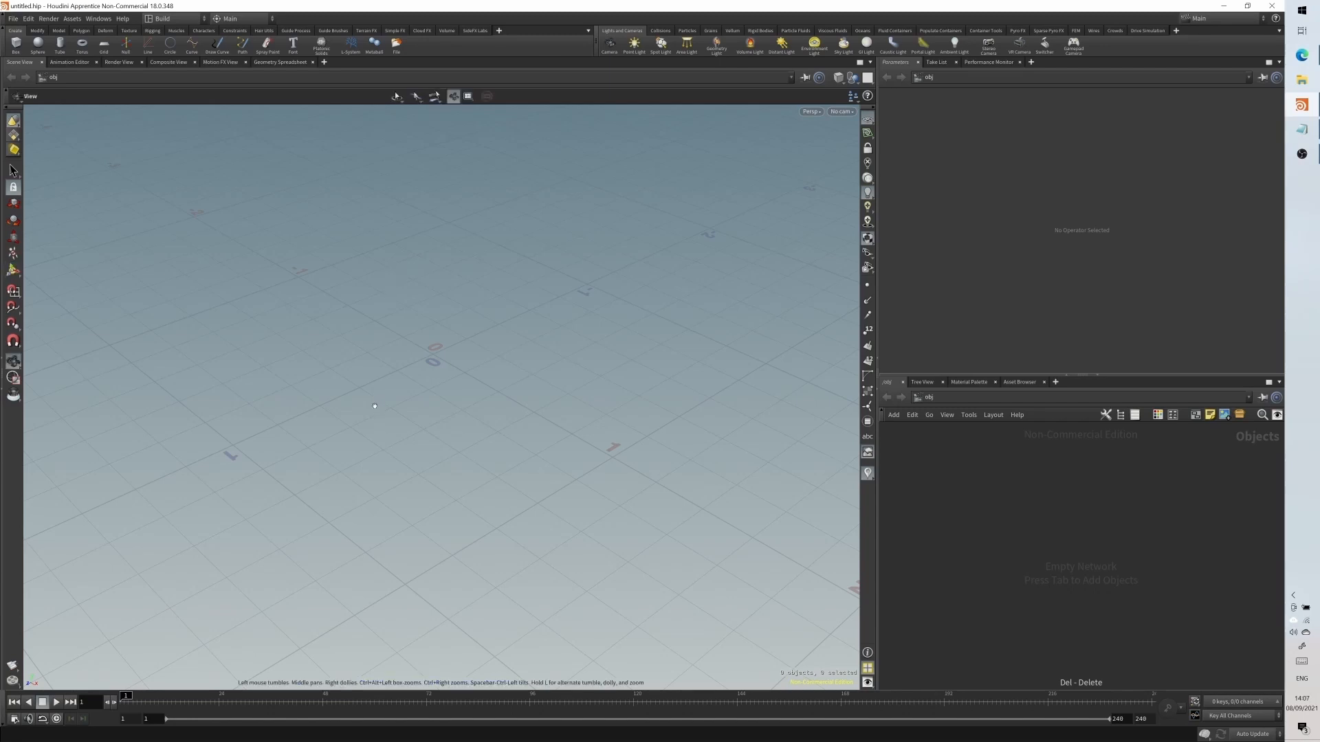
- Create a polygon box at the centre of the grid with the Box tool
alt+drag(361, 361, 495, 216)
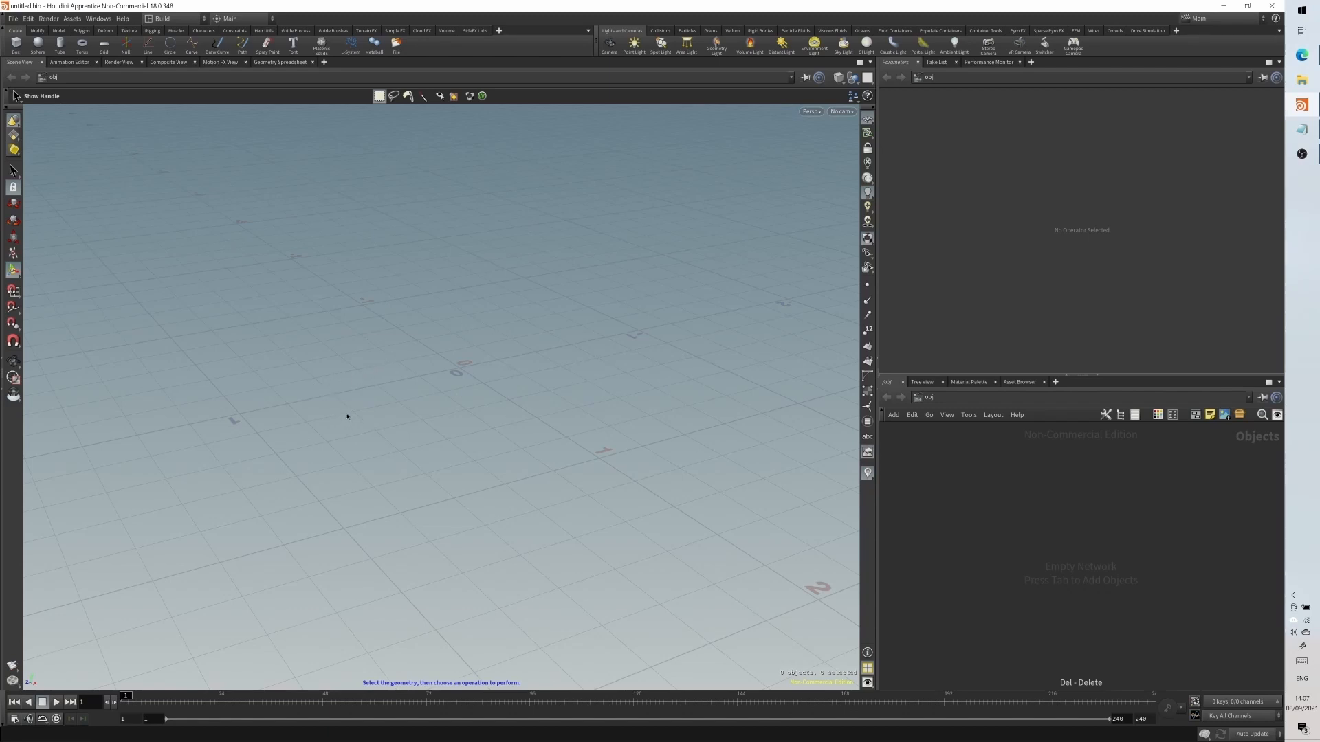
alt+drag(347, 417, 387, 456)
click(16, 44)
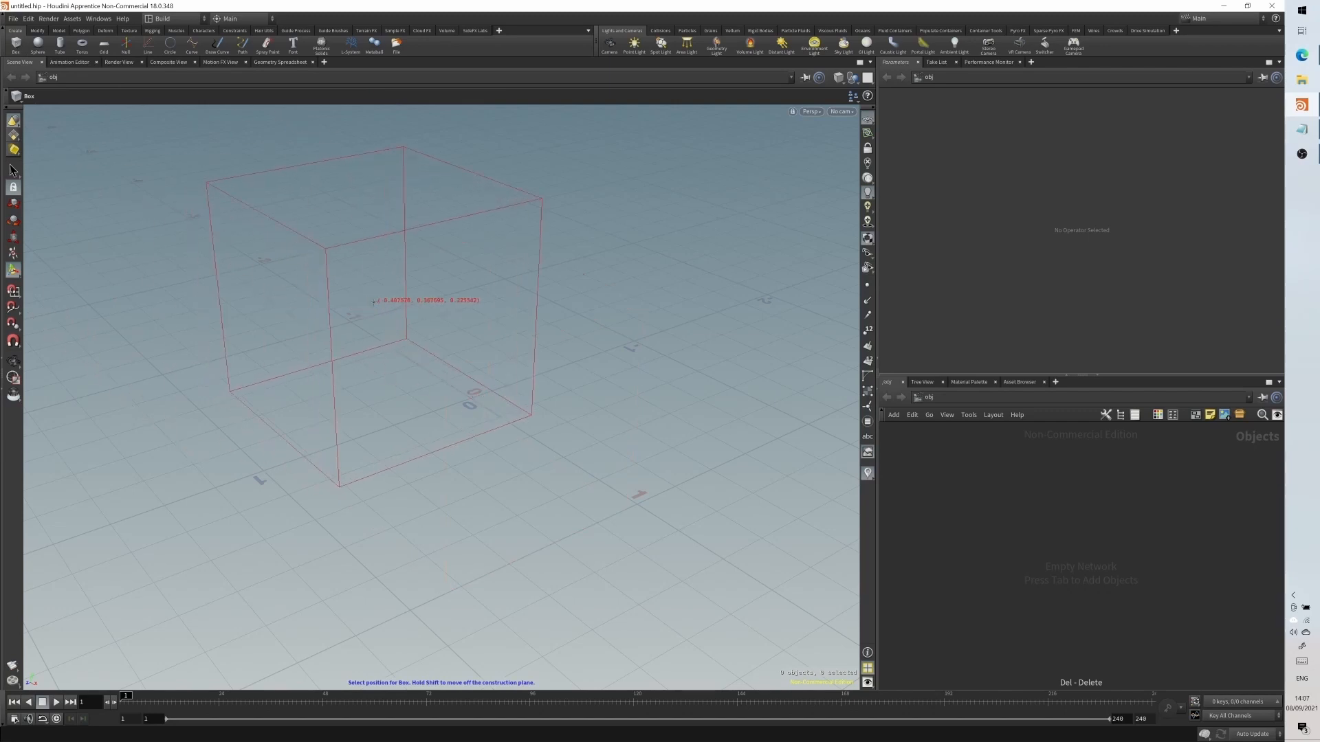
click(443, 350)
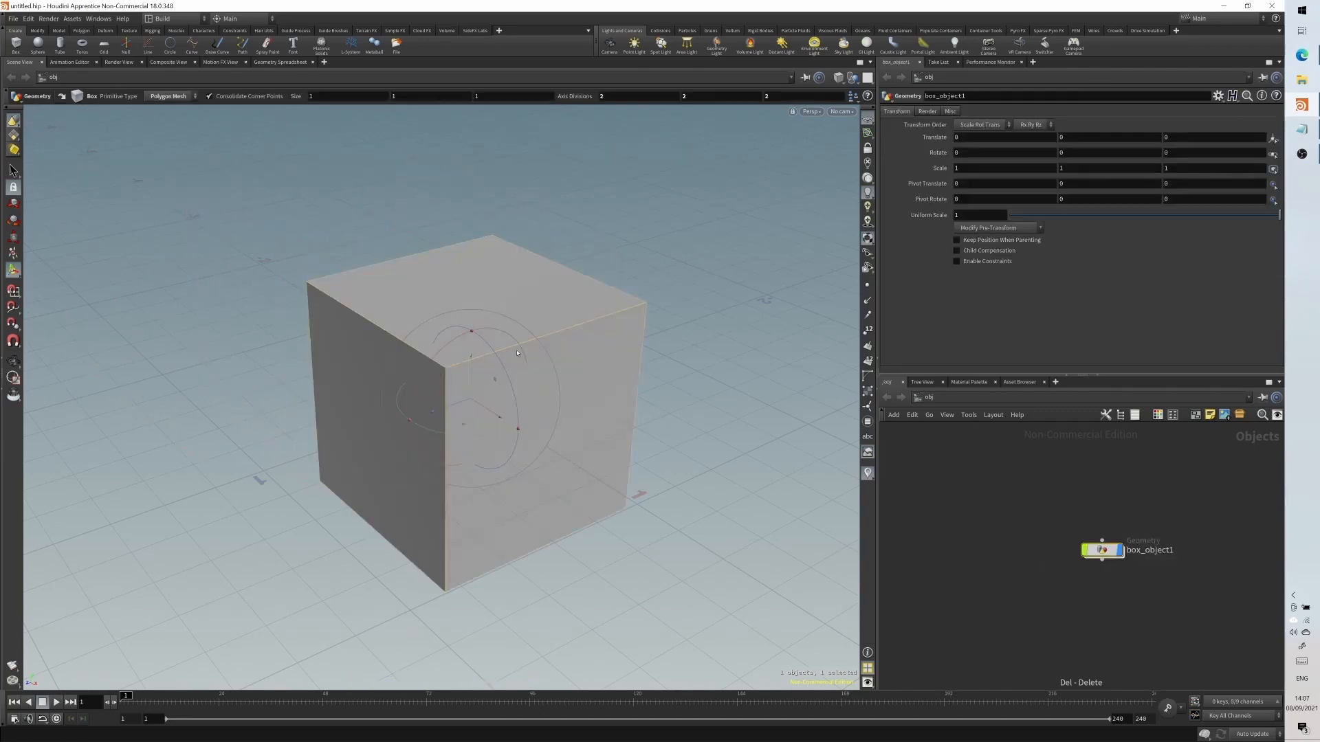
- Examine the box from several angles and distances, alternating between the View tool and the box's handles
key(Escape)
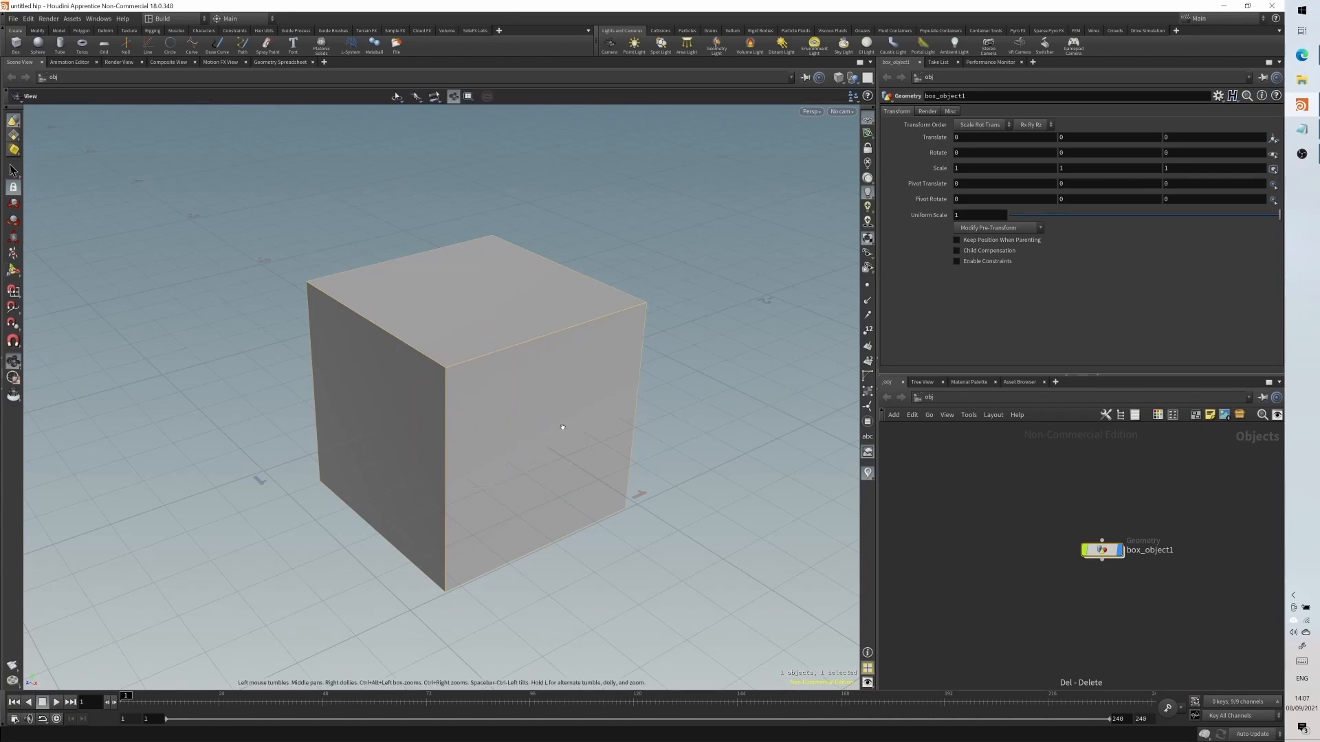
key(r)
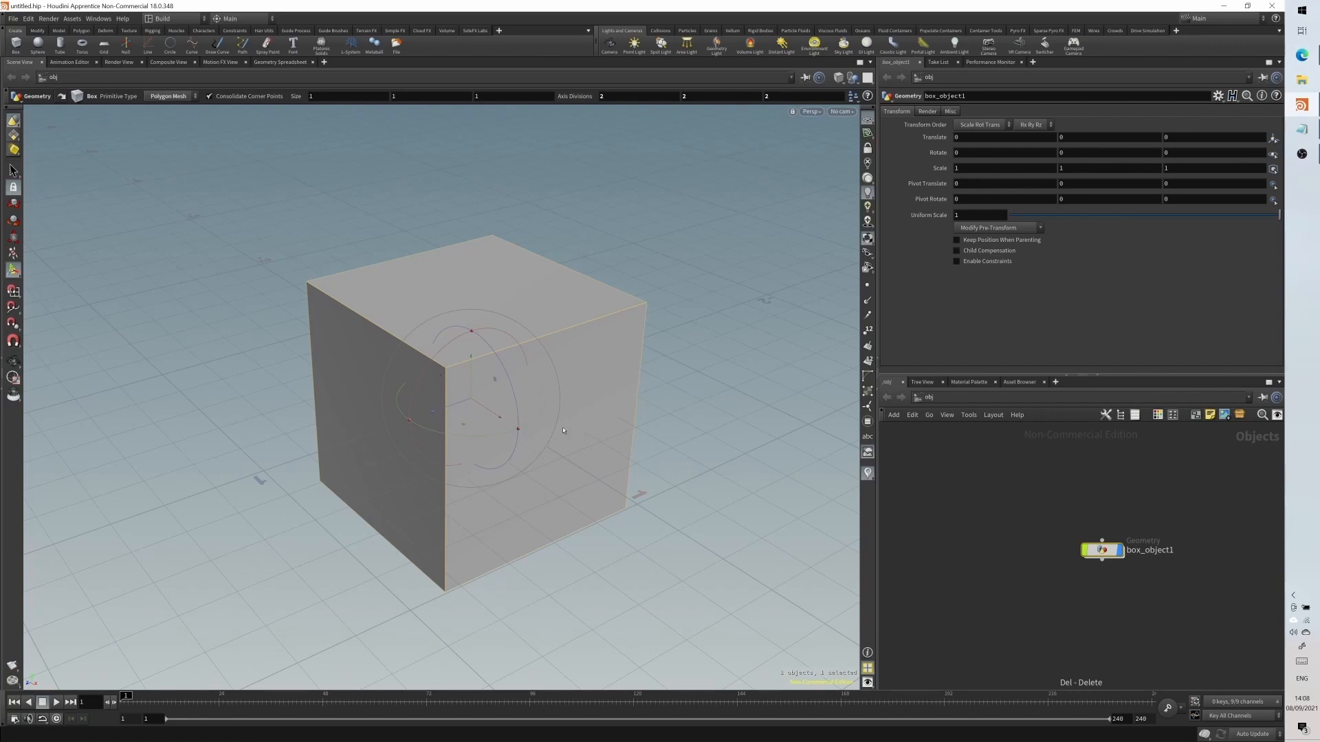
key(Escape)
key(r)
key(Escape)
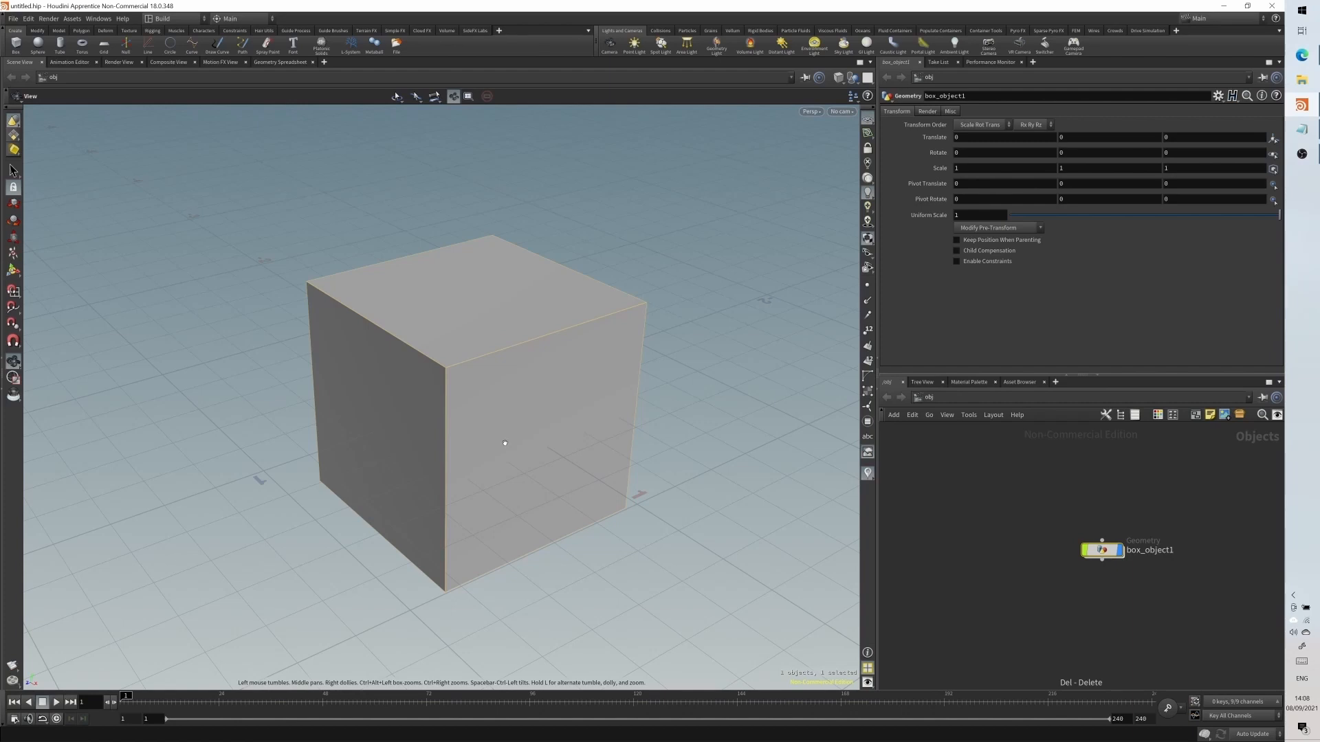
drag(505, 443, 533, 472)
key(Return)
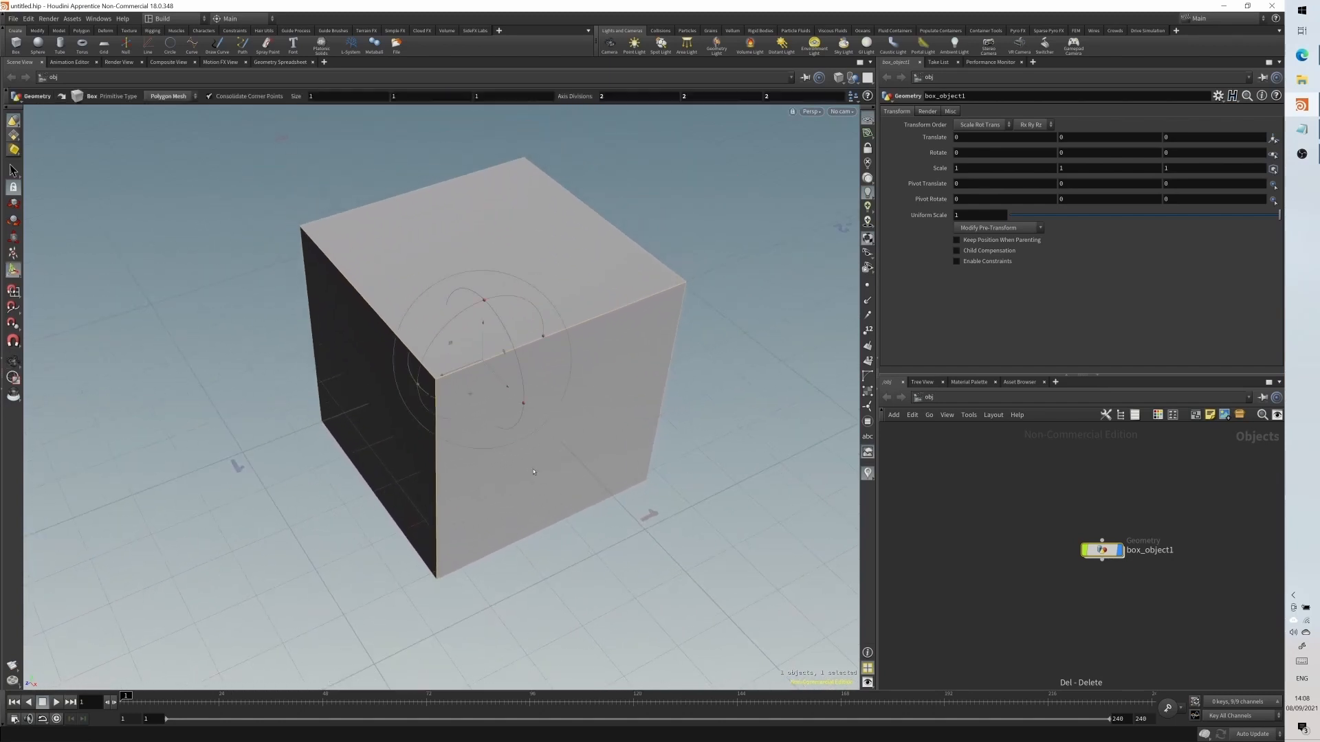
key(Escape)
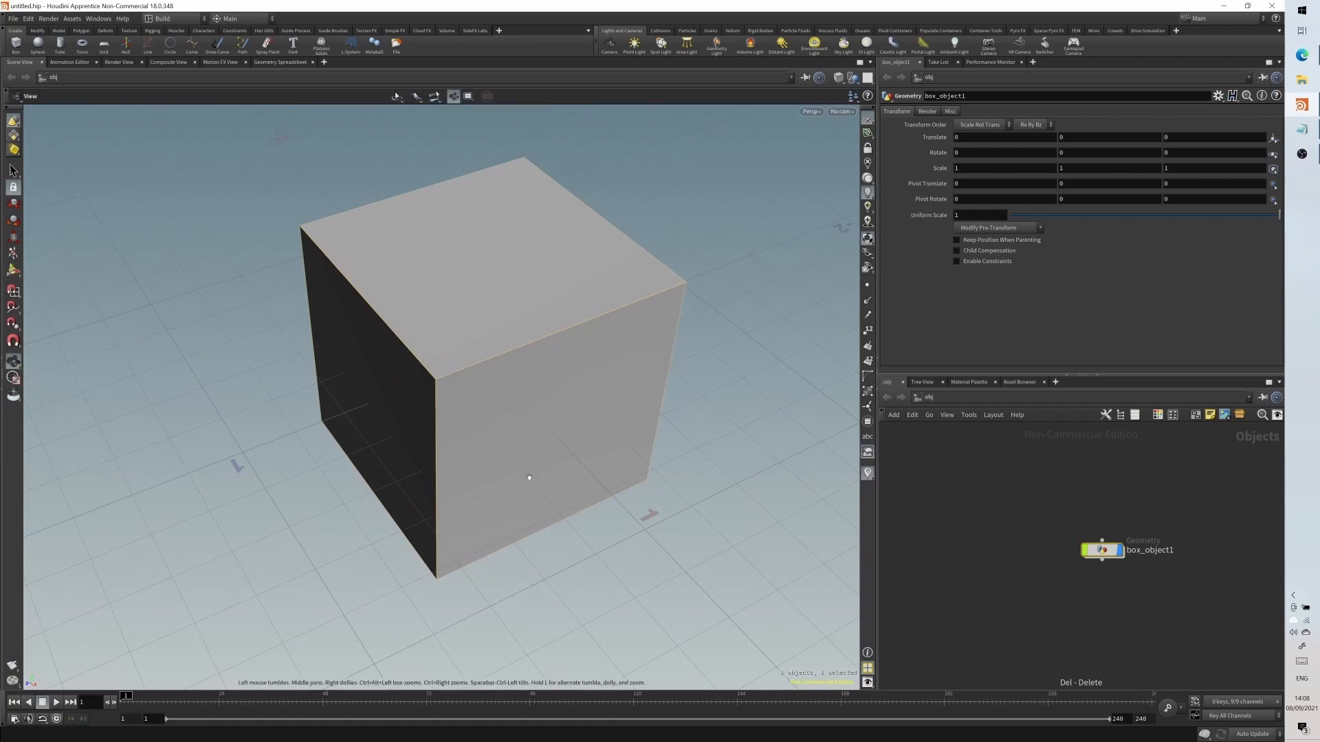
right_drag(530, 477, 505, 403)
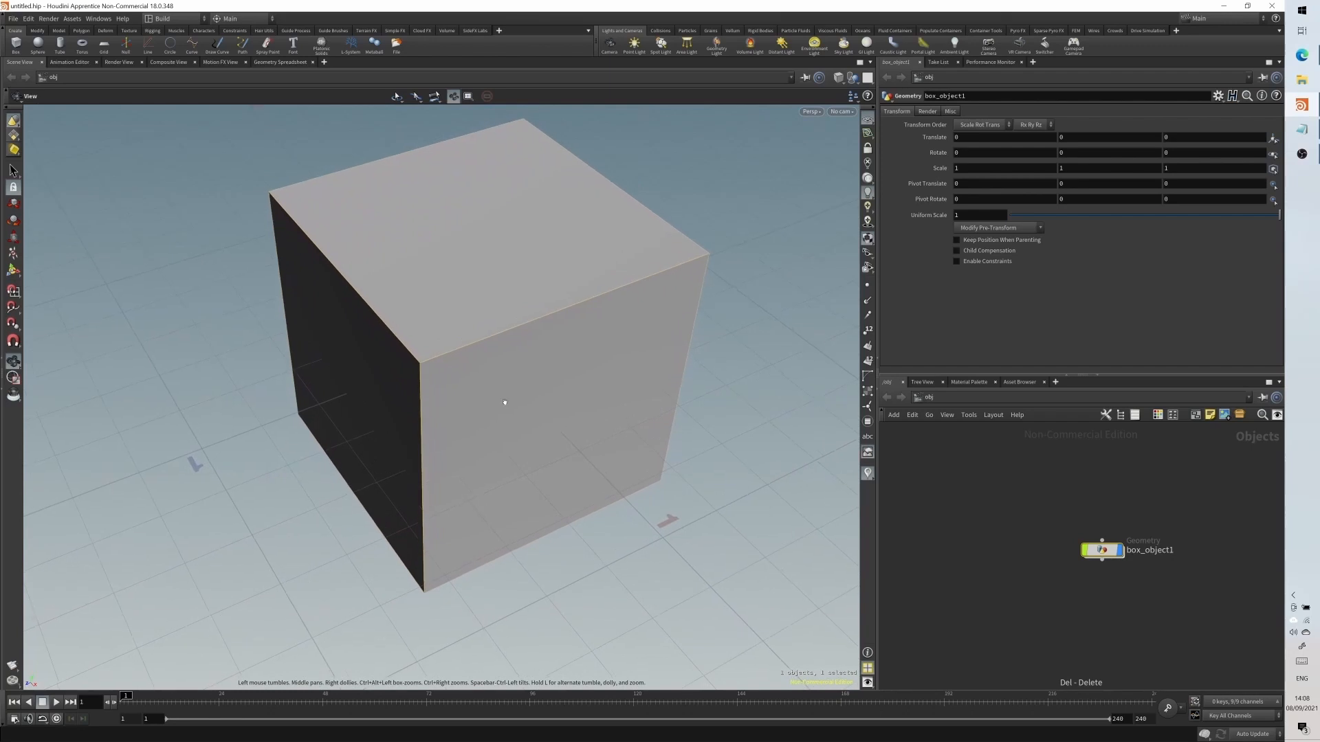
middle_drag(532, 445, 451, 398)
key(Return)
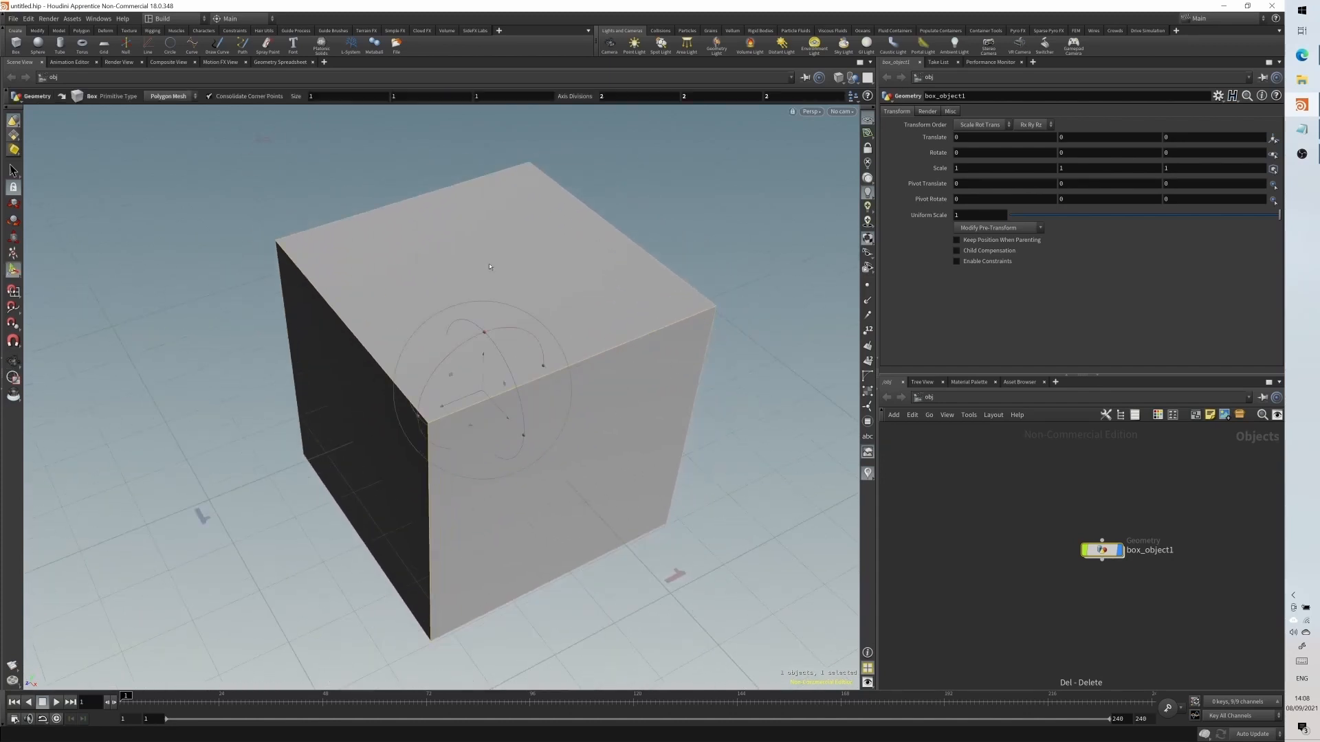
alt+drag(354, 409, 389, 372)
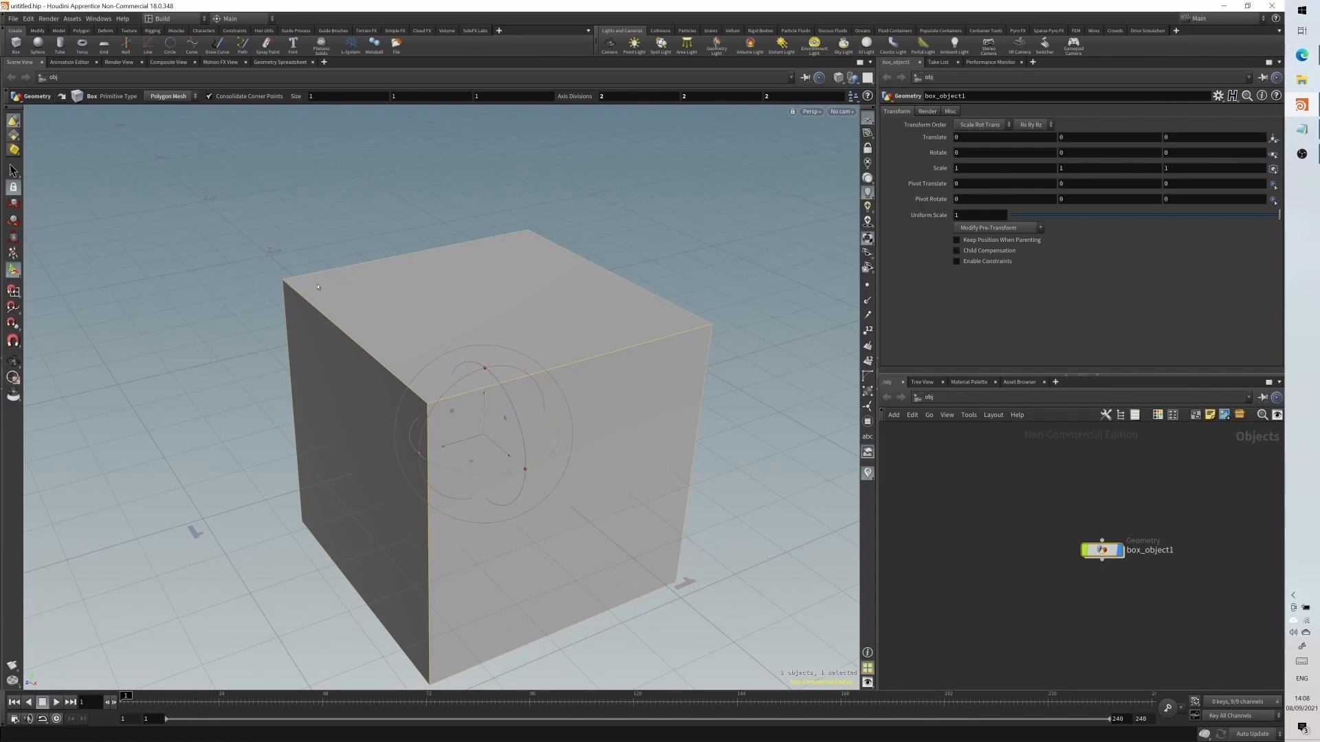
alt+right_drag(285, 328, 385, 522)
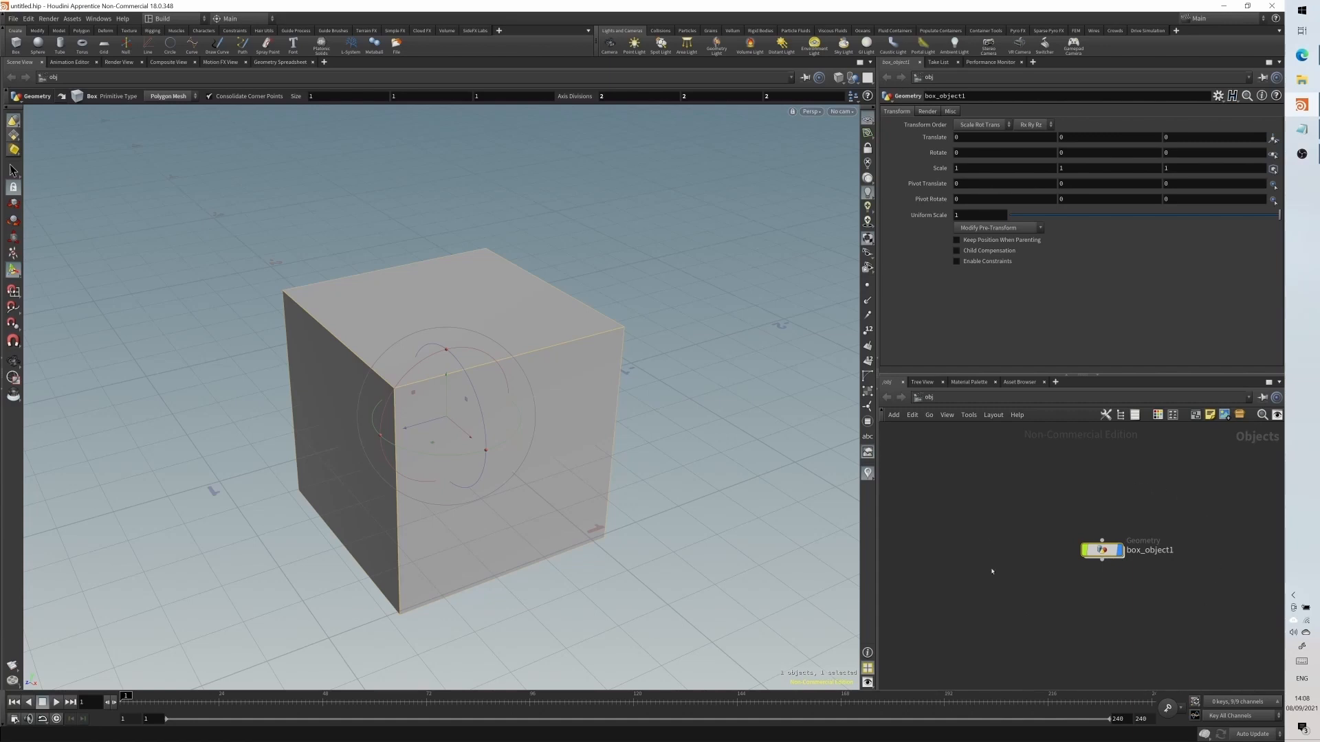
- Reposition the box_object1 node in the object network and go inside its geometry network
drag(1102, 550, 955, 456)
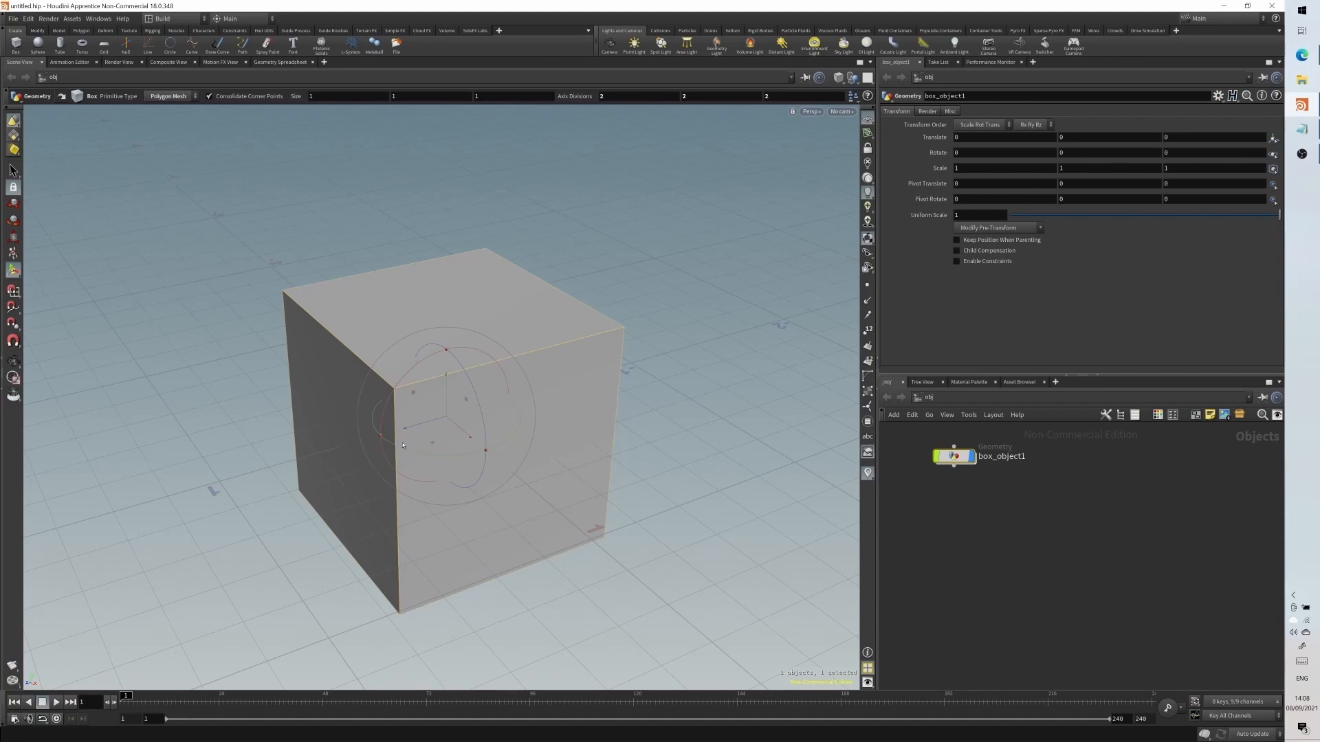
mouse_move(955, 457)
double_click(955, 457)
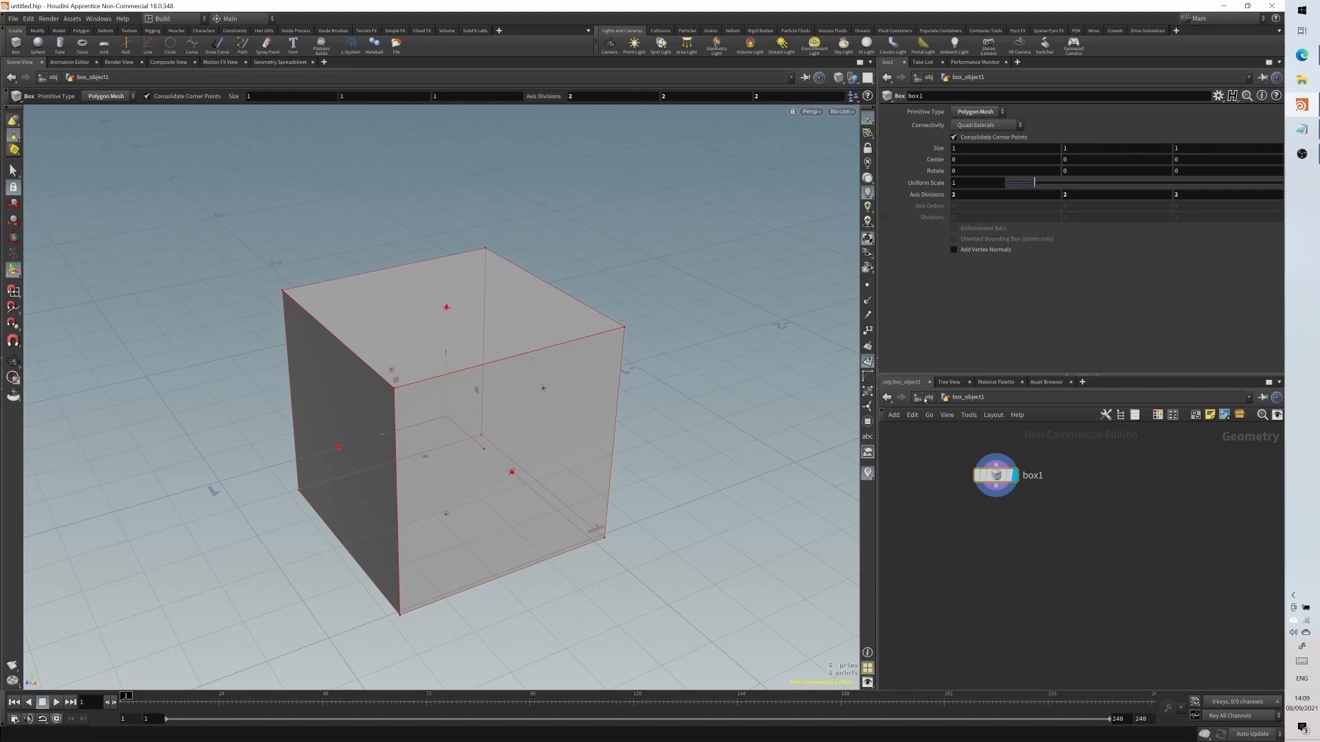
click(925, 398)
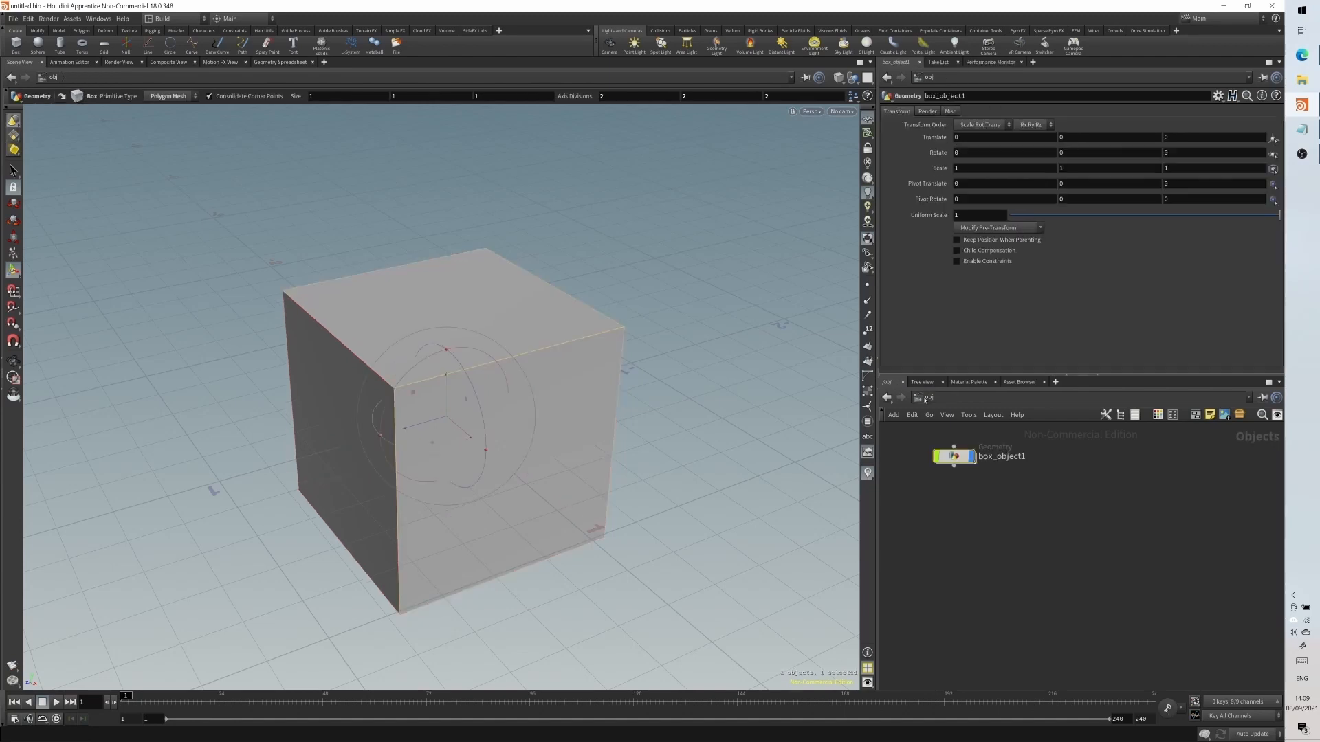
double_click(952, 457)
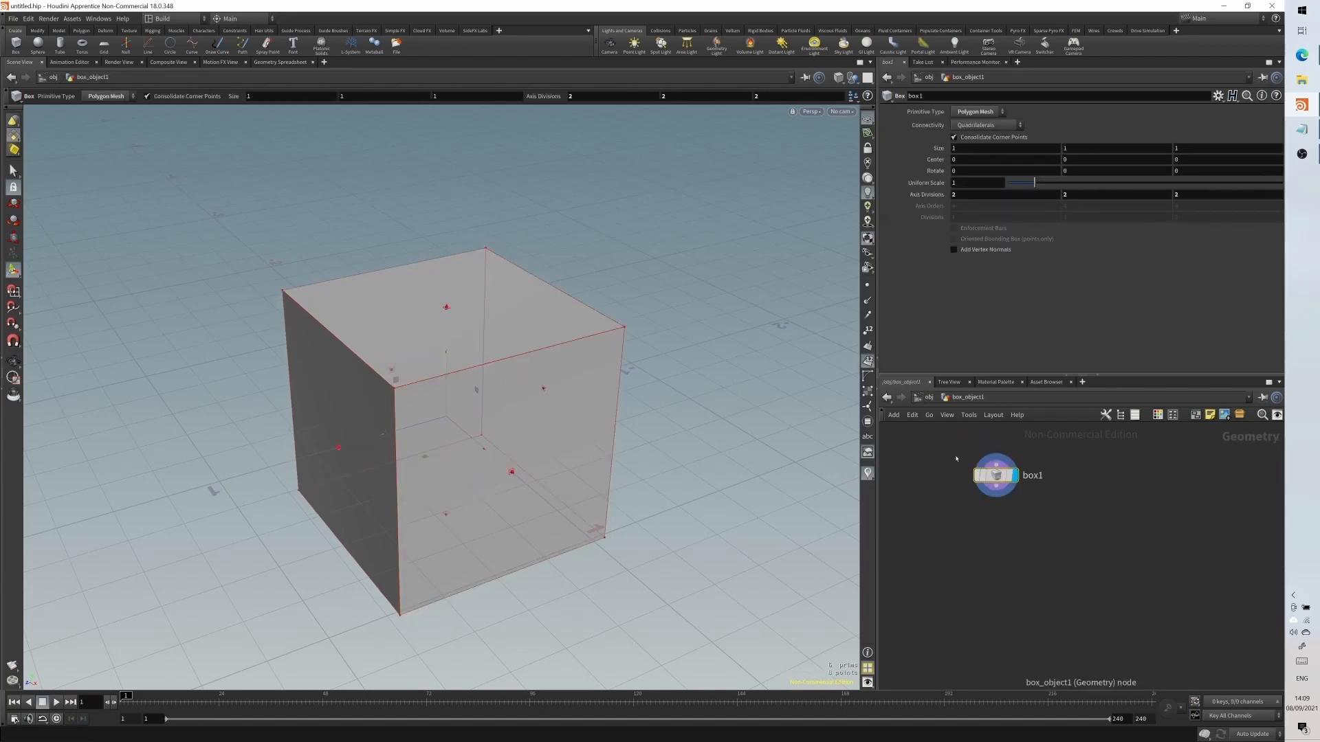
- Reposition the box1 node within the geometry network
mouse_move(1003, 476)
alt+drag(440, 392, 489, 371)
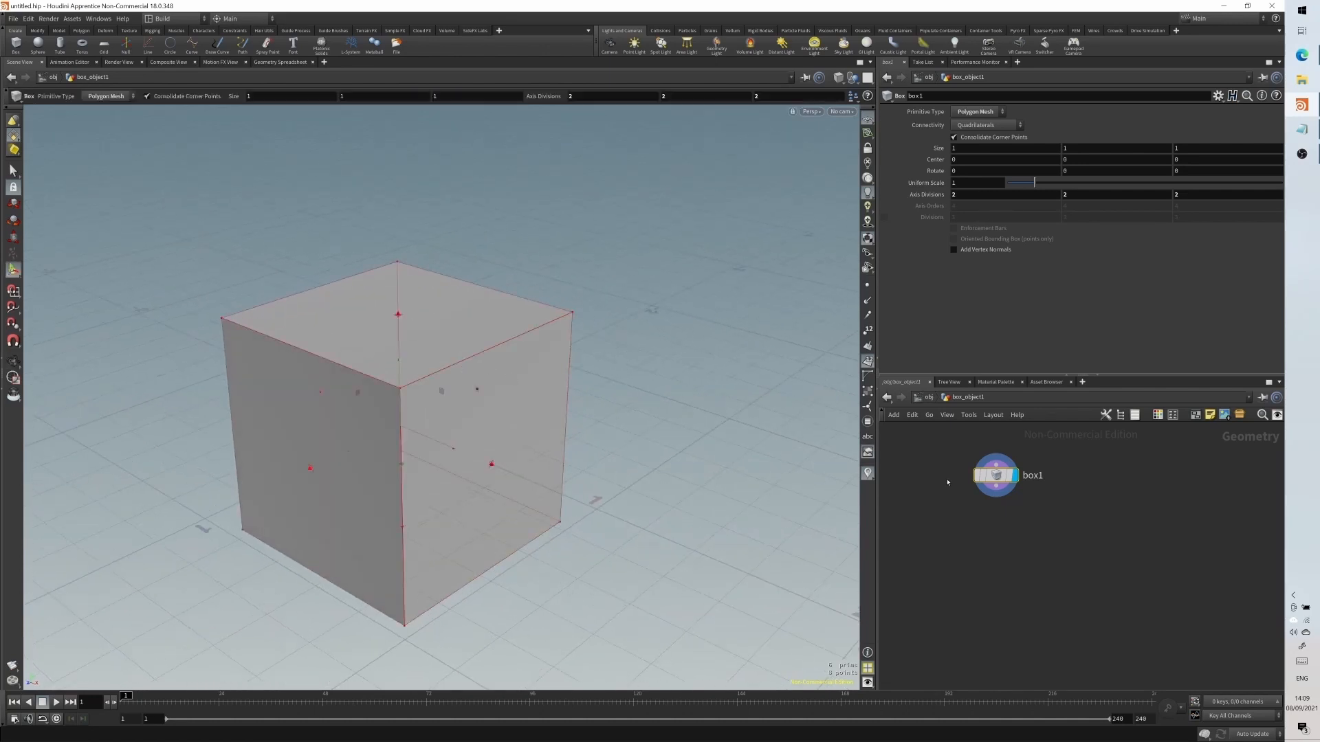
drag(996, 475, 971, 461)
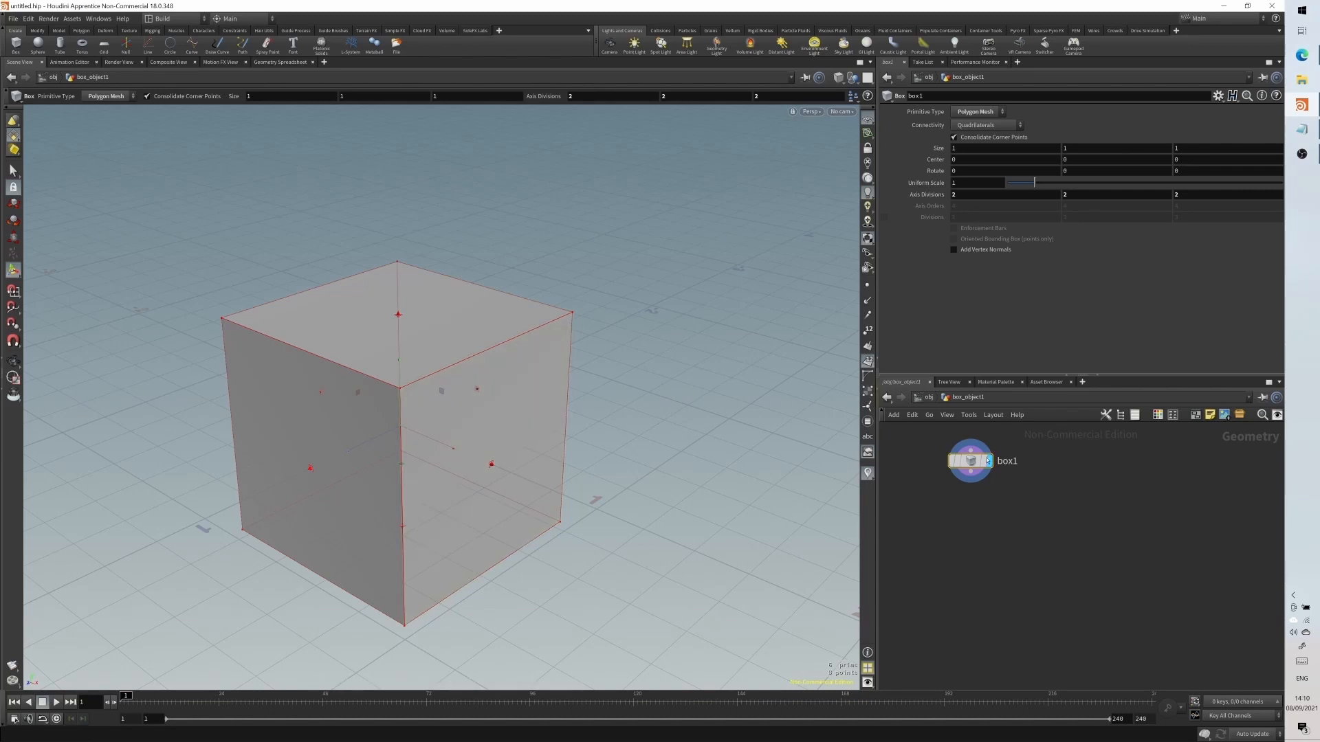
- Set the first two axis divisions of box1 to 4 and 3, undoing any accidental change to its bounds
mouse_move(971, 460)
alt+drag(696, 270, 669, 310)
click(968, 194)
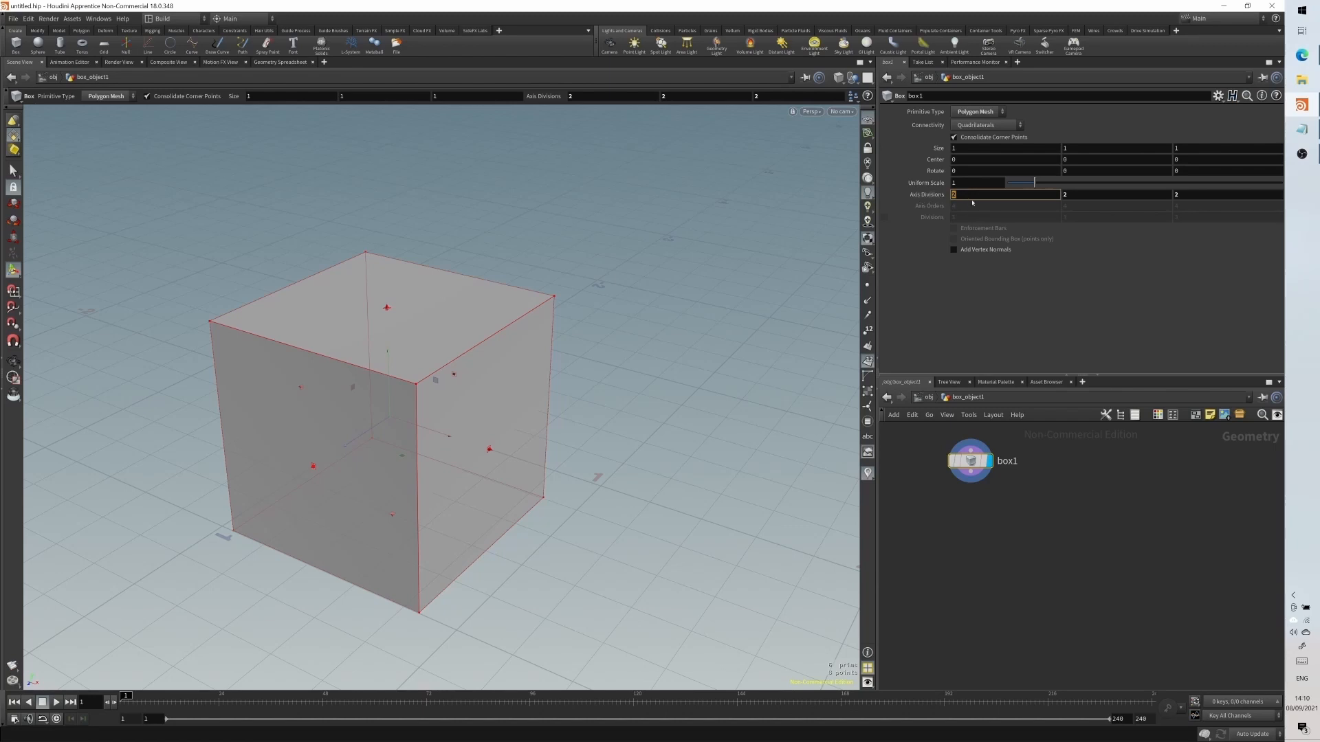
text(4)
key(Return)
click(1083, 197)
text(4)
key(Return)
click(1101, 197)
text(3)
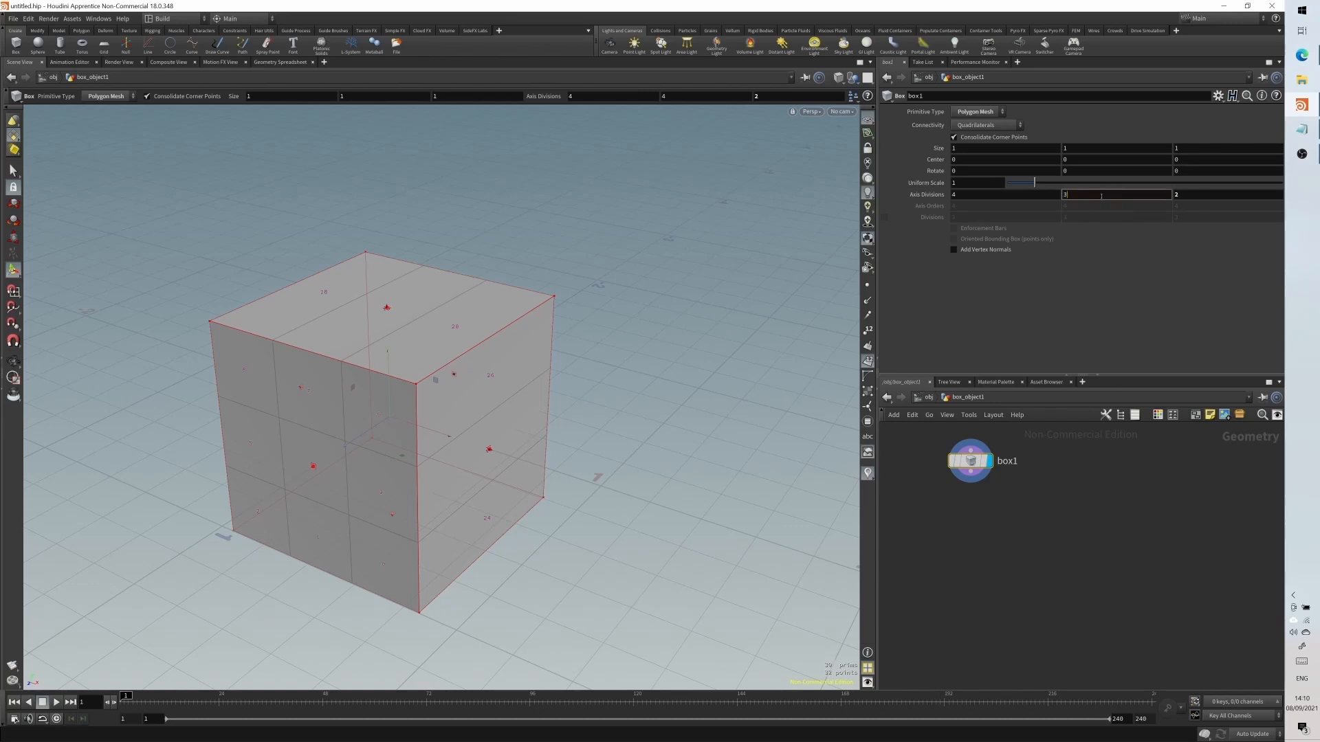
click(1206, 195)
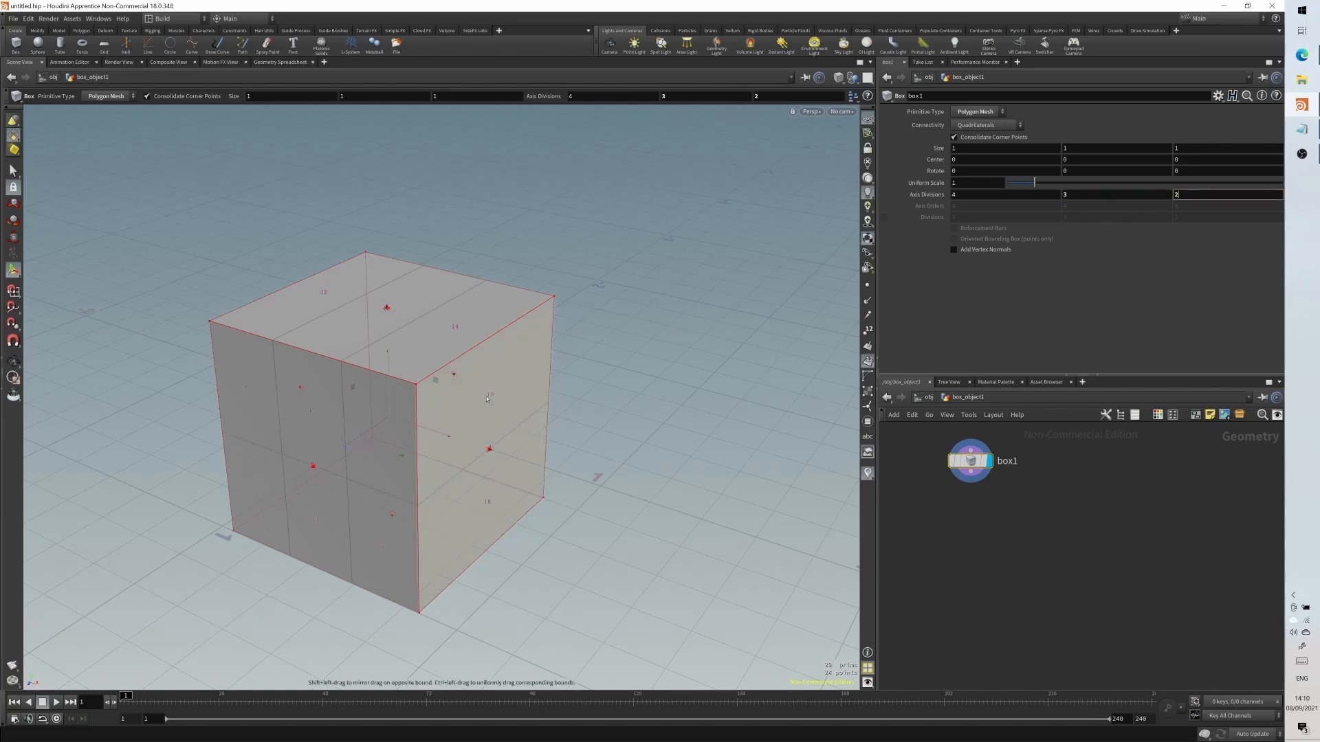
drag(338, 476, 339, 475)
key(ctrl+z)
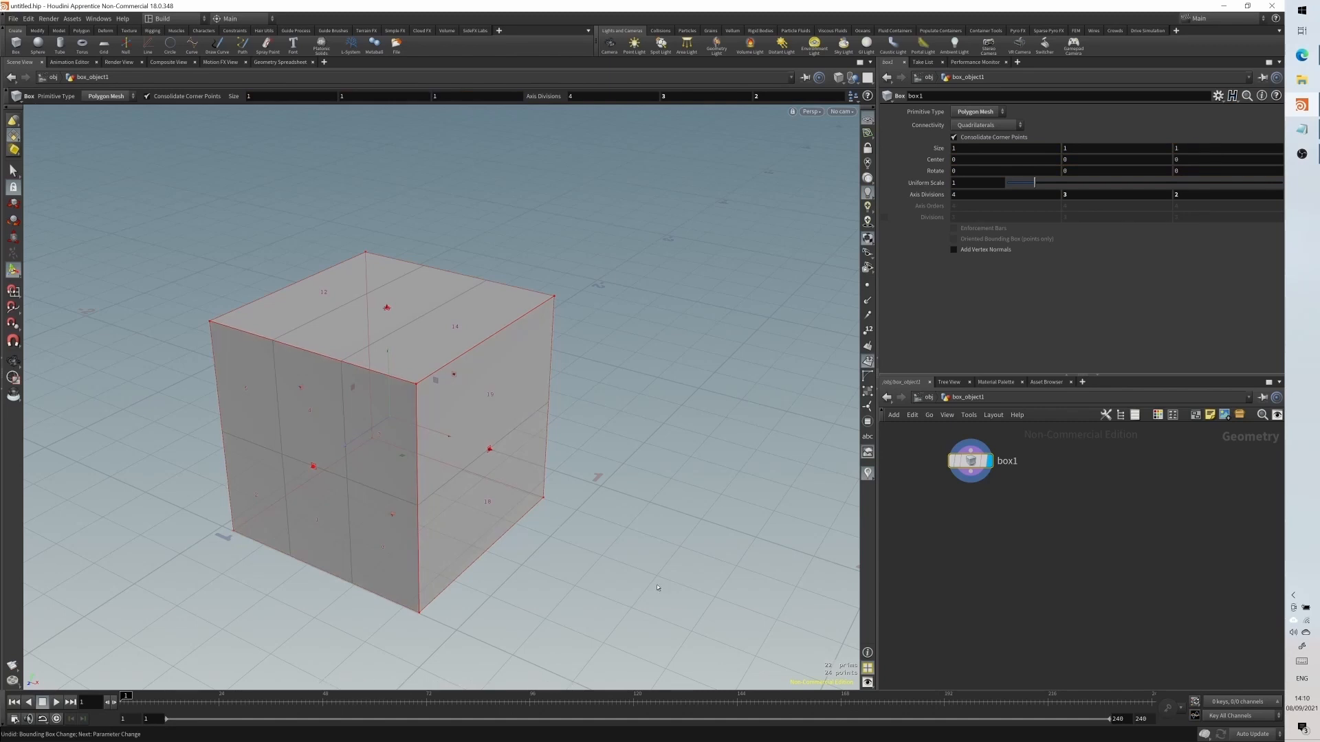
- Set component selection to Edges and select the edge segments along the box's front top border
alt+drag(550, 592, 577, 579)
key(Return)
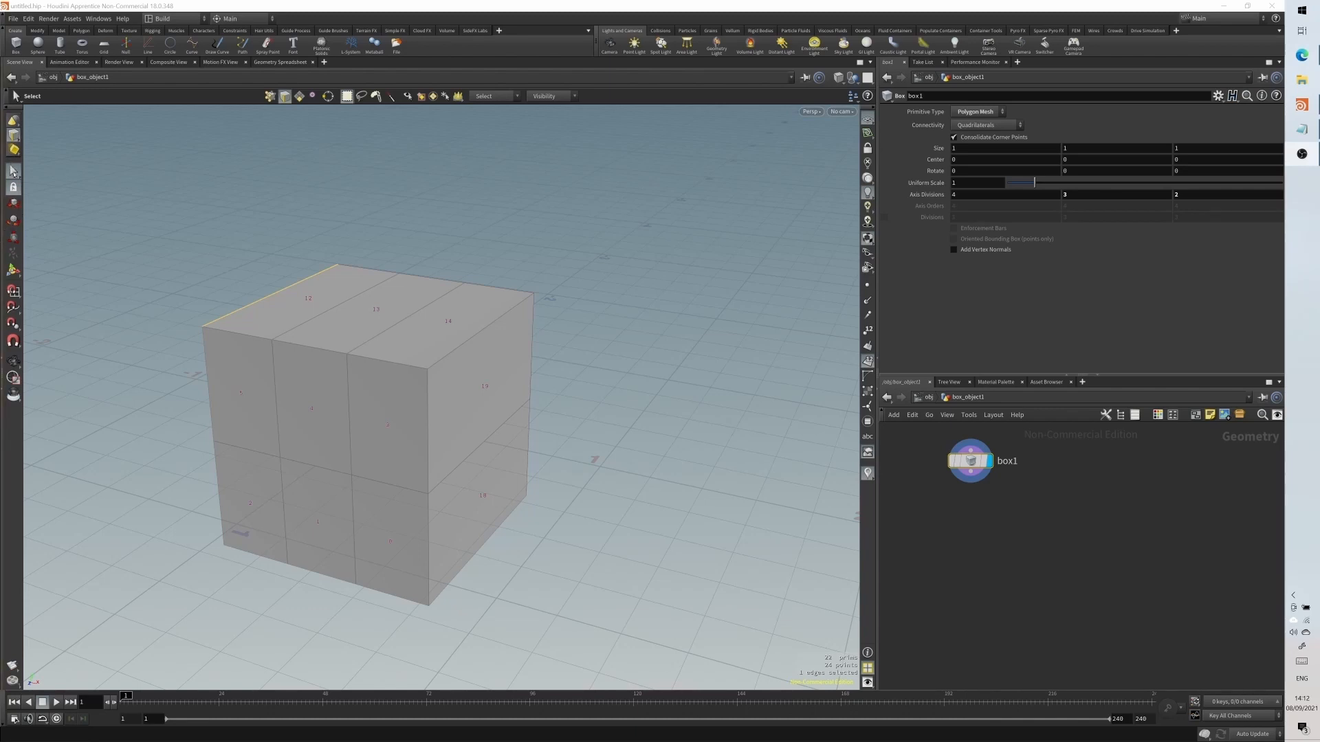
click(13, 122)
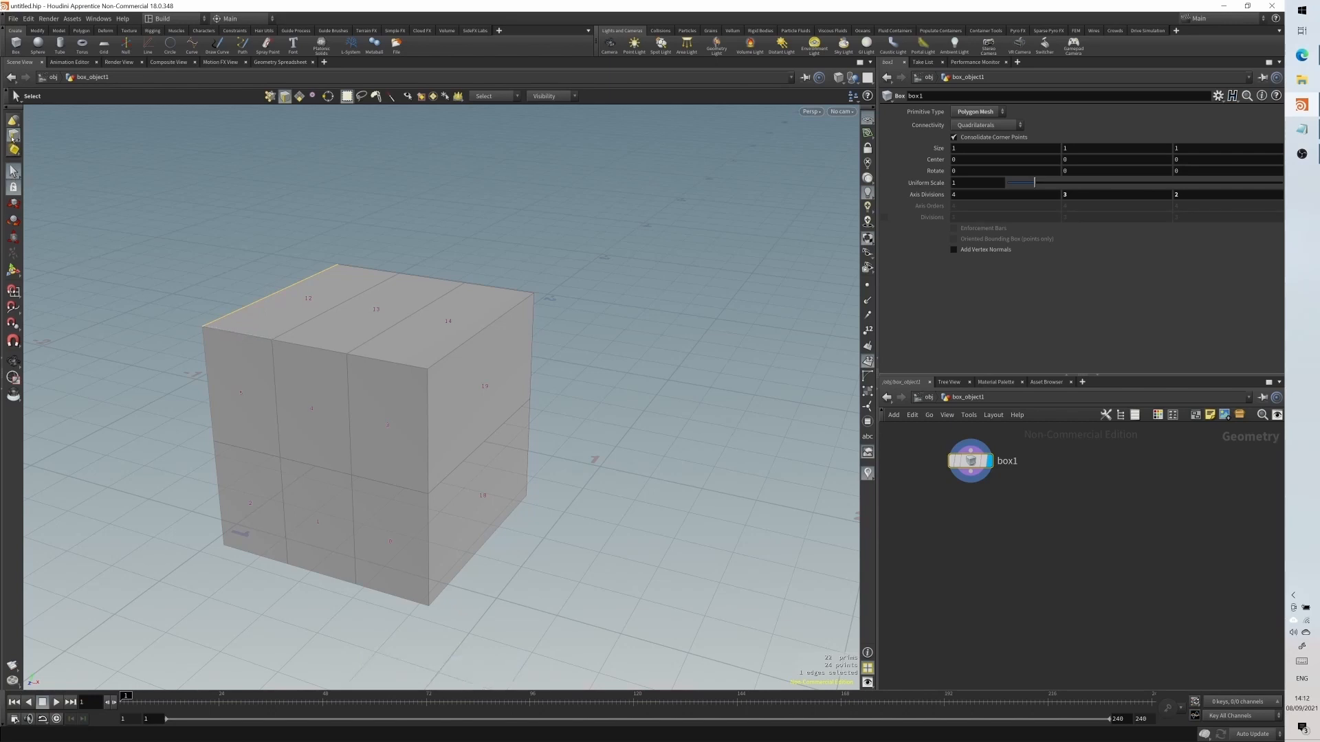
right_click(11, 137)
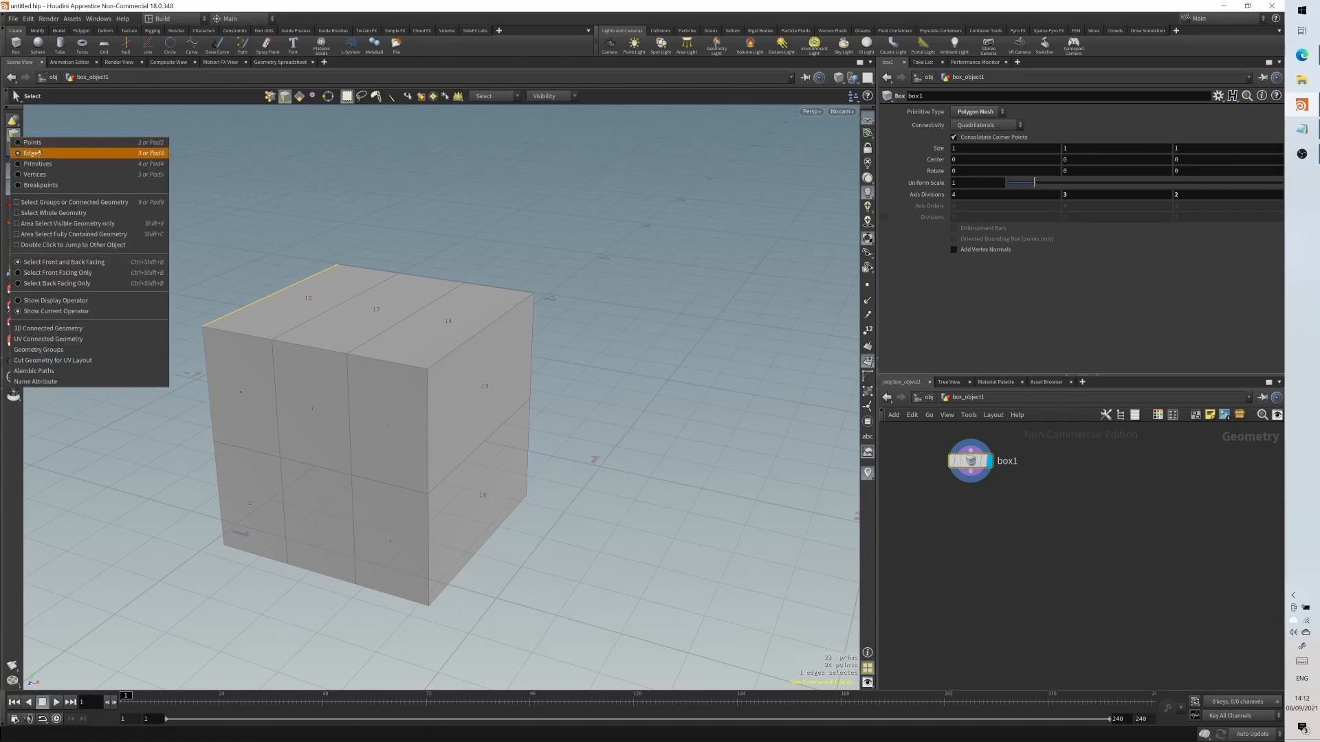
click(21, 153)
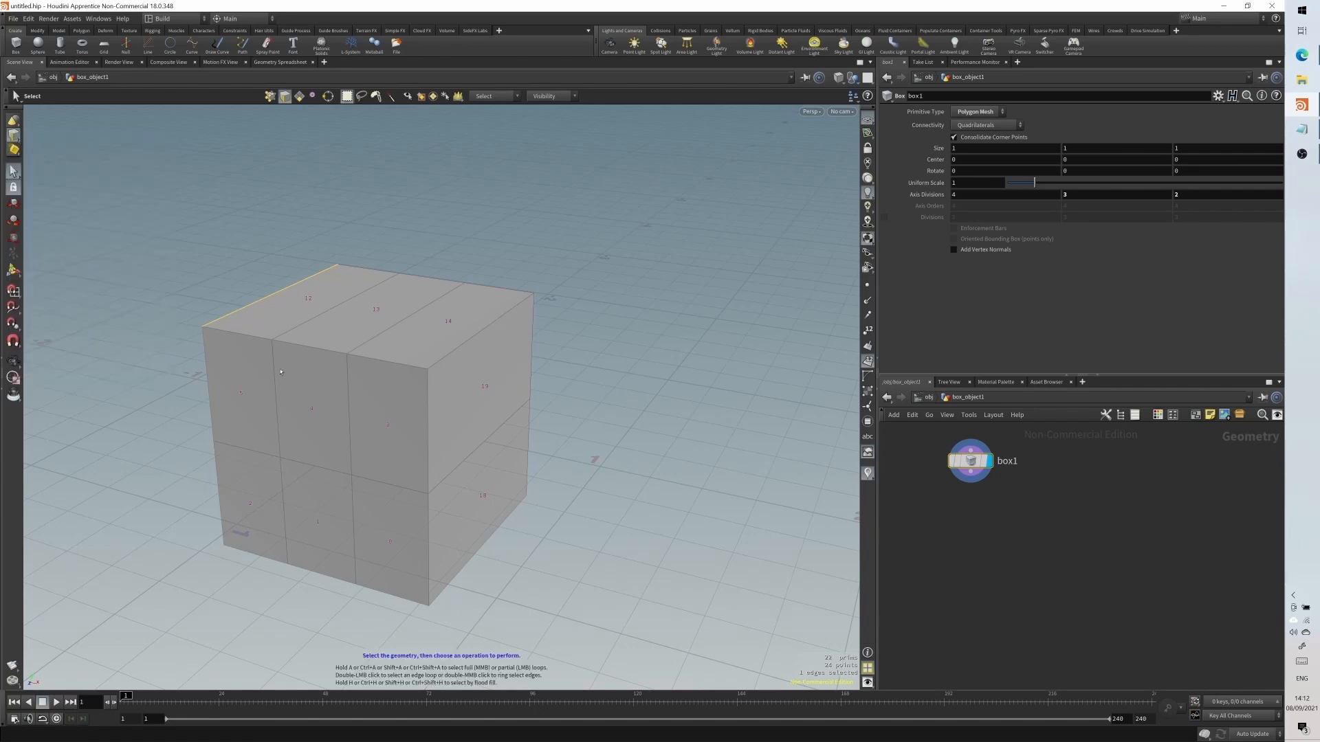
click(303, 348)
click(375, 356)
click(367, 359)
shift+click(311, 347)
- Switch component selection to Points and select the corner points at both ends of the front top border
right_click(14, 135)
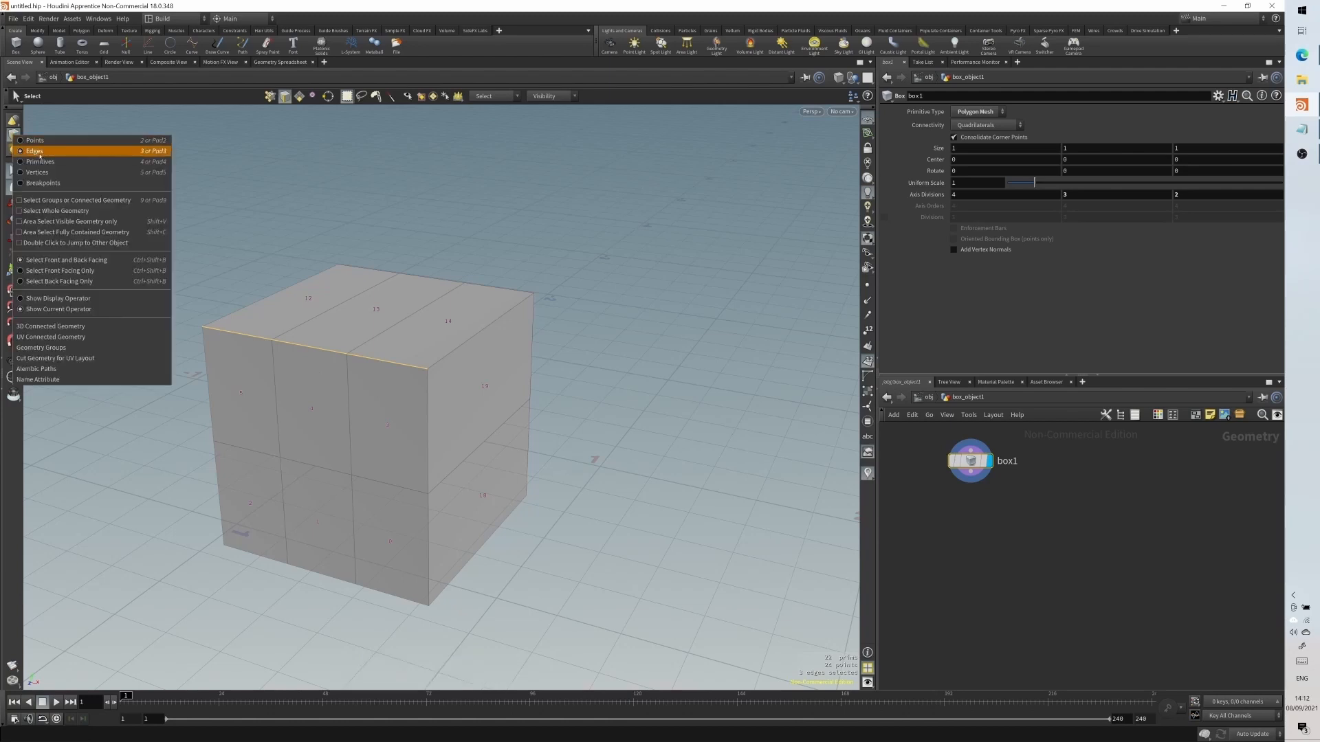
click(34, 140)
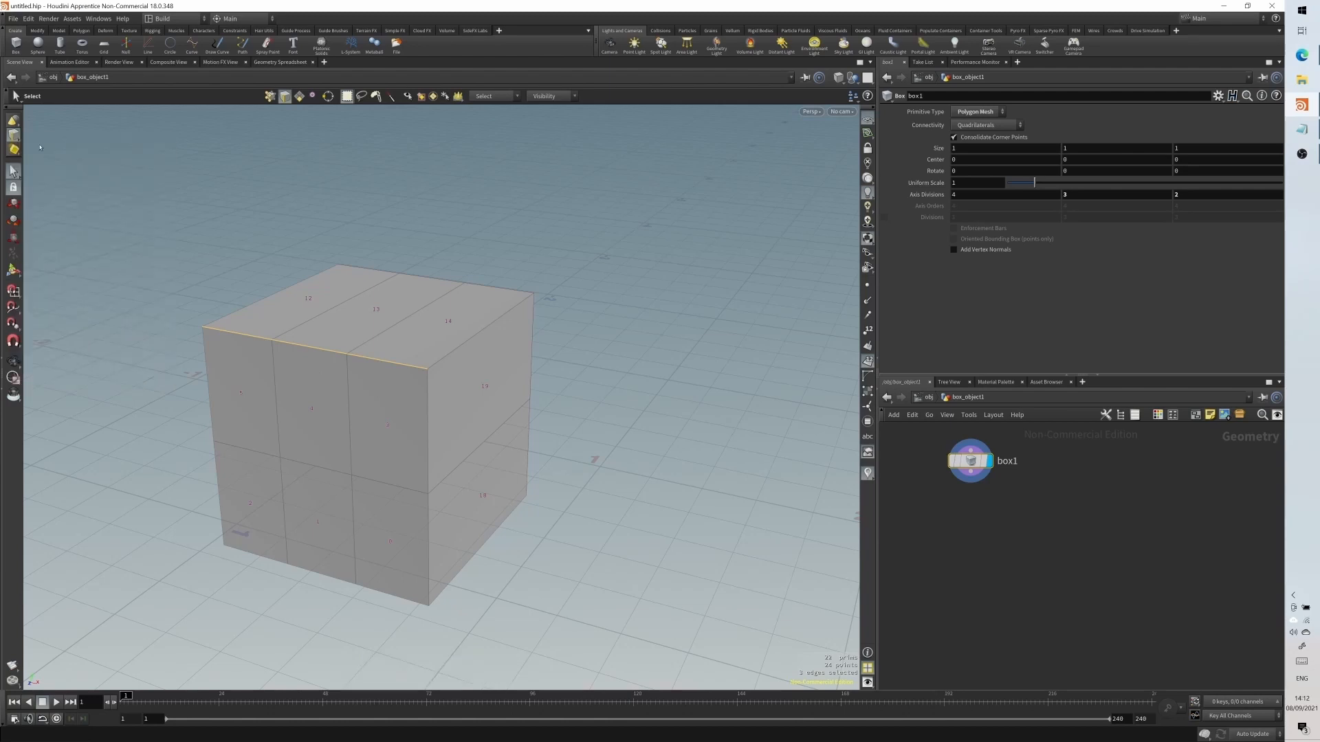
click(199, 328)
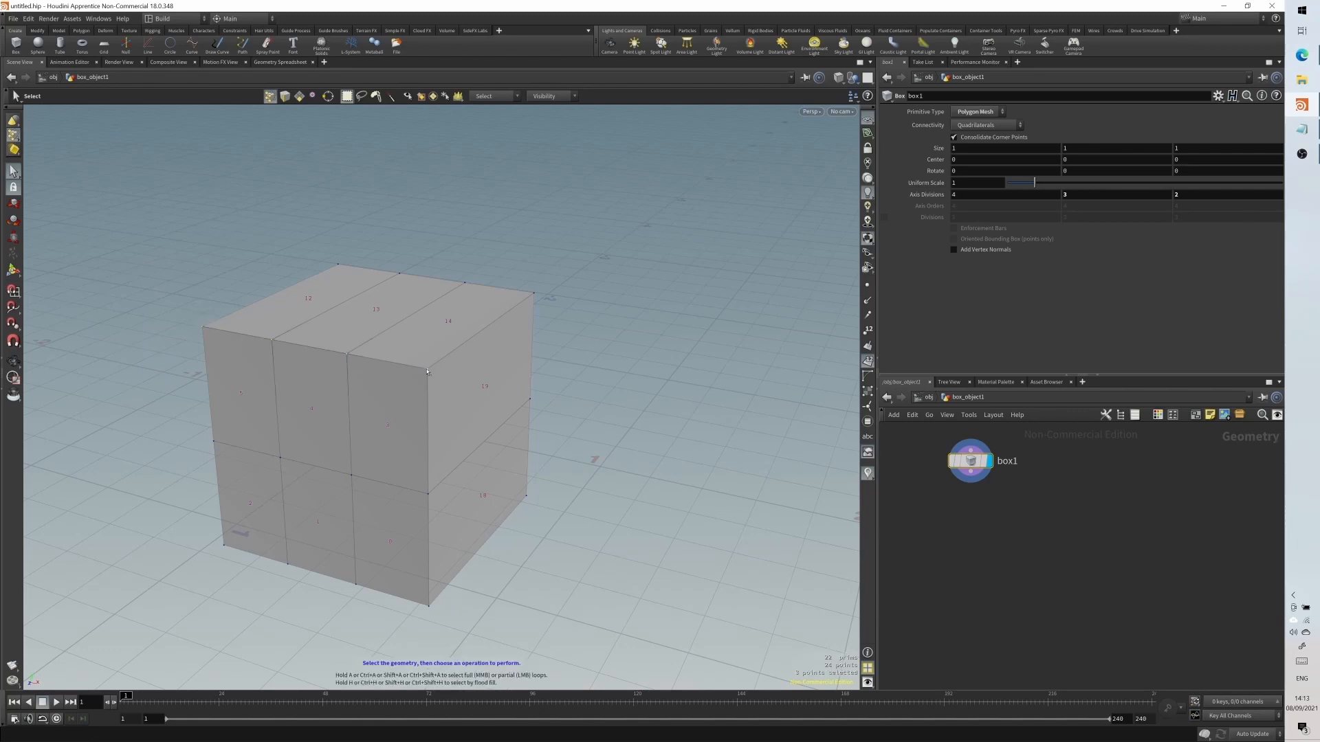
shift+click(427, 371)
- Switch component selection to Primitives and select single faces on the box's front, top and side in turn
right_click(13, 135)
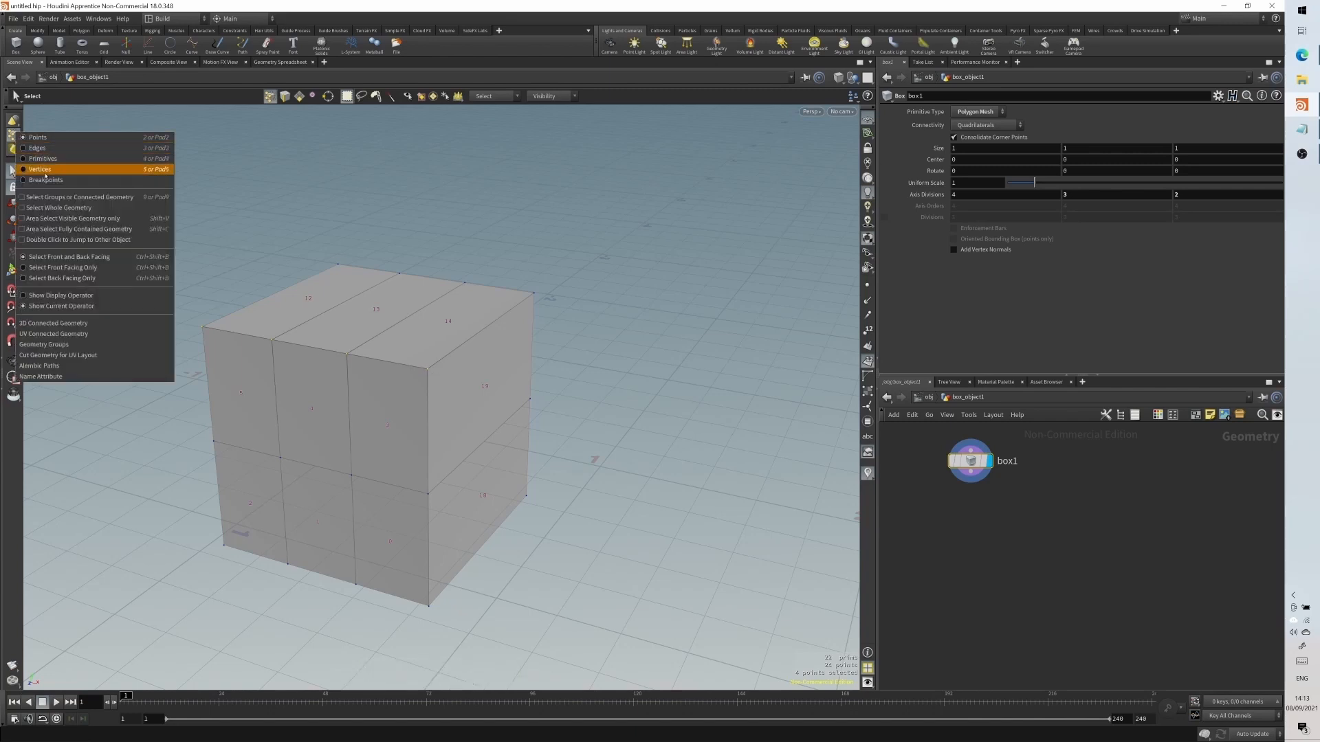
click(43, 159)
click(313, 409)
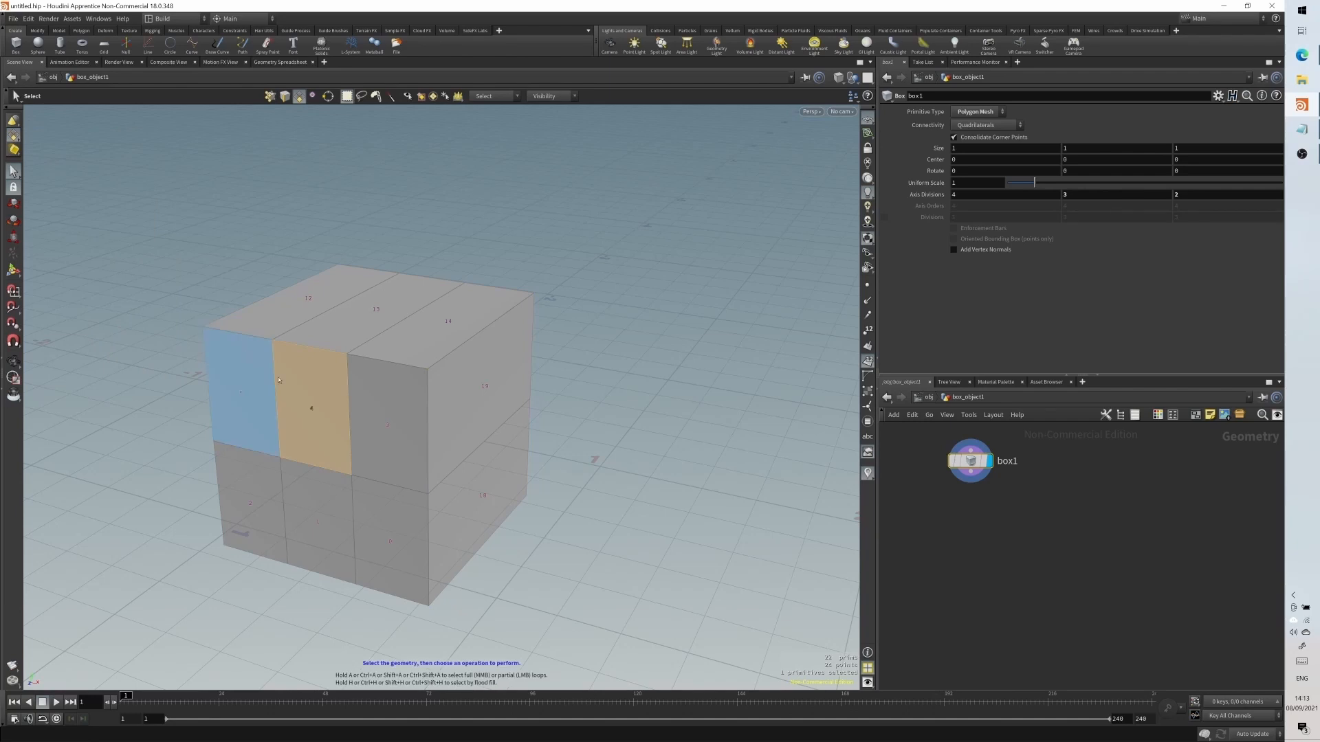
click(264, 384)
click(305, 297)
click(378, 306)
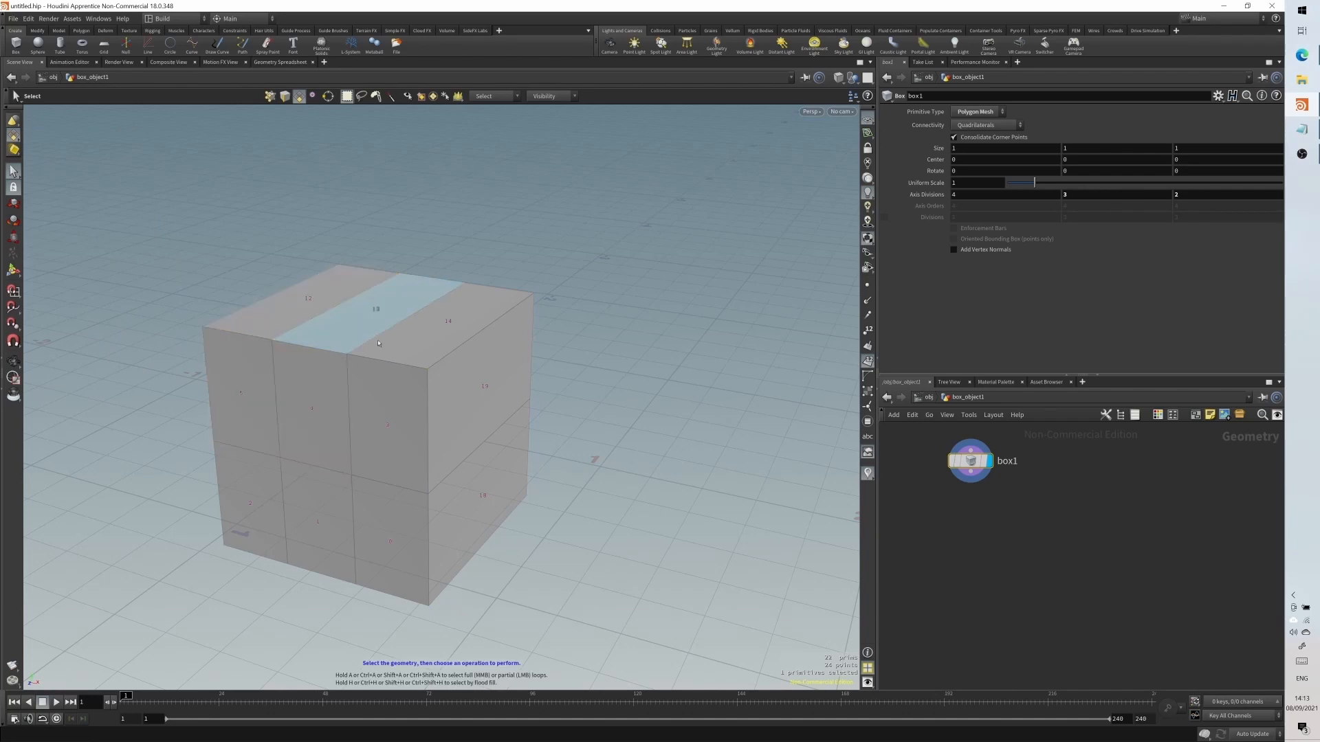
click(444, 300)
click(418, 402)
click(457, 393)
- Select individual front faces of the box one after another, finishing with face 14 on the top
mouse_move(364, 426)
alt+mouse_down()
mouse_move(324, 392)
mouse_move(360, 443)
alt+mouse_up()
key(s)
click(316, 512)
click(310, 408)
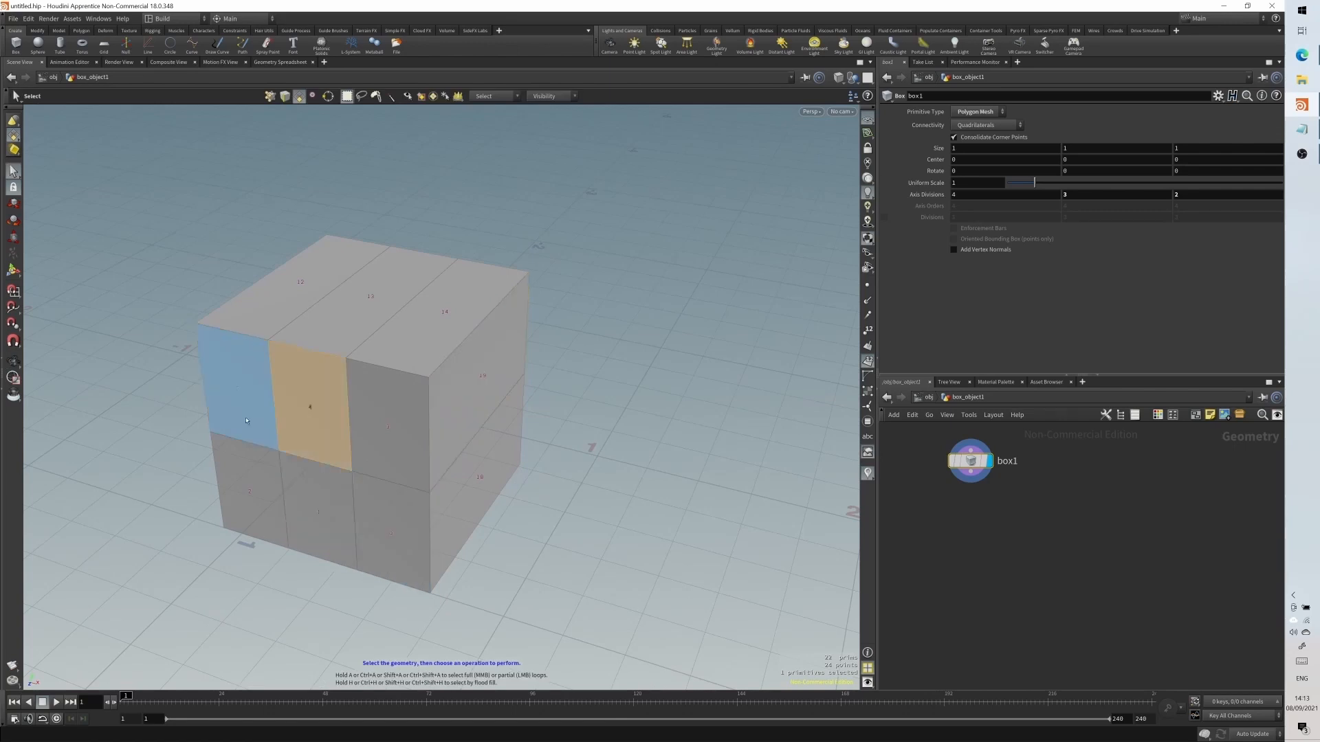
click(242, 477)
click(382, 433)
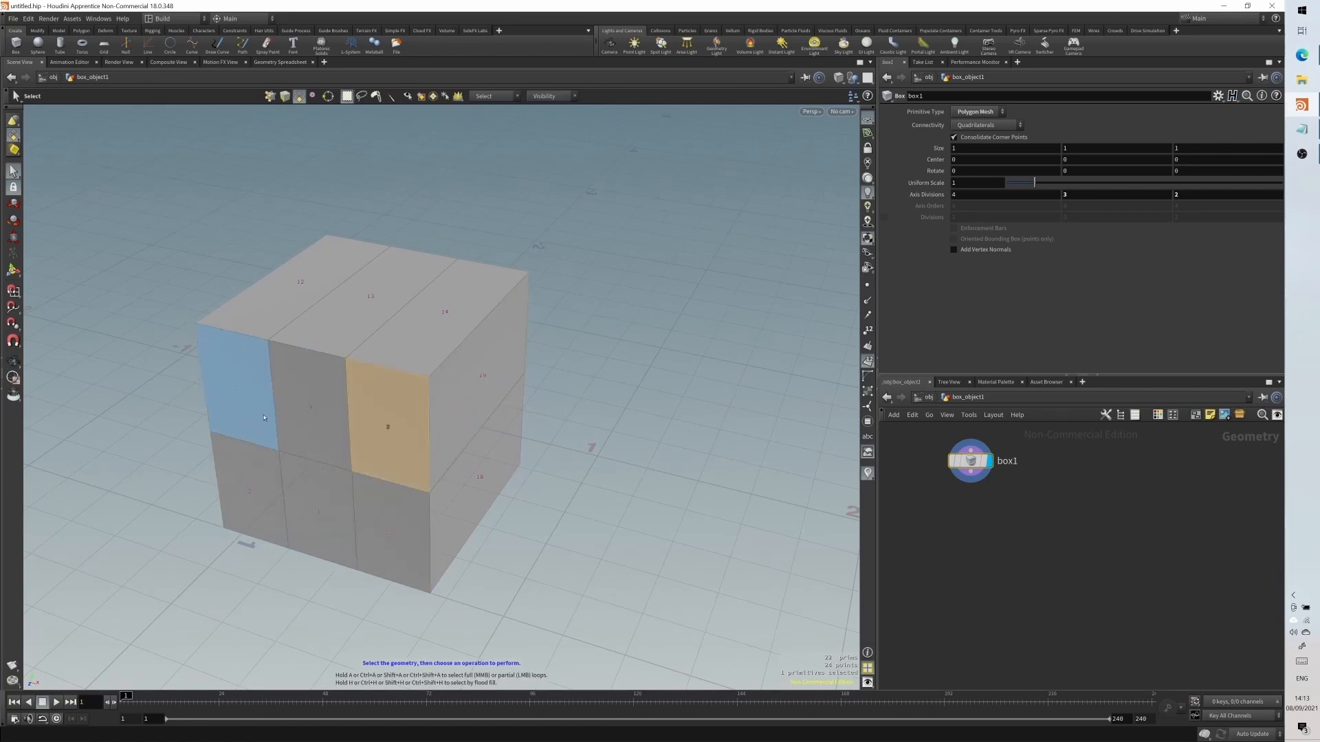
click(399, 348)
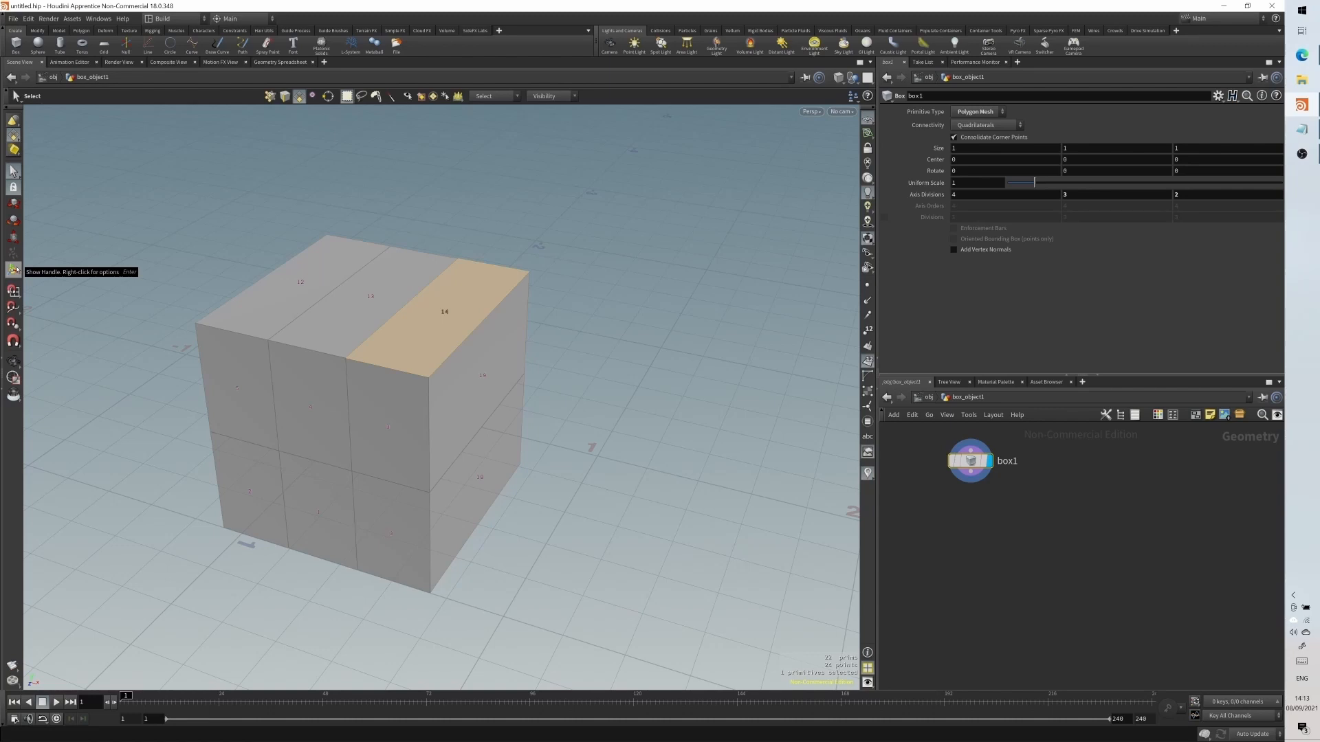
- Lower face 14 on the top of the box by about 0.17 units in Y
click(14, 269)
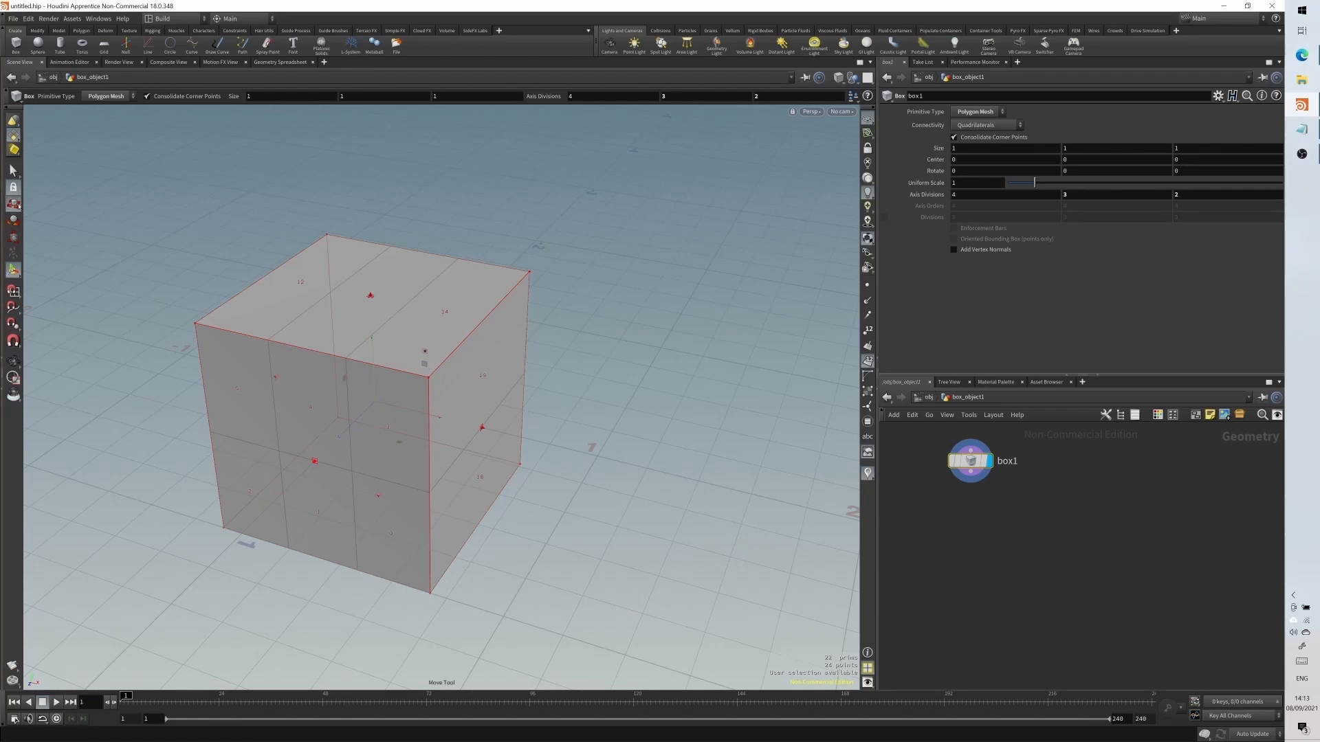
key(s)
click(15, 204)
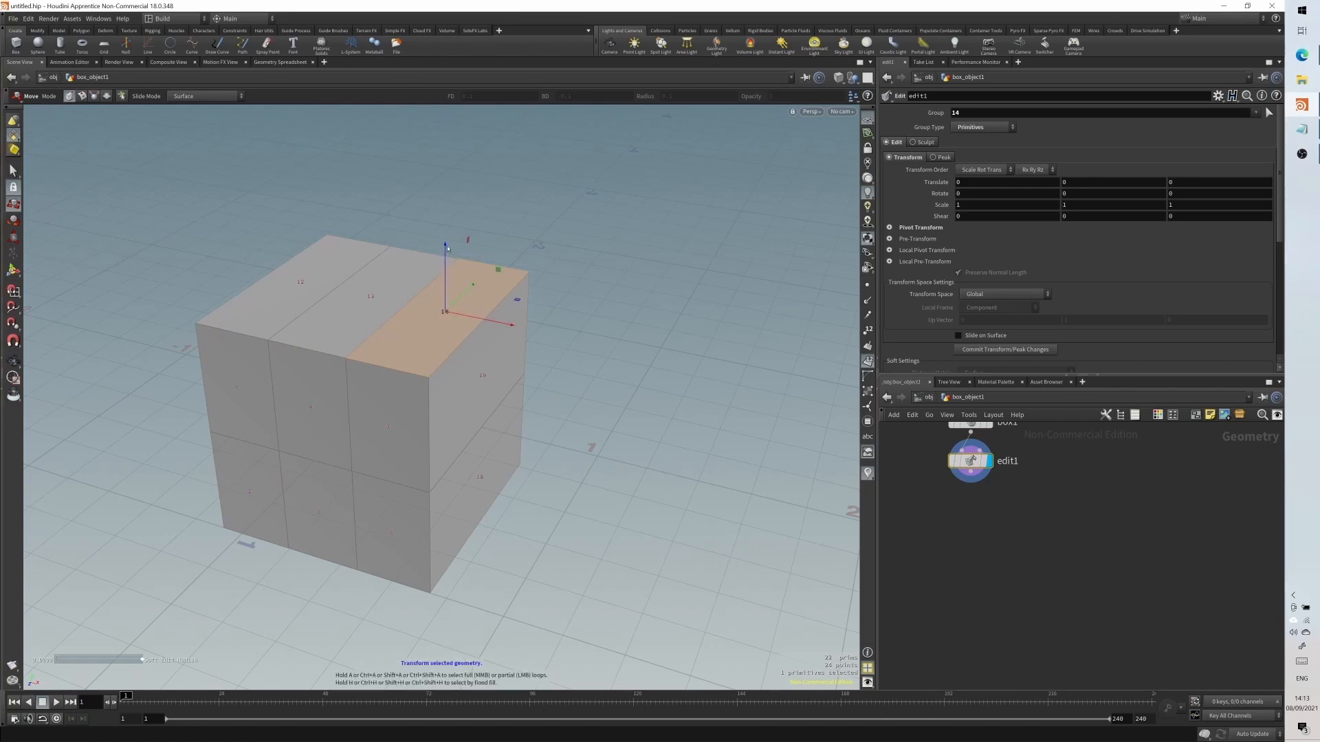
drag(447, 249, 459, 289)
- Rotate face 14 to about -2.3, -1.7 and -36.6 degrees and scale it to about 0.7 in X
key(r)
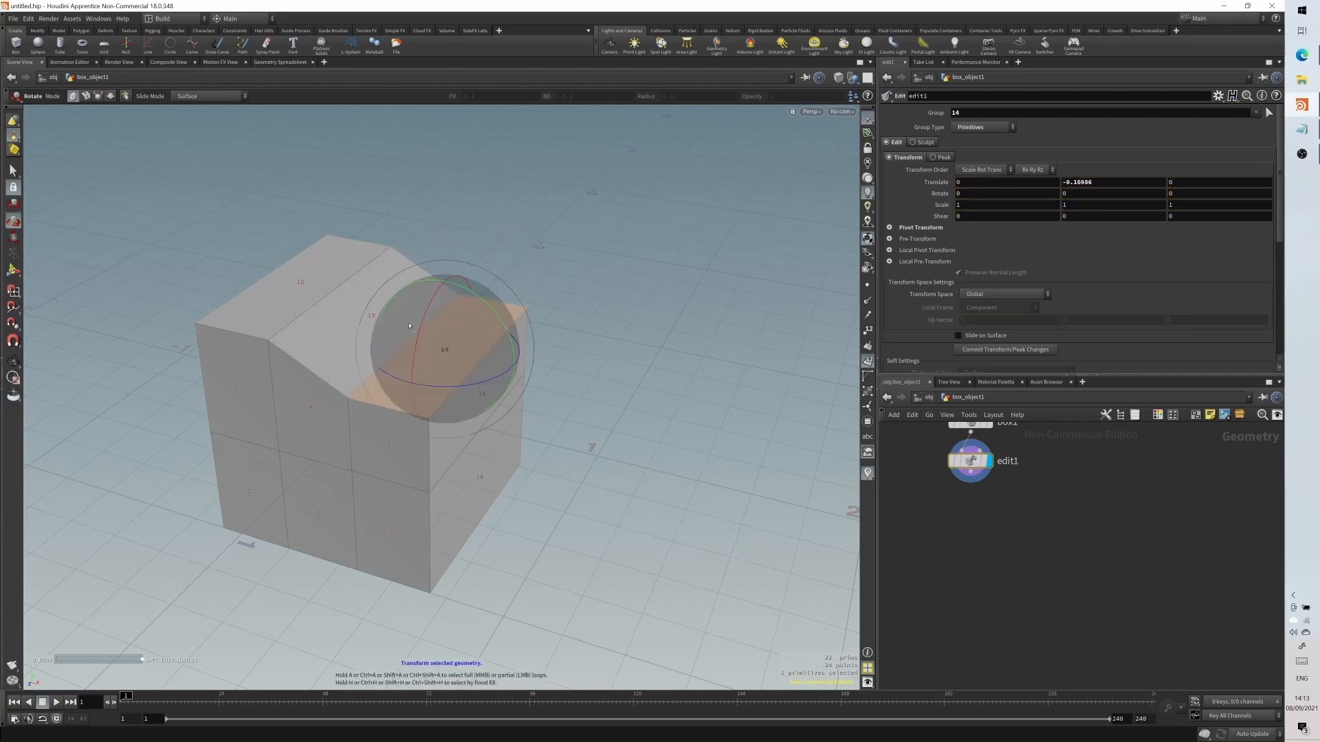
mouse_move(419, 331)
mouse_down()
mouse_move(417, 371)
mouse_move(421, 342)
mouse_up()
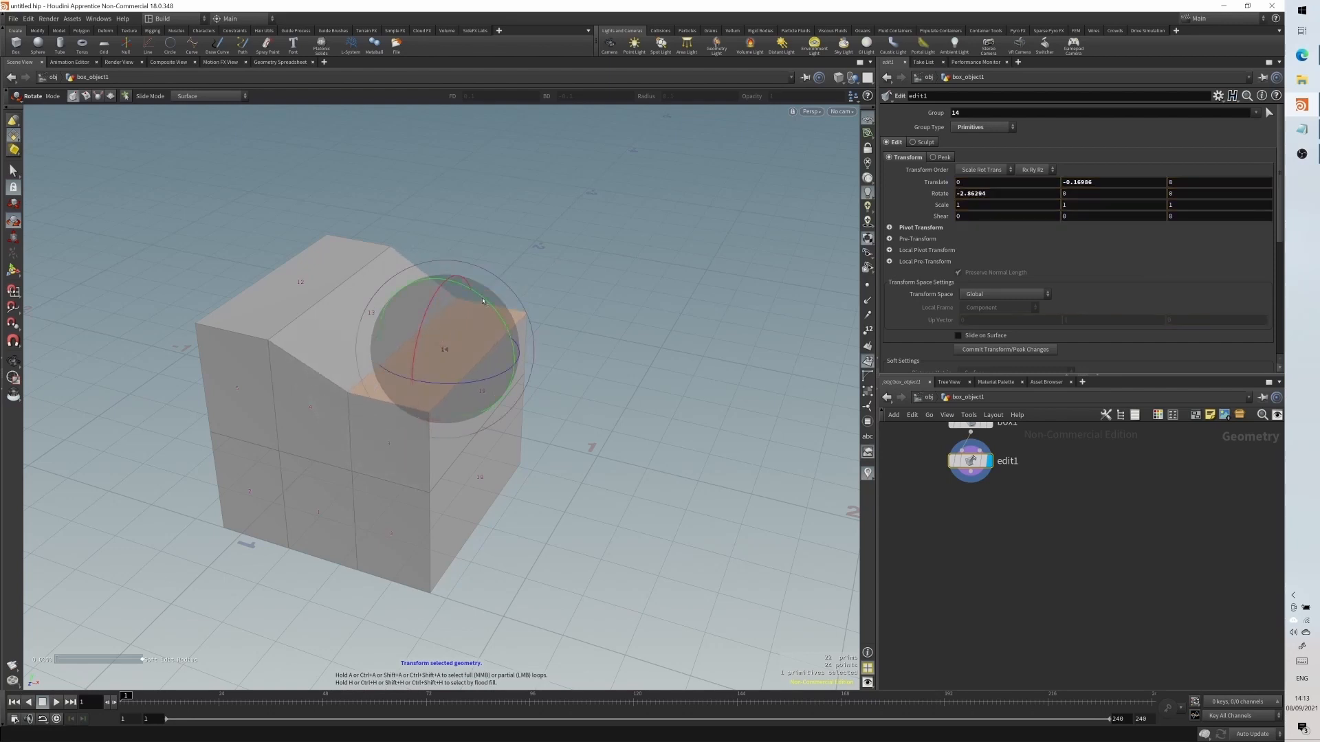
drag(483, 301, 485, 342)
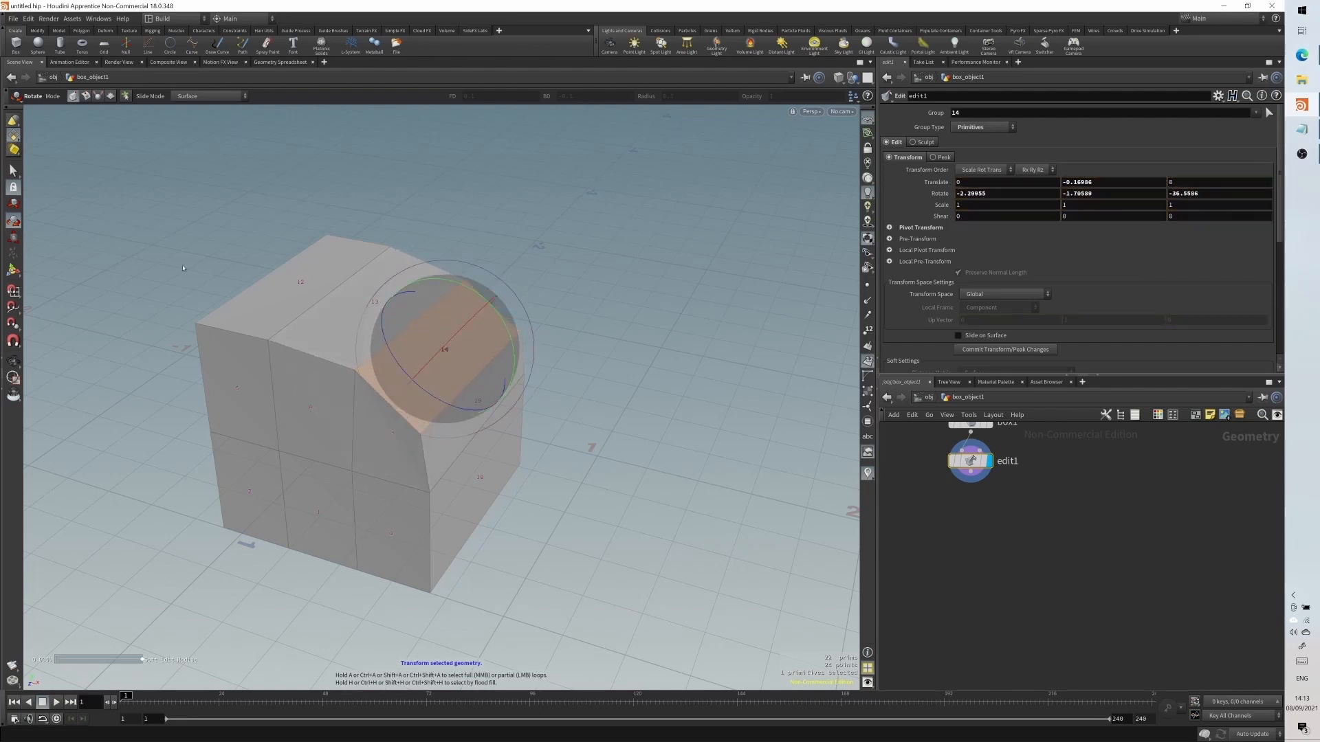
click(14, 237)
drag(501, 405, 485, 387)
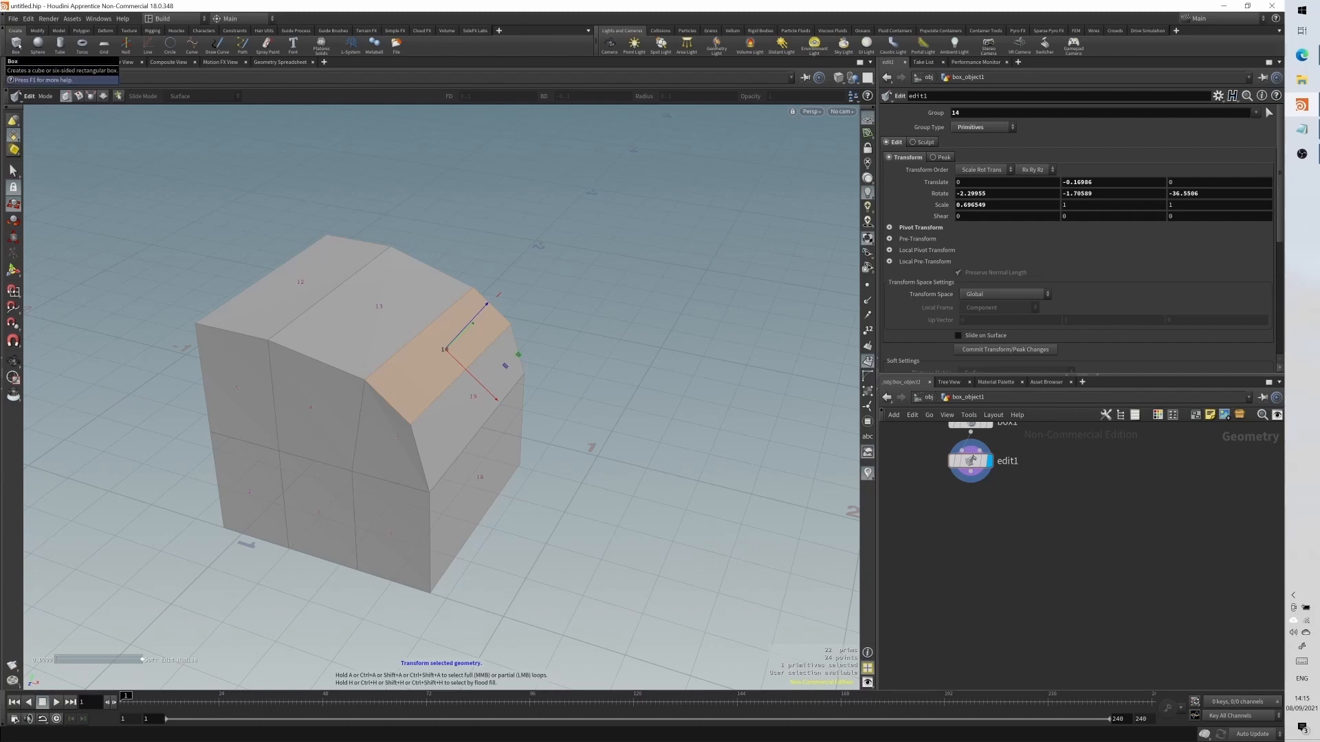
- Create a sphere from the shelf and place it on the construction plane beside and behind the box
middle_drag(983, 526, 967, 574)
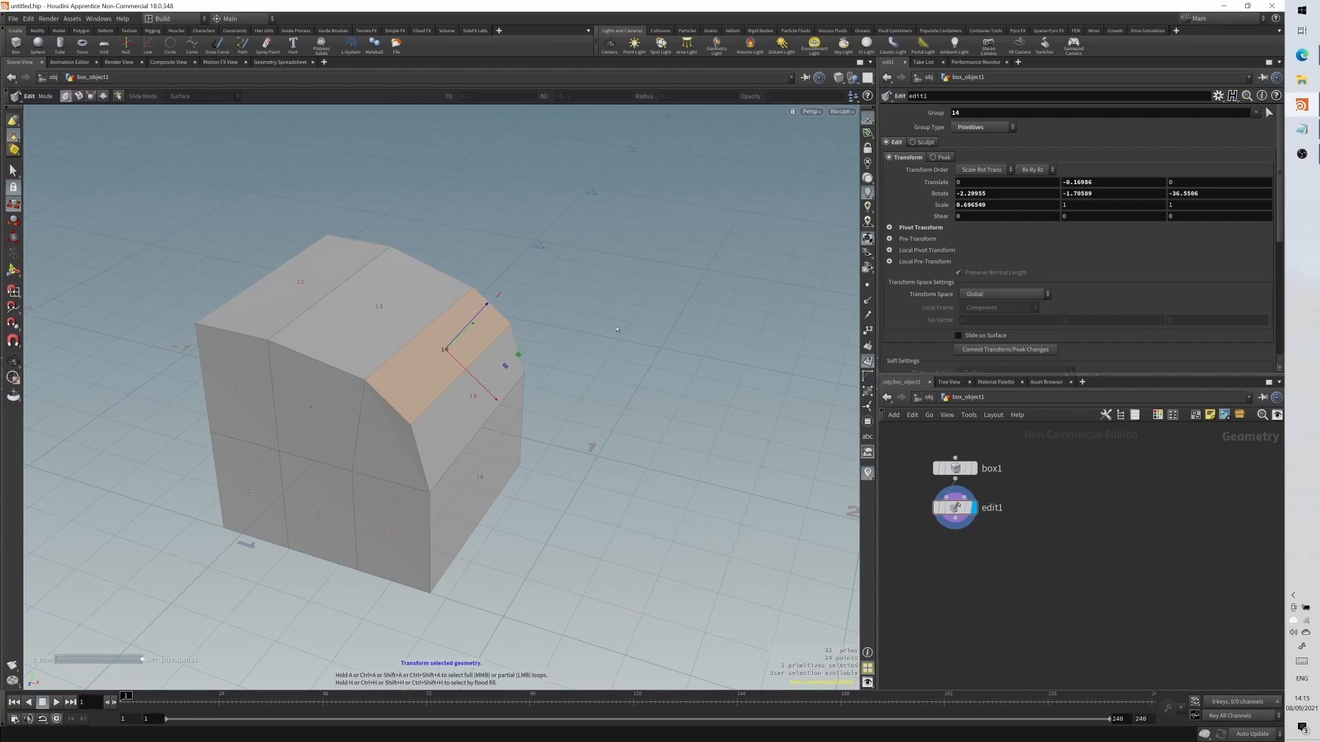
alt+drag(473, 364, 405, 374)
click(38, 43)
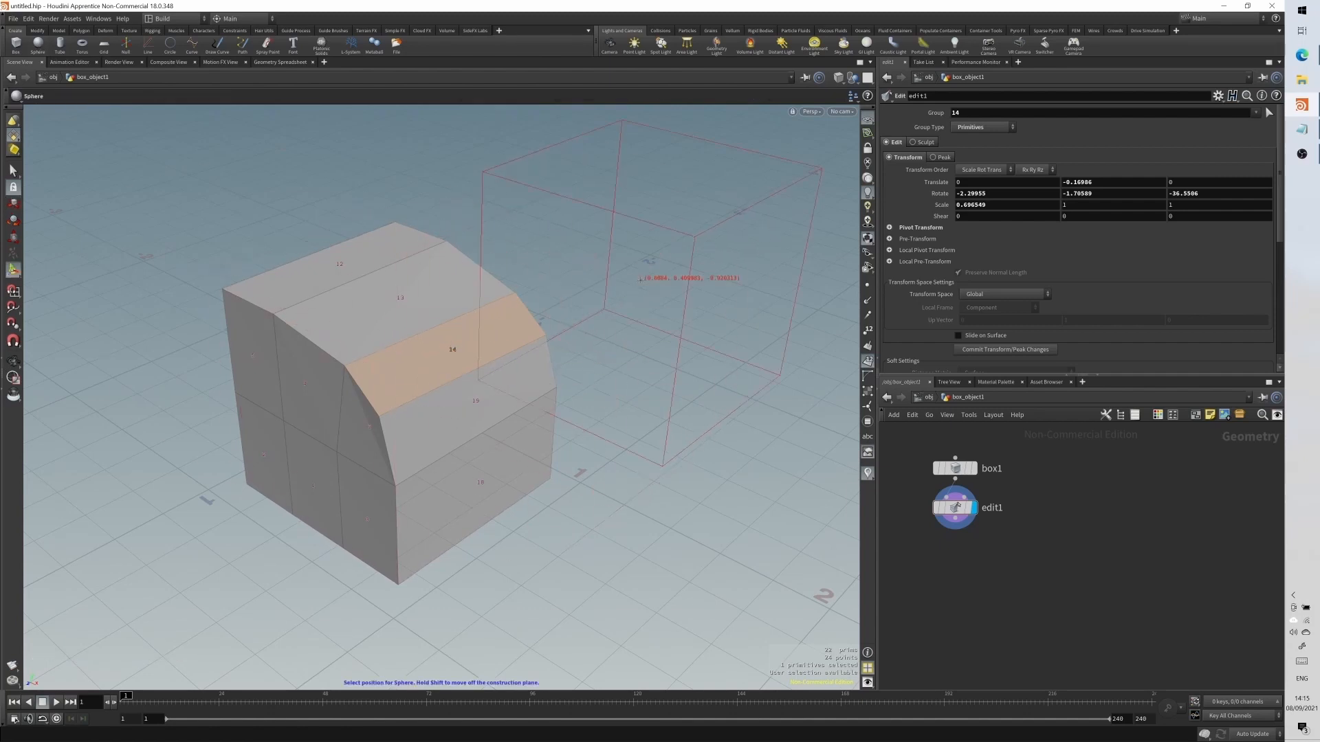
click(641, 283)
mouse_move(466, 369)
alt+mouse_down()
mouse_move(433, 366)
mouse_move(470, 370)
alt+mouse_up()
- Add a second Sphere object through the object network's node search and place it beside the existing nodes
middle_drag(1006, 515, 1065, 567)
click(1088, 495)
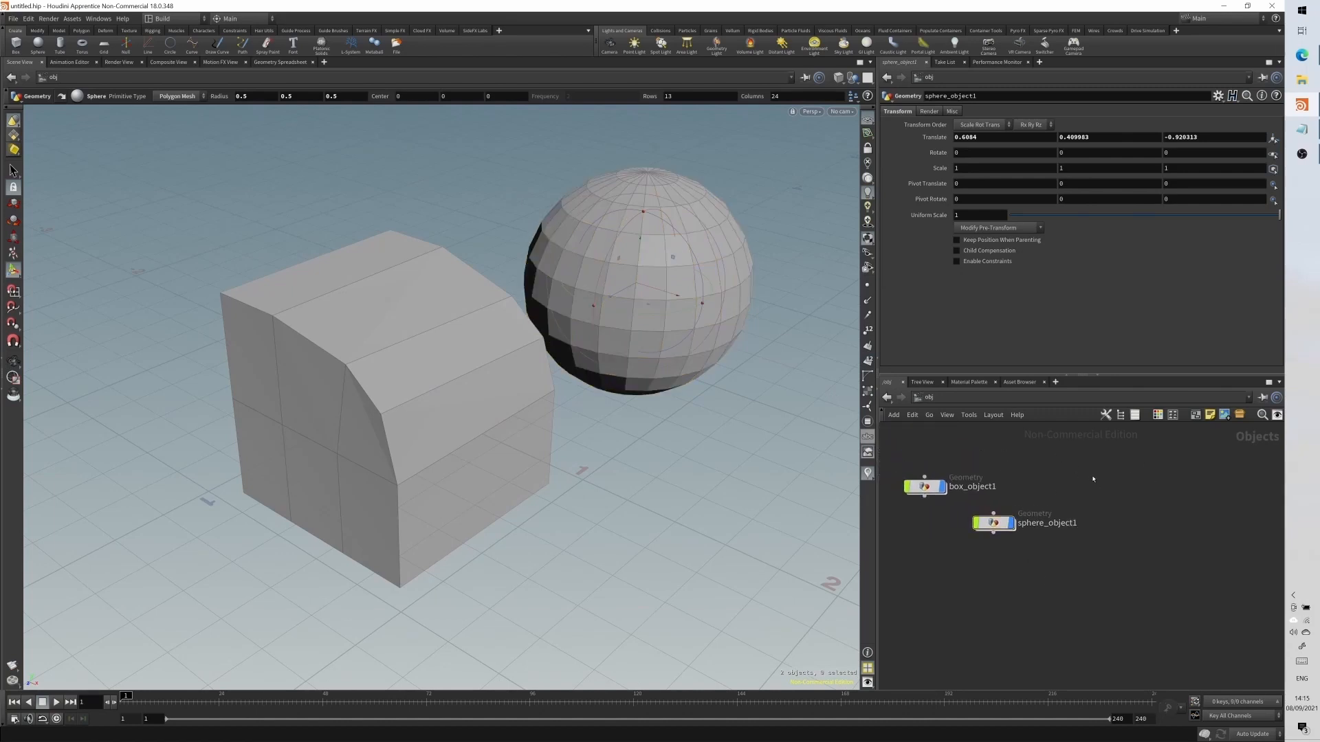
key(Tab)
text(sph)
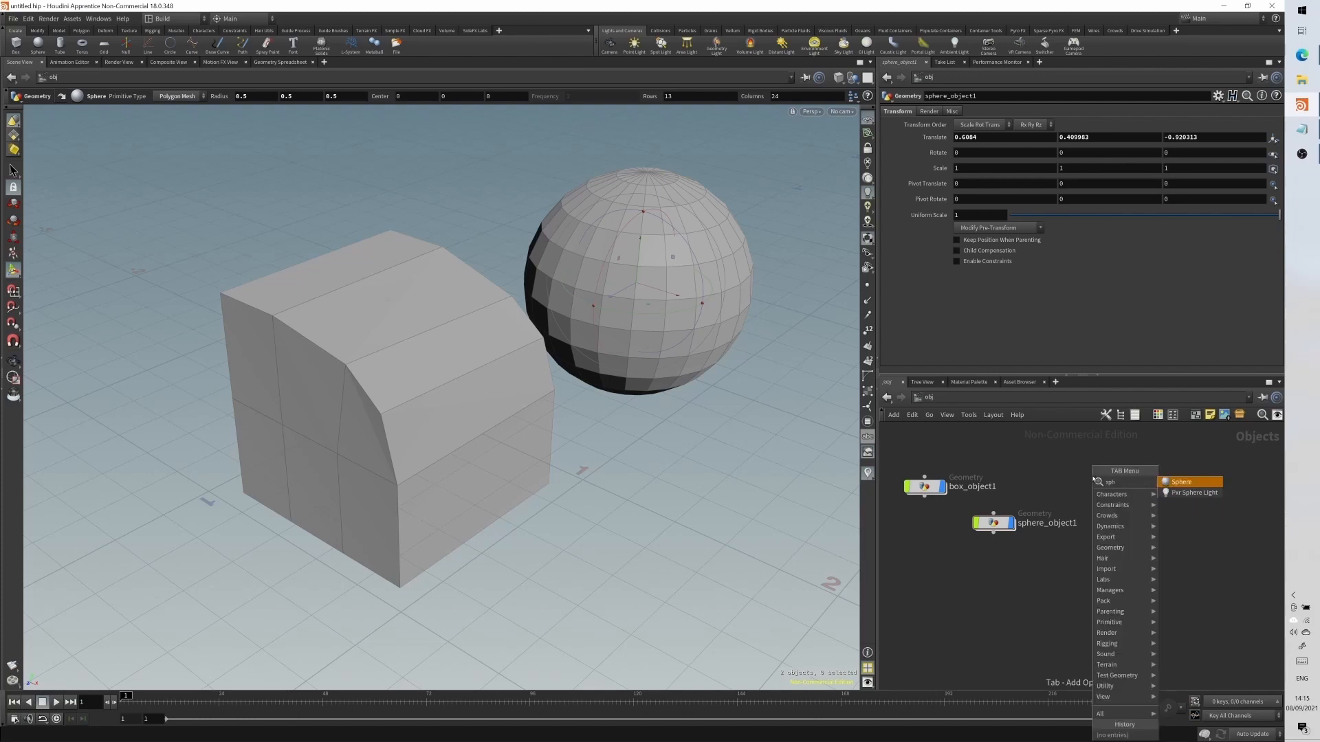
text(er)
key(Return)
click(1093, 479)
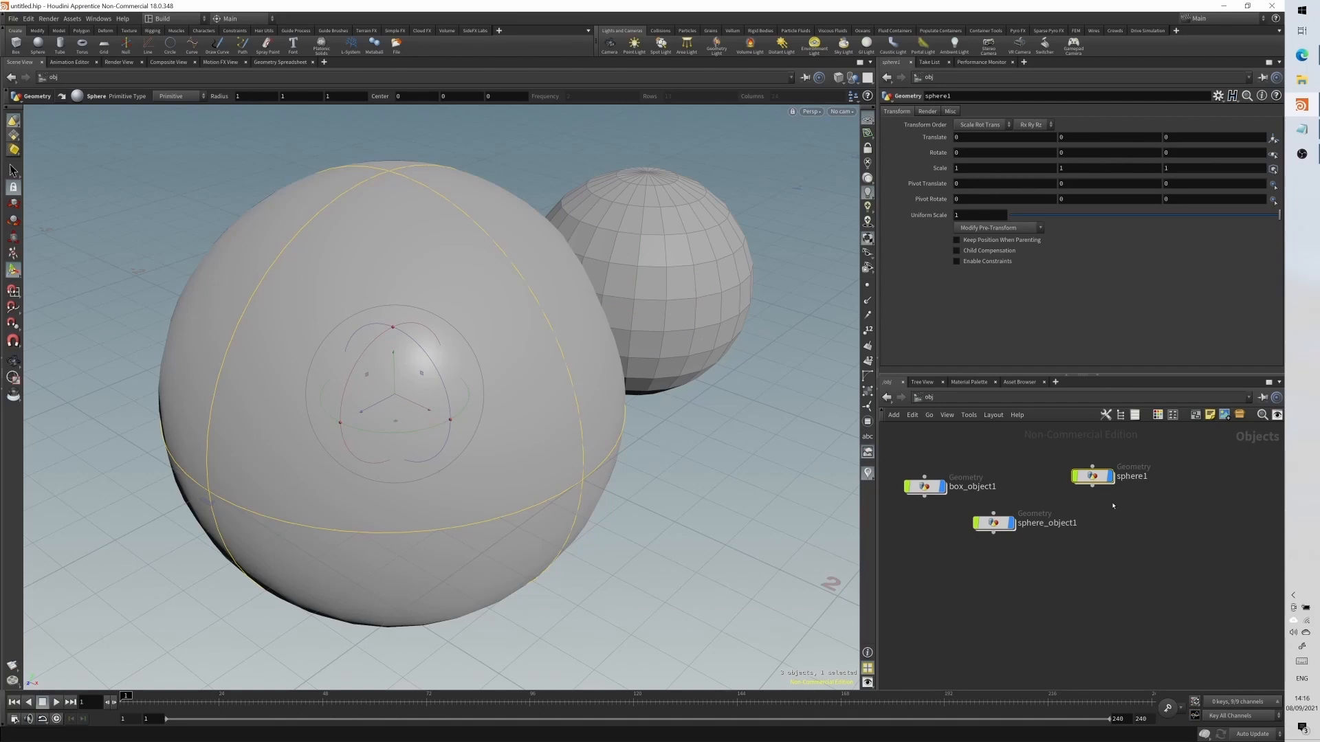
- Look inside sphere_object1 to examine its primitive type, and return to the object level
mouse_move(1095, 477)
mouse_move(988, 521)
click(1006, 527)
double_click(1005, 526)
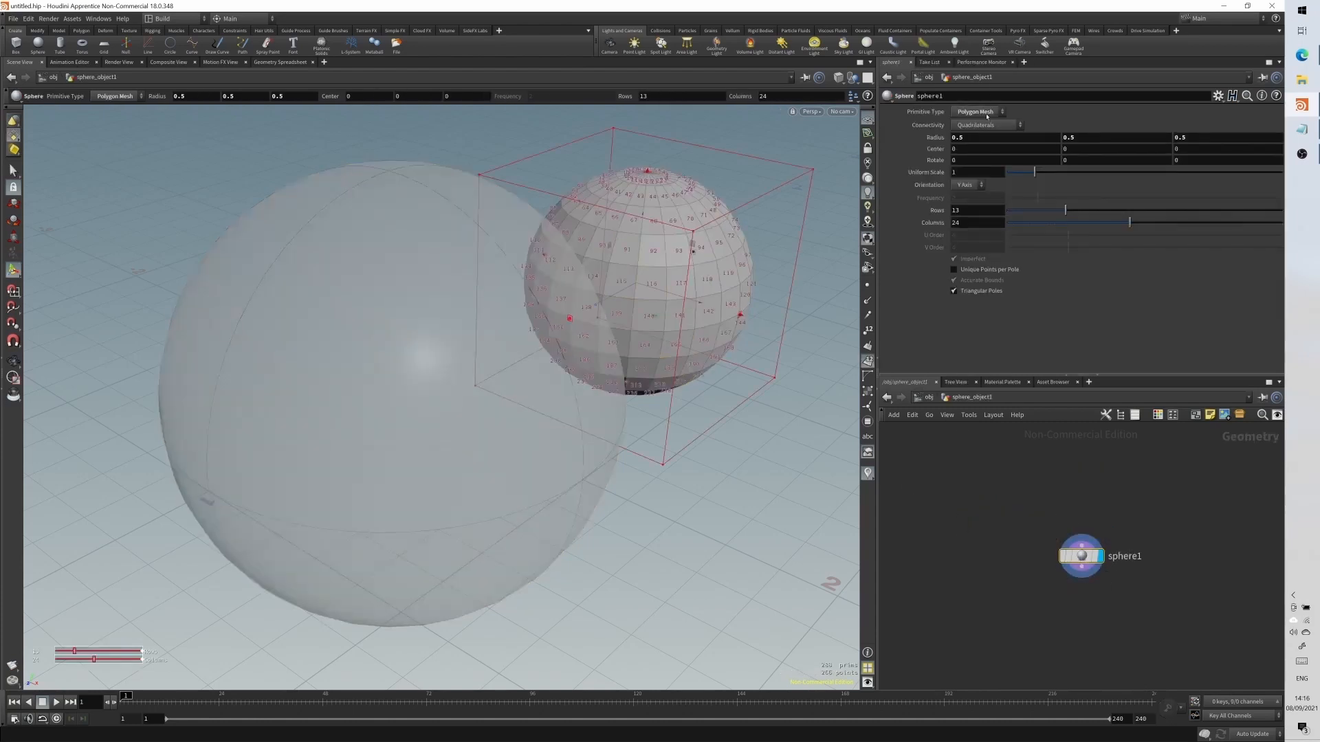
click(929, 77)
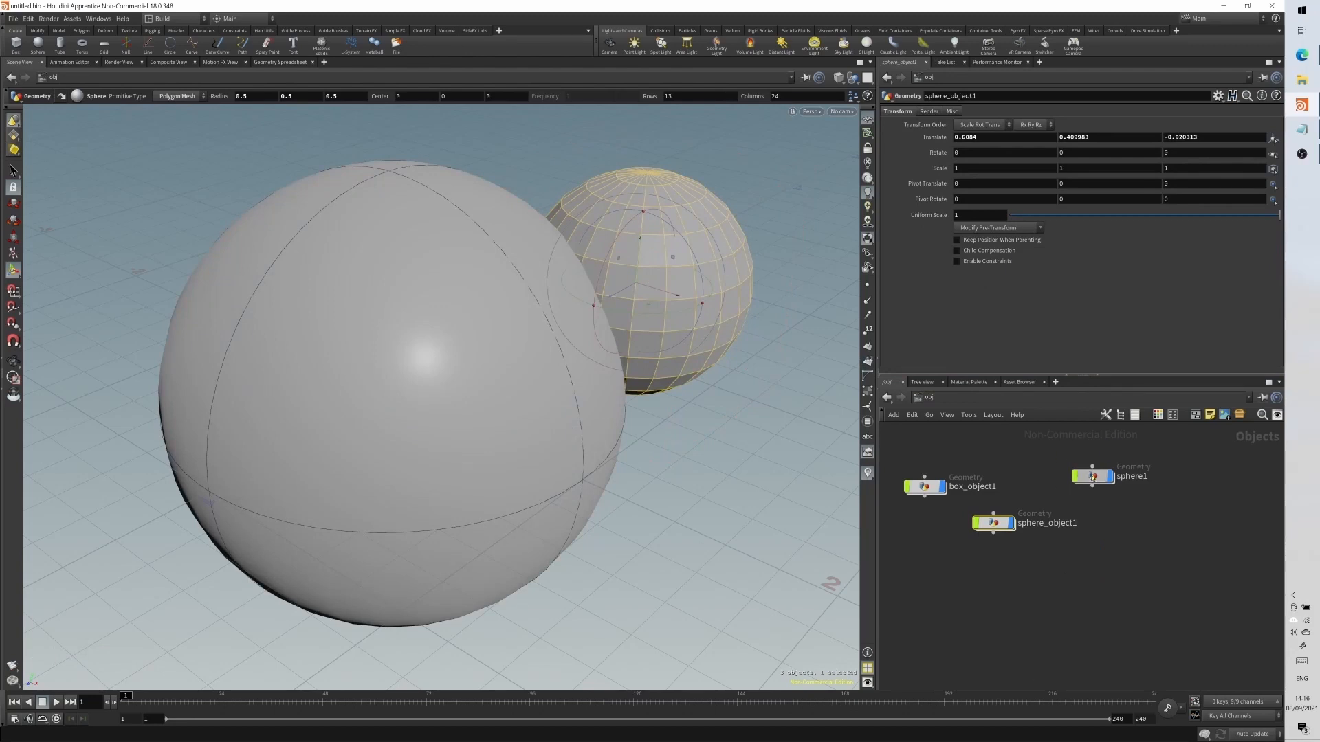
- Enter the newly added sphere1 object and set its primitive type to Polygon Mesh
double_click(1092, 475)
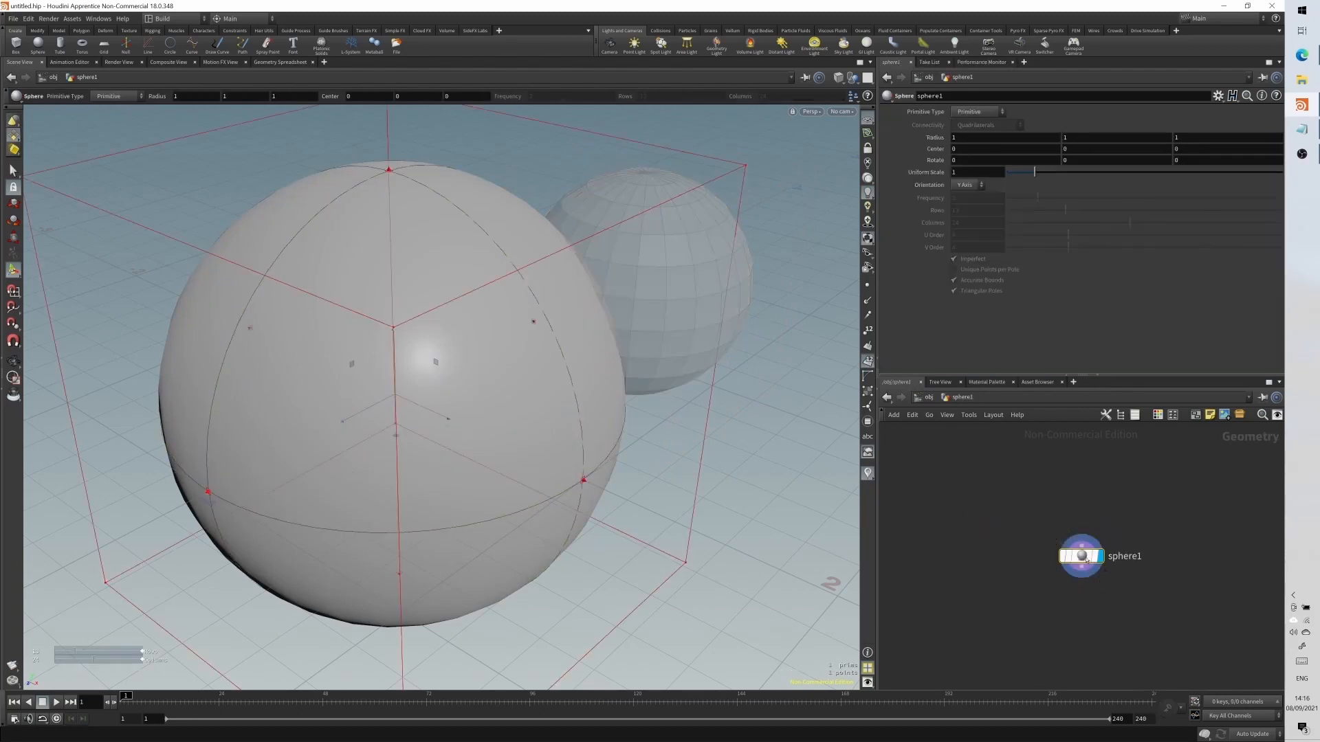
click(975, 112)
click(977, 141)
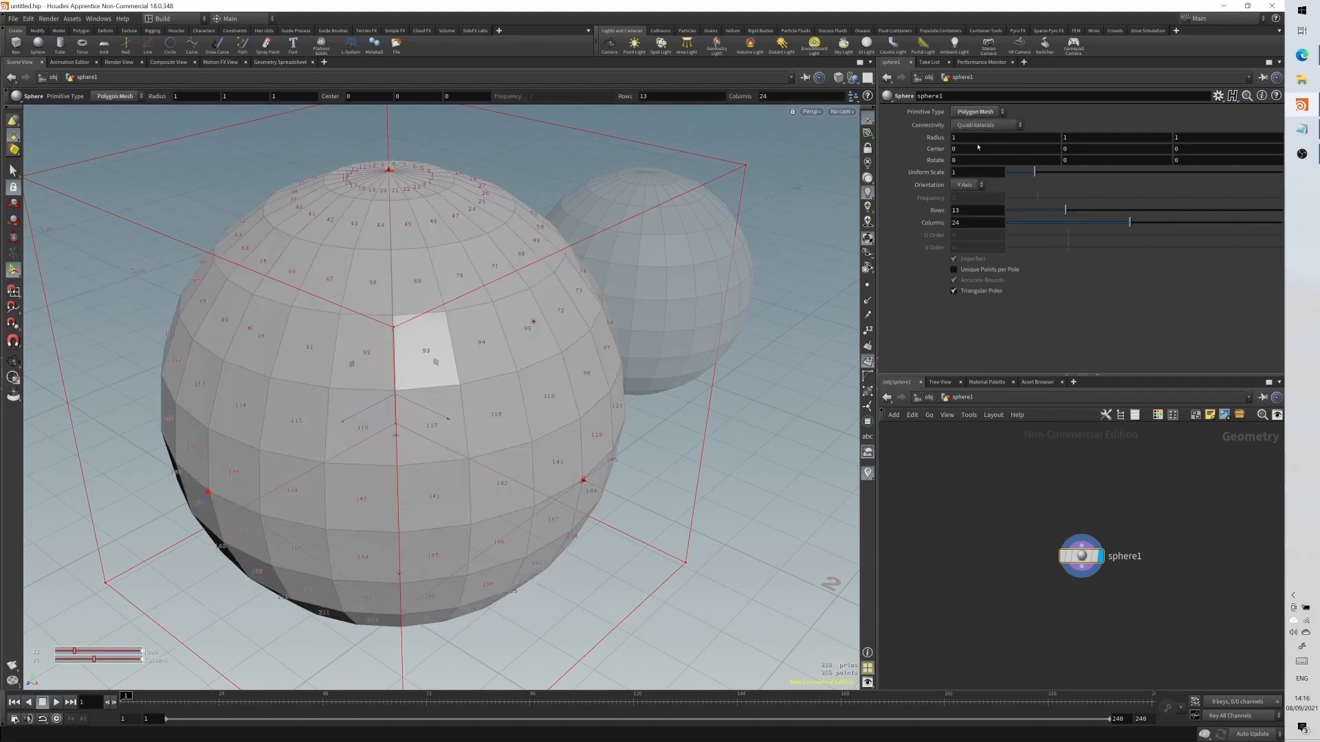
mouse_move(440, 371)
alt+mouse_down()
mouse_move(416, 323)
mouse_move(451, 350)
alt+mouse_up()
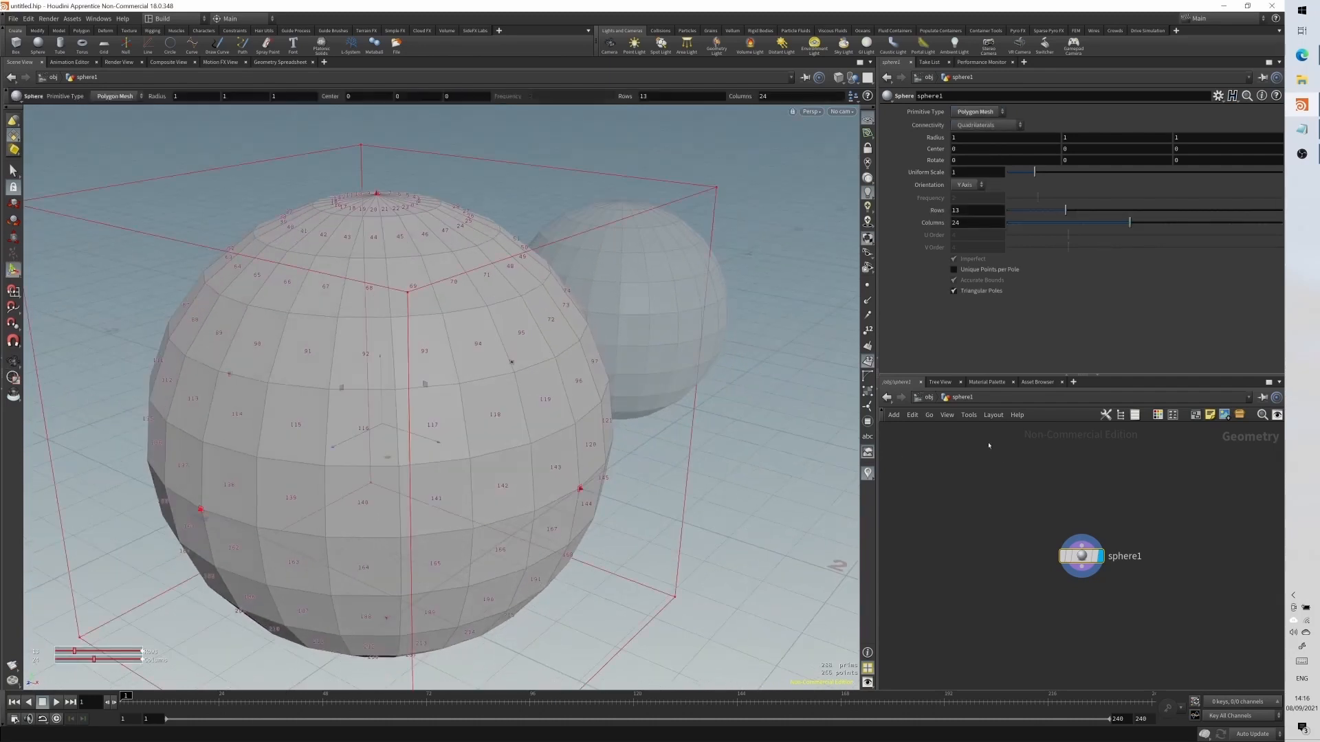
- Return to the object level and delete the sphere1 object
click(929, 398)
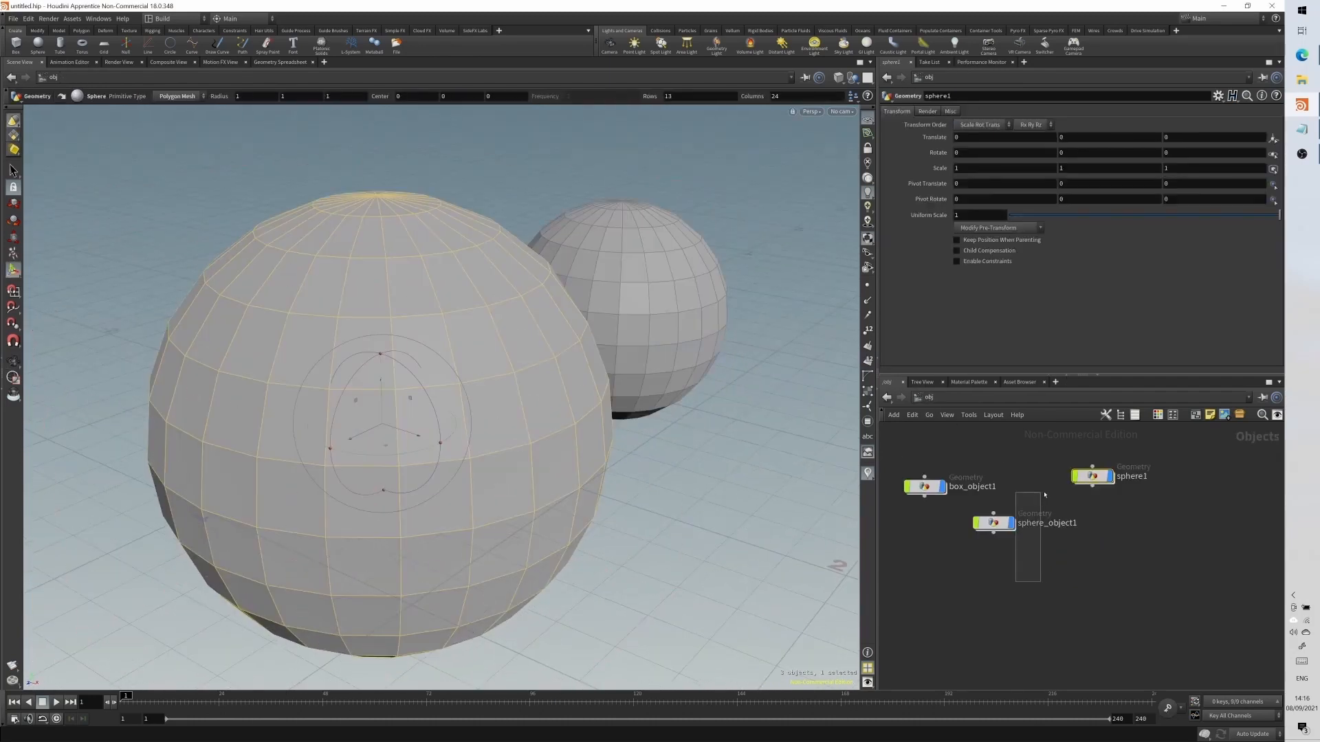
click(994, 523)
click(1091, 477)
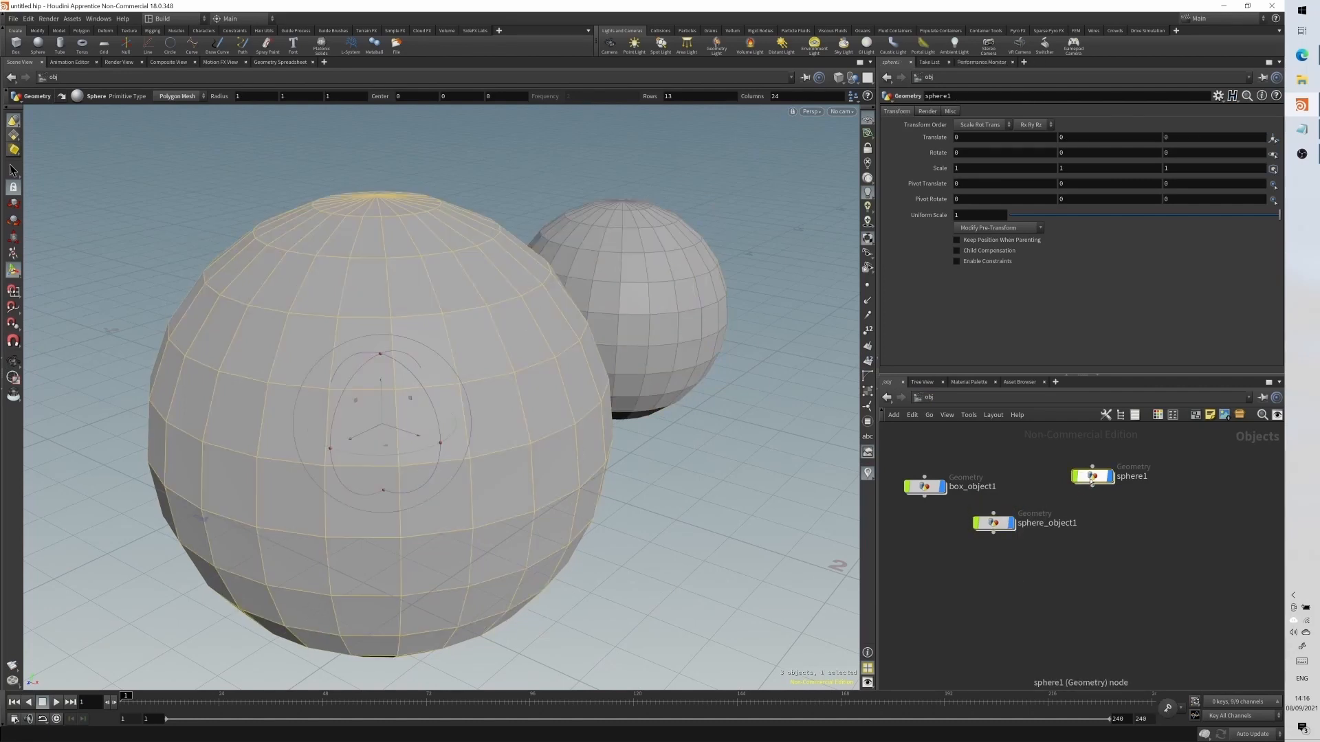
key(Delete)
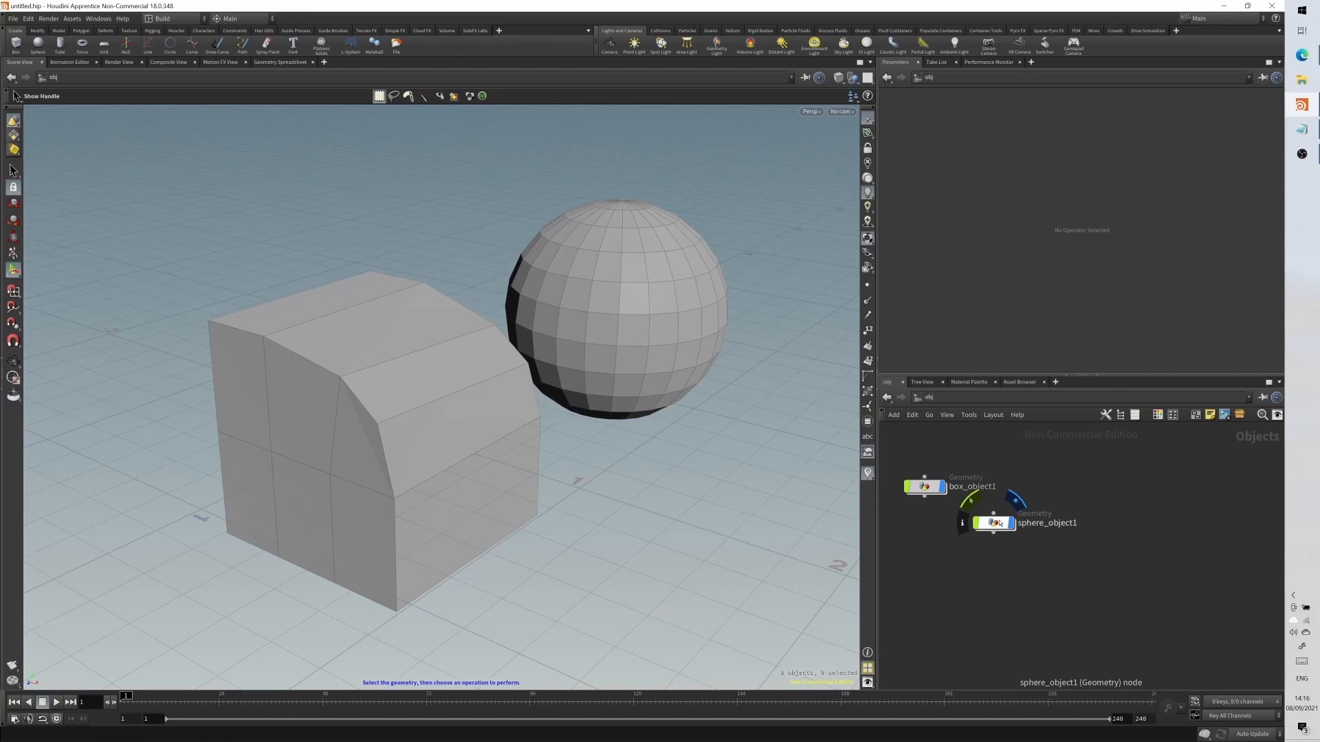
- Enter the geometry network of sphere_object1
click(997, 524)
double_click(997, 523)
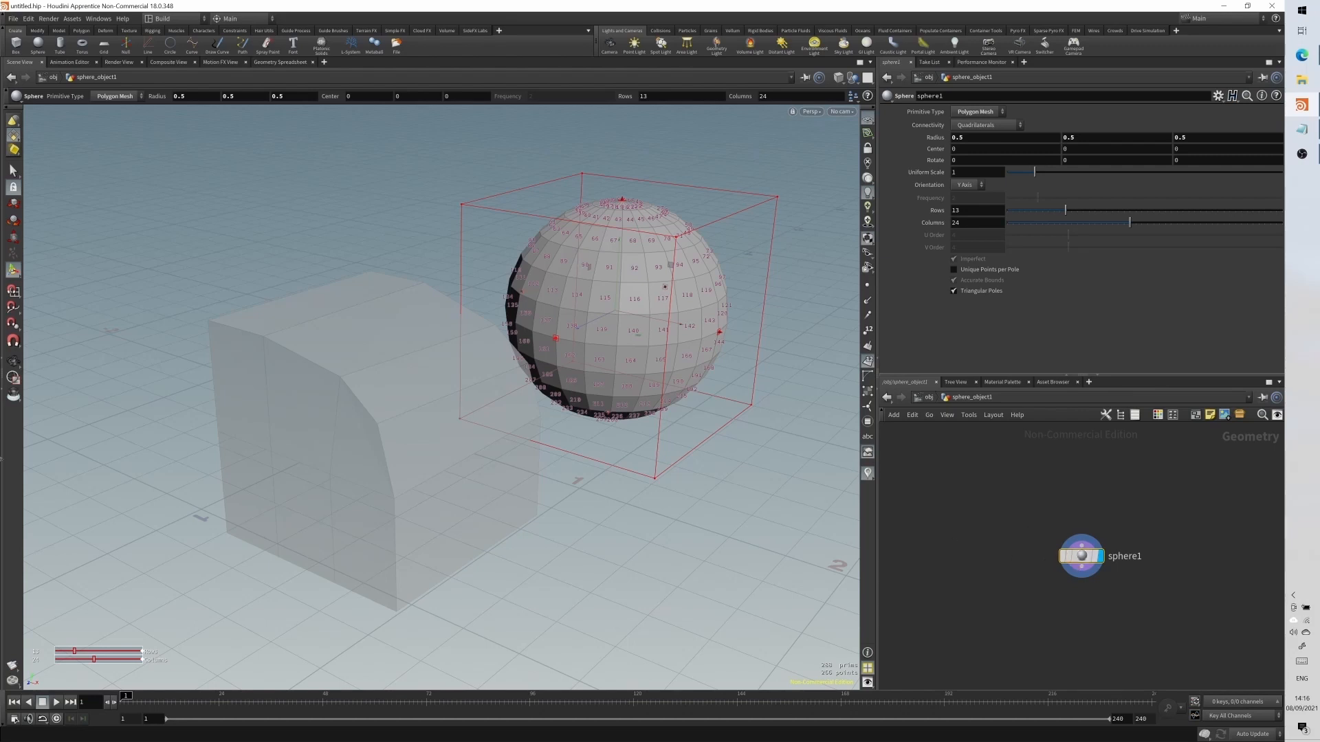
key(alt+Tab)
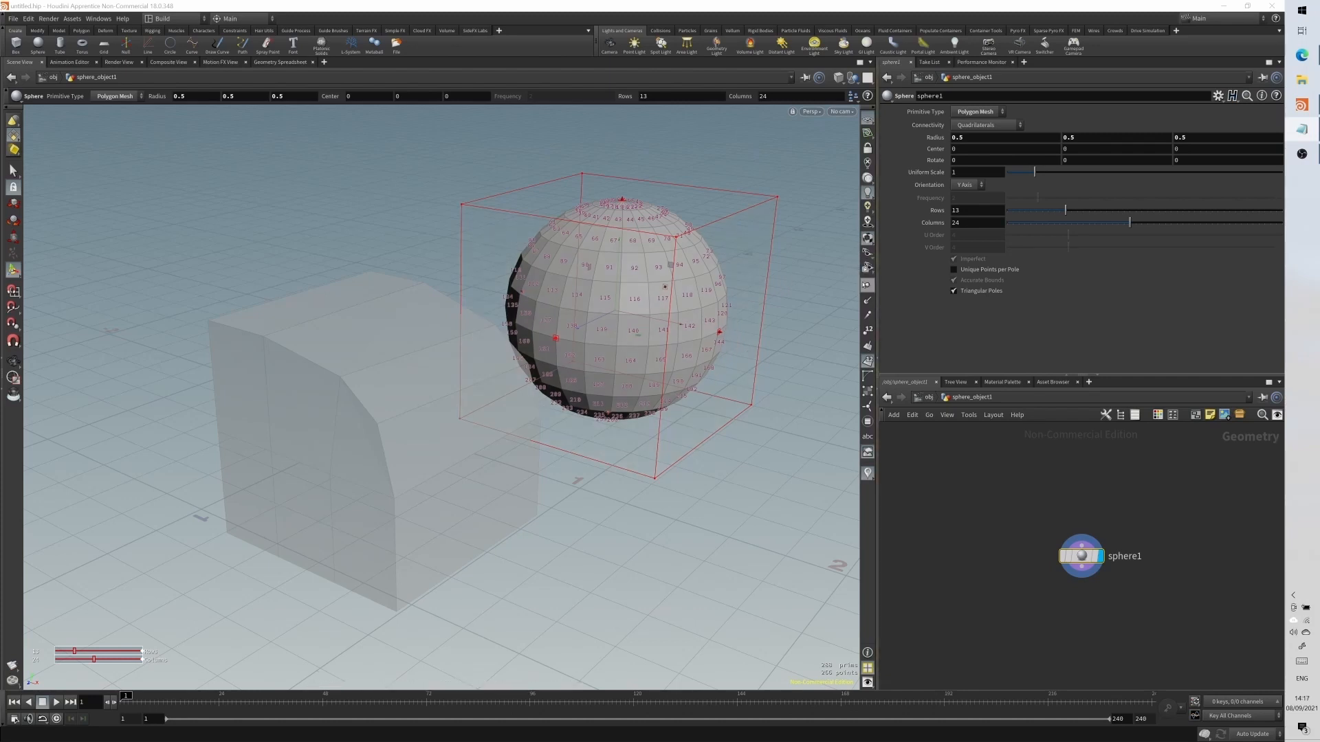
- Toggle the sphere's point markers, point normals, point trails, point numbers and primitive normals on and off one after another
click(866, 285)
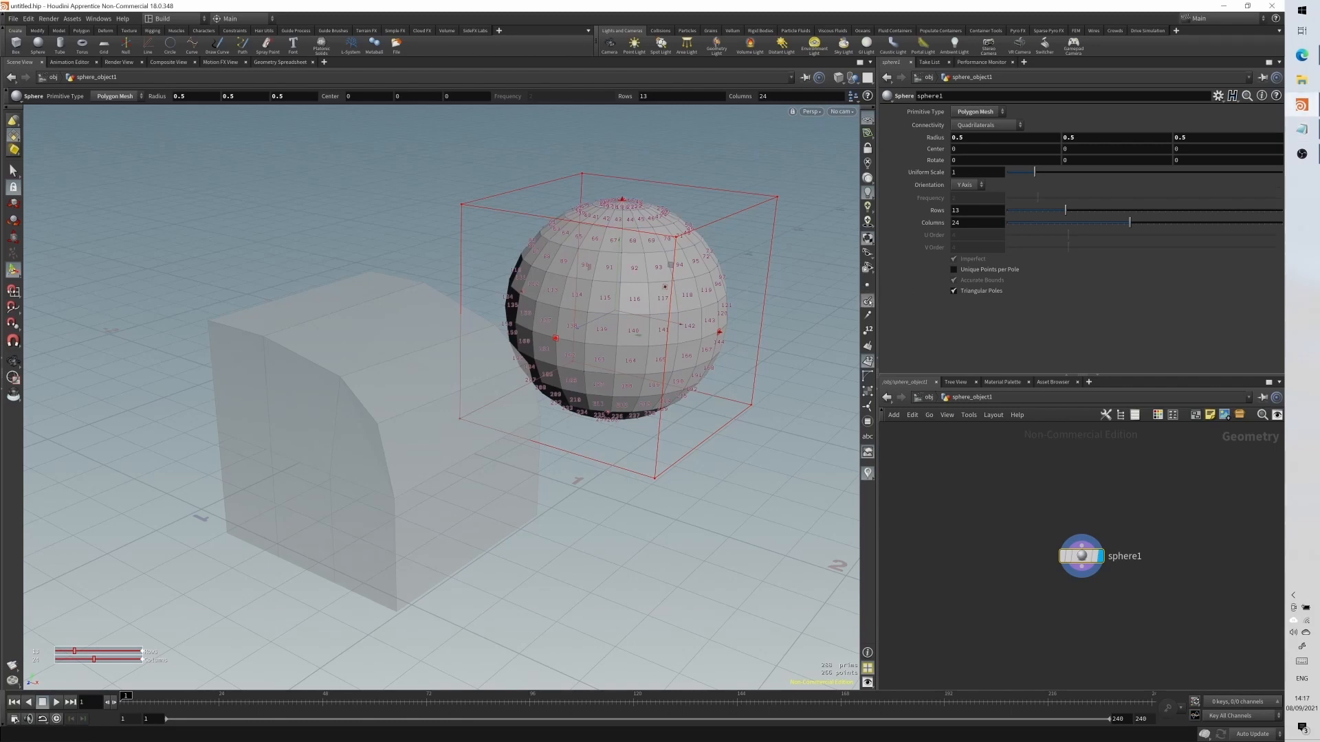
click(868, 301)
click(867, 300)
click(868, 316)
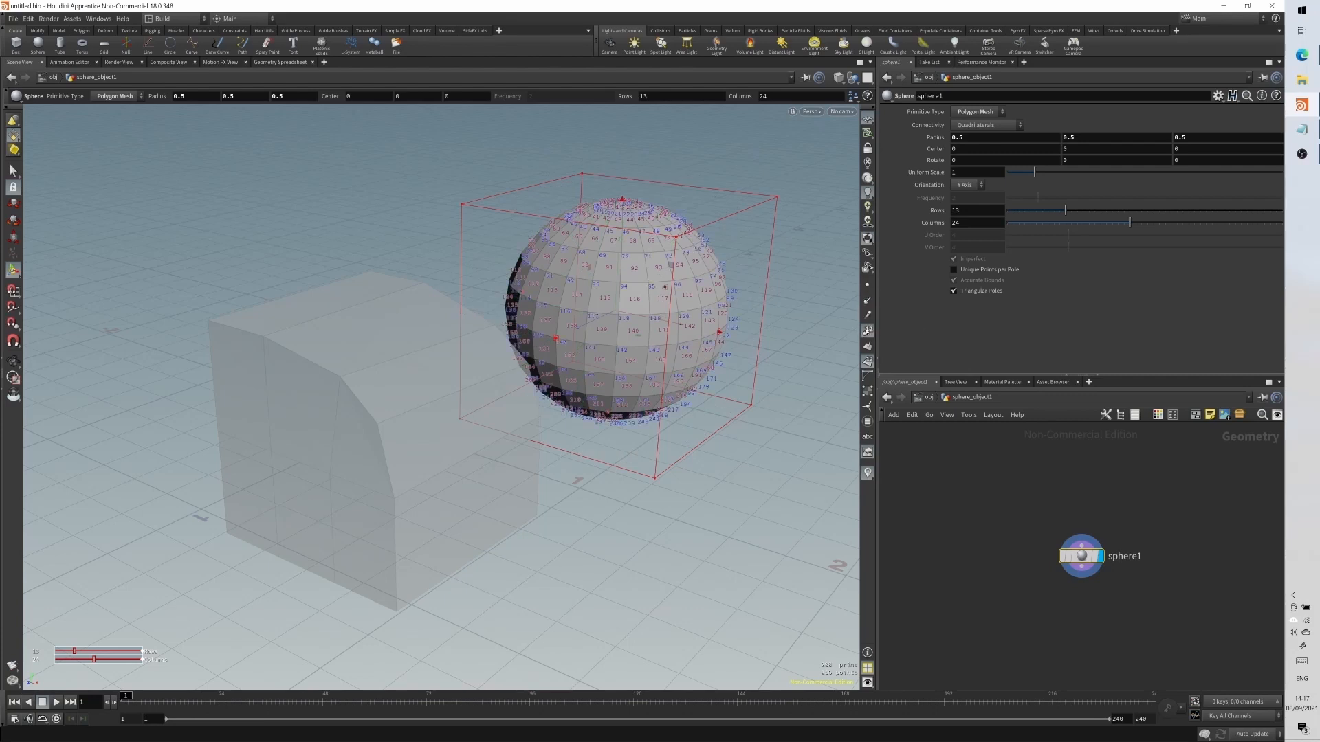
click(867, 316)
click(867, 332)
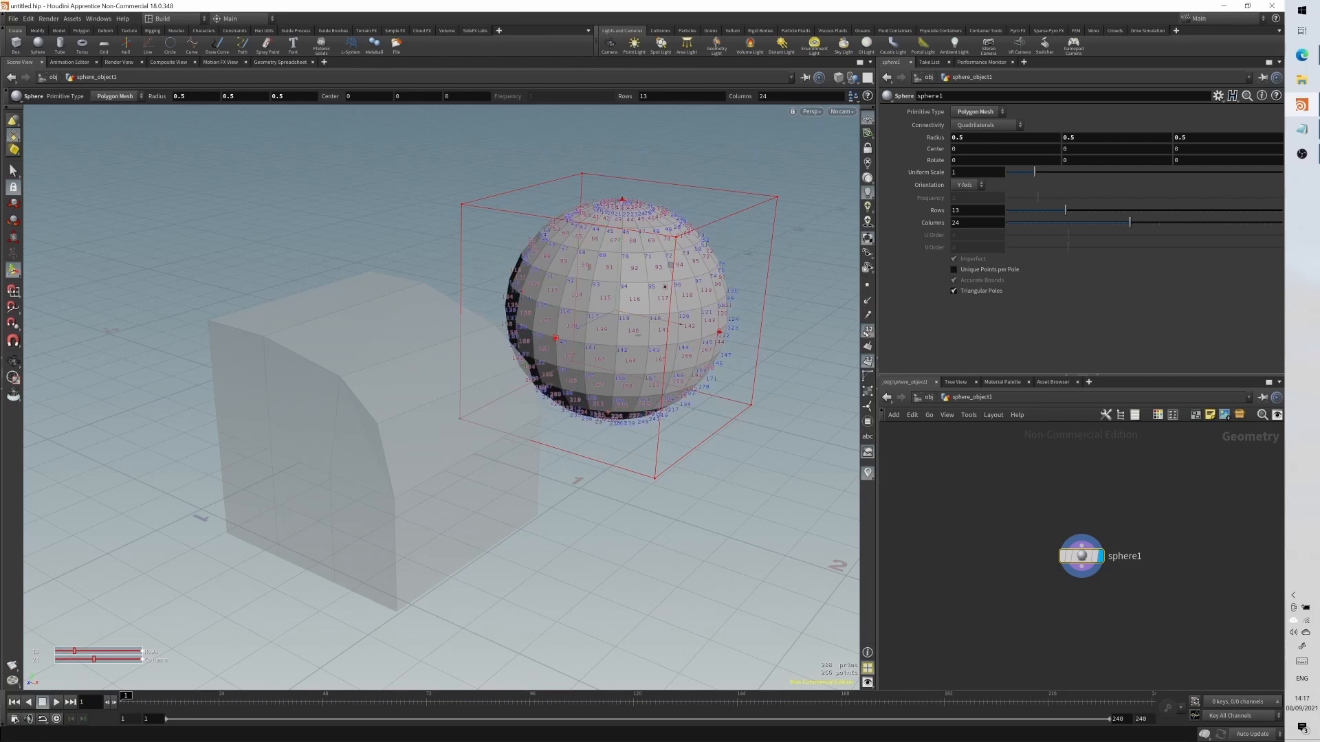
click(867, 332)
click(868, 346)
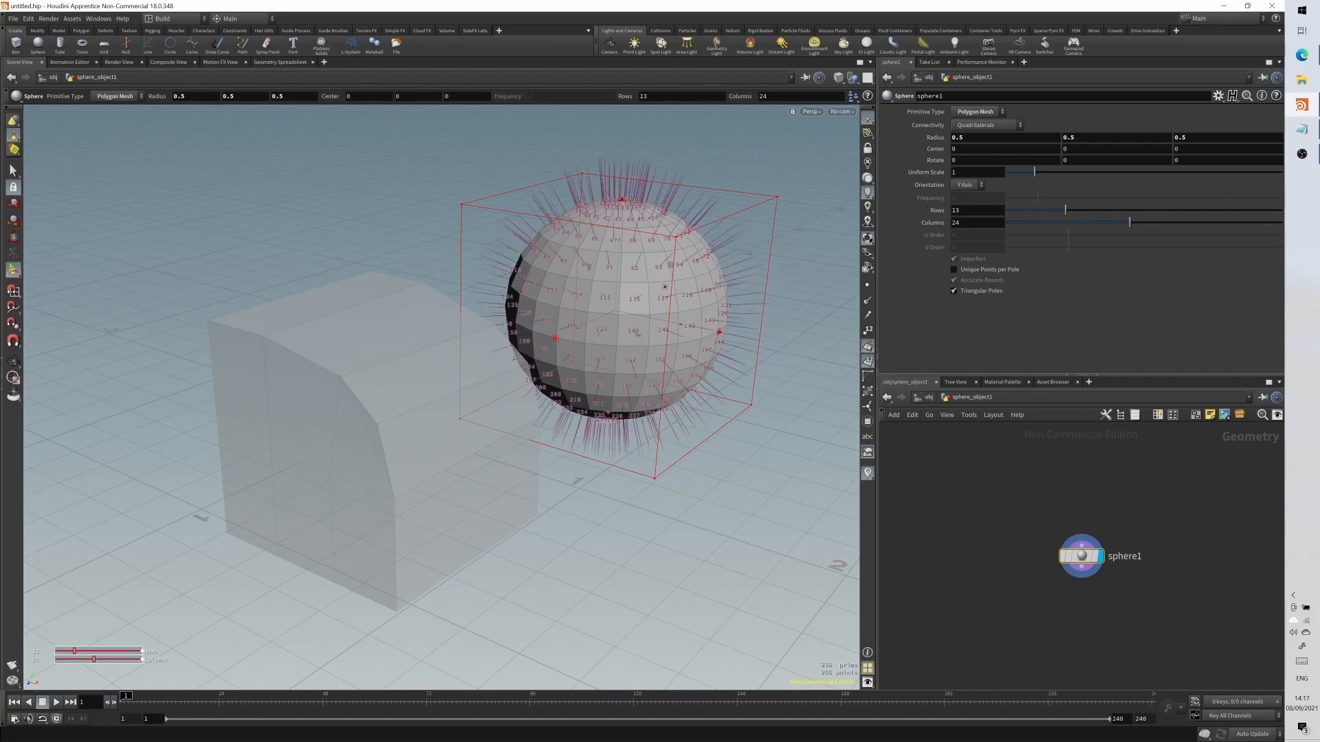
click(868, 347)
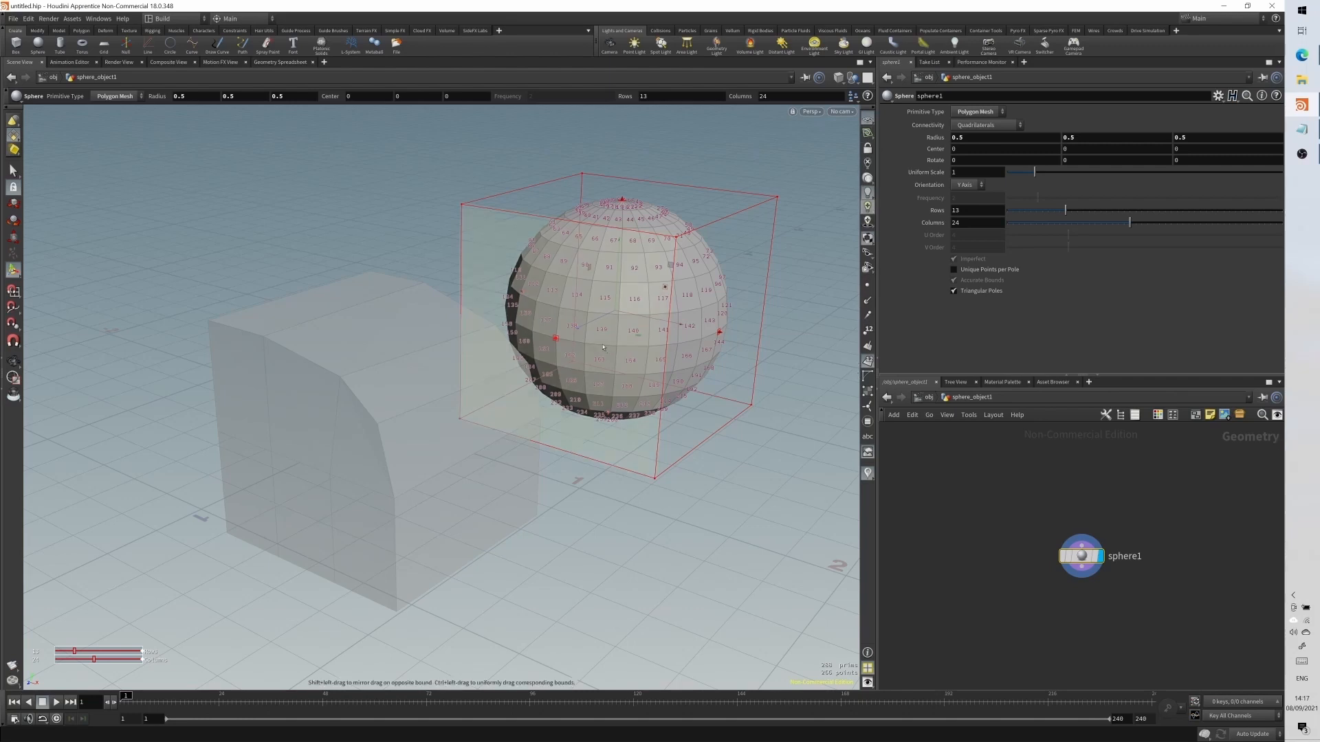
alt+drag(481, 330, 427, 295)
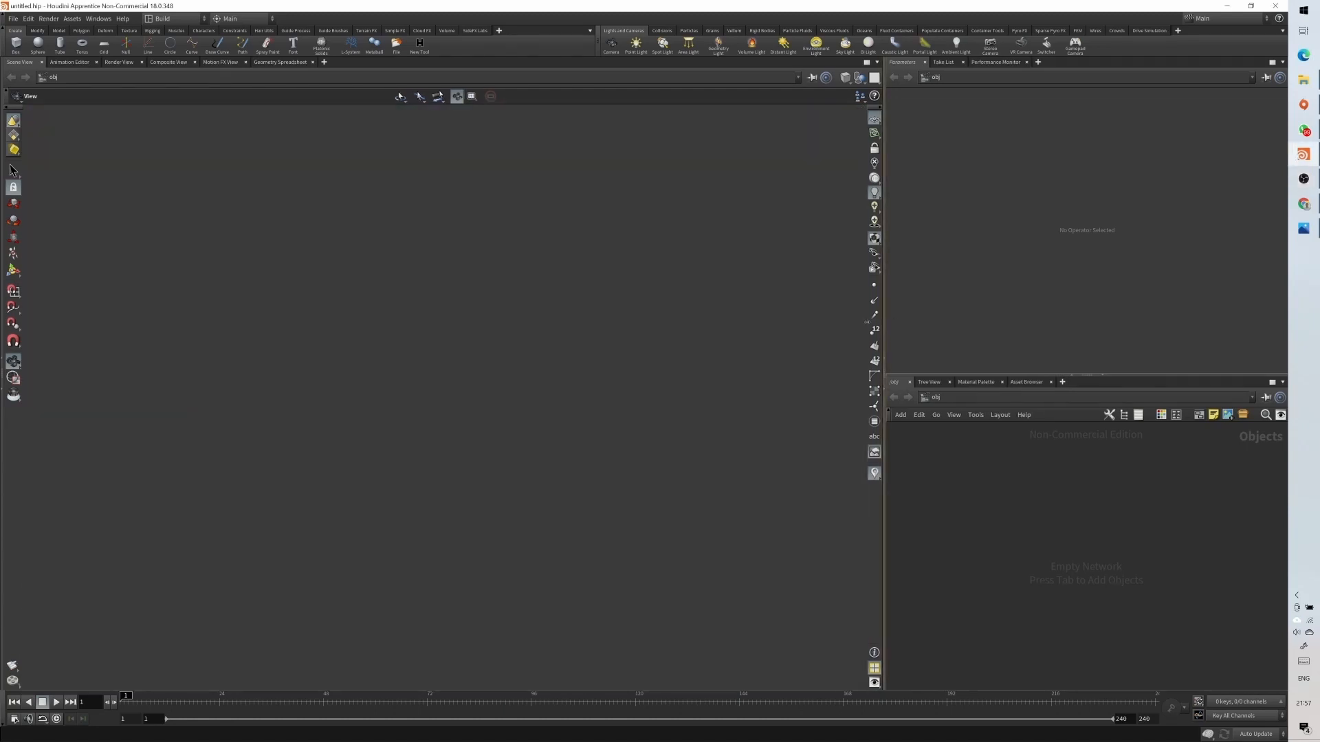
- Narrow the 3D viewport slightly to widen the adjoining parameter and network areas
drag(885, 323, 867, 325)
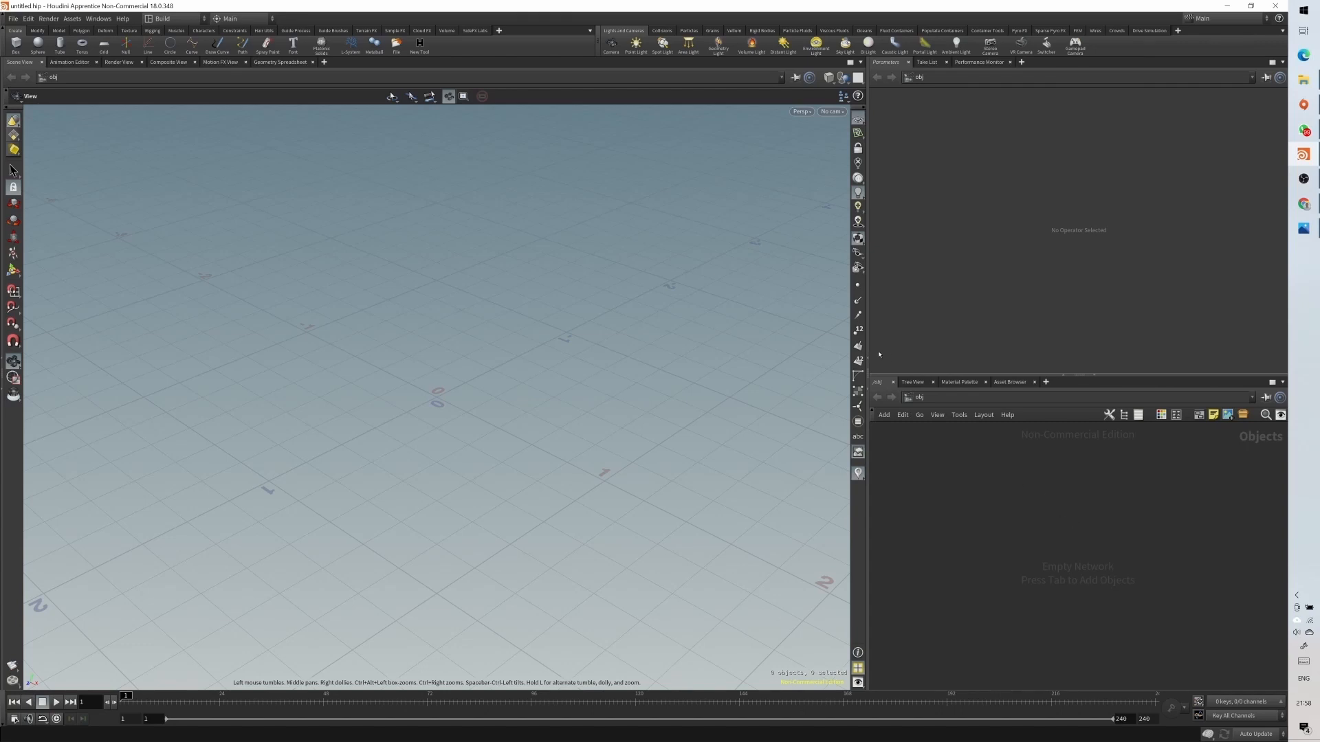
drag(869, 356, 866, 355)
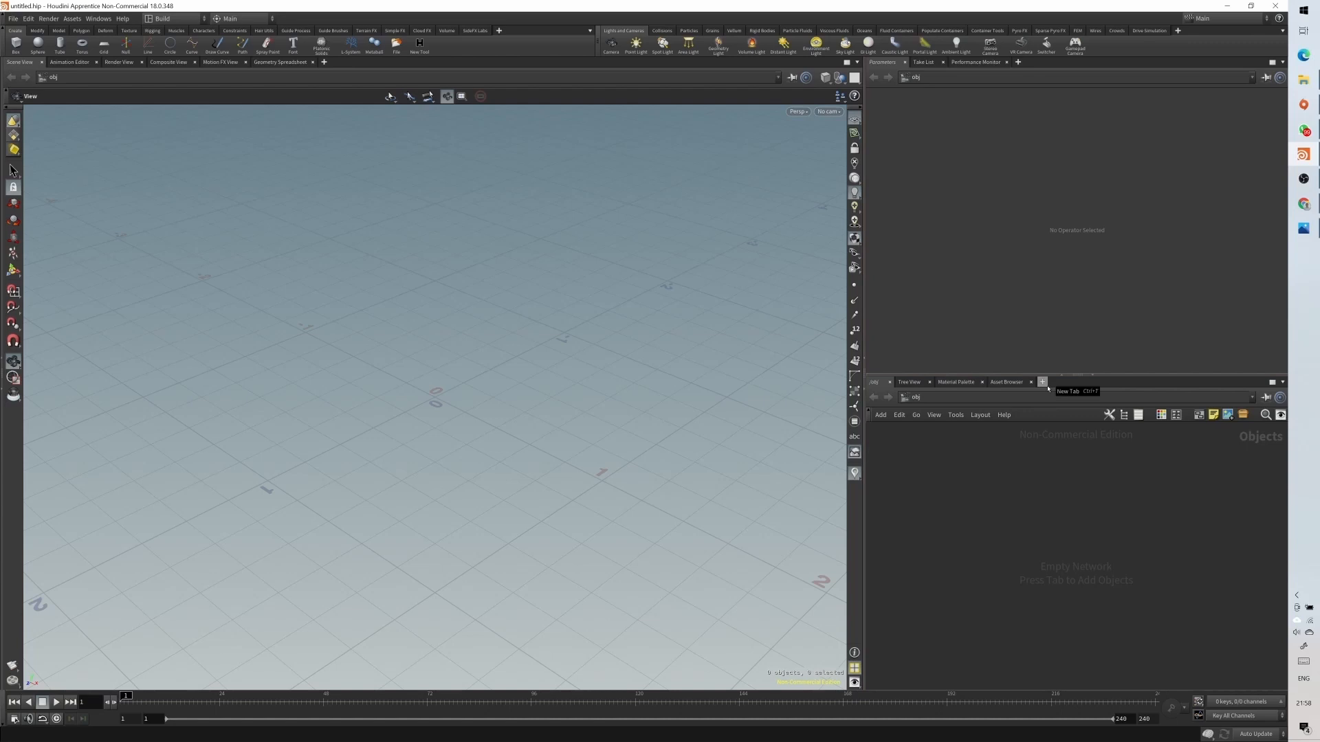
click(1044, 384)
mouse_move(1078, 406)
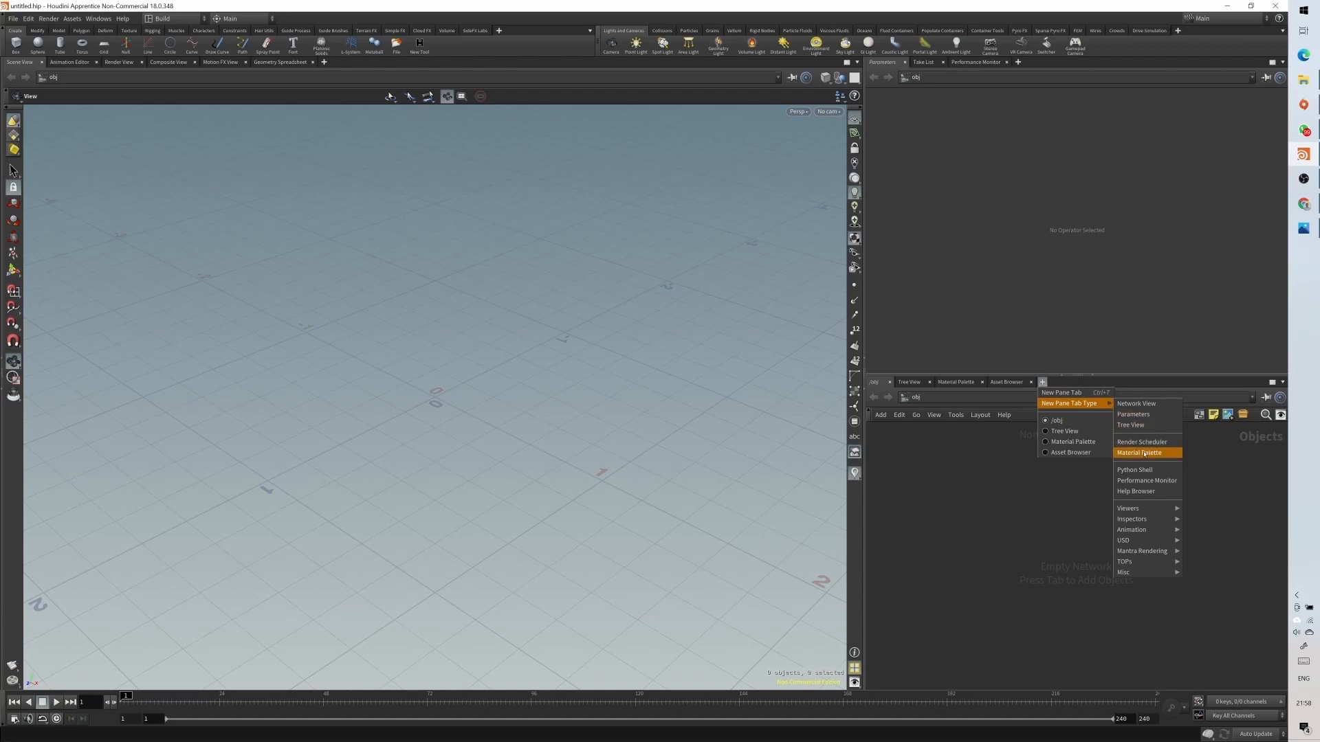
mouse_move(1169, 521)
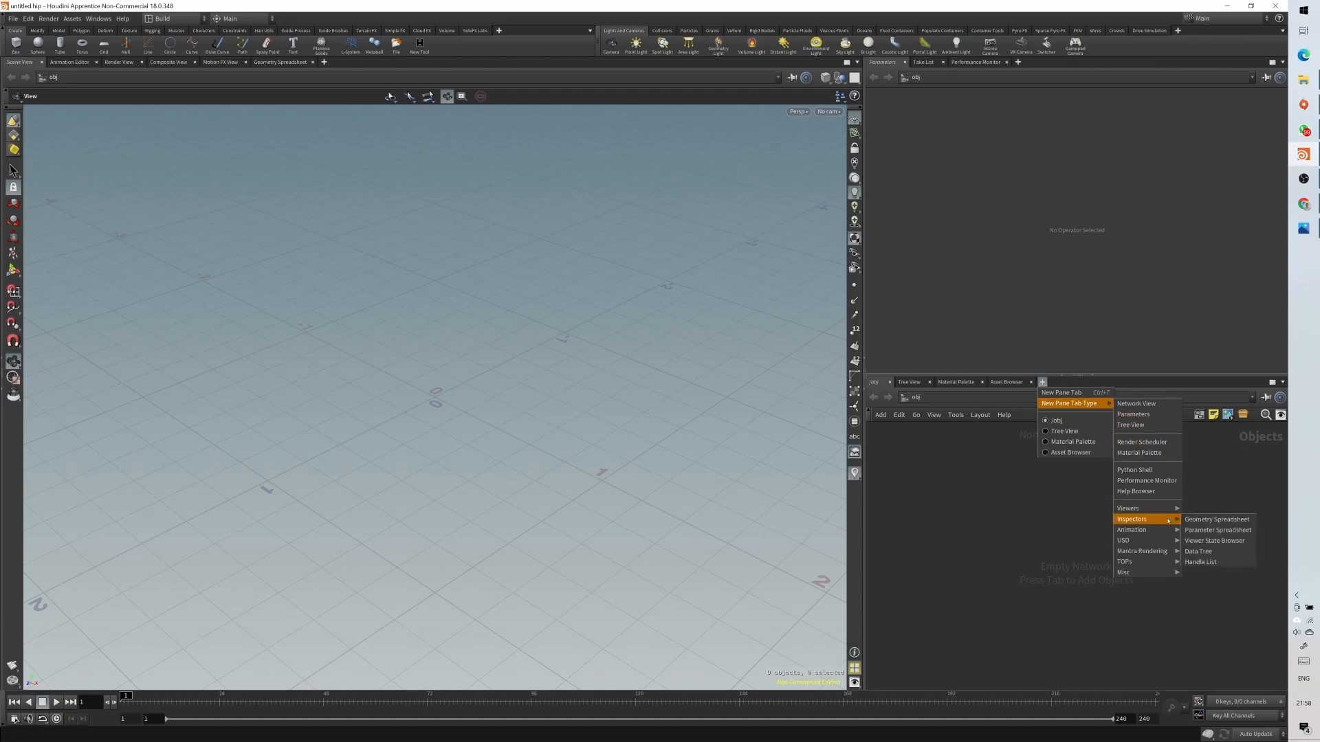
click(1210, 532)
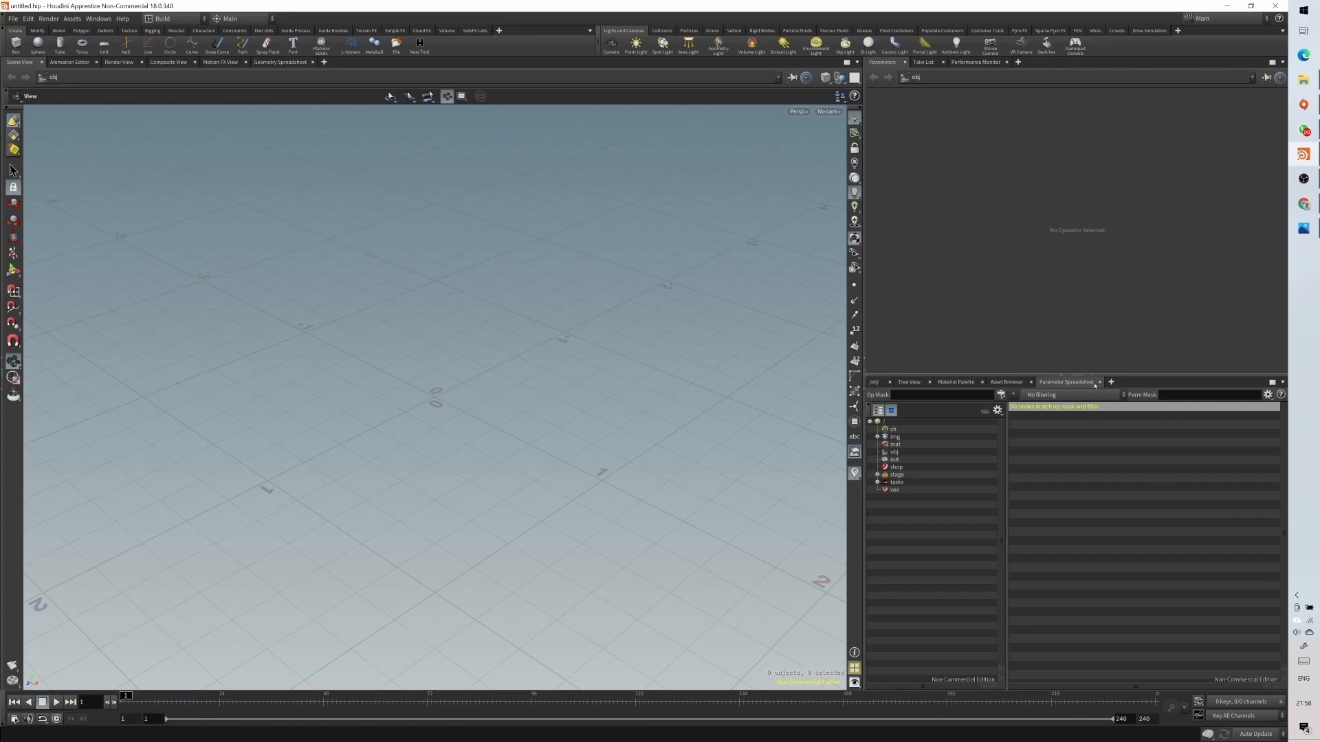
click(1099, 383)
- Add a Geometry Spreadsheet view alongside the network view
click(1042, 383)
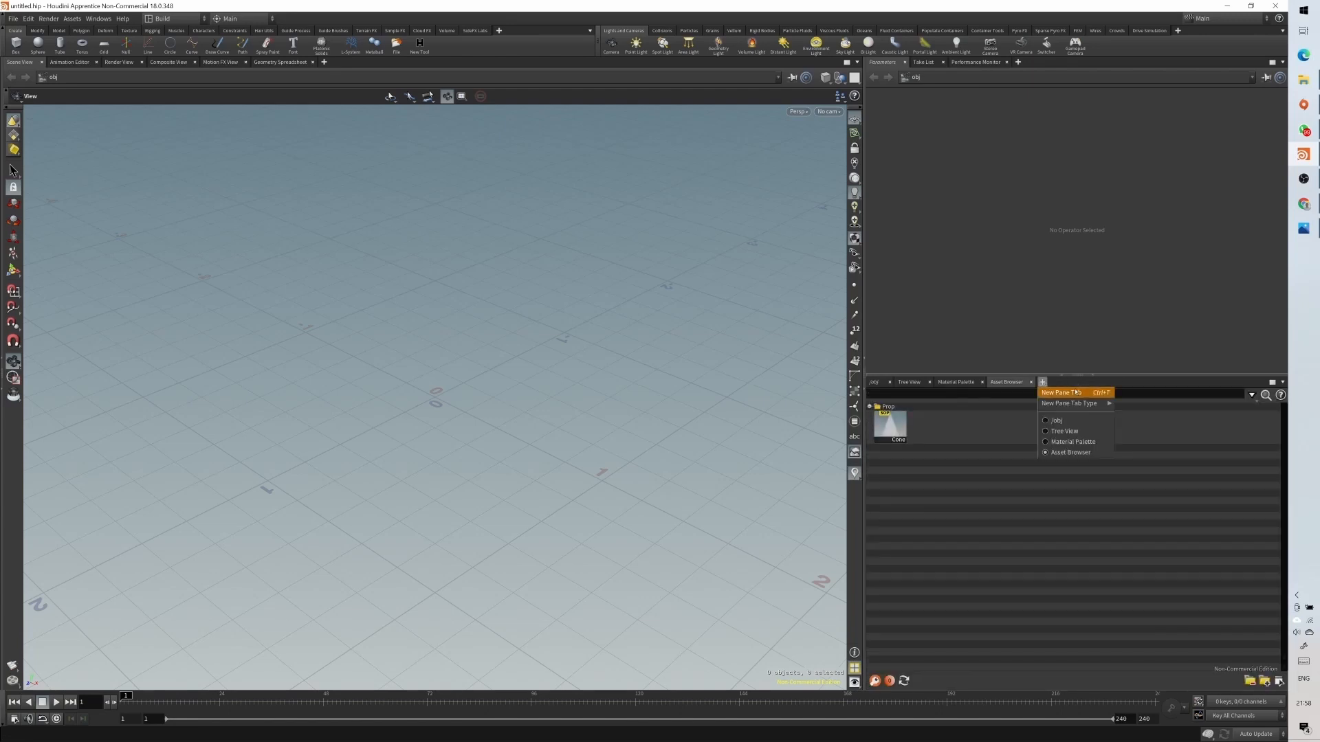
mouse_move(1093, 406)
mouse_move(1147, 520)
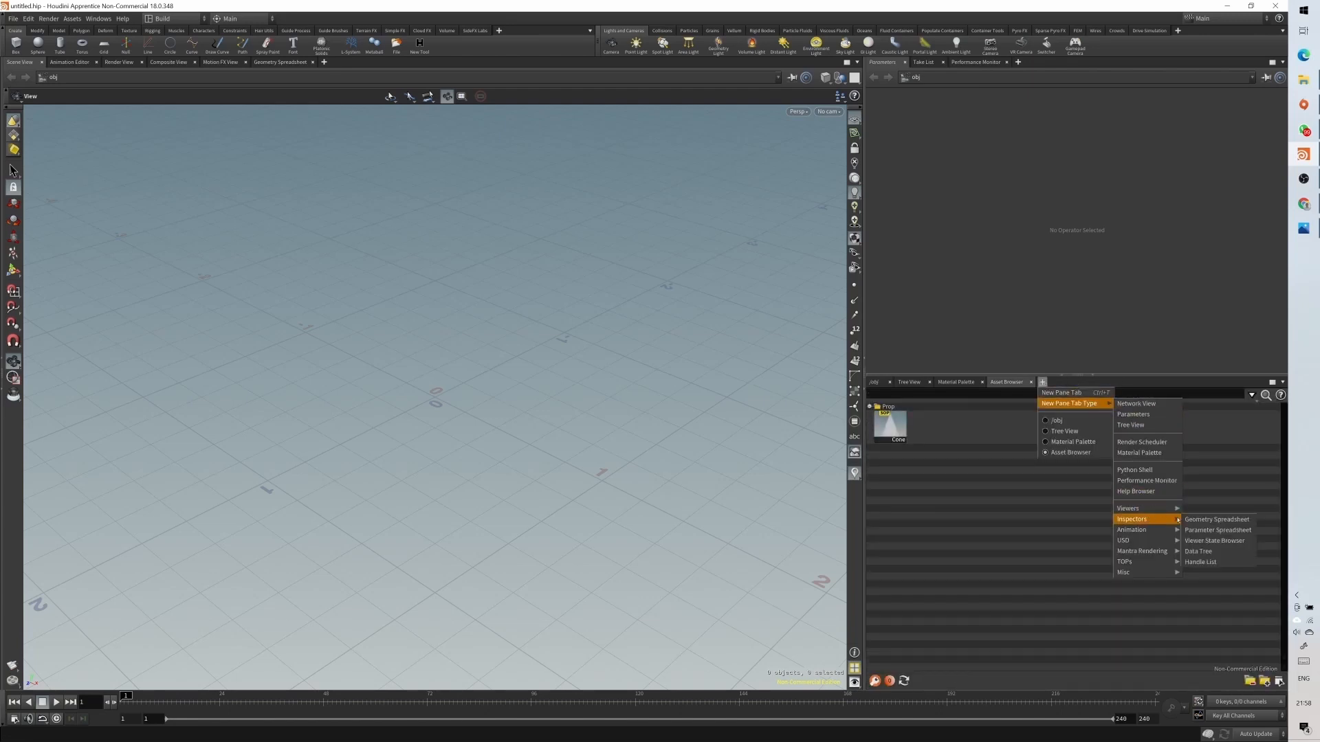
click(1213, 520)
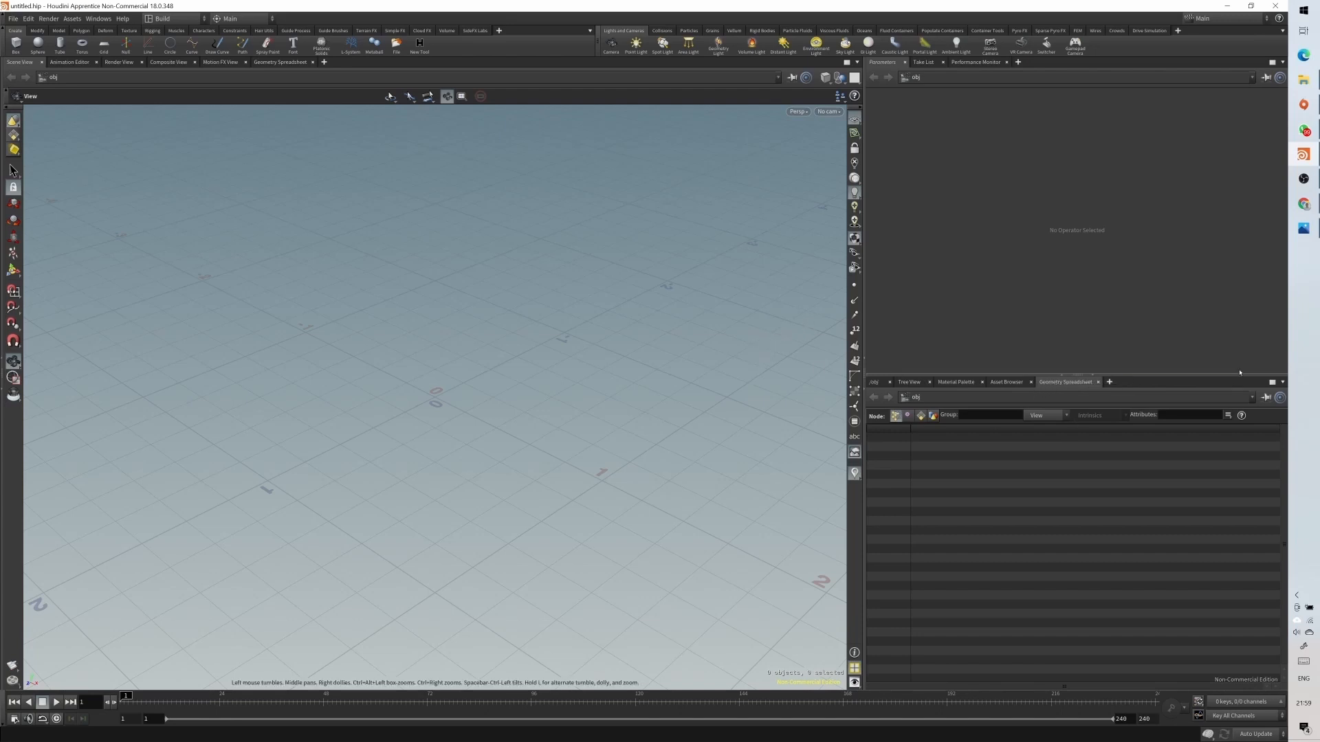
- Split the Parameters pane left/right, add a Geometry Spreadsheet tab to the new pane, and narrow the 3D viewport to make room
drag(863, 227, 892, 222)
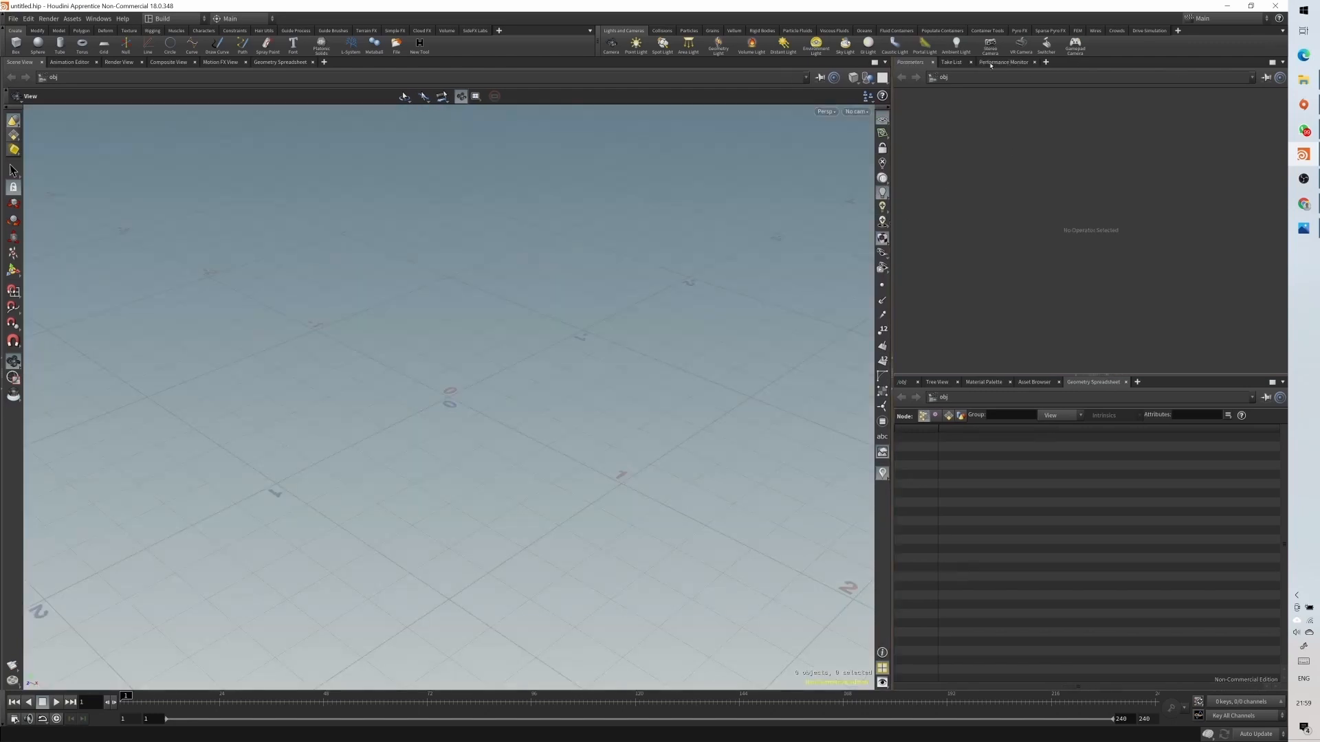
click(1282, 62)
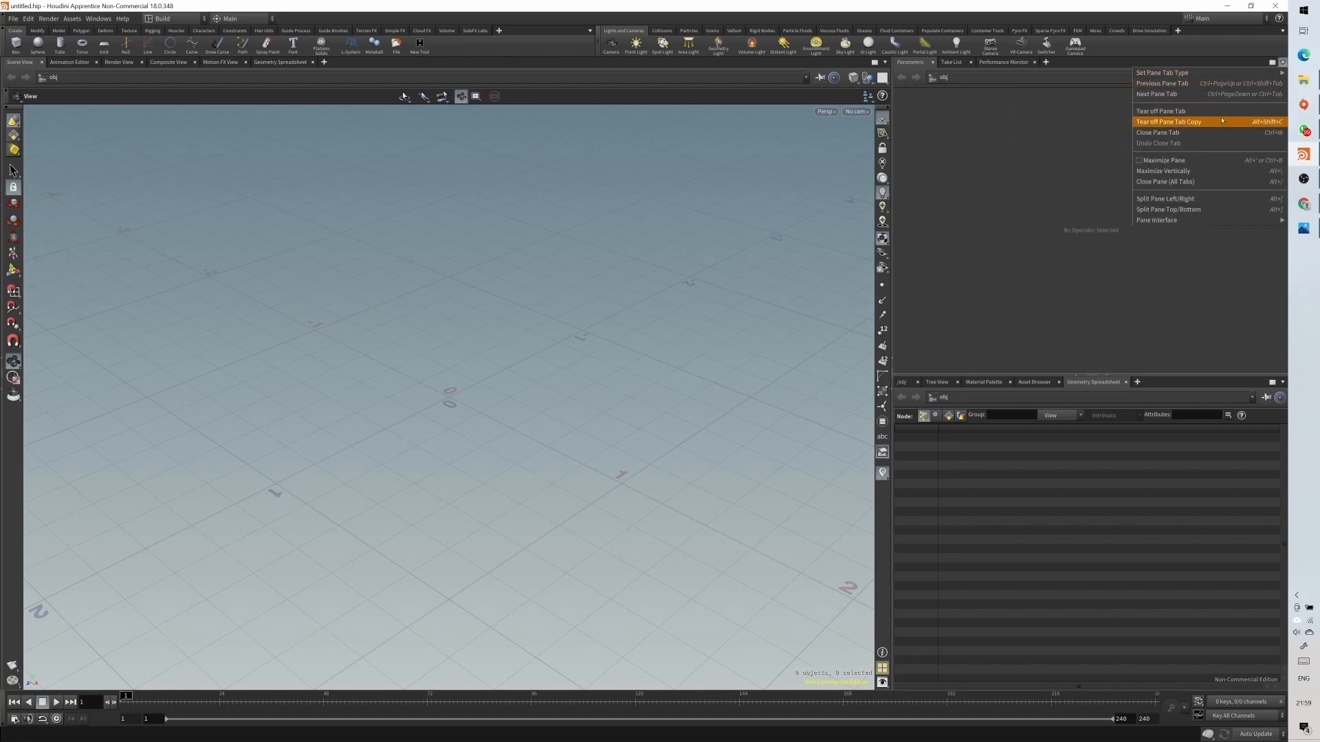
click(1206, 201)
click(1144, 62)
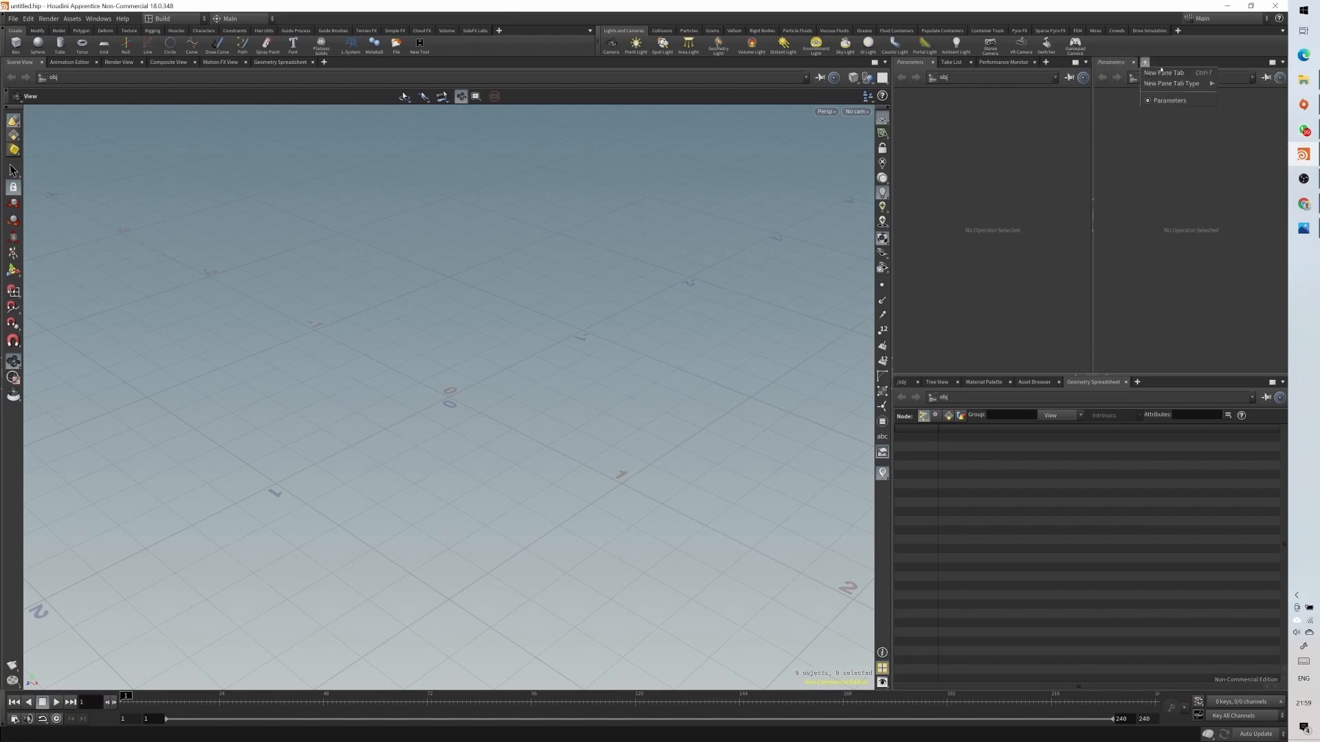
mouse_move(1196, 83)
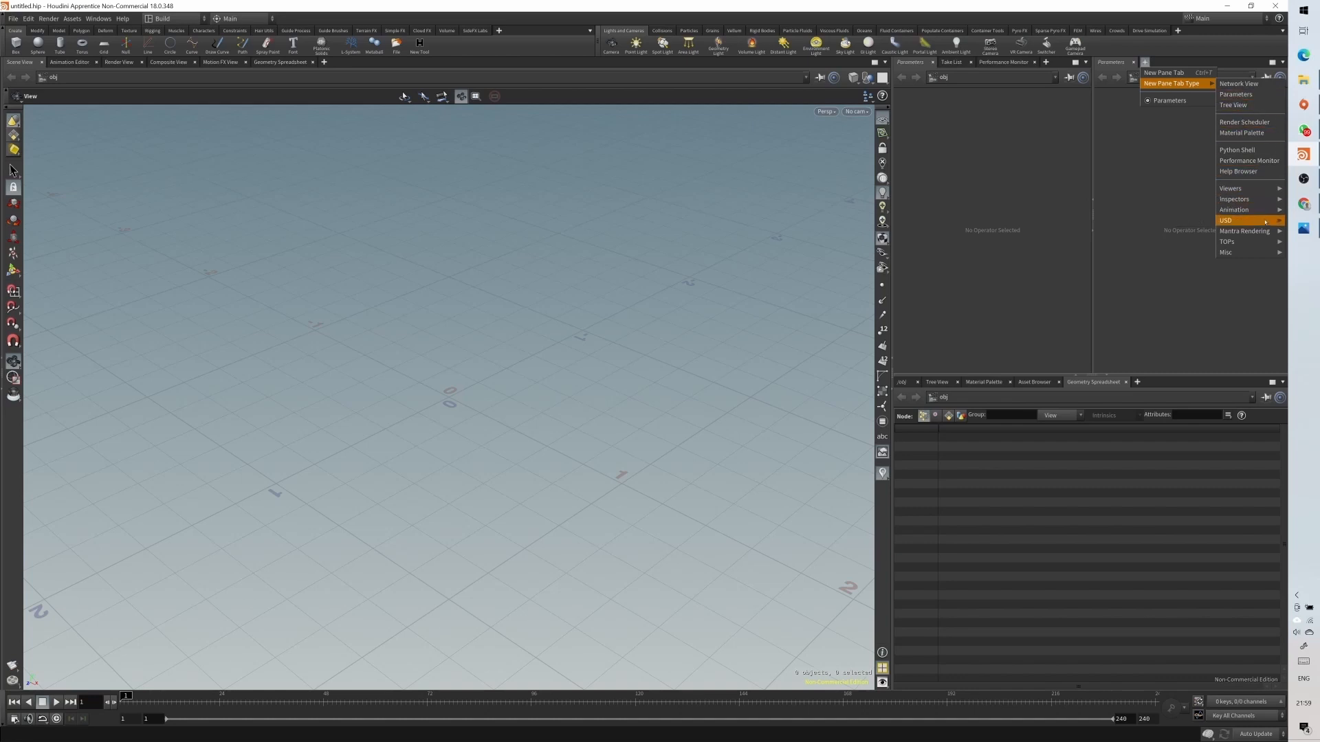
mouse_move(1264, 202)
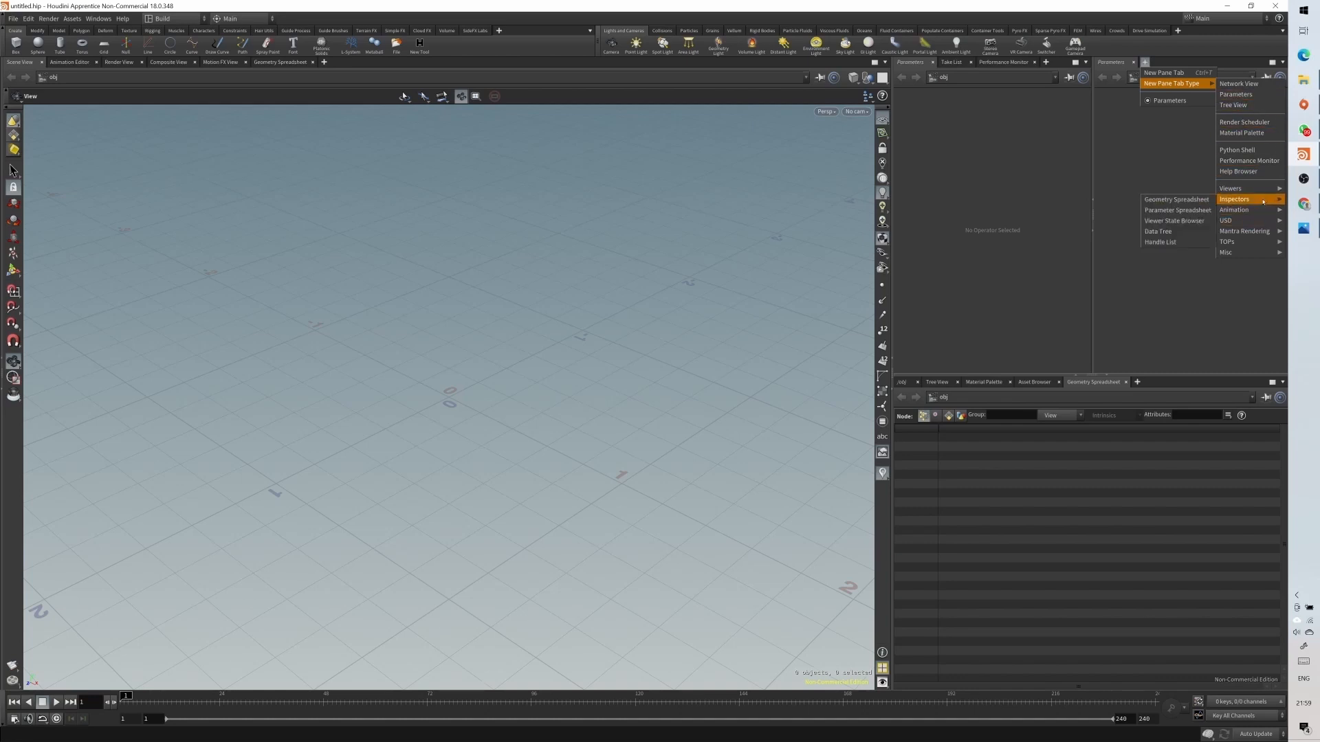
click(1195, 200)
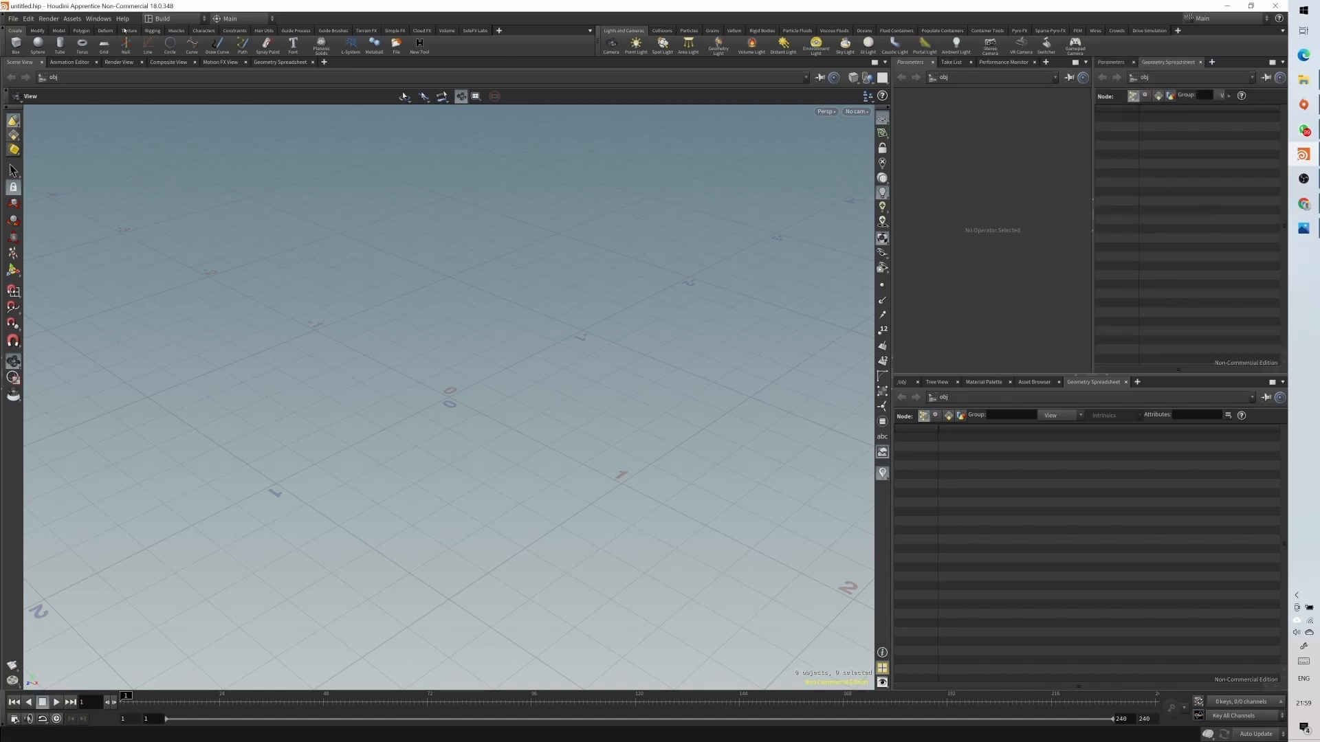
drag(891, 227, 730, 227)
click(152, 21)
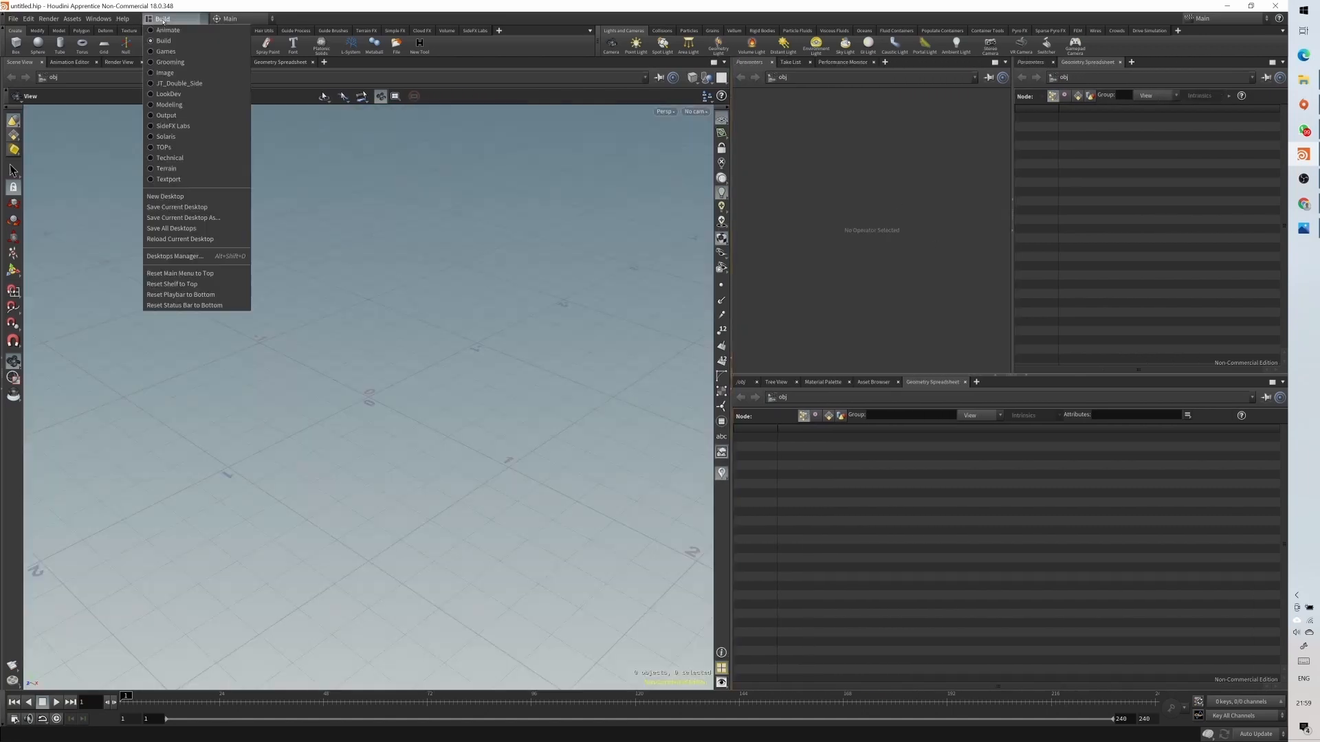
click(183, 218)
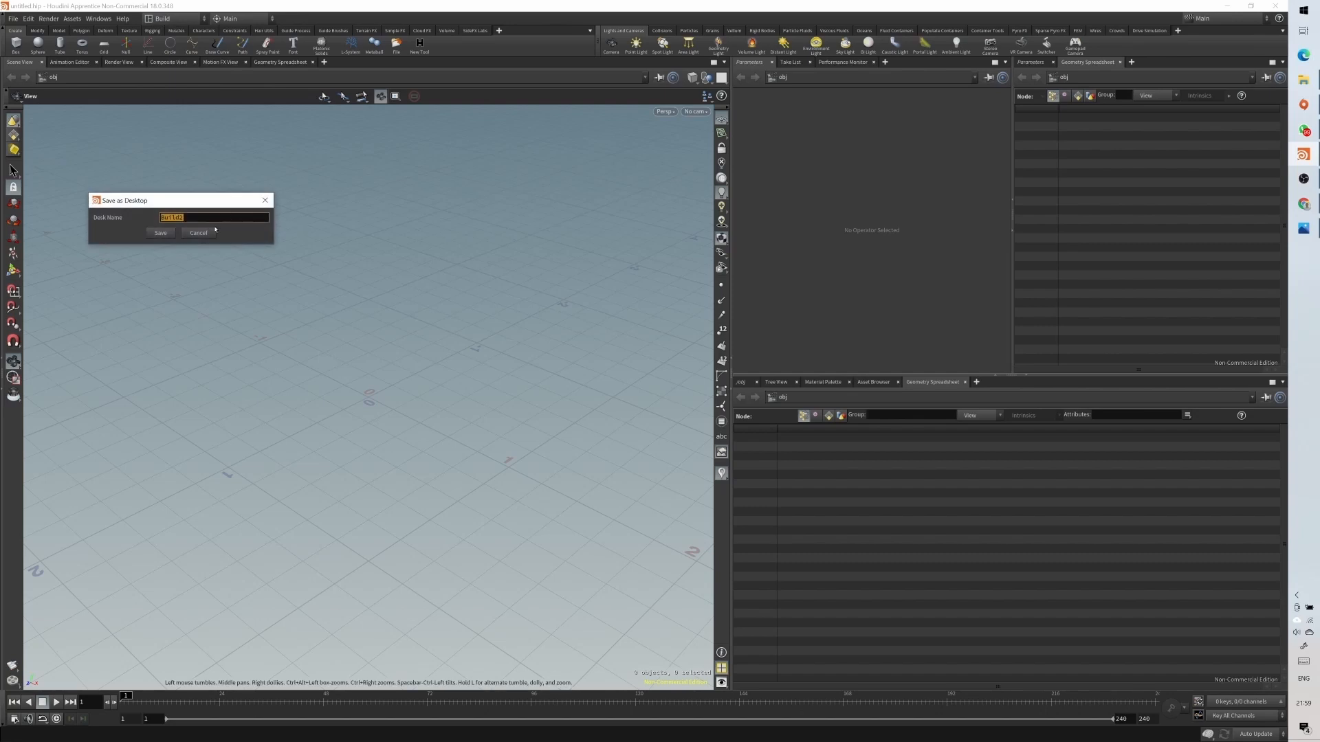
click(195, 234)
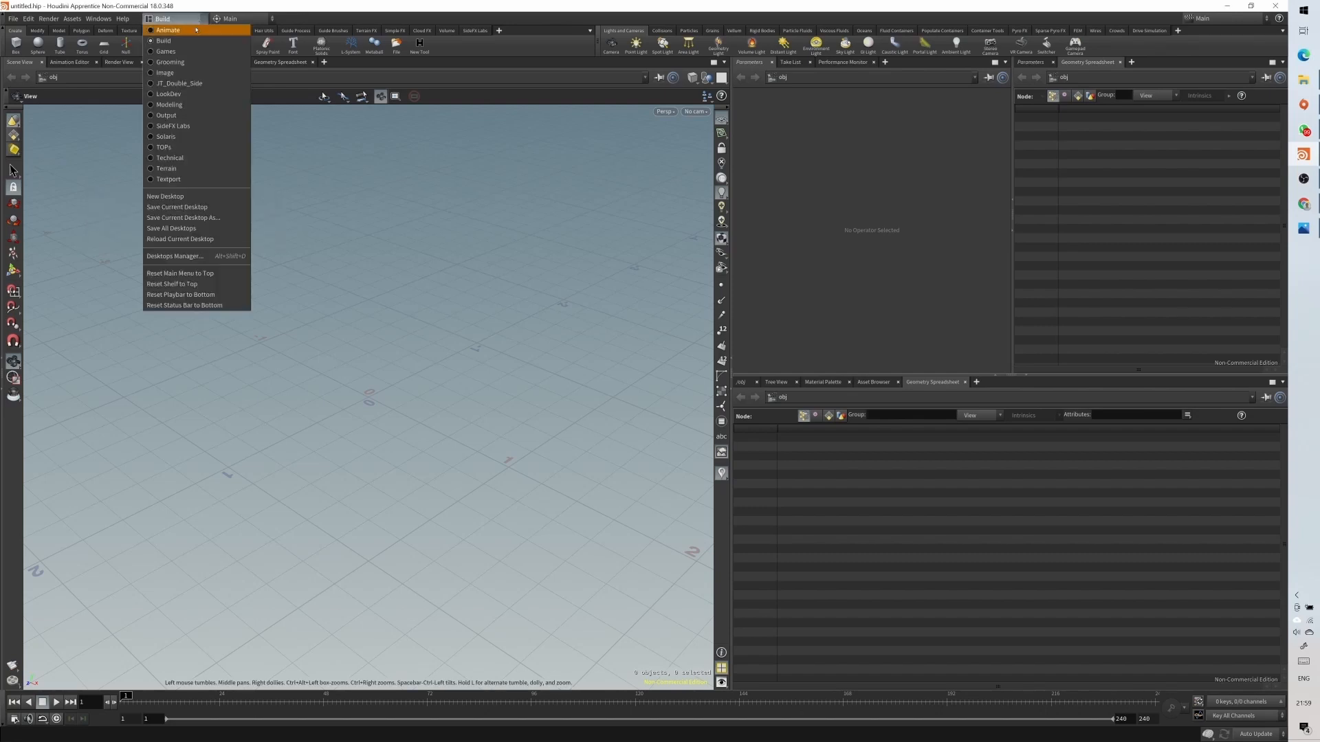
- Switch to the JT_Double_Side desktop and adjust its pane widths, widening the parameter and spreadsheet panes and slightly enlarging the viewport
click(189, 88)
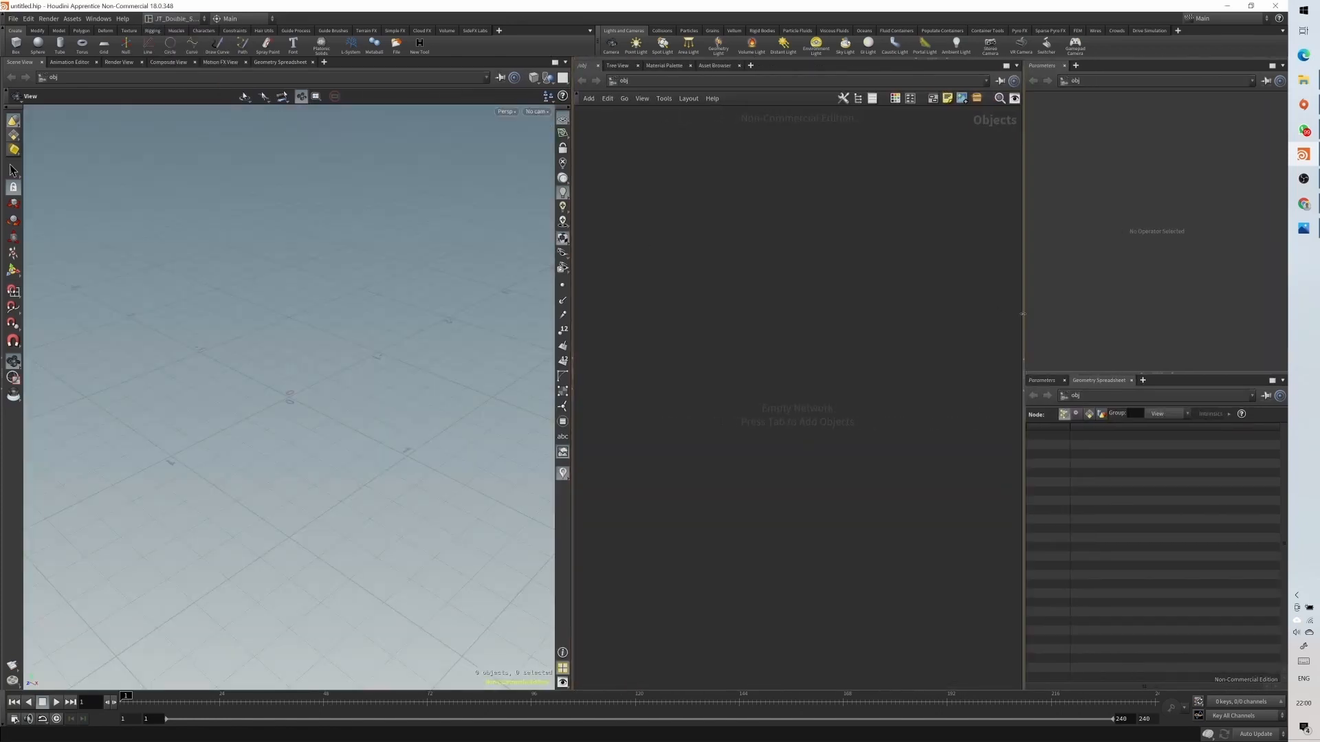
drag(1022, 314, 954, 310)
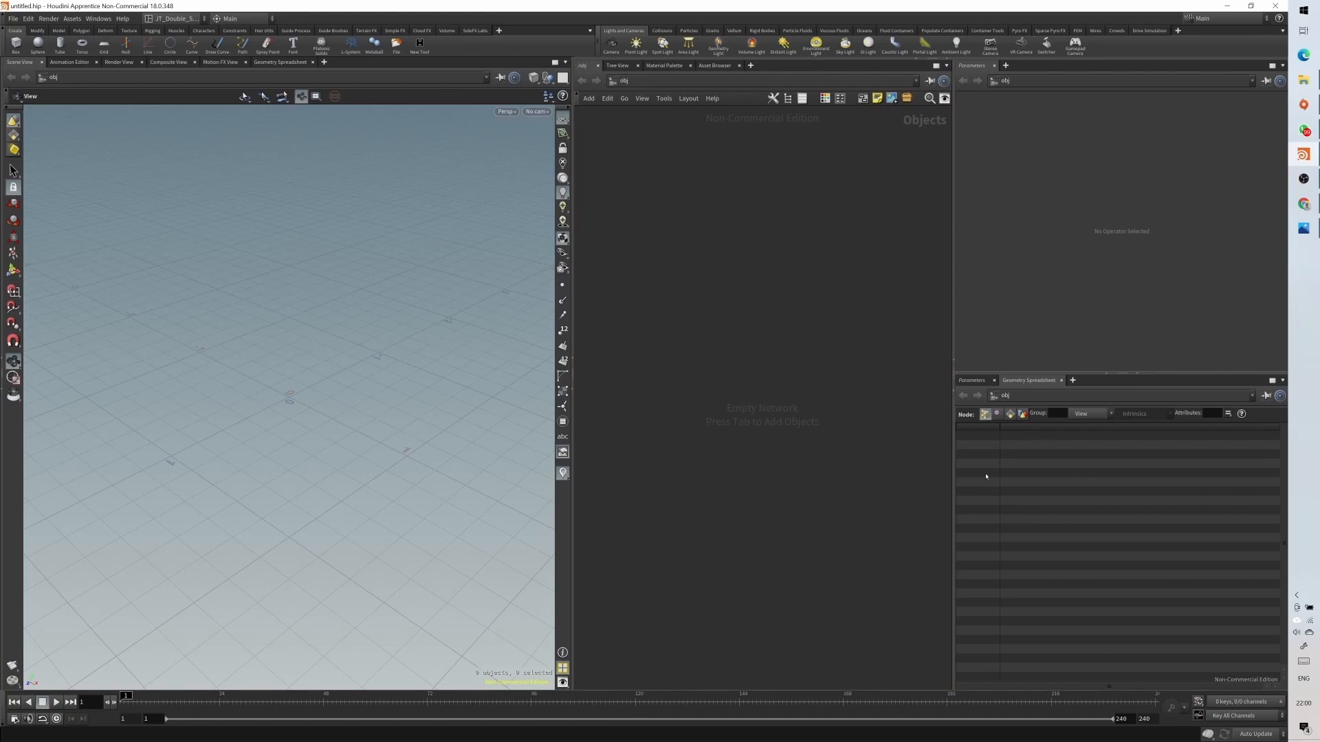
drag(951, 491, 947, 490)
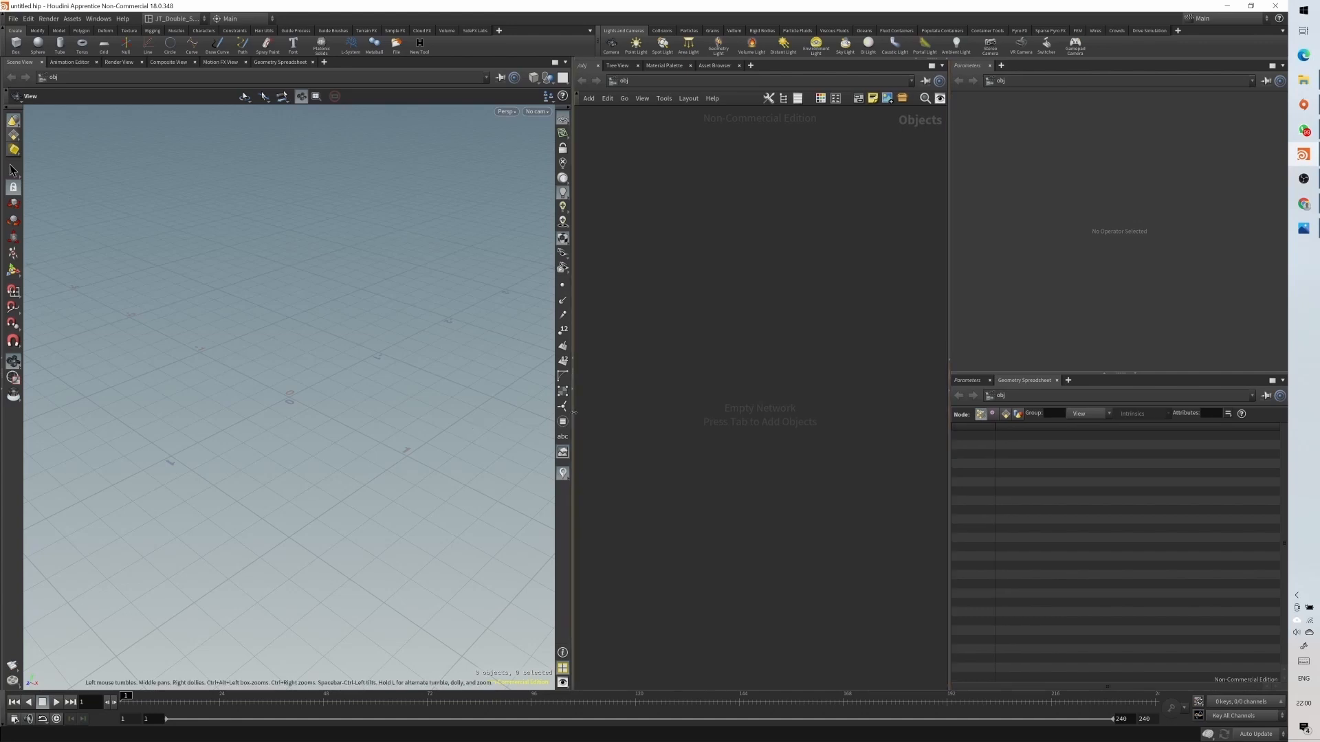
drag(575, 416, 587, 416)
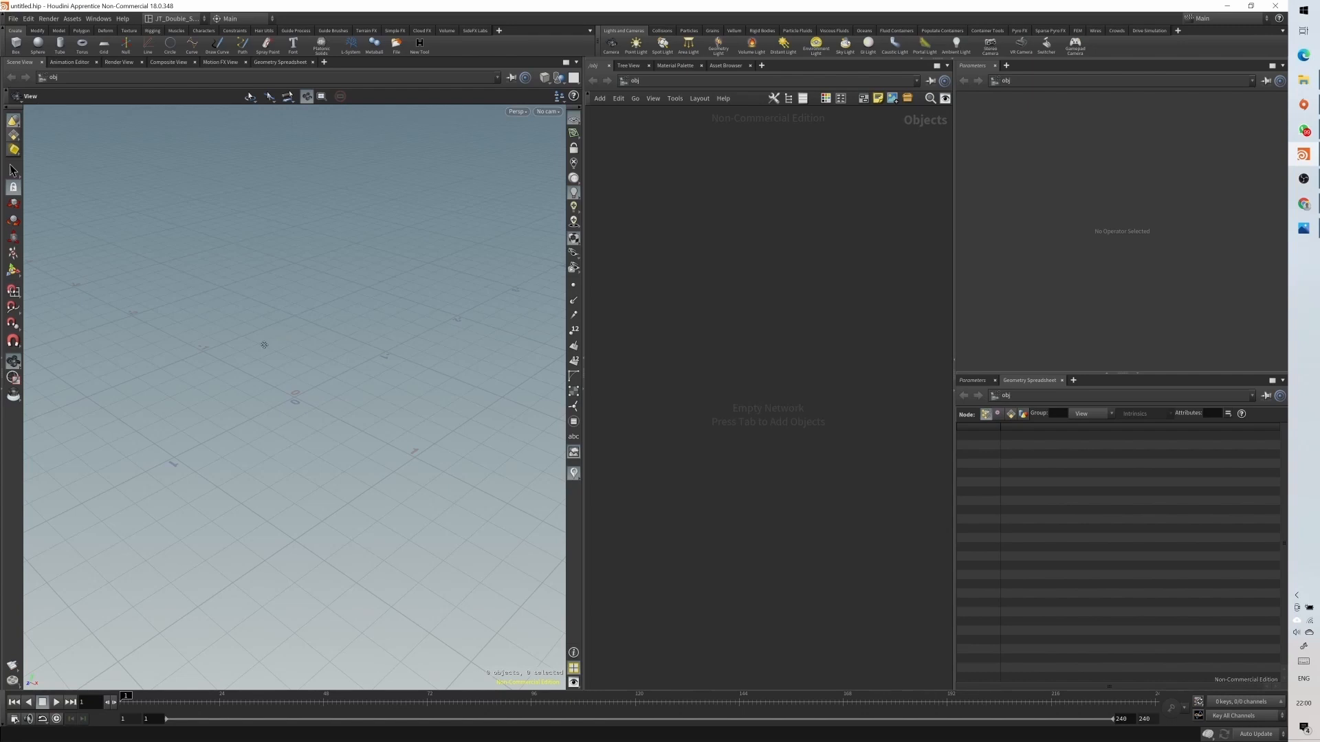
middle_drag(264, 344, 280, 462)
drag(280, 462, 259, 438)
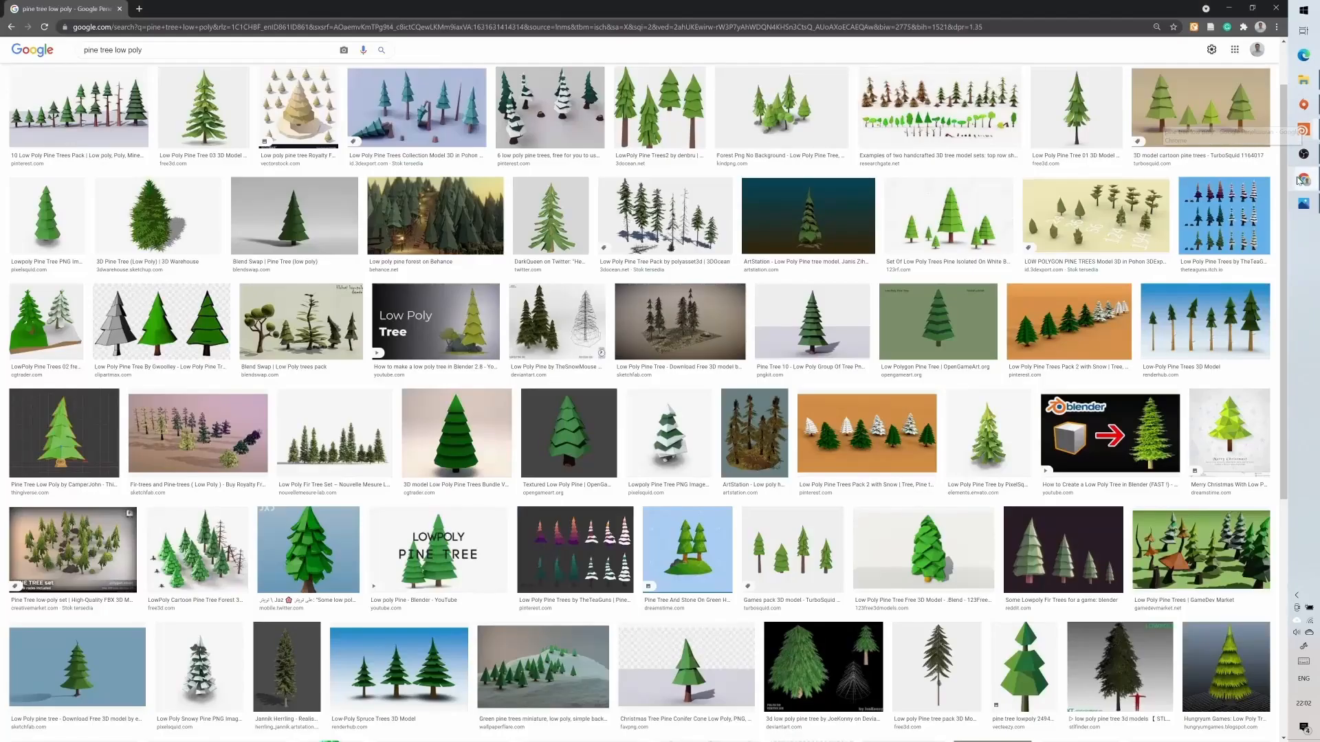
- Switch to Chrome and examine several low-poly pine tree reference images, ending on the TurboSquid cartoon pine trees
click(1303, 179)
scroll(881, 288, up, 1)
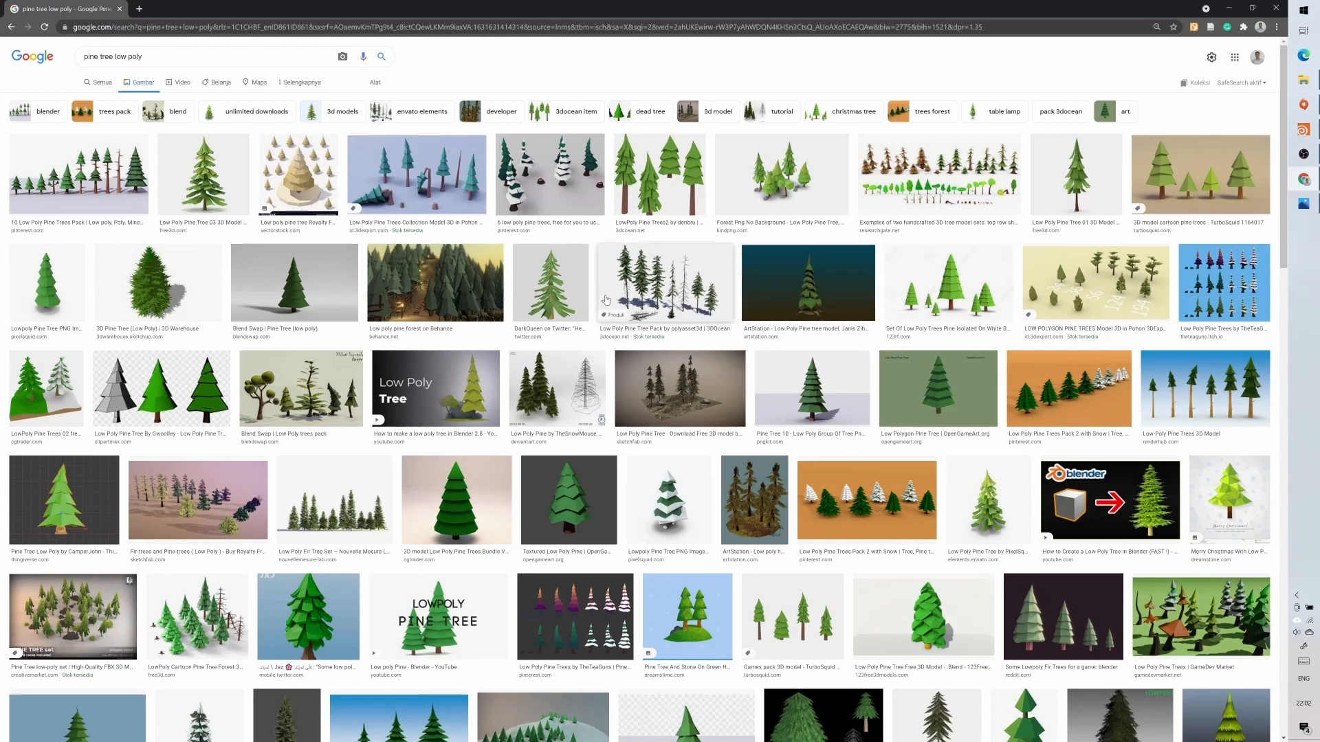
click(356, 312)
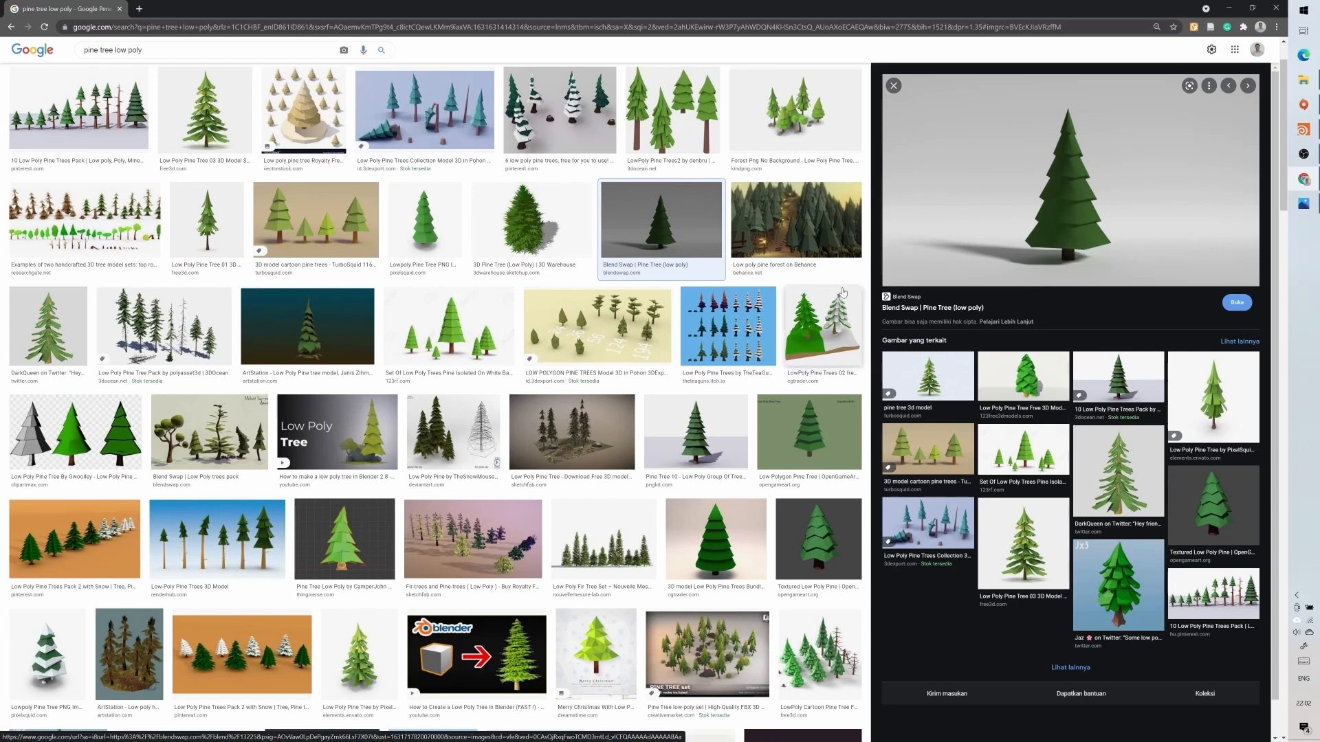
click(808, 269)
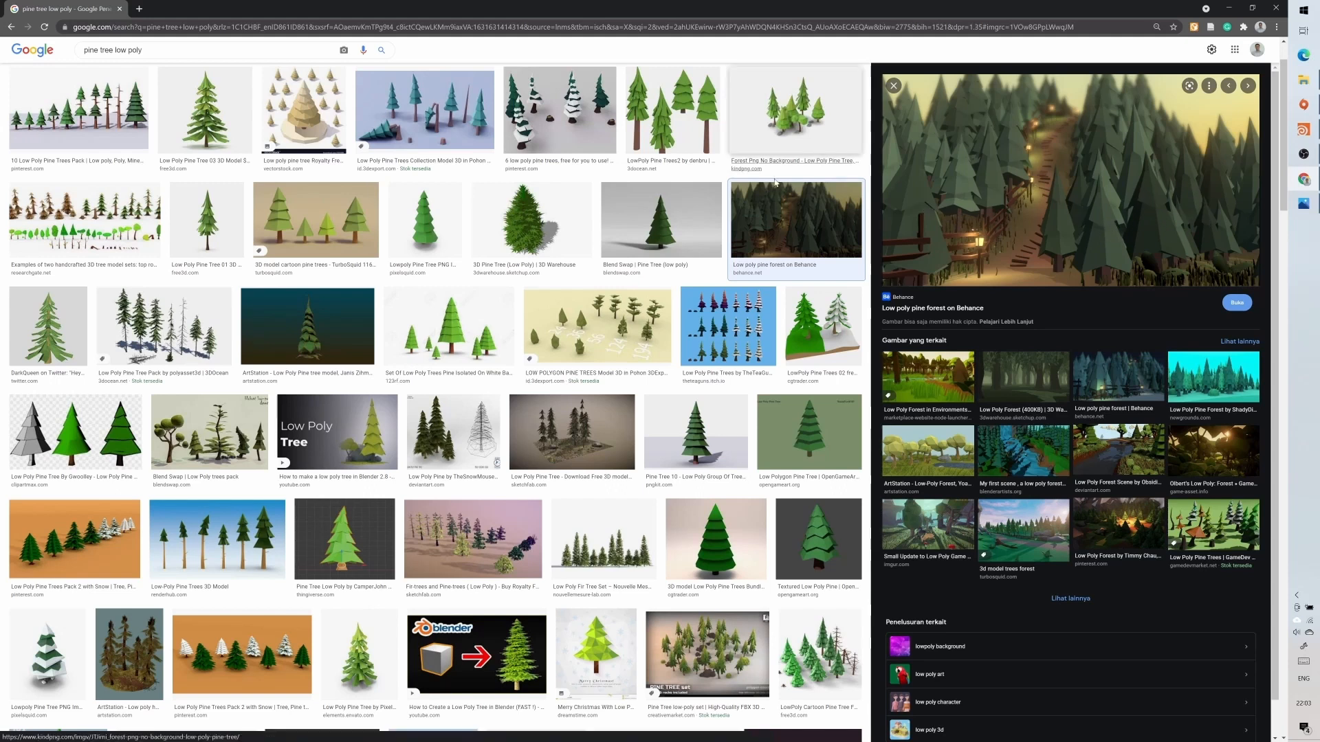
click(316, 218)
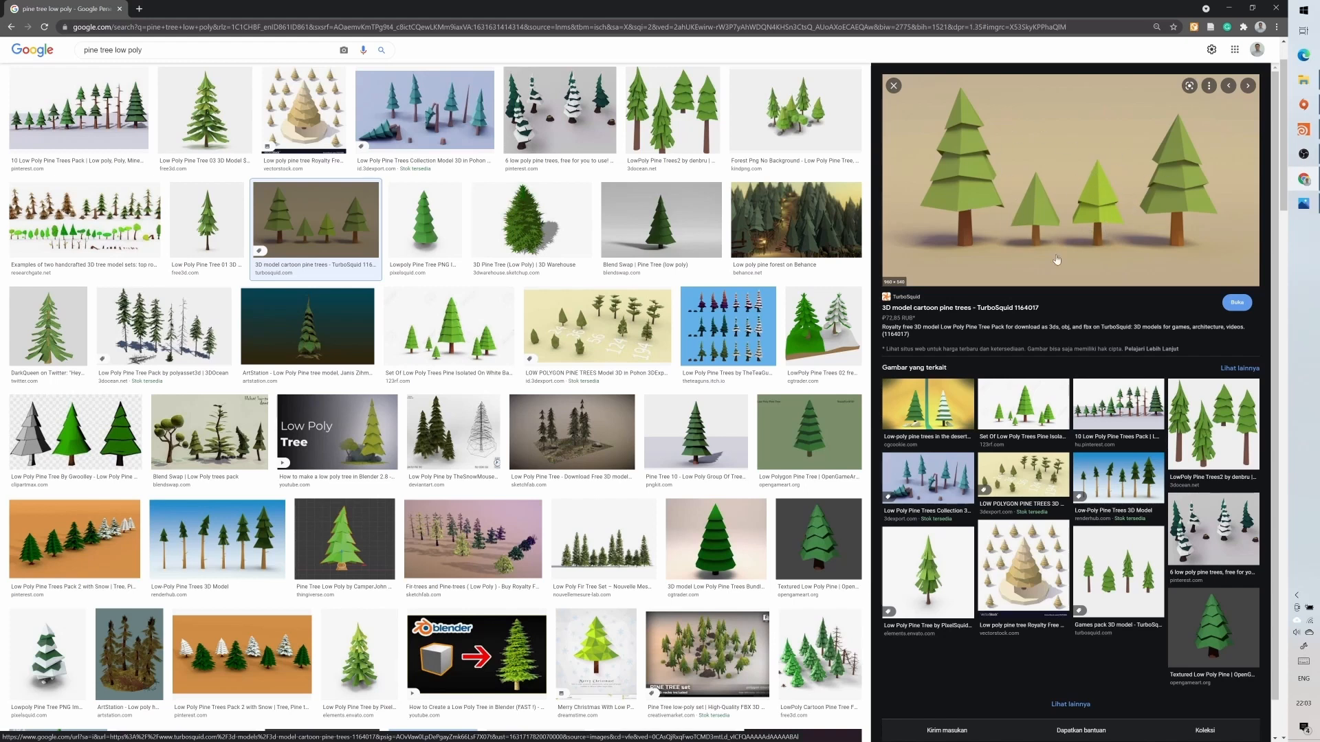
click(739, 330)
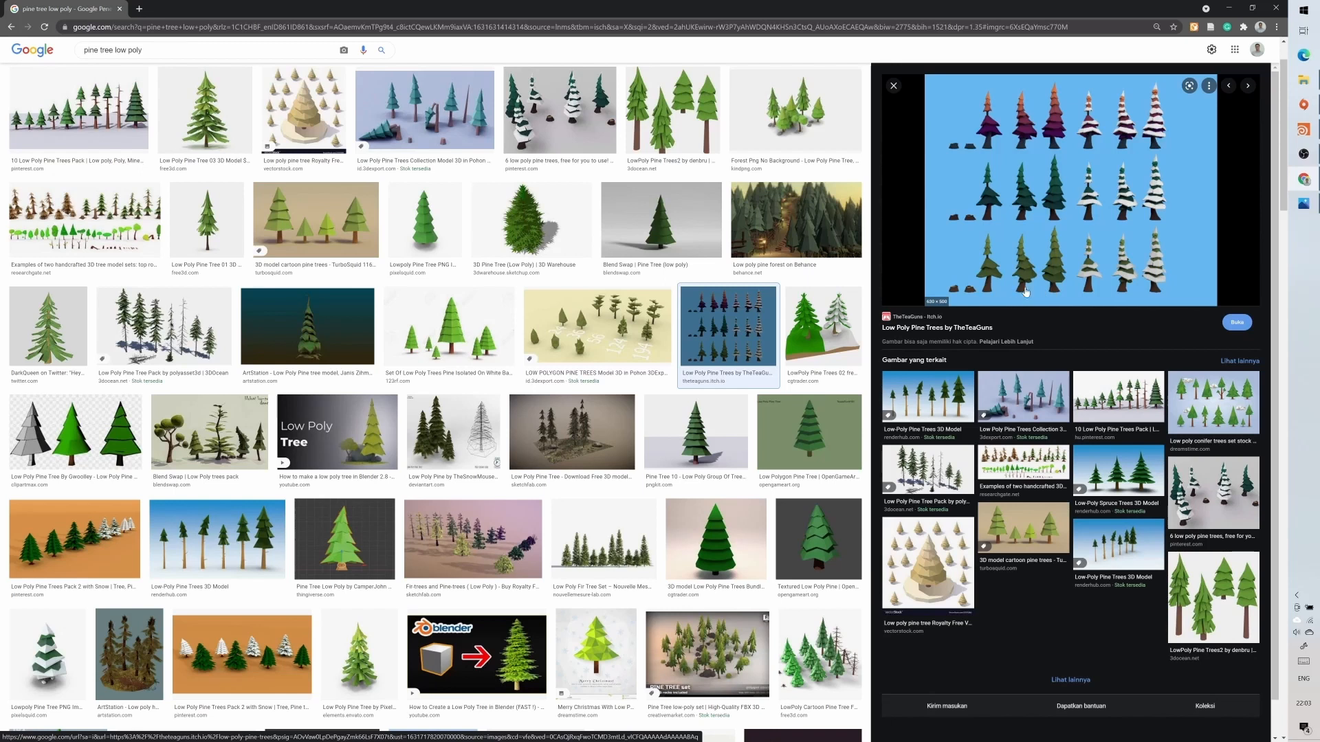
click(795, 221)
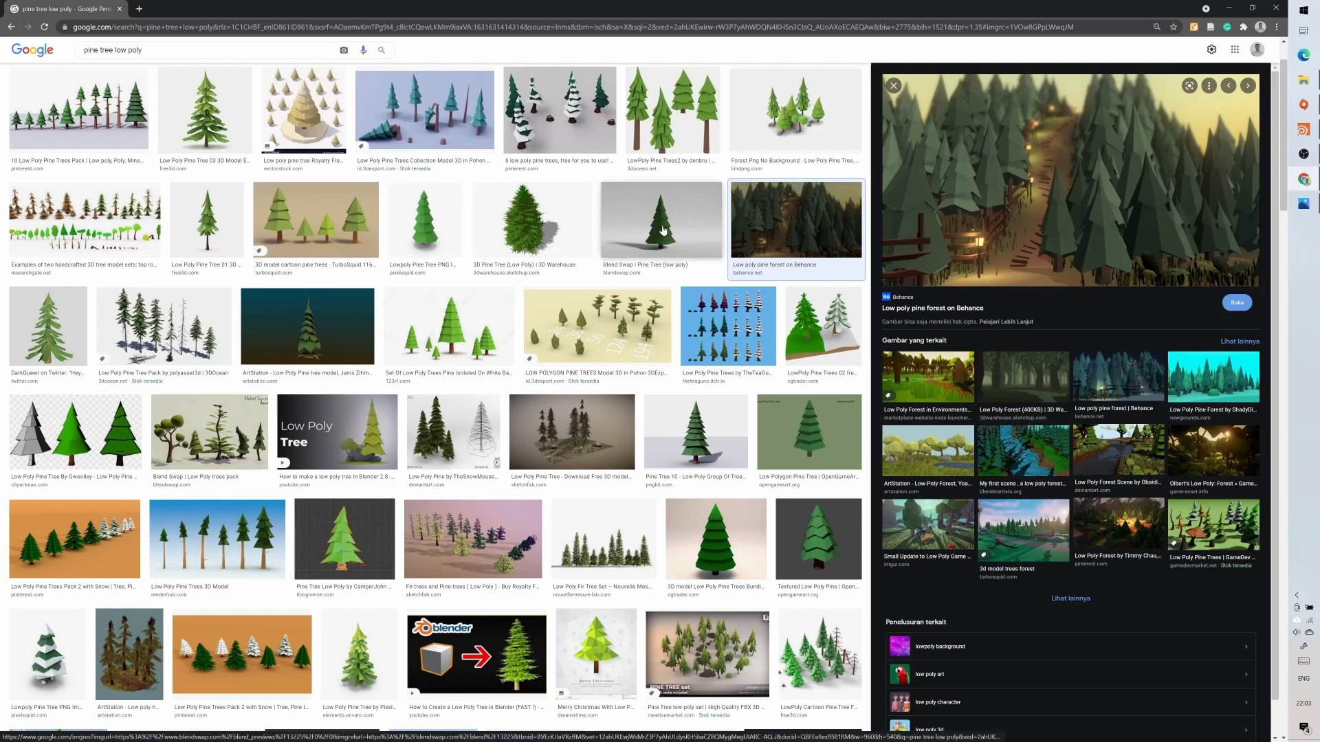
click(309, 235)
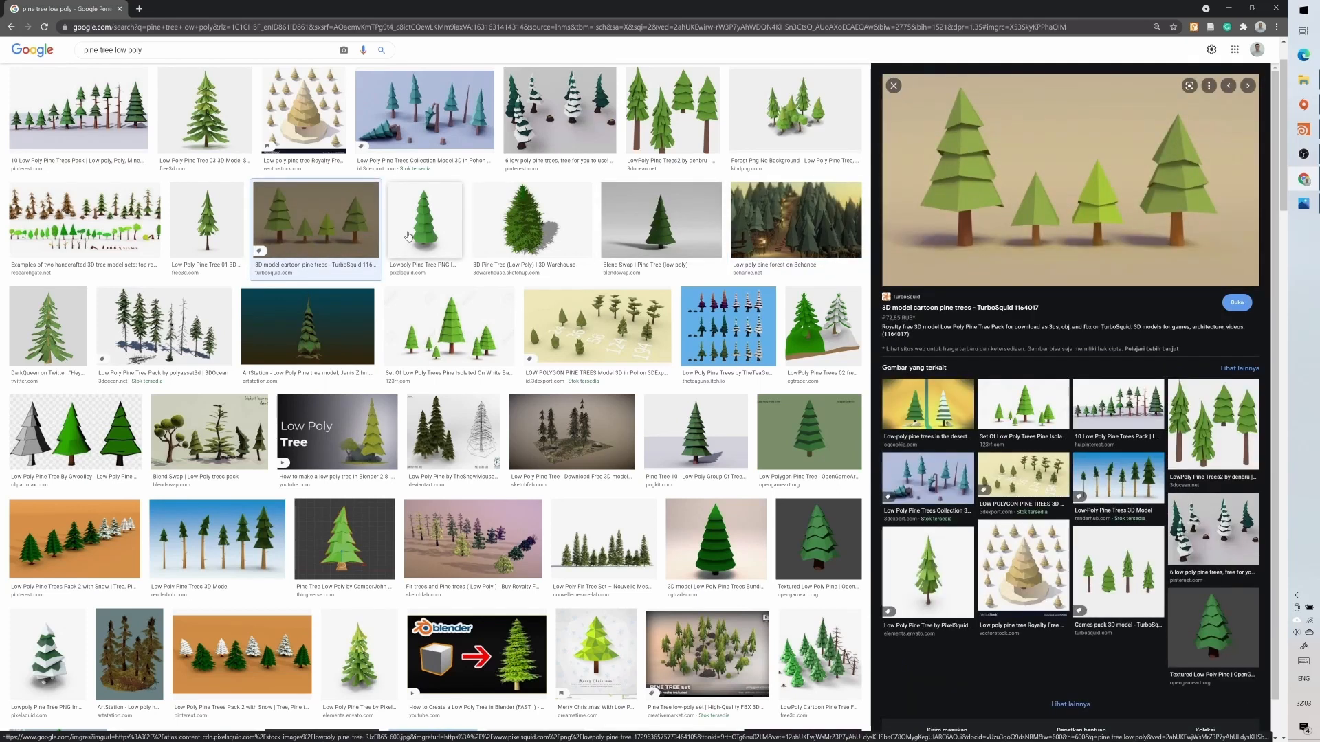
click(416, 254)
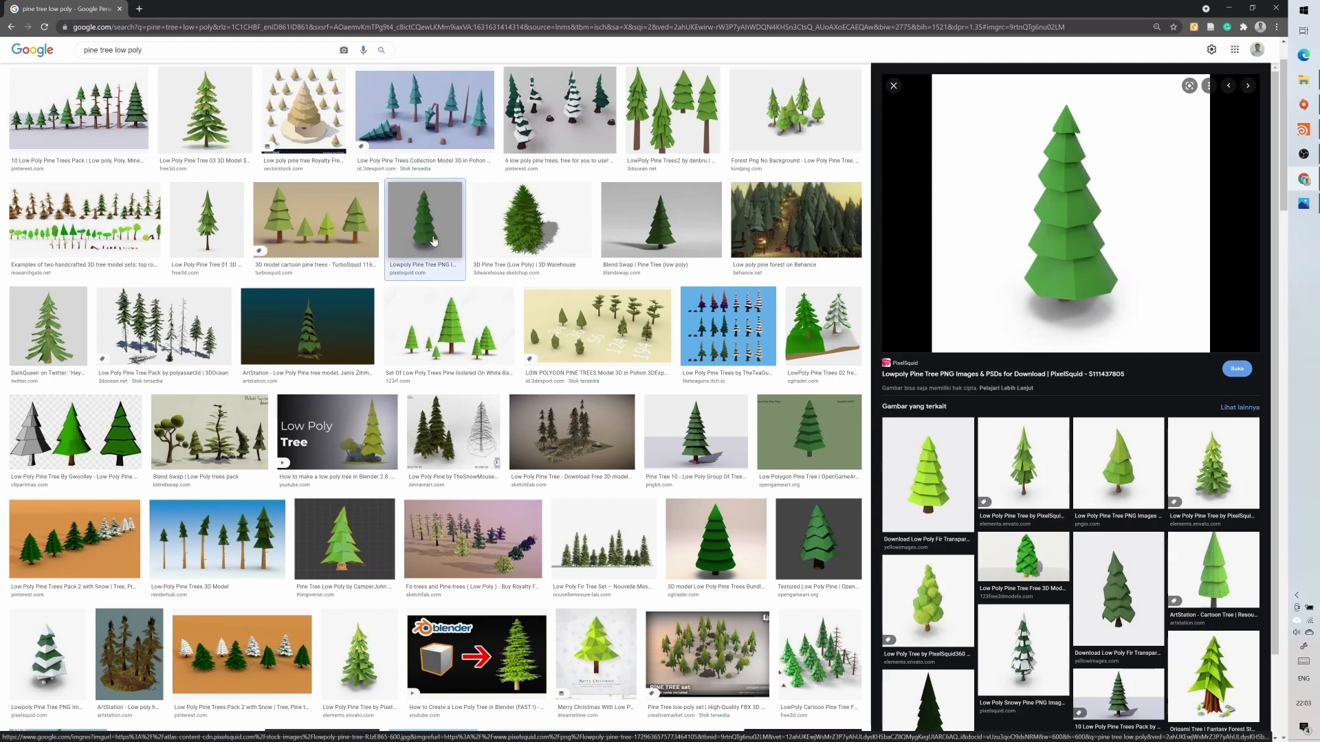
key(Left)
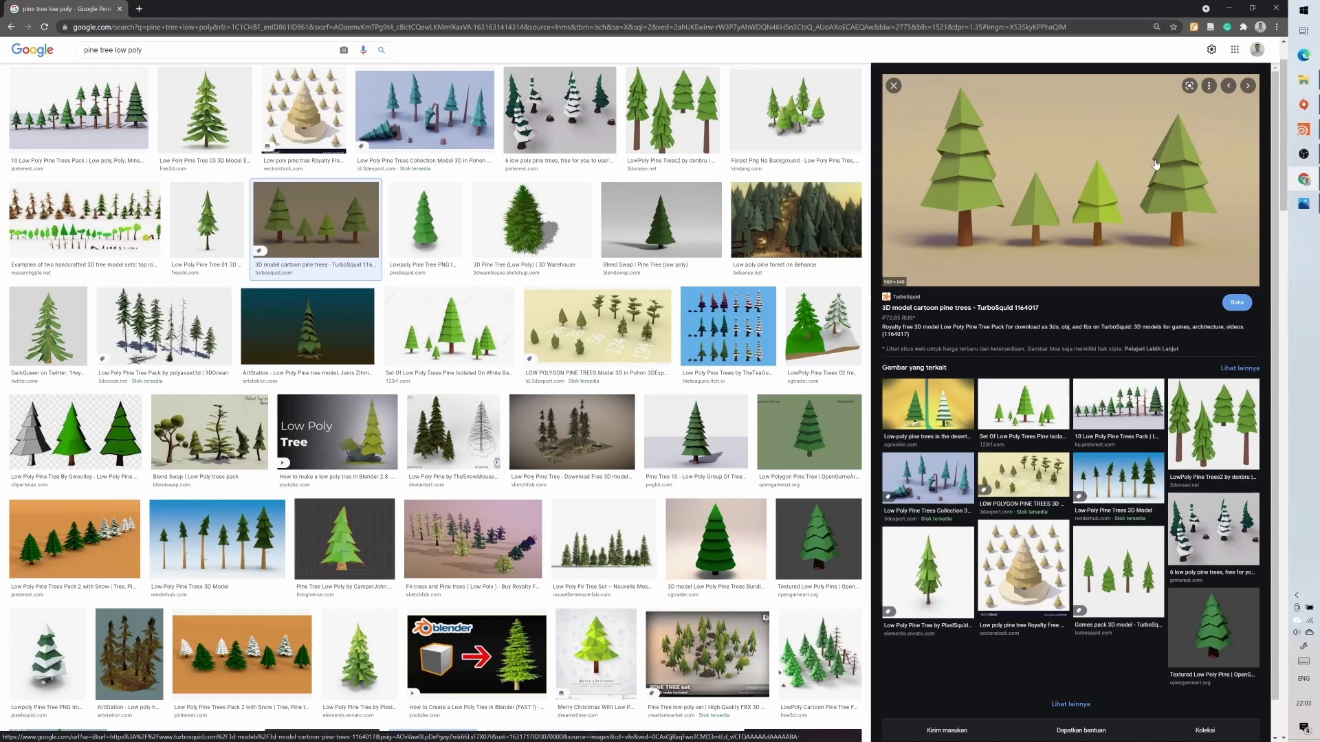
- Switch back to Houdini, create a tube at the origin, and move its object node to the upper part of the network
key(alt+Tab)
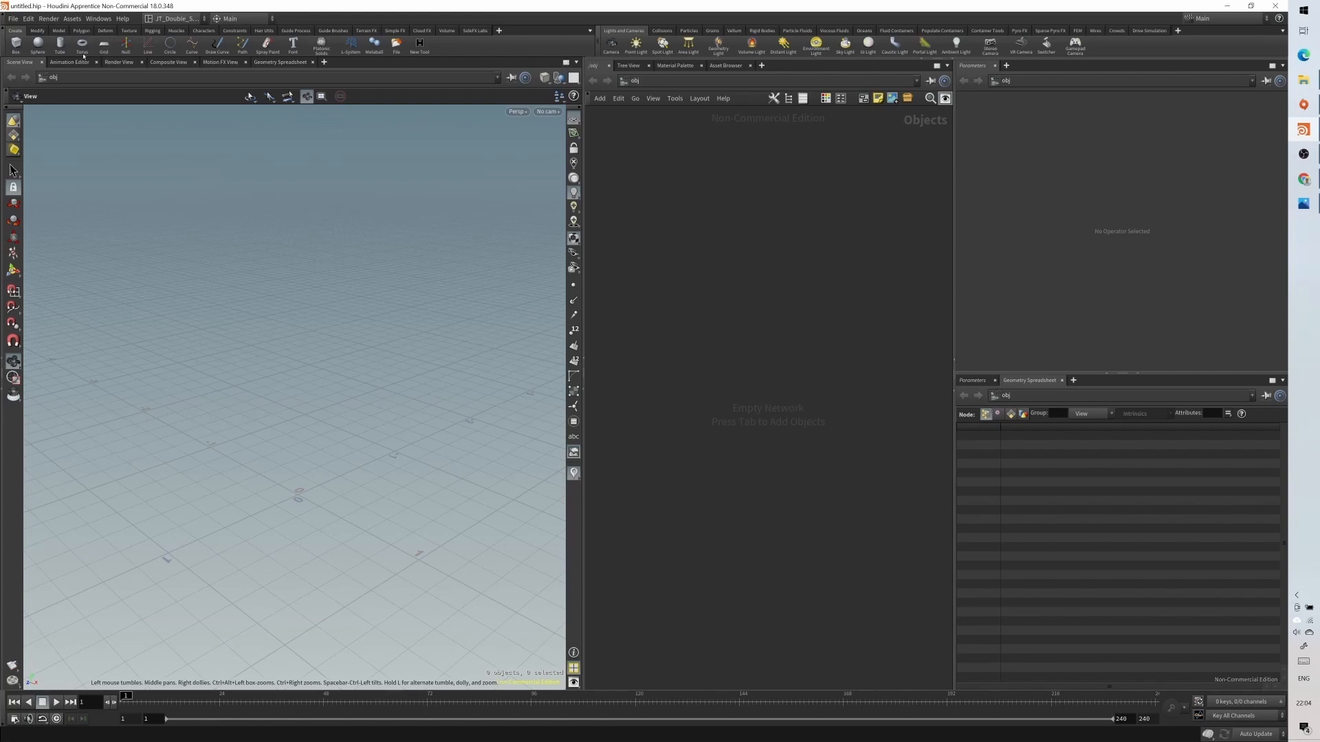
click(60, 44)
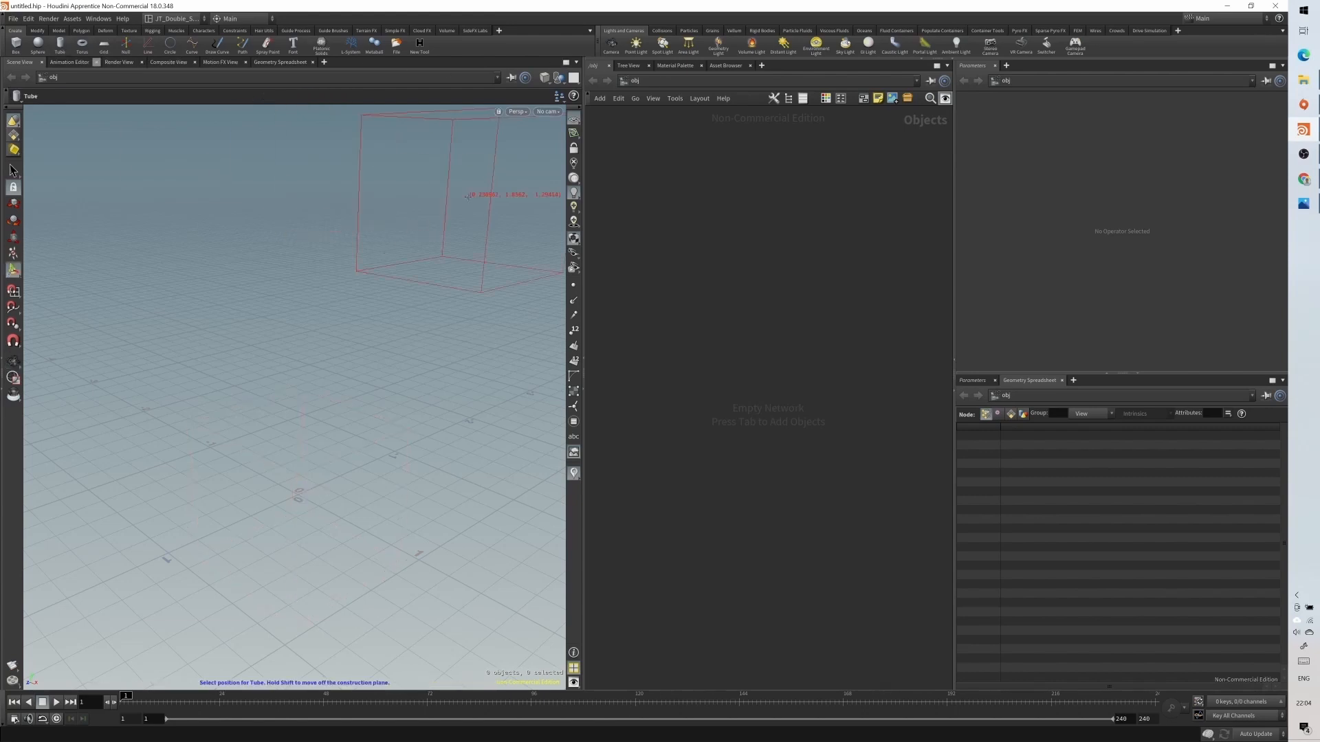
key(Return)
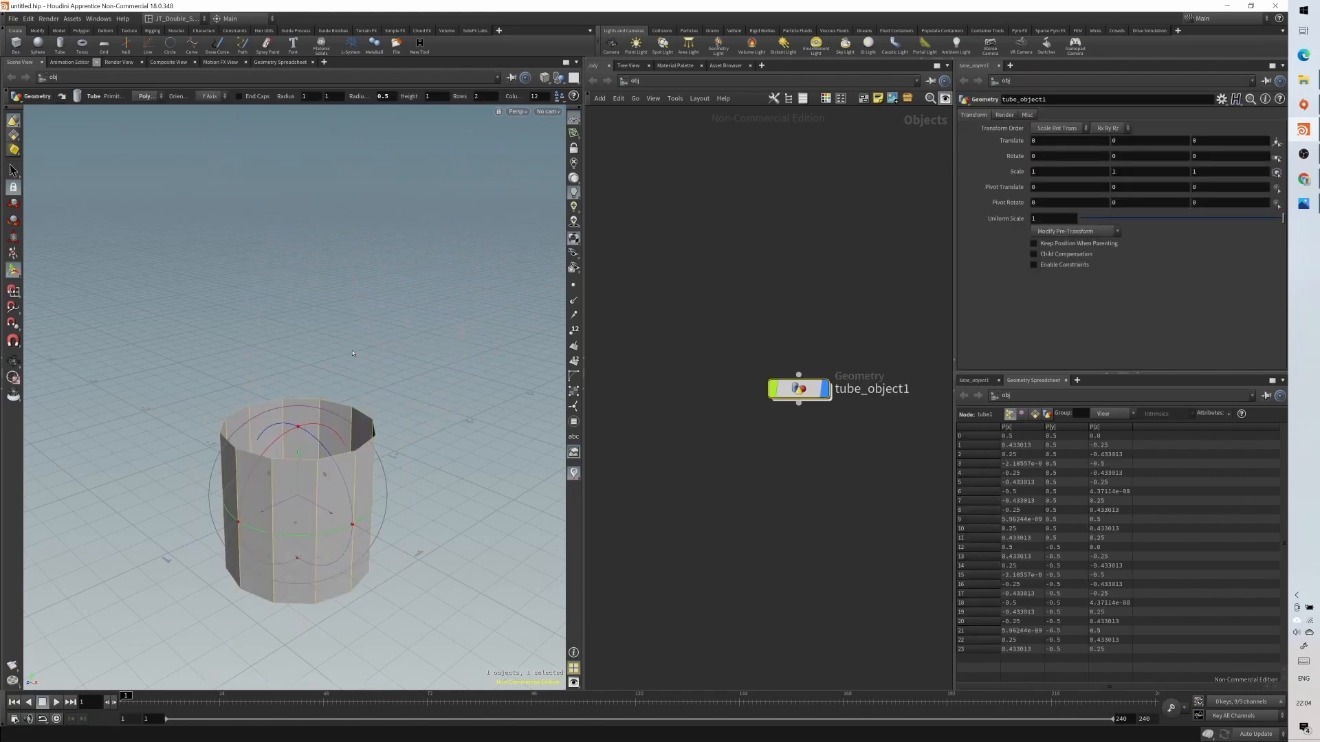
drag(798, 390, 755, 232)
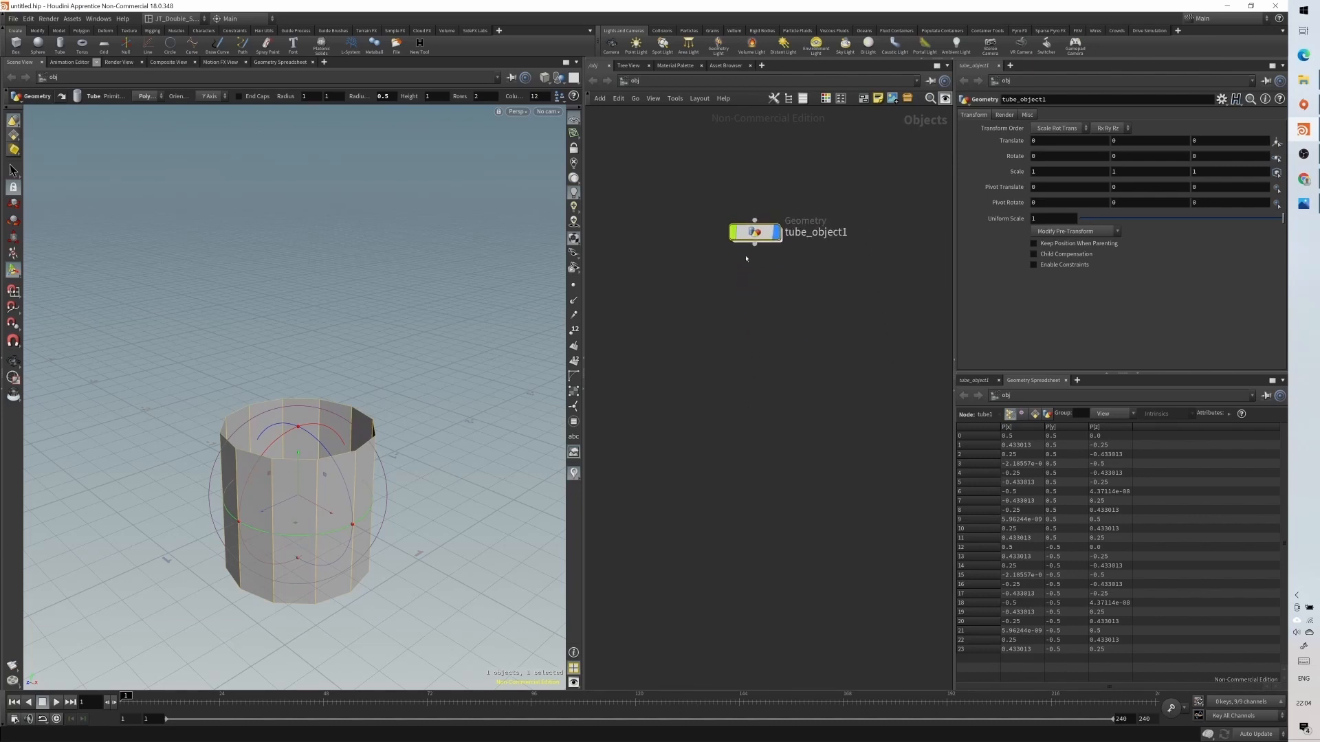
- Enter the geometry network of tube_object1, return to the object level, and enter the tube's network again
mouse_move(756, 234)
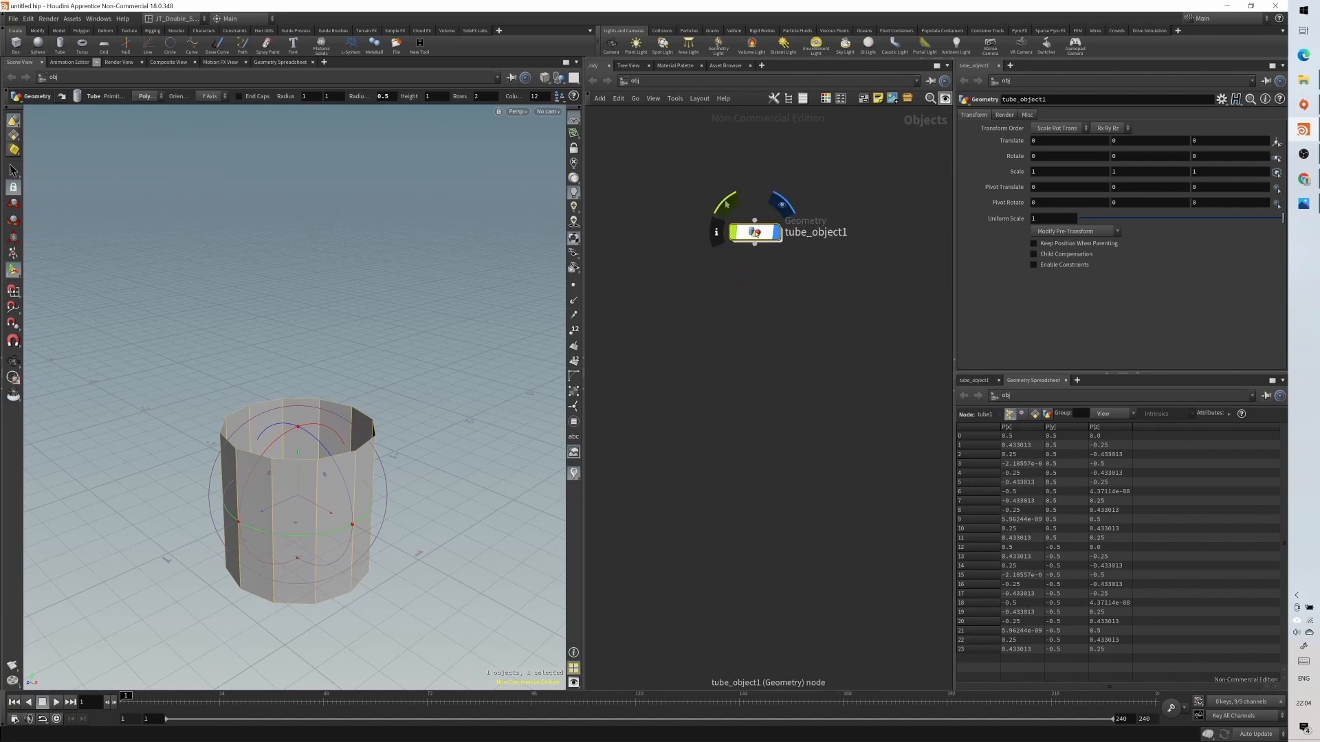
double_click(757, 234)
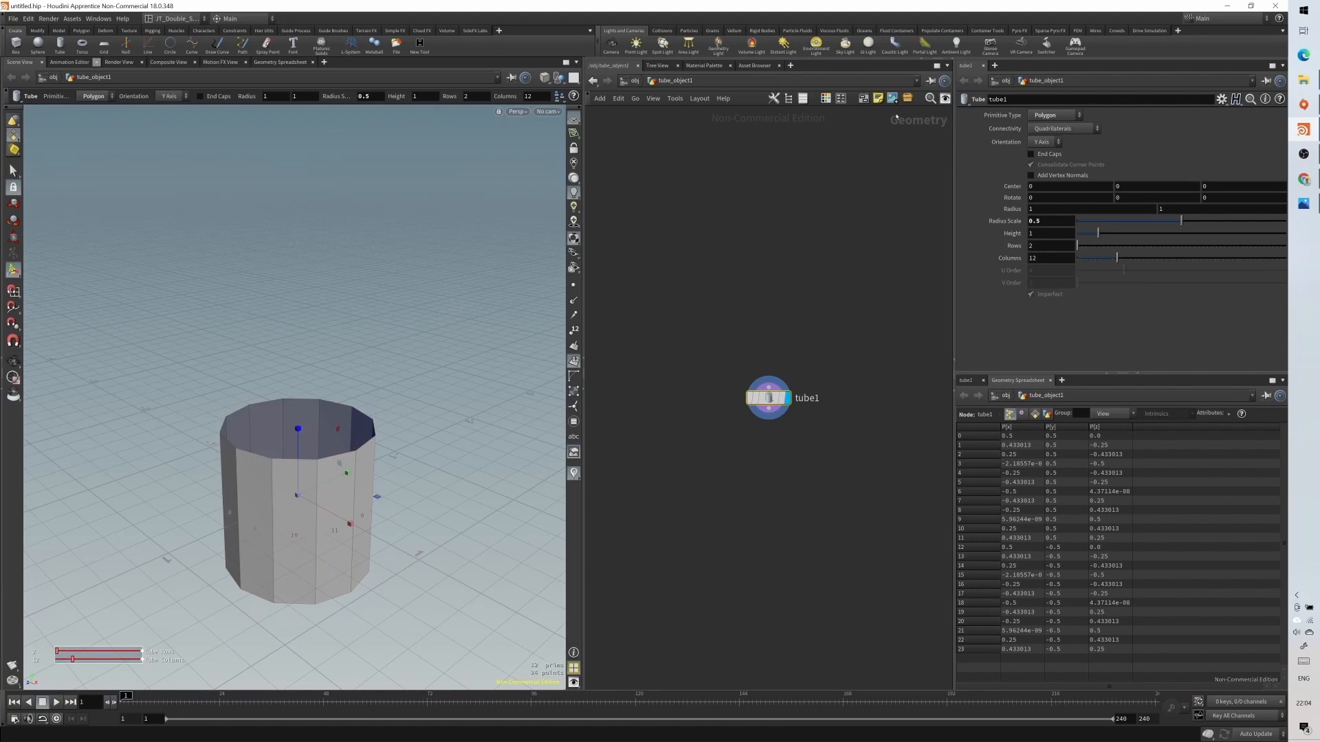
click(627, 82)
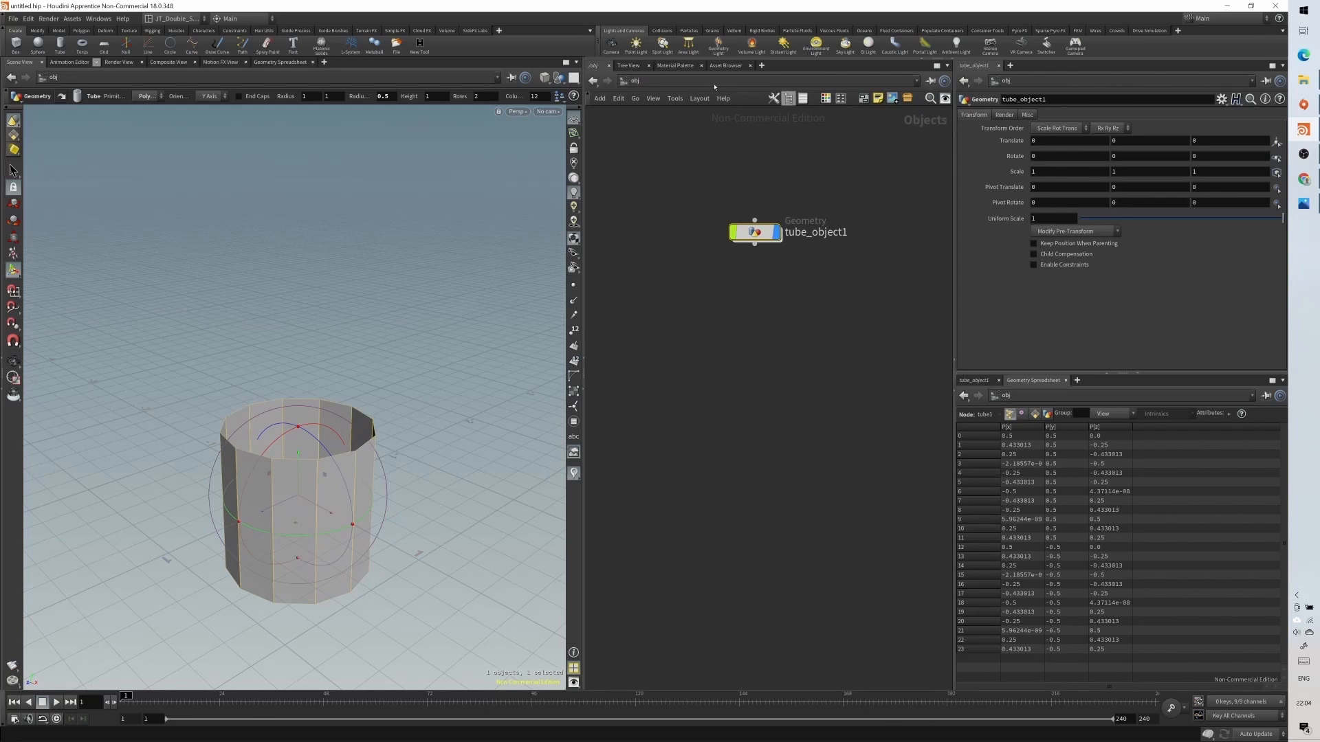
double_click(759, 233)
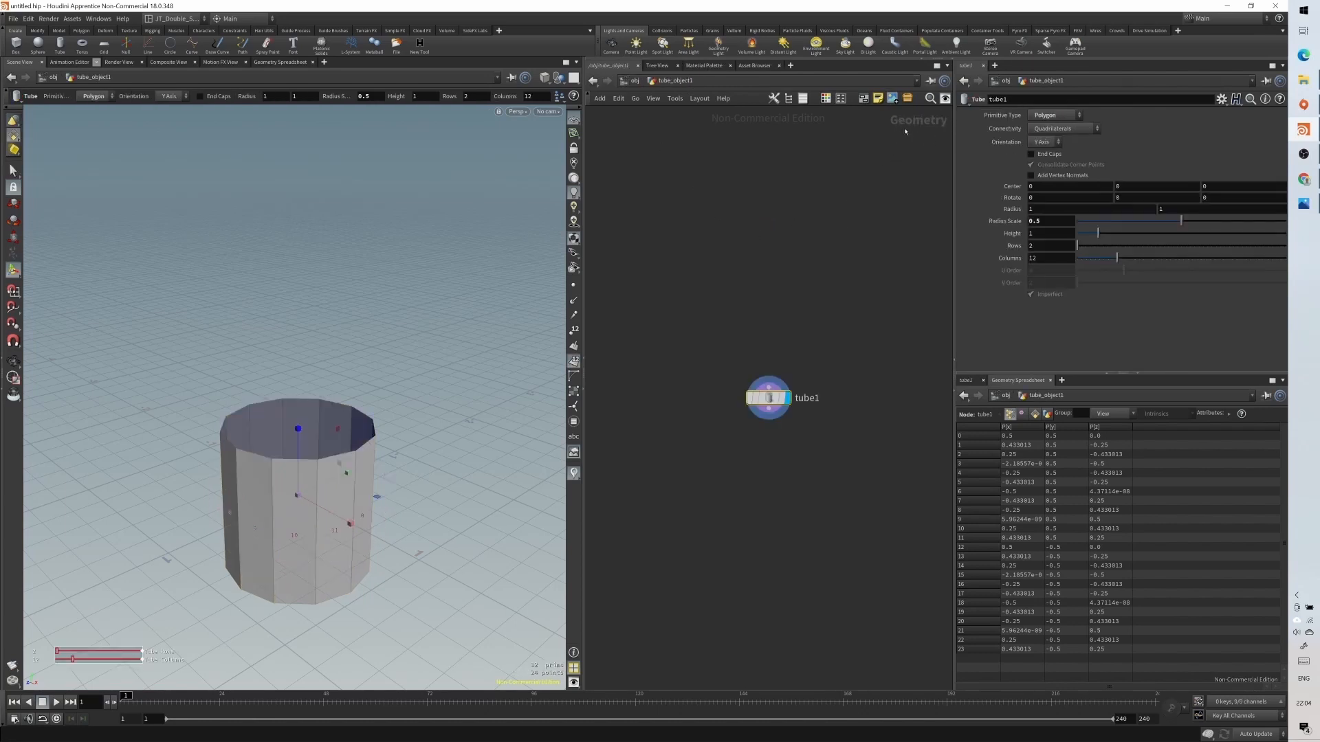
- Move the tube1 node to the upper-left area of the geometry network
drag(770, 399, 701, 209)
mouse_move(346, 458)
alt+mouse_down()
mouse_move(323, 540)
mouse_move(343, 477)
alt+mouse_up()
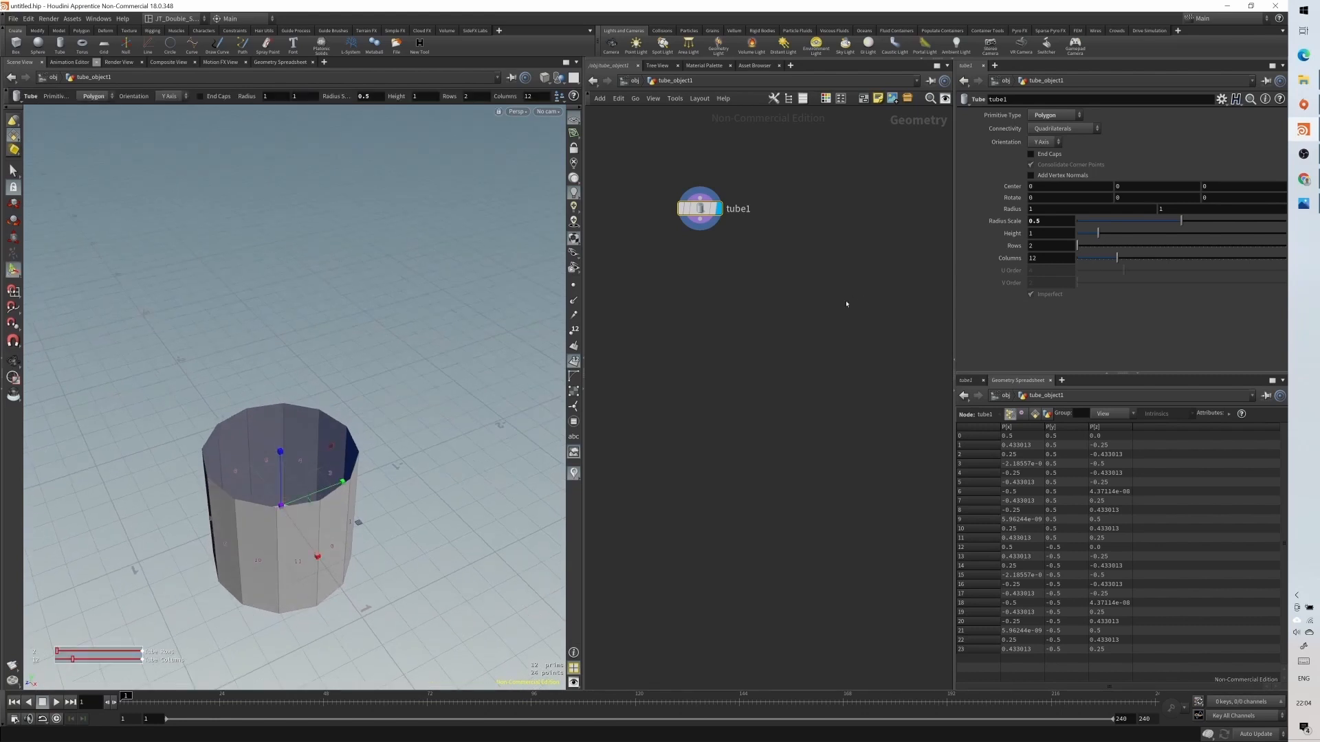
alt+drag(421, 447, 400, 397)
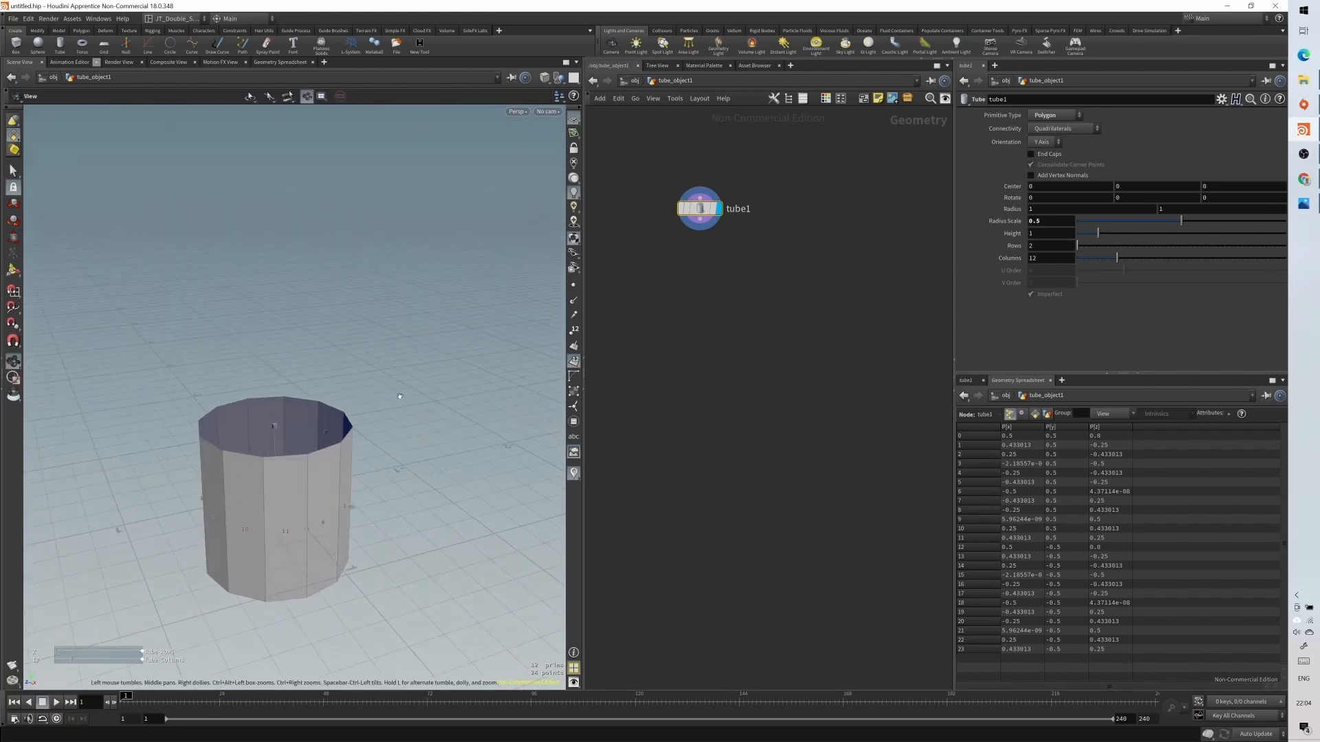
middle_drag(352, 425, 364, 285)
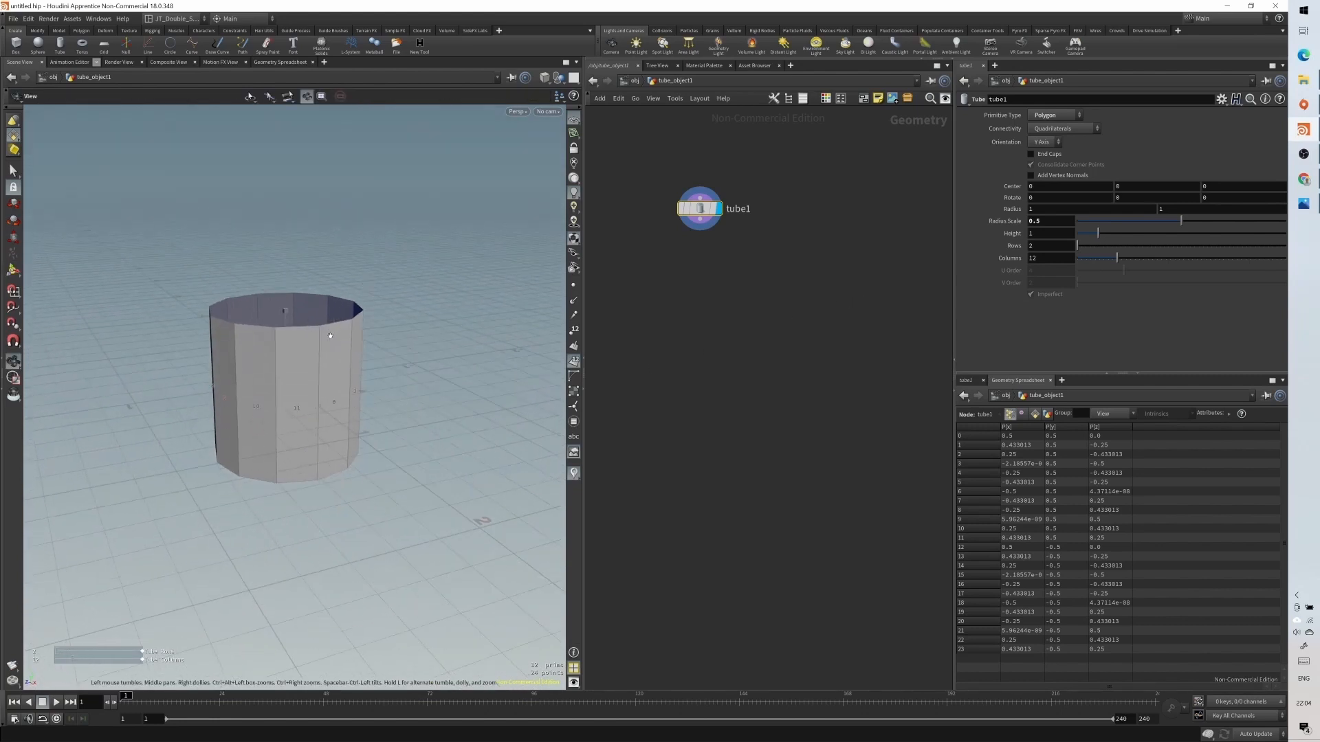
alt+drag(330, 336, 330, 365)
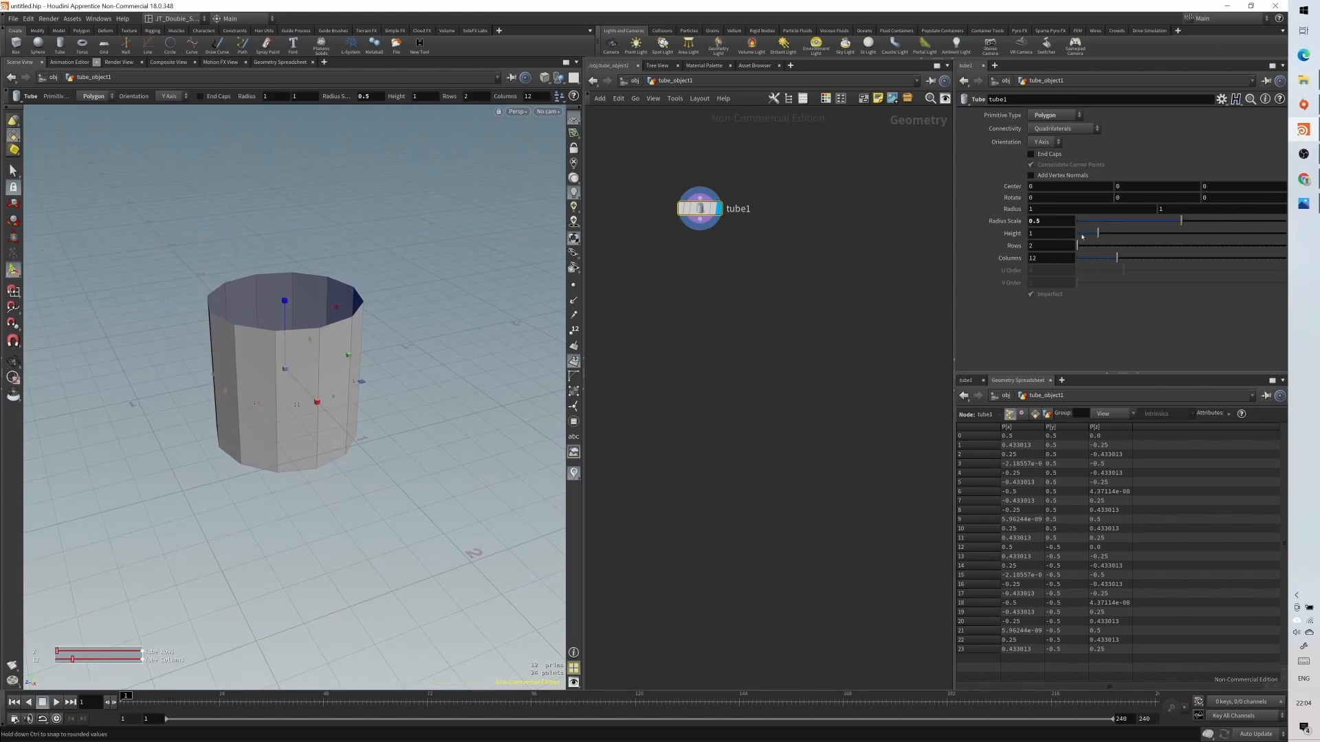
- Try setting the tube's second radius value to 0 and undo the change
click(1176, 205)
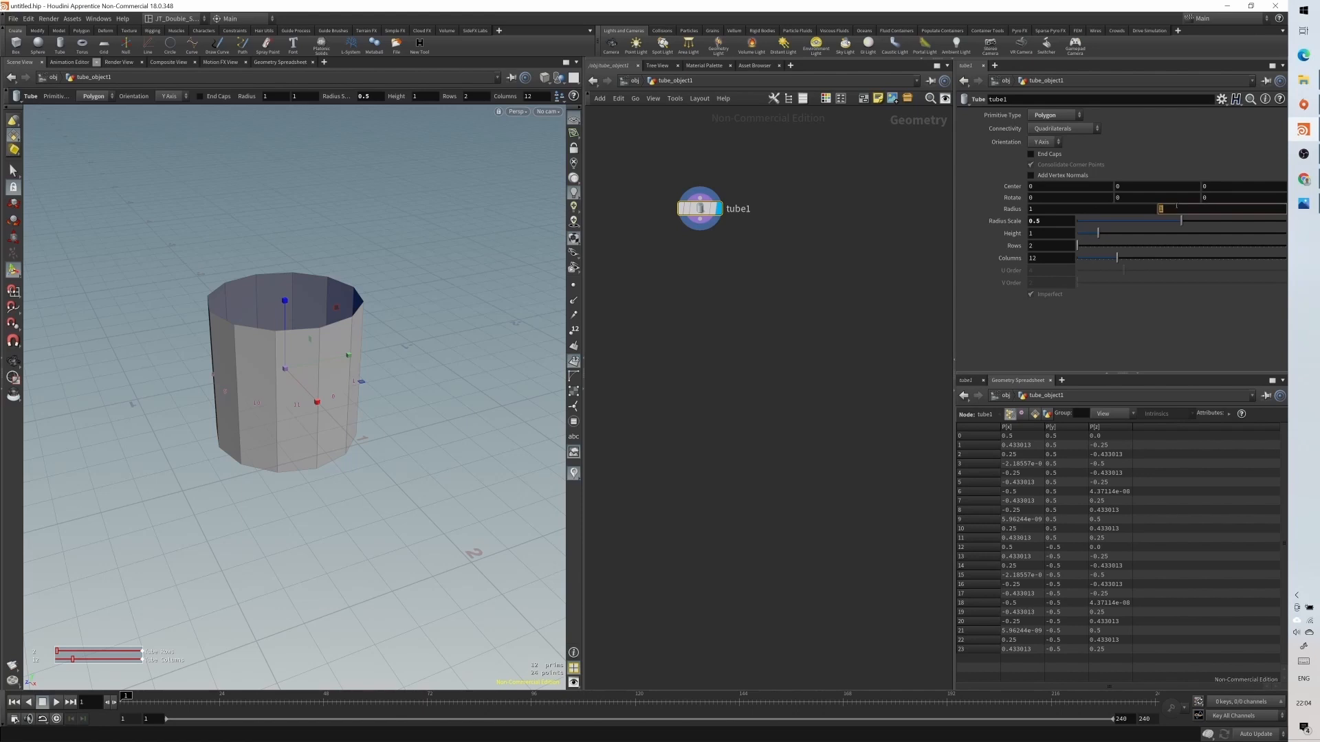
text(0)
key(Return)
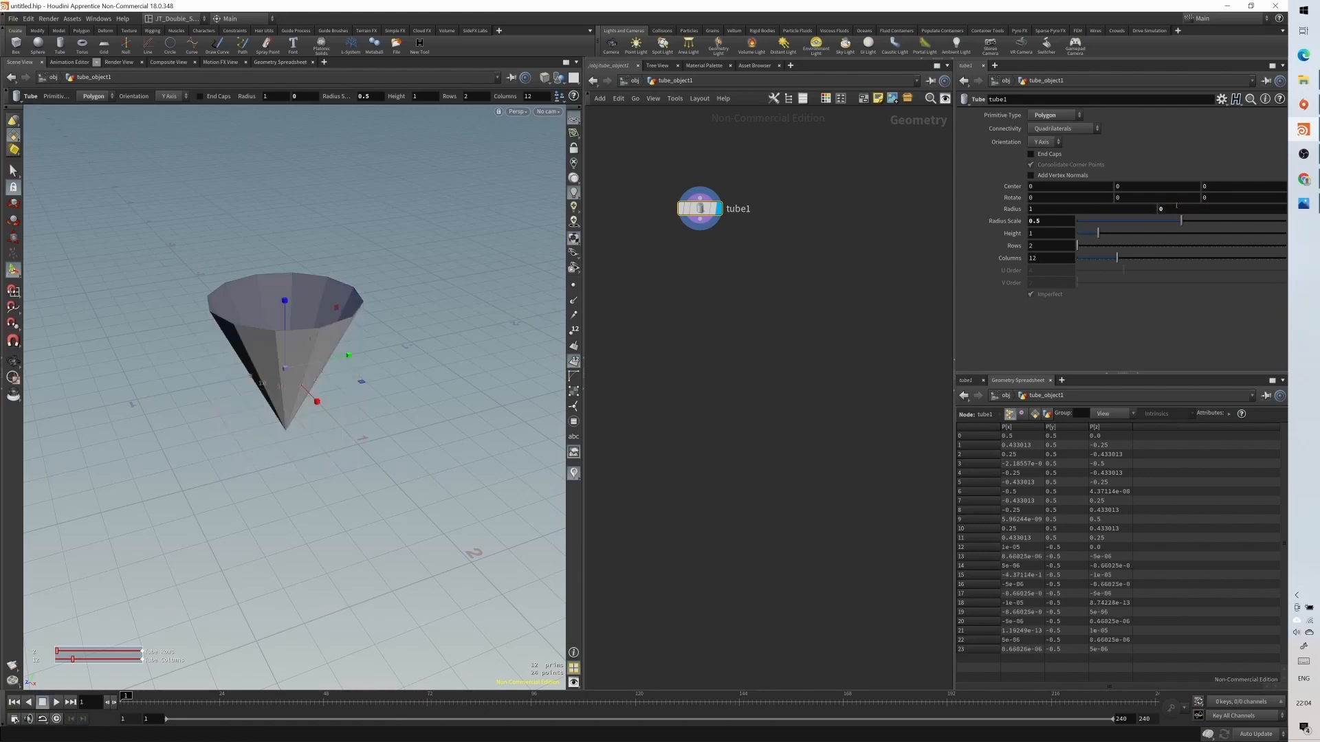
key(ctrl+z)
- Set the tube's first radius value to 0 to shape it into an upright cone
click(1116, 211)
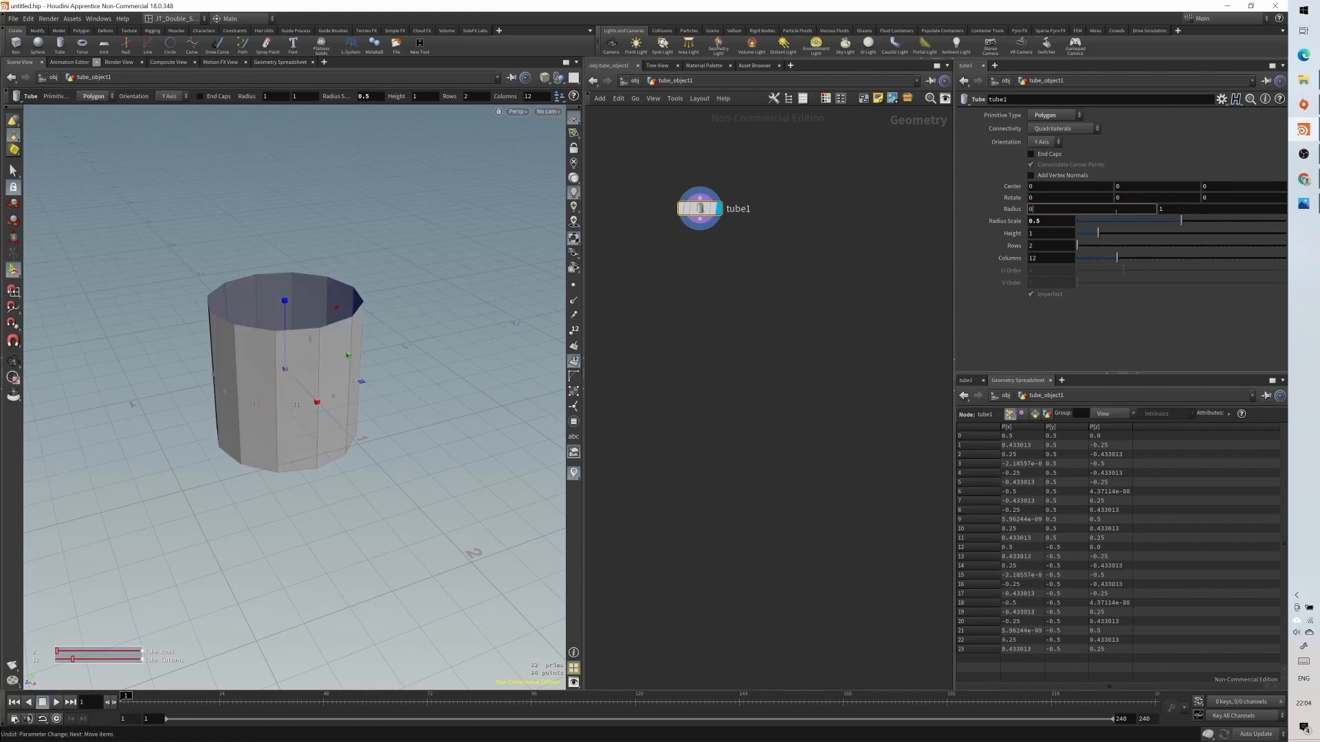
text(0)
key(Return)
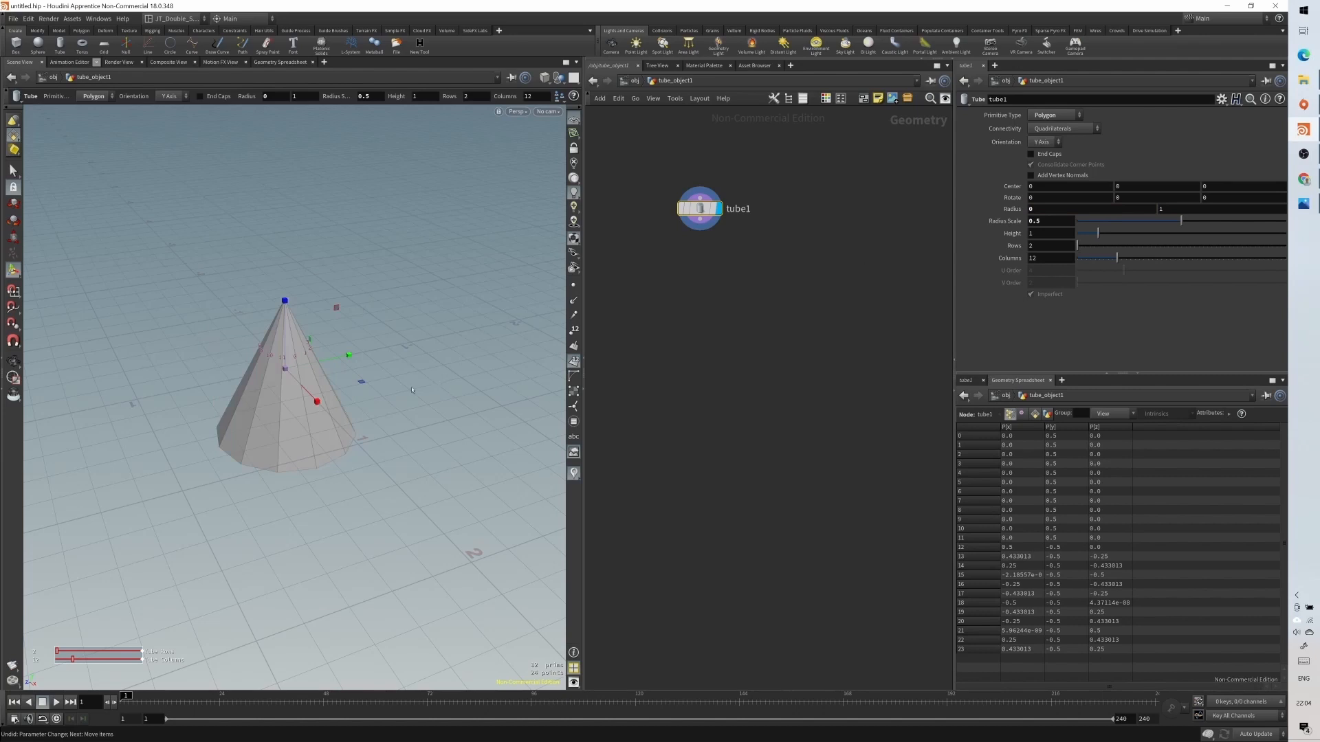
- Enable End Caps on tube1 to close the cone's base
click(1045, 156)
alt+drag(412, 403, 394, 304)
click(1031, 155)
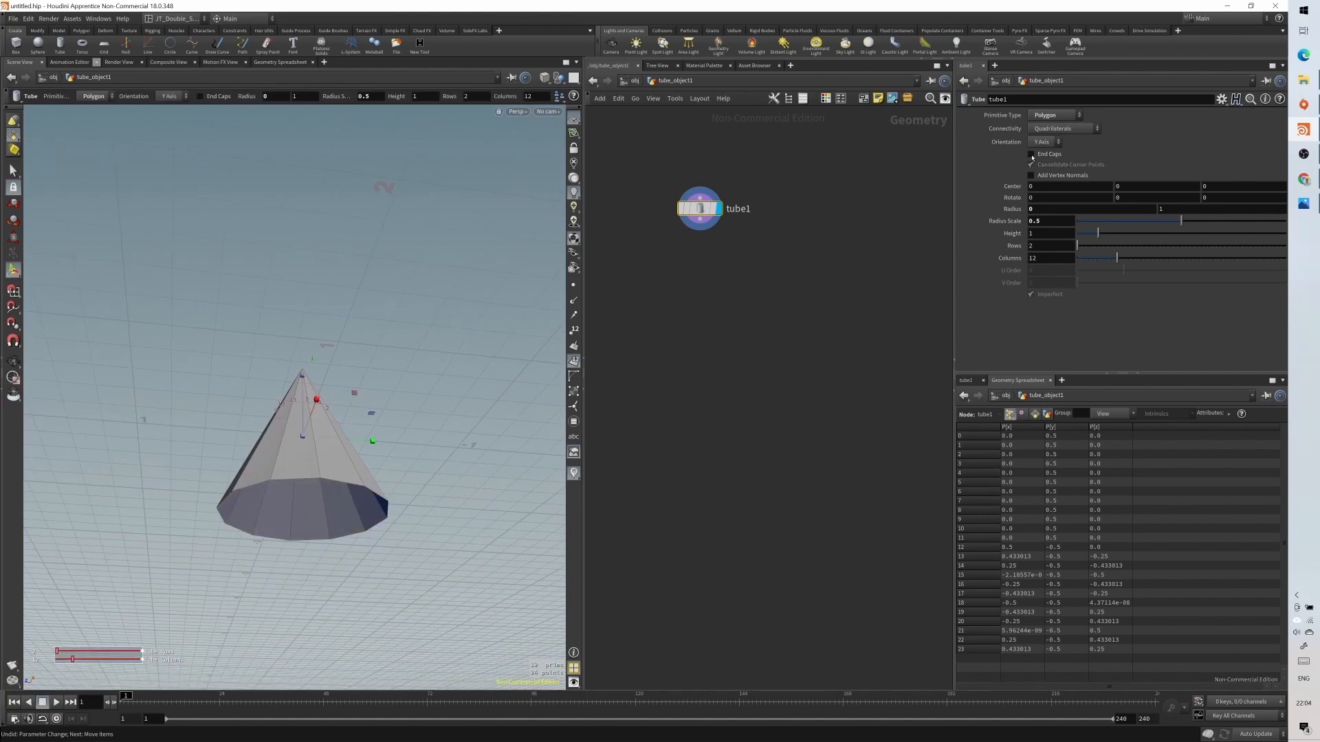
click(1031, 156)
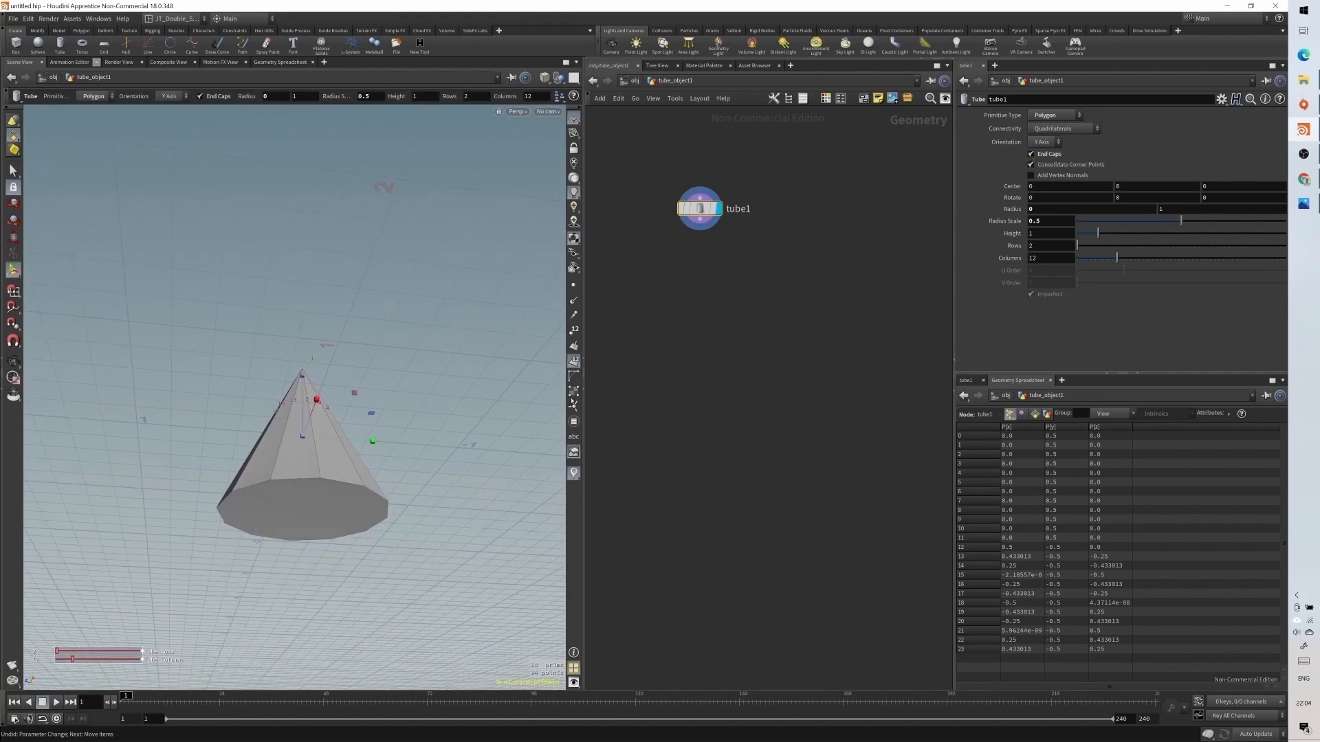
- Inspect the cone from several angles and highlight the rows of points 0 to 11 in the geometry spreadsheet
click(573, 405)
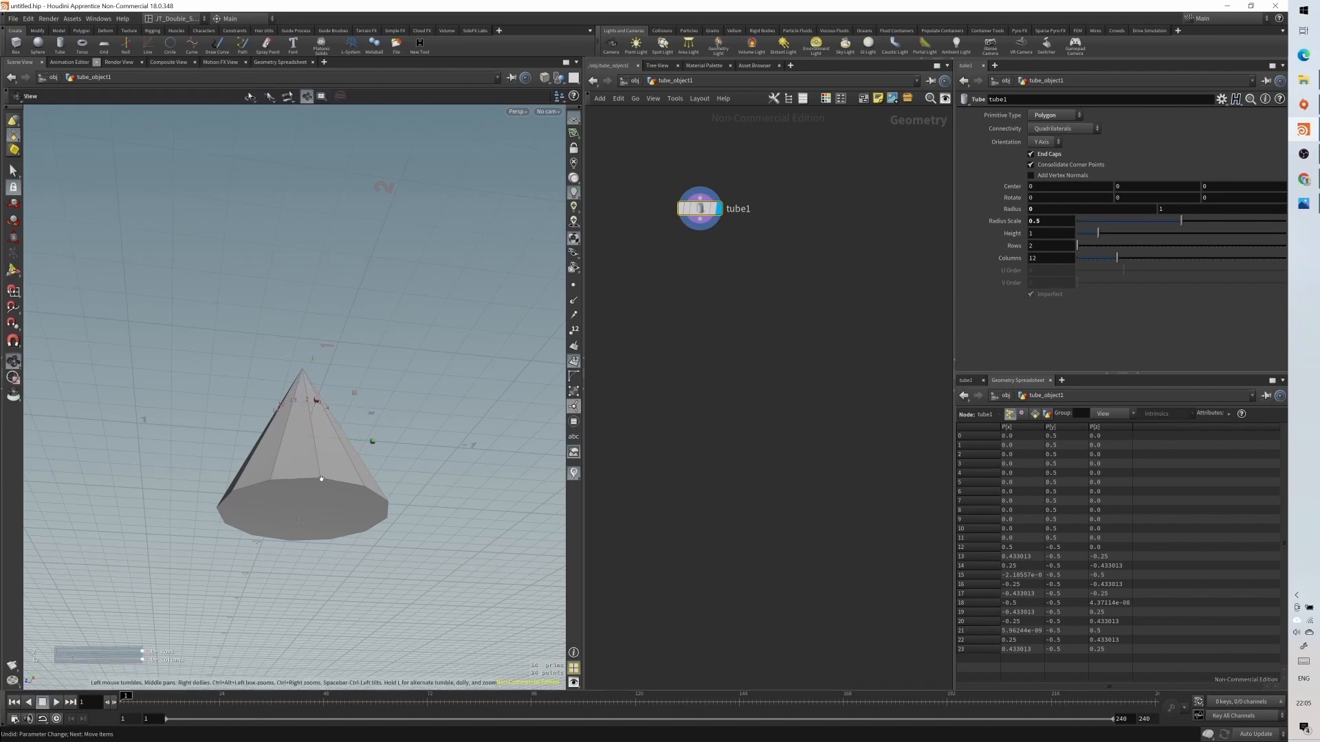
alt+drag(295, 473, 312, 540)
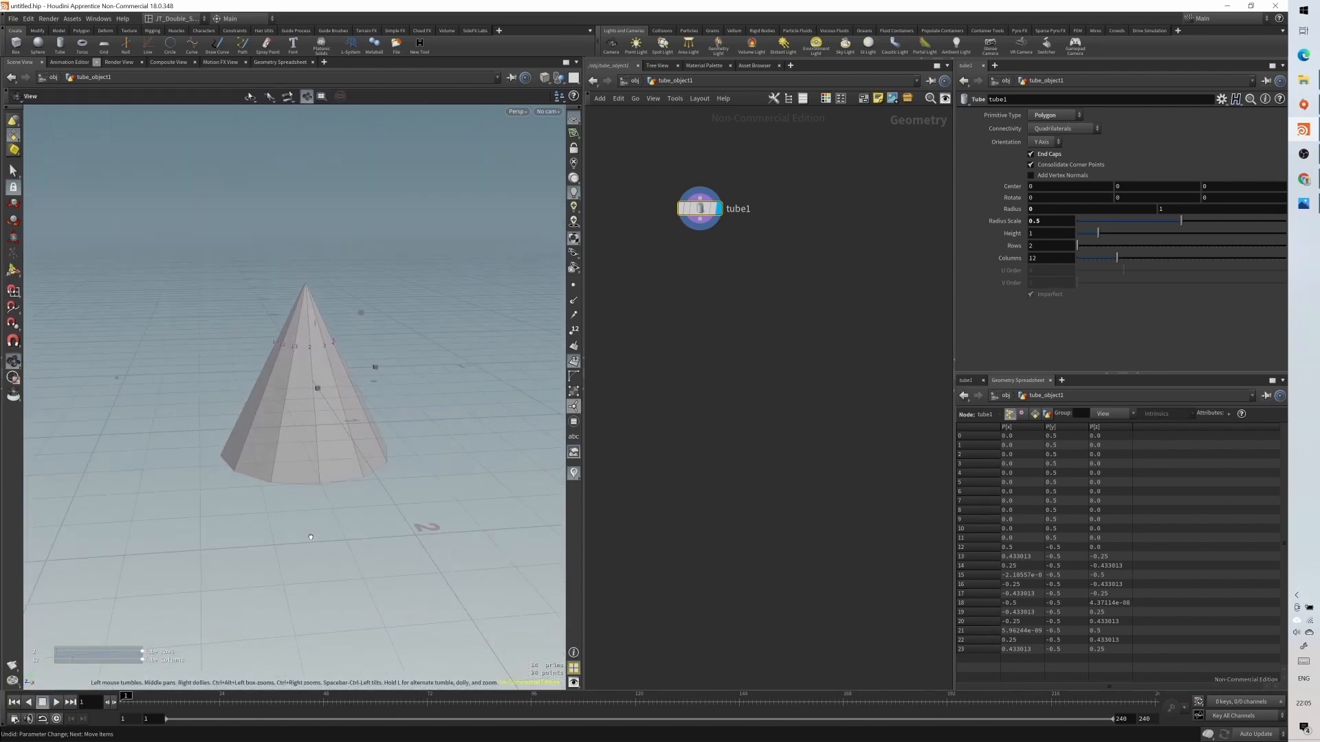
middle_drag(313, 540, 356, 543)
key(Return)
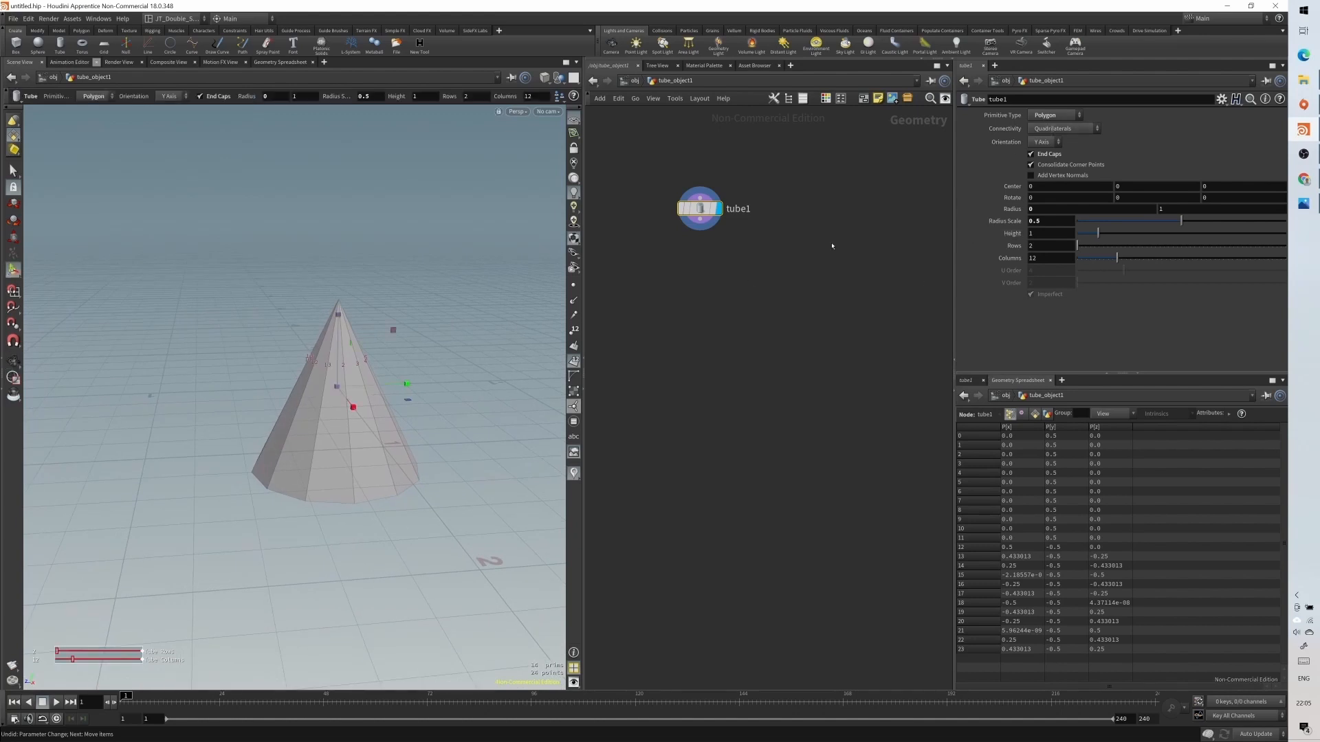
alt+drag(373, 459, 372, 433)
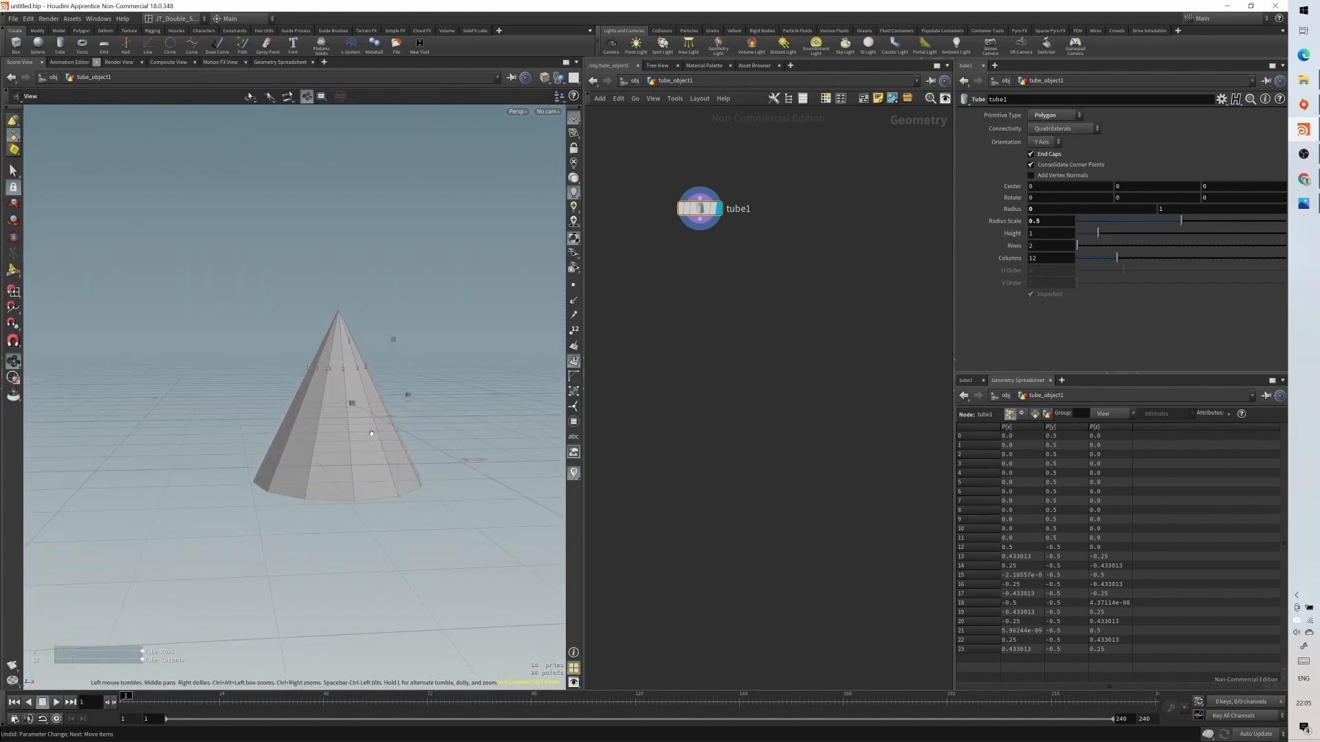
alt+middle_drag(371, 433, 385, 447)
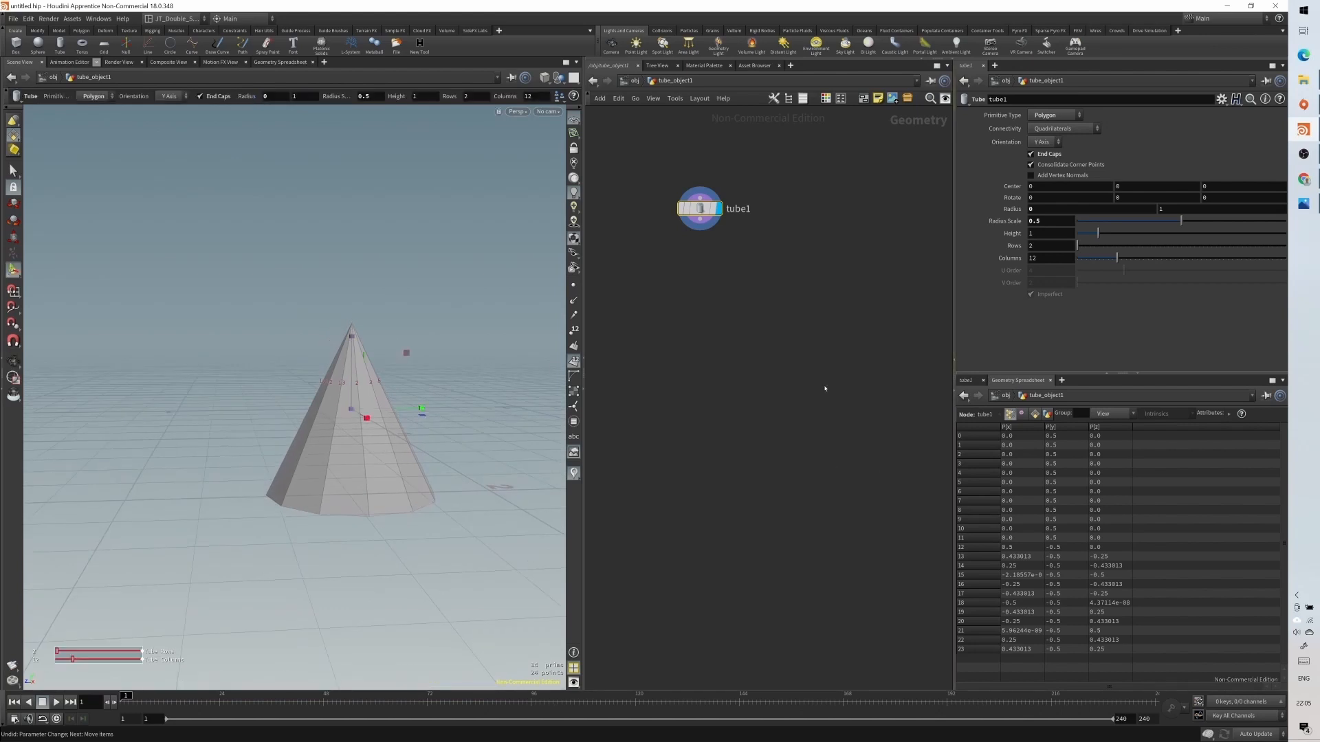
click(1057, 208)
click(974, 439)
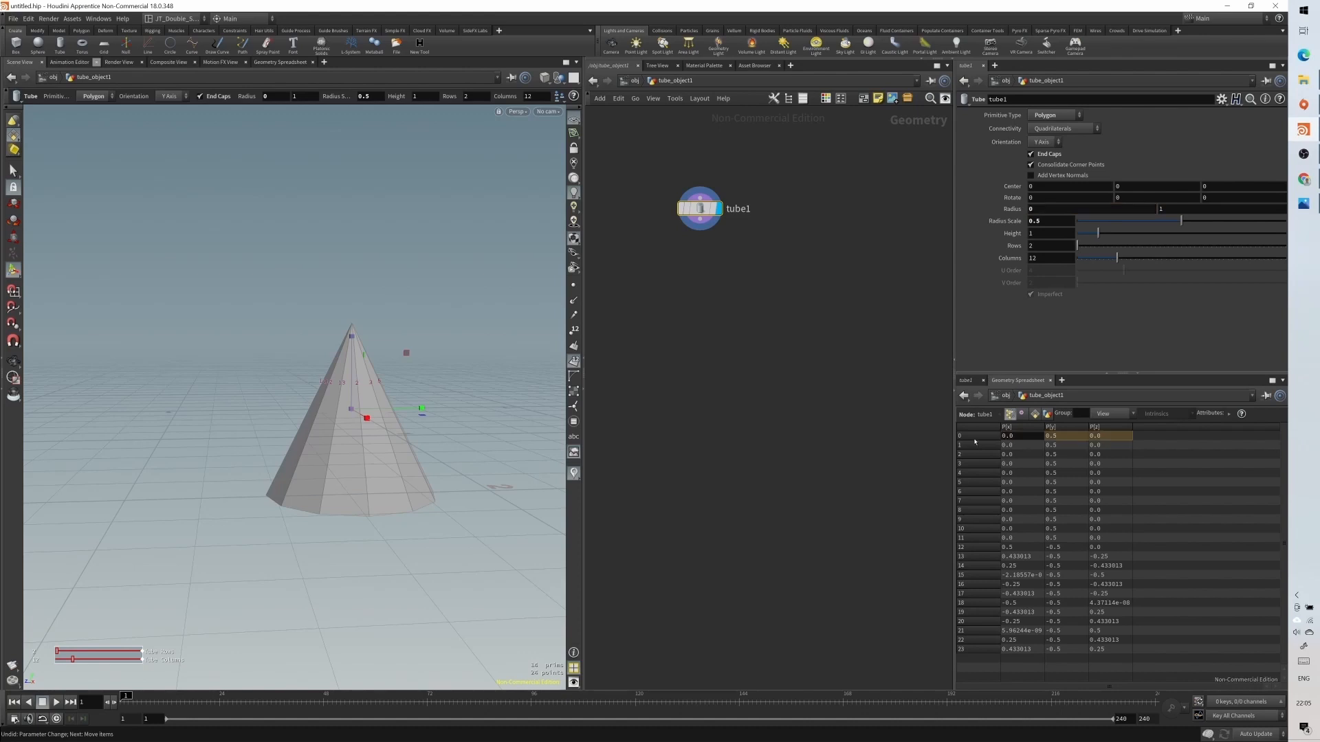
drag(974, 442, 987, 543)
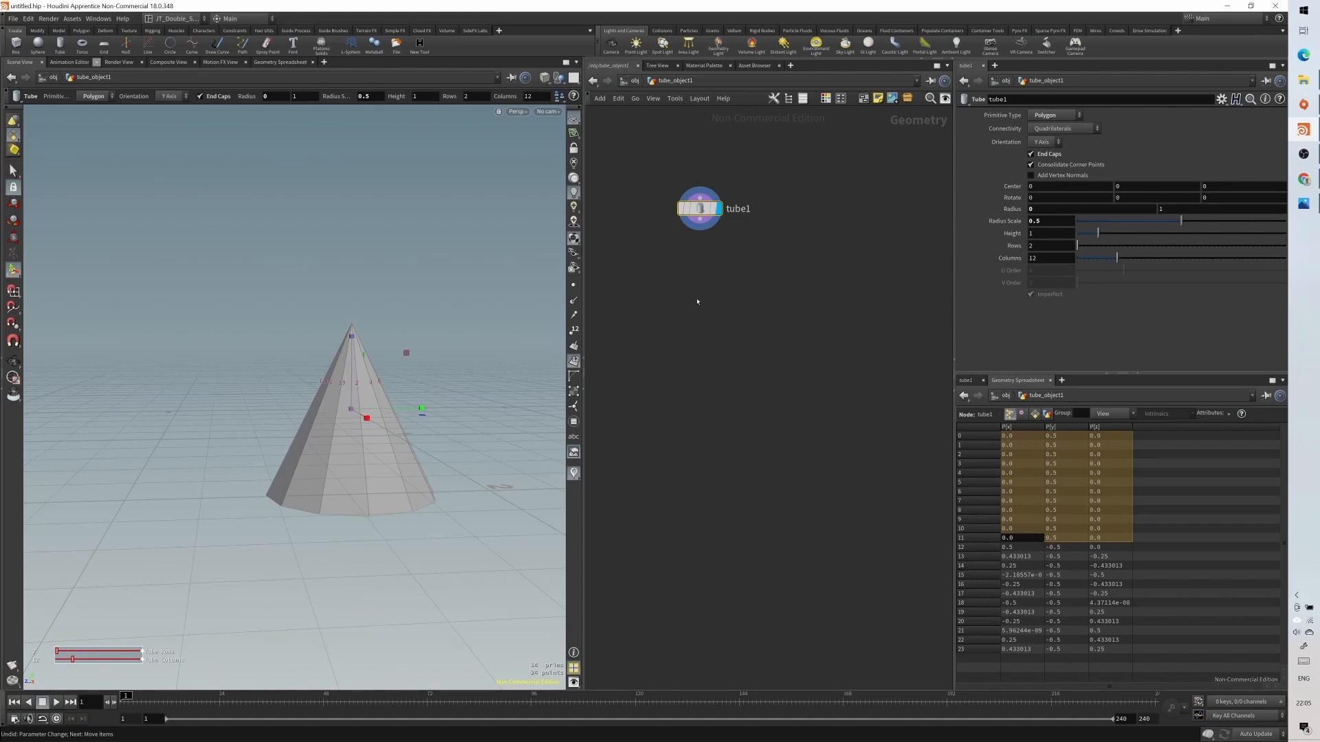
- Add a Fuse node below tube1 and connect tube1's output to its first input
key(Tab)
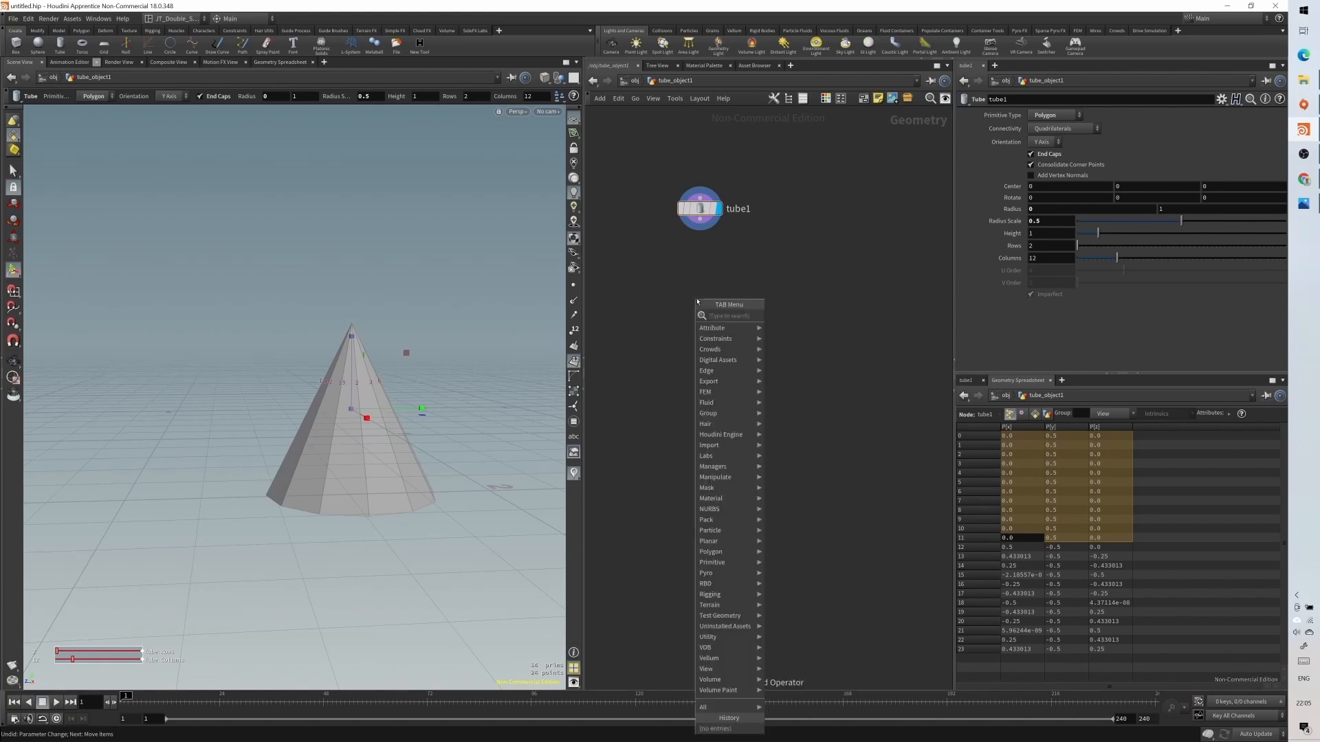
key(Escape)
key(Tab)
text(fus)
key(Return)
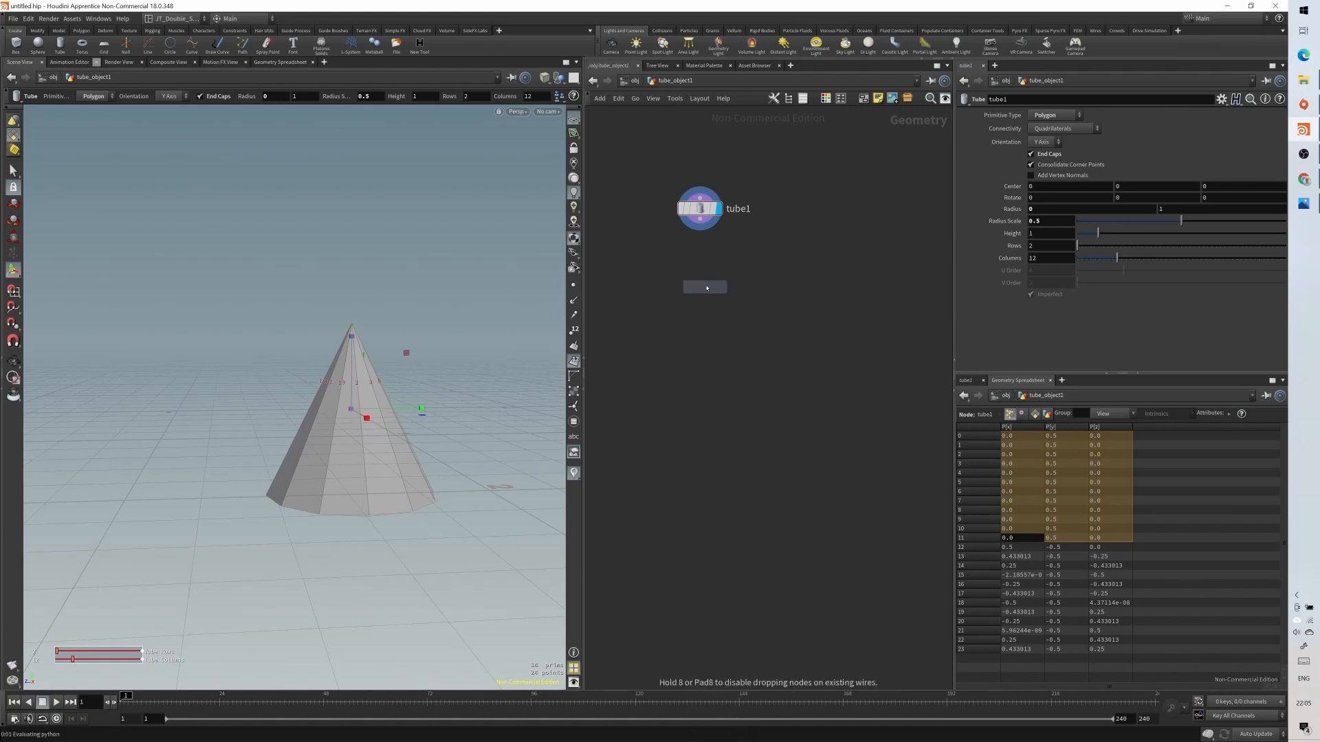
click(700, 254)
click(699, 246)
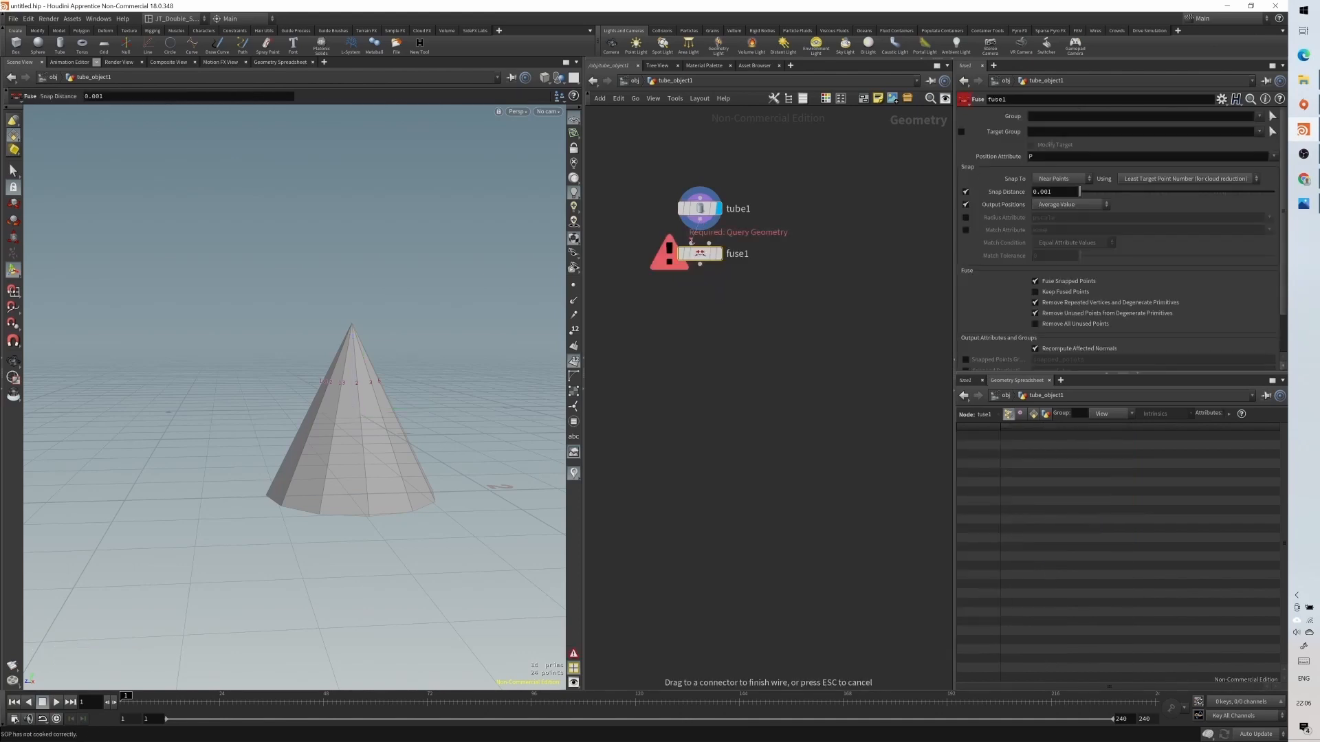
click(691, 241)
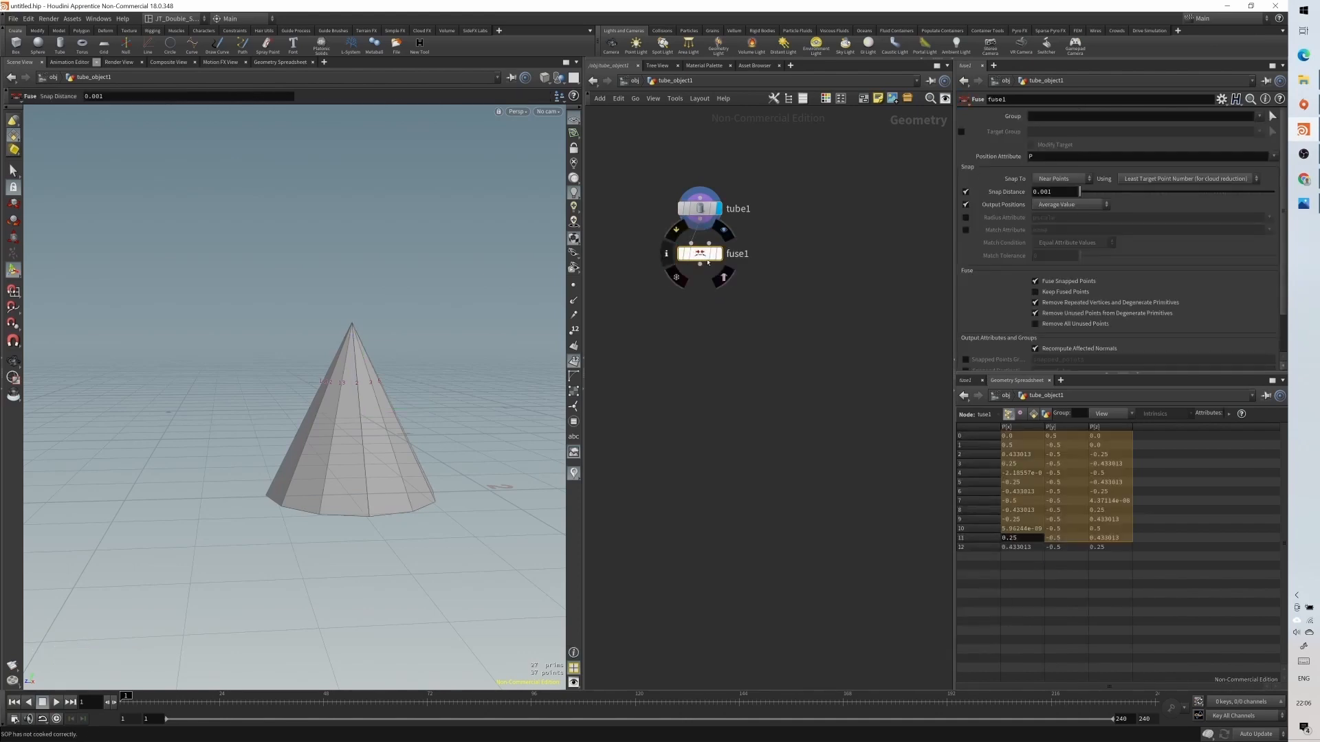
- Check the Fuse node's Snap To options and compare the point lists of tube1 and fuse1 in the geometry spreadsheet
click(1065, 181)
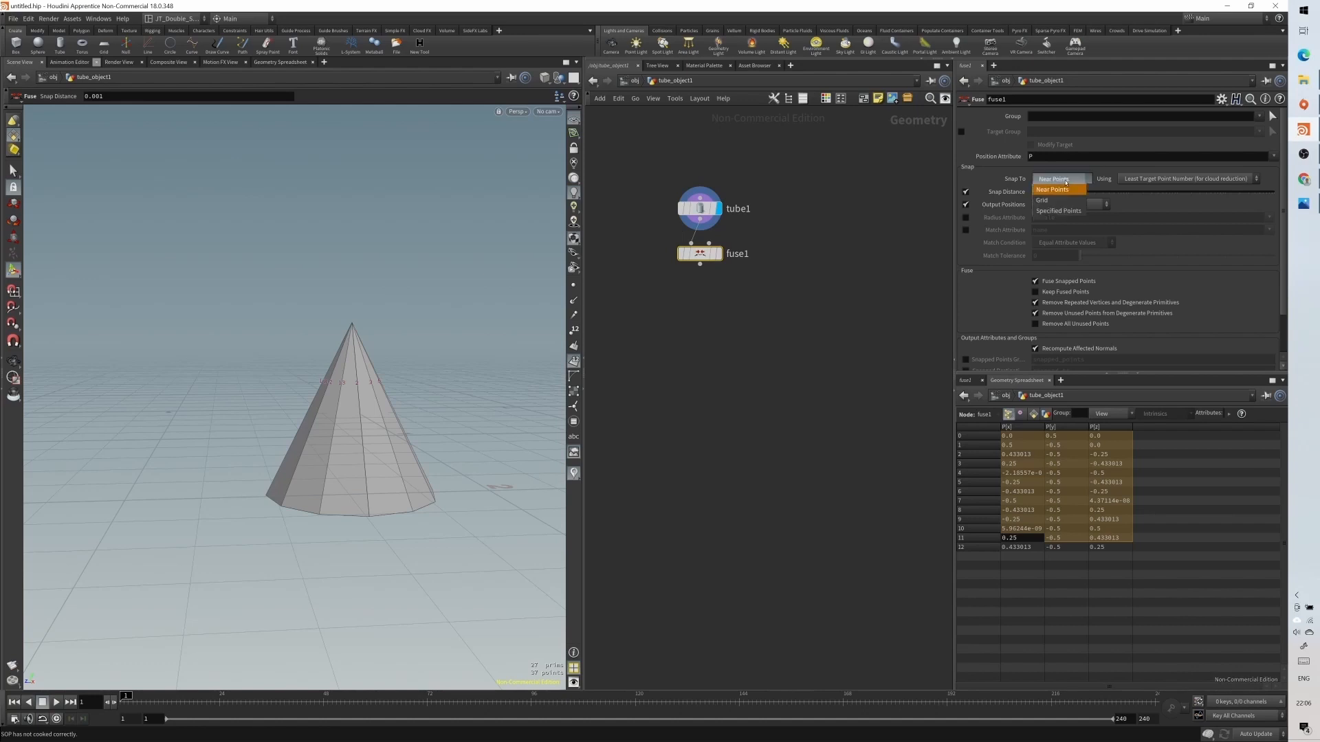
click(1063, 187)
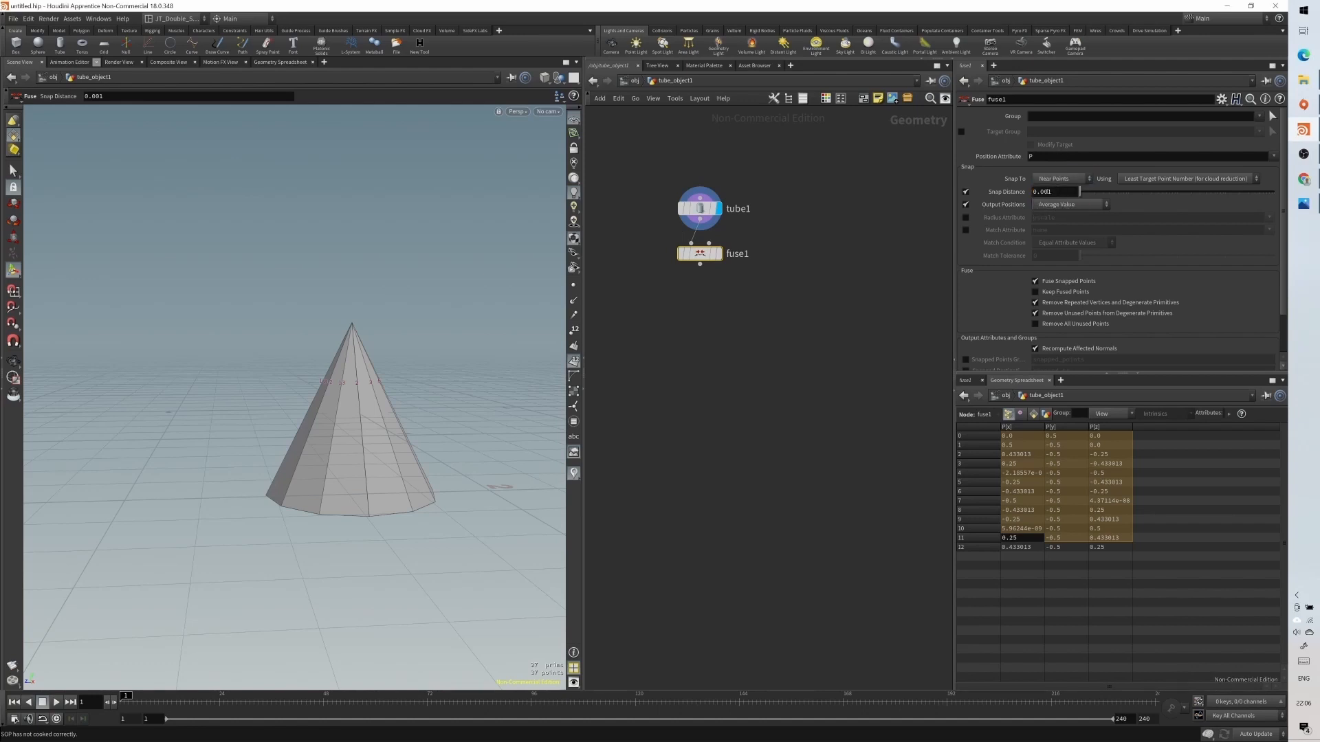
click(699, 209)
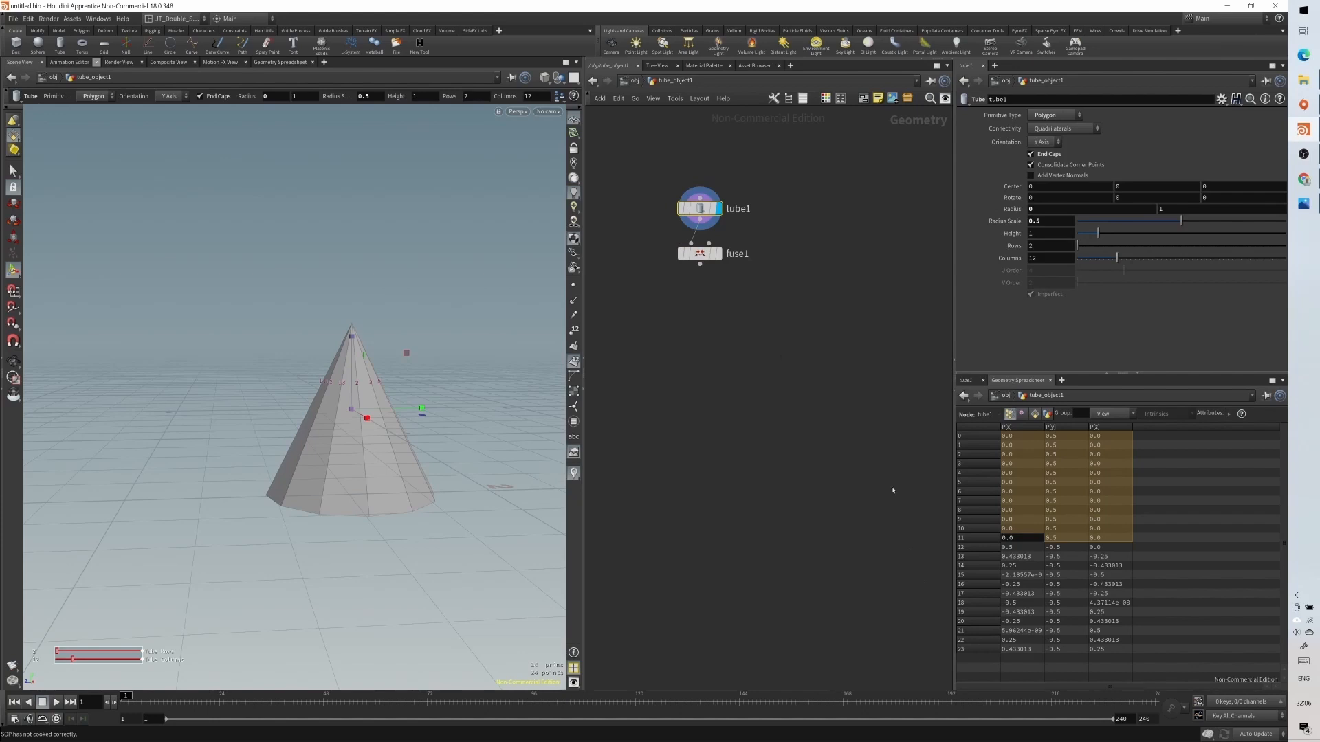
click(699, 253)
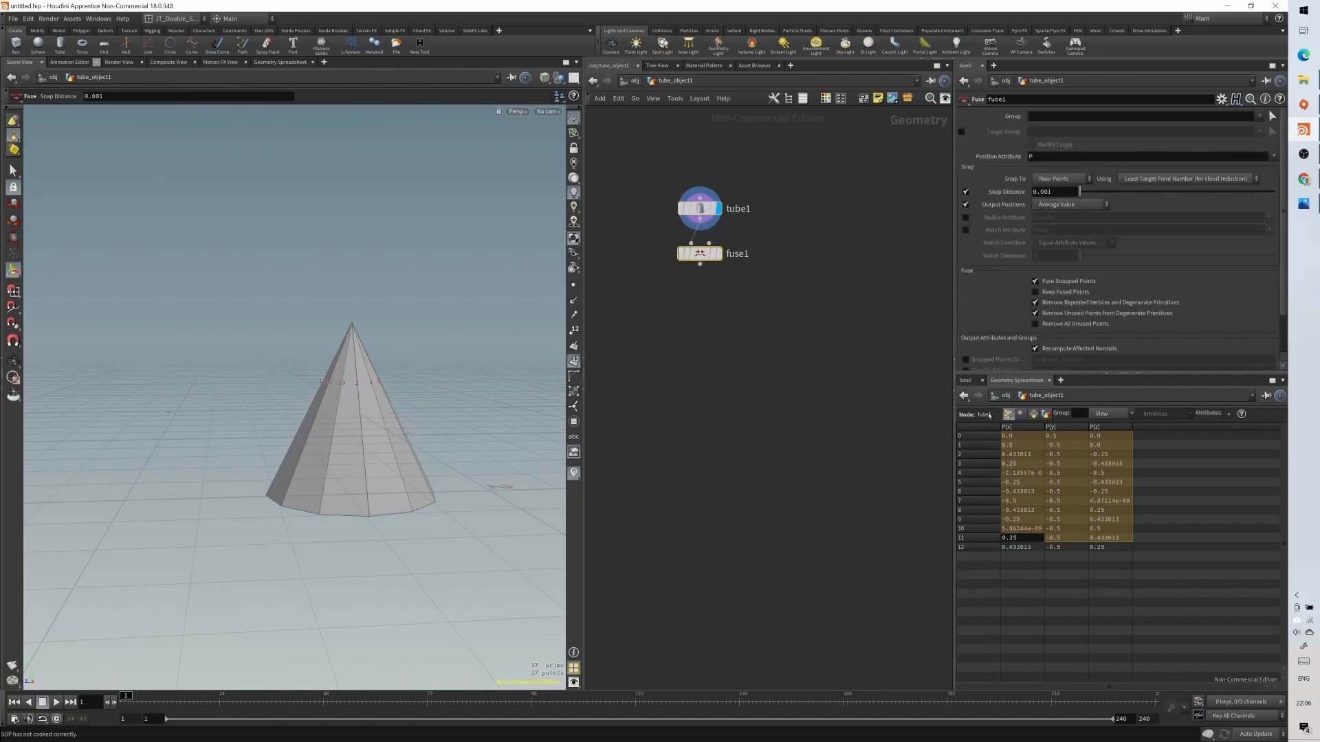
click(1035, 579)
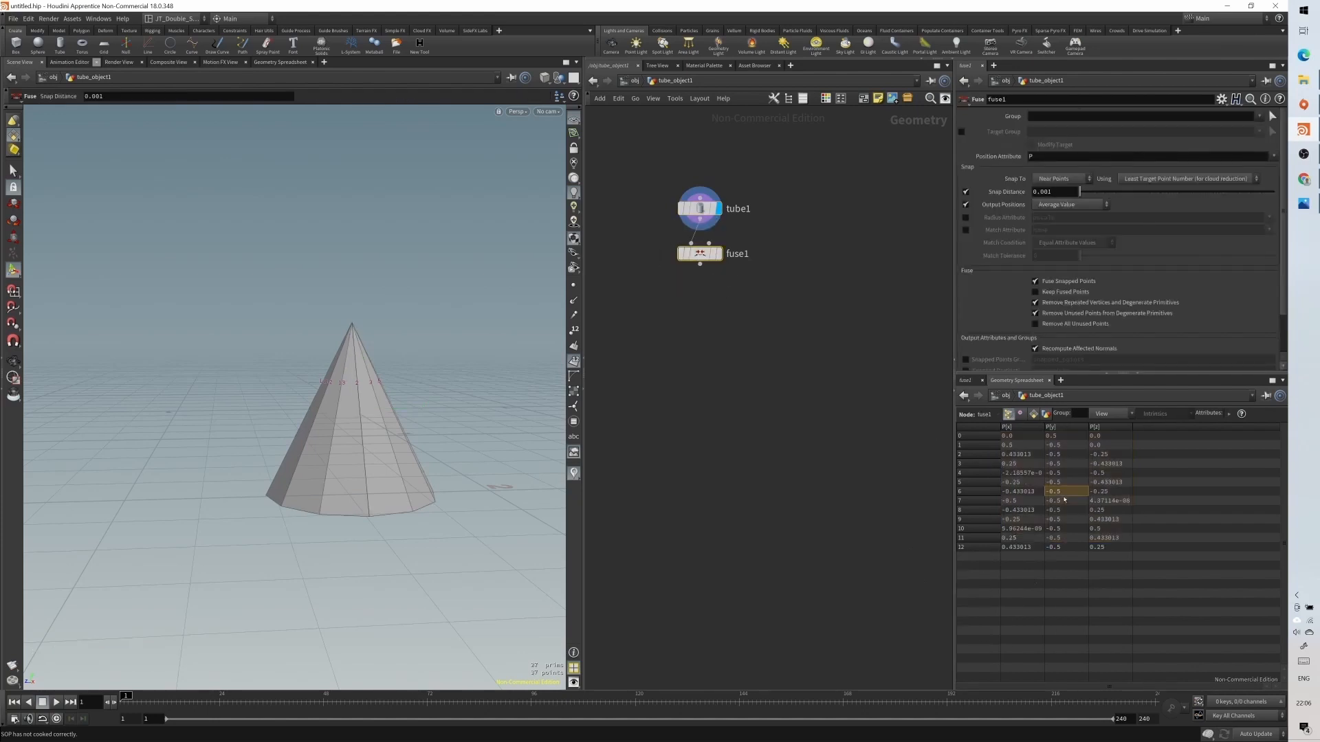
click(986, 436)
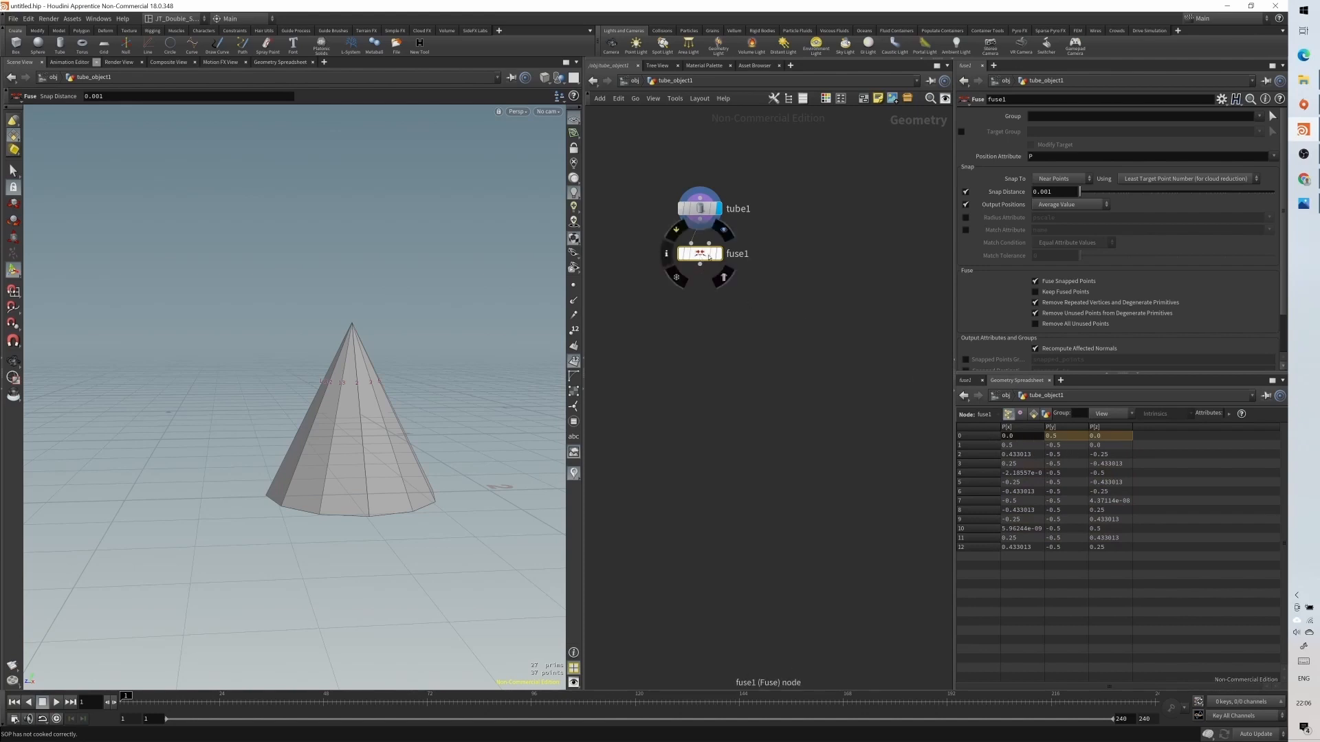
- Move the tube1 and fuse1 nodes together farther toward the upper-left corner of the network
drag(661, 301, 652, 196)
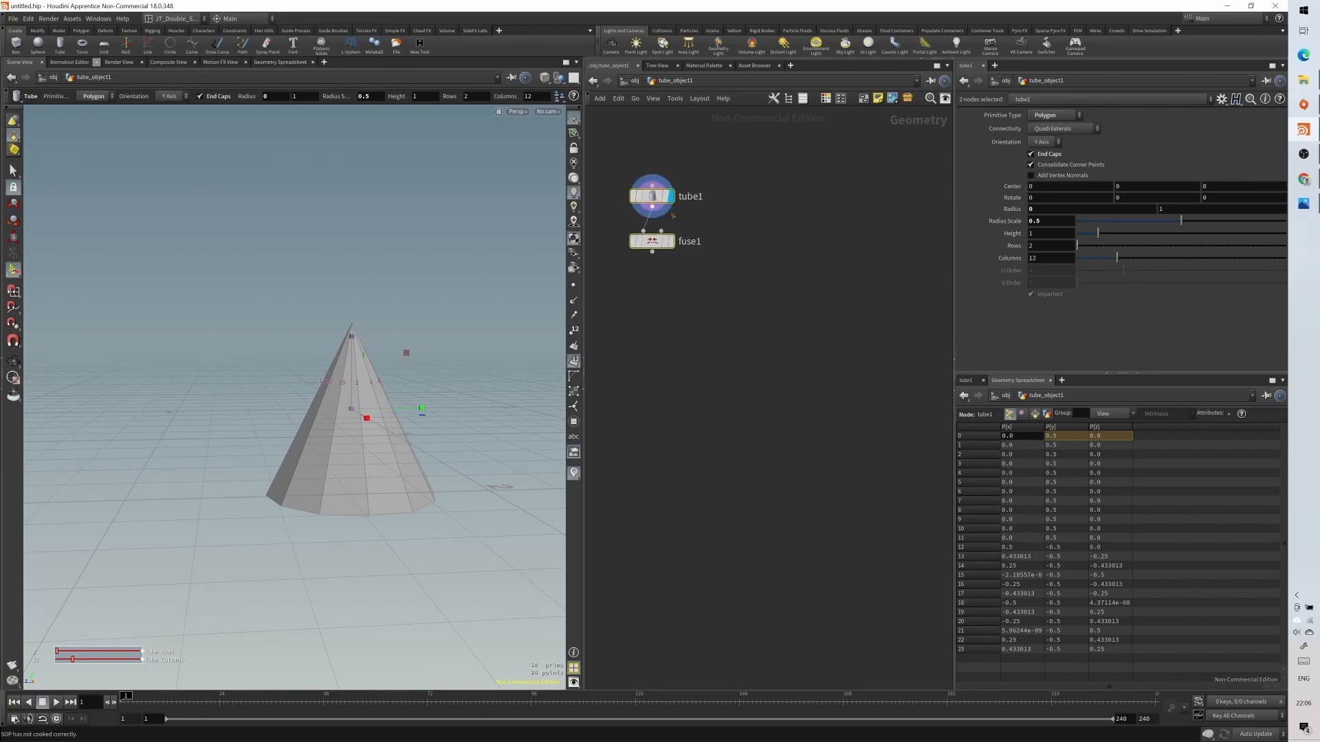
click(726, 258)
alt+drag(389, 418, 390, 487)
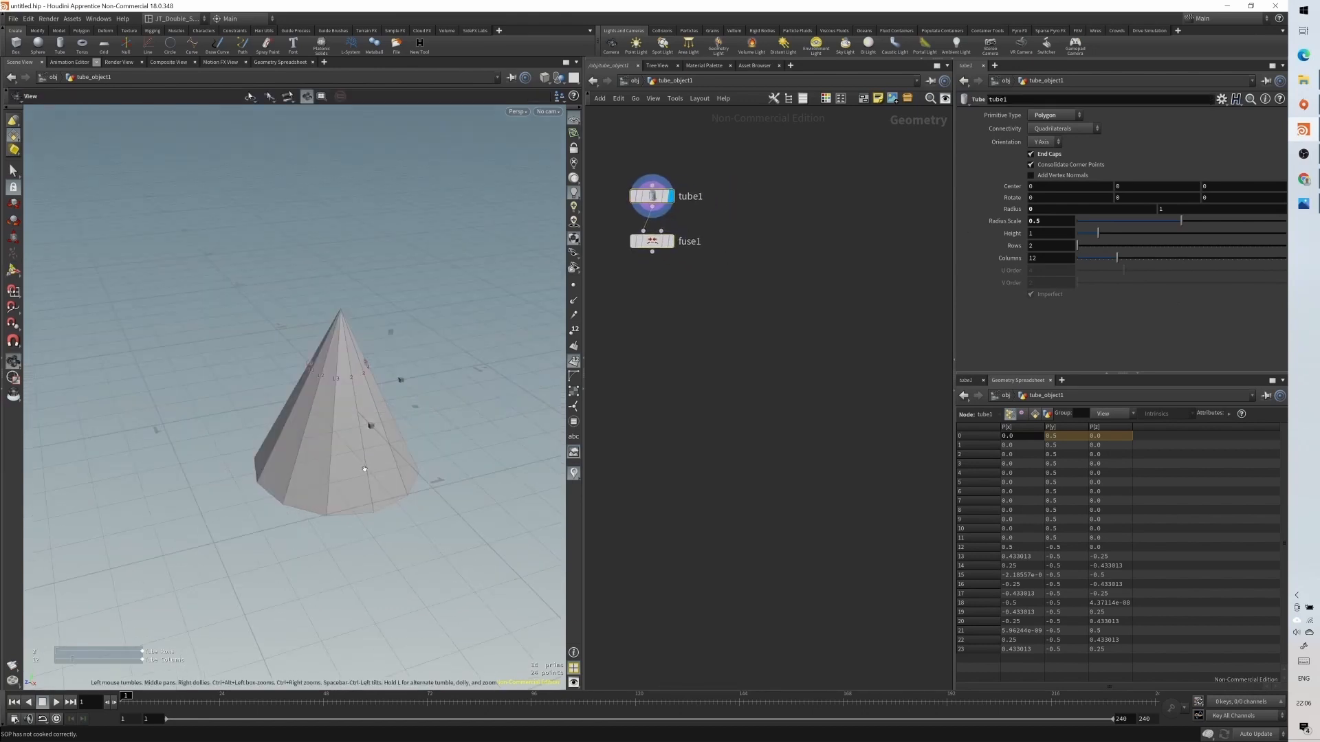
alt+right_drag(390, 487, 364, 473)
- Switch to Chrome to check the tiered shape of the cartoon pine trees, and return to Houdini
key(alt+Tab)
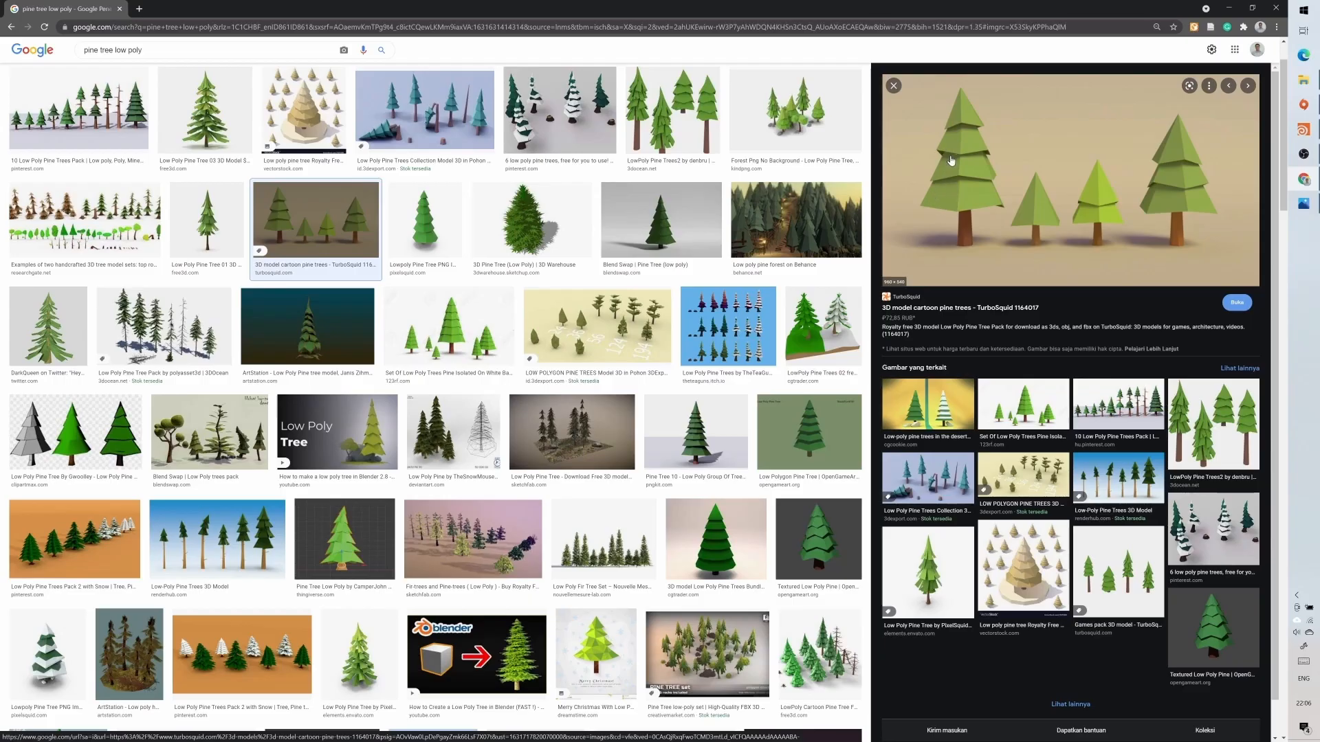
key(alt+Tab)
key(Return)
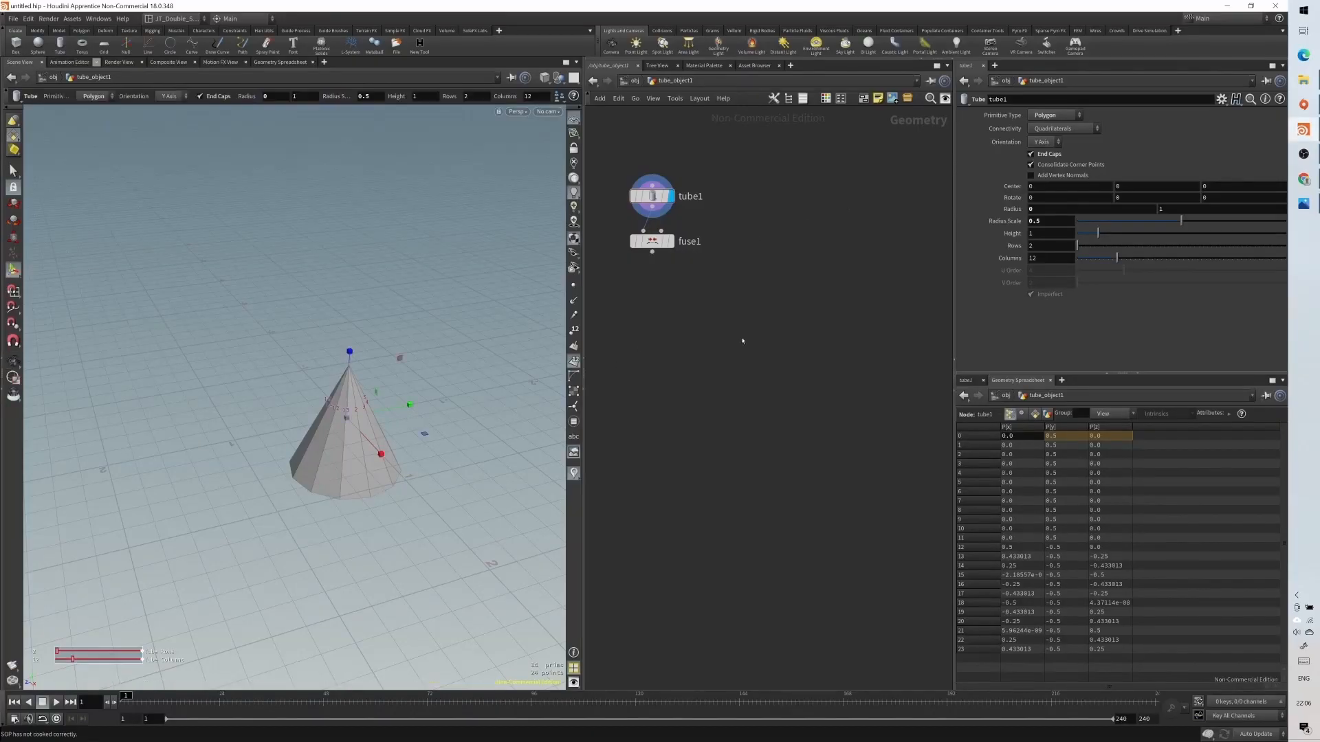
- Add a Copy to Points node below and to the right of fuse1, and connect fuse1's output to its first input
key(Tab)
text(copy to)
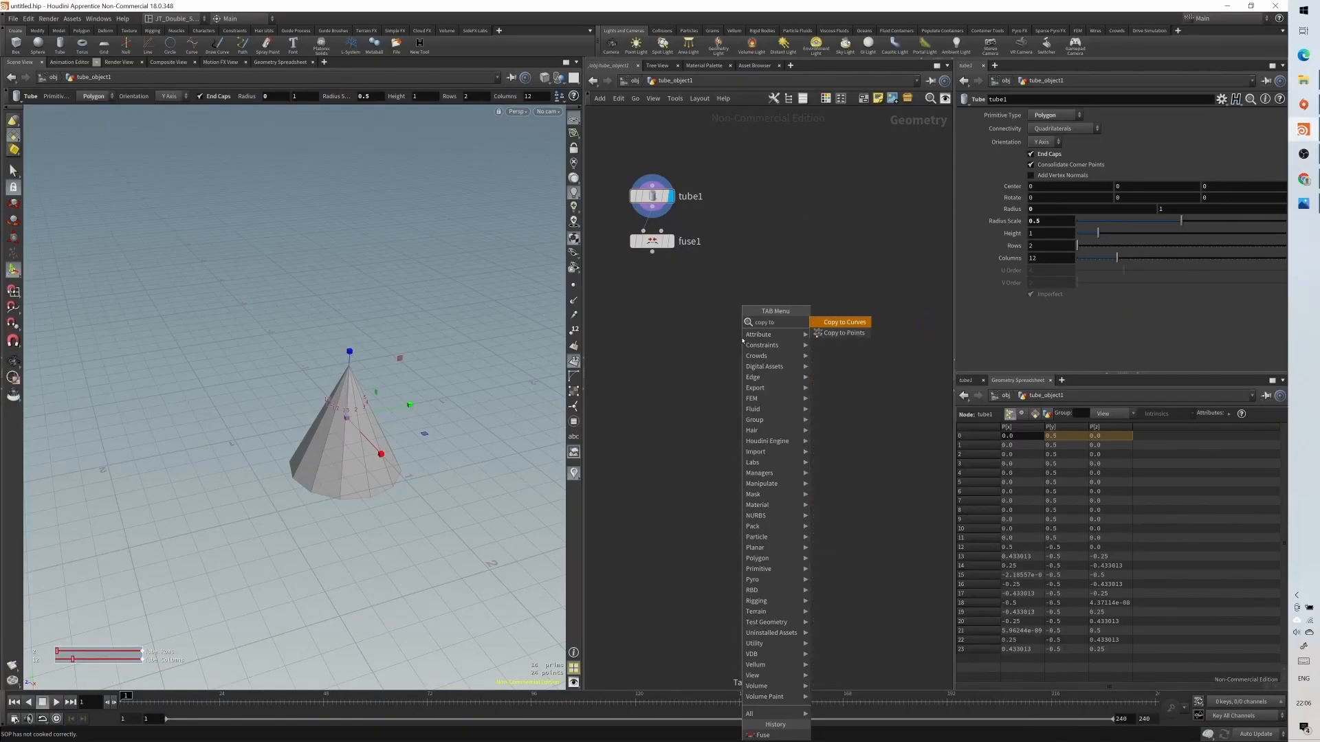
key(Down)
key(Return)
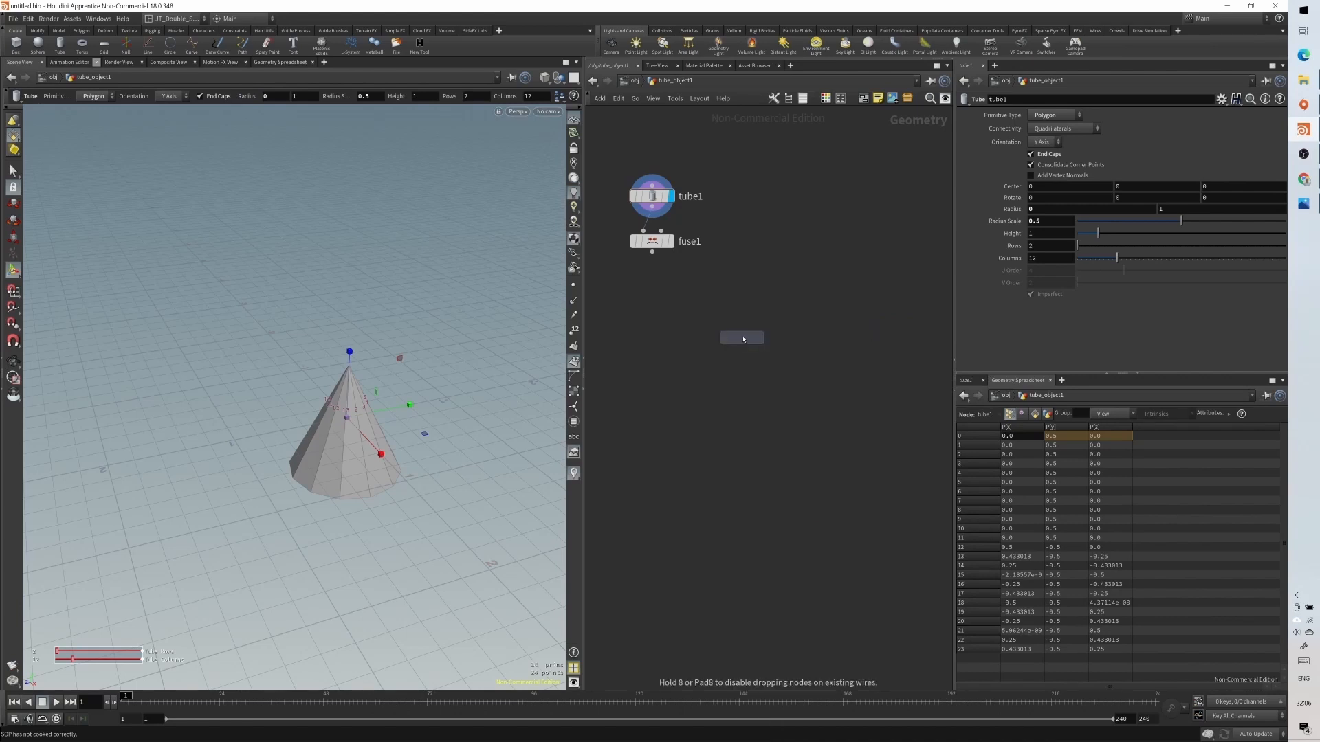
click(750, 288)
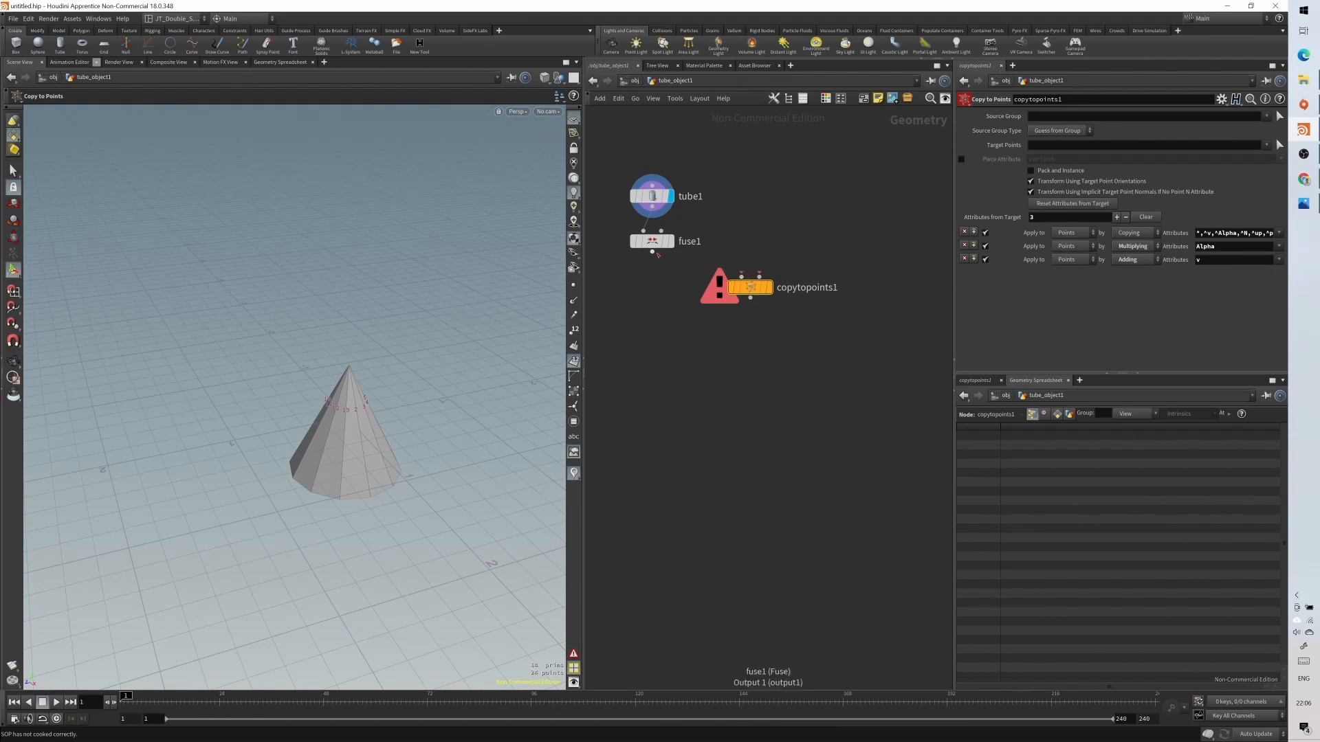
drag(652, 251, 752, 300)
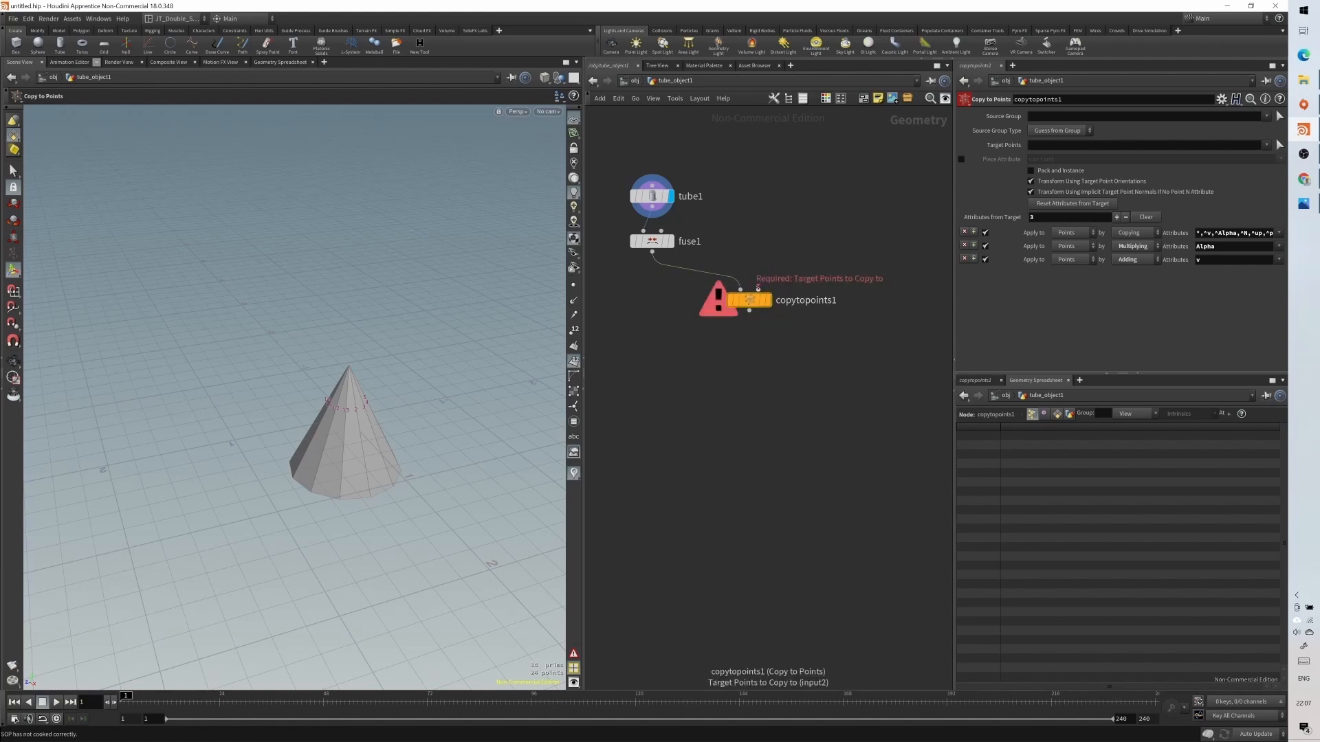
- Look at the TurboSquid pine tree reference in Chrome once more and switch back to Houdini
alt+drag(440, 385, 419, 333)
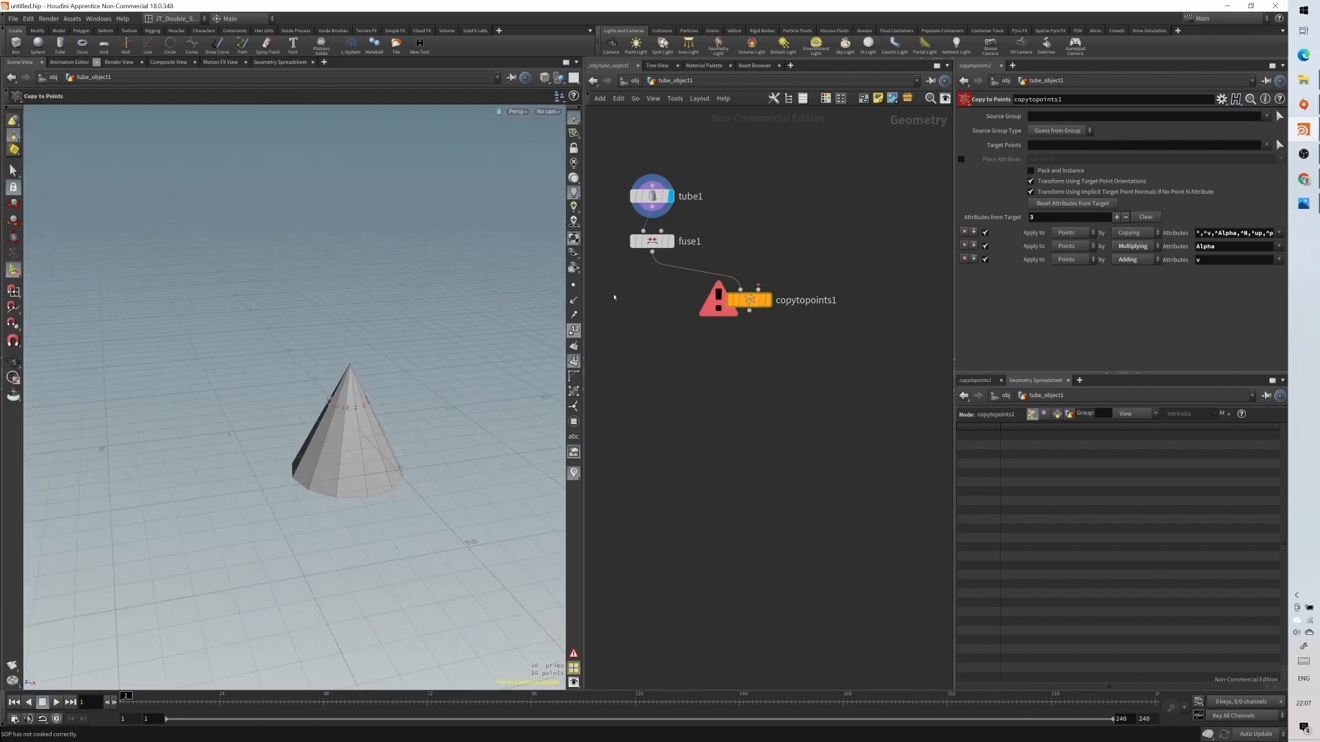
key(alt+Tab)
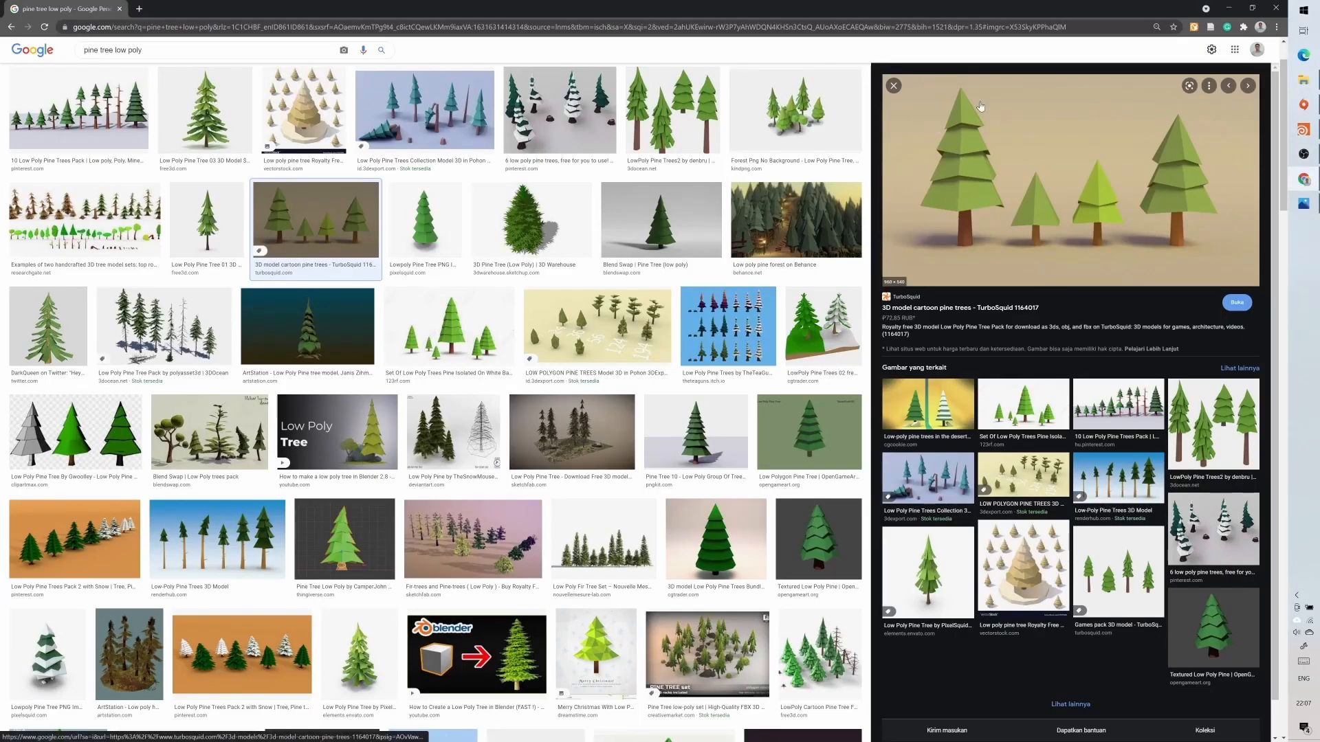
key(alt+Tab)
key(Tab)
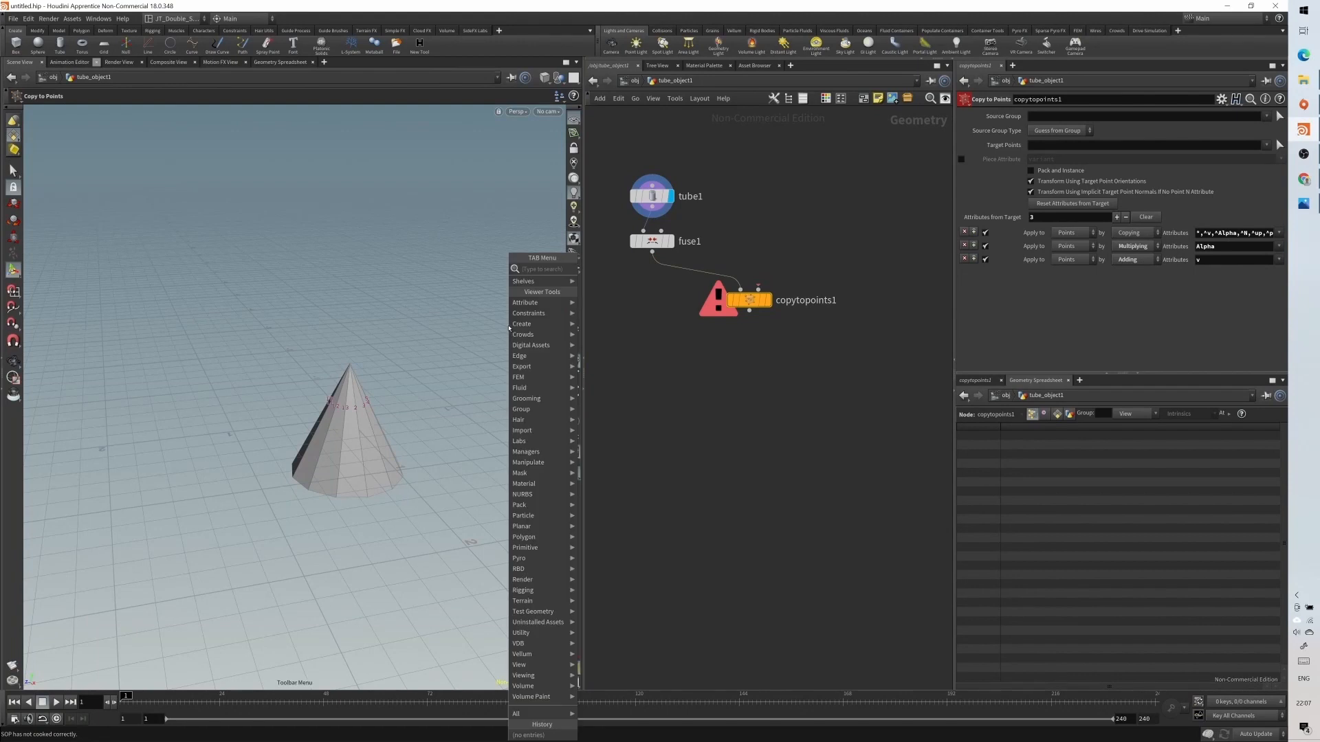
text(line)
key(Return)
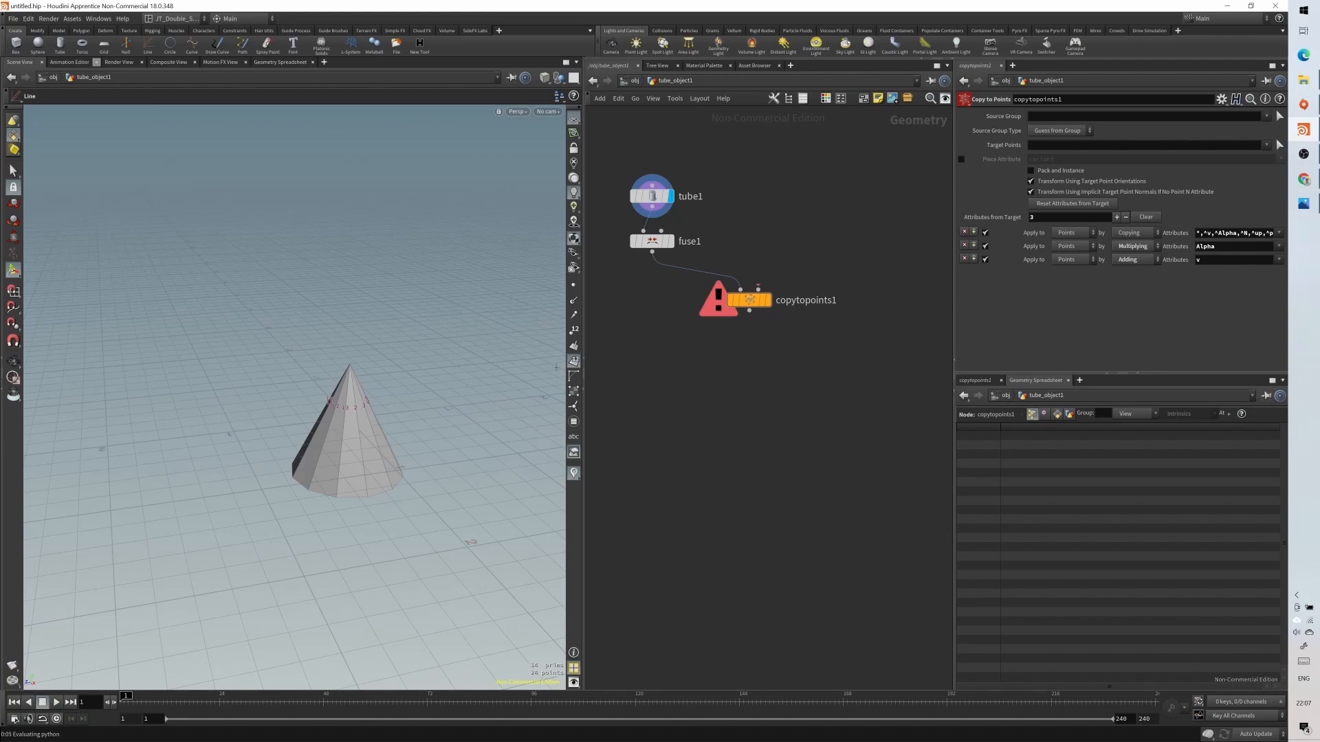
click(451, 380)
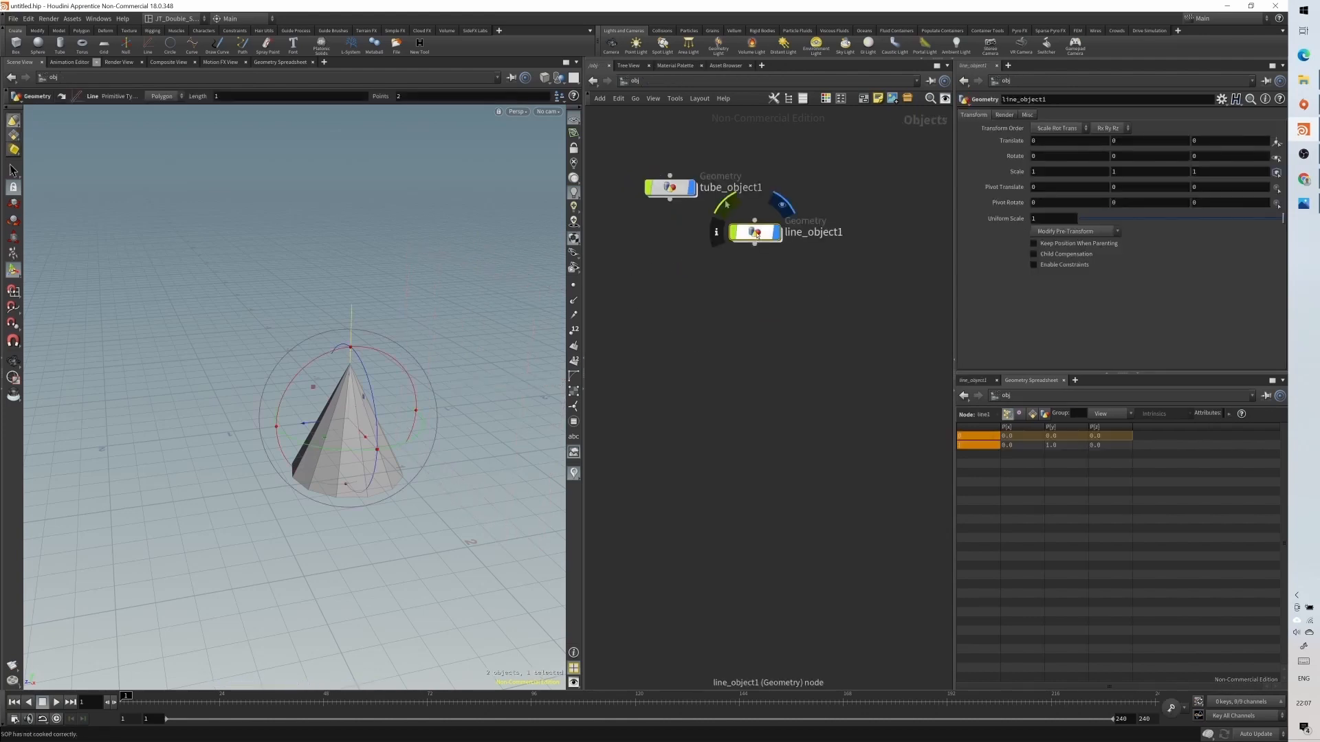
key(Delete)
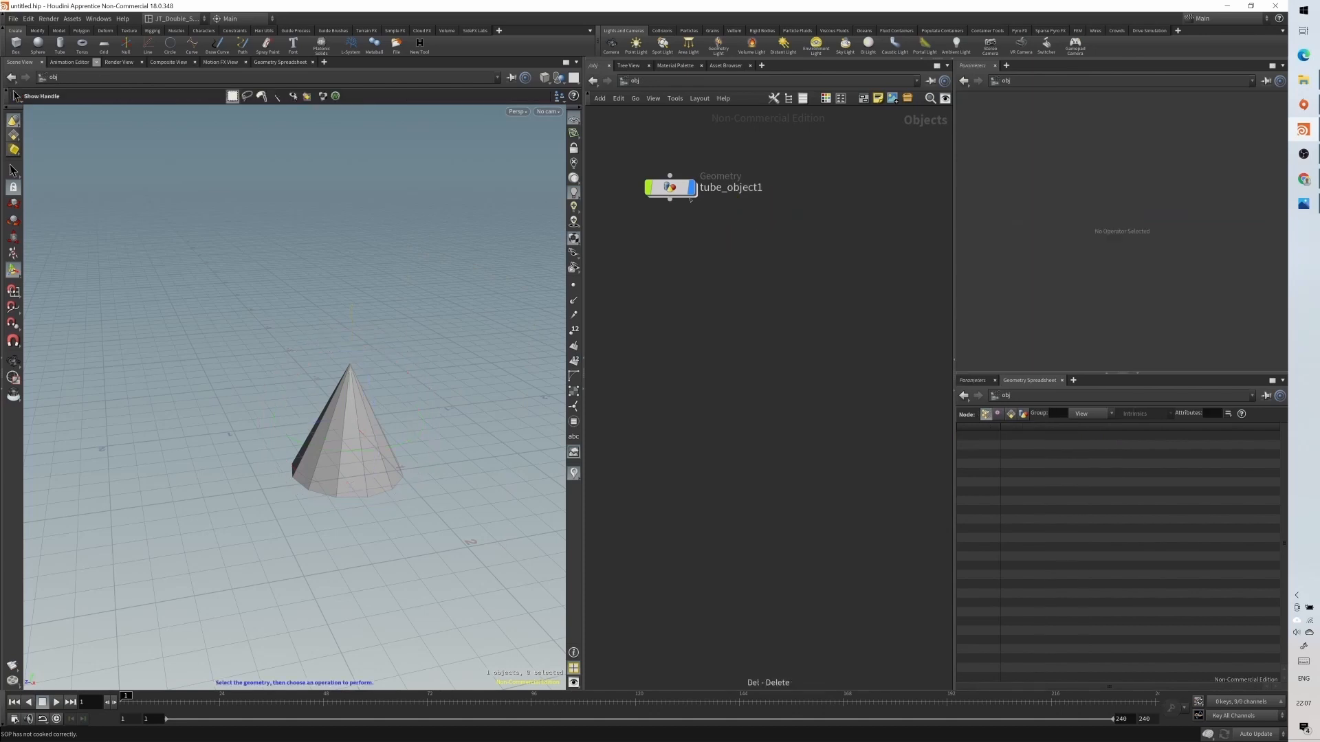
double_click(689, 195)
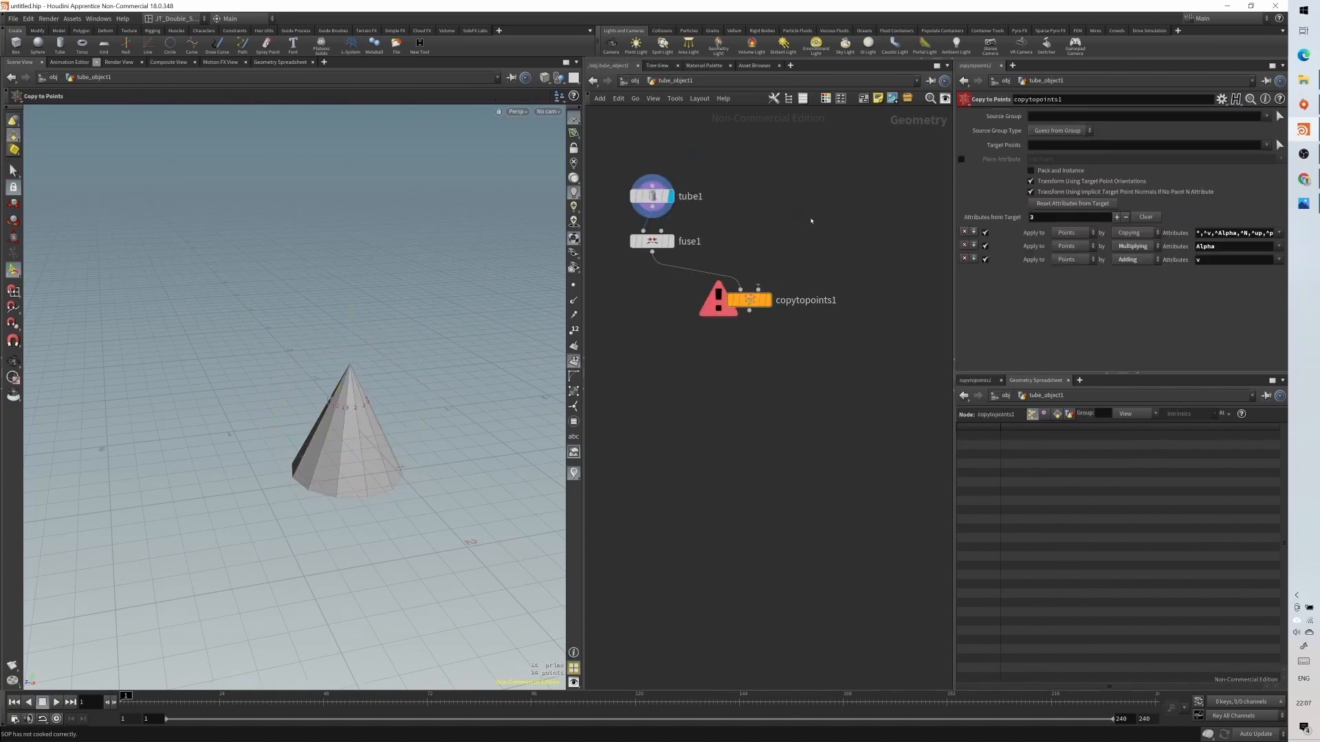
- Add a Line node to the right of tube1 inside the tube object's network and display it in the viewport
key(Tab)
text(line)
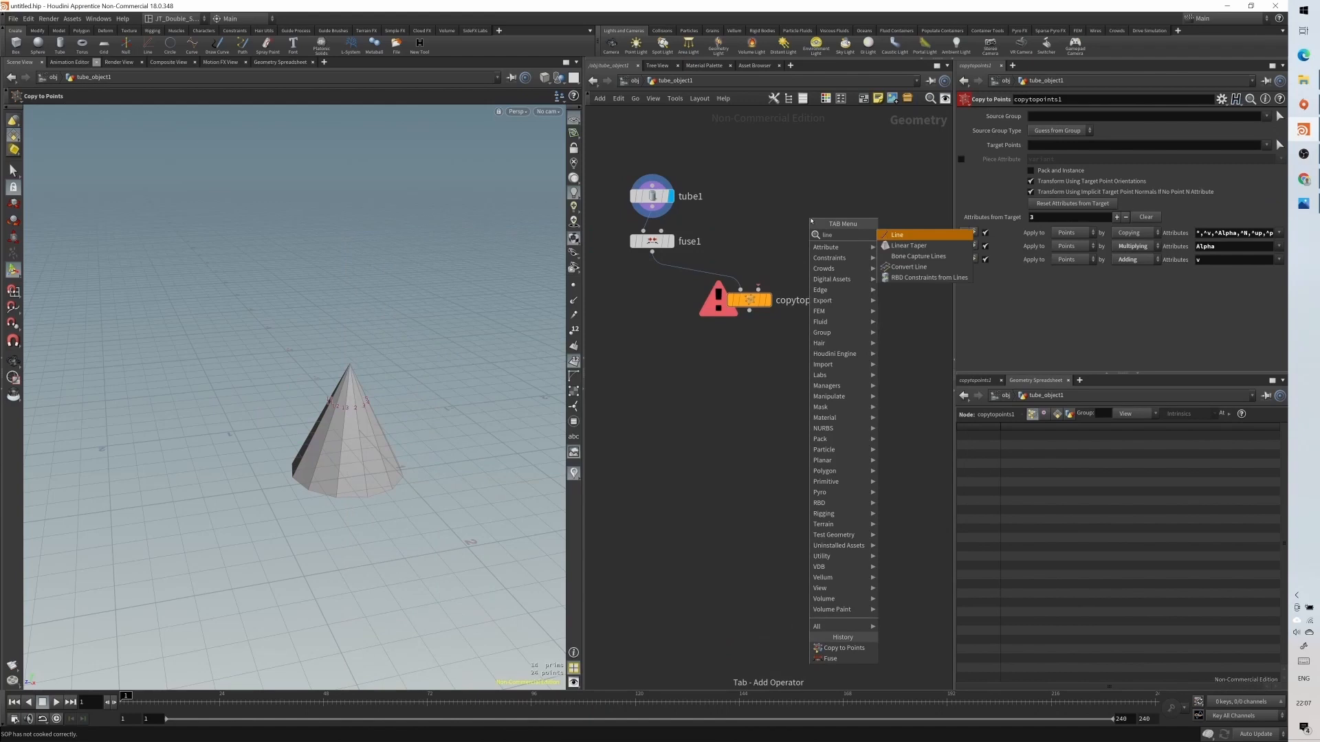
key(Return)
click(797, 200)
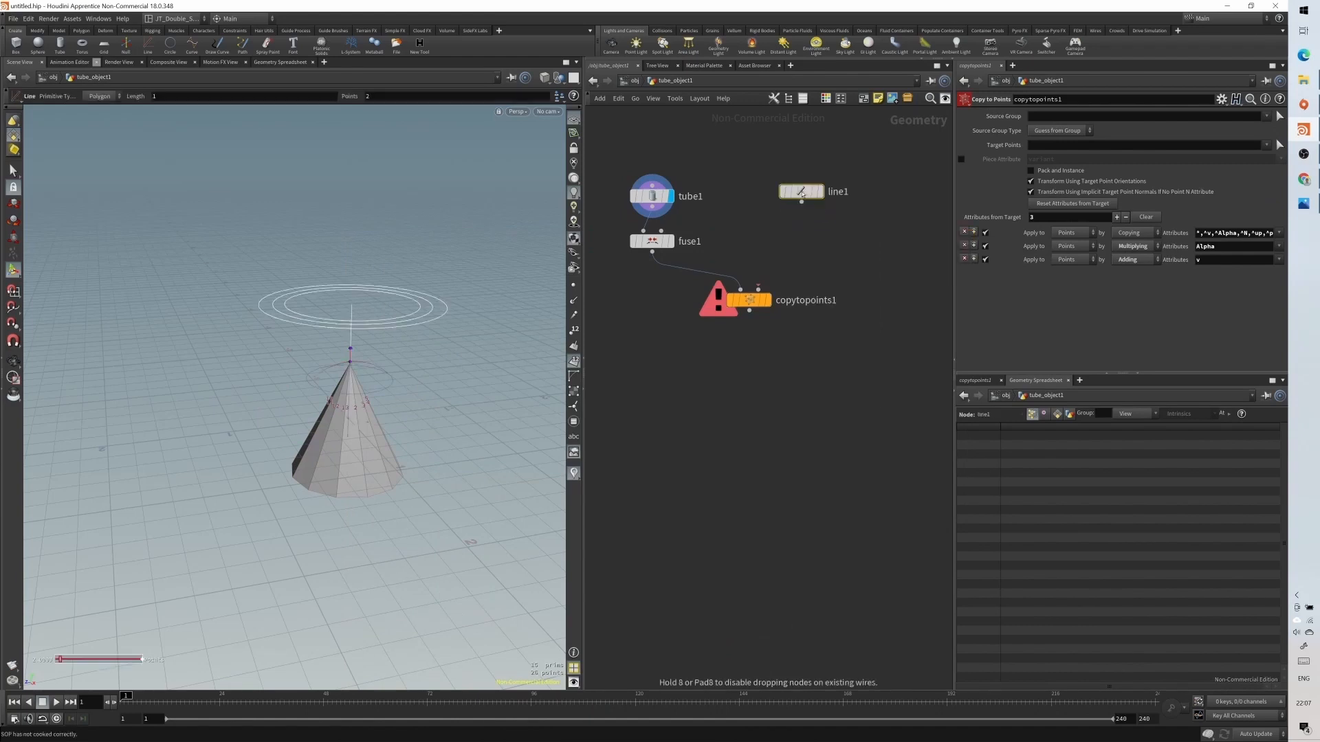
alt+drag(371, 348, 361, 323)
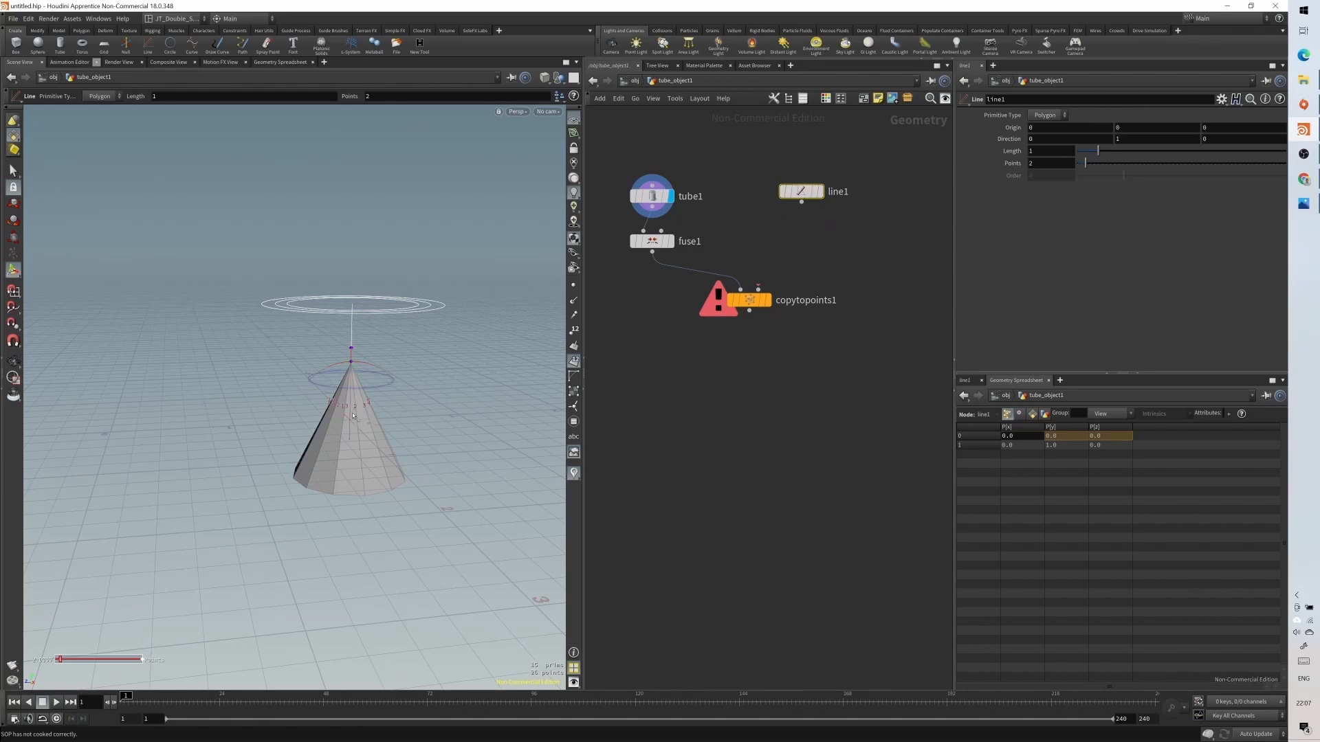
mouse_move(675, 202)
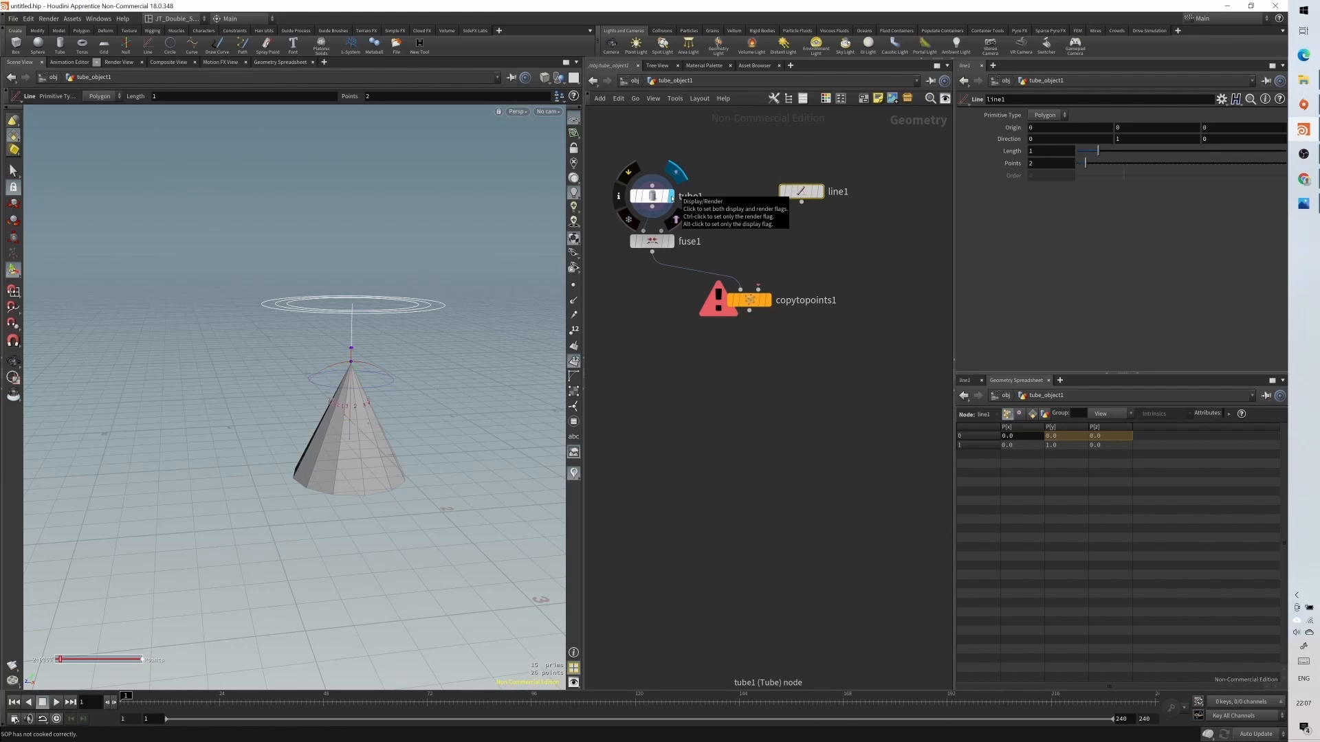
mouse_move(818, 194)
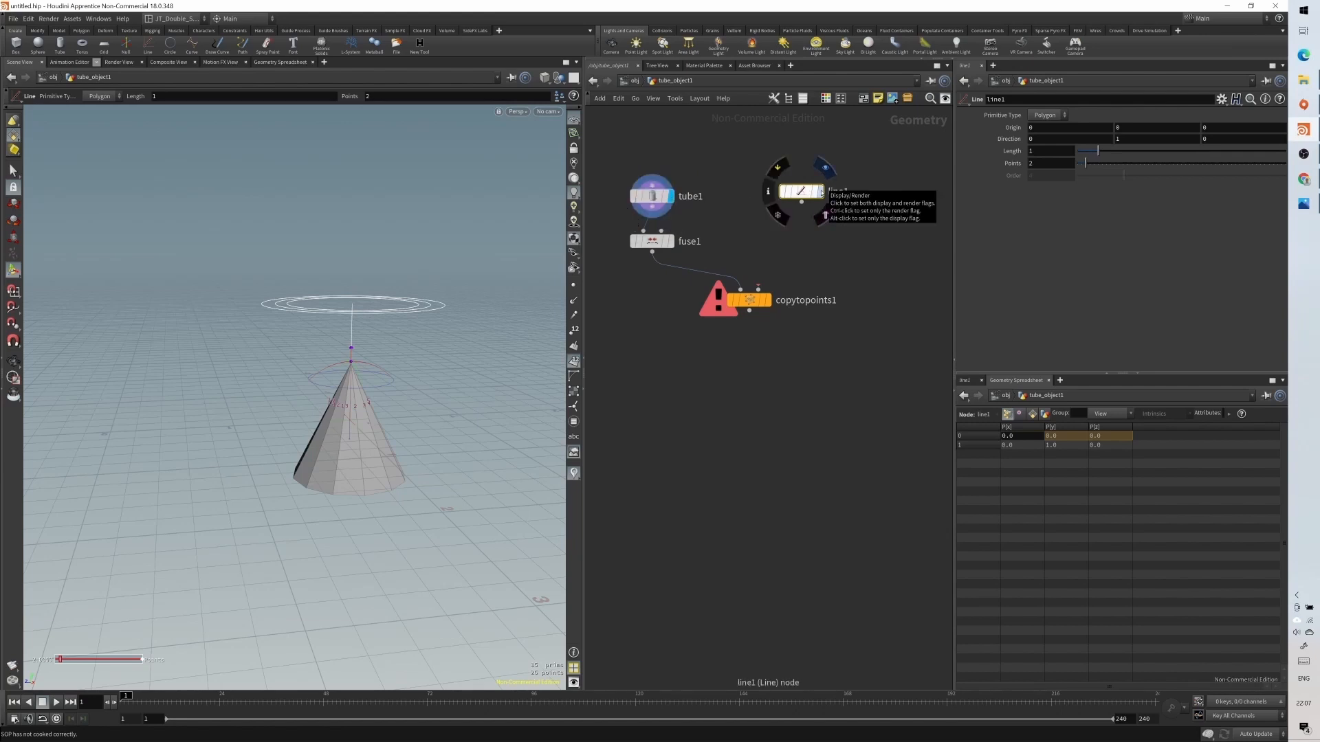
click(822, 193)
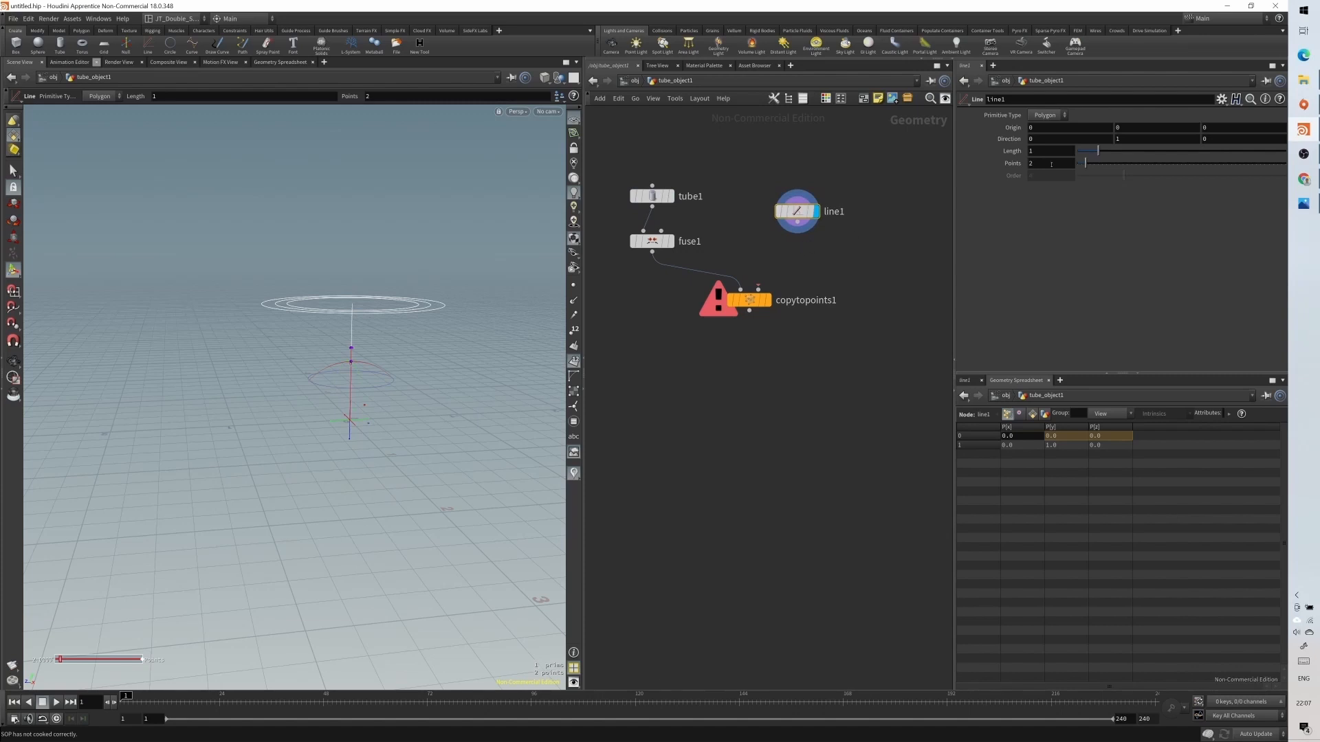
mouse_move(797, 213)
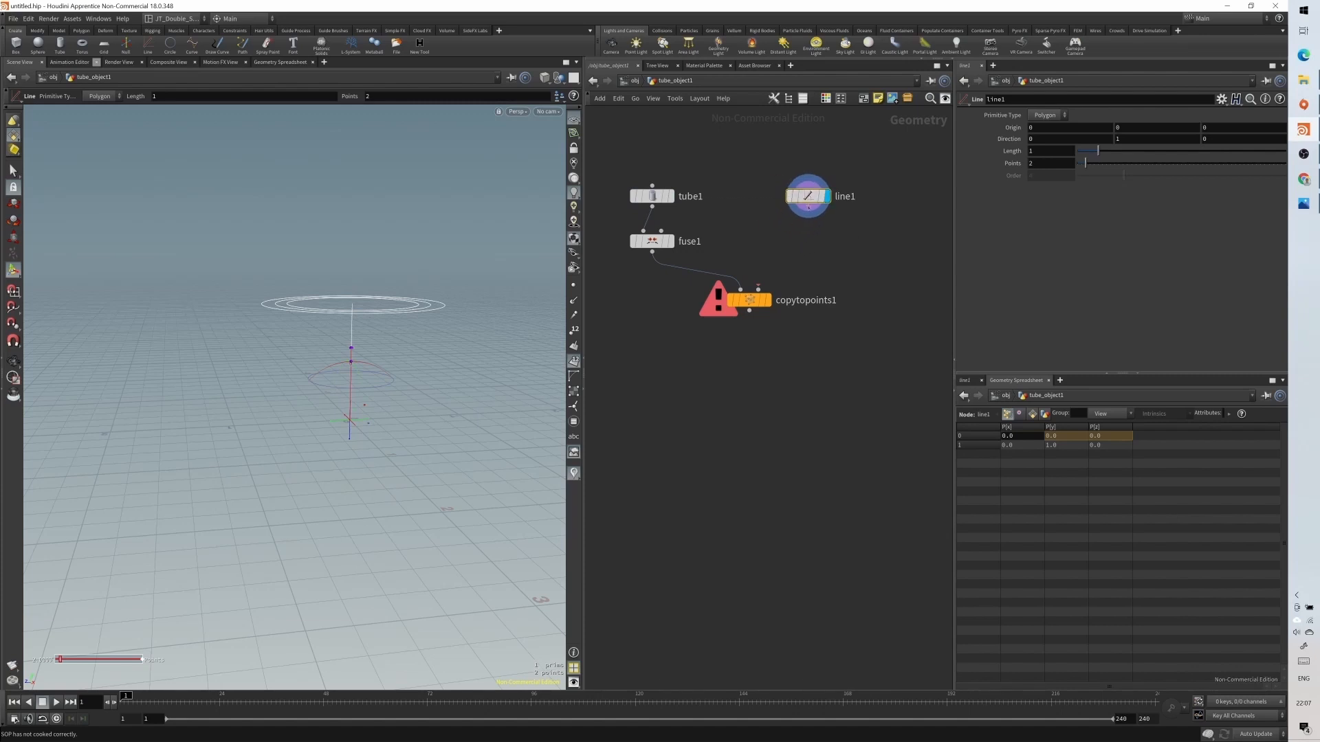
- Connect line1's output to the second input of copytopoints1 and display copytopoints1
drag(809, 205, 758, 290)
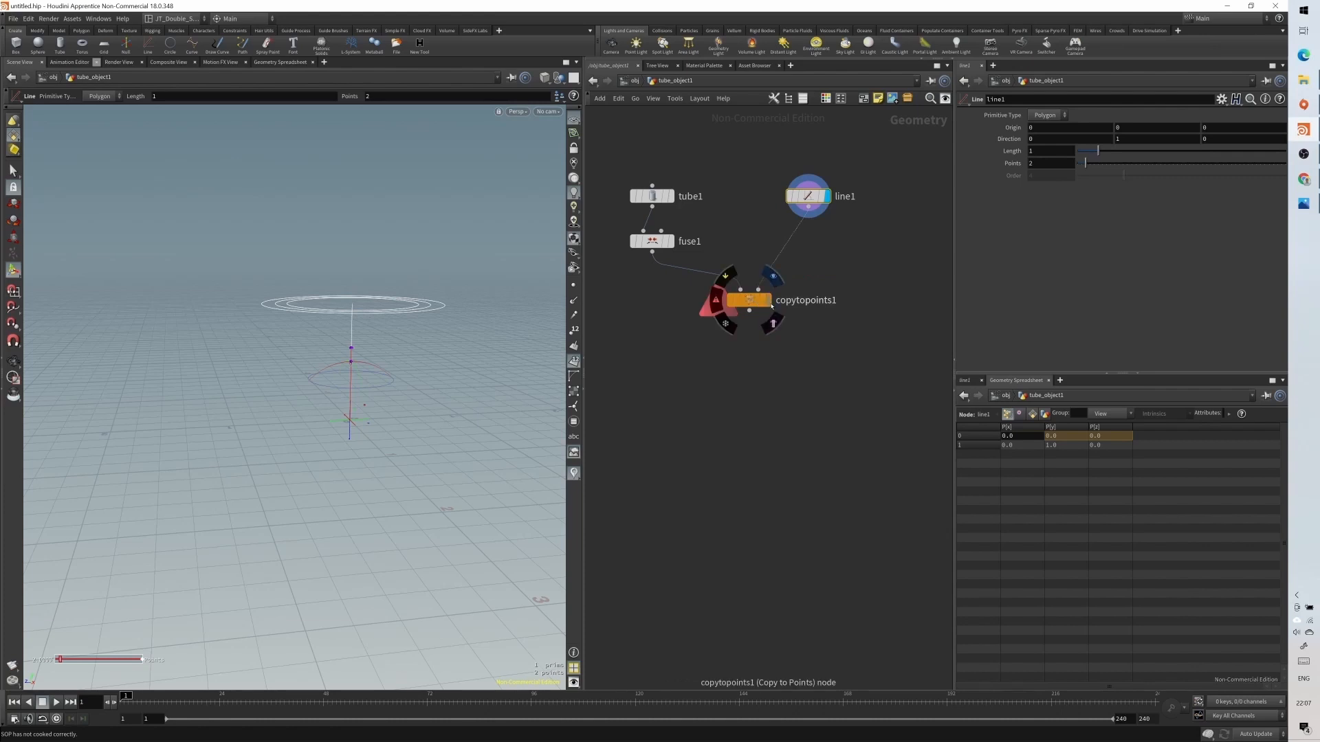
click(768, 303)
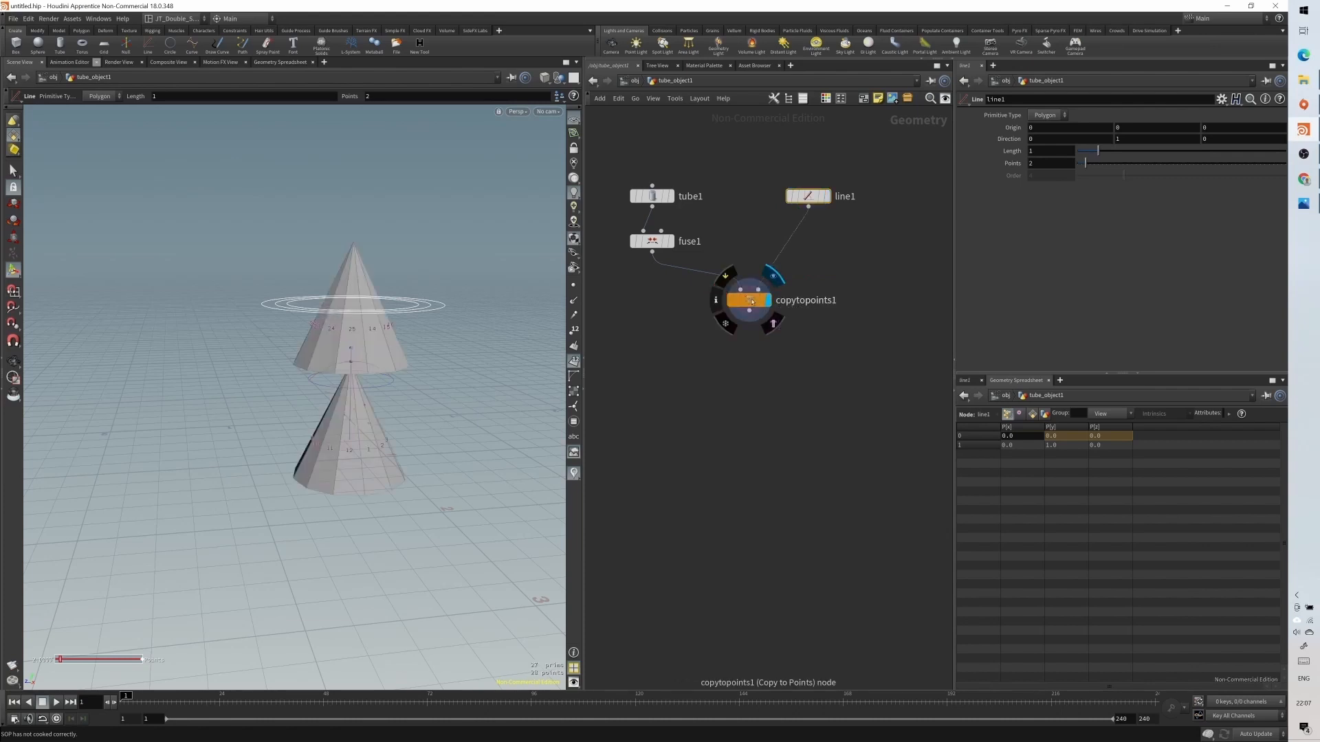
- Try out more cone tiers by setting line1's points to 7 and its length to 1.95
alt+drag(334, 437, 330, 405)
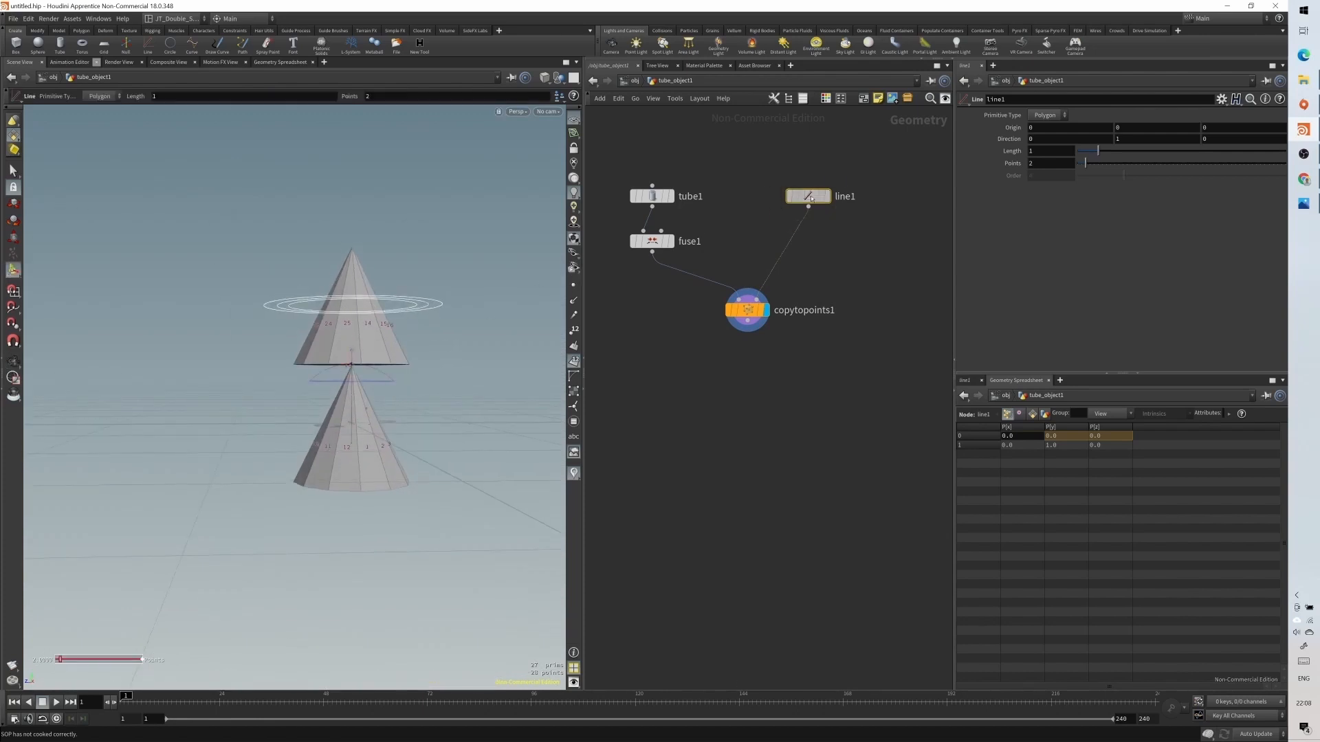
drag(1078, 165, 1106, 166)
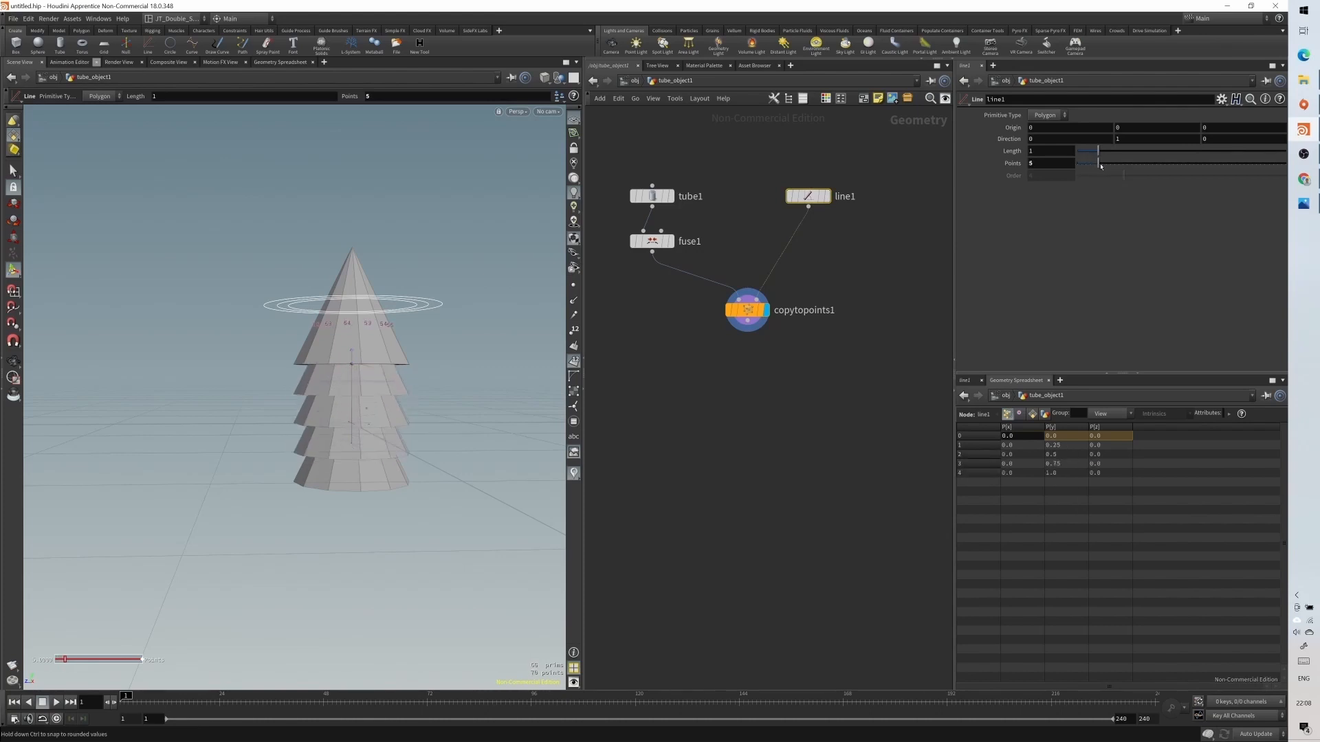
mouse_move(1098, 151)
mouse_down()
mouse_move(1131, 153)
mouse_move(1118, 151)
mouse_up()
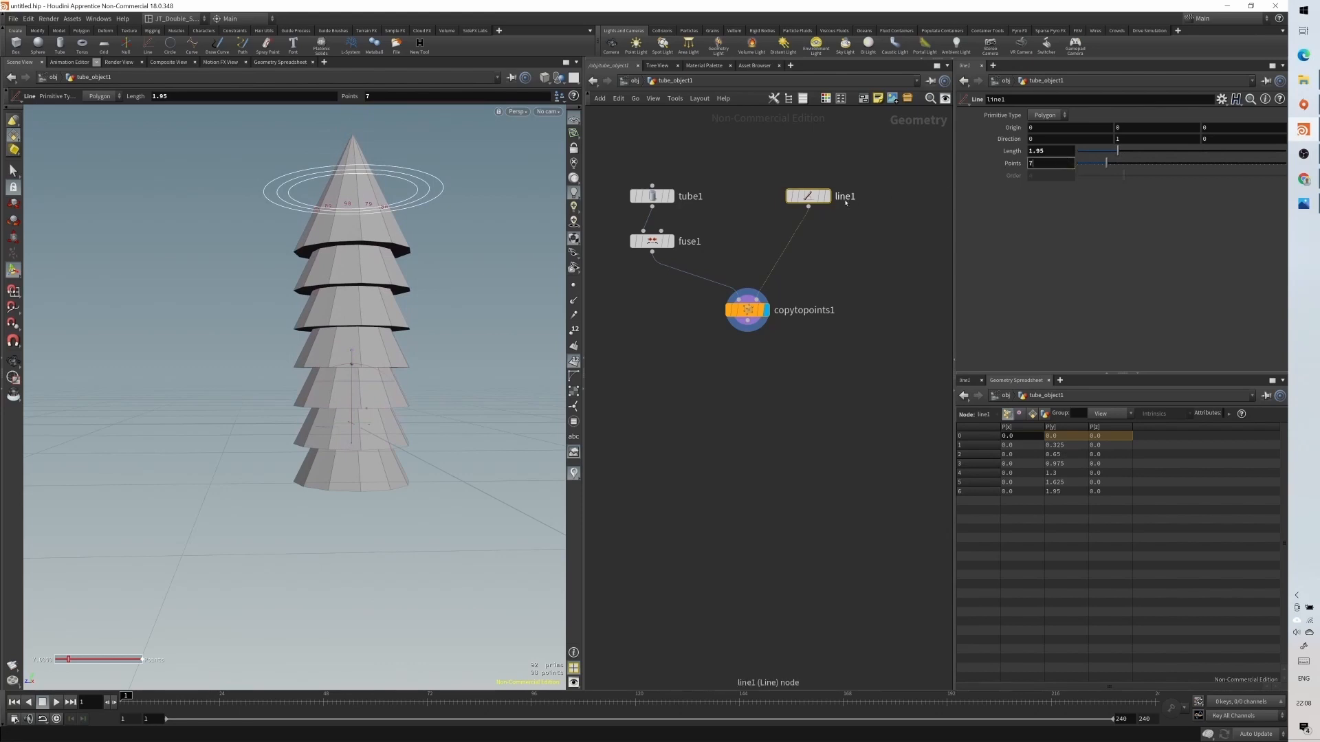
- Move line1 slightly up and insert a Resample node on the wire between line1 and copytopoints1
drag(807, 196, 806, 171)
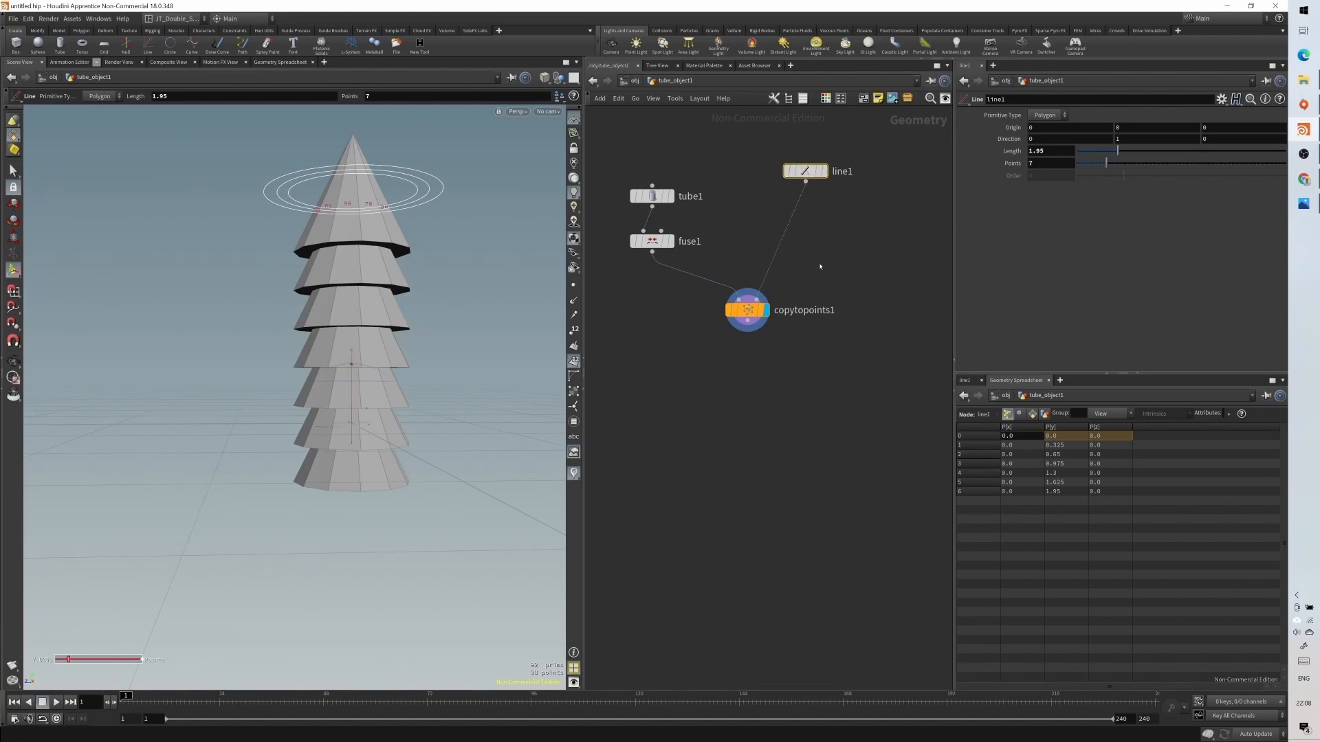
key(Tab)
text(resamp)
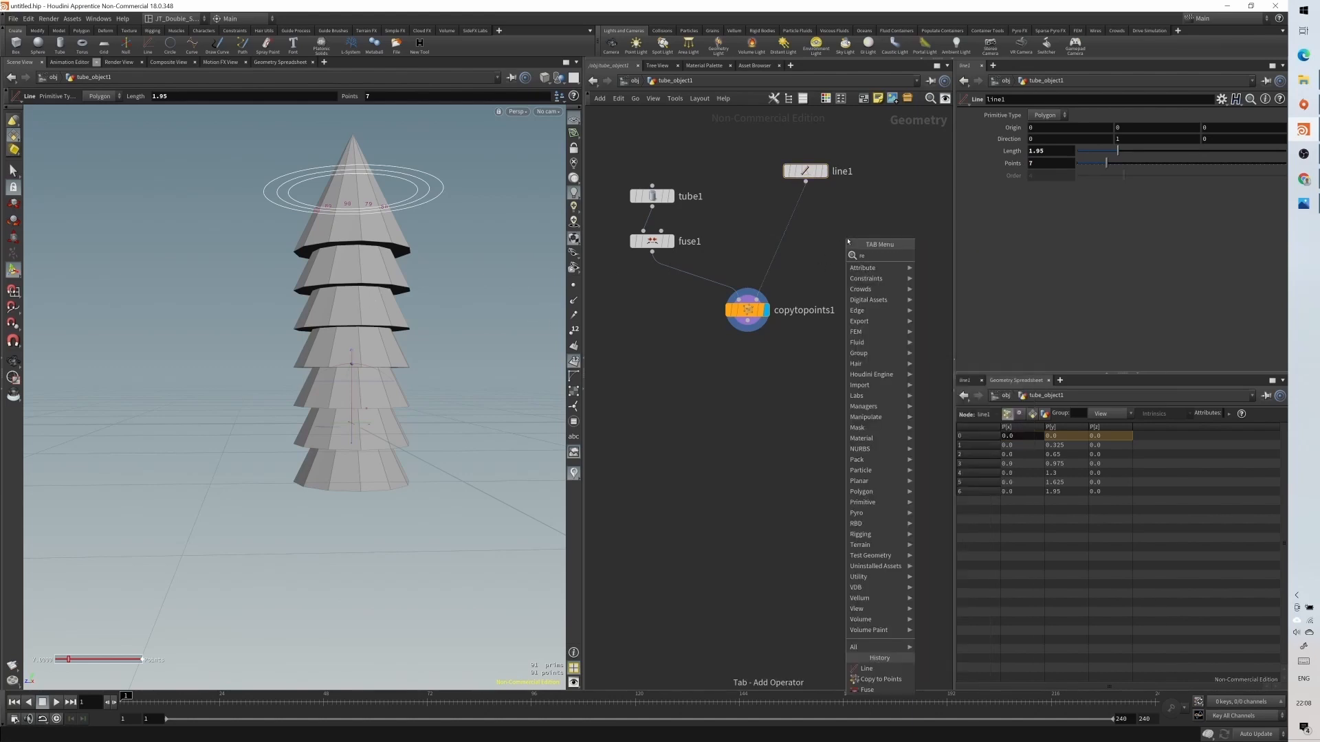
key(Return)
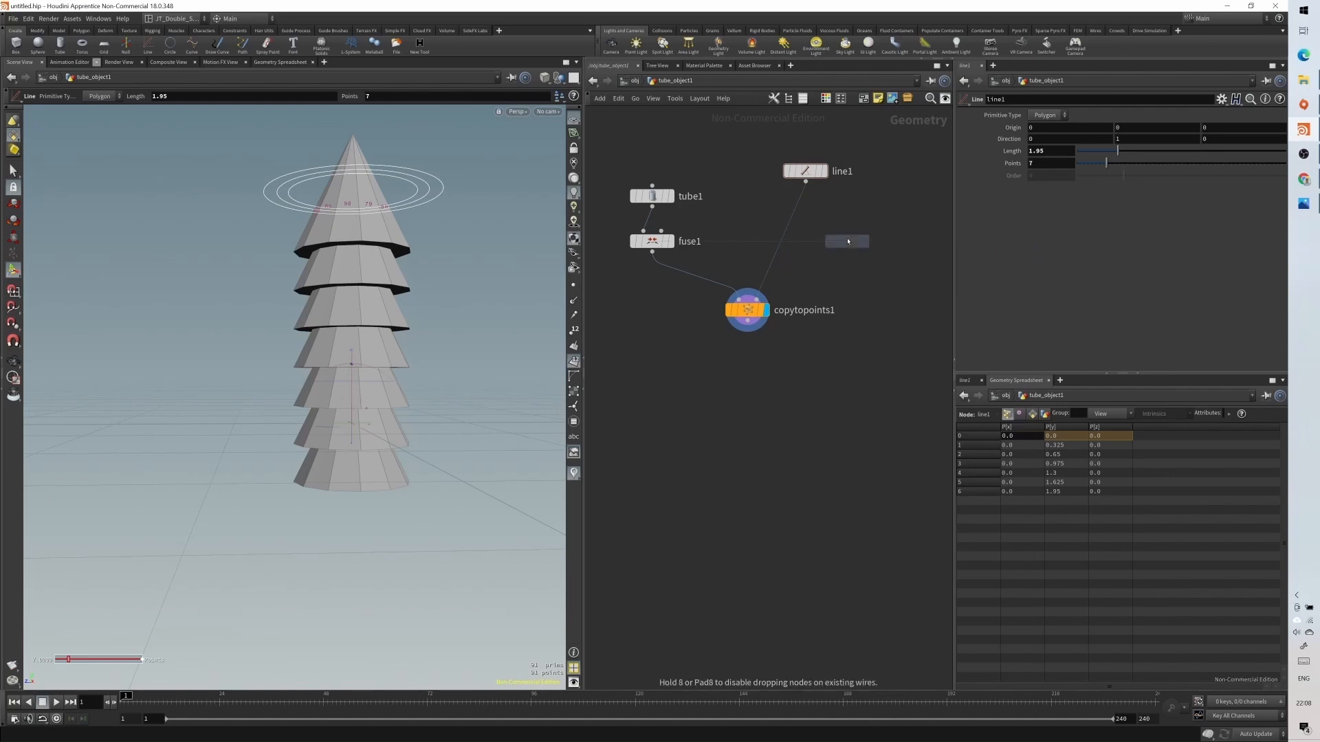
click(796, 215)
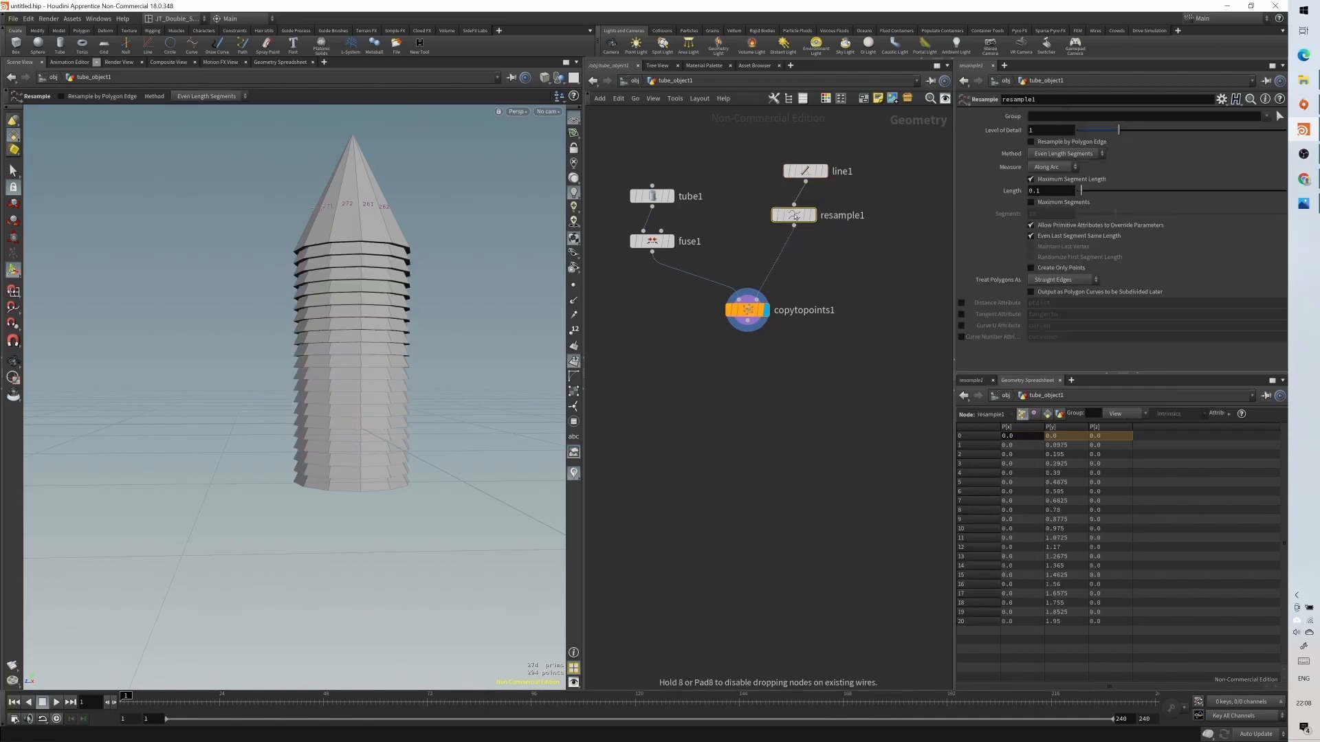
- Align resample1 directly below line1 and set line1's number of points to 2
click(805, 171)
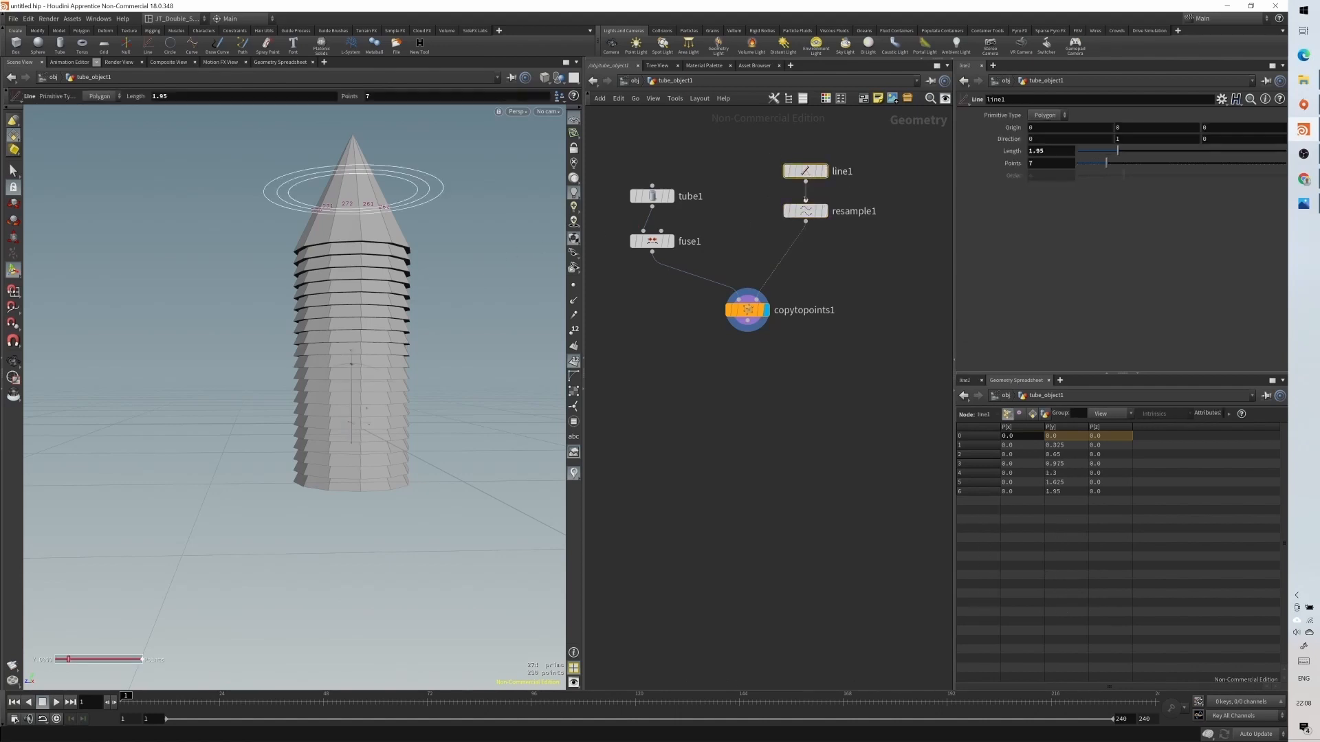
click(806, 212)
click(805, 170)
click(1046, 163)
key(Return)
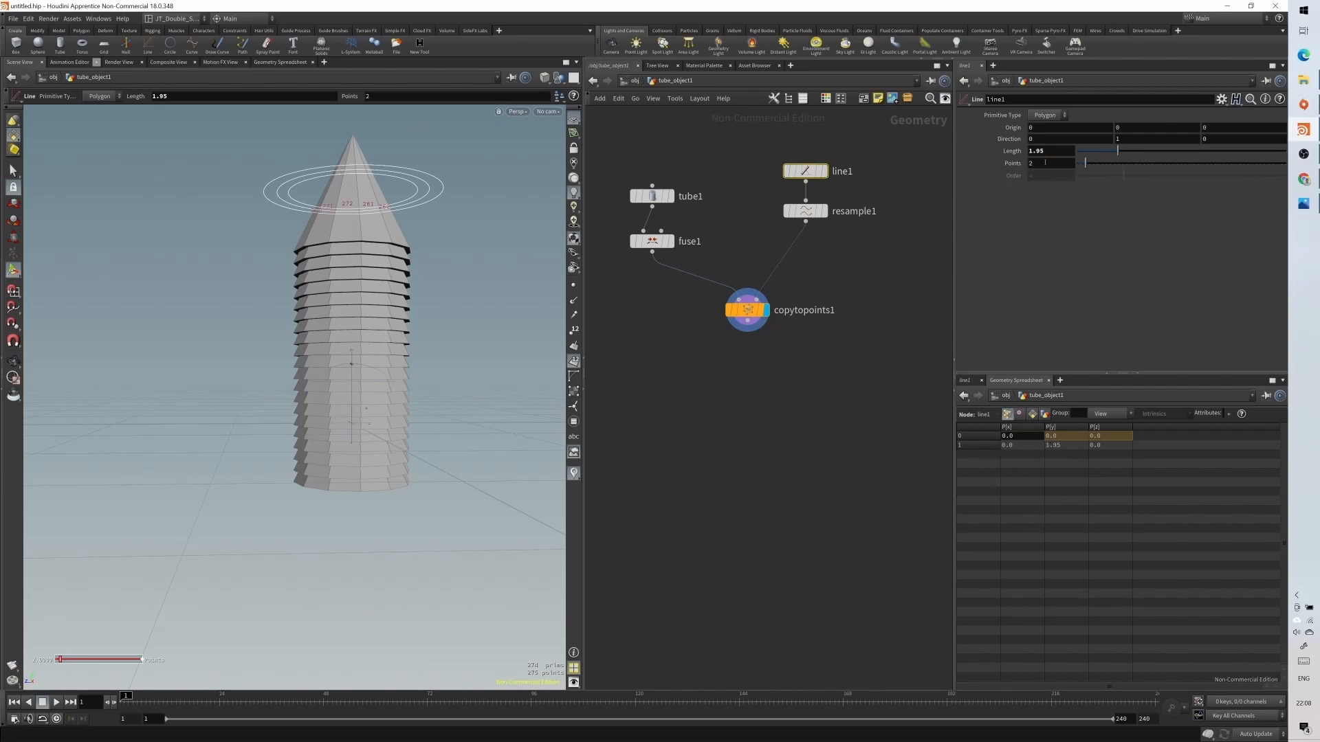
- Select resample1 and display its resampled line in the viewport instead of the copied cones
click(806, 211)
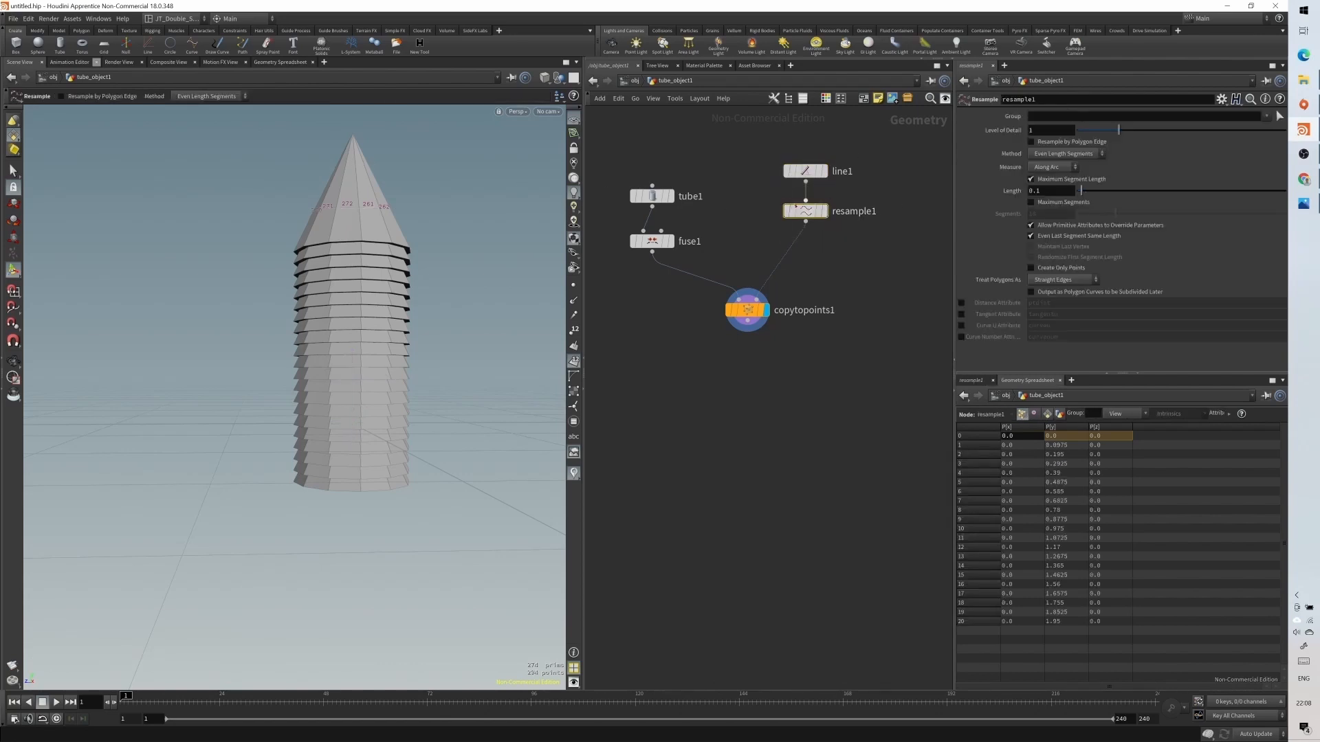
mouse_move(827, 214)
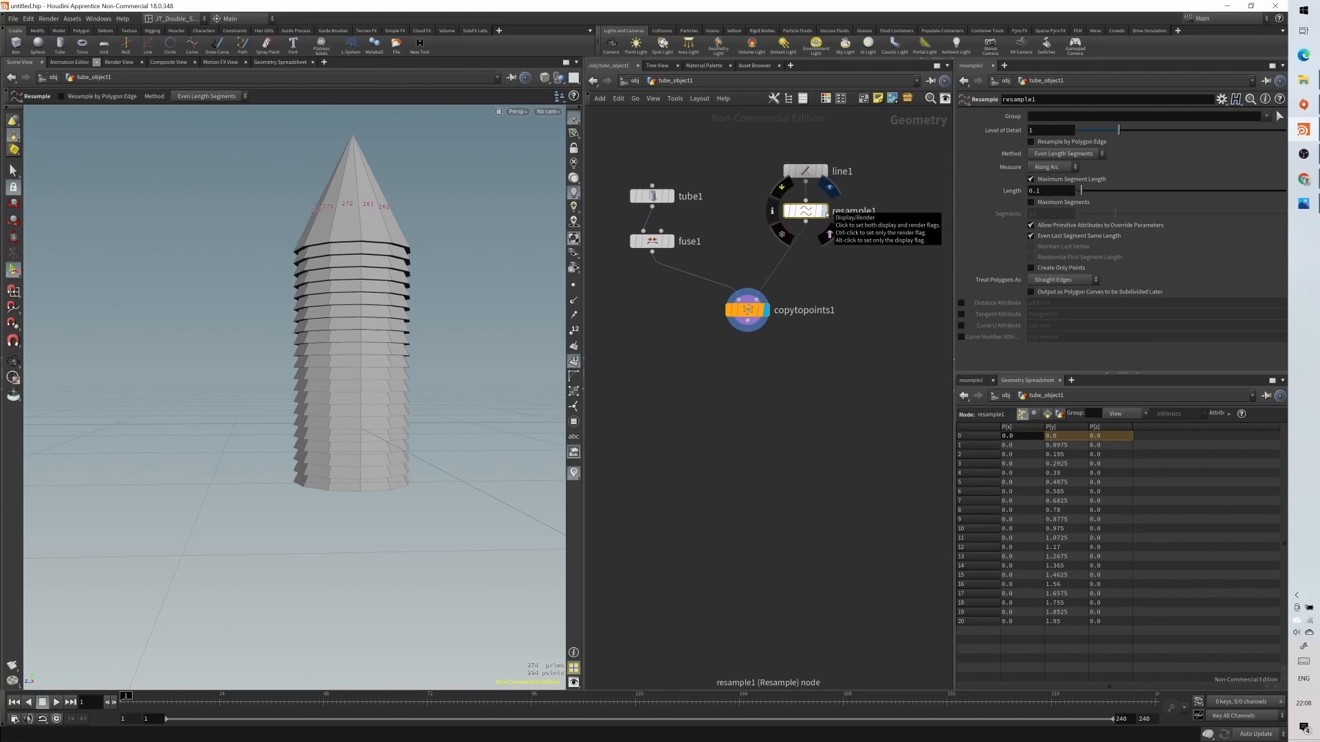
click(827, 213)
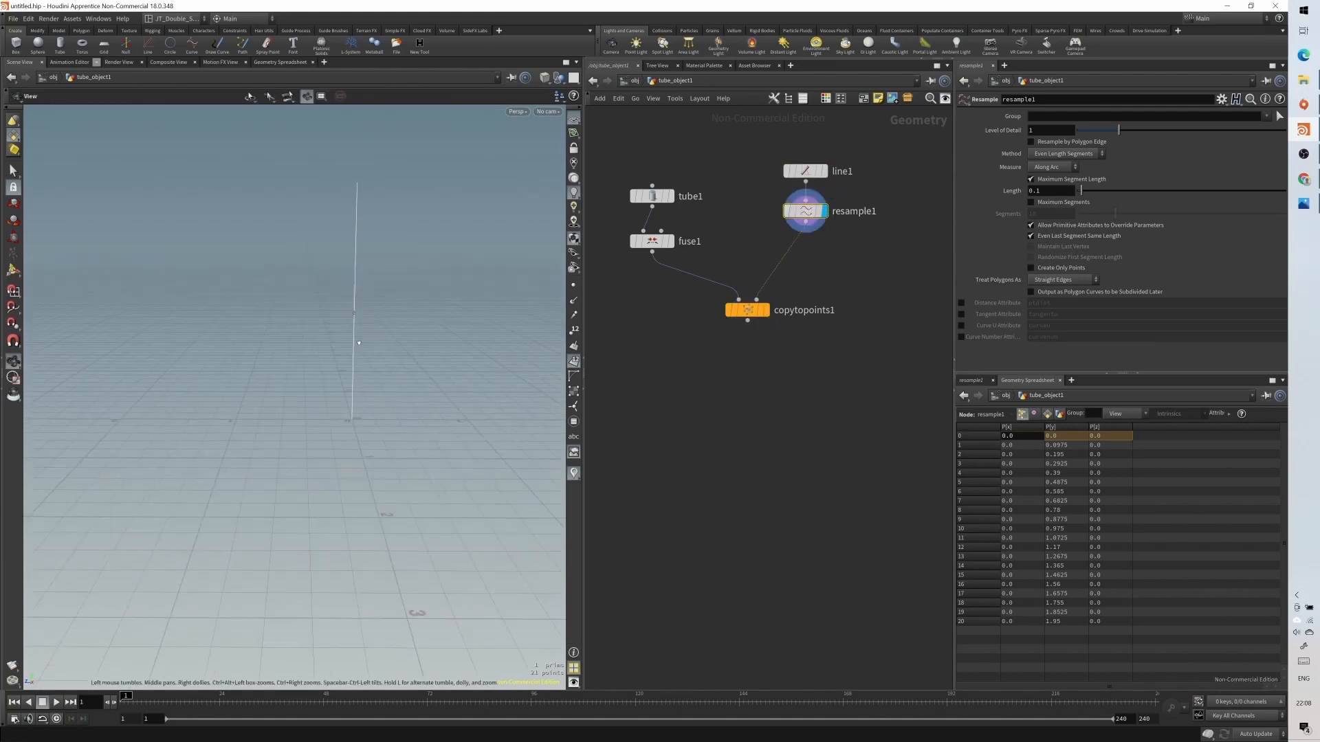
alt+drag(365, 348, 406, 348)
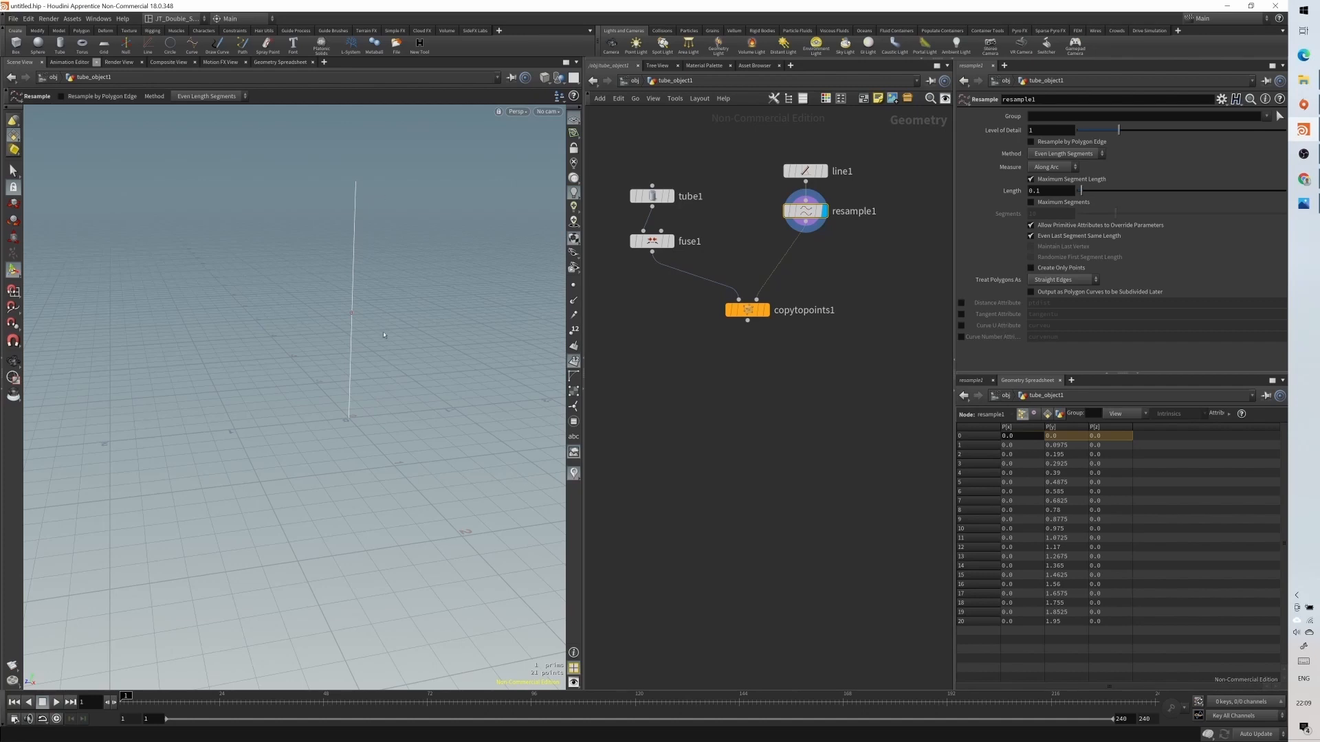
alt+drag(339, 327, 357, 229)
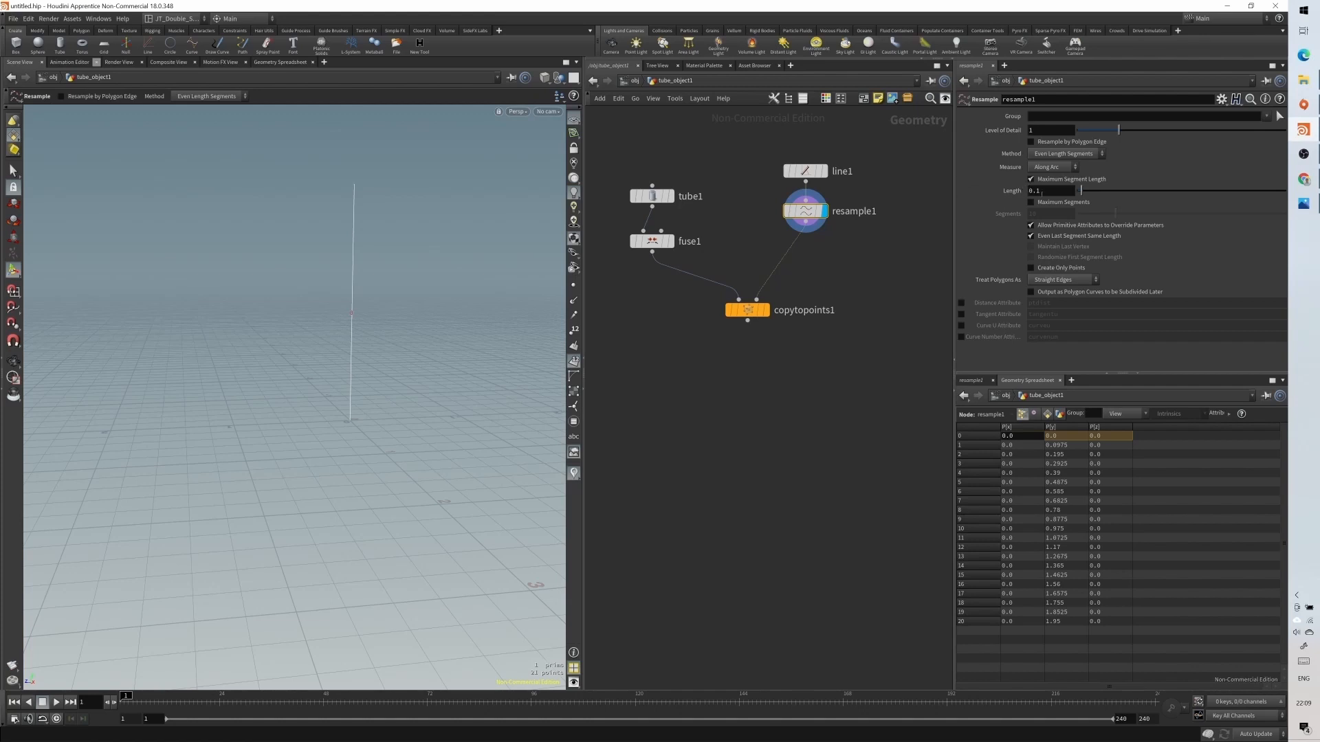
- Turn on point display in the viewport to show the points along the resampled line
click(1042, 191)
key(Return)
key(Escape)
drag(489, 296, 422, 448)
key(Return)
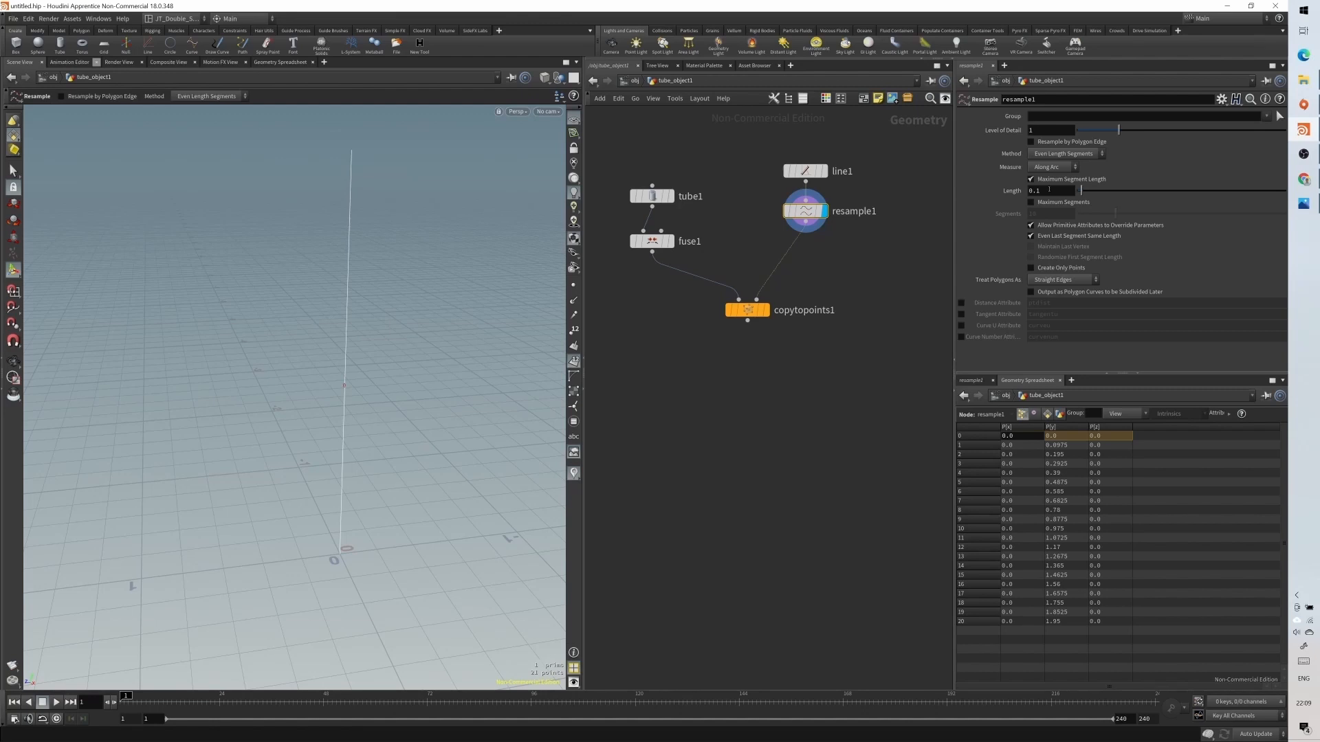
click(1049, 189)
click(575, 288)
alt+drag(348, 543, 343, 545)
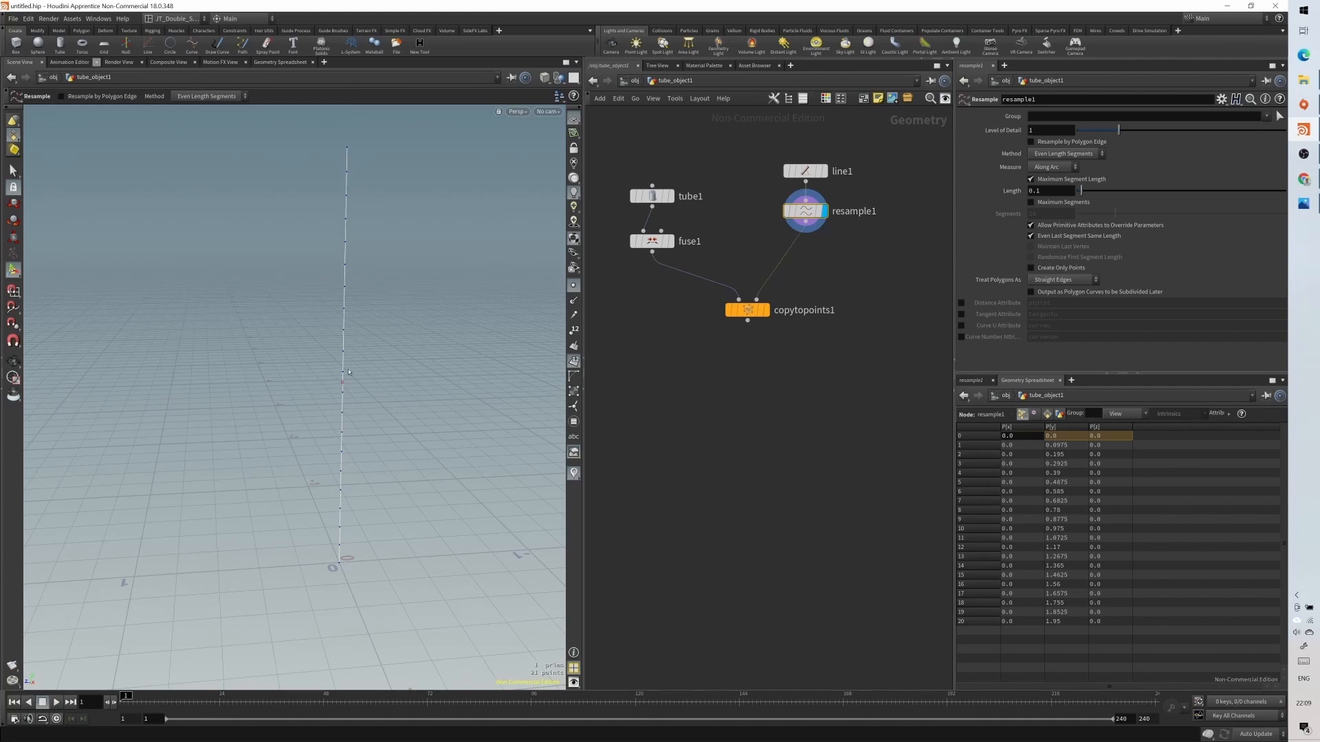
- Set the maximum segment length of resample1 to 0.3
drag(1081, 191, 1090, 195)
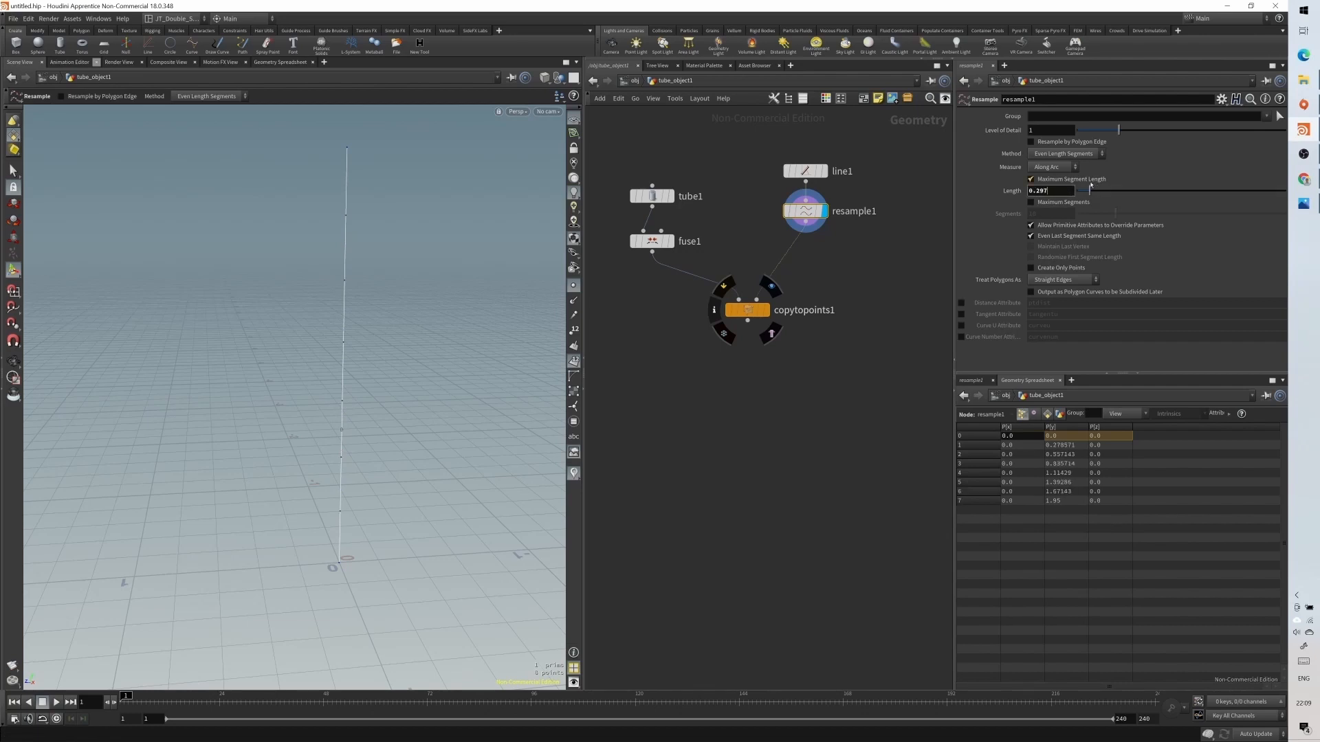
double_click(1056, 190)
text(0.3)
key(Return)
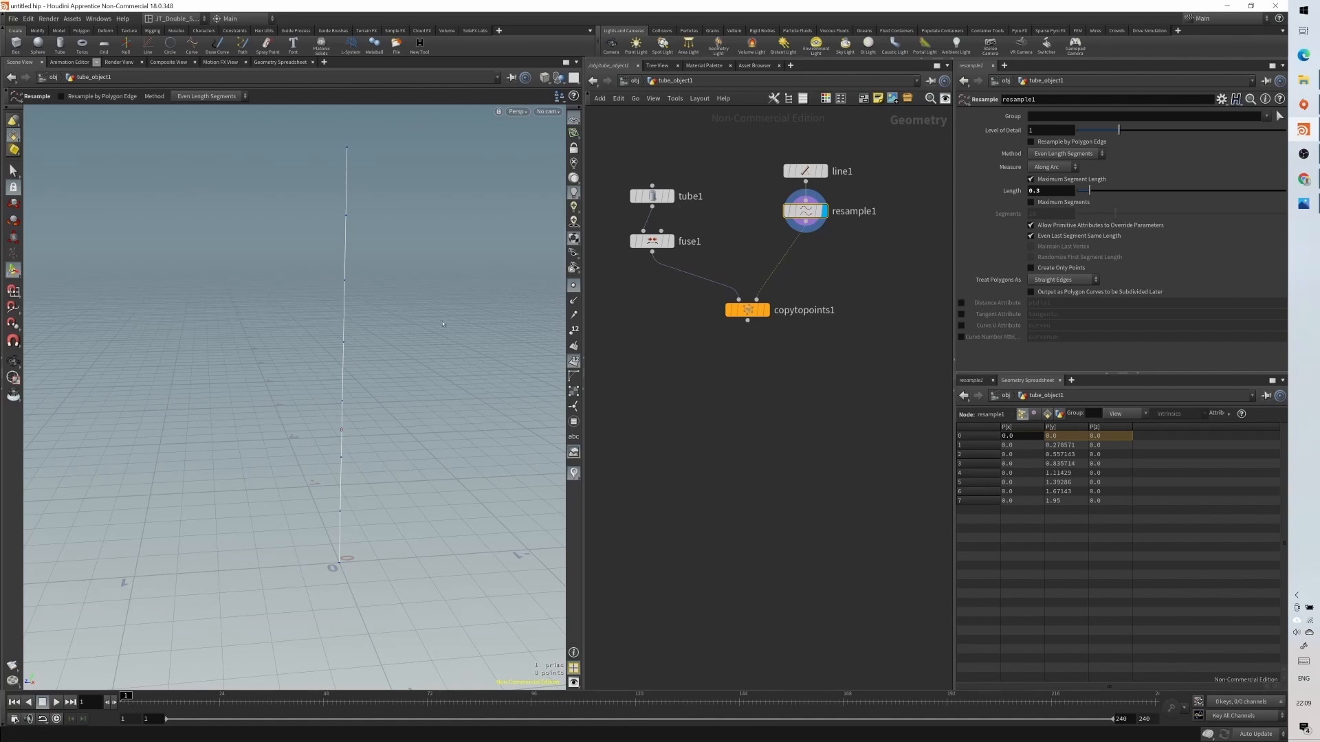
- Select line1 and set its length to 1
click(805, 171)
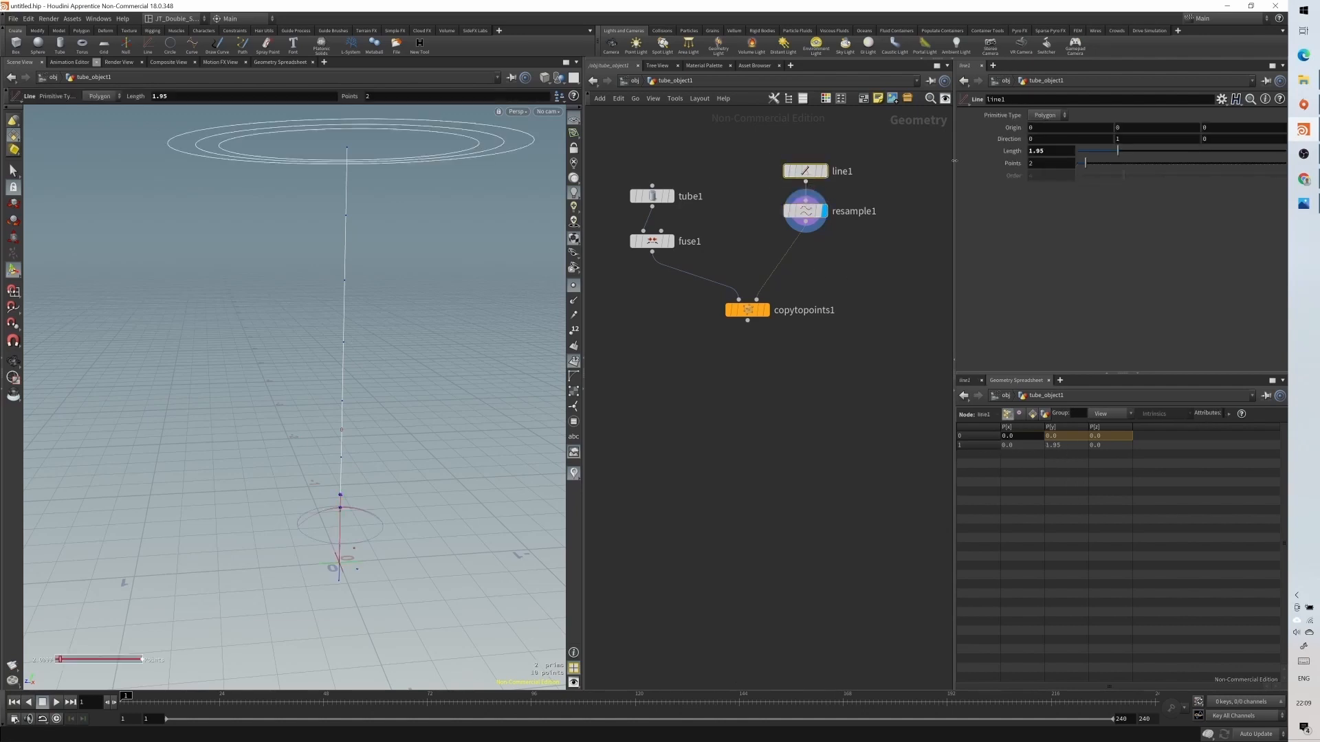
click(1051, 154)
text(1)
key(Return)
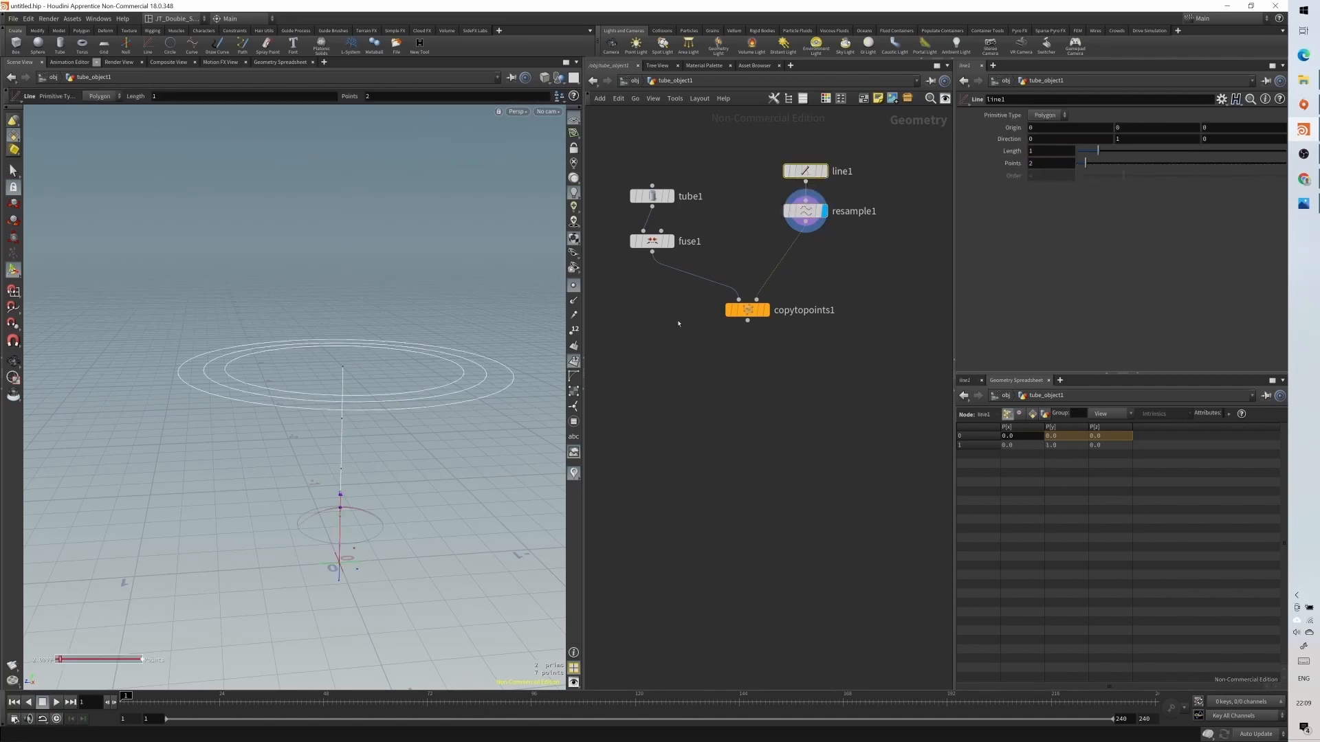
alt+drag(447, 509, 496, 512)
scroll(460, 446, up, 3)
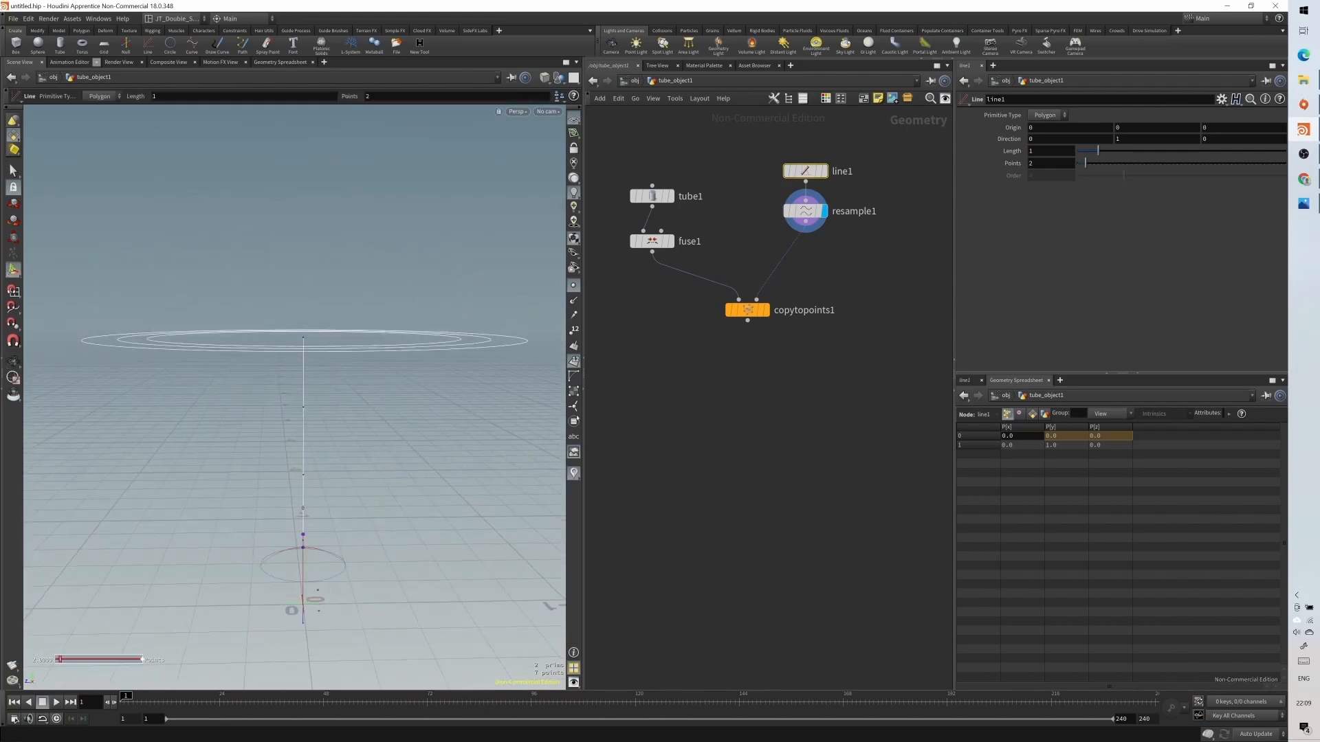
- Increase line1's length to 2.13 and select resample1 to inspect the points along the longer line
click(806, 211)
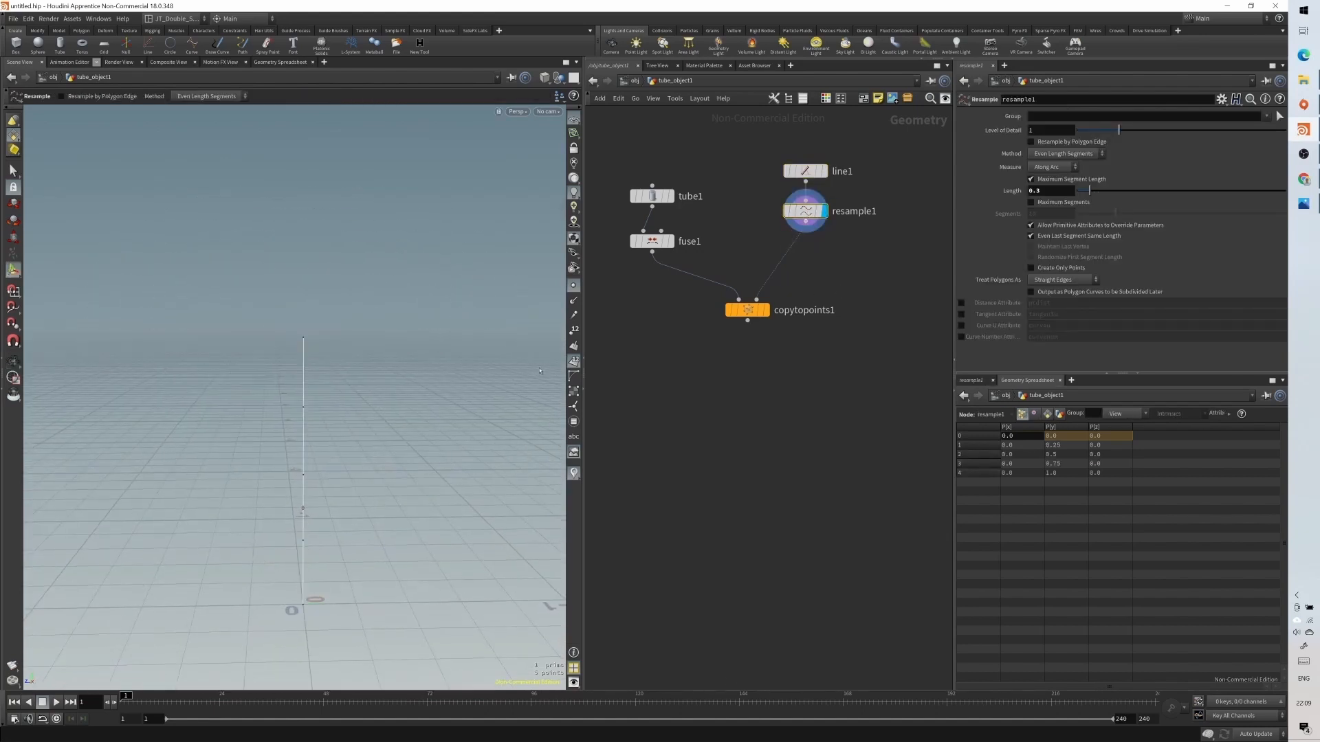
click(805, 171)
click(806, 211)
click(818, 171)
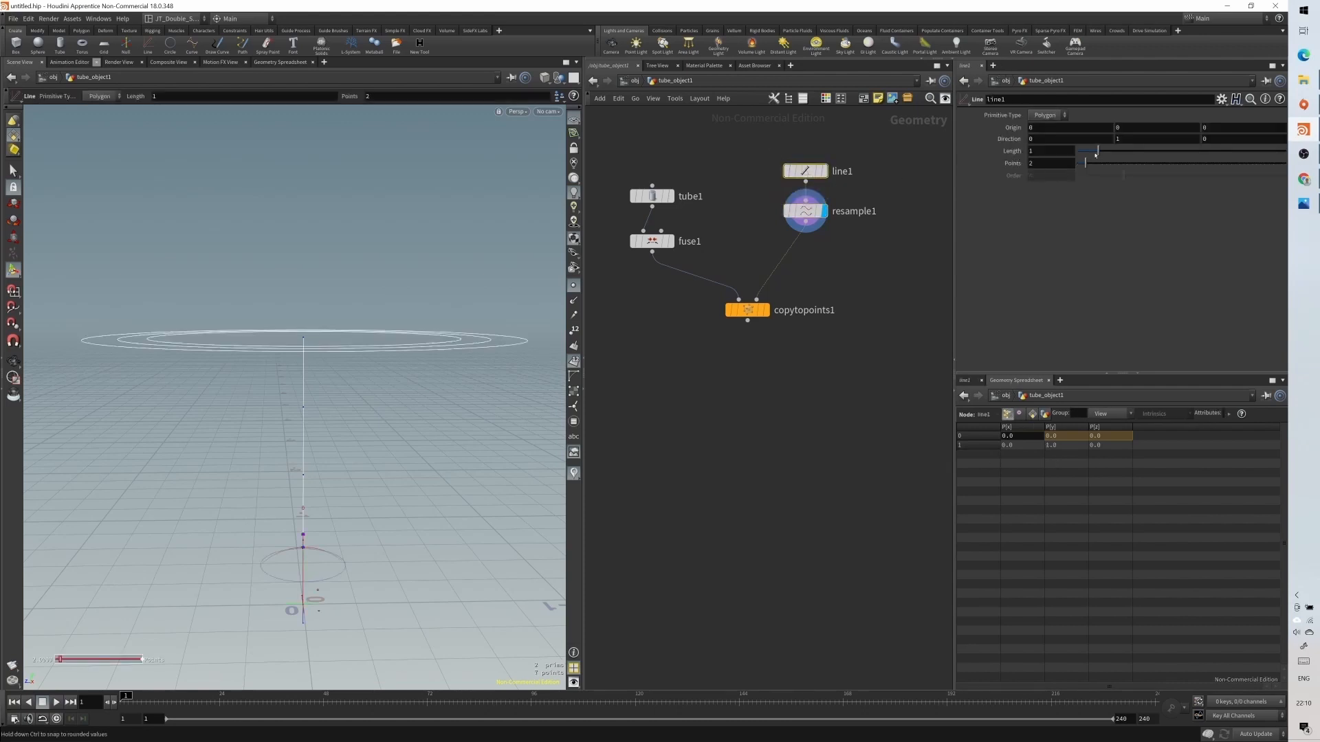
drag(1098, 151, 1122, 151)
click(806, 211)
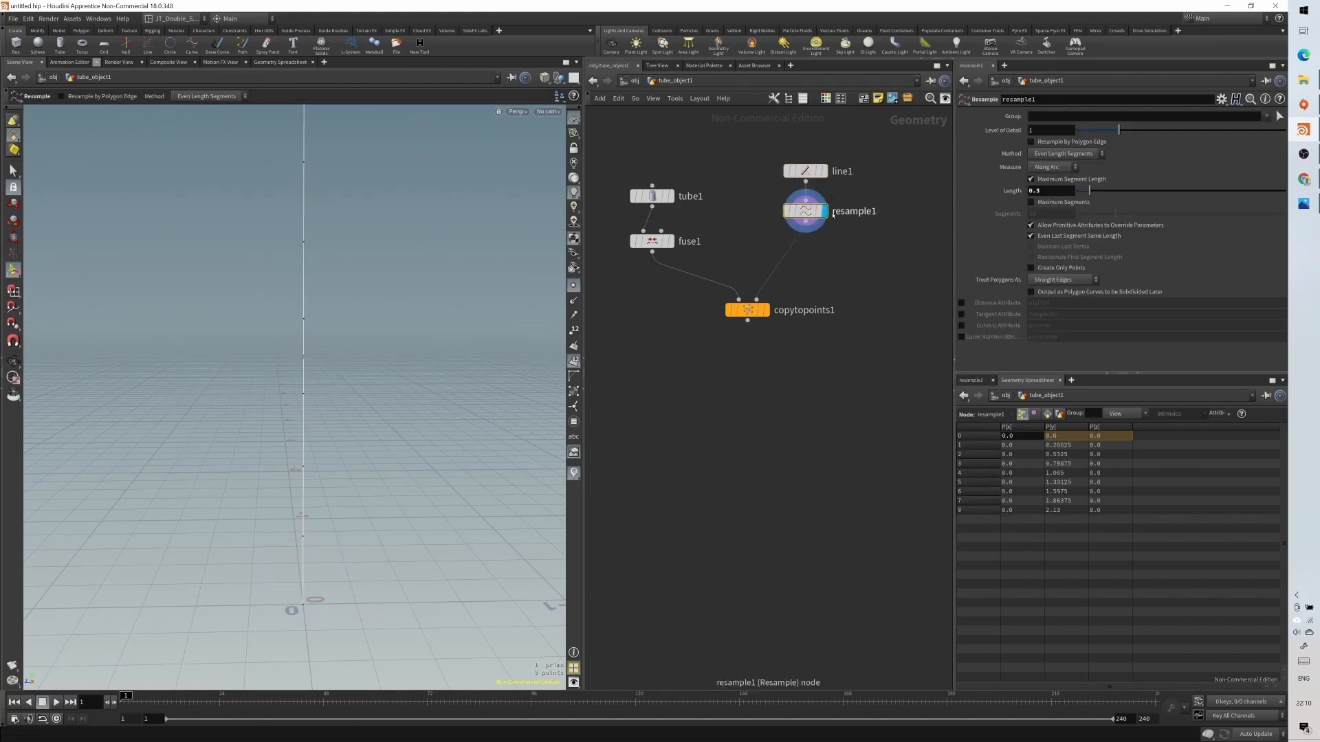
scroll(452, 317, down, 2)
middle_drag(452, 318, 460, 396)
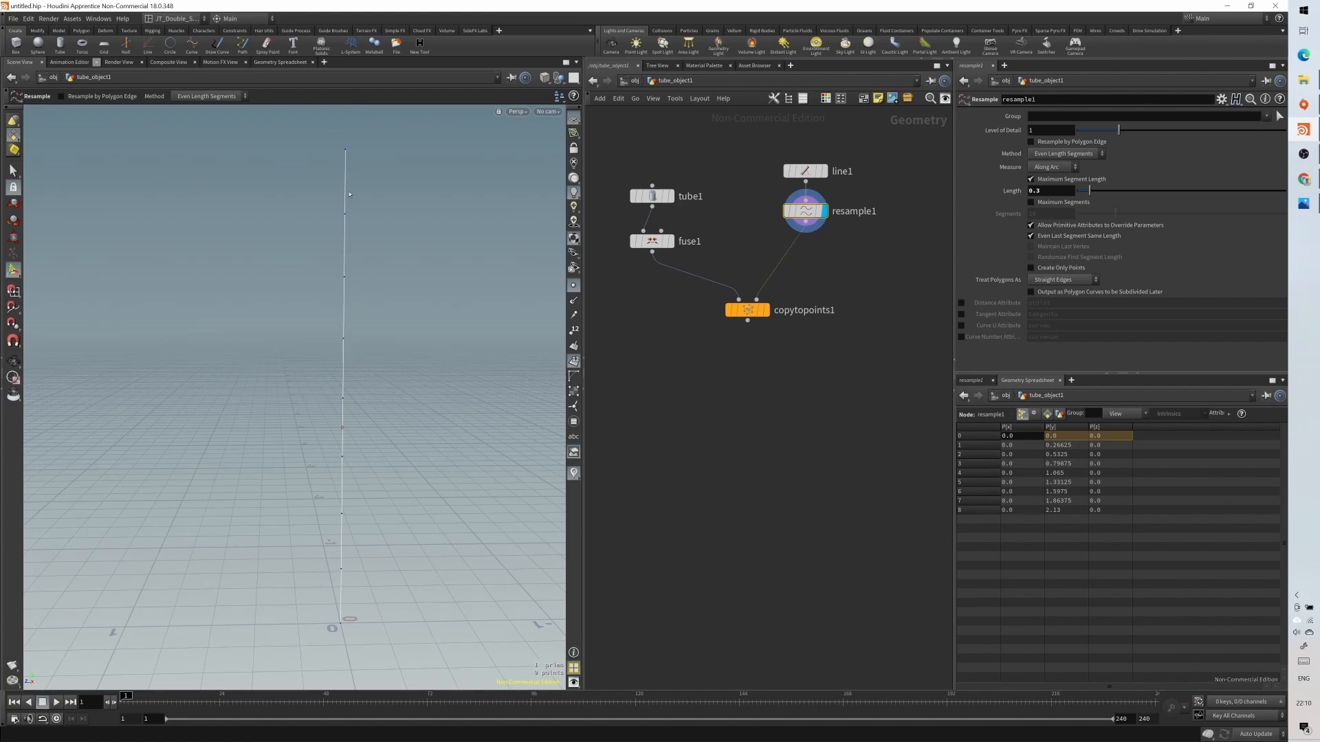
- Turn on point numbers in the viewport for the resampled line
click(580, 335)
key(Escape)
drag(473, 339, 463, 335)
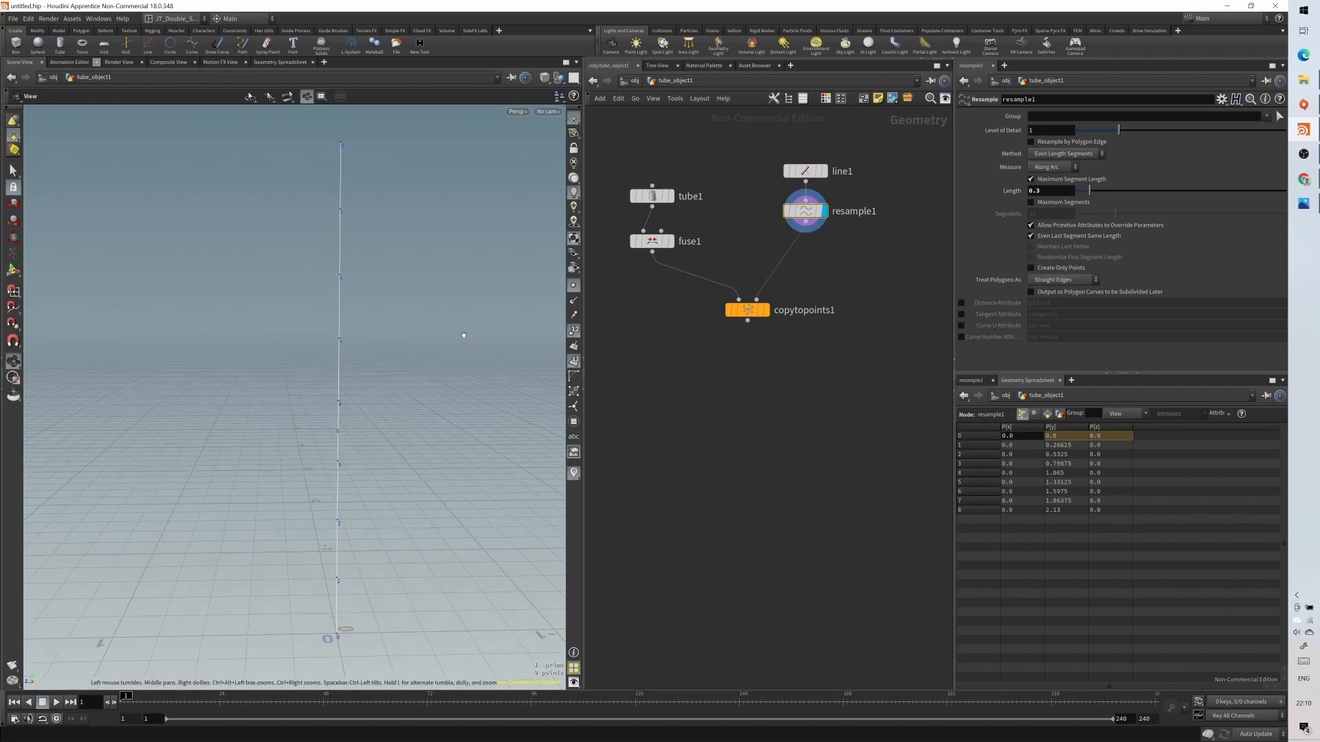
middle_drag(464, 335, 477, 350)
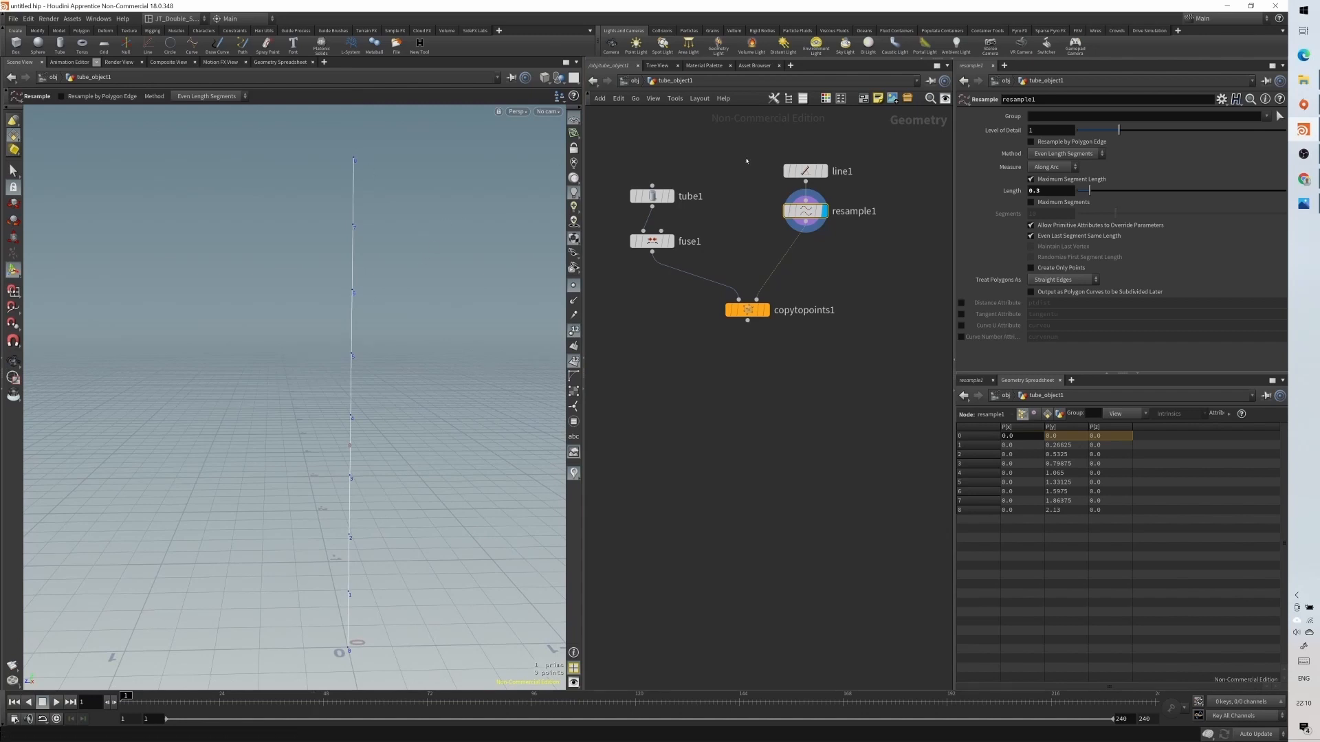
- Select line1, try a length of 1.2, and set its length back to 1
click(806, 170)
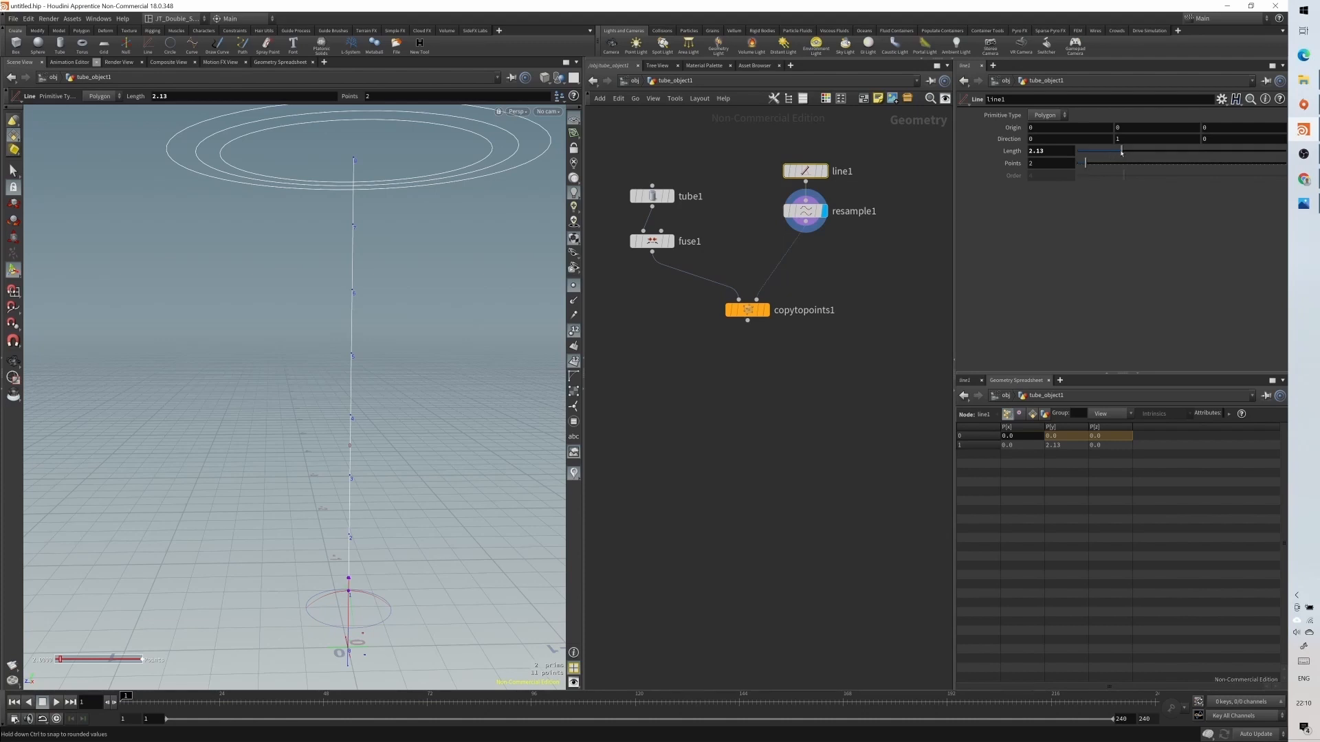
drag(1121, 152, 1104, 155)
click(1067, 151)
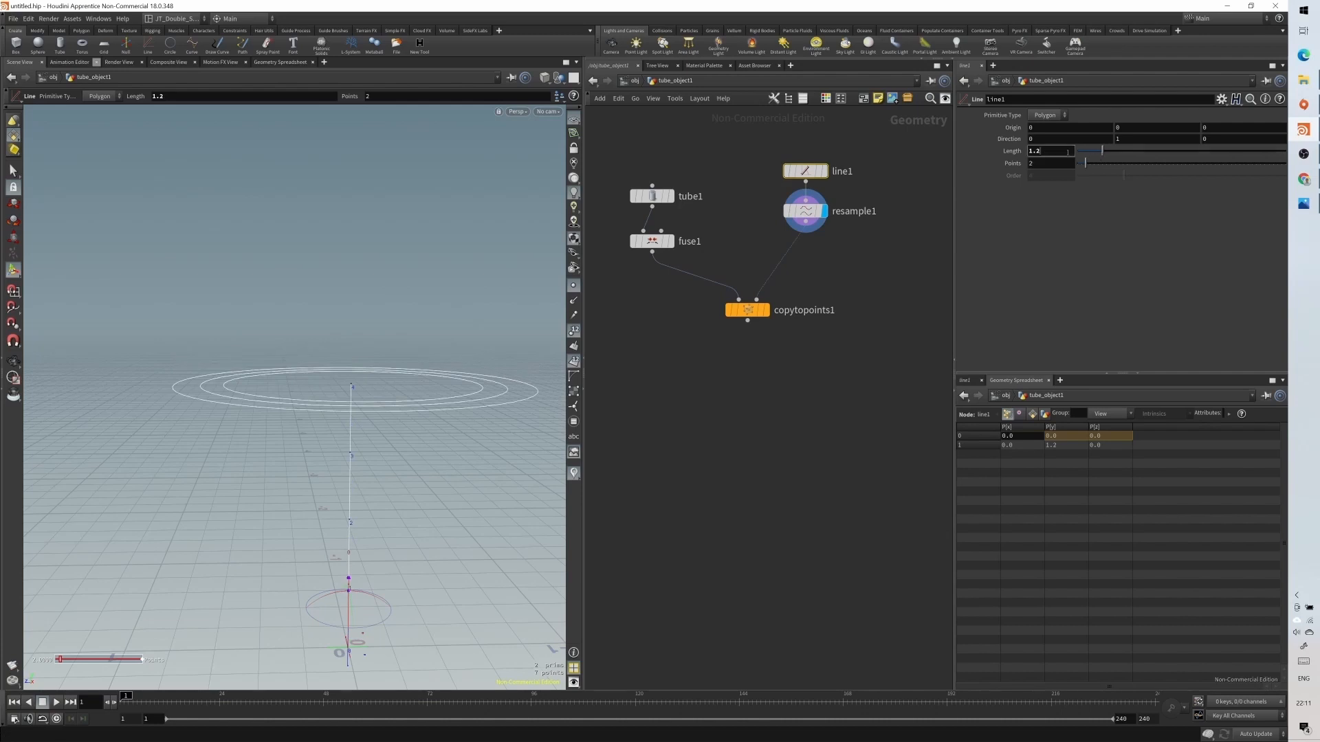
text(1)
key(Return)
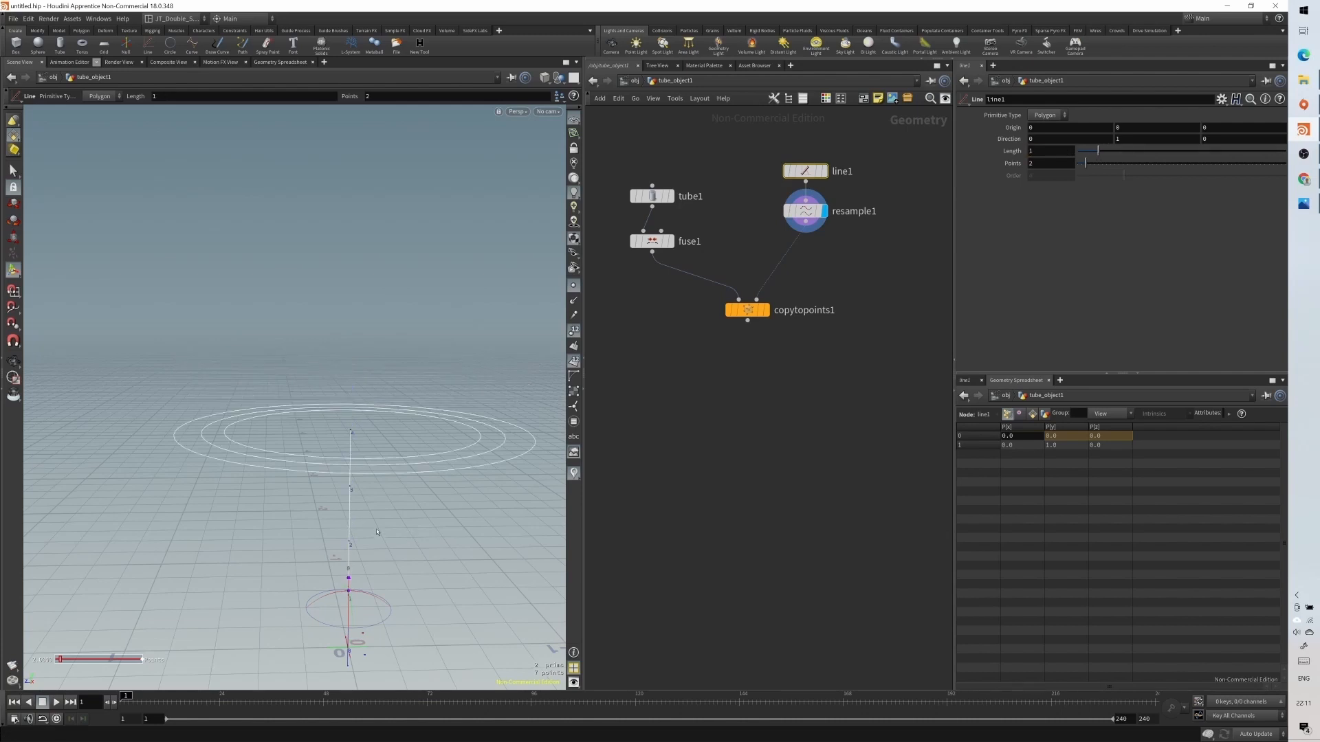
- Move copytopoints1 slightly lower in the network and display its copied cones in the viewport
drag(393, 567, 385, 474)
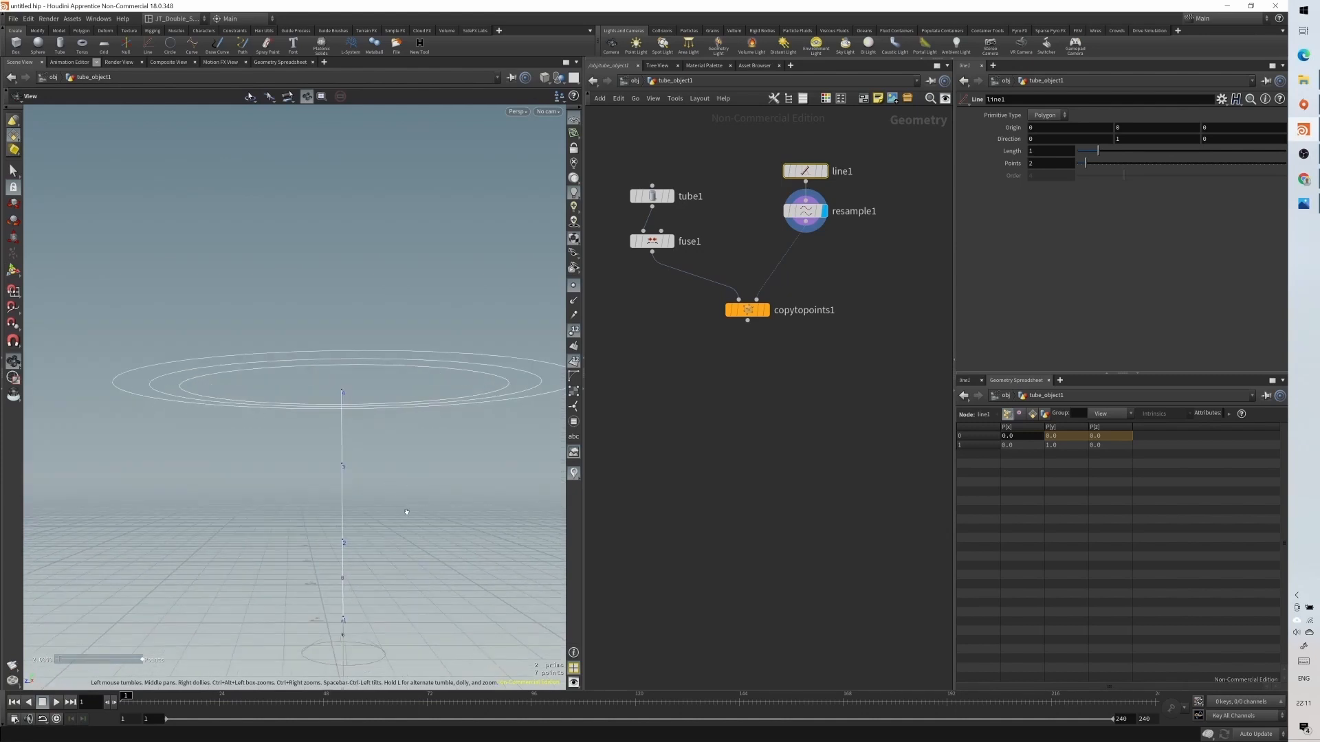
key(Return)
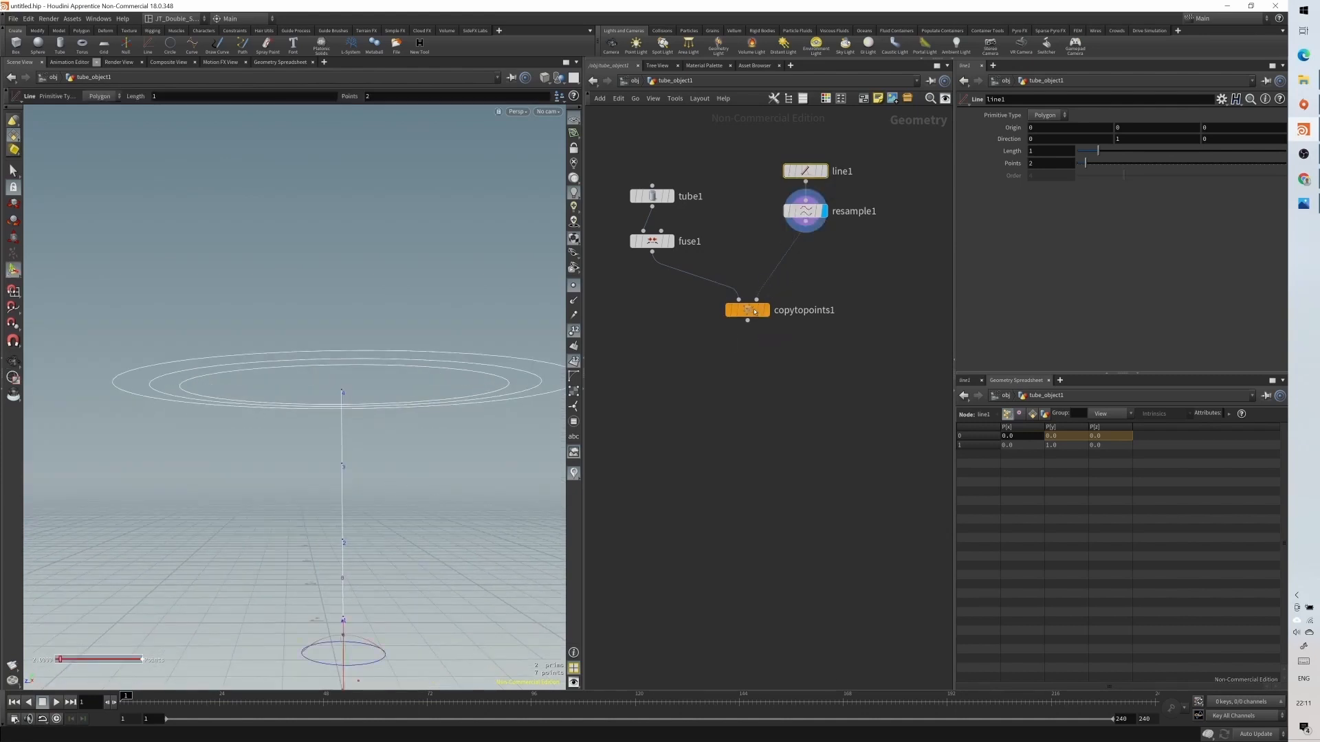
drag(754, 311, 756, 330)
click(768, 330)
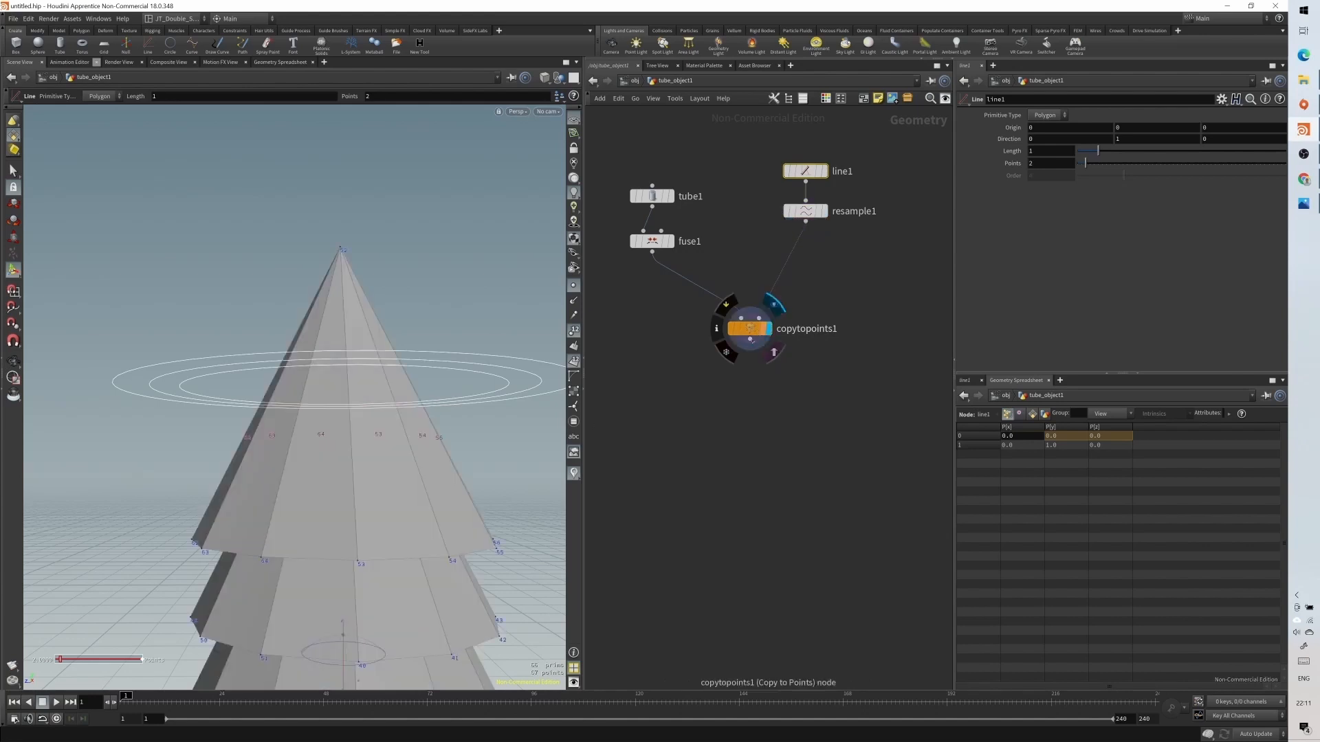
key(Escape)
scroll(369, 498, down, 7)
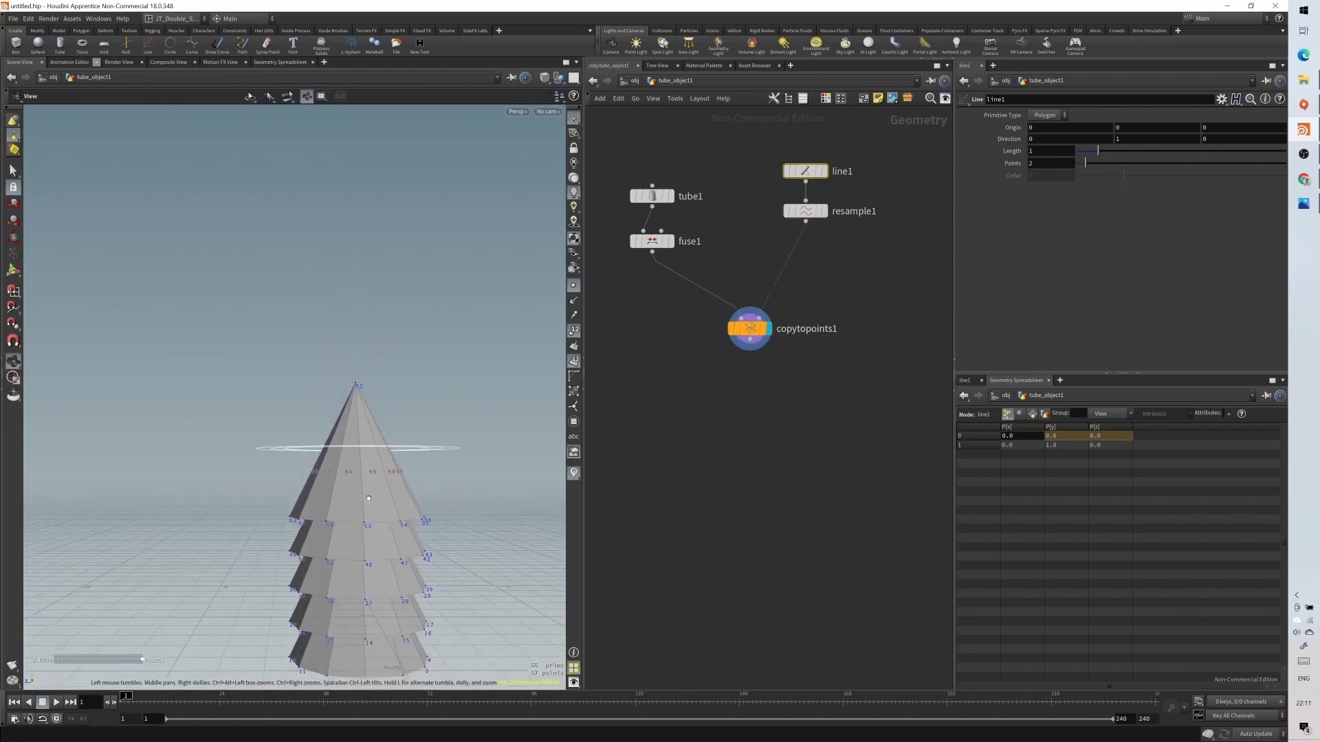
middle_drag(368, 497, 364, 433)
key(Return)
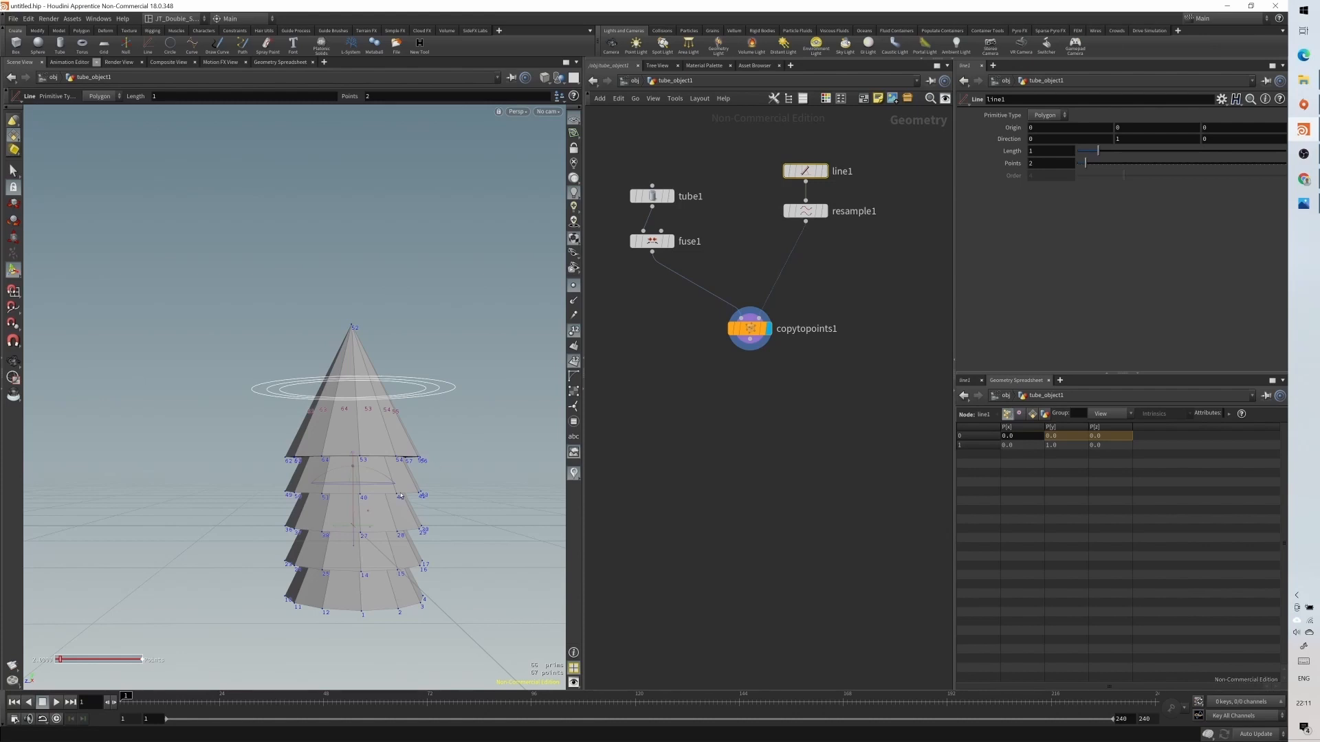
- Switch to the browser to examine the low-poly pine tree reference image, and return to Houdini
key(alt+Tab)
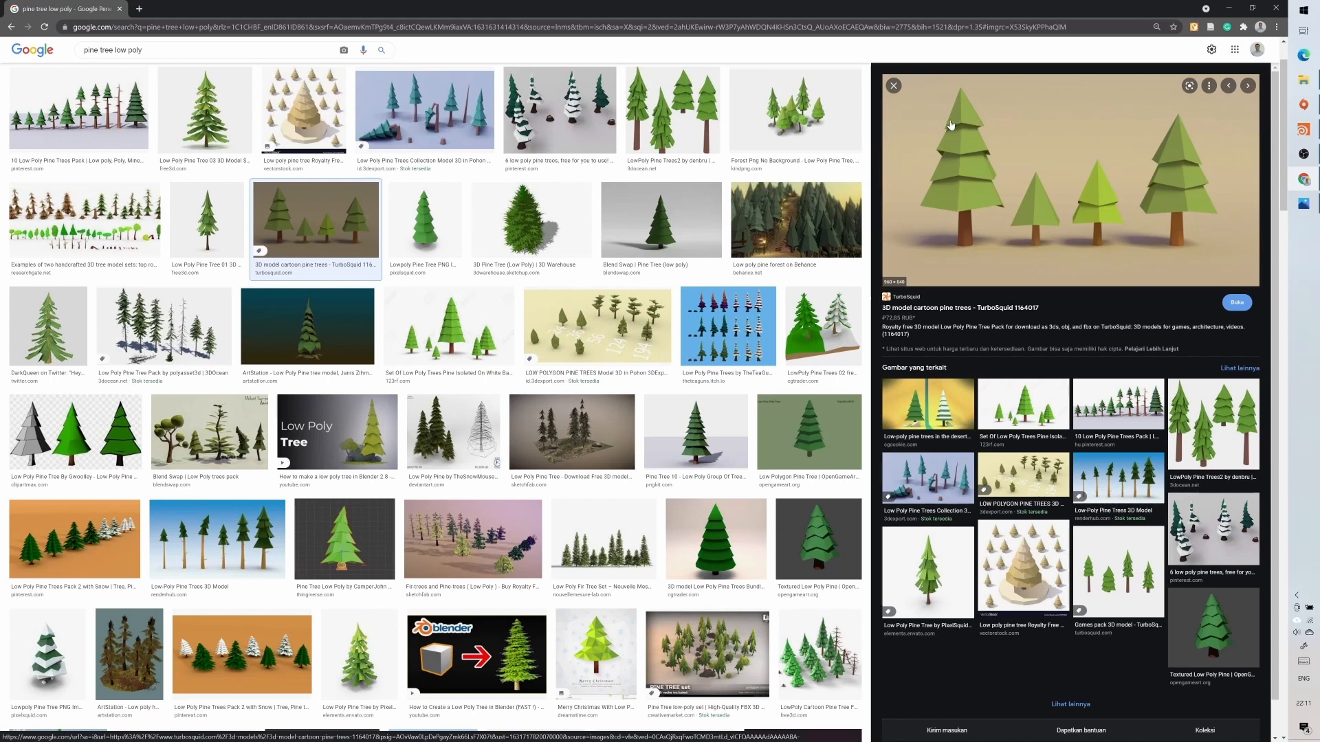
key(alt+Tab)
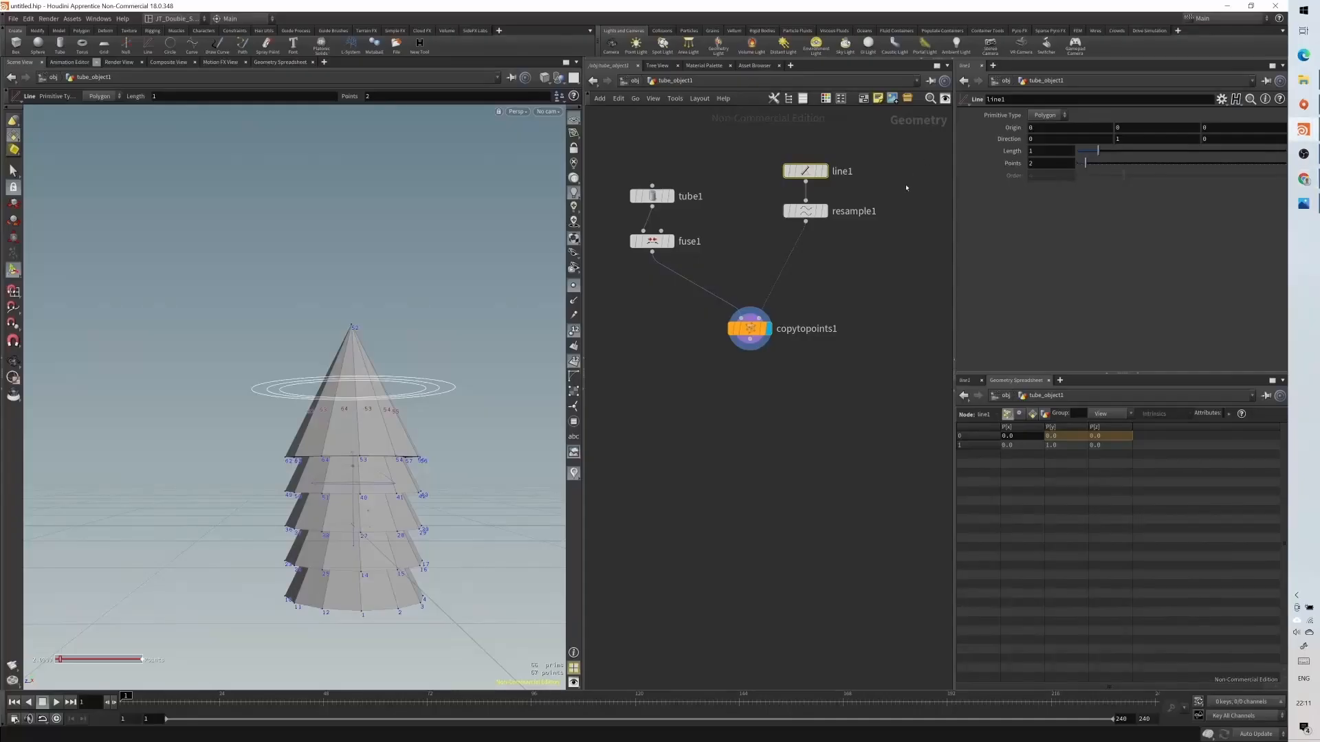
mouse_move(756, 330)
- Move copytopoints1 and resample1 down in the network and select resample1
click(652, 196)
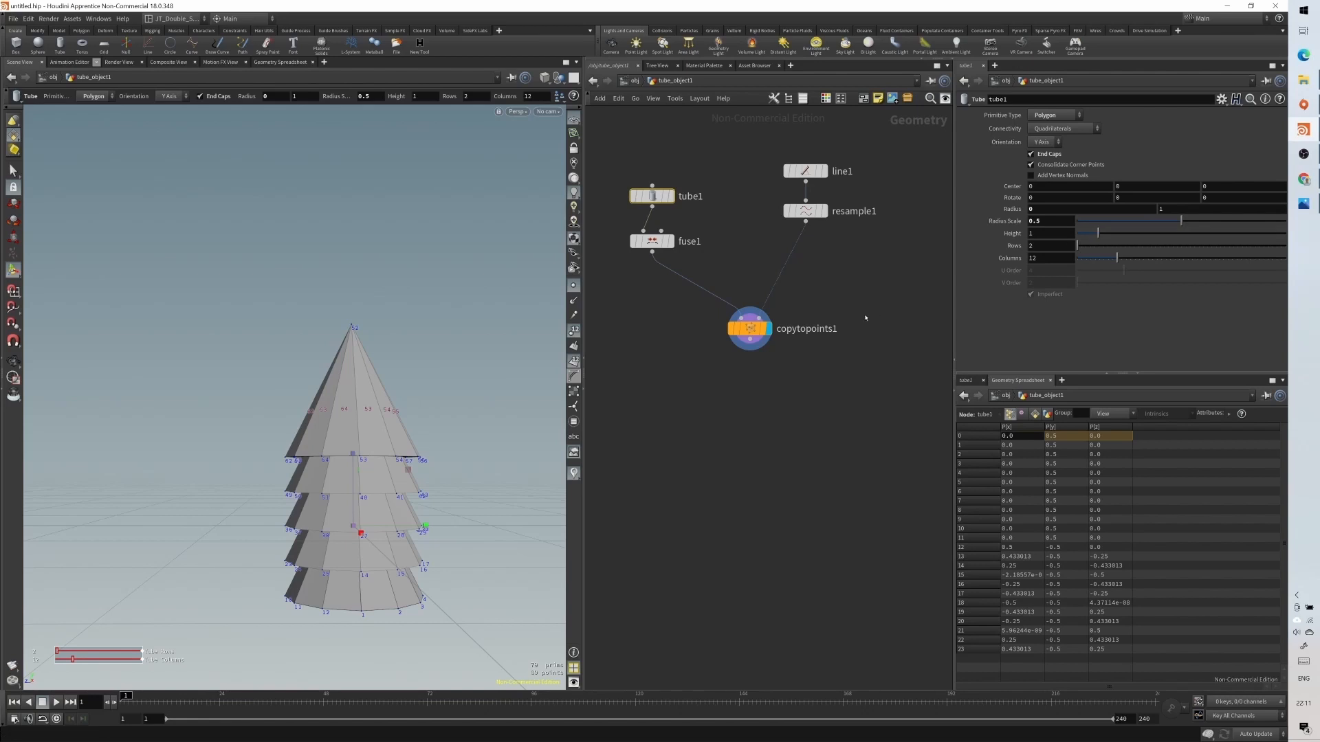
drag(751, 329, 750, 344)
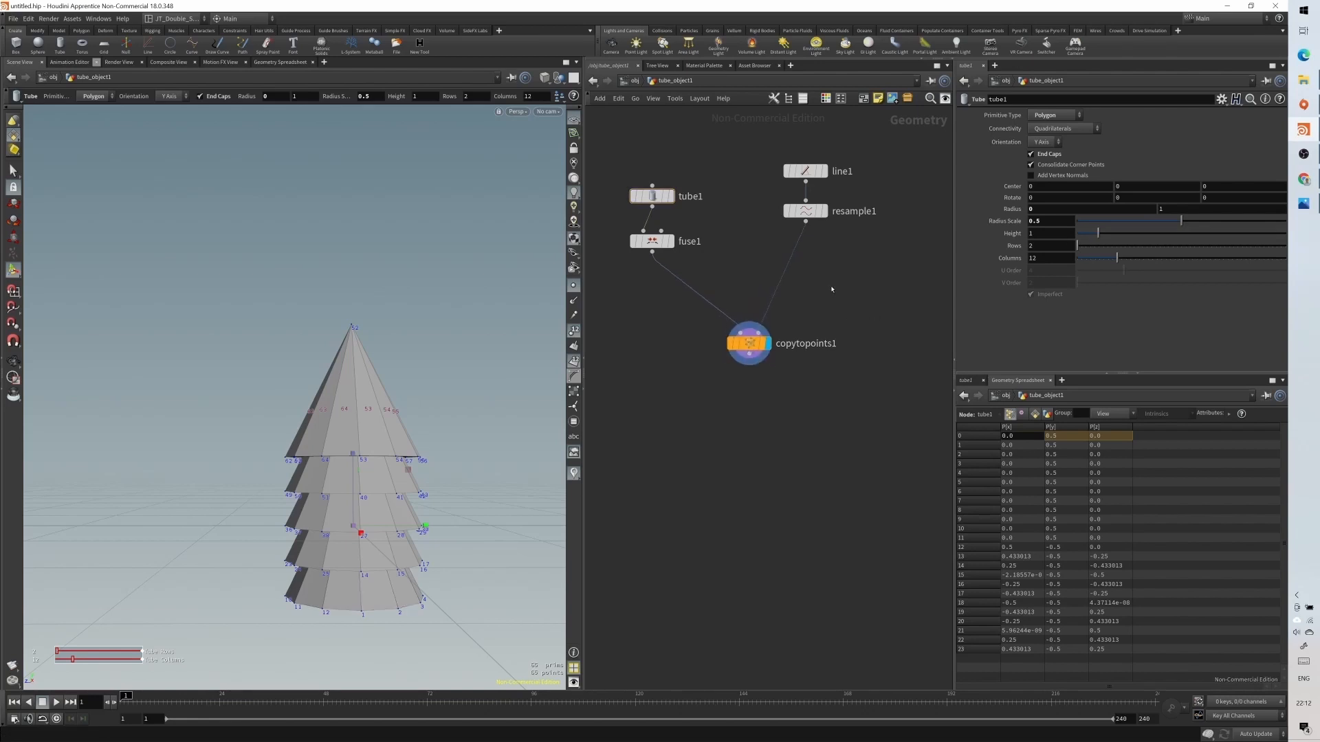
click(746, 342)
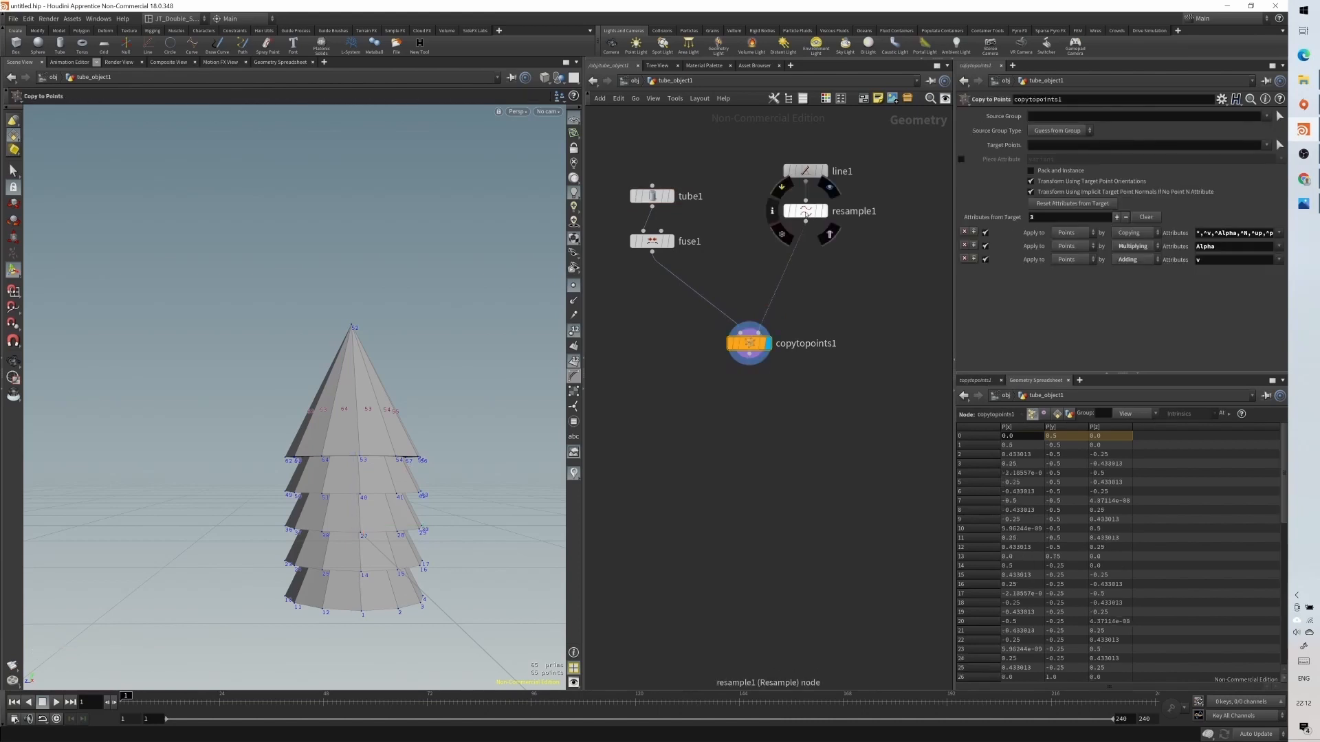
drag(805, 213, 807, 223)
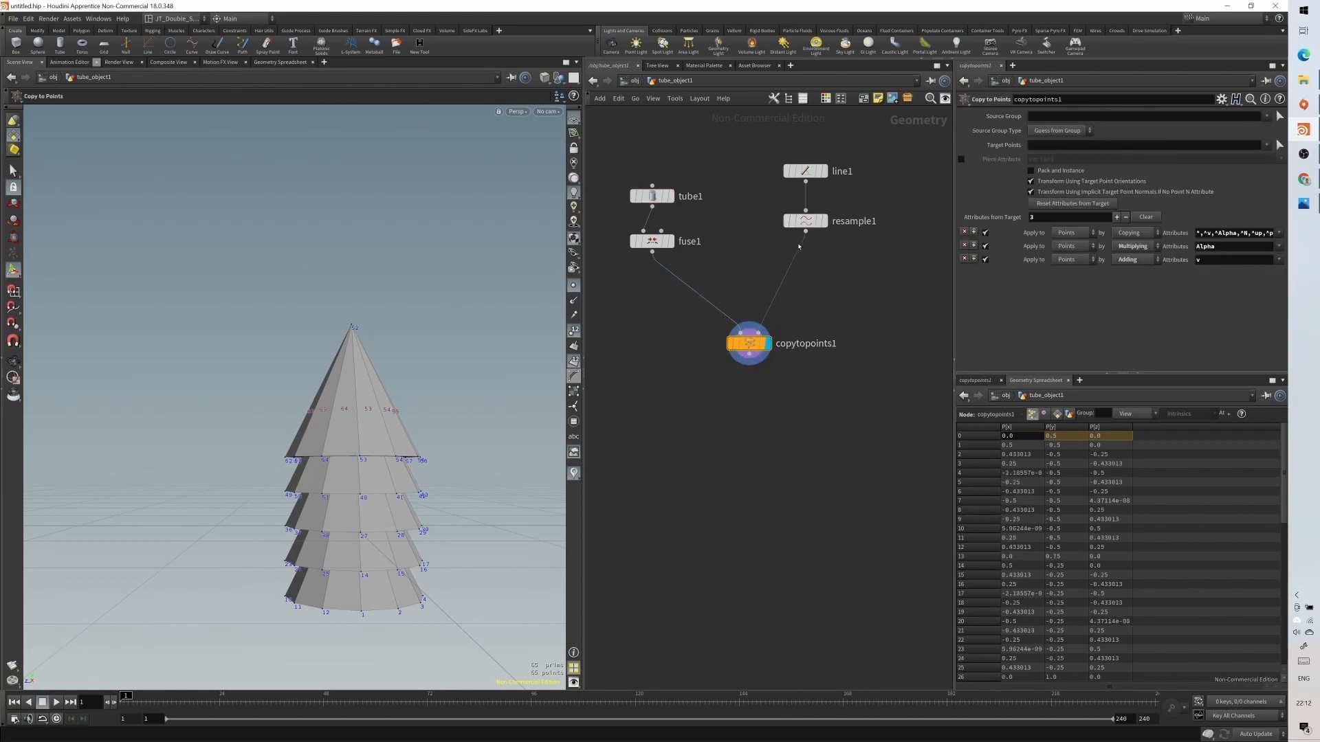
click(806, 220)
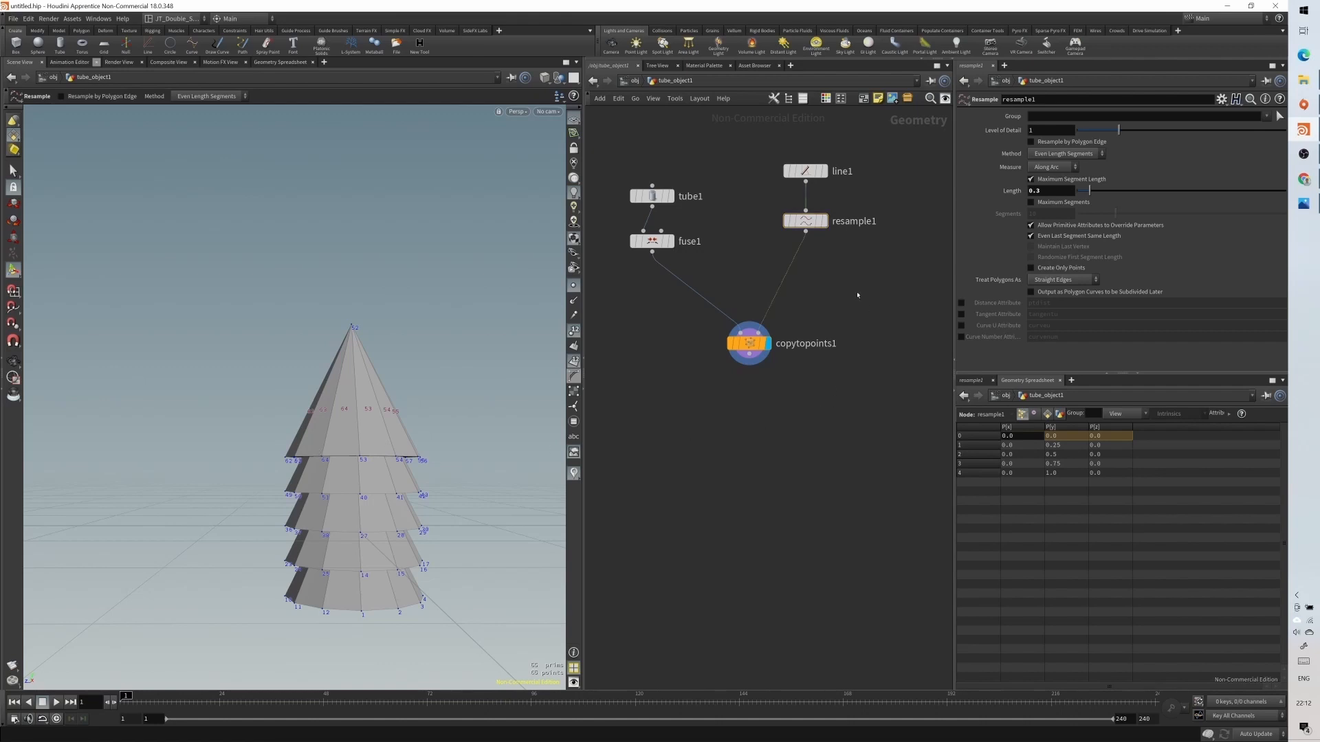
- Insert an Attribute Wrangle node between resample1 and copytopoints1
key(Tab)
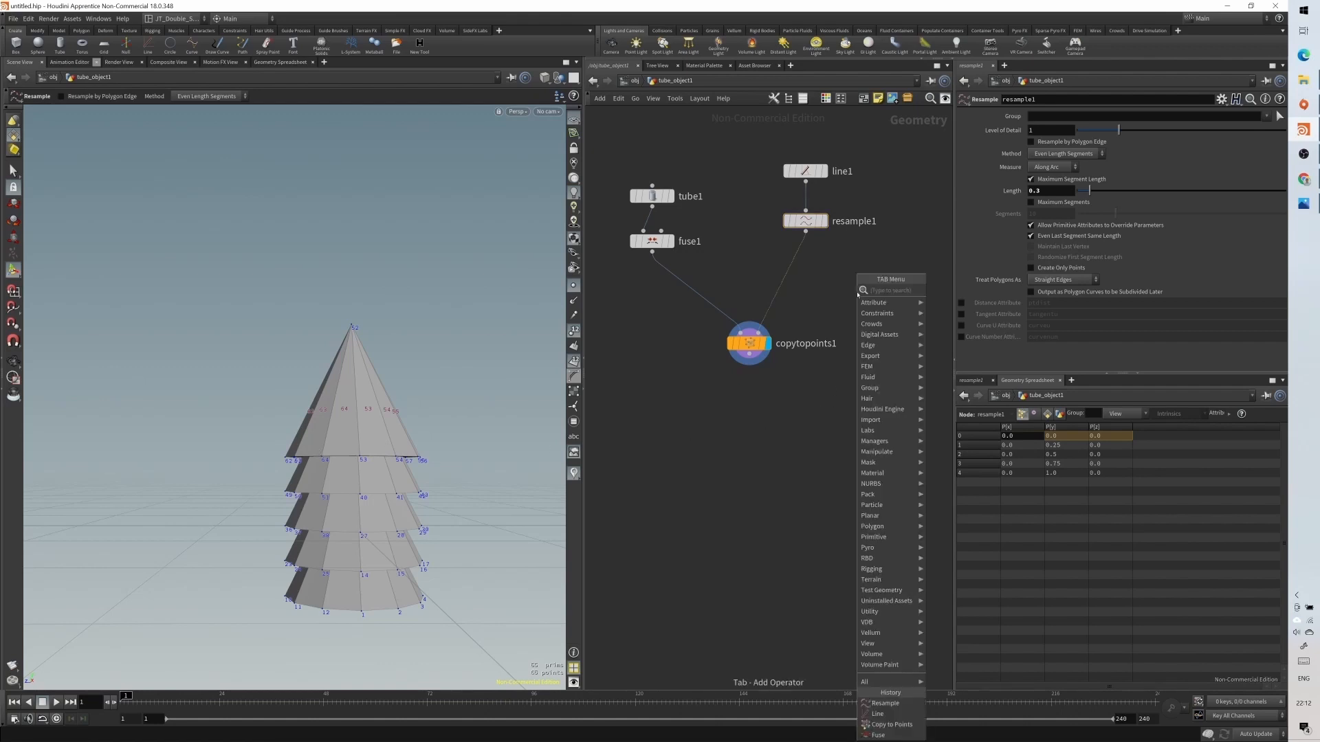
text(attribute wra)
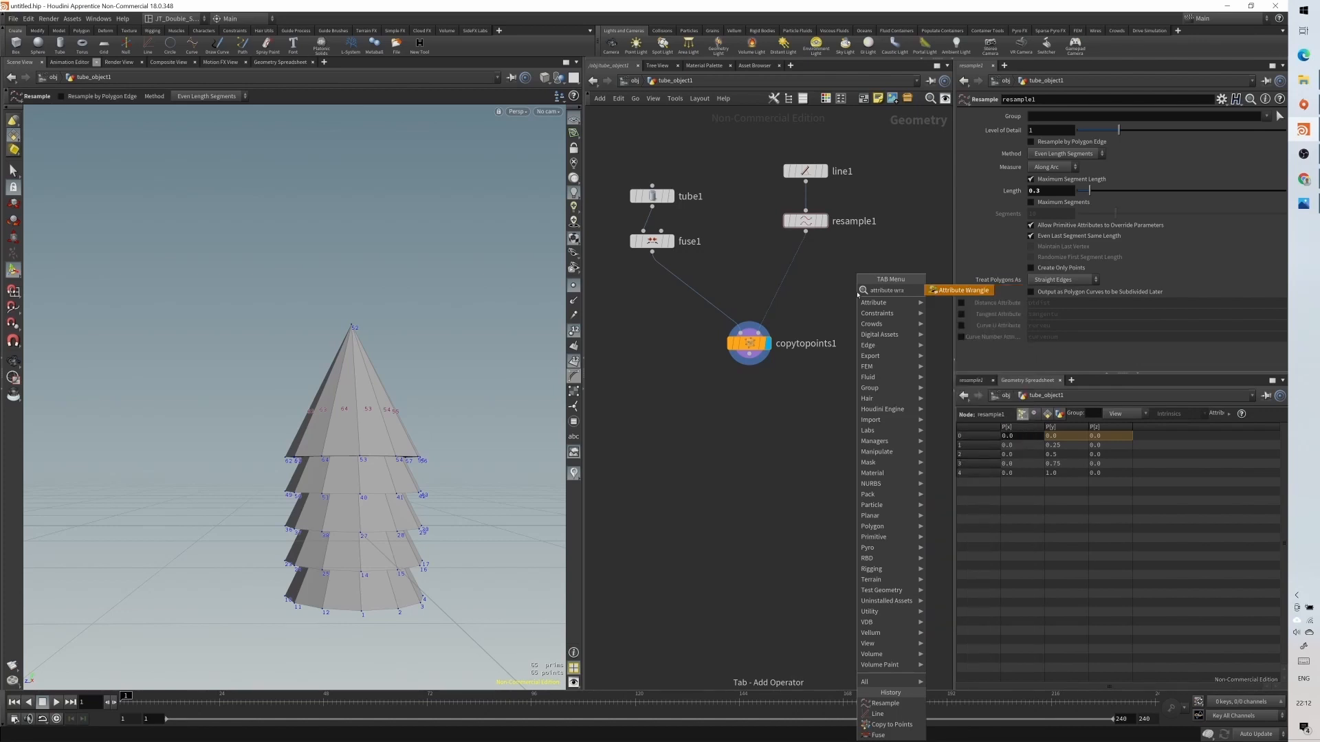
key(Return)
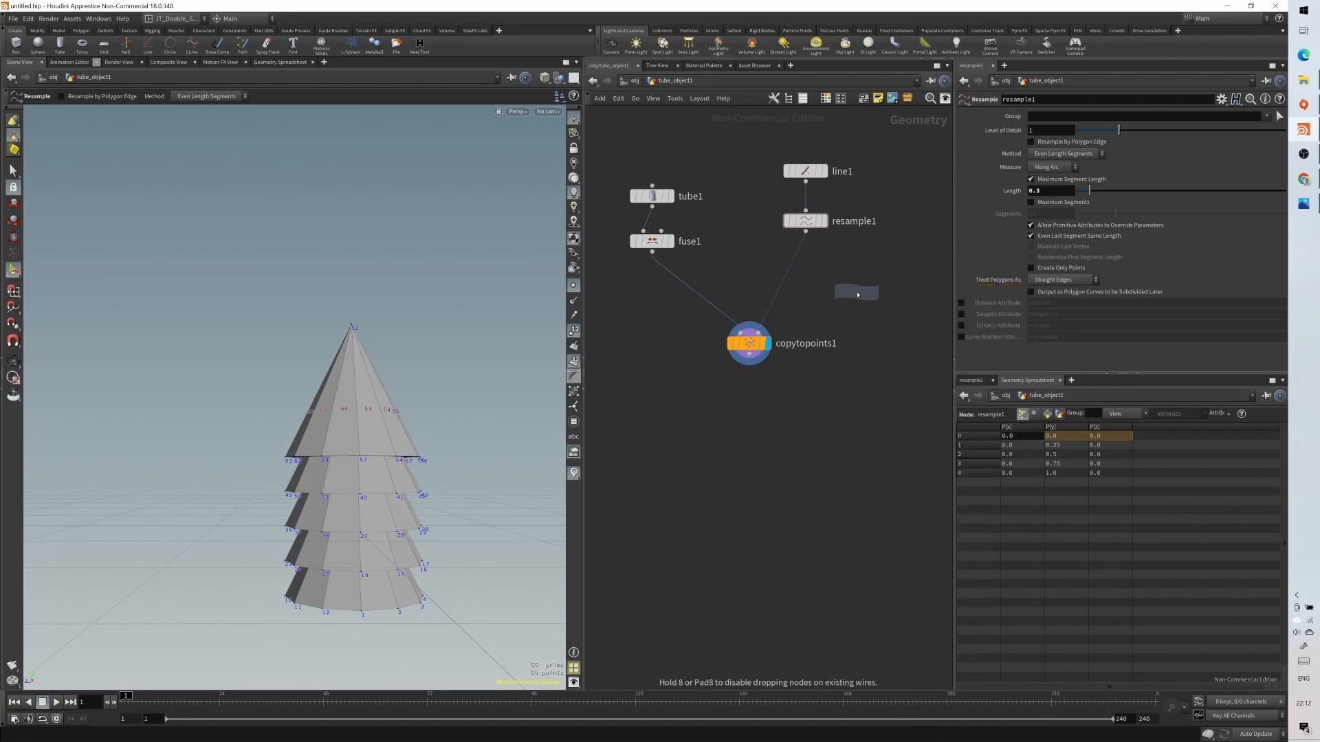
click(790, 270)
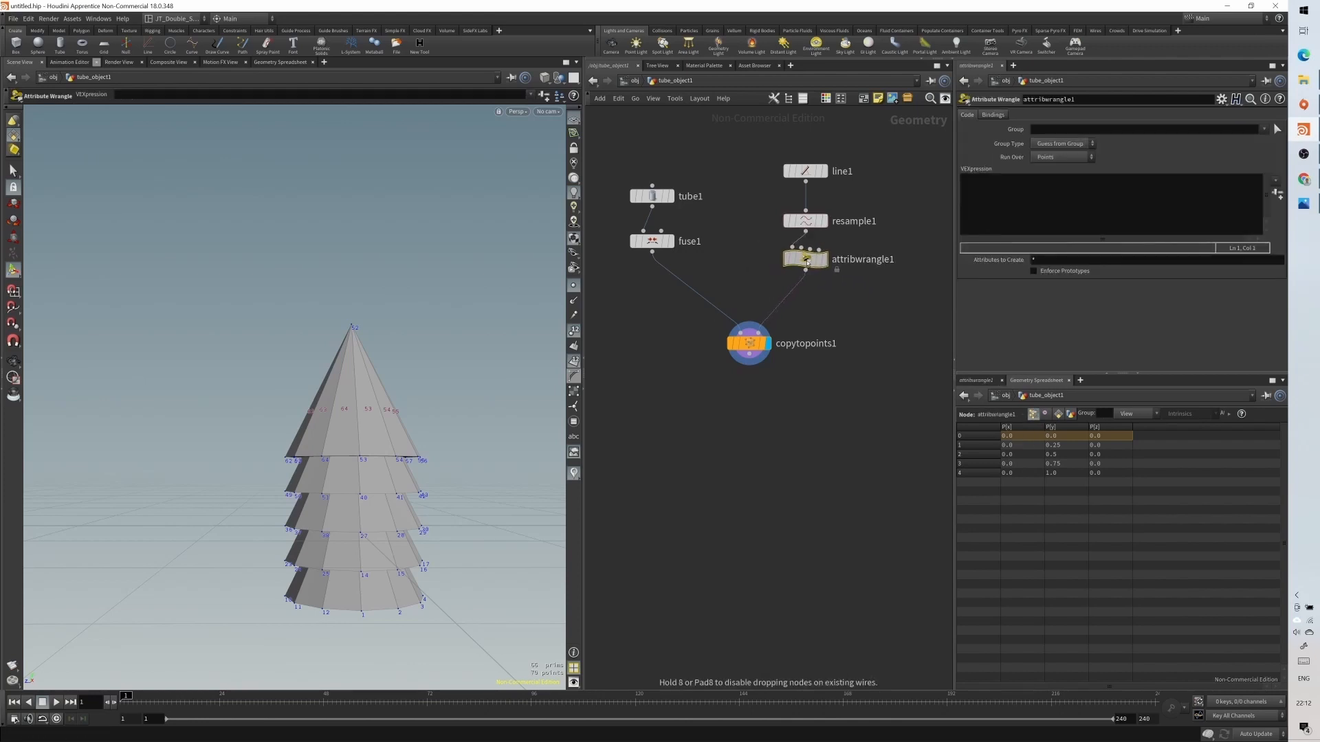
drag(808, 262, 808, 268)
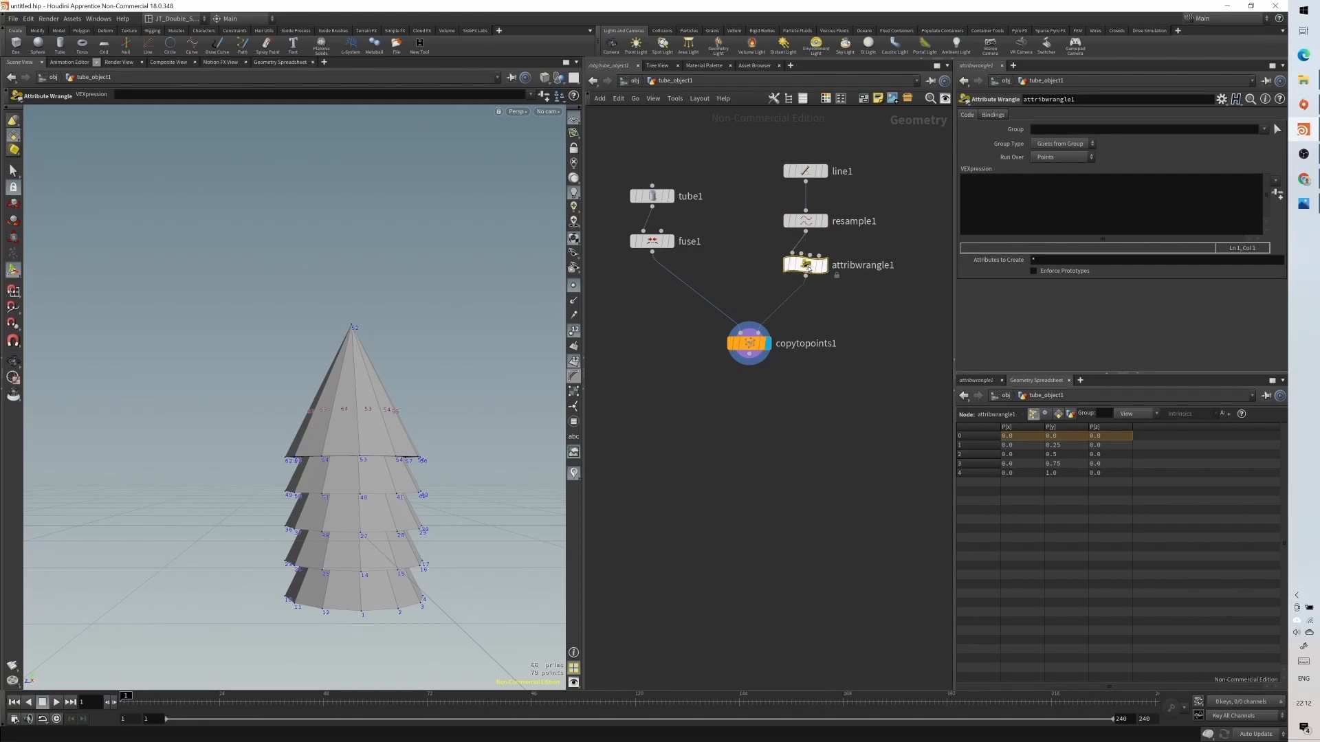
- Set attribwrangle1 to run over Points and place the cursor in its VEX expression
click(997, 193)
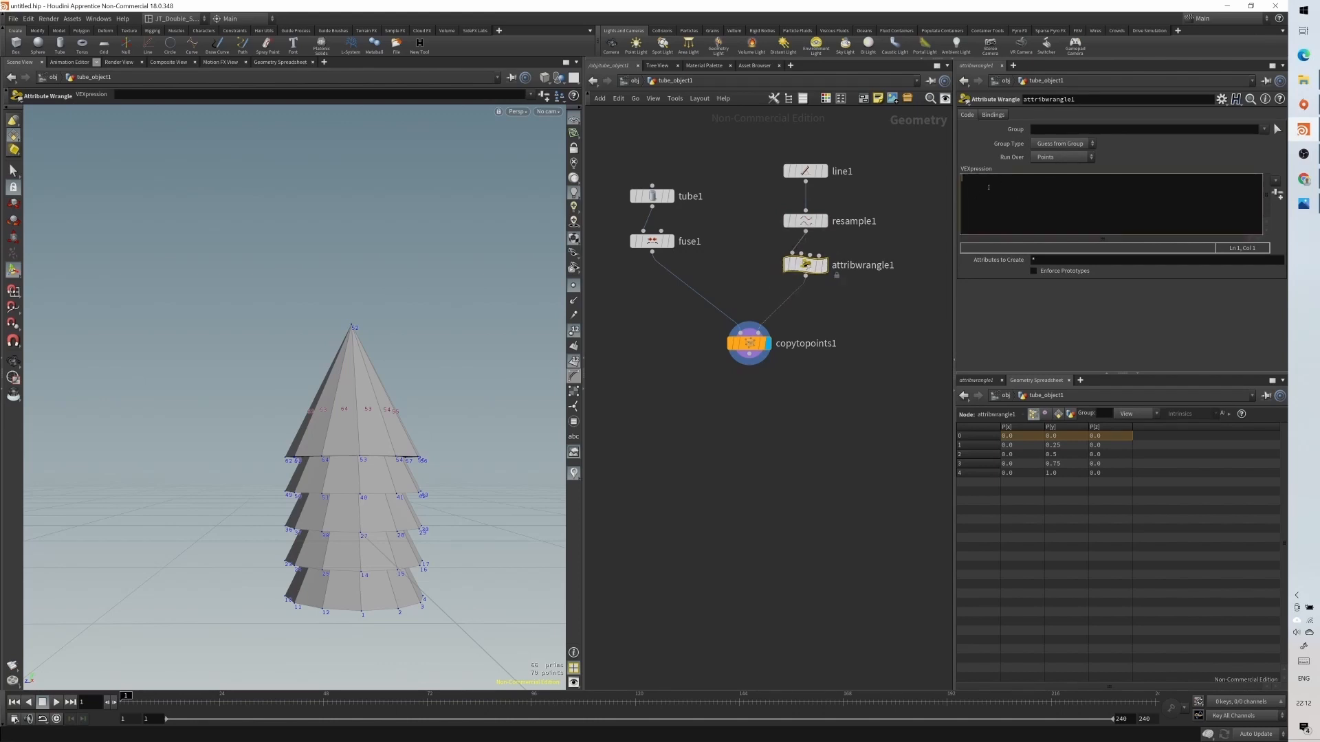
click(1063, 158)
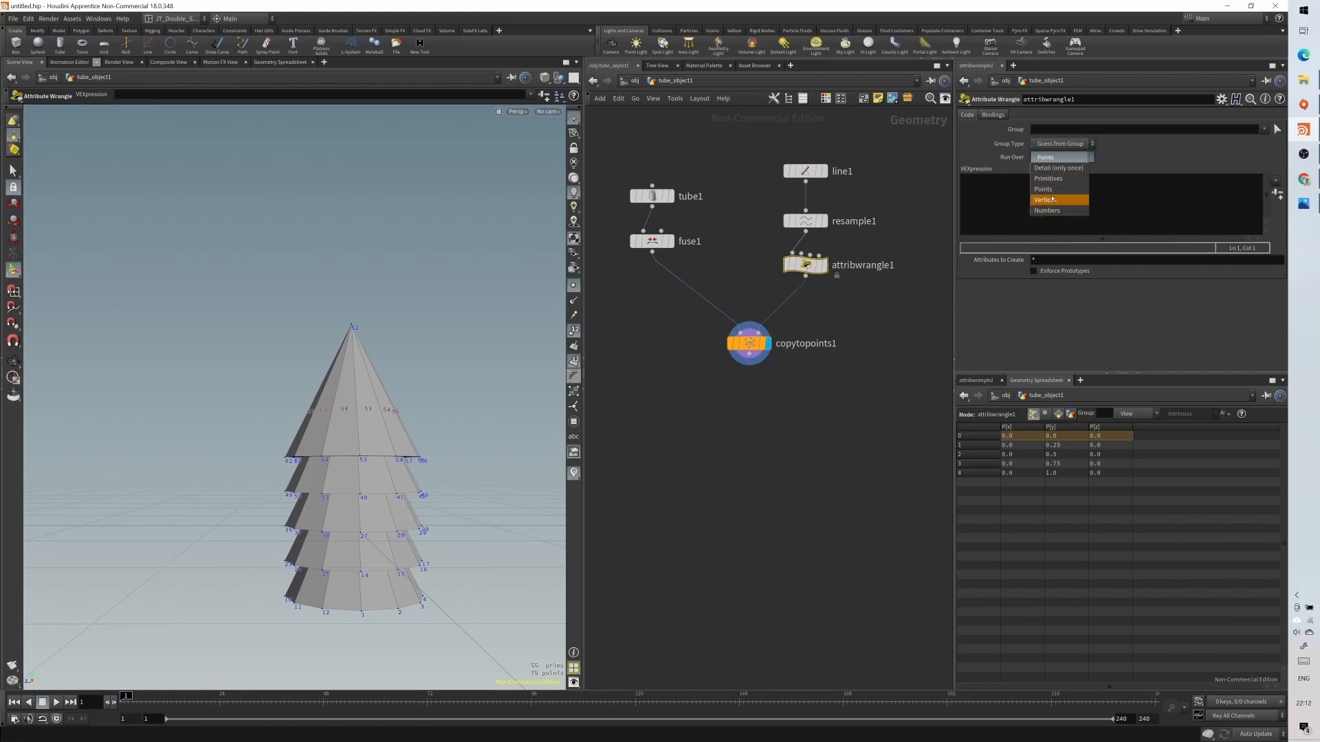
click(1051, 194)
click(1015, 191)
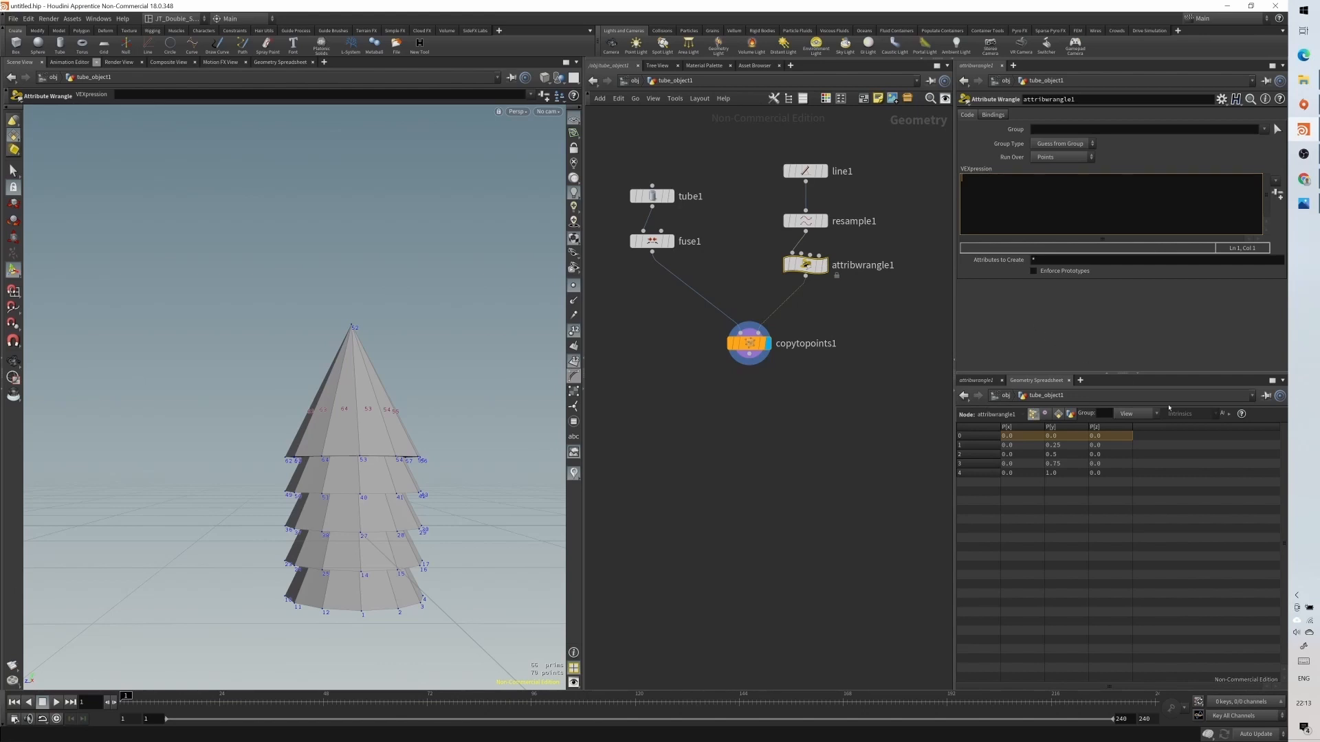
- Enter f@scale = 1.0f; as attribwrangle1's VEX expression and select point 0's scale value in the geometry spreadsheet
click(806, 221)
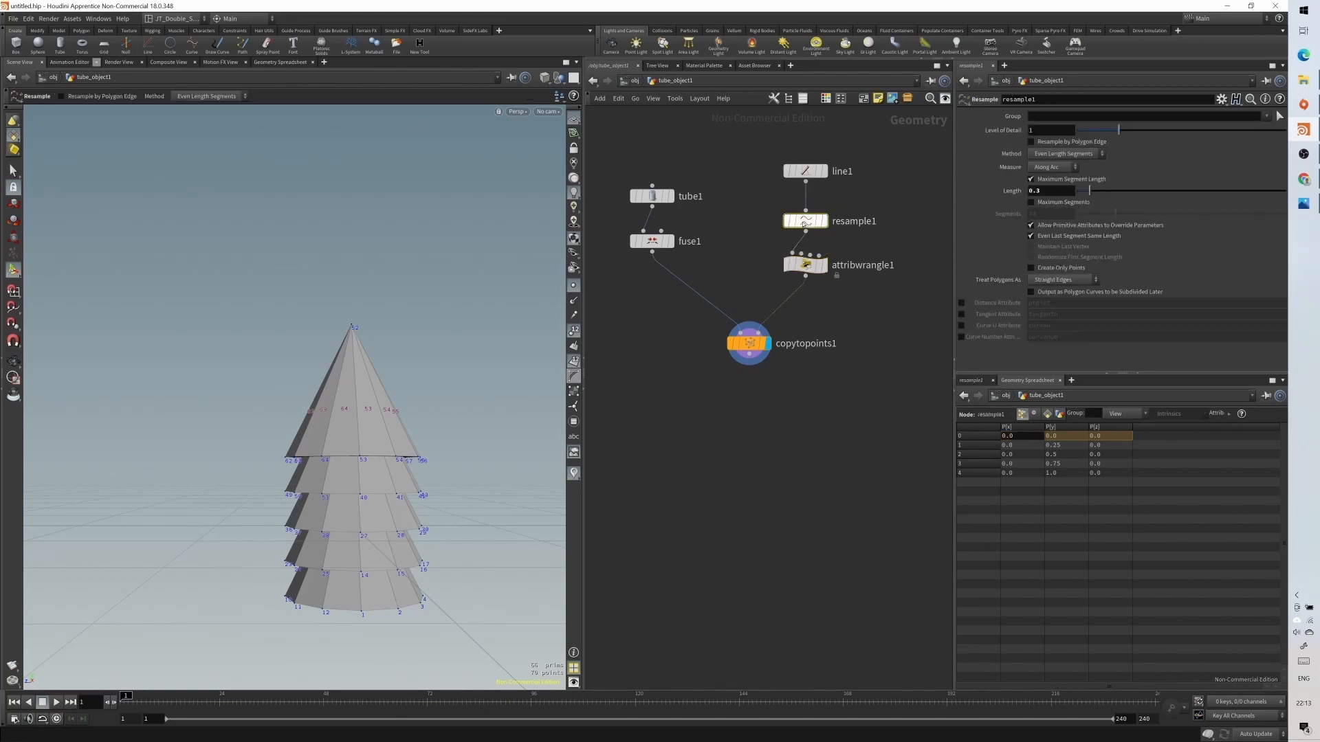
click(805, 265)
click(980, 188)
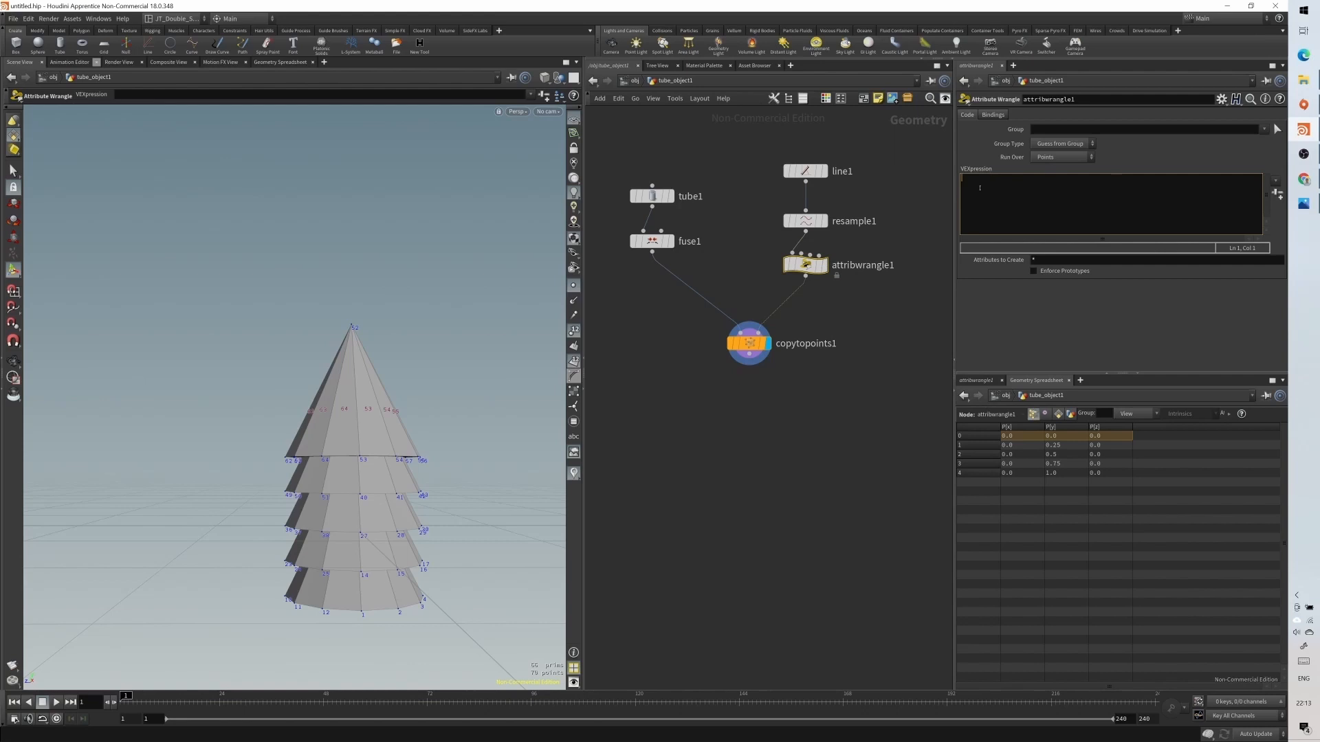
text(f@scale = 1.0f;)
click(806, 265)
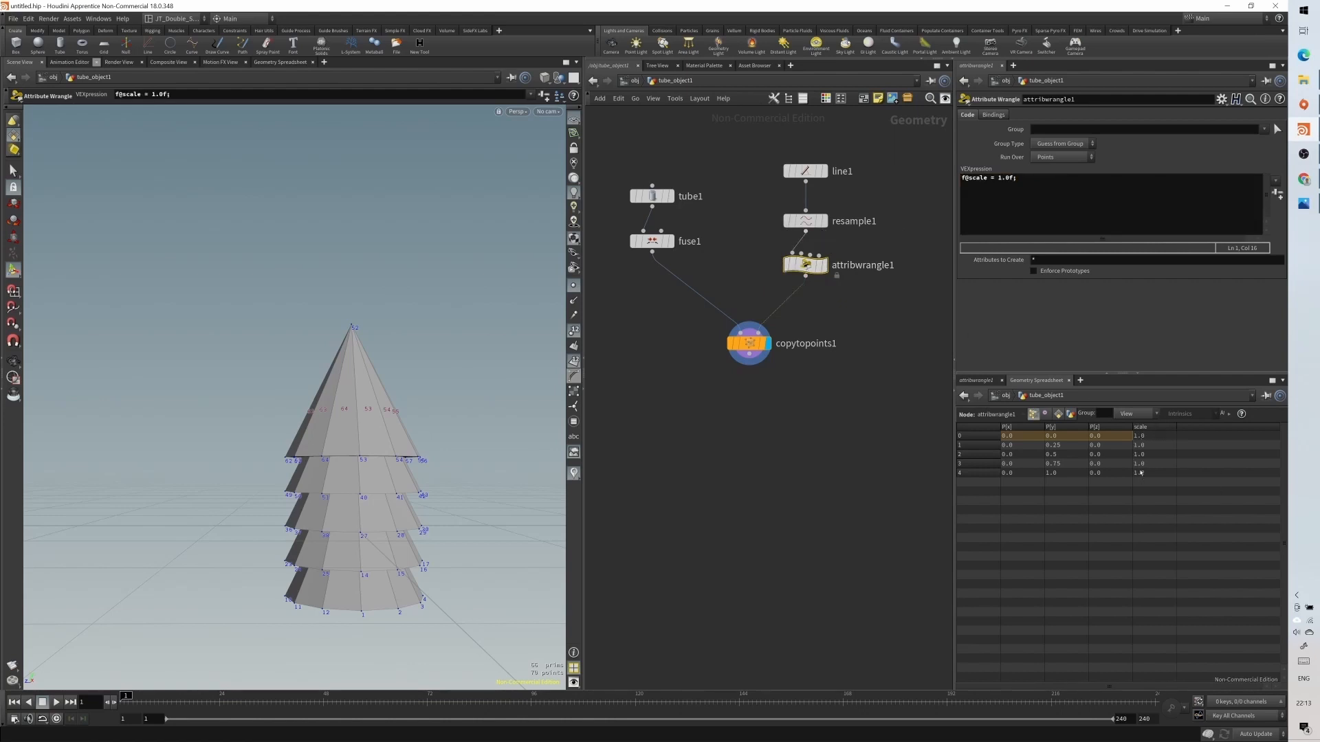
click(1026, 177)
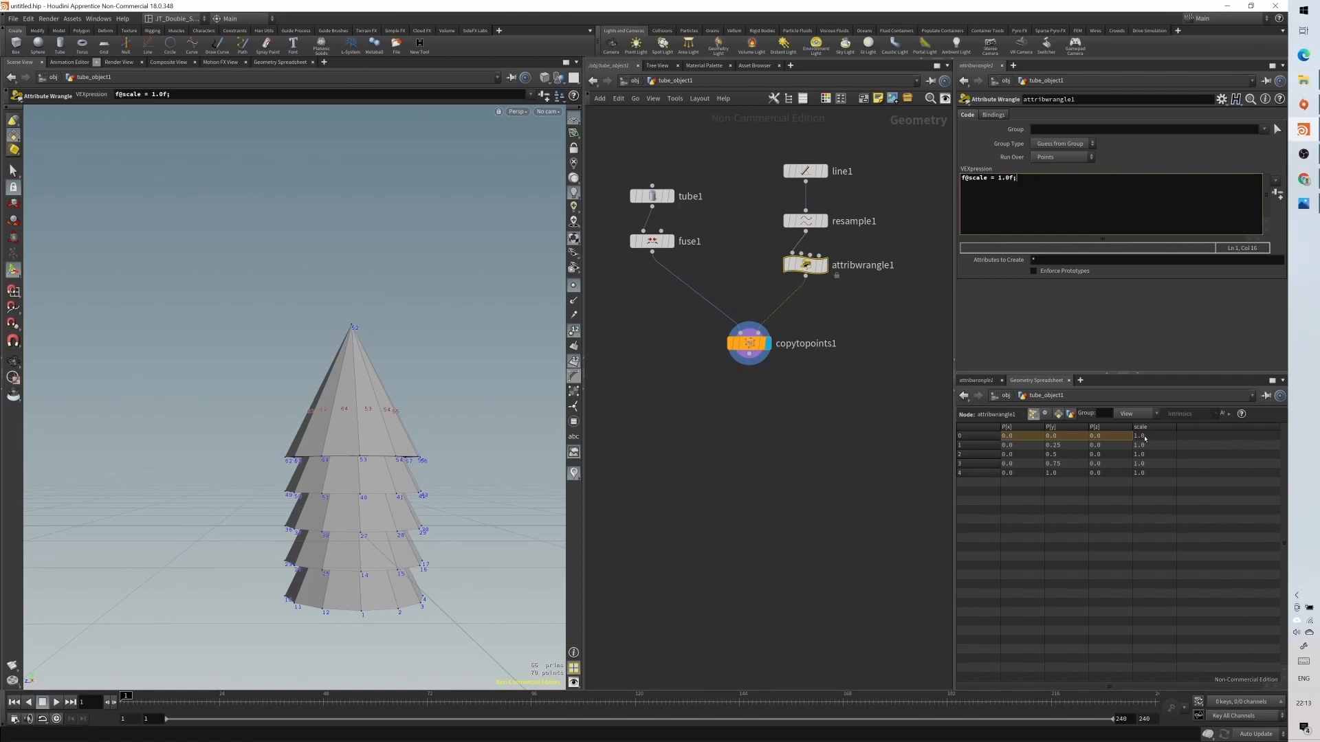
click(1145, 438)
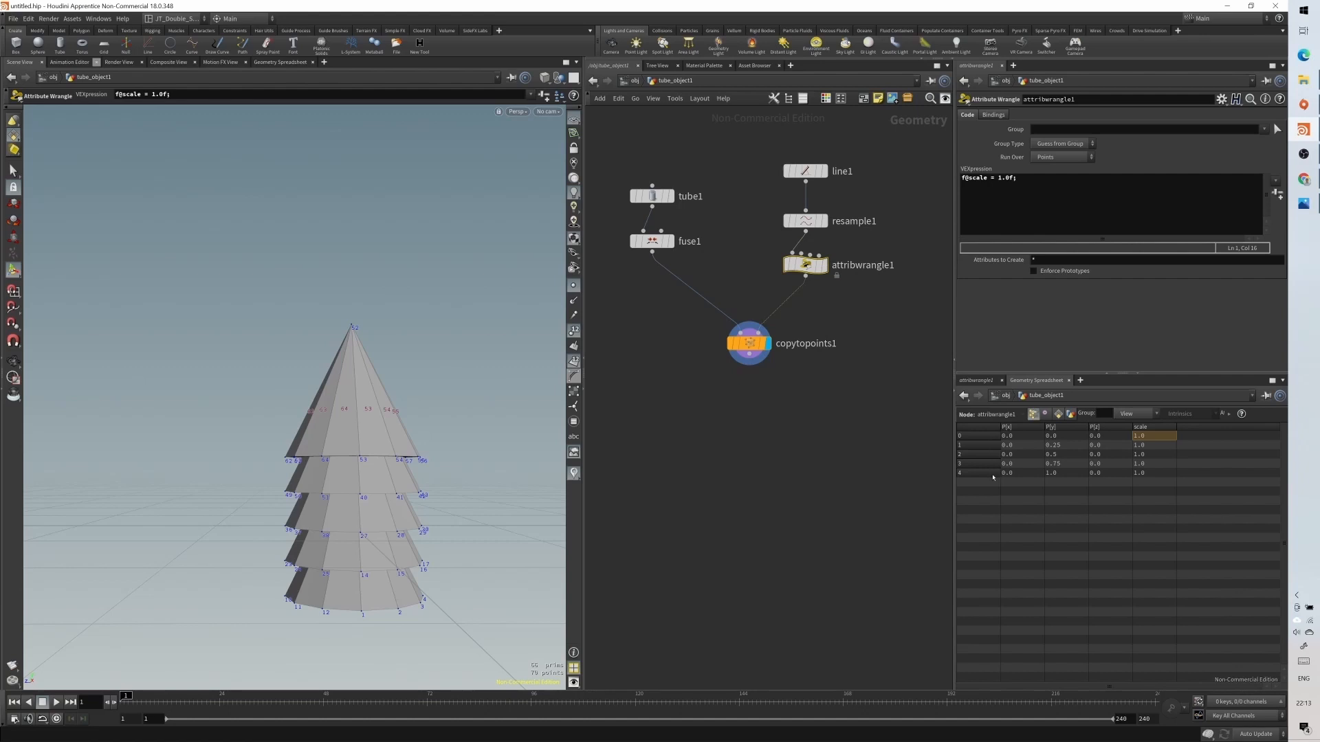
click(1045, 178)
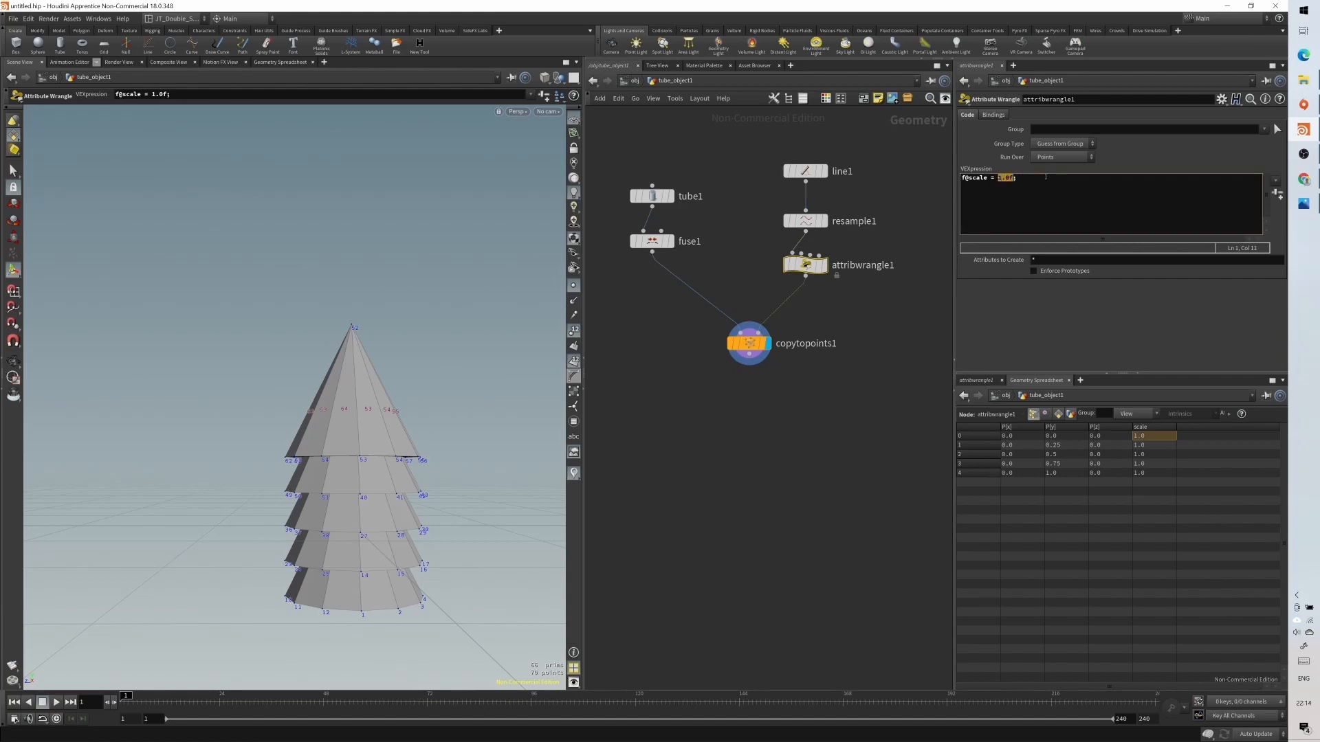
key(BackSpace)
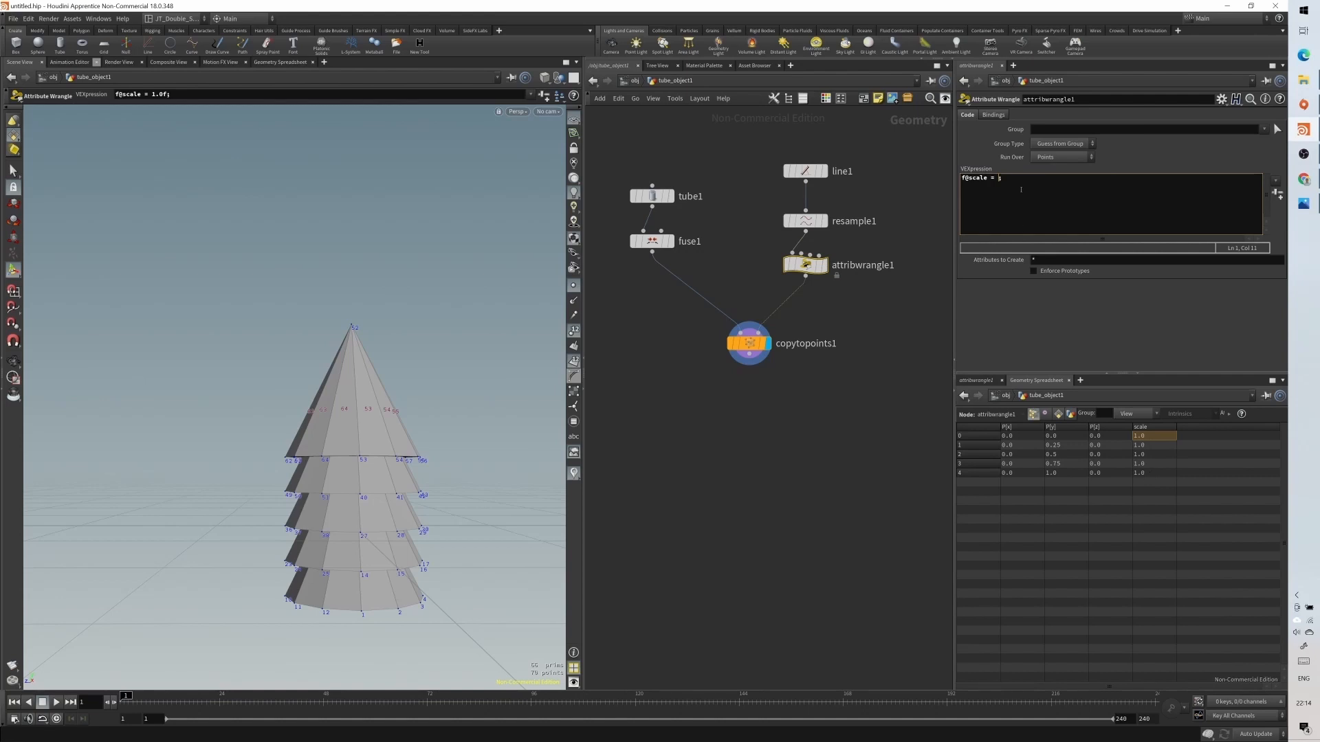
text(1.0f)
text(/)
text(@pt)
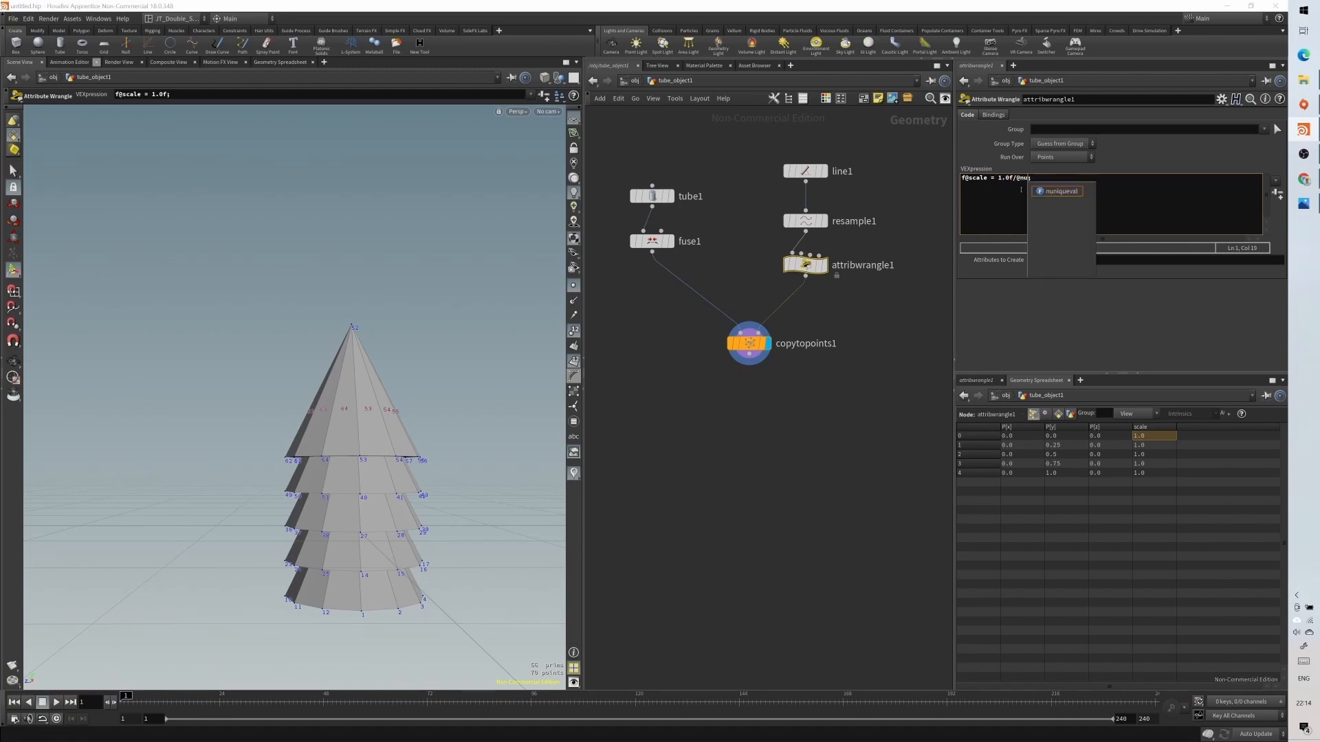
text(num)
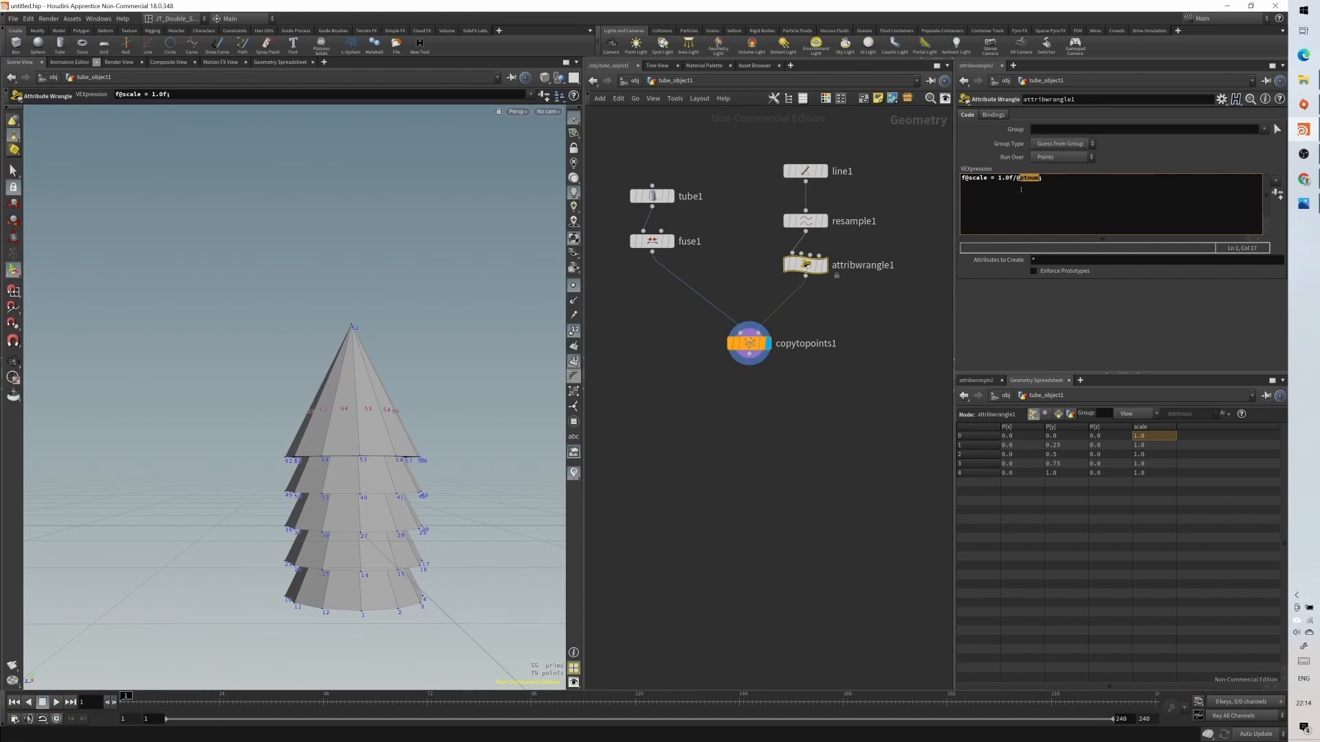
key(Left)
key(Left)
key(Left)
key(Right)
key(Right)
key(Right)
key(Left)
key(shift+Right)
key(shift+Right)
click(1021, 190)
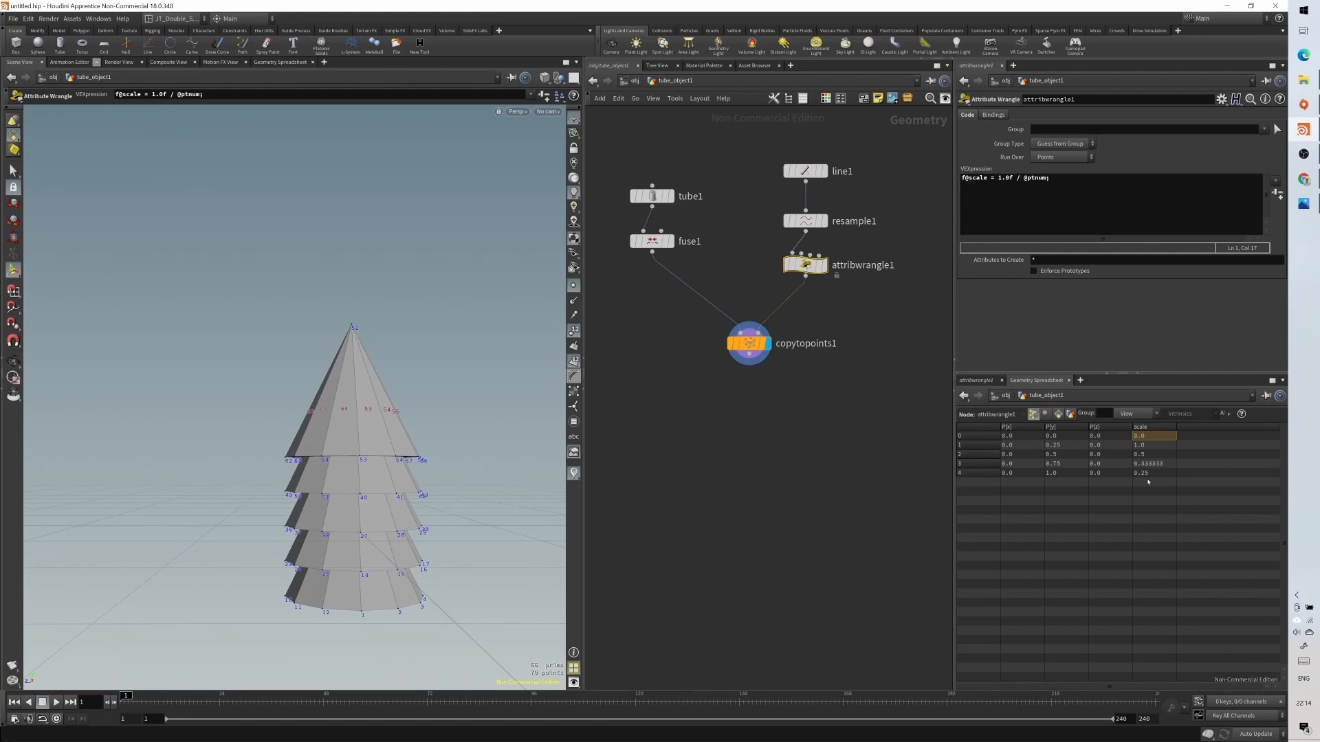
click(1148, 474)
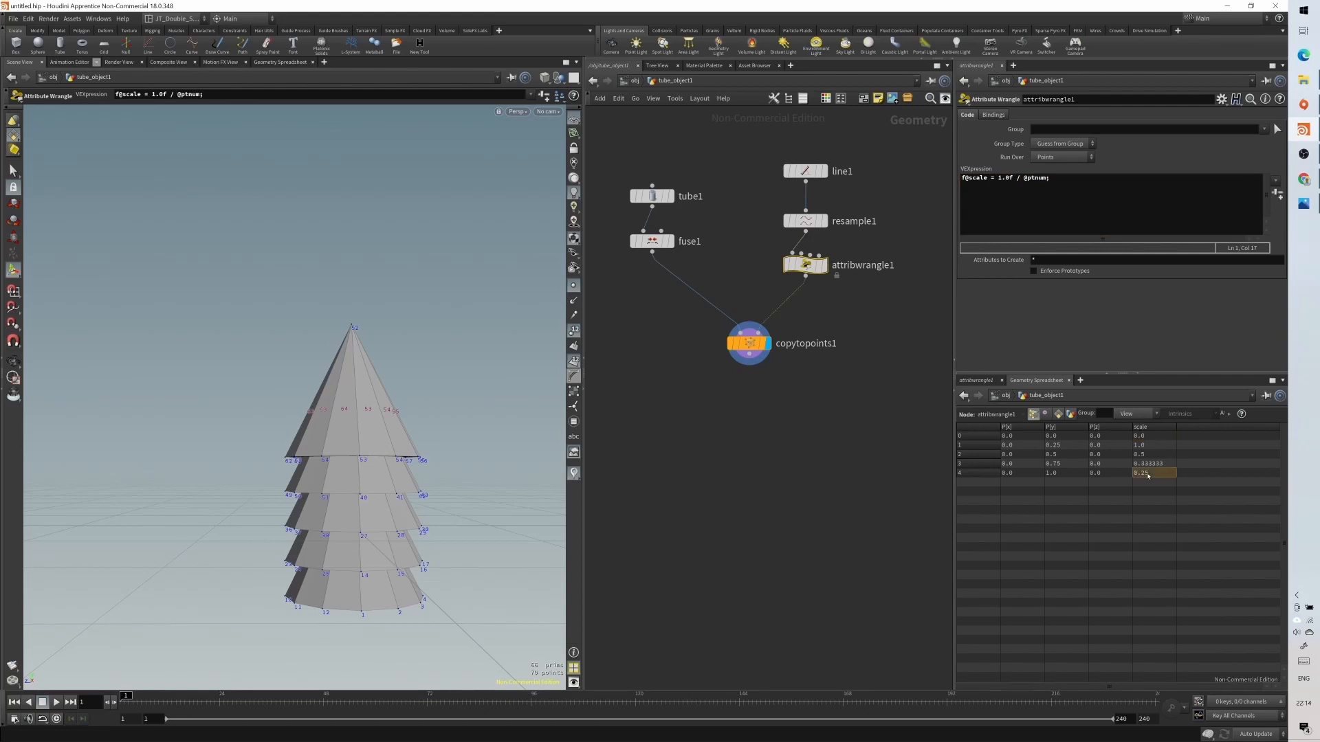
click(969, 437)
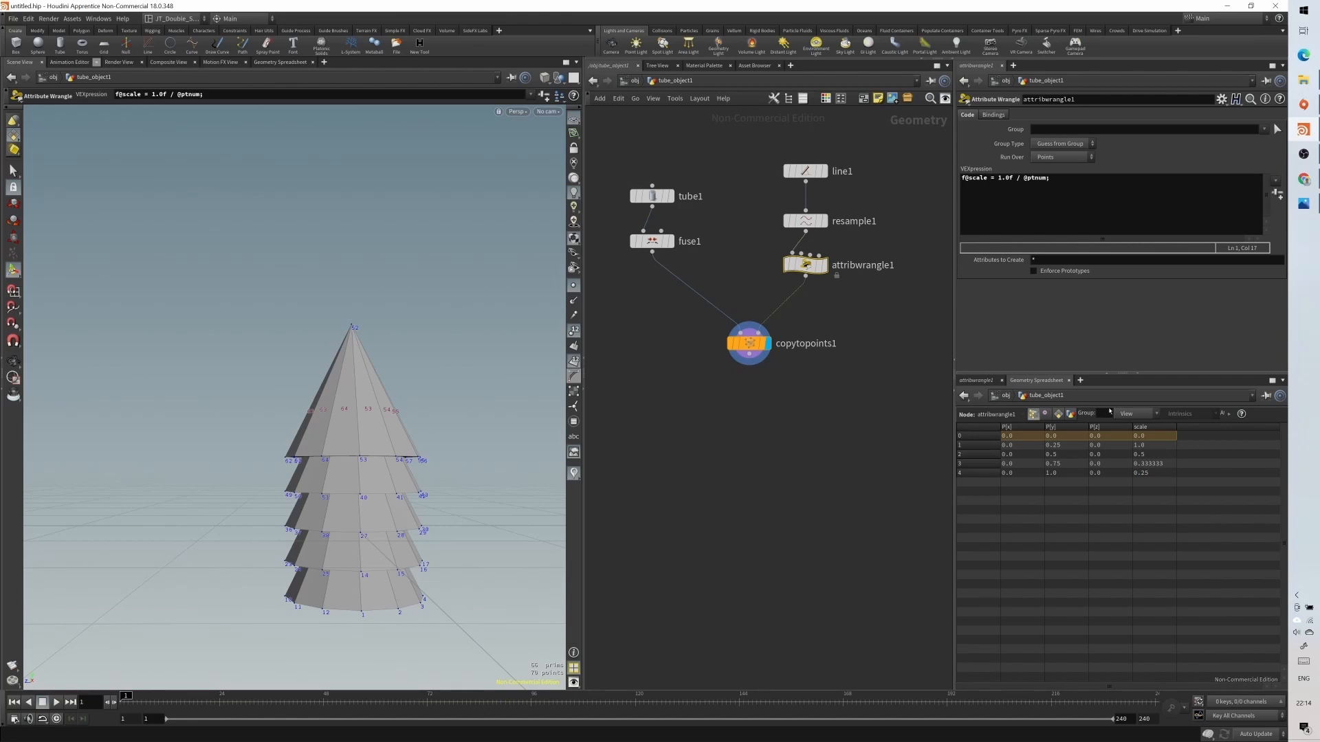
click(1018, 178)
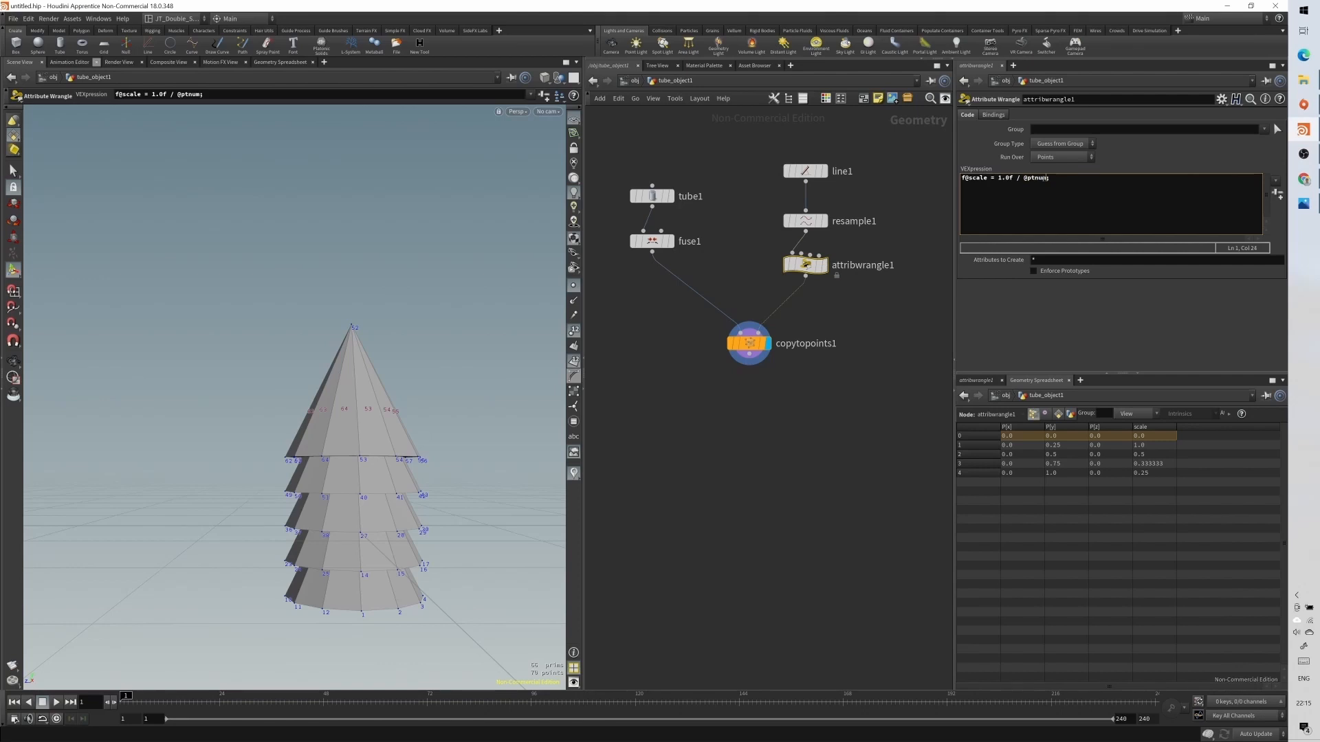
key(Right)
text(()
text(+1))
key(shift+Left)
key(shift+Left)
key(shift+Left)
key(shift+Left)
key(shift+Left)
key(shift+Left)
key(shift+Left)
key(Left)
click(1110, 544)
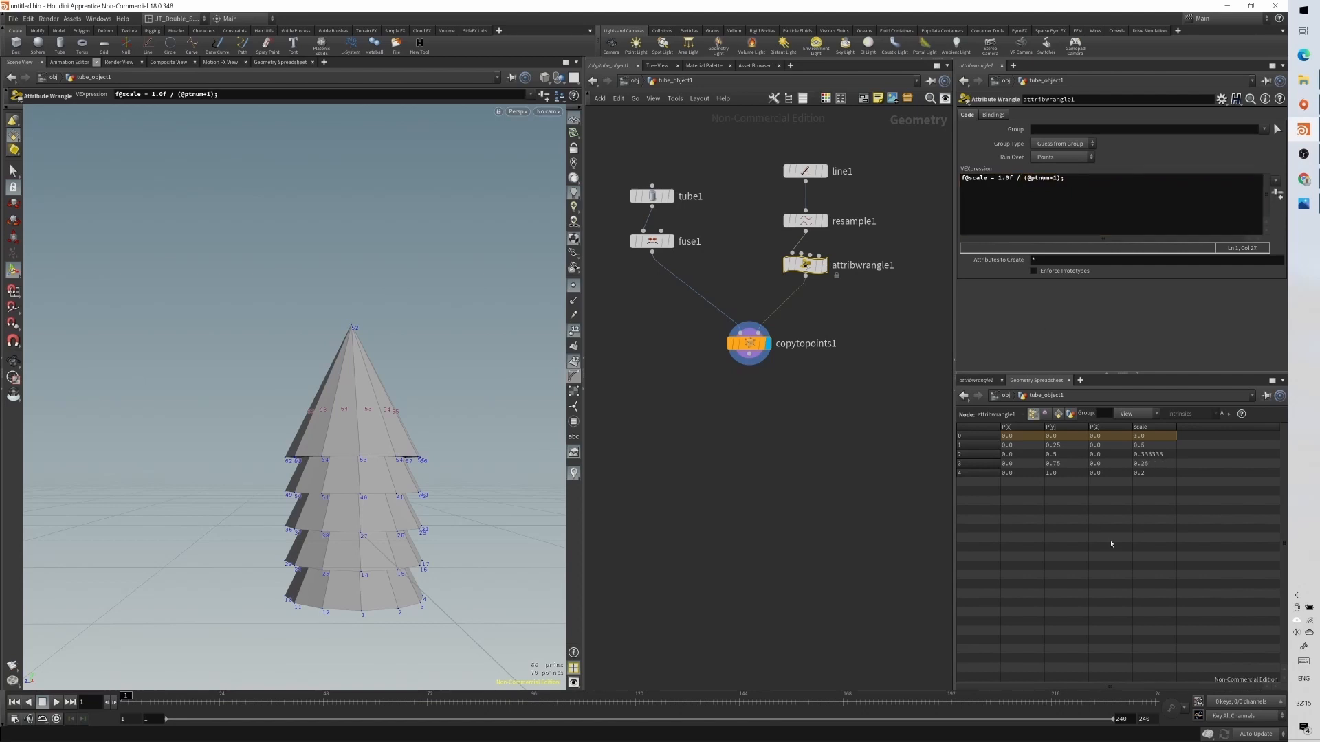
click(1156, 438)
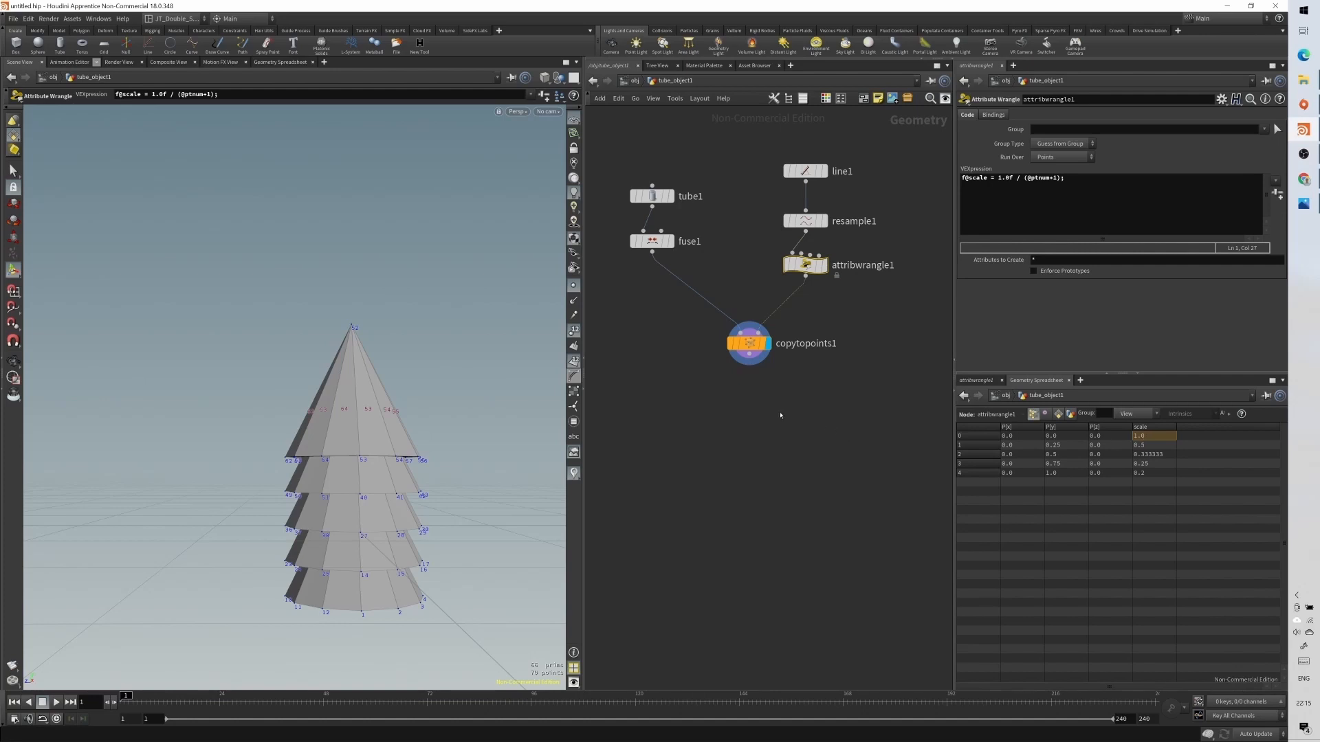
- Move copytopoints1 slightly down and add an Attribute Wrangle node connected below it
drag(751, 351, 751, 359)
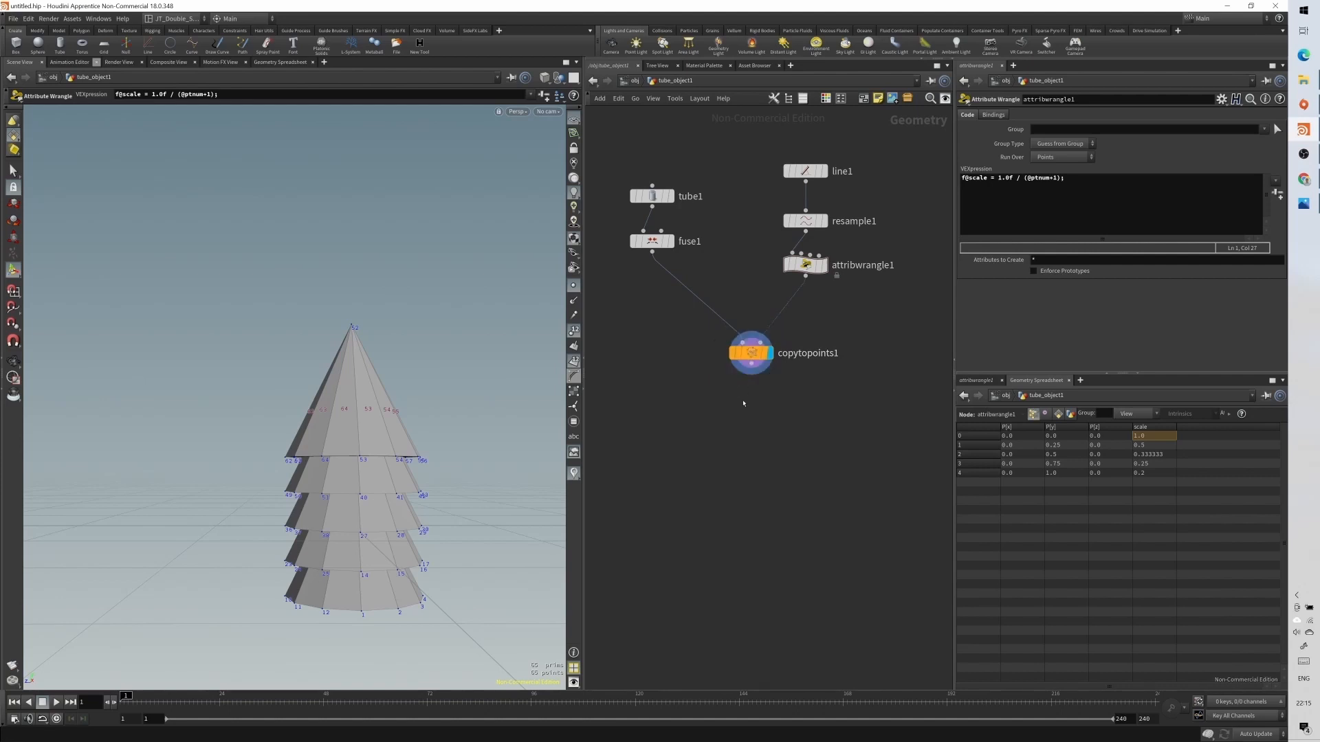
key(Tab)
text(attri)
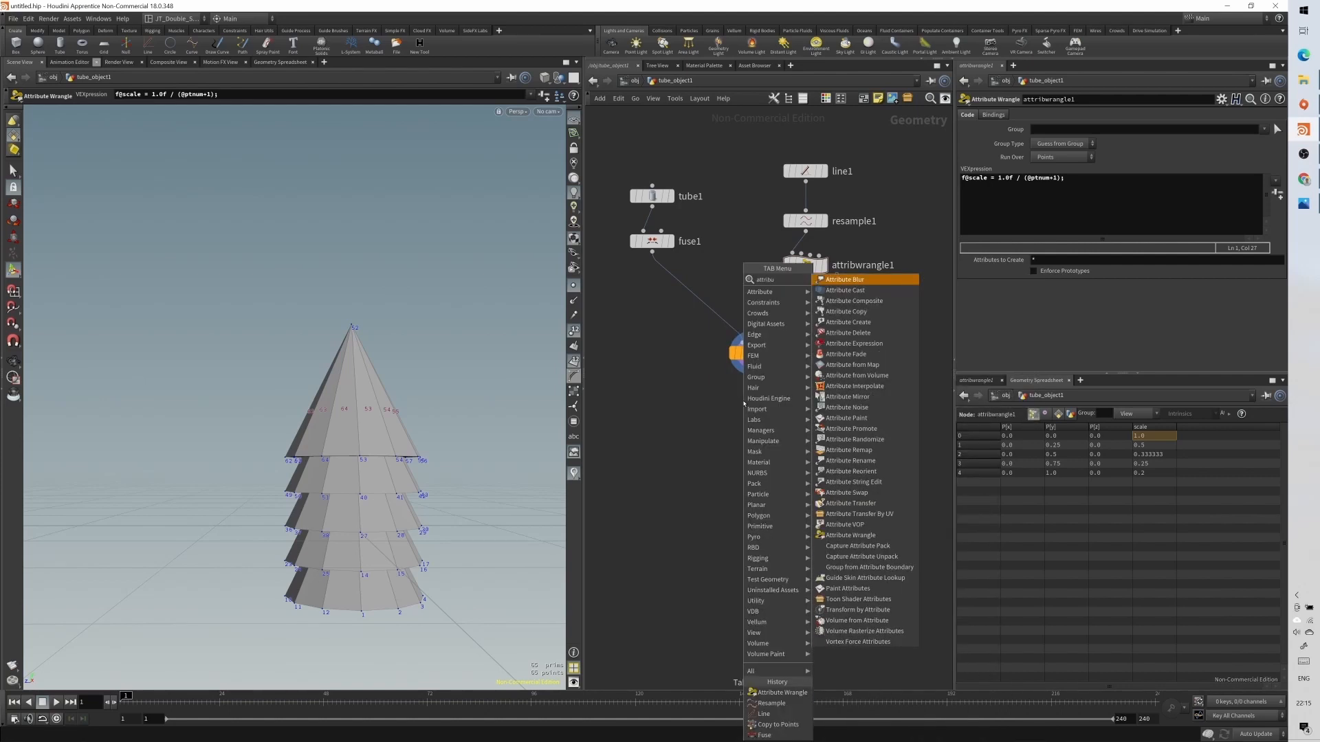
text(bute w)
key(Return)
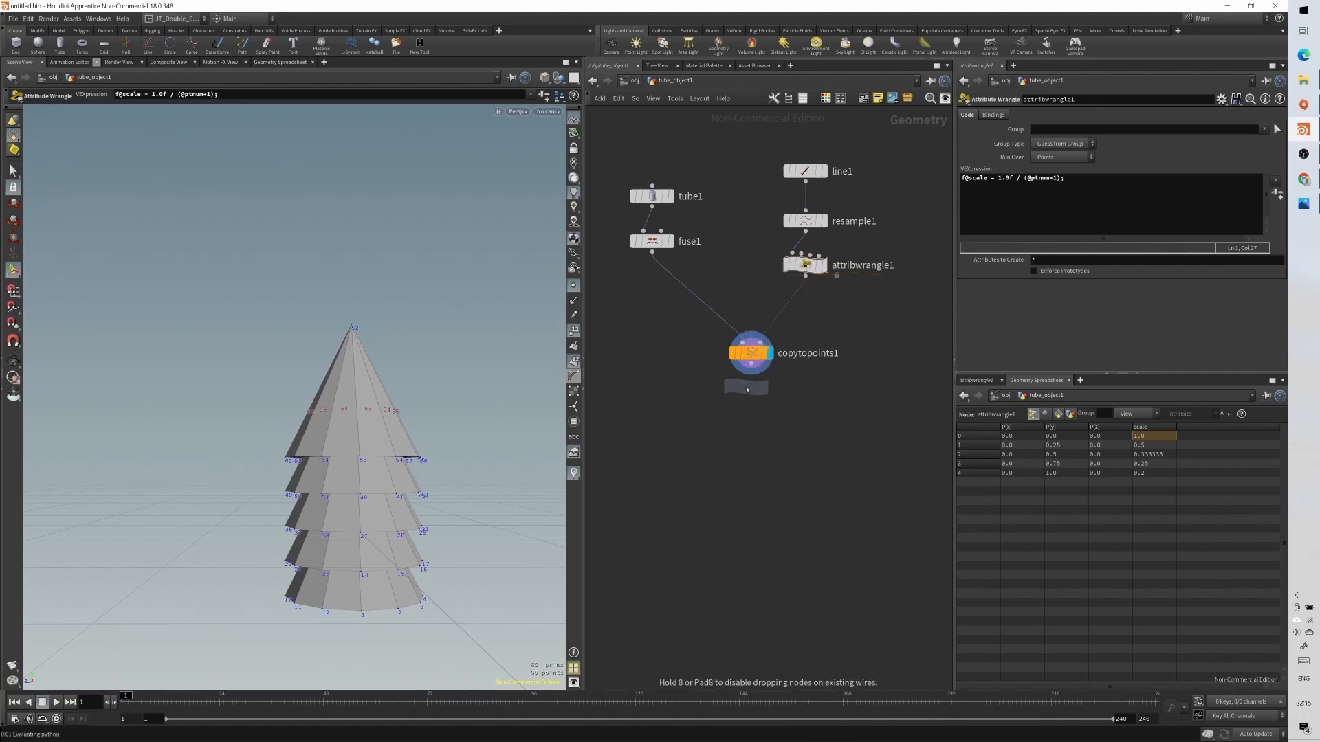
click(752, 388)
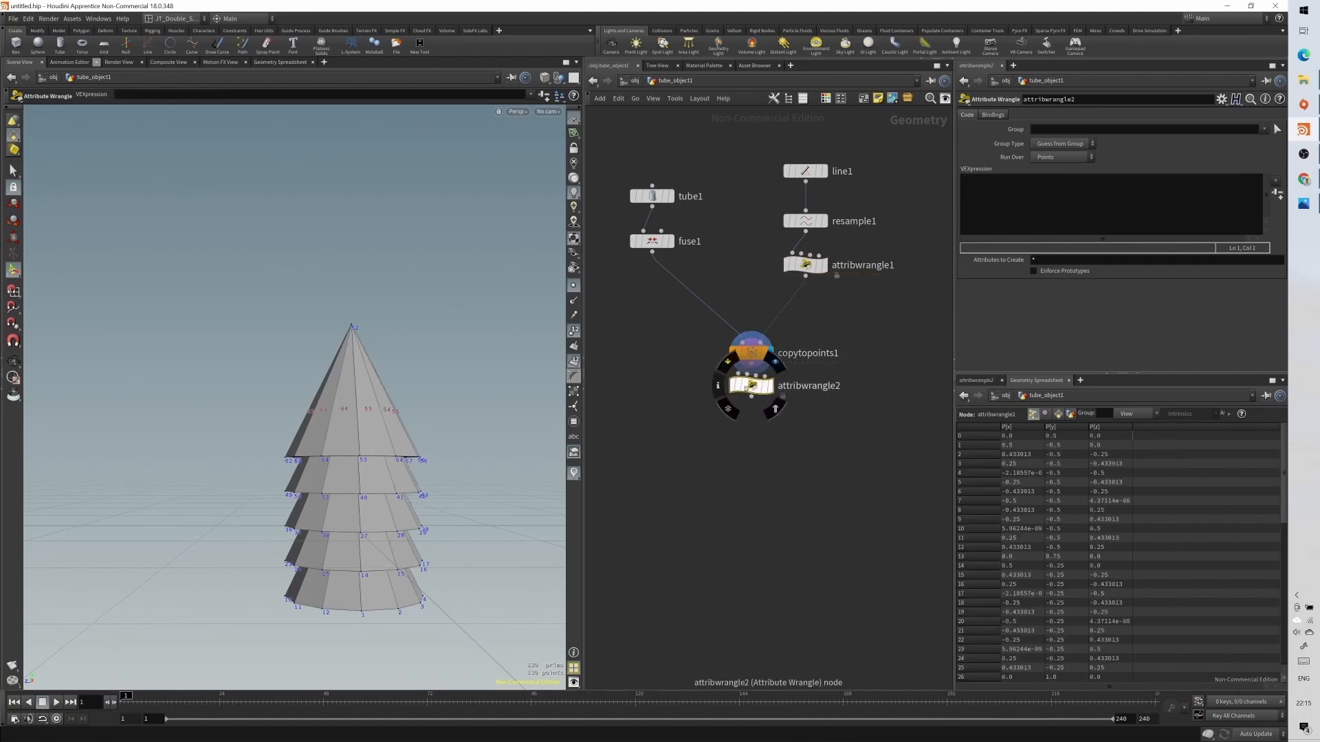
click(1016, 195)
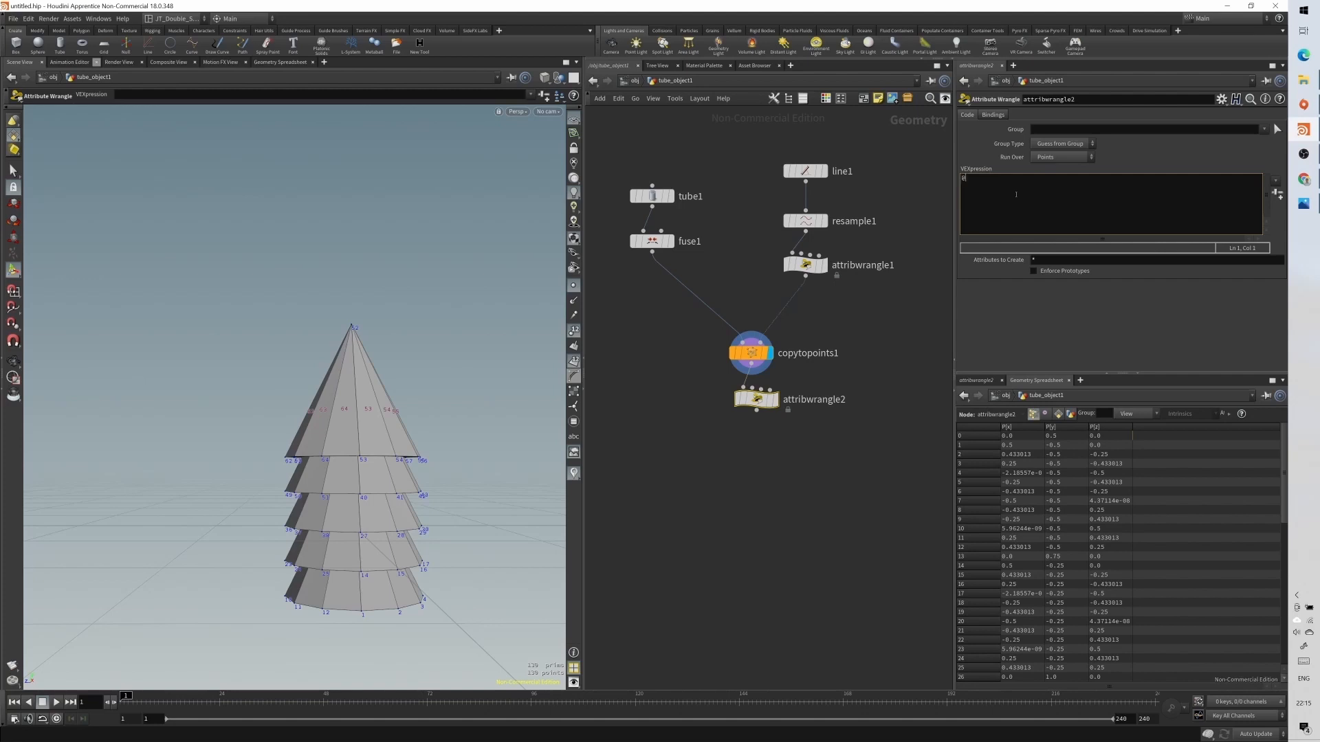
text(@pscale =)
click(757, 354)
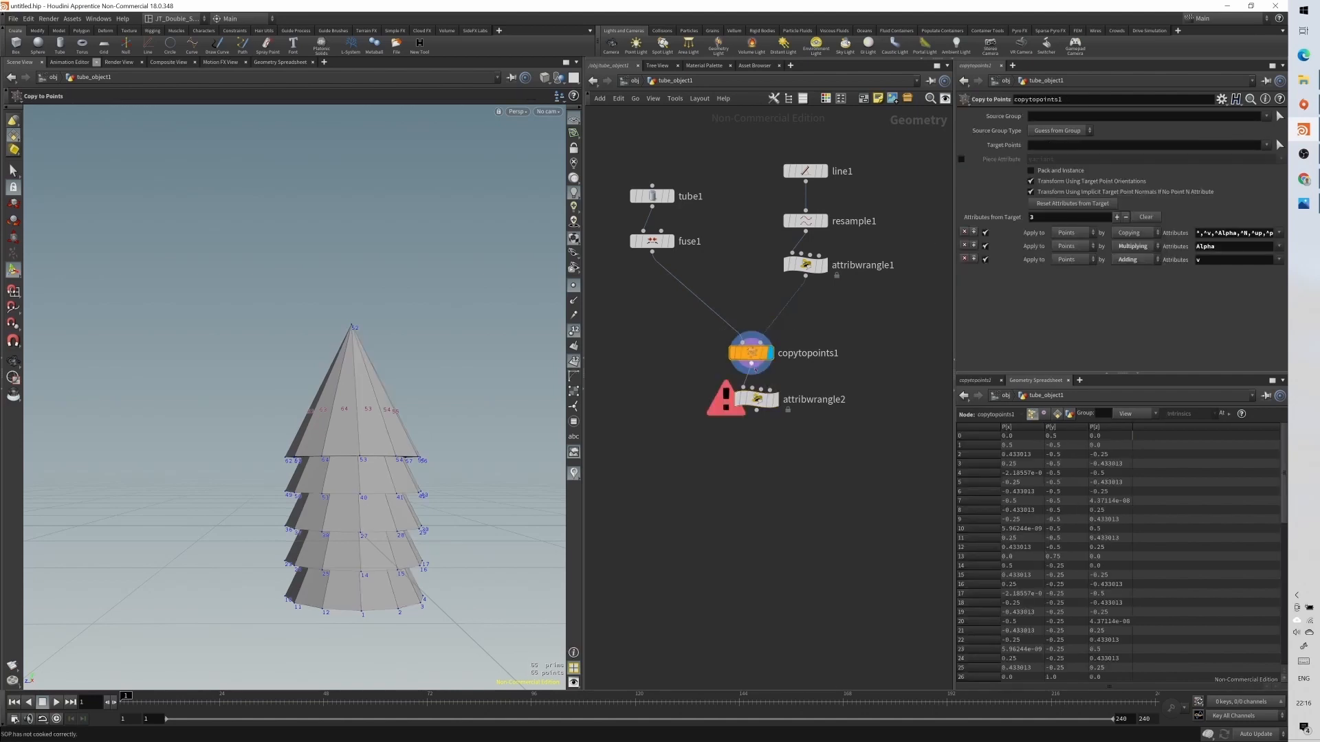
click(756, 399)
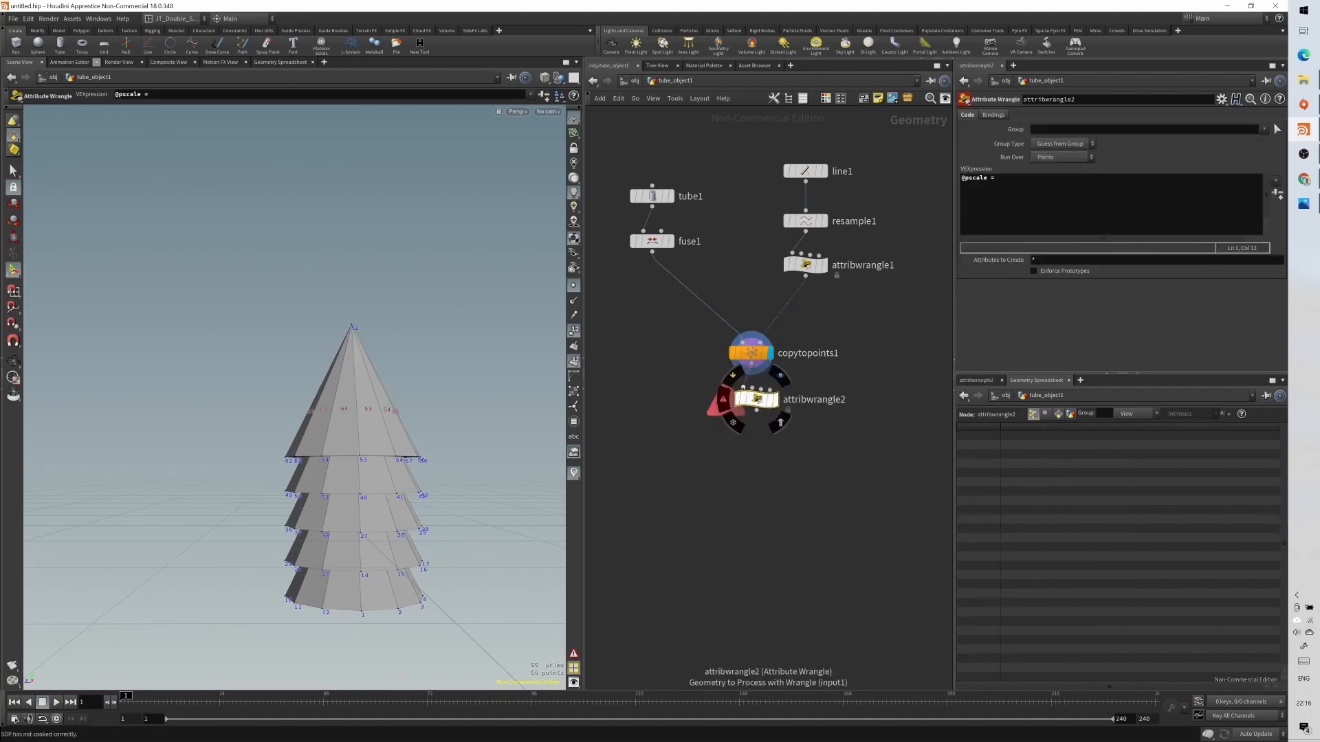
- Compare the point attributes of attribwrangle1 and copytopoints1 in the geometry spreadsheet, looking for scale
click(806, 265)
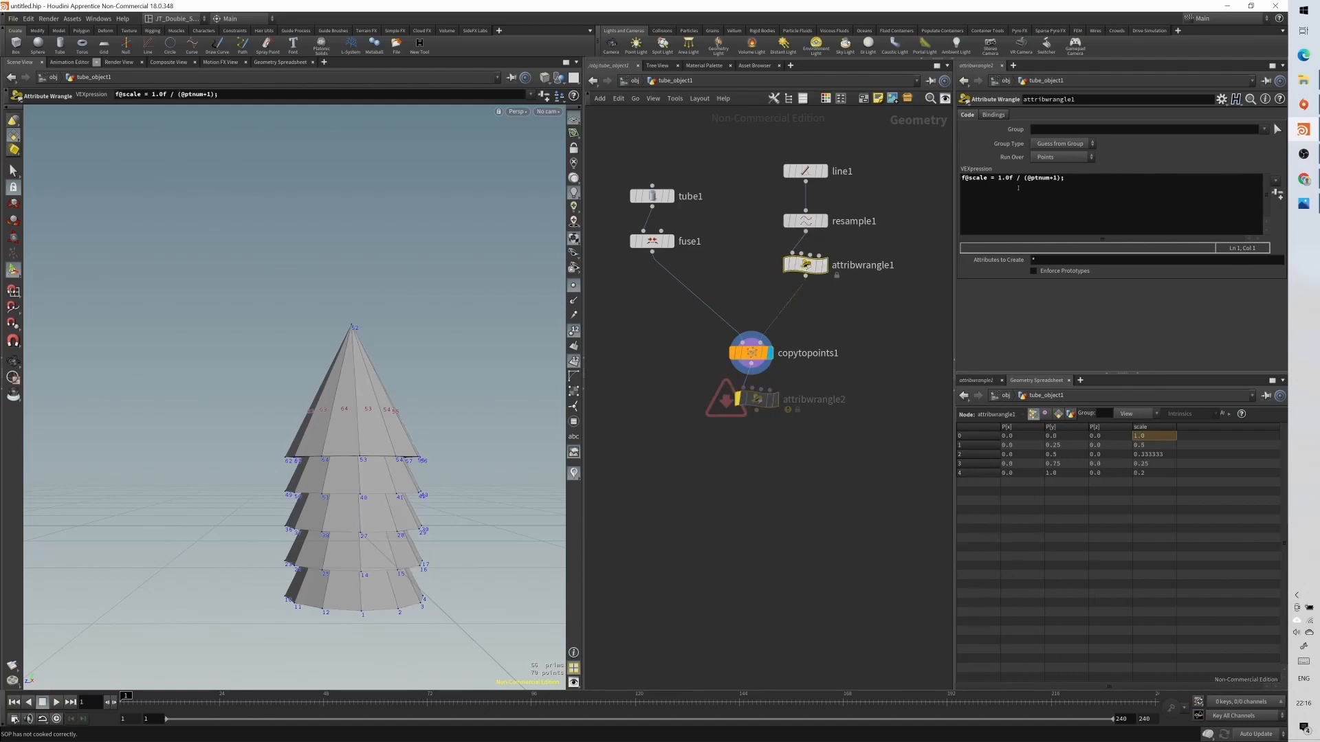
click(751, 352)
scroll(1105, 526, down, 4)
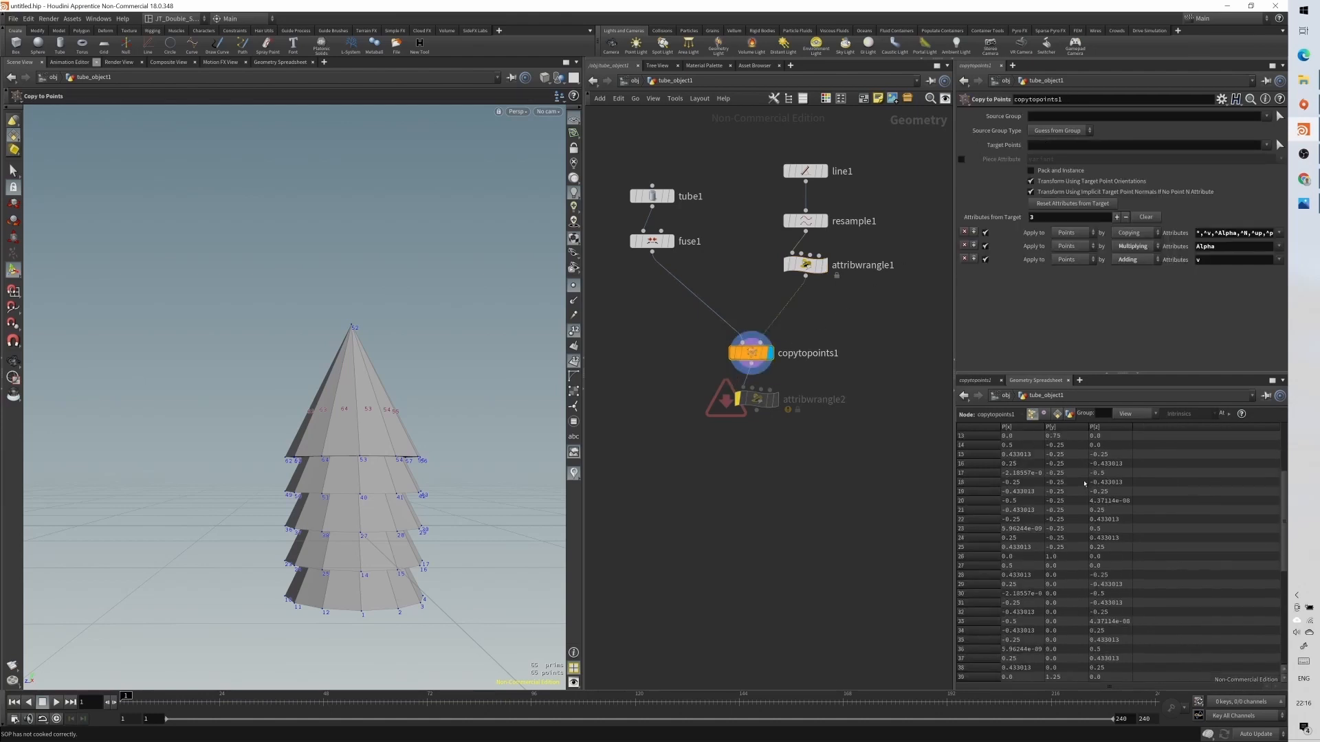
scroll(1085, 484, down, 4)
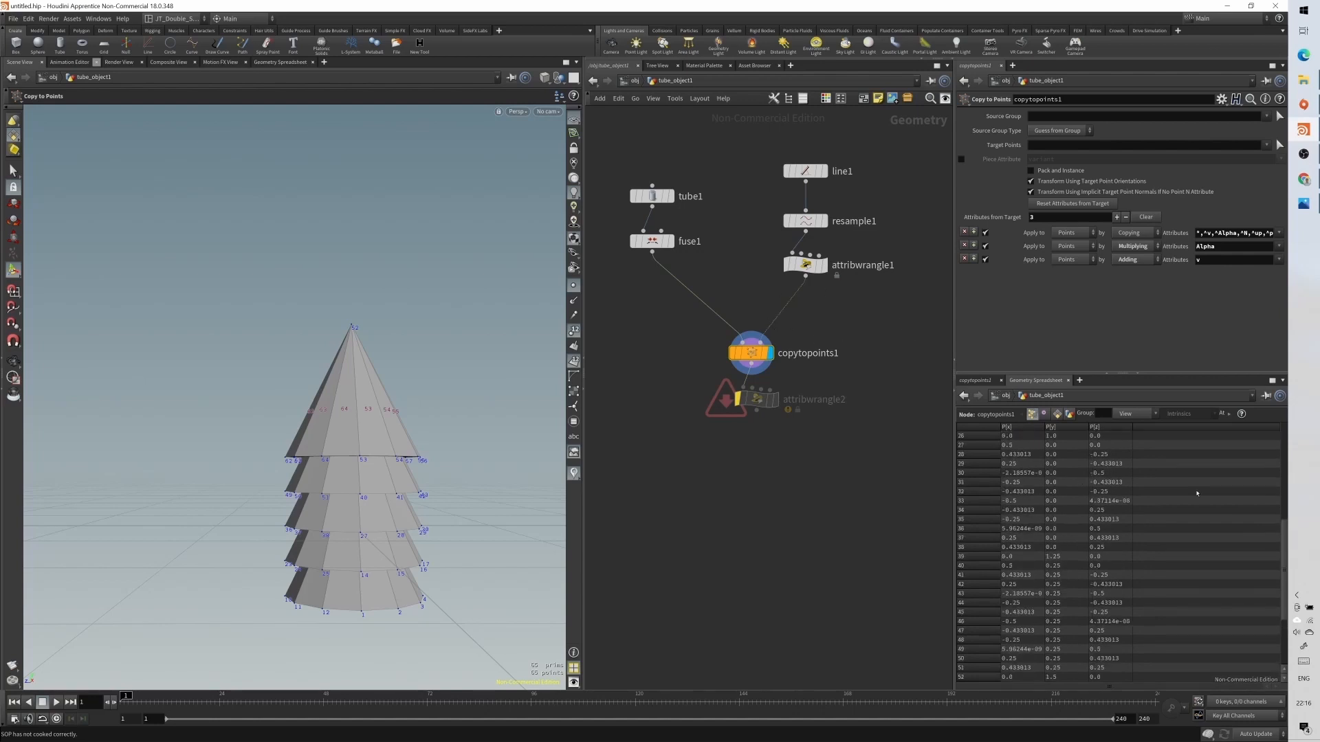
scroll(1267, 557, up, 8)
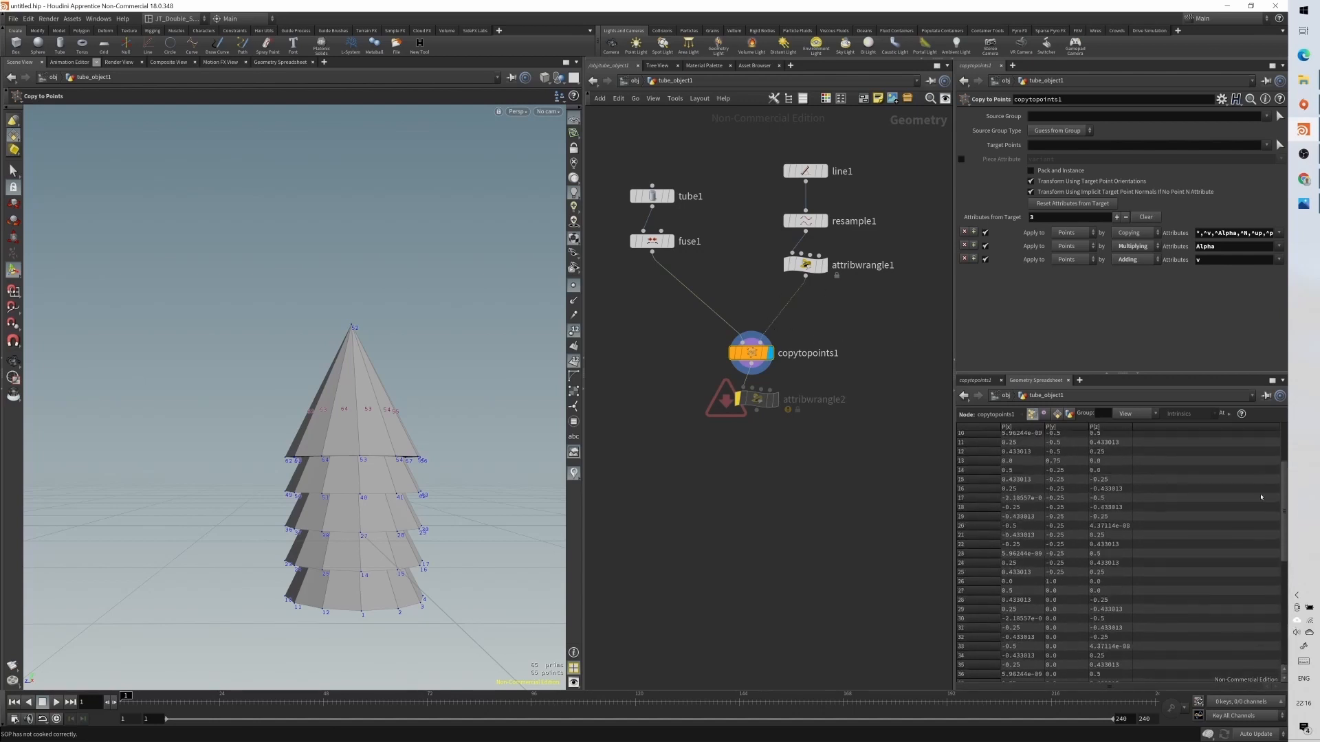
click(809, 268)
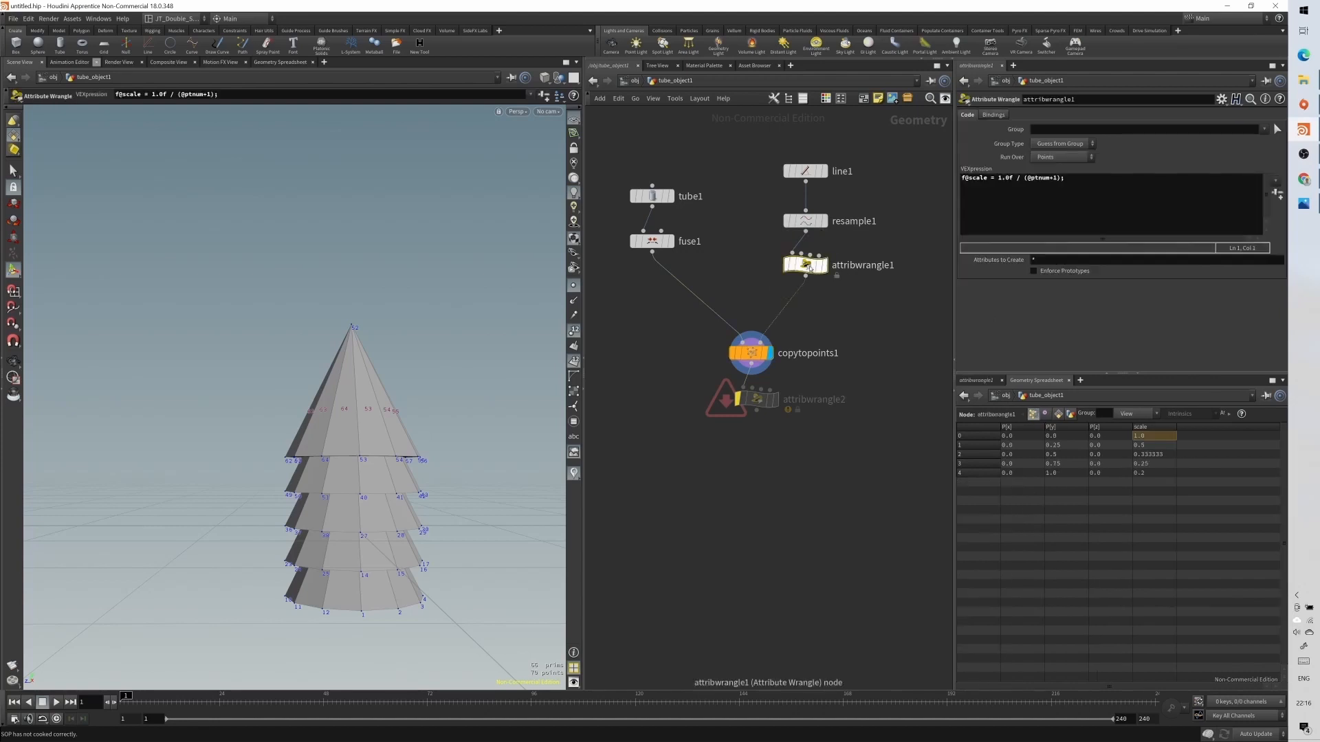
click(1152, 464)
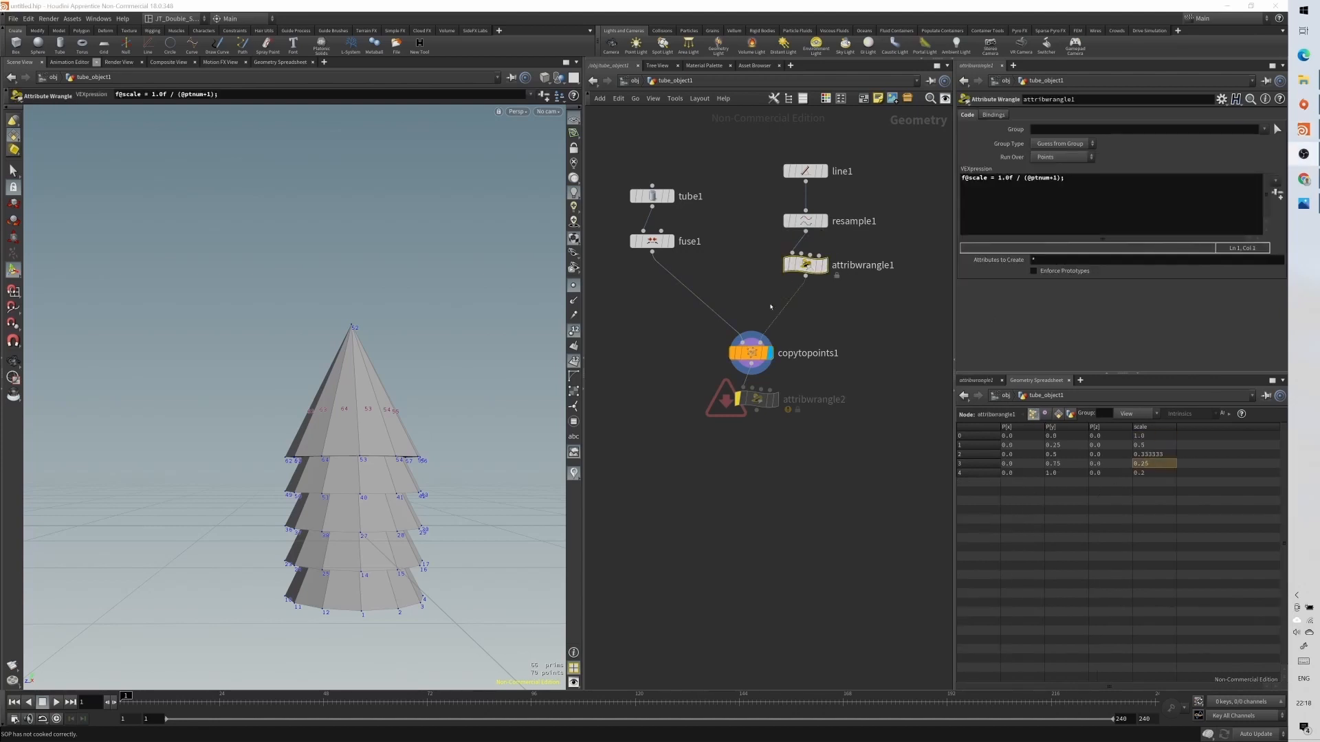
double_click(978, 179)
click(750, 353)
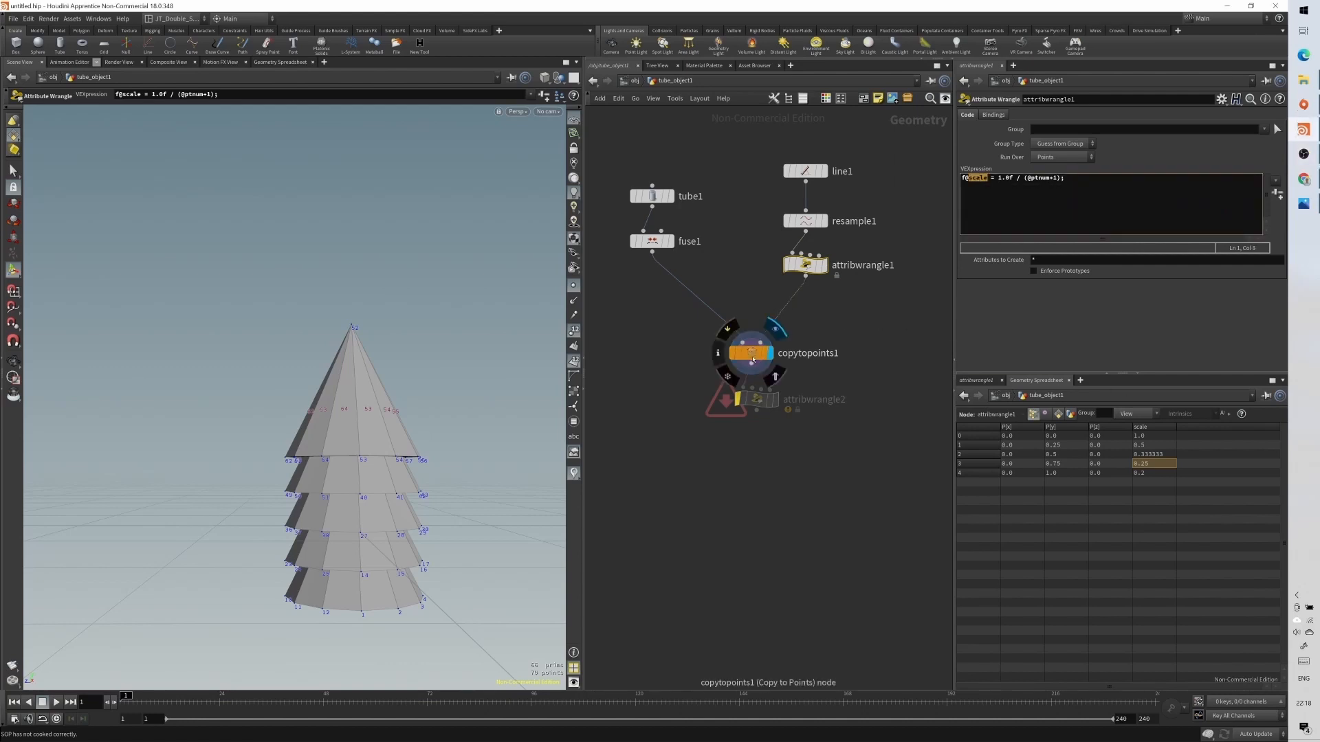
click(807, 265)
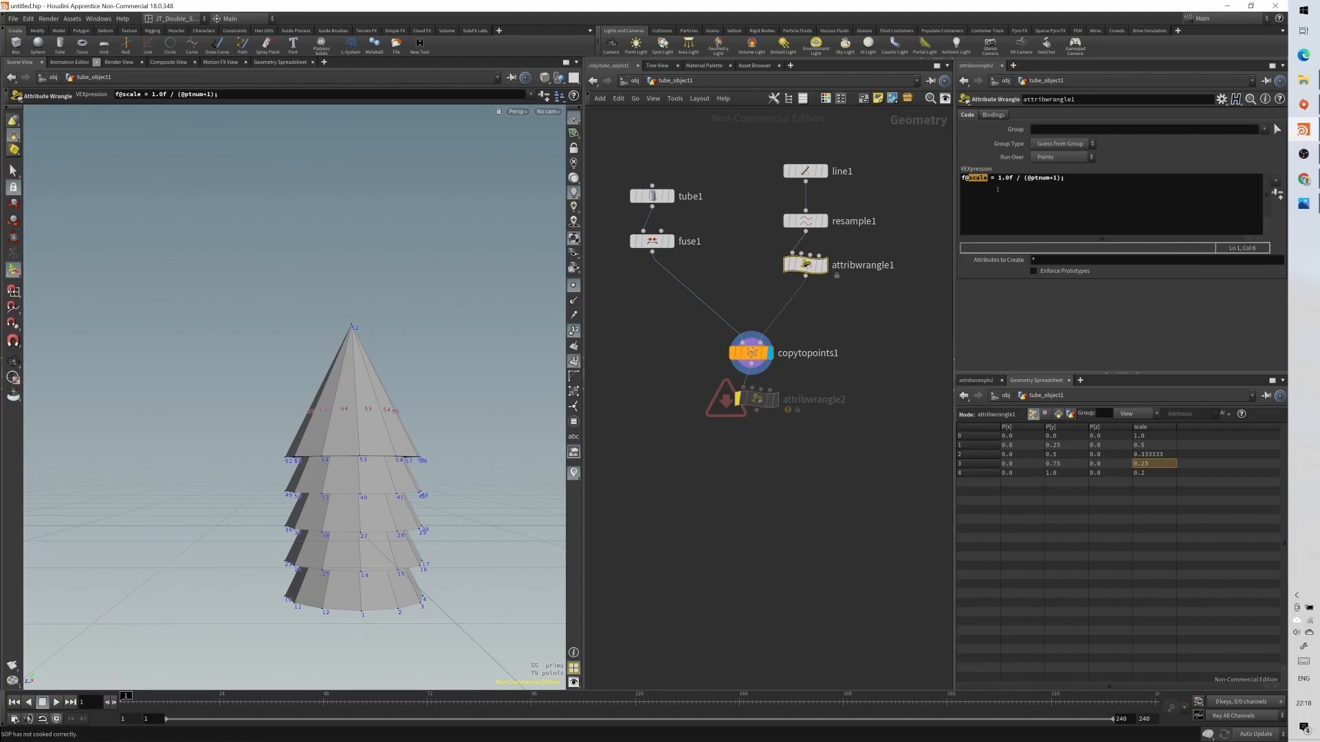
- Rename the attribute in attribwrangle1's expression to base_scale and check for it in copytopoints1's geometry spreadsheet
click(1004, 189)
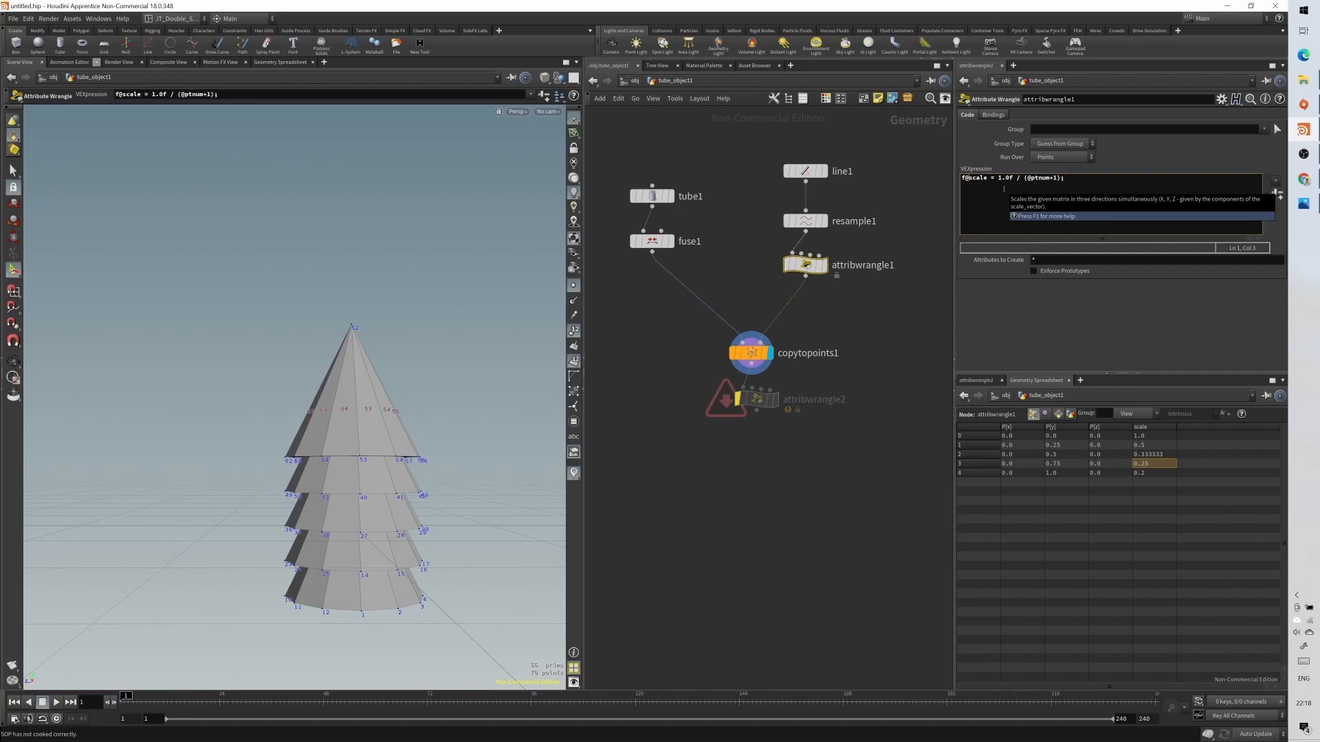
text(base_)
key(Right)
key(Right)
key(Right)
key(Right)
key(Right)
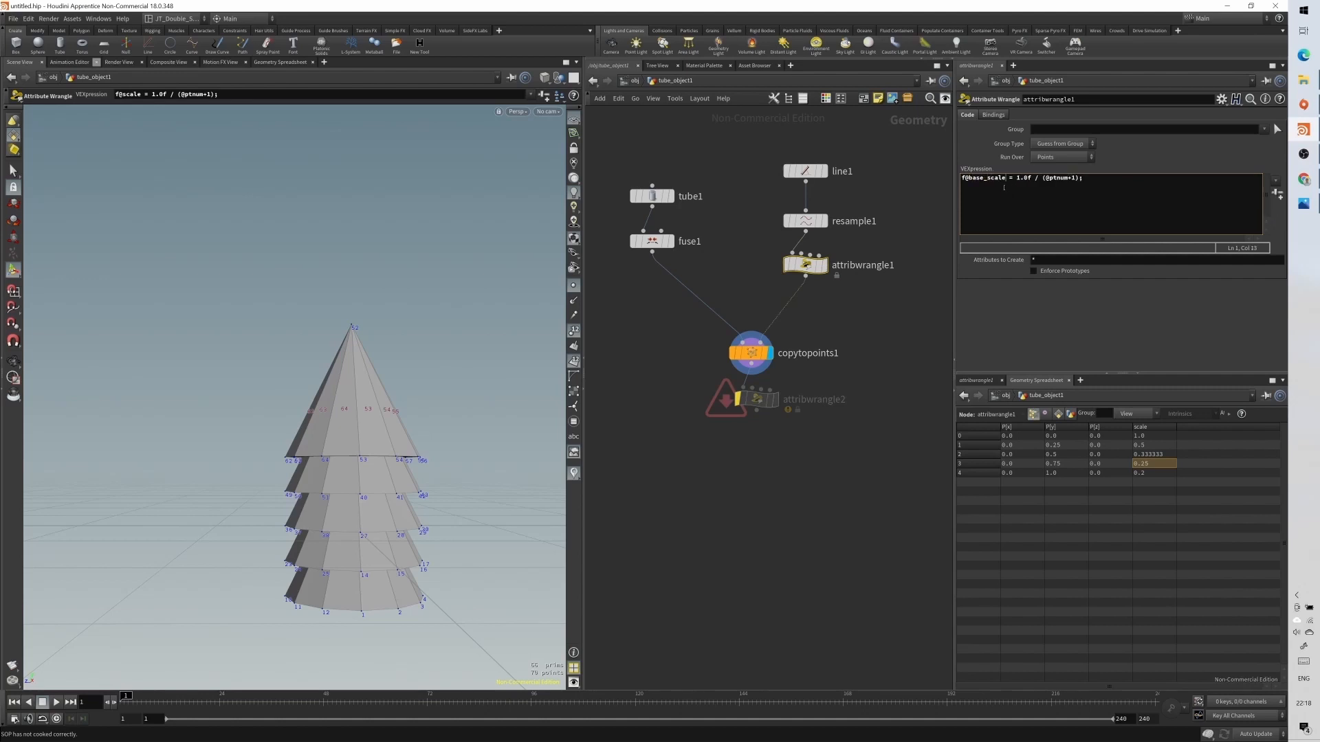
click(757, 354)
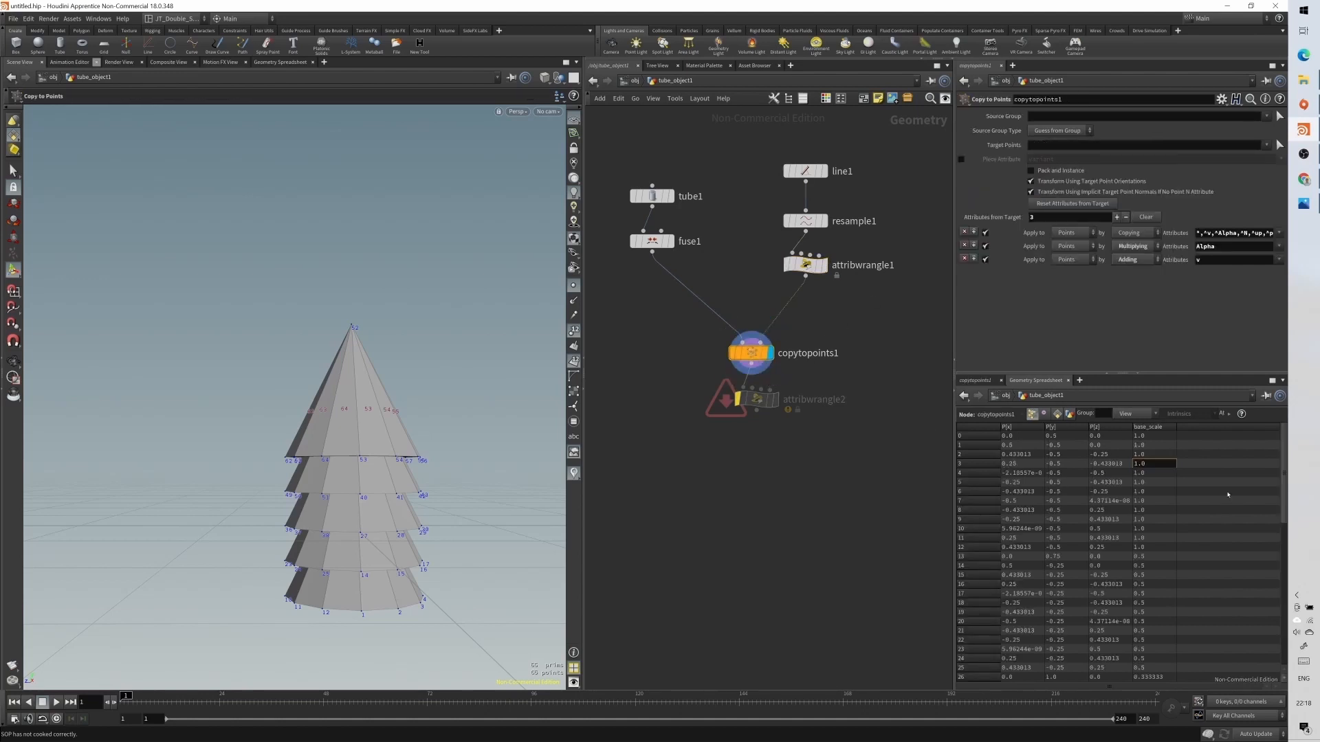
click(806, 264)
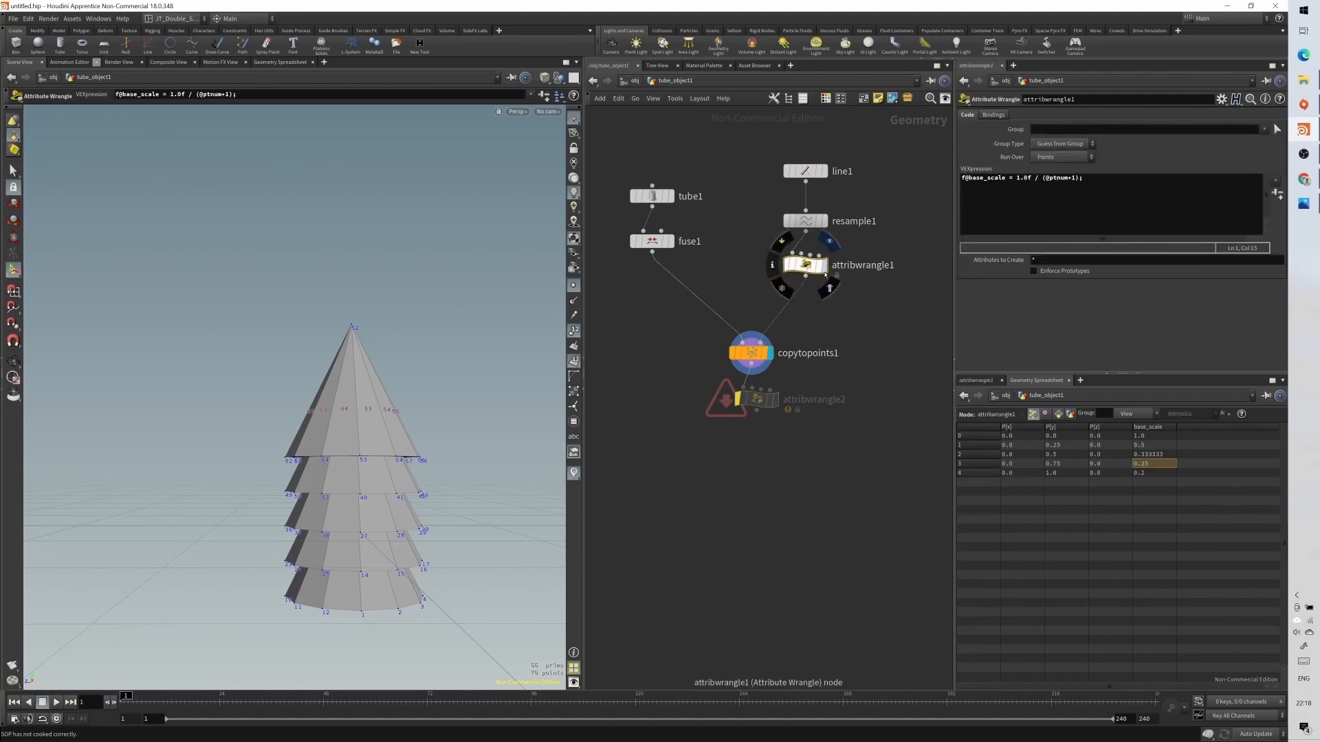
click(738, 356)
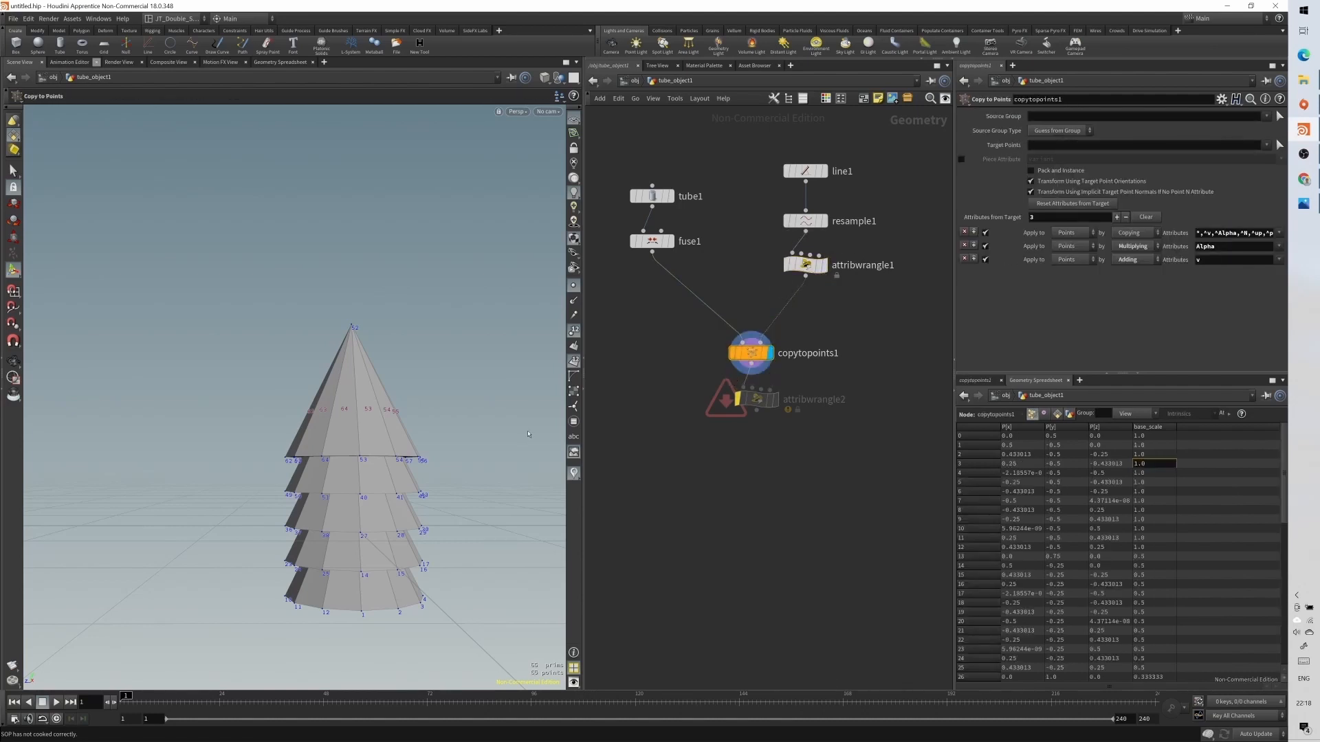
click(1144, 474)
mouse_move(733, 381)
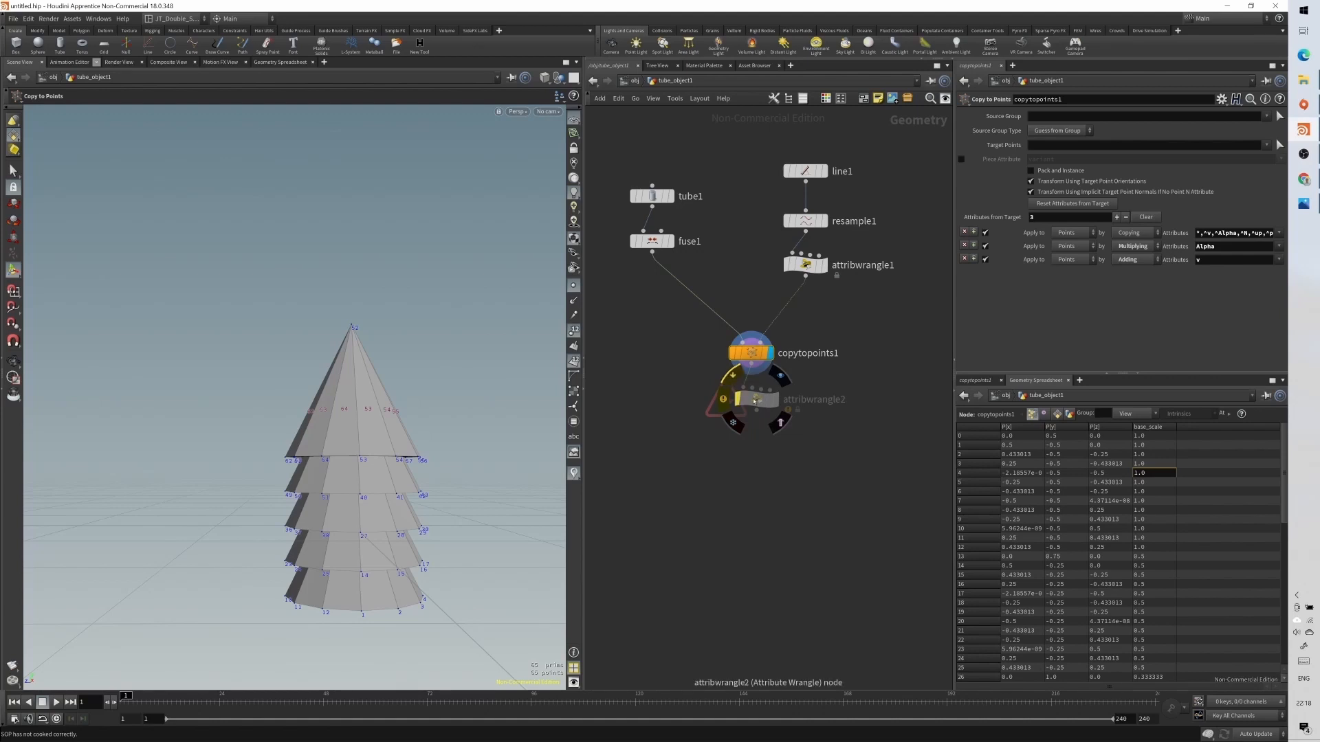
click(733, 376)
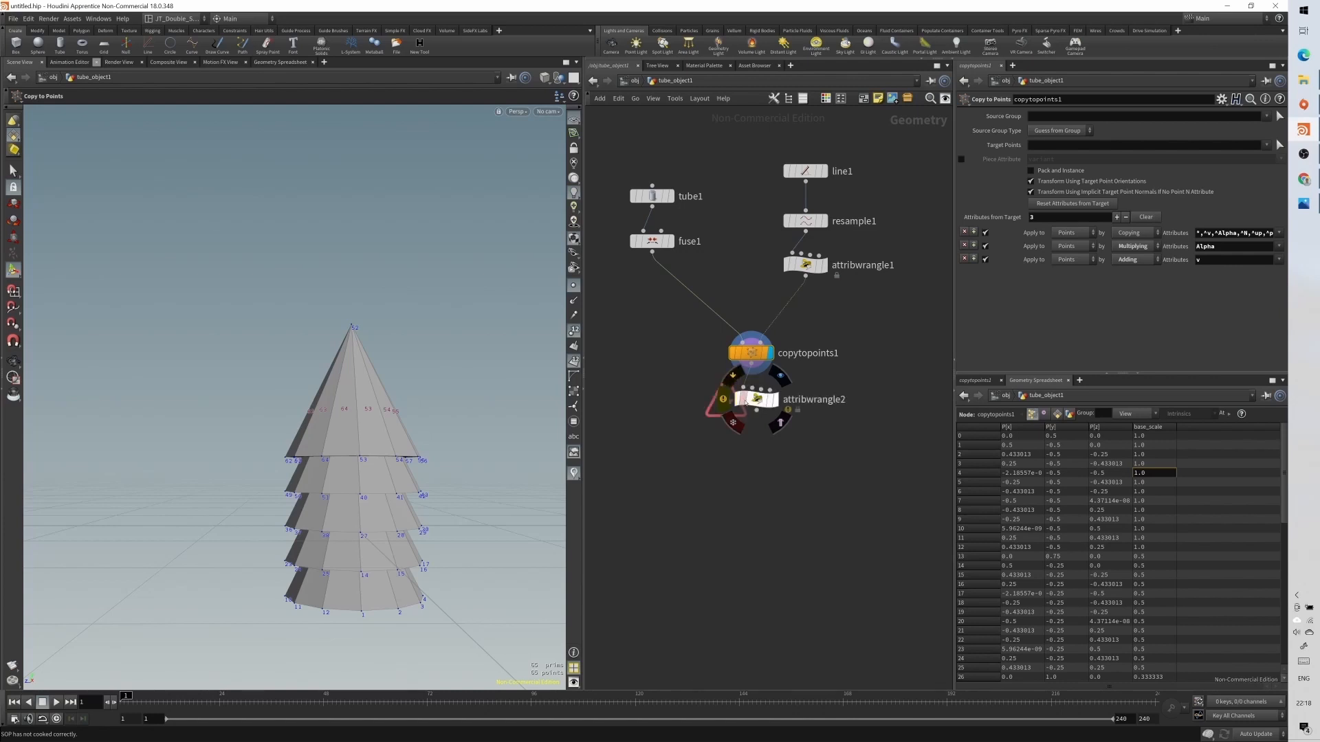
click(757, 399)
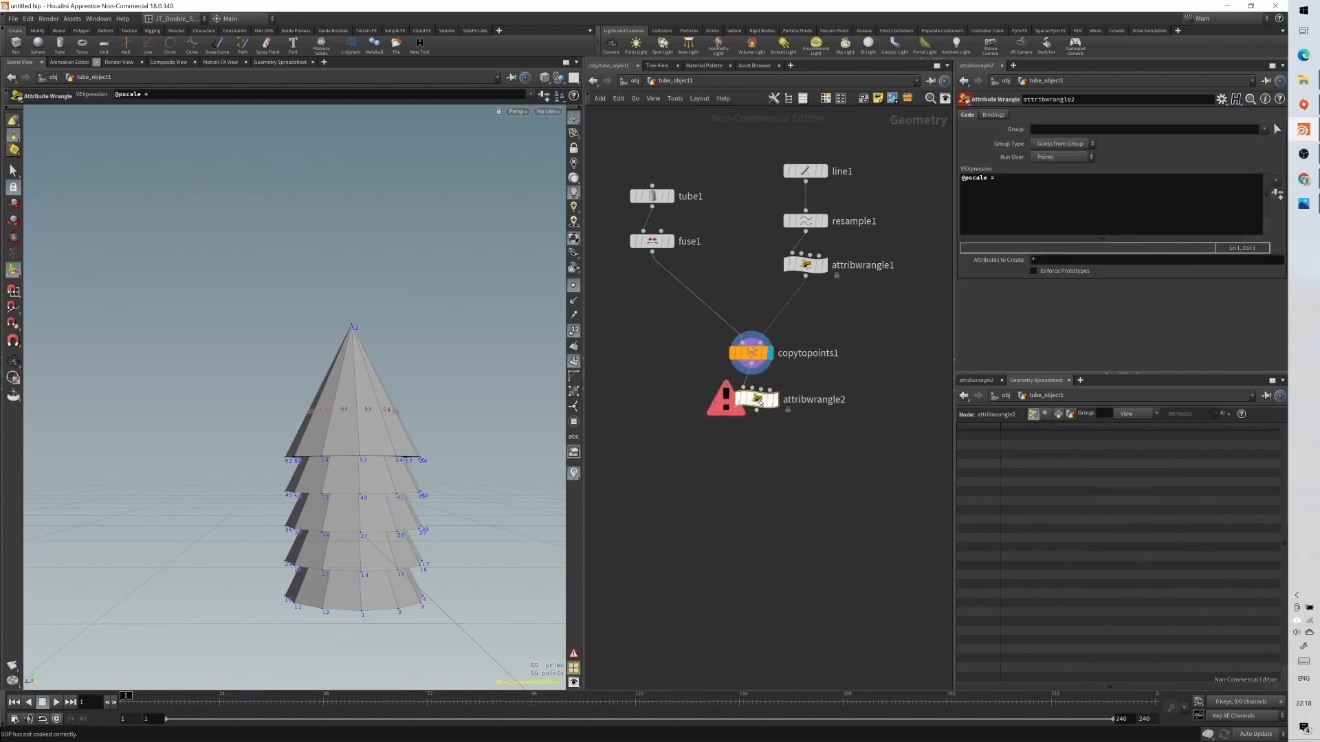
click(1030, 180)
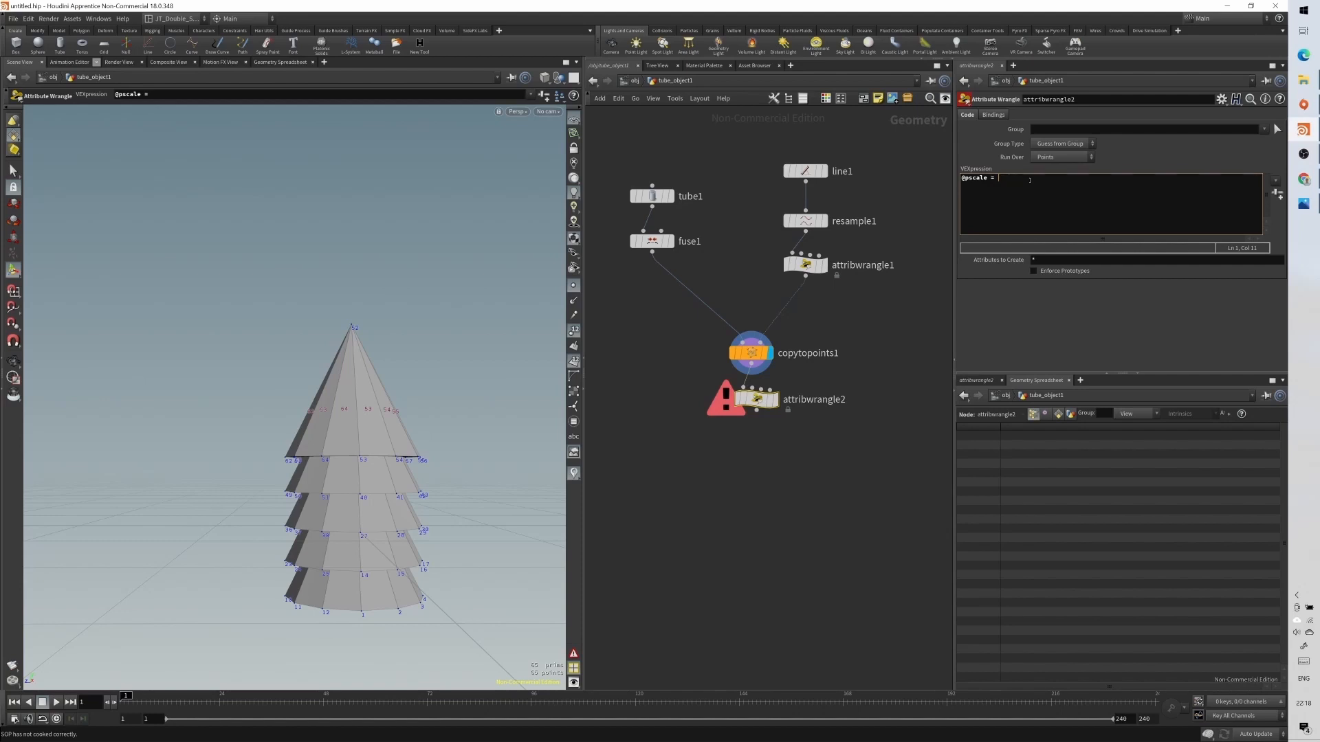
text(@base_scale;)
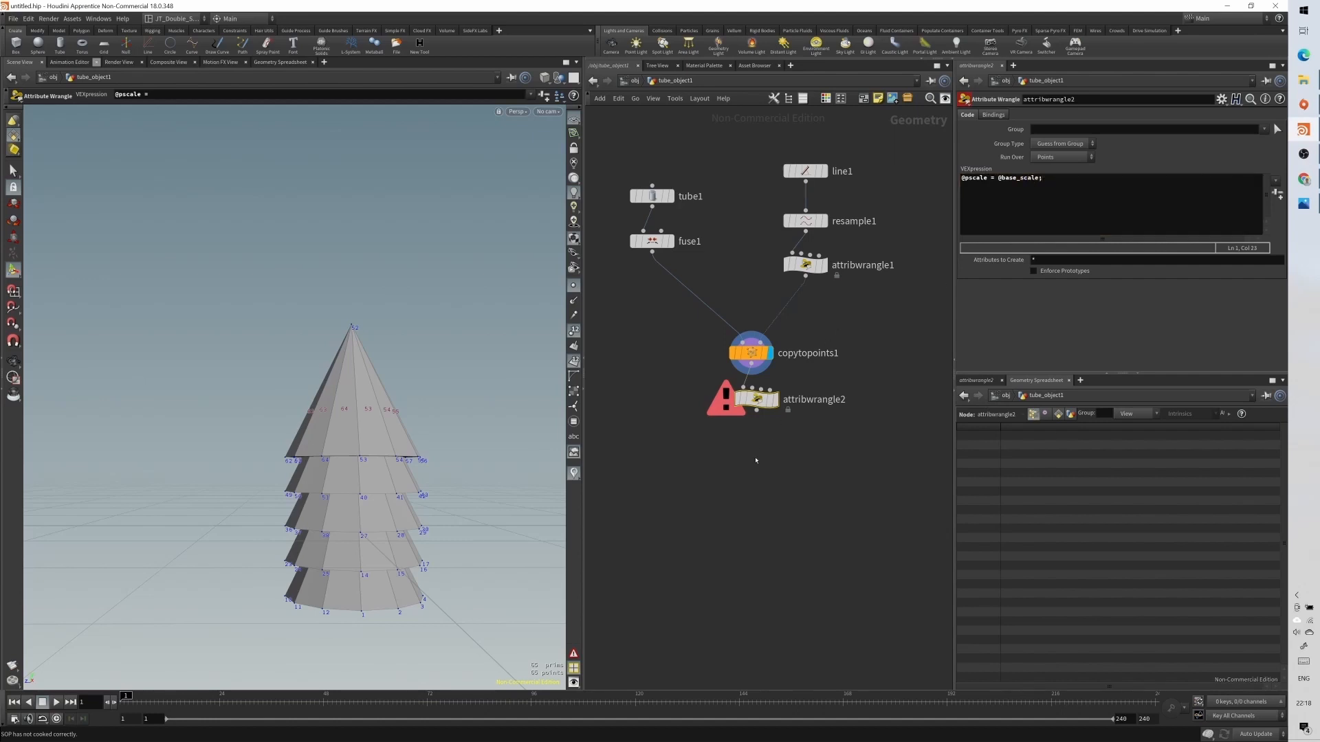
click(982, 179)
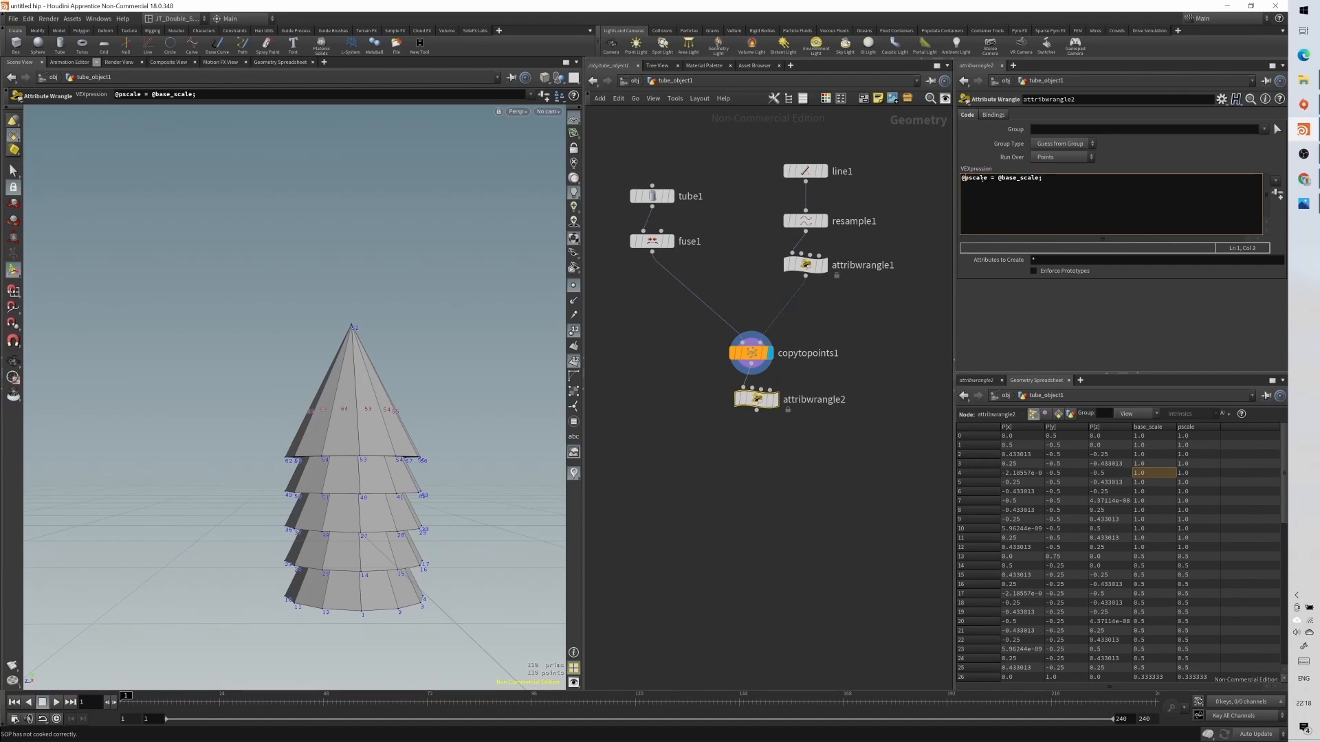
double_click(983, 179)
key(Right)
key(BackSpace)
key(Return)
key(BackSpace)
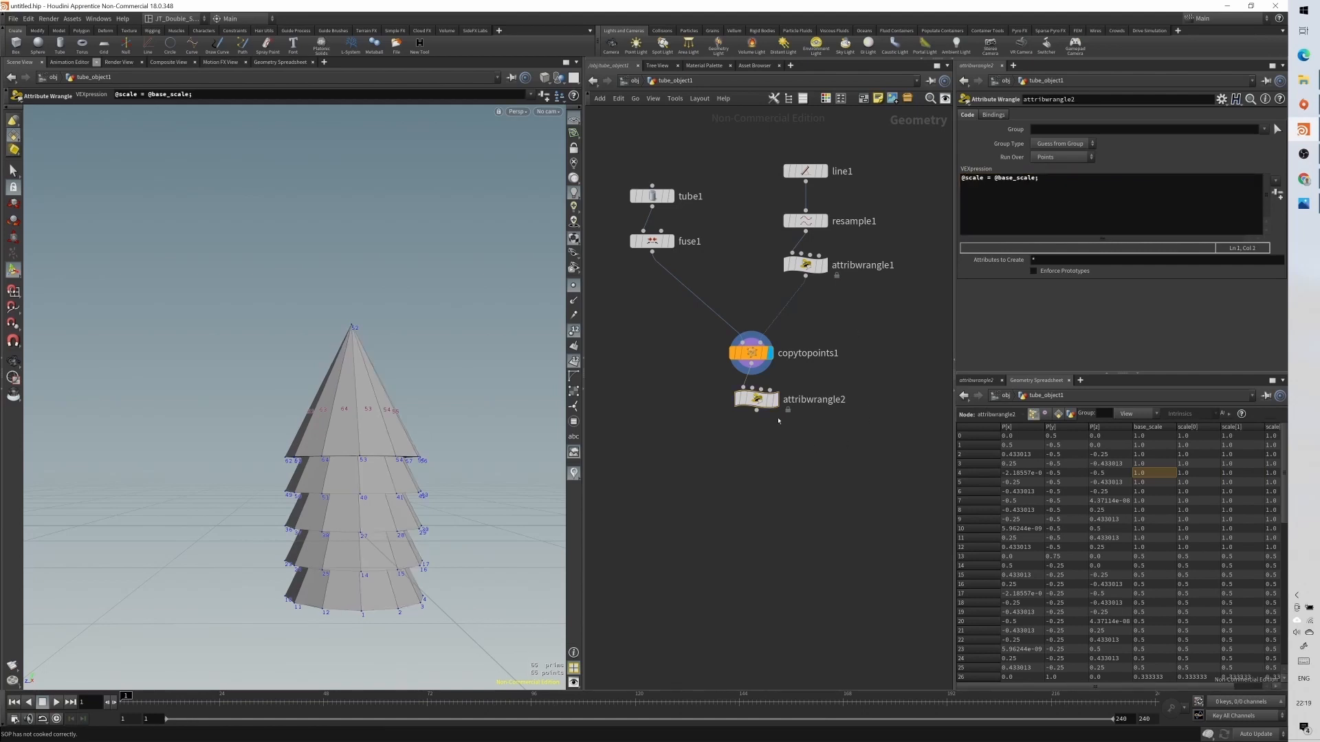
click(757, 411)
key(Escape)
click(774, 399)
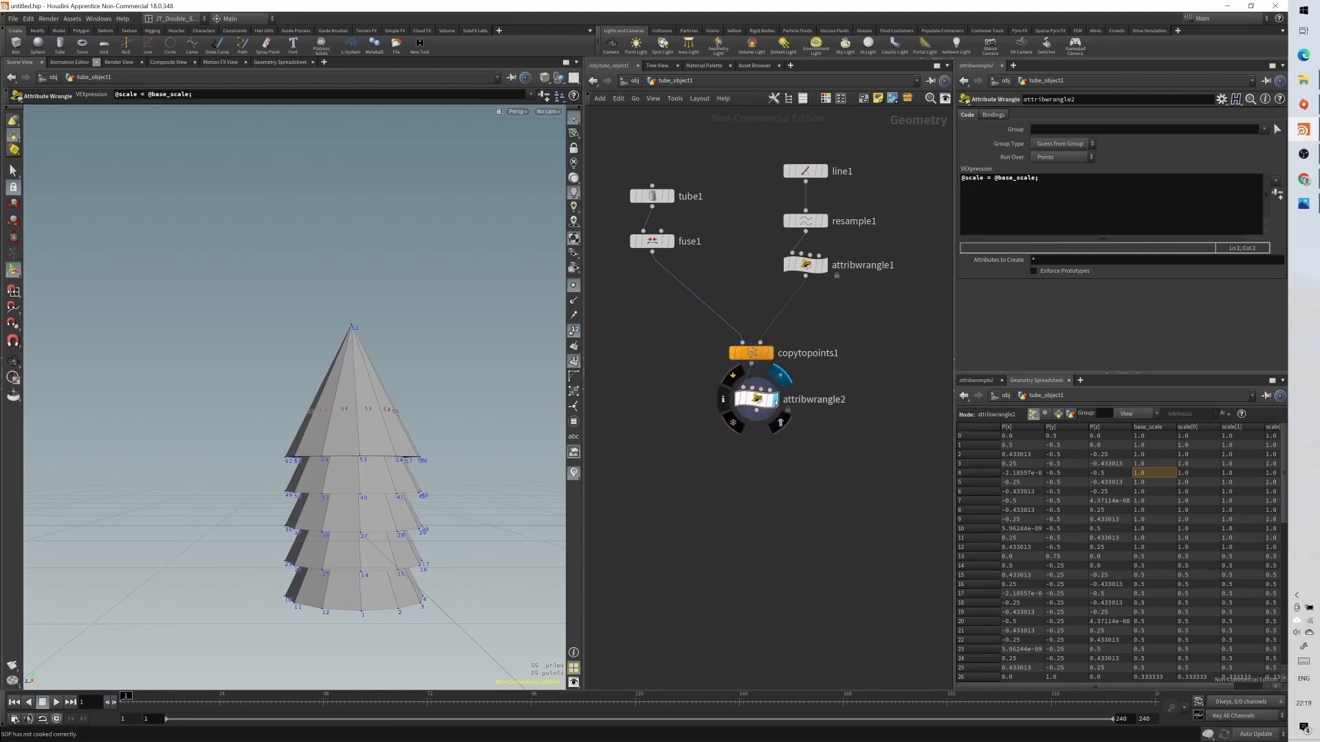
text(p)
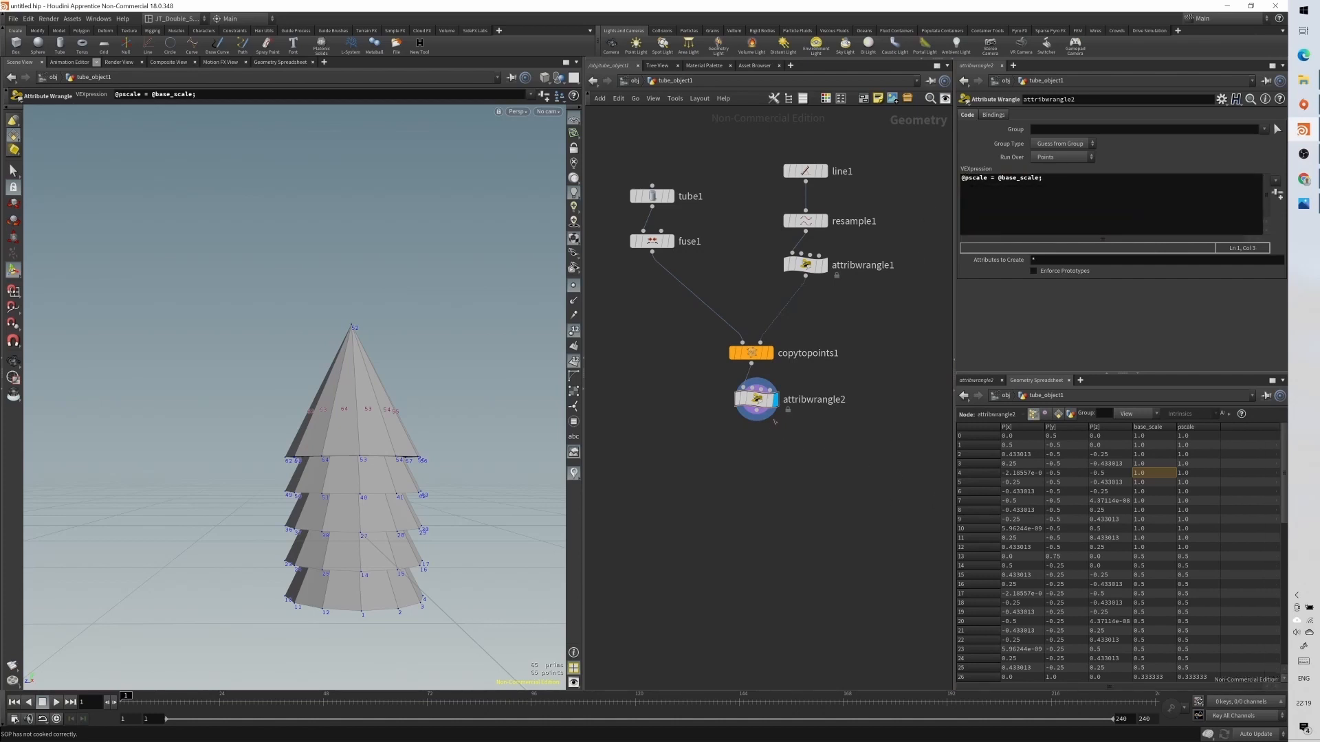
click(1060, 177)
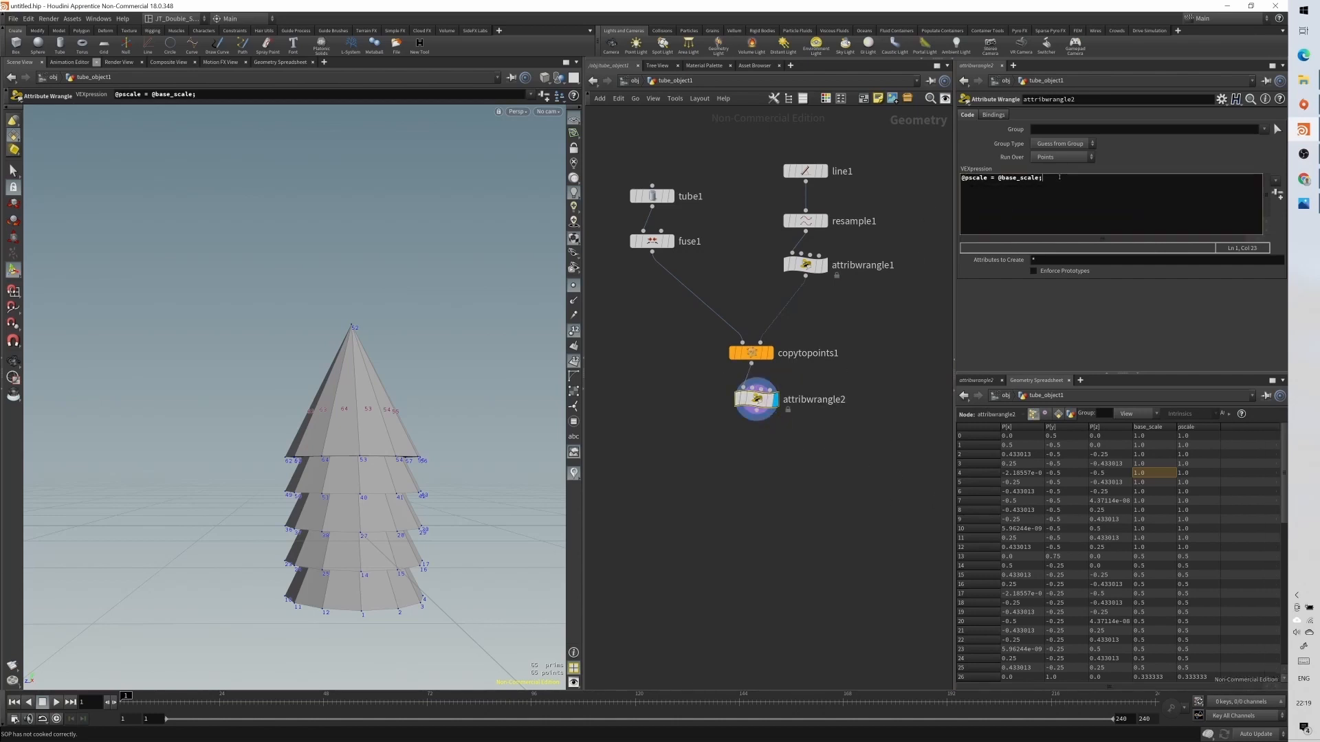
key(ctrl+shift+Left)
key(ctrl+shift+Left)
key(ctrl+shift+Left)
key(ctrl+shift+Left)
key(ctrl+shift+Left)
text(P.x = @base_scale)
text(;)
key(Return)
key(BackSpace)
key(ctrl+Right)
key(ctrl+Right)
key(ctrl+Right)
key(ctrl+Right)
key(ctrl+Right)
key(ctrl+Right)
text(@P.x = @base_scale * @P.x;)
text(@P.x = @base_scale * @P.x;)
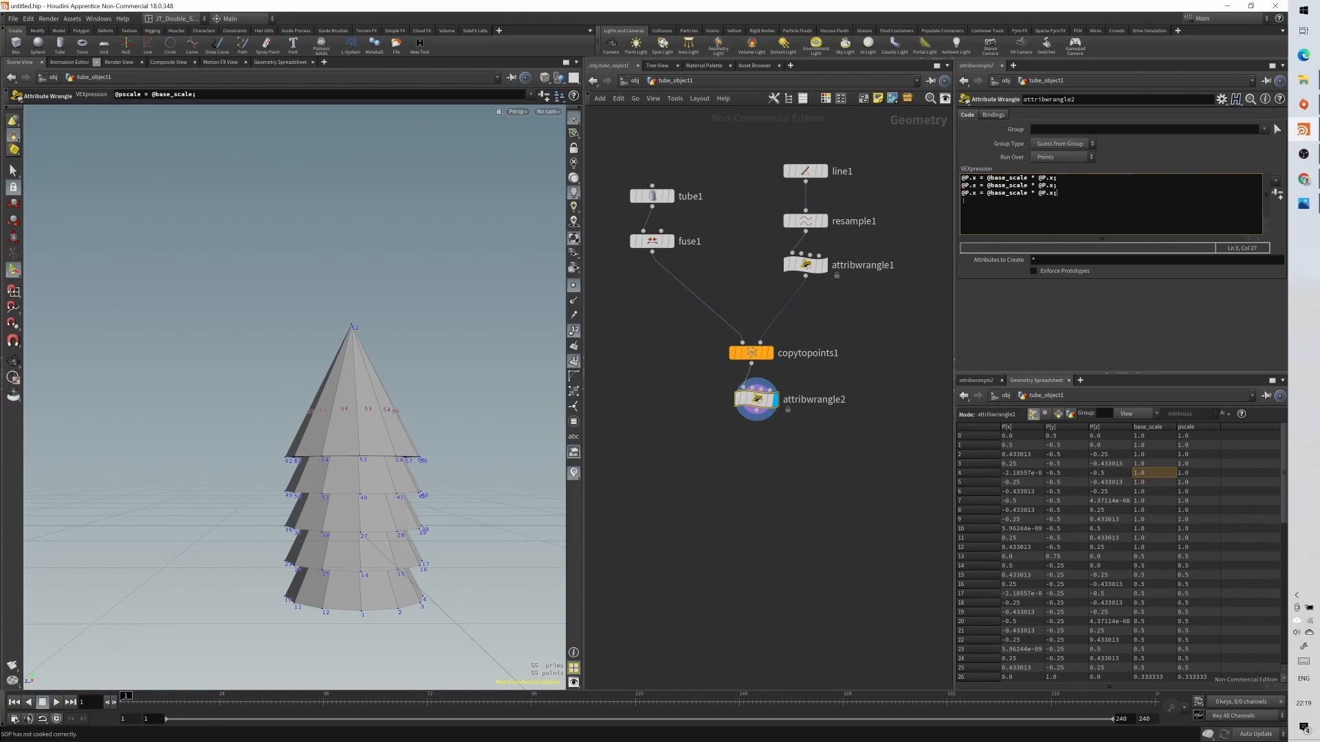
- Change the second line of attribwrangle2's expression to @P.y and the third to @P.z on both sides, then apply it
click(965, 185)
key(BackSpace)
text(y)
key(BackSpace)
text(z)
click(1056, 185)
click(1056, 193)
key(BackSpace)
text(z)
click(757, 399)
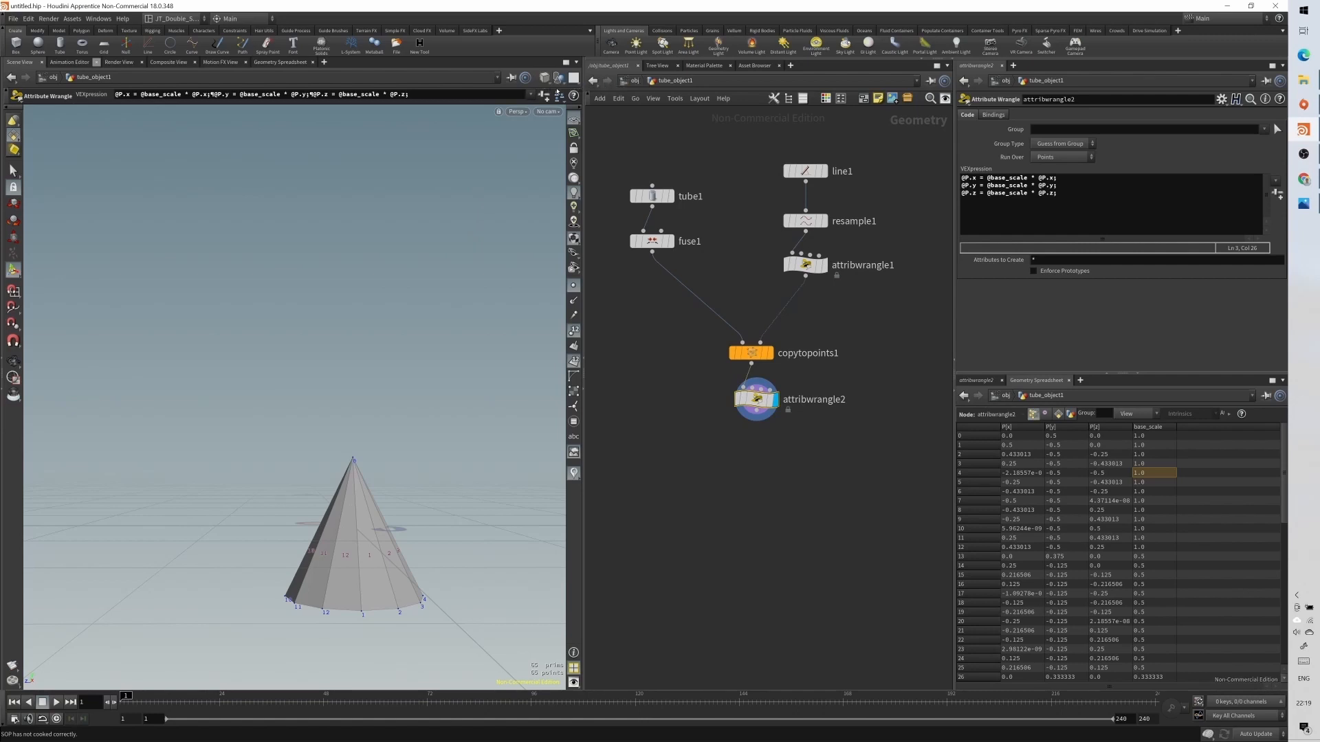
- Examine the last point's position and base_scale in attribwrangle1's geometry spreadsheet
click(546, 82)
click(406, 499)
drag(1066, 187, 955, 186)
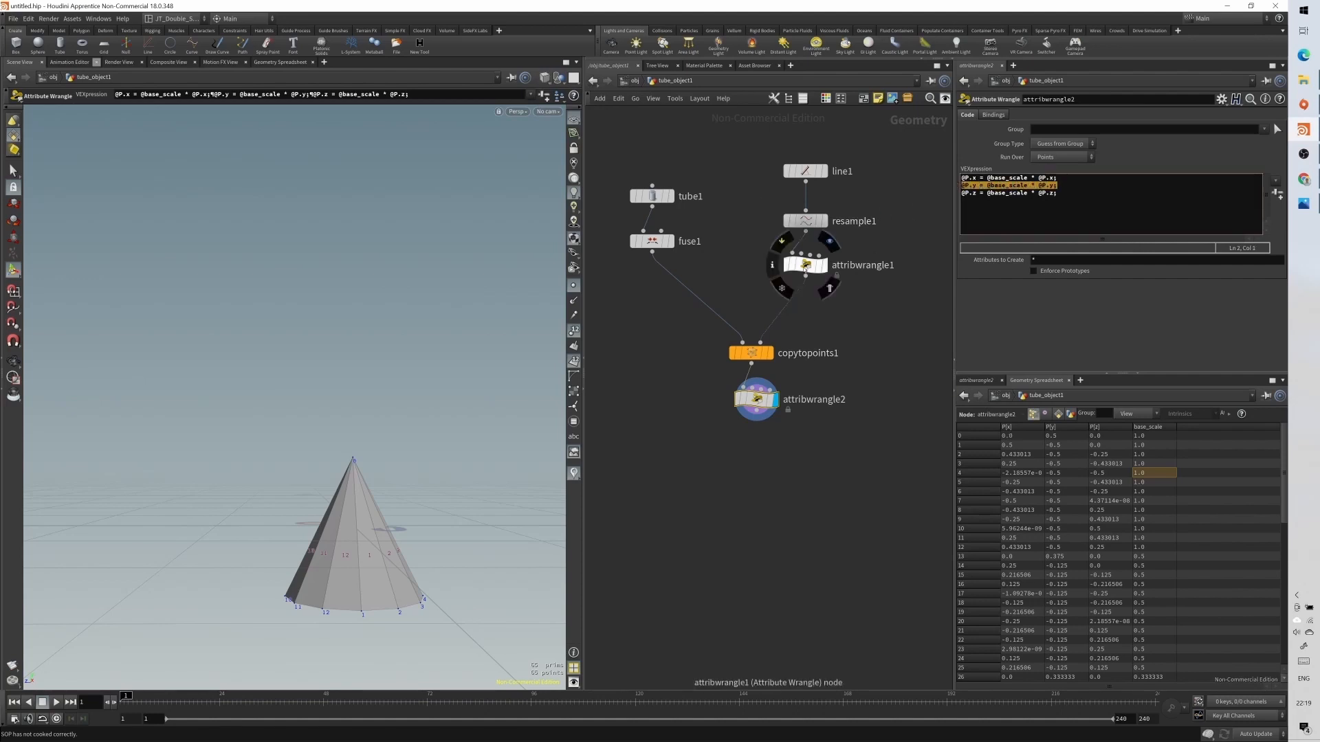
click(806, 264)
click(979, 475)
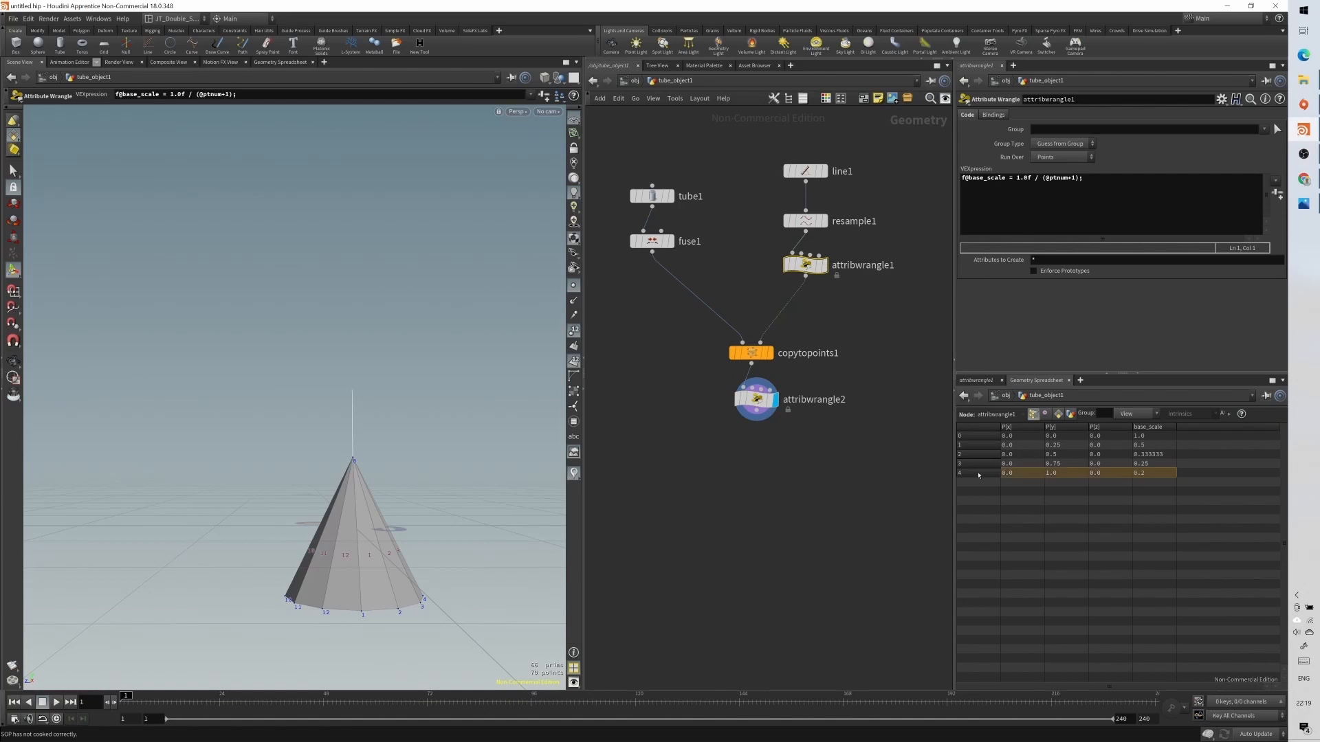
click(1051, 476)
click(1146, 474)
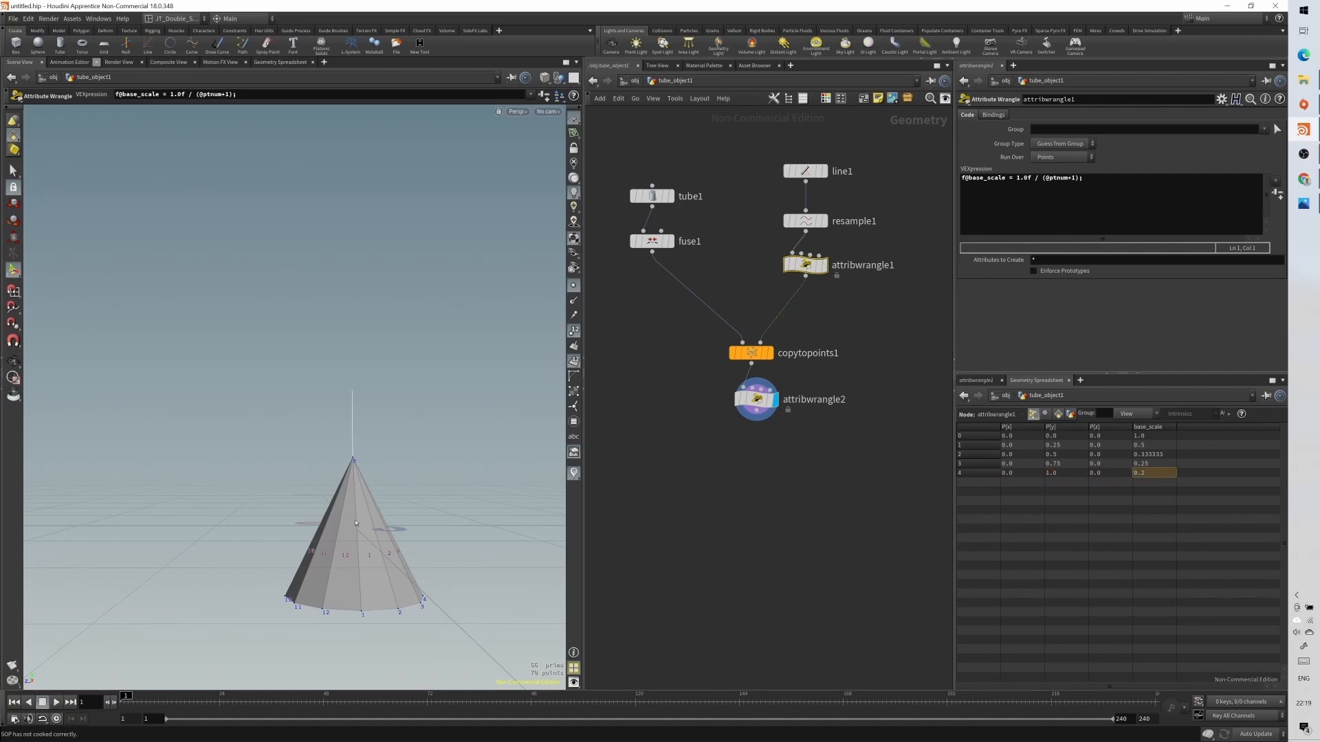
- Switch the viewport to Wireframe shading and turn off the point and primitive numbers
click(544, 77)
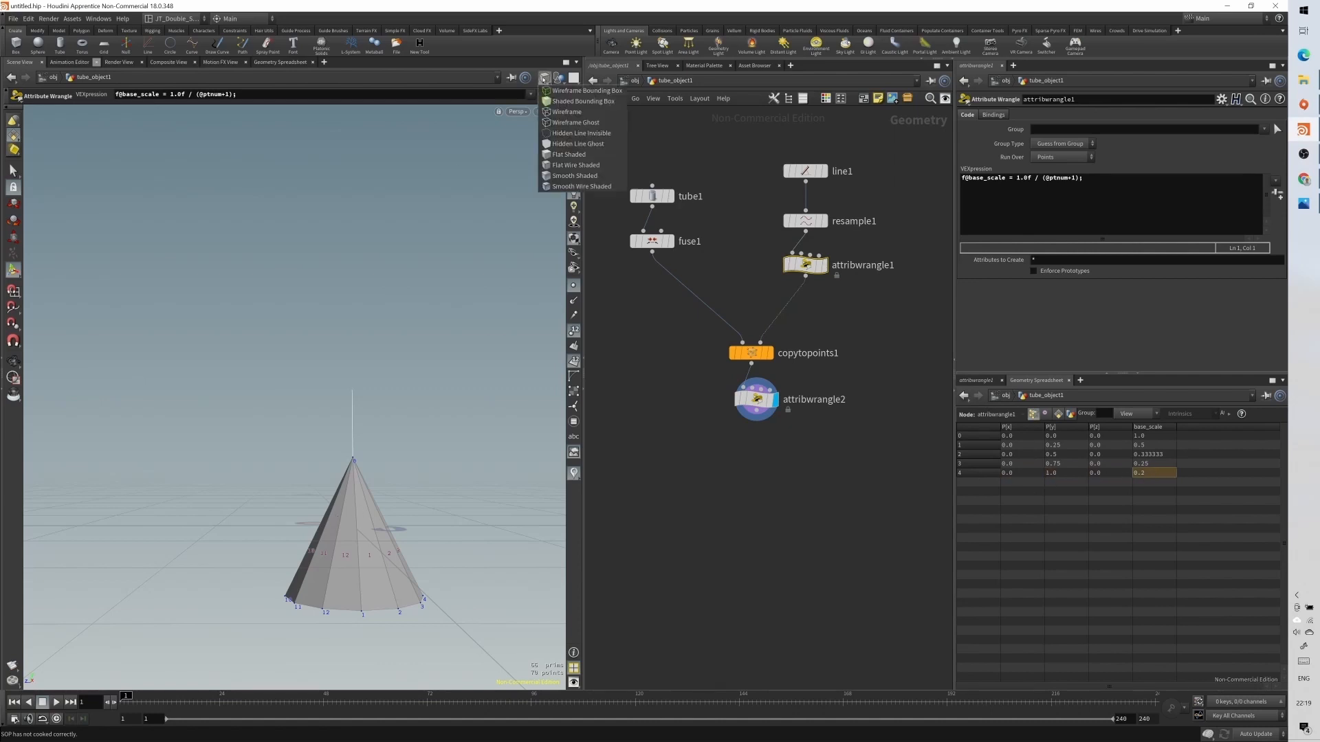
click(560, 165)
click(545, 77)
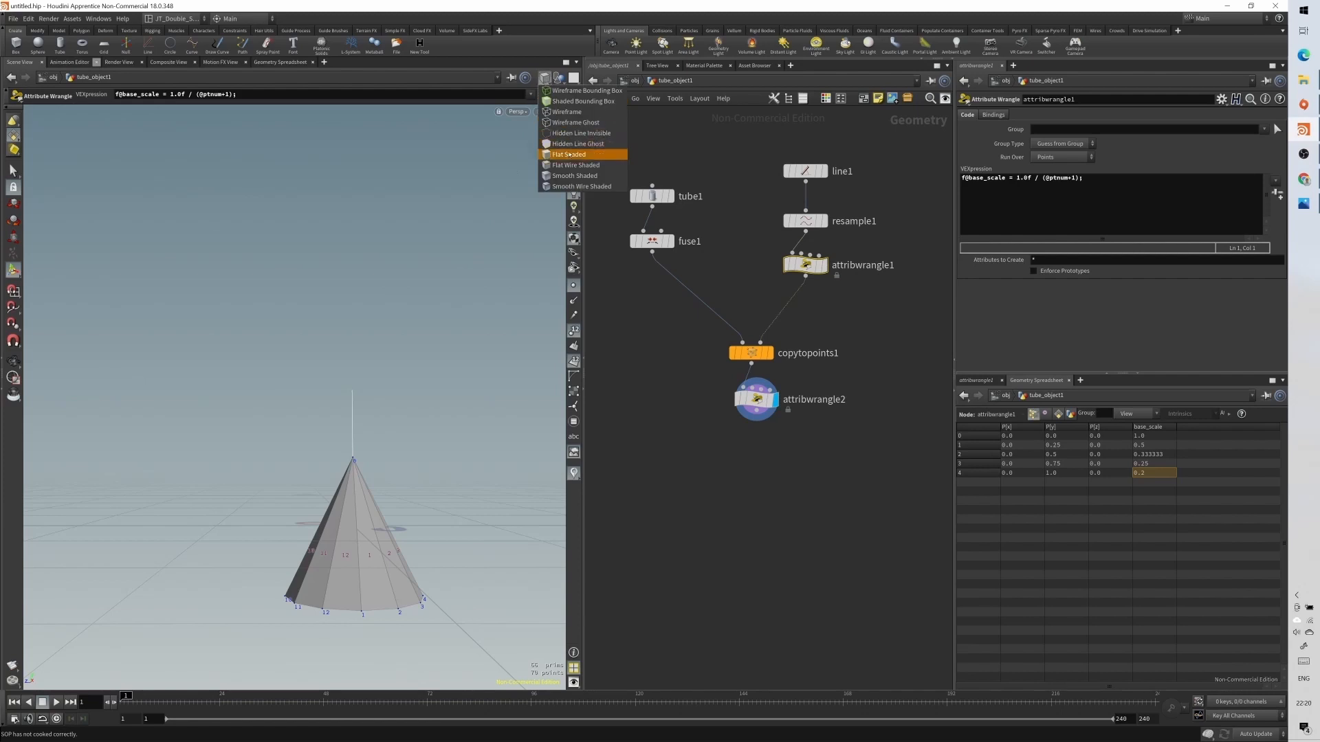
click(573, 114)
alt+drag(406, 496, 342, 499)
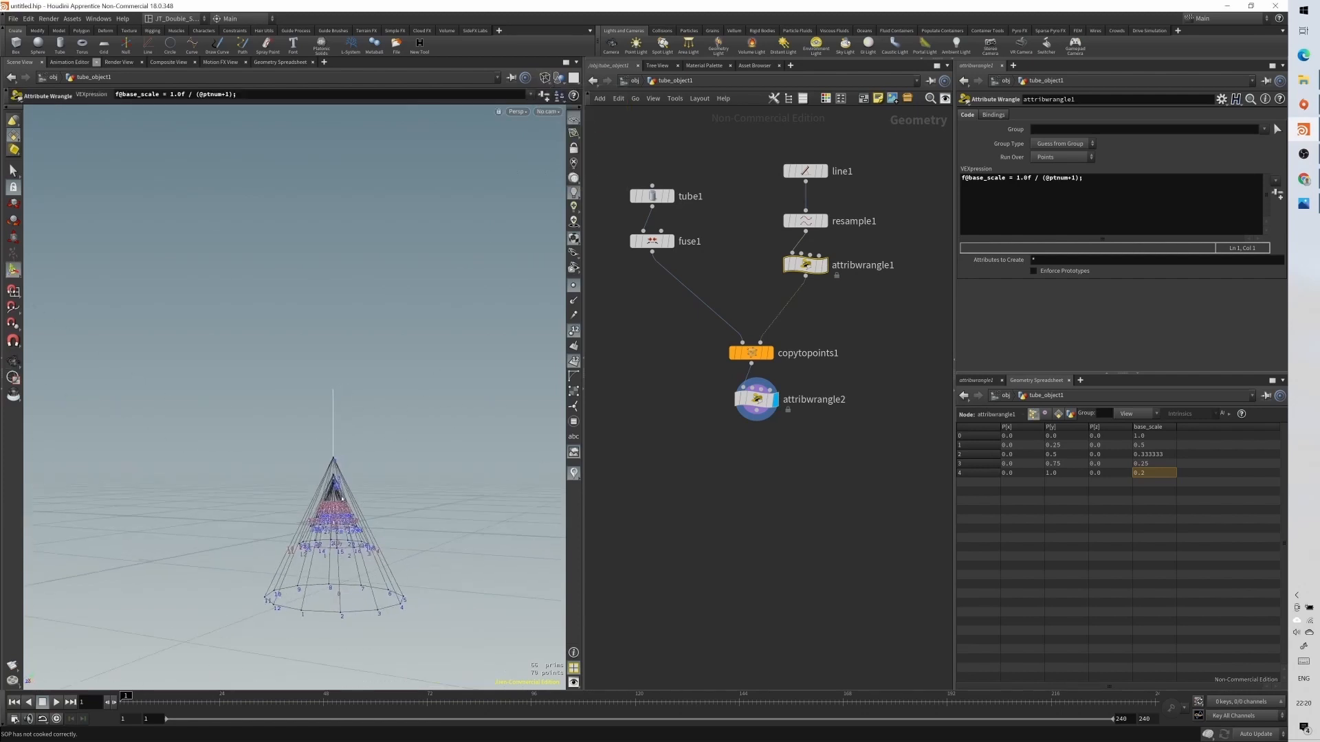
click(573, 361)
click(574, 331)
alt+drag(350, 521, 322, 550)
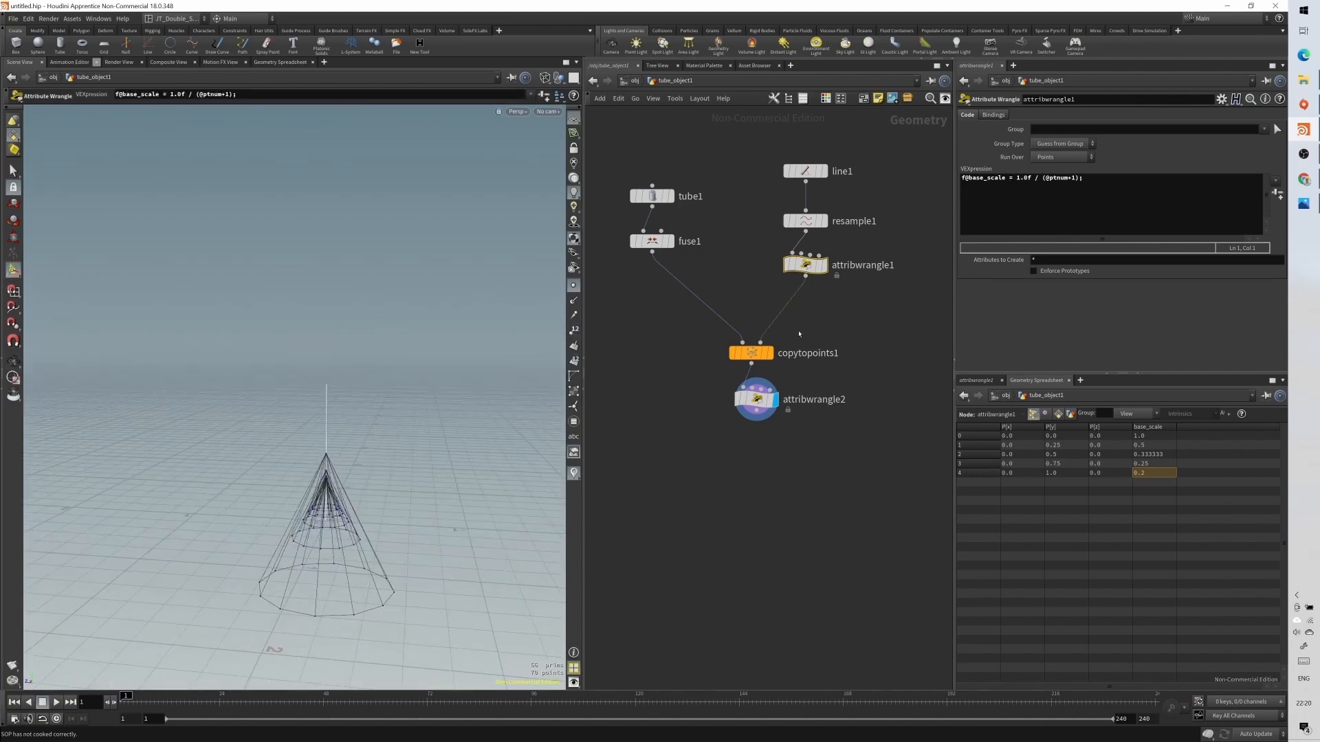
- Comment out the @P.y line in attribwrangle2's expression so only X and Z are scaled
click(756, 398)
click(981, 185)
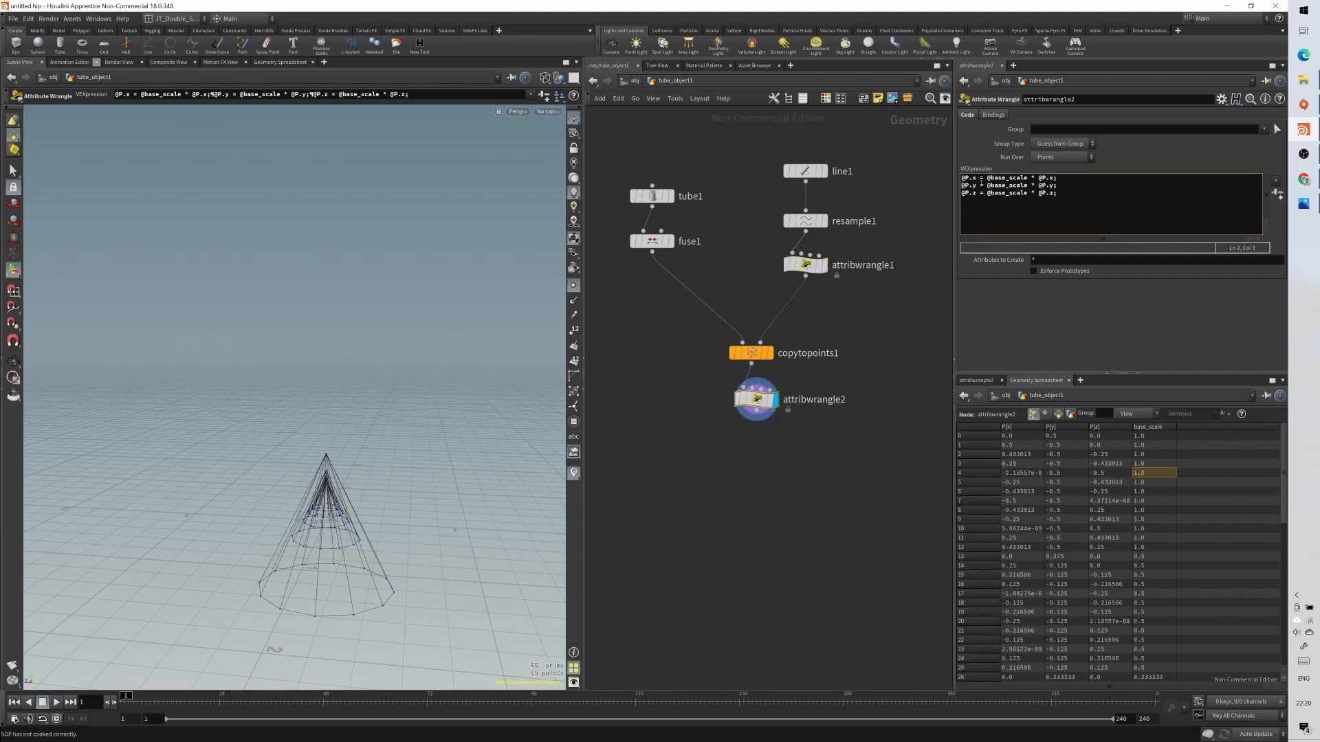
key(ctrl+slash)
click(1078, 188)
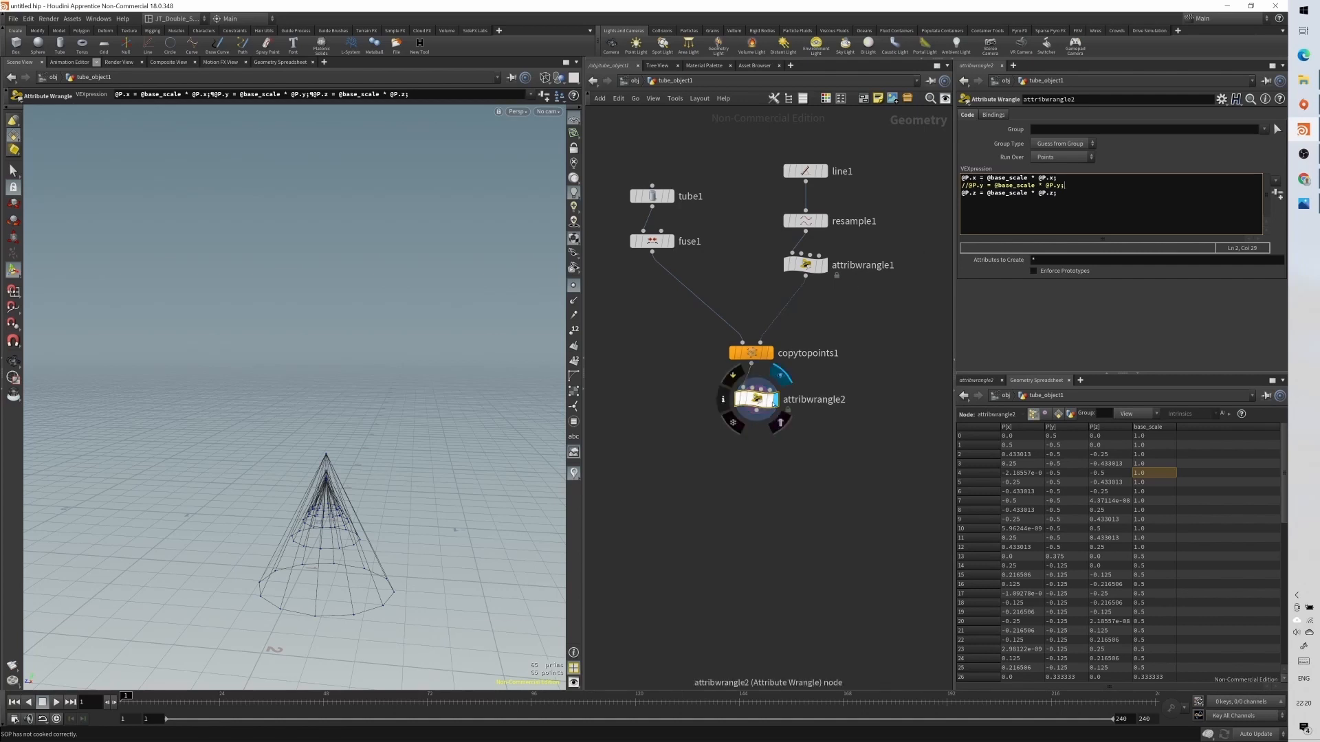
alt+drag(299, 474, 349, 476)
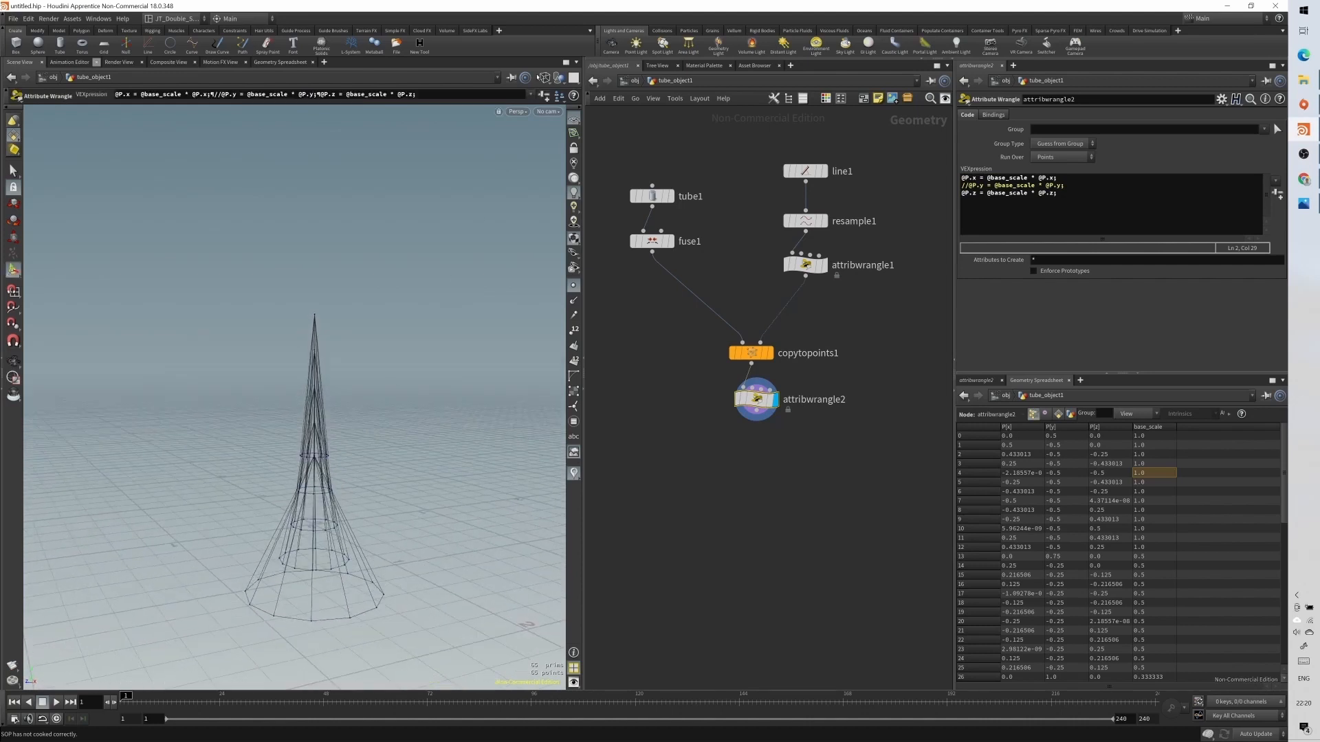
- Set the viewport shading to Flat Wire Shaded and view the scaled tiers from another angle
click(545, 77)
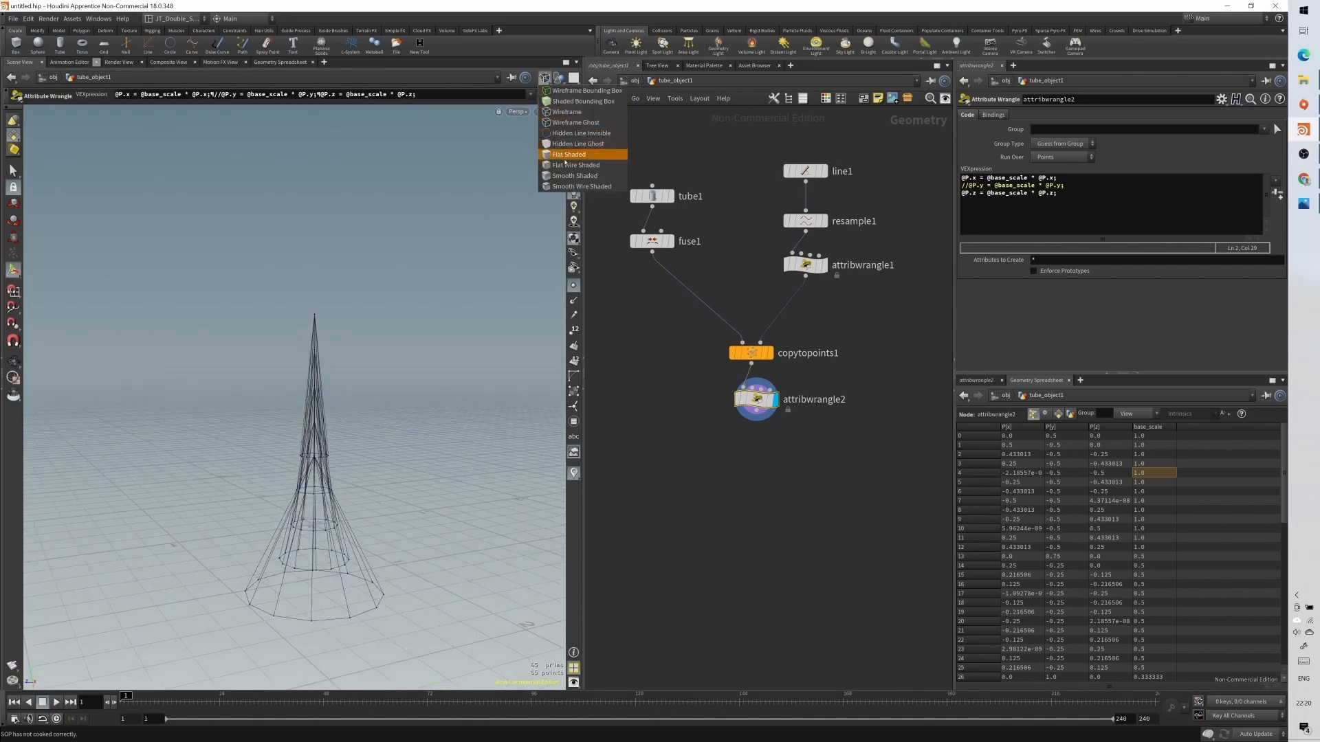
click(566, 165)
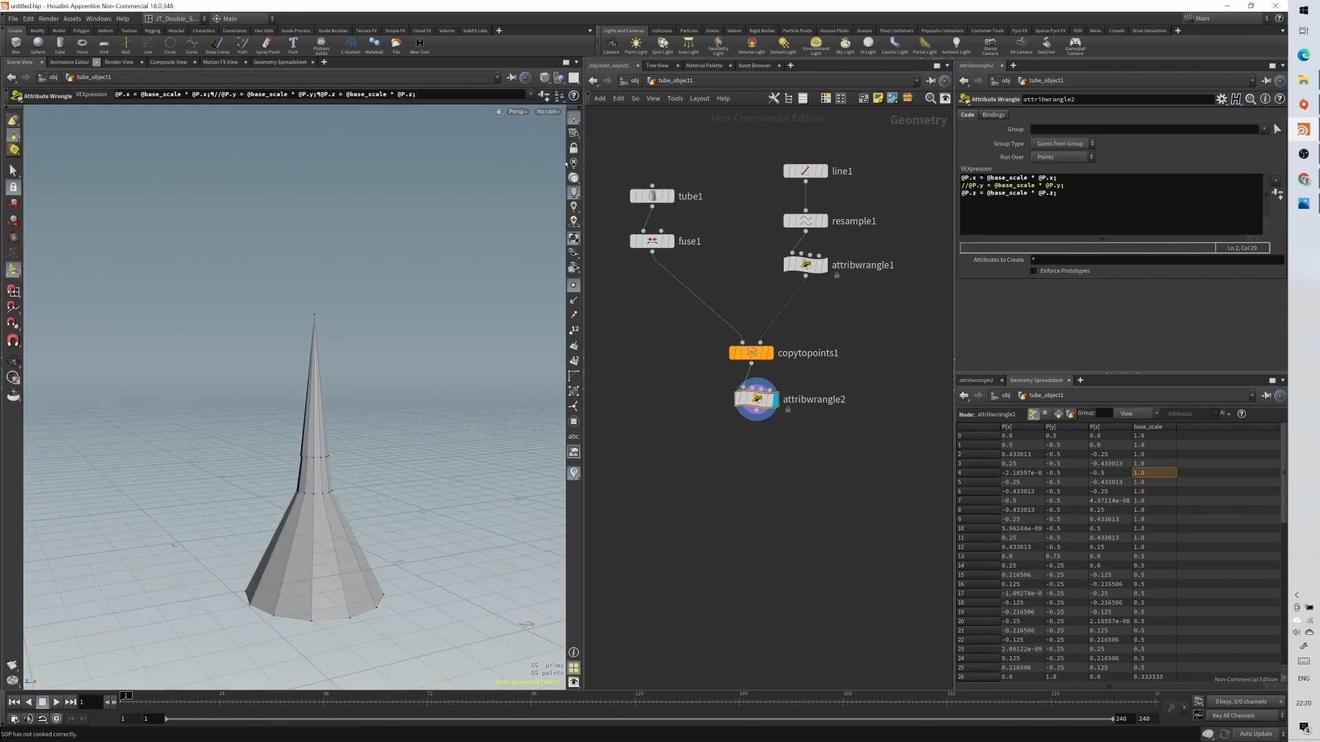
mouse_move(323, 406)
alt+mouse_down()
mouse_move(262, 374)
mouse_move(241, 387)
mouse_move(280, 407)
mouse_move(400, 385)
alt+mouse_up()
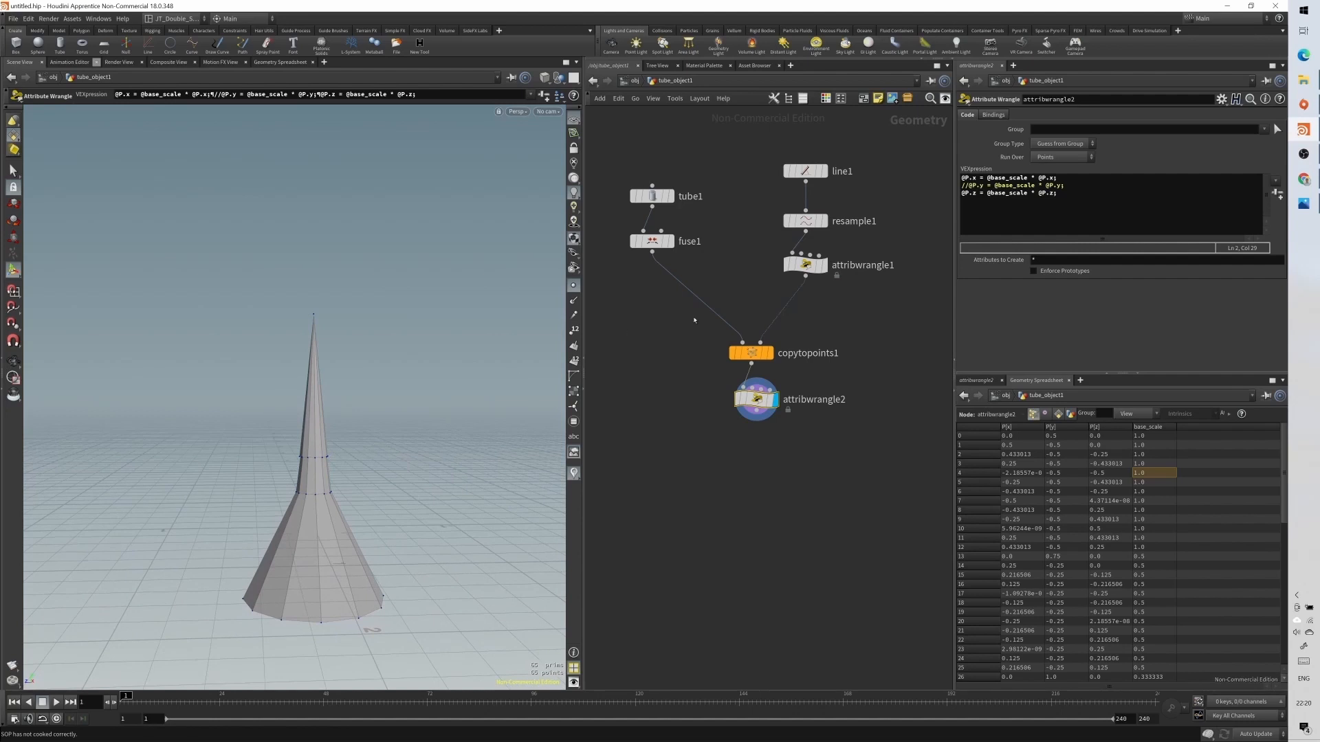
- Go through the base_scale values of all points in attribwrangle1's geometry spreadsheet
click(806, 264)
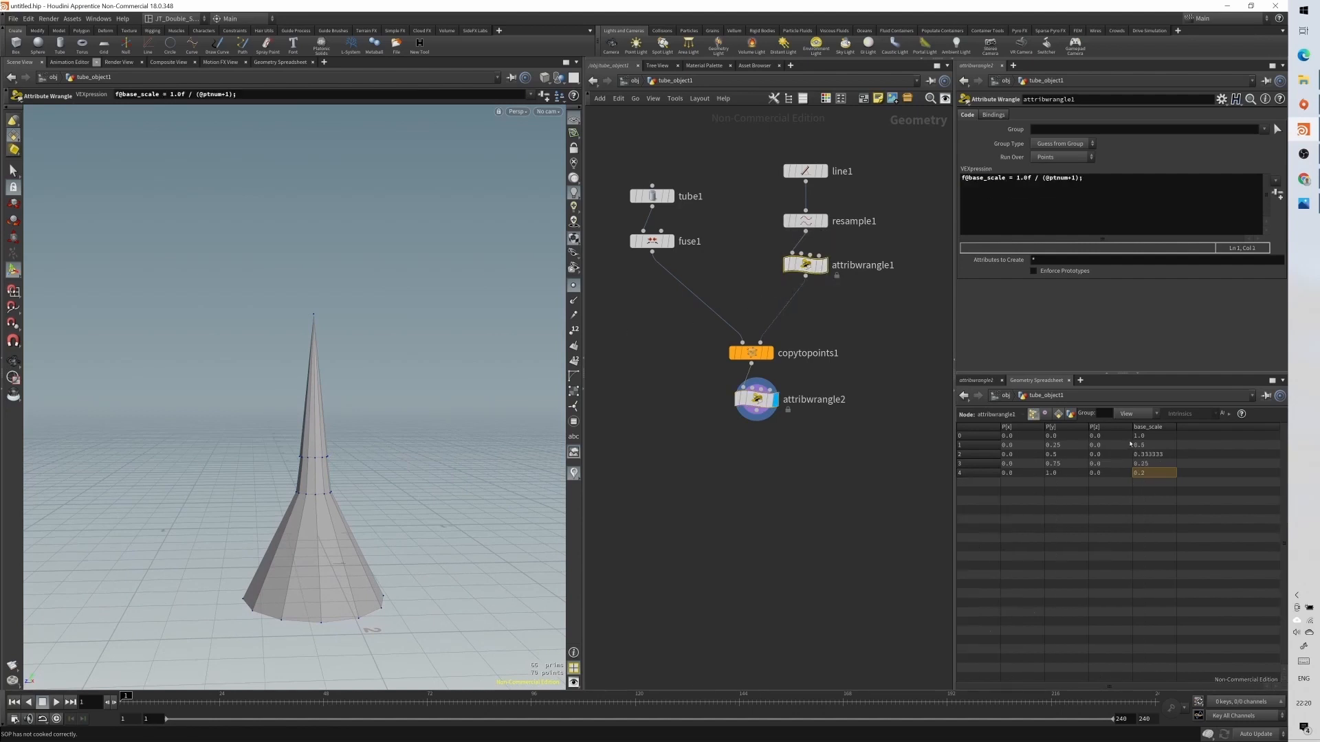
click(1144, 437)
click(1148, 445)
click(1145, 436)
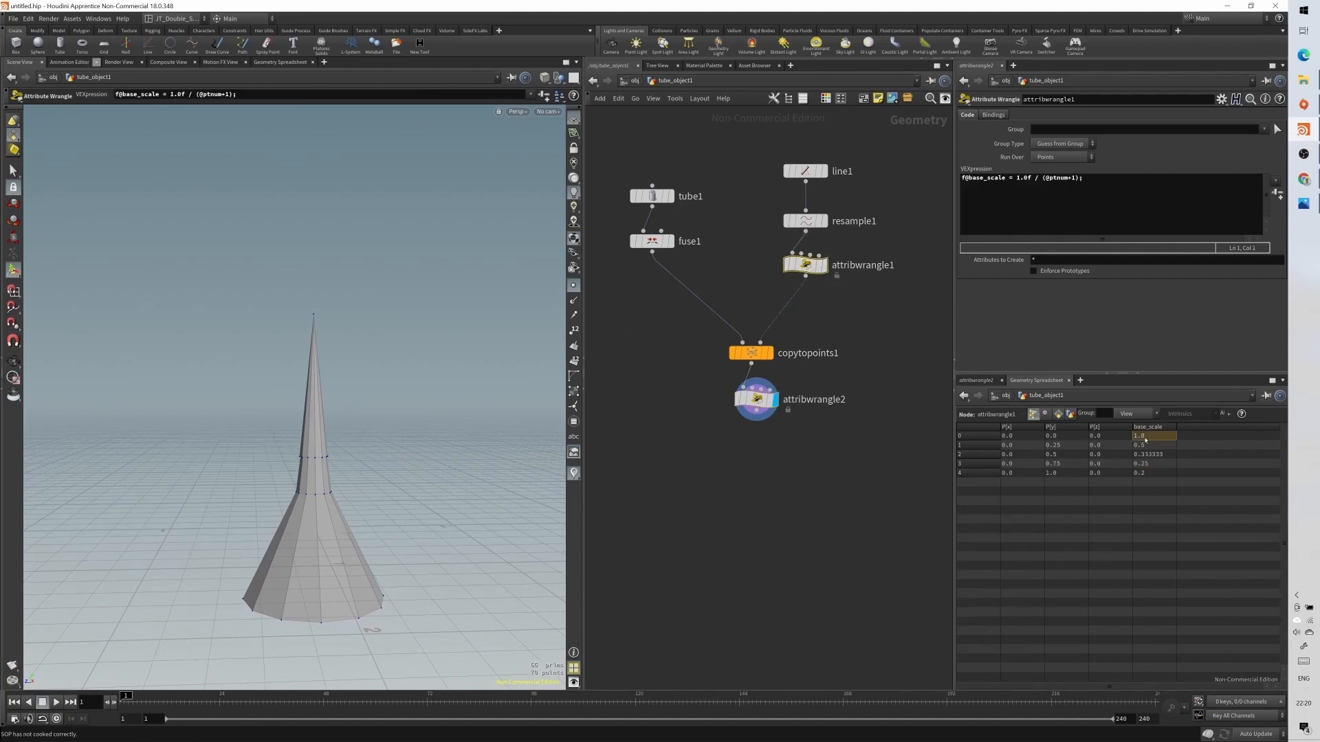
click(1146, 444)
click(1146, 455)
click(1144, 464)
click(1146, 473)
drag(1147, 437, 1151, 474)
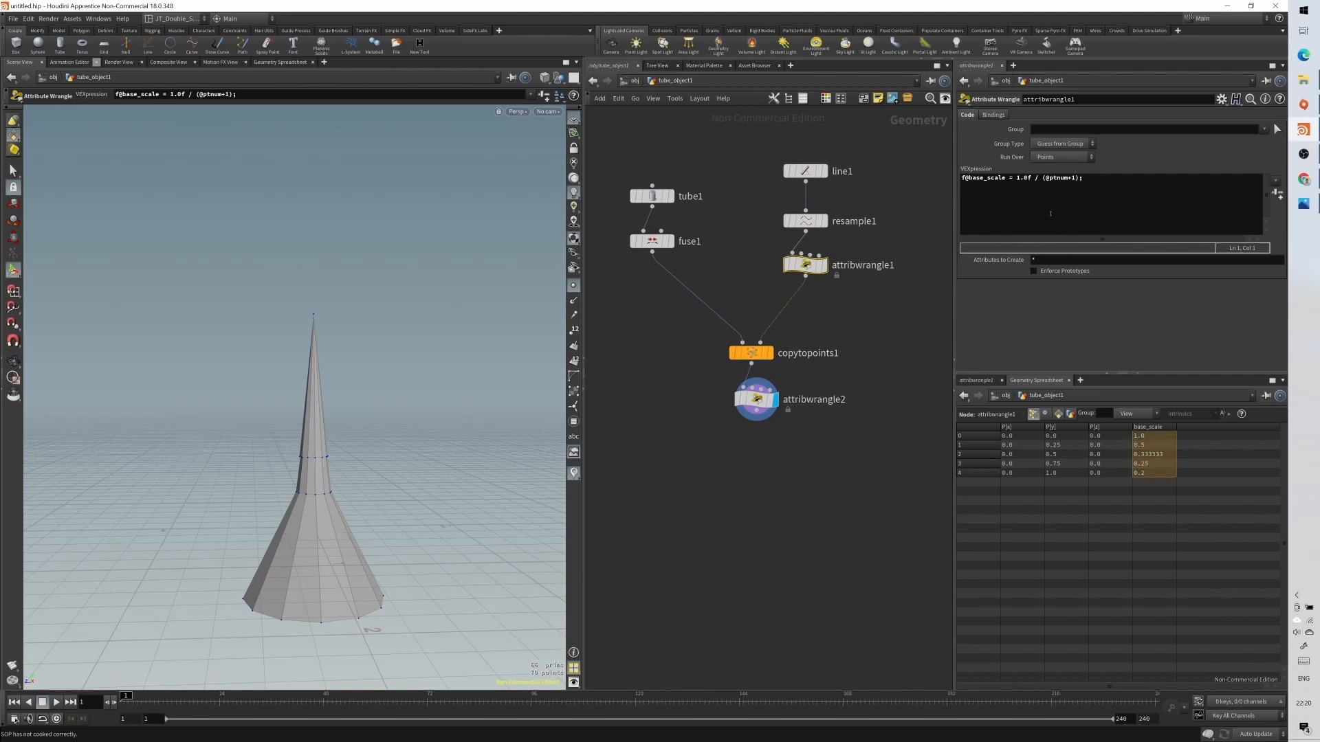
click(1113, 184)
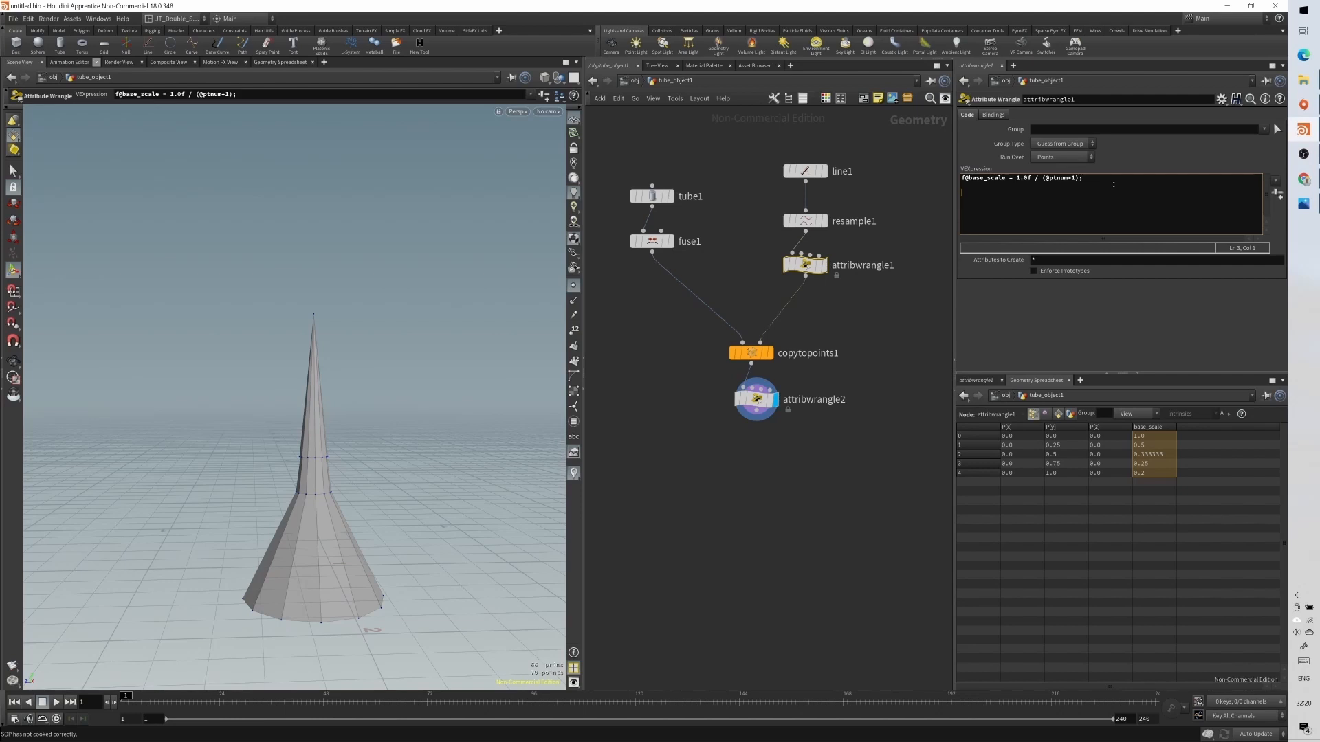
text(@base_scale = chramp)
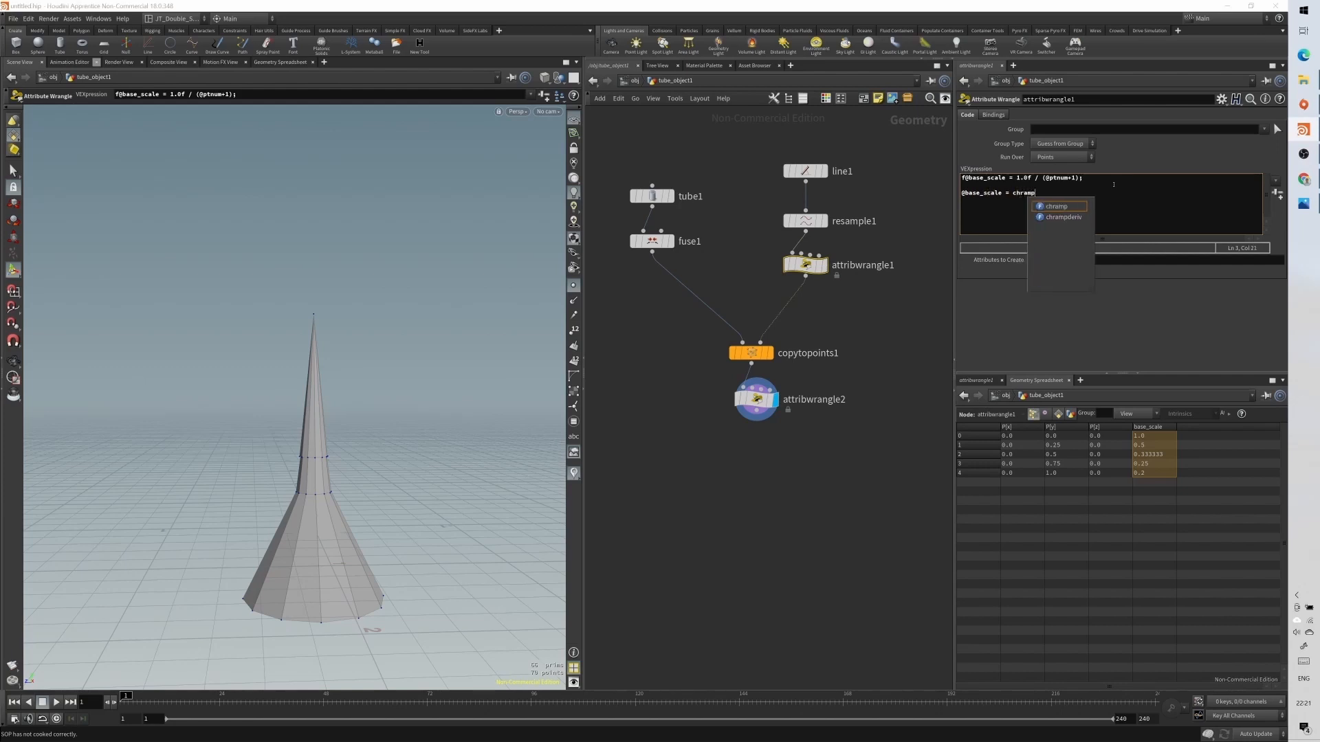
text(()
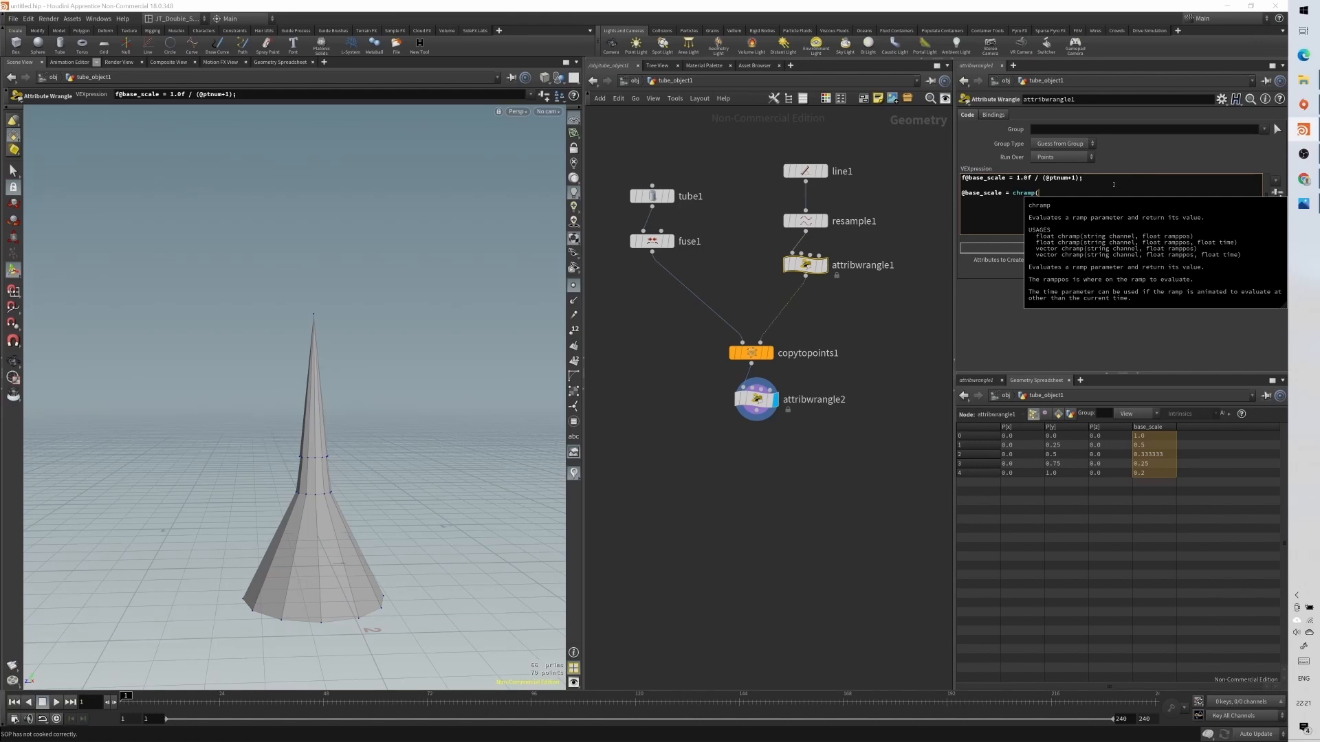
text("B)
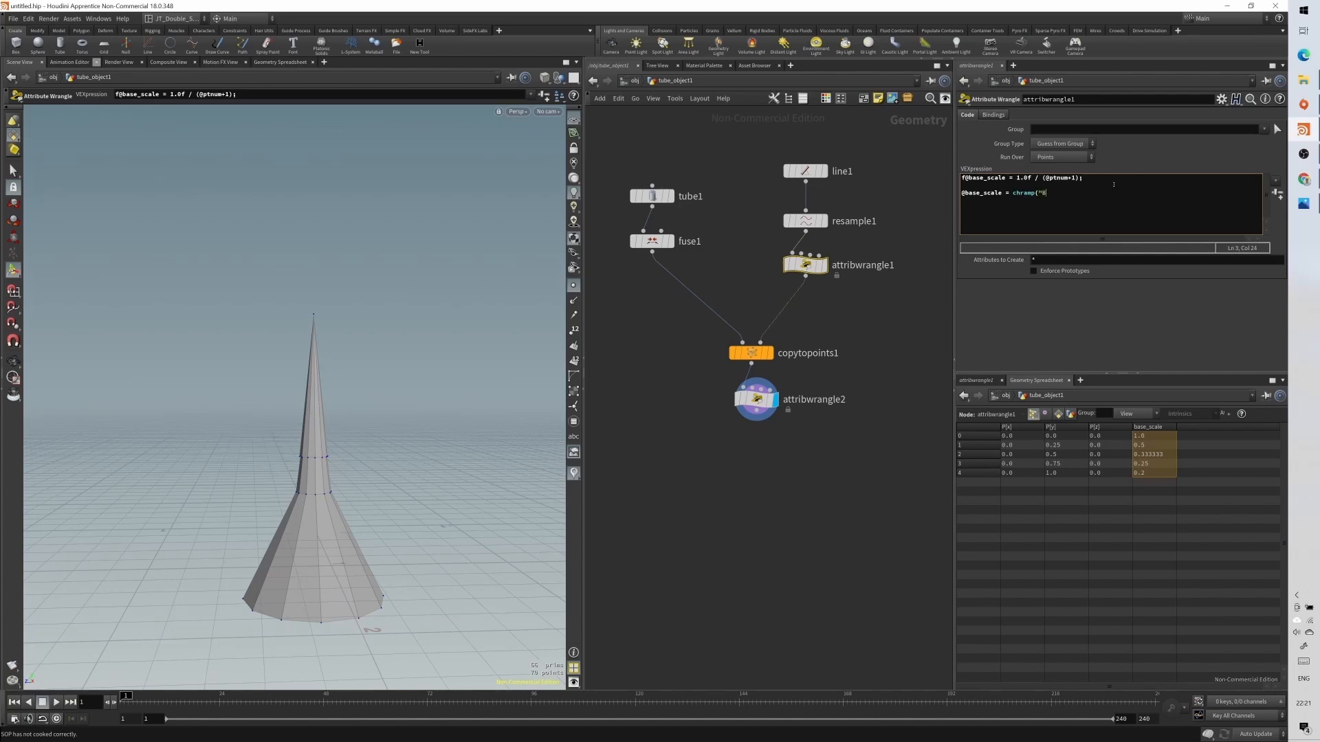
text(ase)
key(BackSpace)
key(BackSpace)
key(BackSpace)
key(BackSpace)
key(BackSpace)
key(BackSpace)
text(ase_scale", @base_scale);)
click(775, 396)
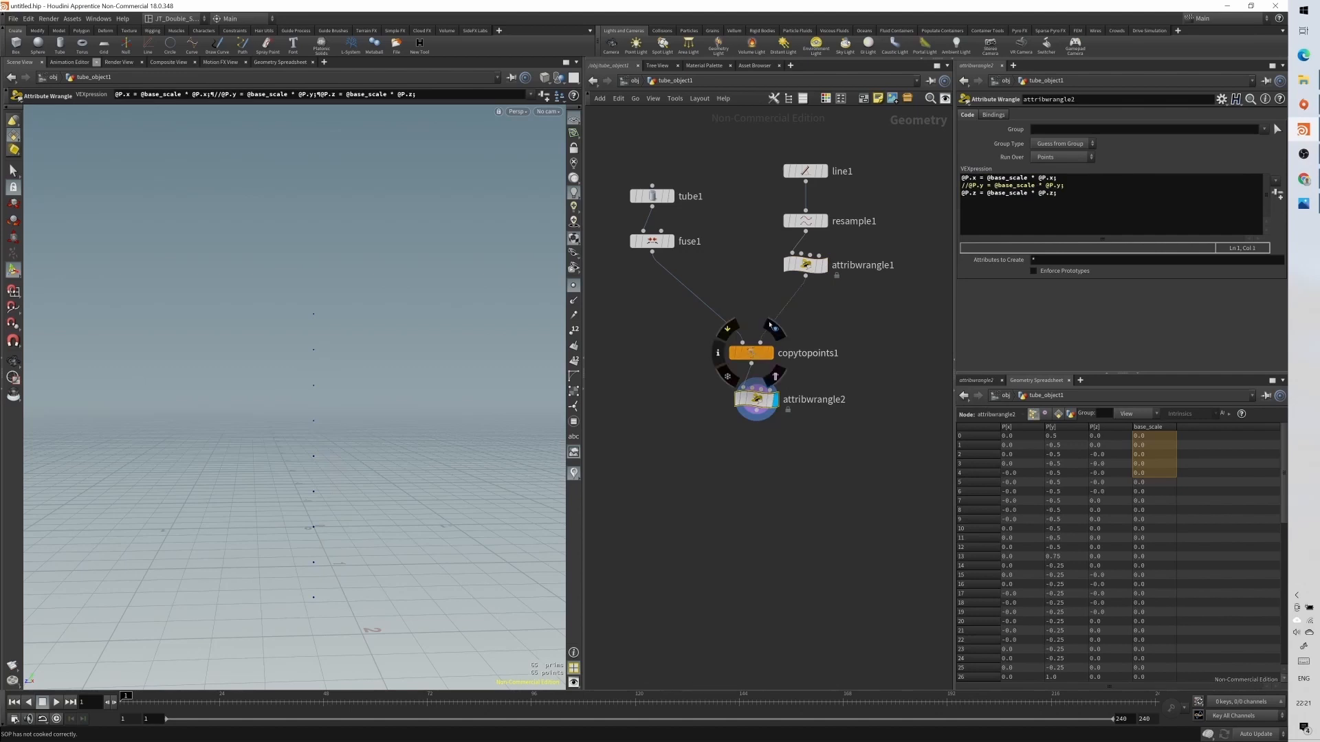
- Create attribwrangle1's Base Scale ramp as a spare parameter from the chramp call, then display copytopoints1 and attribwrangle2 in turn
click(815, 265)
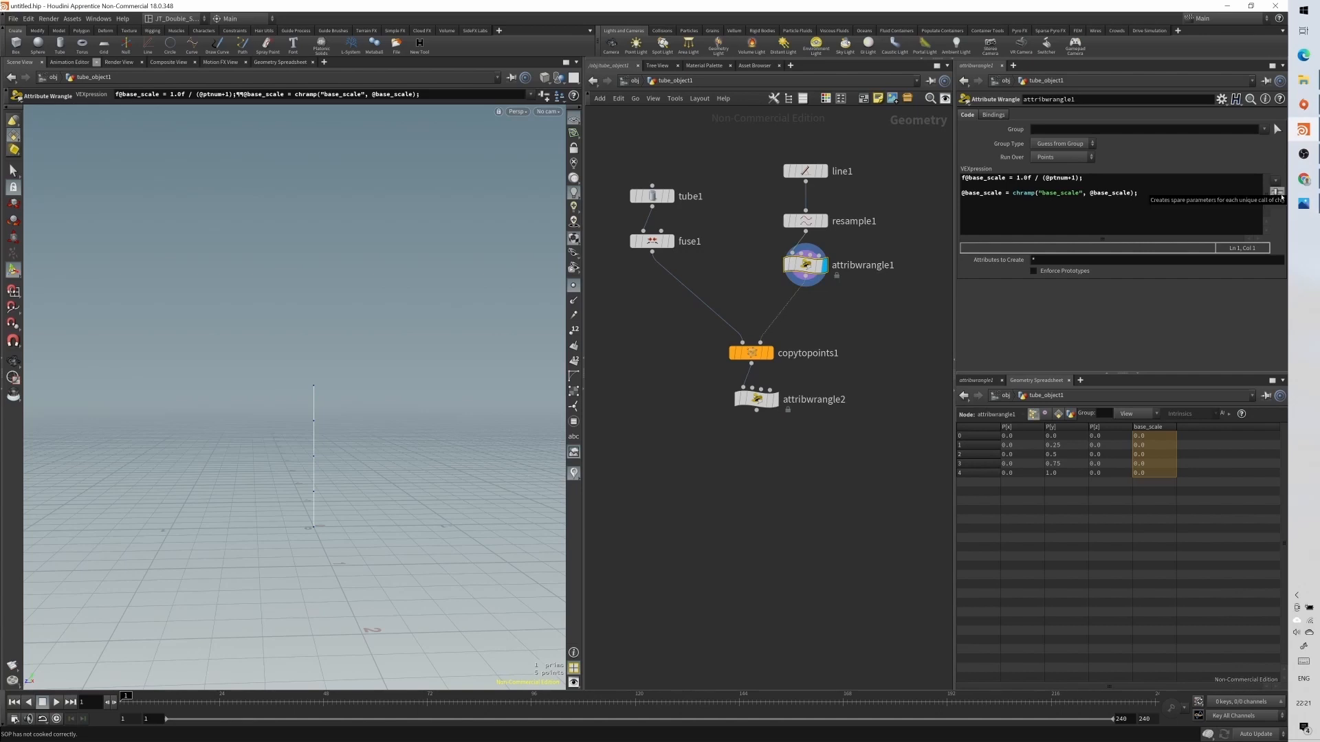
click(1277, 192)
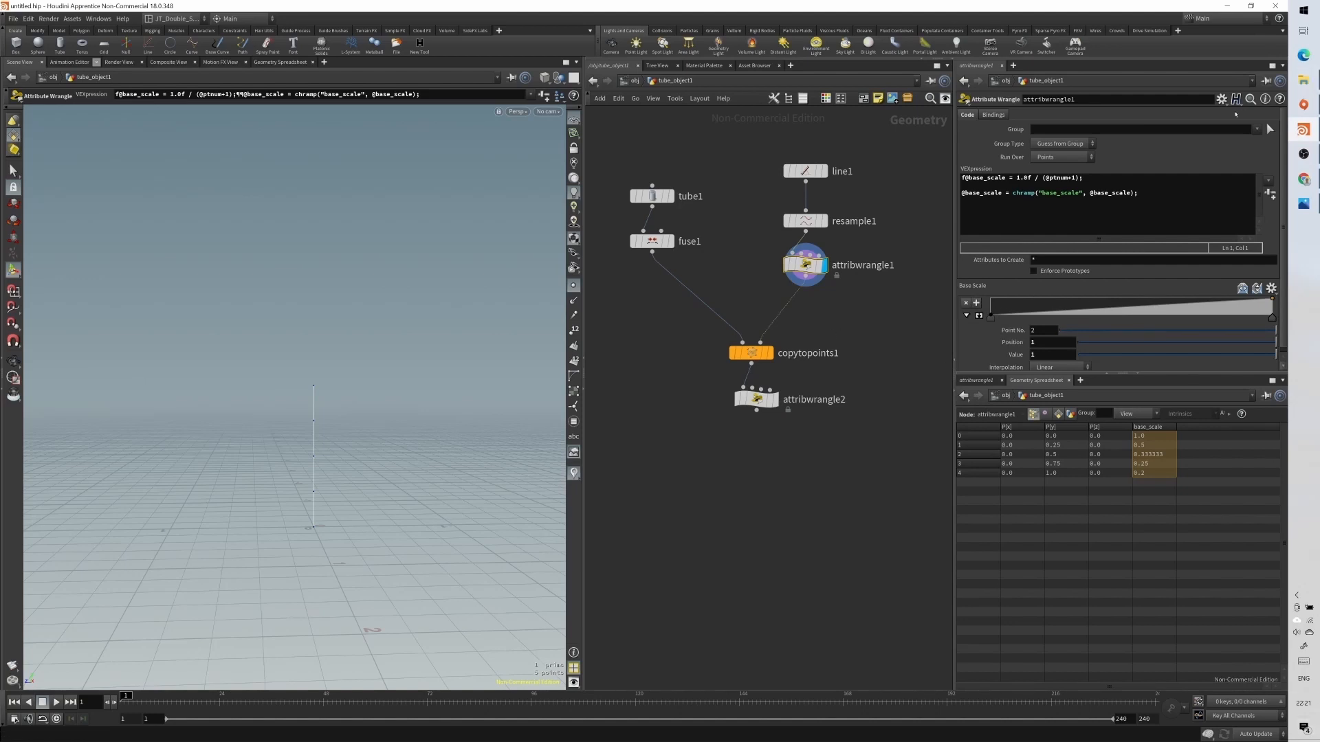
click(768, 353)
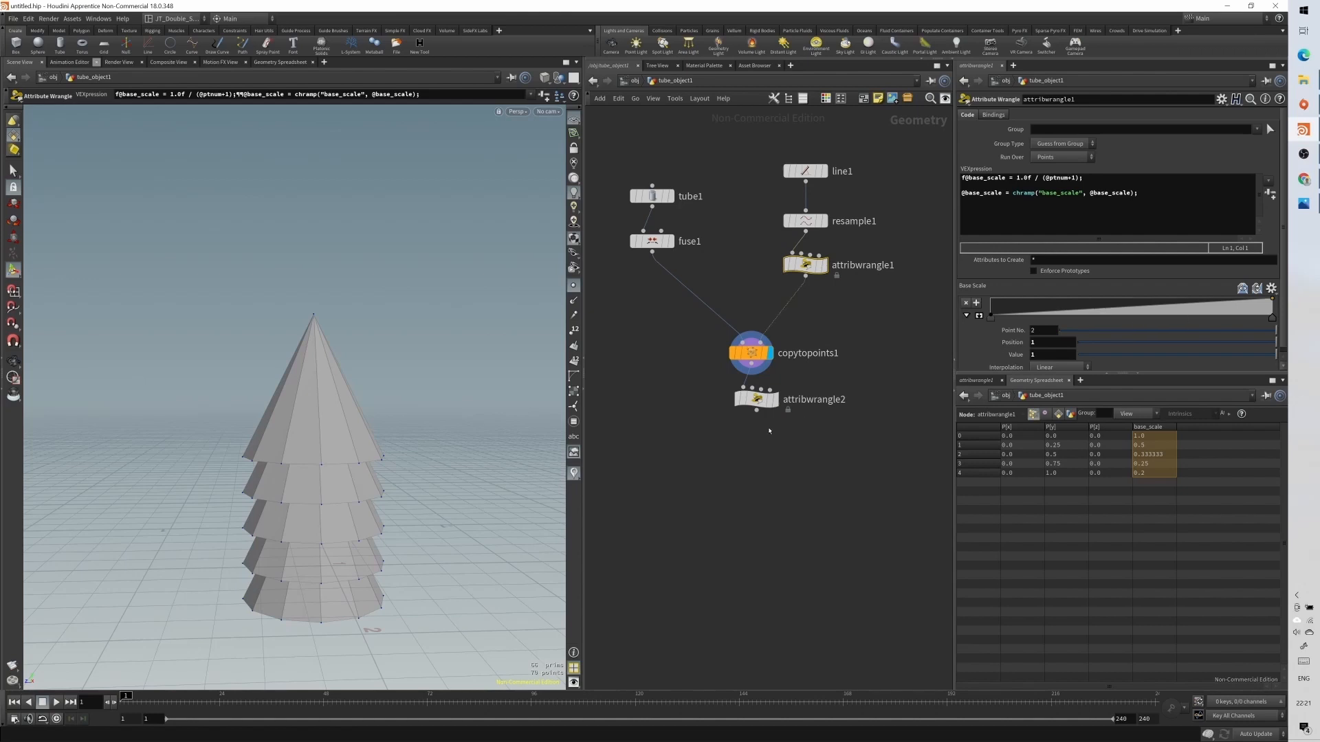
click(775, 401)
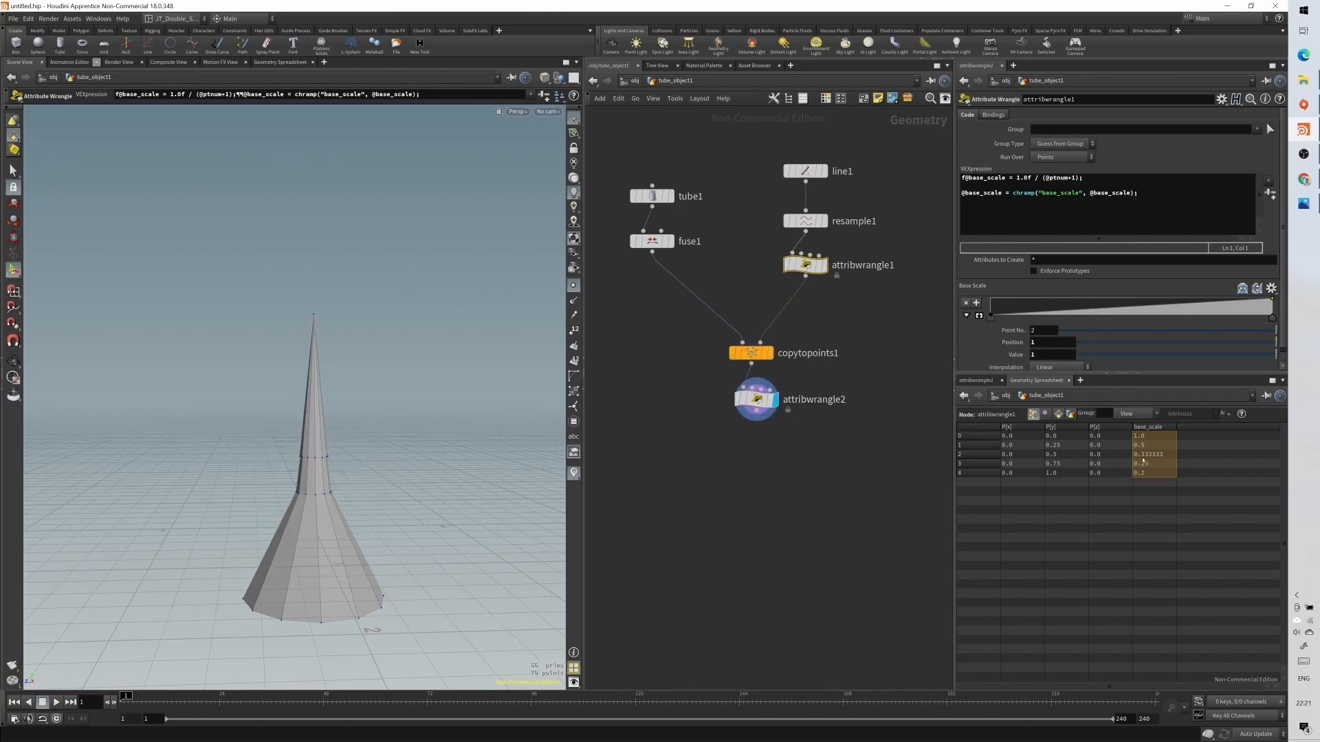
- Try the Smooth and Hill presets on attribwrangle1's Base Scale ramp, and settle on the Round preset
click(1271, 288)
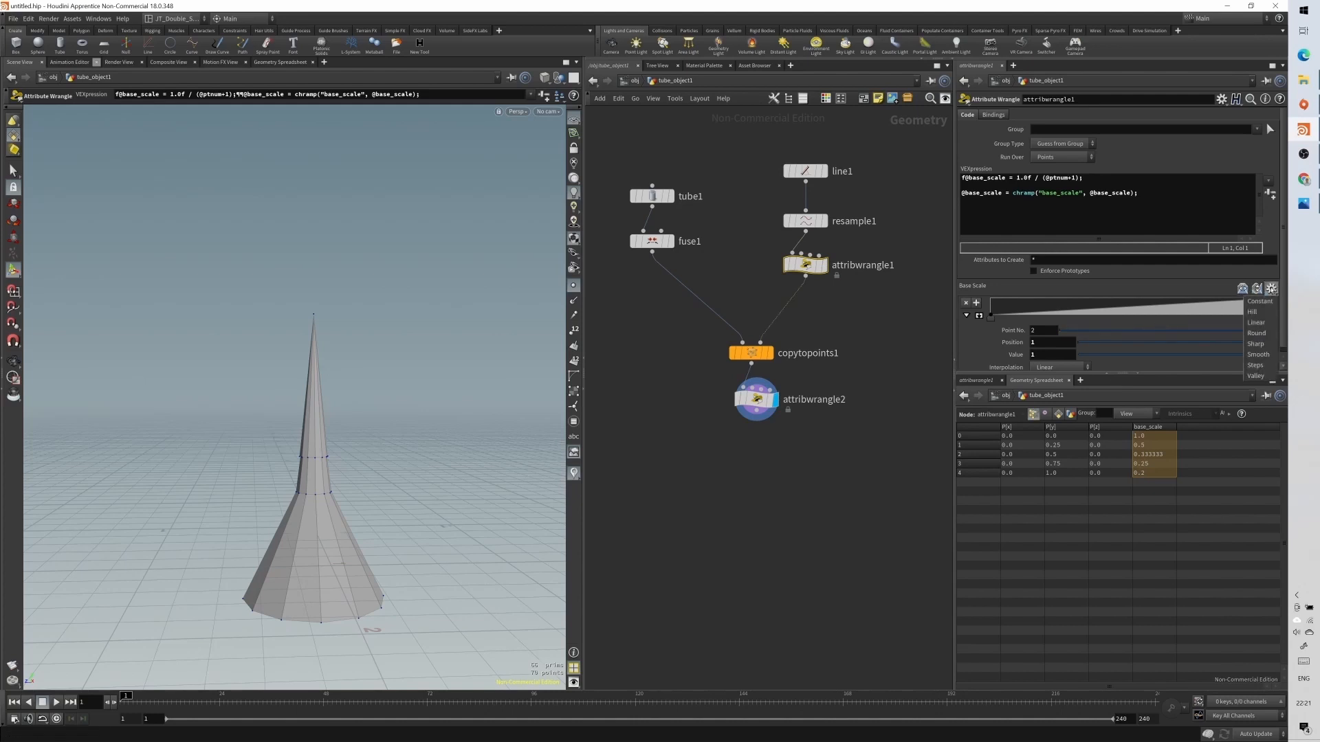
click(1258, 354)
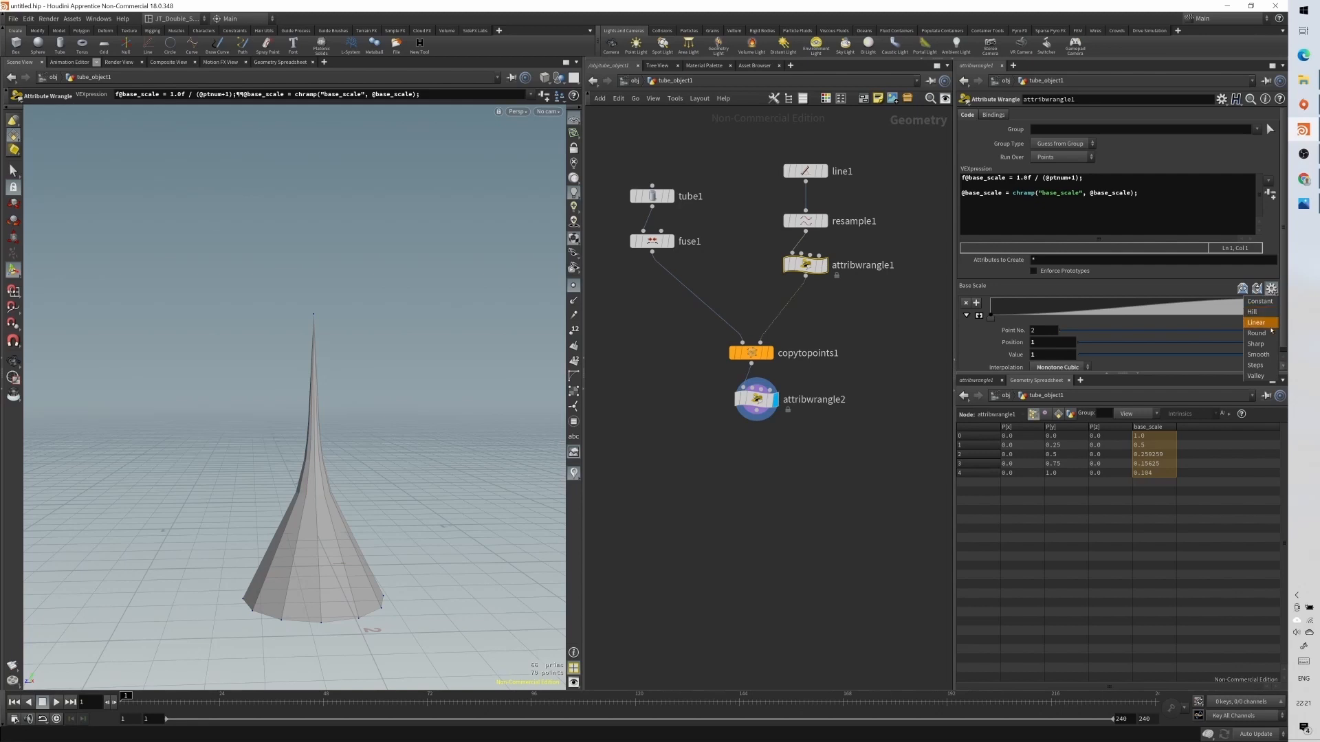
click(1258, 312)
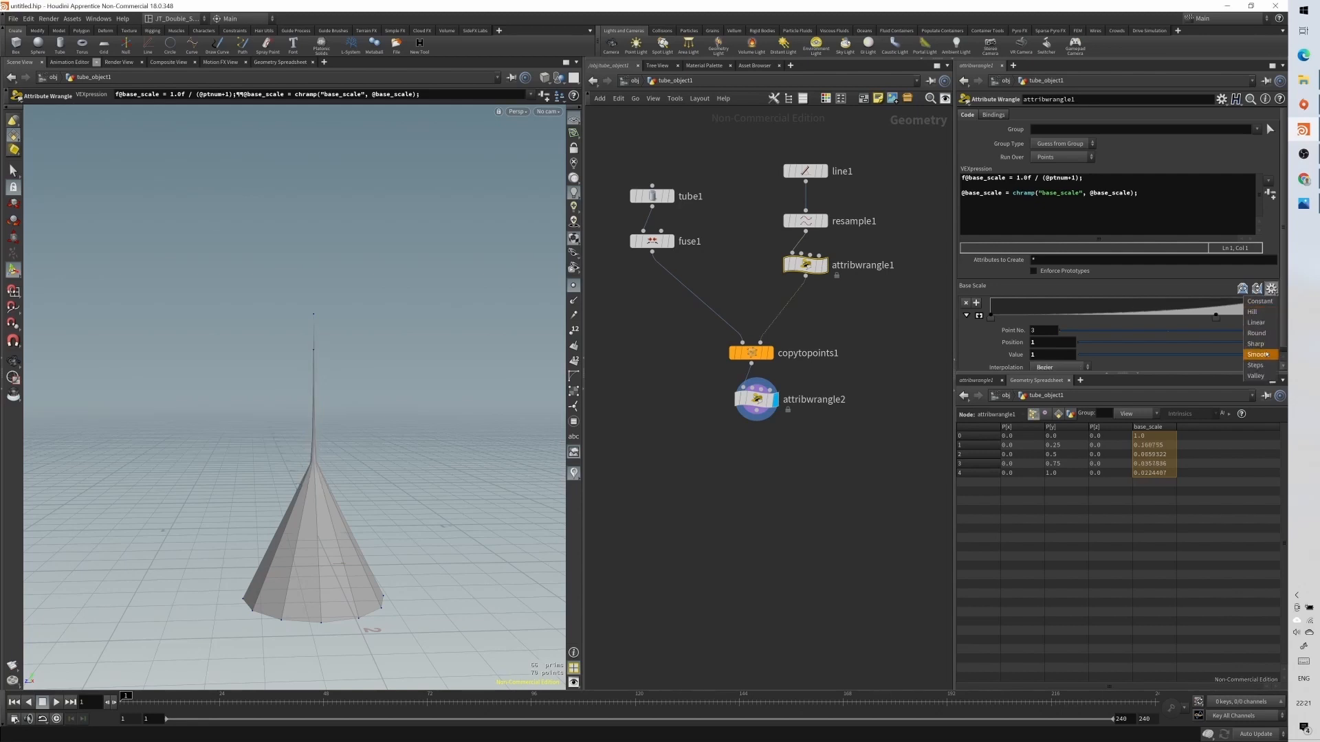
click(1260, 334)
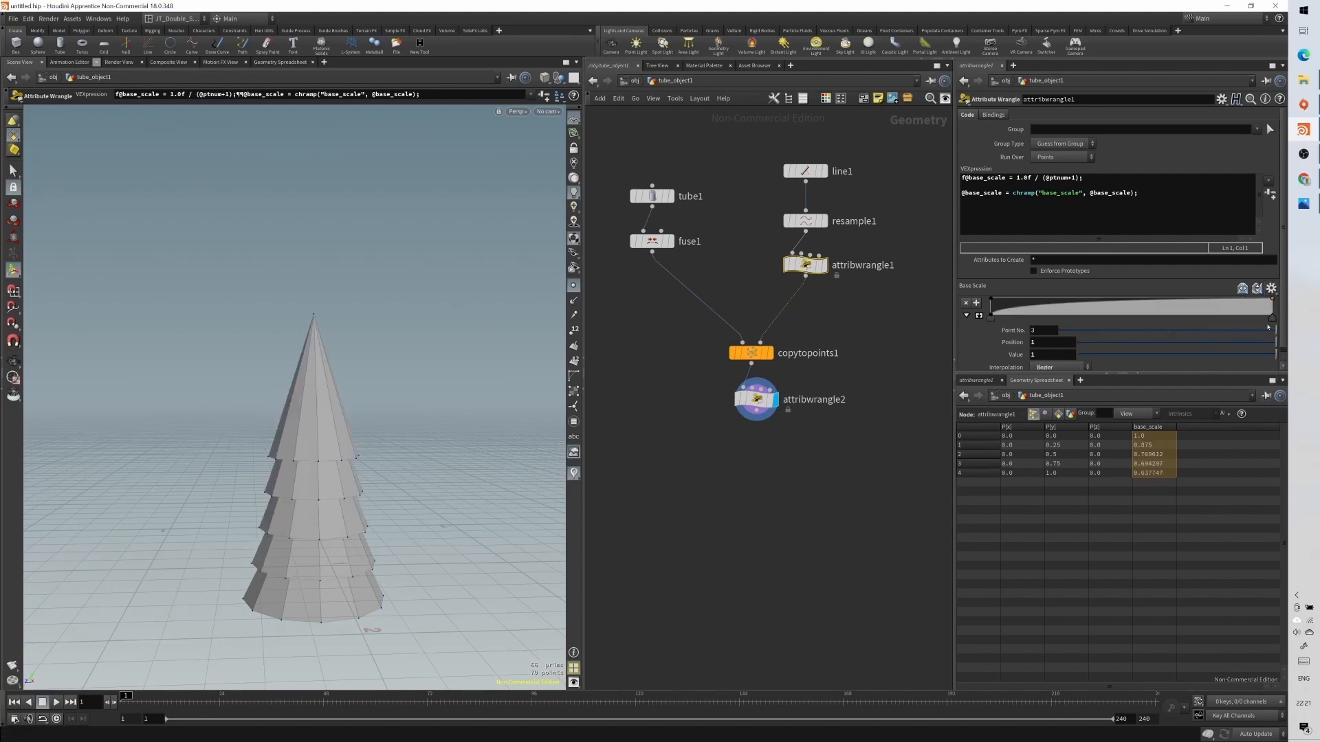
alt+drag(454, 433, 446, 403)
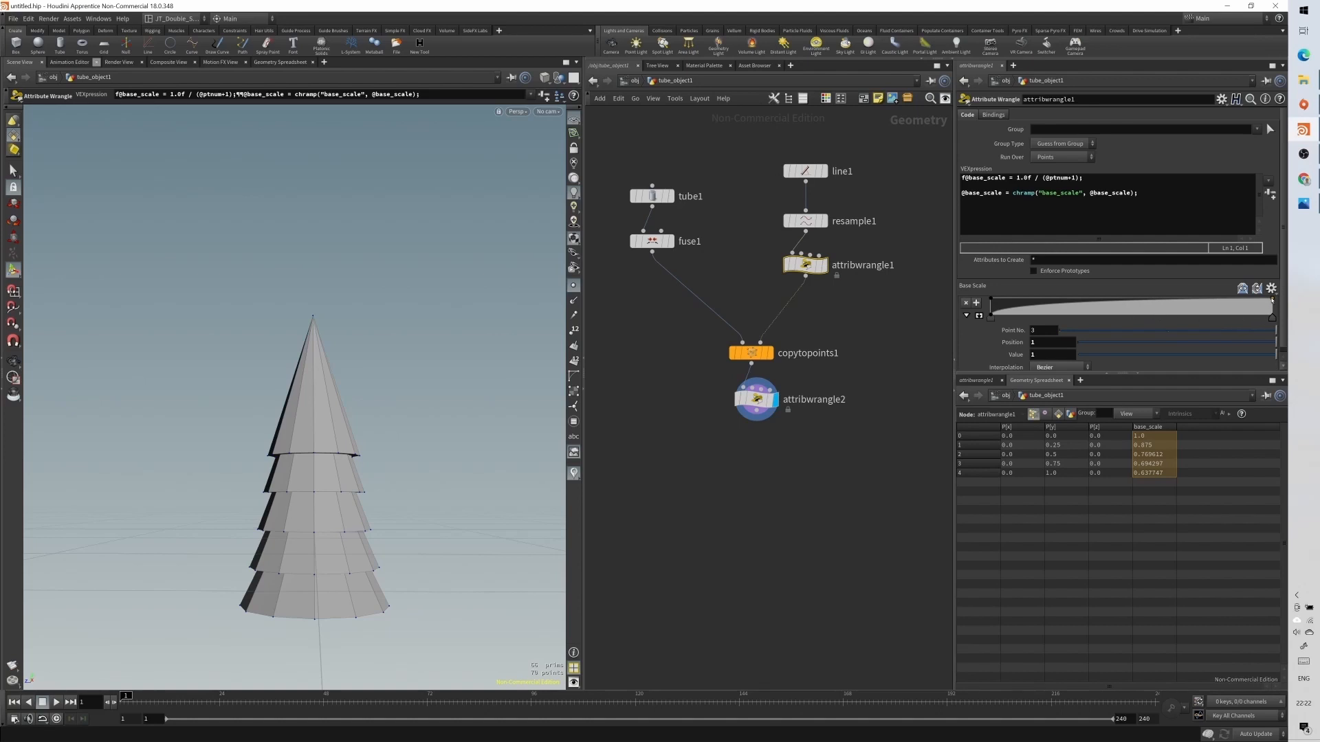
- Add a Base Scale ramp point at about position 0.45, value 0.67, undoing the other trial edits to the ramp
drag(1272, 300, 1270, 305)
key(ctrl+z)
click(991, 316)
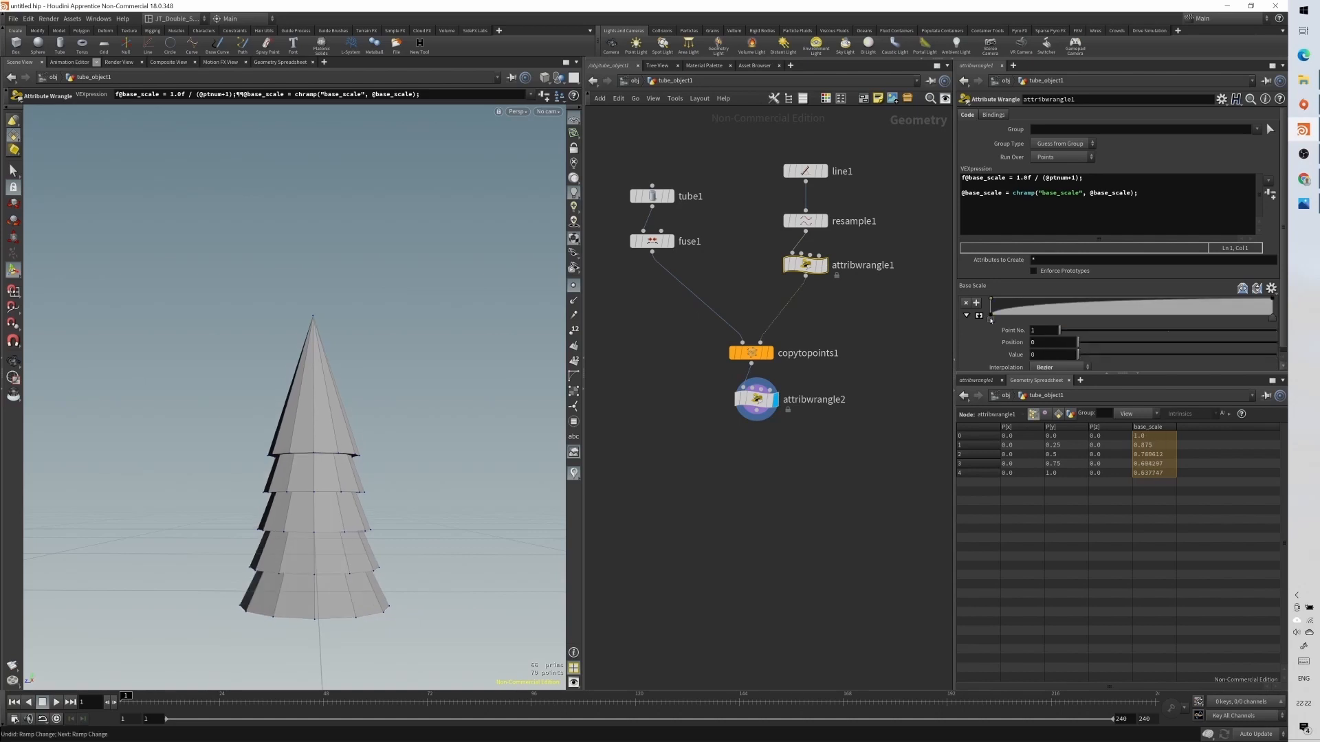
drag(1102, 313, 1019, 312)
click(1067, 305)
key(ctrl+z)
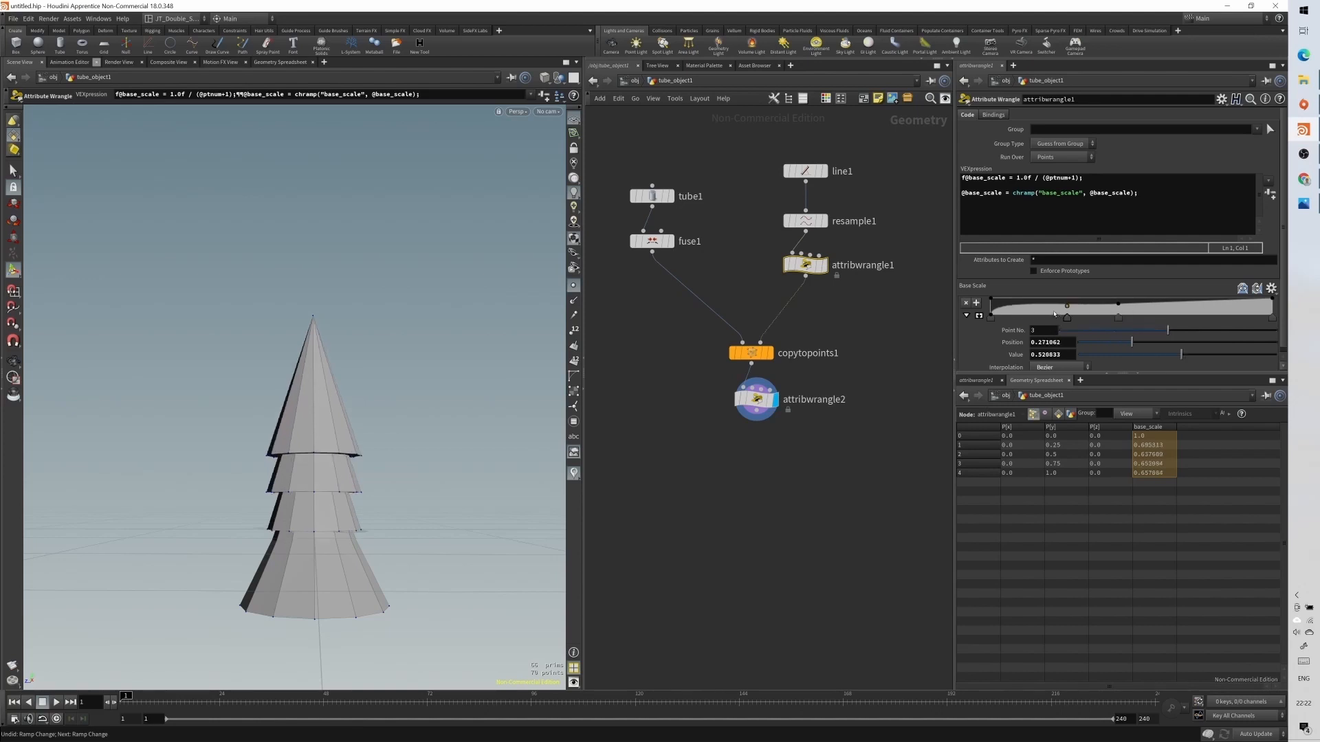
key(ctrl+z)
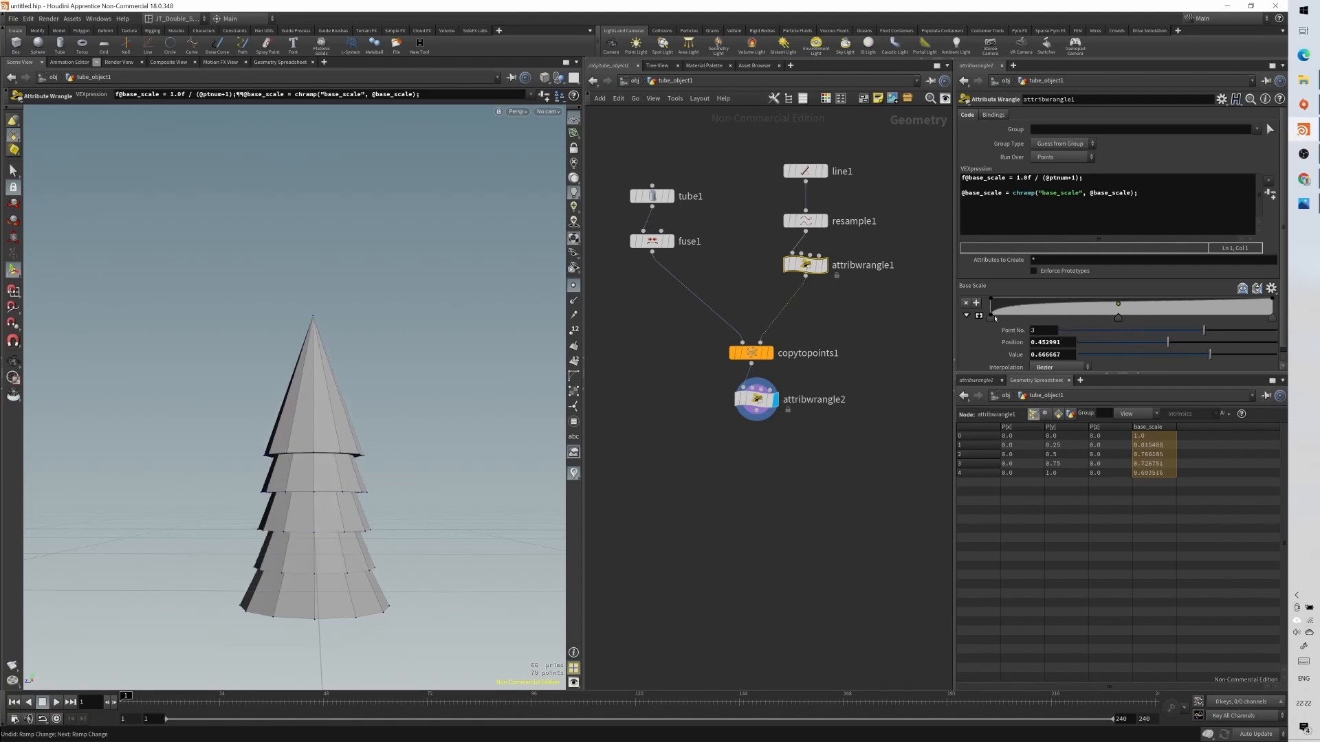
- Try Catmull-Rom, Linear and Constant interpolation on the middle Base Scale ramp point, and return it to Bezier
scroll(1045, 331, down, 1)
click(1045, 364)
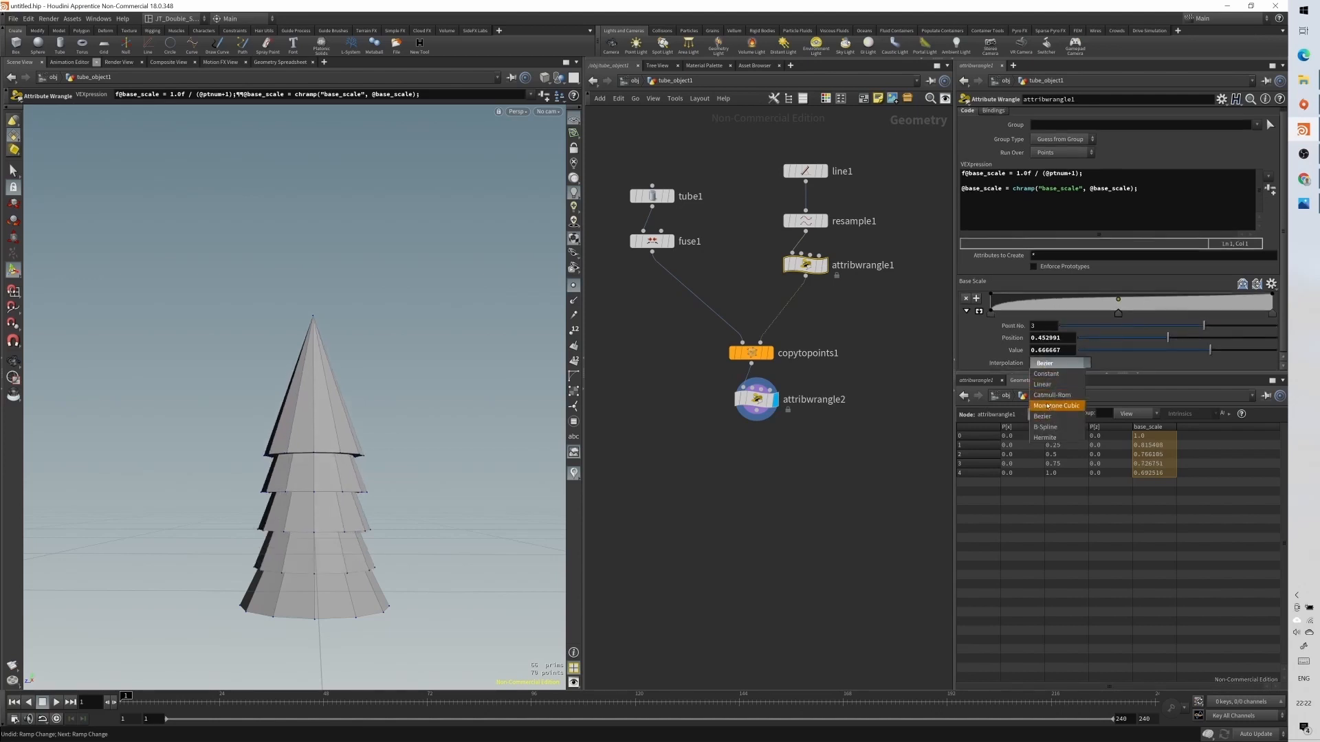
click(1046, 427)
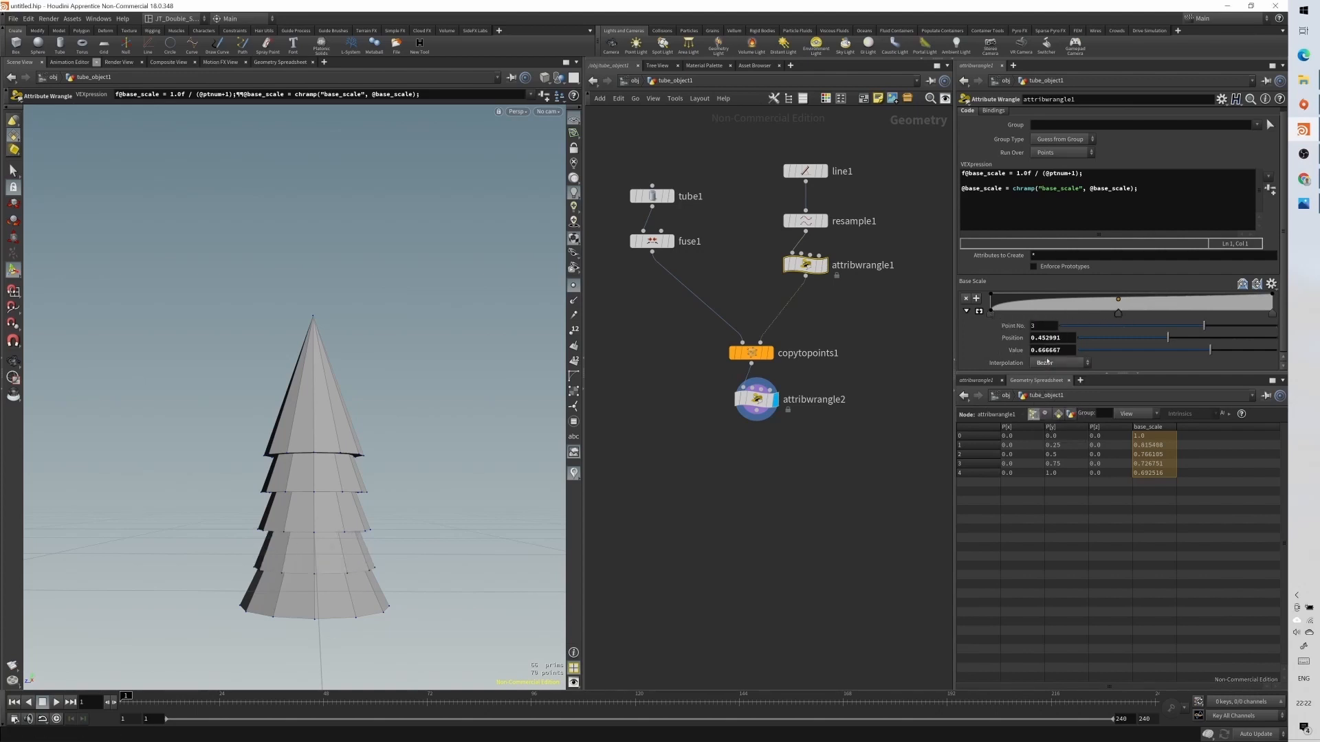
click(1046, 364)
click(1052, 395)
click(1052, 363)
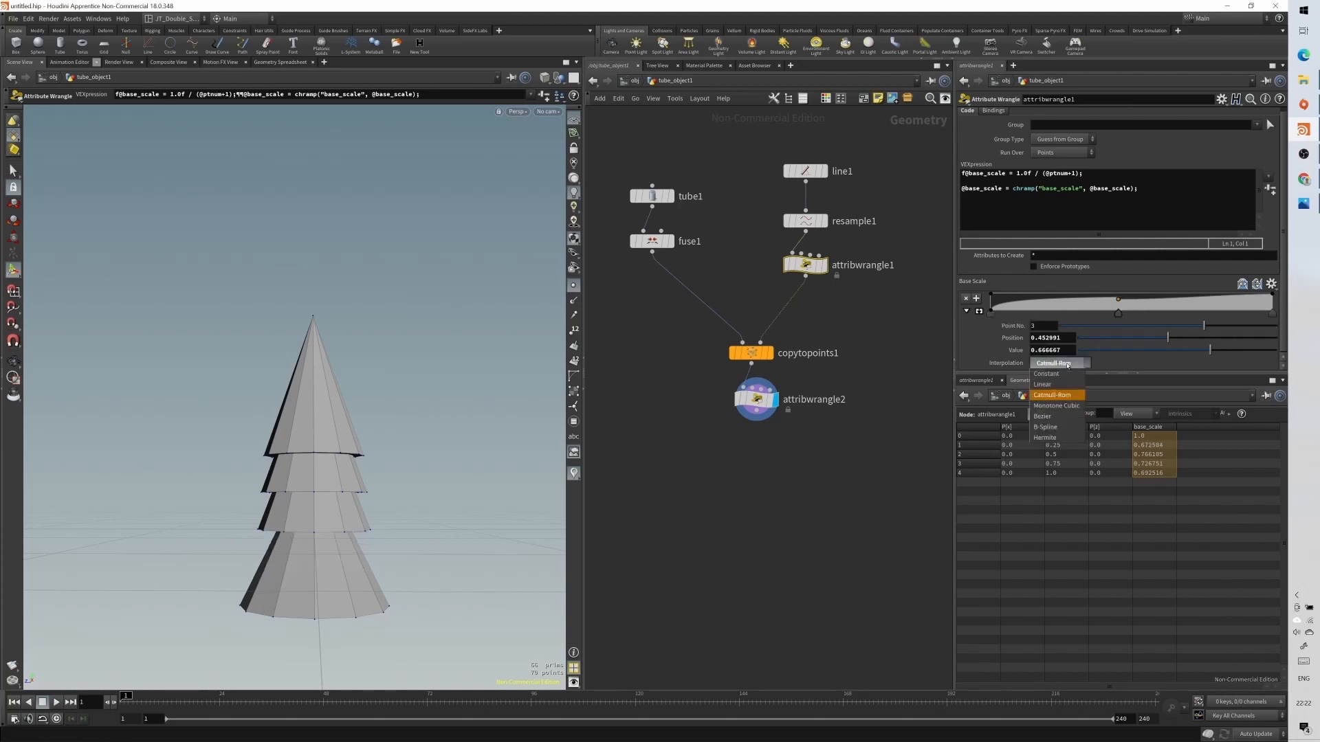
click(1049, 384)
click(1052, 363)
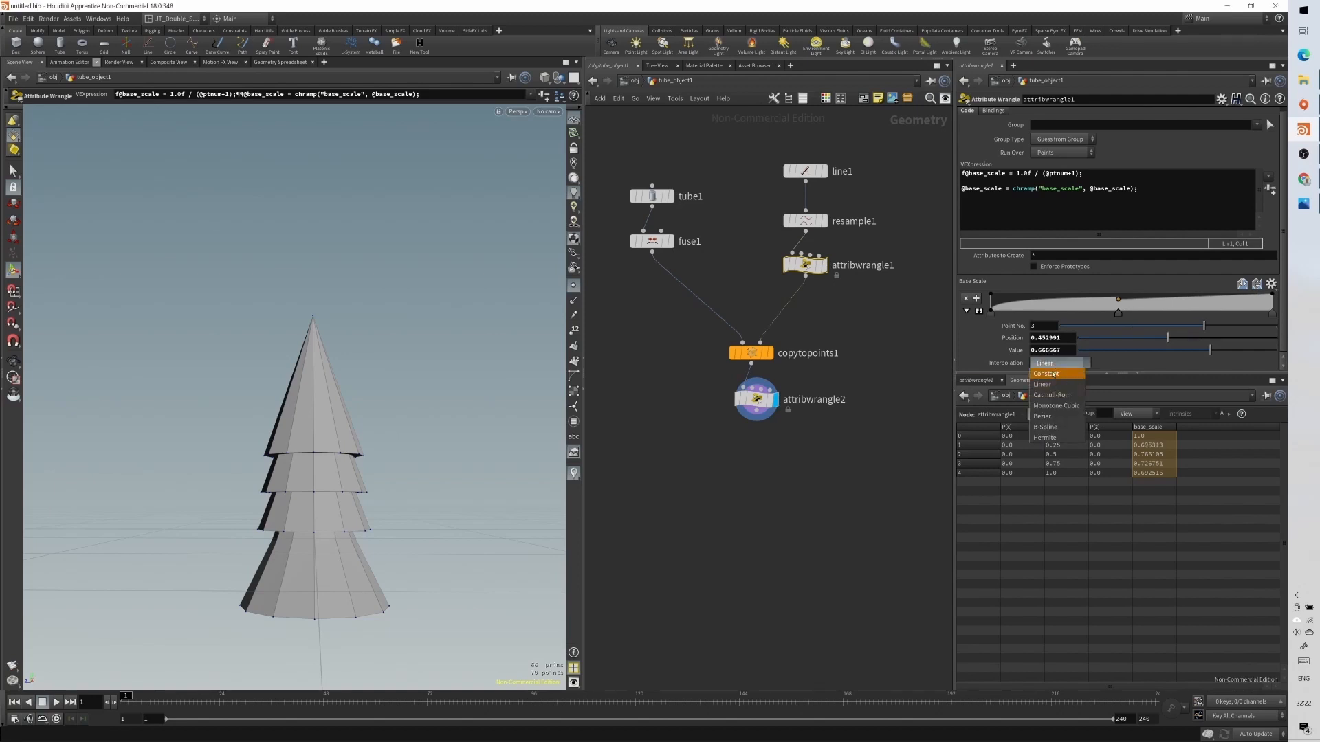
click(1052, 374)
click(1051, 363)
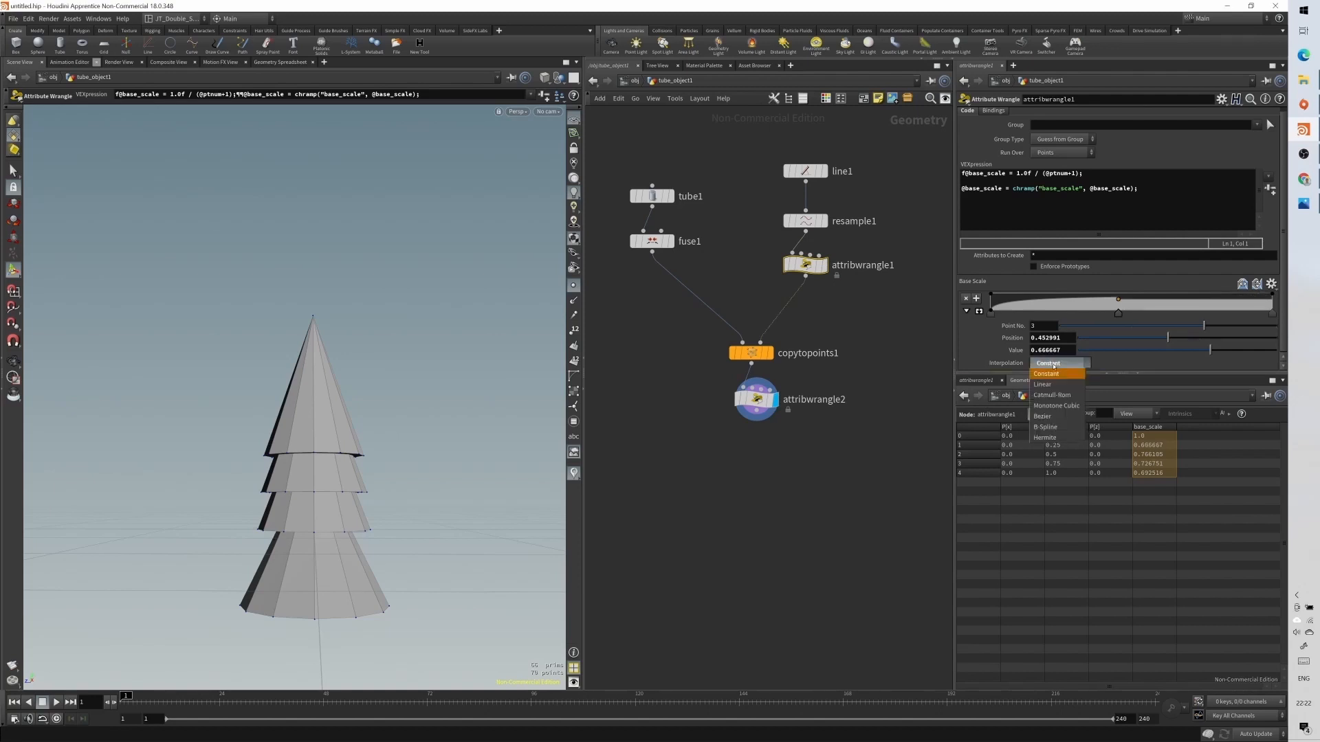
click(1052, 418)
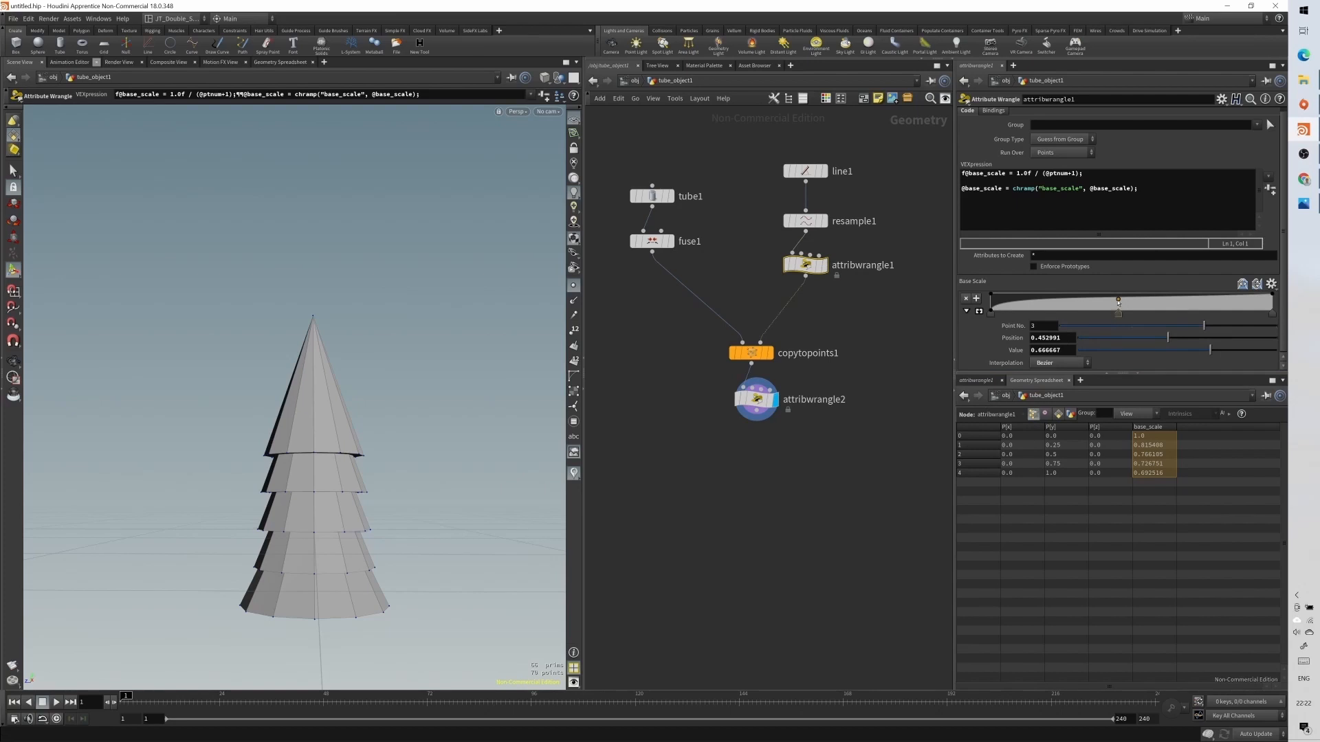
- Reshape the Base Scale ramp with additional points, placing point 5 near 0.45, value 0.875, and point 4 near 0.23, value 0.58
drag(1118, 302, 1116, 300)
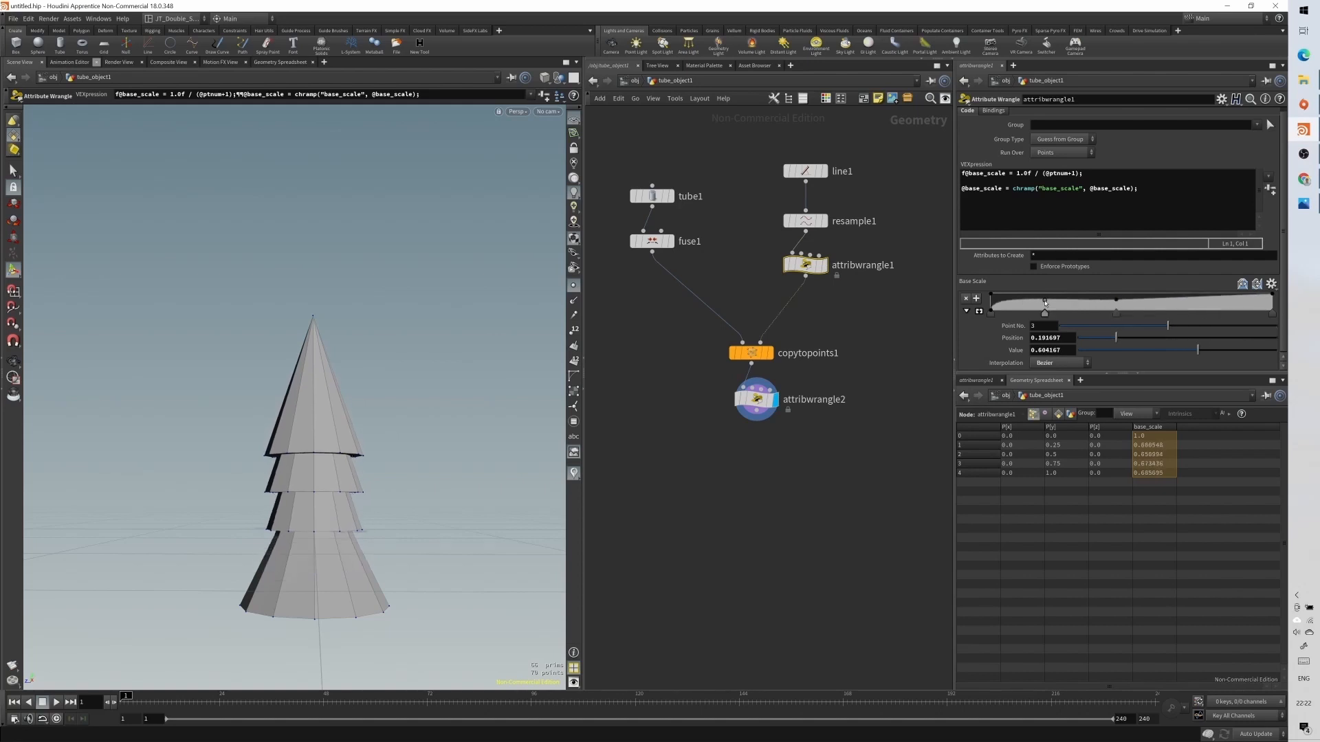
drag(1045, 303, 1116, 297)
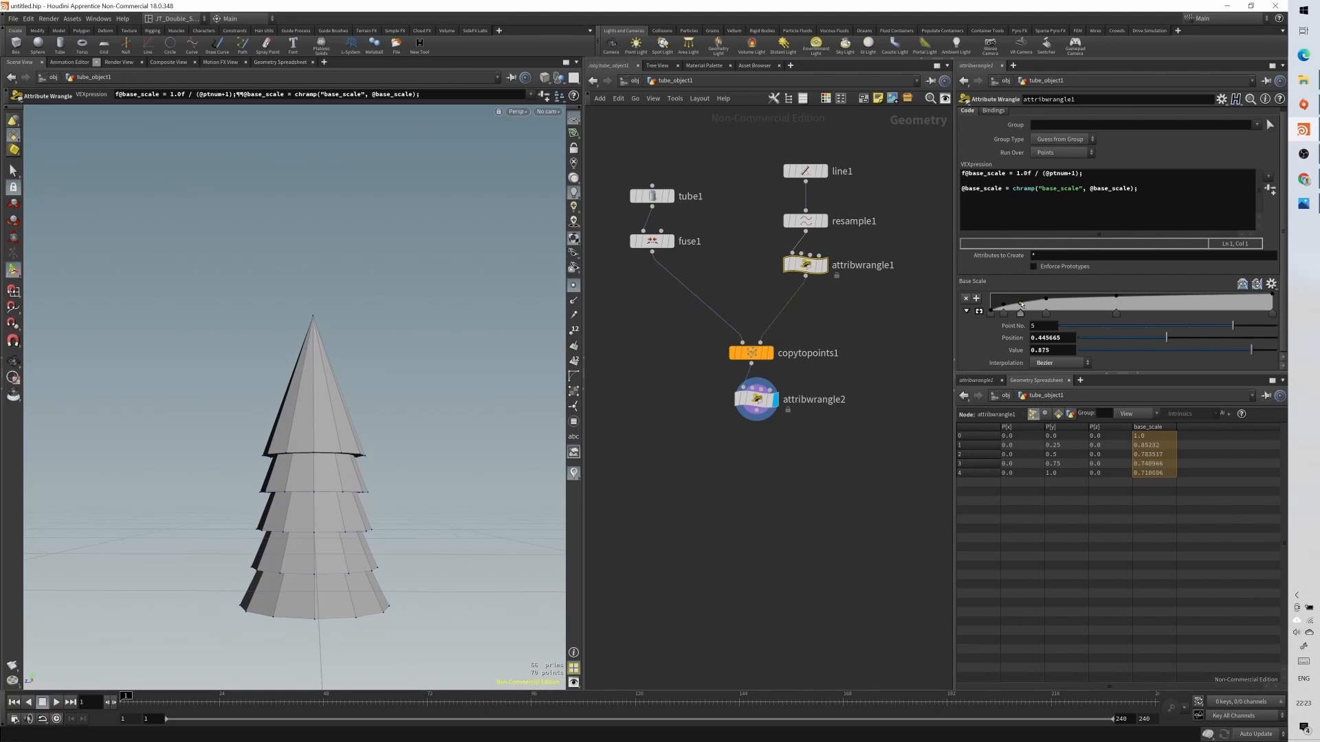
click(1020, 304)
drag(1021, 303, 1023, 306)
click(1003, 305)
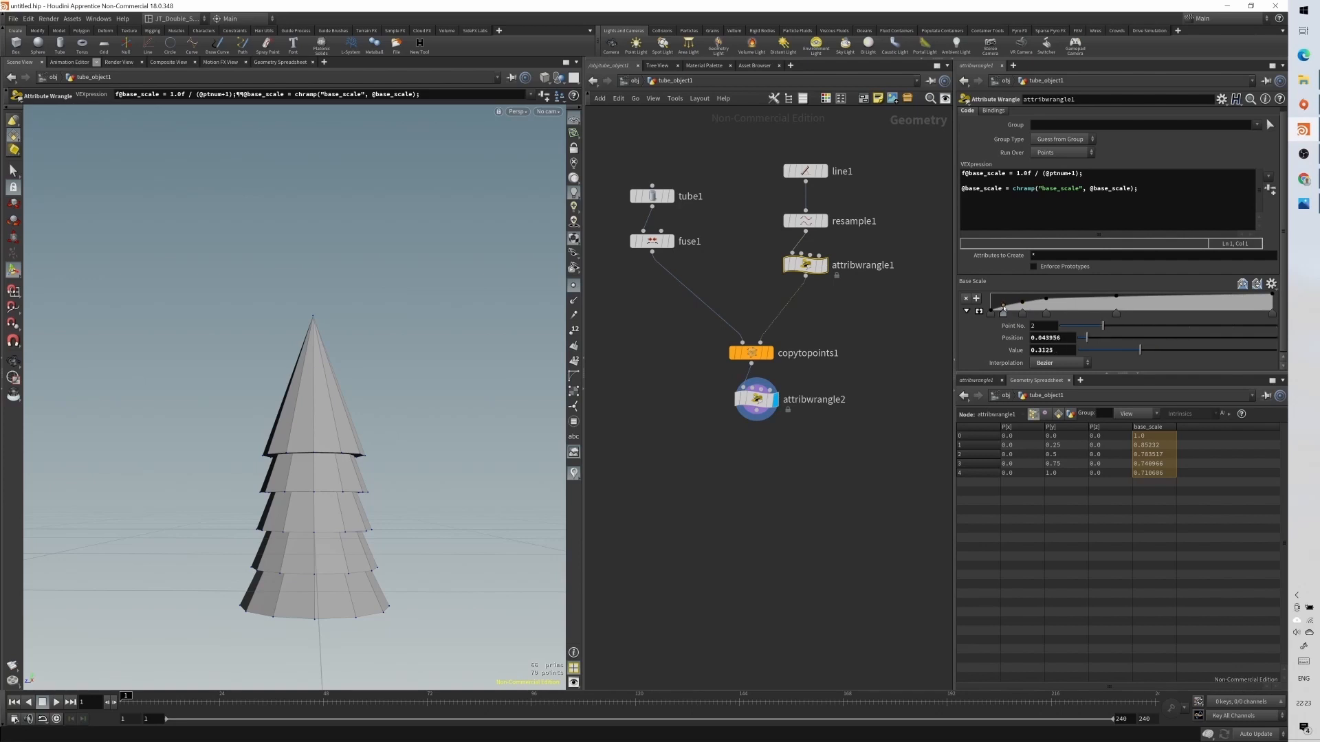
drag(1003, 306, 1010, 314)
click(991, 313)
drag(1022, 305, 1057, 303)
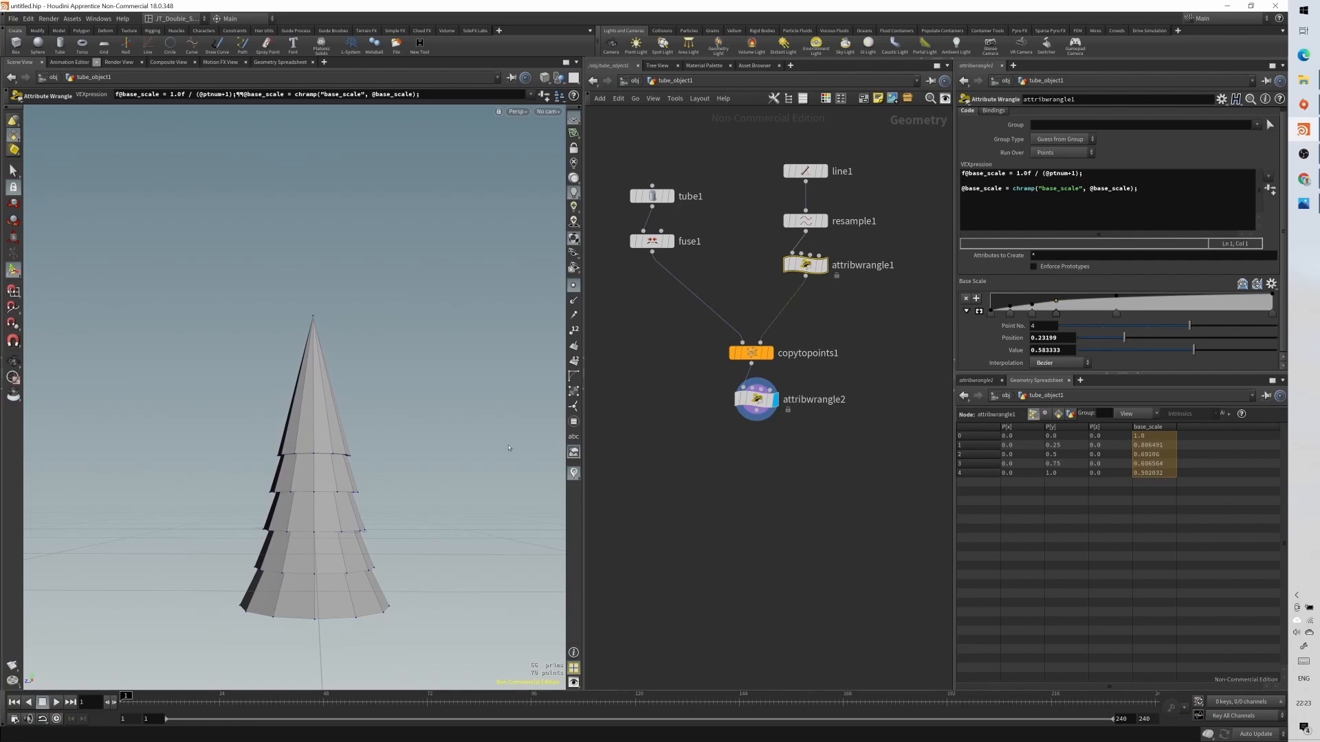
alt+drag(312, 486, 364, 476)
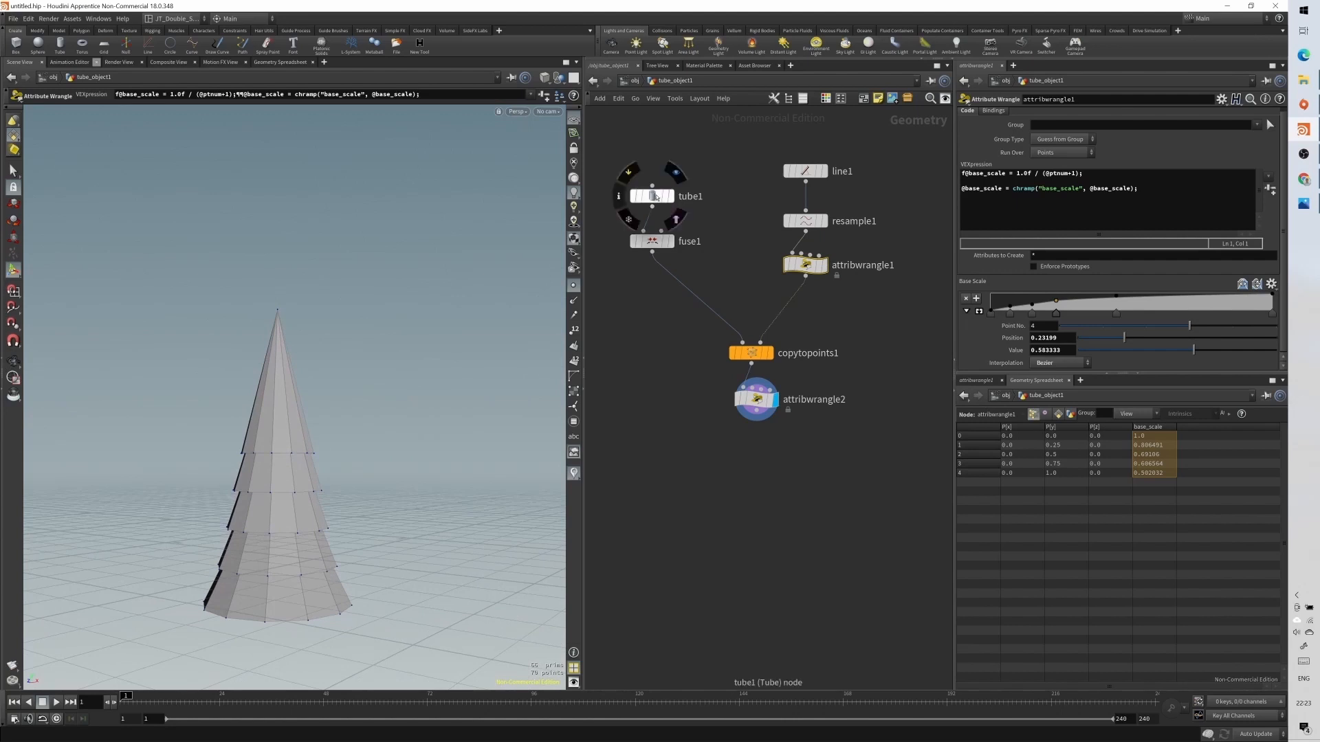
- Set tube1's height to 0.5 to flatten the cone tiers
click(652, 196)
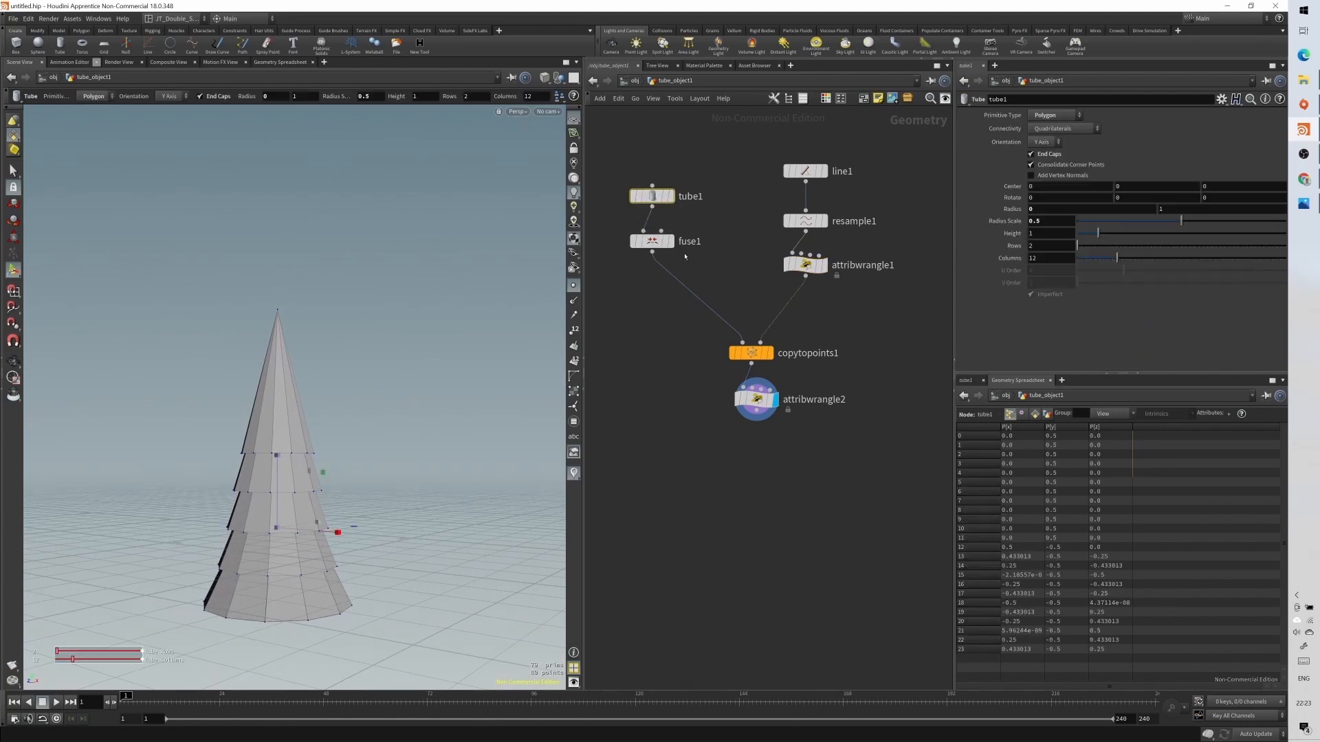
click(1056, 234)
text(0.5)
key(Return)
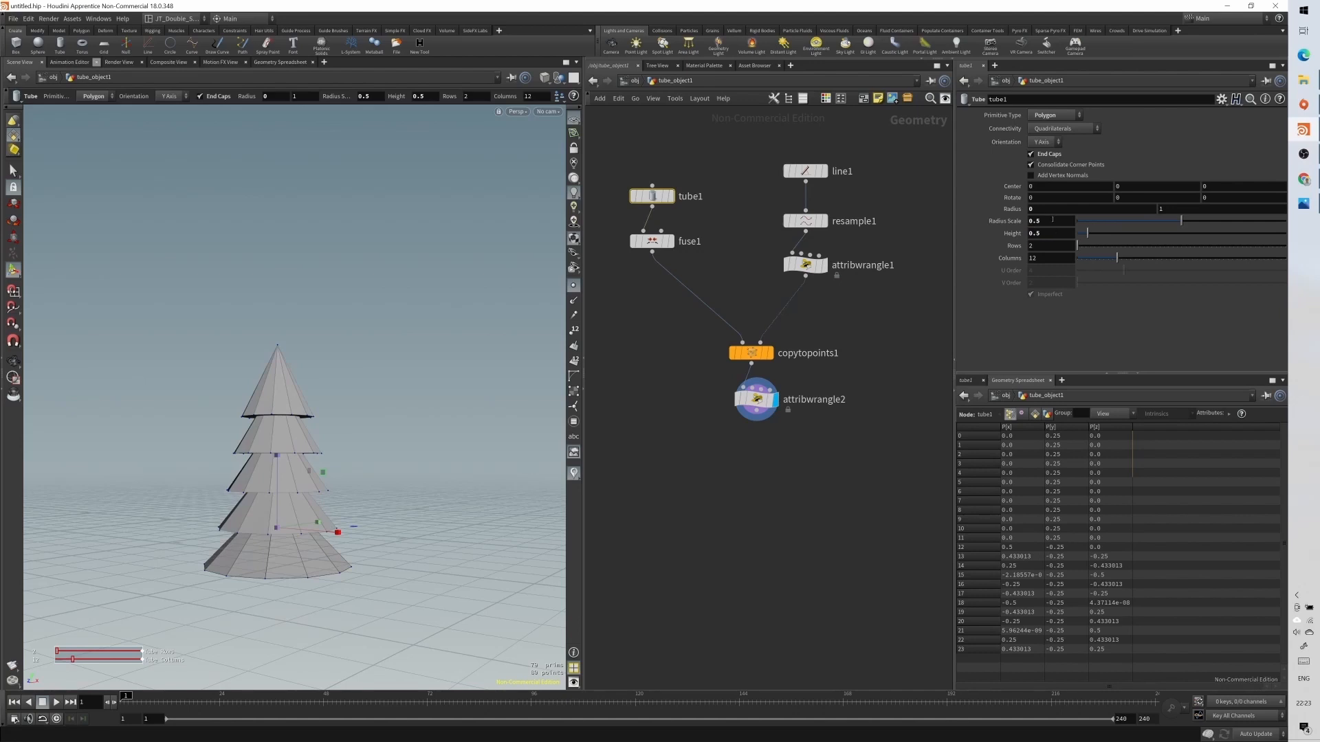
- Move point 4 of attribwrangle1's Base Scale ramp to about position 0.26, value 0.52
click(805, 265)
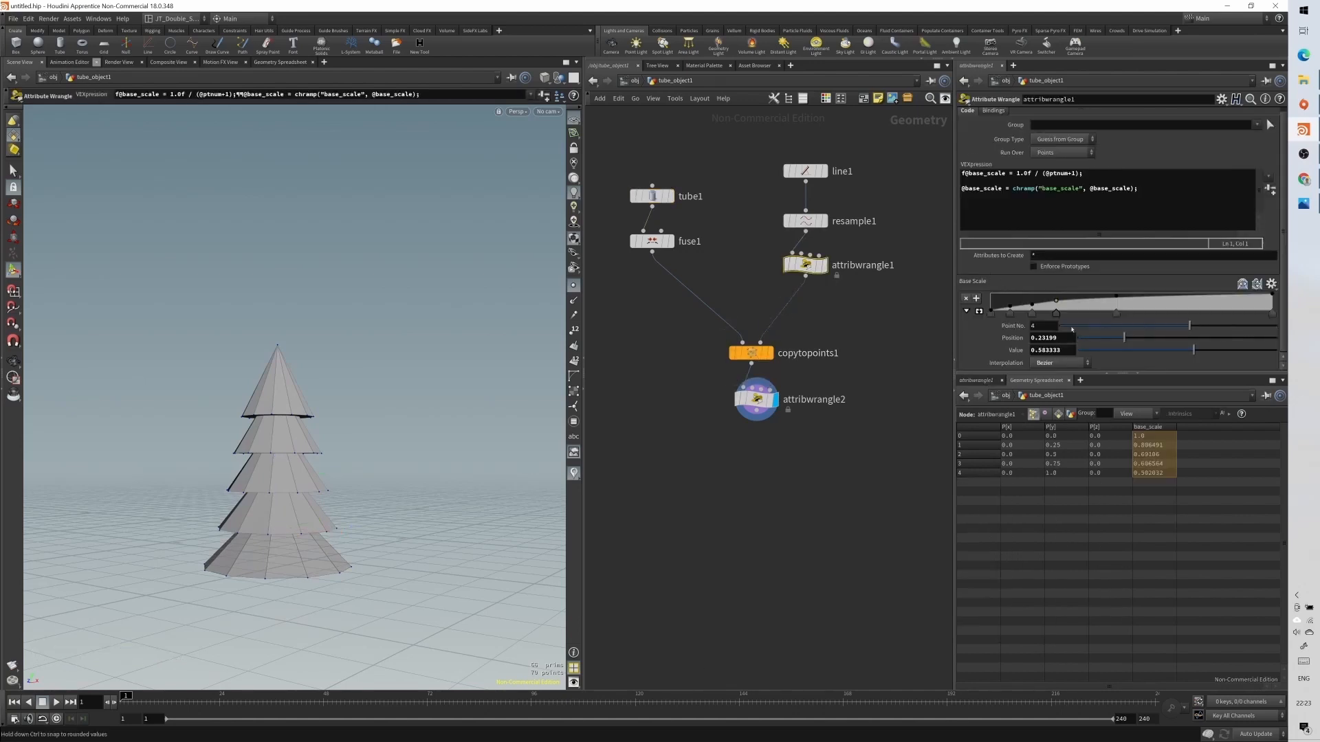
drag(1058, 303, 1054, 307)
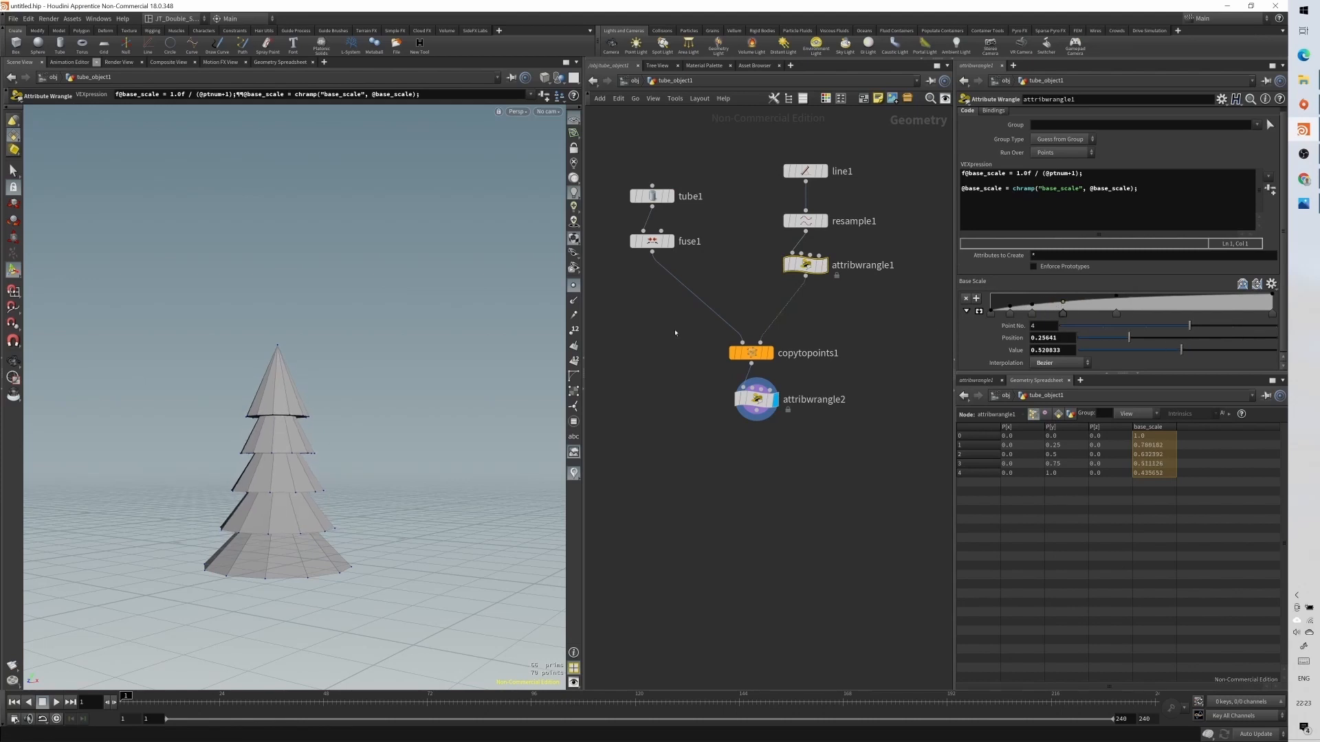
alt+drag(413, 385, 433, 389)
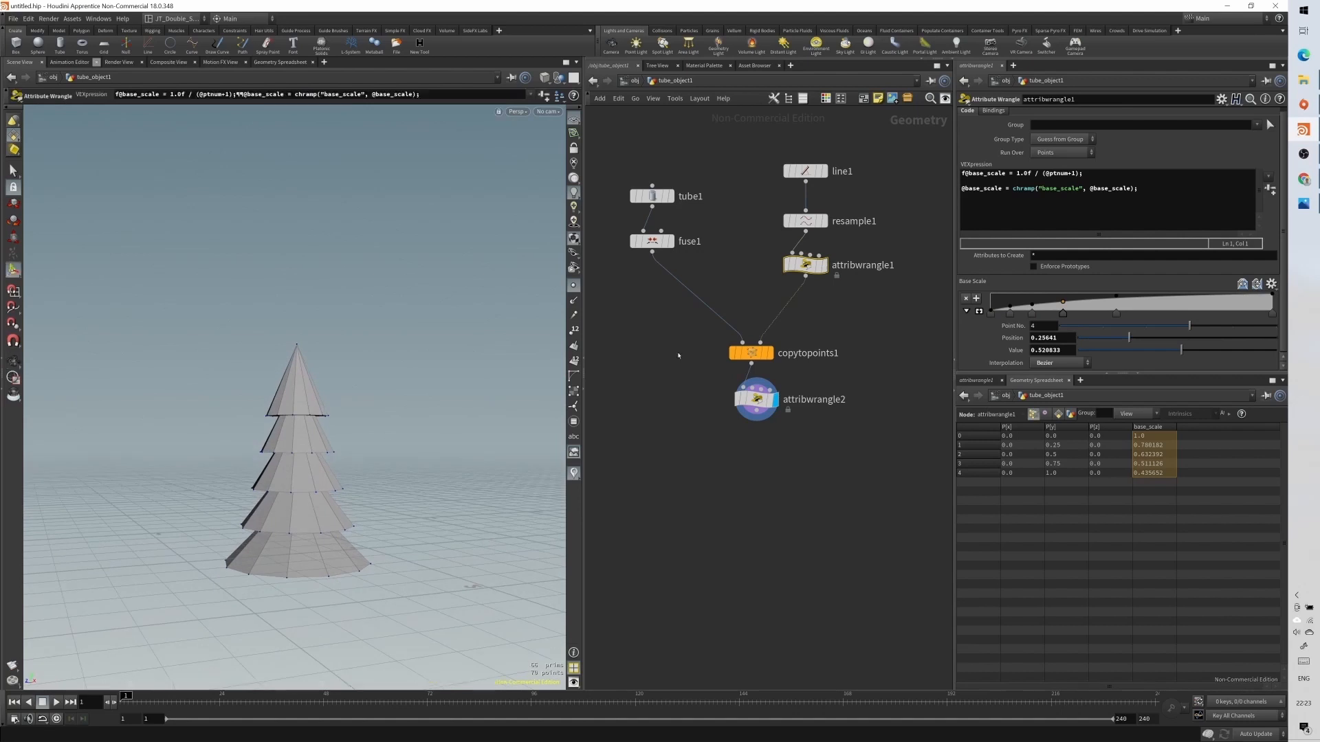
- Highlight attribwrangle2's commented-out @P.y line and compare the tree with the Blend Swap Pine Tree (low poly) image in Chrome
click(755, 400)
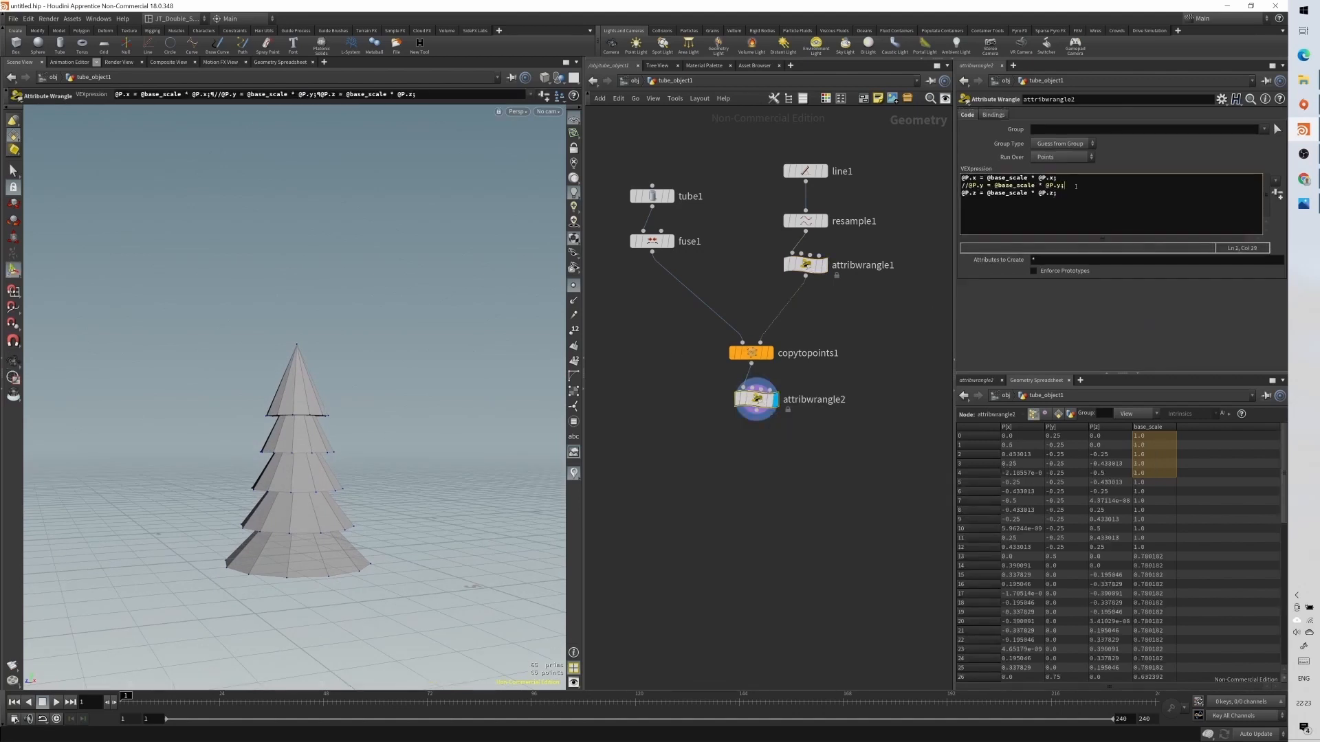
drag(1063, 184, 937, 187)
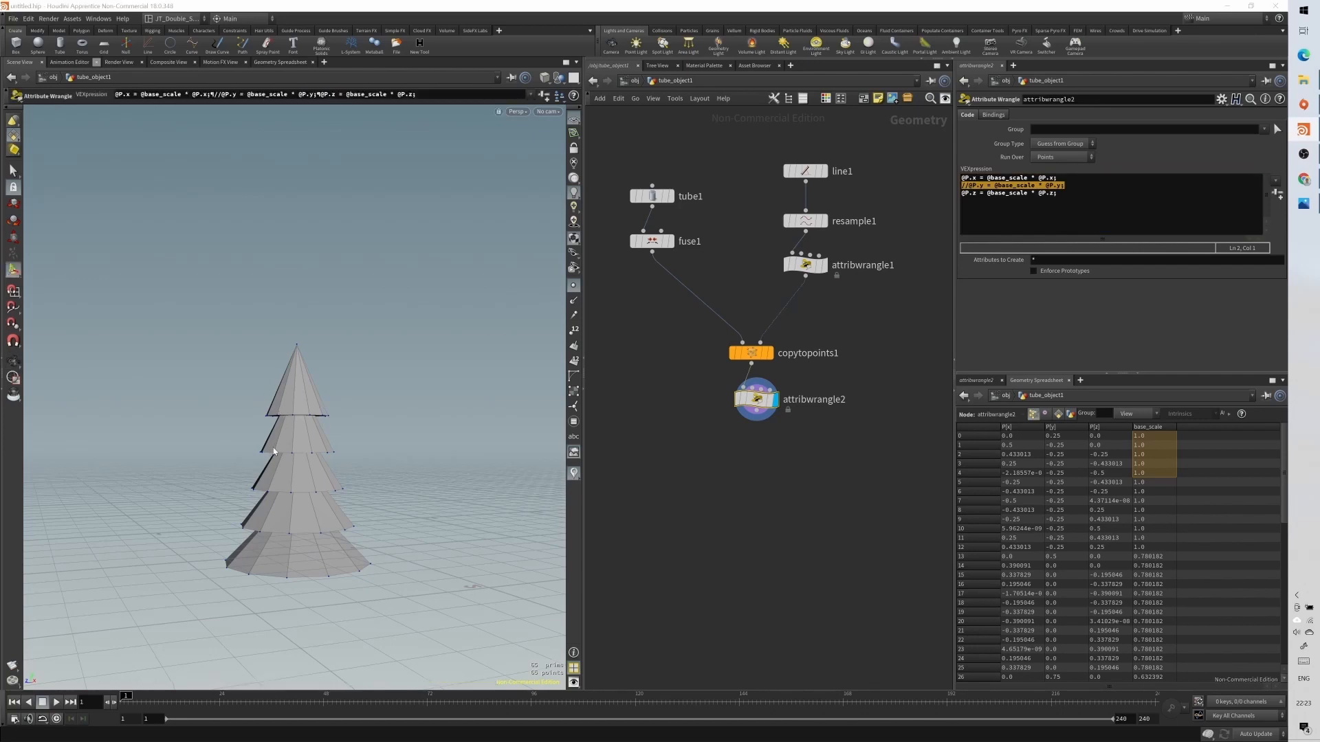
key(alt+Tab)
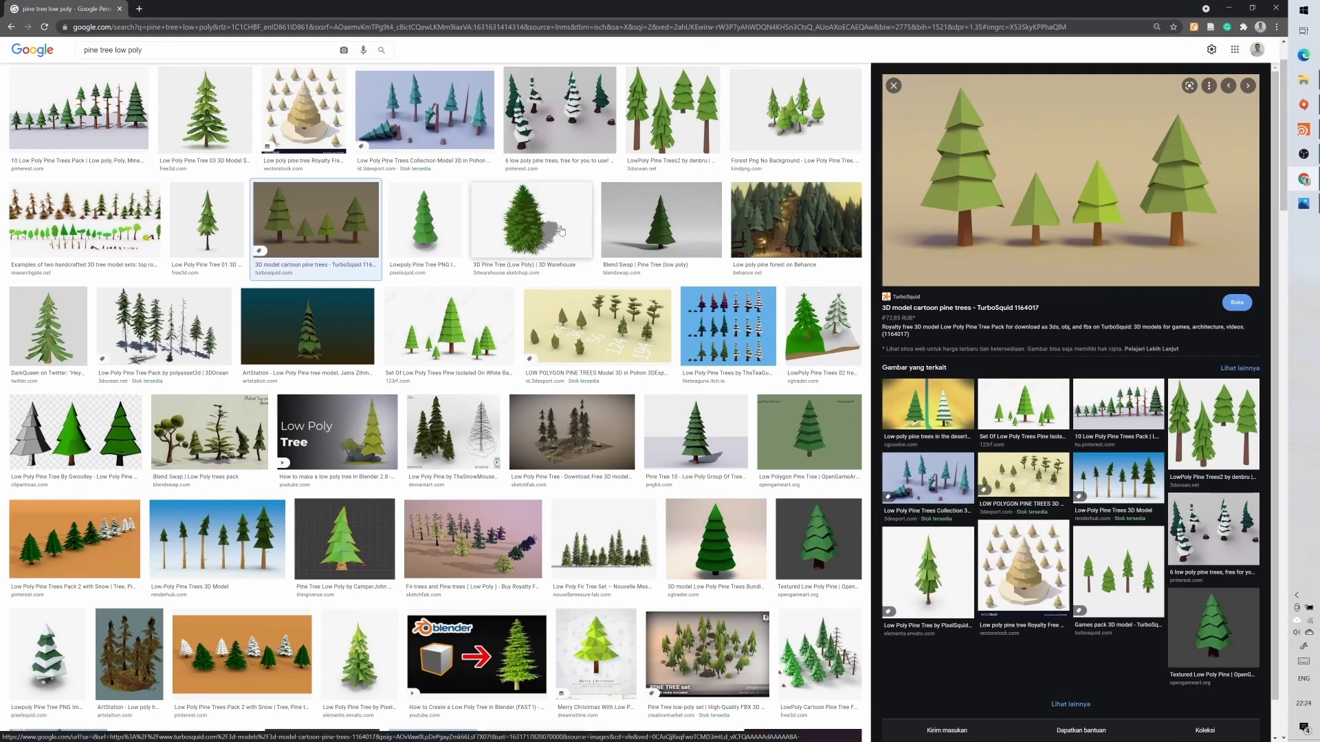
click(660, 224)
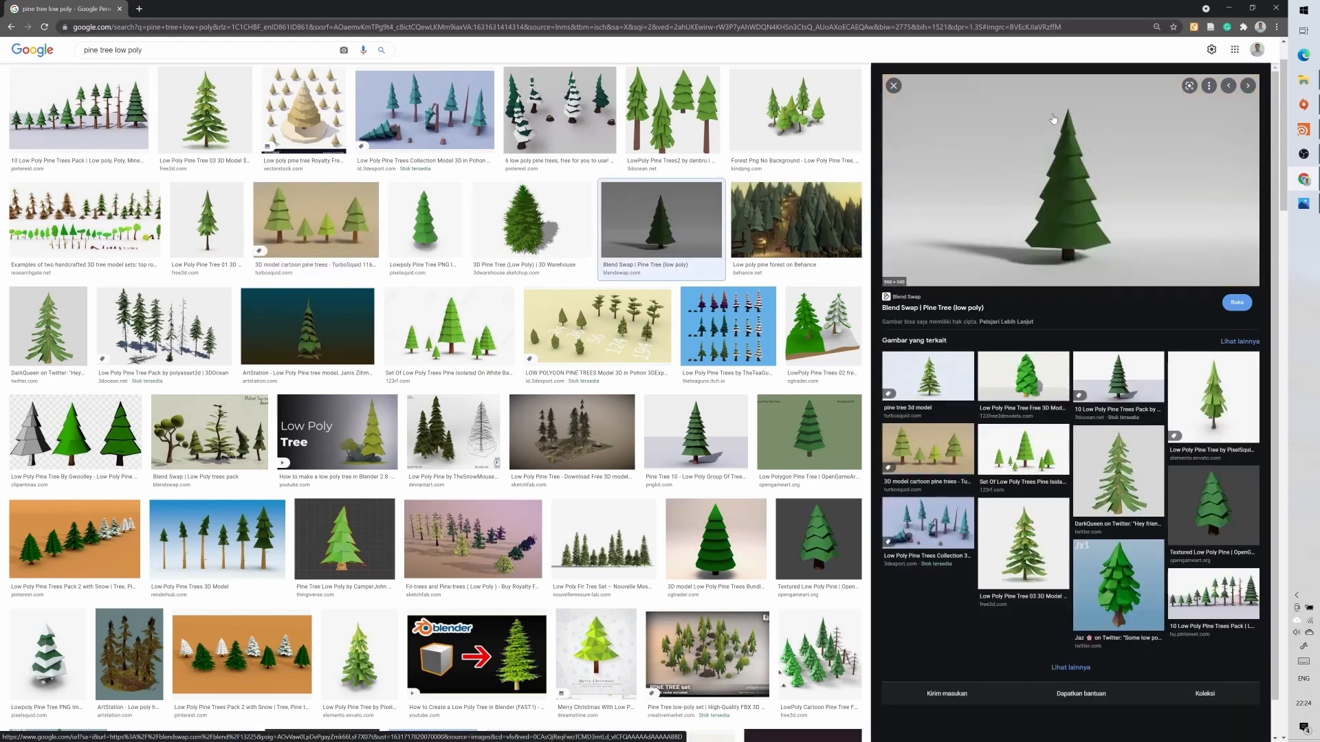
key(alt+Tab)
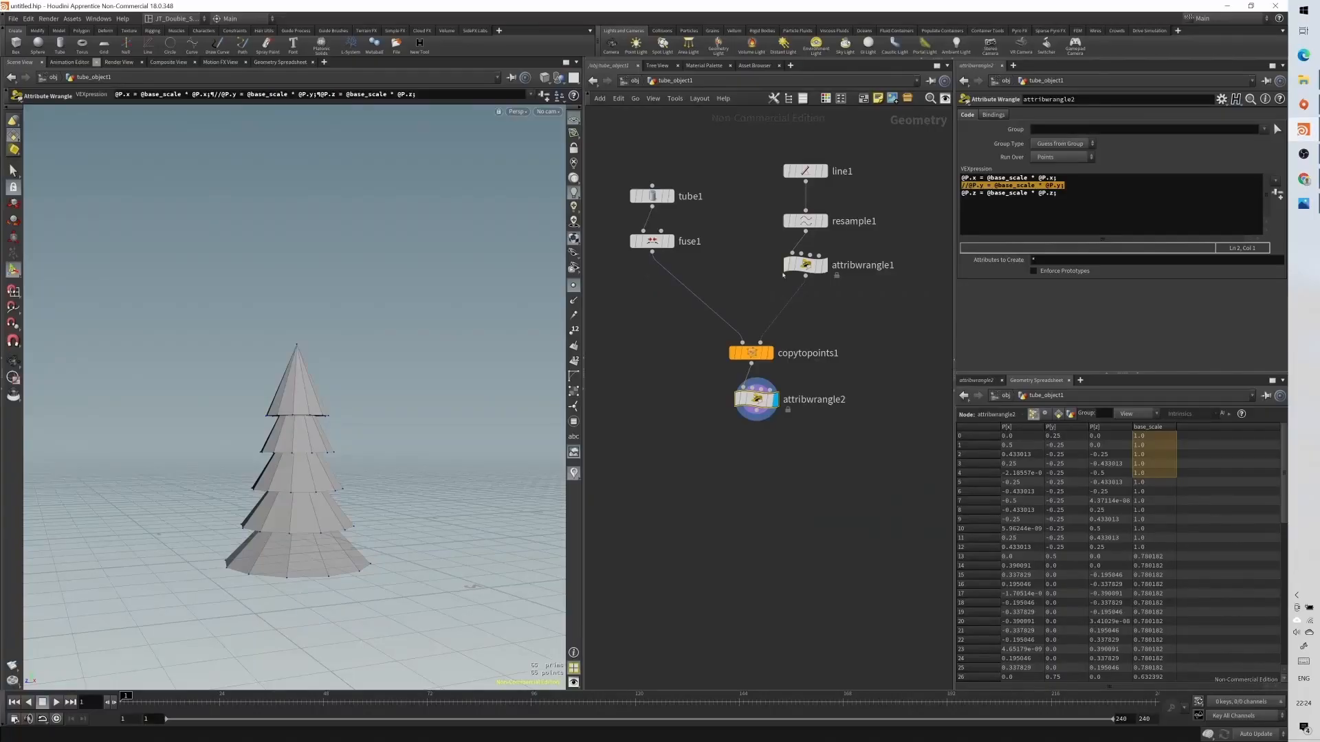
alt+drag(308, 371, 282, 348)
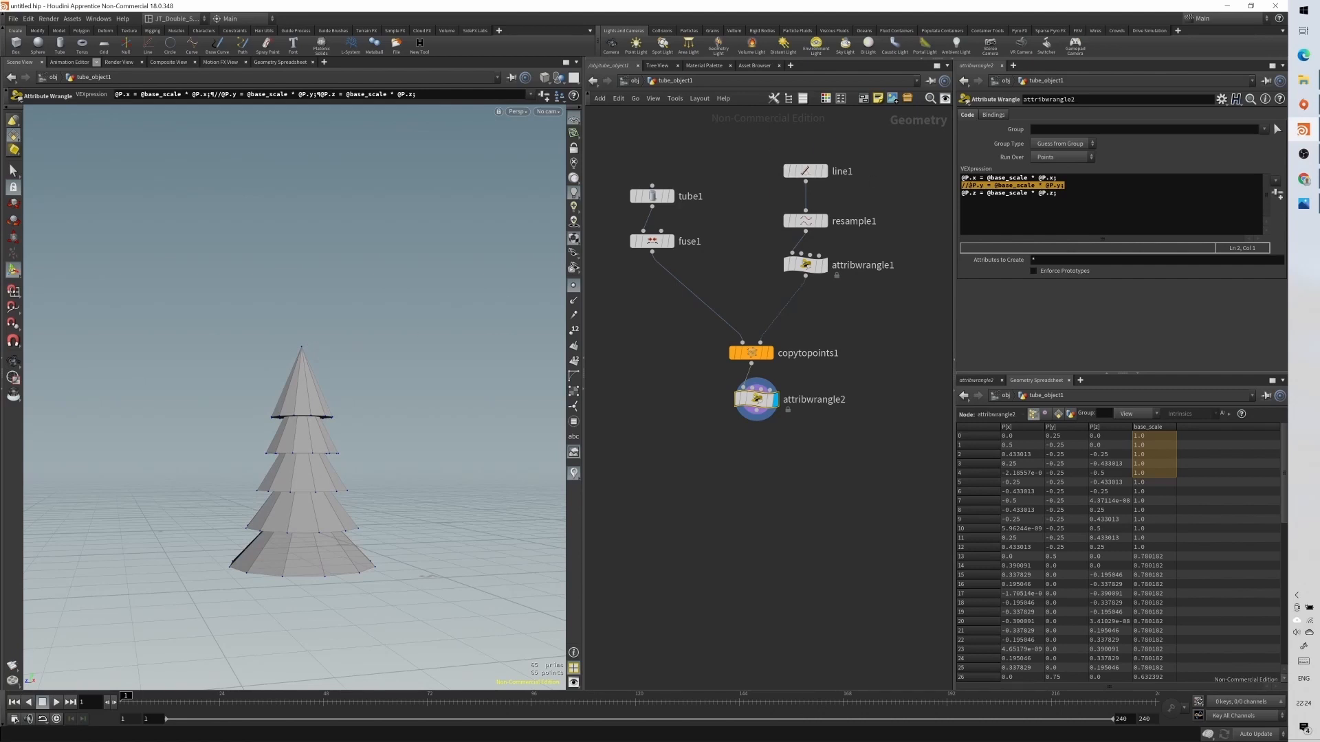
- Try enabling the @P.y scaling line in attribwrangle2 by removing its // comment, and comment it out again
click(969, 185)
key(BackSpace)
key(BackSpace)
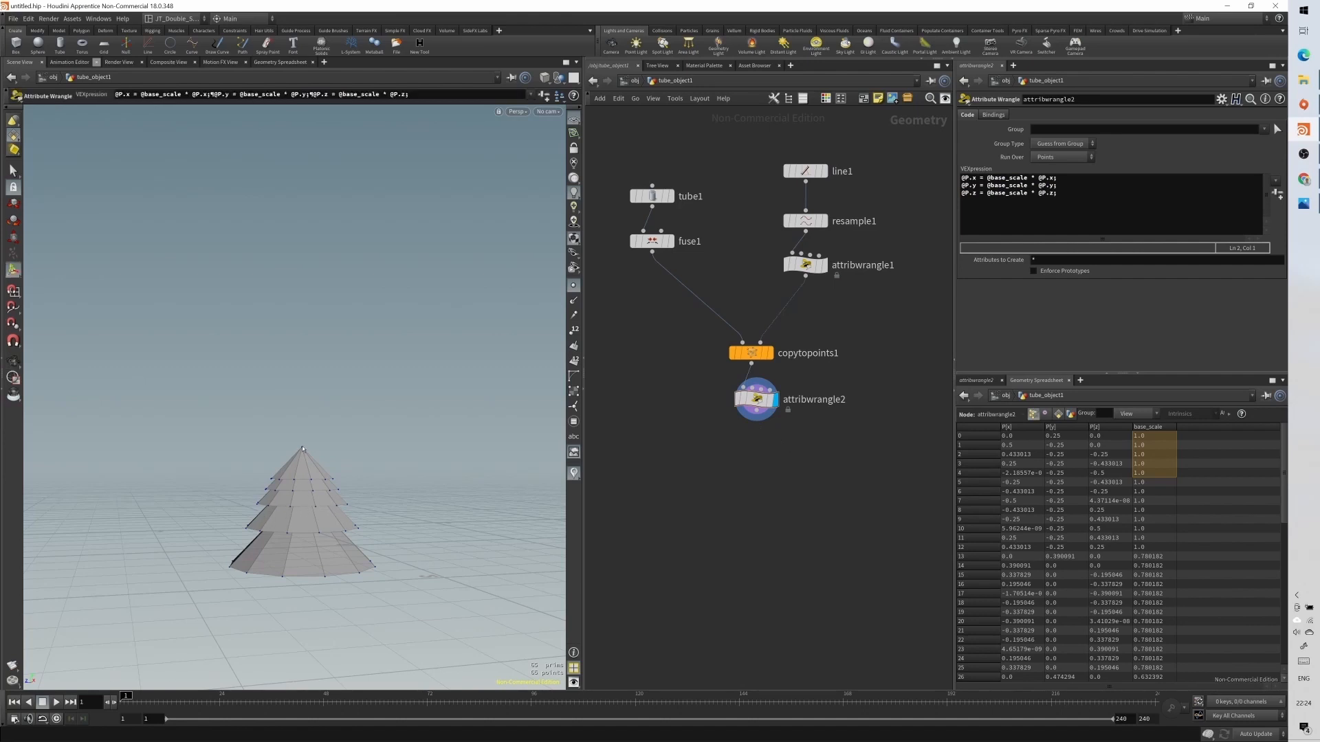
click(1041, 184)
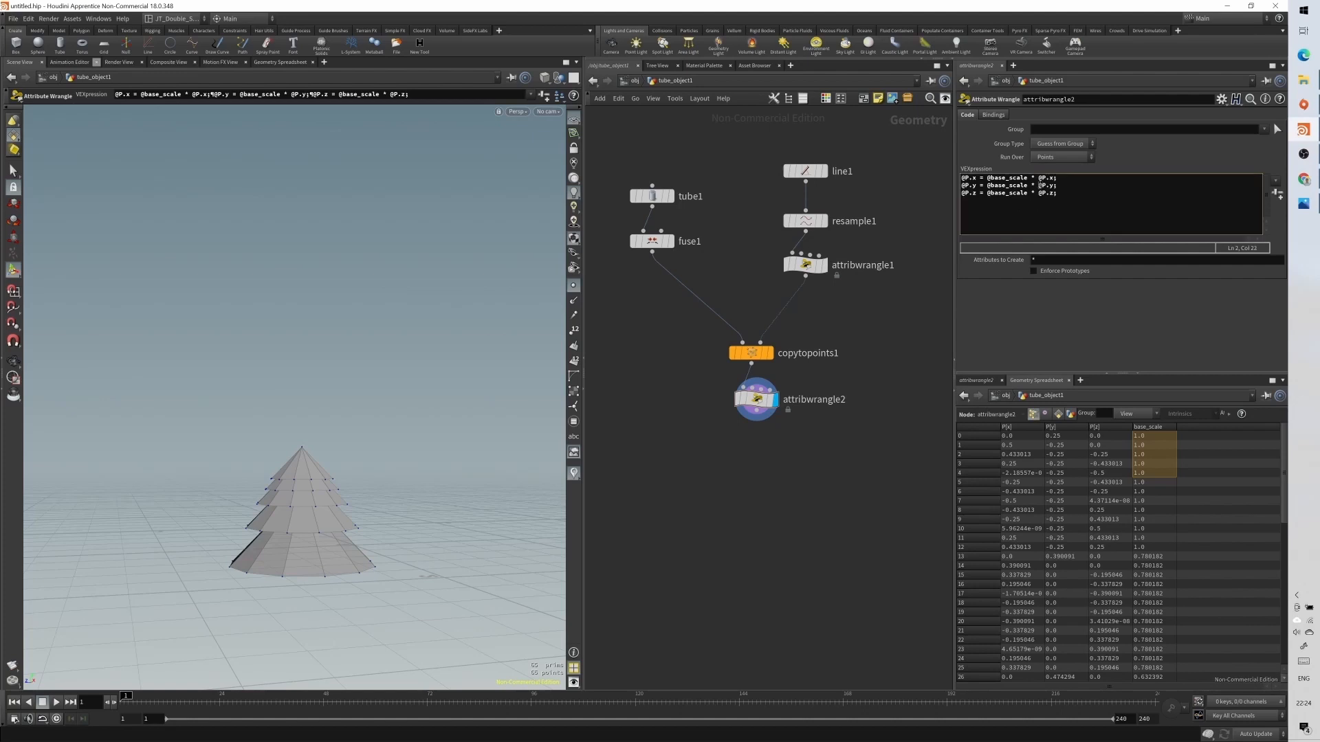
key(Left)
key(Left)
key(Left)
key(Left)
key(Left)
text(//)
alt+drag(343, 386, 334, 405)
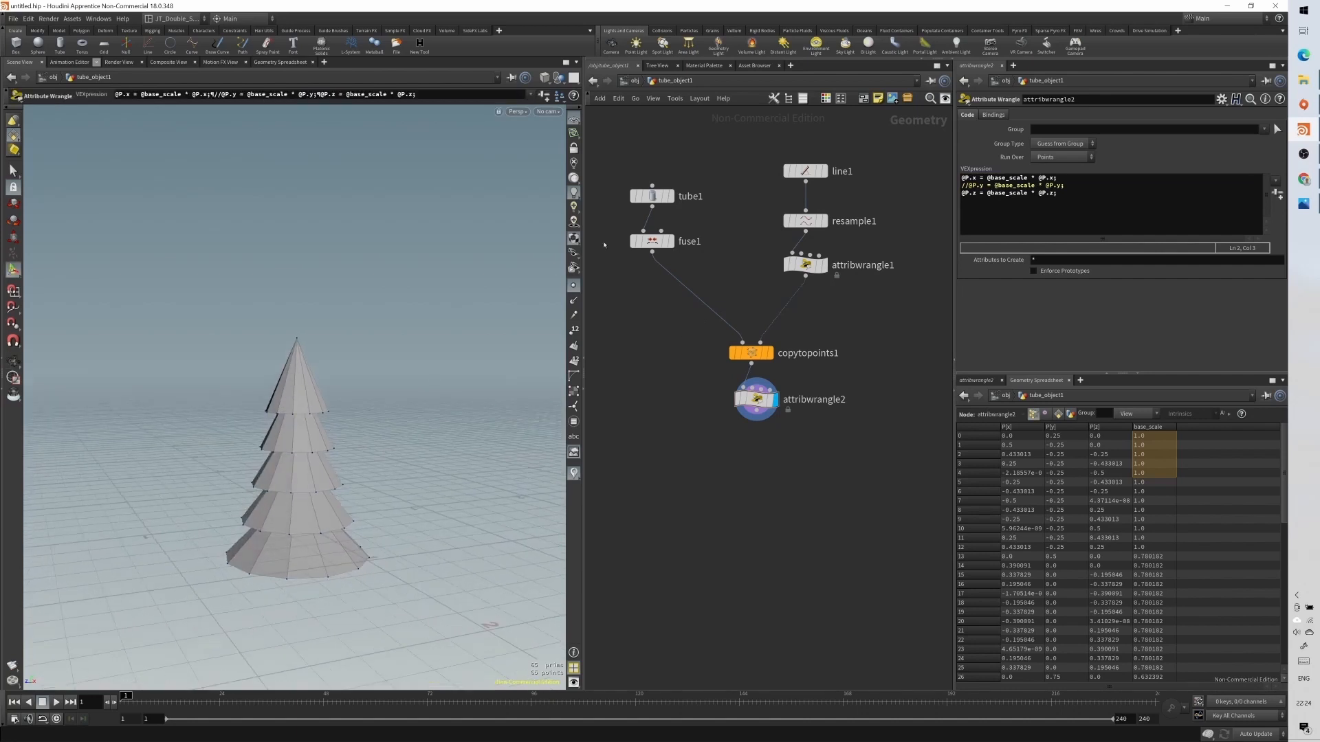
- Display only the single cone from fuse1 and switch the viewport to the View tool
click(673, 241)
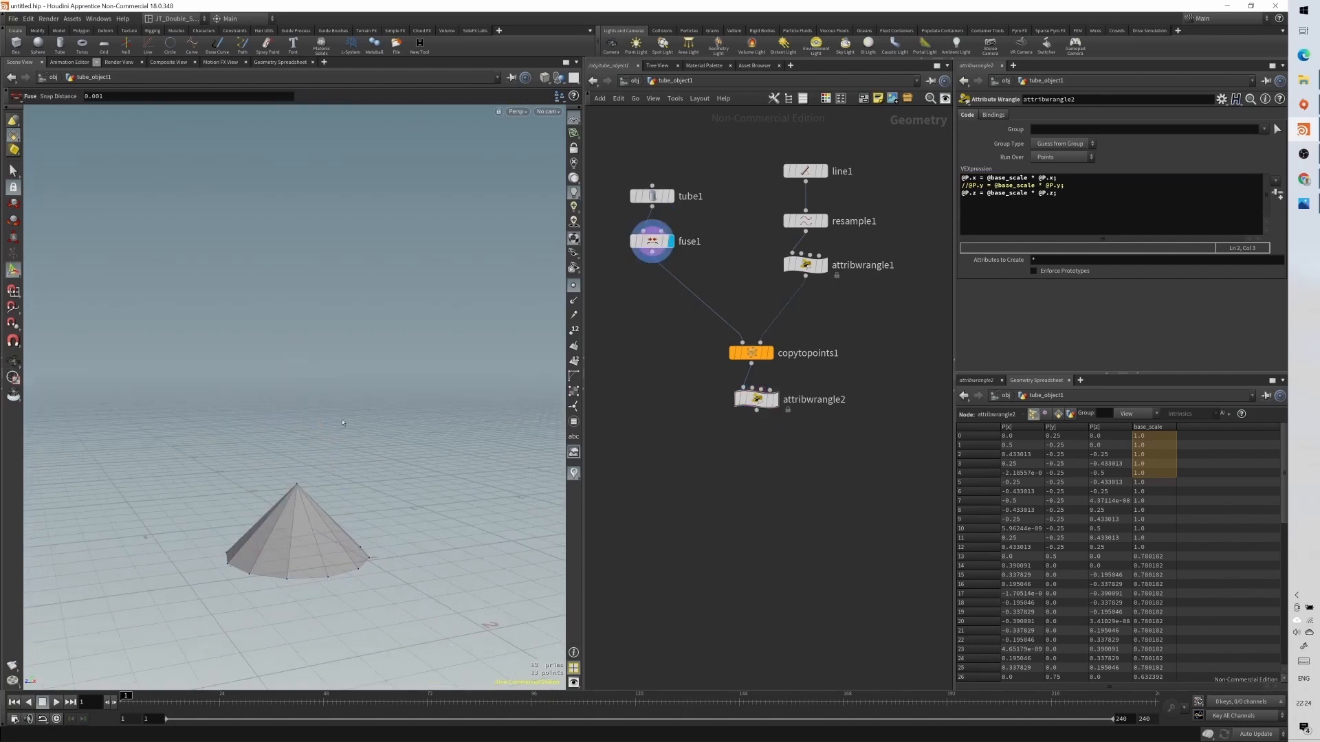
key(Return)
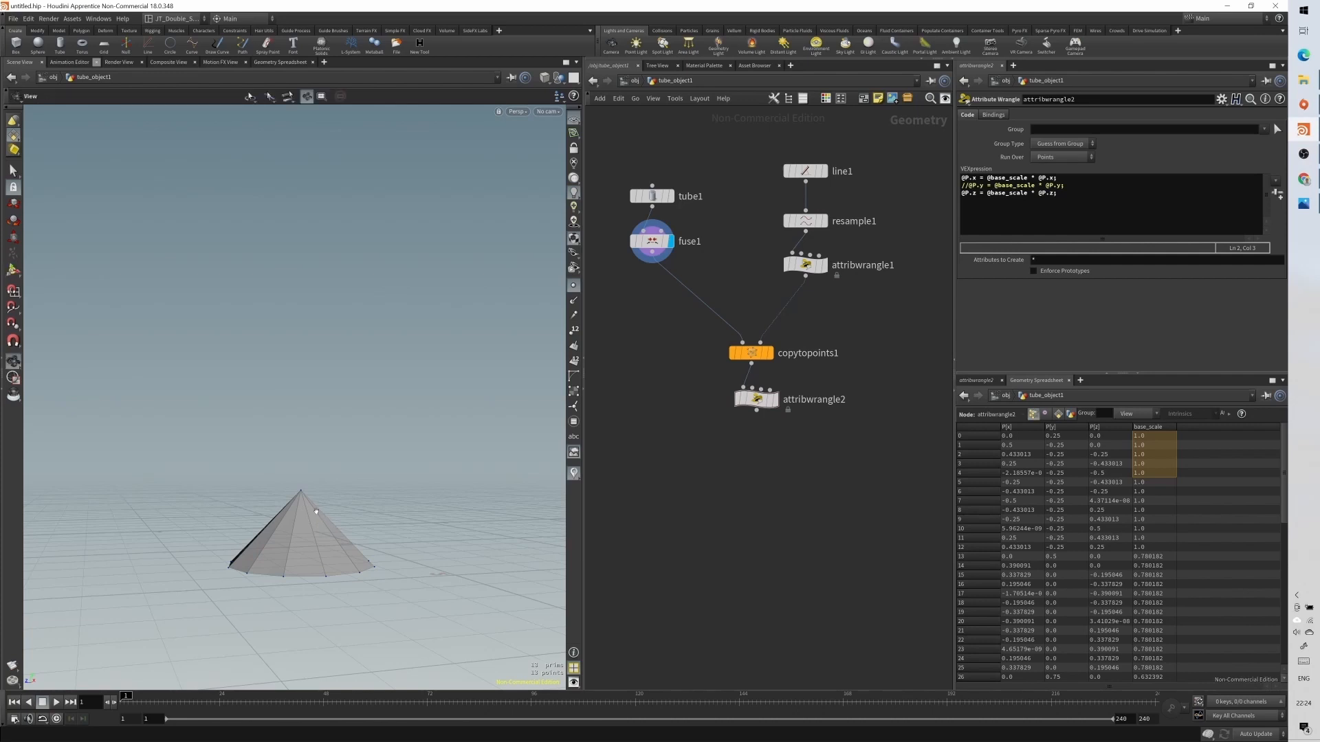
- Duplicate the attribwrangle2 node and connect the copy directly below it
alt+drag(325, 520, 308, 514)
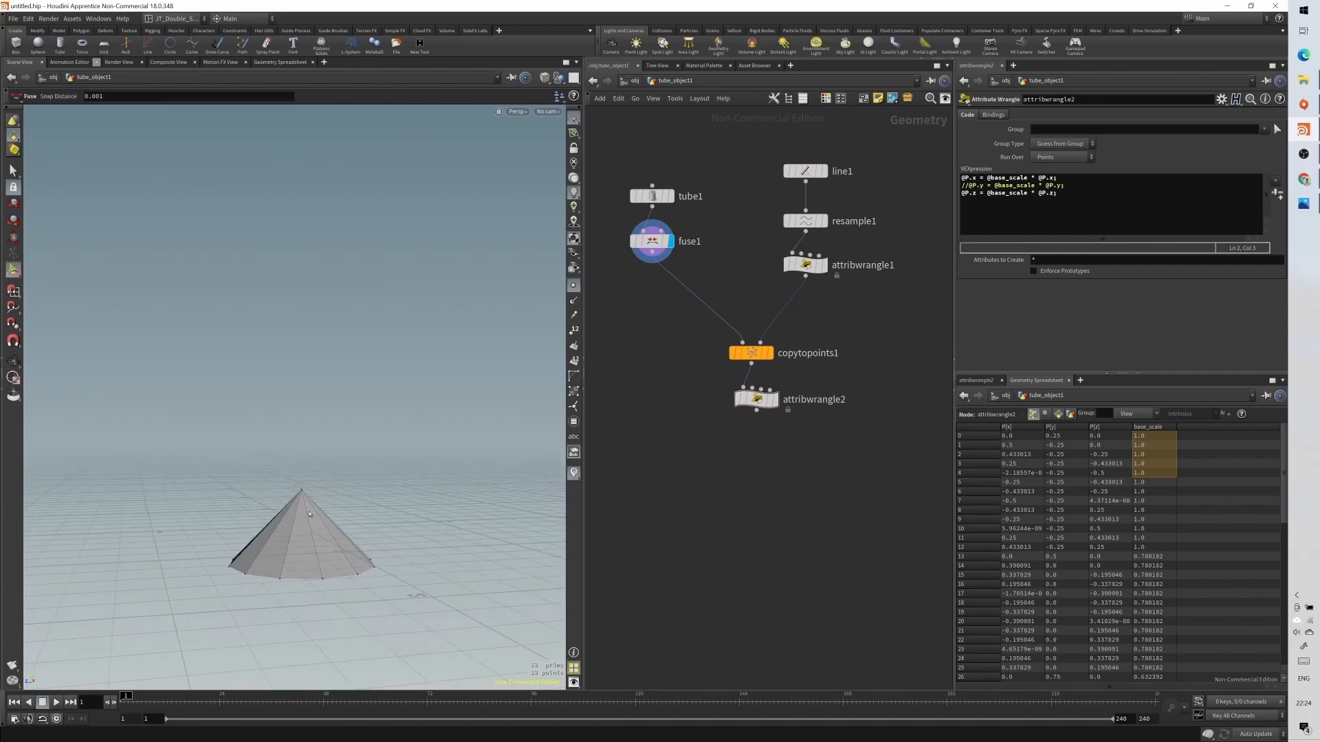
click(754, 401)
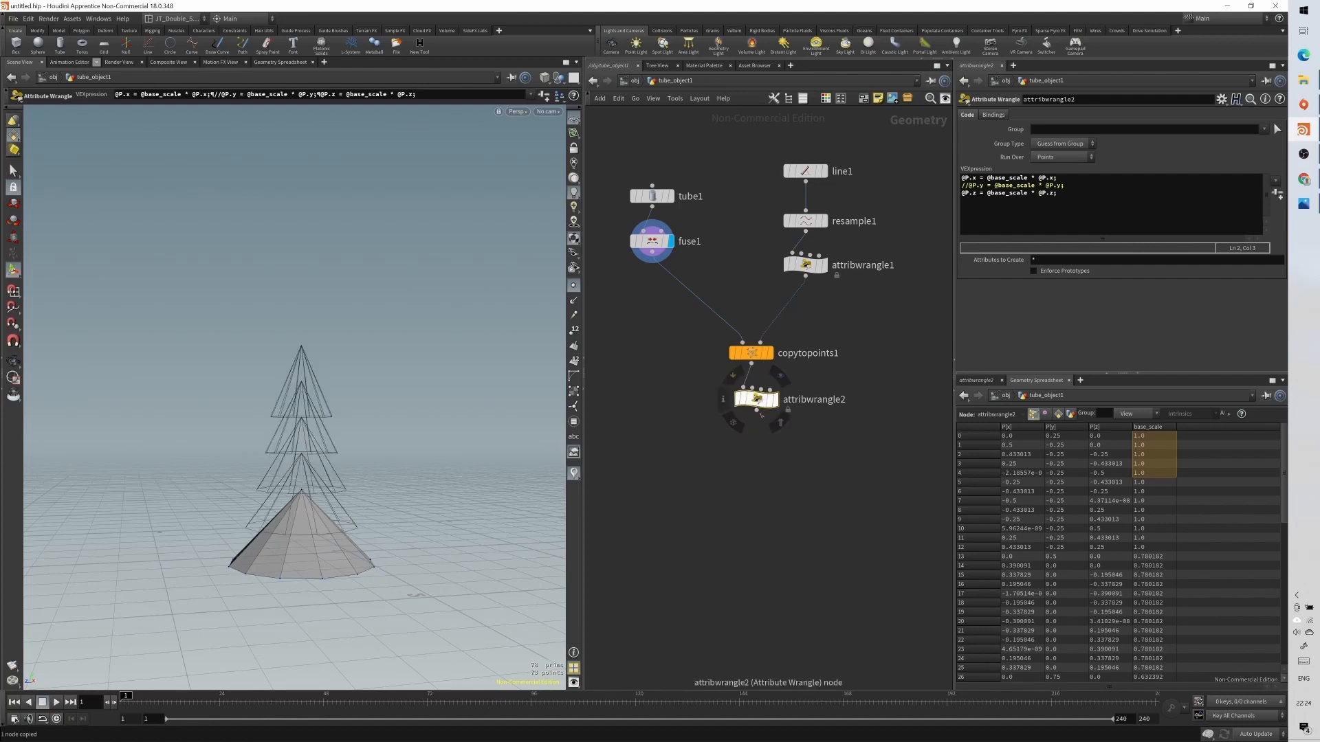
key(ctrl+v)
drag(761, 436, 743, 427)
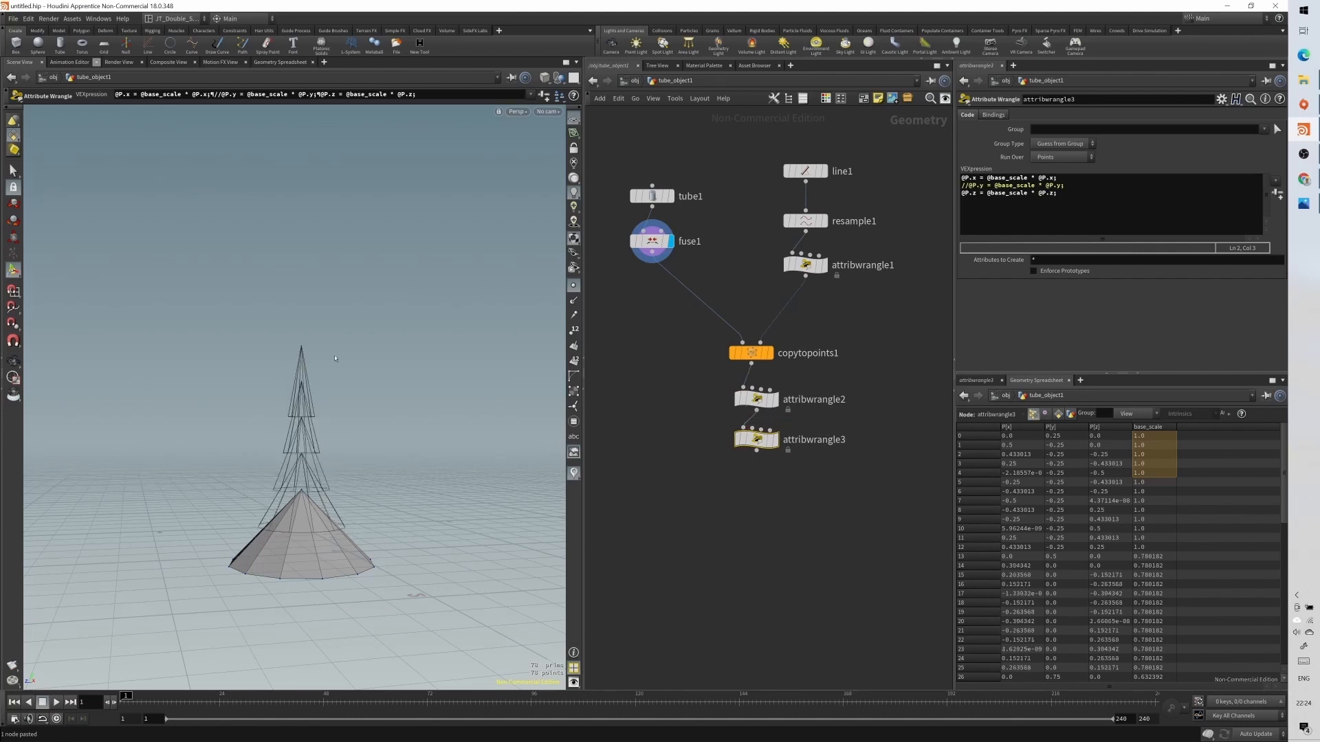
- Comment out the @P.z and @P.x scaling lines in attribwrangle3 with //
click(1059, 197)
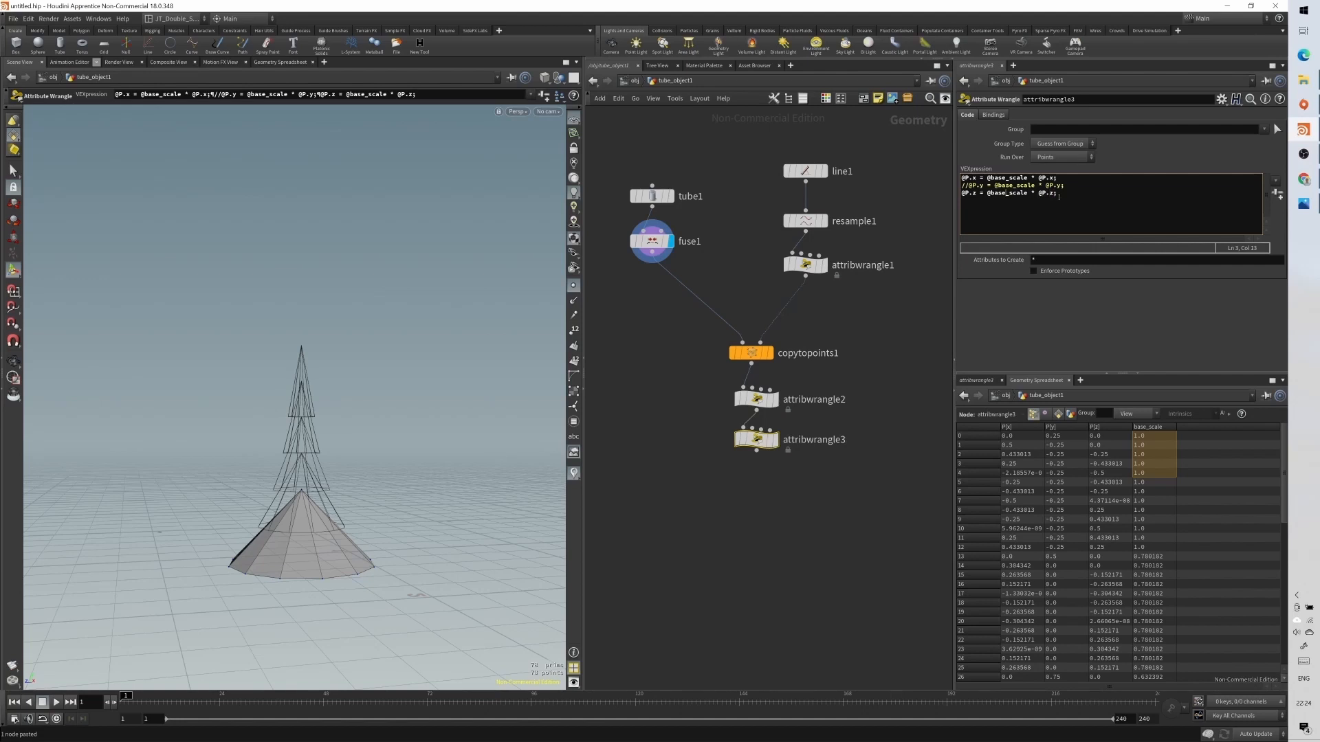
key(Left)
key(Left)
key(Left)
key(Left)
key(Left)
key(Left)
key(Left)
text(//)
key(Up)
key(Up)
text(//)
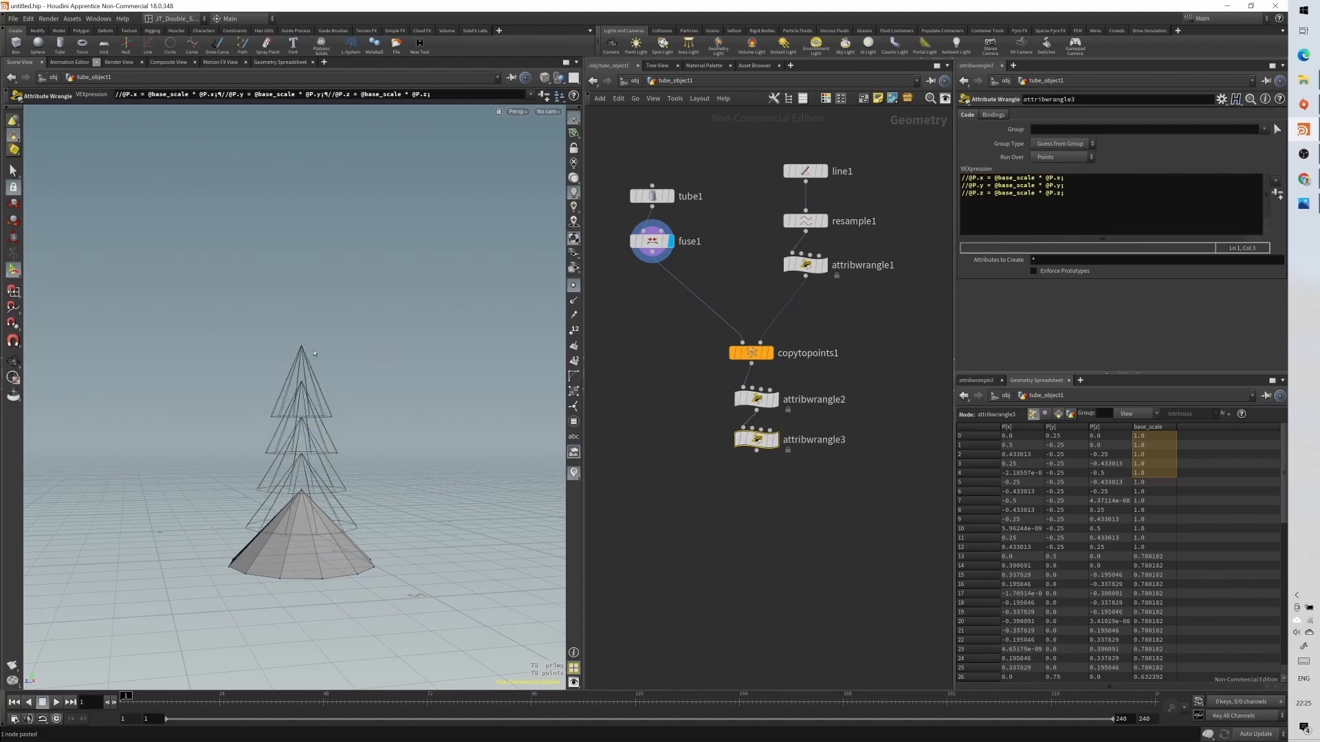
- Select the cone's tip point on fuse1 in point mode and create a Group node from it
click(656, 241)
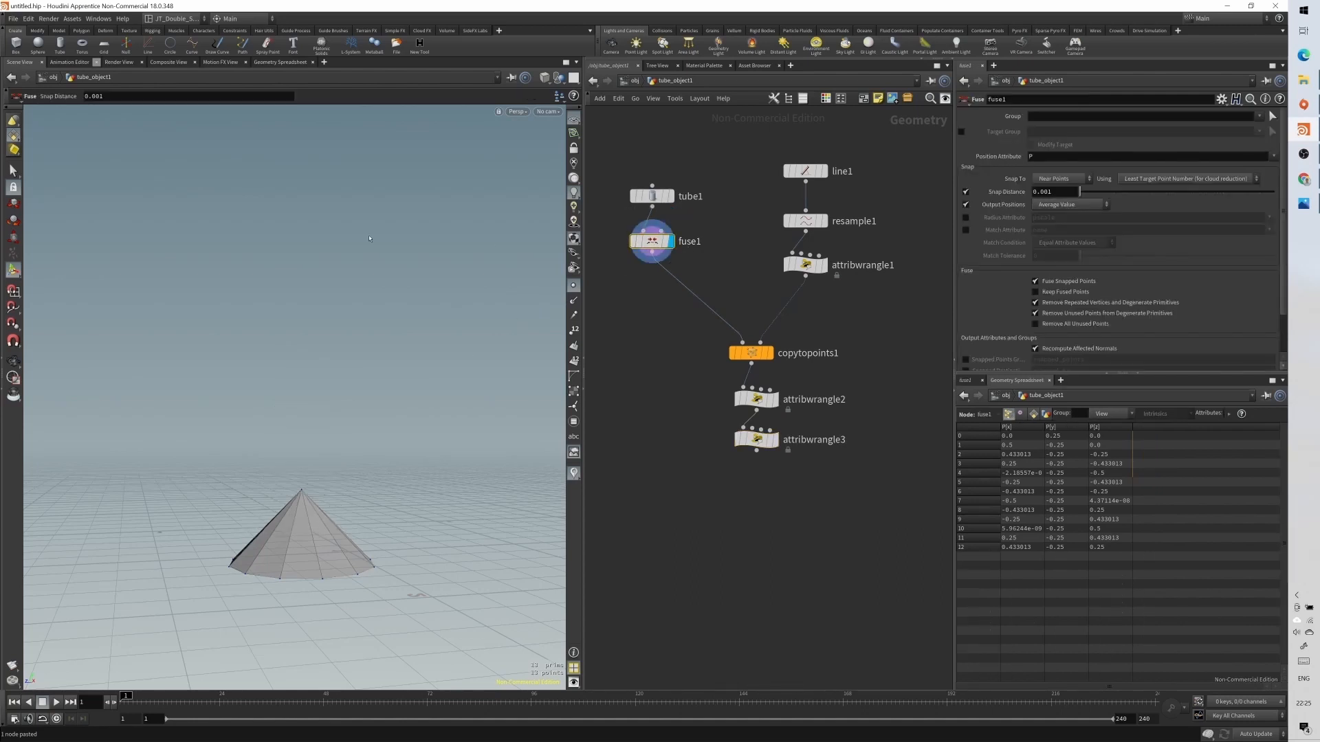
click(13, 172)
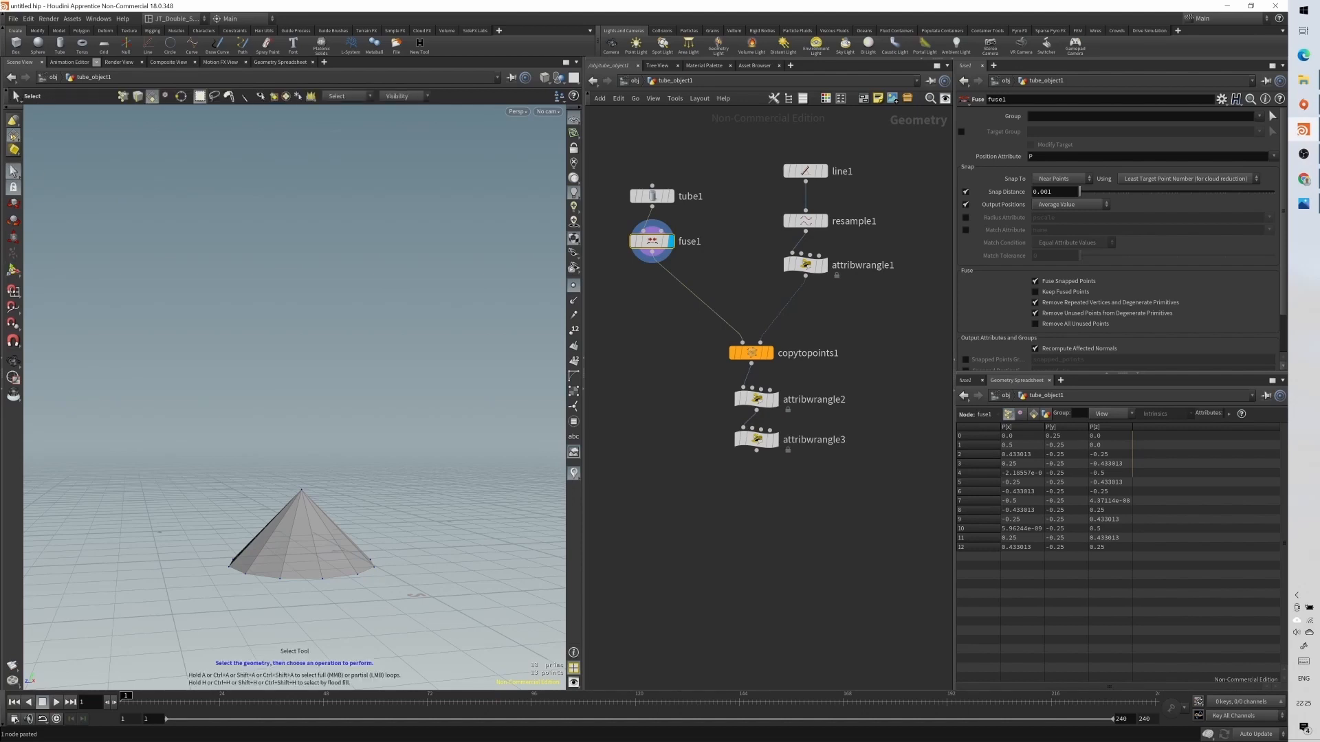
right_click(14, 136)
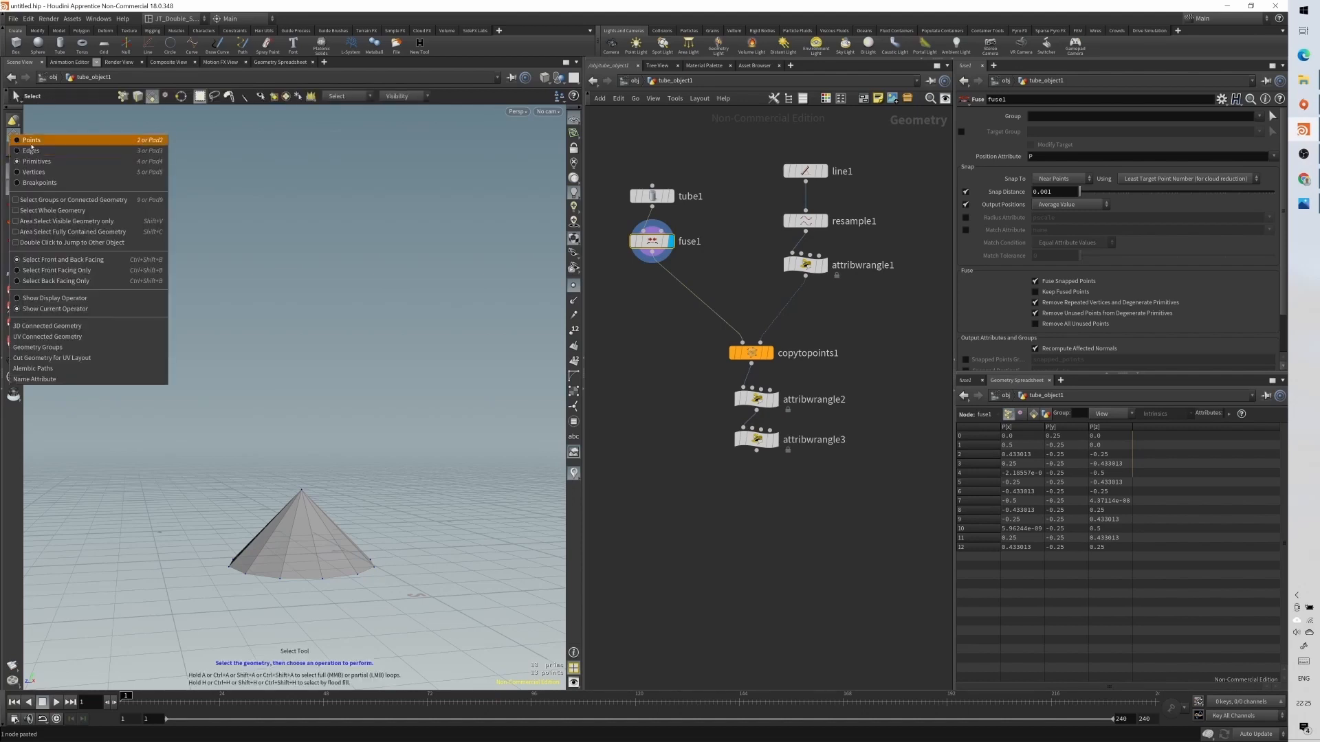
click(32, 143)
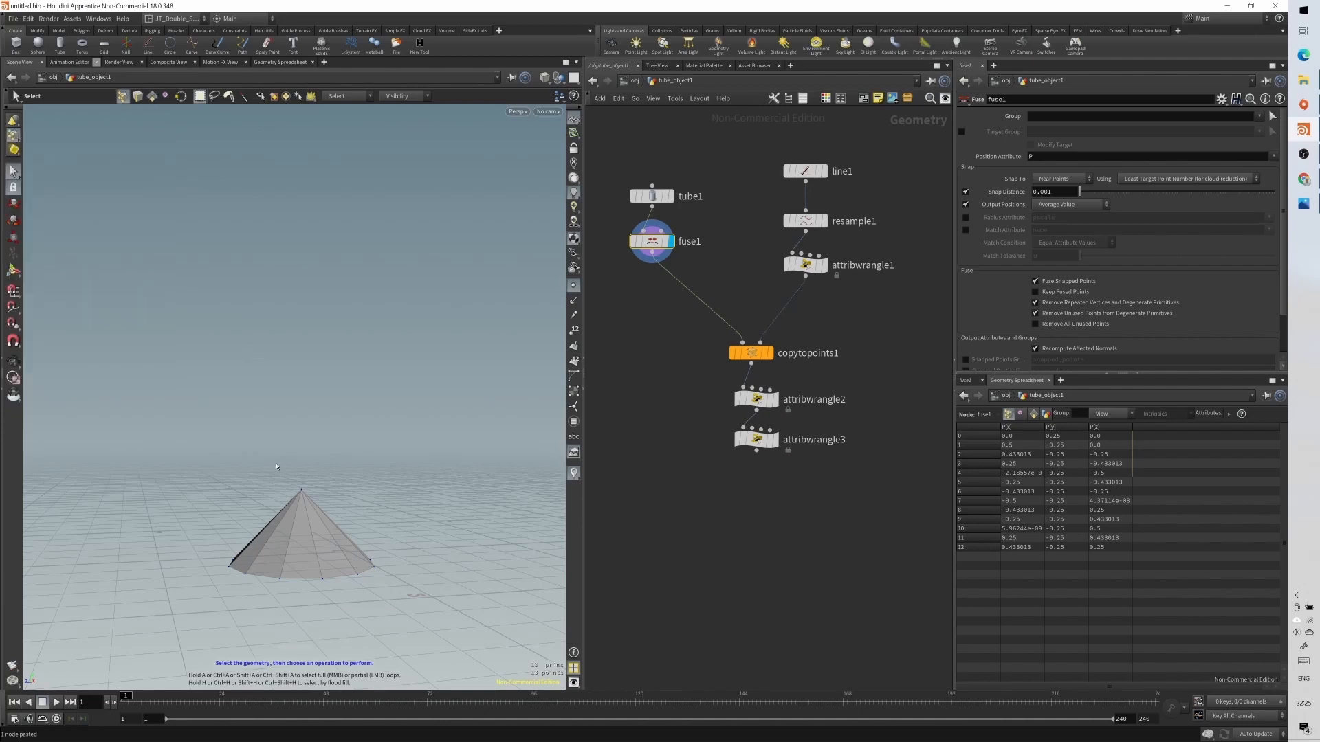
drag(266, 462, 341, 504)
key(Tab)
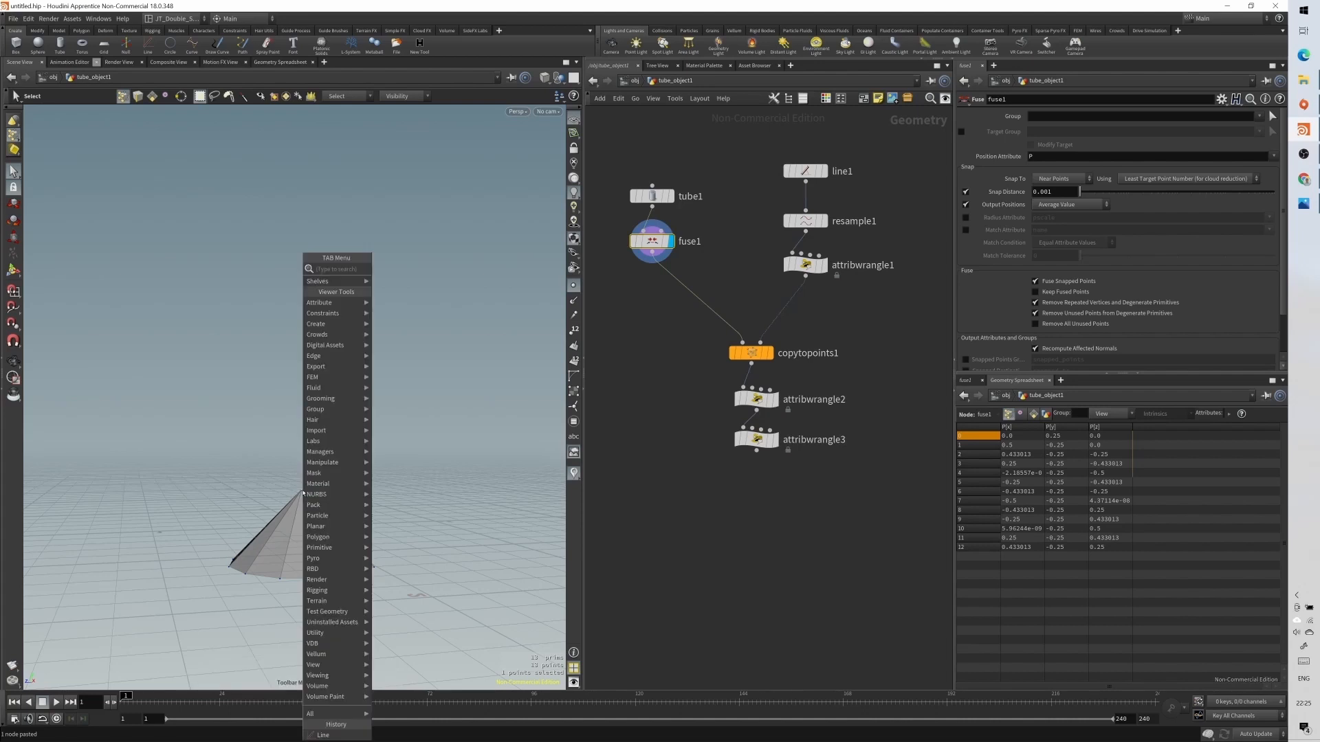
text(group)
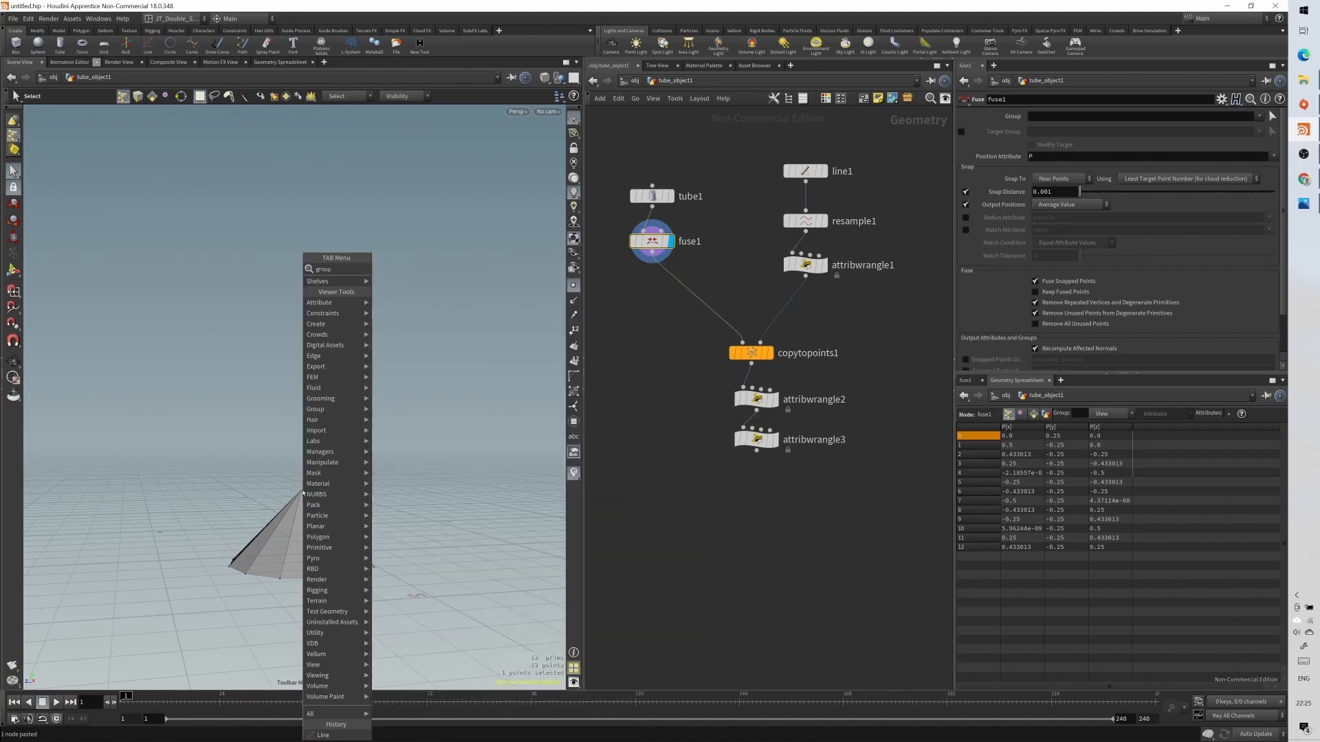
key(Return)
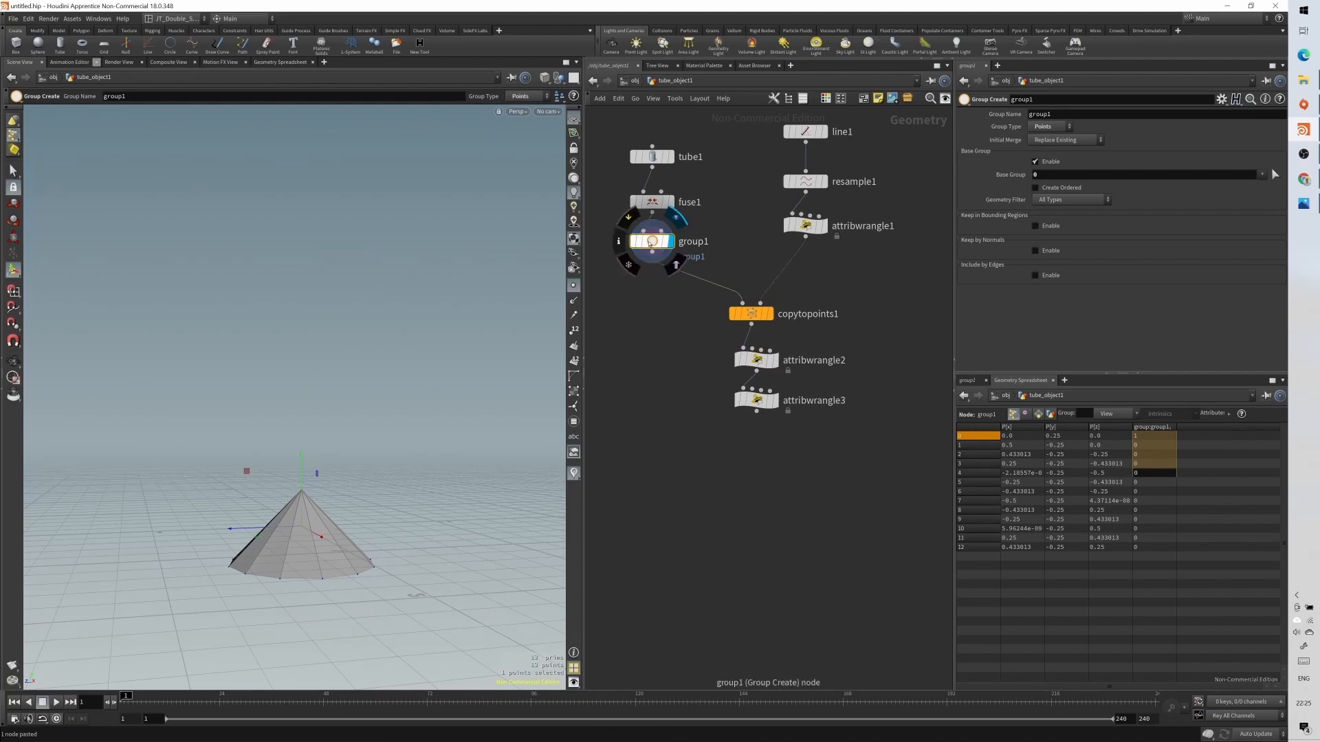
click(651, 243)
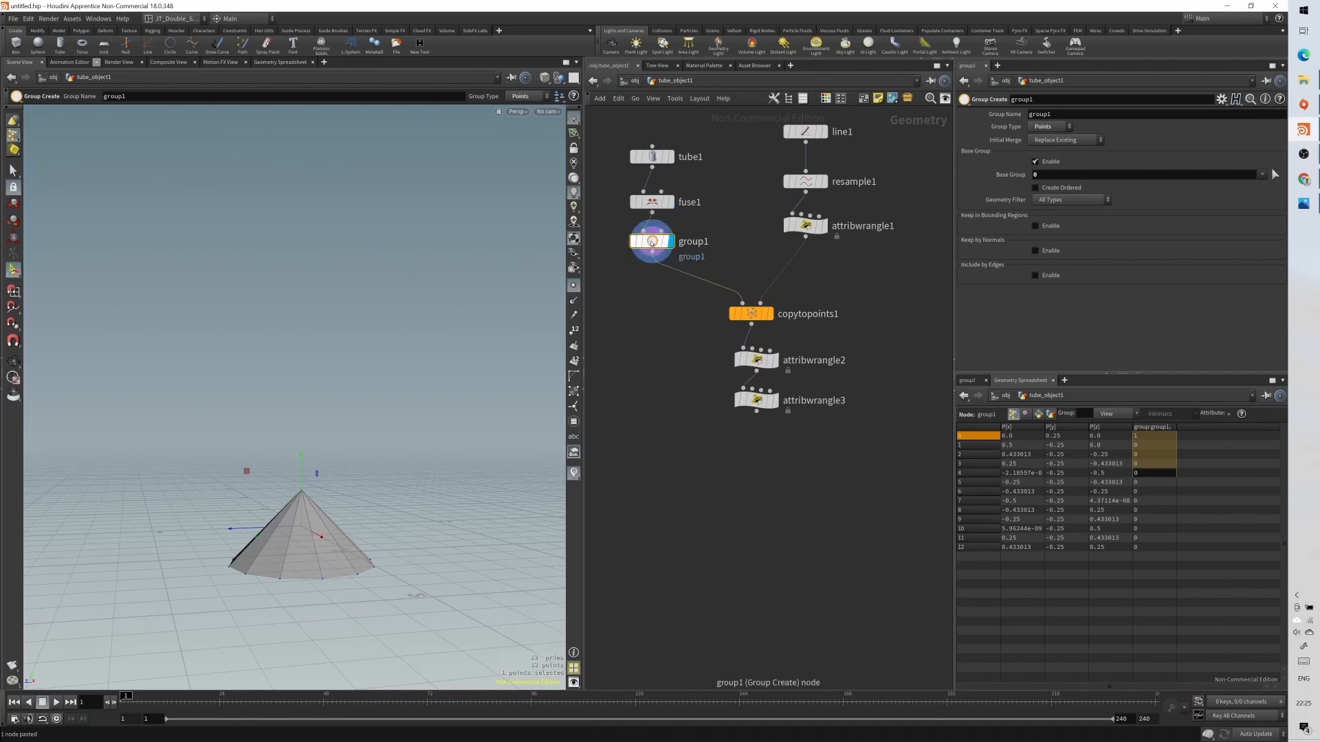
- Clear group1's Base Group to test grouping every point, and set it back to 0
alt+drag(323, 440, 317, 470)
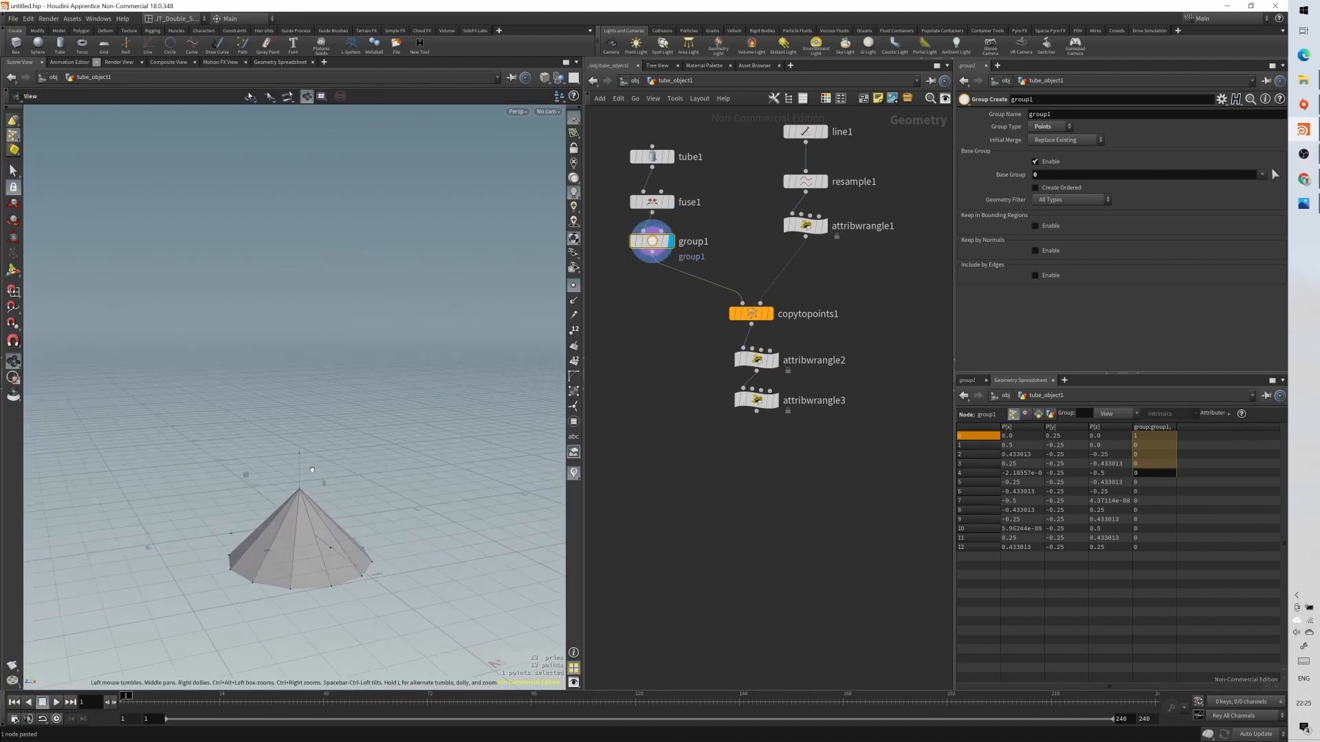
scroll(317, 471, up, 2)
scroll(317, 471, up, 5)
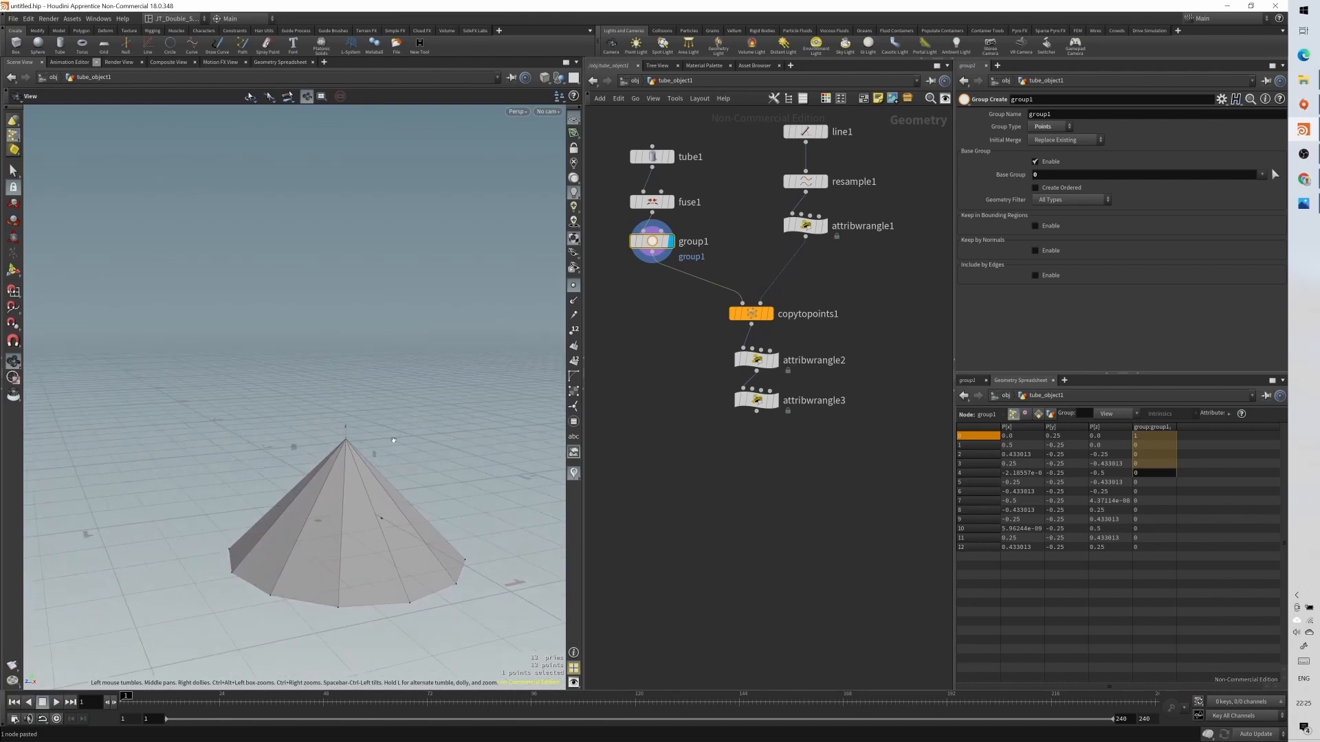
key(Return)
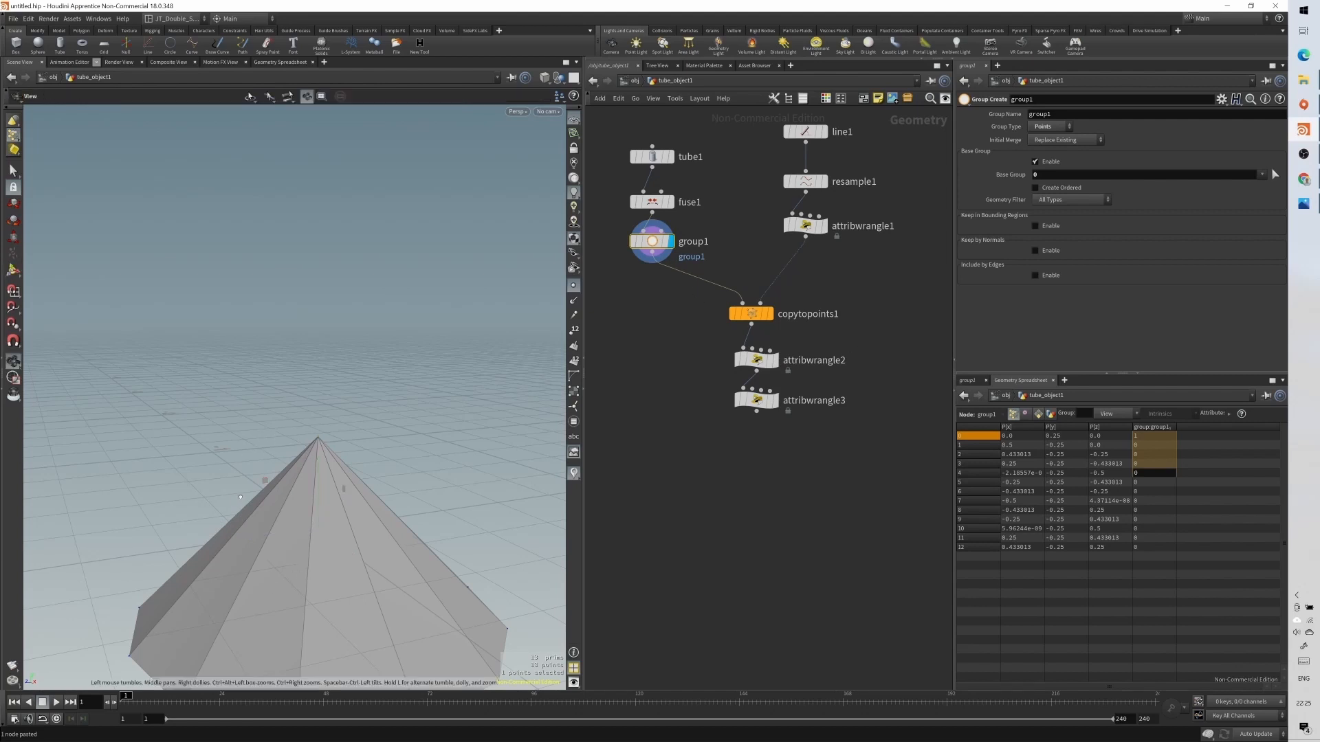
mouse_move(299, 574)
alt+mouse_down()
mouse_move(364, 572)
mouse_move(275, 574)
alt+mouse_up()
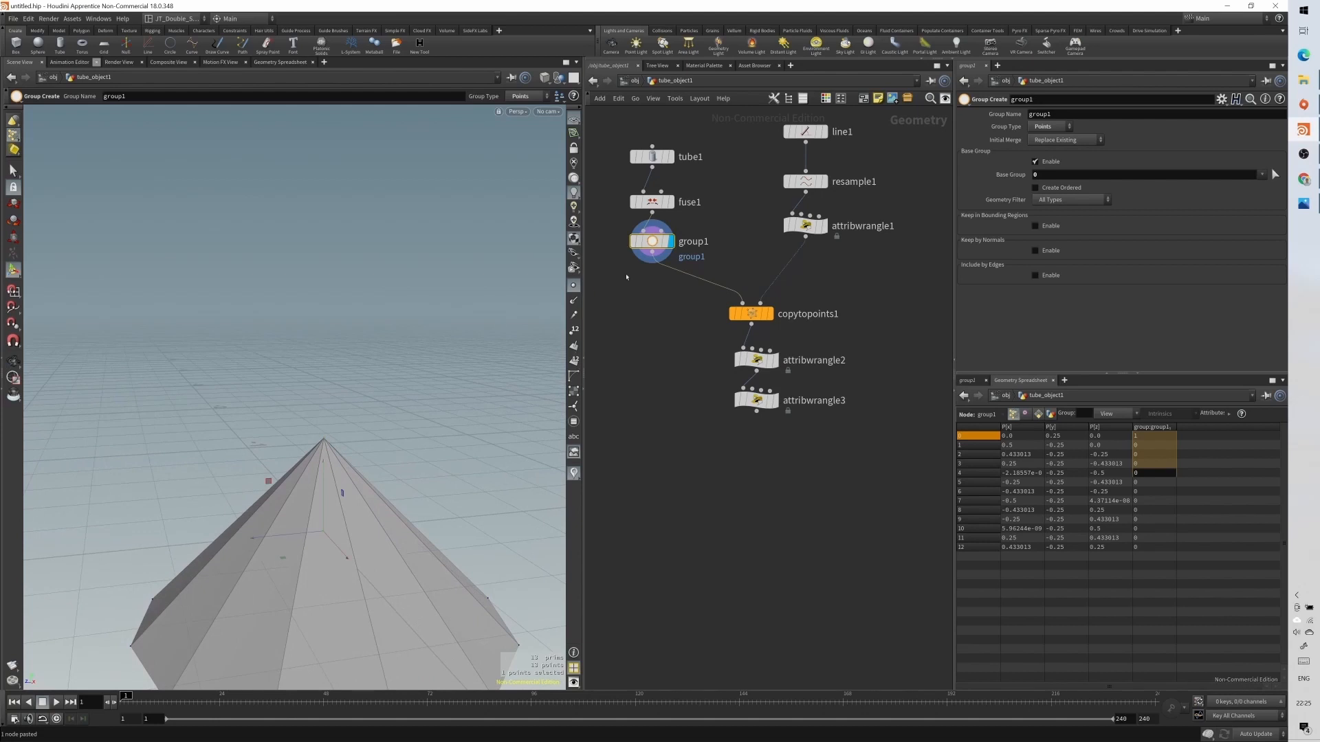
click(1044, 172)
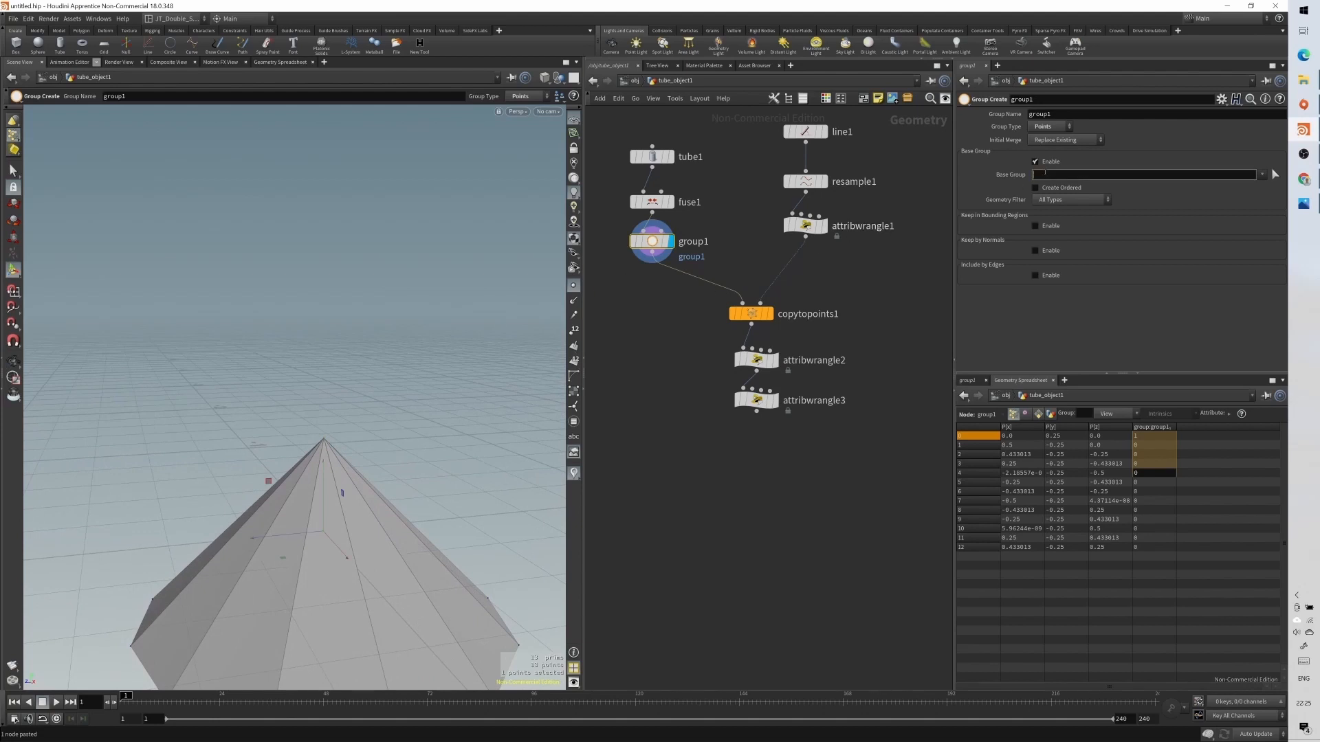
key(Return)
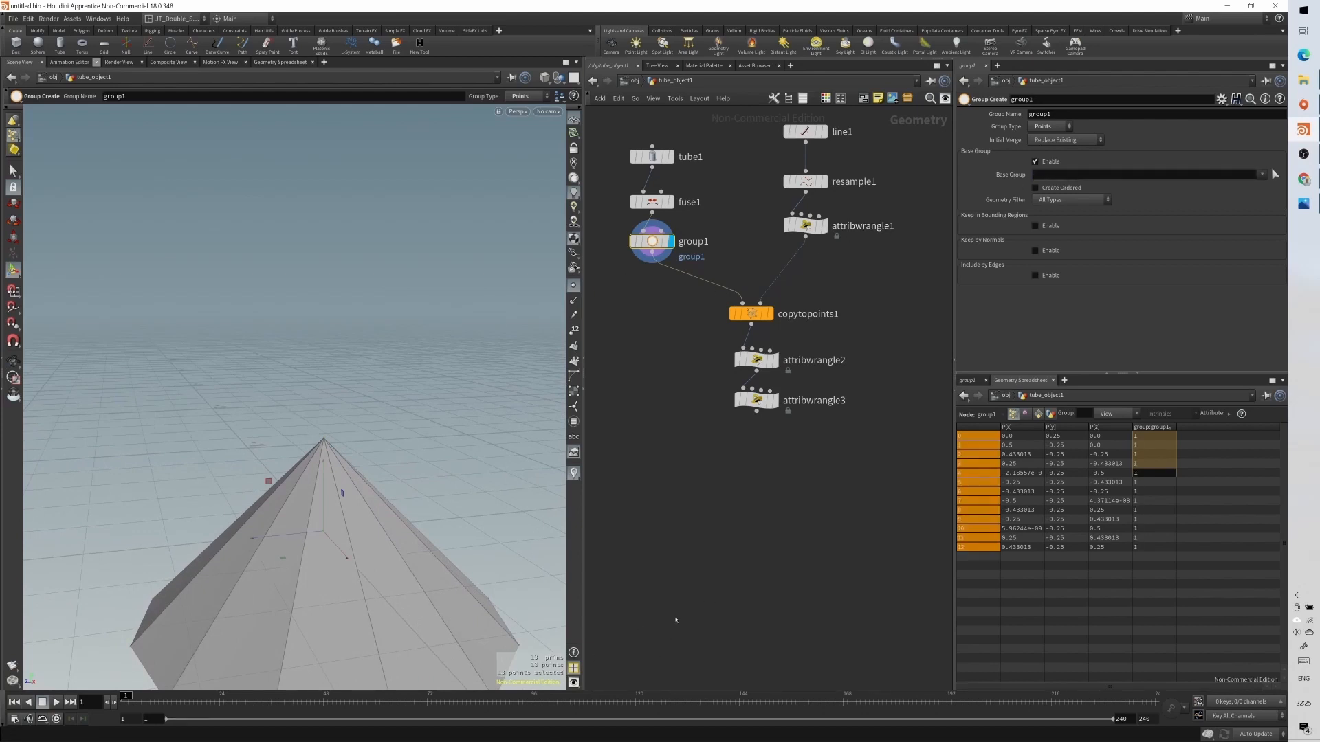
mouse_move(448, 563)
alt+mouse_down()
mouse_move(451, 481)
mouse_move(454, 561)
alt+mouse_up()
key(Return)
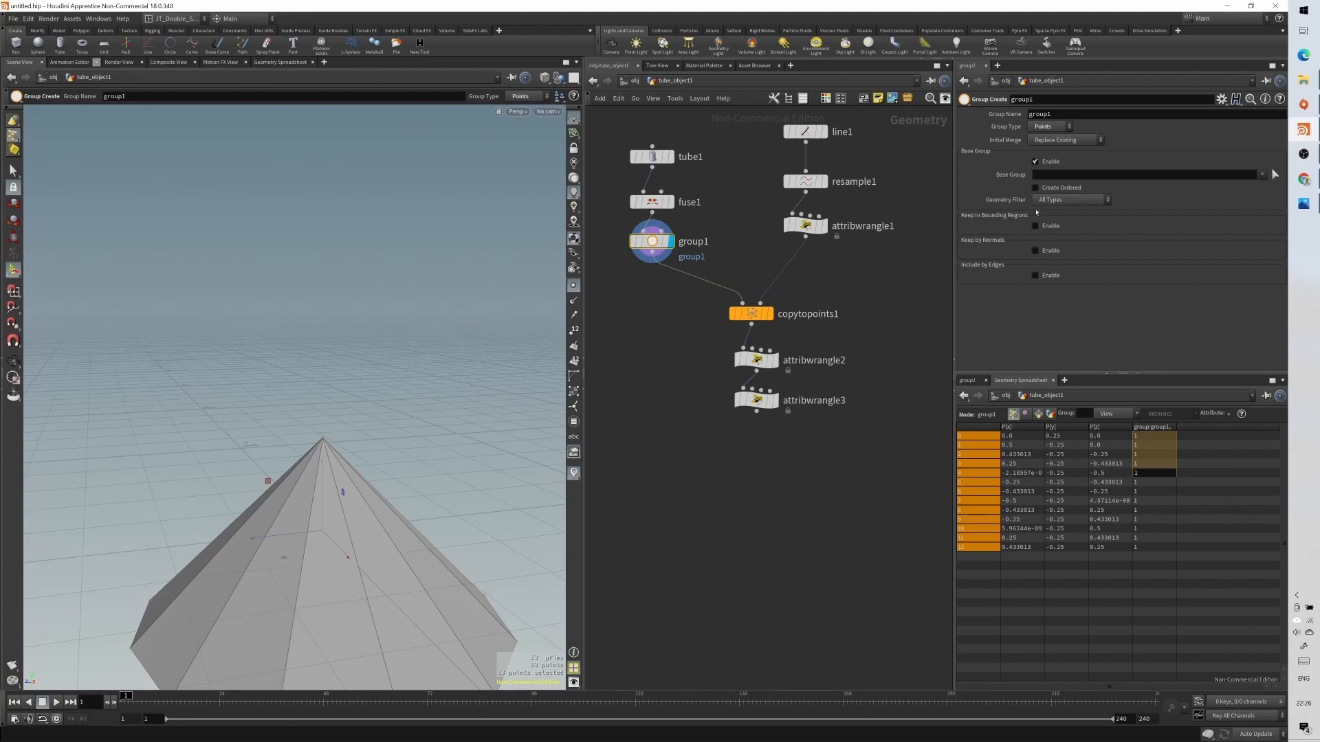
click(1041, 176)
text(0)
key(Return)
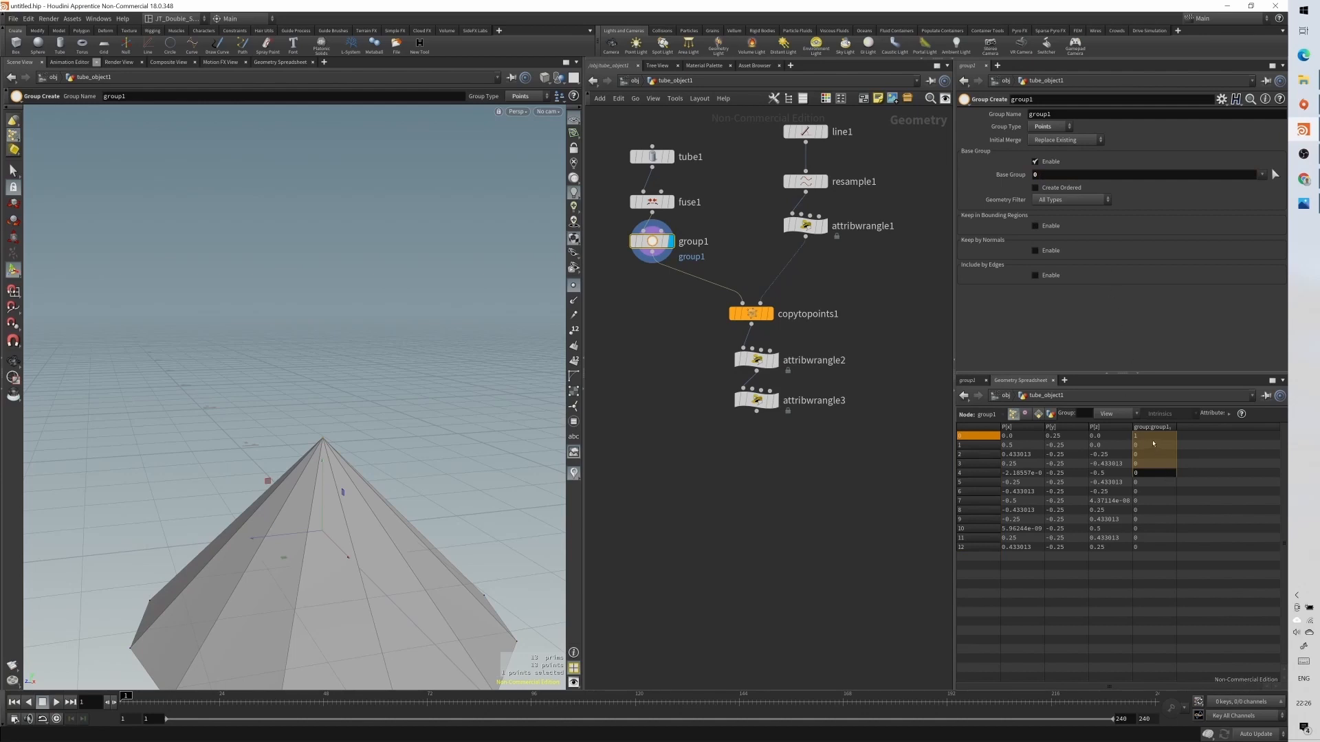
- Display copytopoints1 and examine the group1 column across all copied cone points in the Geometry Spreadsheet
click(1151, 437)
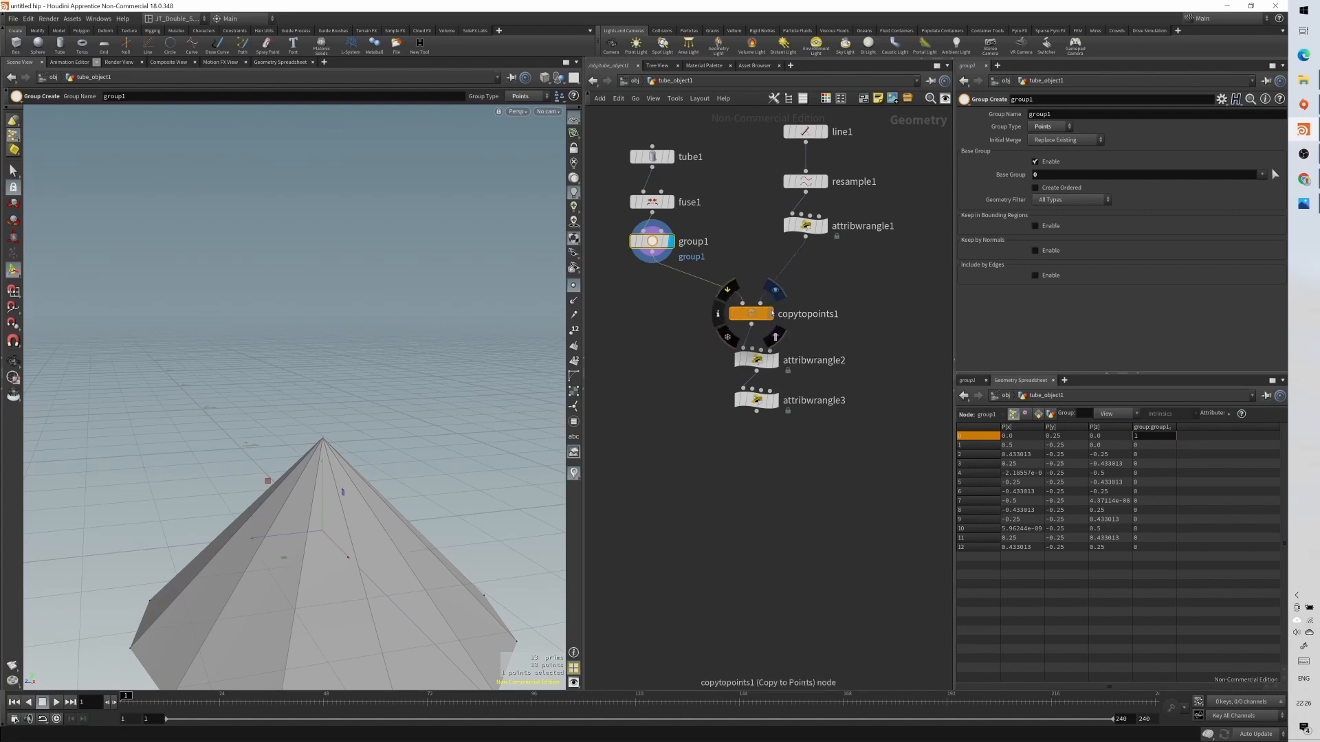
click(766, 315)
click(753, 315)
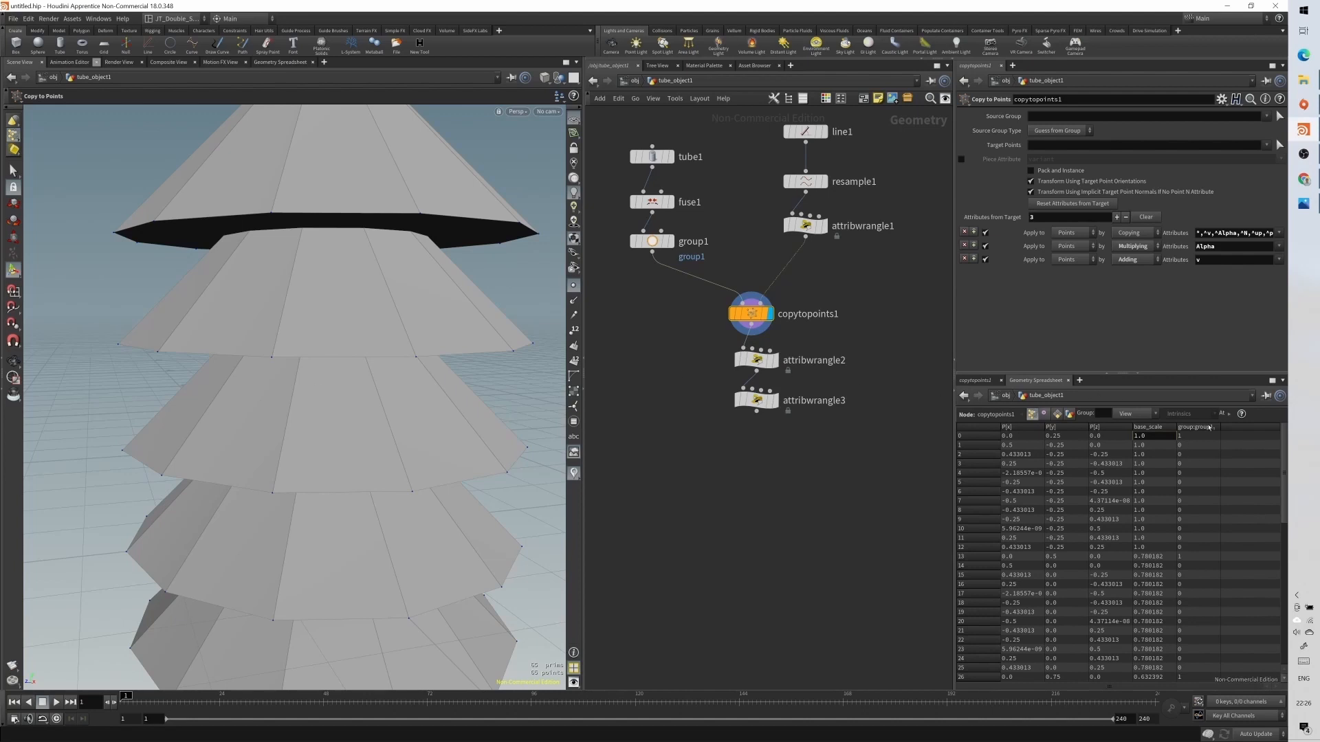
scroll(1198, 509, down, 9)
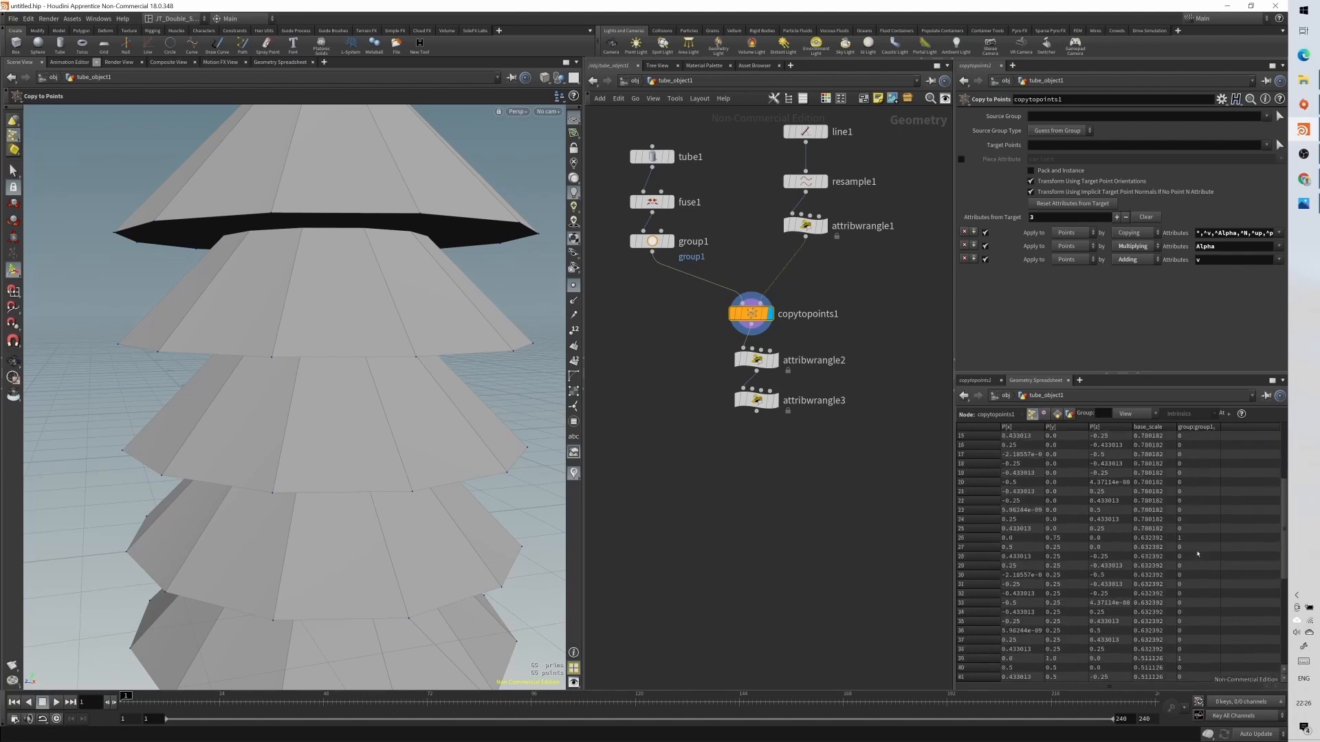
scroll(1199, 554, down, 3)
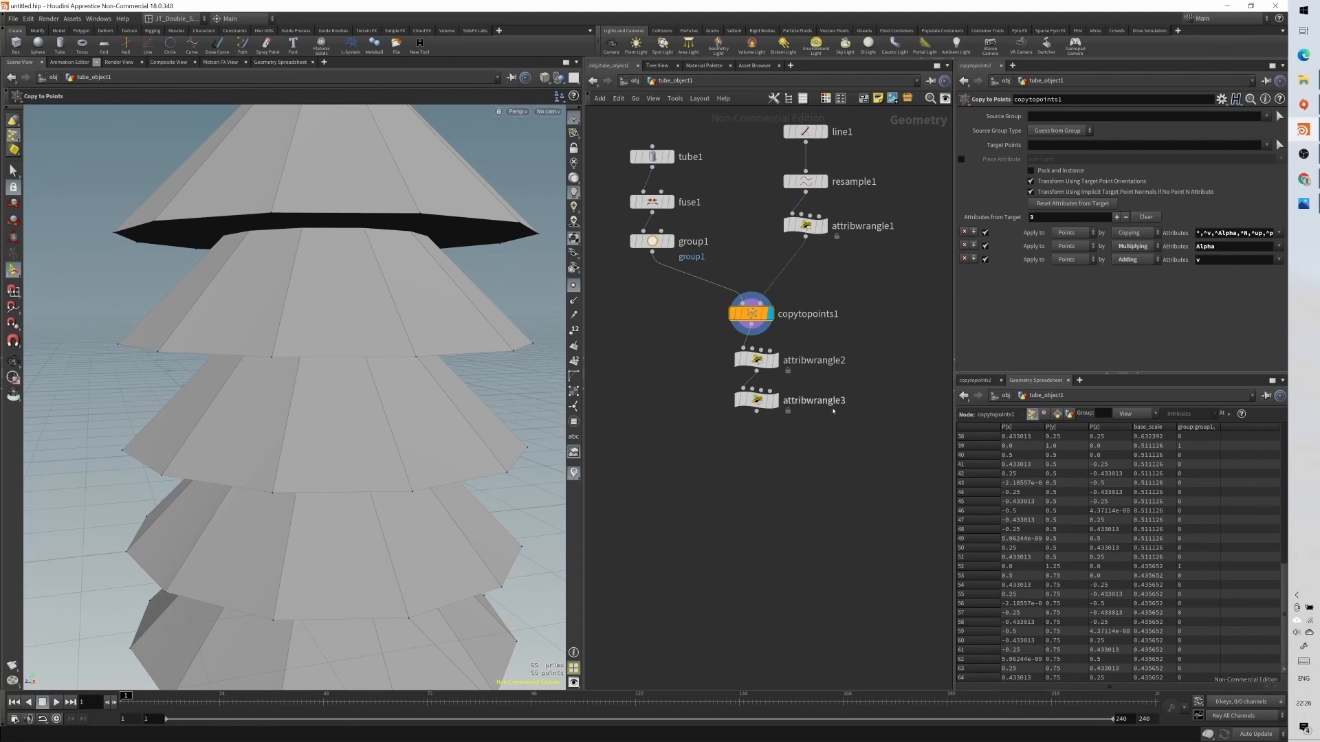
click(779, 403)
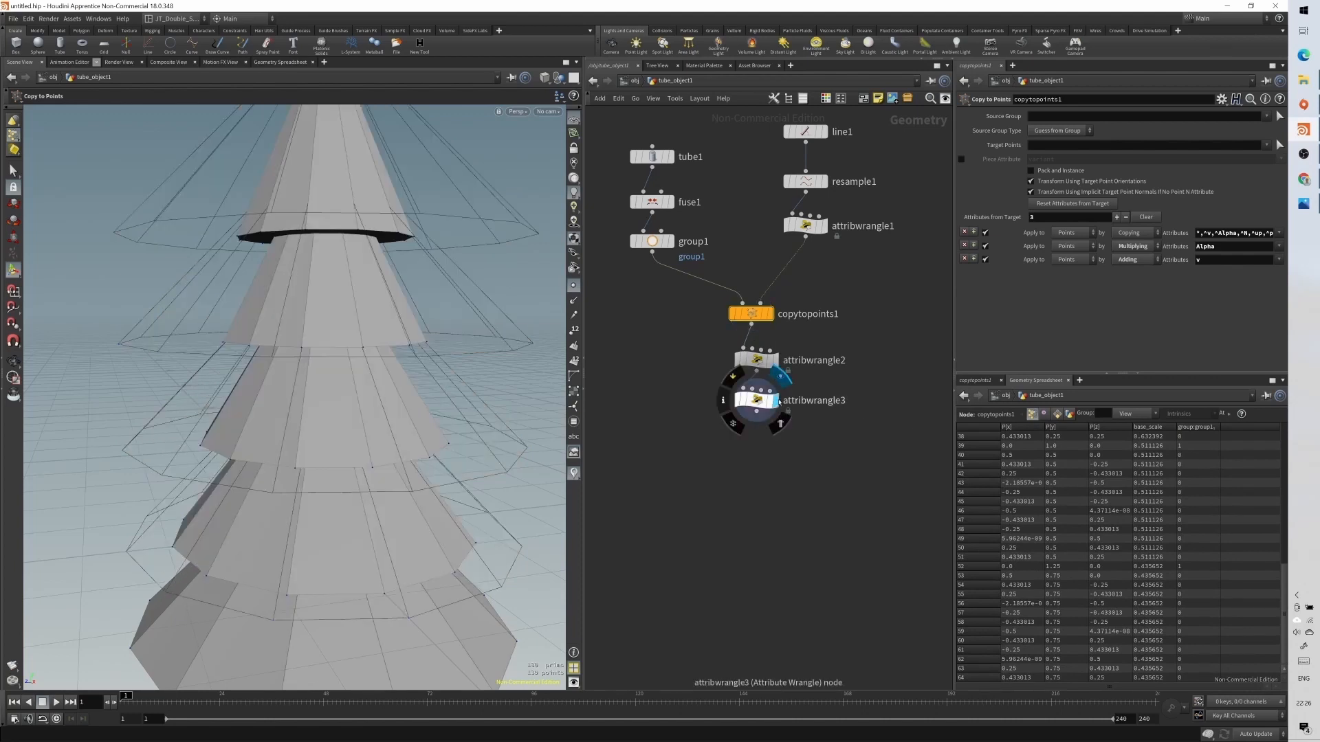
click(766, 400)
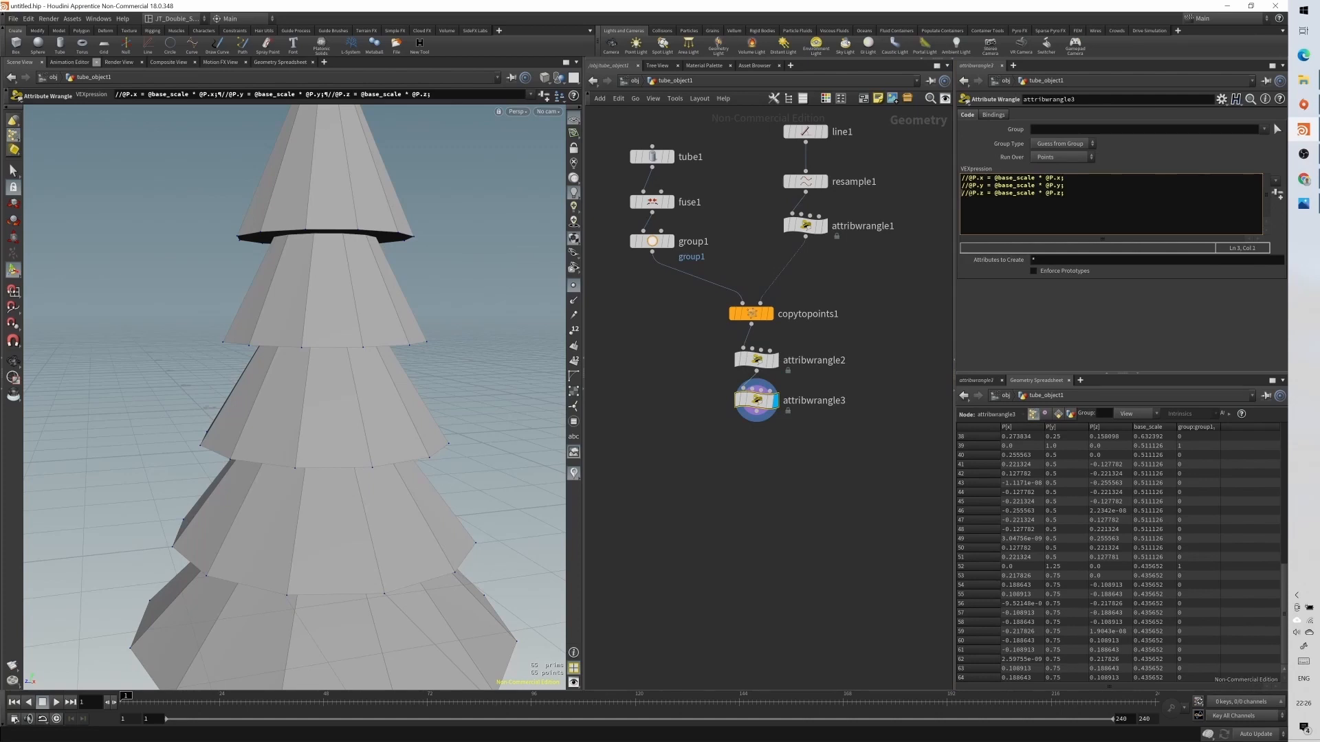
drag(962, 194, 1063, 193)
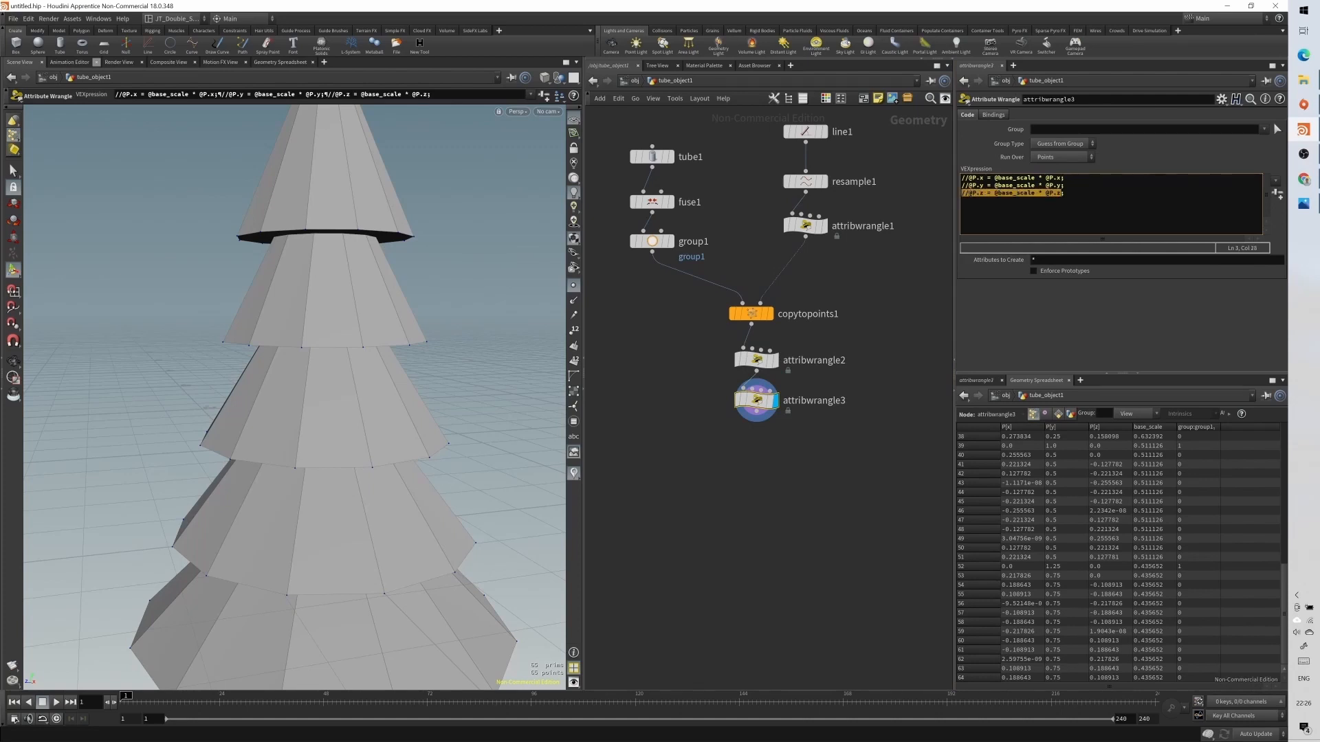
key(BackSpace)
key(Up)
key(Up)
key(shift+Down)
key(BackSpace)
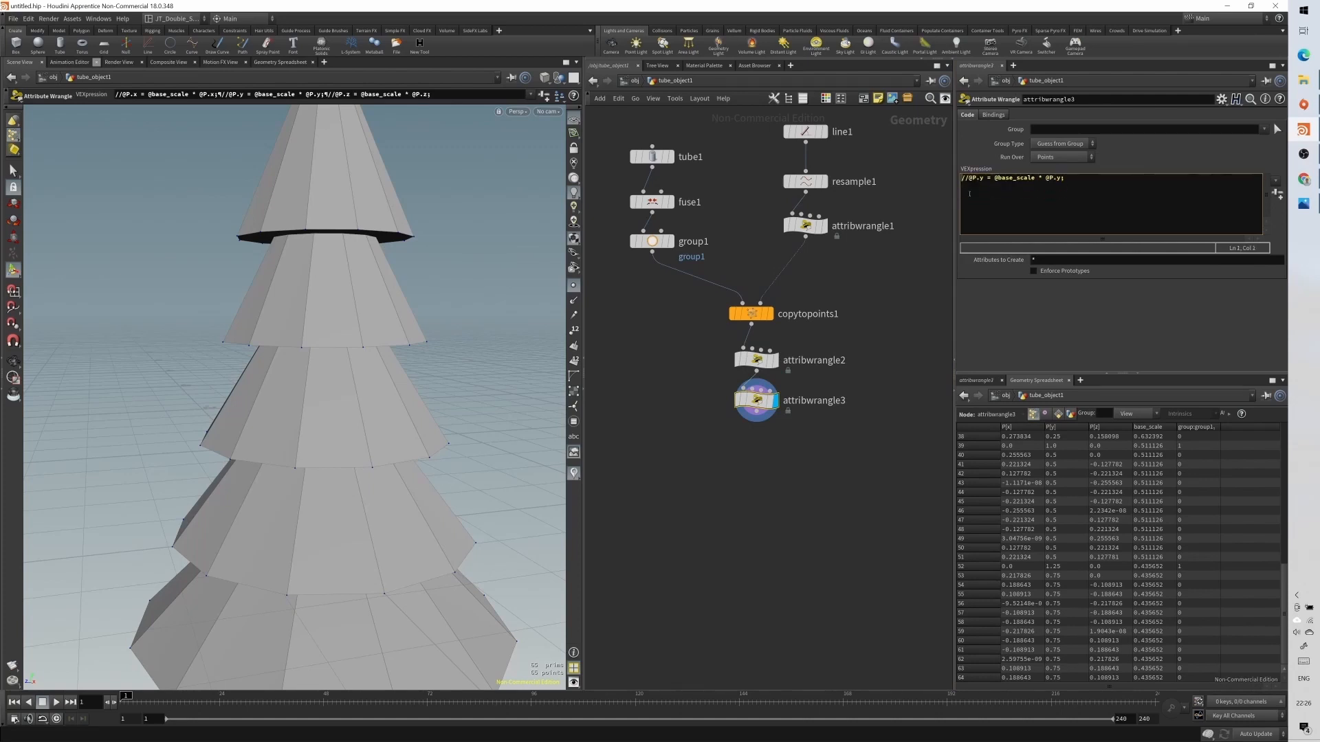
key(Delete)
key(Delete)
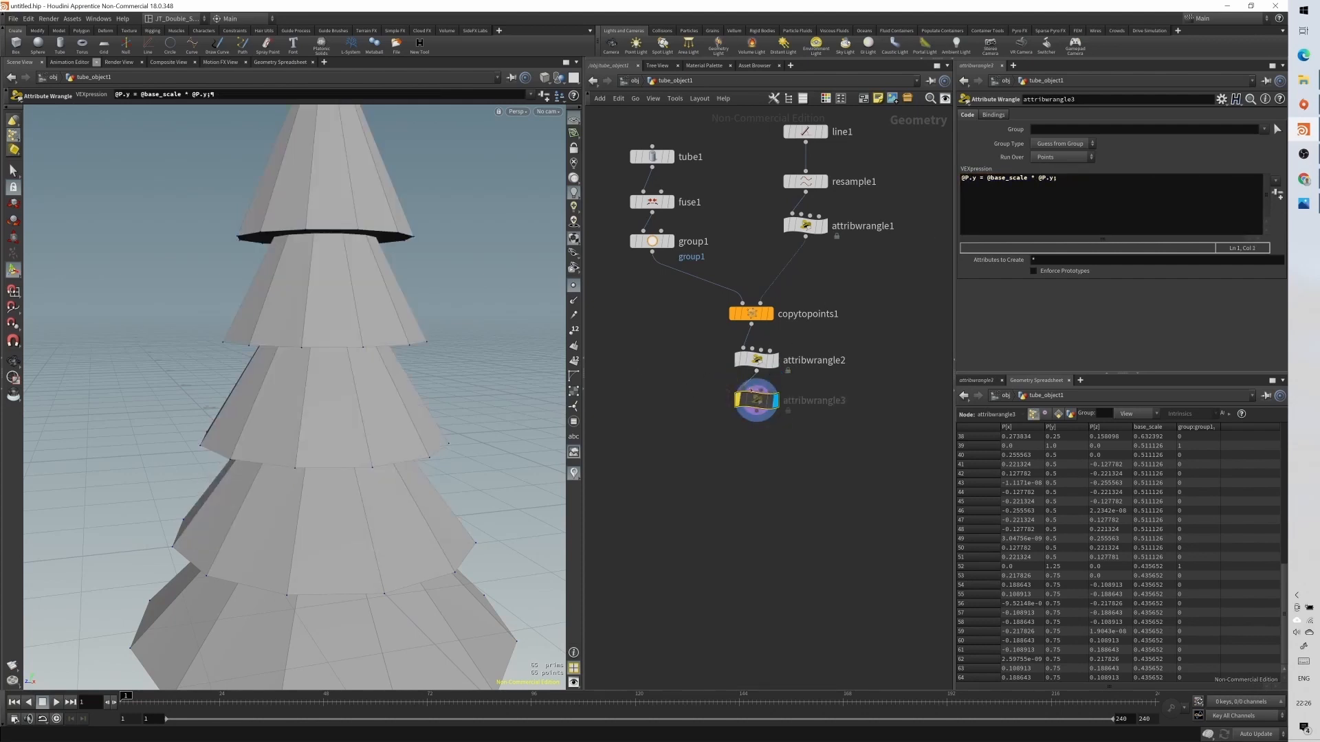
click(733, 380)
mouse_move(371, 412)
alt+mouse_down()
mouse_move(381, 418)
mouse_move(362, 419)
alt+mouse_up()
scroll(372, 423, down, 2)
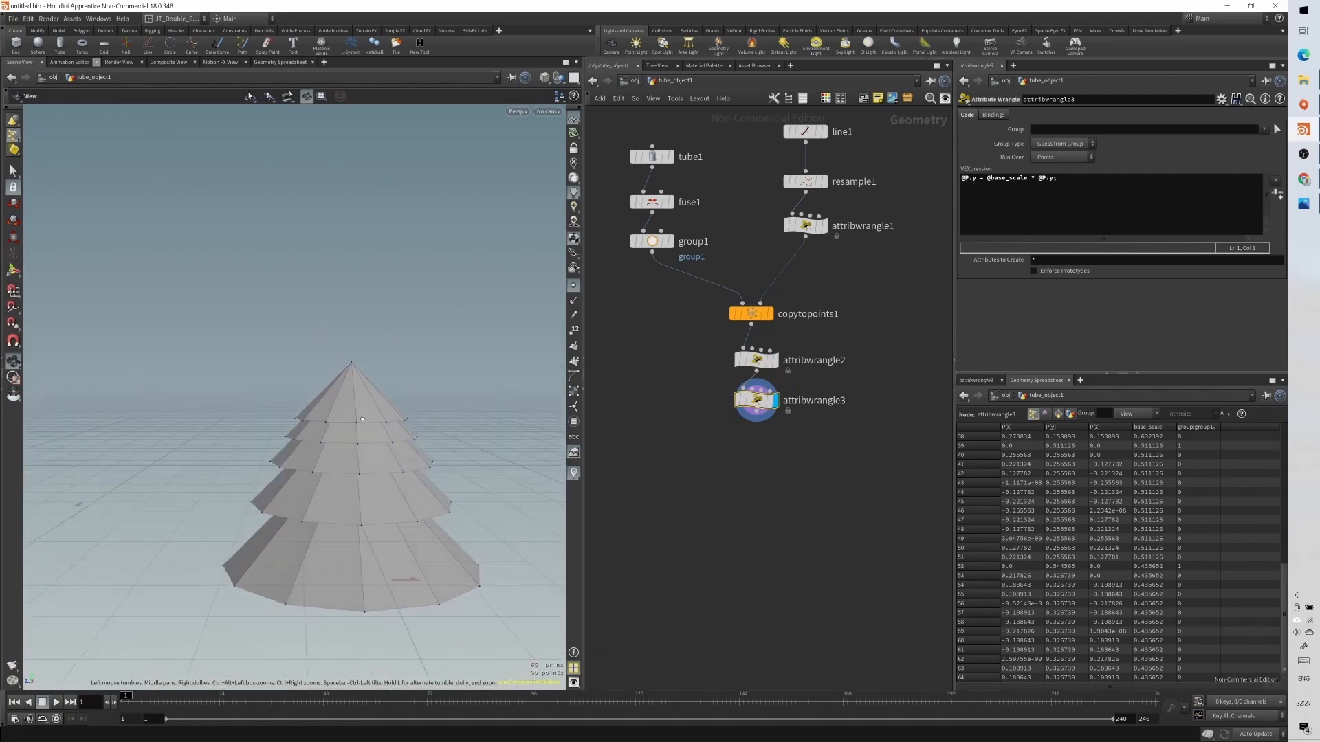
click(1162, 219)
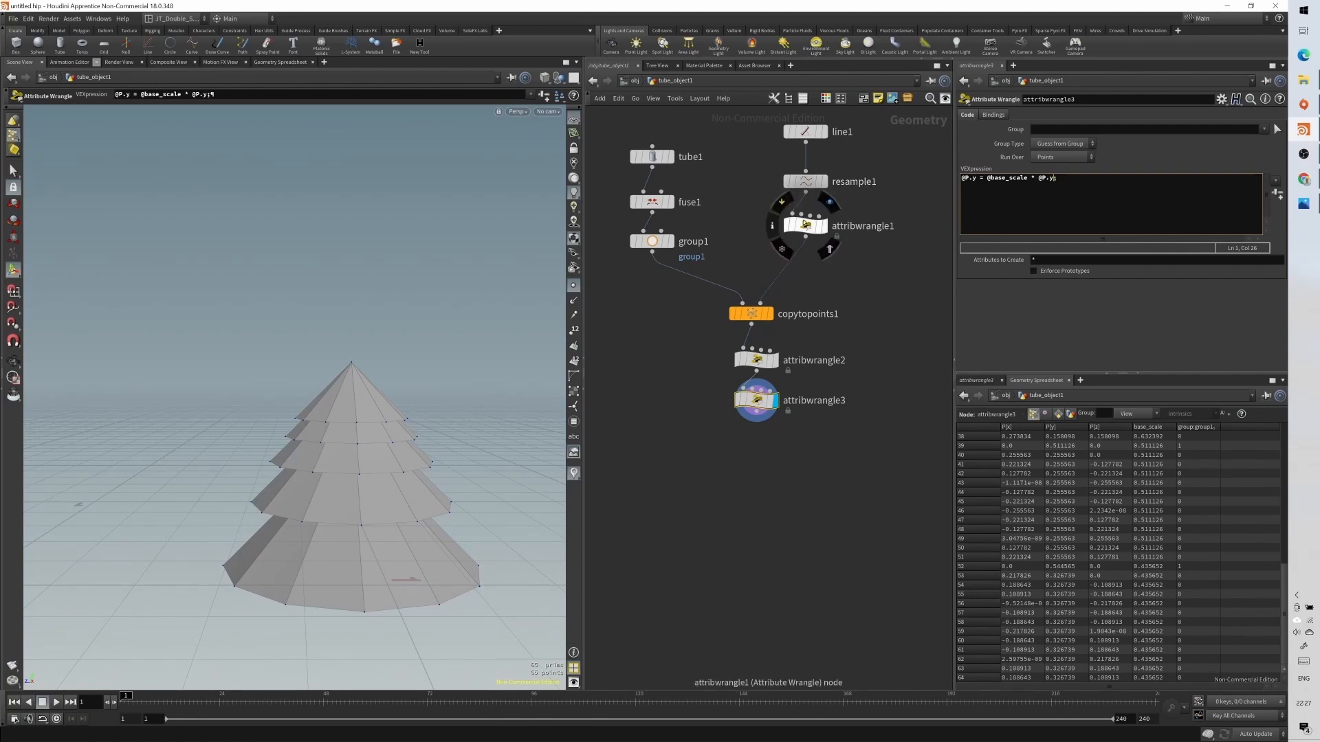
click(805, 225)
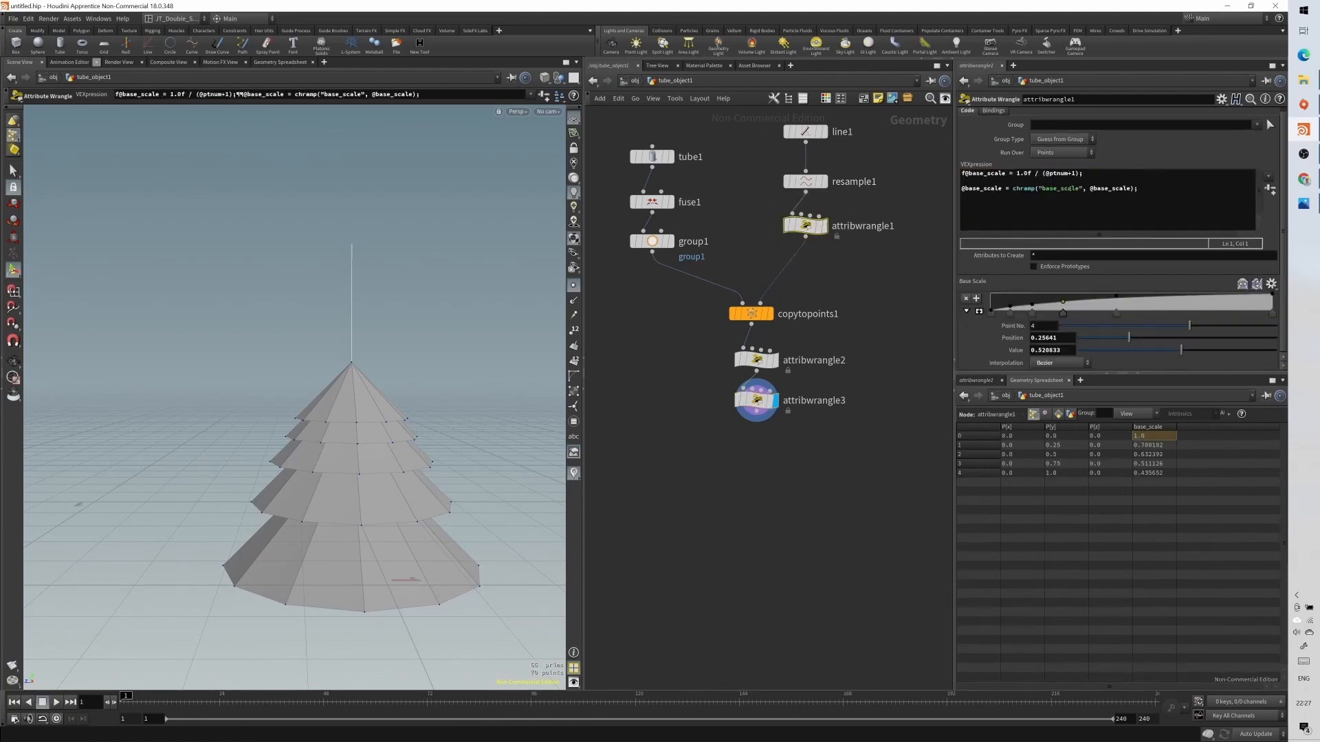
key(Return)
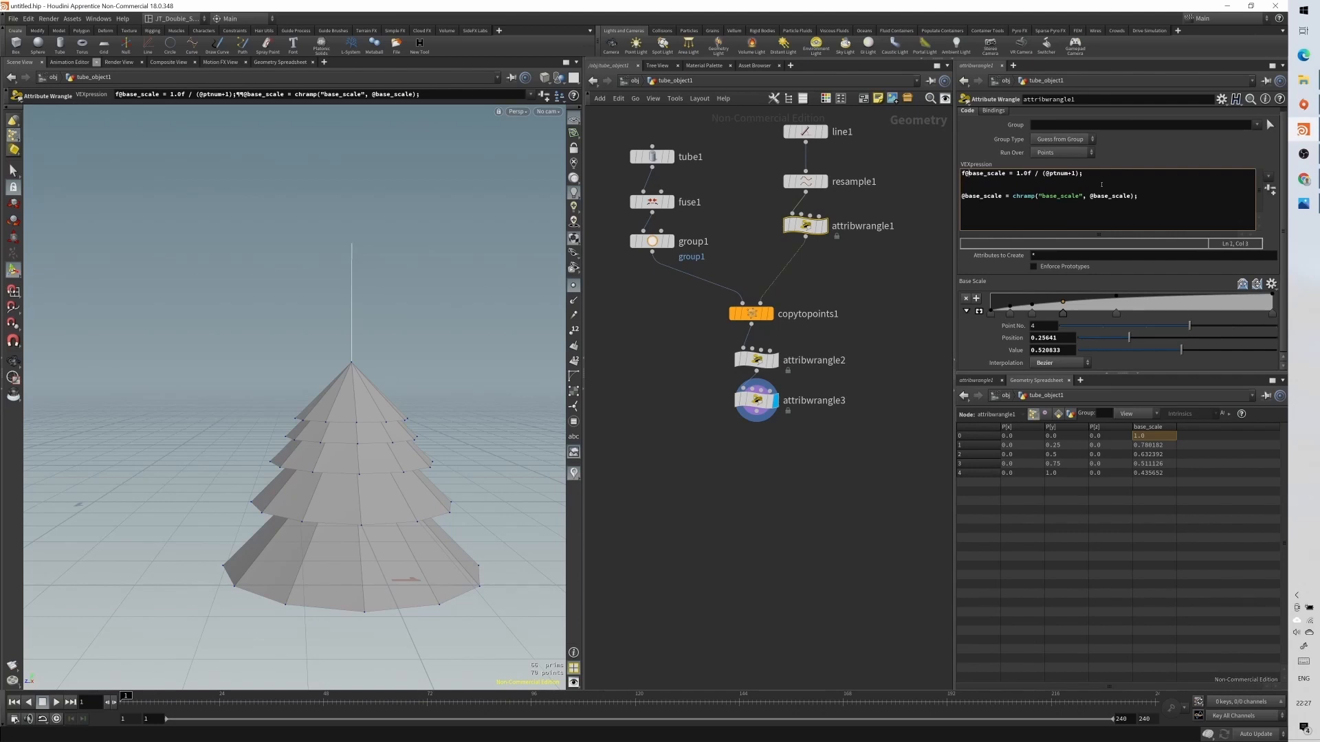
key(shift+Right)
key(shift+Right)
key(shift+Right)
key(shift+Right)
key(shift+Right)
key(BackSpace)
text(tree_)
double_click(987, 174)
key(ctrl+c)
double_click(1109, 195)
key(ctrl+v)
key(Return)
text(@height_scale = chramp("height_scale", @tree_scale)
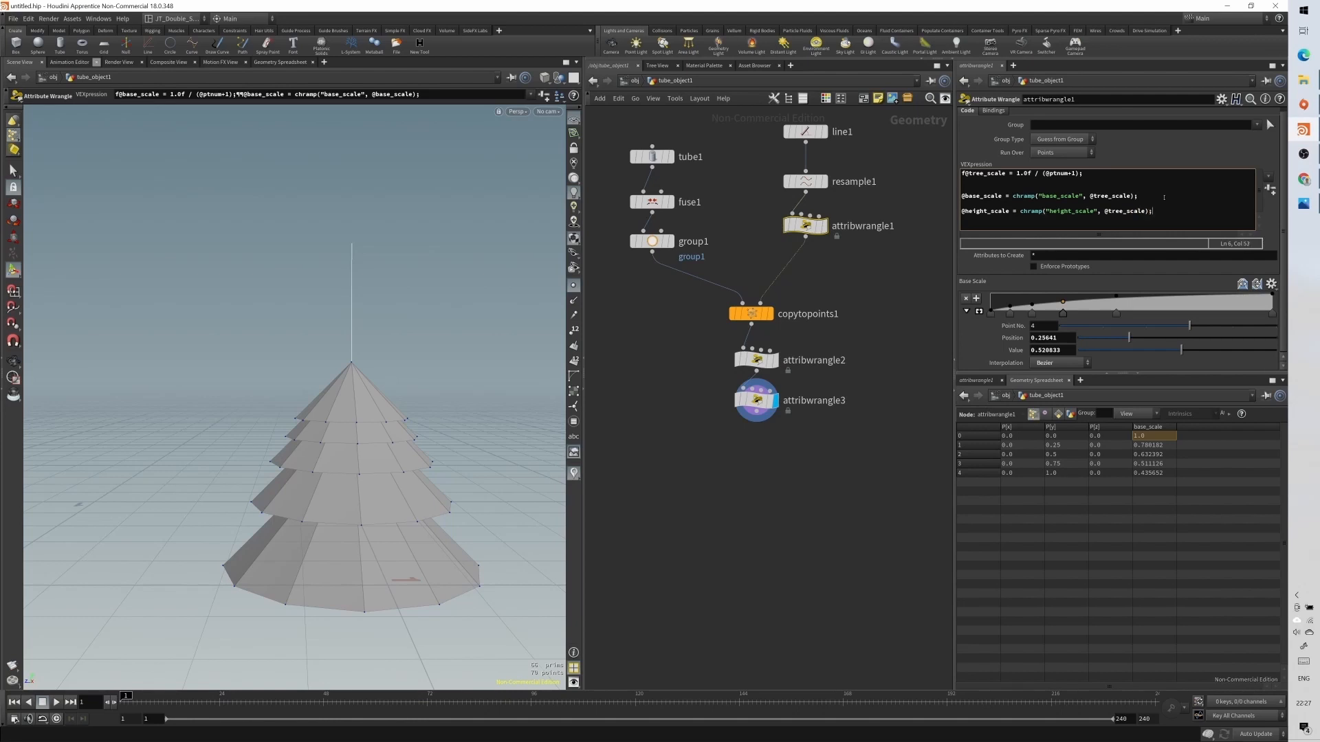
- Generate the Height Scale ramp parameter on attribwrangle1 from its chramp code
click(1270, 187)
scroll(1111, 320, down, 3)
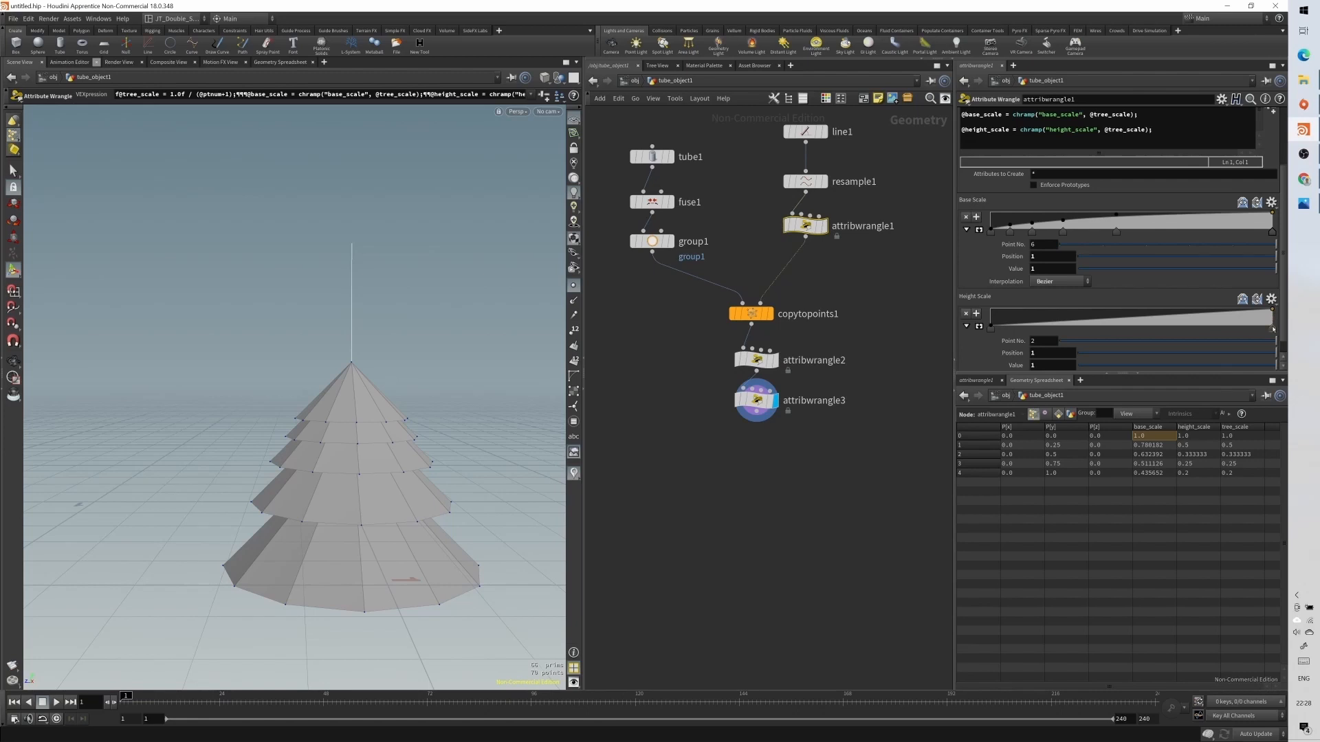
drag(1284, 318, 1281, 331)
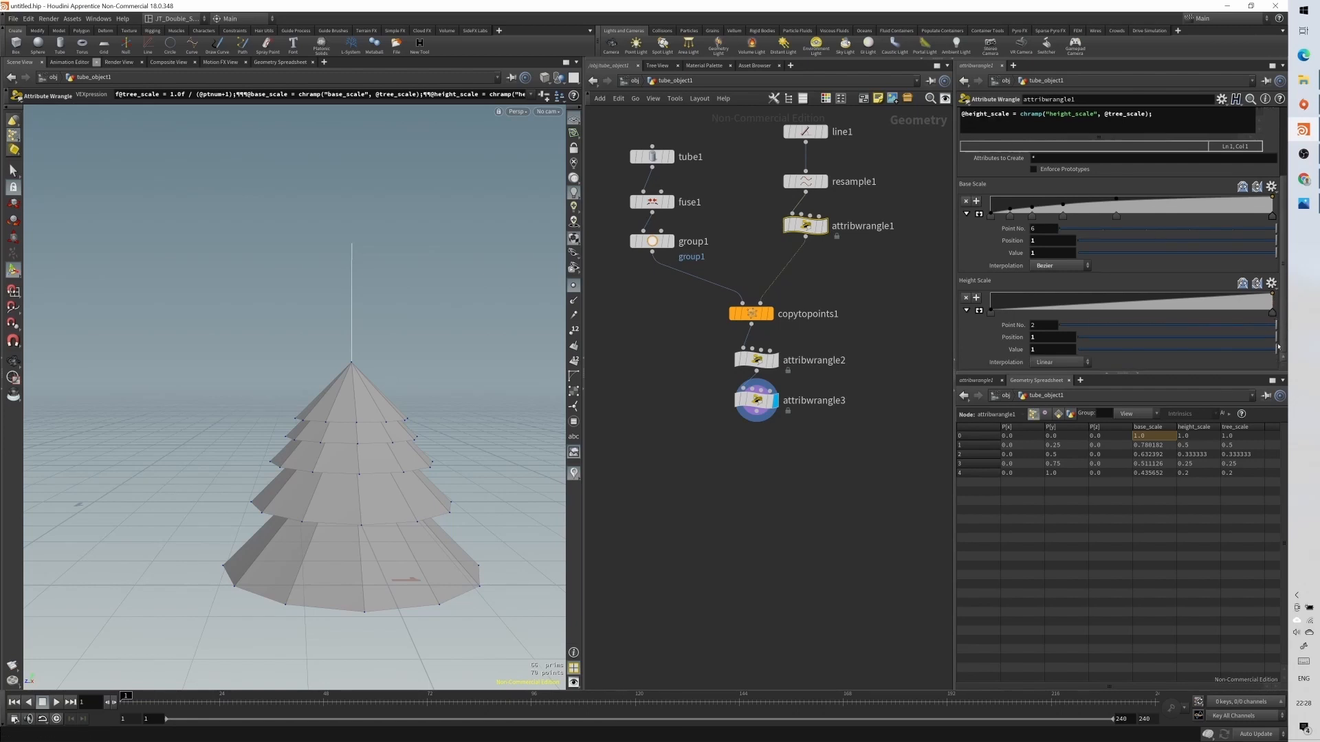
- Try a value of 0.472 on the Height Scale ramp's end point and return it to 1
drag(1275, 350, 1172, 350)
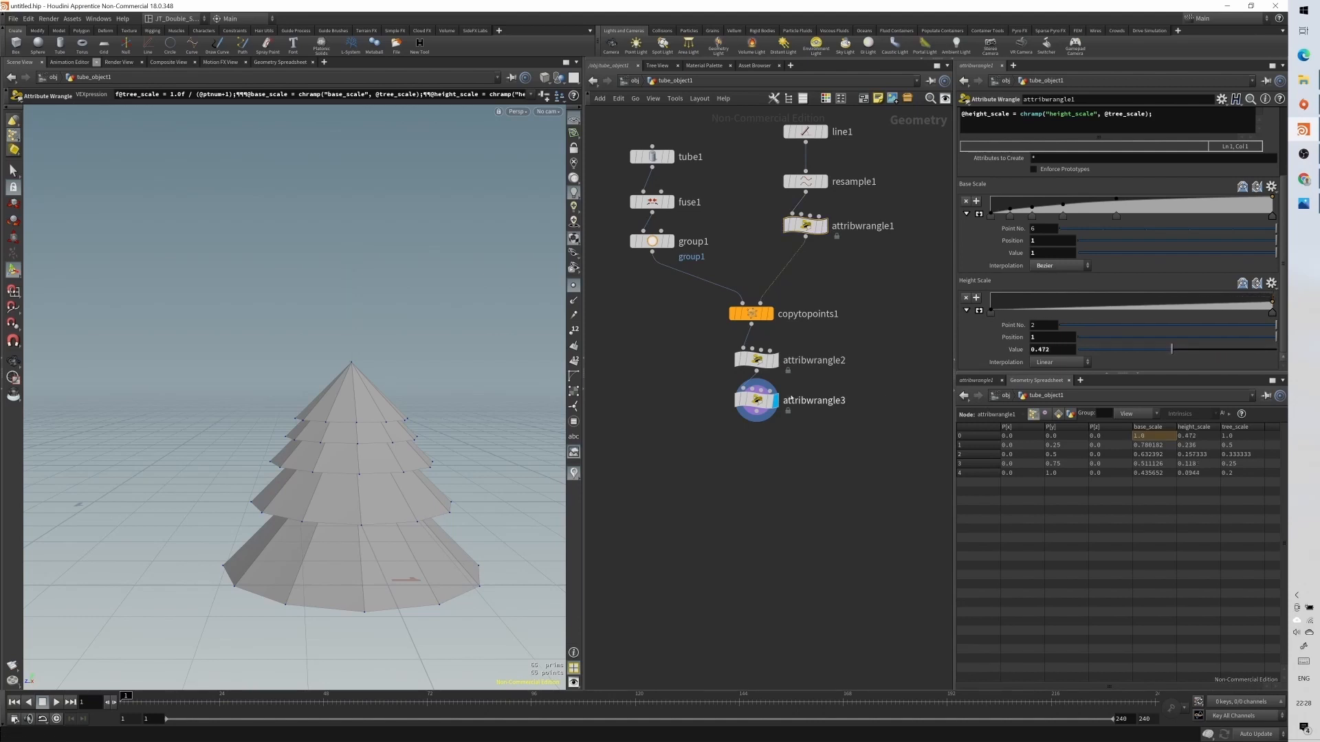
click(756, 400)
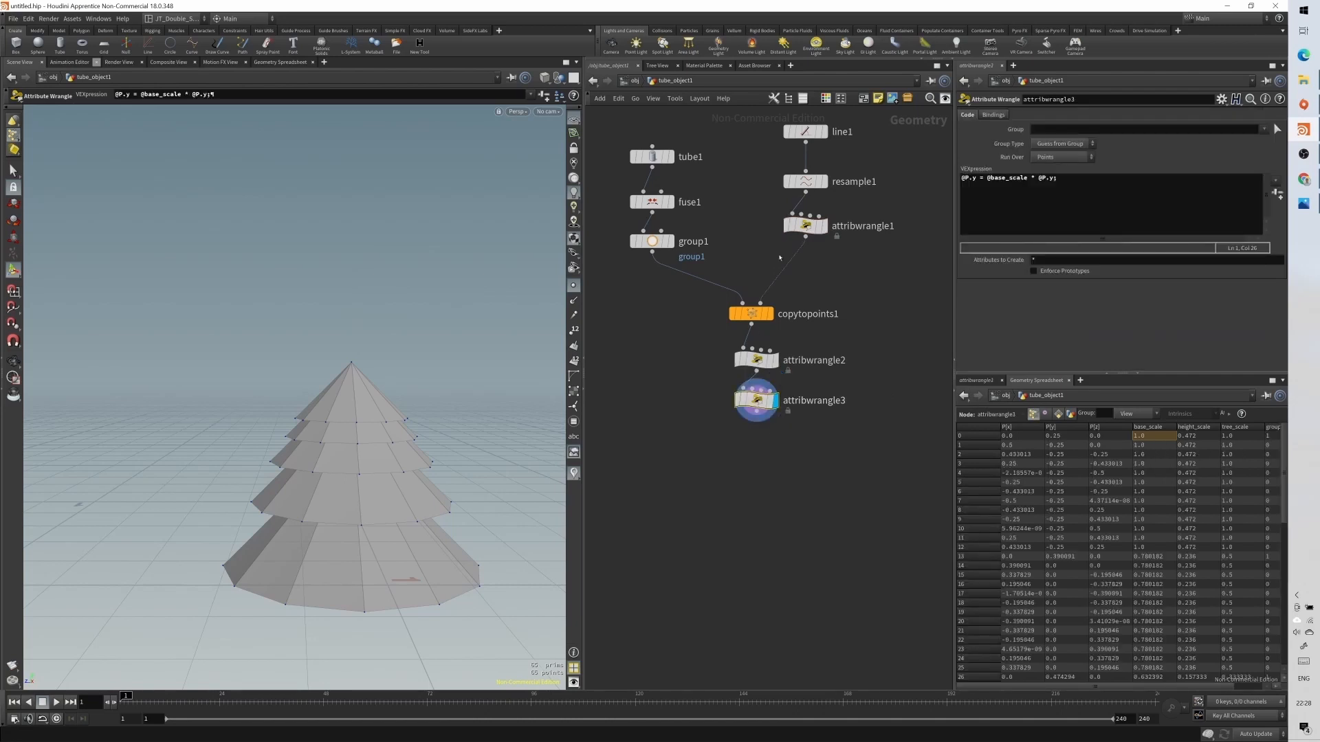
mouse_move(807, 227)
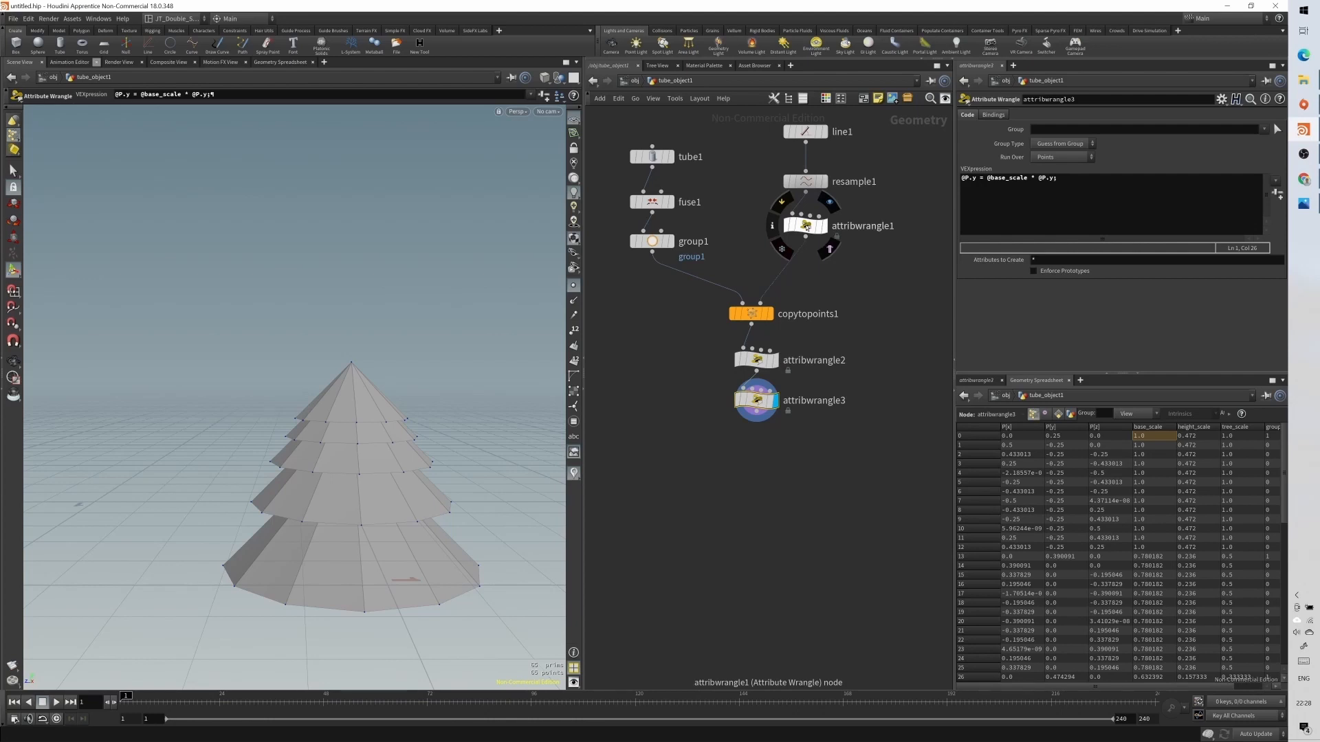
click(807, 225)
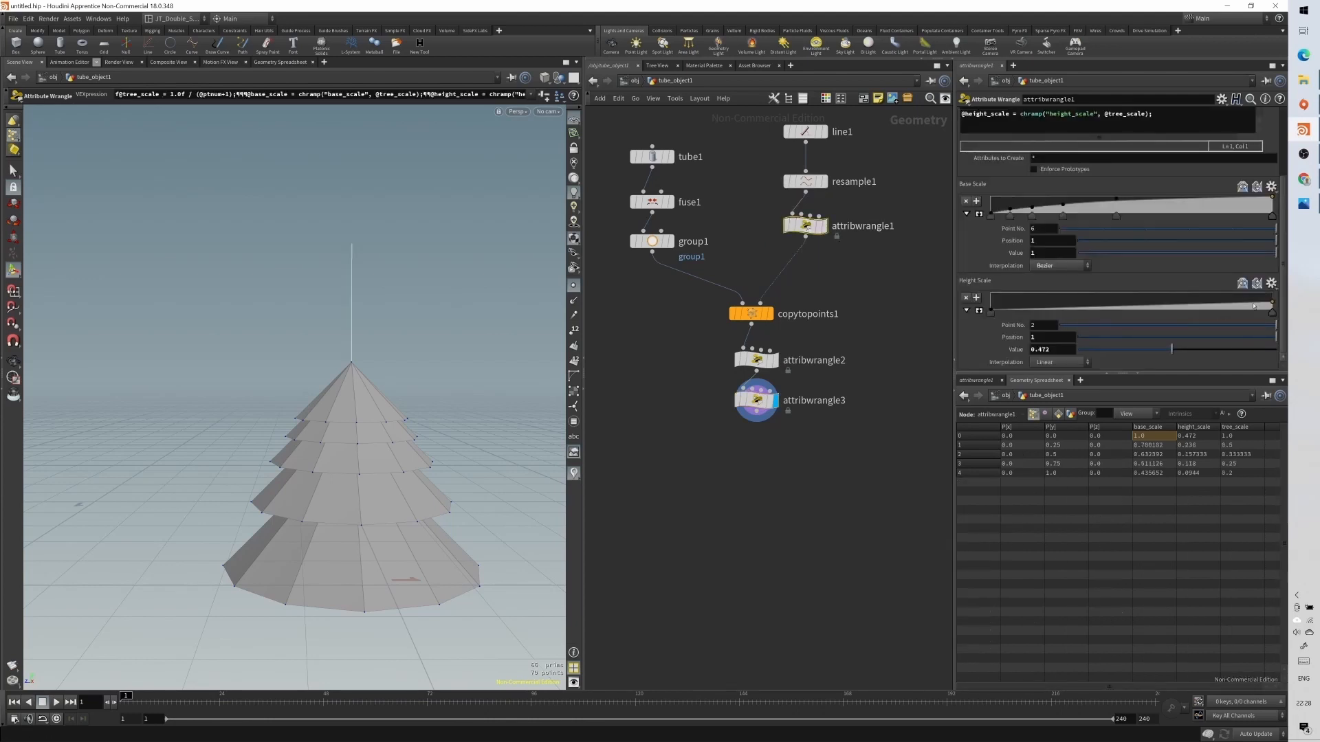
drag(1272, 305, 1270, 294)
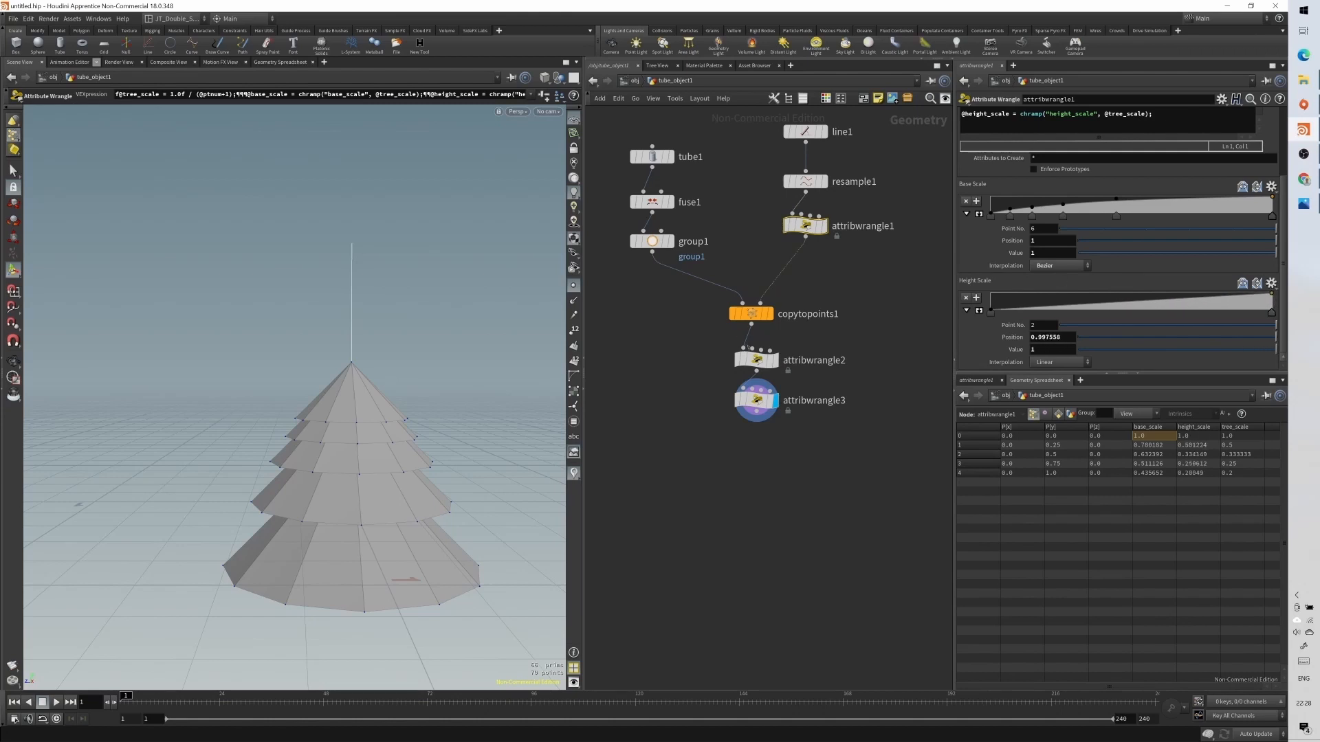
click(759, 402)
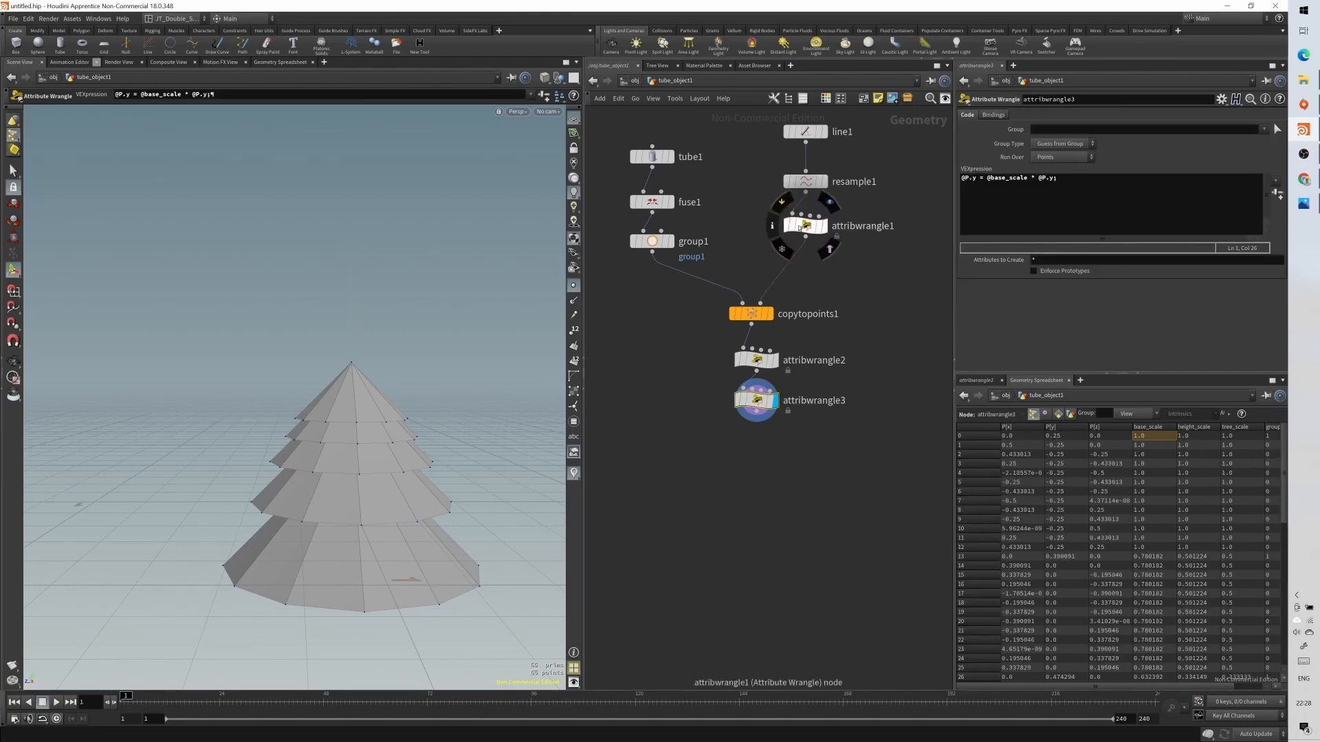
click(805, 227)
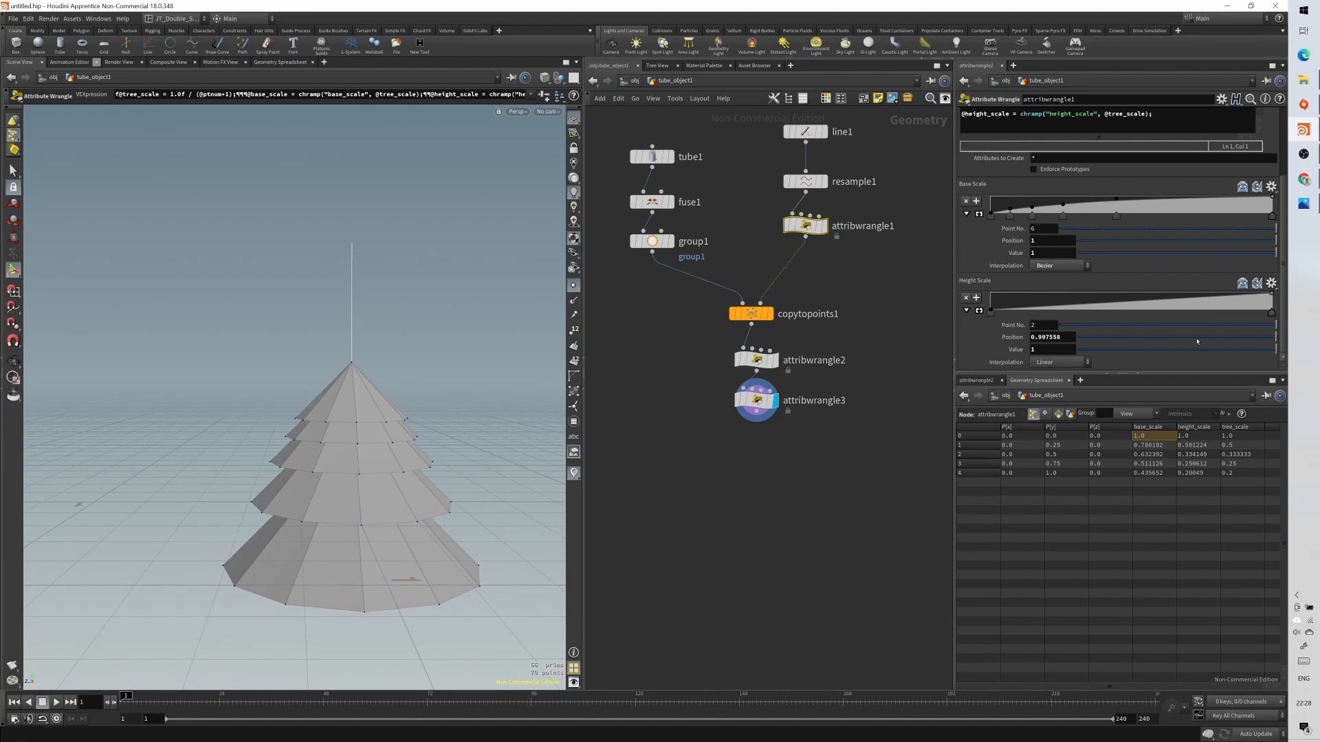
- Apply the Smooth preset to attribwrangle1's Height Scale ramp
click(1271, 283)
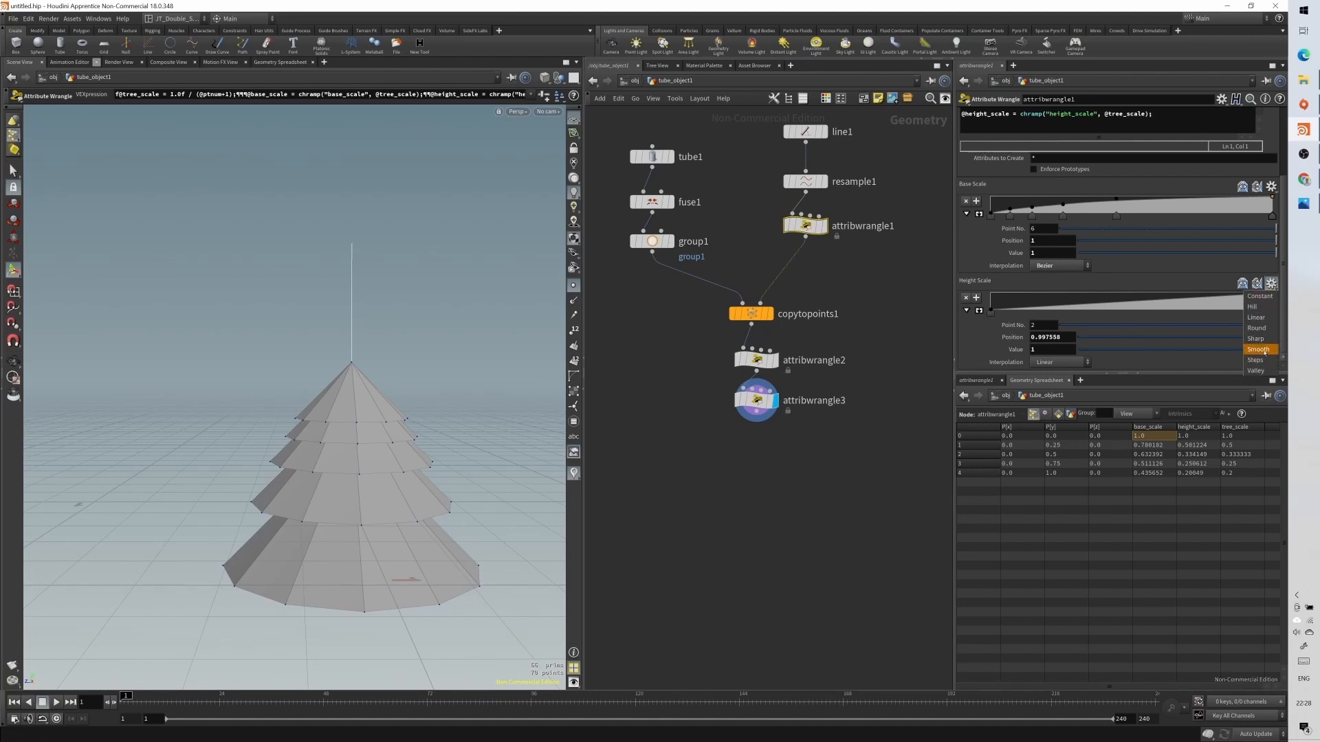
click(1264, 352)
click(1271, 283)
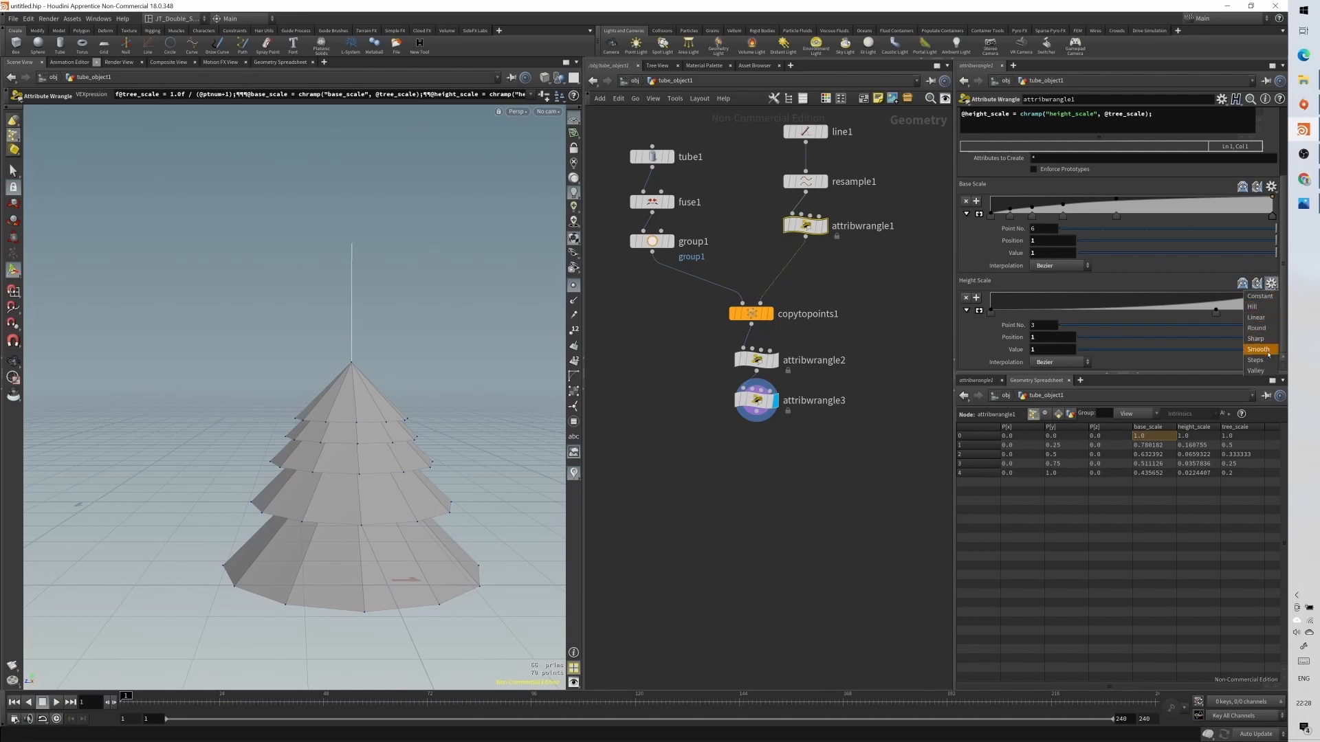
click(1265, 351)
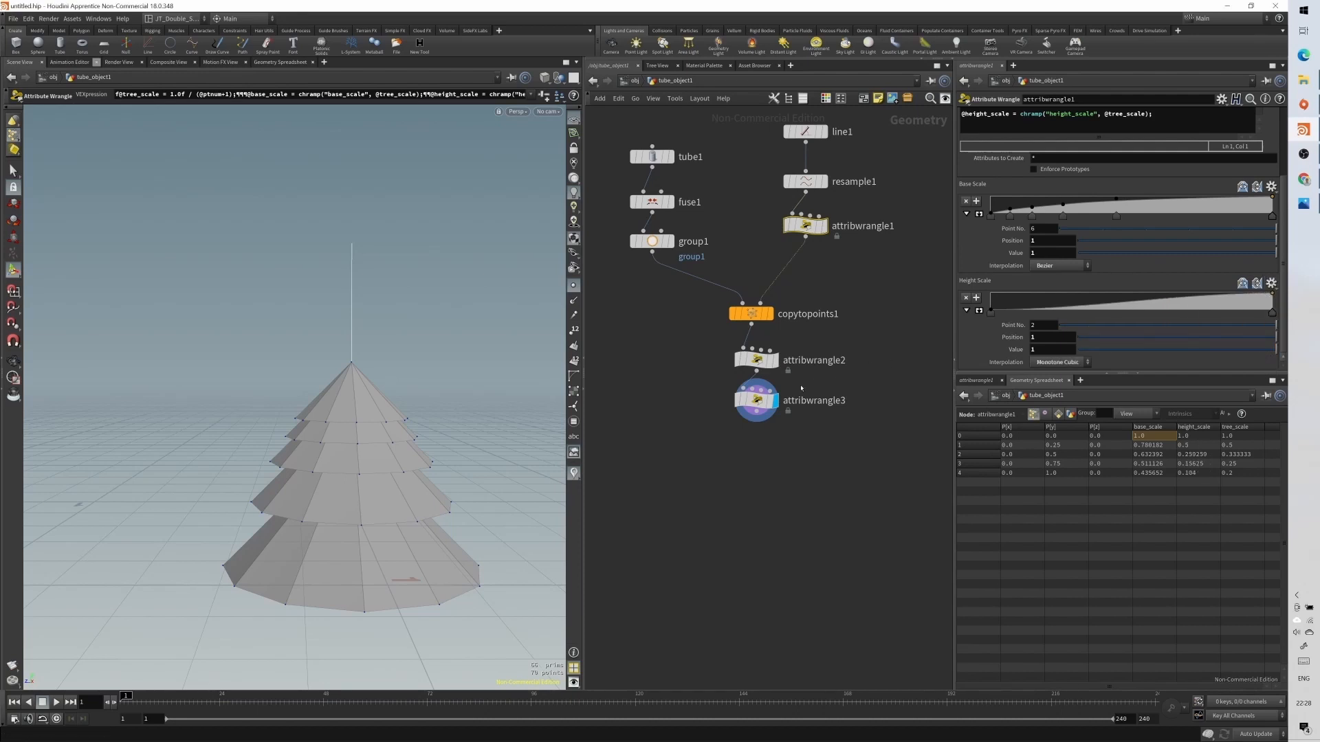
click(756, 401)
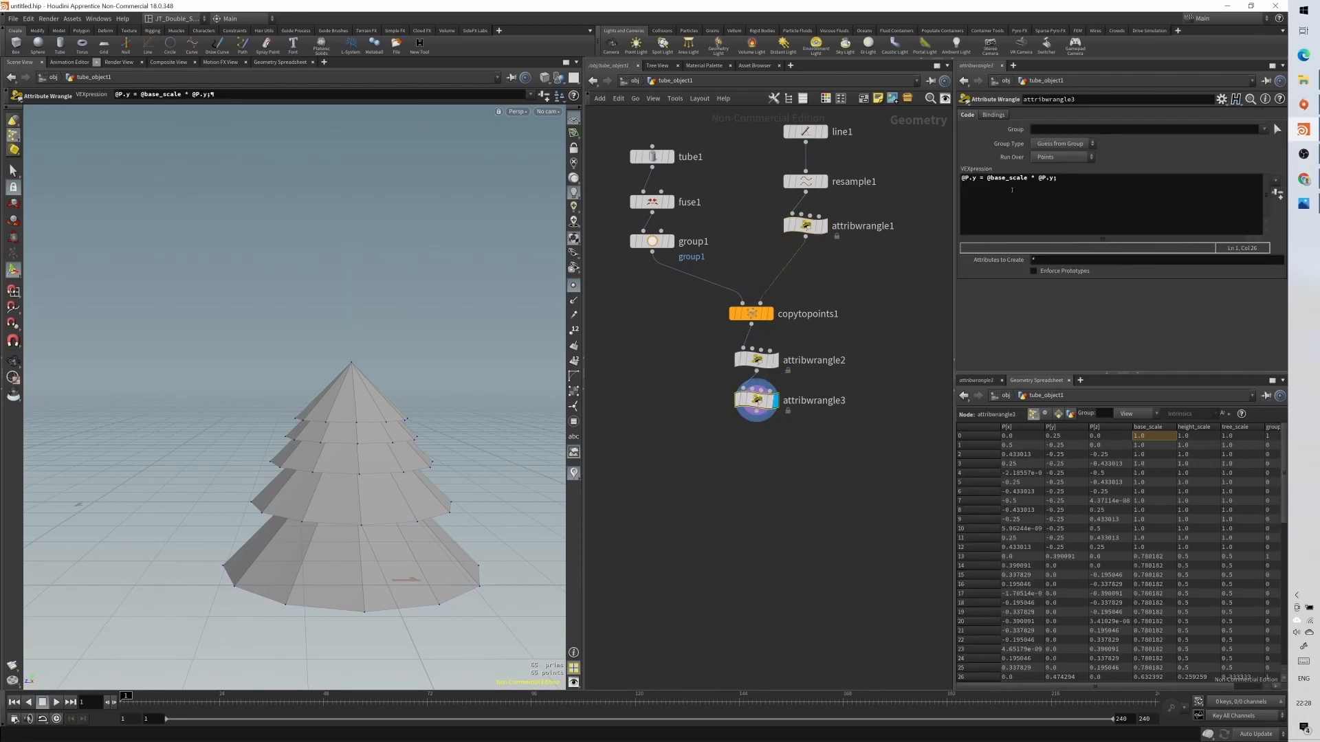
double_click(1008, 178)
text(height_scale)
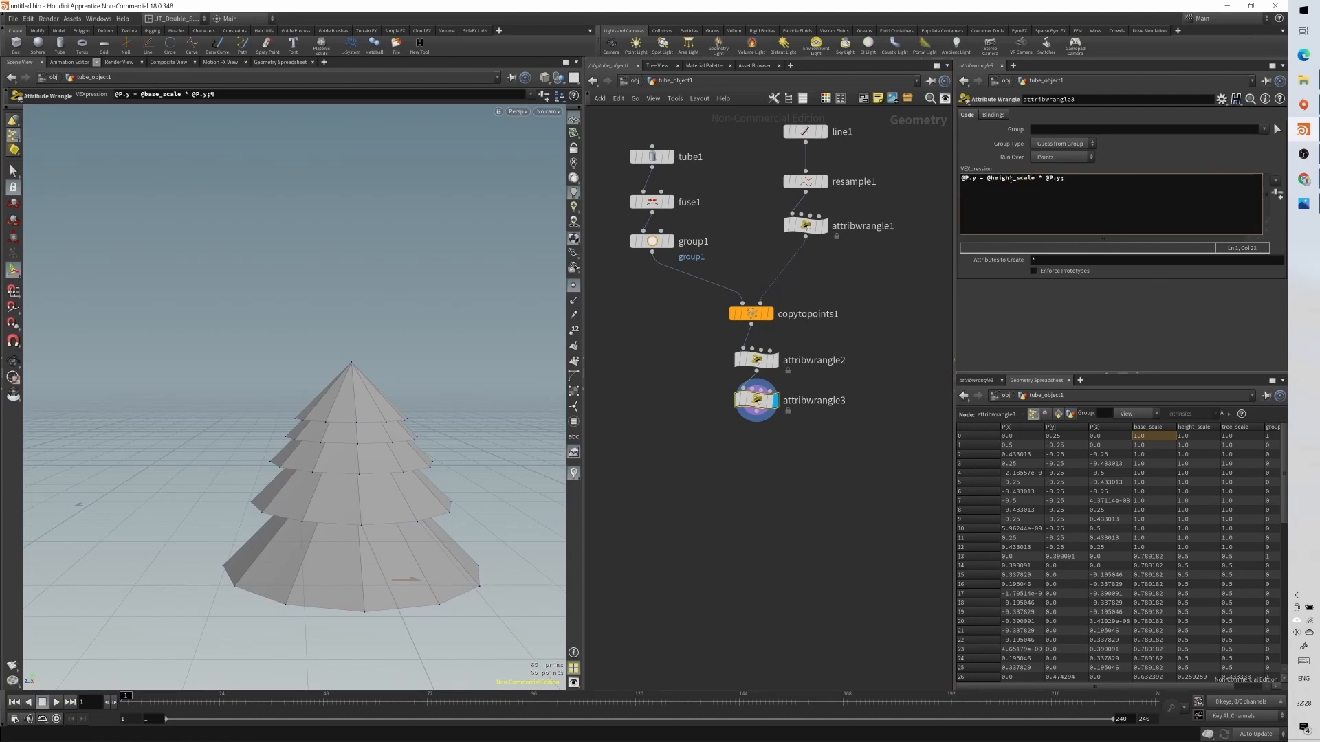
key(ctrl+s)
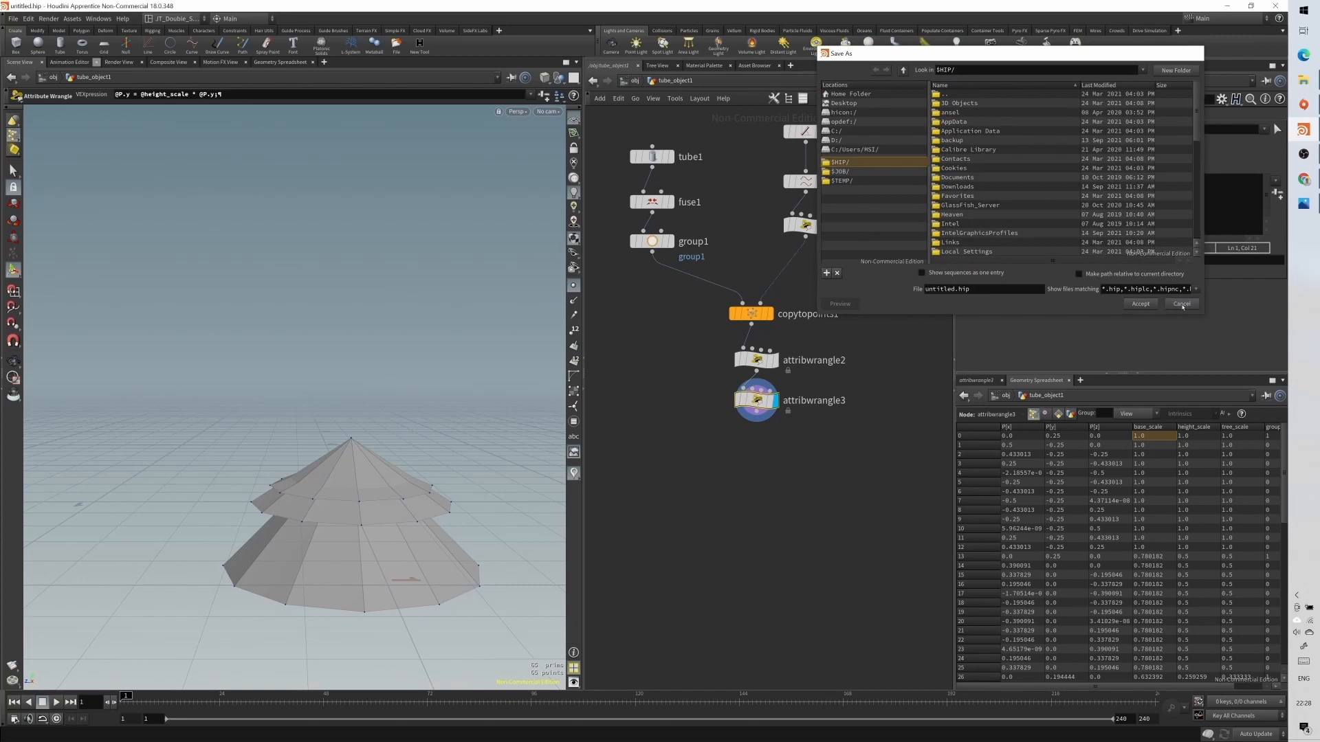
click(1182, 303)
- In attribwrangle1, try raising the Height Scale ramp's start point to about 0.46
click(806, 226)
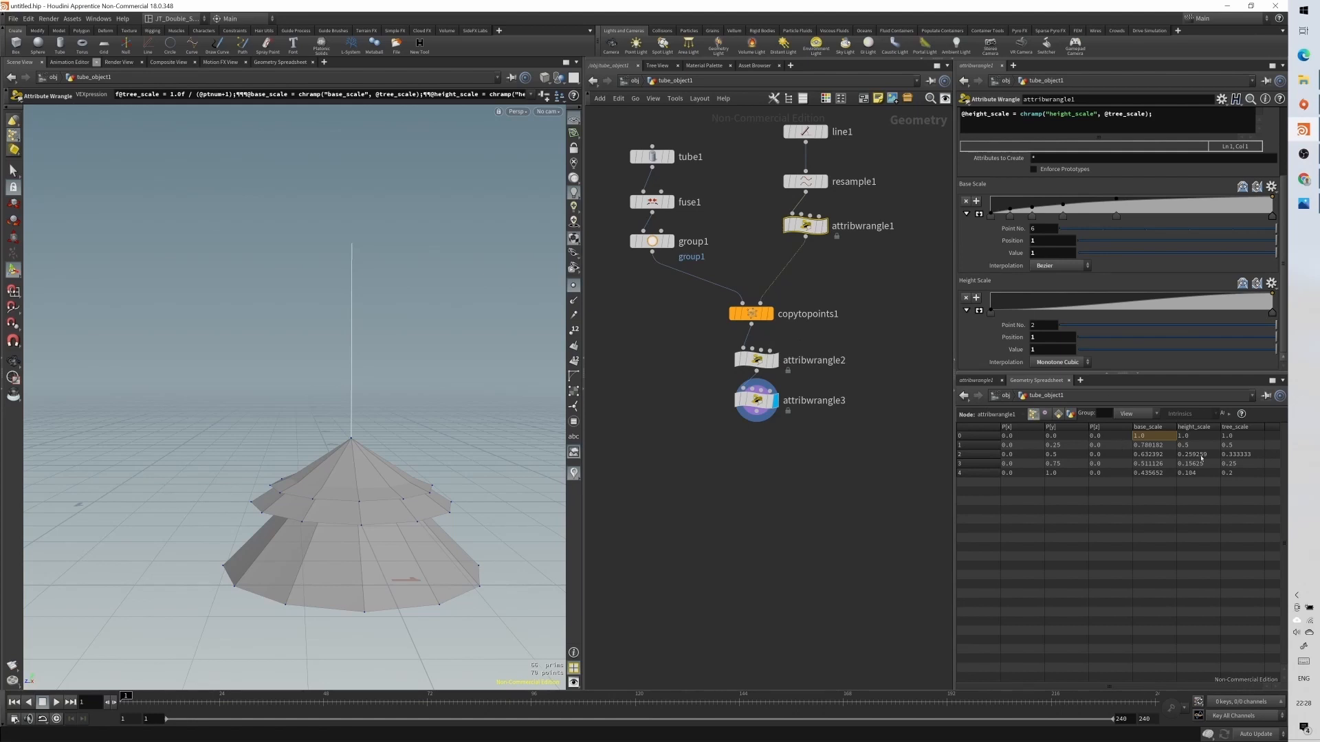
mouse_move(750, 406)
drag(1272, 295, 1269, 306)
key(ctrl+z)
drag(990, 311, 991, 300)
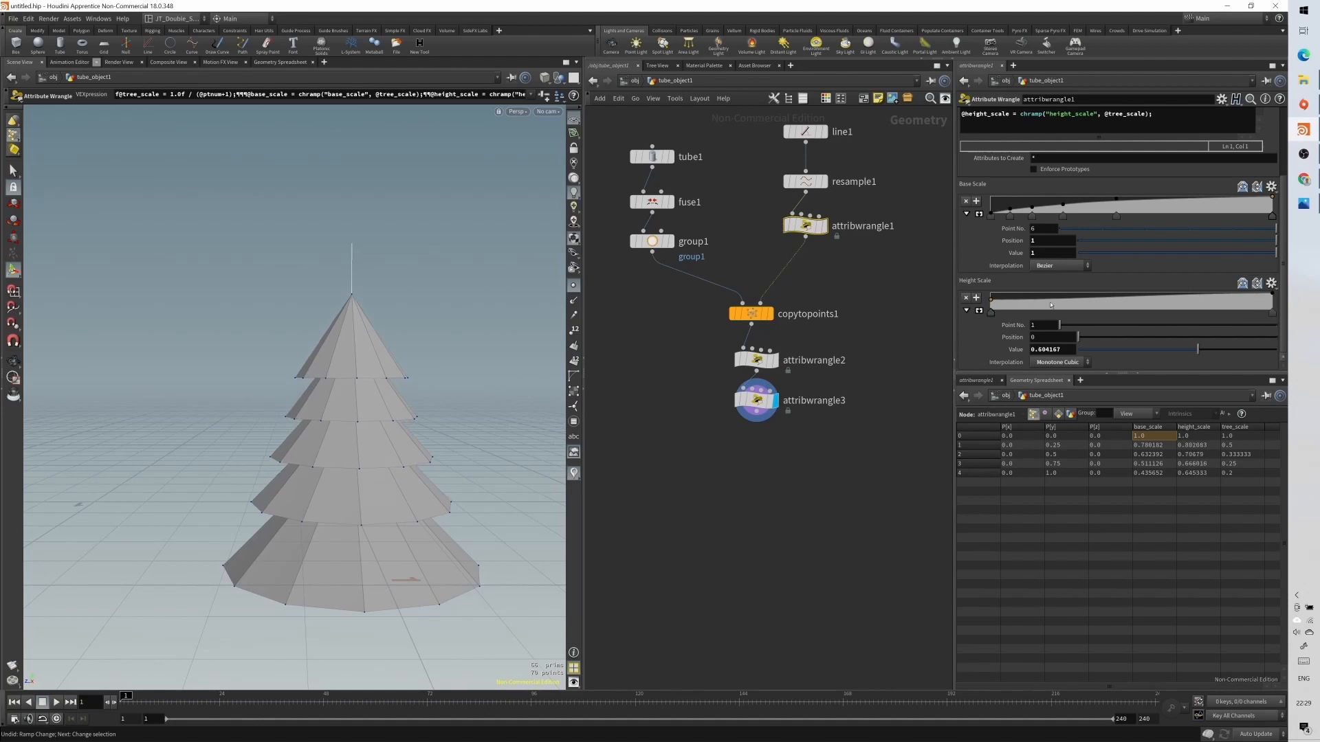
drag(991, 300, 991, 303)
- Reset the Height Scale ramp with the Smooth preset, try a start point value of 0.5 and undo it
click(1270, 285)
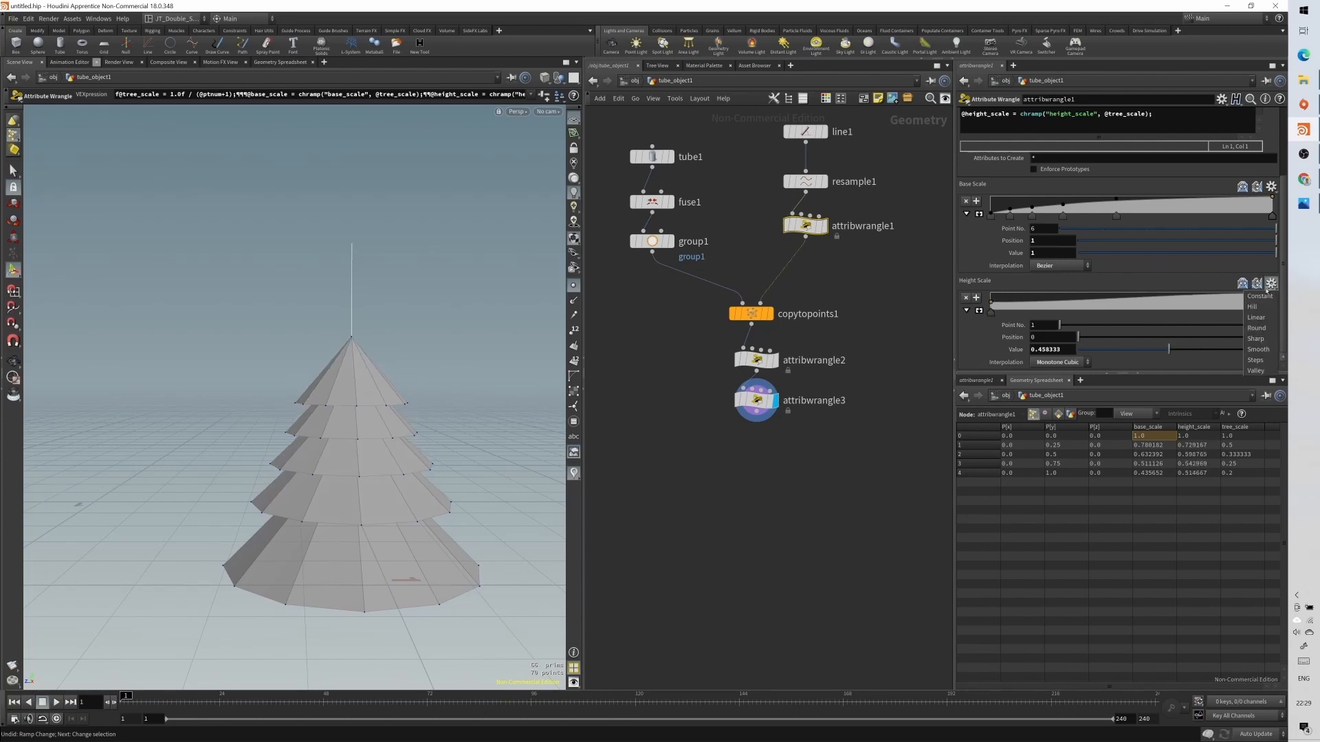
click(1266, 349)
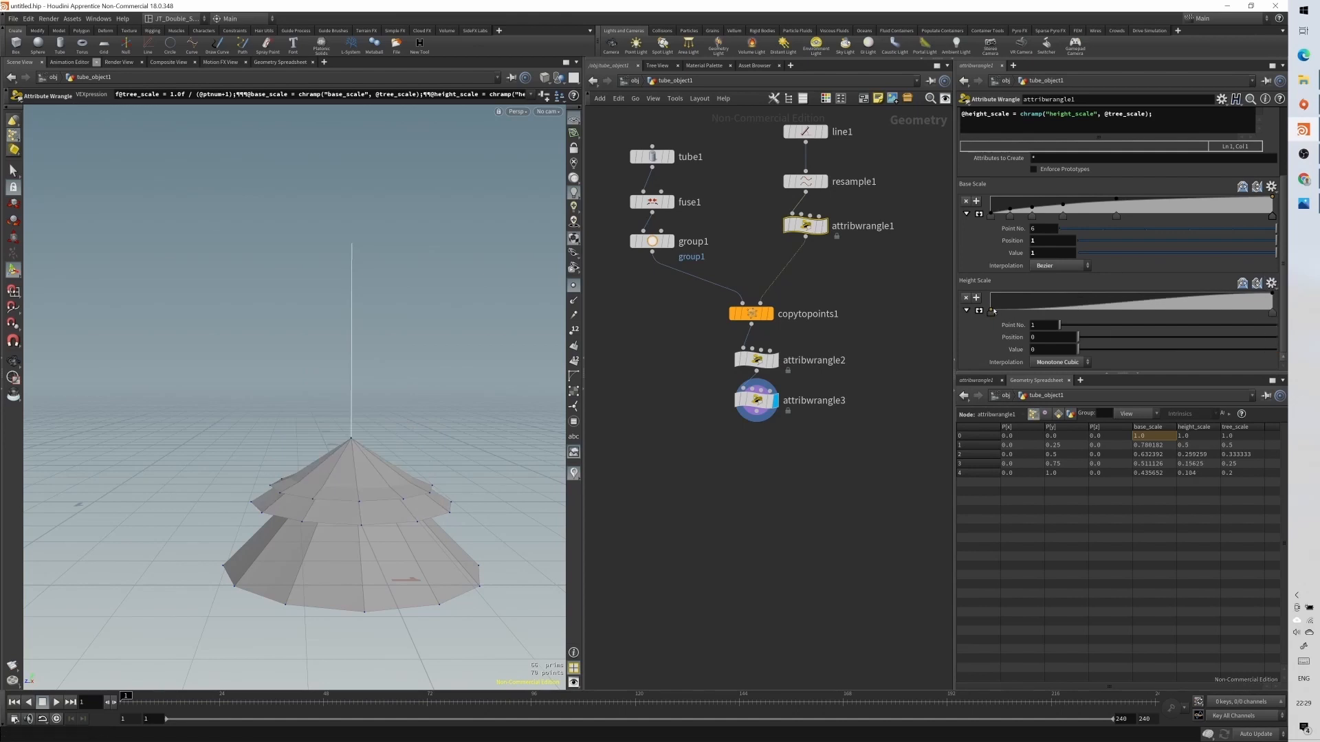
drag(995, 311, 992, 304)
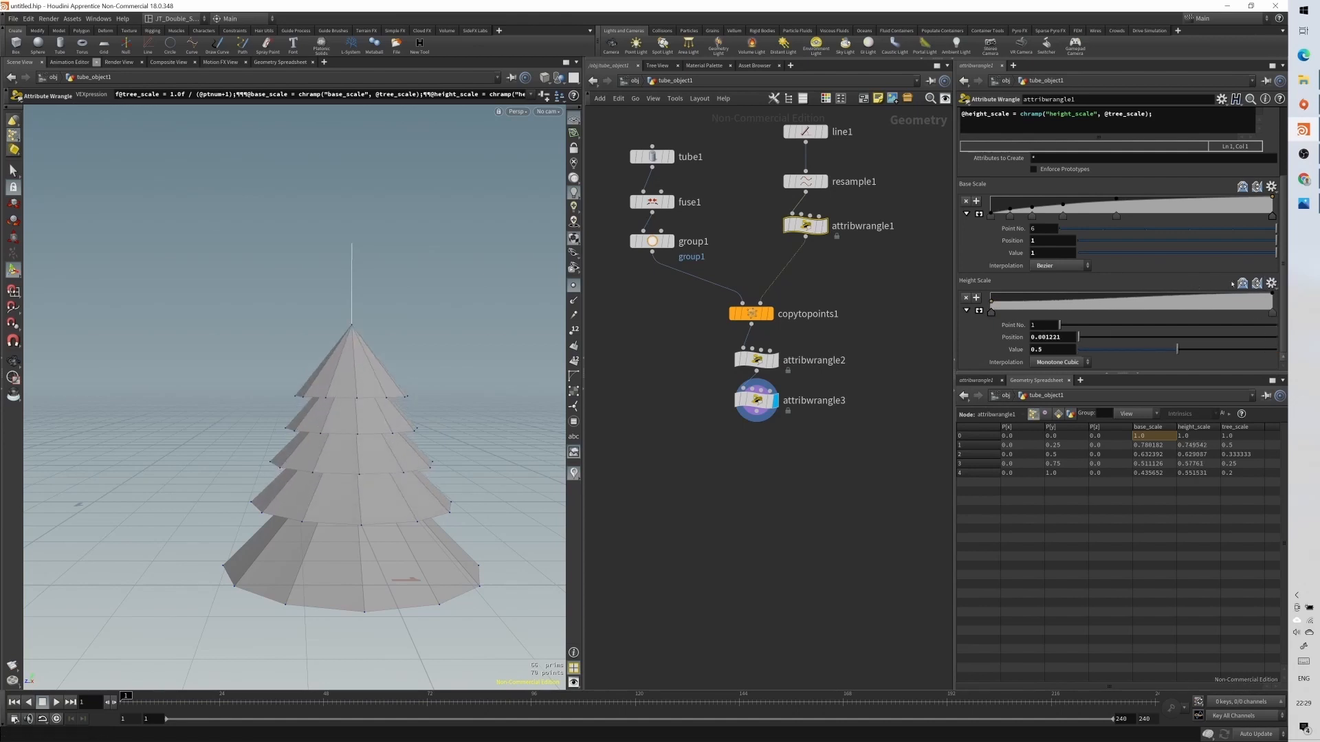
key(ctrl+z)
- Try the Sharp preset on the Height Scale ramp with a start point value of 0.625, and undo the point change
click(1271, 283)
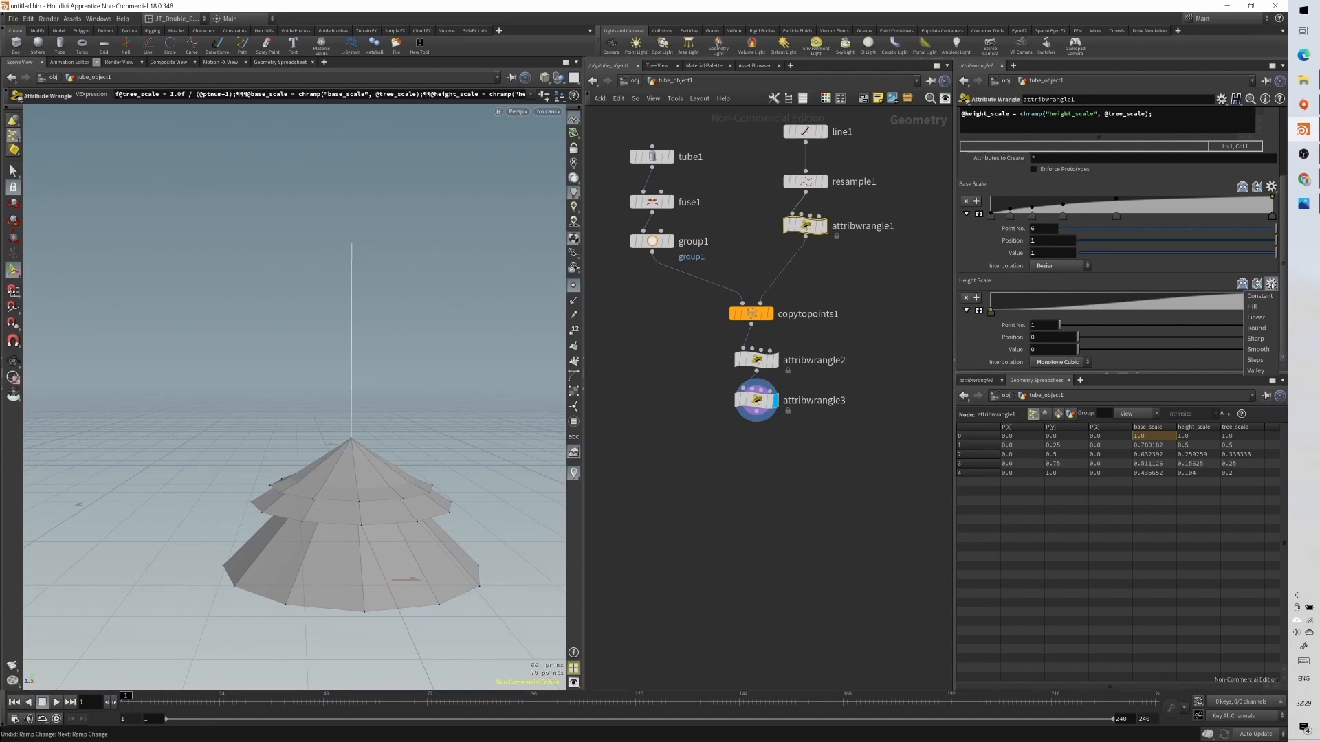
click(1257, 328)
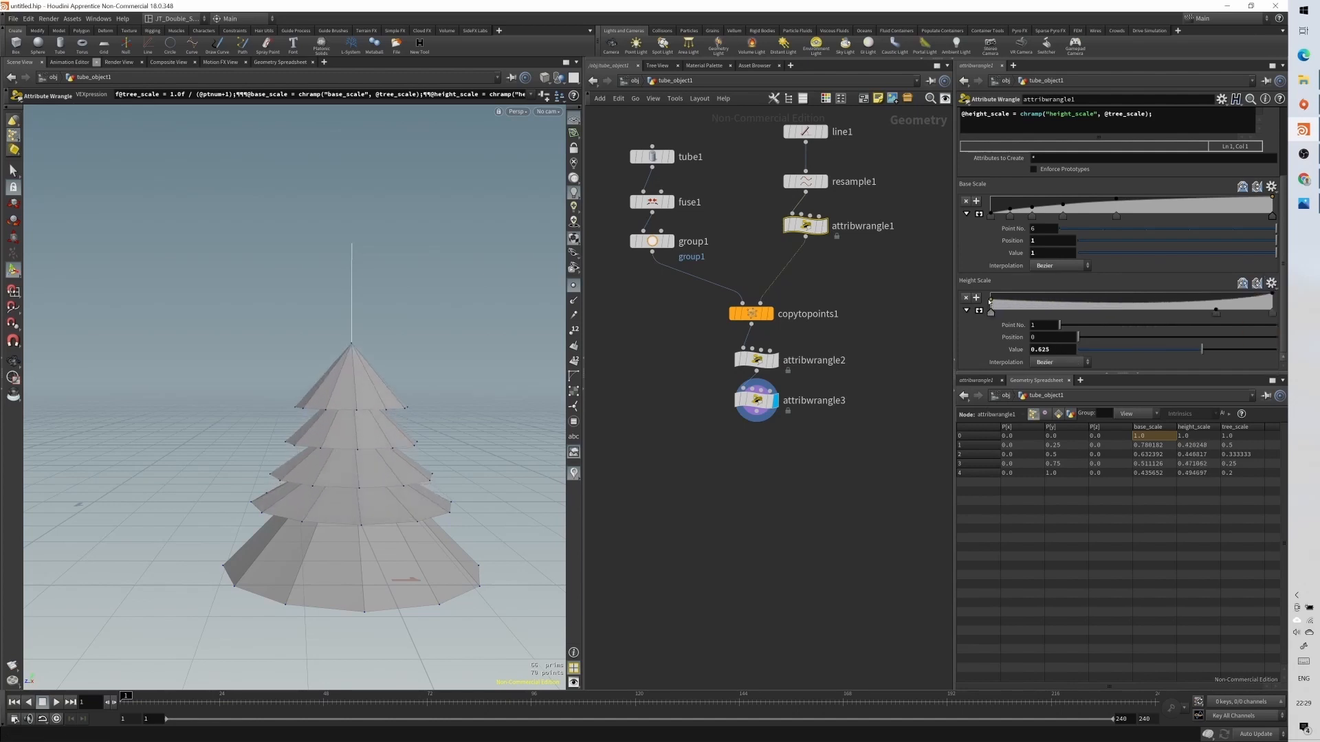
key(ctrl+z)
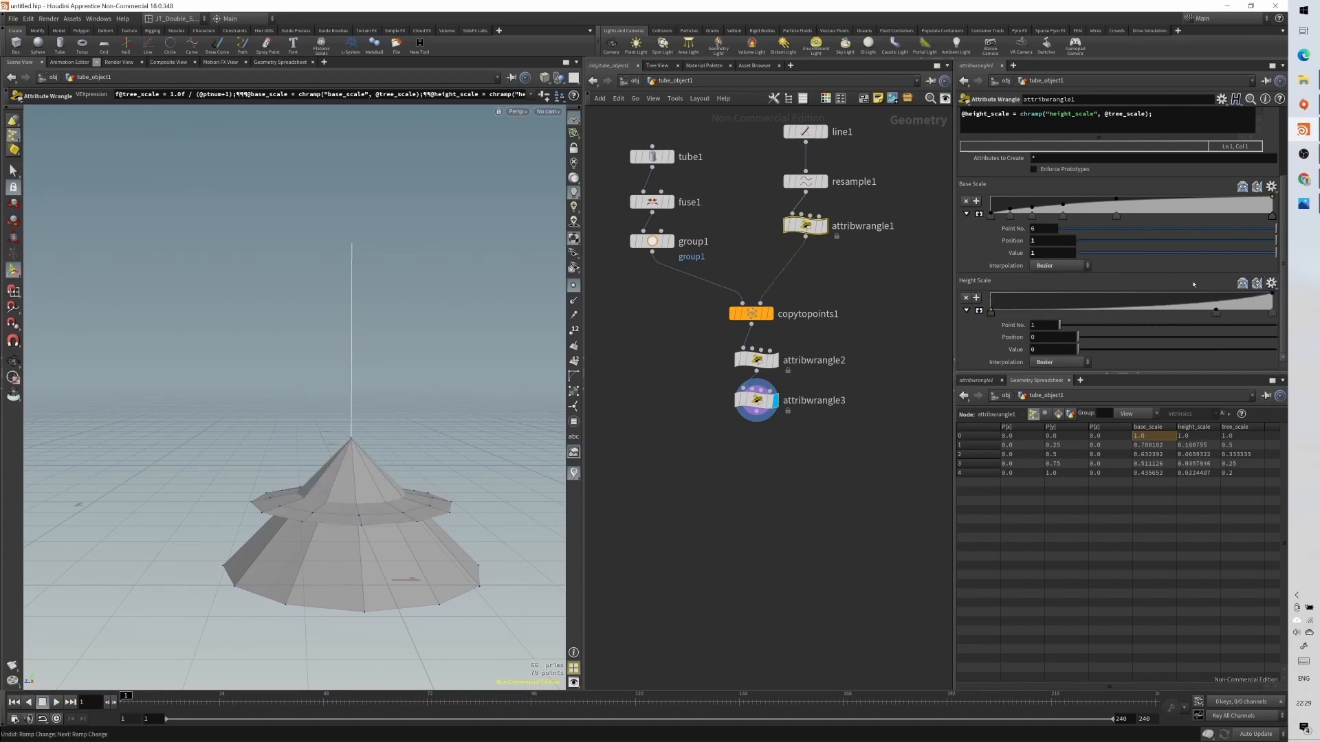
- Apply the Smooth preset to the Height Scale ramp and raise its start point value to about 0.54
click(1271, 283)
click(1257, 349)
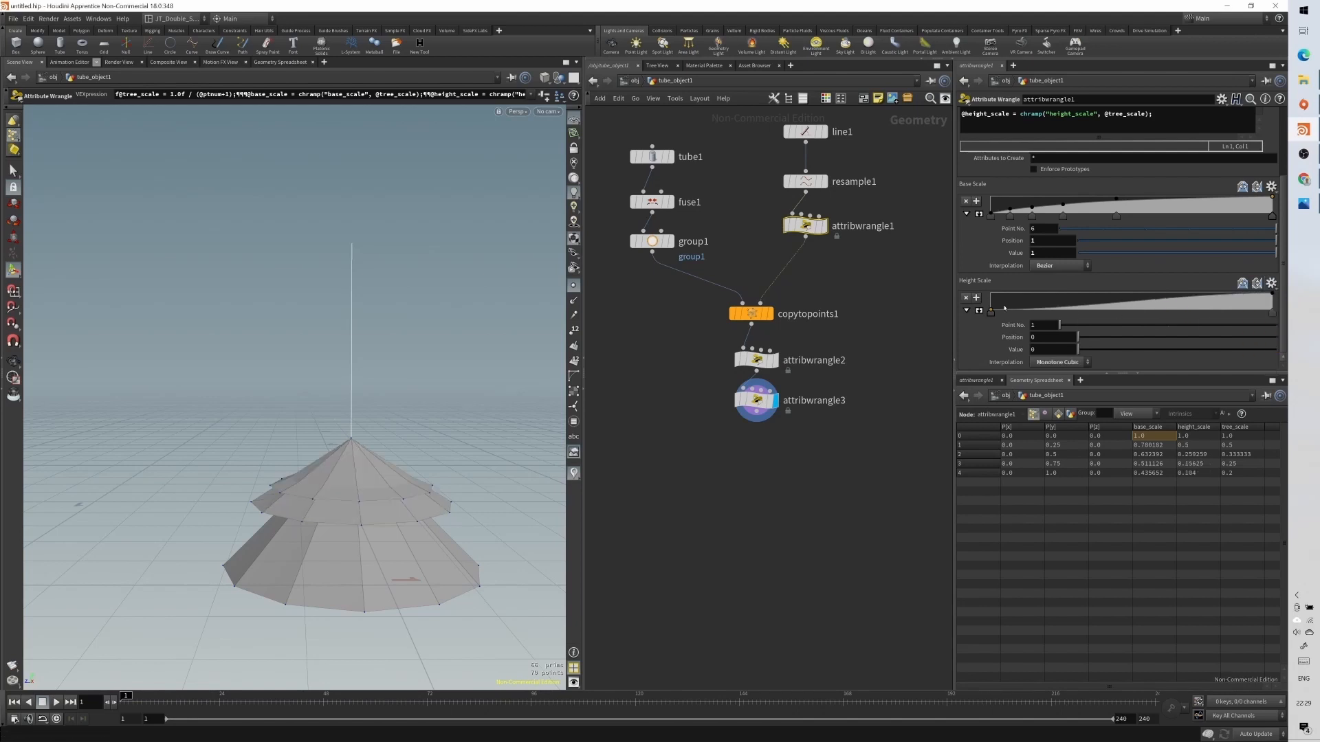
drag(991, 311, 991, 303)
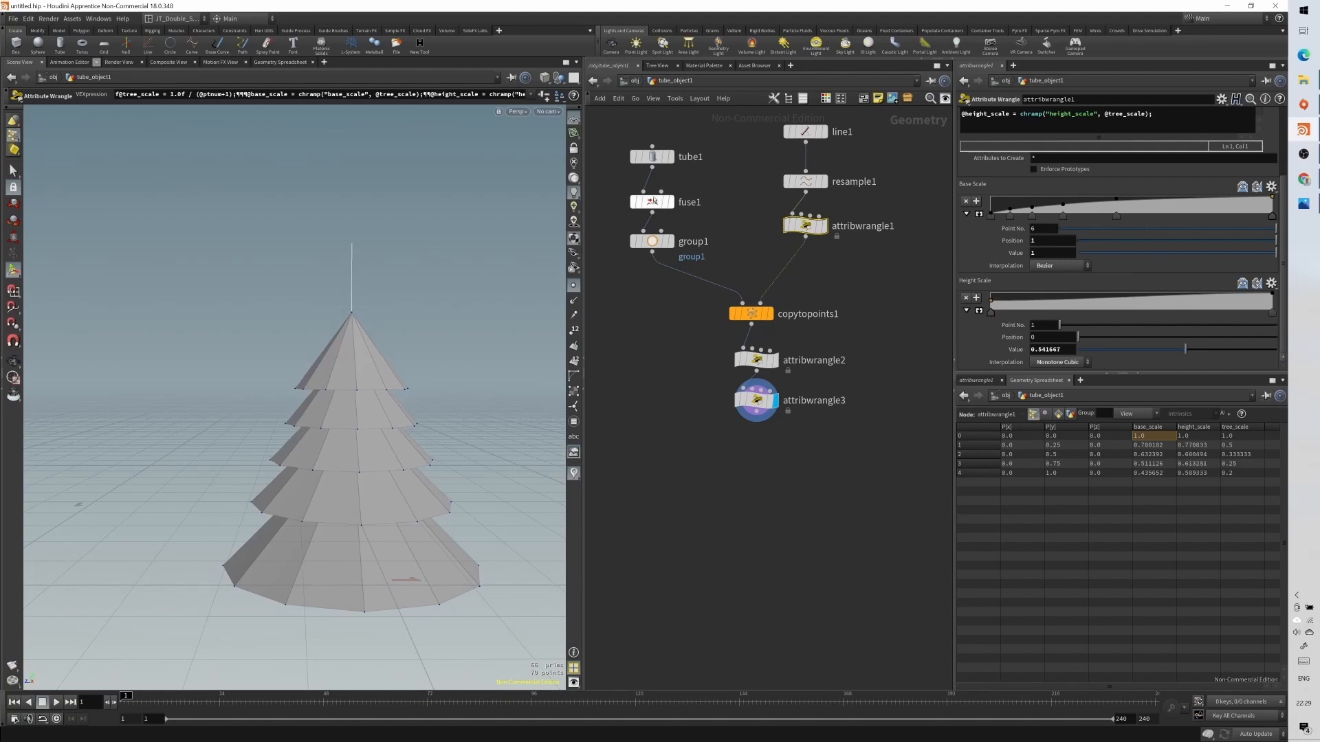
- Try adjusting tube1's height and undo the change
click(652, 156)
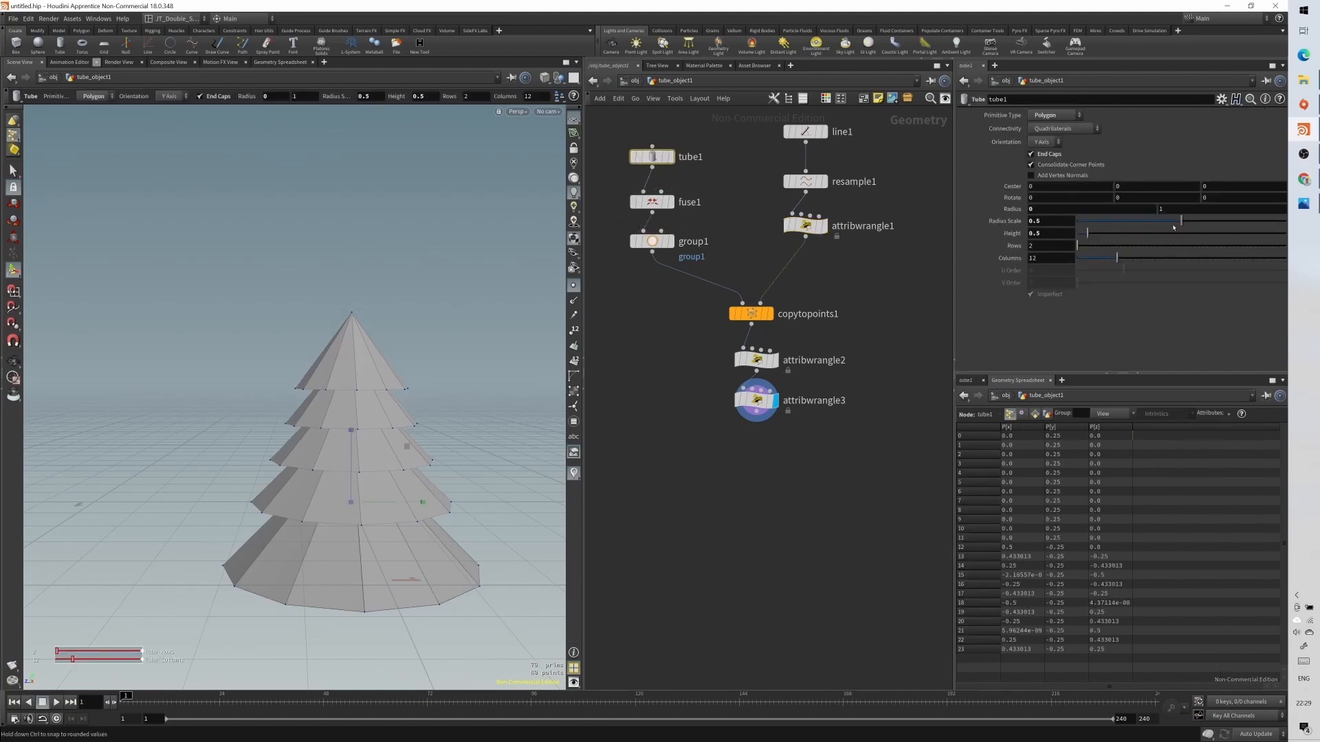
drag(1090, 235, 1091, 235)
key(ctrl+z)
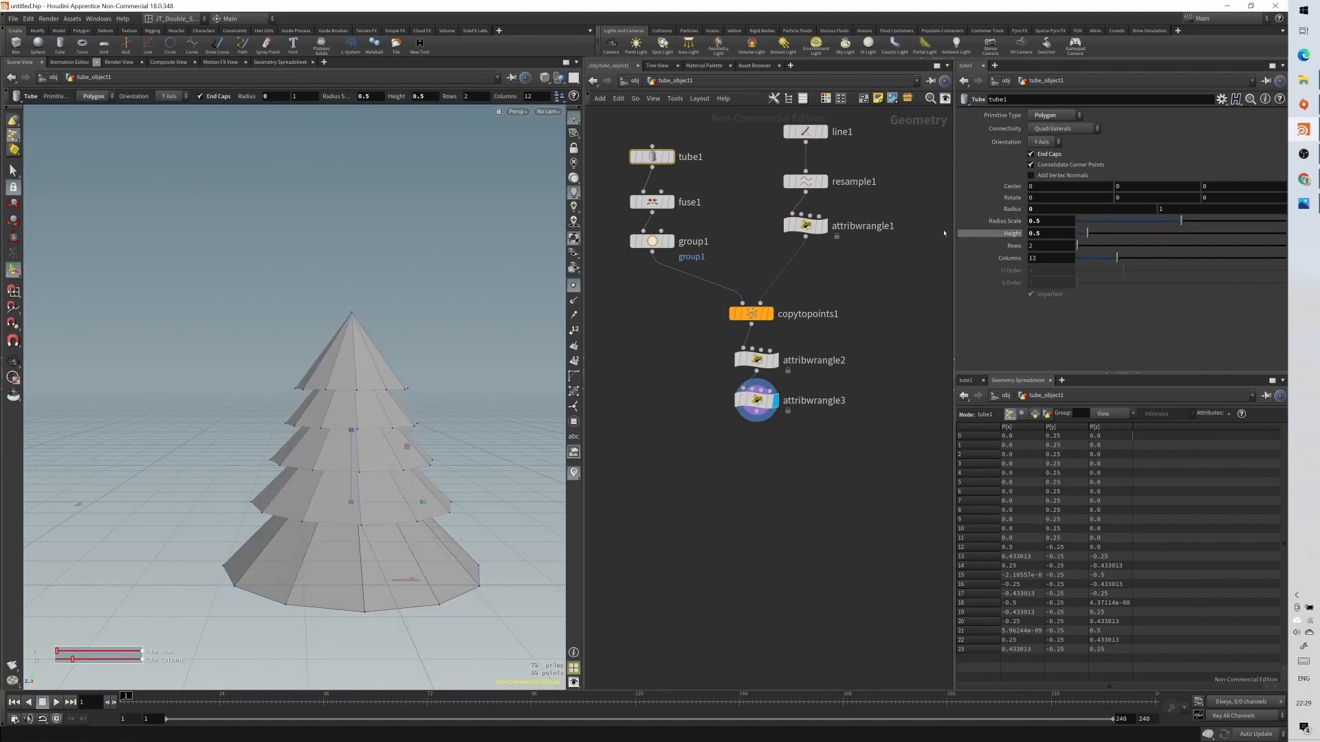
- Inspect the tiered tree with attribwrangle1 selected and turn on line1's template flag
mouse_move(757, 400)
click(806, 226)
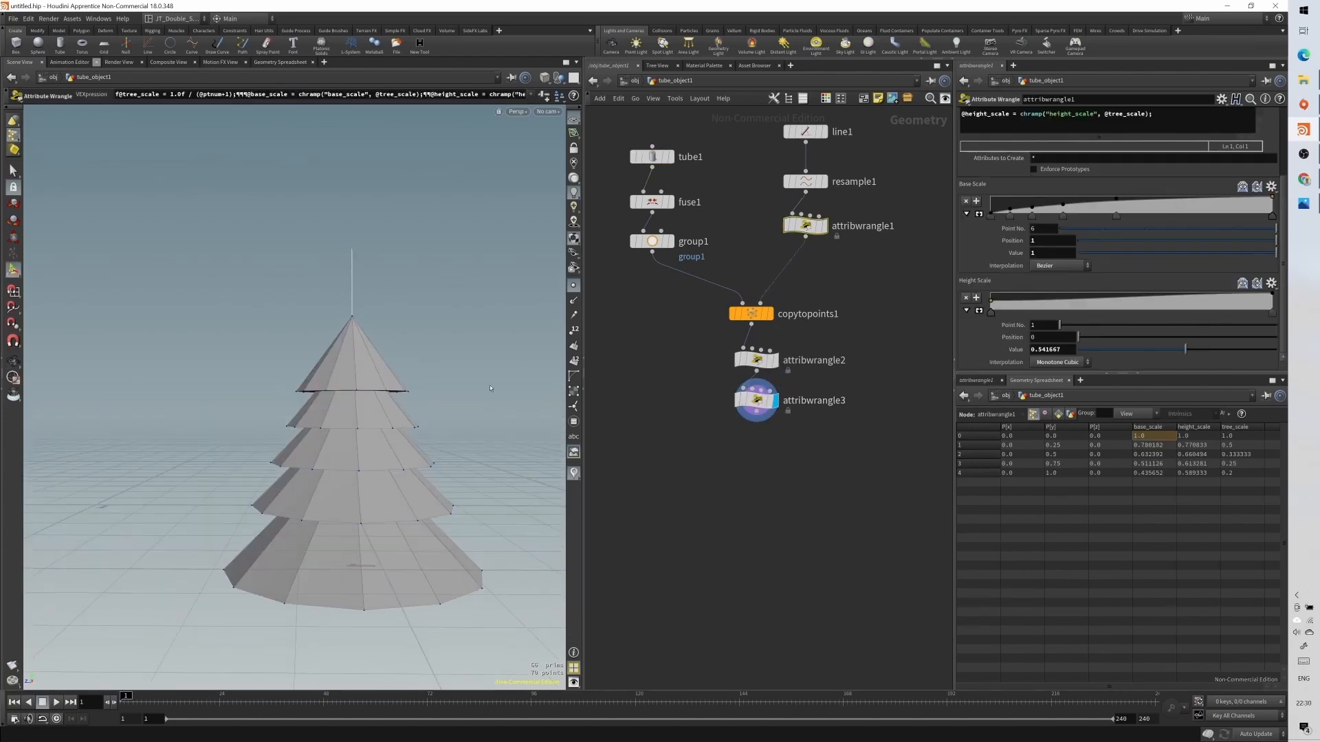
middle_drag(364, 432, 377, 363)
drag(376, 363, 357, 382)
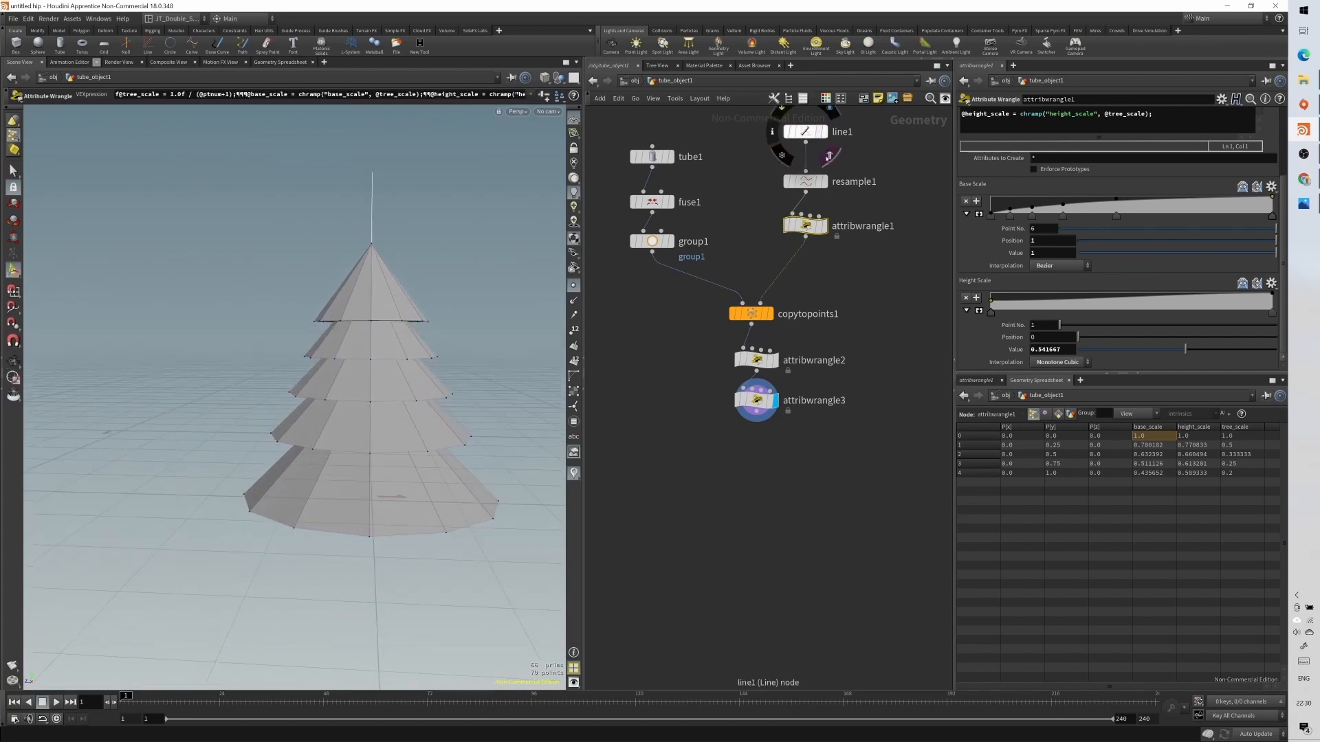
click(820, 132)
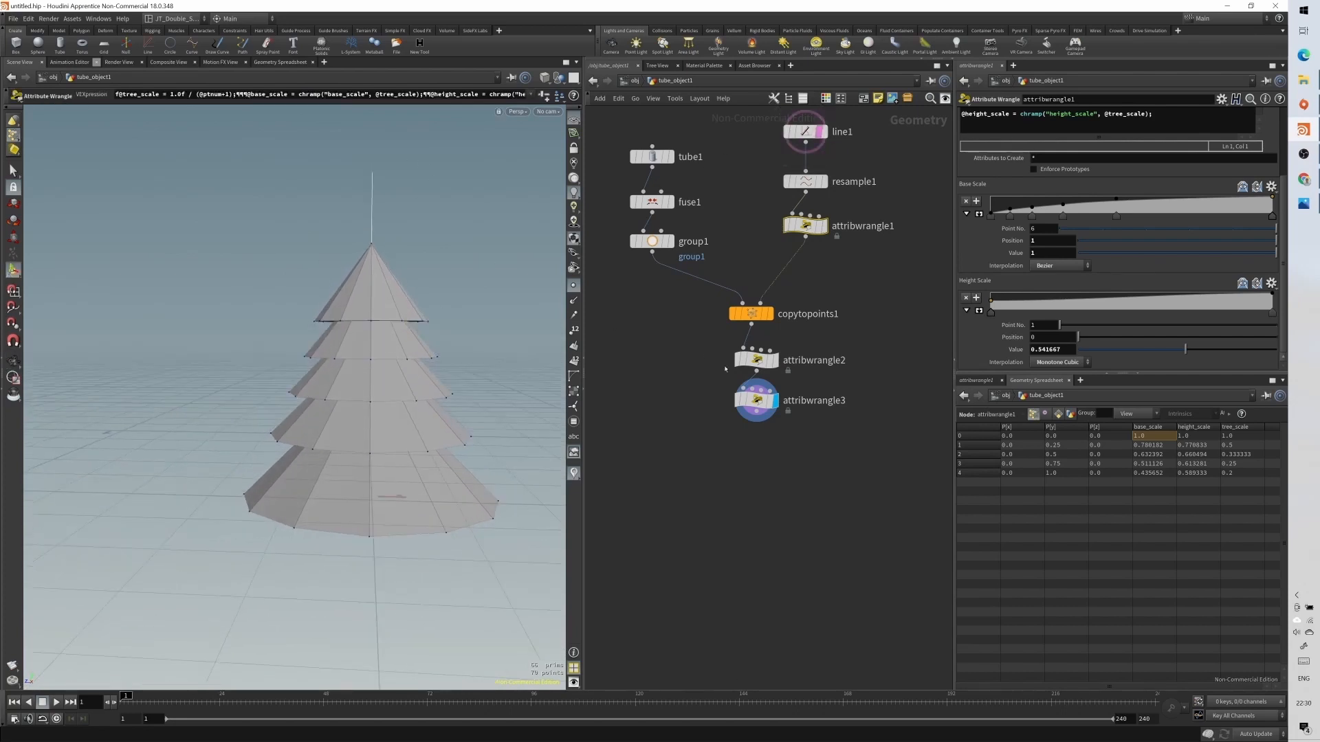
- Review the tree's build-up by displaying tube1, copytopoints1 and attribwrangle2 in turn
click(755, 397)
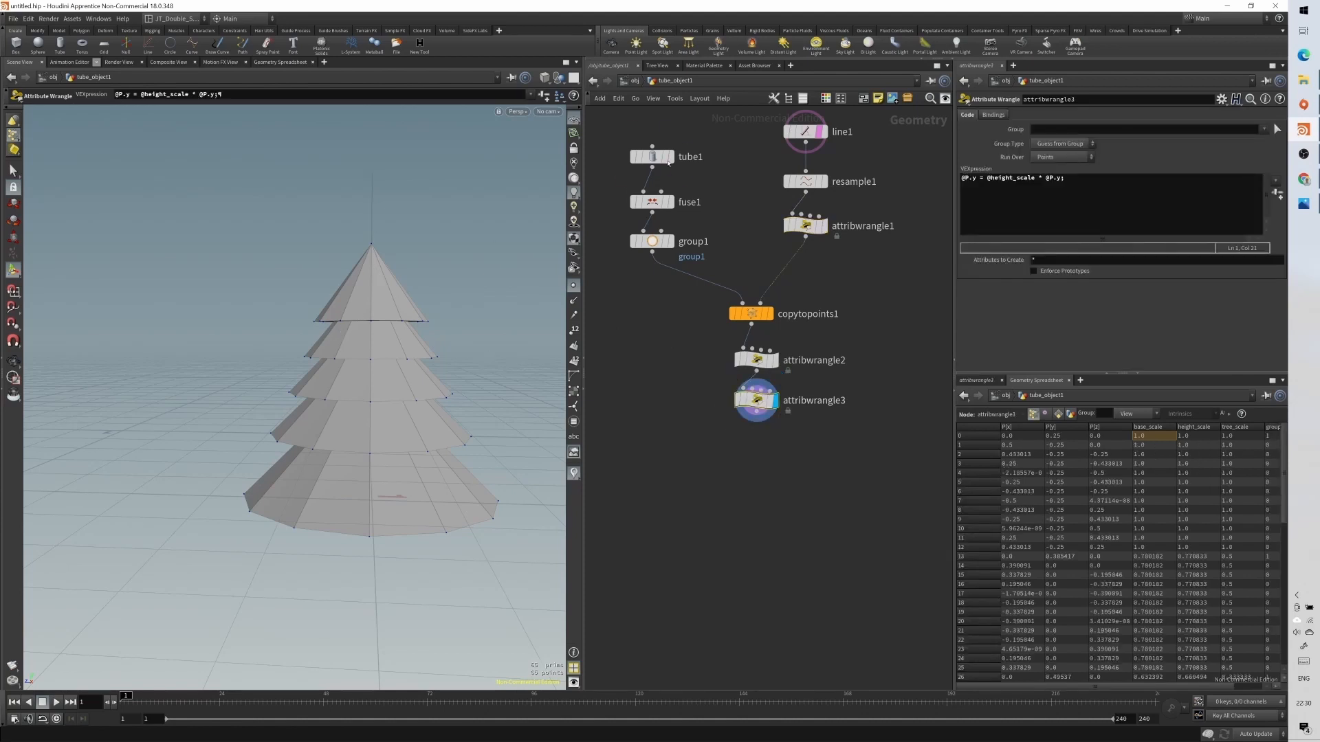
click(671, 158)
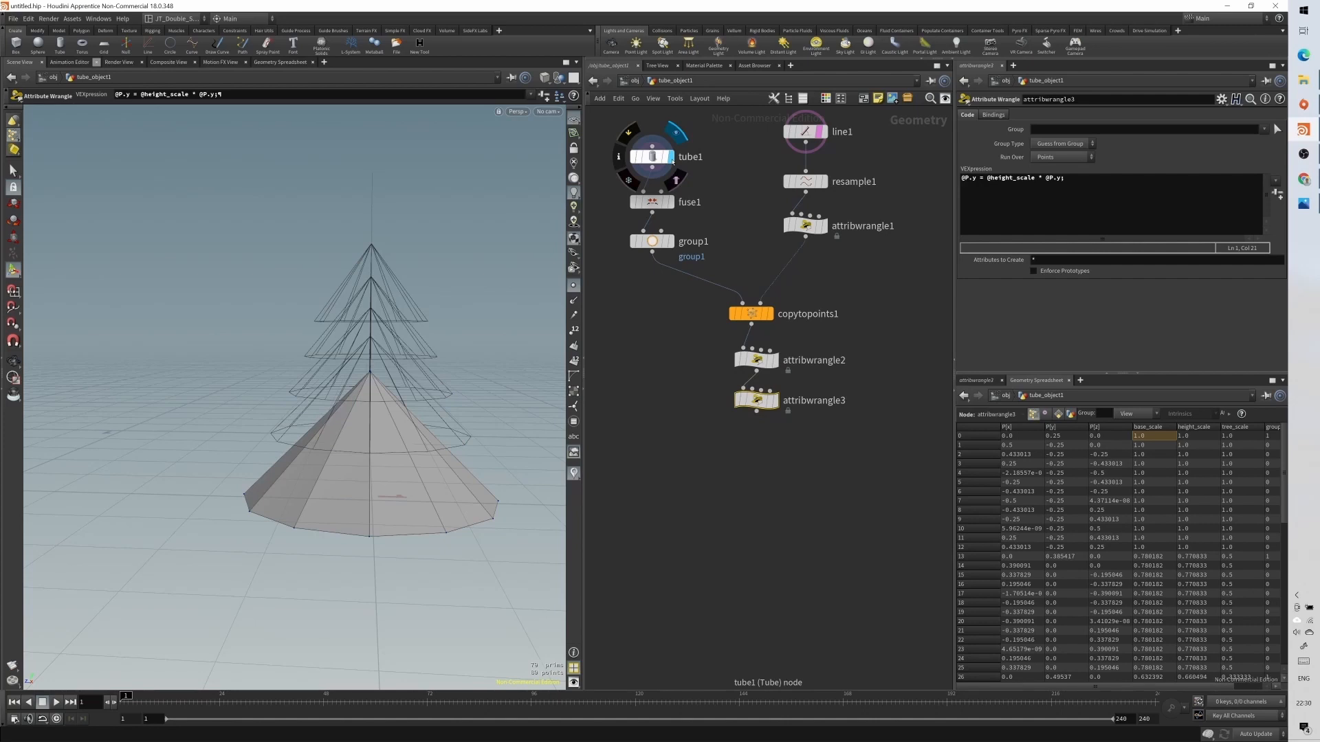
click(772, 321)
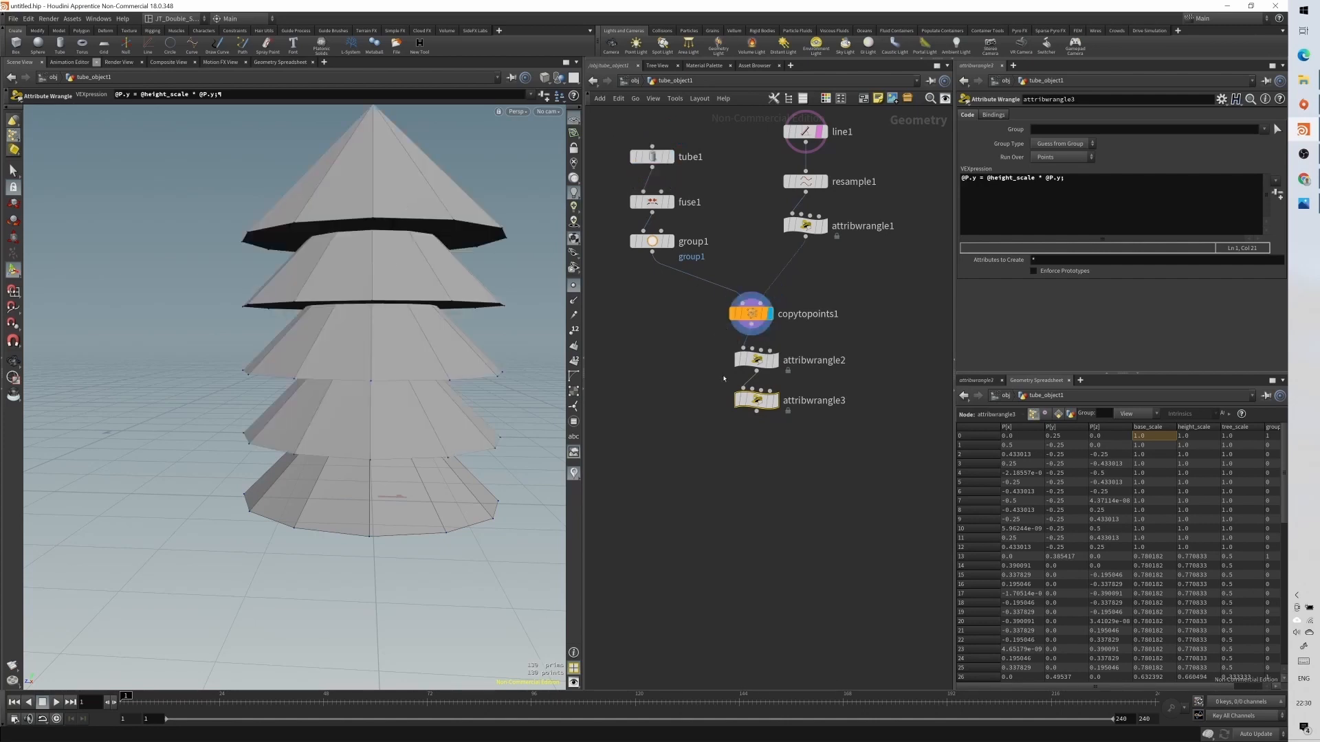
click(775, 360)
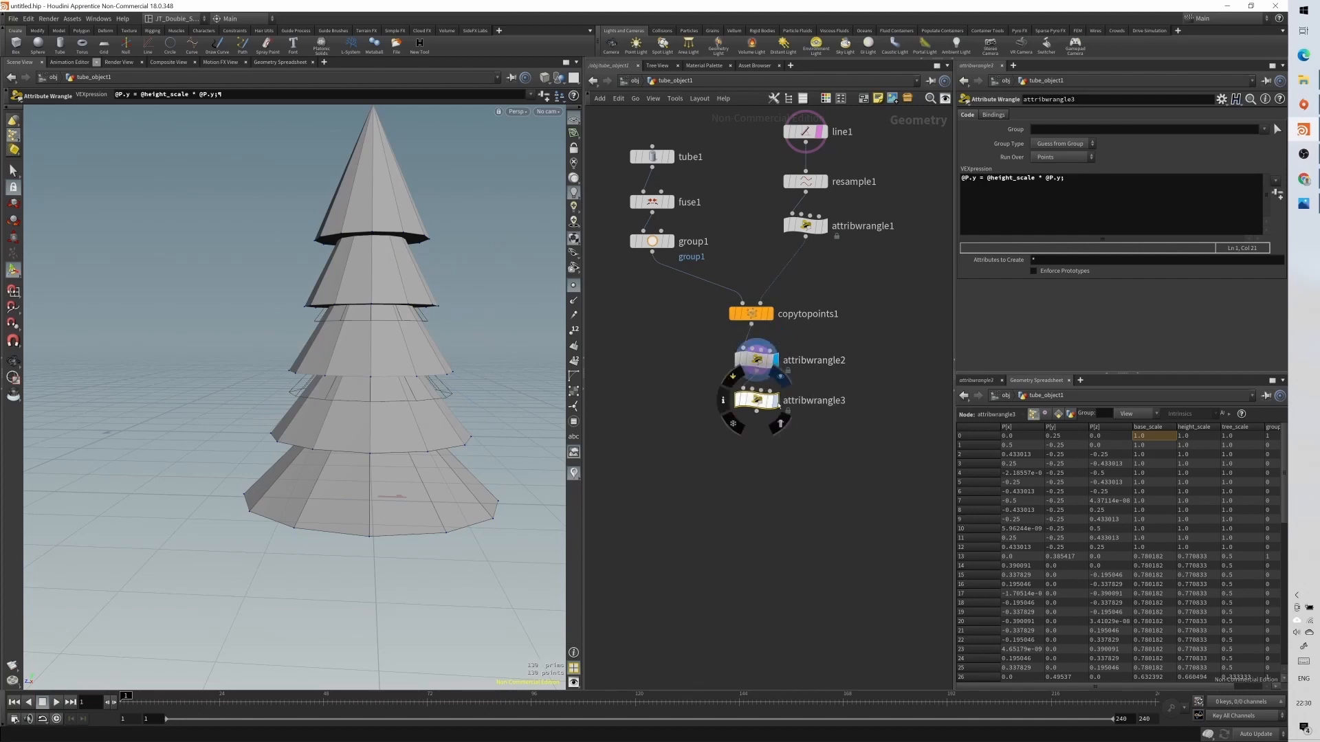
- Display the attribwrangle3 result and raise tube1's center Y to 0.5
click(777, 401)
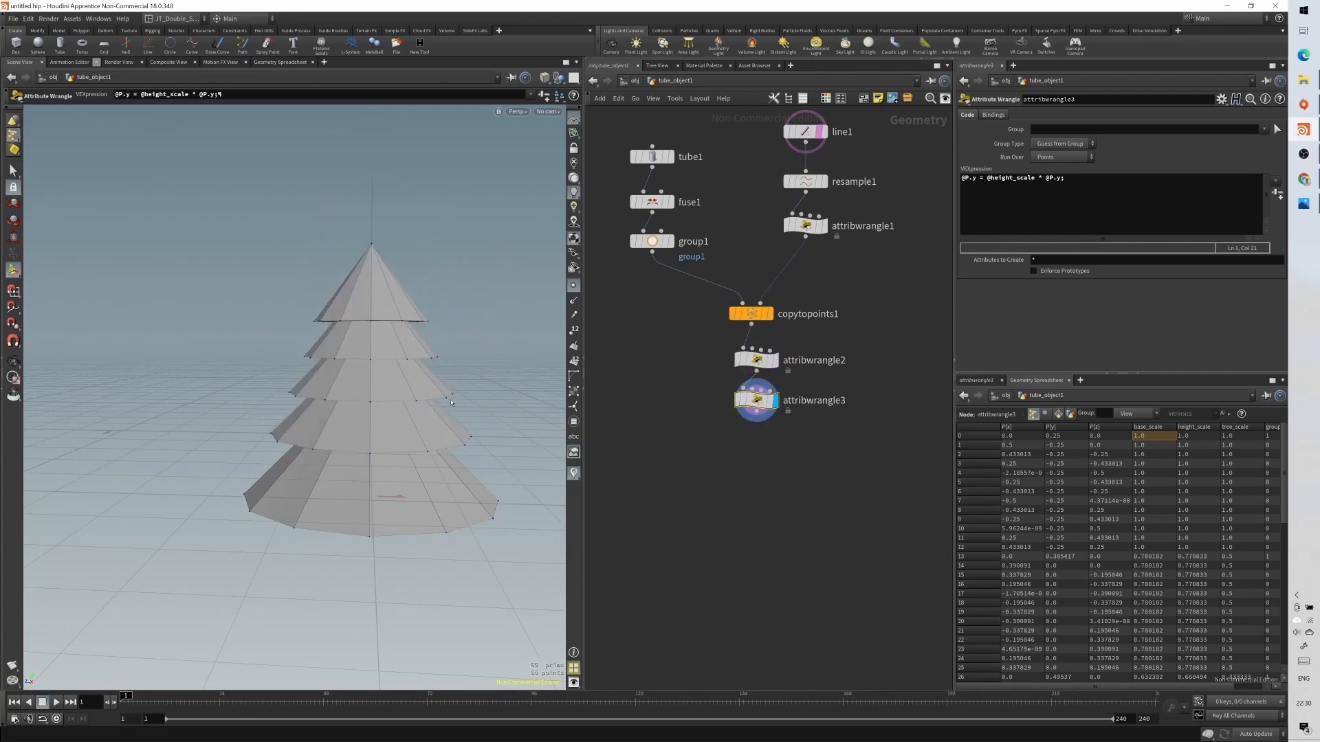
alt+drag(380, 374, 379, 406)
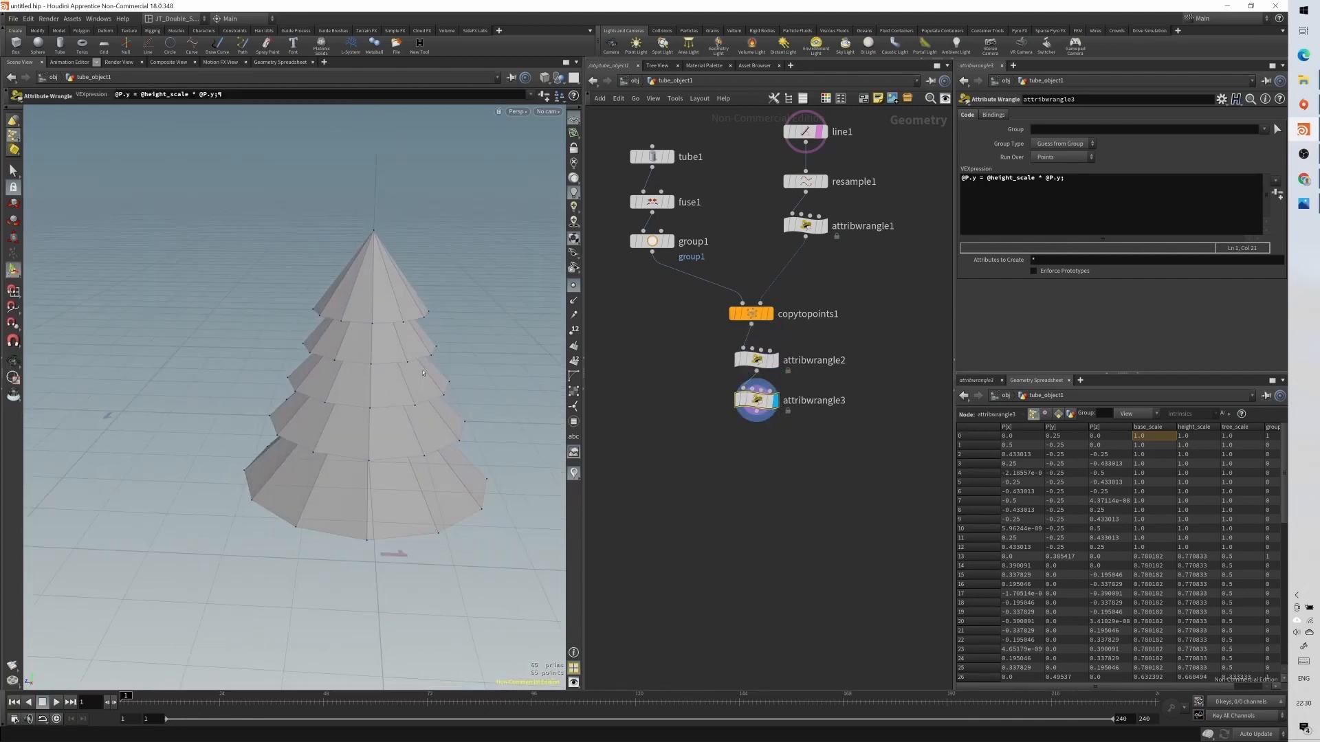
click(651, 156)
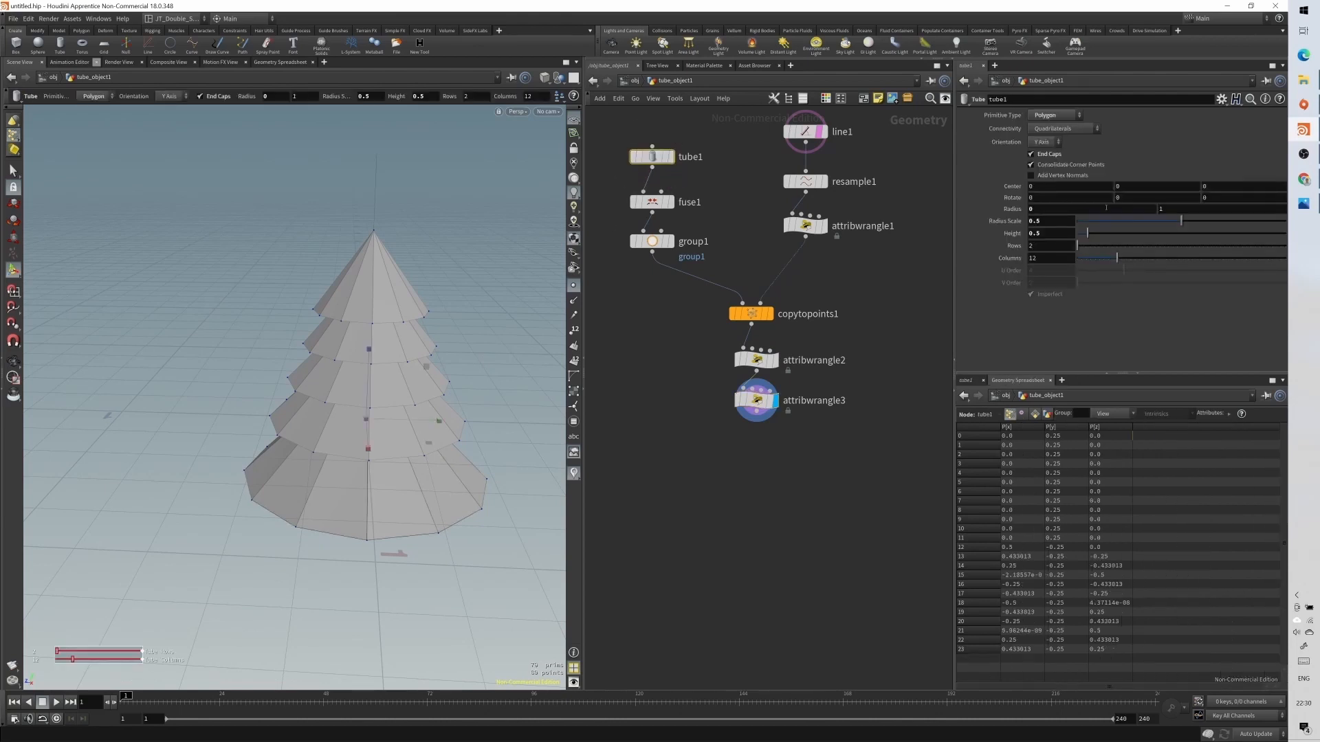
middle_click(1134, 185)
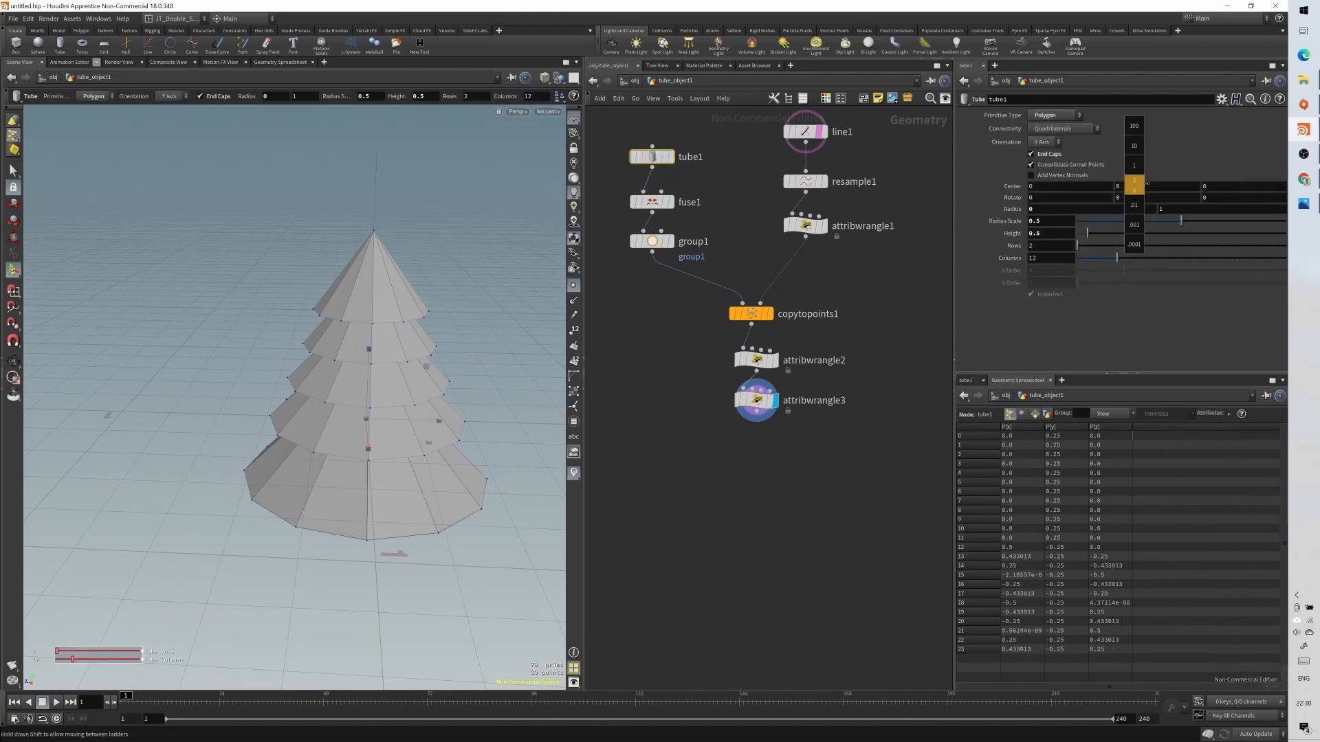
middle_drag(1146, 183, 1164, 180)
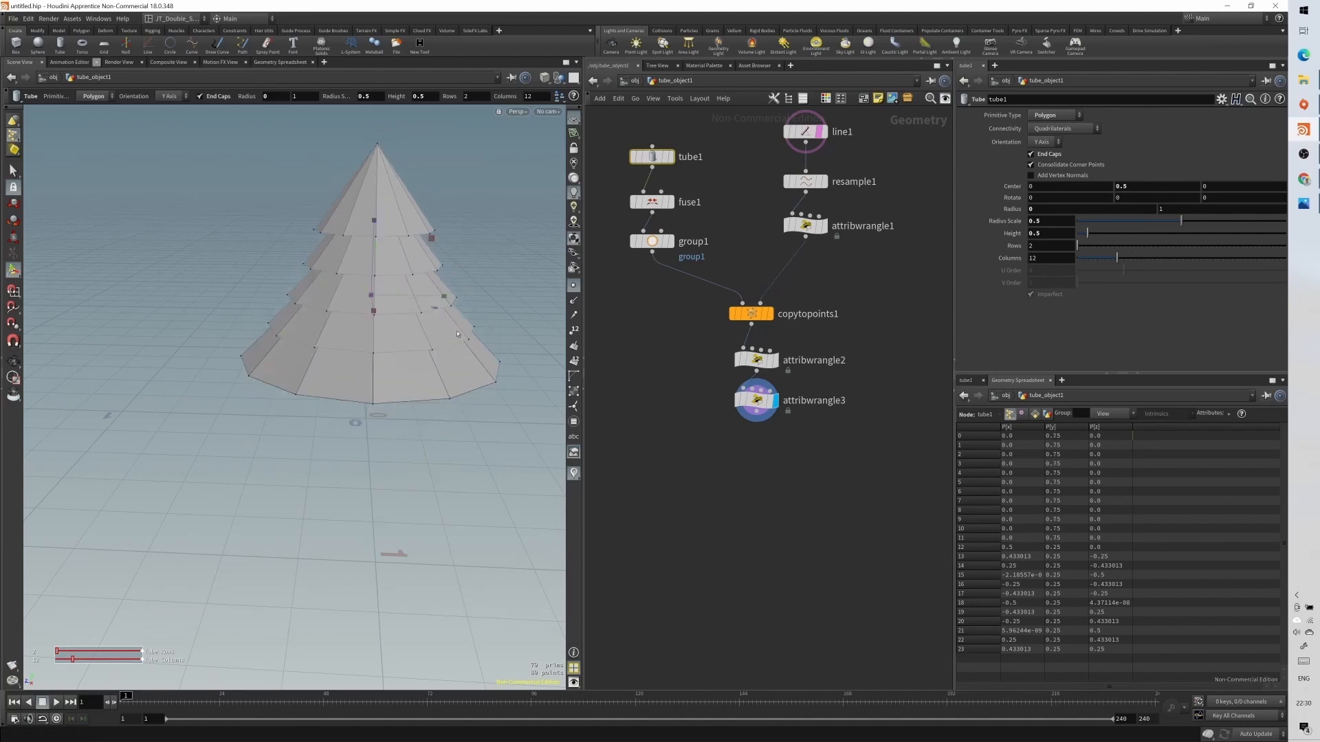
alt+drag(402, 305, 515, 270)
key(Return)
- Lower tube1's center Y in two stages, to 0.4 and finally 0.3
mouse_move(1138, 187)
middle_down()
mouse_move(1148, 182)
mouse_move(1124, 183)
middle_up()
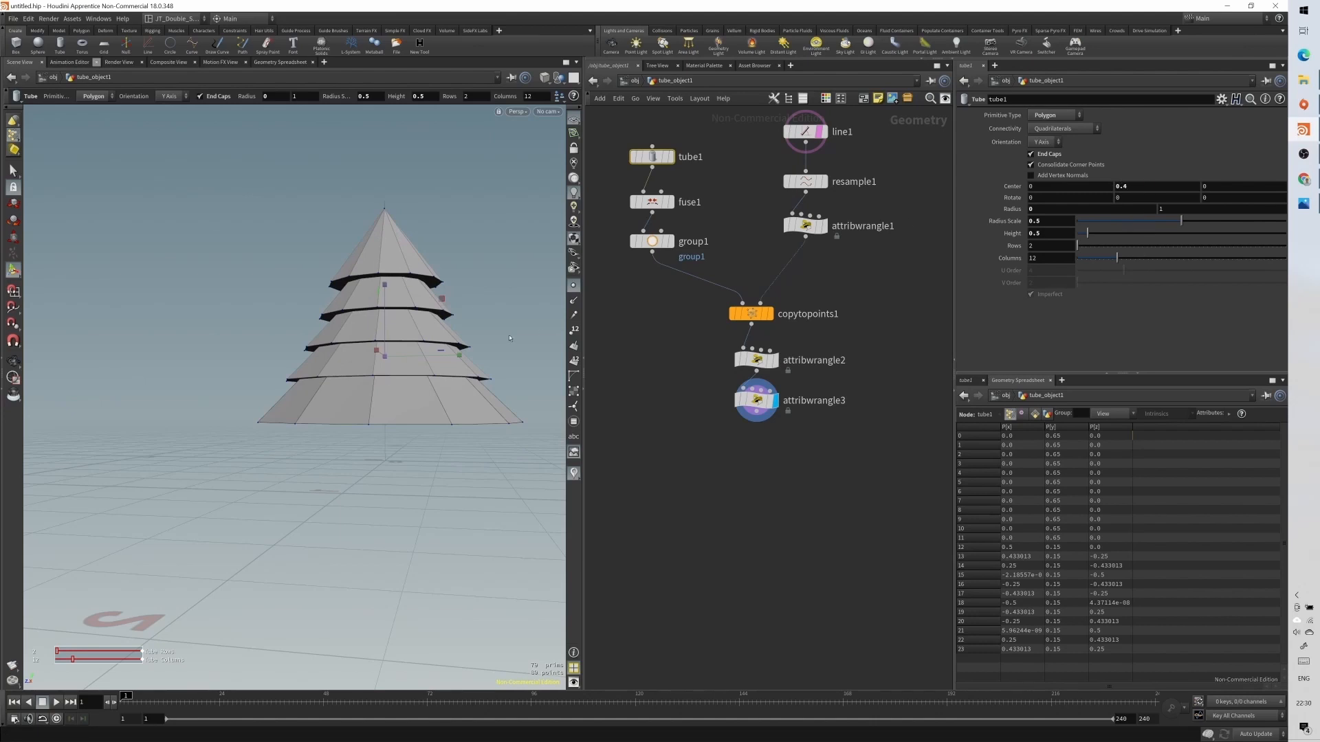
alt+drag(412, 325, 440, 342)
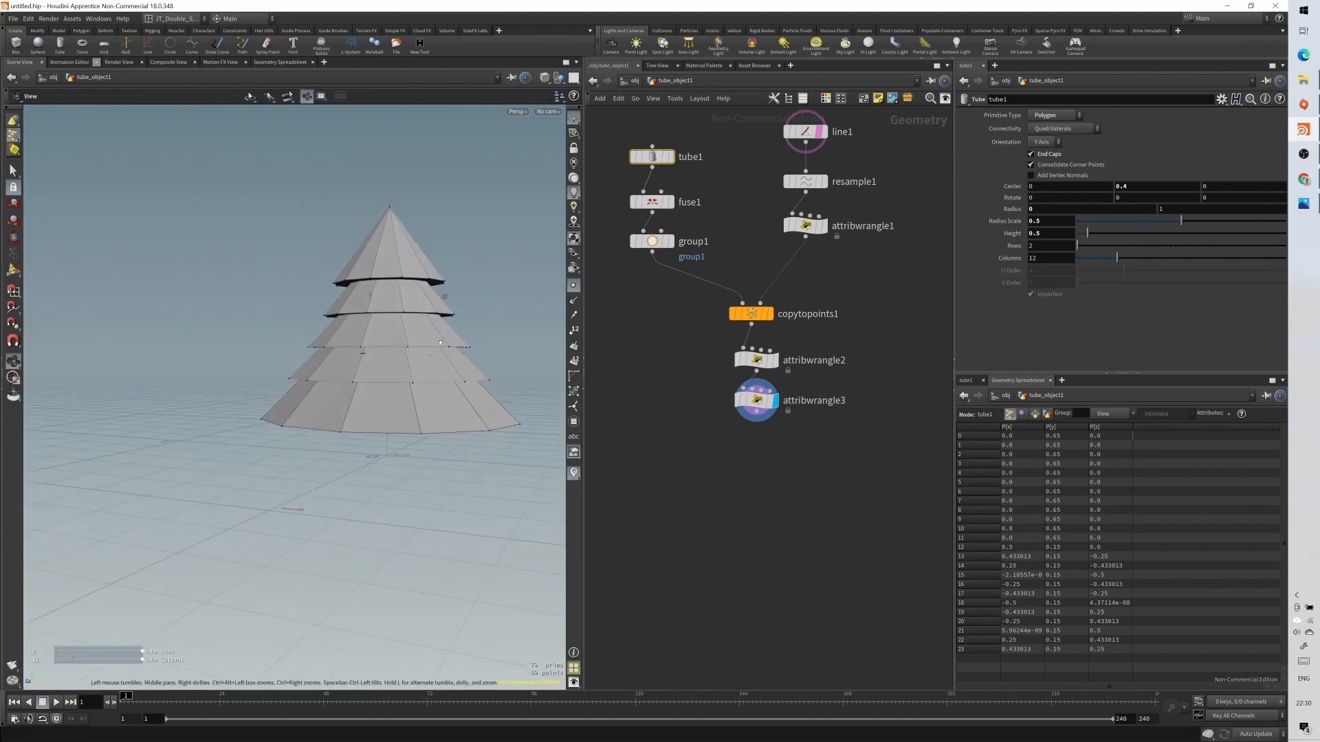
middle_drag(656, 345, 663, 413)
alt+drag(349, 316, 412, 333)
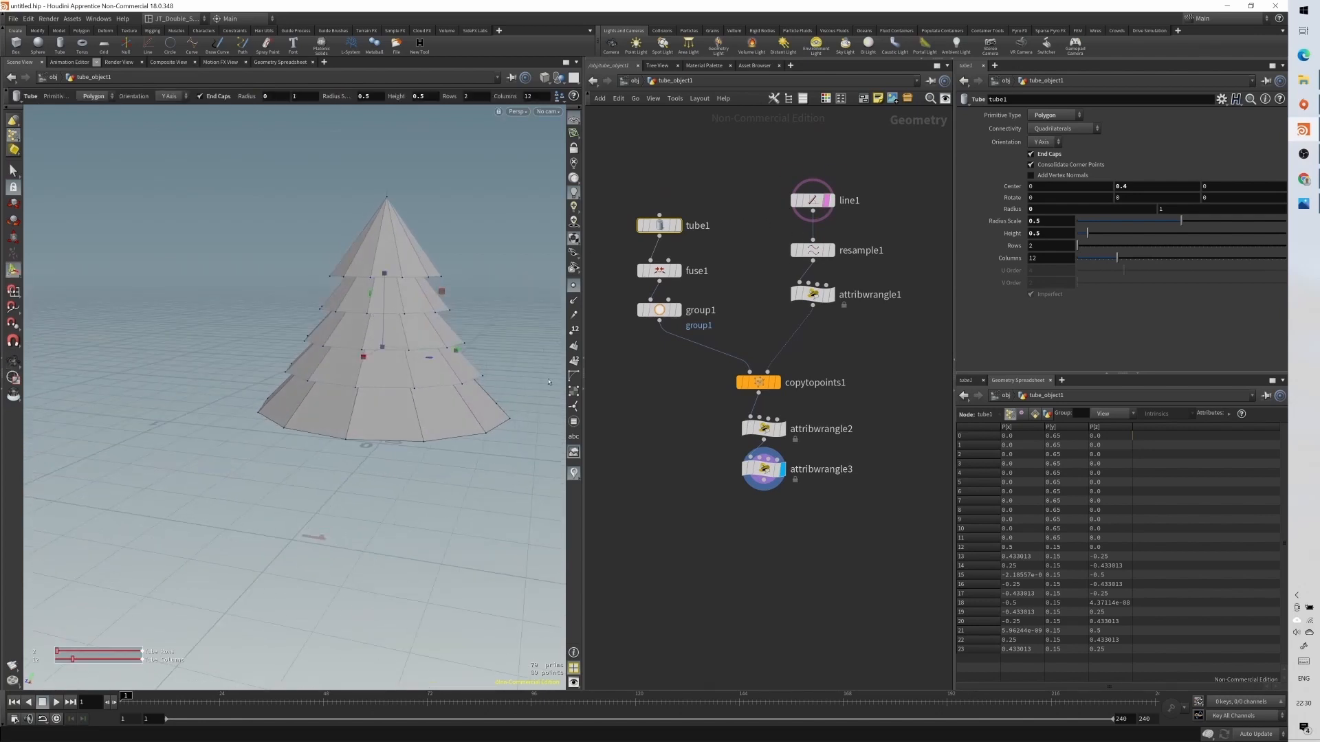
alt+drag(366, 417, 401, 393)
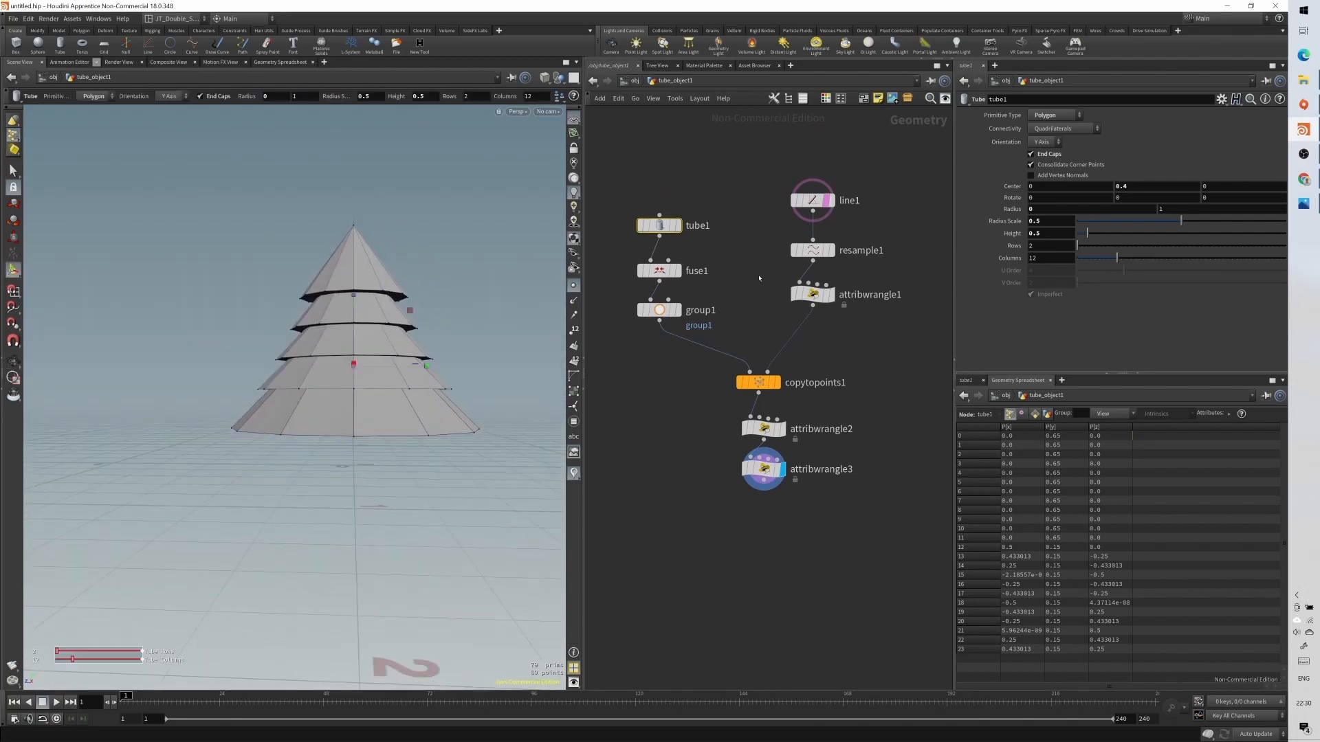
middle_drag(1146, 184, 960, 248)
middle_drag(1144, 186, 1171, 184)
mouse_move(358, 419)
alt+mouse_down()
mouse_move(361, 323)
mouse_move(362, 405)
alt+mouse_up()
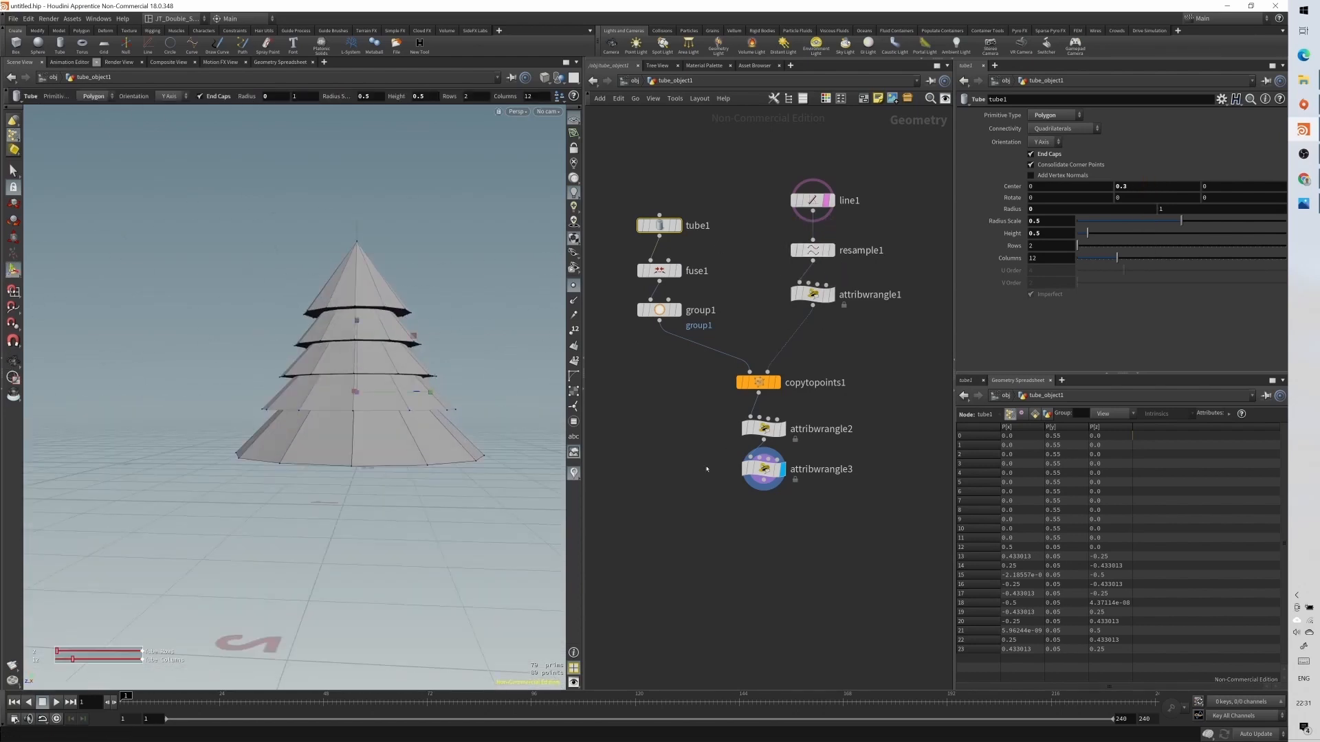
- Add a Sweep node beside the line branch and connect line1's output to its first input
drag(642, 493, 785, 187)
click(852, 204)
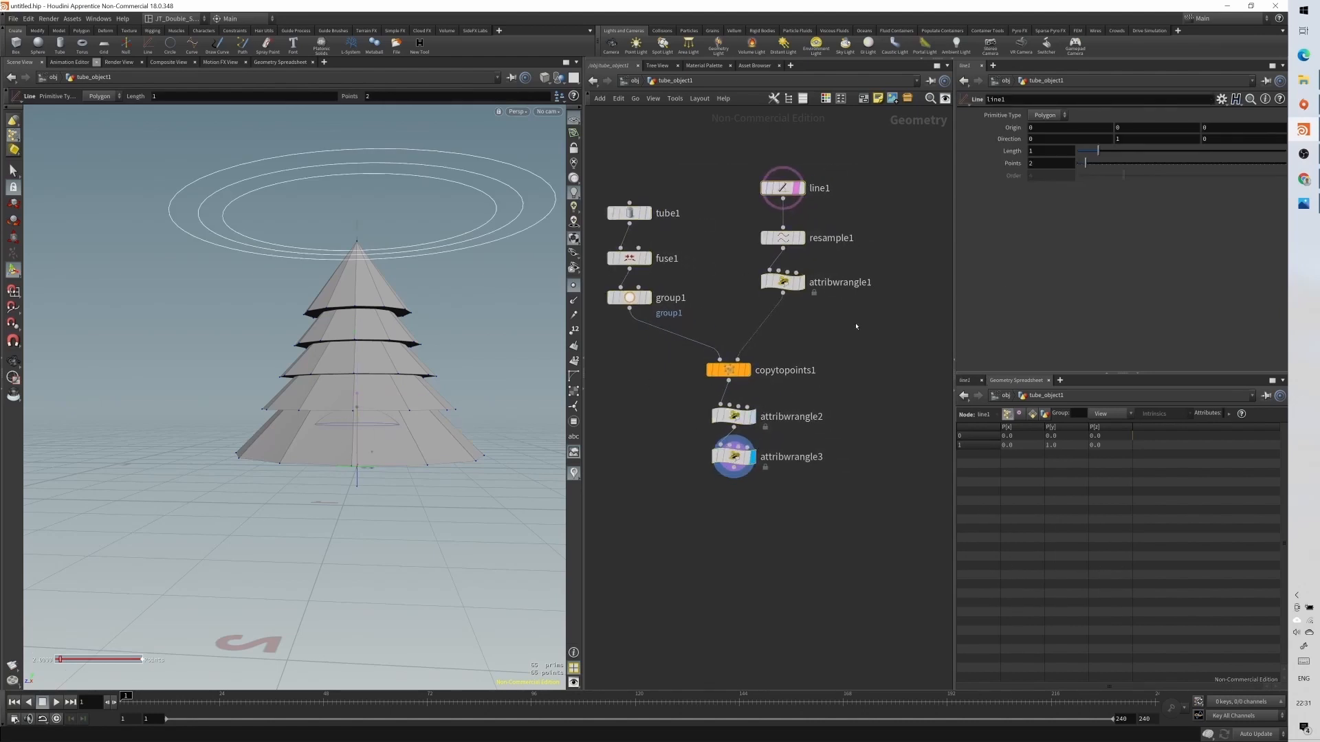
click(781, 186)
alt+drag(412, 289, 421, 332)
middle_drag(850, 336, 794, 357)
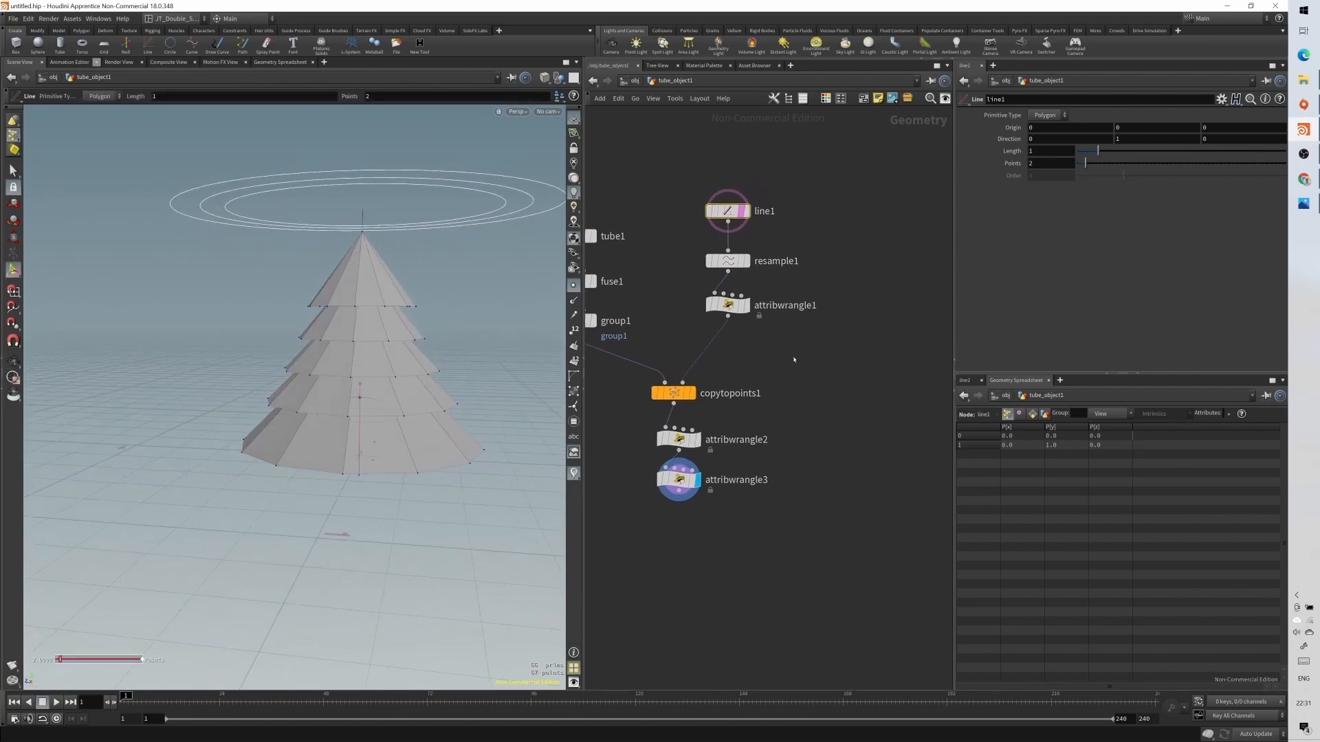
scroll(797, 359, down, 2)
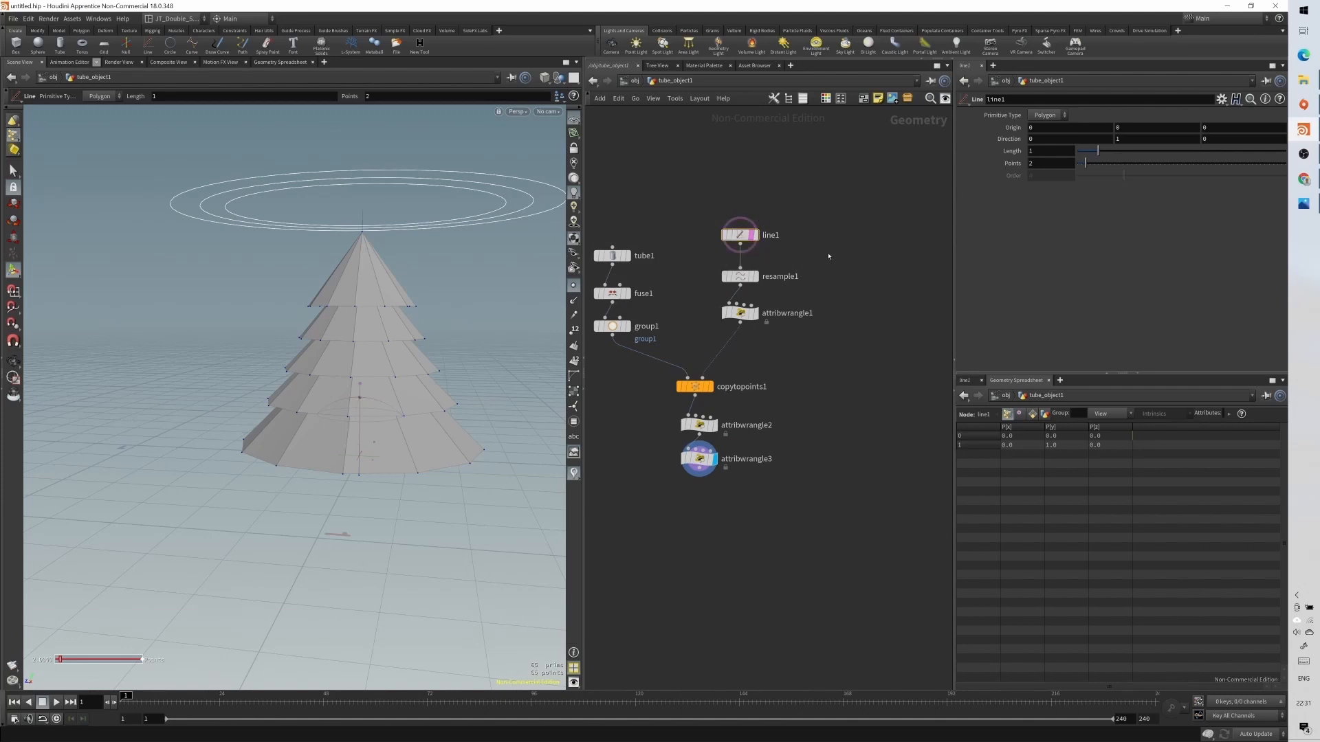
key(Tab)
text(swee)
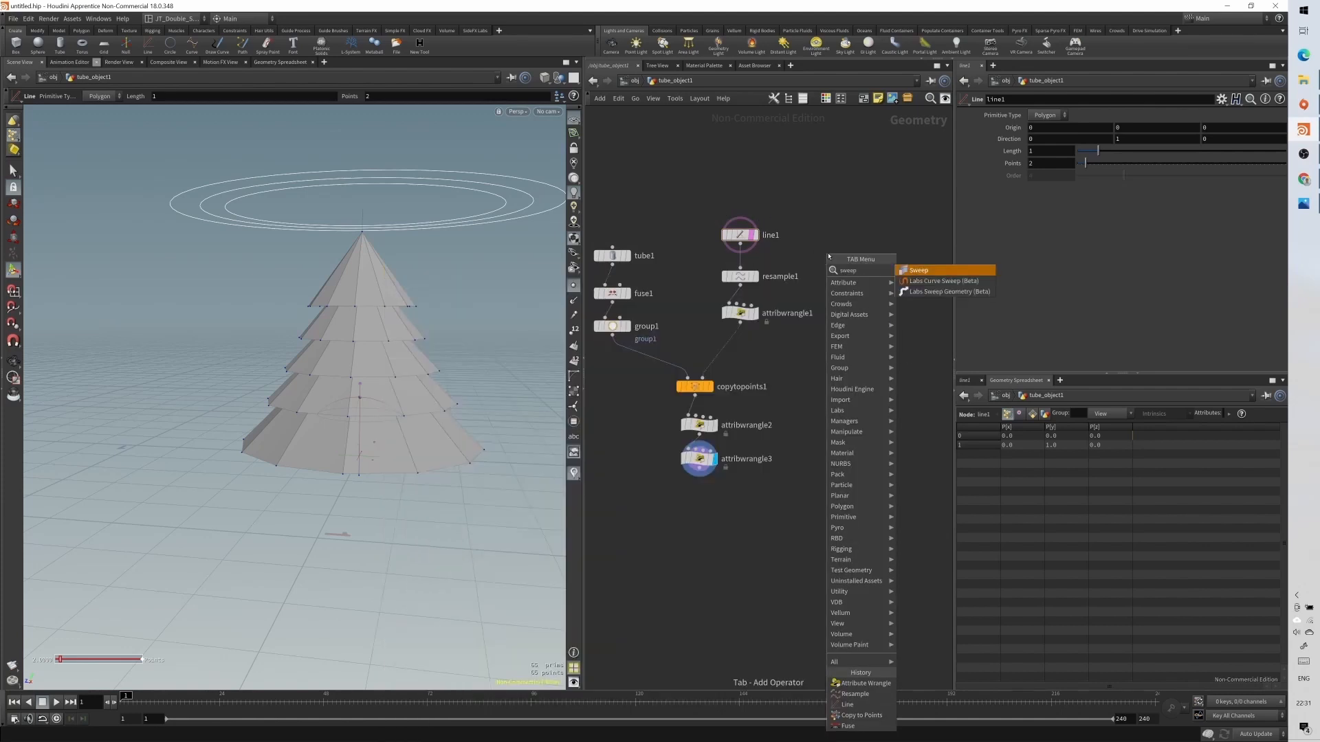
key(Return)
click(844, 264)
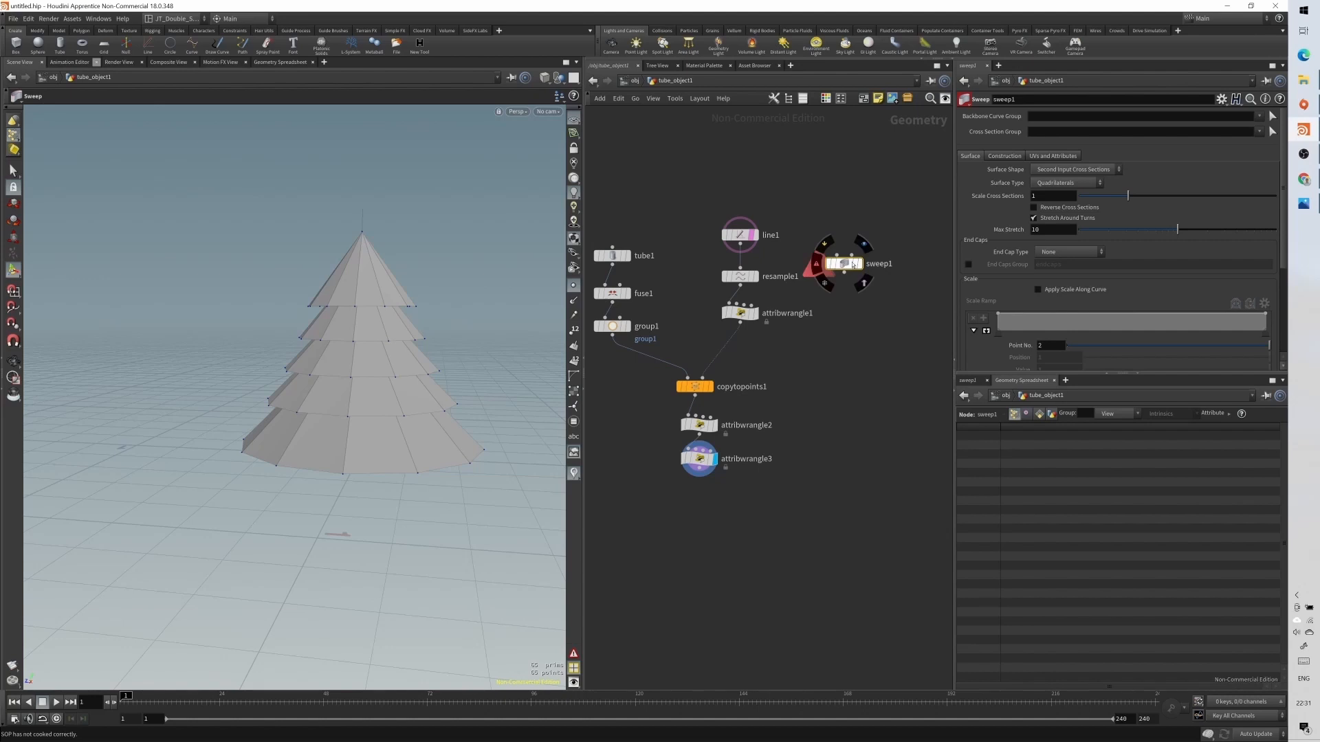
drag(739, 244, 834, 256)
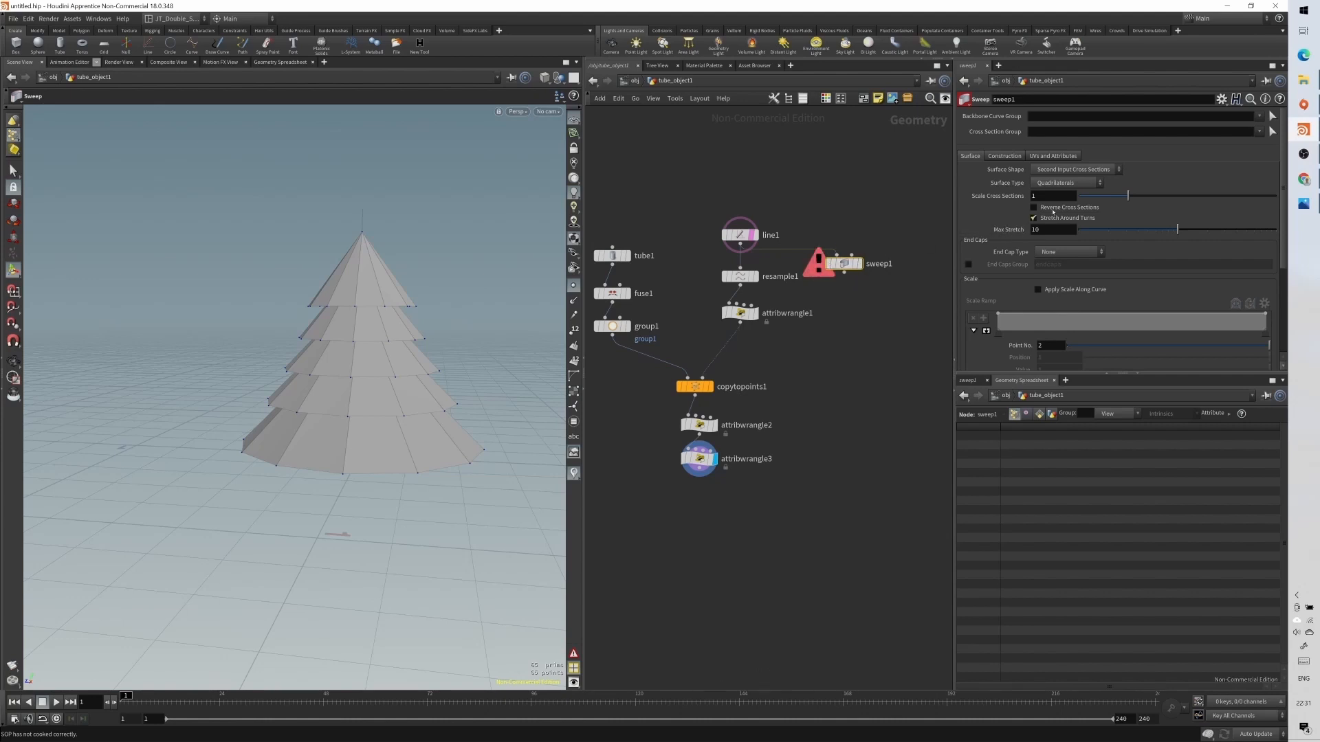
- Set the sweep's surface shape to Round Tube and display the sweep in the viewport
click(1067, 184)
click(1066, 183)
click(1065, 173)
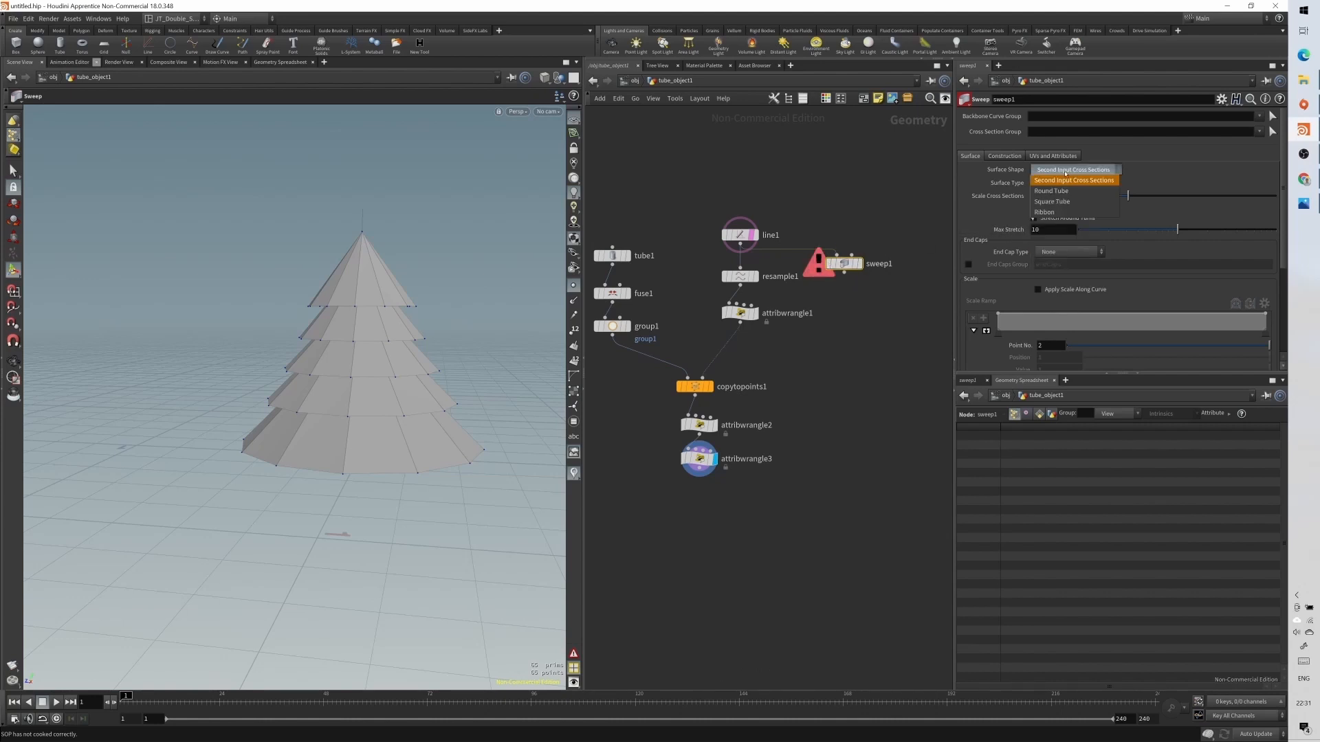
click(1059, 192)
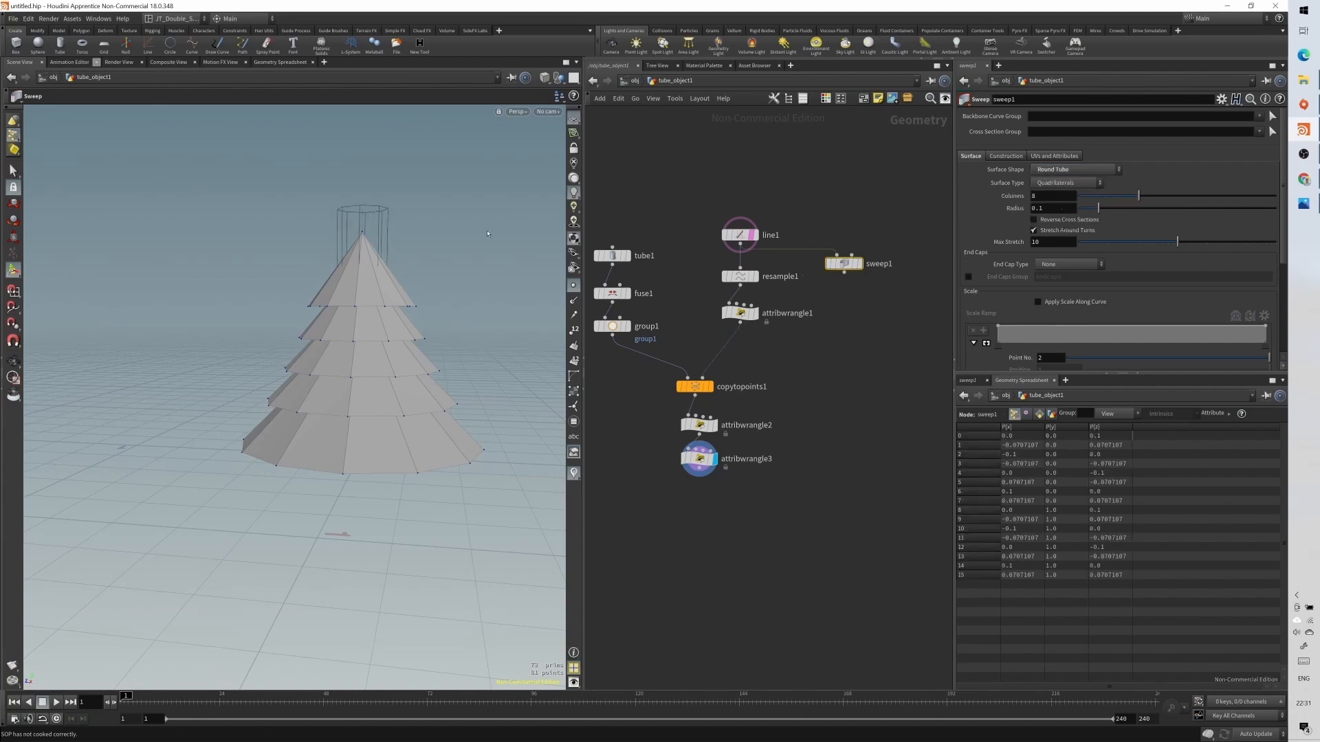
click(858, 263)
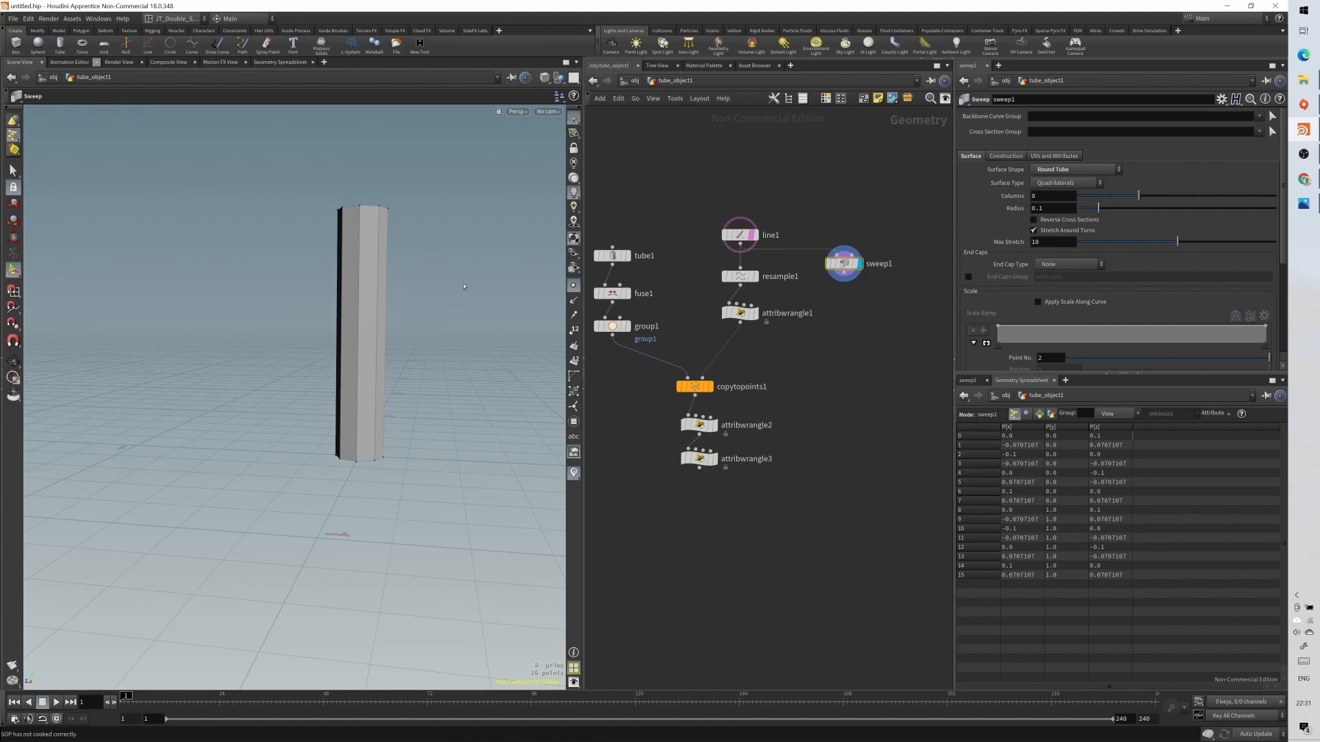
- Reduce the sweep's radius to 0.049 and taper it with Apply Scale Along Curve, lowering the scale ramp's end to 0
drag(1103, 218, 1089, 216)
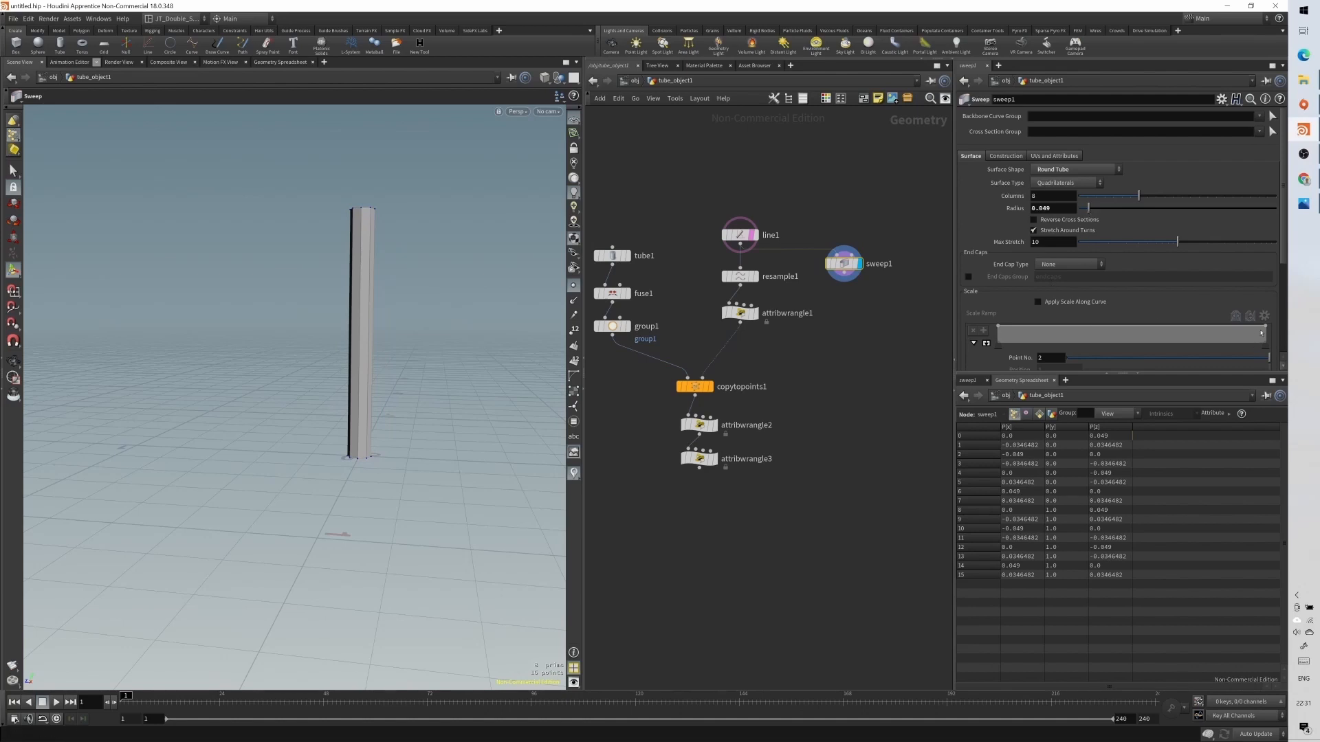
click(1038, 302)
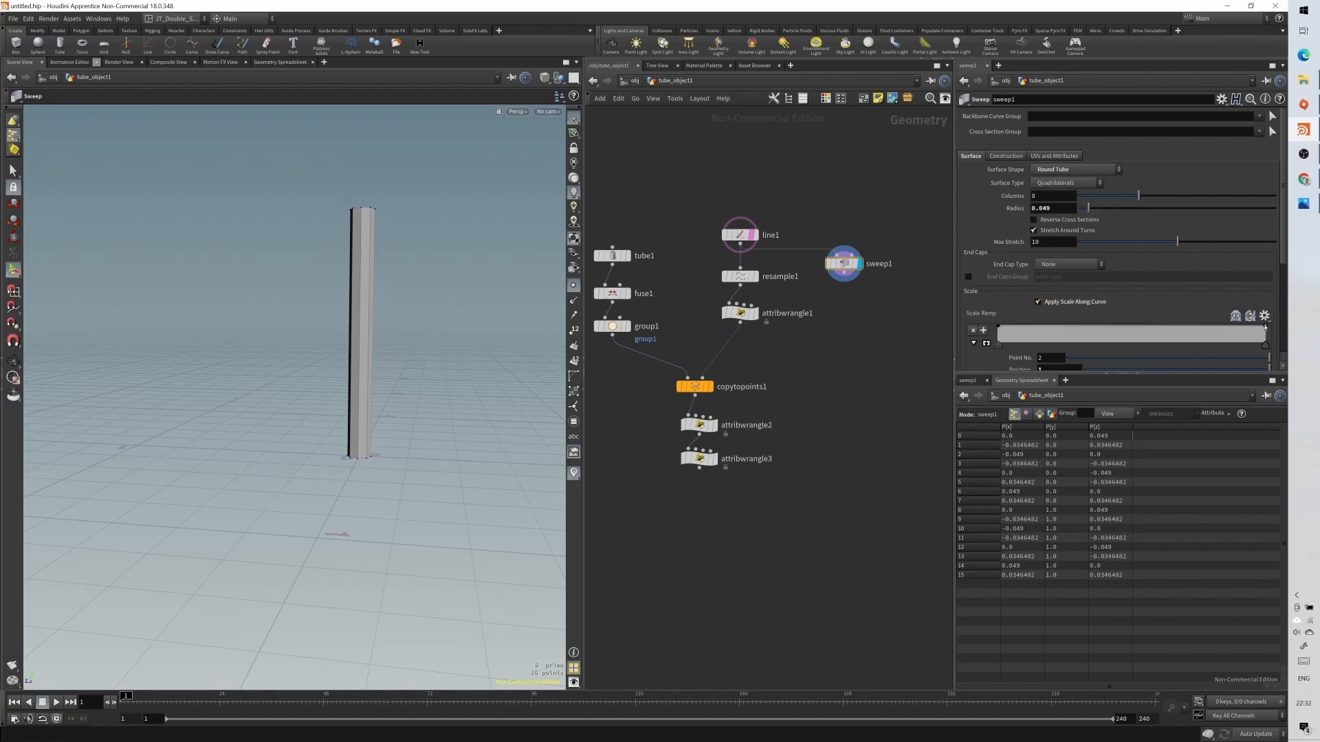
drag(1266, 327, 1266, 345)
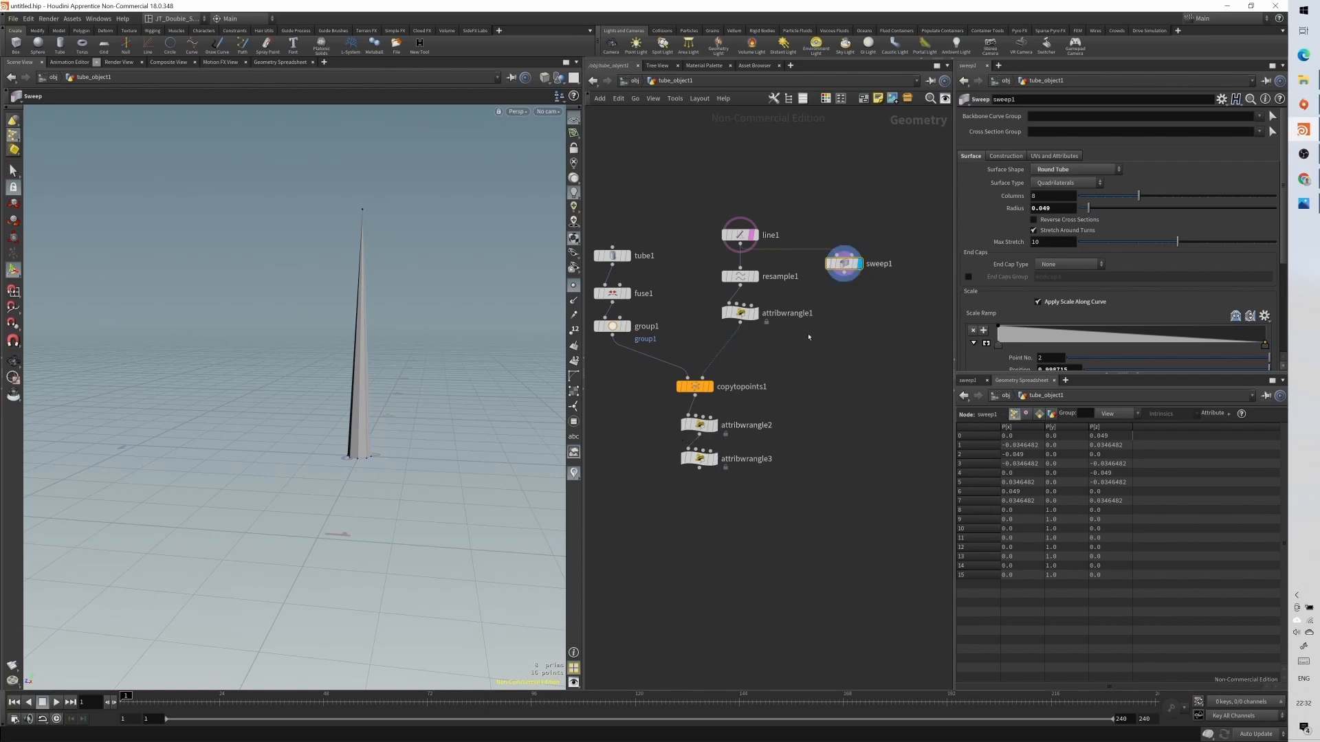
- Add a Merge node, feed it attribwrangle3 and sweep1, and display the combined tree
mouse_move(860, 270)
key(Tab)
text(merge)
key(Return)
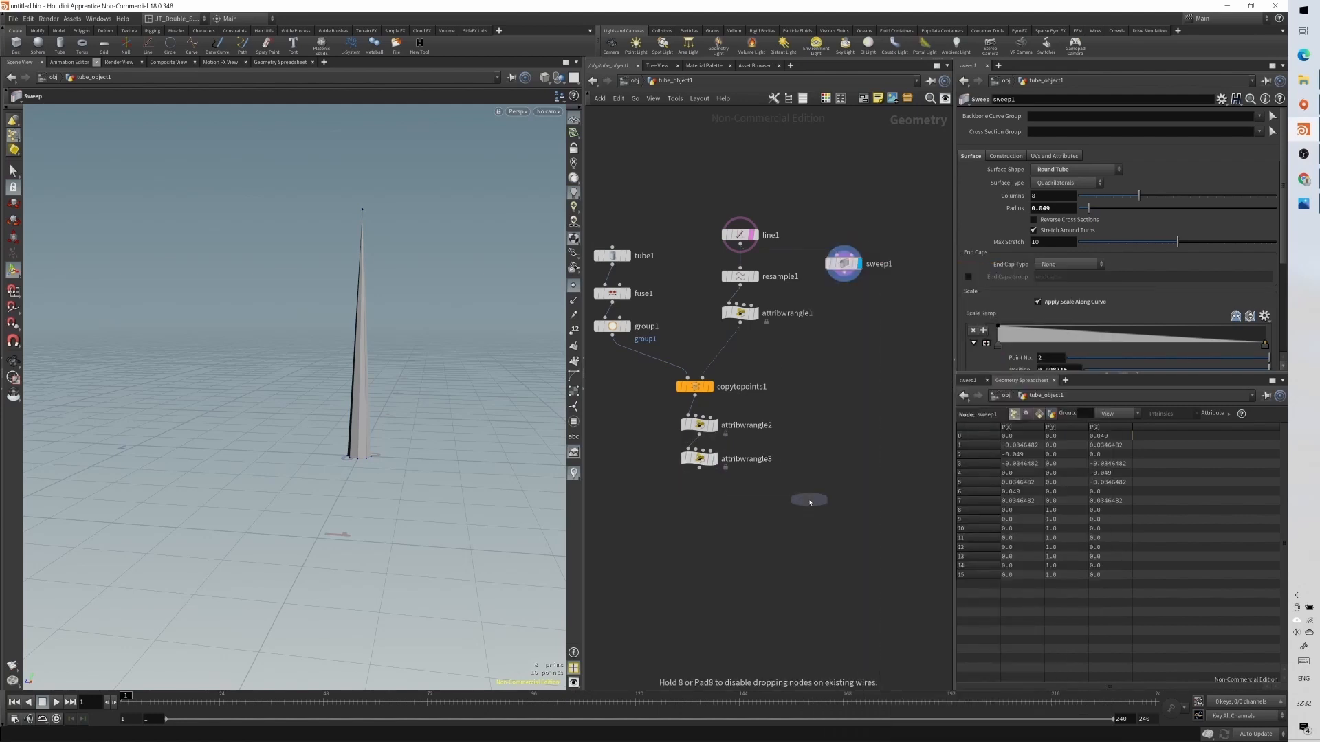
click(790, 506)
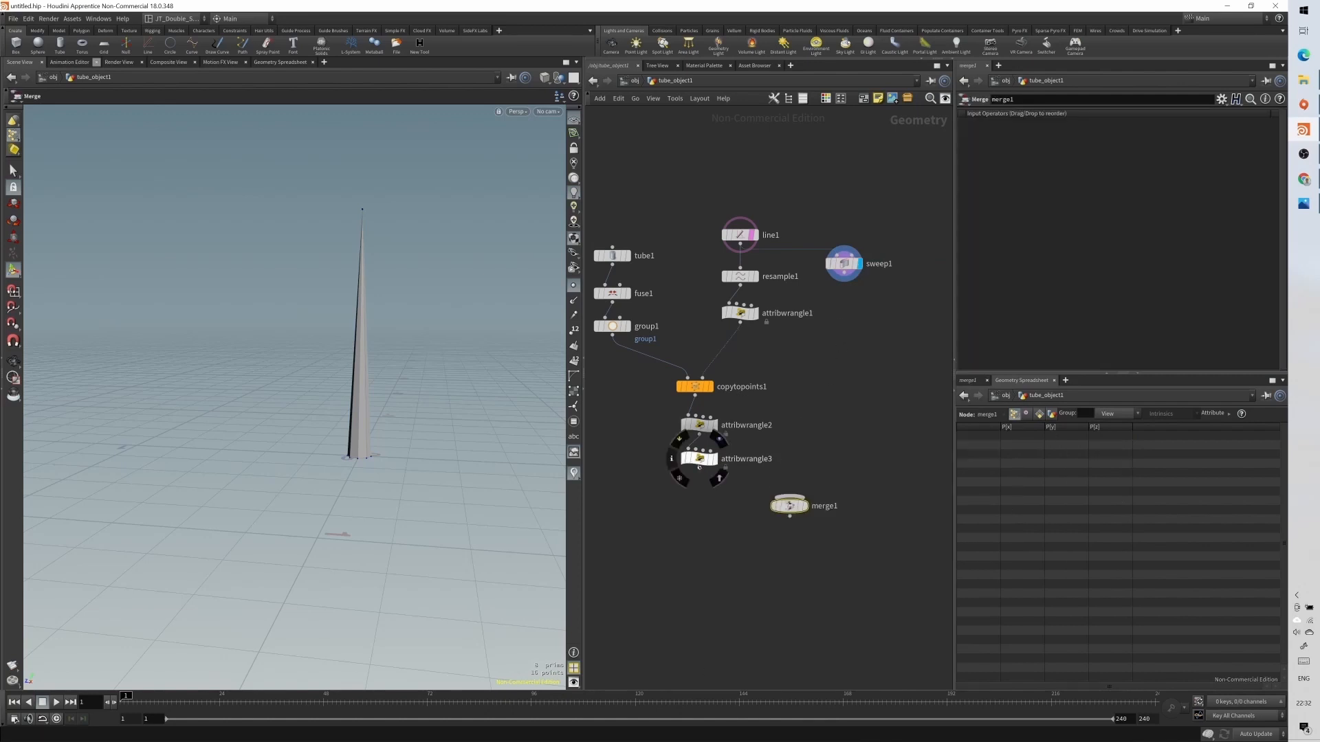
click(700, 469)
click(788, 496)
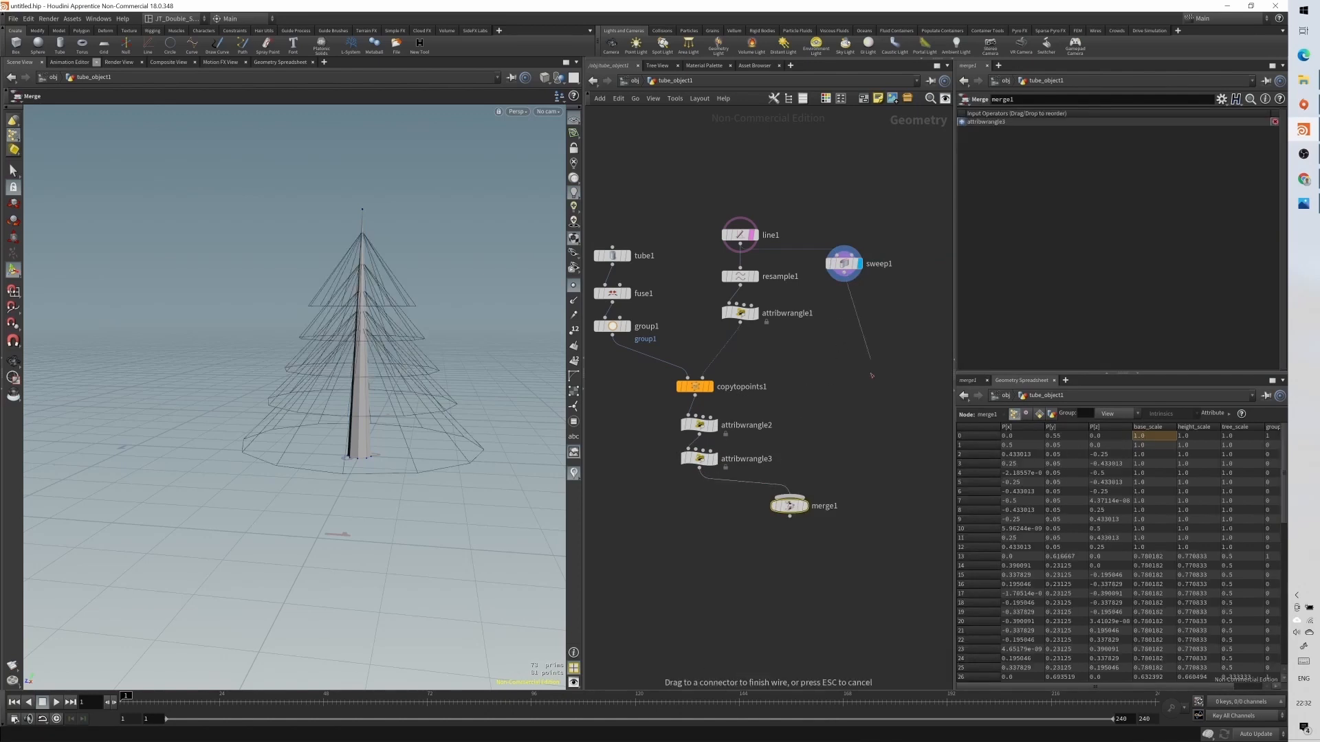
click(845, 278)
click(789, 496)
click(806, 507)
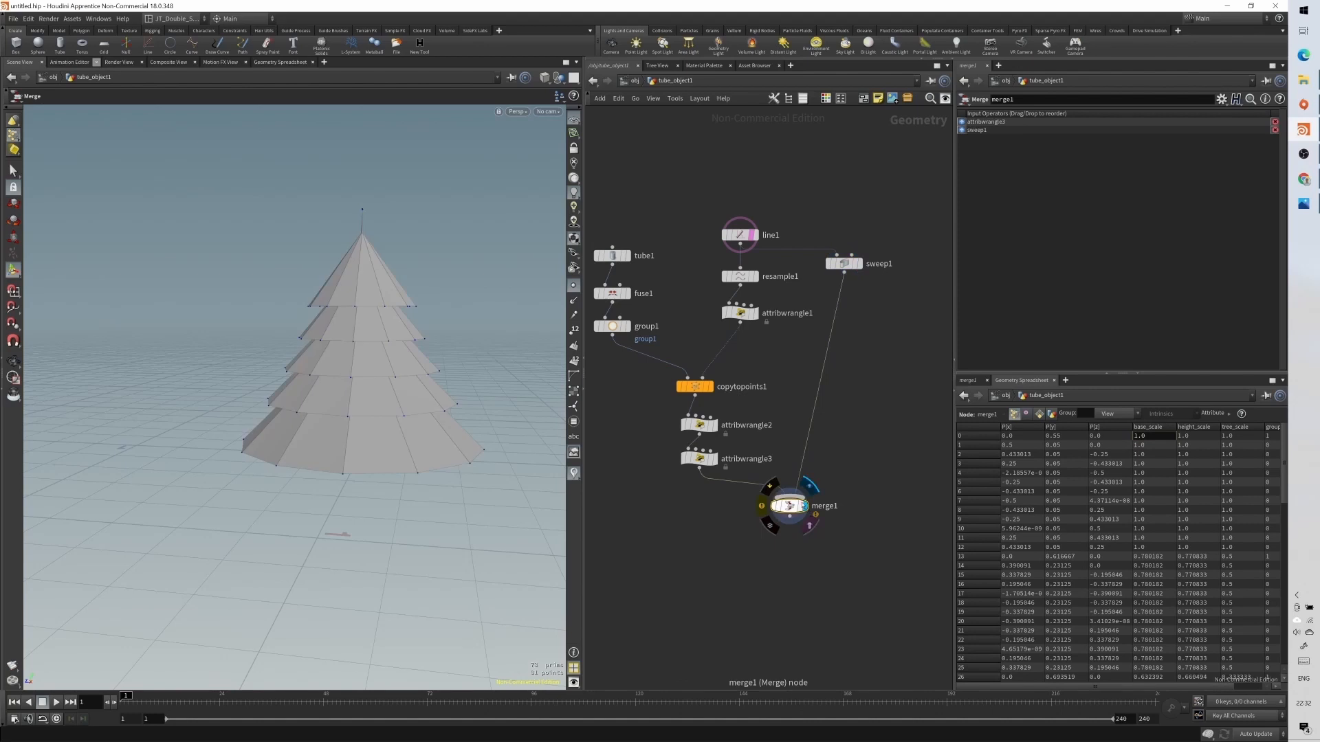
- Raise the foliage above the trunk base by setting tube1's center Y to 0.5
alt+drag(342, 446, 359, 249)
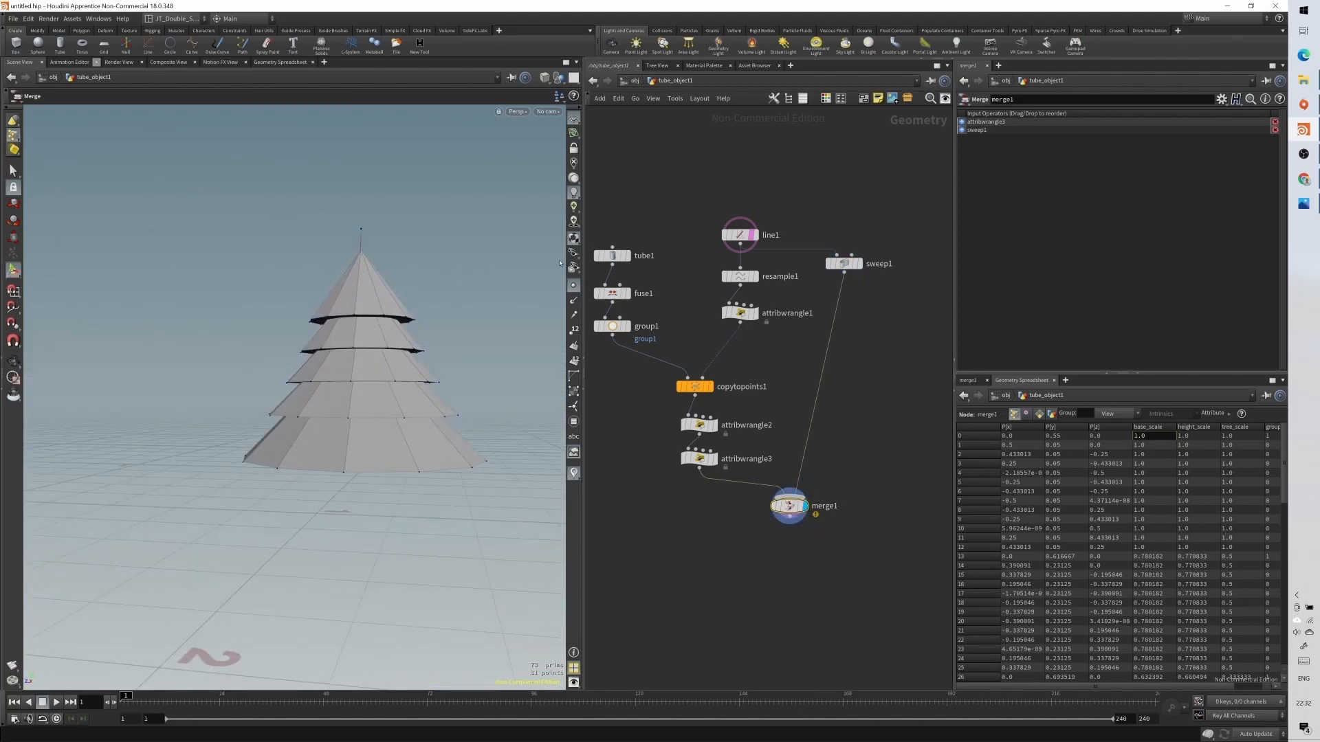
click(611, 255)
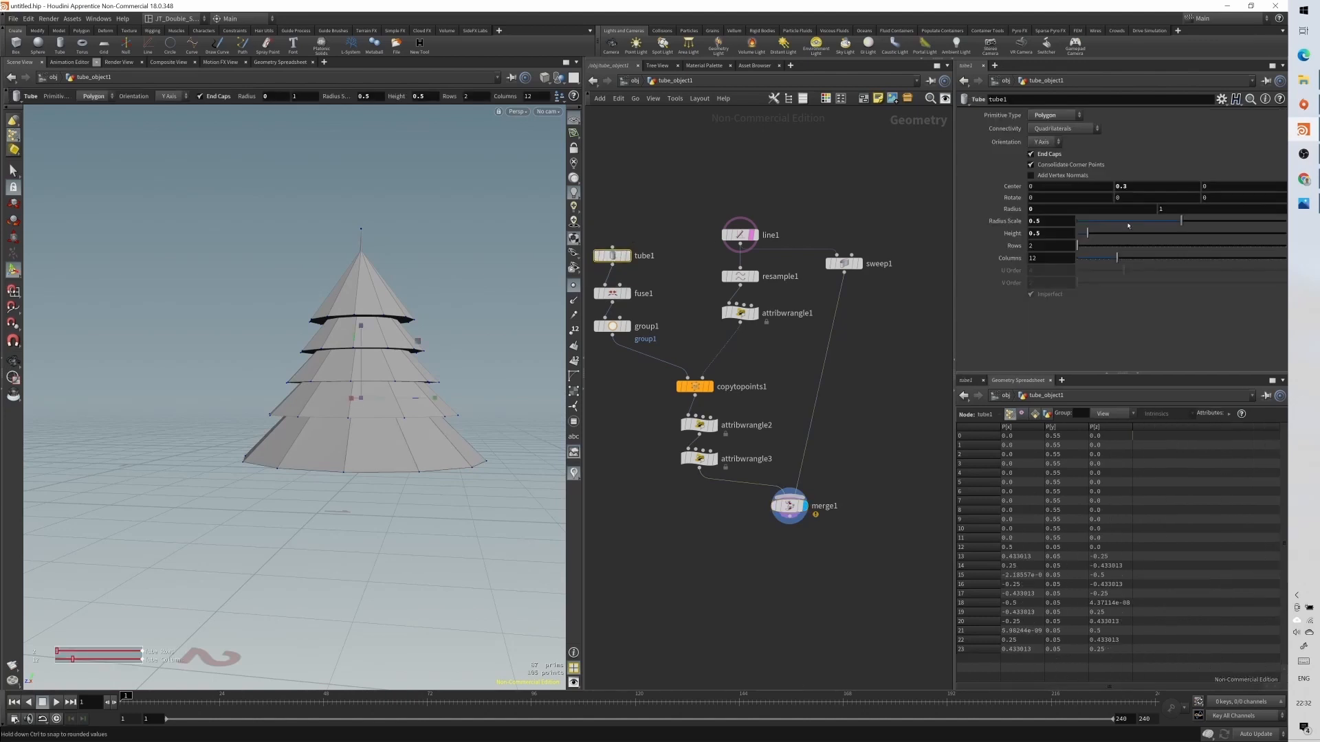
middle_drag(1134, 187, 1155, 184)
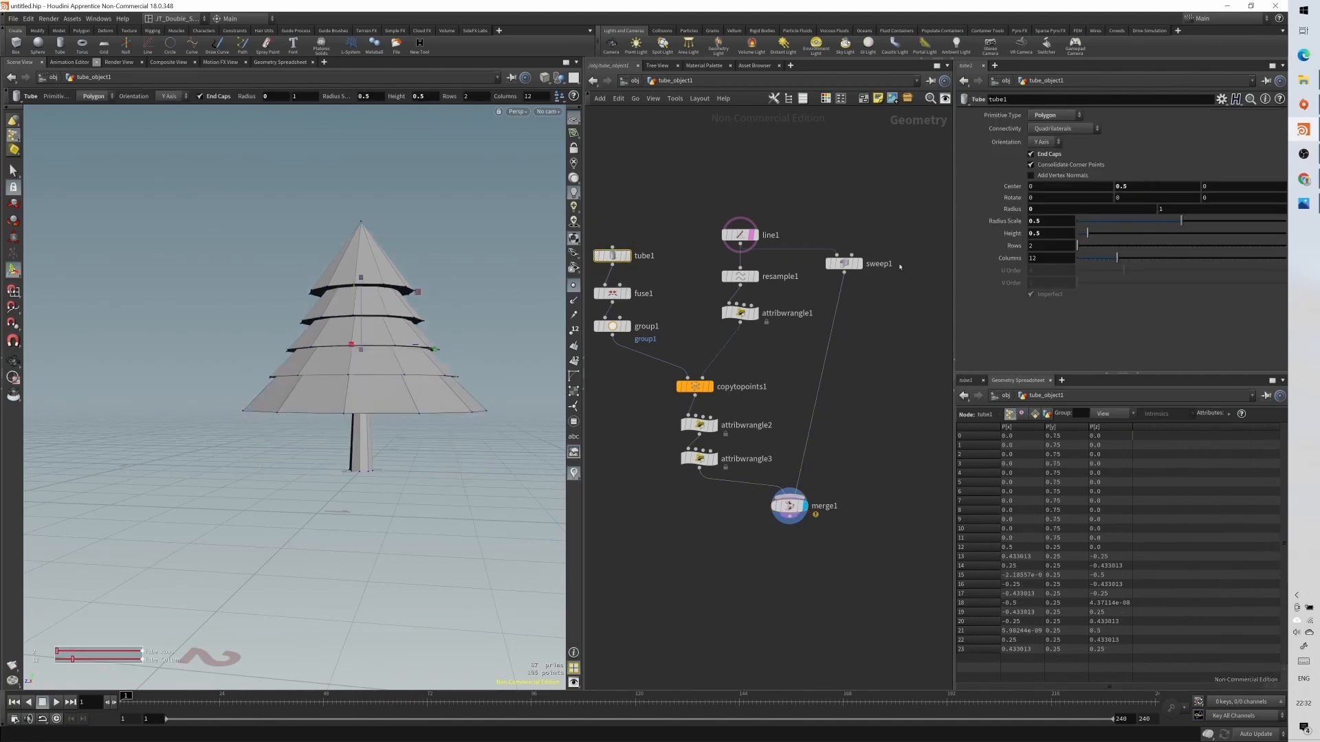
alt+drag(351, 393, 295, 380)
key(Return)
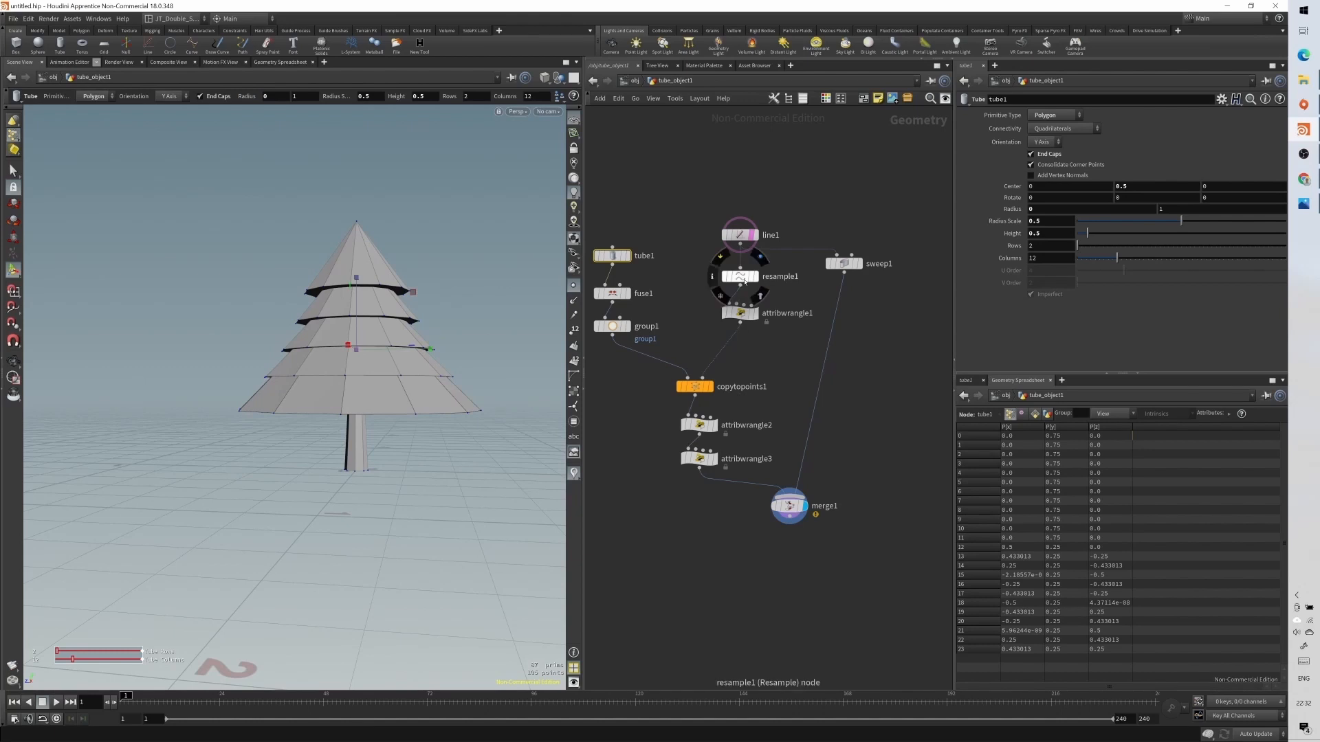
- Vary line1's length to test the tree's height, trying 1.07 and 0.91 and ending at 1.45
mouse_move(612, 298)
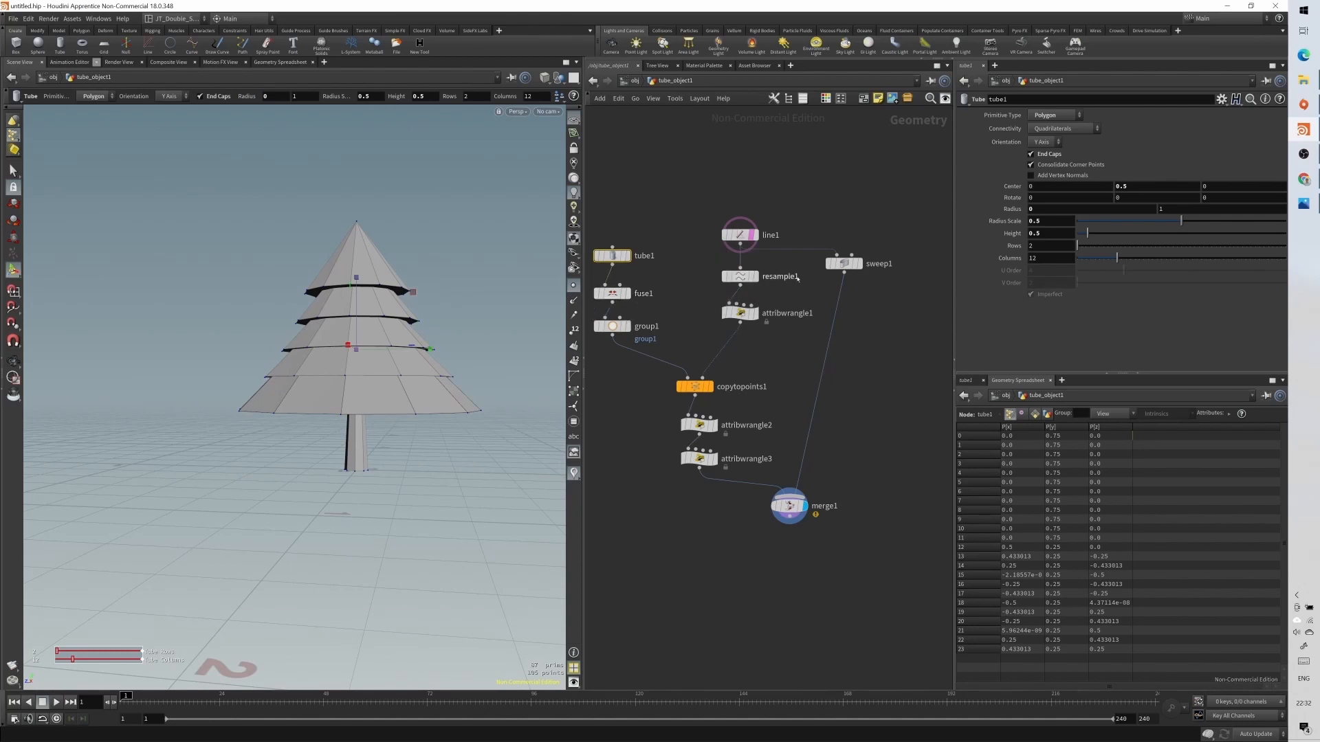
click(739, 235)
drag(1098, 150, 1101, 156)
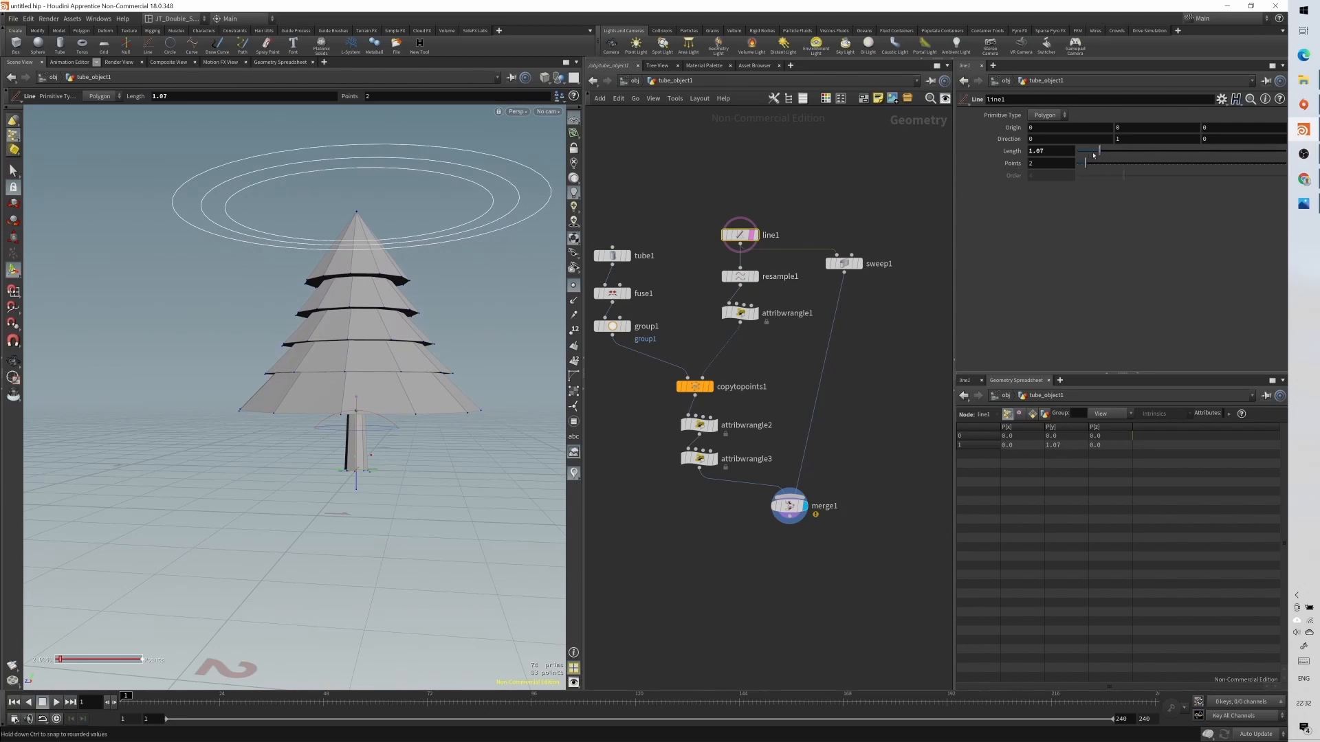
drag(1094, 155, 1096, 151)
alt+drag(405, 395, 363, 406)
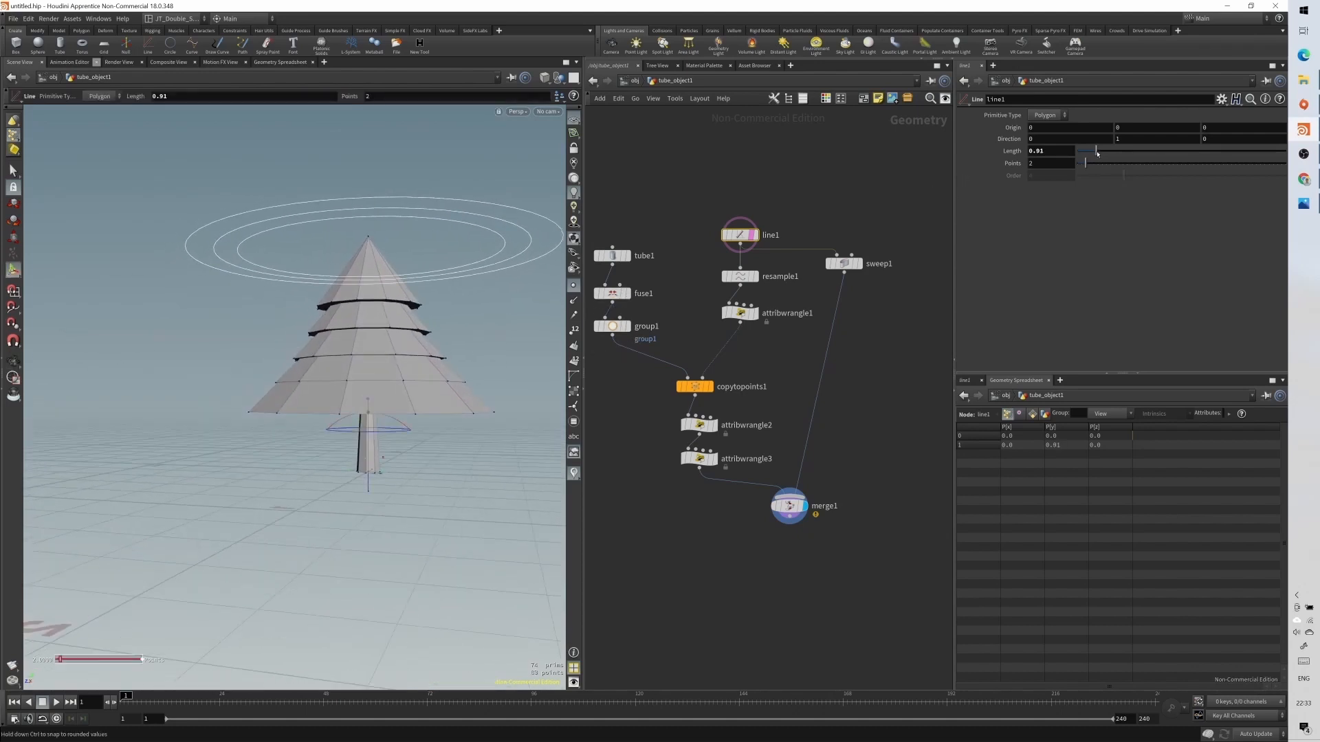
drag(1096, 153, 1108, 153)
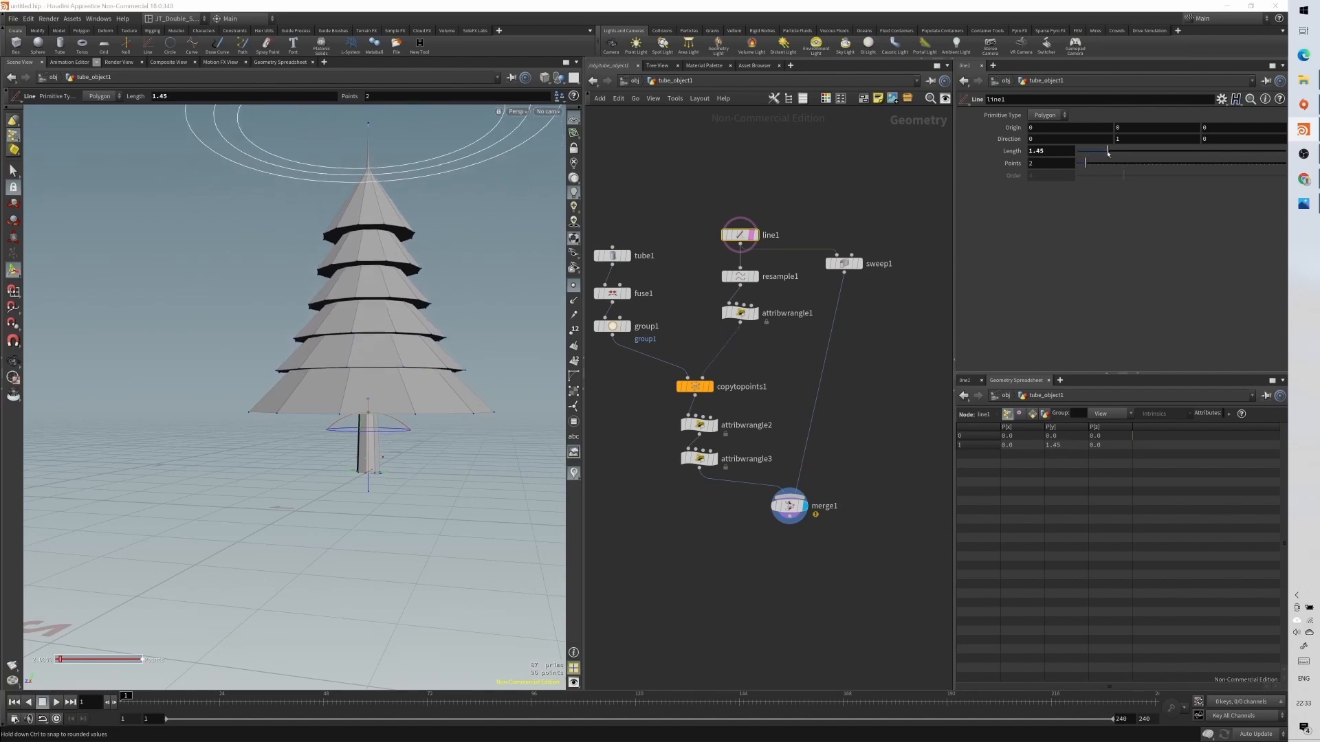
- Switch to Chrome, examine the TurboSquid cartoon pine trees image as a shape reference, and return to Houdini
key(alt+Tab)
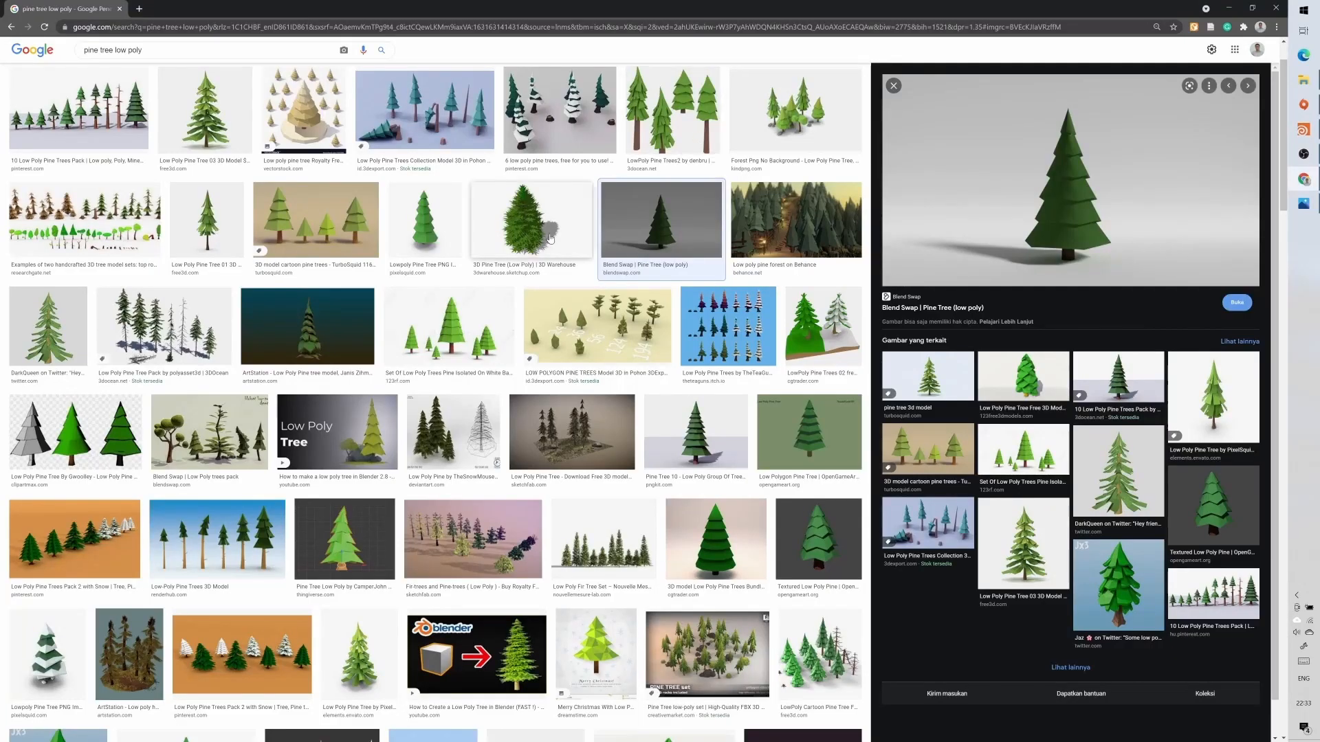
click(329, 239)
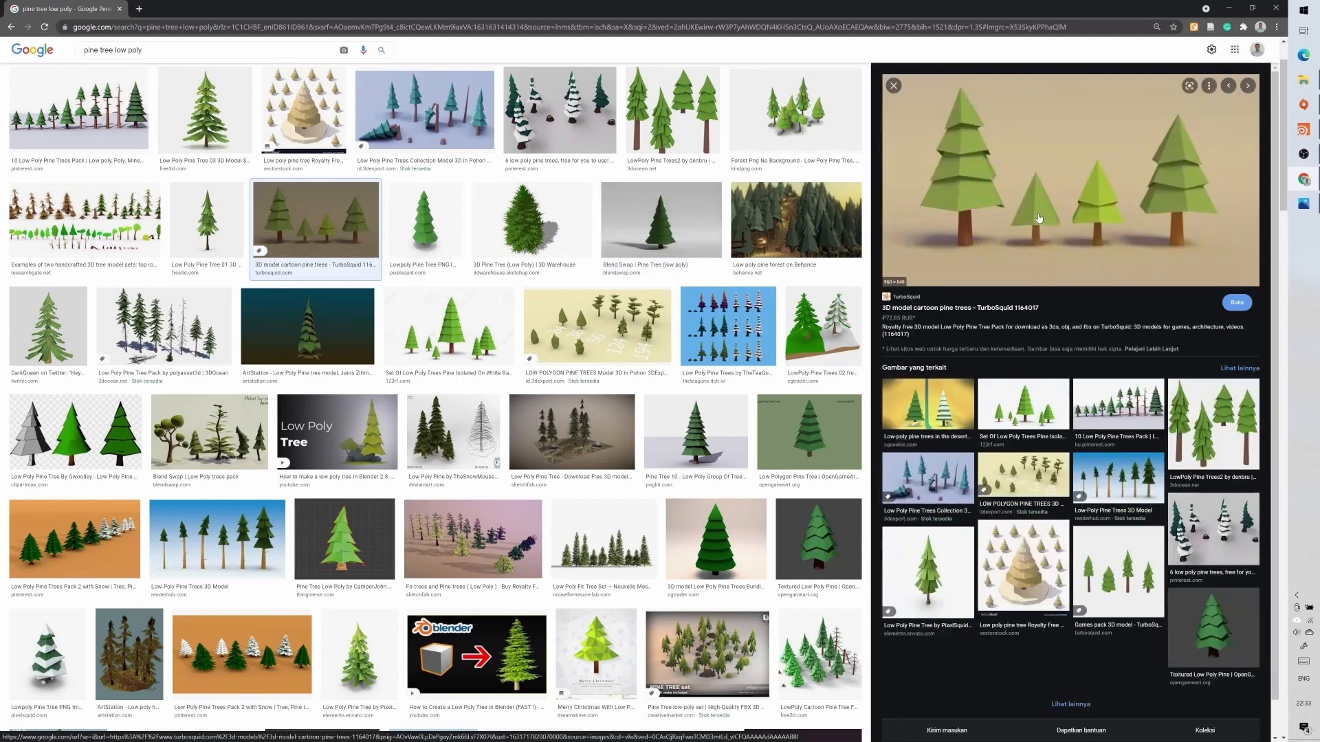
key(alt+Tab)
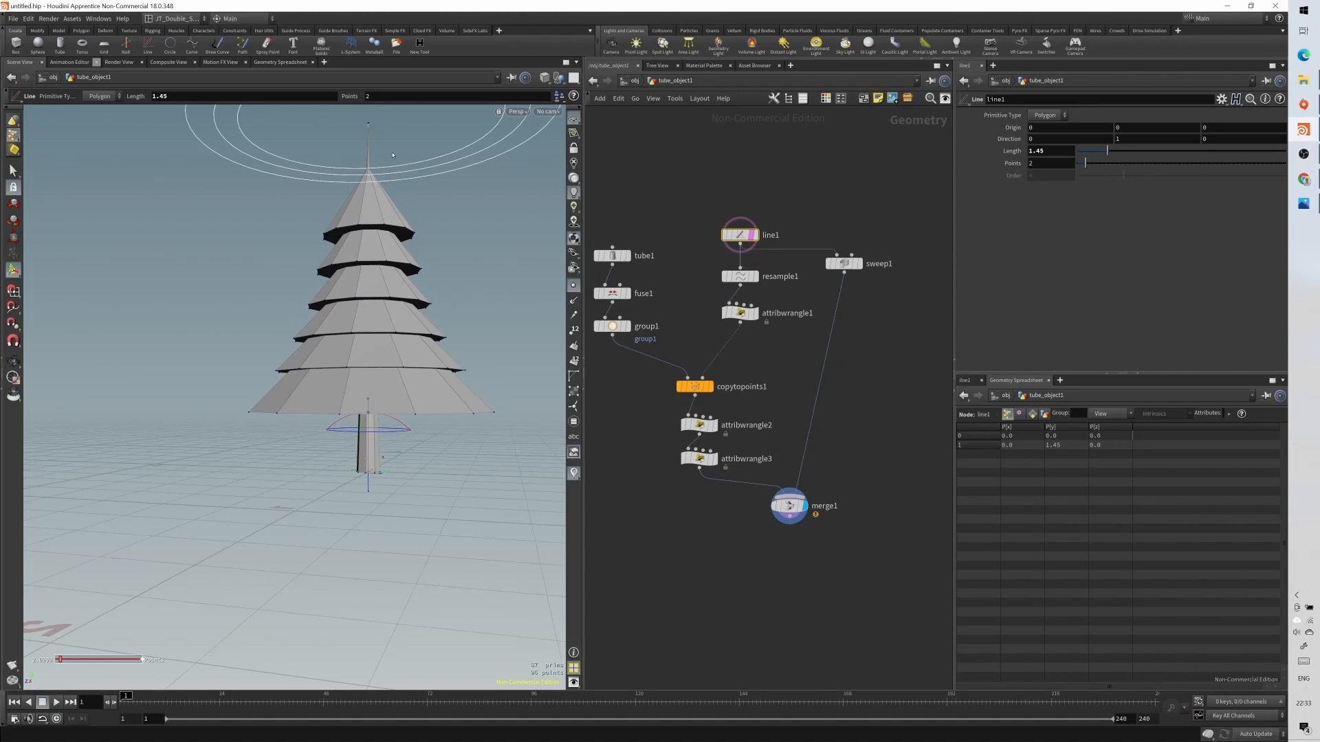
drag(740, 235, 740, 214)
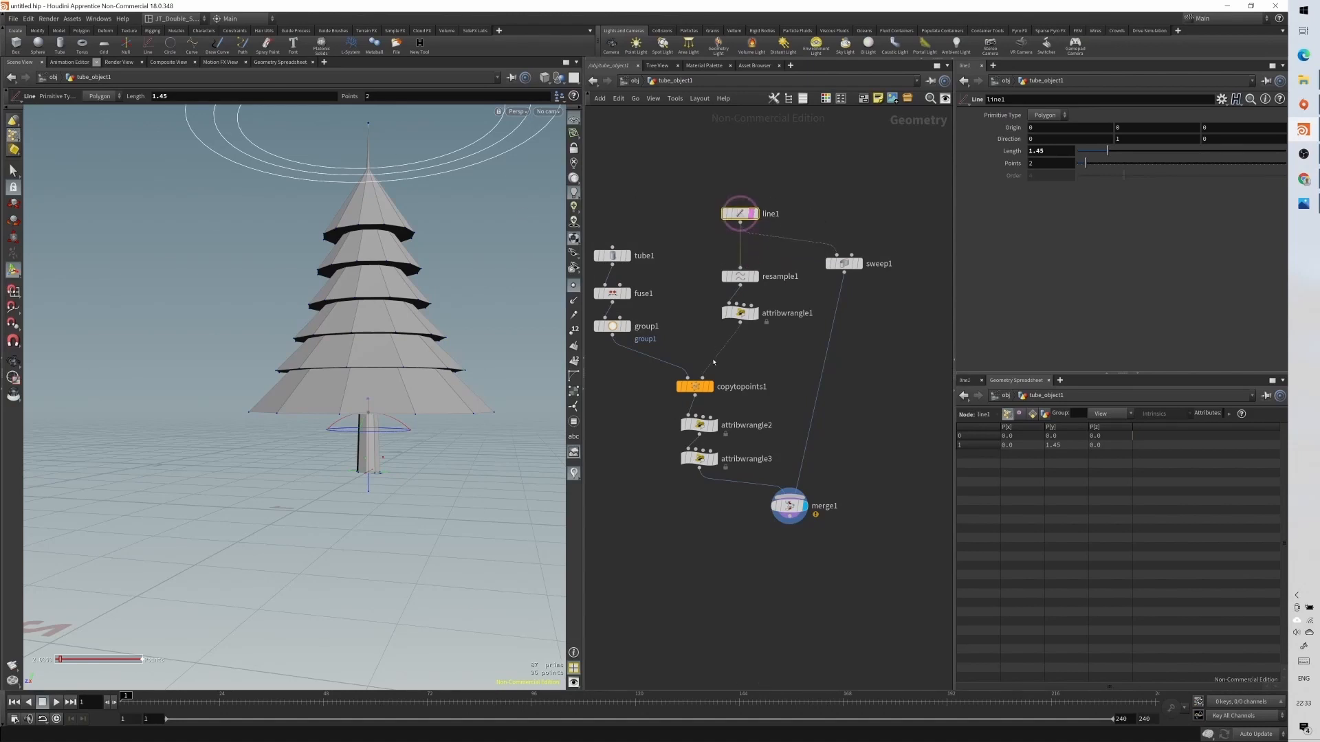
click(699, 459)
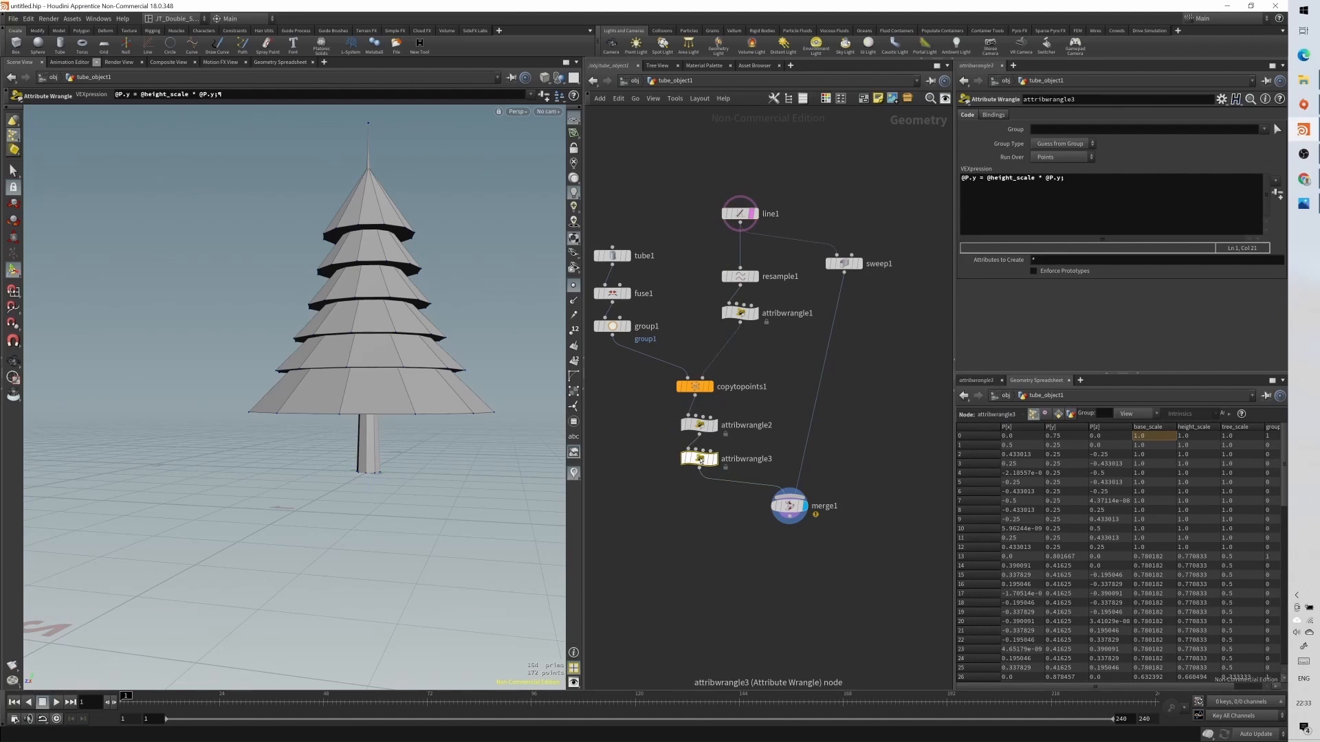
drag(699, 460, 699, 466)
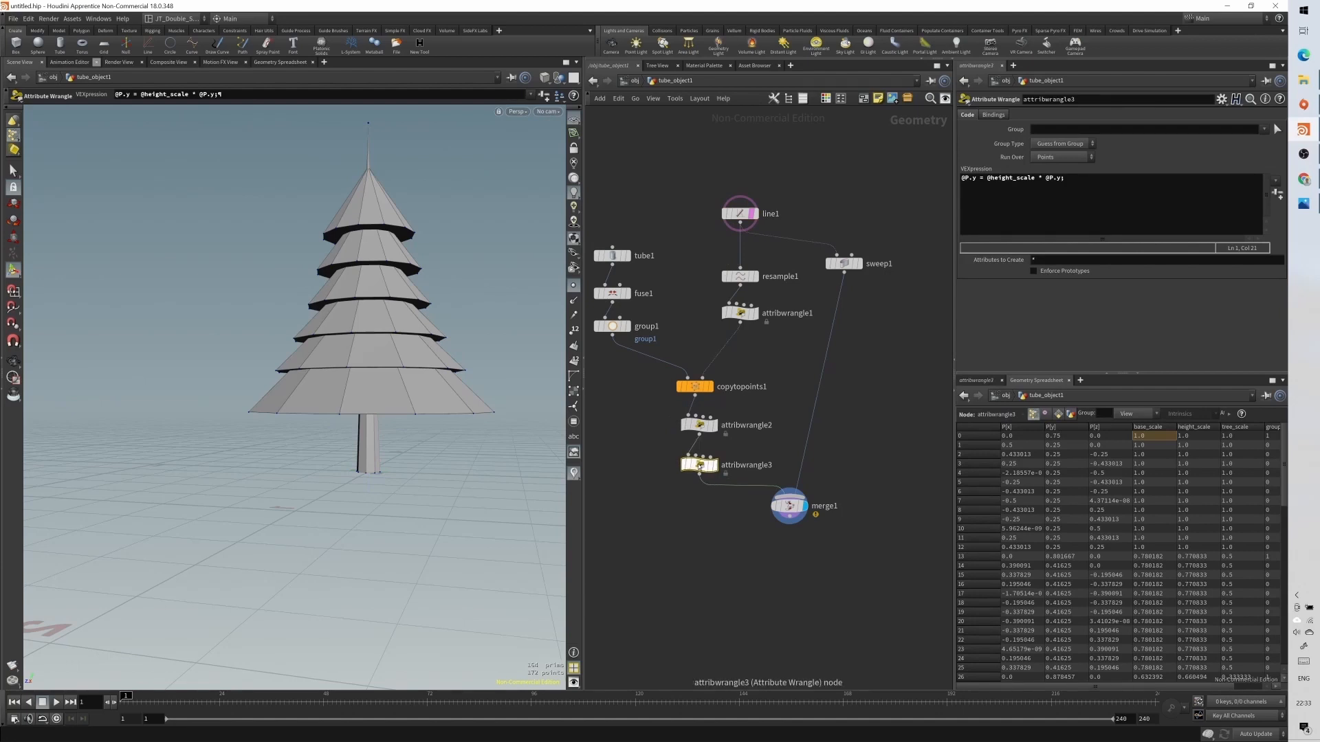
click(987, 178)
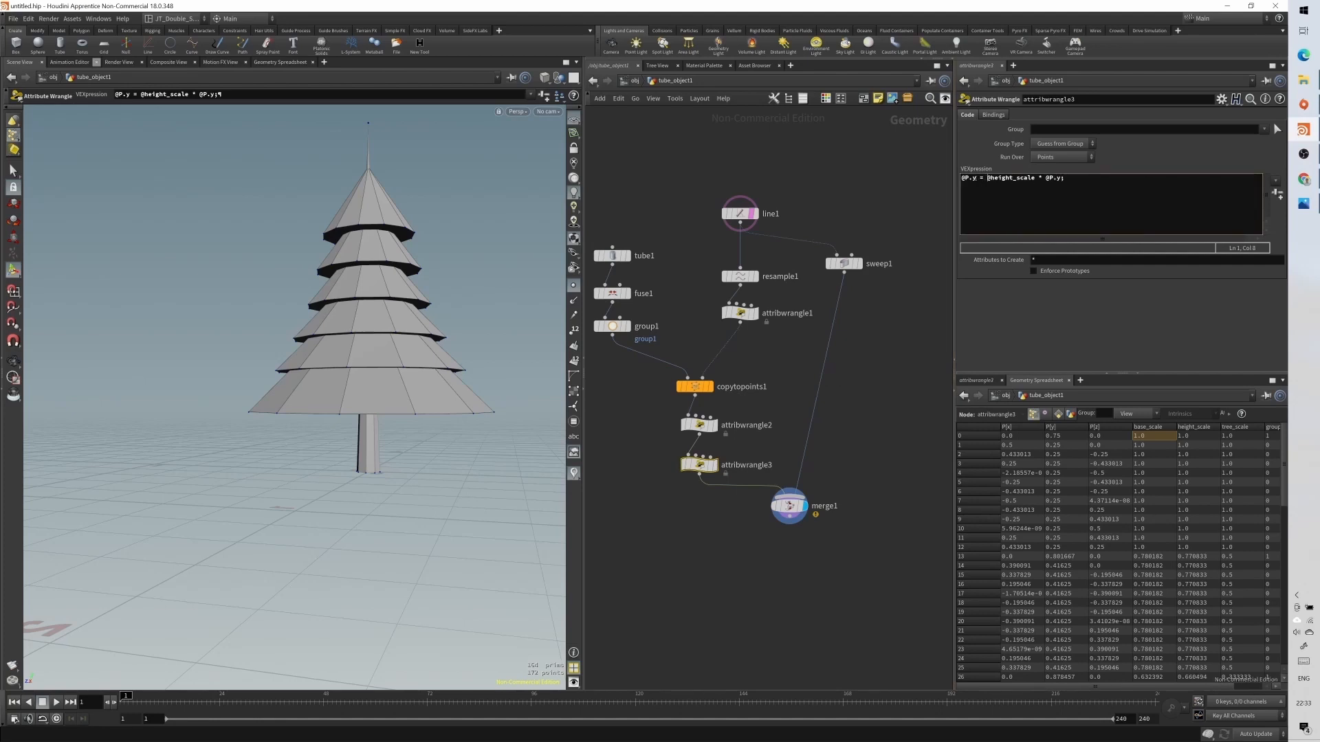
text(@P.y +)
key(Return)
alt+right_drag(438, 258, 433, 304)
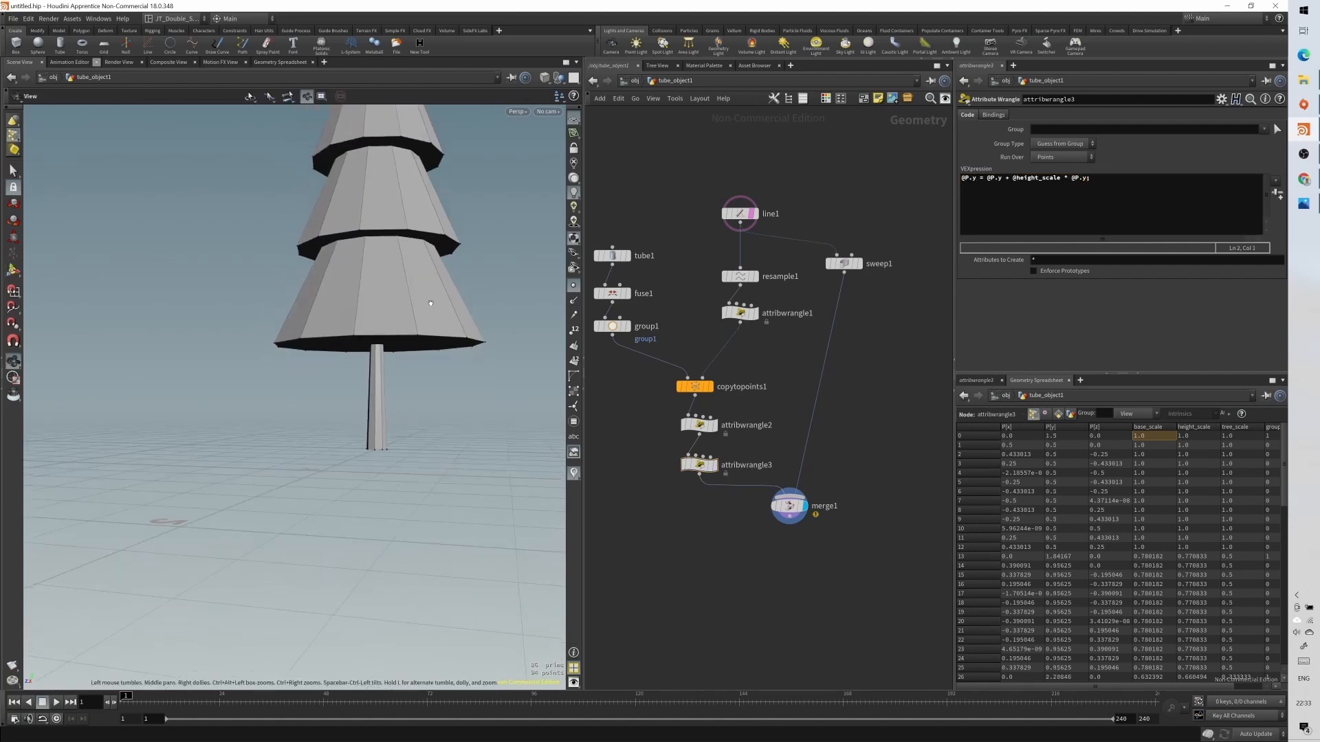
mouse_move(440, 255)
alt+mouse_down()
mouse_move(505, 309)
mouse_move(425, 270)
alt+mouse_up()
alt+middle_drag(425, 269, 387, 473)
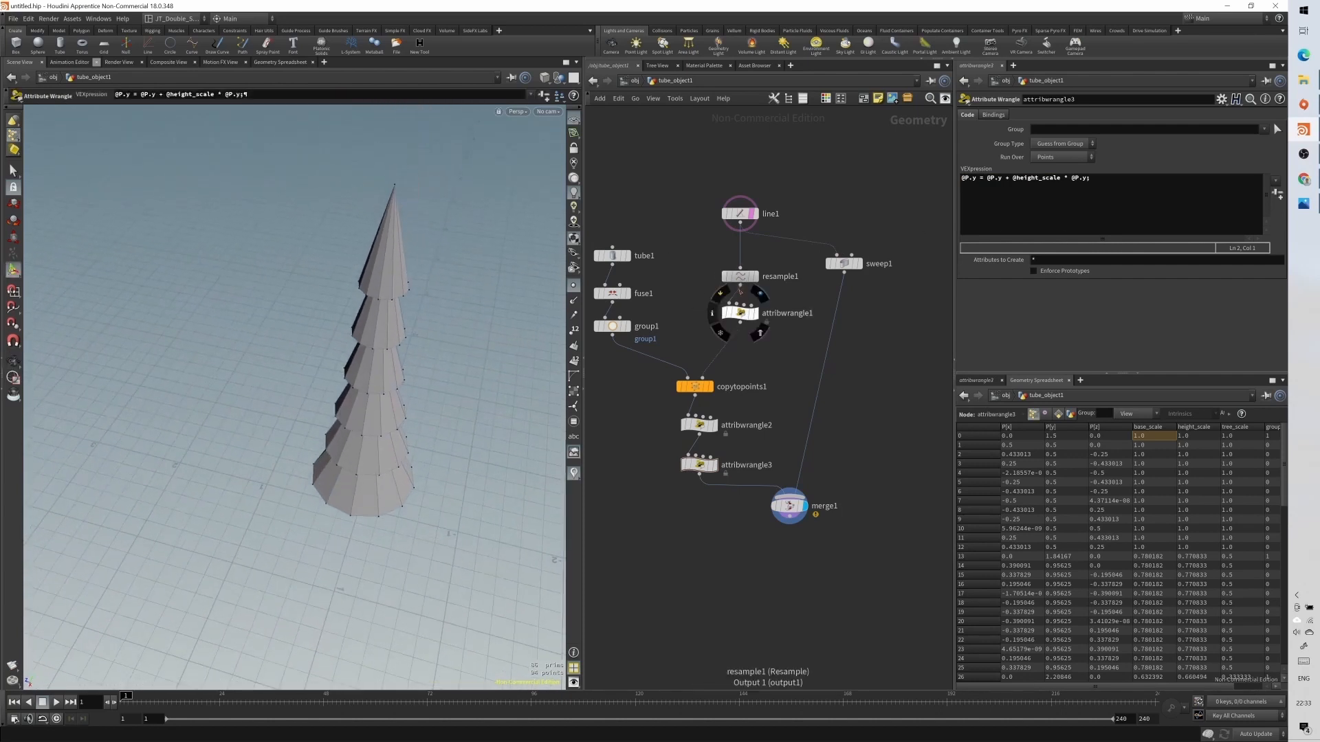
- In attribwrangle1, multiply the height_scale ramp lookup by 0.1f and check the tree from the side
click(741, 313)
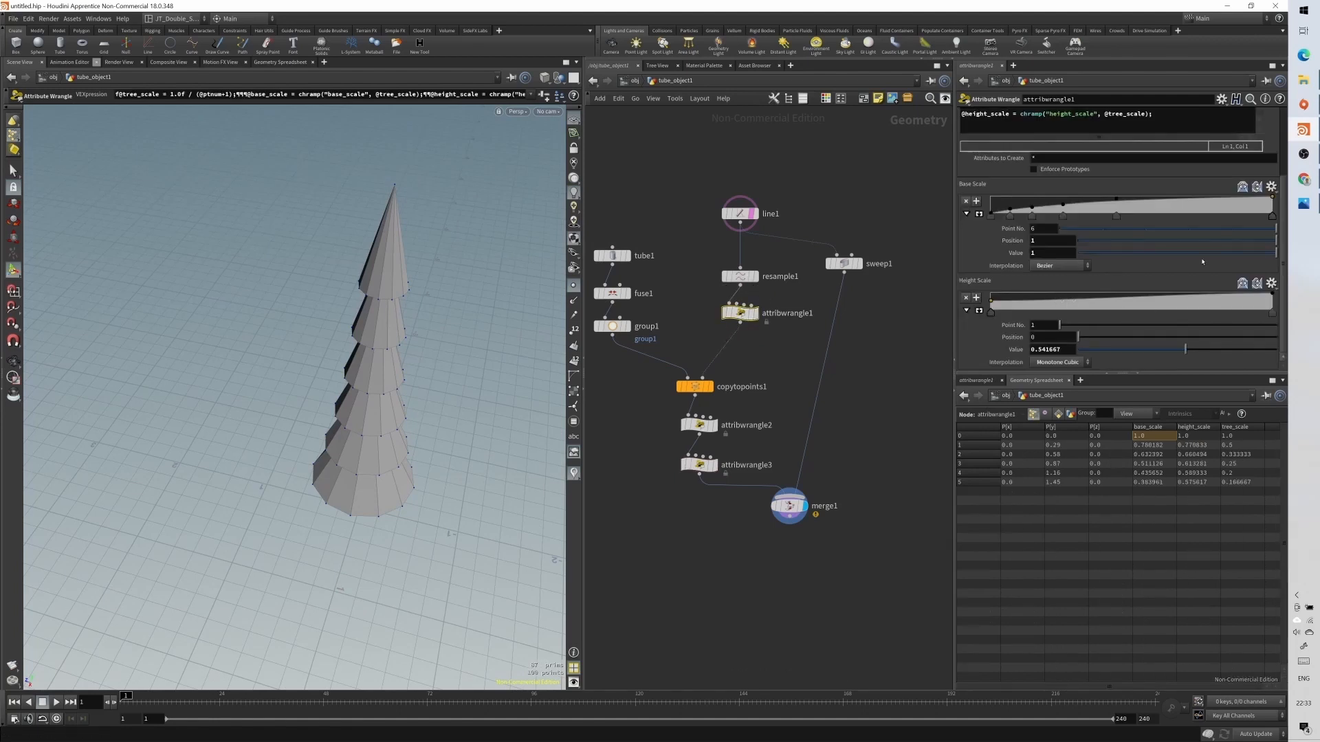
click(1129, 114)
scroll(1283, 165, up, 3)
scroll(1281, 150, up, 1)
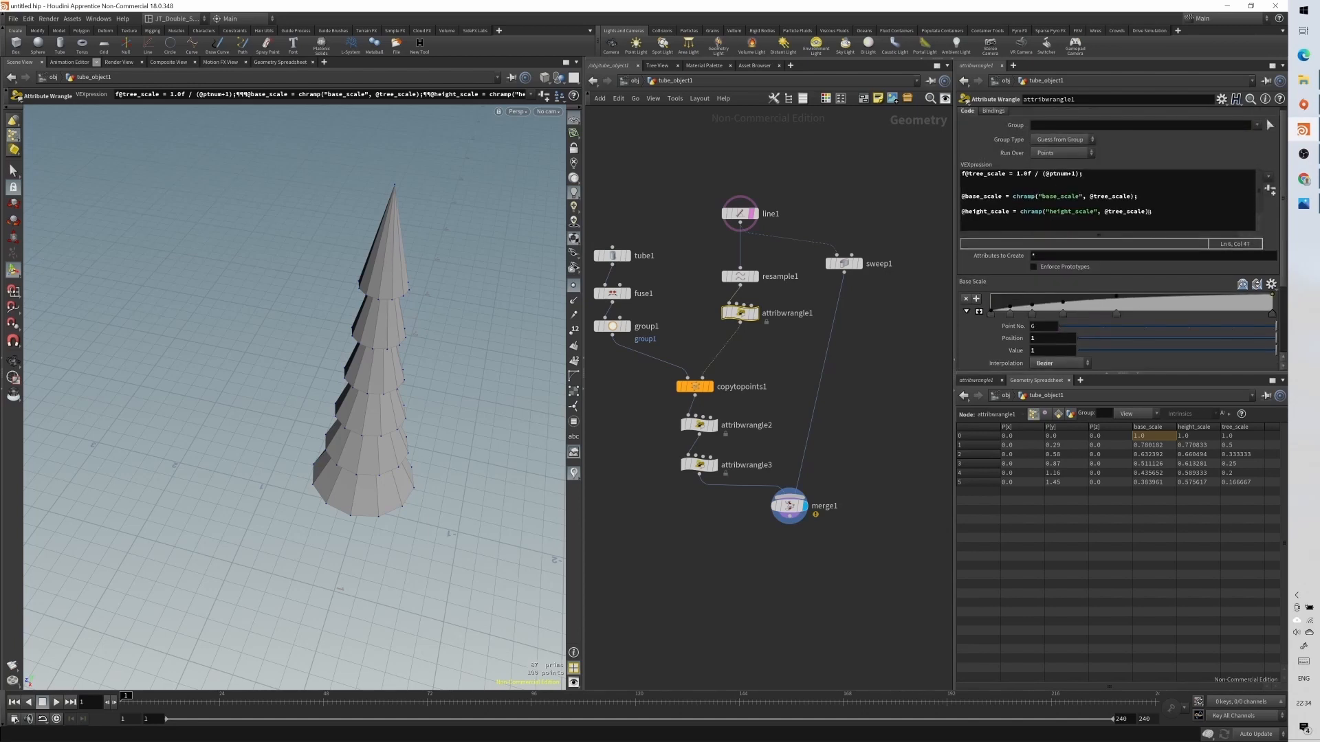
click(1204, 225)
text(* )
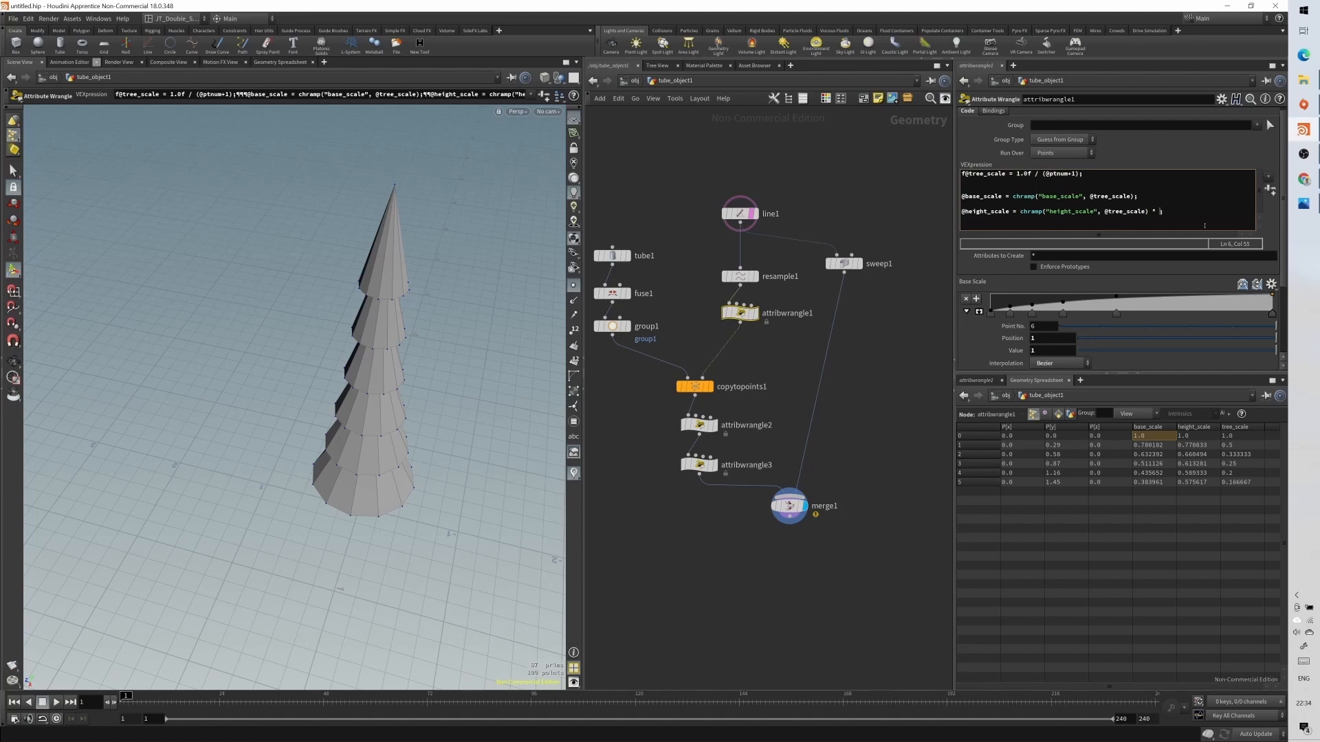
text(0.1f)
click(522, 518)
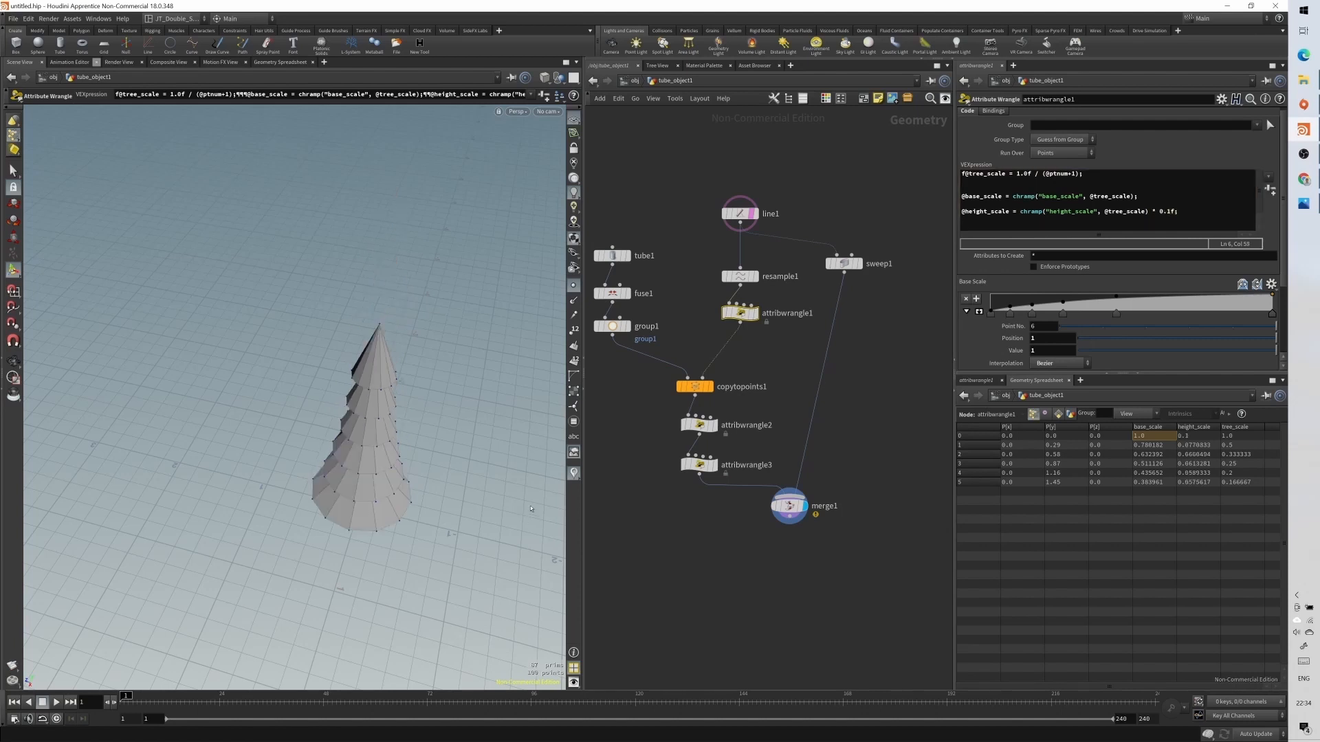
alt+drag(522, 518, 378, 408)
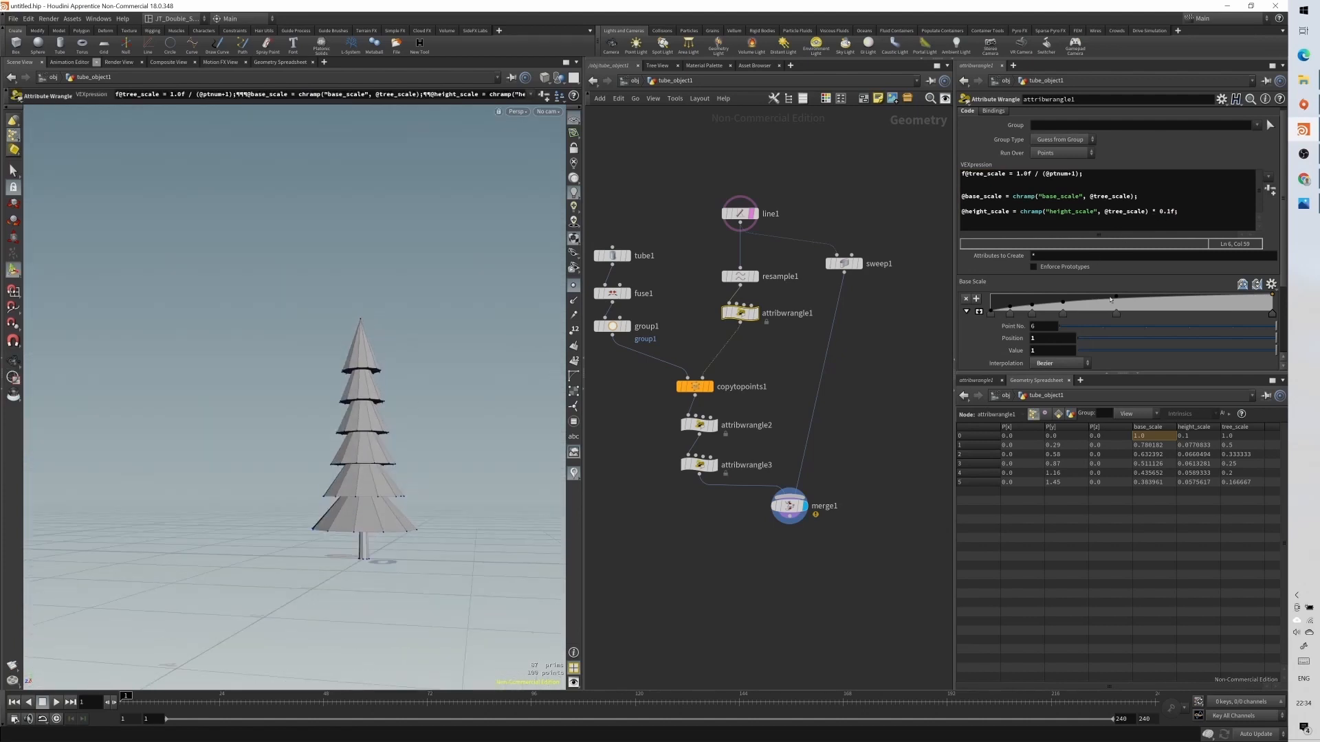
- Lower both ends of attribwrangle1's Height Scale ramp, setting the end point's value to 0.4
scroll(1114, 302, down, 3)
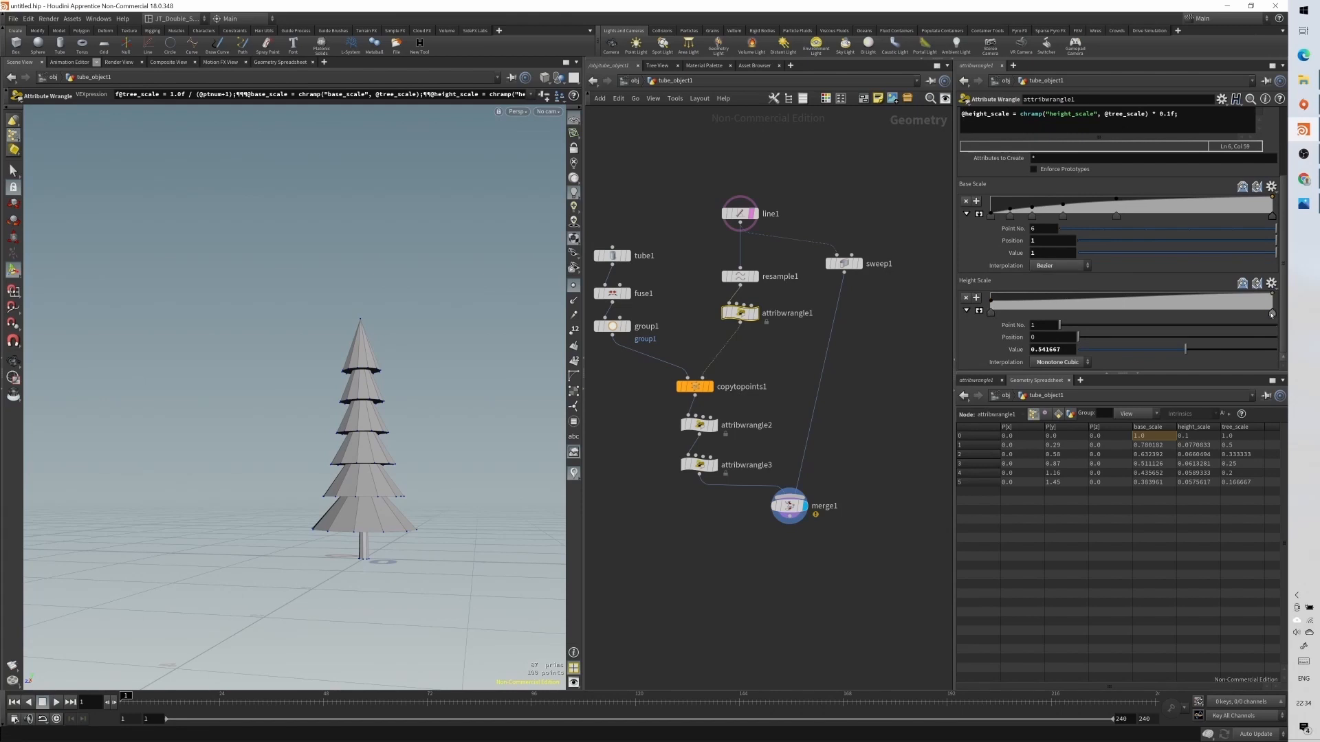
click(1272, 314)
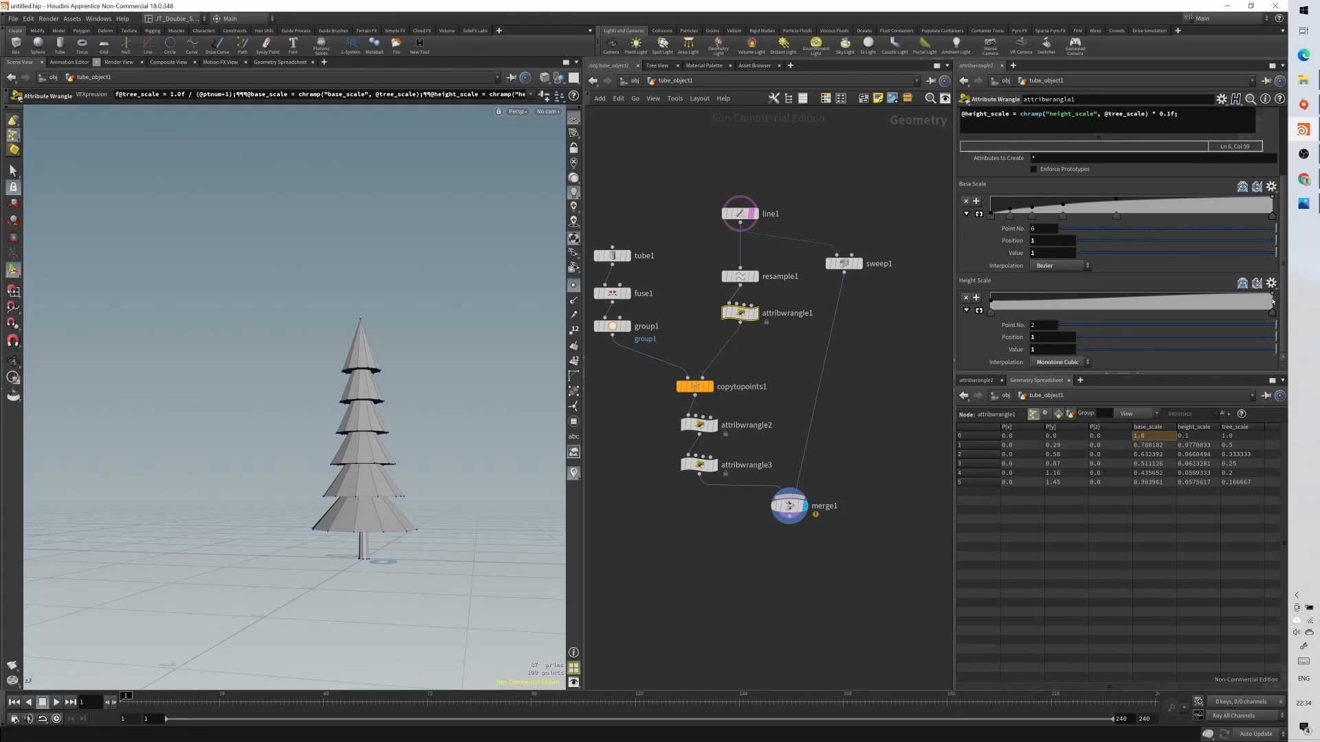
click(992, 311)
drag(992, 303, 991, 307)
click(1273, 311)
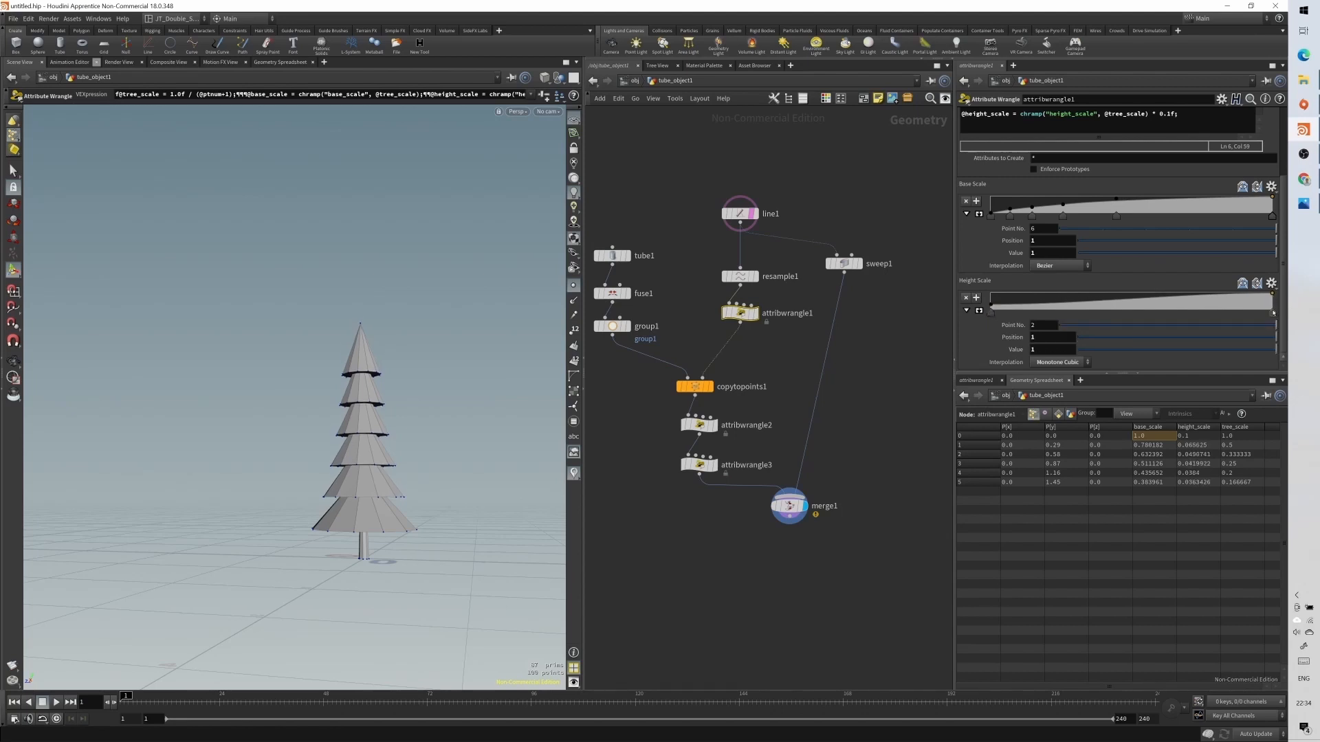
mouse_move(1272, 311)
mouse_down()
mouse_move(1254, 315)
mouse_move(1251, 302)
mouse_move(1262, 315)
mouse_move(1274, 306)
mouse_up()
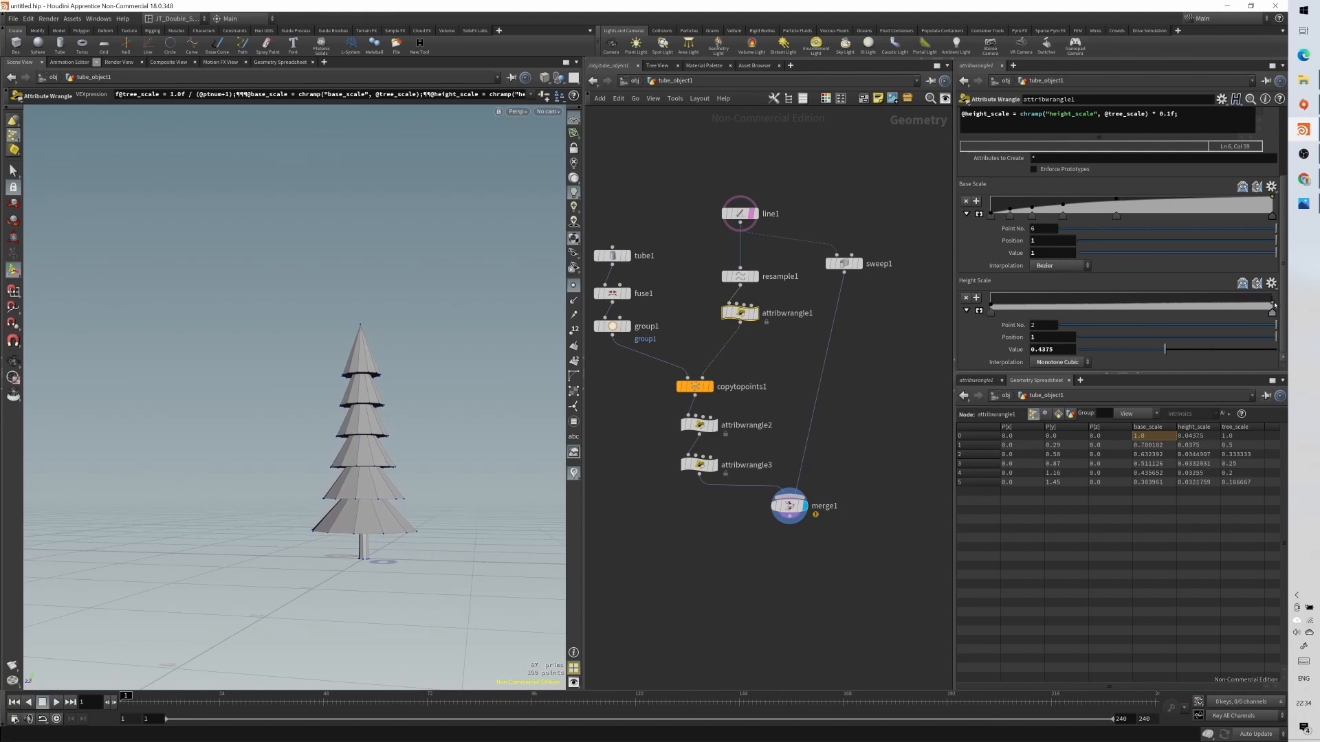
click(1069, 350)
text(0.4)
key(Return)
- Set the value of the Height Scale ramp's first point to 0
click(991, 311)
click(1052, 350)
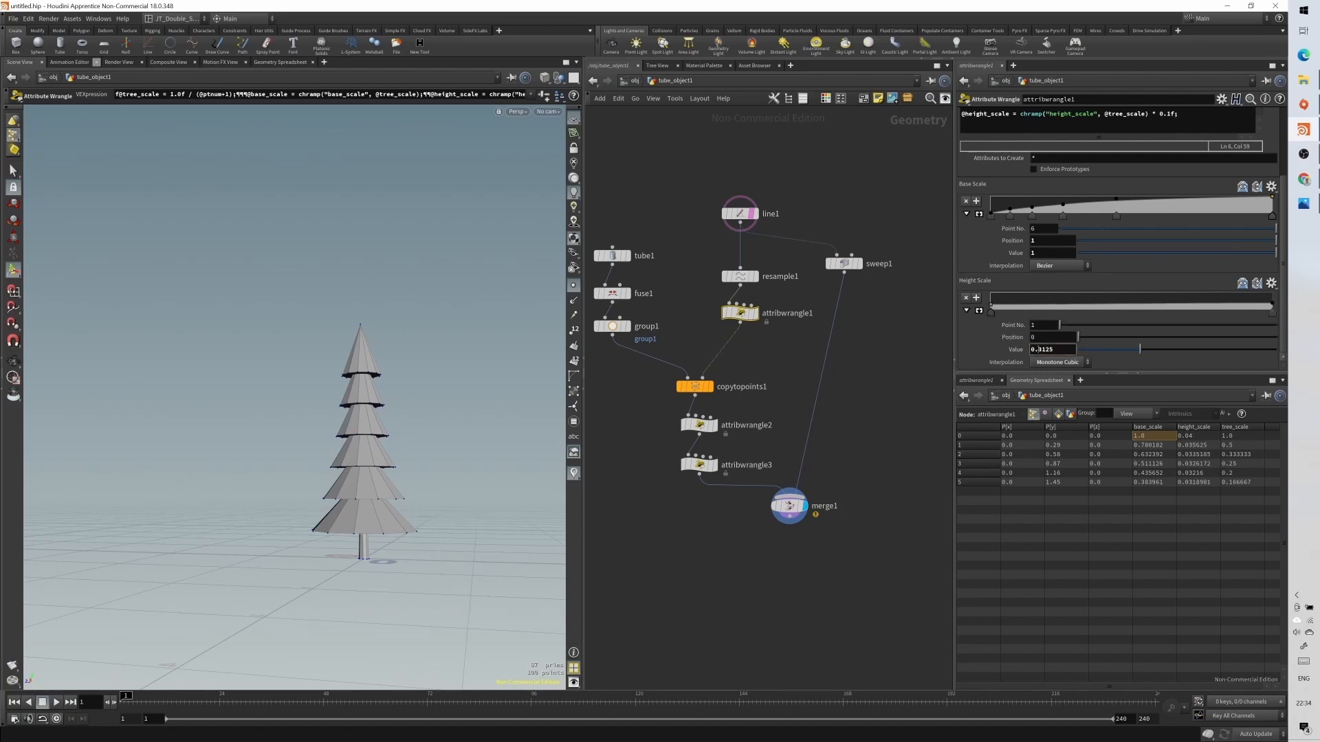
text(0)
key(Return)
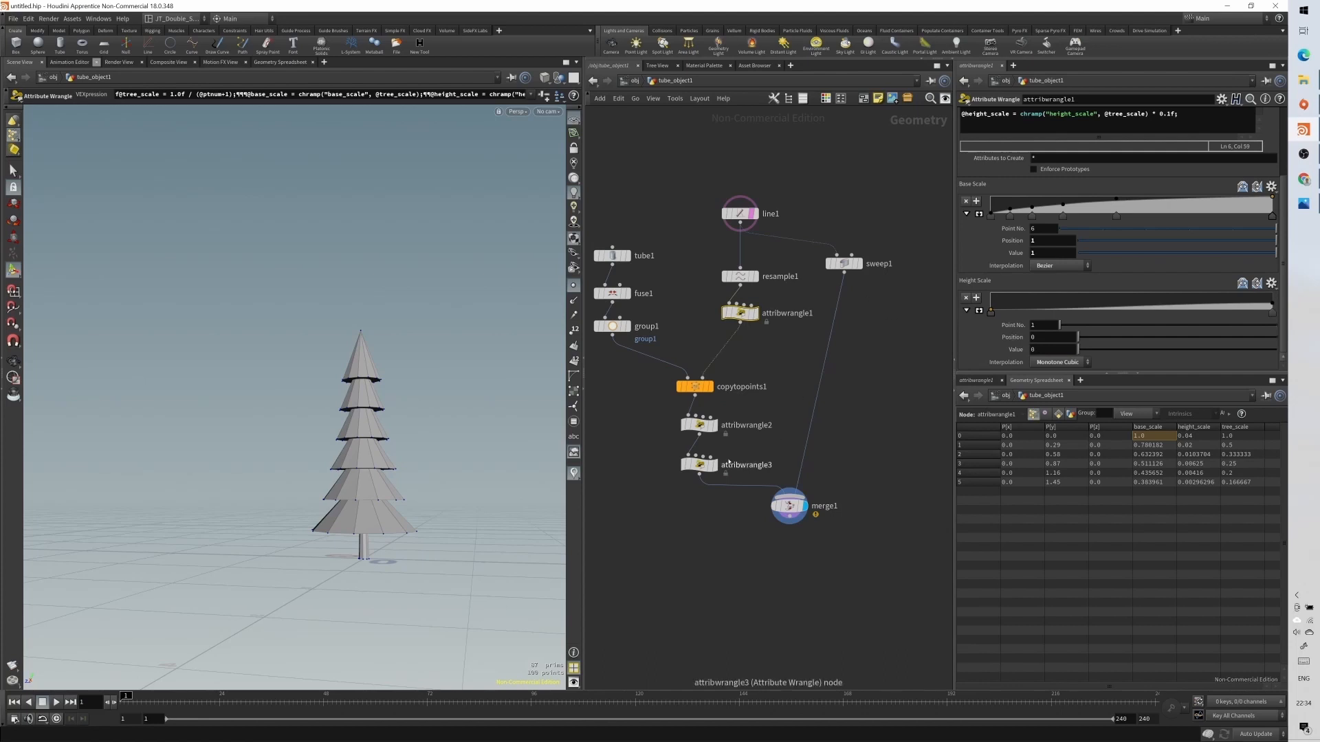
- Display attribwrangle3 alone, switch the viewport shading to Wireframe to inspect the cones, and display merge1 again
click(705, 468)
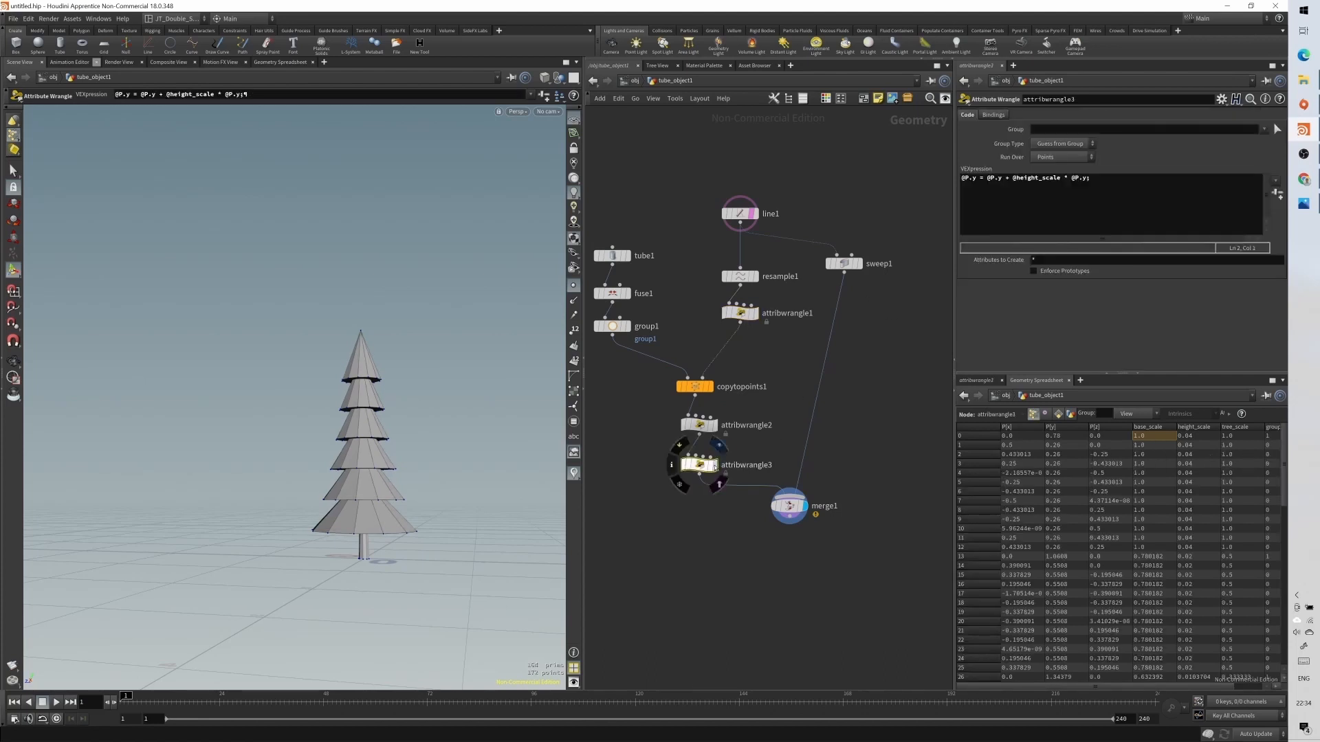
click(715, 465)
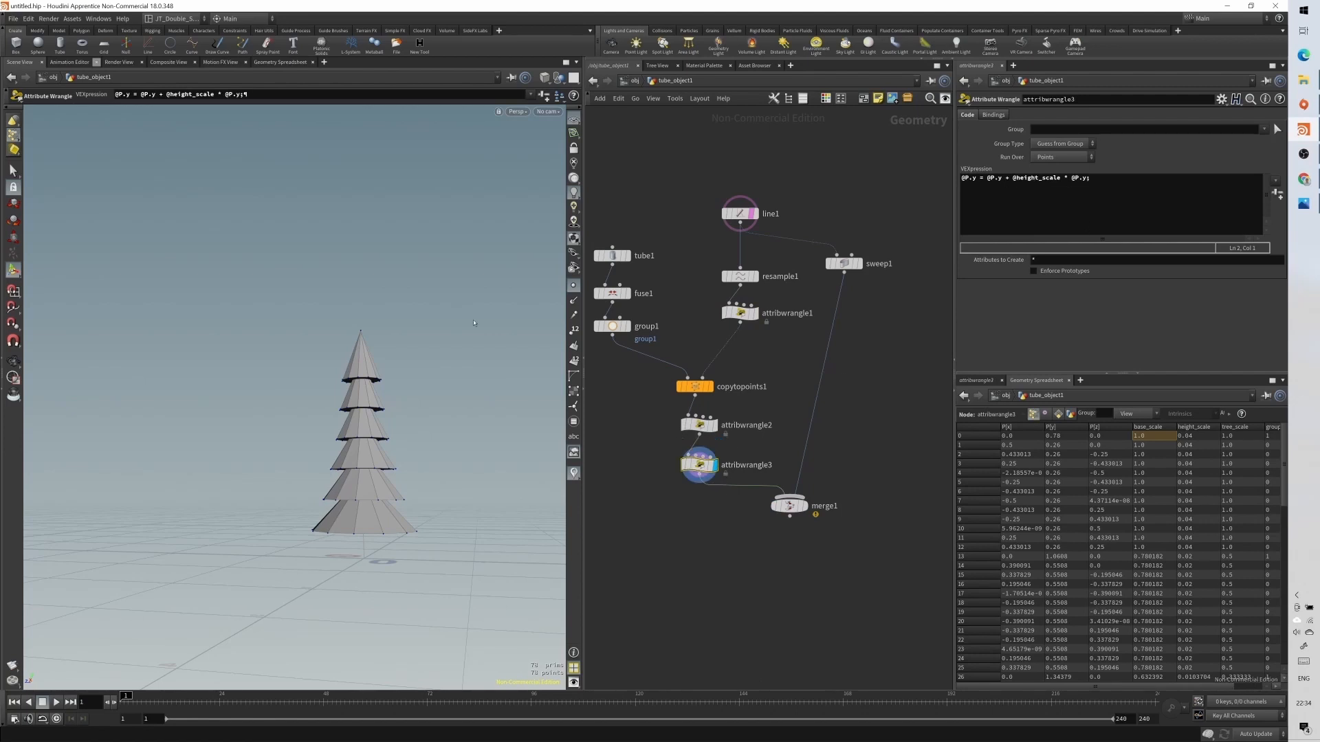
click(544, 77)
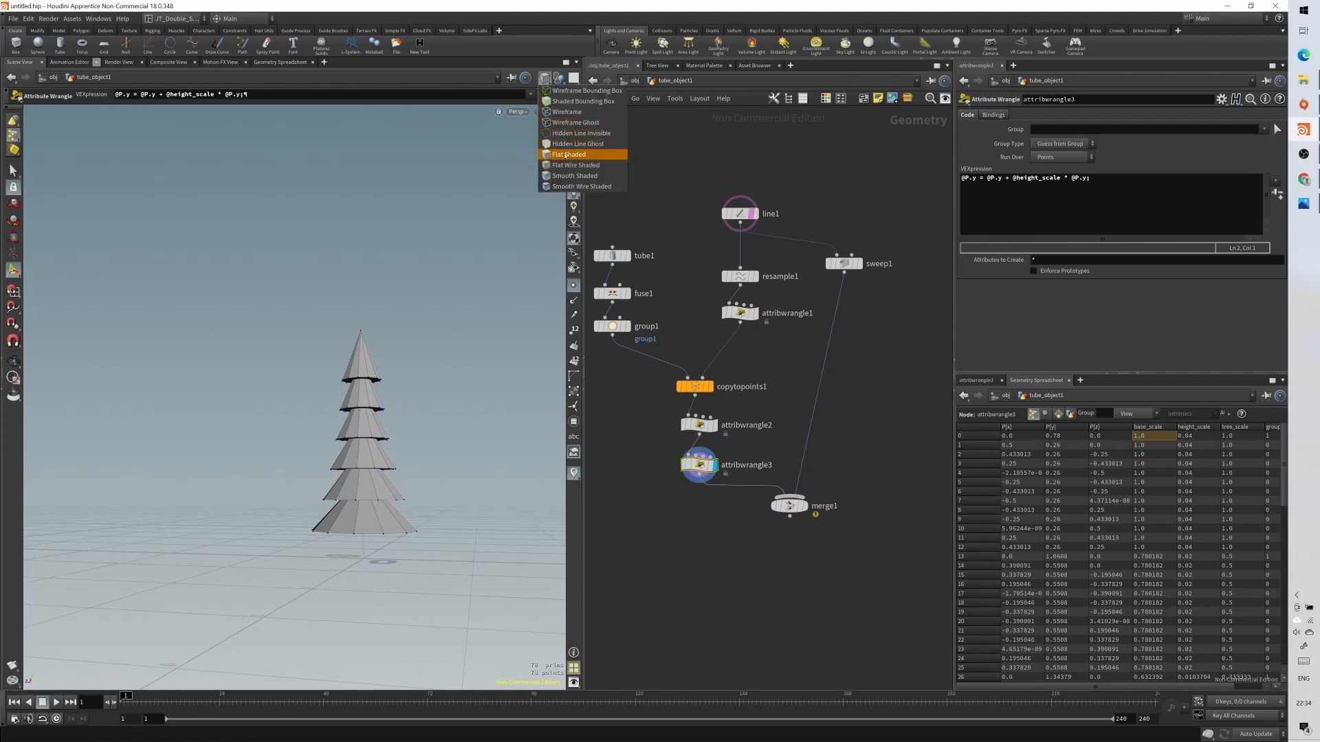
click(567, 112)
mouse_move(413, 347)
alt+mouse_down()
mouse_move(378, 349)
mouse_move(382, 384)
alt+mouse_up()
scroll(382, 385, up, 3)
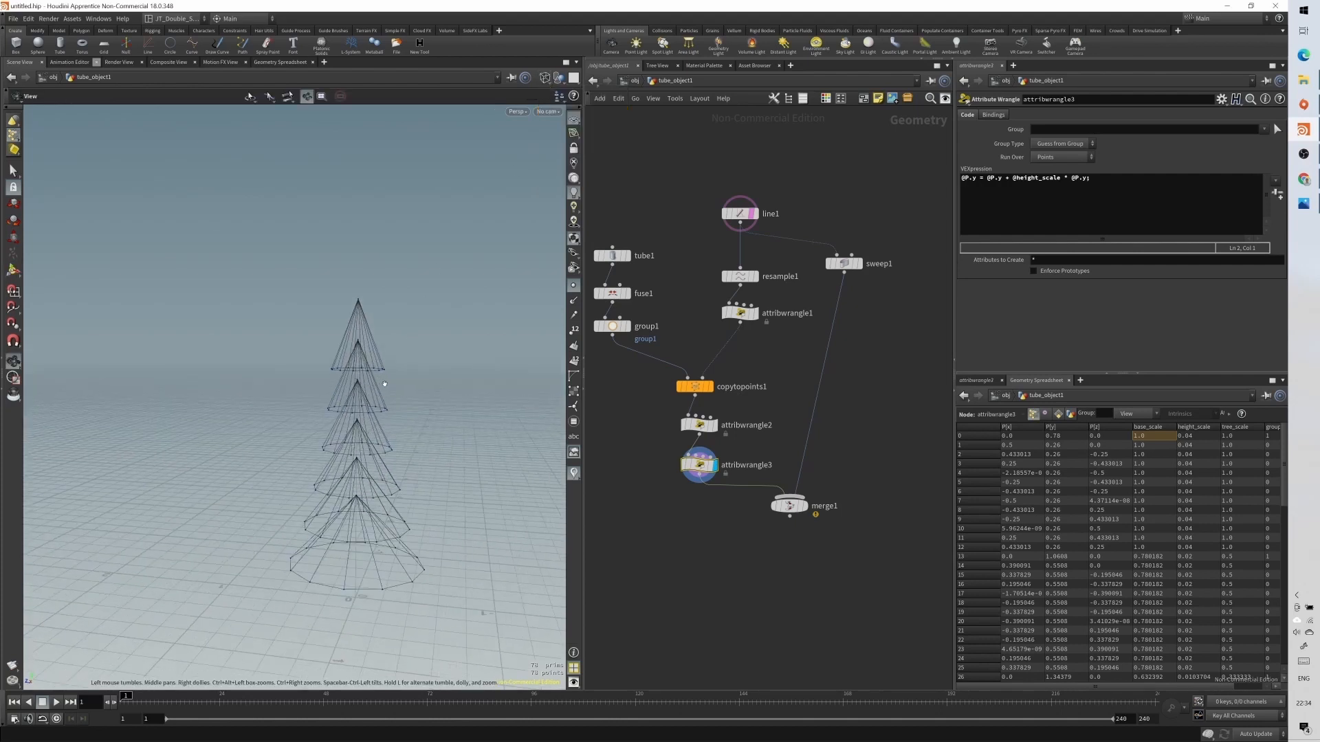
click(803, 506)
alt+drag(442, 487, 371, 372)
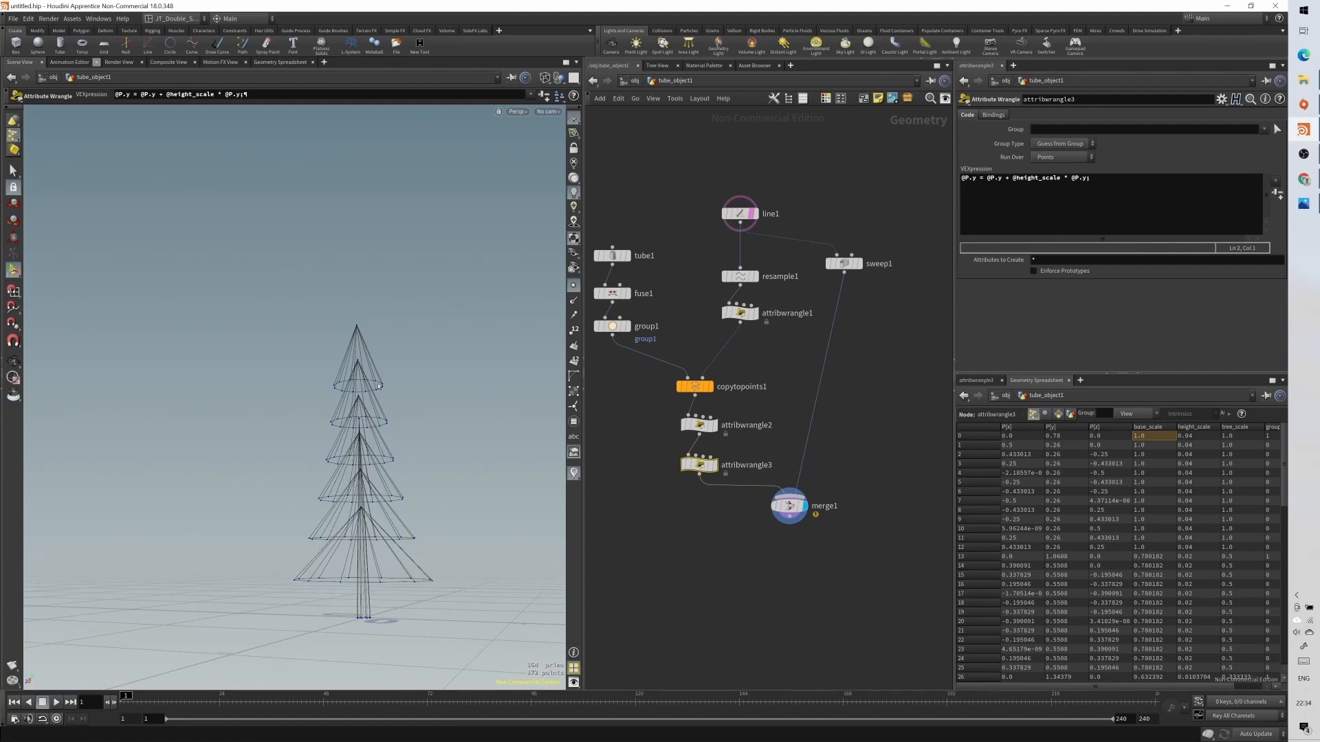
- Reduce the height_scale multiplier in attribwrangle1's expression to 0.05f
click(739, 313)
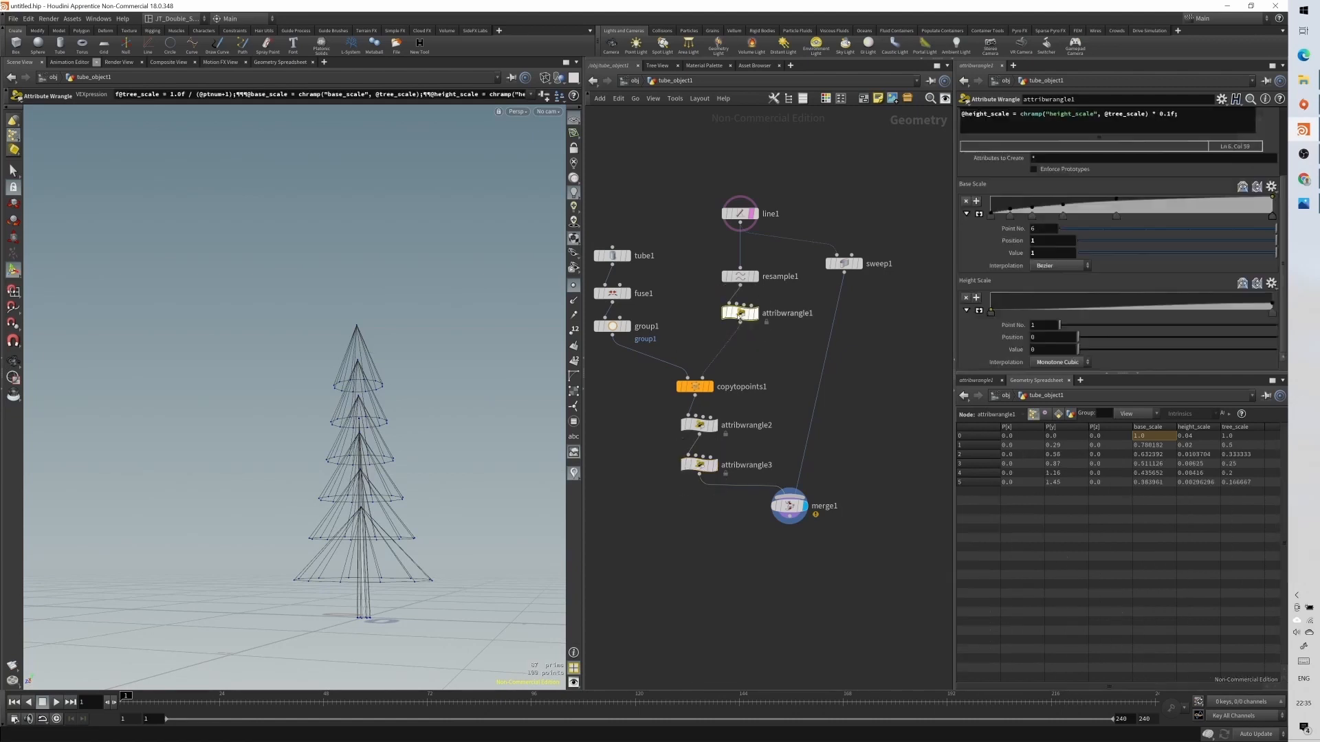
click(1168, 115)
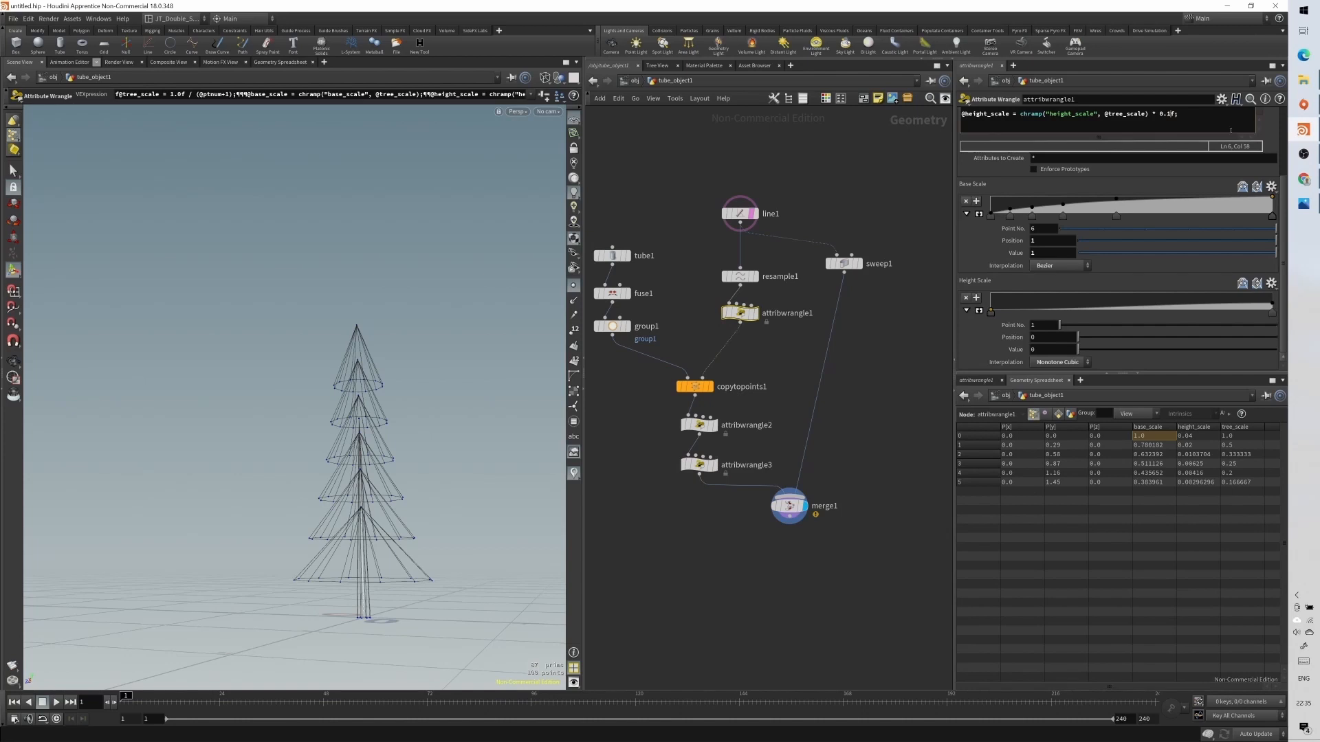
key(BackSpace)
text(05)
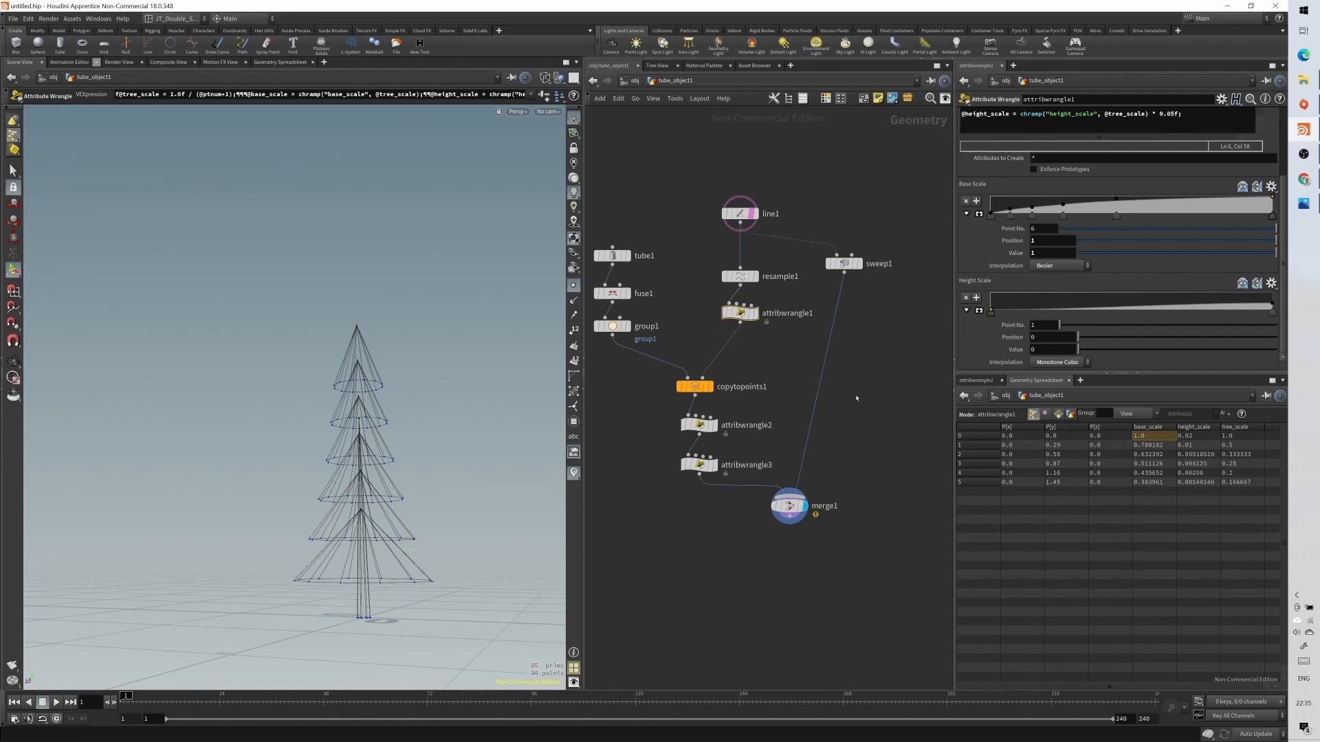
key(ctrl+z)
- Lower the foliage by changing tube1's center Y, trying 0.1 and settling on 0.2, and inspect the tree
click(612, 256)
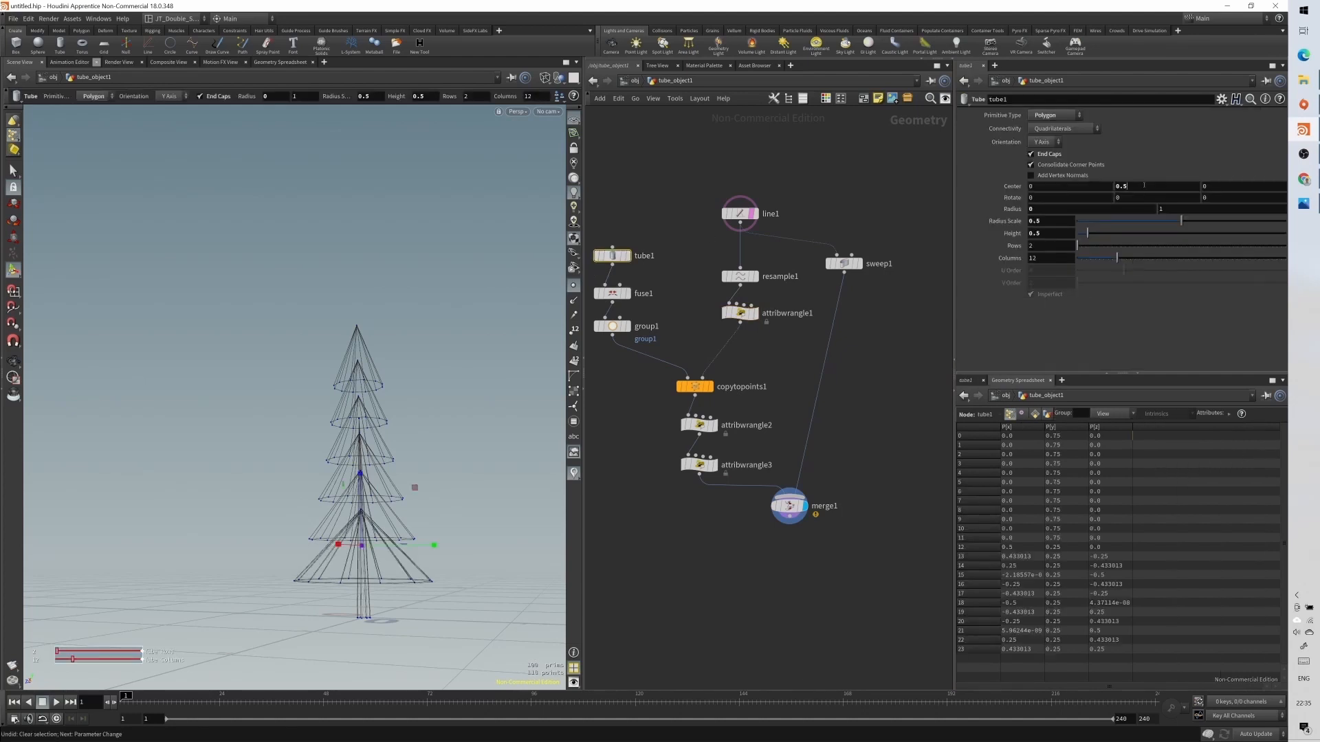
click(1144, 185)
key(Return)
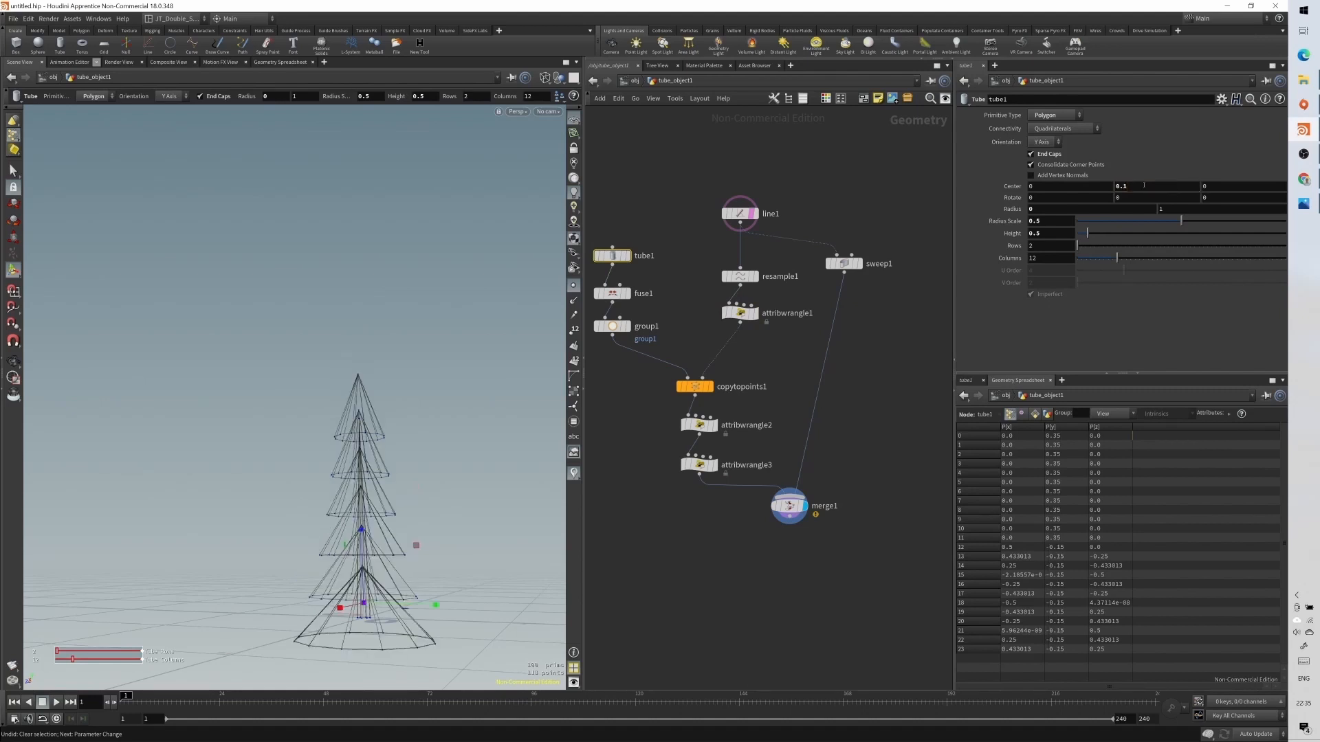
click(1144, 185)
text(2)
key(Return)
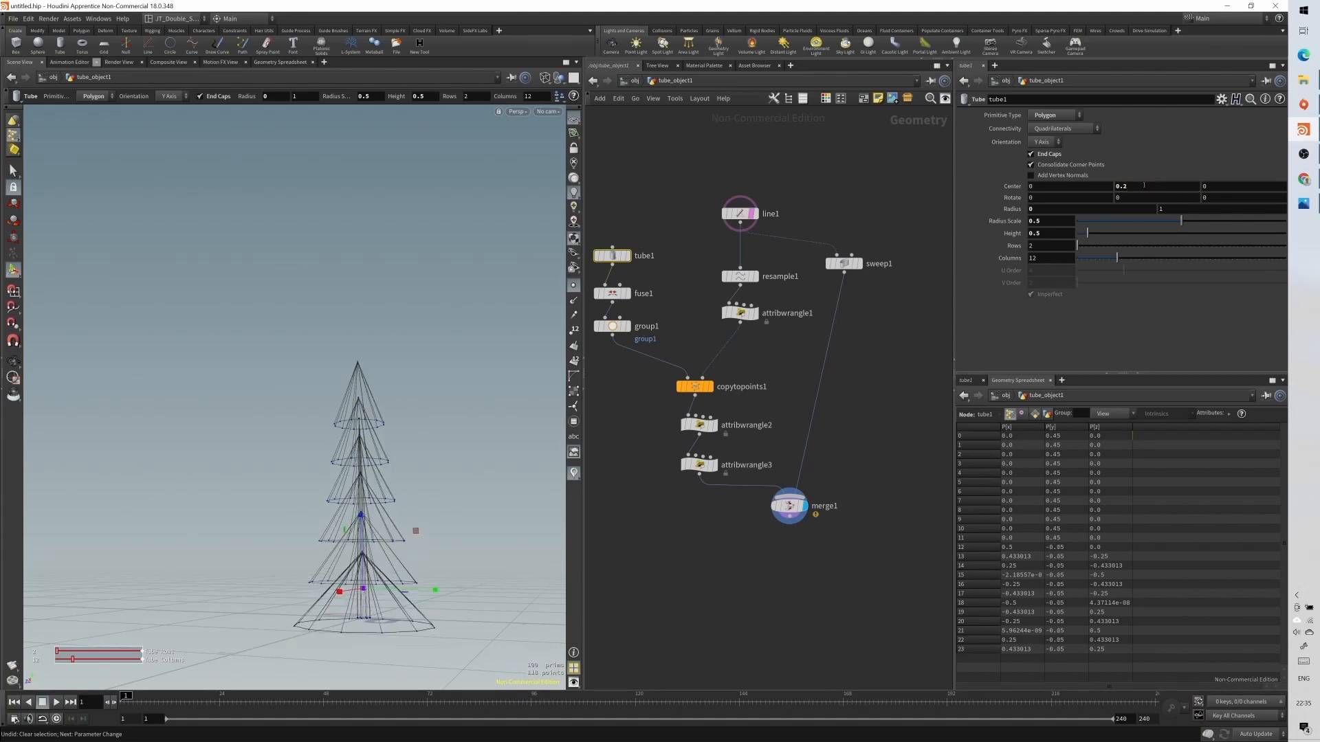
alt+middle_drag(436, 556, 439, 587)
alt+drag(439, 586, 405, 619)
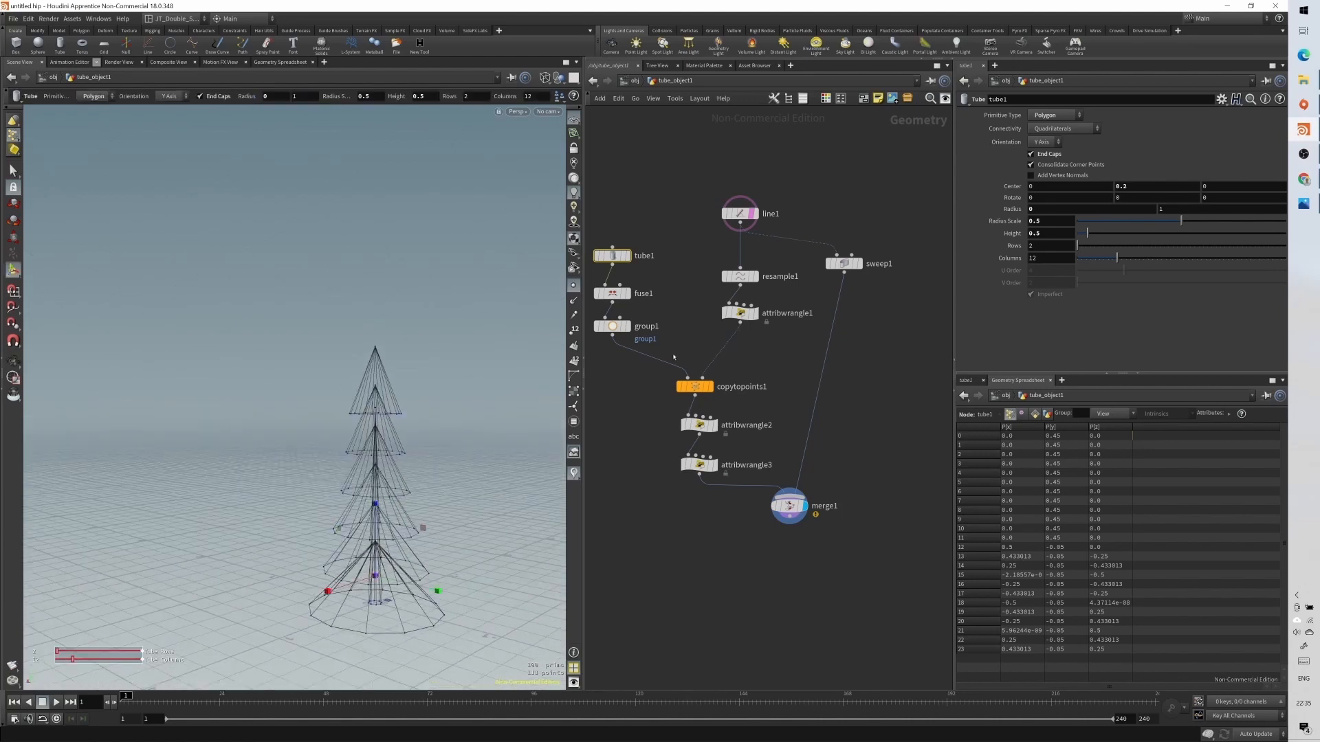
alt+drag(440, 529, 454, 492)
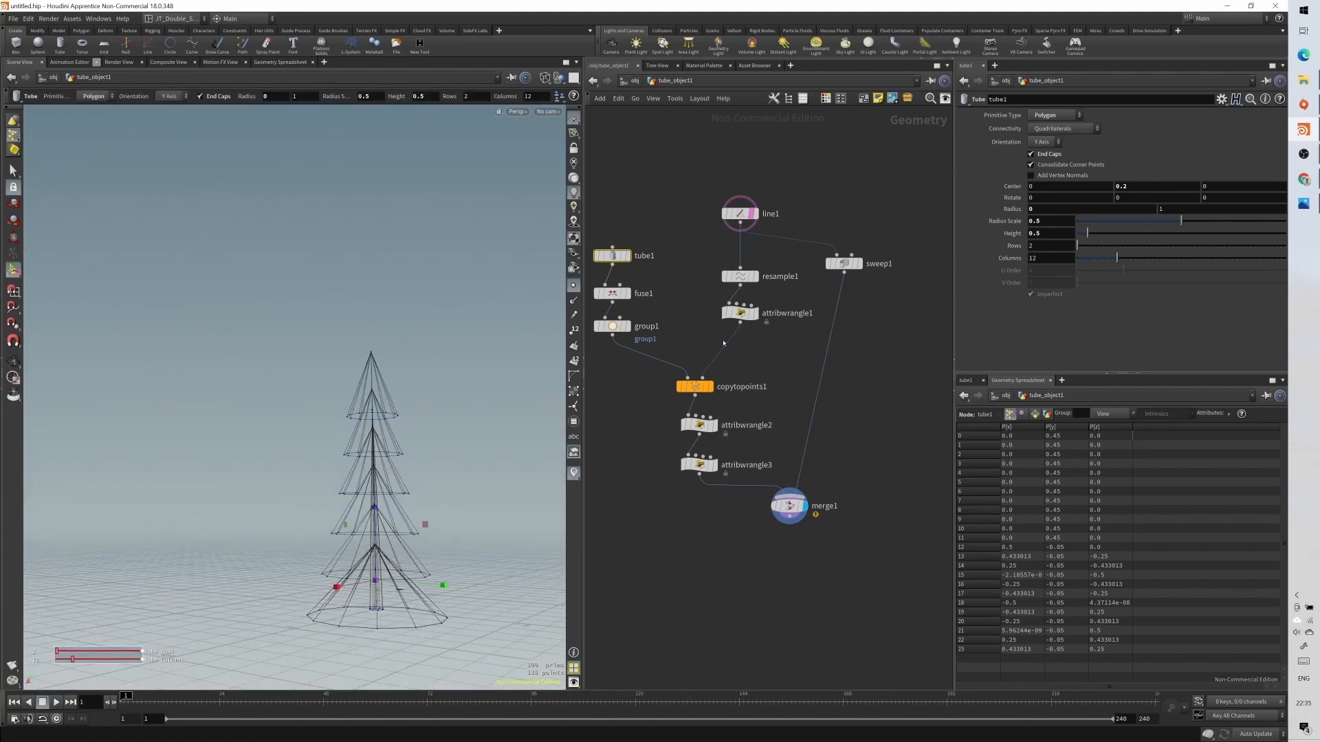
- Display resample1 and insert a Carve node on the wire between line1 and resample1
click(742, 278)
click(755, 277)
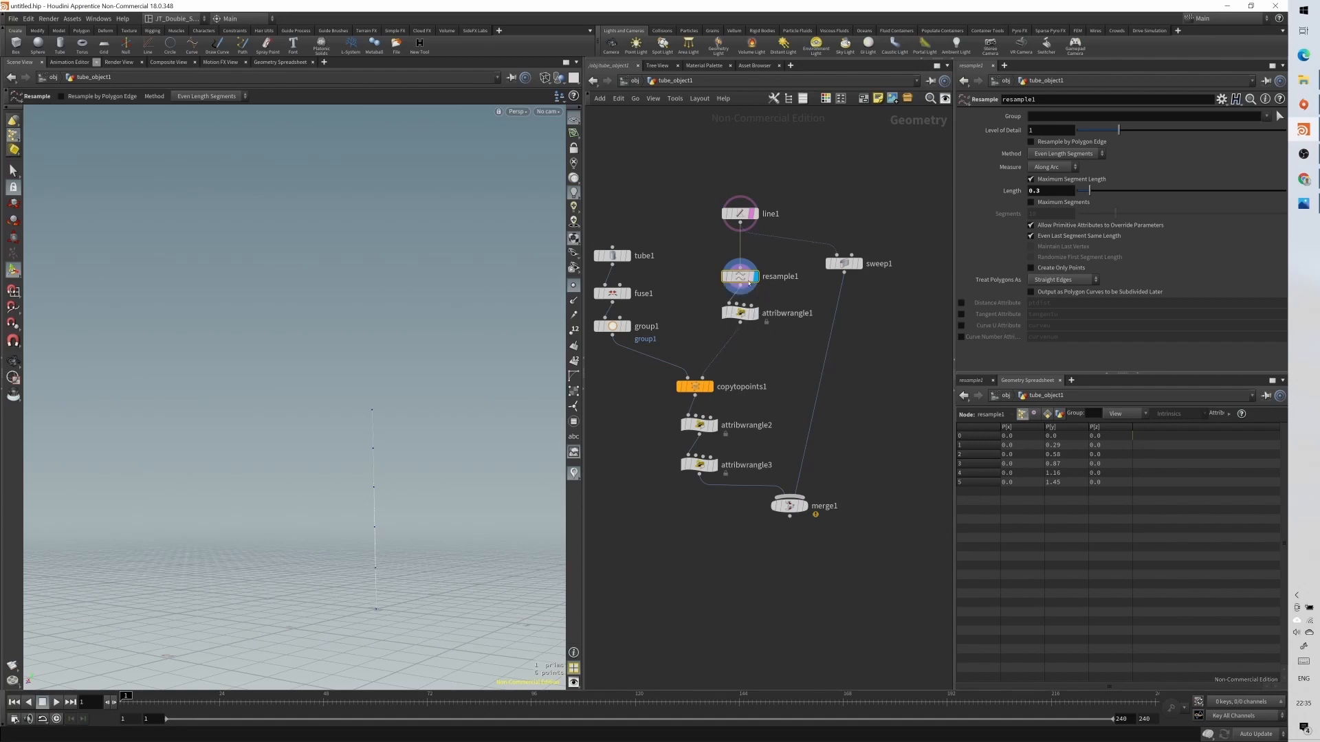
drag(741, 276, 741, 268)
key(Tab)
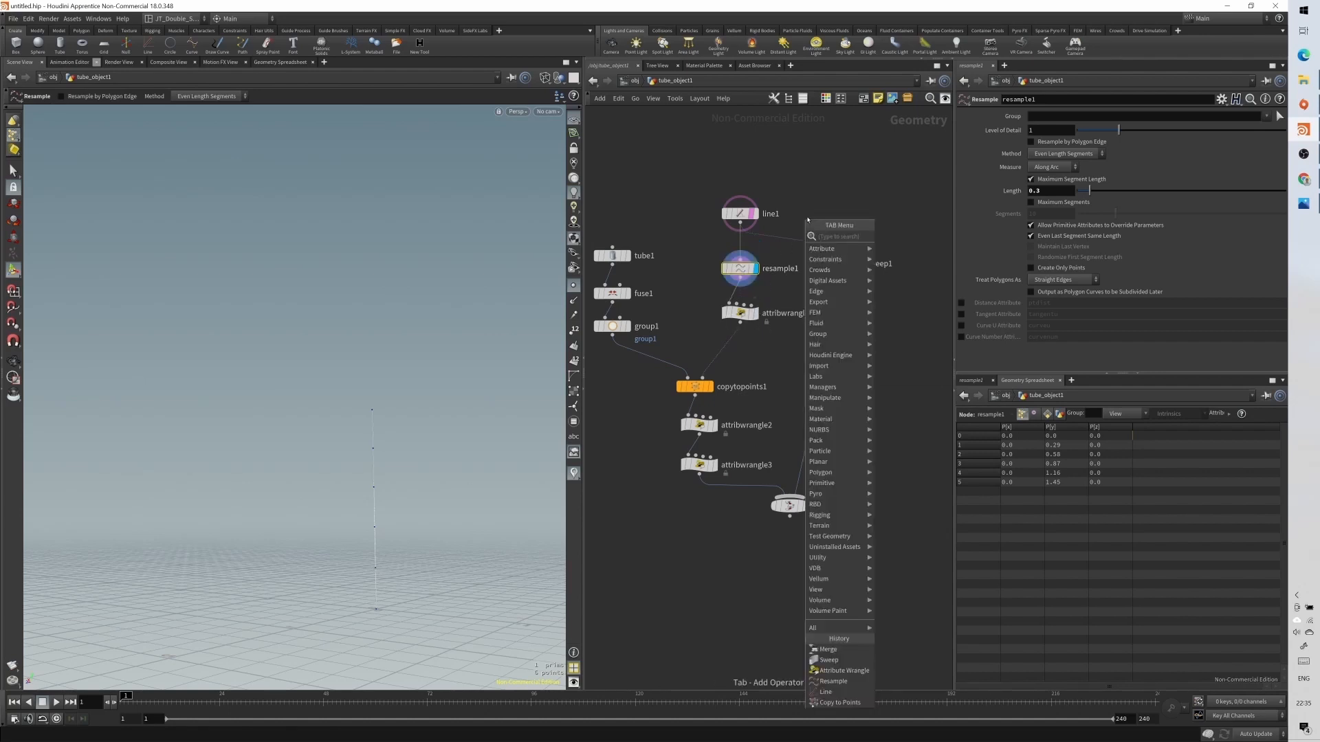
text(carg)
key(BackSpace)
text(ve)
key(Return)
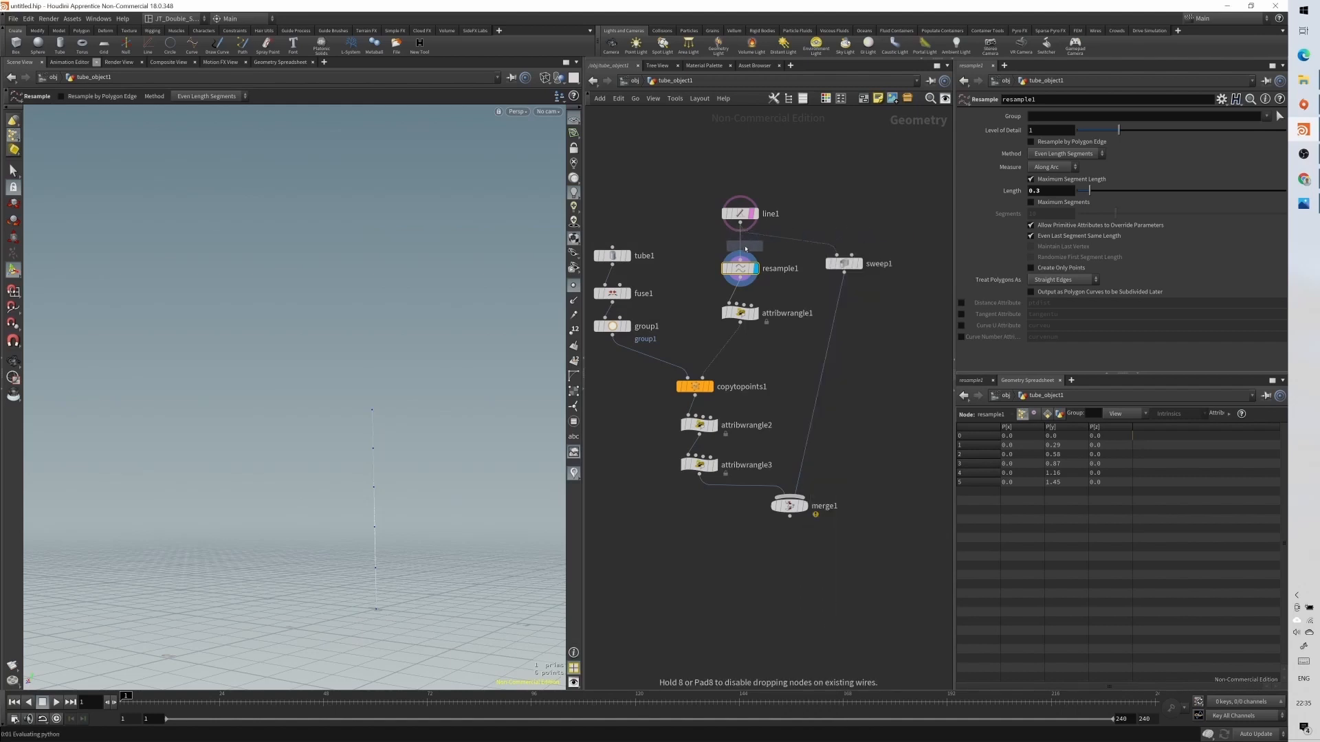
click(742, 251)
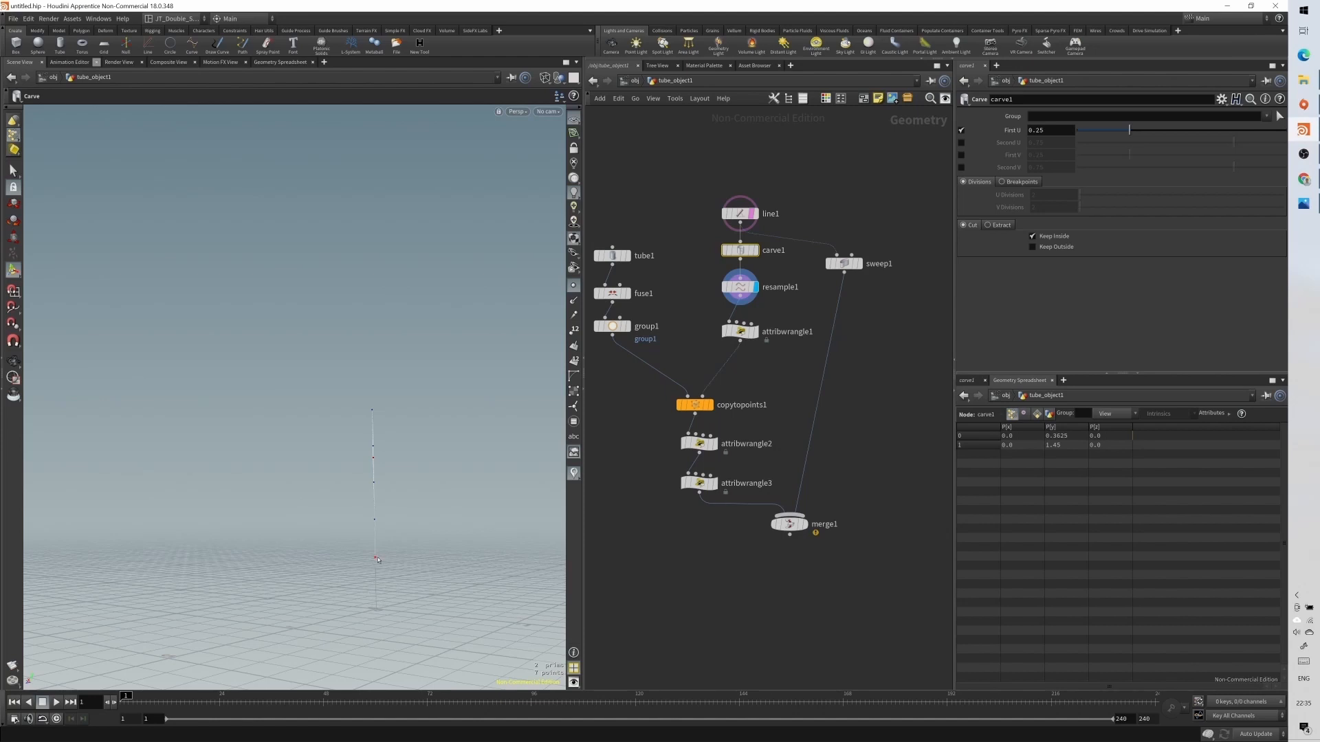
- Display carve1, enable its Second U and set it to 1
click(754, 250)
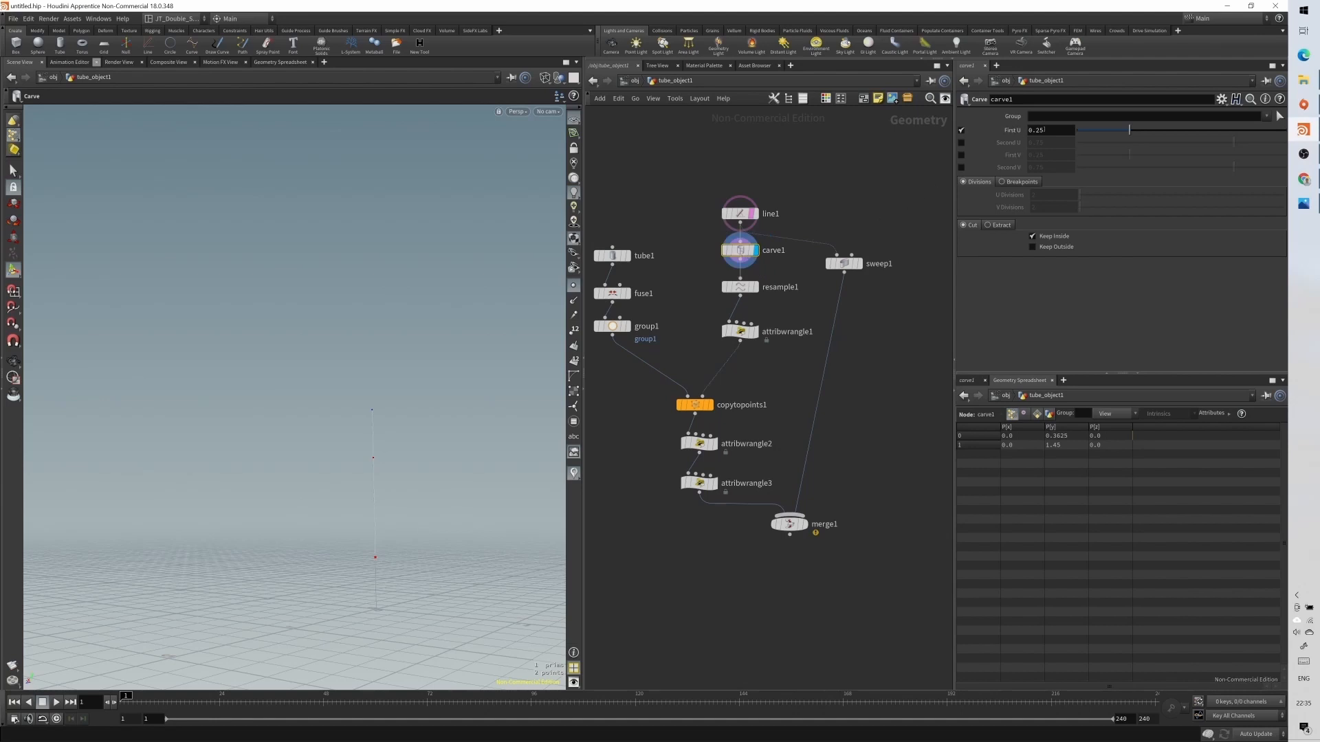
click(1043, 130)
click(962, 142)
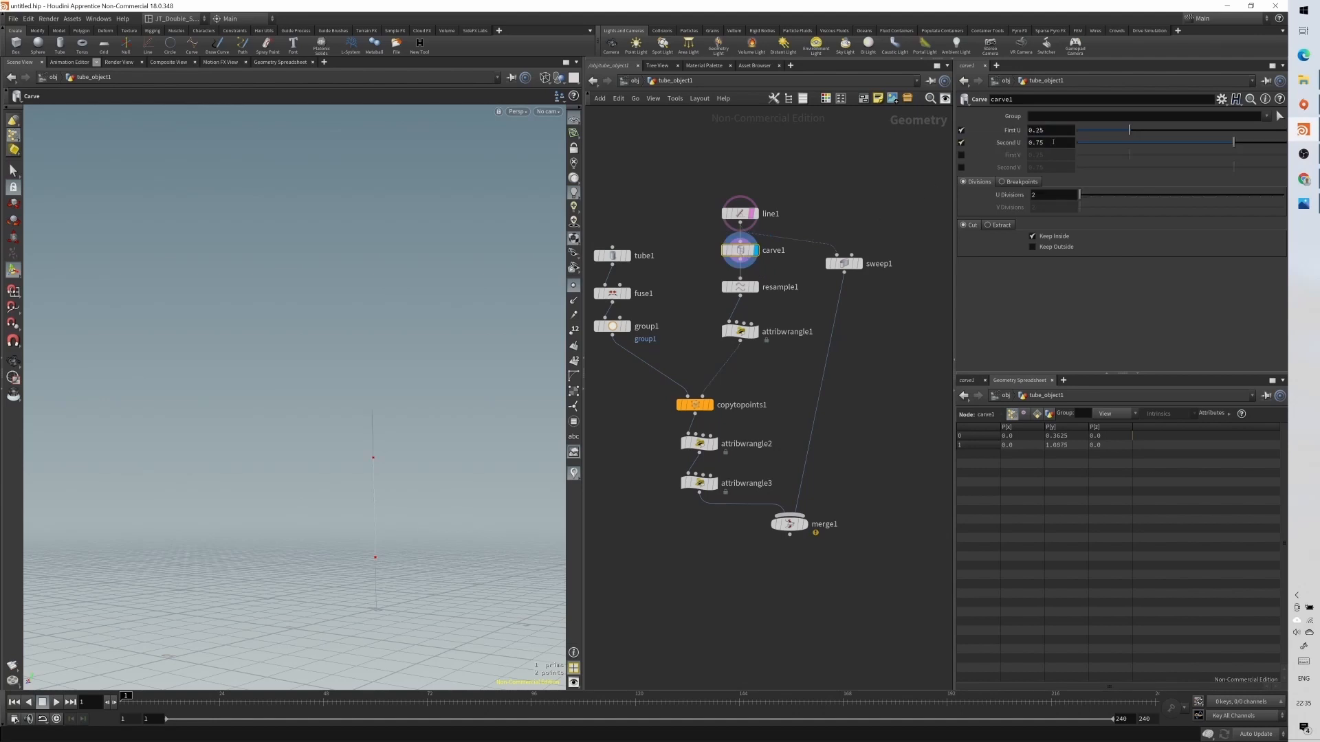
click(1050, 142)
text(1)
key(Return)
alt+drag(373, 585, 373, 561)
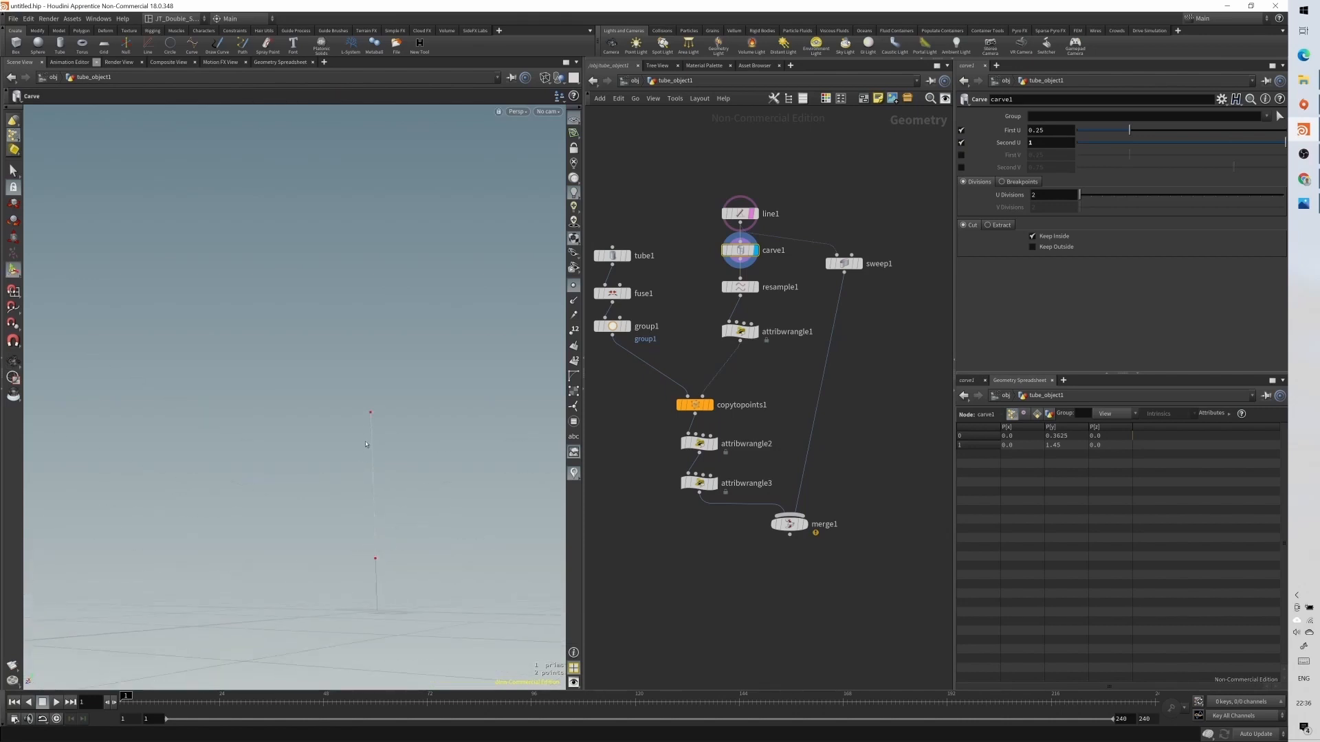
- Display resample1, copytopoints1 and merge1 in turn to inspect how the carved line affects the foliage and trunk
click(755, 287)
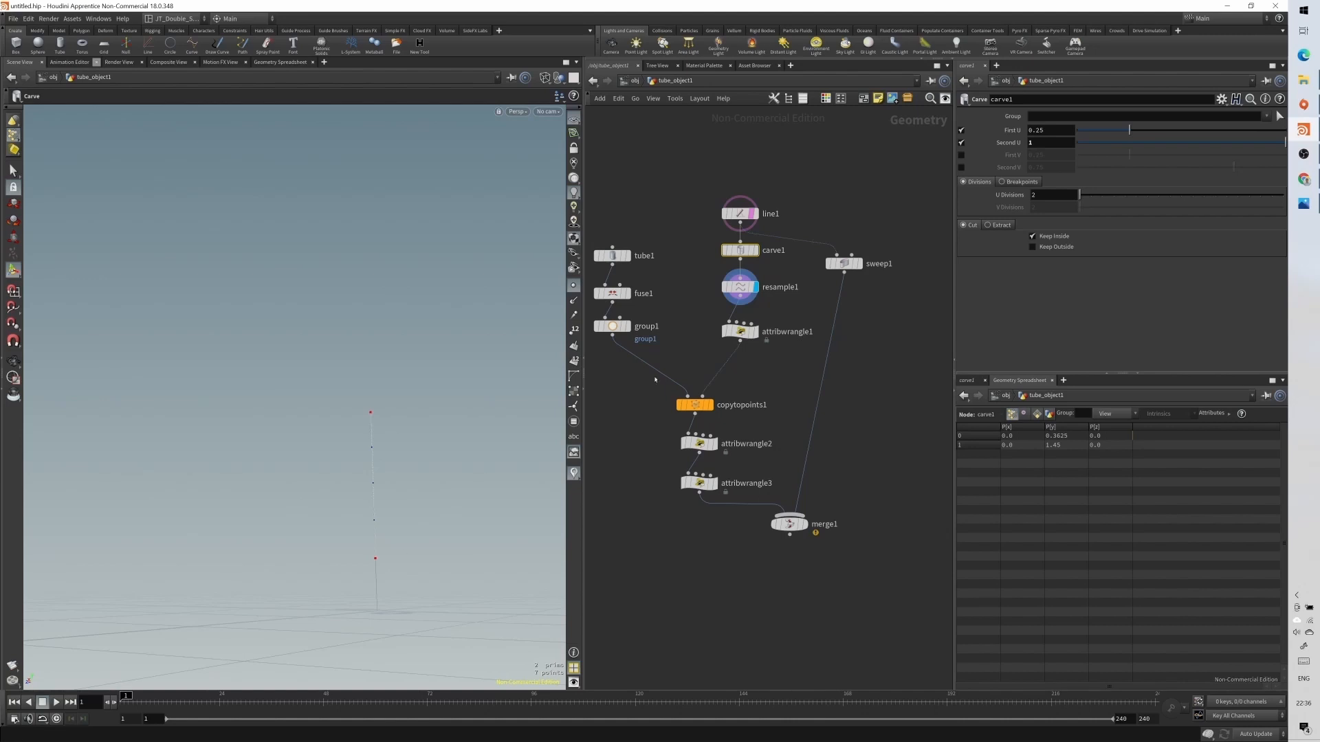
click(709, 405)
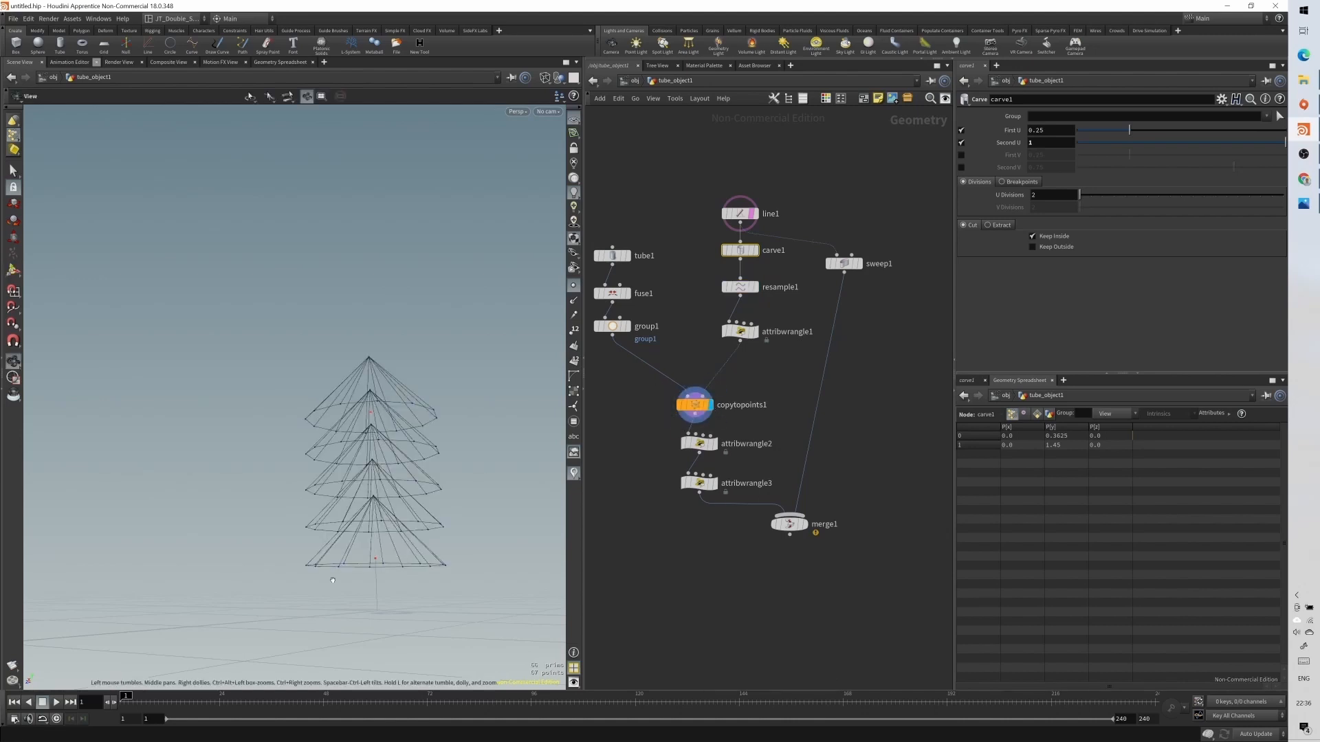
key(Return)
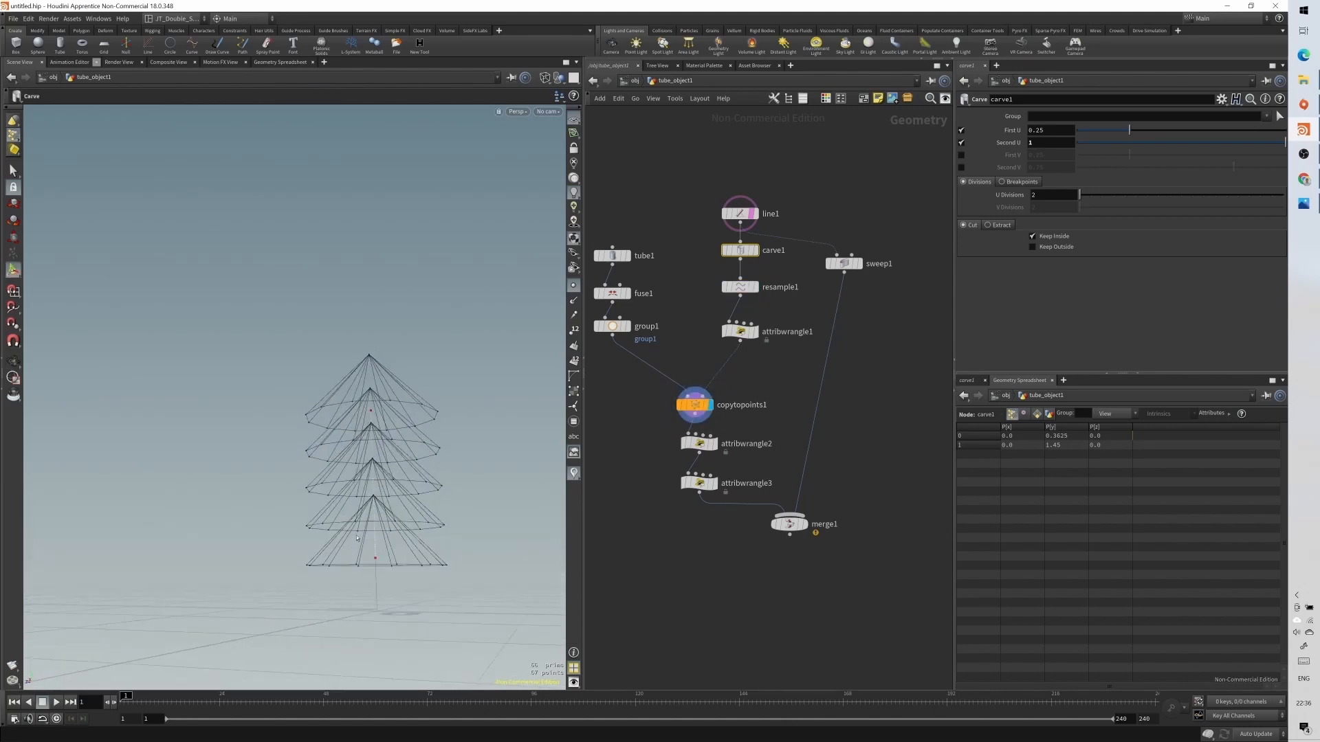
click(715, 482)
click(803, 524)
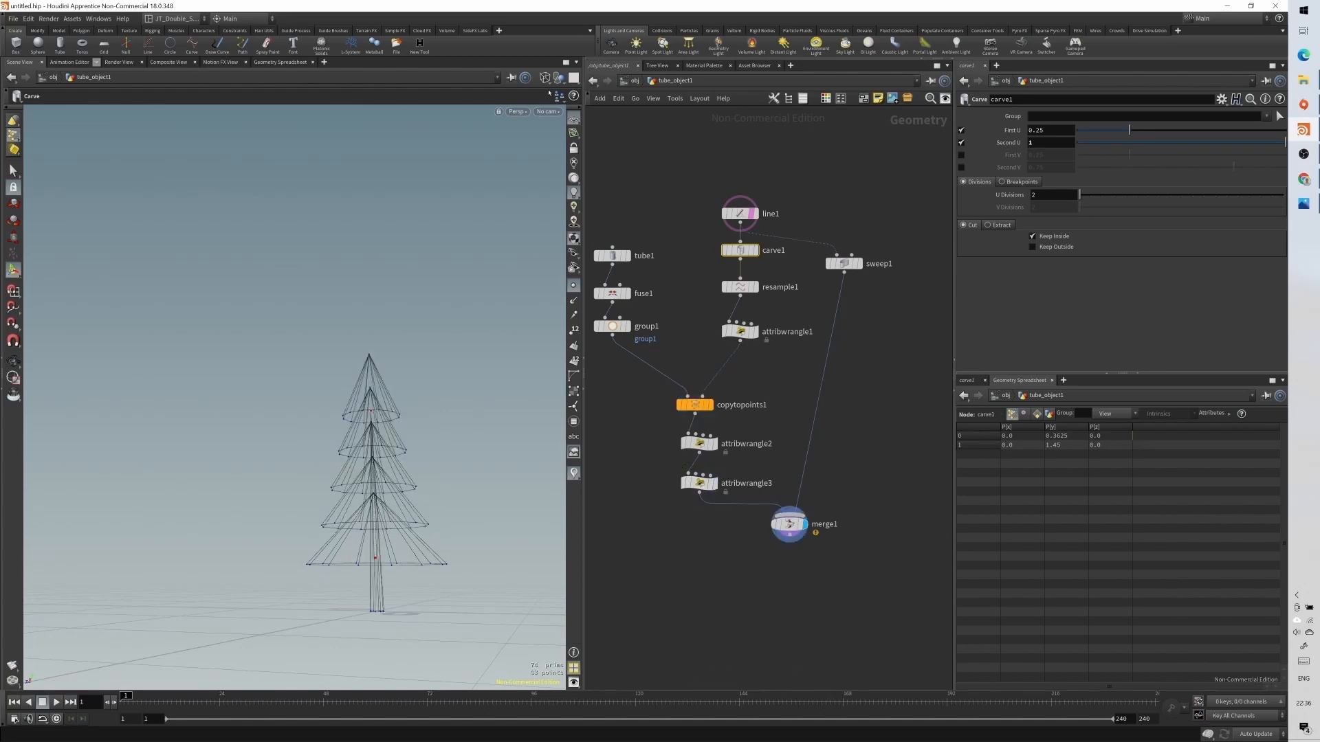
- Switch the viewport shading to Flat Wire Shaded and view the tree
click(545, 78)
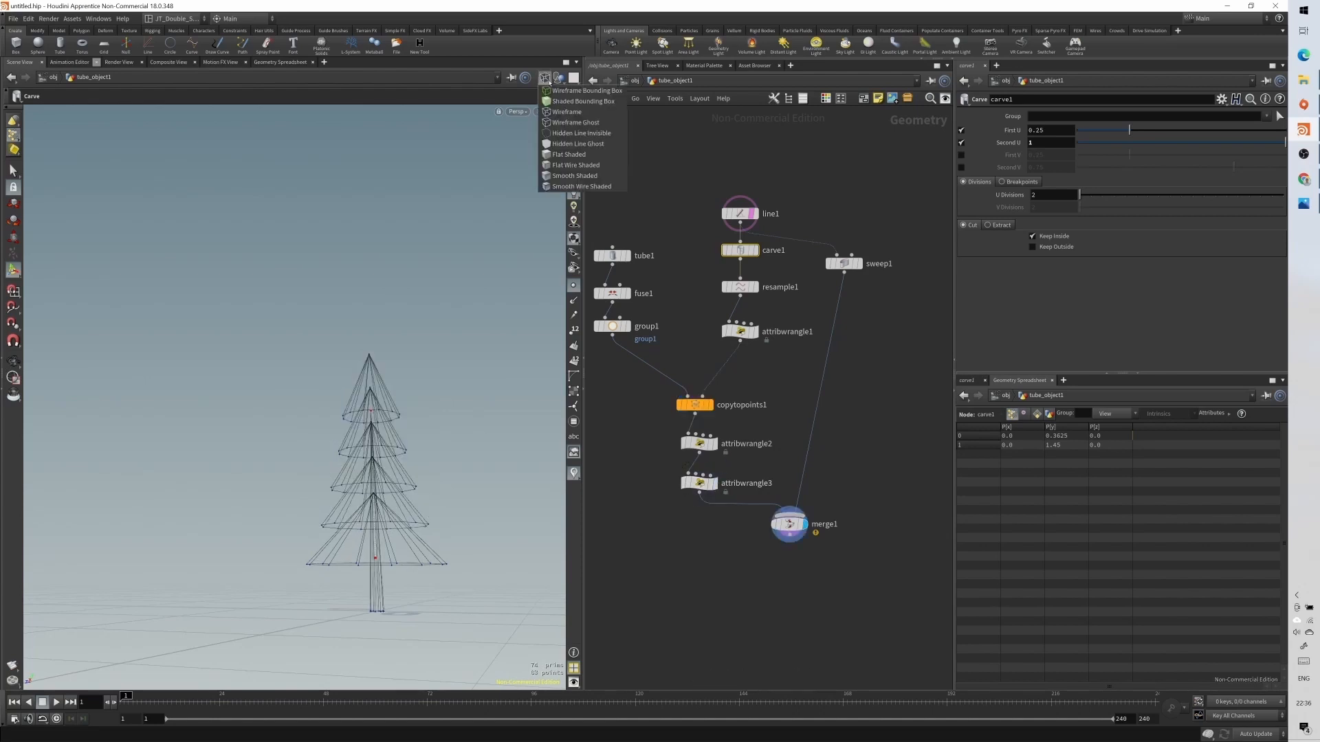
click(573, 165)
alt+drag(430, 430, 355, 498)
key(Return)
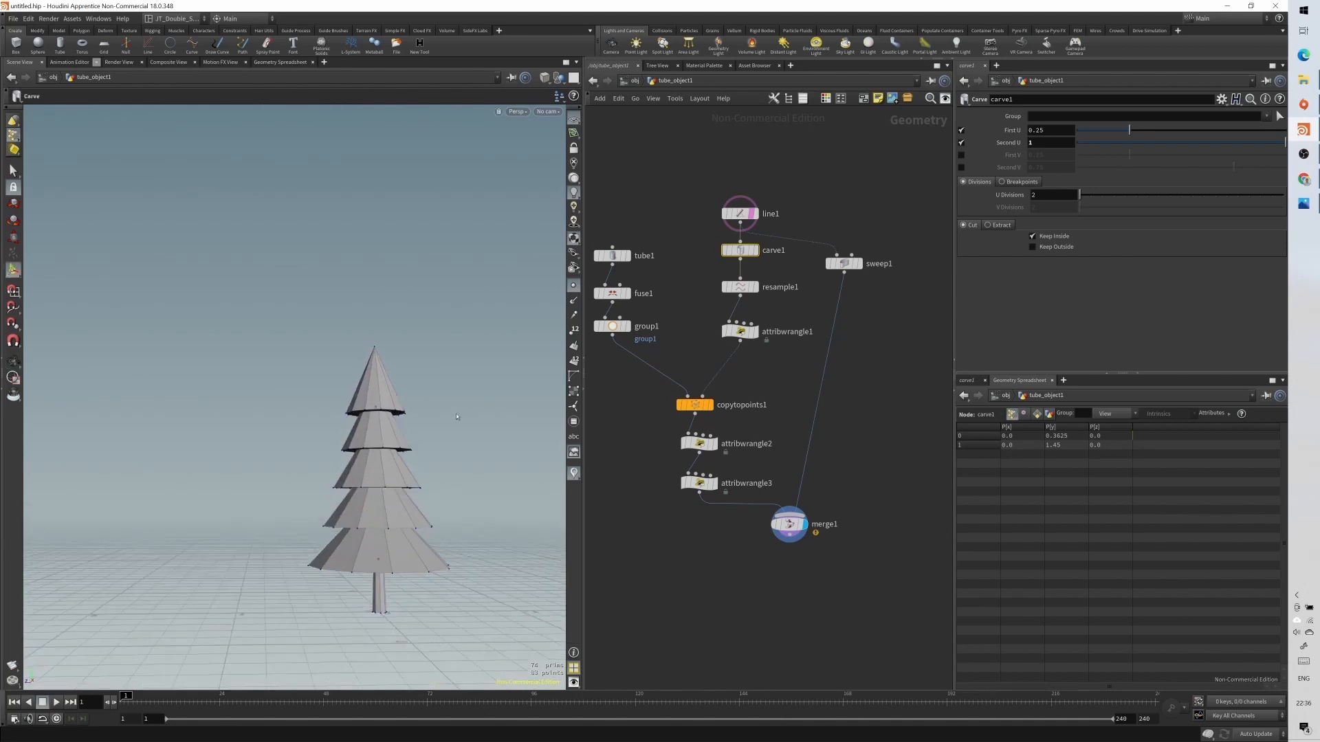
- Lower the fifth point of attribwrangle1's Base Scale ramp to a value of 0.833333 at position 0.445665
click(726, 334)
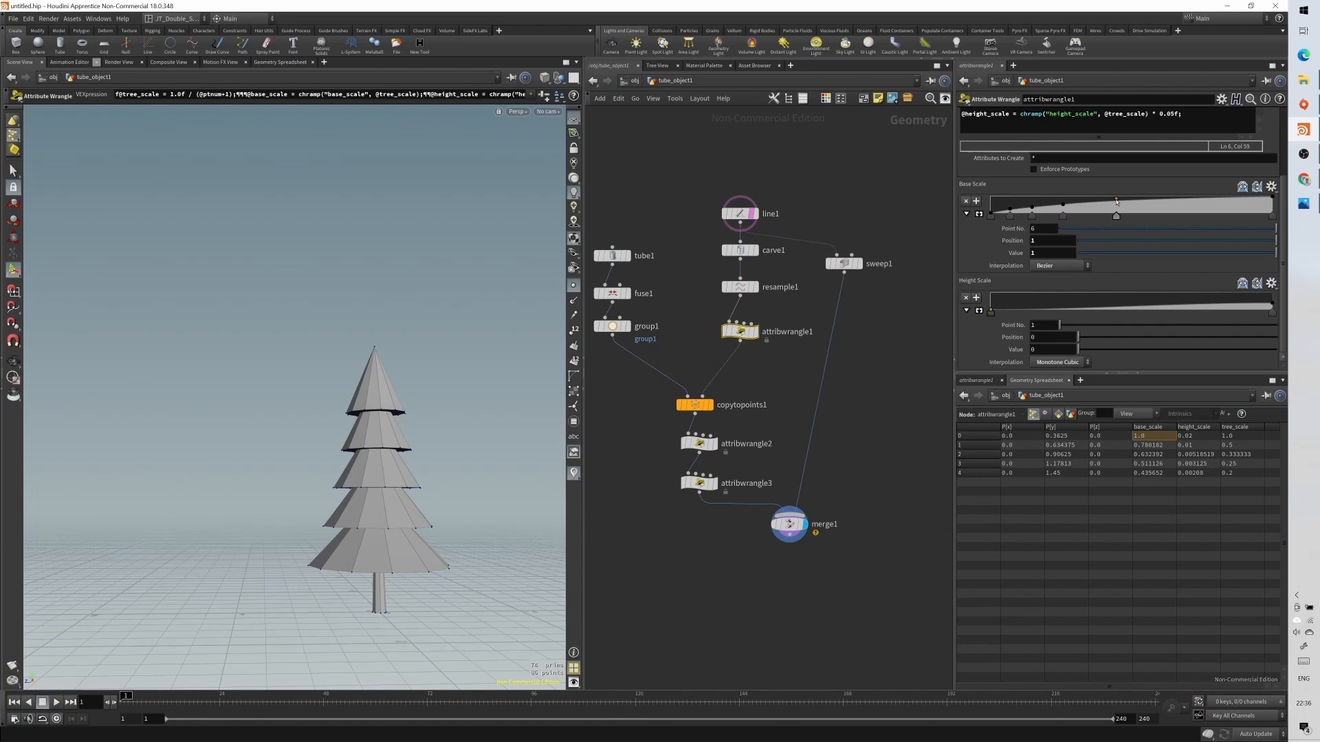
click(1116, 202)
drag(1116, 201, 1116, 202)
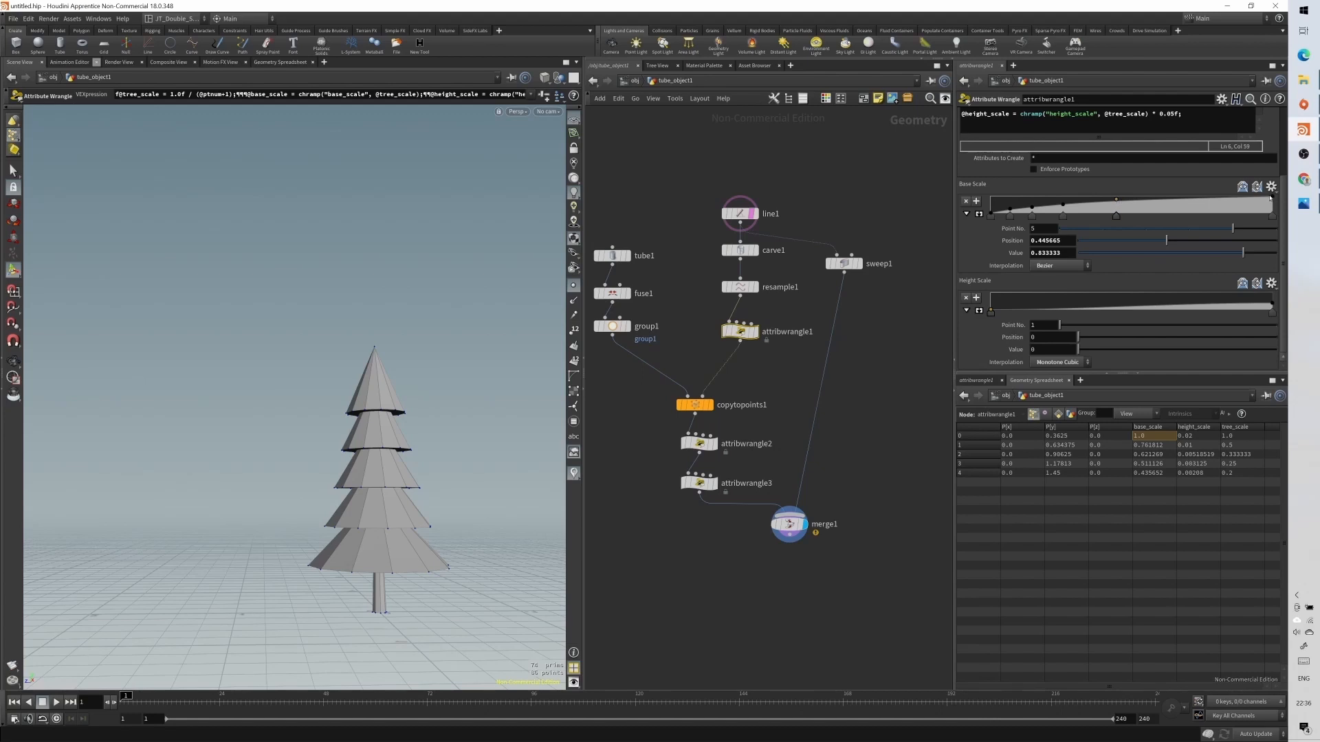
- Try lowering the Base Scale ramp's last point to 0.770833 and shifting its first point to position 0.00976801, undoing both changes
drag(1272, 199, 1272, 203)
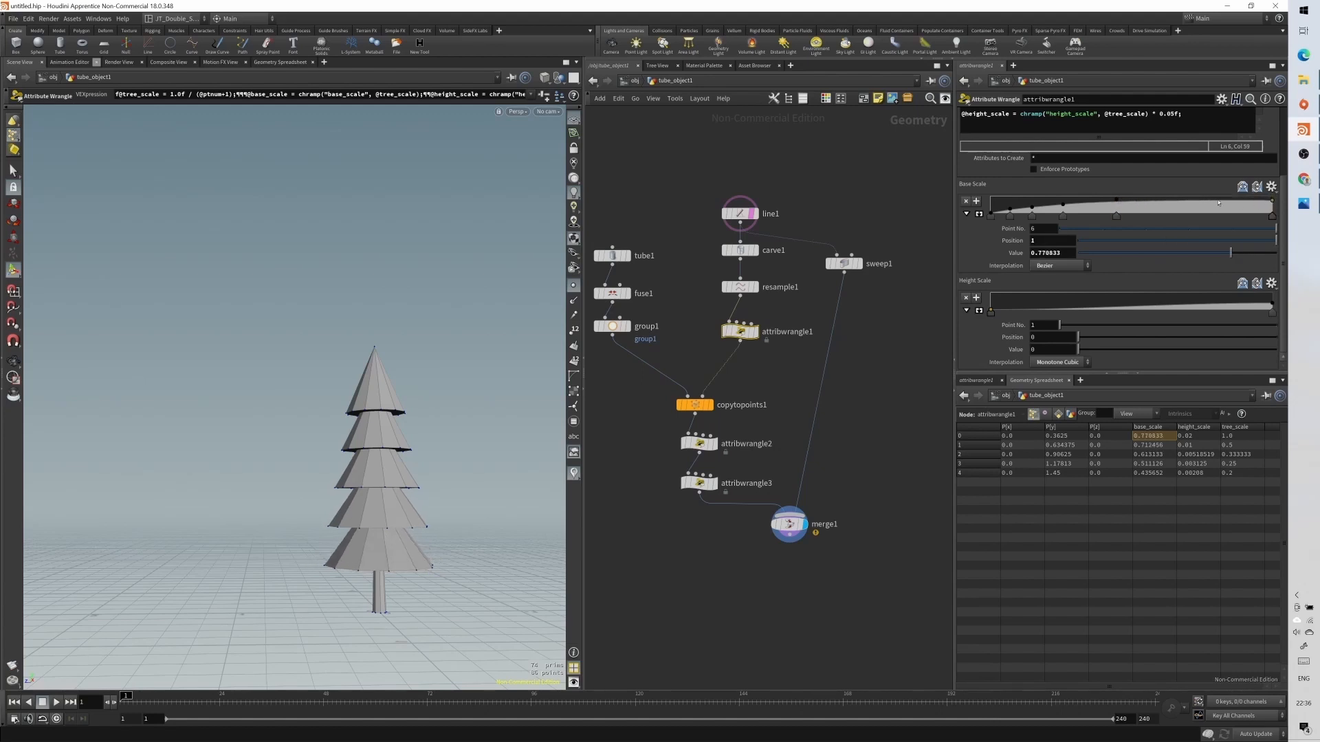
key(ctrl+z)
drag(990, 215, 993, 215)
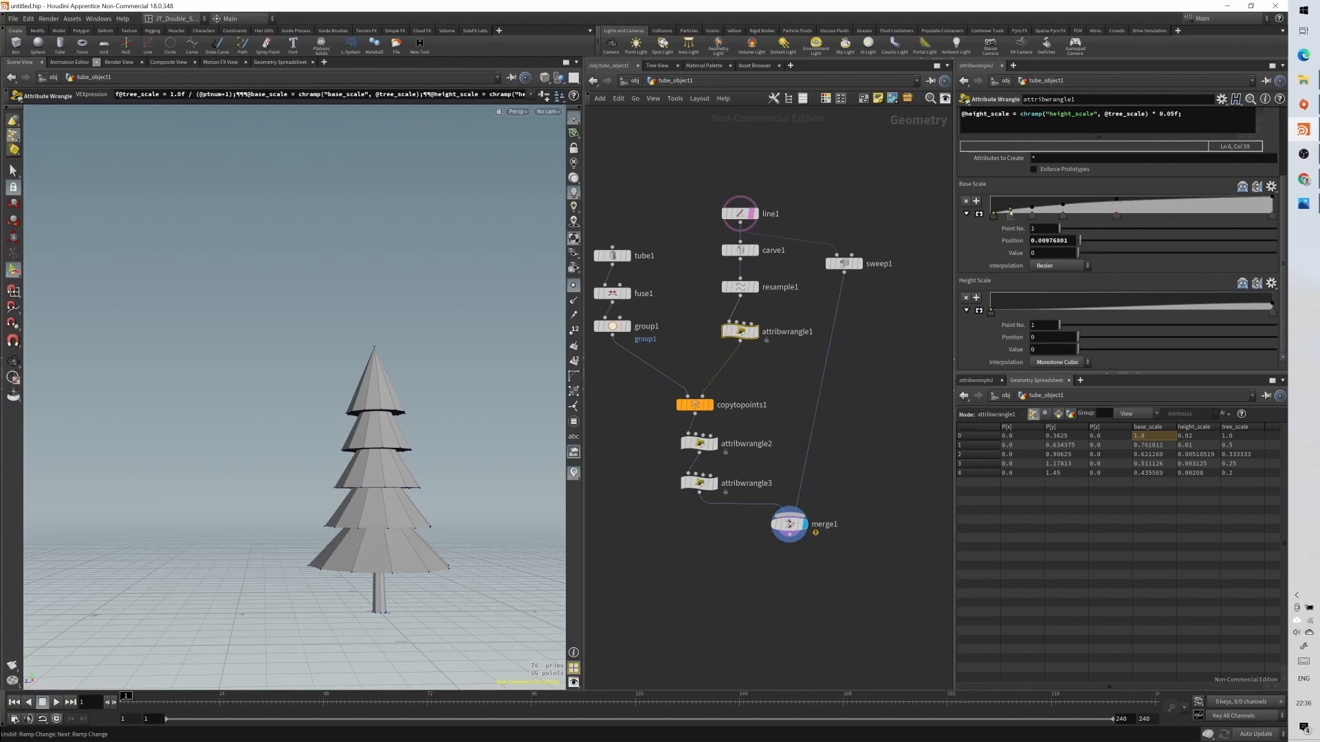
click(1010, 213)
key(ctrl+z)
- Review the expressions of attribwrangle1 and attribwrangle2 and examine attribwrangle1's point scale attributes in the geometry spreadsheet
scroll(1055, 138, up, 1)
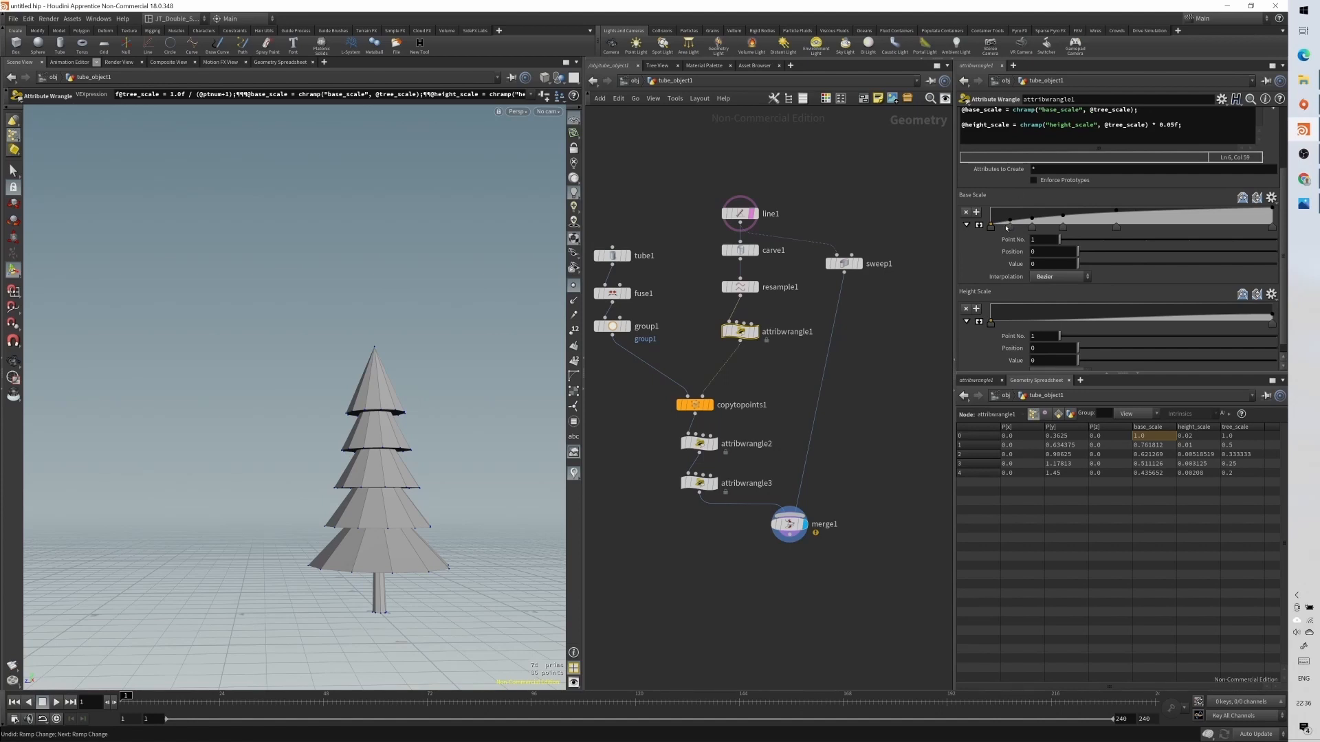
click(1139, 126)
scroll(1030, 221, up, 3)
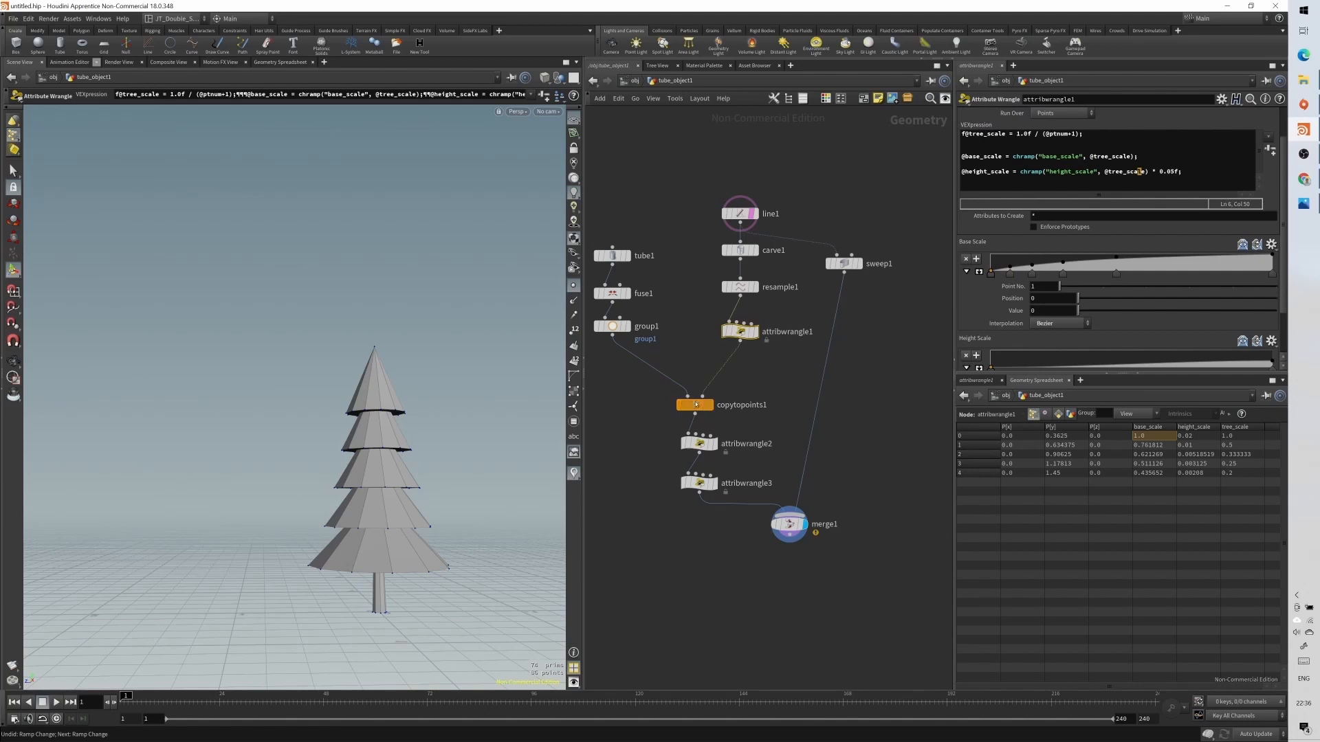
click(699, 443)
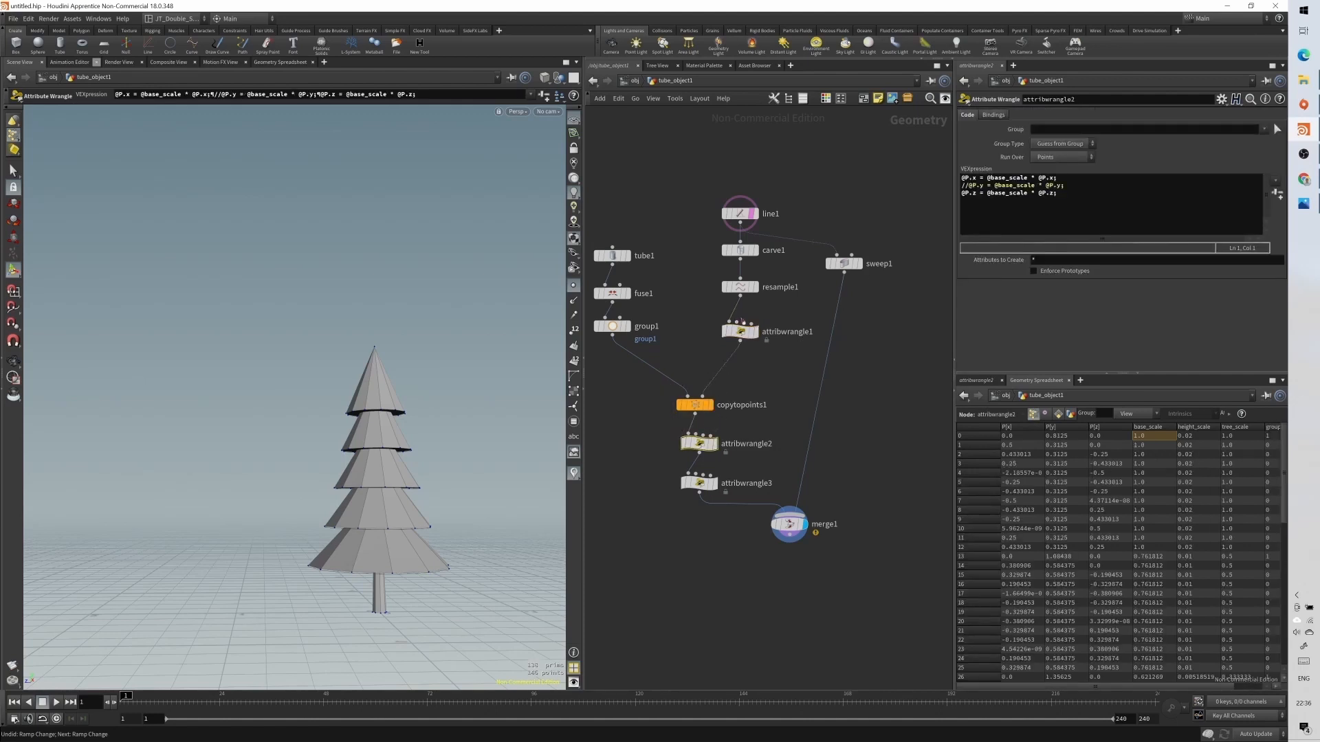
click(739, 332)
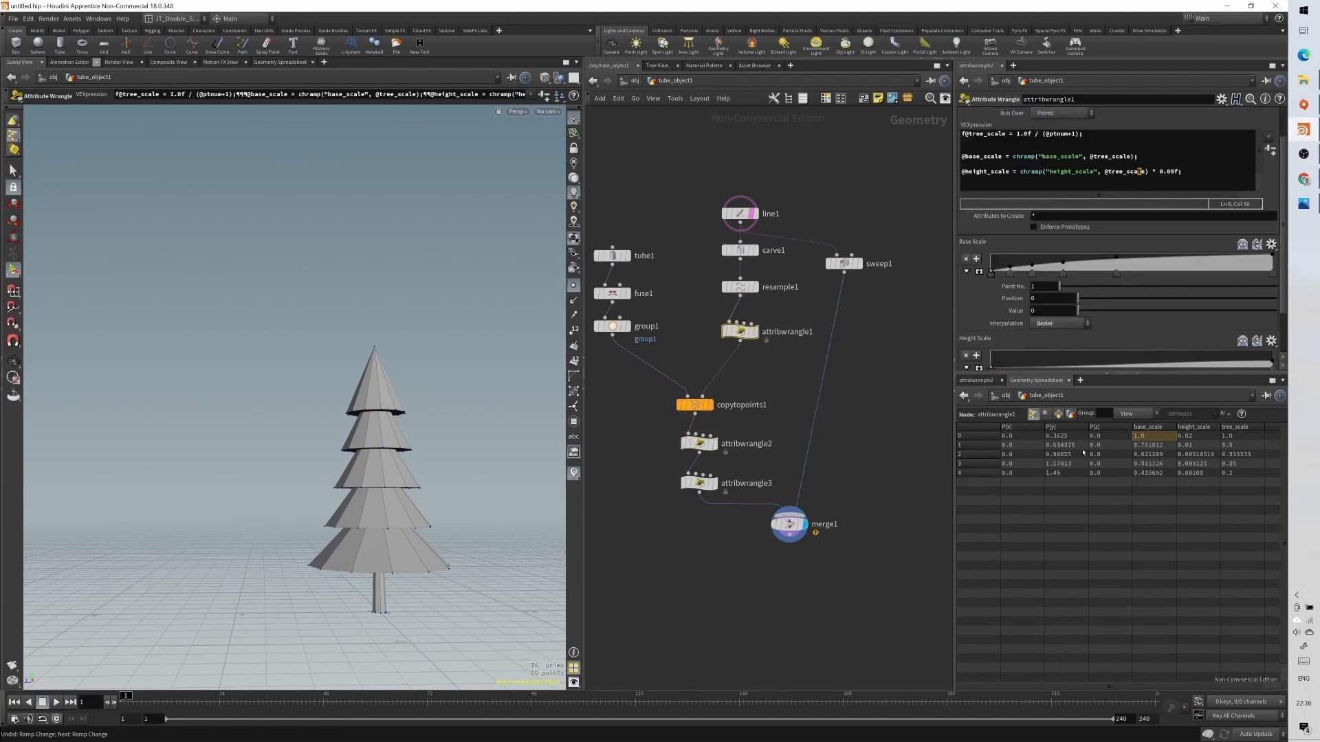
click(1226, 475)
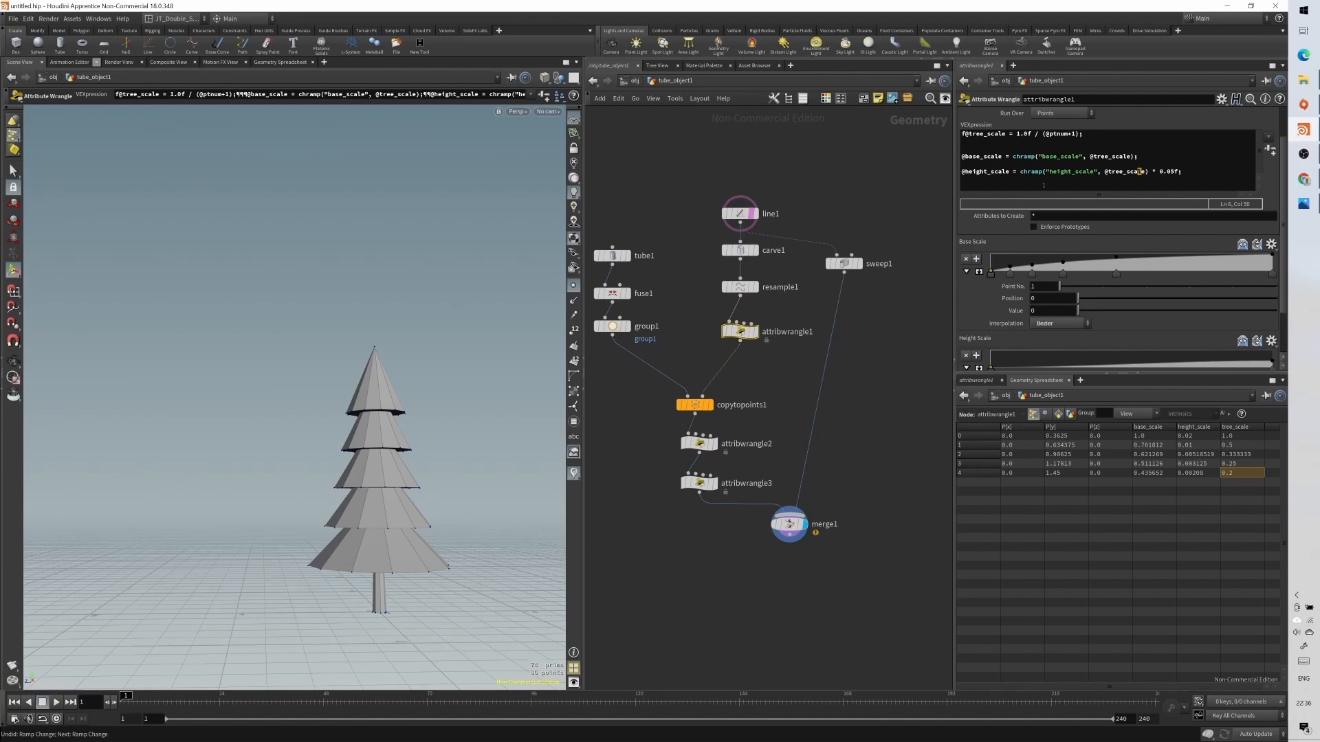
- Try multiplying base_scale by 1.1f in attribwrangle1's expression, and undo the addition
click(1039, 165)
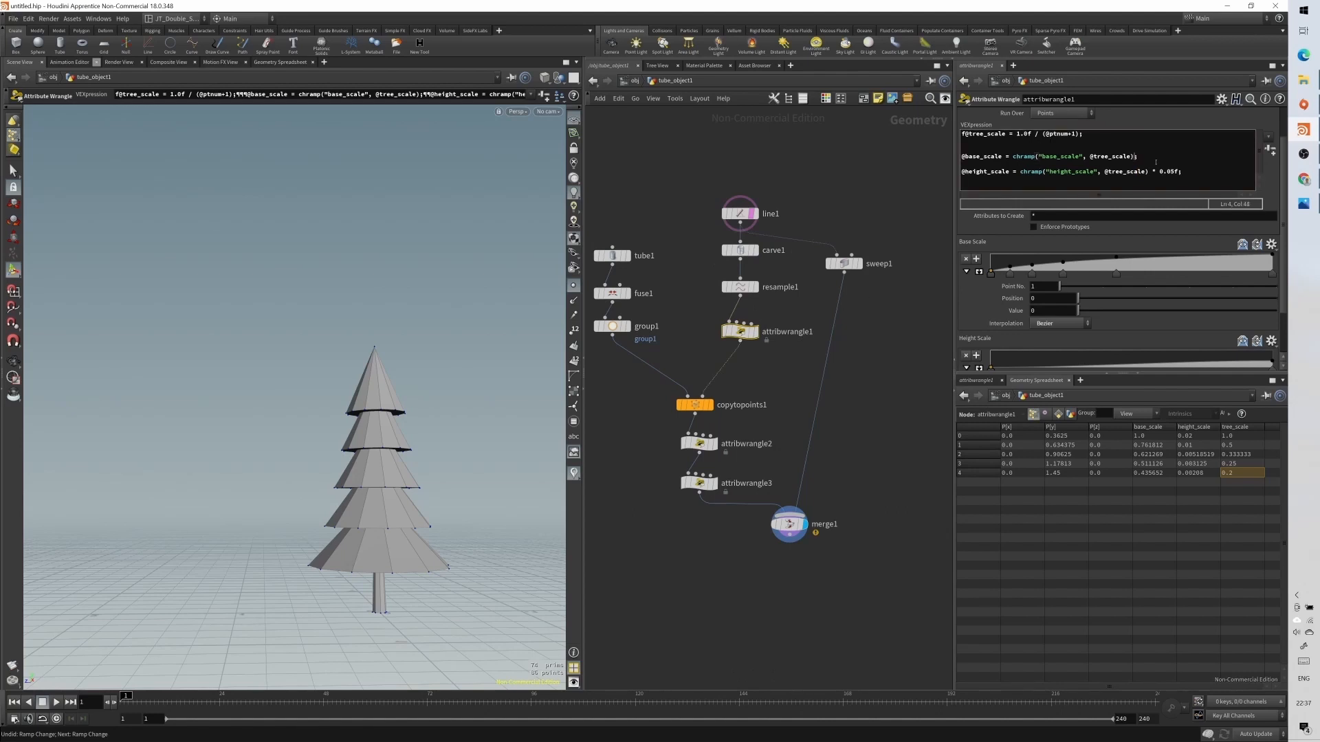
text(*2.0f)
key(shift+Left)
key(shift+Left)
key(shift+Left)
text(1.1)
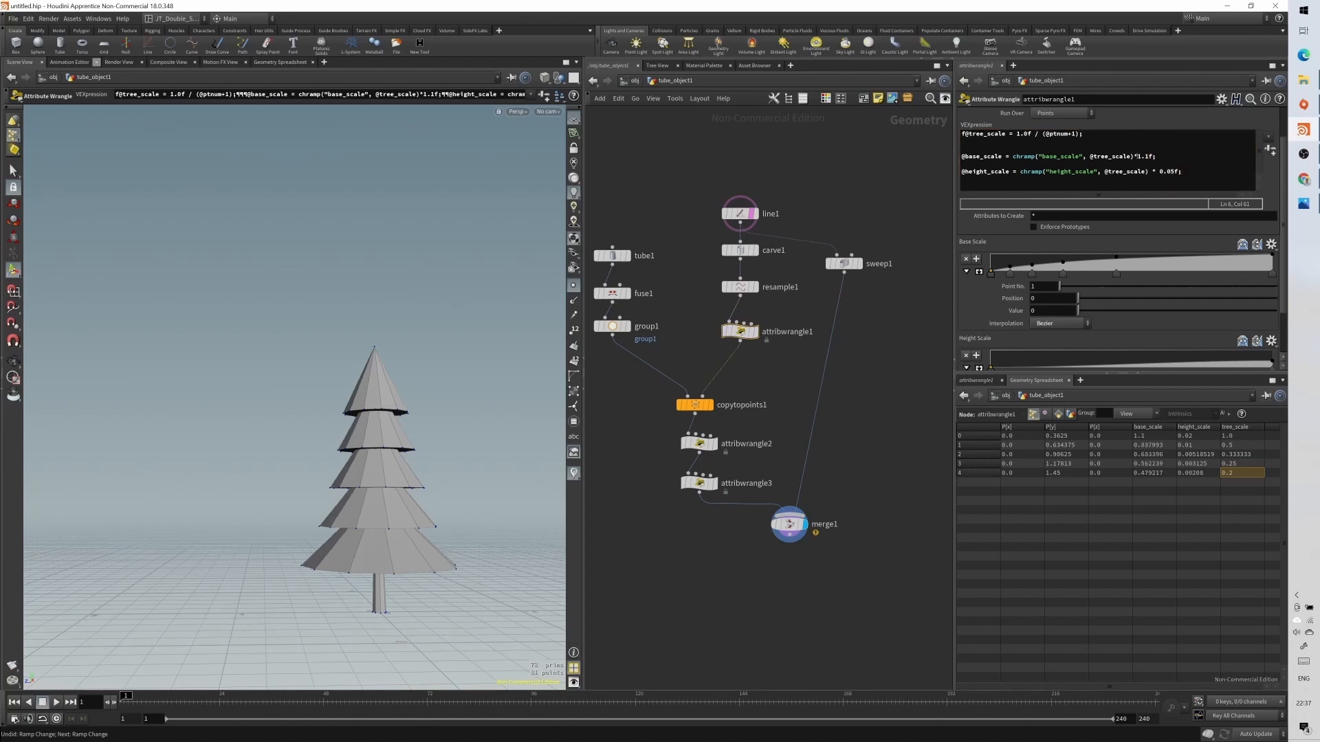
click(1137, 157)
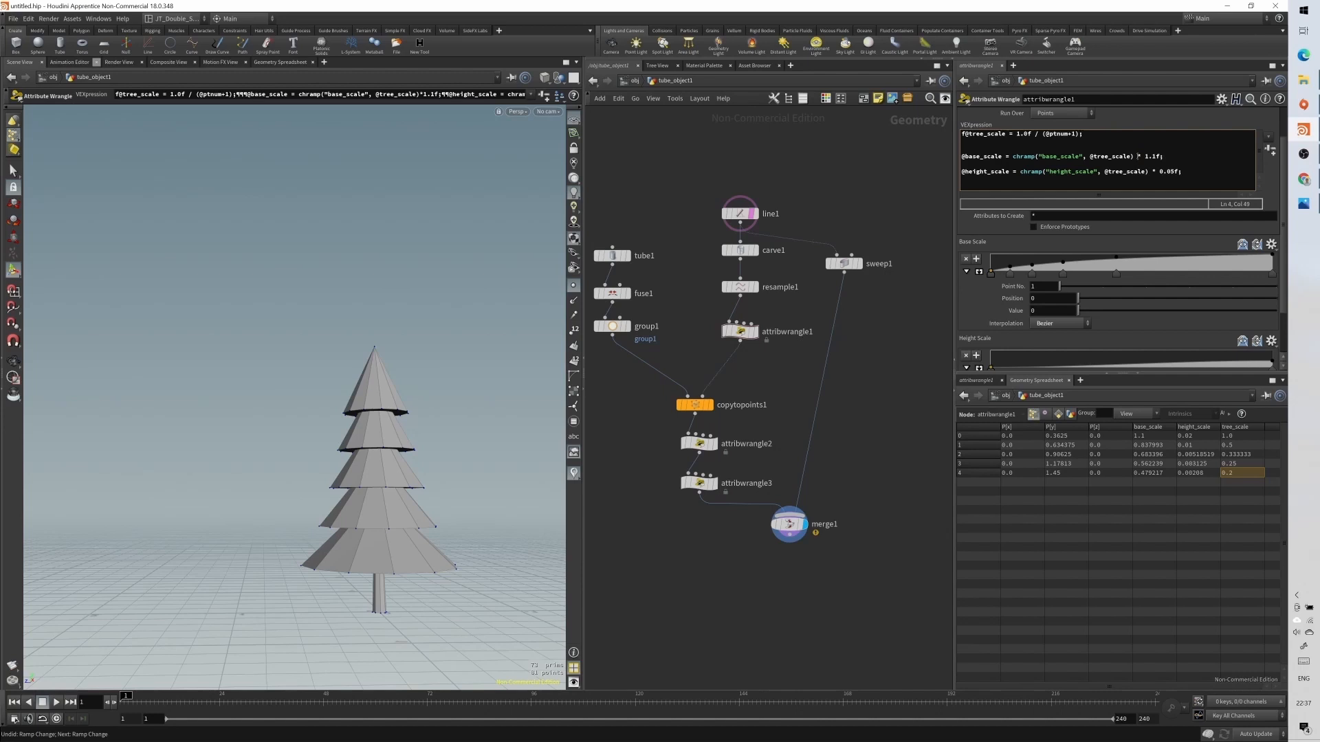
key(ctrl+z)
key(ctrl+z)
key(ctrl+z)
key(ctrl+z)
- Change the height_scale multiplier in attribwrangle1's expression to 0.1f and view the tree from a lower angle
text(1)
key(ctrl+Return)
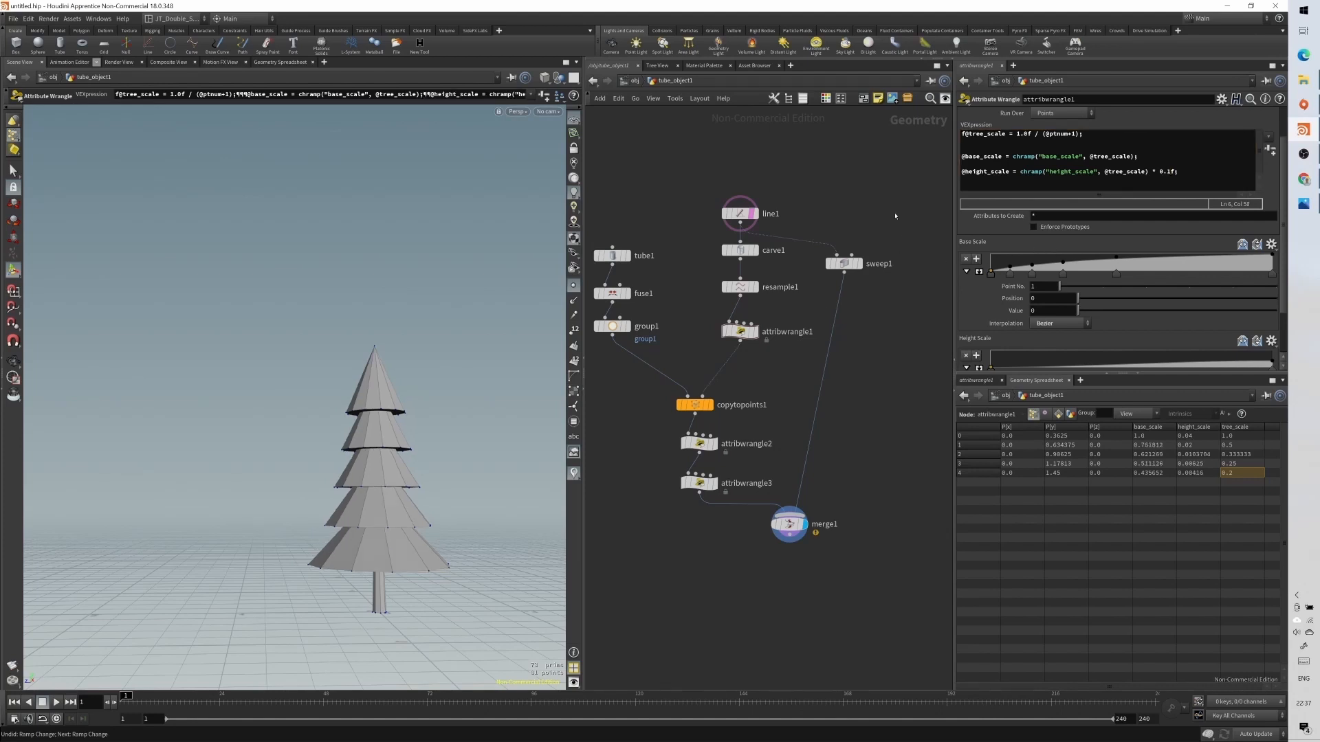
alt+drag(382, 513, 426, 429)
- Try reducing tube1's Radius Scale to 0.439, restore it to 0.5, and inspect the tree from above
click(613, 256)
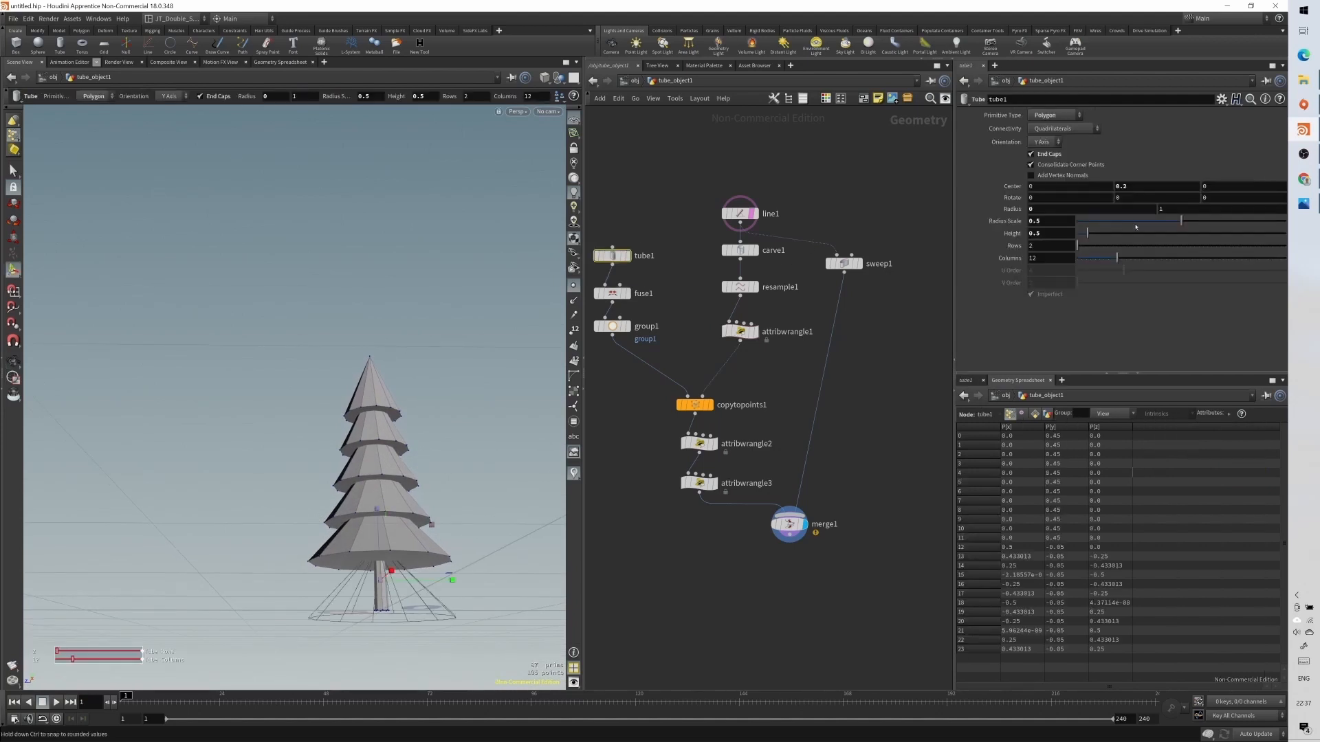
drag(1164, 223, 1168, 220)
click(1057, 221)
text(0.5)
key(Return)
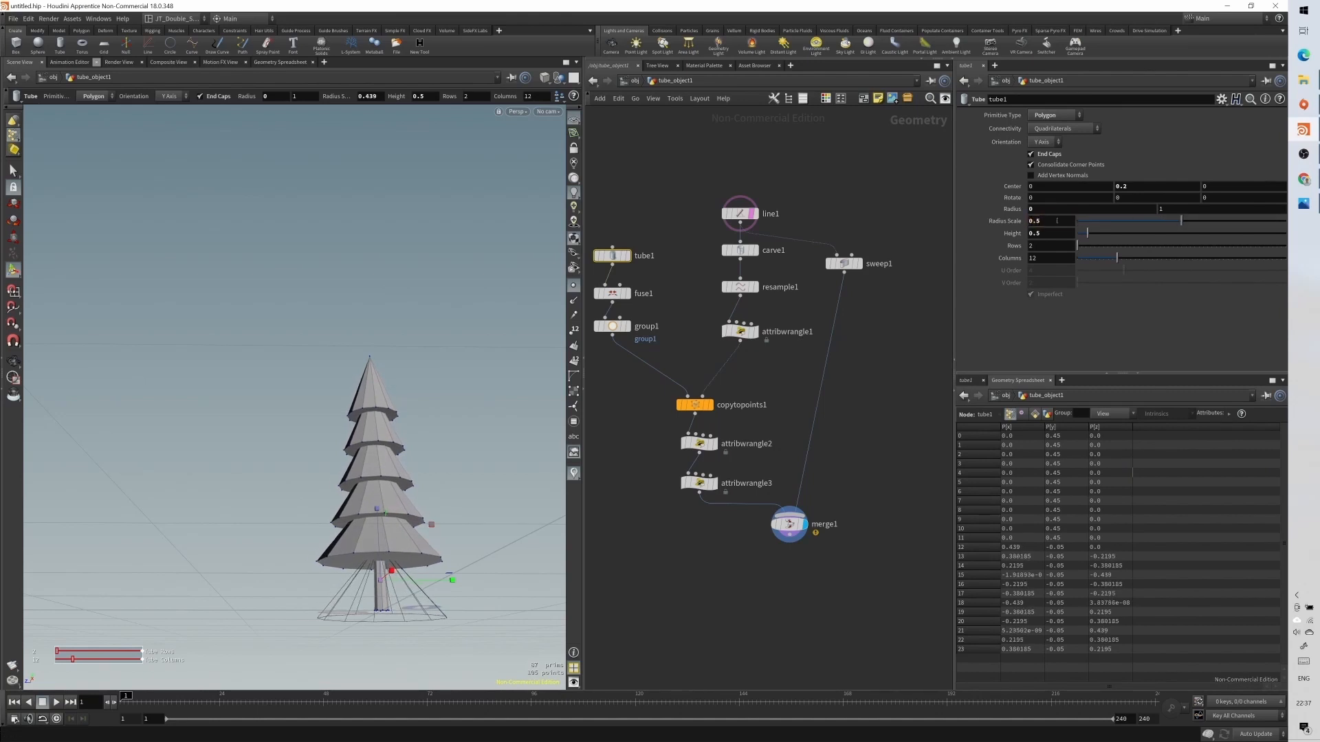
key(Escape)
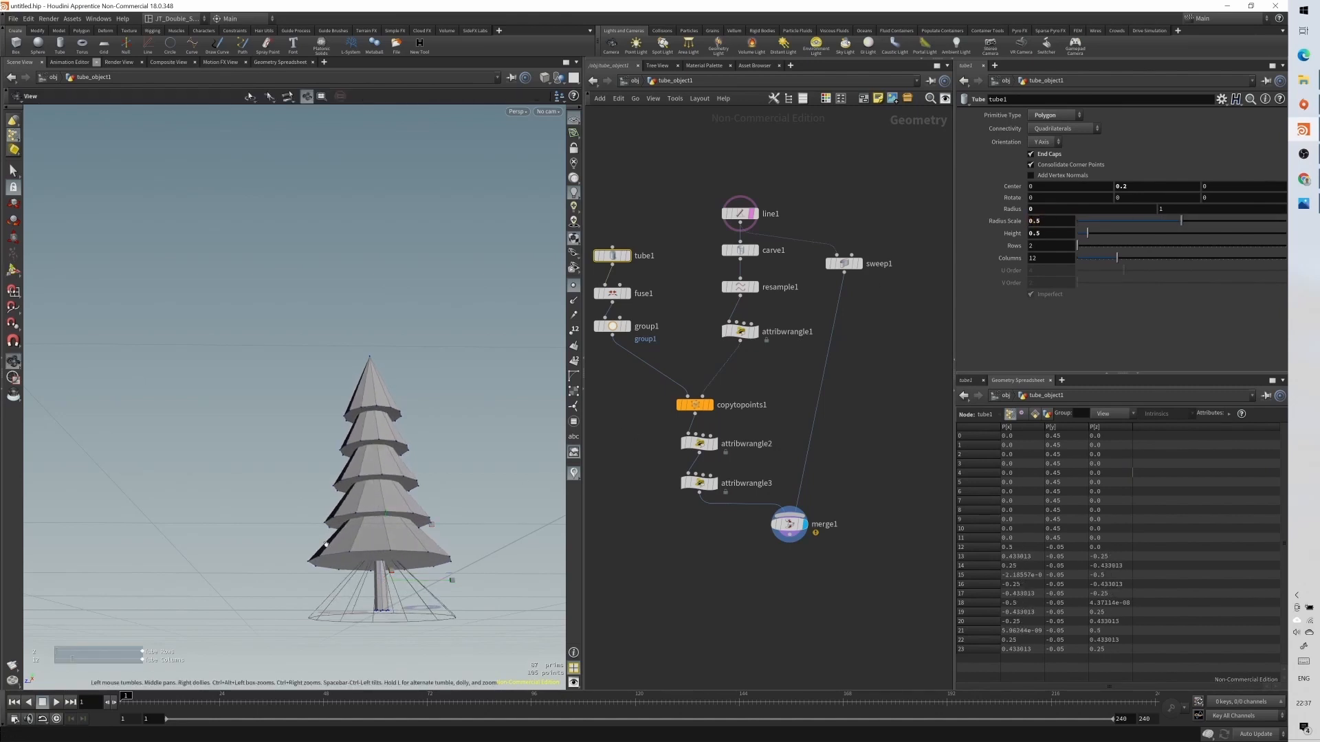
drag(350, 551, 309, 576)
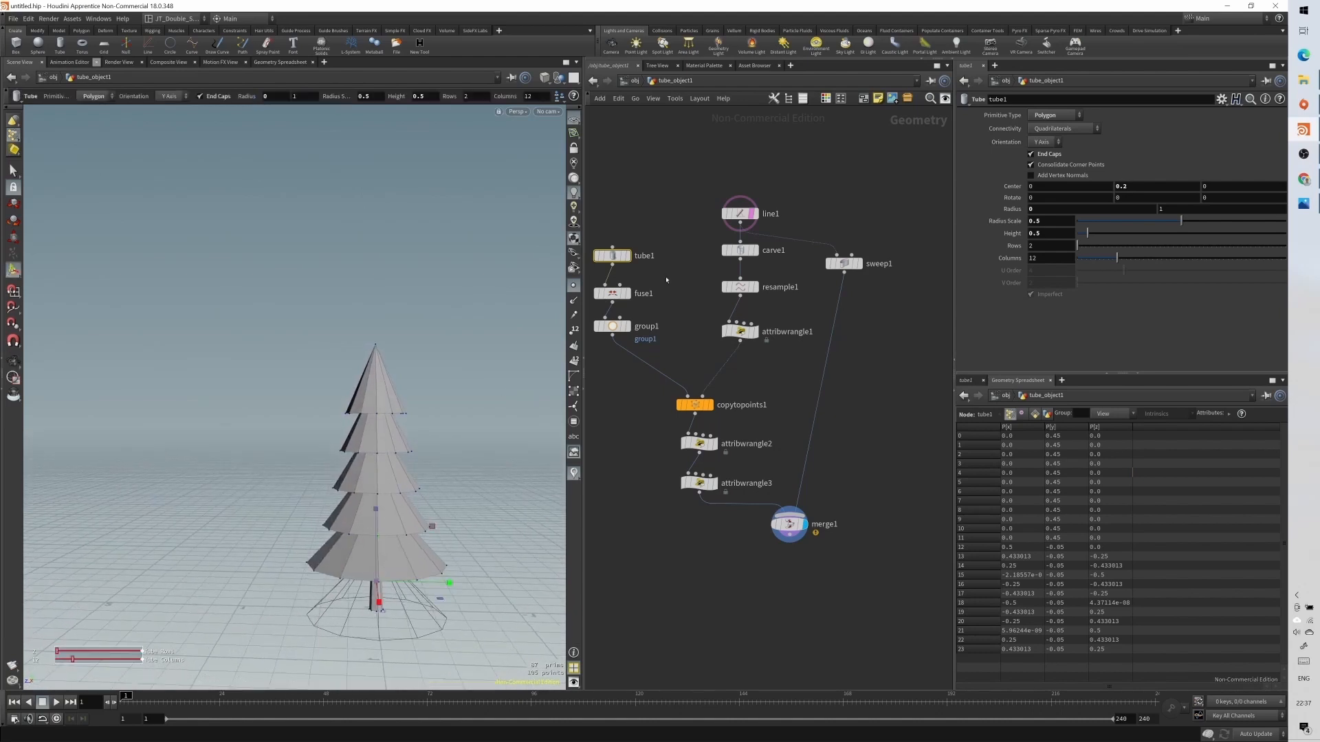
- Lower the inner points of attribwrangle1's Base Scale ramp to narrow the upper tiers, placing the second at position 0.0671551, value 0.104167
click(739, 288)
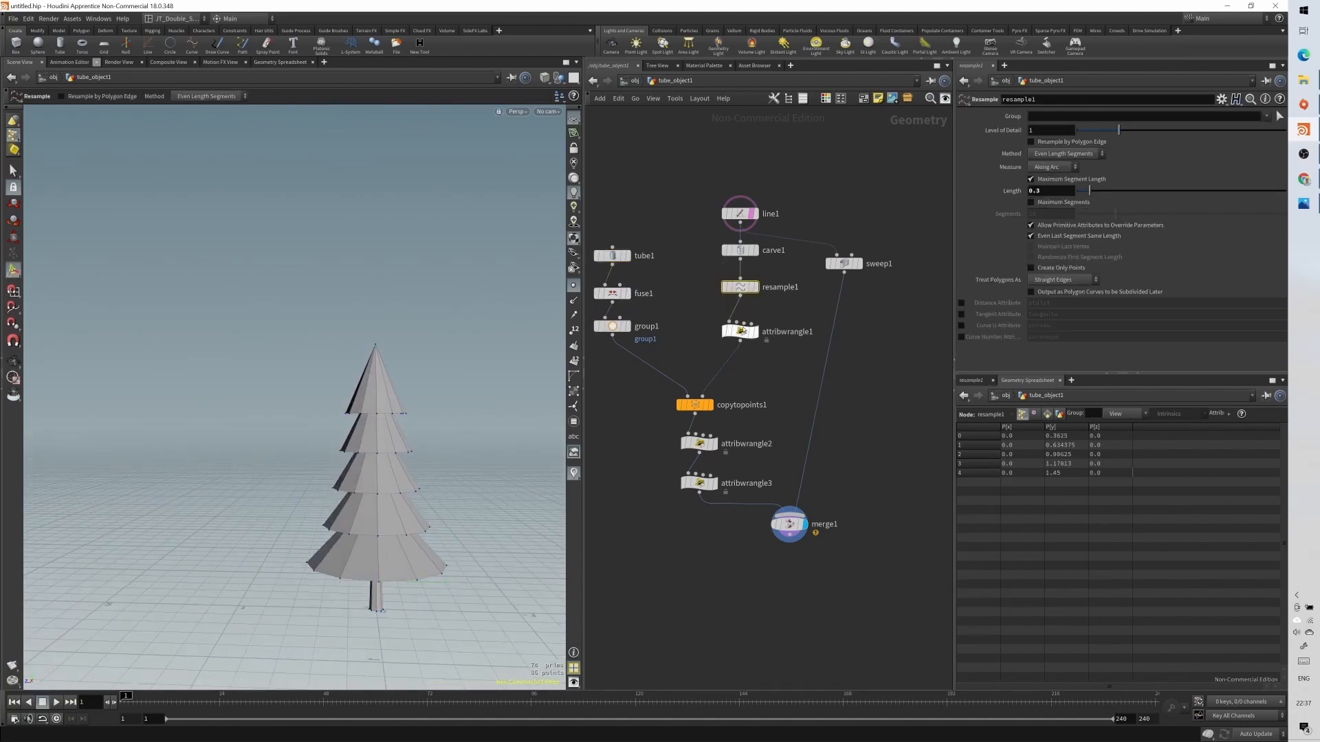
click(740, 333)
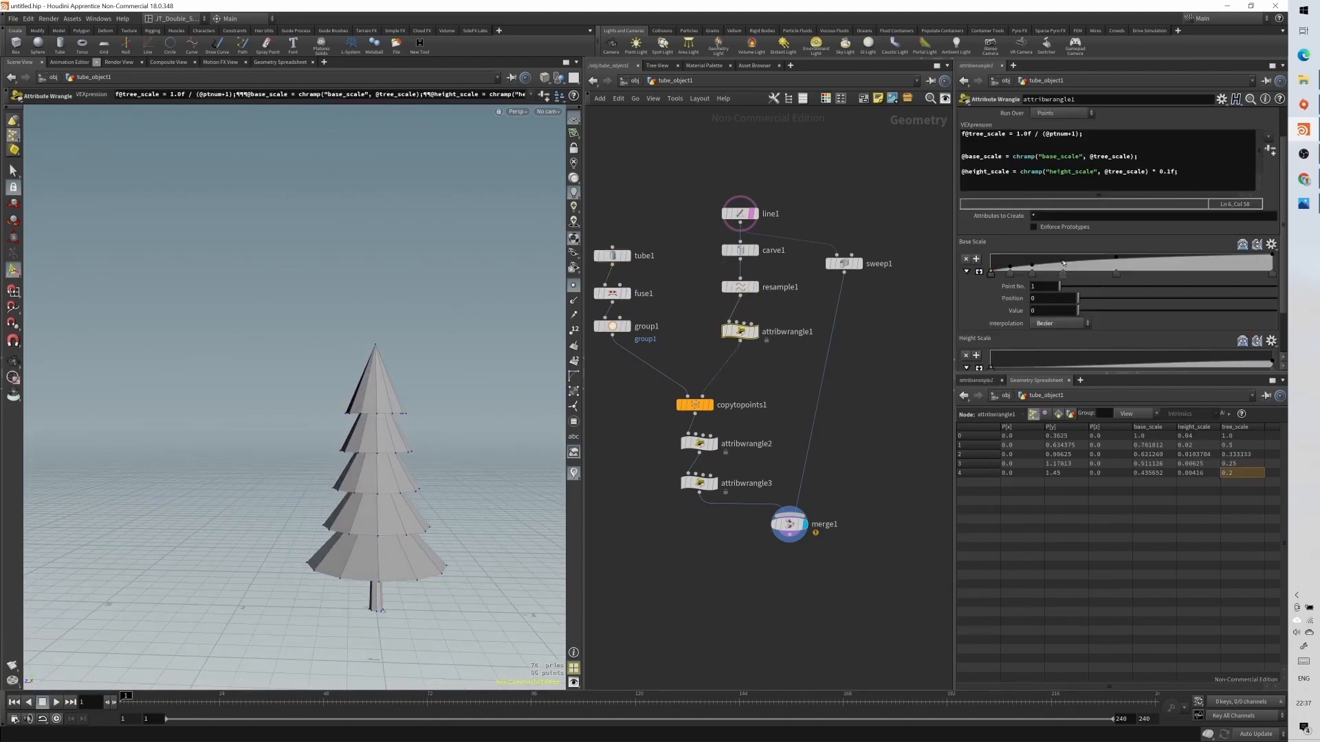
drag(1063, 262, 1010, 271)
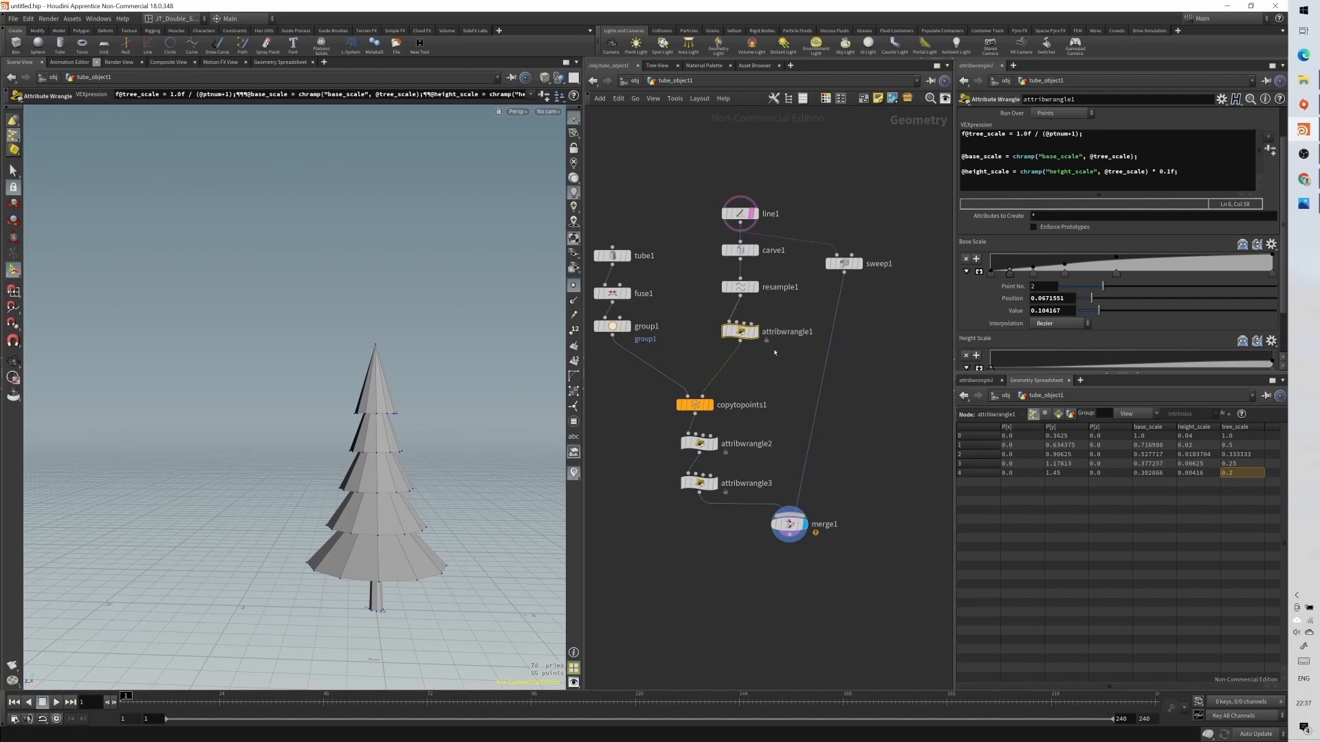
- Check attribwrangle3's expression and change the height_scale multiplier in attribwrangle1 to 0.2f
click(699, 483)
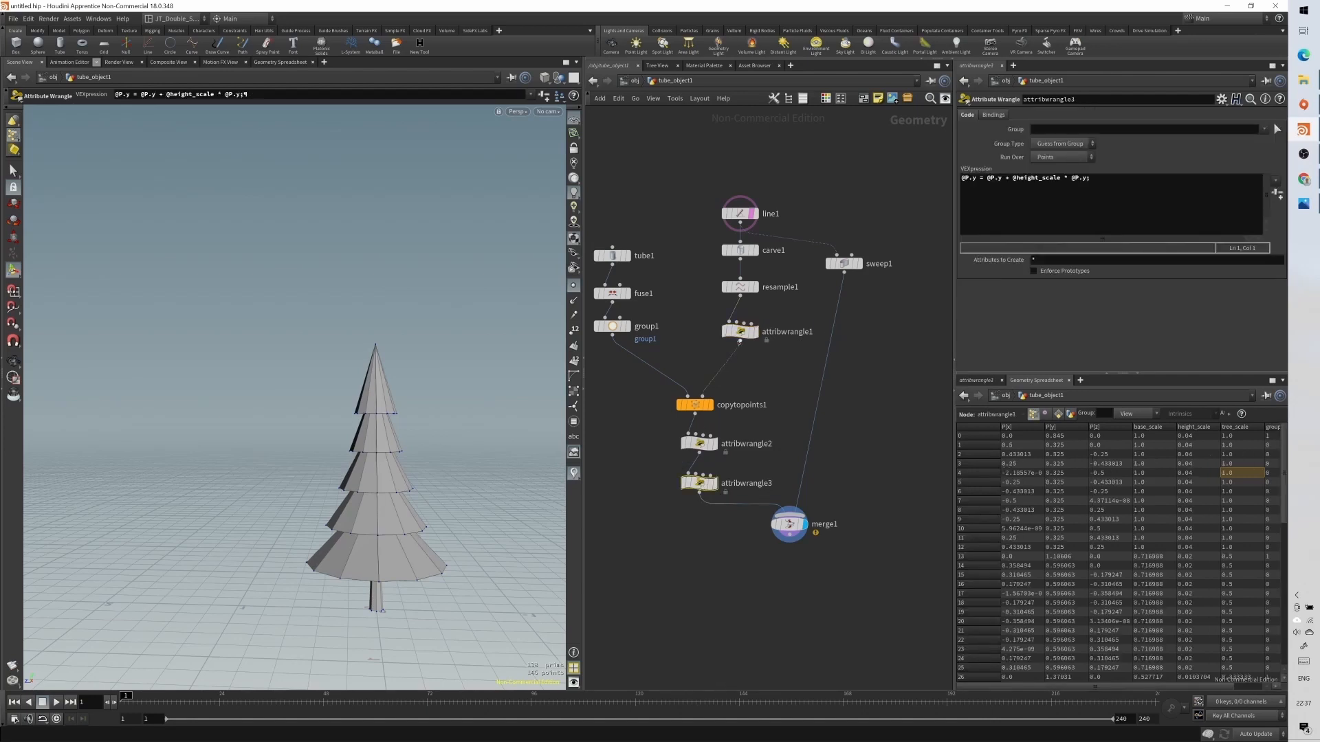
click(740, 332)
click(1170, 171)
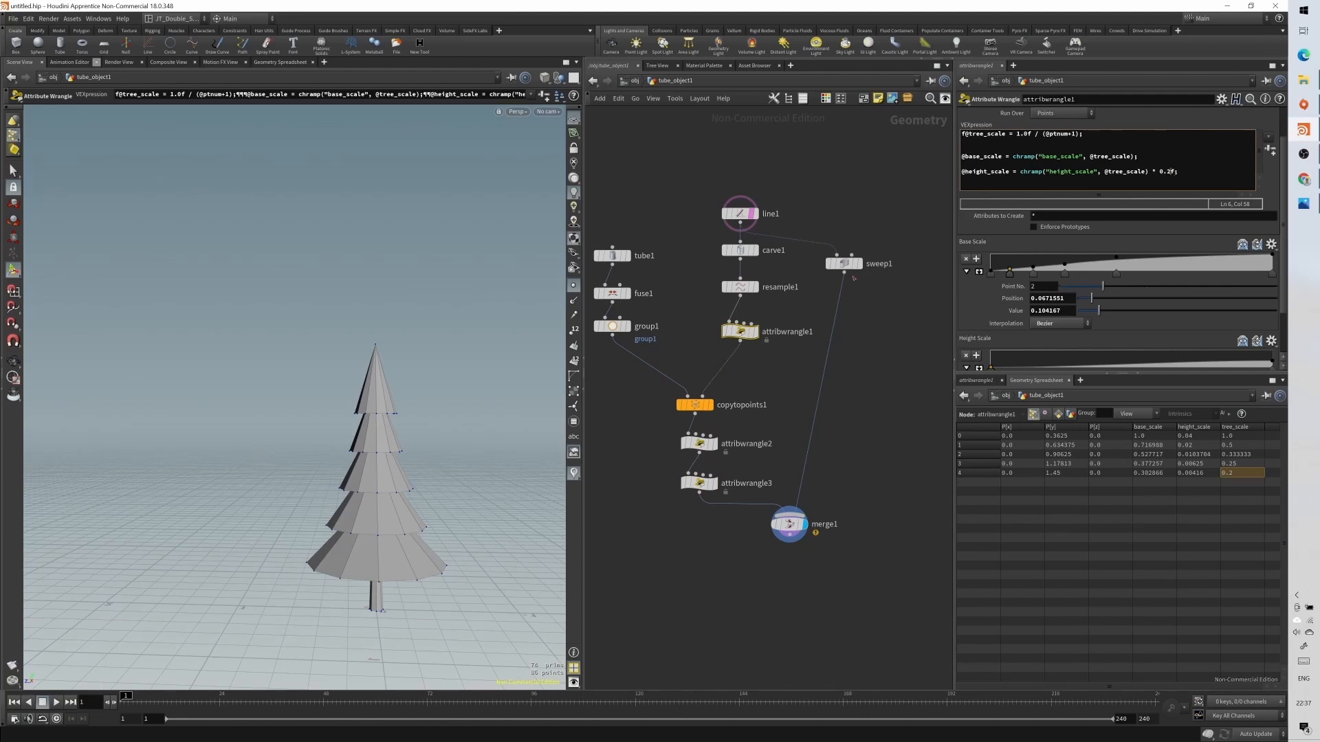
- Undo the height_scale multiplier change in attribwrangle1, try 0.5f, and set it back to 0.1f
key(ctrl+z)
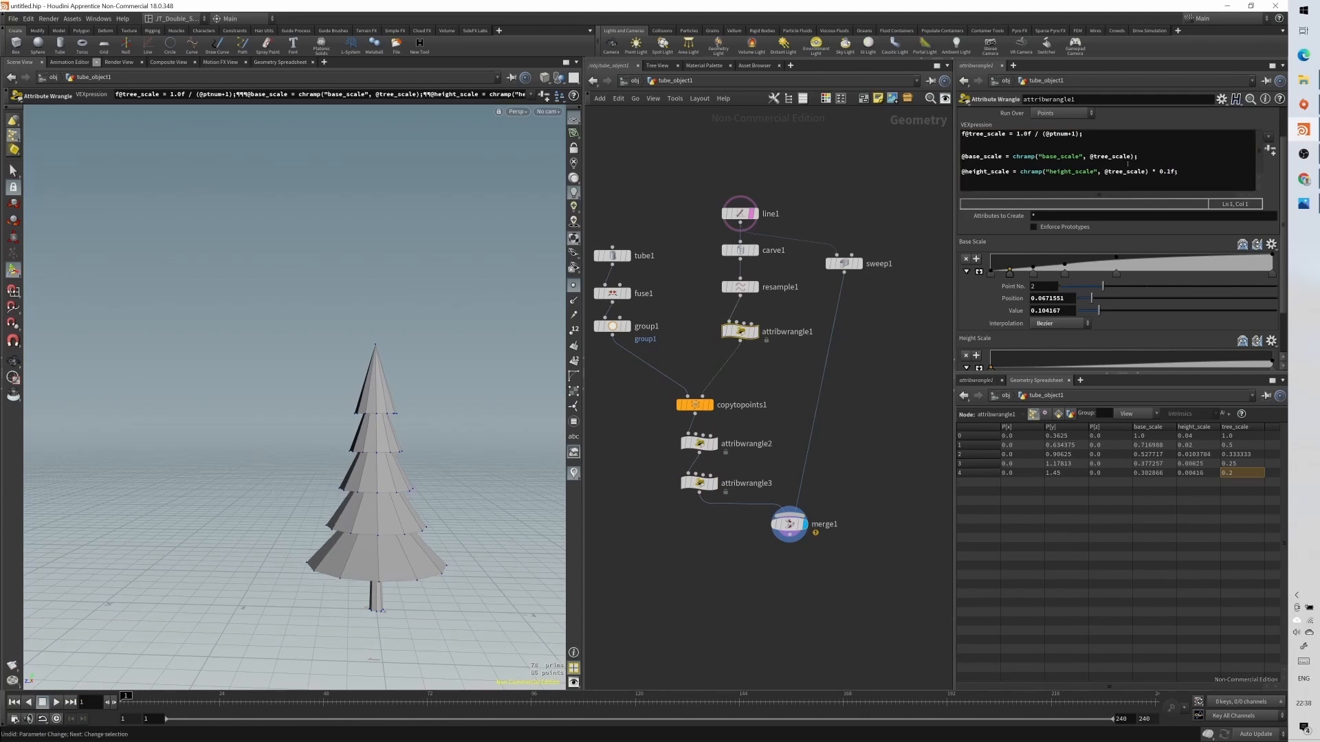
click(1171, 171)
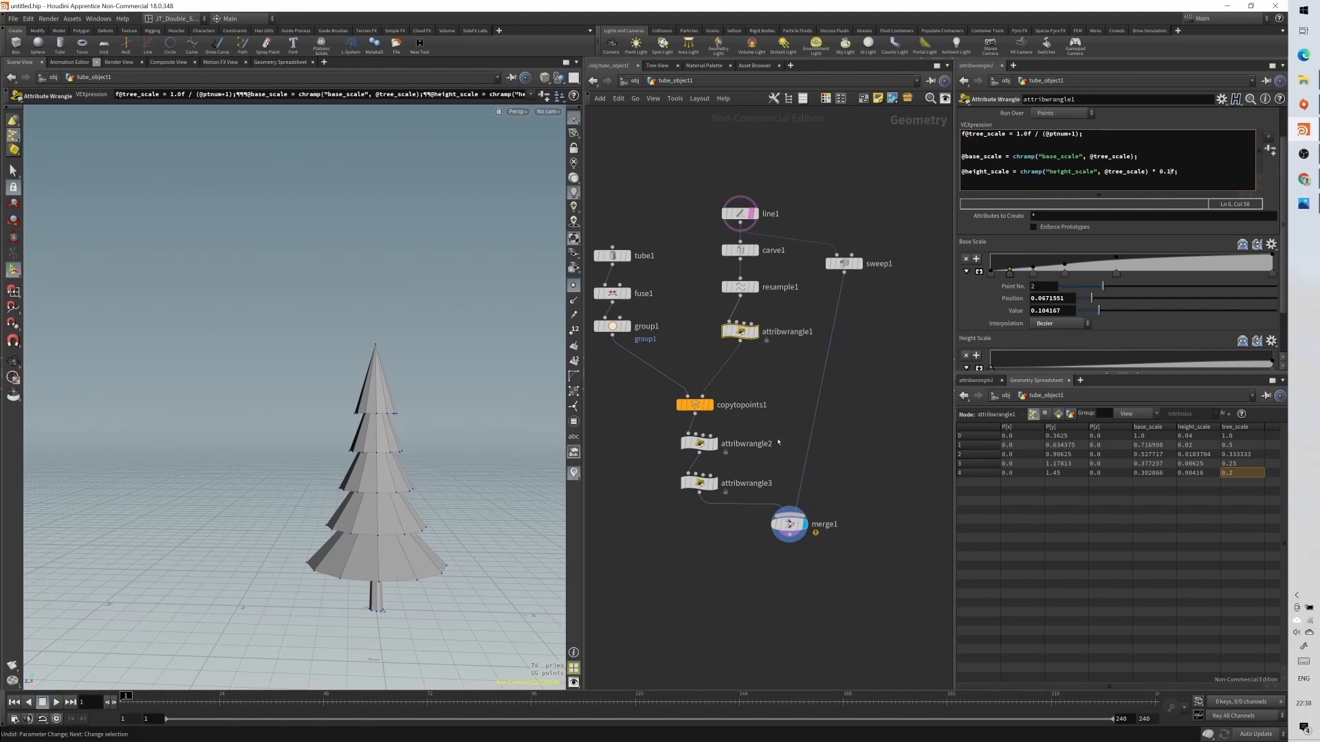
text(5)
key(BackSpace)
key(BackSpace)
text(1)
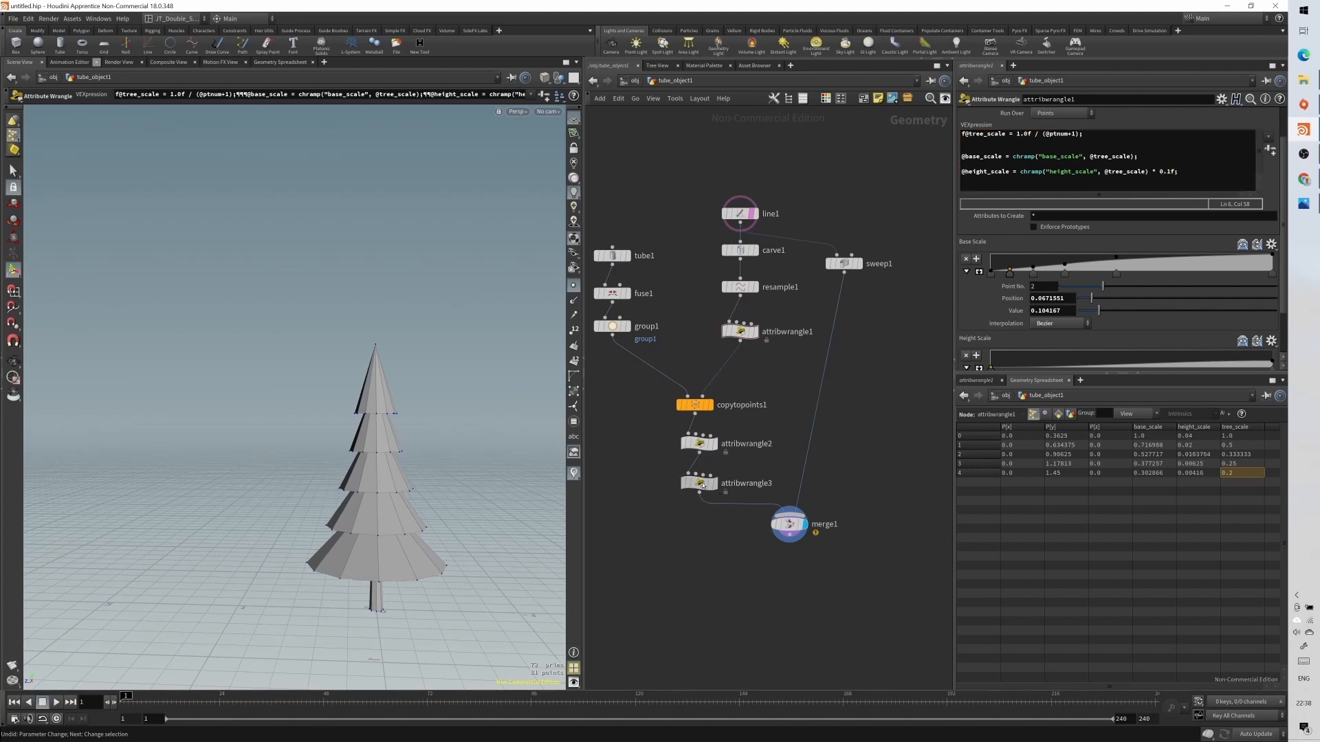
click(699, 482)
click(1009, 181)
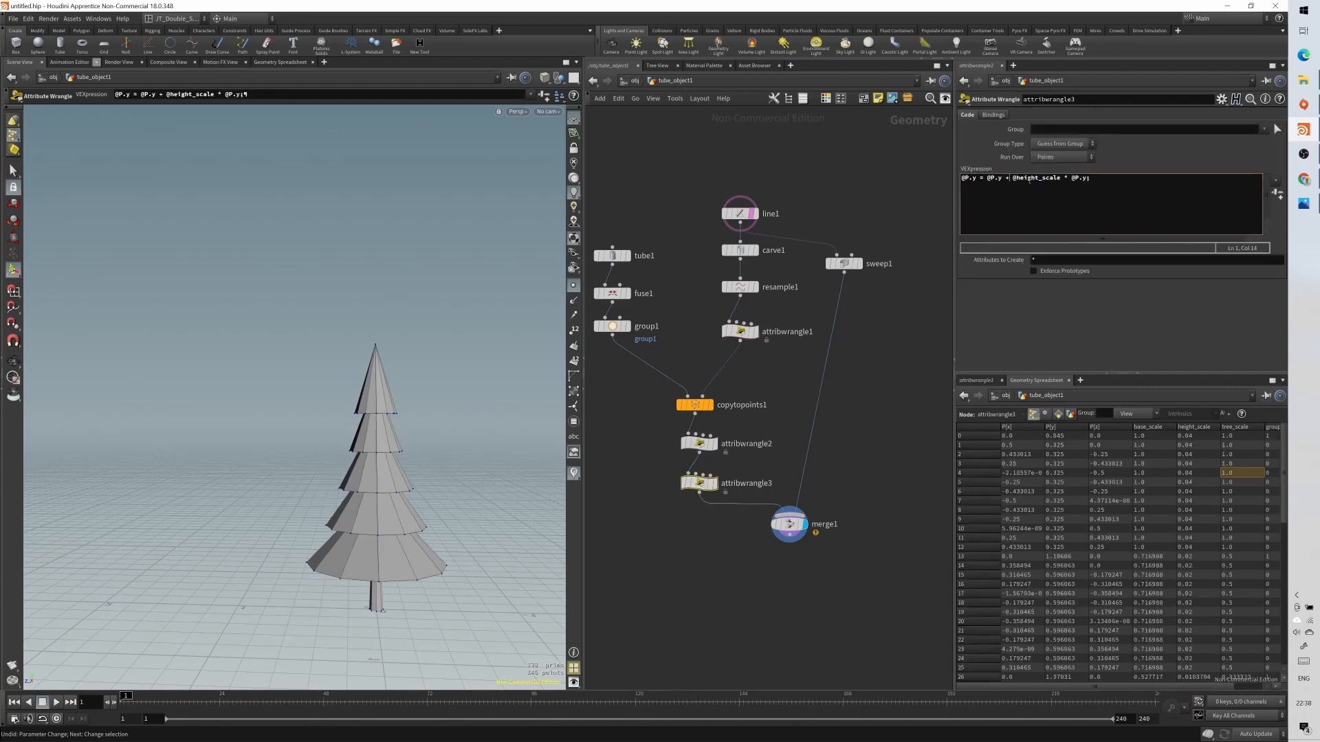
key(BackSpace)
text(-)
click(898, 335)
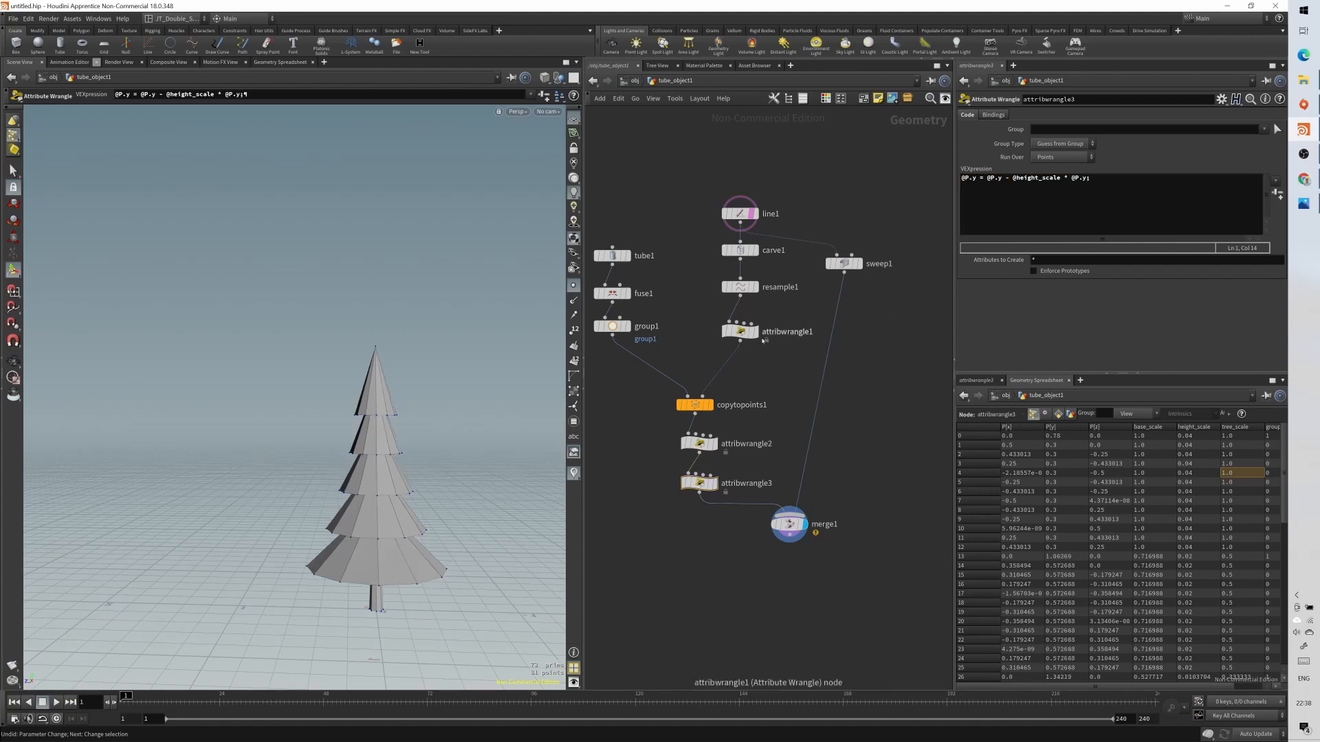
- Change the height_scale multiplier in attribwrangle1's expression to 0.5f
click(740, 331)
click(1169, 172)
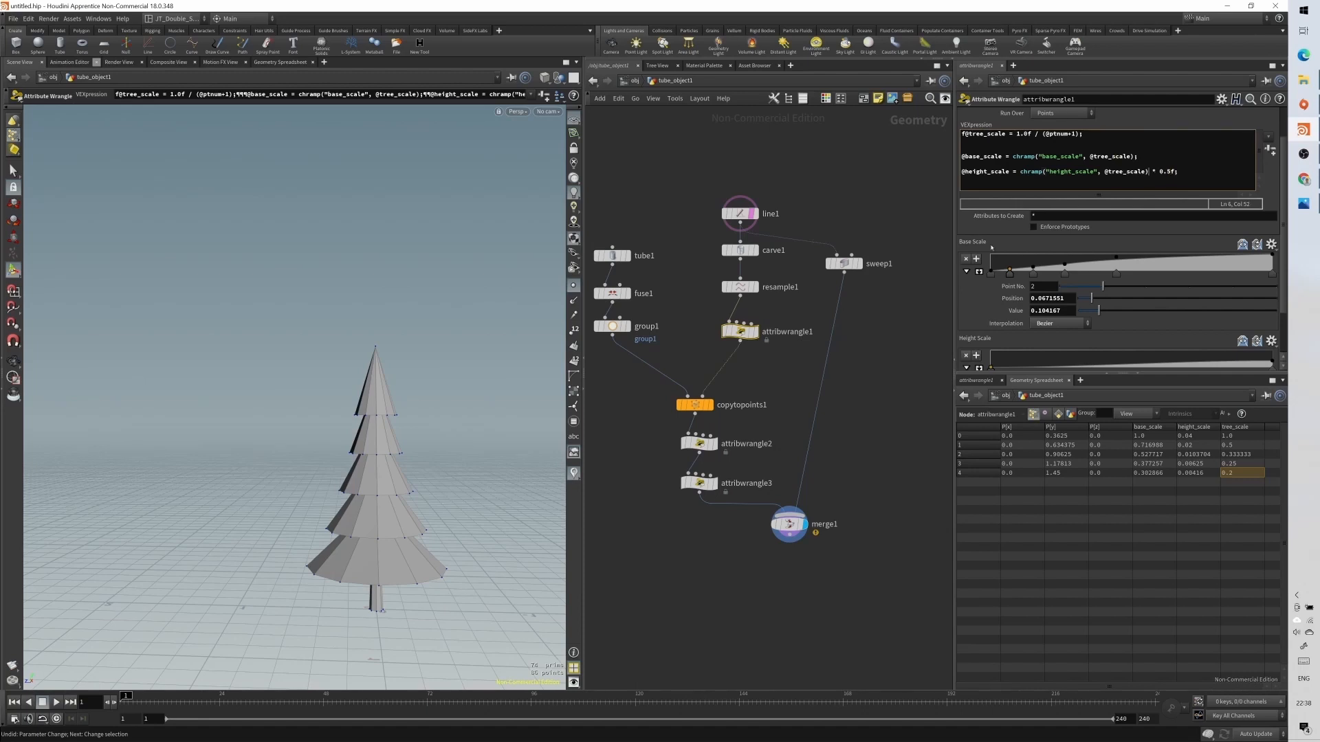
click(880, 333)
- Raise both end points of attribwrangle1's Height Scale ramp, lifting the first point at position 0.001221
scroll(1217, 331, down, 2)
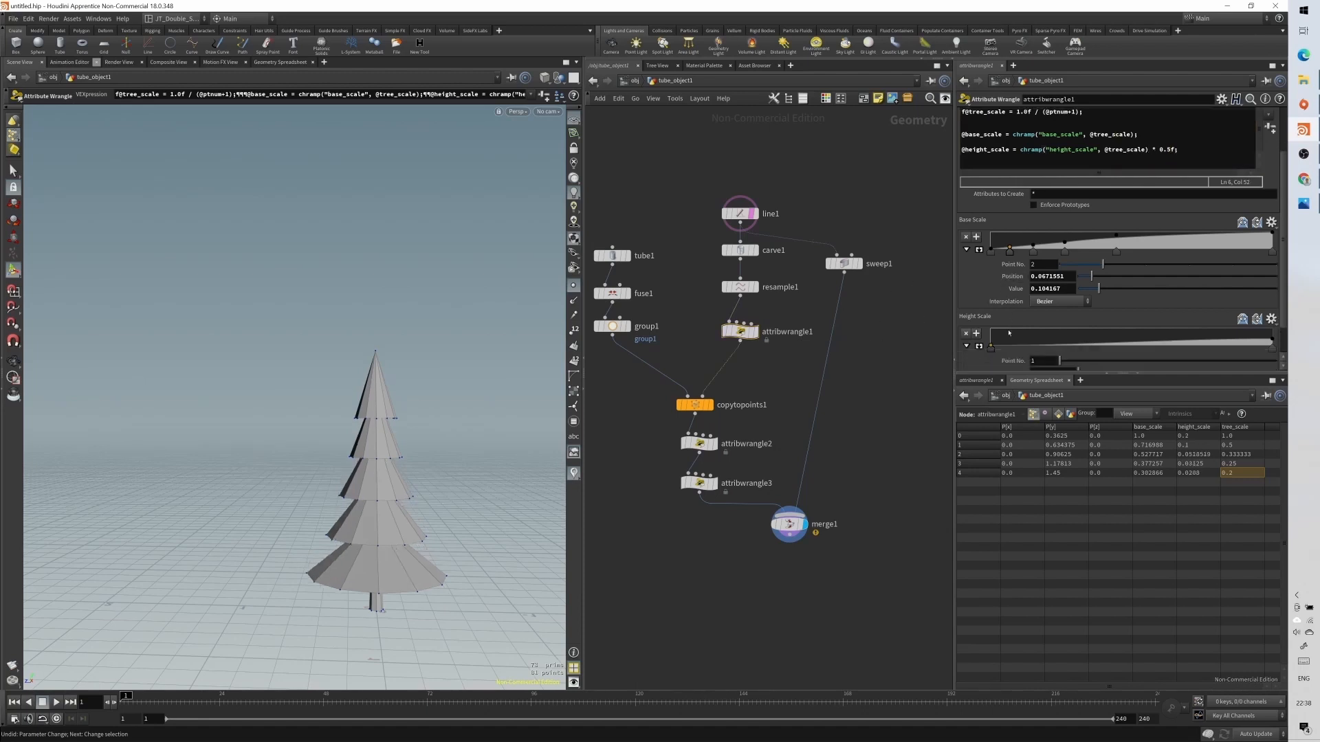
drag(1264, 330, 1270, 317)
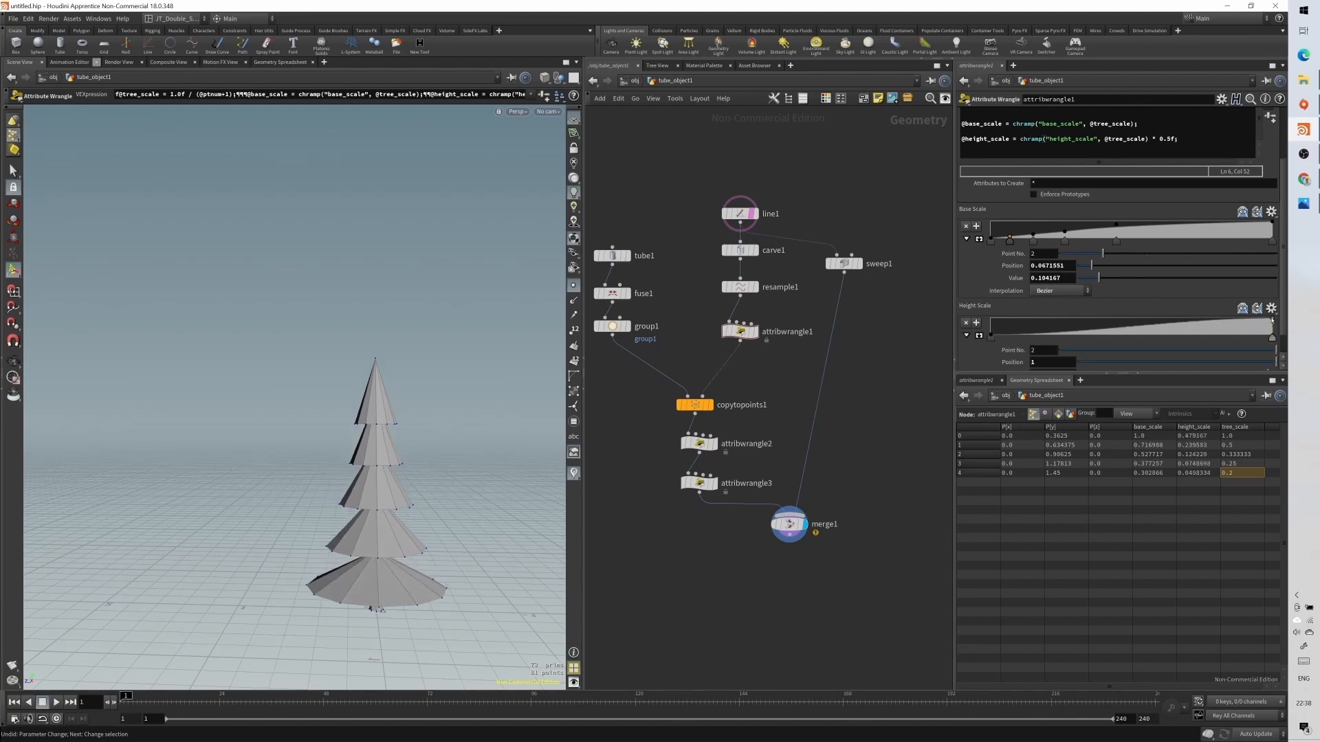
drag(990, 336, 991, 327)
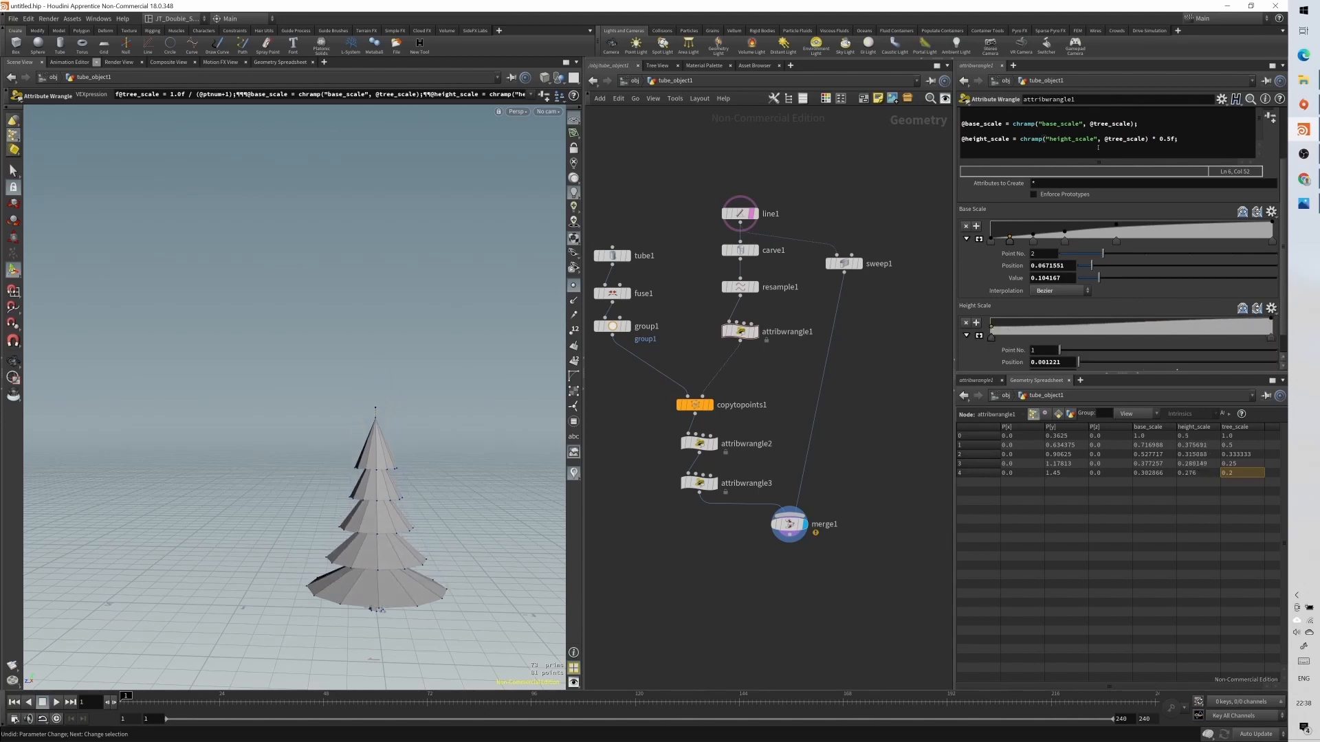
- Set the height_scale multiplier in attribwrangle1 to 0.1f and move the Height Scale ramp's first point to position 0
drag(1150, 140, 1164, 140)
text(* 0.1f;)
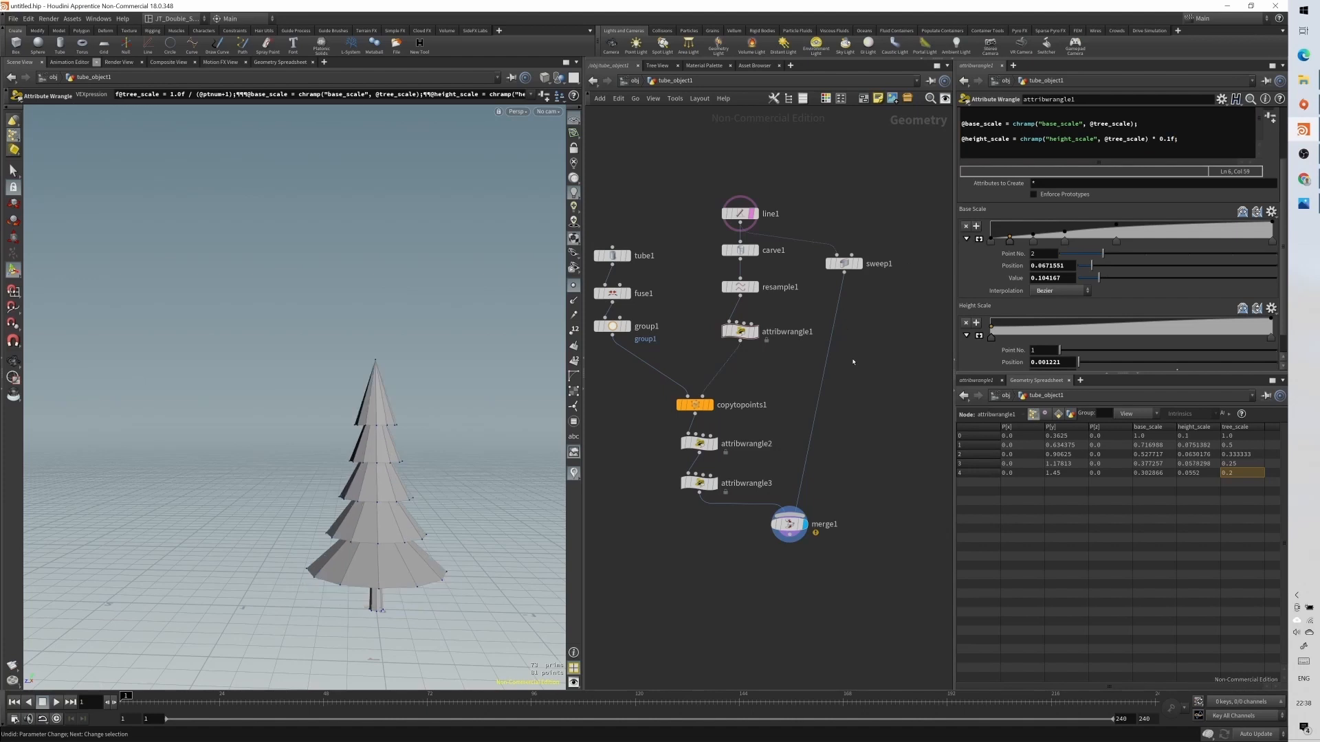
alt+drag(457, 481, 440, 412)
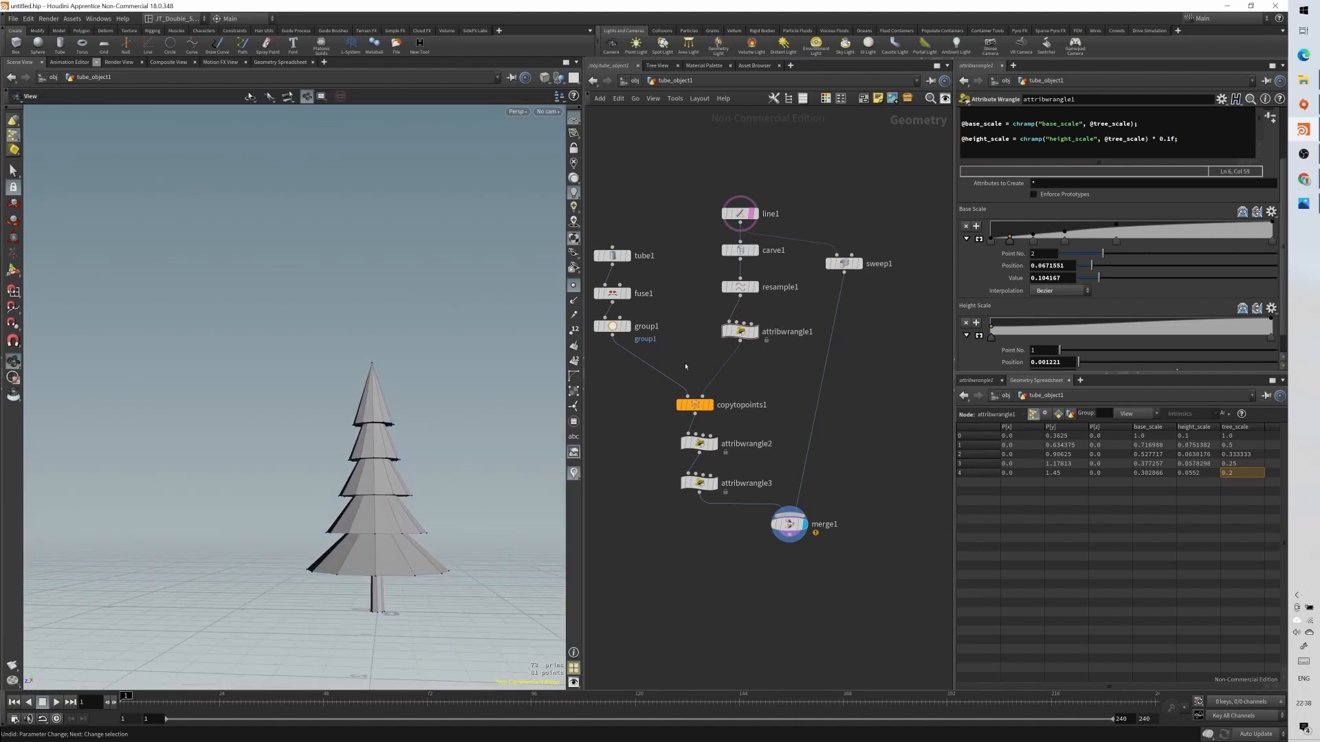
drag(991, 326, 988, 329)
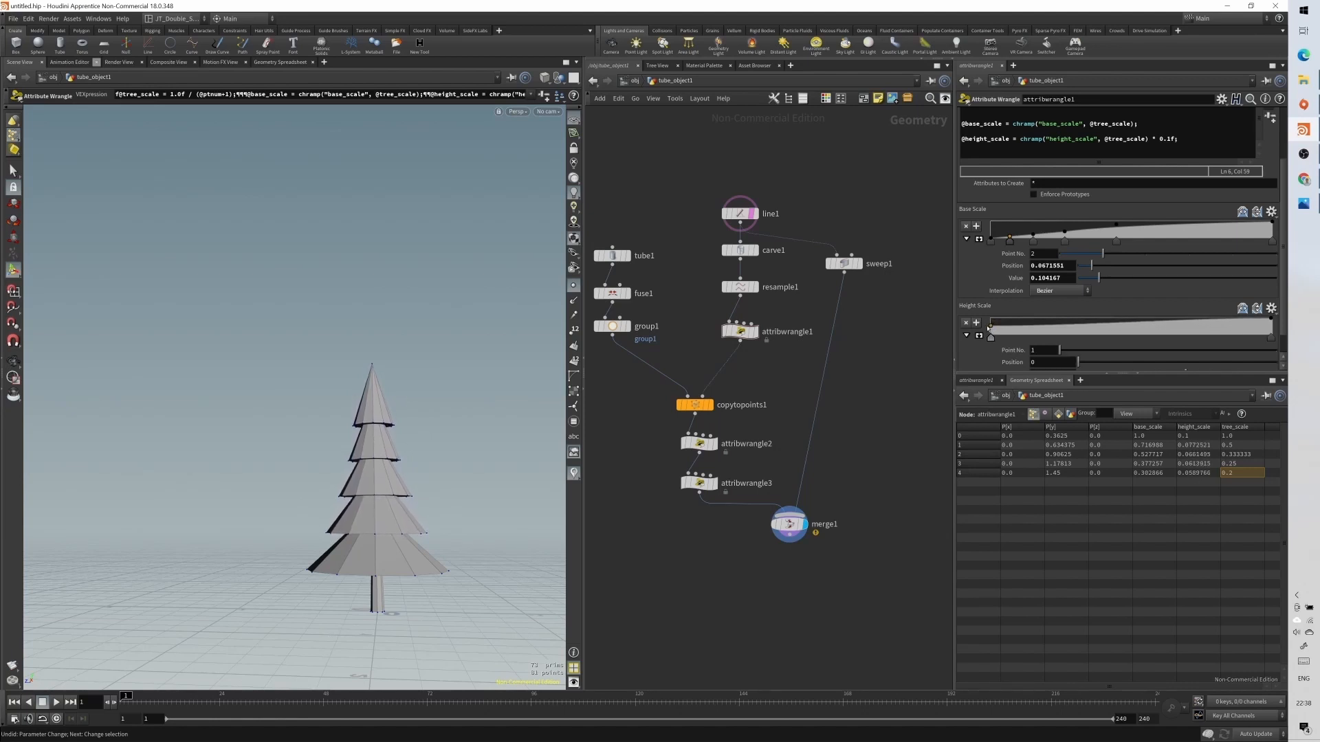
- Try the height_scale multiplier in attribwrangle1 at 0.3f, inspect the tree, and undo the change
click(1169, 139)
key(BackSpace)
text(3)
key(Return)
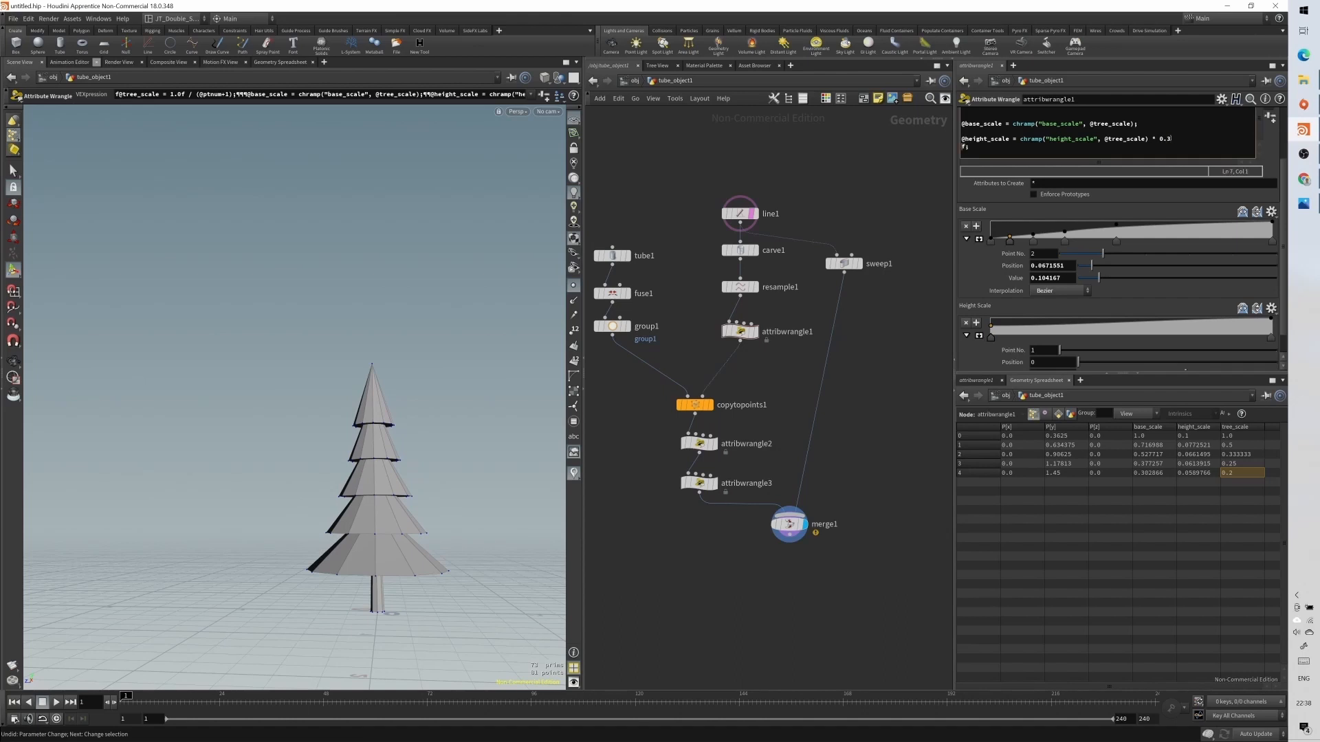
key(BackSpace)
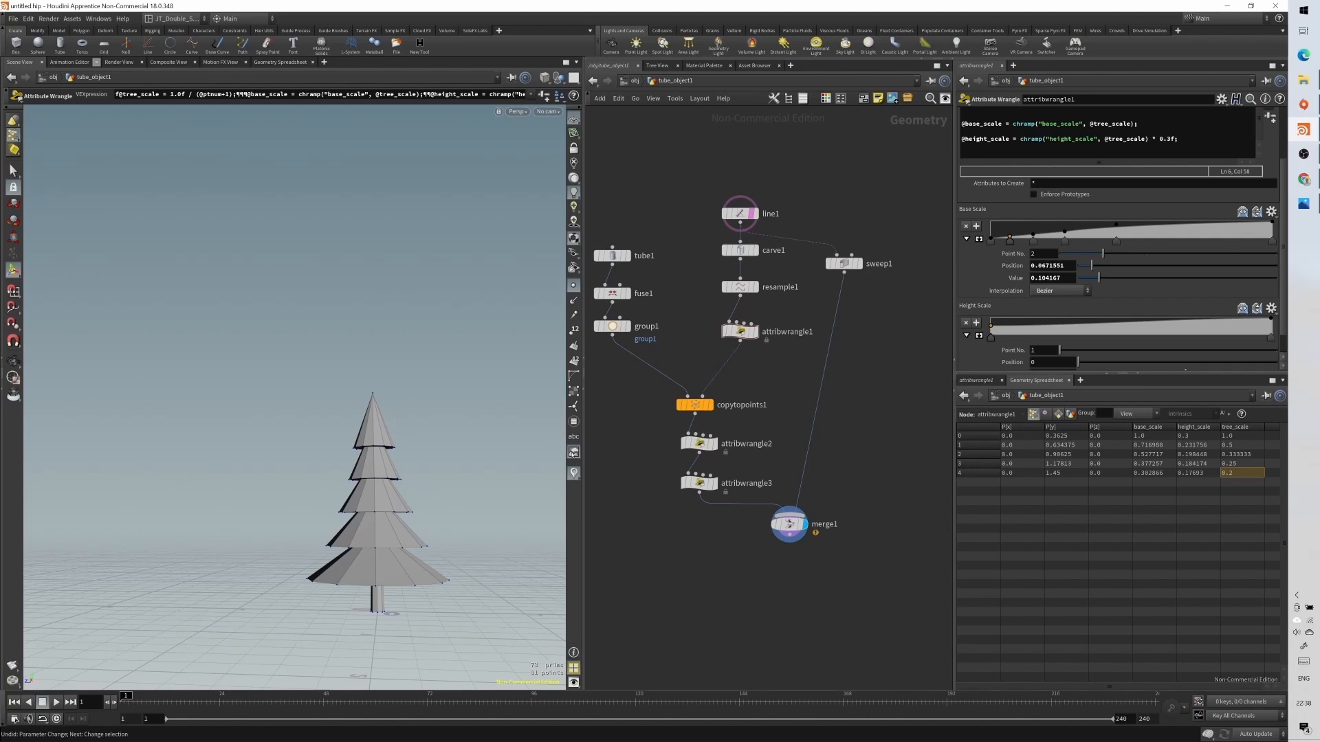
mouse_move(355, 519)
alt+mouse_down()
mouse_move(350, 490)
mouse_move(351, 517)
alt+mouse_up()
key(ctrl+z)
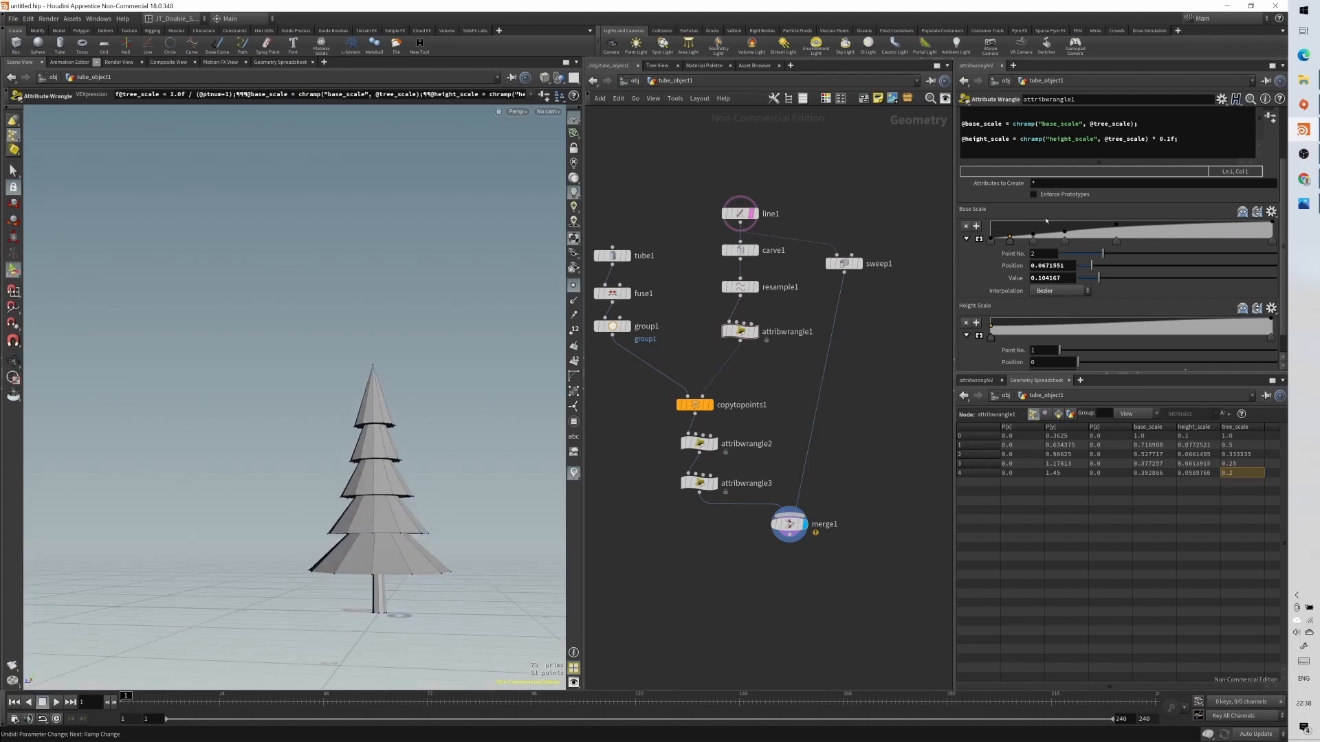
- Fine-tune the value of the Height Scale ramp's first point, keeping it slightly raised at position 0
drag(991, 328, 991, 325)
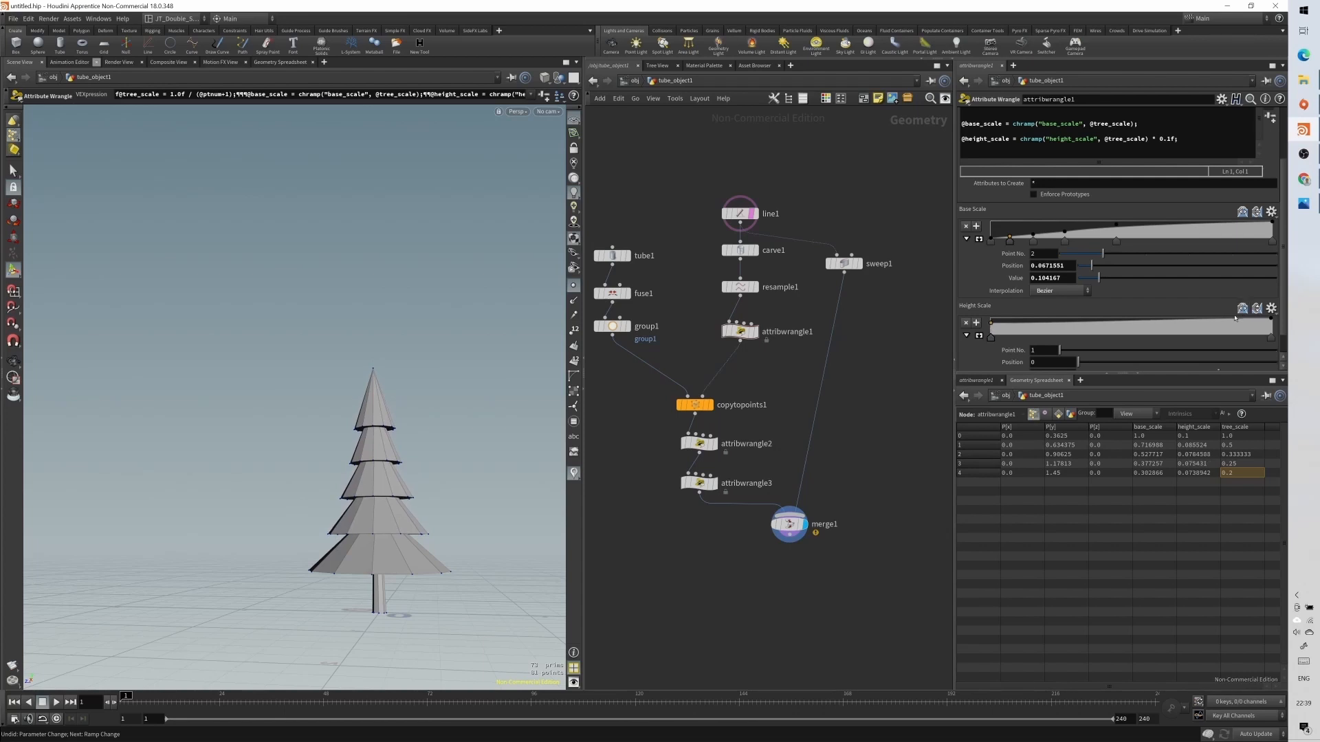
drag(991, 324, 991, 326)
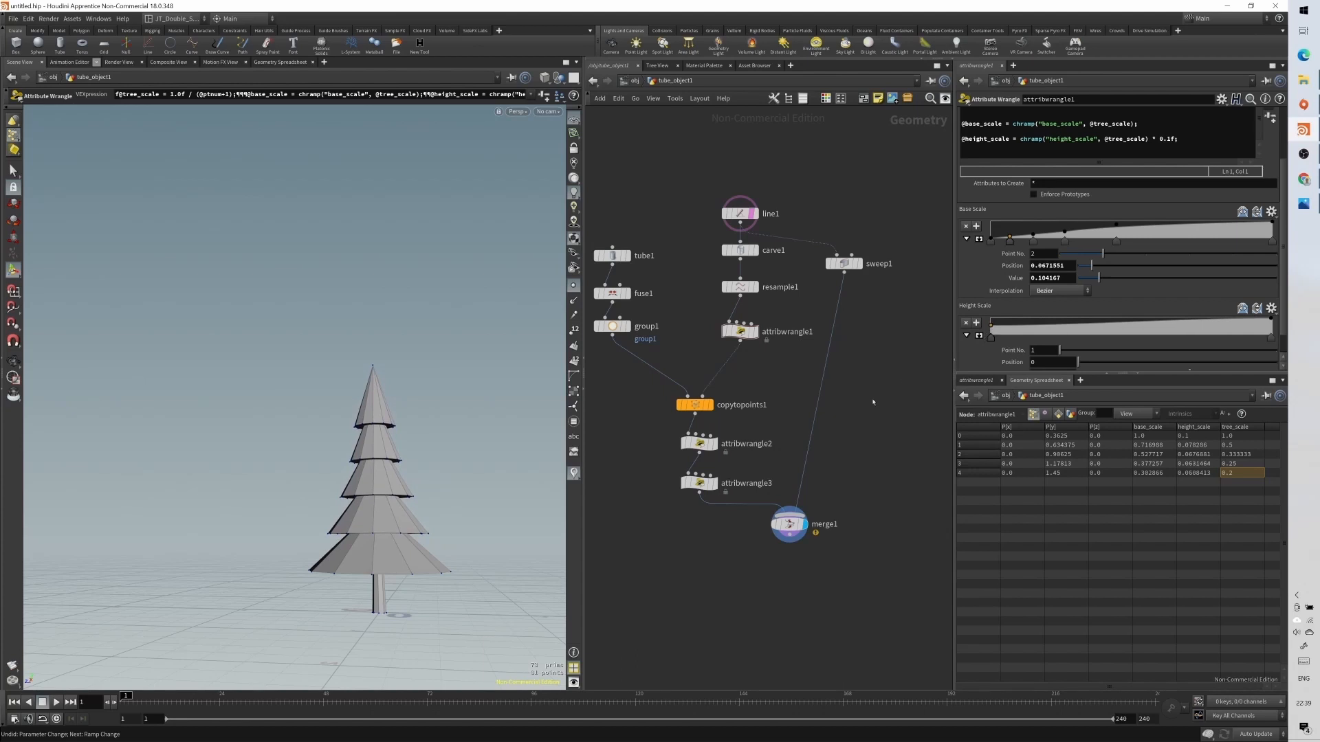
- Try rewriting attribwrangle3's expression by removing the trailing @P.y factor, and undo the edits
click(700, 484)
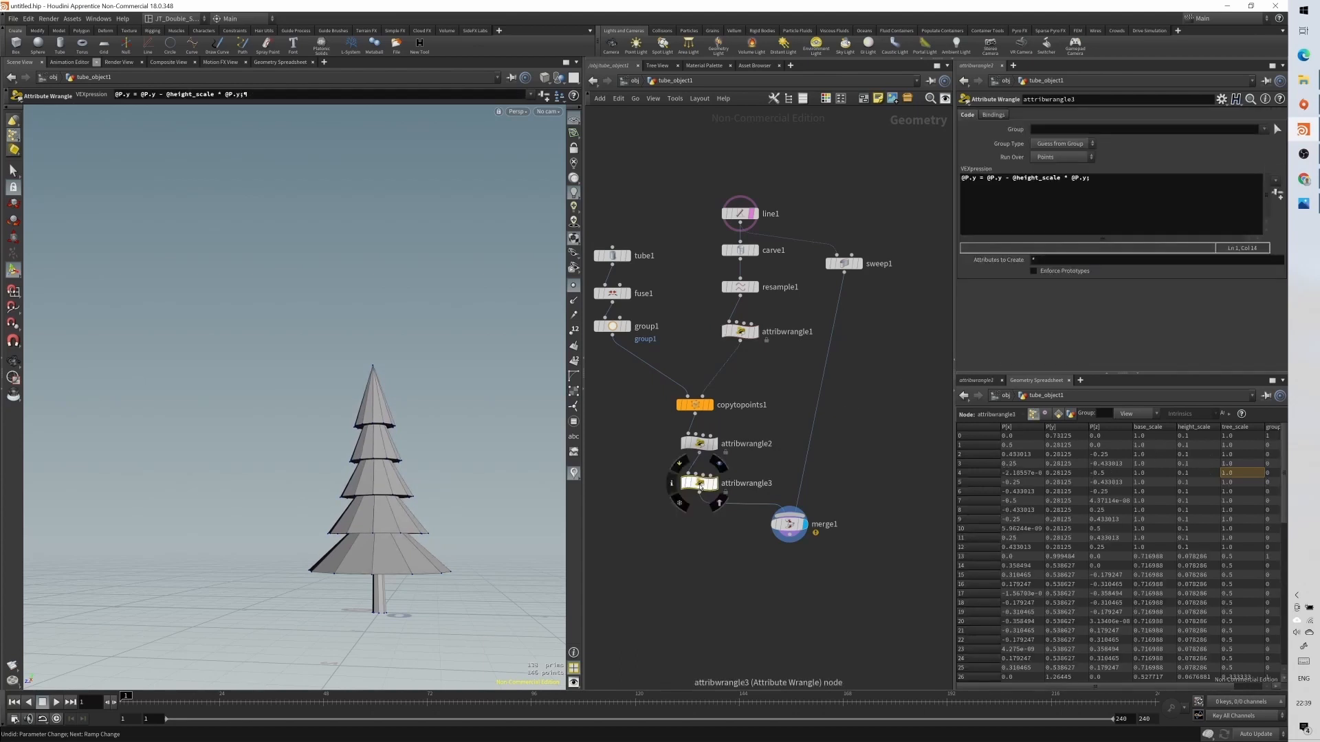
click(1064, 177)
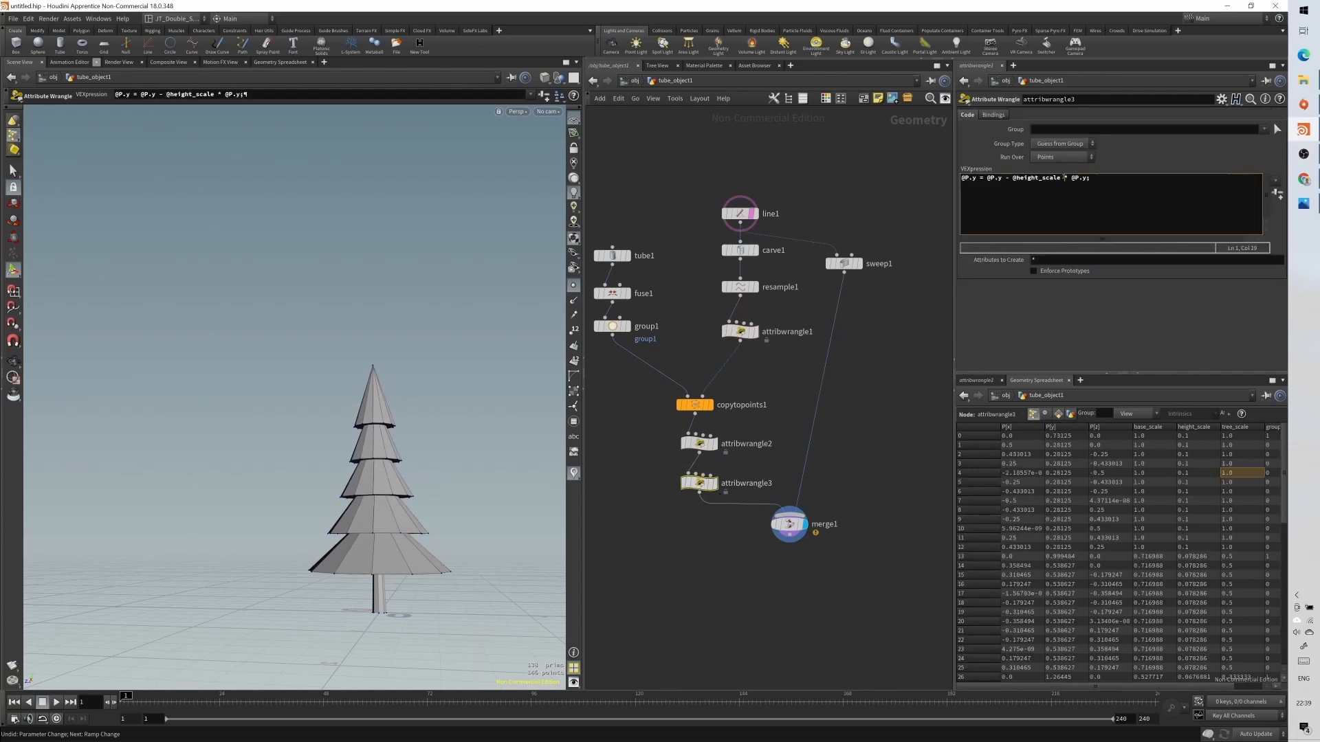
key(shift+Right)
key(shift+Right)
key(shift+Right)
key(Left)
key(Left)
key(shift+Right)
key(shift+Right)
key(shift+Right)
key(BackSpace)
key(BackSpace)
key(BackSpace)
key(BackSpace)
key(BackSpace)
text(*)
click(1028, 193)
key(ctrl+z)
key(ctrl+z)
key(ctrl+z)
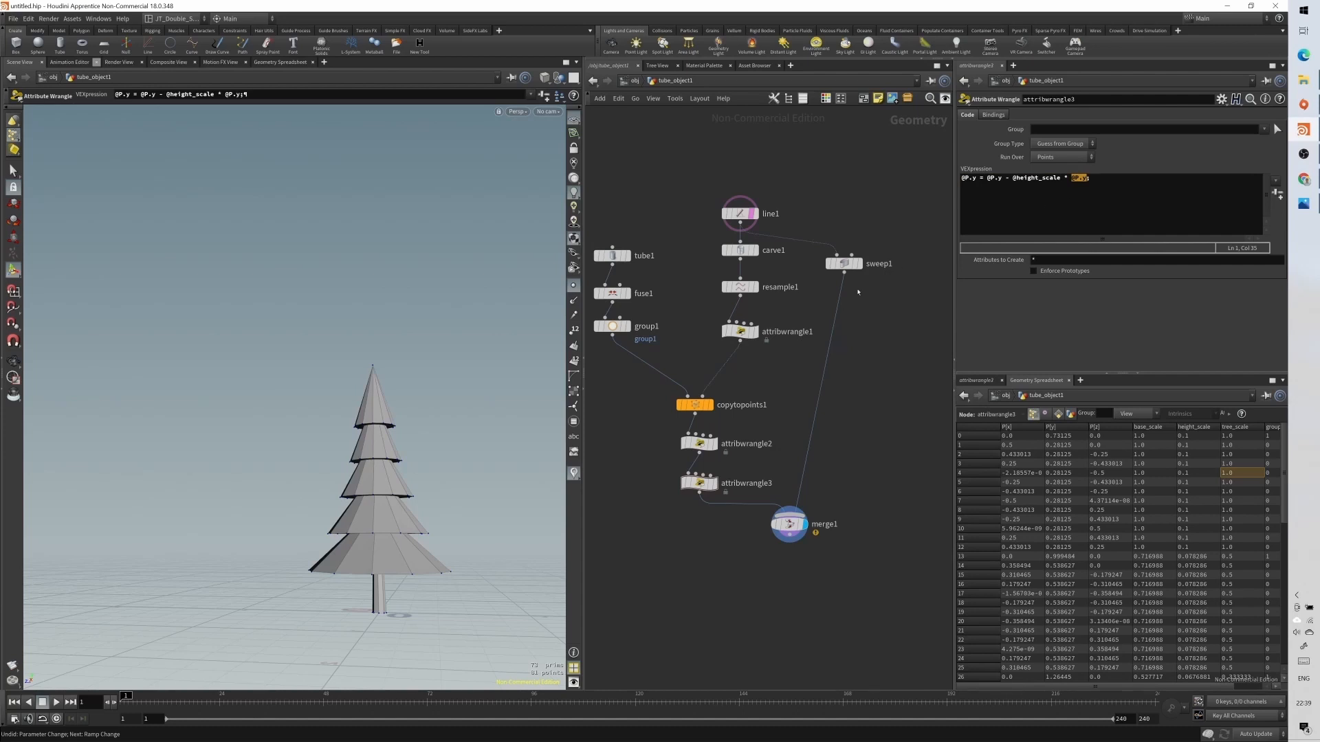
- Try height_scale multipliers of 0.2f and 0.3f in attribwrangle1 and restore 0.1f
click(740, 331)
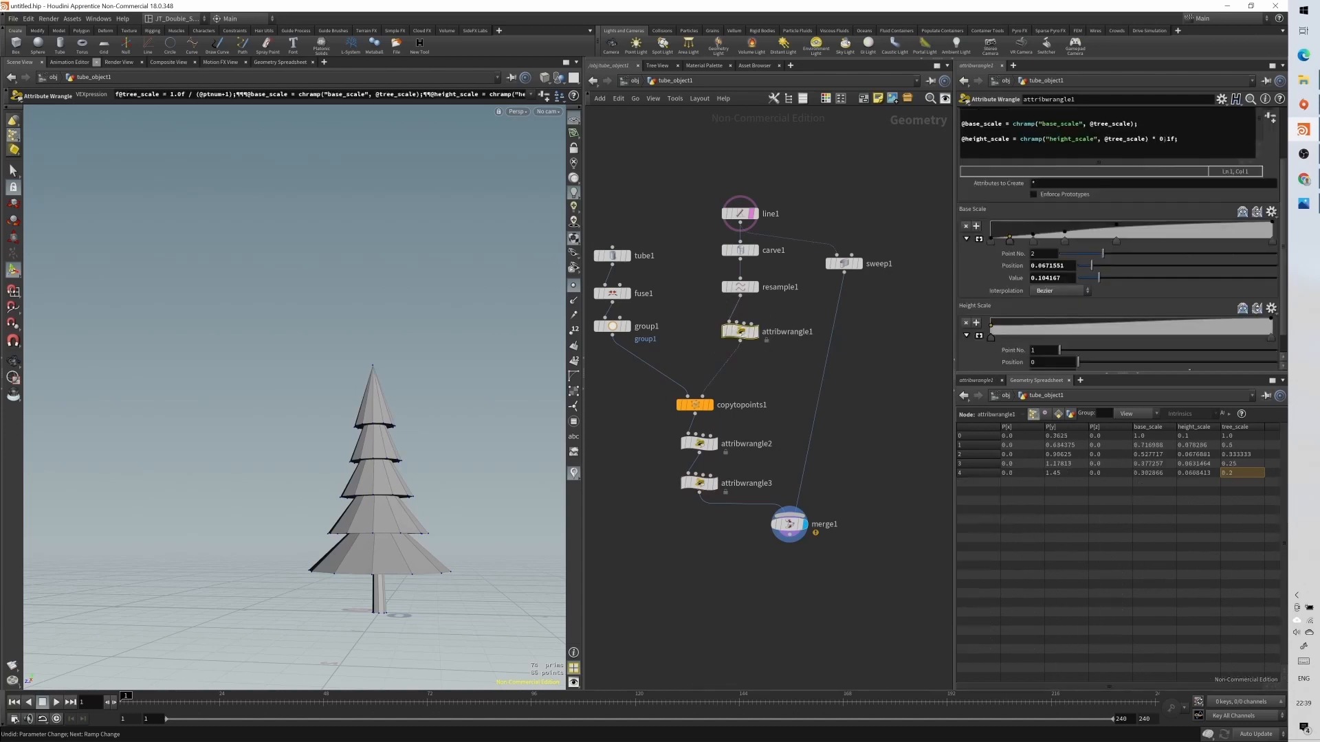
click(1168, 139)
text(2)
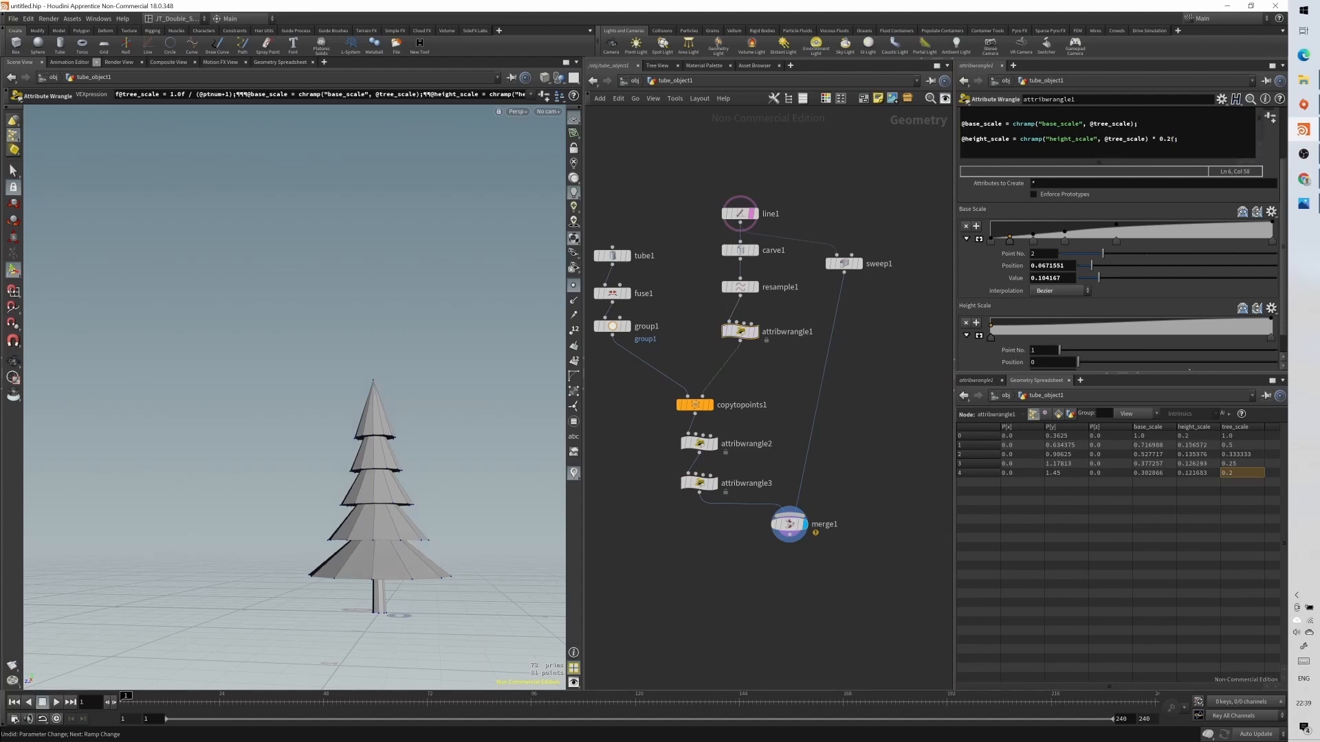
key(BackSpace)
text(3)
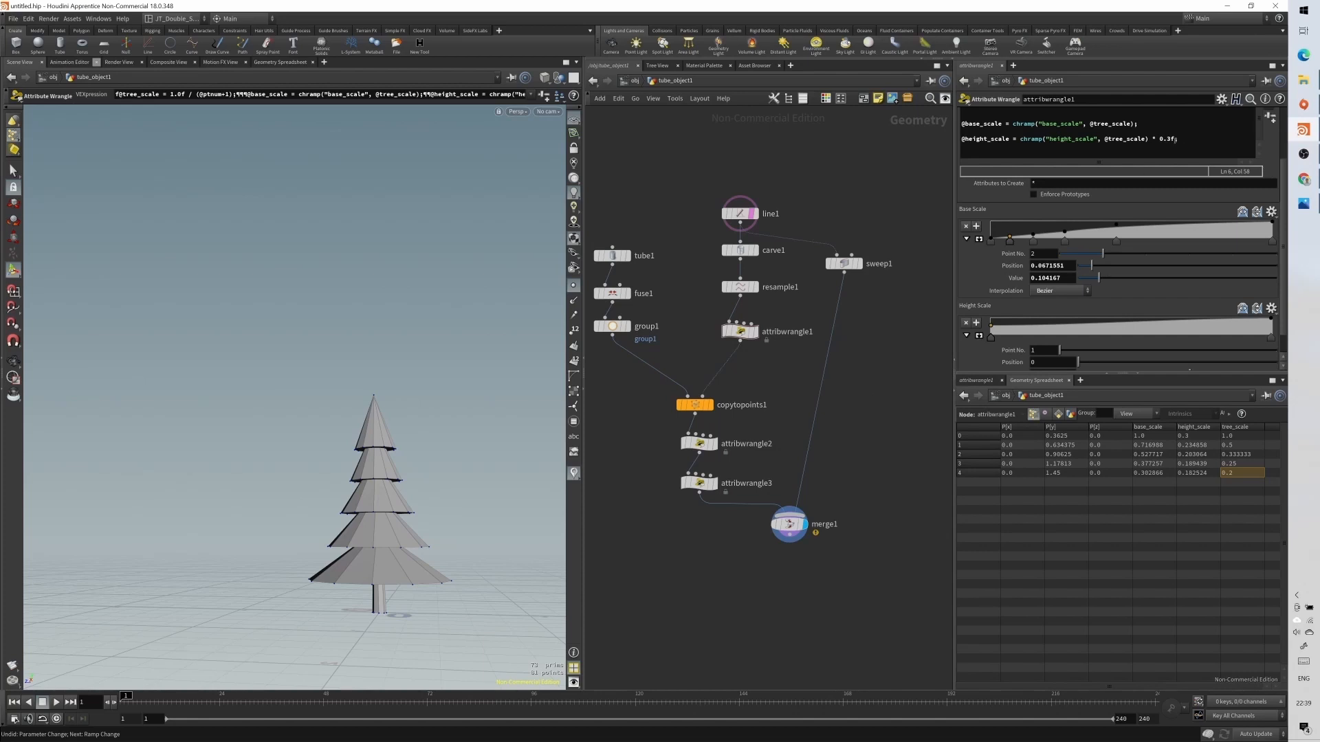
key(BackSpace)
text(1)
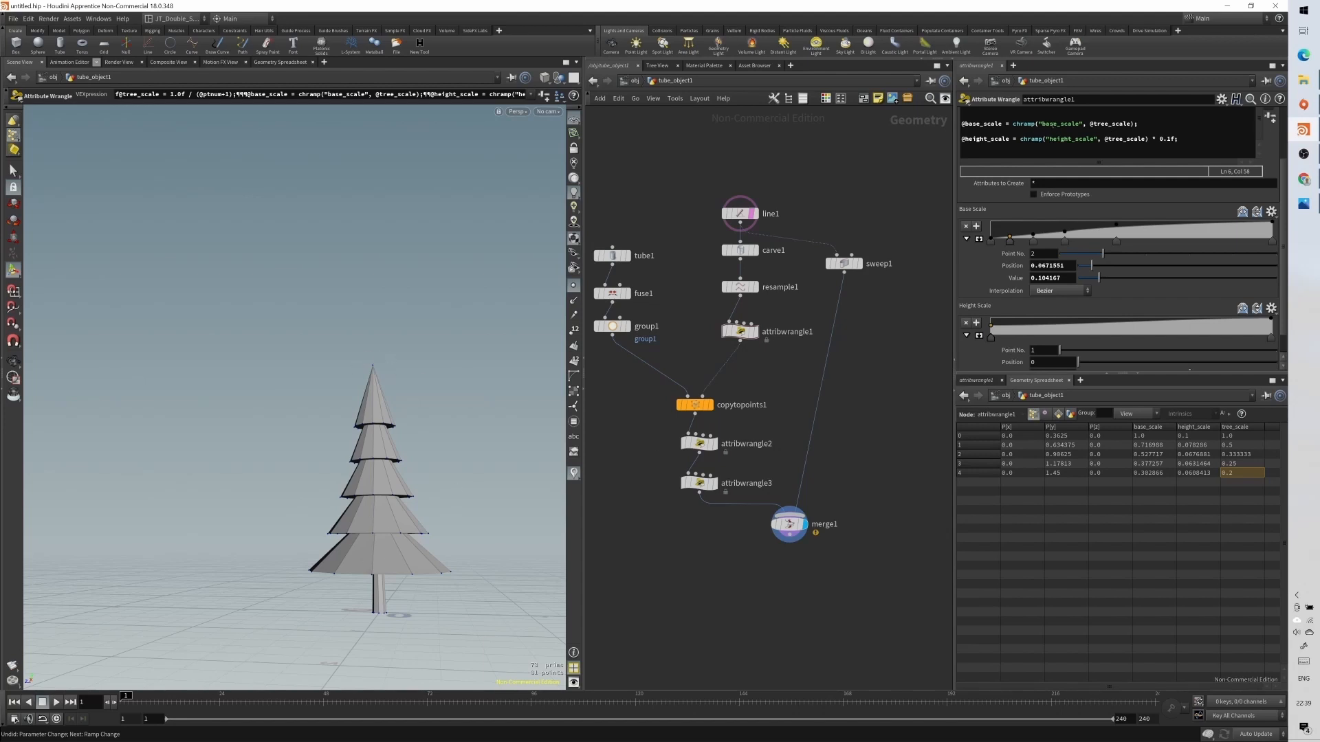
- Replace tree_scale with base_scale in attribwrangle1's first line and base_scale chramp call, leaving an empty line for another attribute
click(1046, 117)
scroll(1281, 134, up, 3)
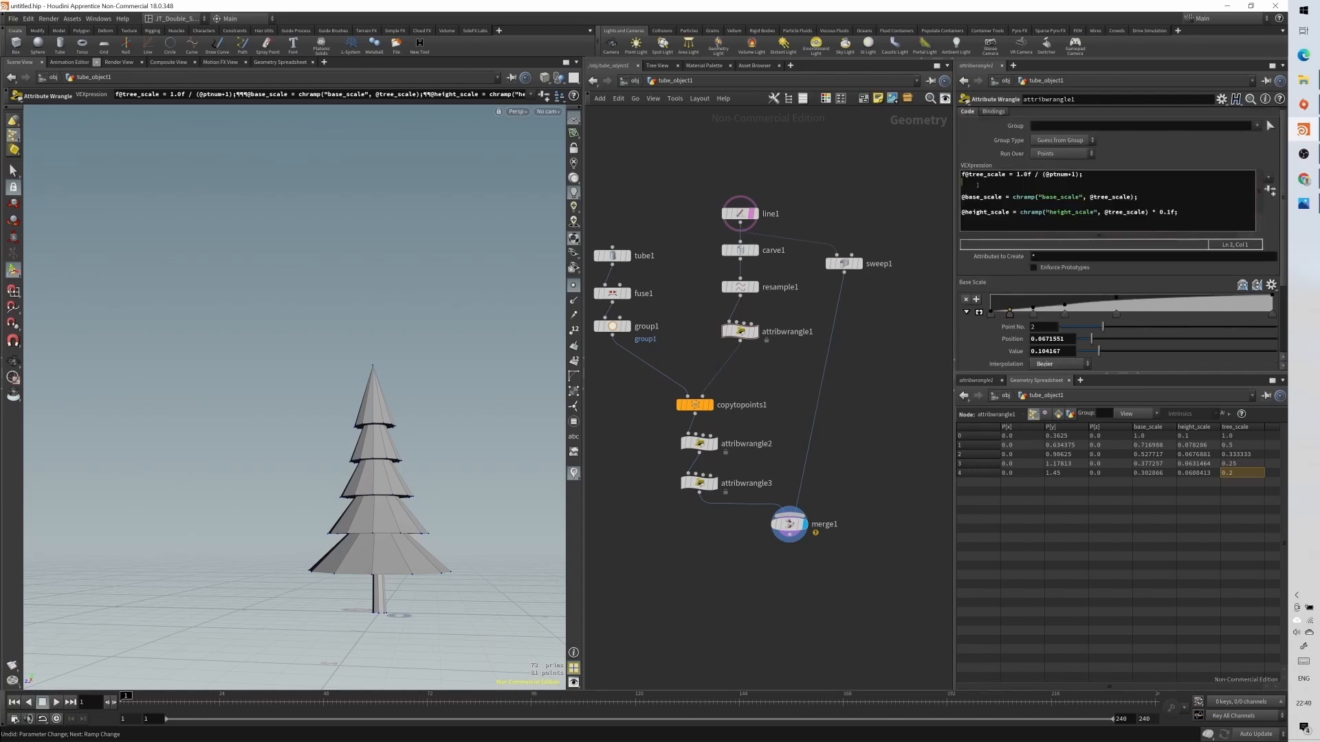
key(Return)
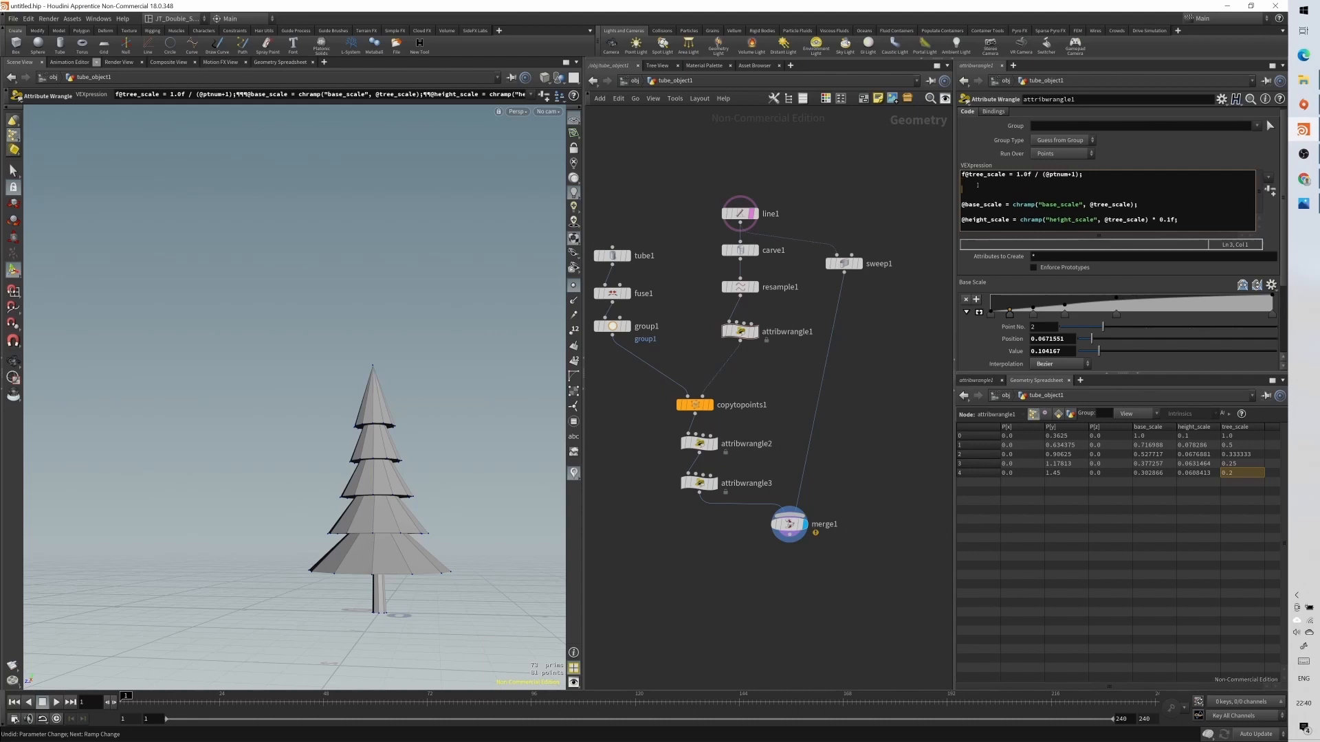
double_click(984, 204)
key(ctrl+c)
double_click(986, 174)
key(ctrl+v)
double_click(1104, 204)
key(ctrl+v)
click(1024, 189)
text(f#@)
text(eight_scale )
text(= 1.0f)
text( / (@pt)
text(num)
double_click(991, 190)
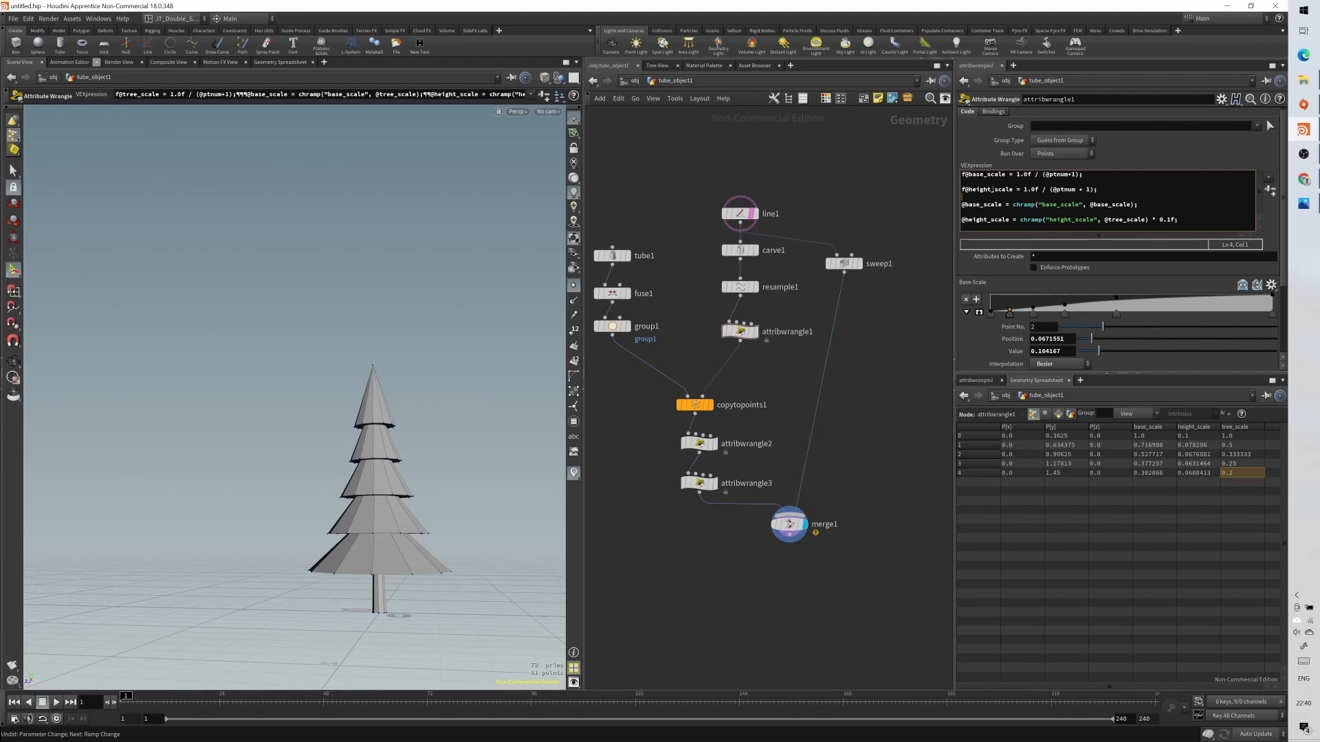
double_click(1136, 220)
key(ctrl+v)
click(1233, 444)
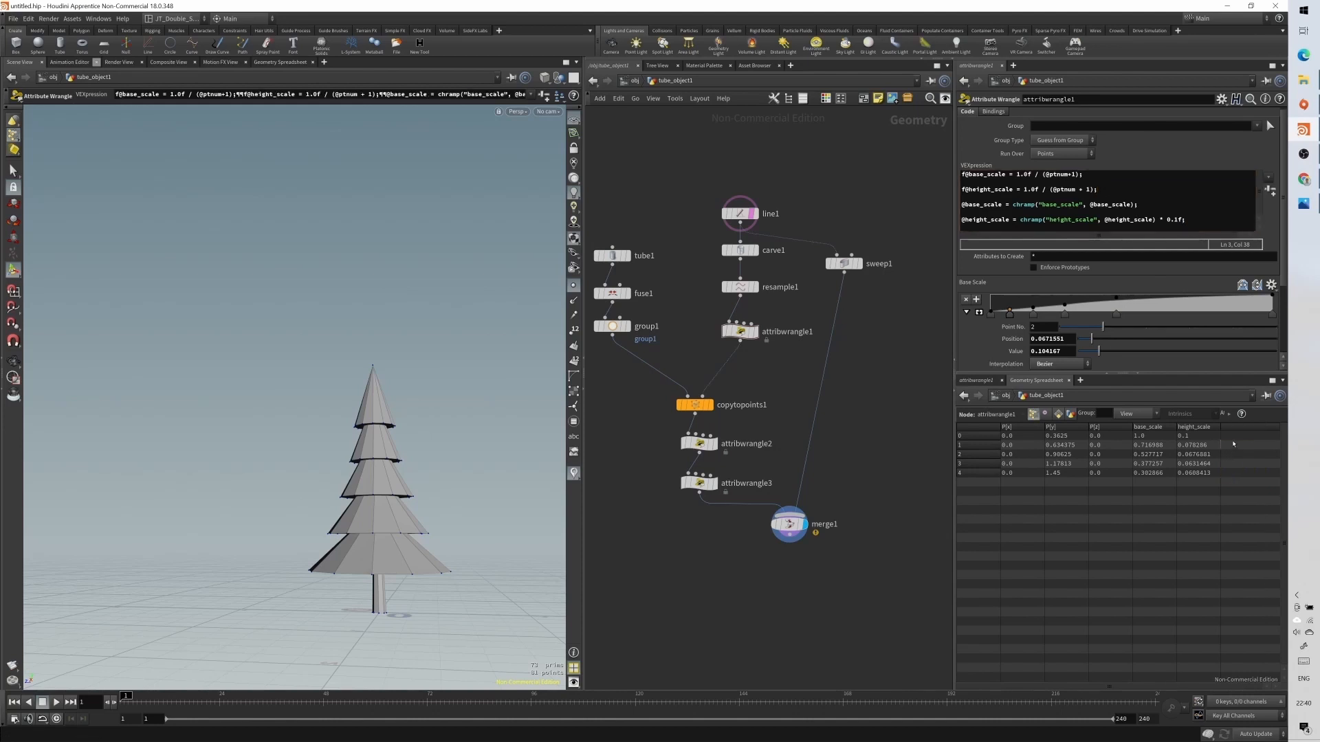
click(1199, 439)
click(1197, 464)
click(1082, 190)
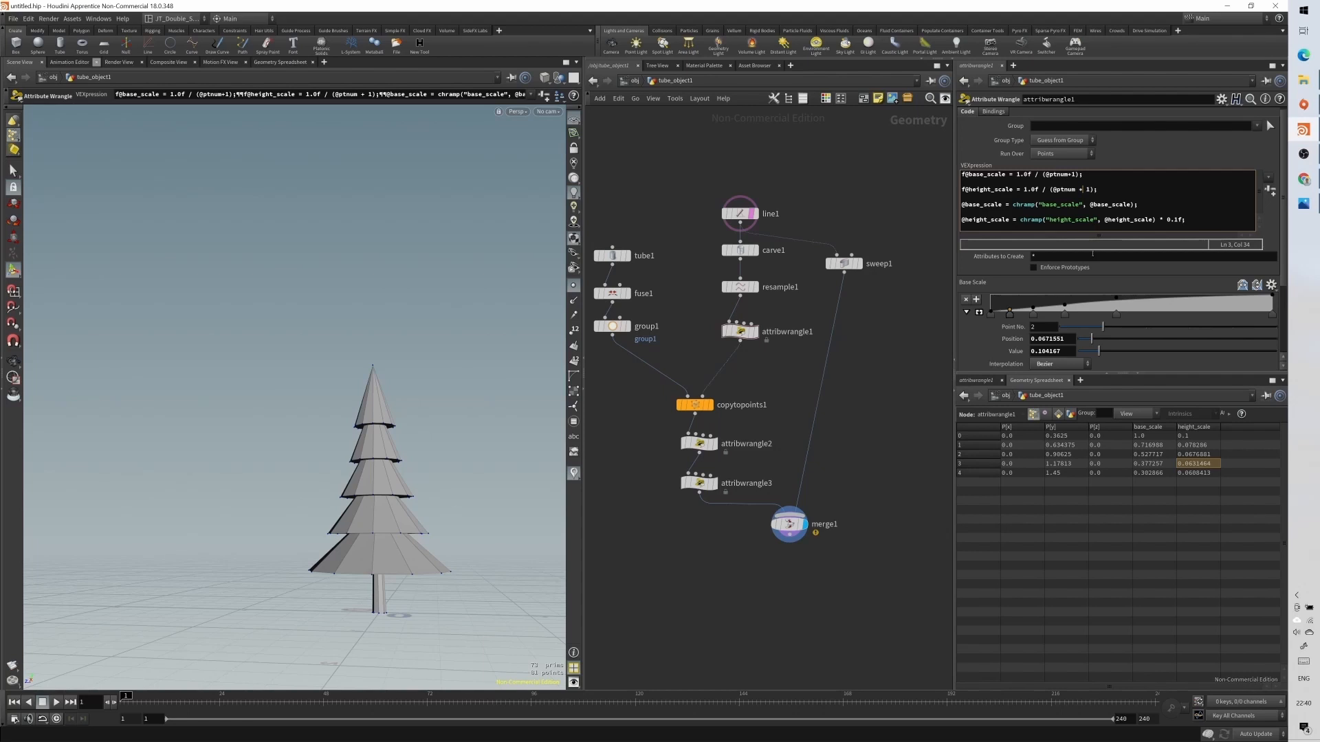
key(Delete)
key(Left)
key(BackSpace)
drag(1037, 189, 1023, 190)
text(@ptnu)
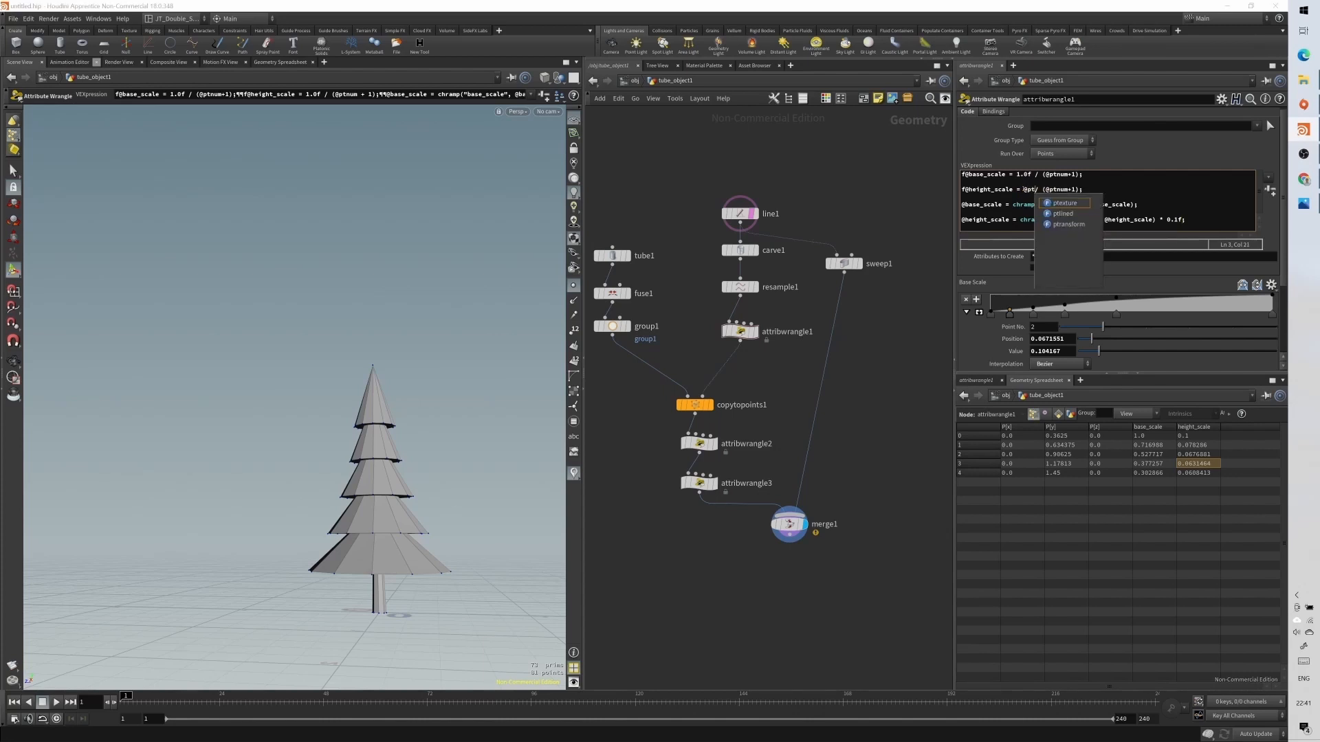
text(m)
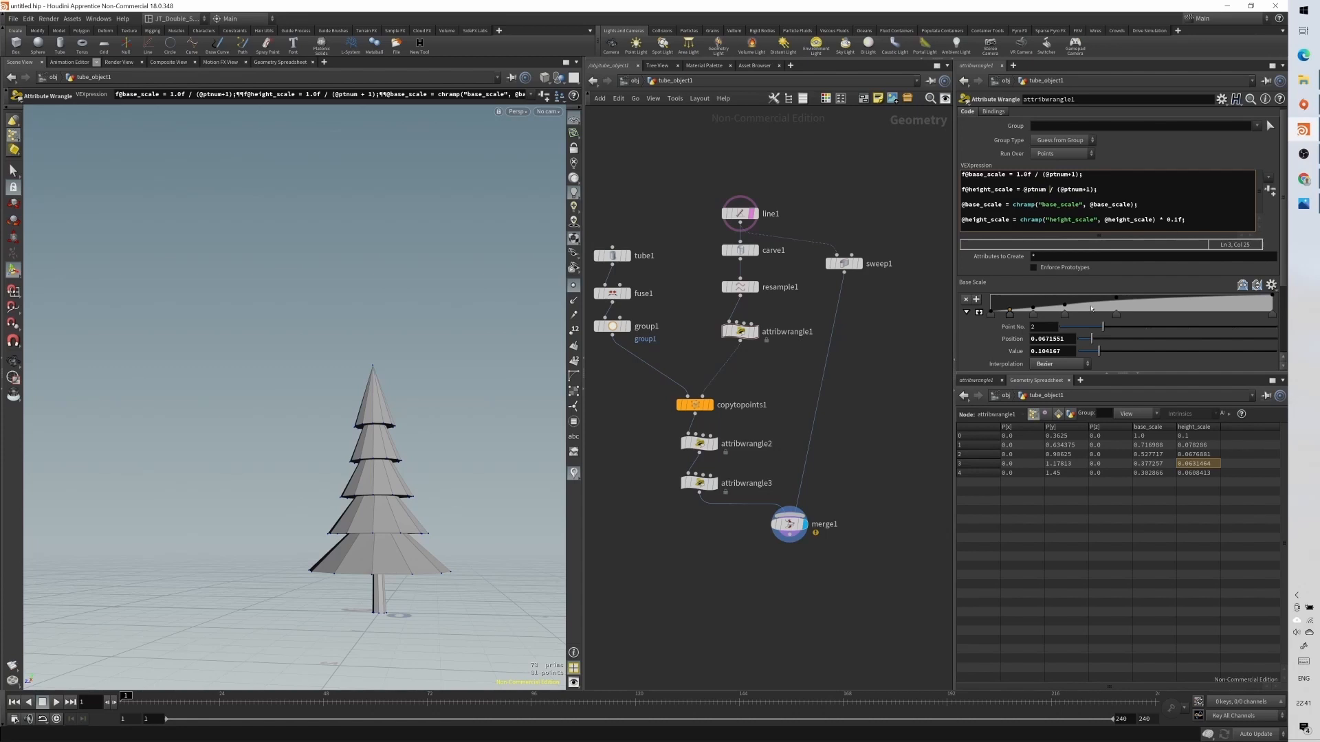
key(ctrl+shift+Left)
text(numpt)
click(1120, 194)
click(1210, 438)
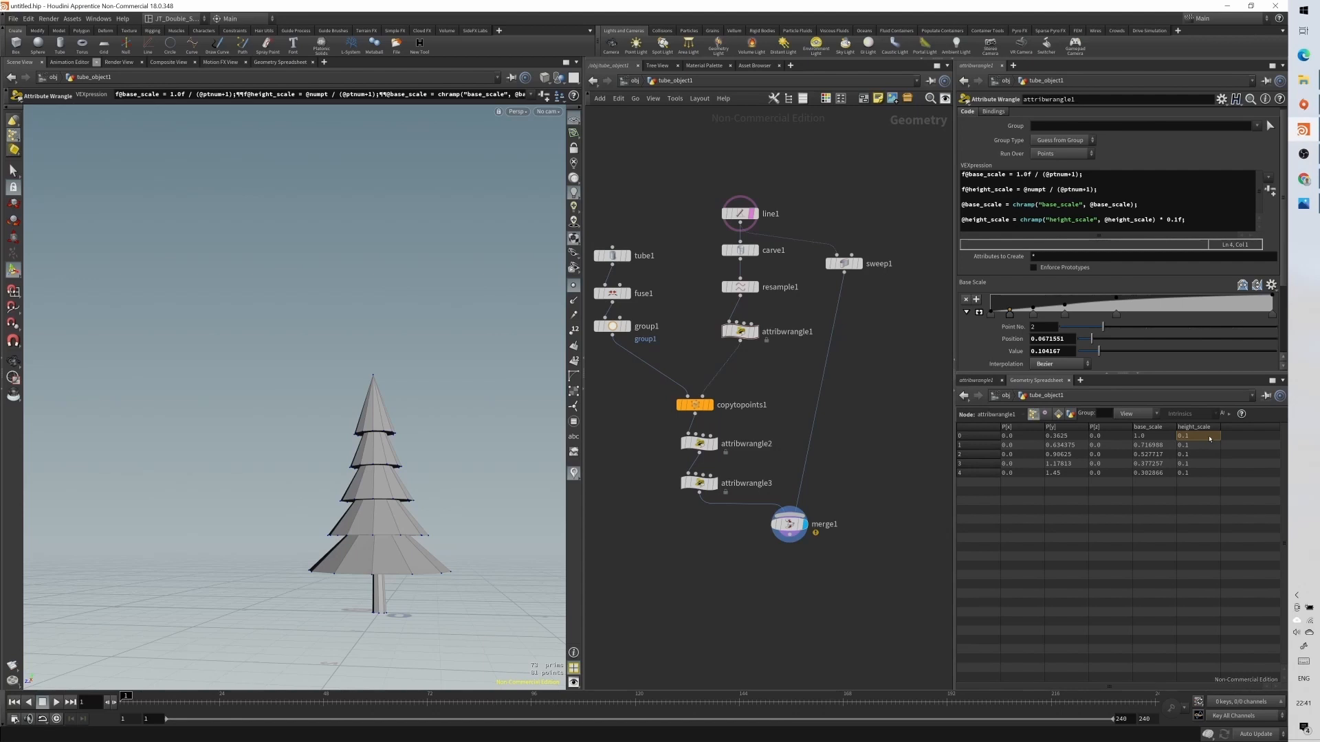
click(1206, 445)
- Comment out the height_scale chramp line in attribwrangle1 with // to expose the raw height_scale values
double_click(1044, 190)
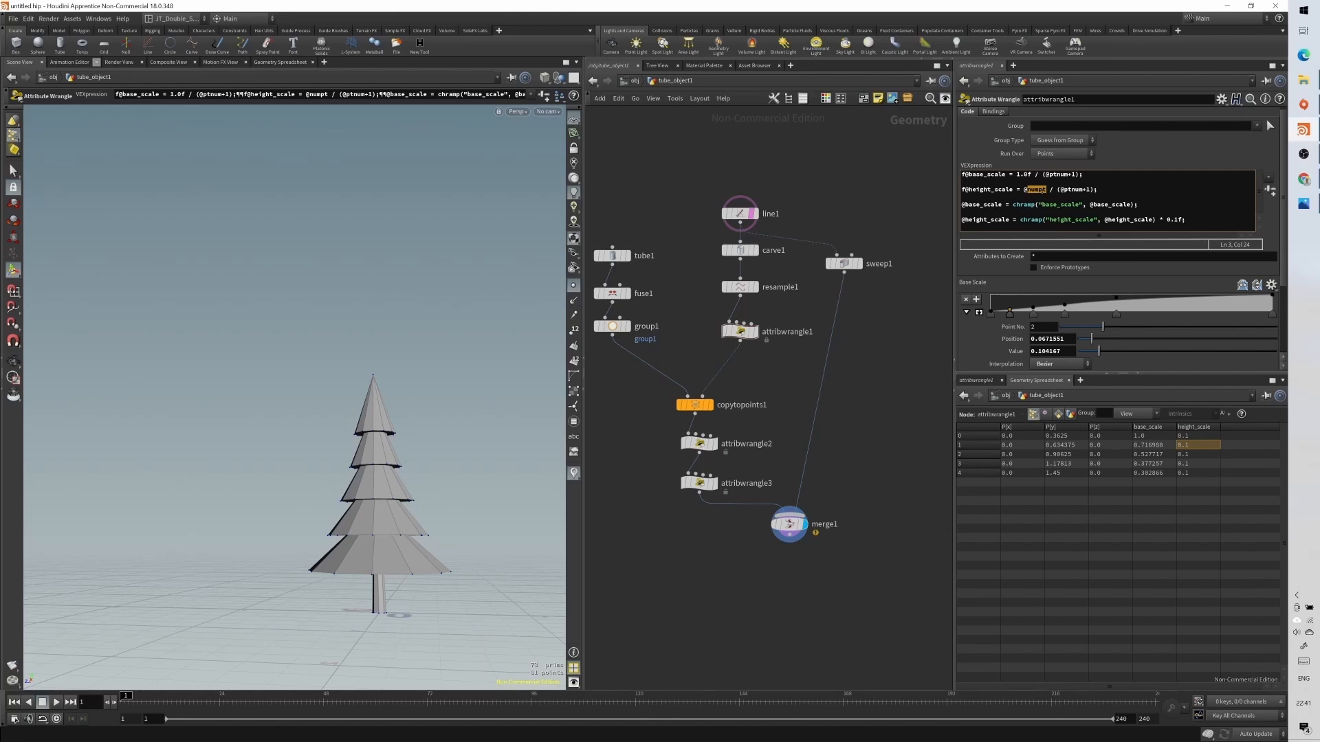
double_click(1073, 190)
click(1019, 214)
text(//)
click(1049, 190)
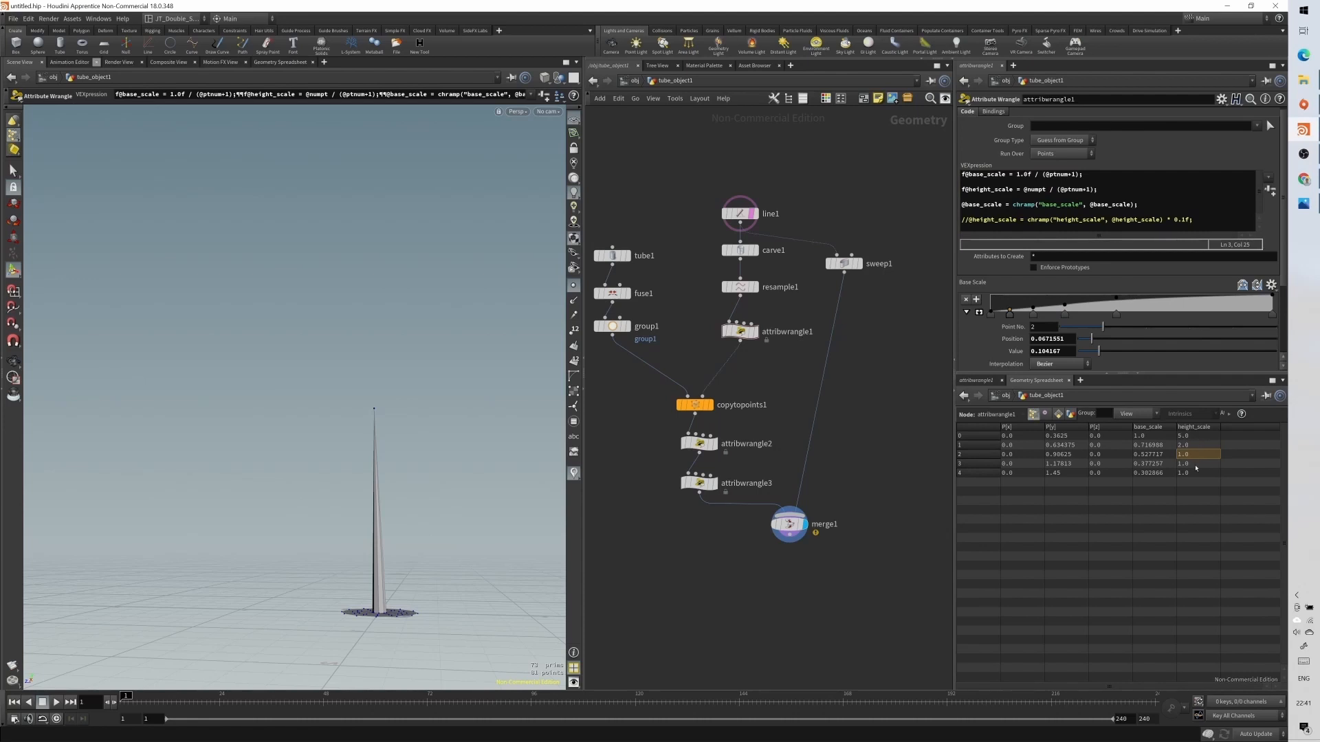
key(Left)
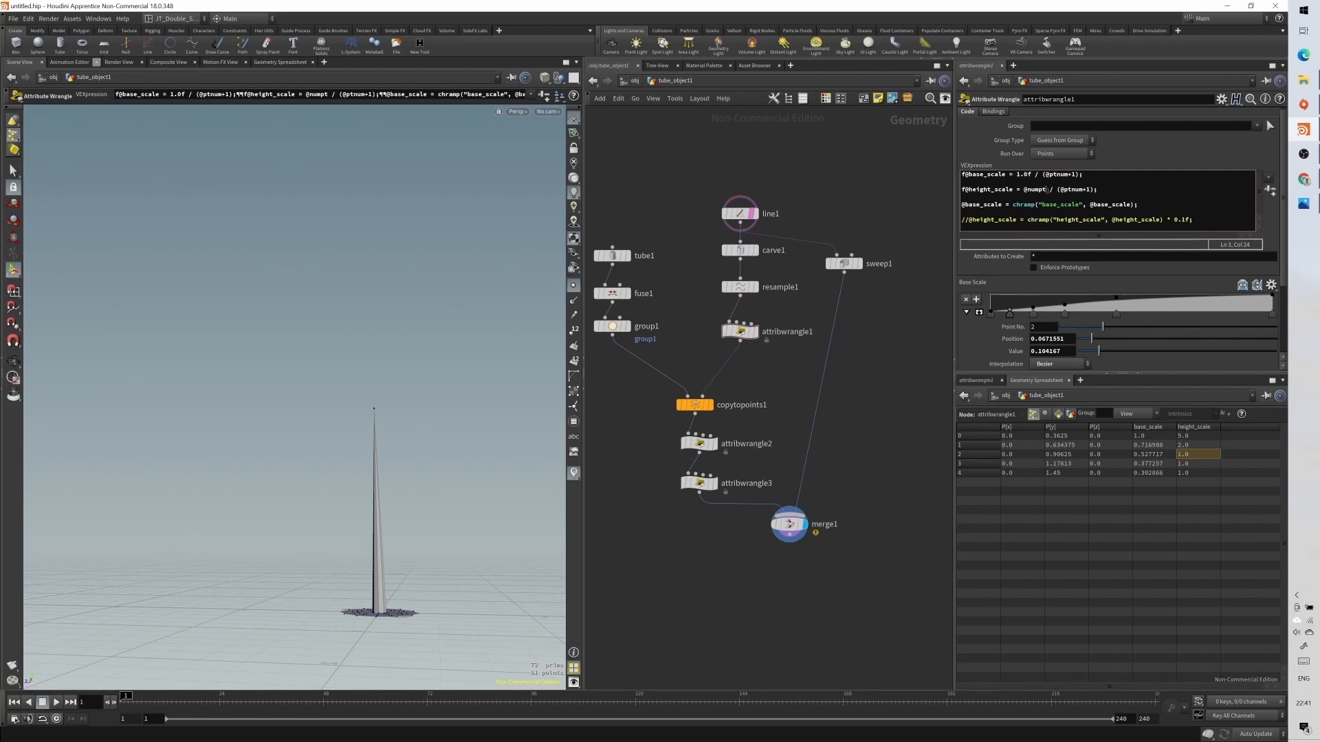
double_click(1035, 190)
click(1045, 190)
key(shift+Right)
key(shift+Right)
key(shift+Right)
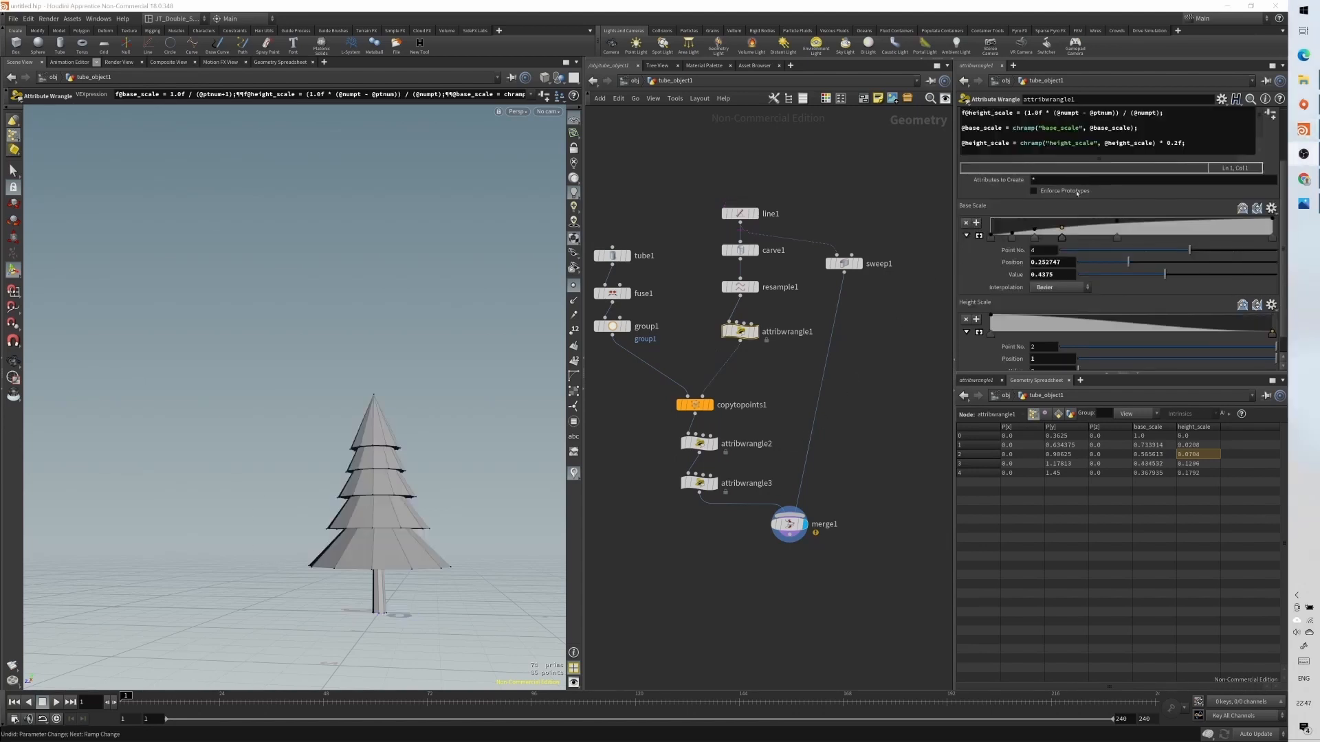
click(1057, 143)
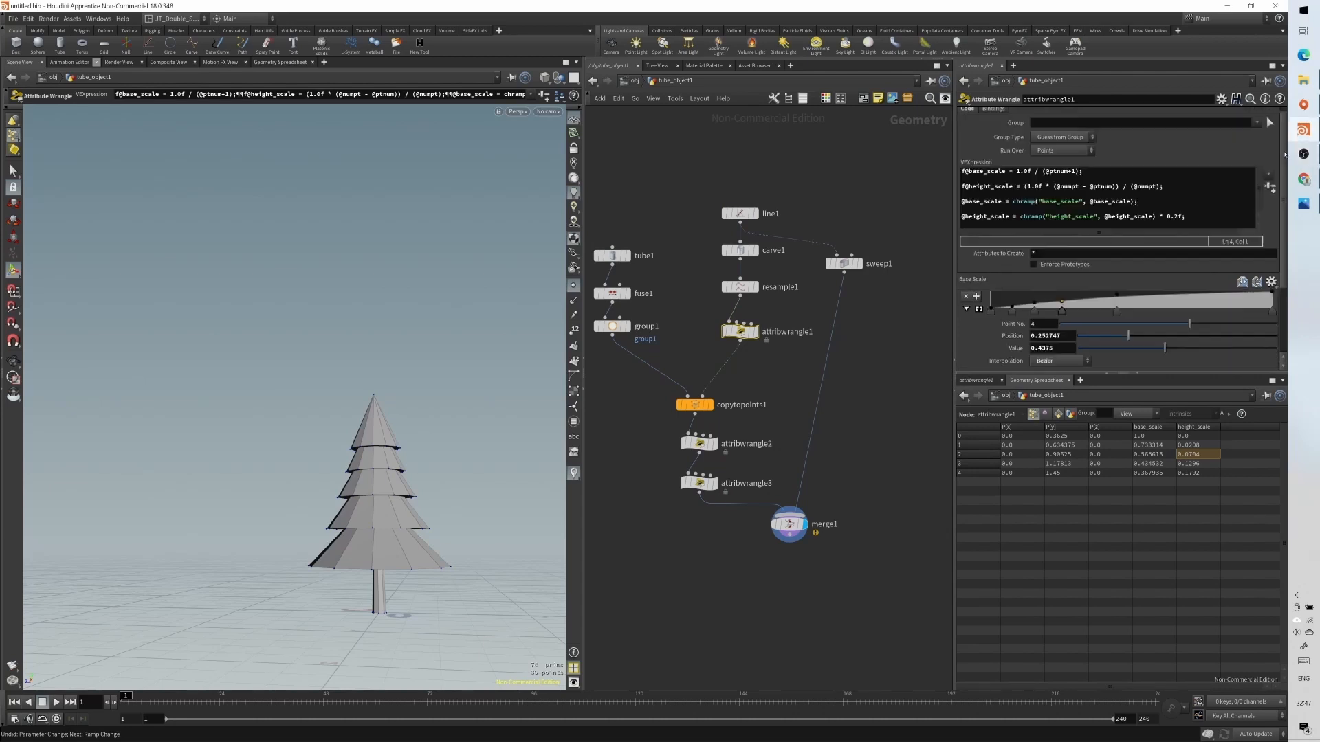
scroll(1288, 132, up, 3)
scroll(1283, 144, up, 1)
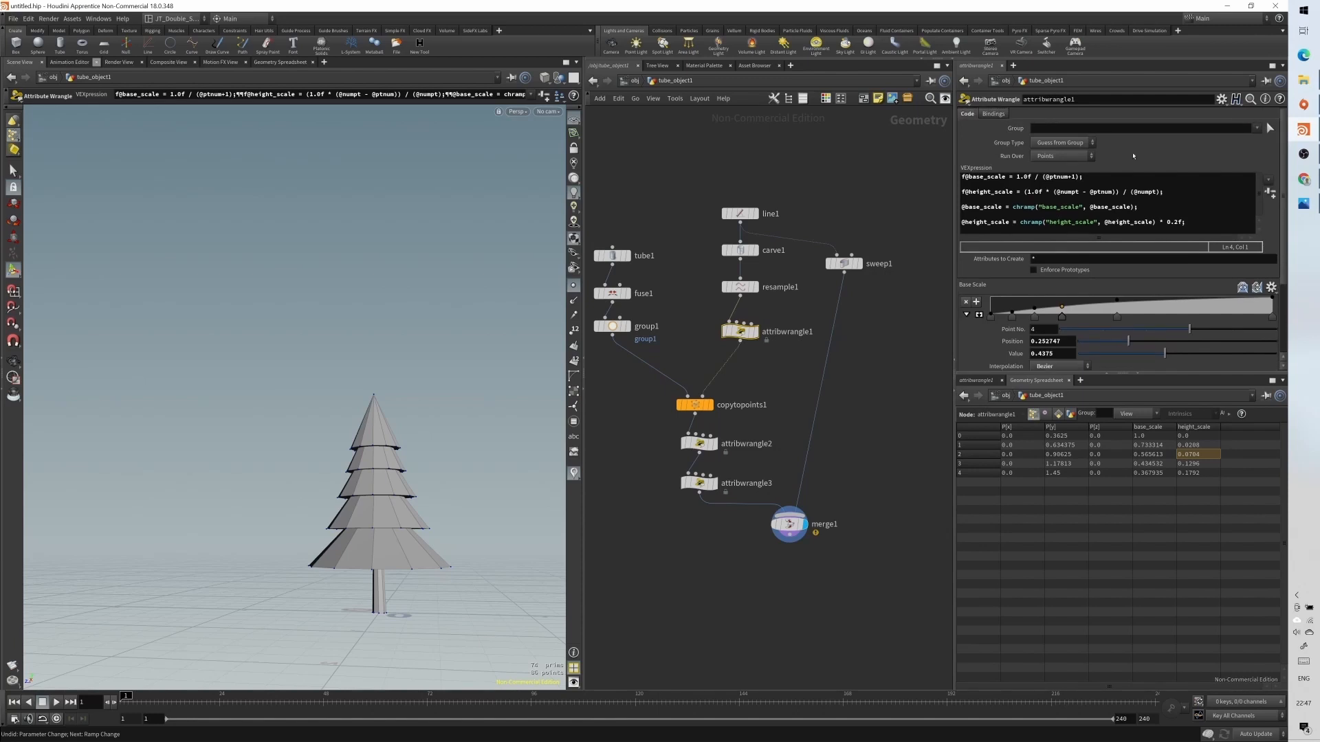
drag(1024, 191, 1166, 191)
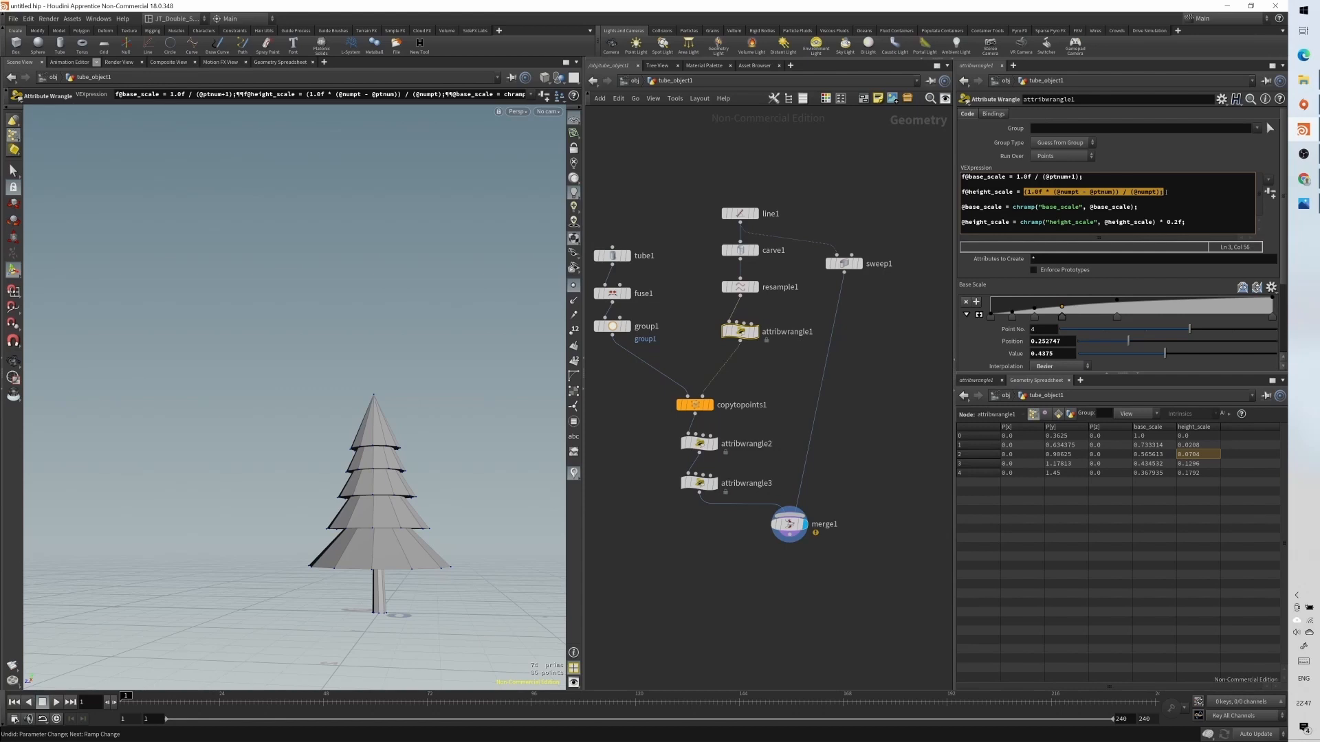
double_click(1076, 191)
double_click(1102, 192)
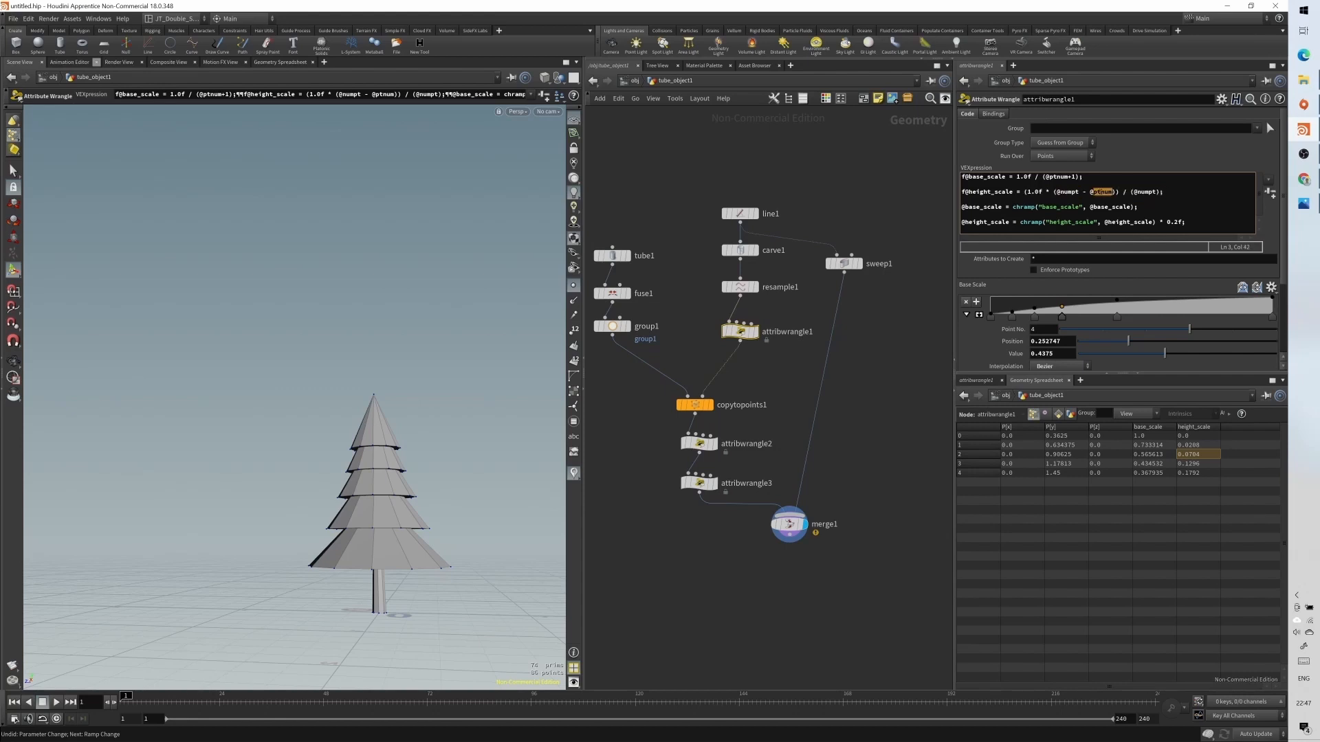
double_click(1070, 192)
click(1109, 192)
drag(1119, 193, 1064, 193)
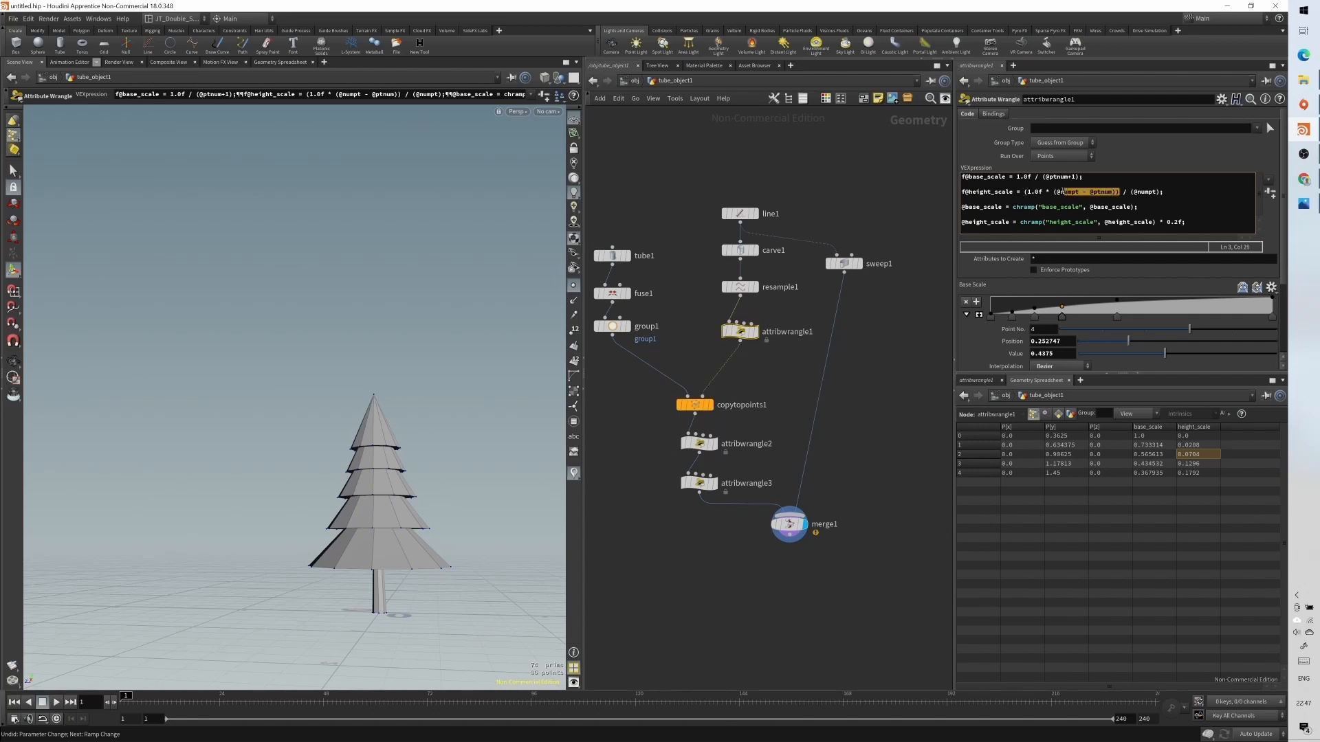
double_click(1068, 192)
double_click(1103, 192)
drag(1120, 191, 1046, 192)
drag(1134, 191, 1168, 191)
click(1168, 191)
drag(1174, 190, 956, 191)
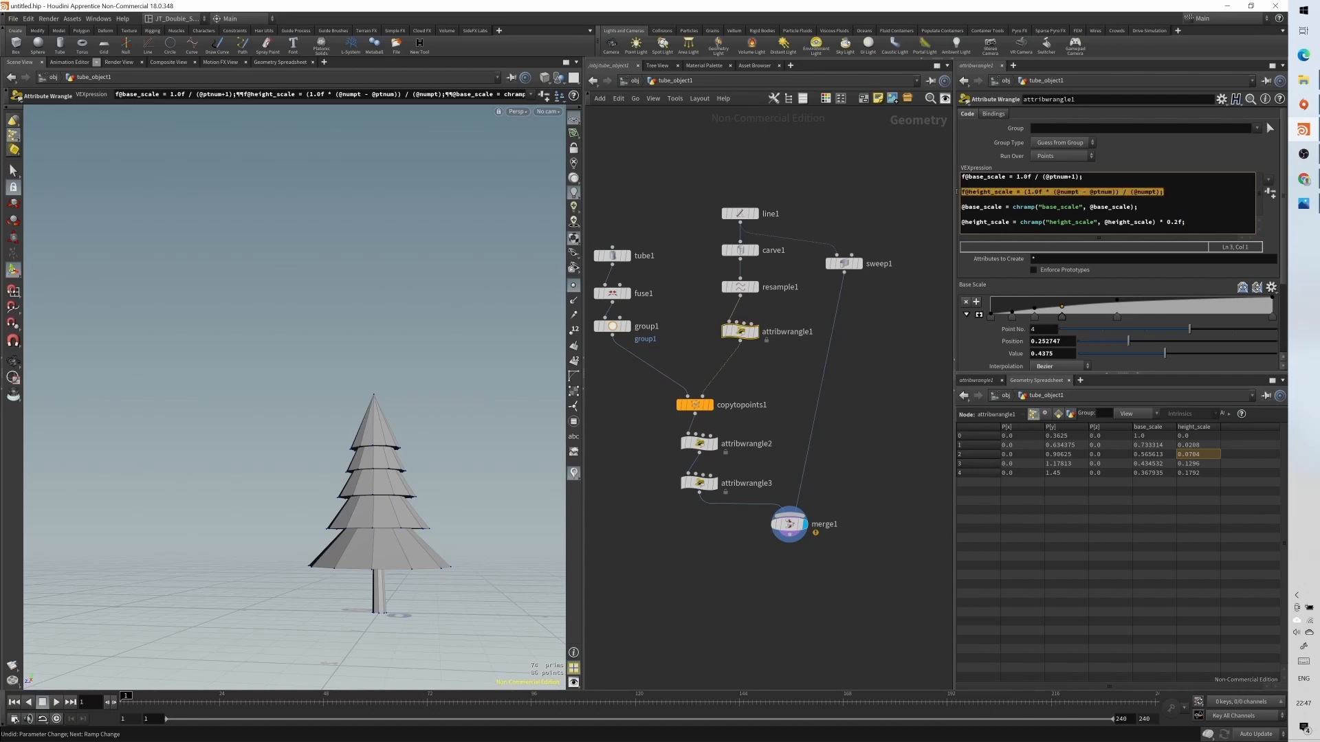
double_click(1128, 222)
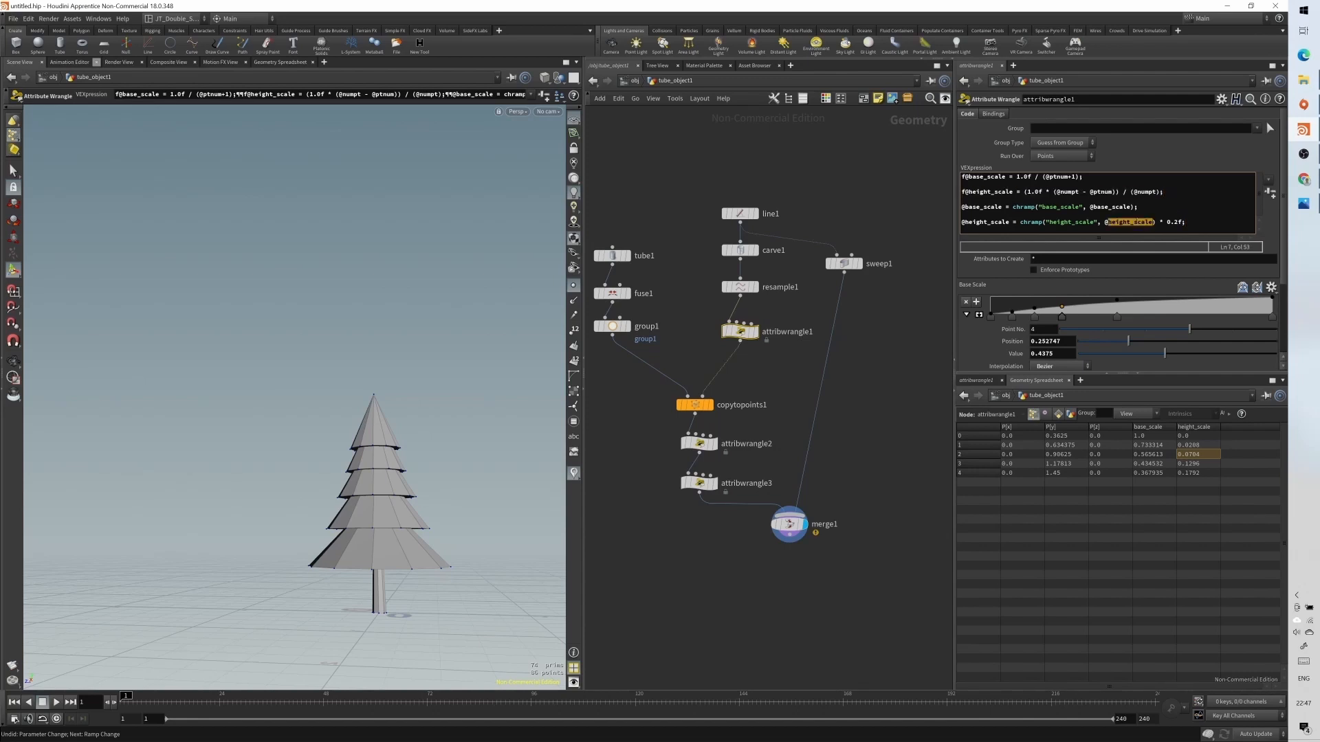
click(1178, 223)
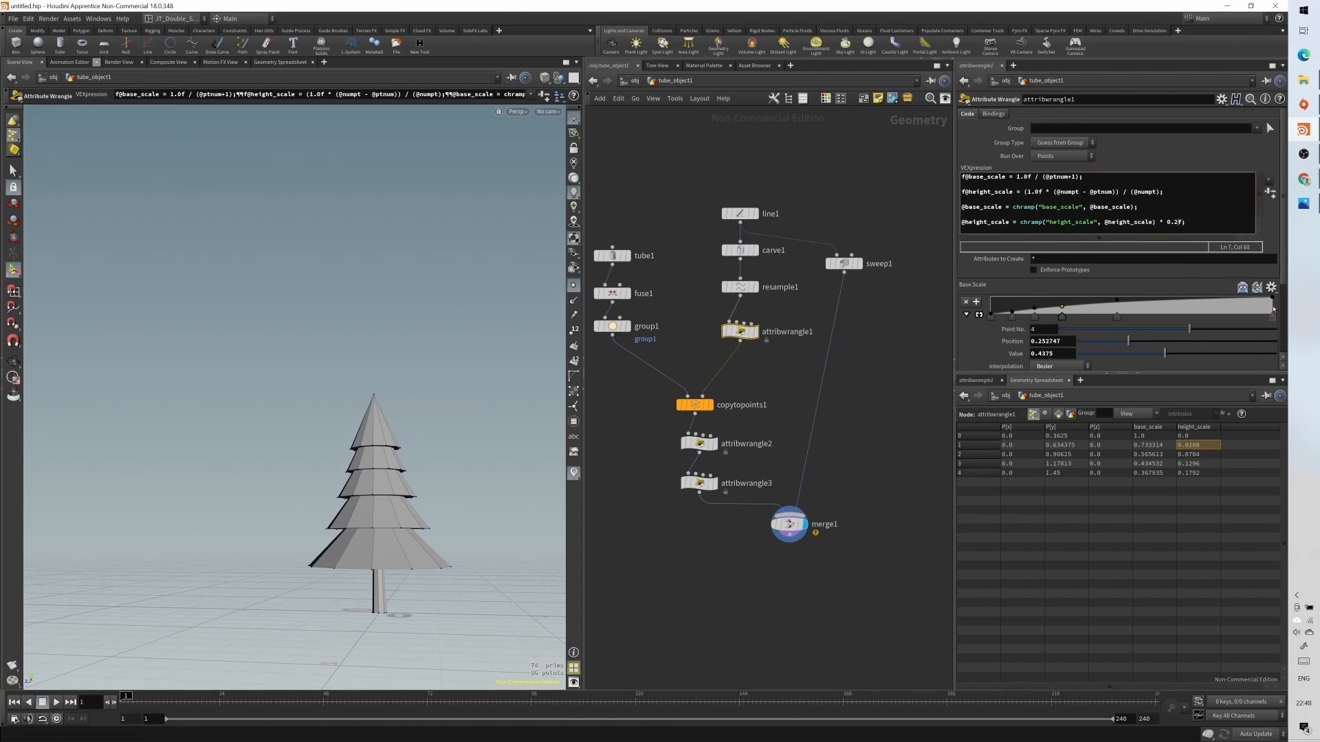
scroll(1251, 366, down, 3)
scroll(1289, 331, down, 1)
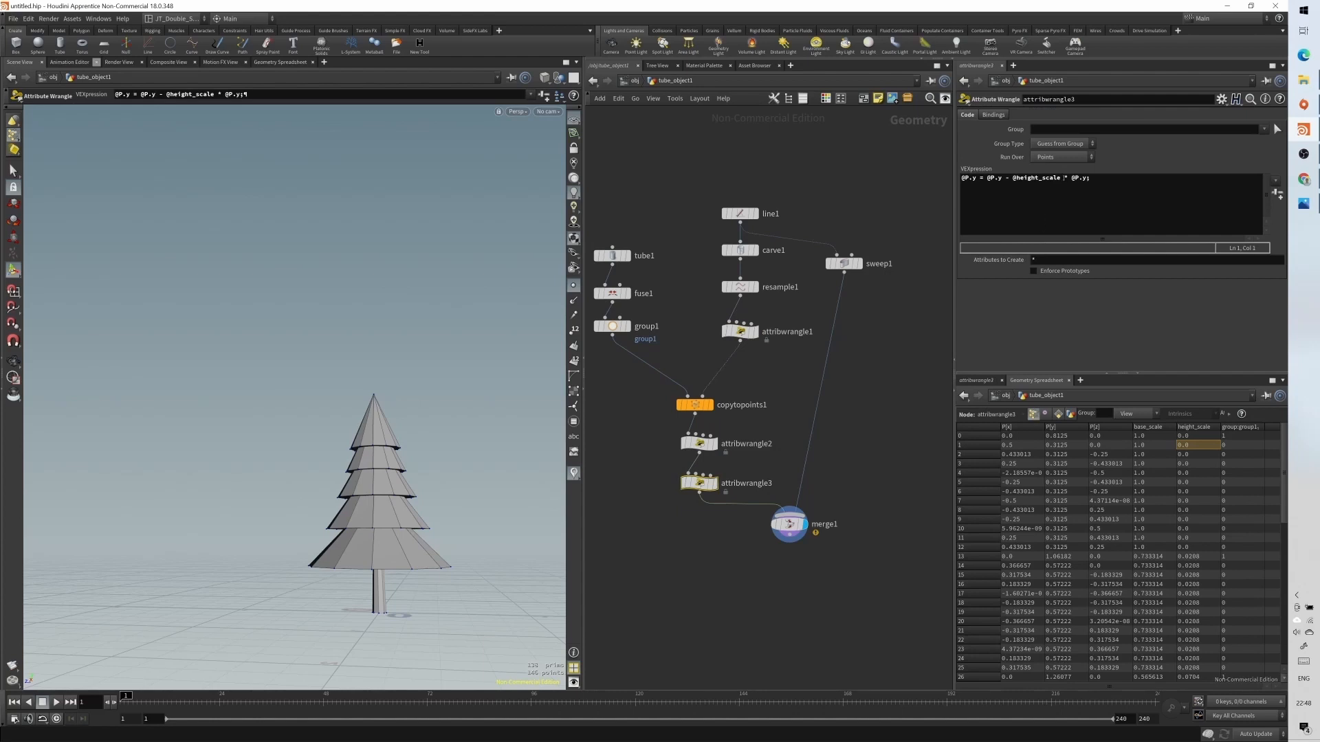
click(1065, 178)
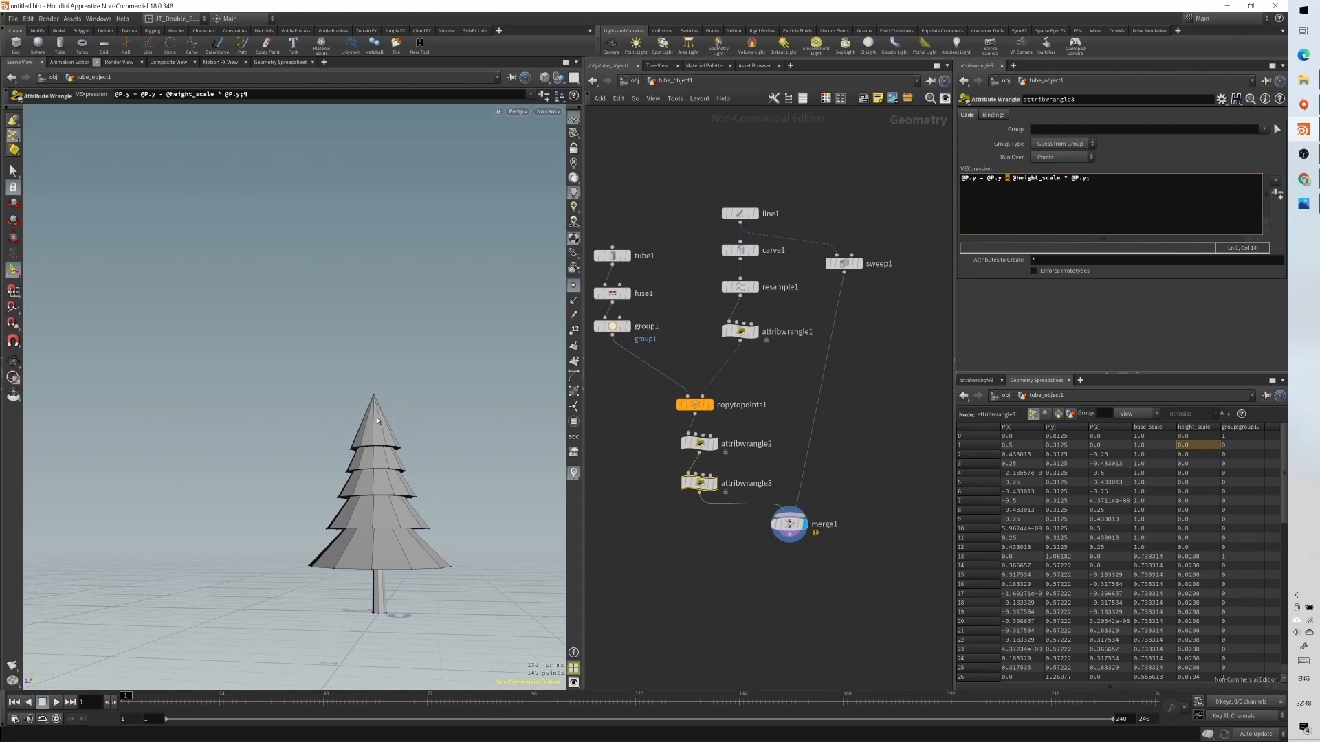
double_click(1029, 178)
- Display attribwrangle1 and compare the height_scale values in the Geometry Spreadsheet with the Height Scale ramp reversed and restored
click(743, 332)
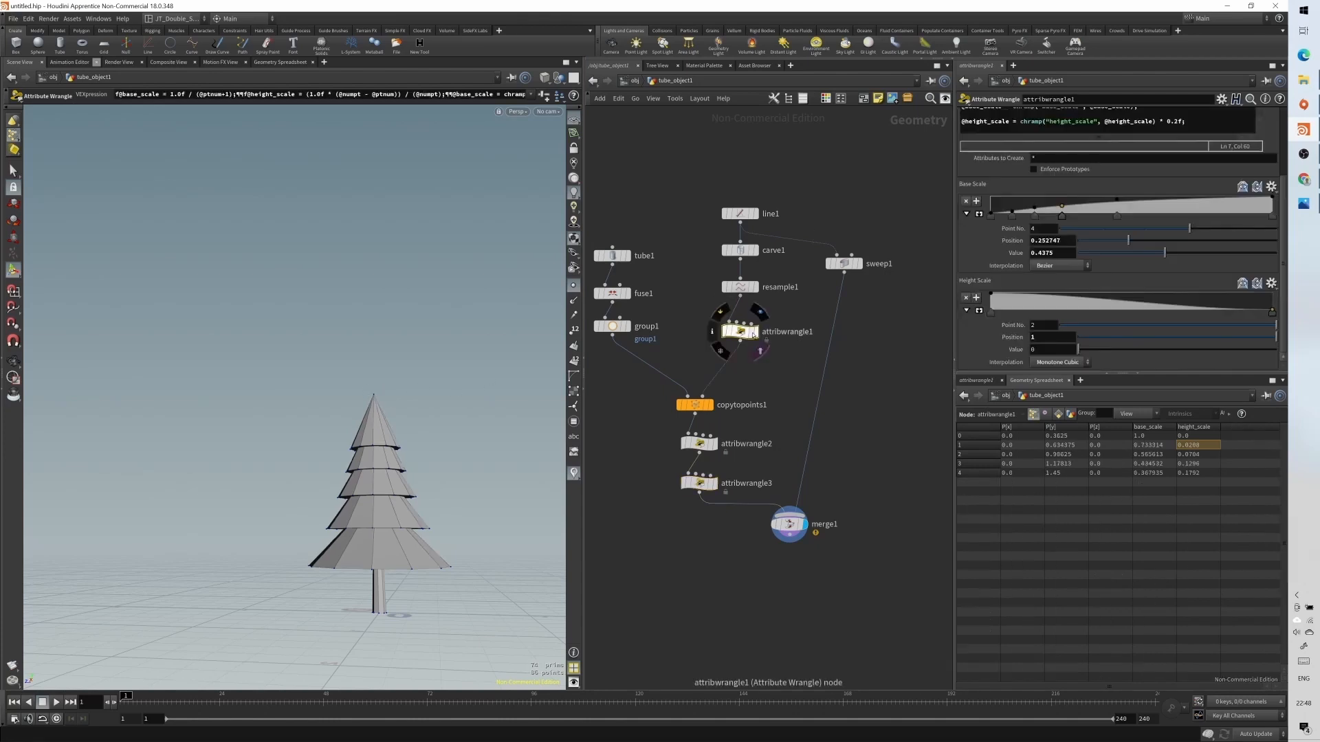
click(754, 333)
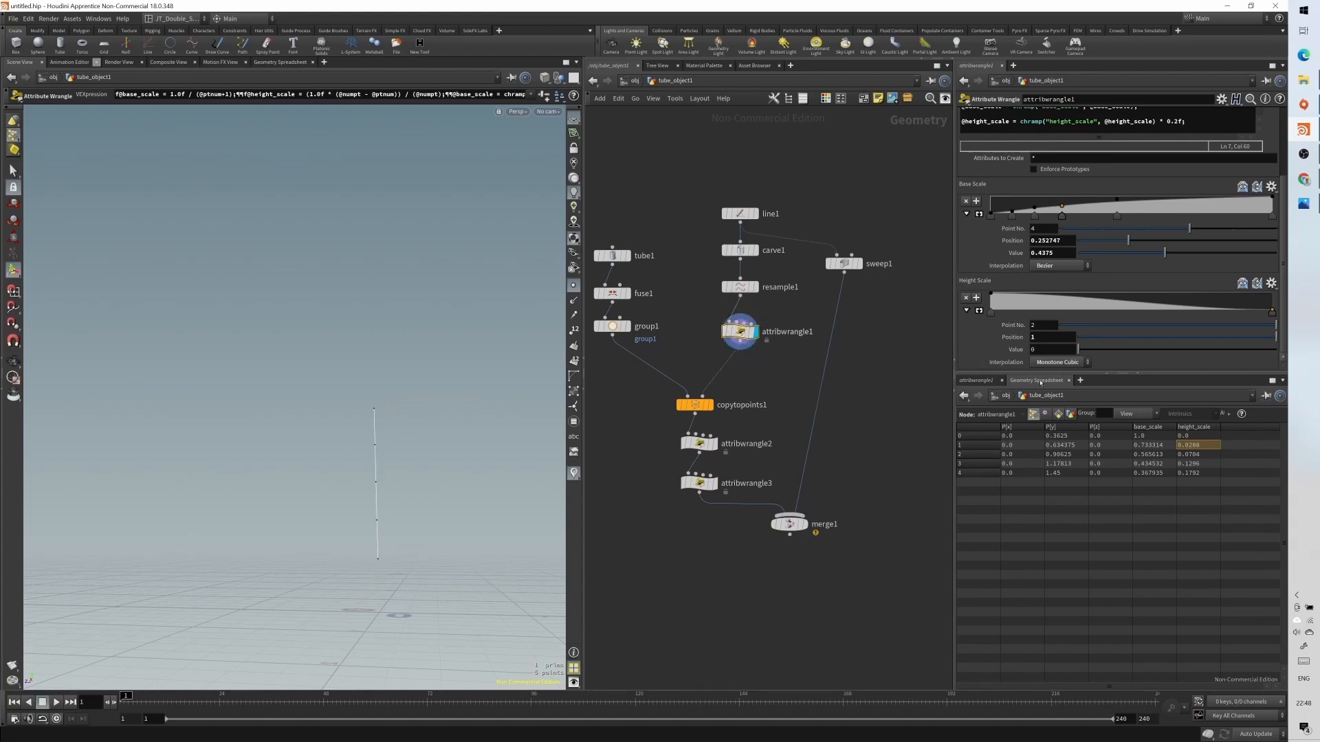
click(1189, 474)
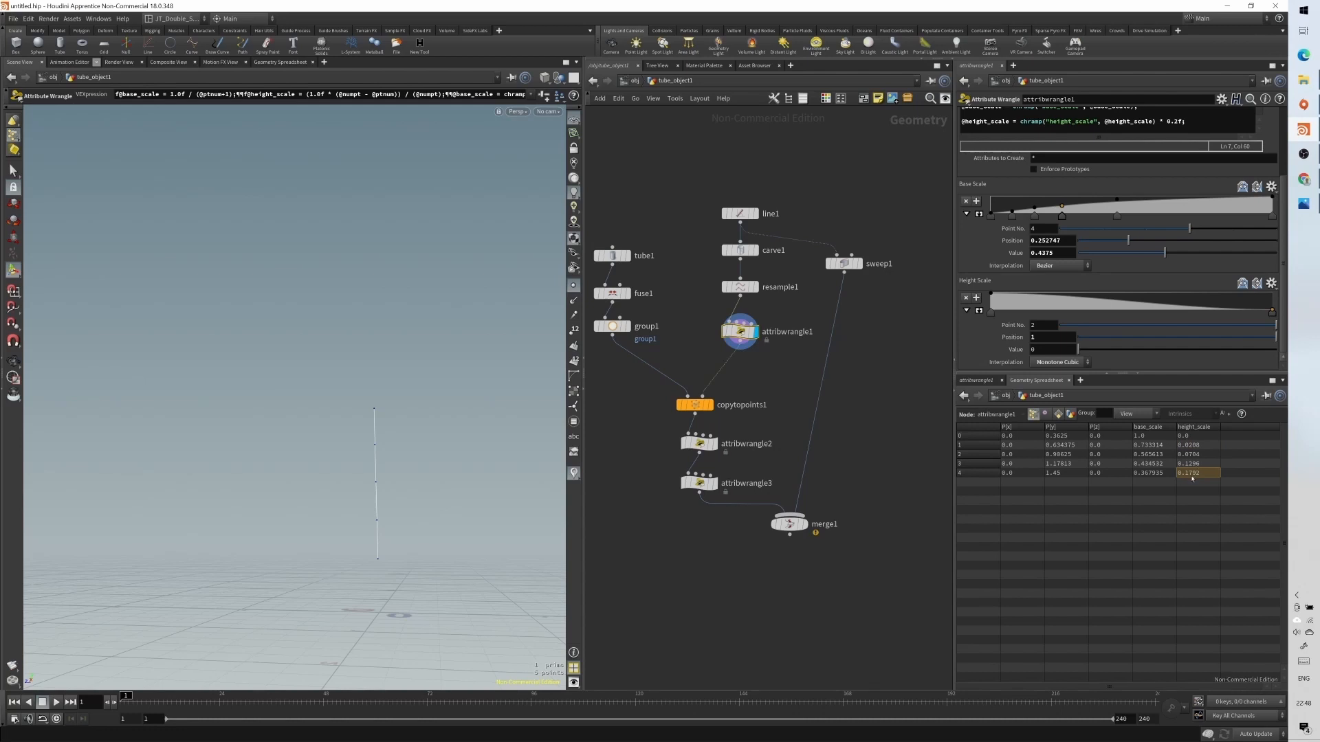
click(1242, 283)
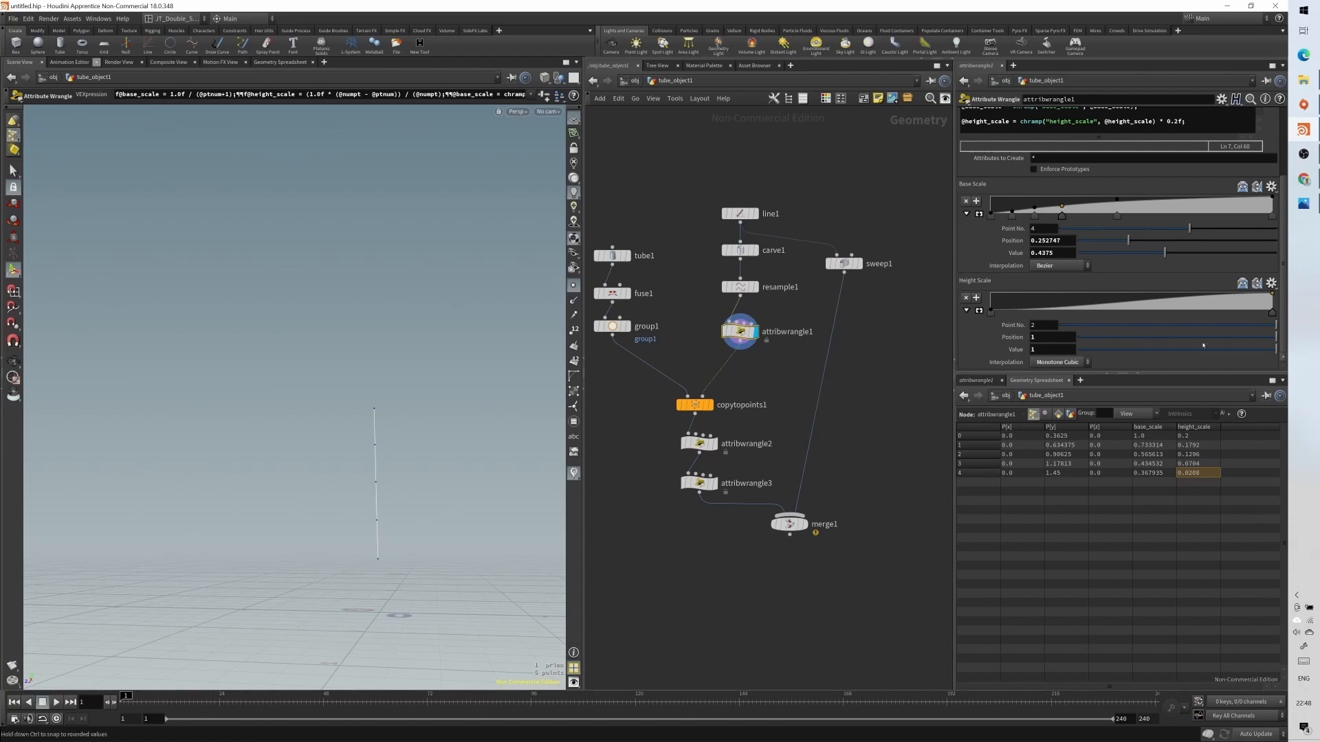
click(1243, 283)
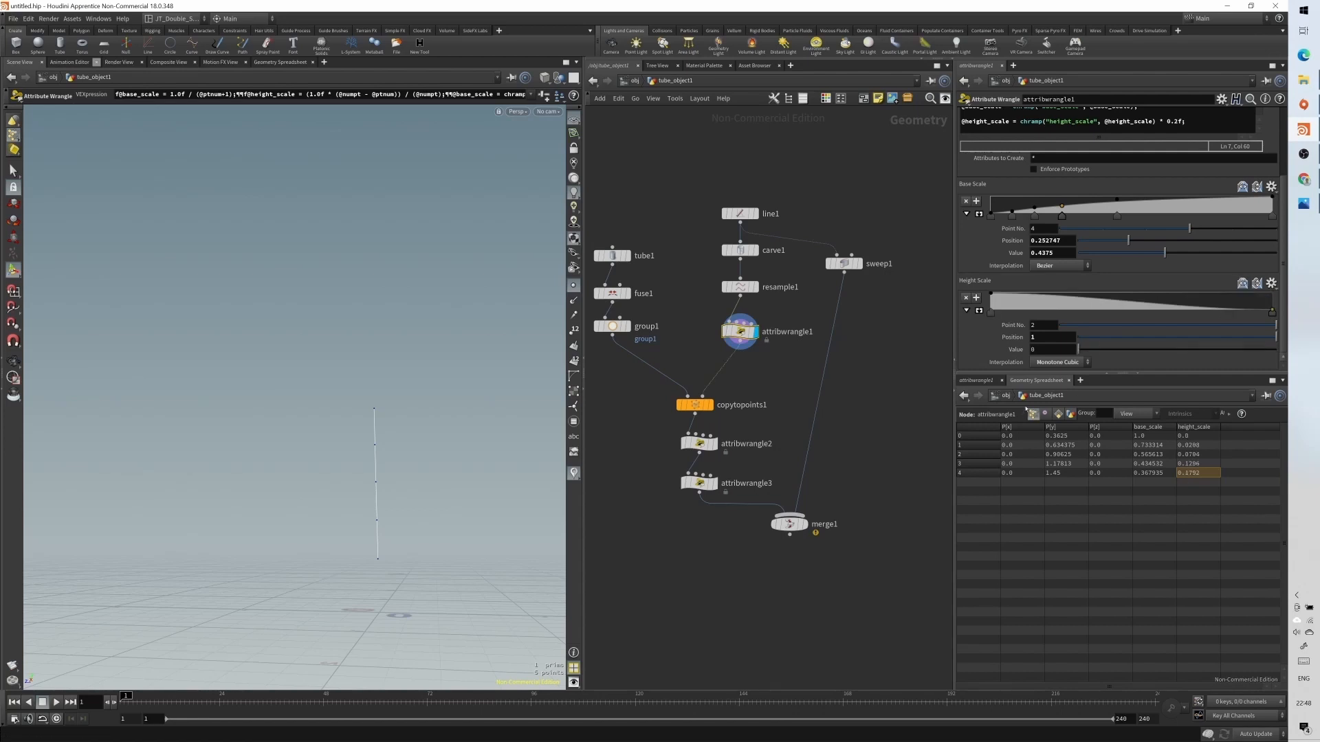
- Inspect the foliage tiers alone by displaying attribwrangle3, and return the display to merge1 to view the whole tree
click(718, 465)
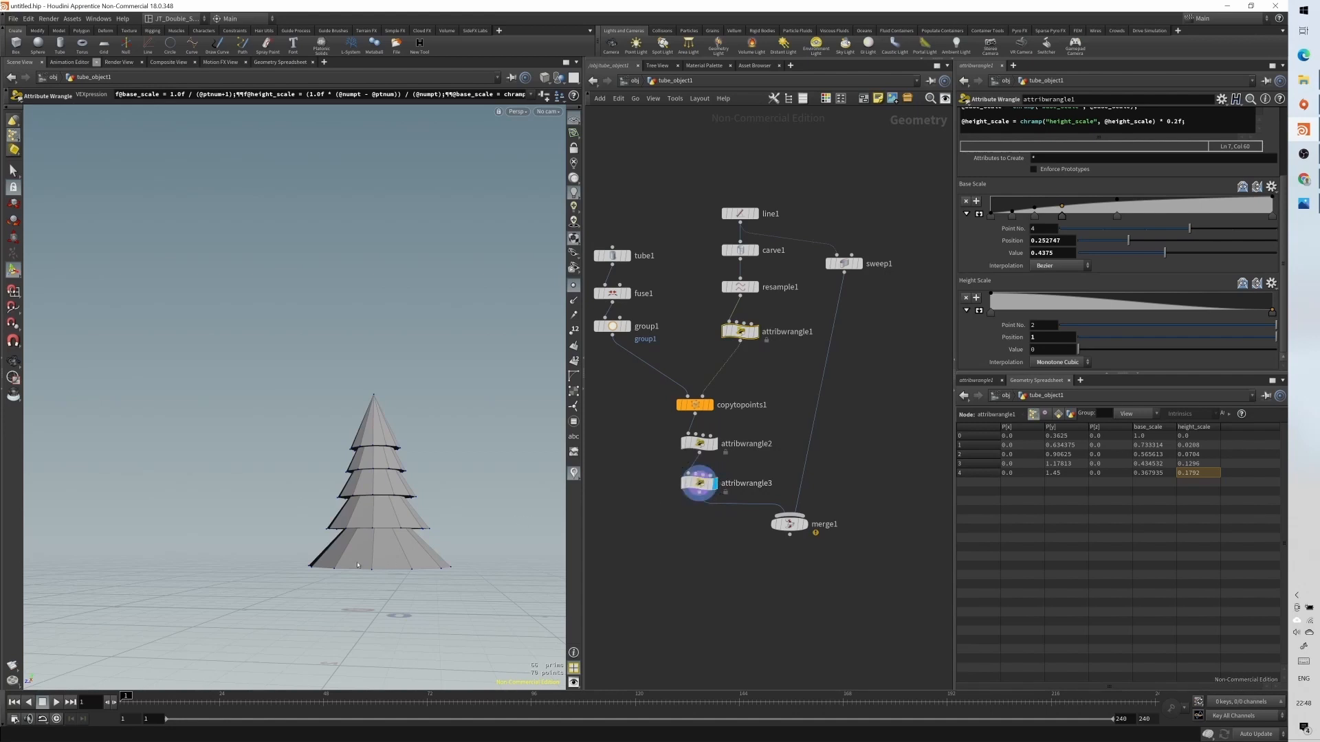
key(Escape)
drag(357, 566, 339, 533)
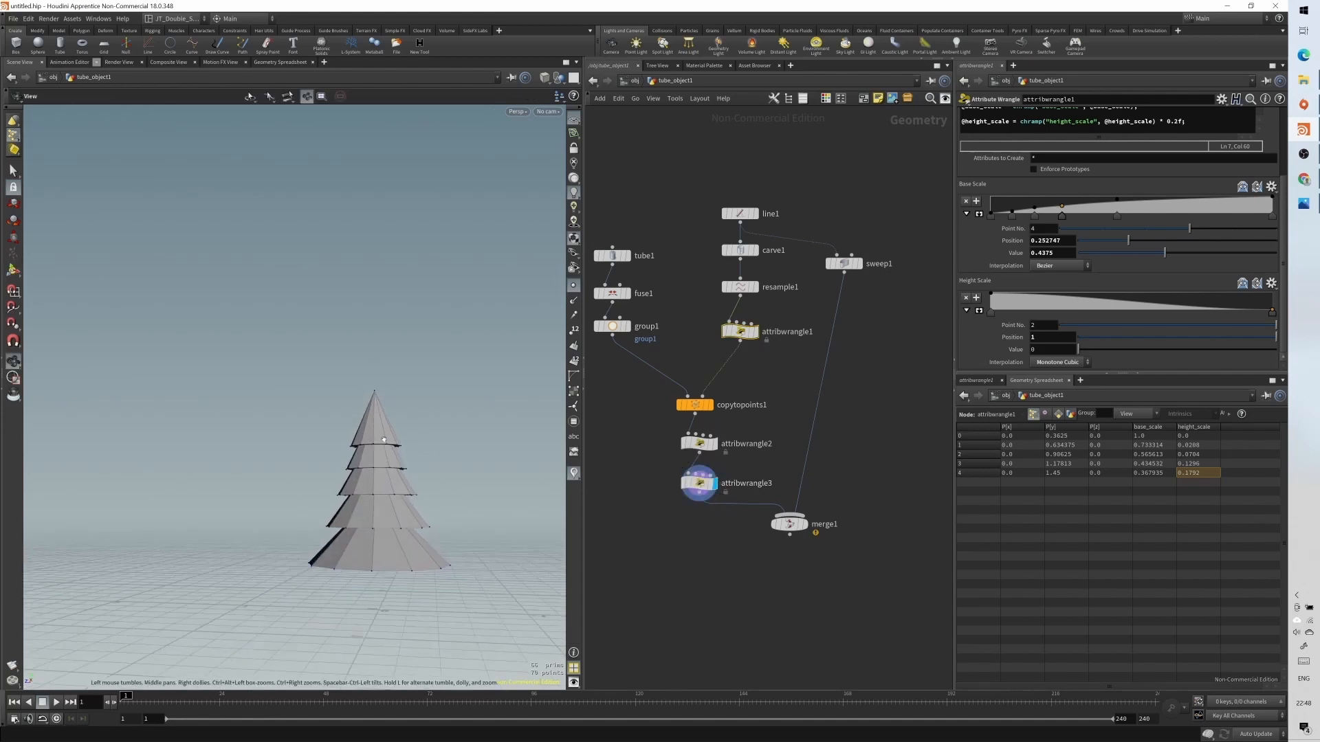
key(Return)
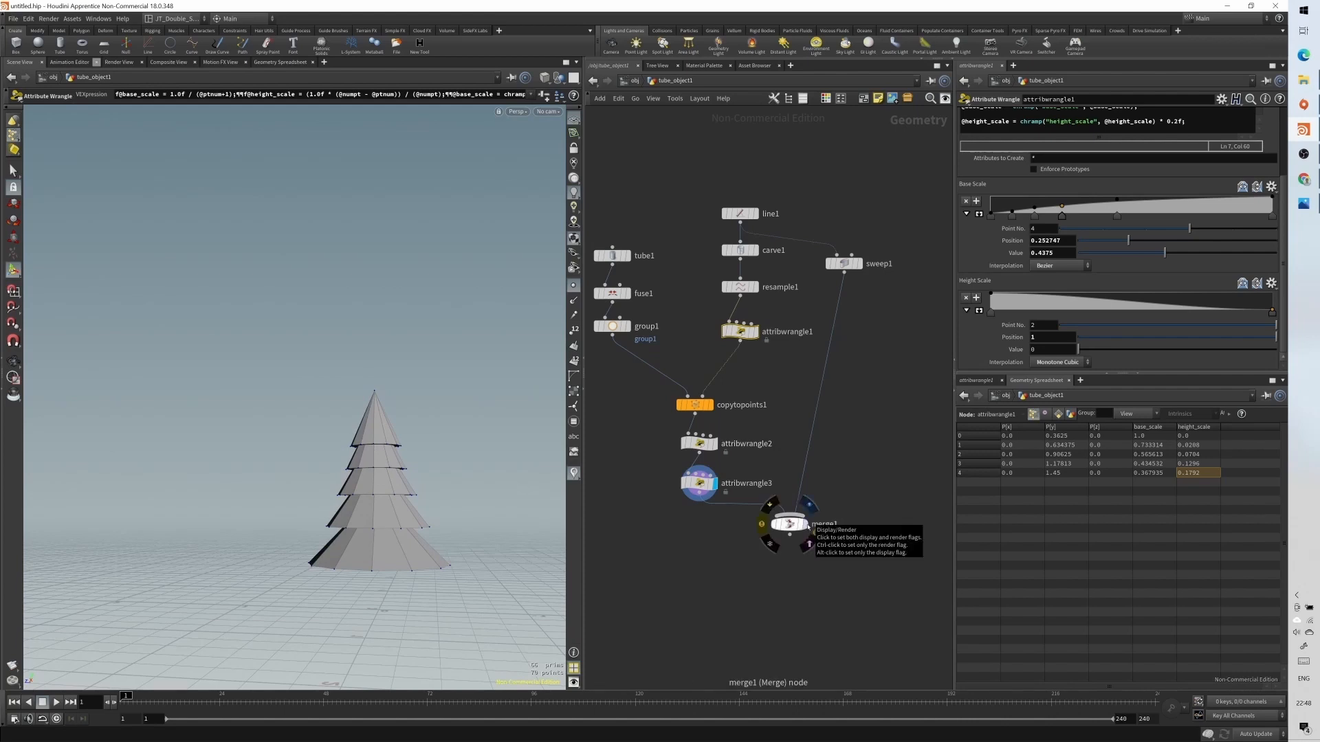
click(808, 526)
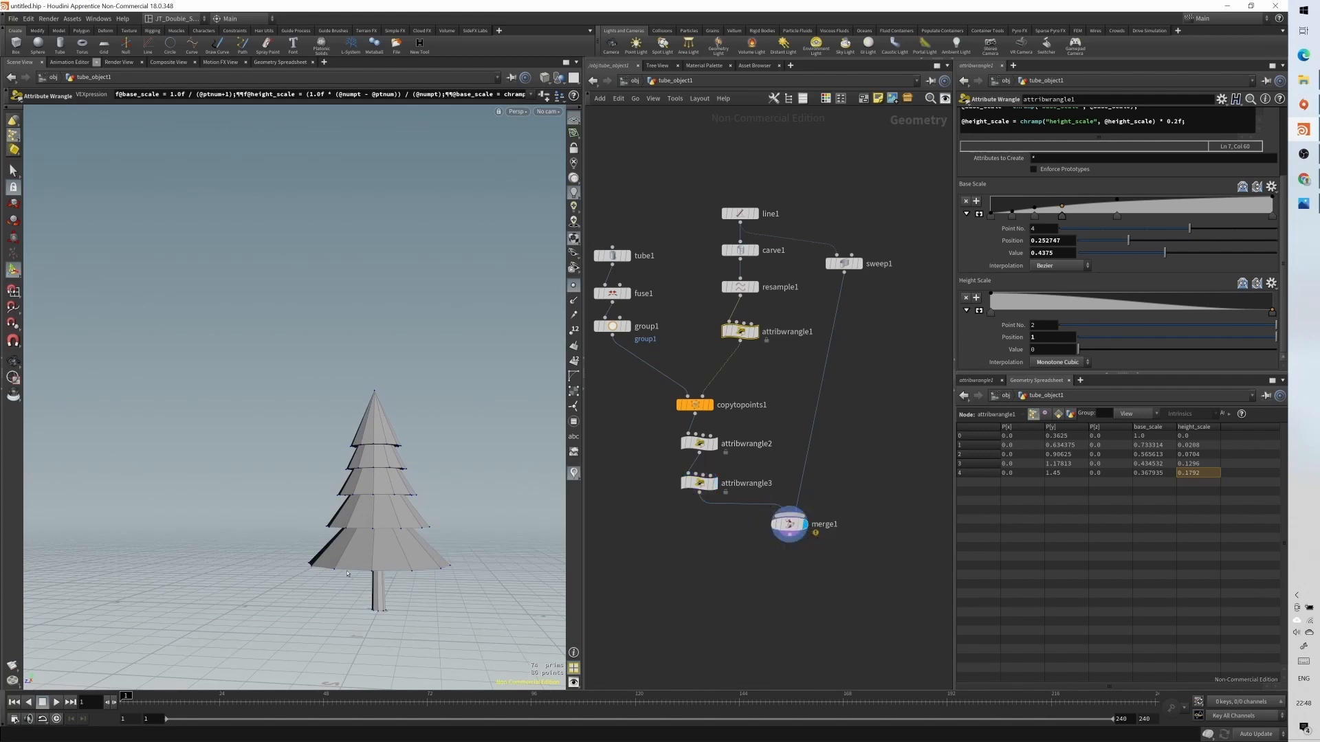
mouse_move(343, 550)
alt+mouse_down()
mouse_move(361, 522)
mouse_move(347, 529)
alt+mouse_up()
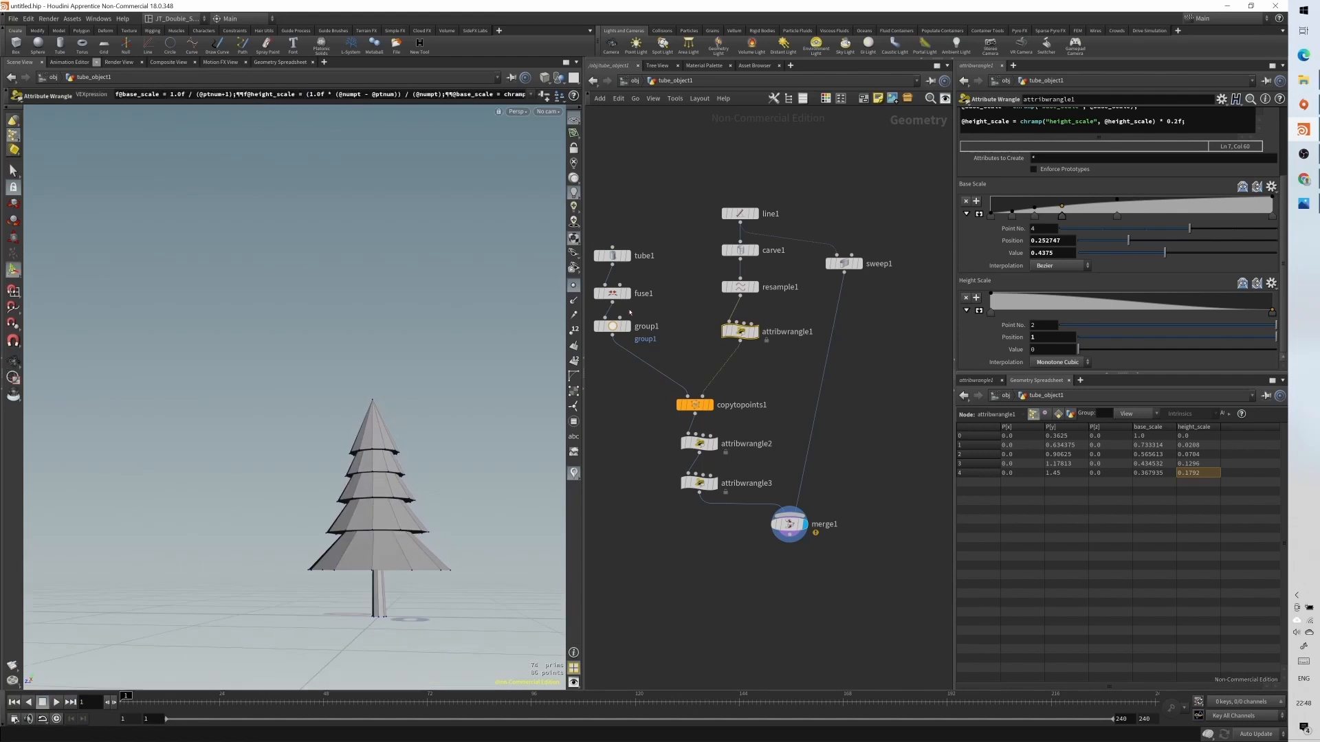
- Shorten line1 to a length of 0.5 and inspect how the foliage tiers respond
click(741, 214)
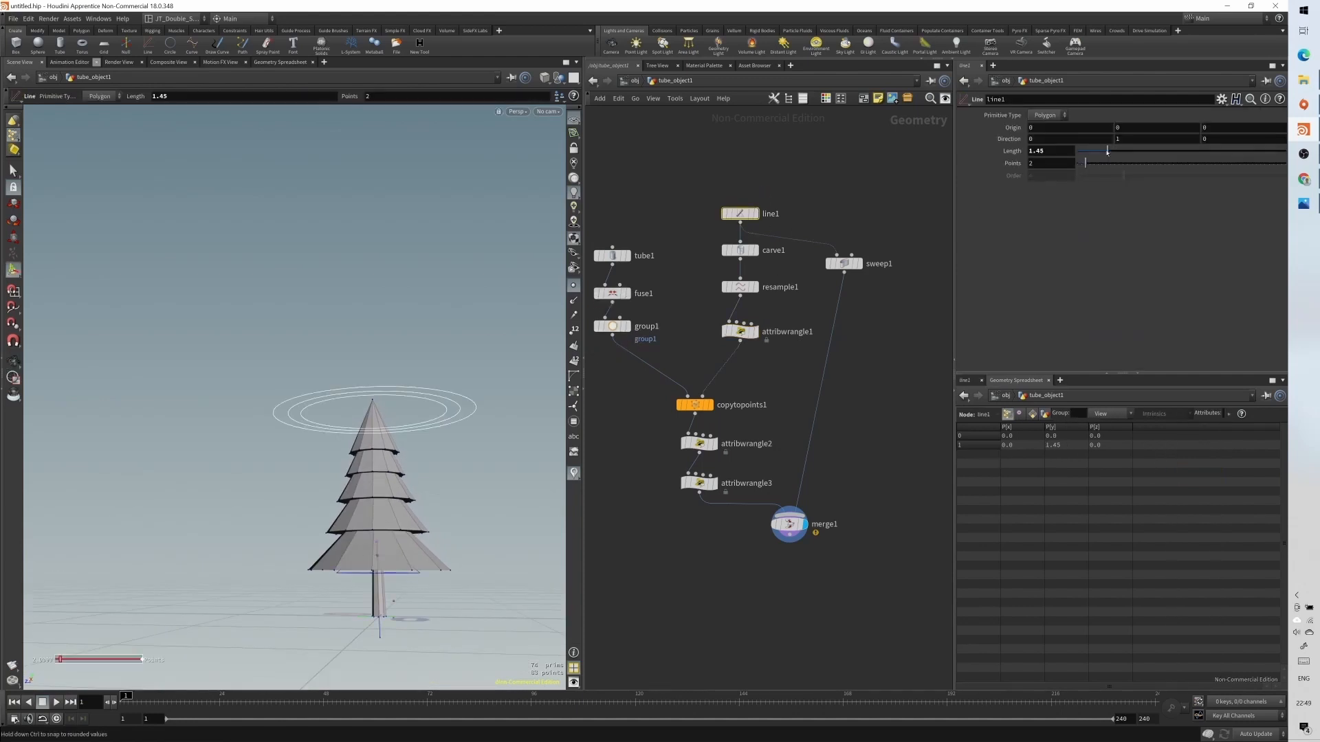
drag(1107, 152, 1094, 146)
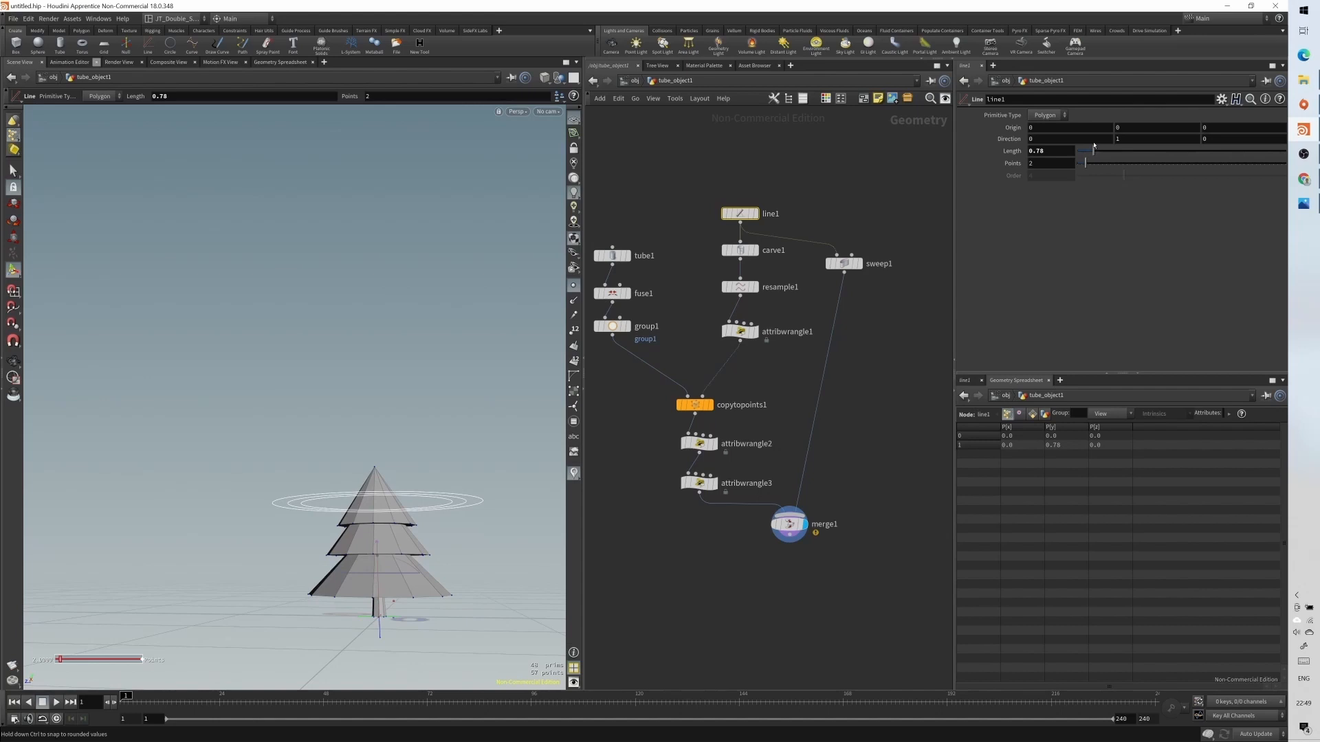
drag(1093, 145, 1091, 148)
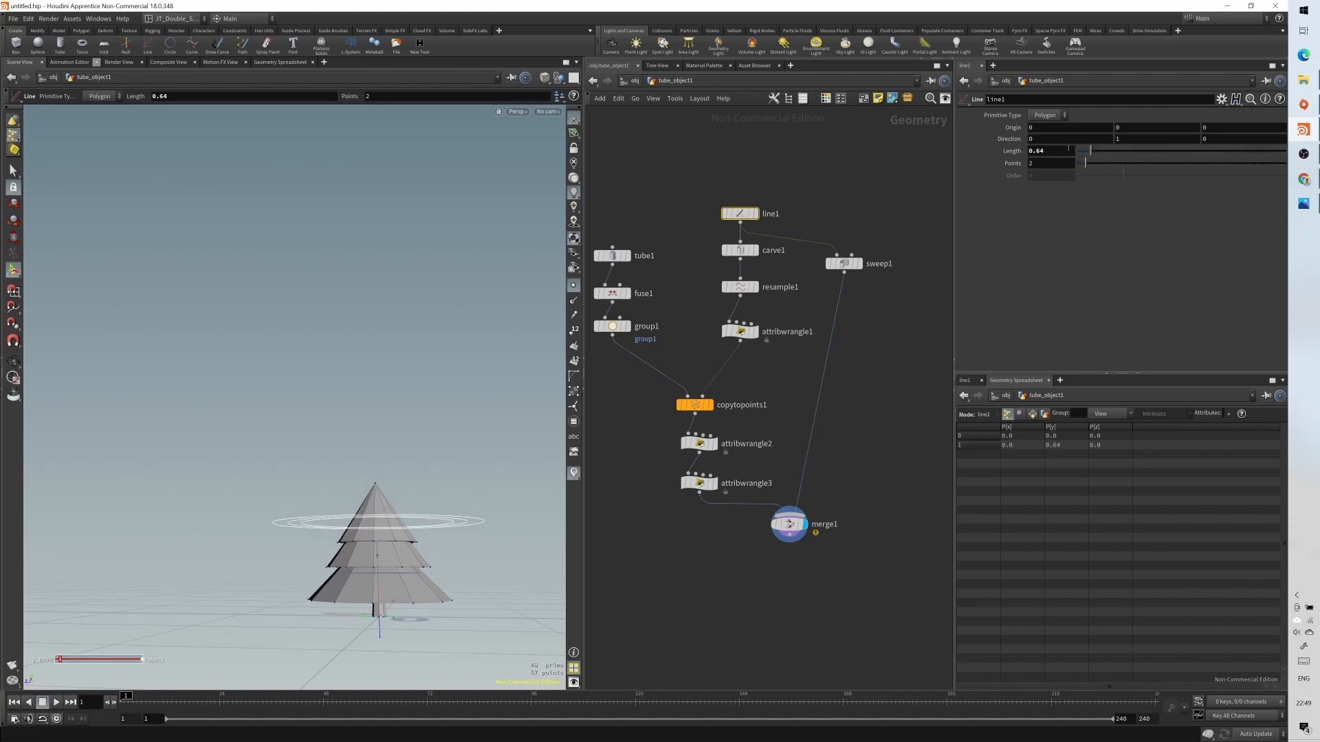
double_click(1069, 149)
text(0.5)
key(Return)
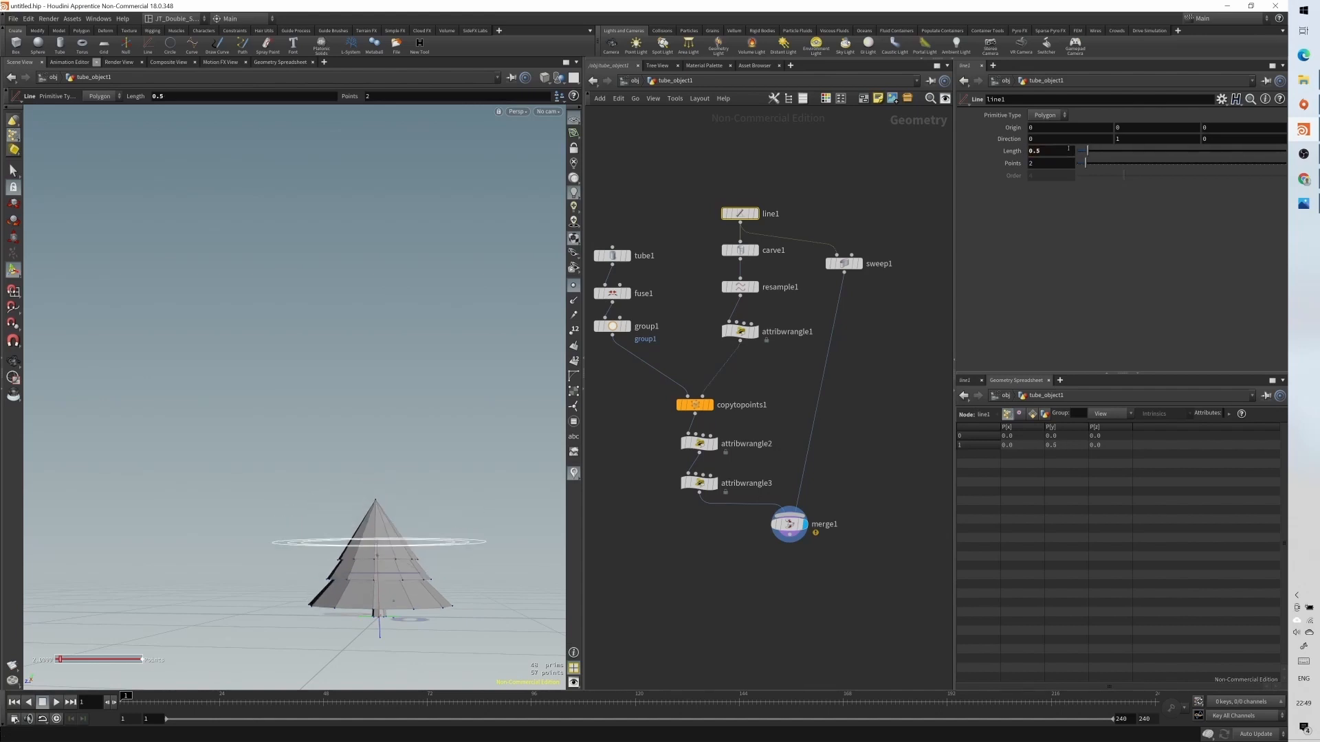
key(Escape)
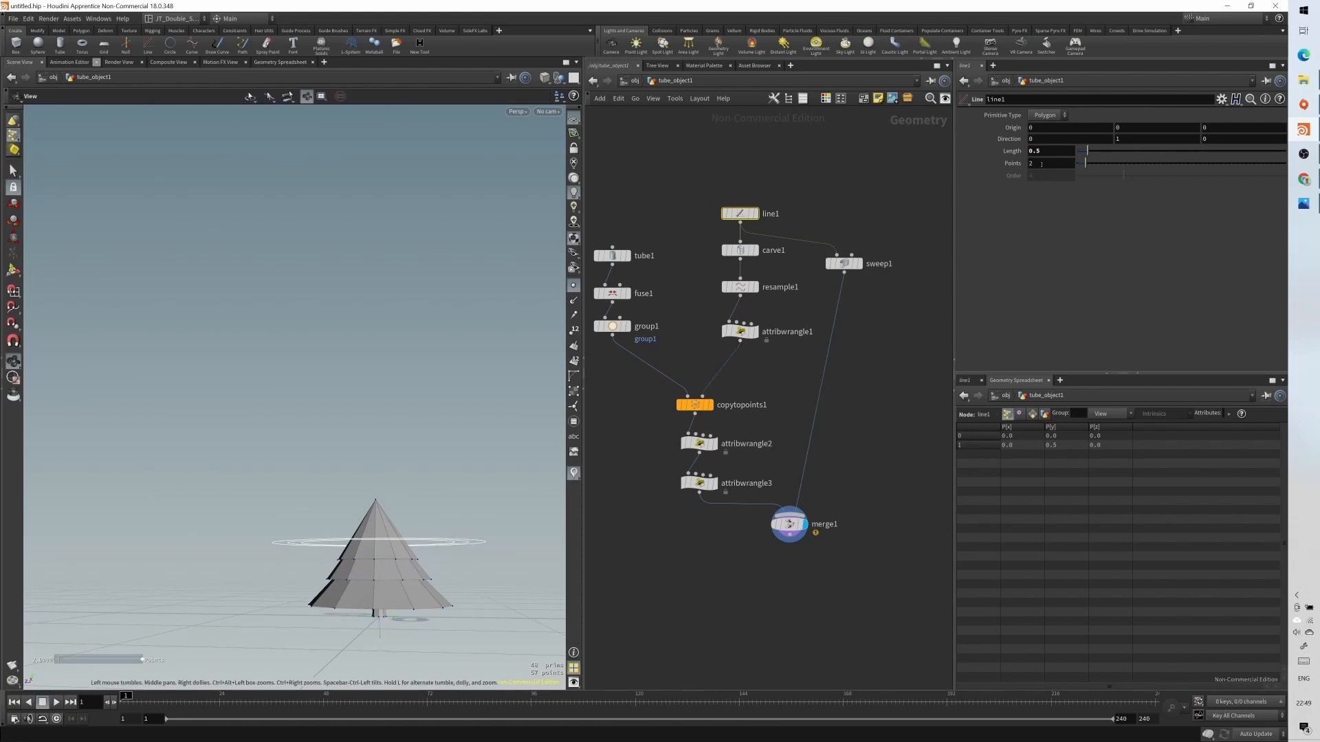
drag(348, 620, 364, 629)
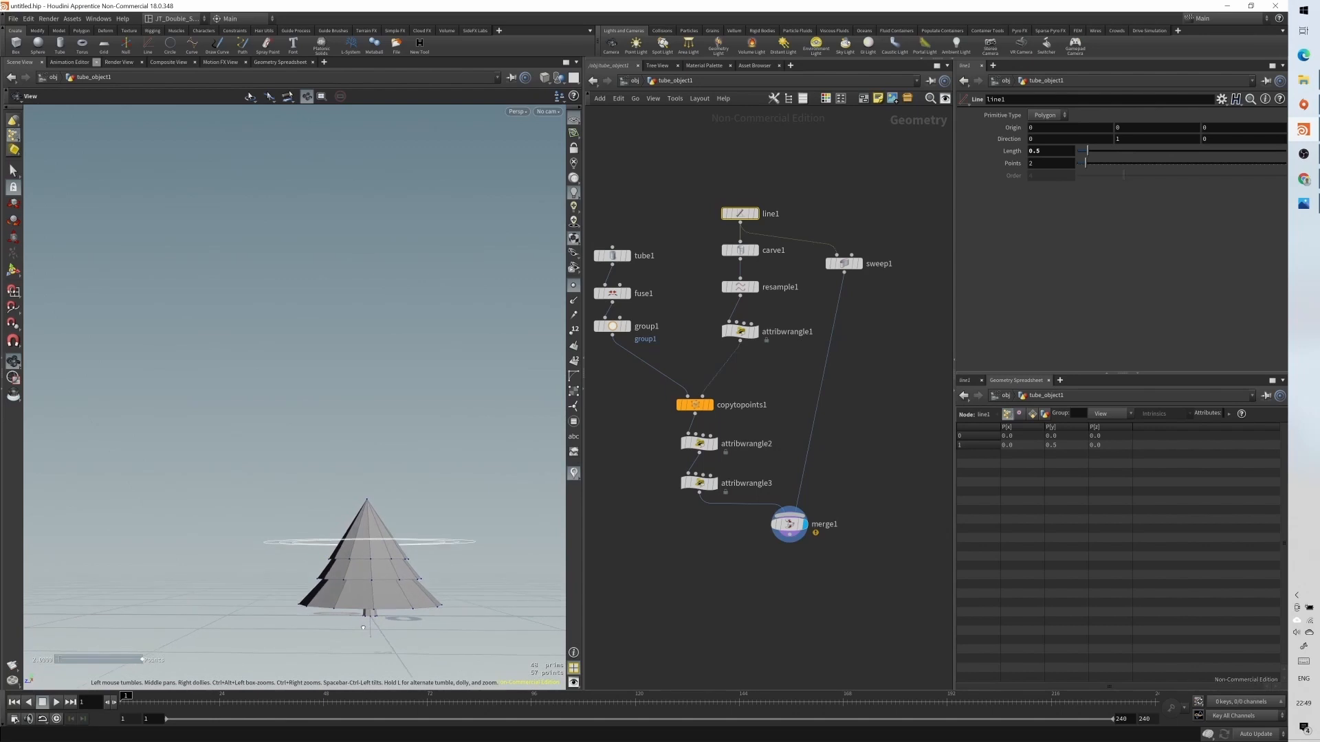
key(Return)
alt+drag(363, 627, 327, 626)
key(Return)
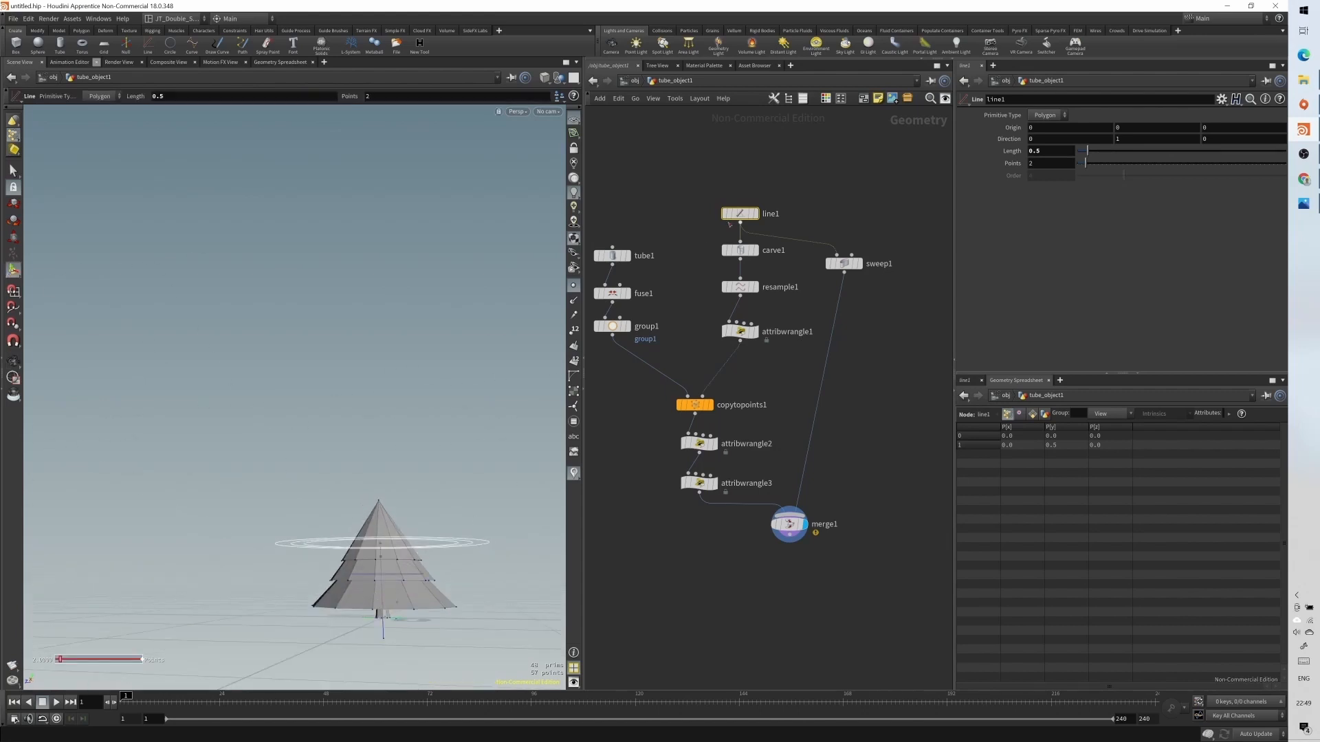
- Display resample1, try a shorter maximum segment length, and set it back to 0.3
click(751, 287)
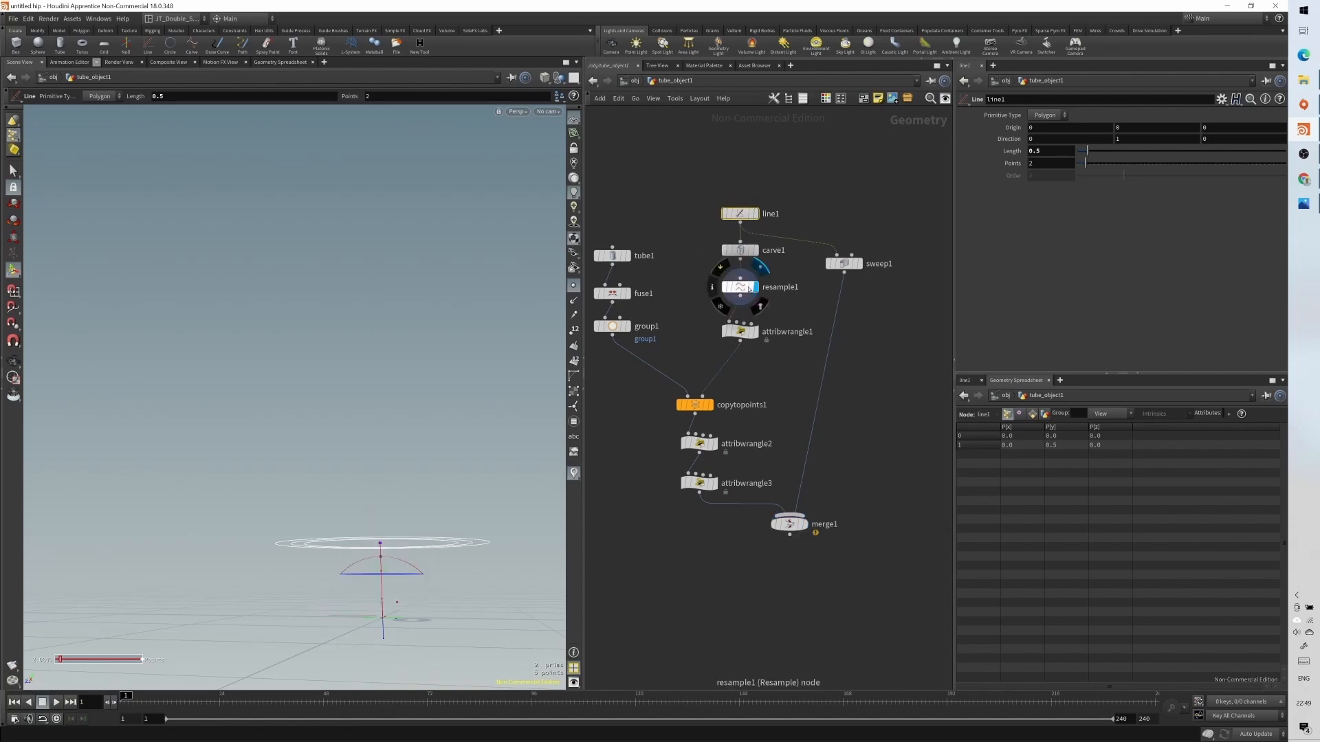
click(749, 289)
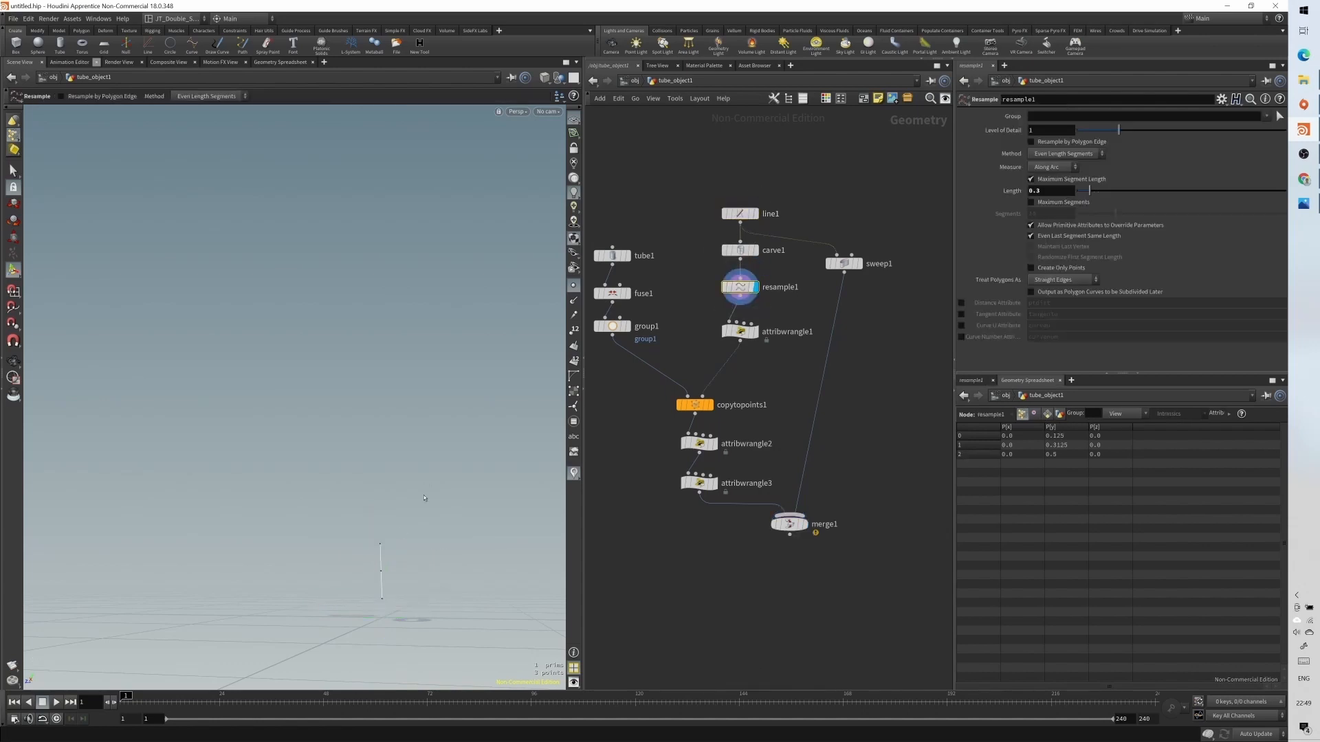
alt+drag(375, 587, 390, 549)
drag(1090, 192, 1085, 193)
double_click(1063, 190)
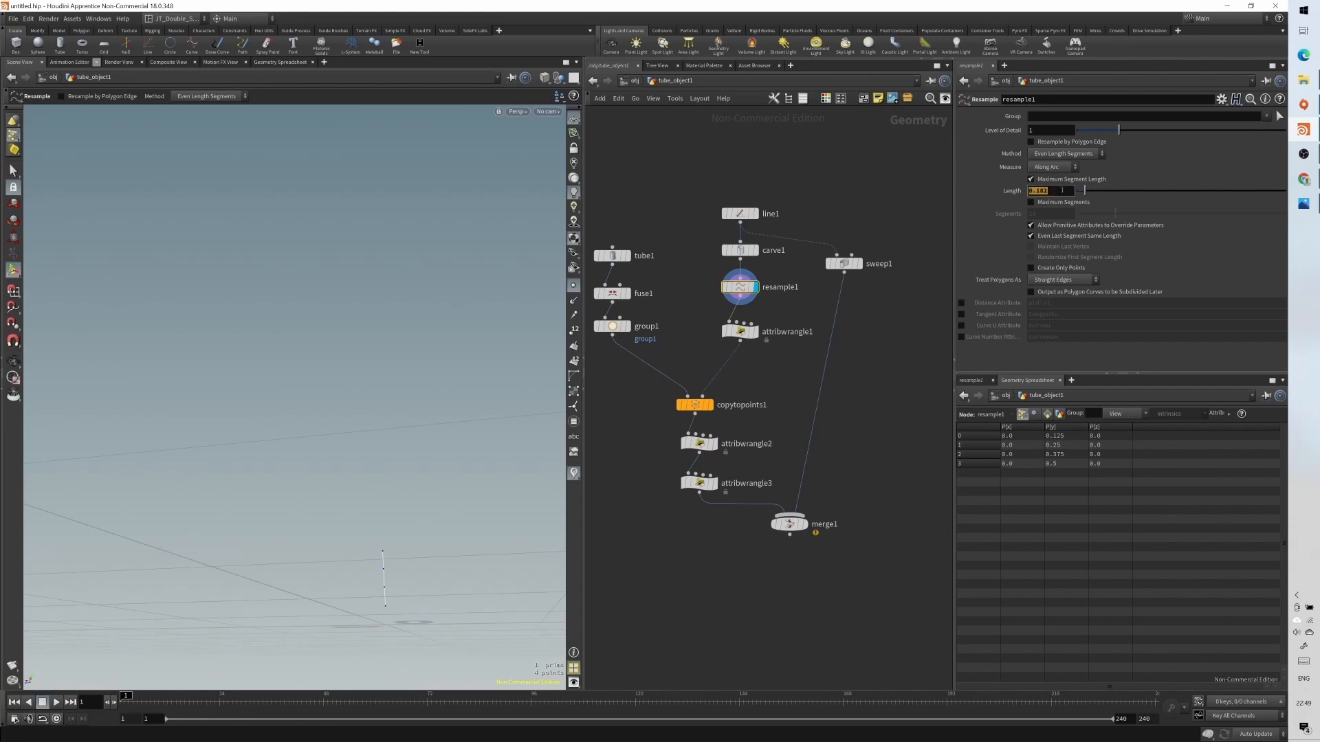
text(0.3)
key(Return)
- With merge1 displayed, tilt line1's direction to about 0.996 in Y and 0.086 in Z, and set its length to 2.28
click(750, 218)
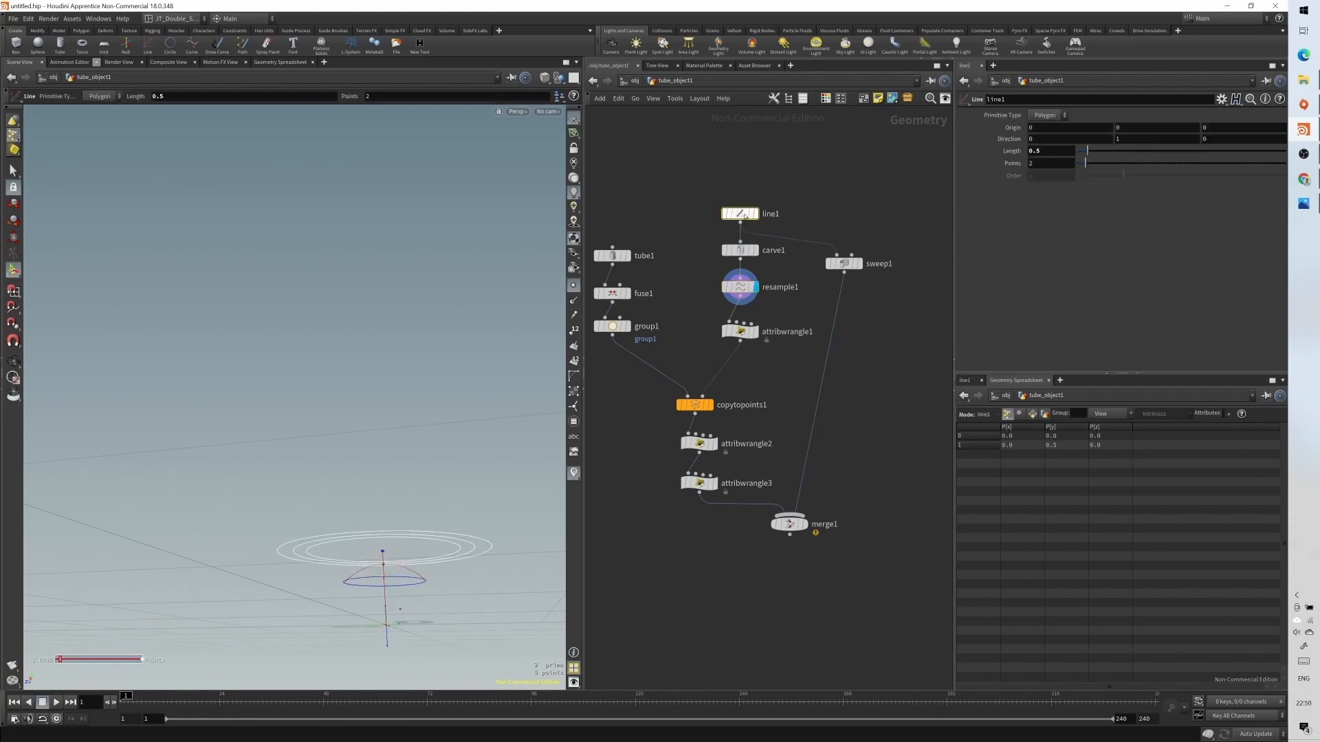
click(804, 524)
drag(389, 598, 402, 595)
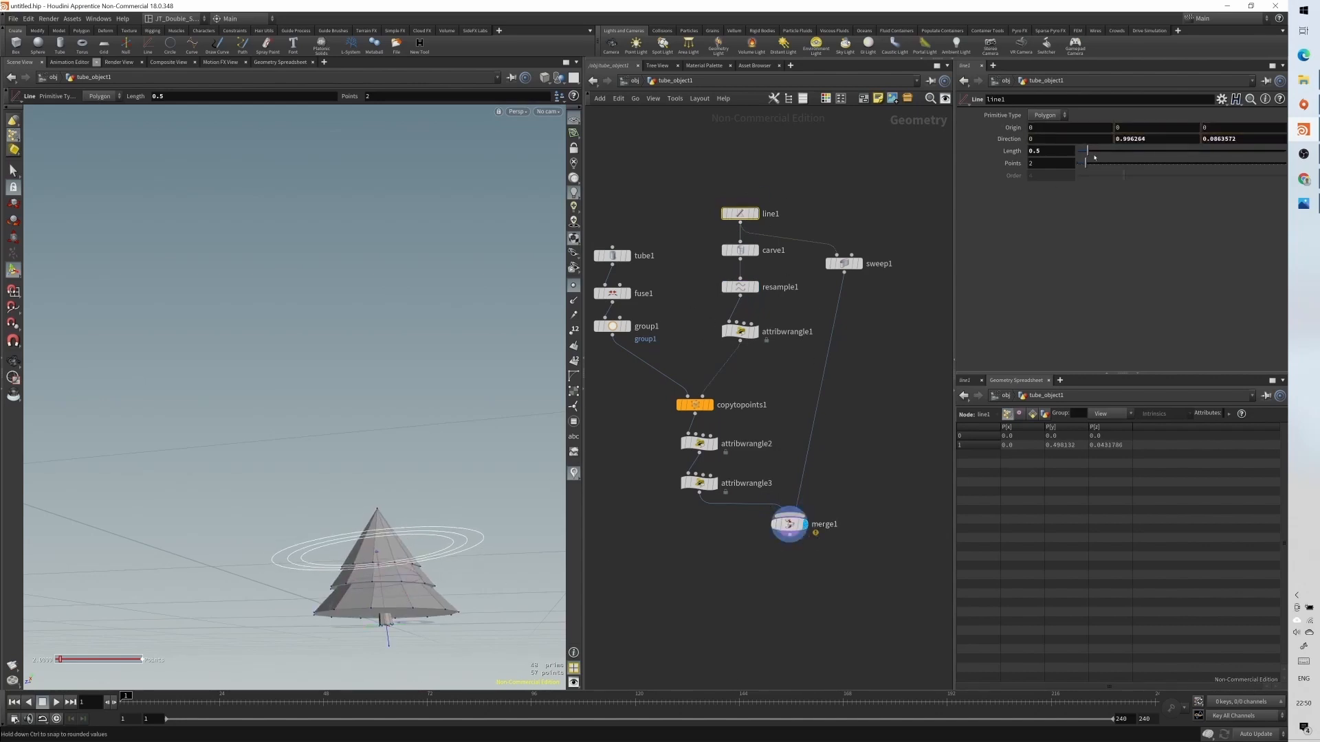
drag(1092, 151, 1125, 152)
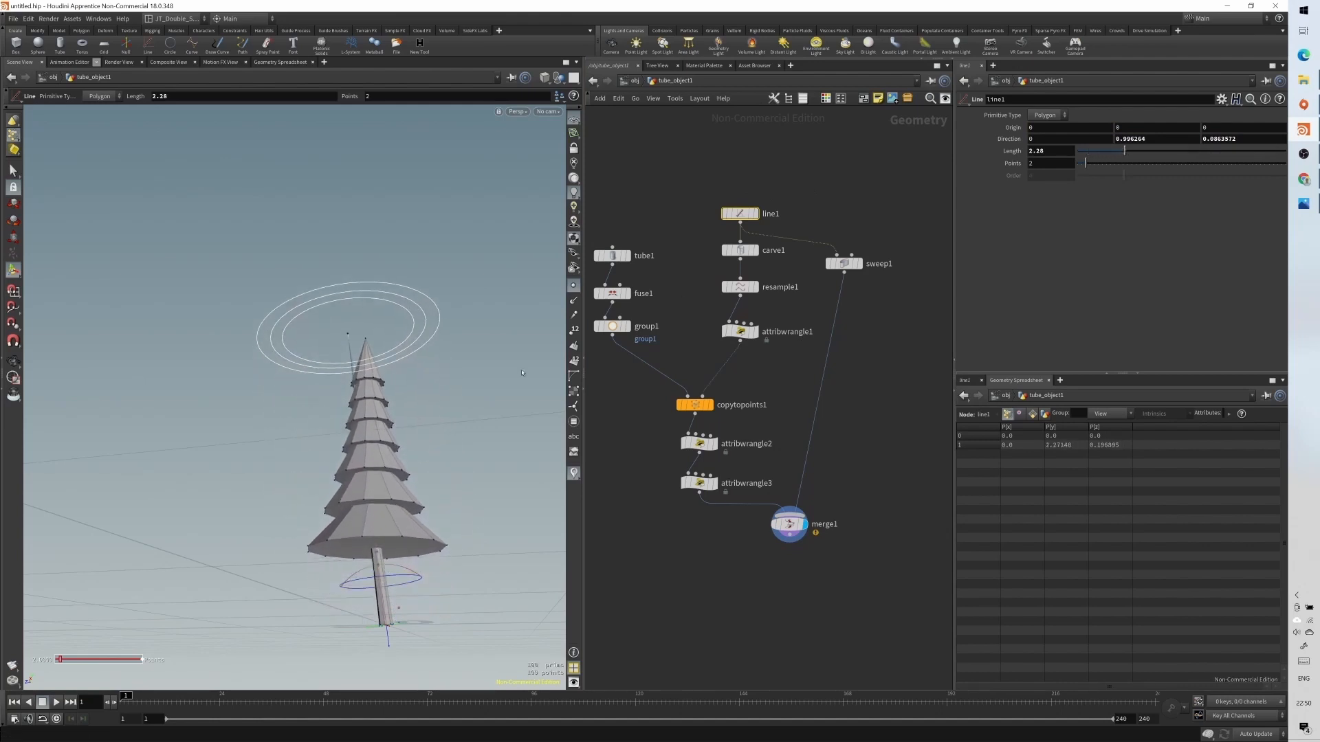
alt+drag(522, 373, 486, 481)
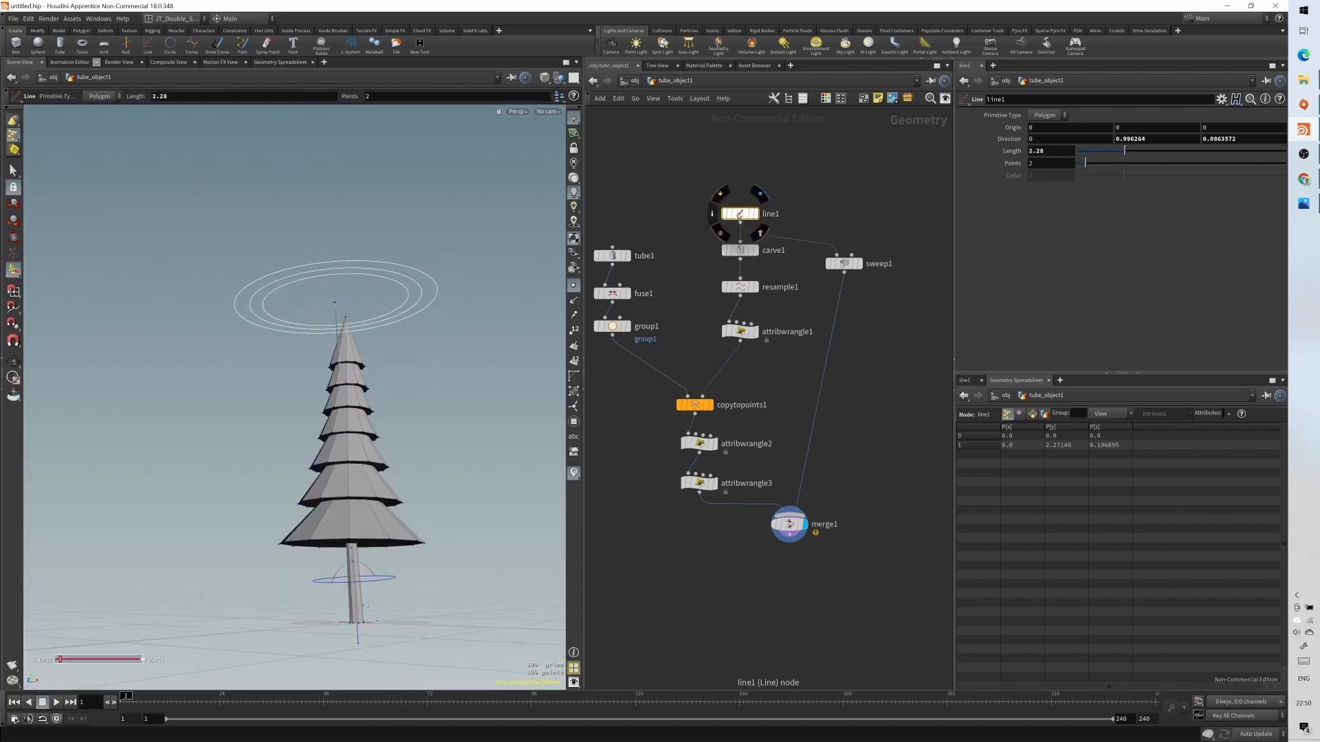
- Reset line1's direction to 0, 1, 0 so the tree stands upright, and view the tree from above
double_click(1135, 139)
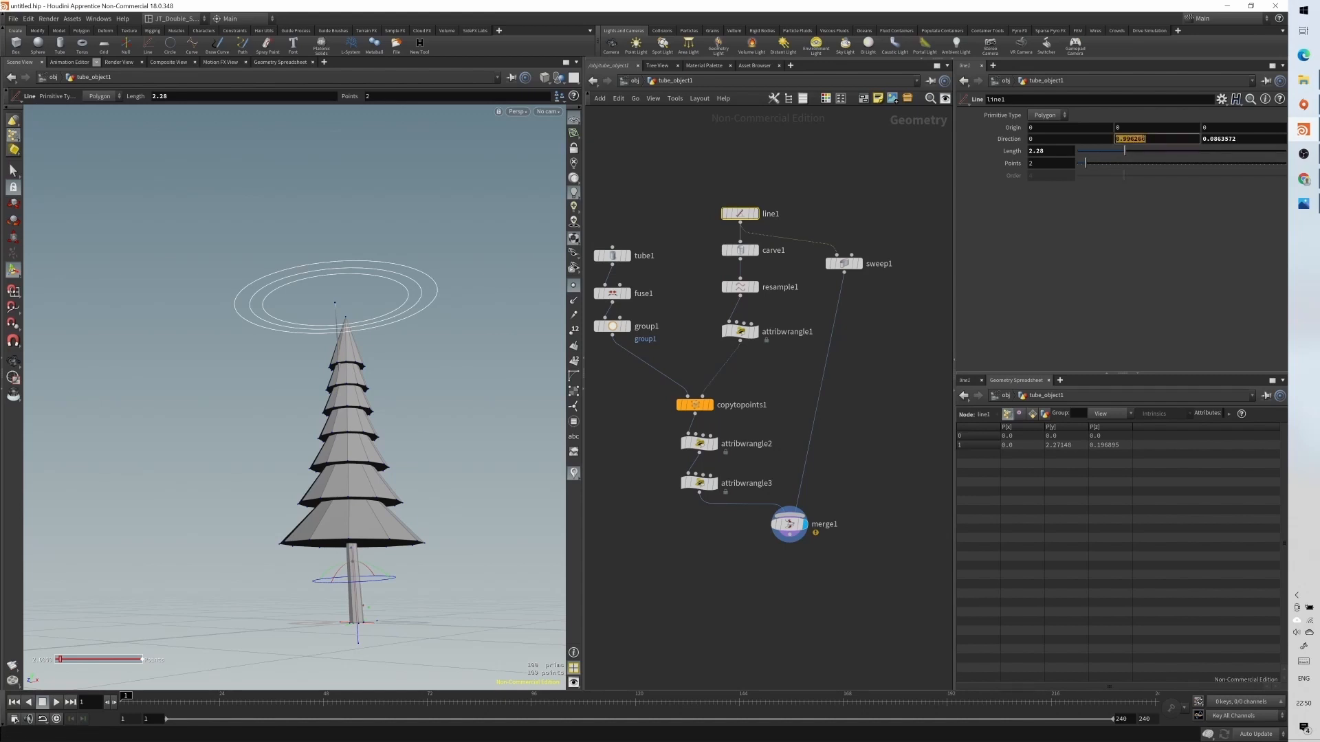
text(1)
key(Tab)
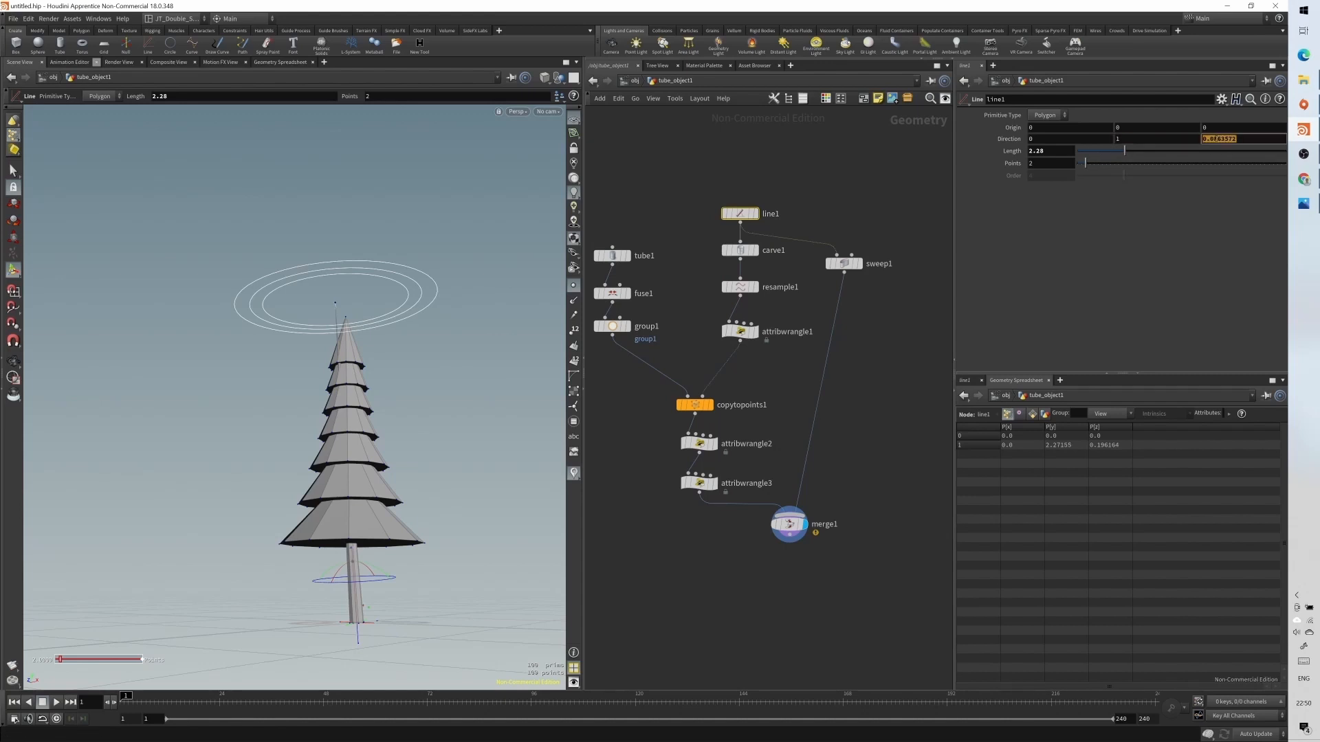
text(0)
key(Return)
key(Escape)
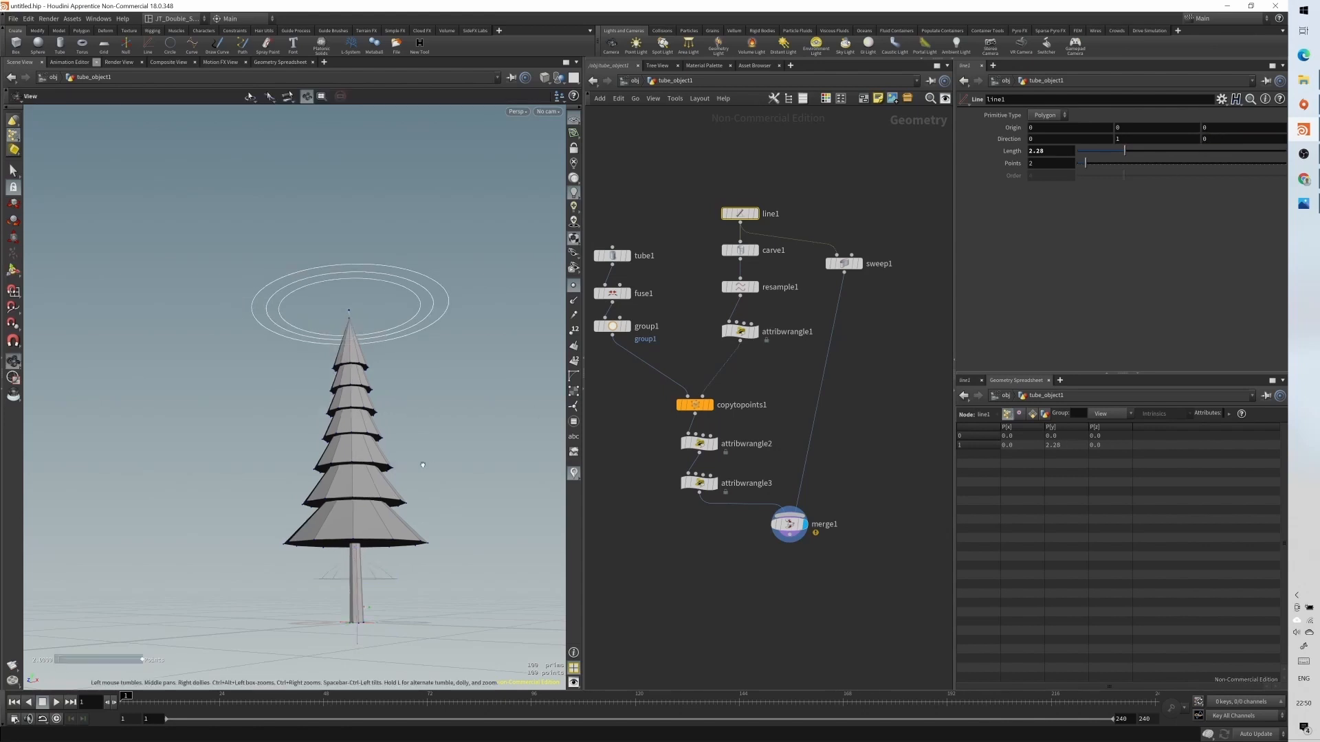
drag(440, 468, 443, 509)
key(Return)
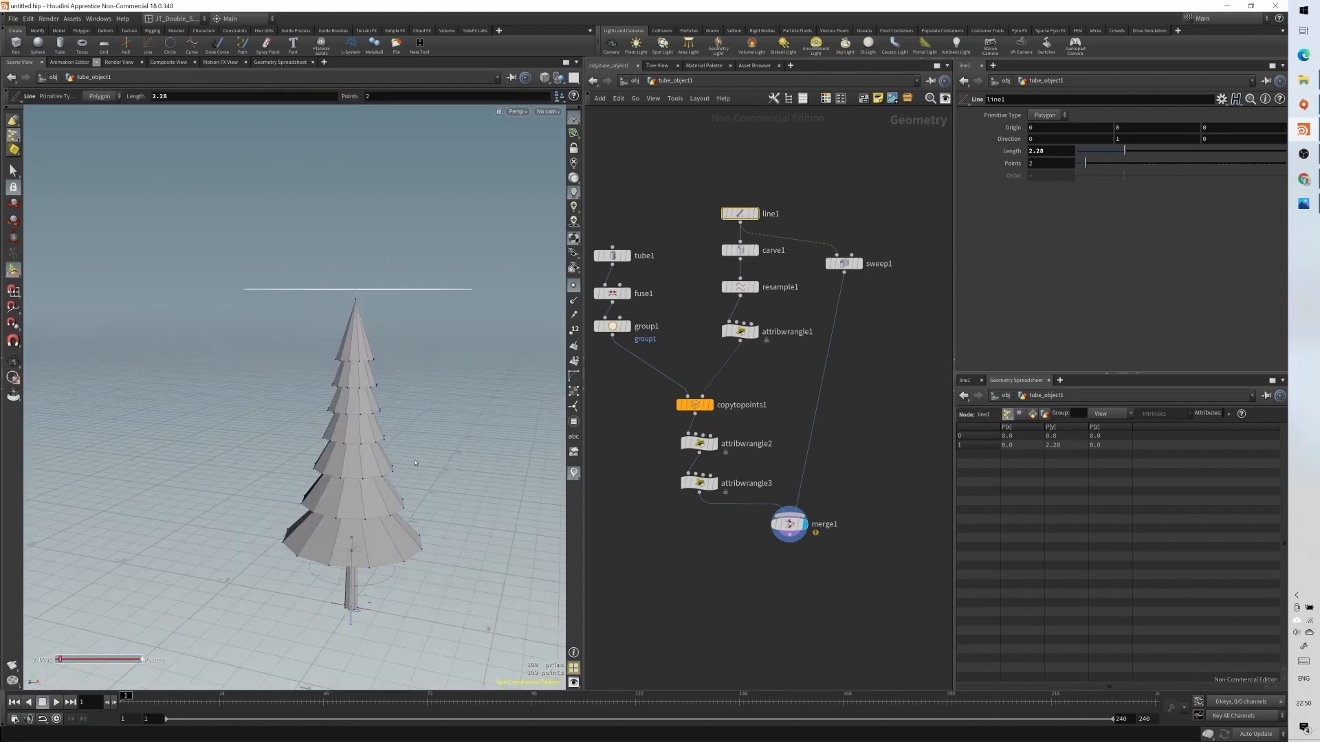
- Set line1's length to 2 and inspect the tree from a lower angle
click(1051, 152)
text(2)
key(Return)
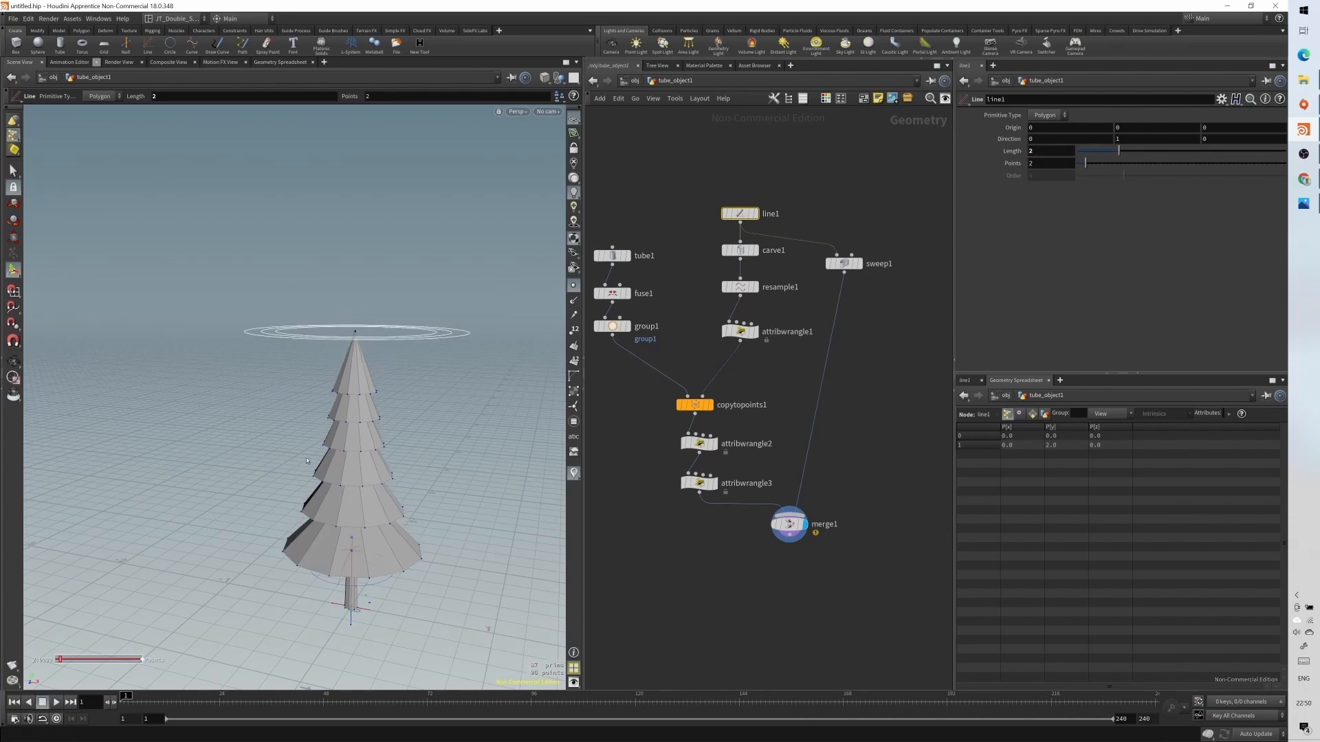
key(Escape)
drag(273, 502, 284, 482)
key(Return)
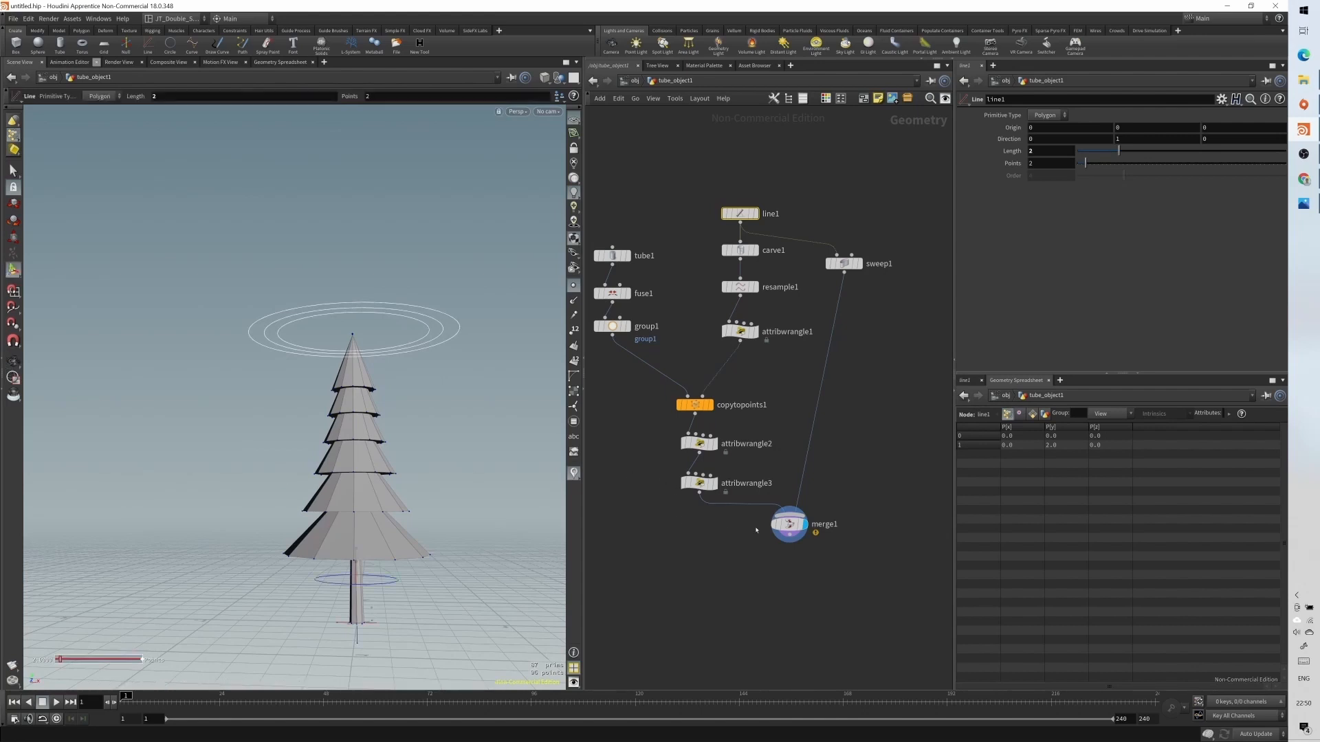
- Make room in the network by moving merge1 down and shifting copytopoints1, attribwrangle2 and attribwrangle3 up
drag(785, 524, 783, 541)
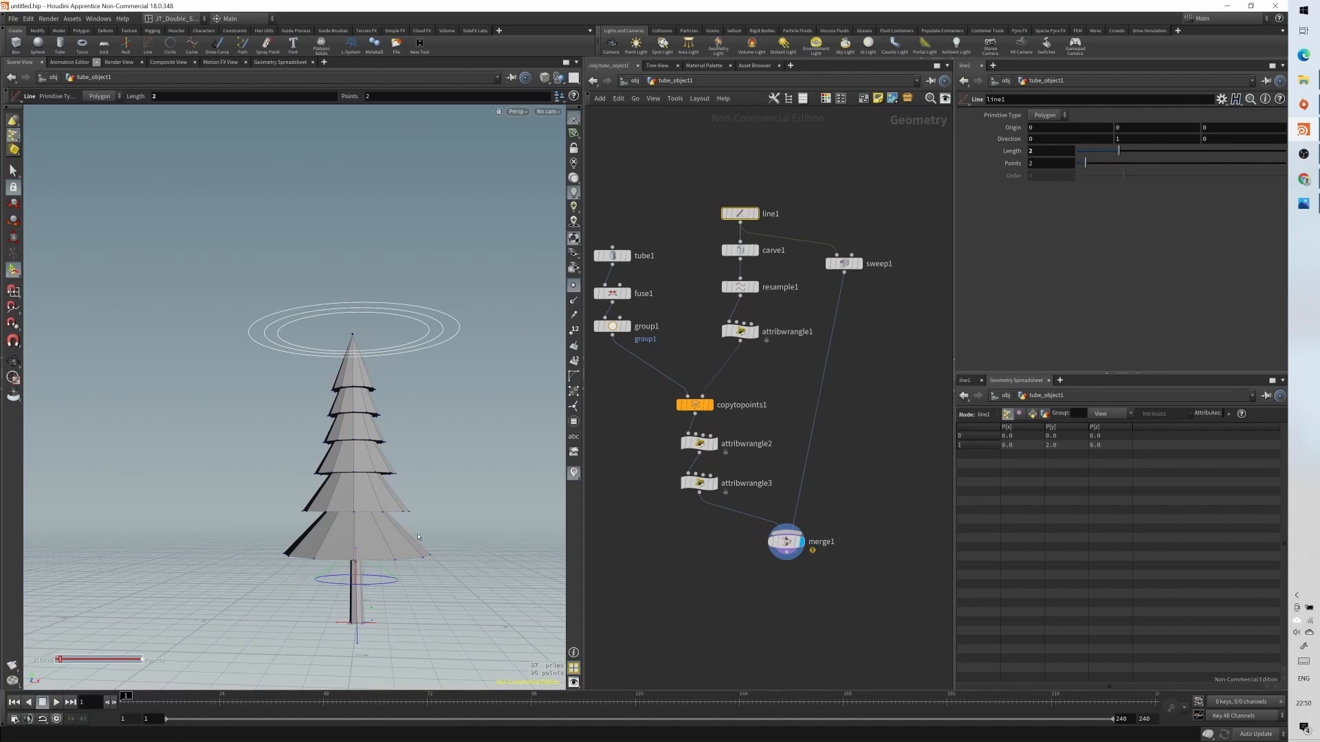
drag(661, 494, 719, 396)
drag(699, 444, 699, 423)
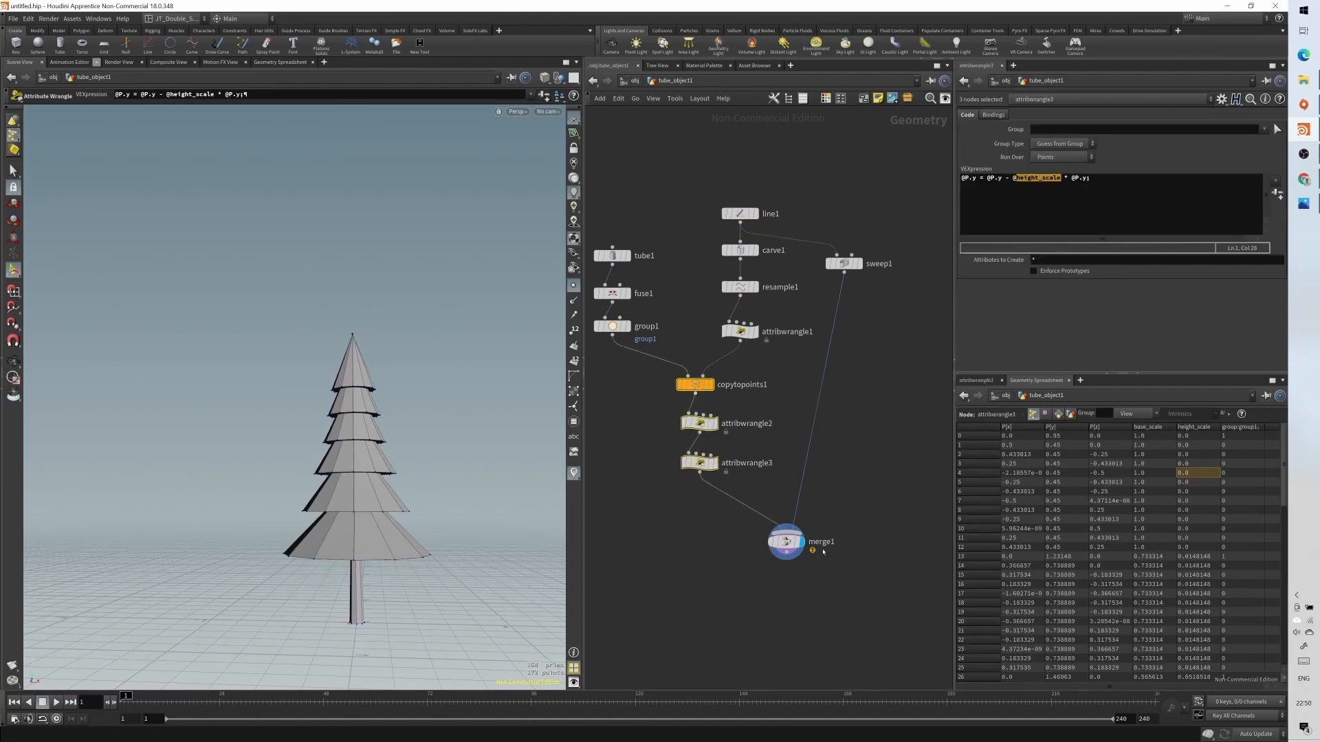
drag(784, 543, 777, 556)
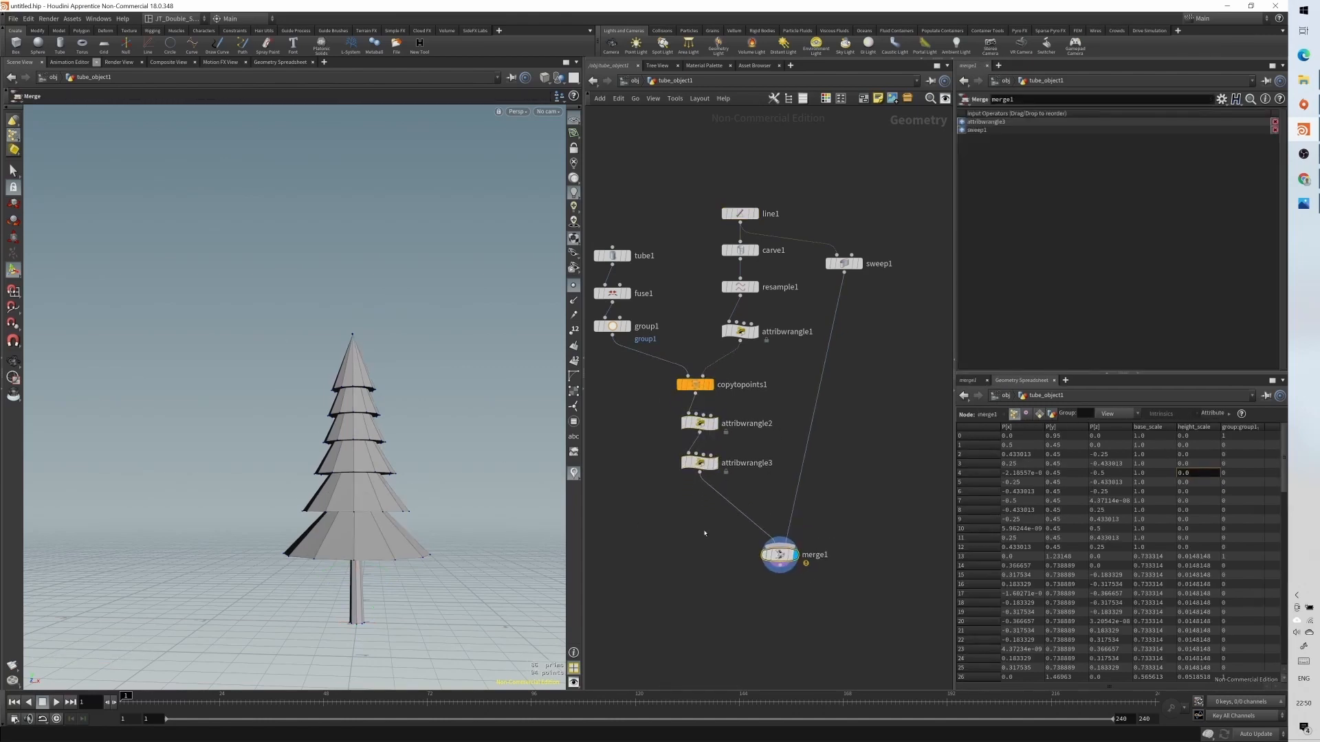
- Insert a Point Jitter node on the wire between attribwrangle3 and merge1
key(Tab)
text(poin)
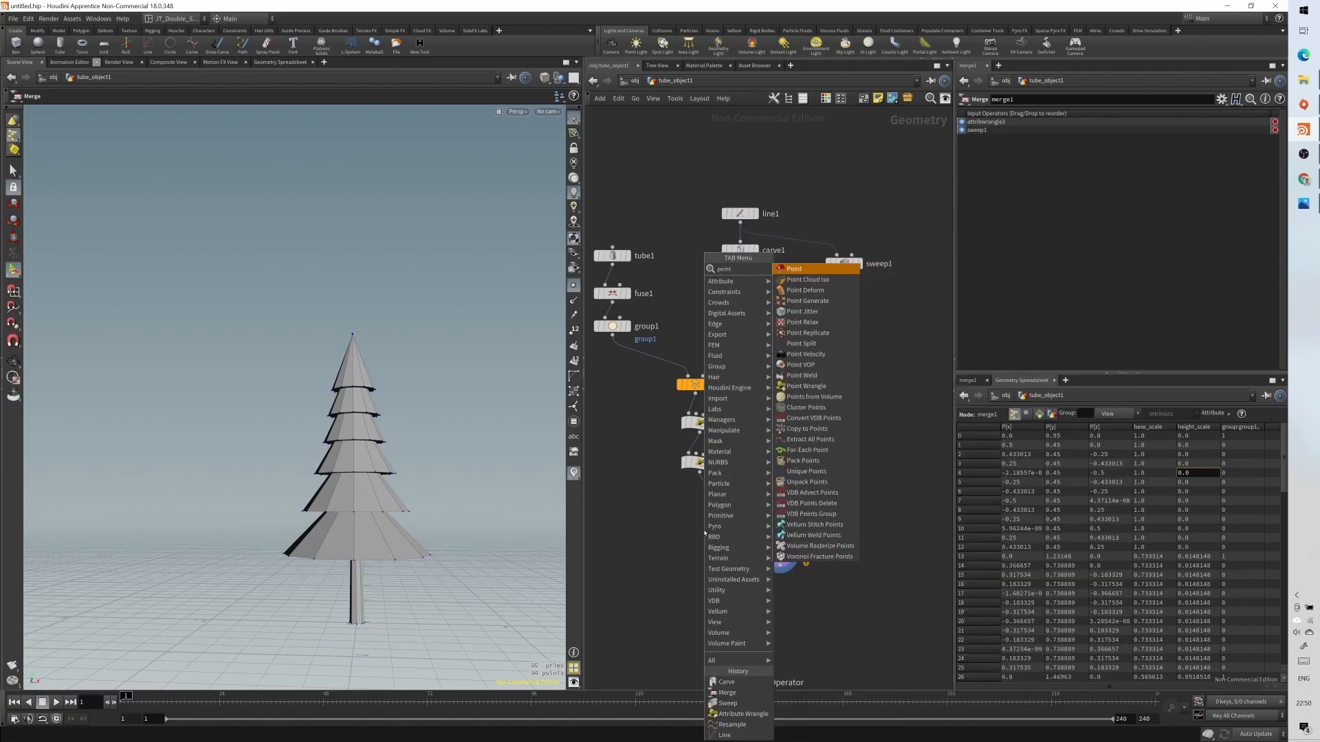
text(t j)
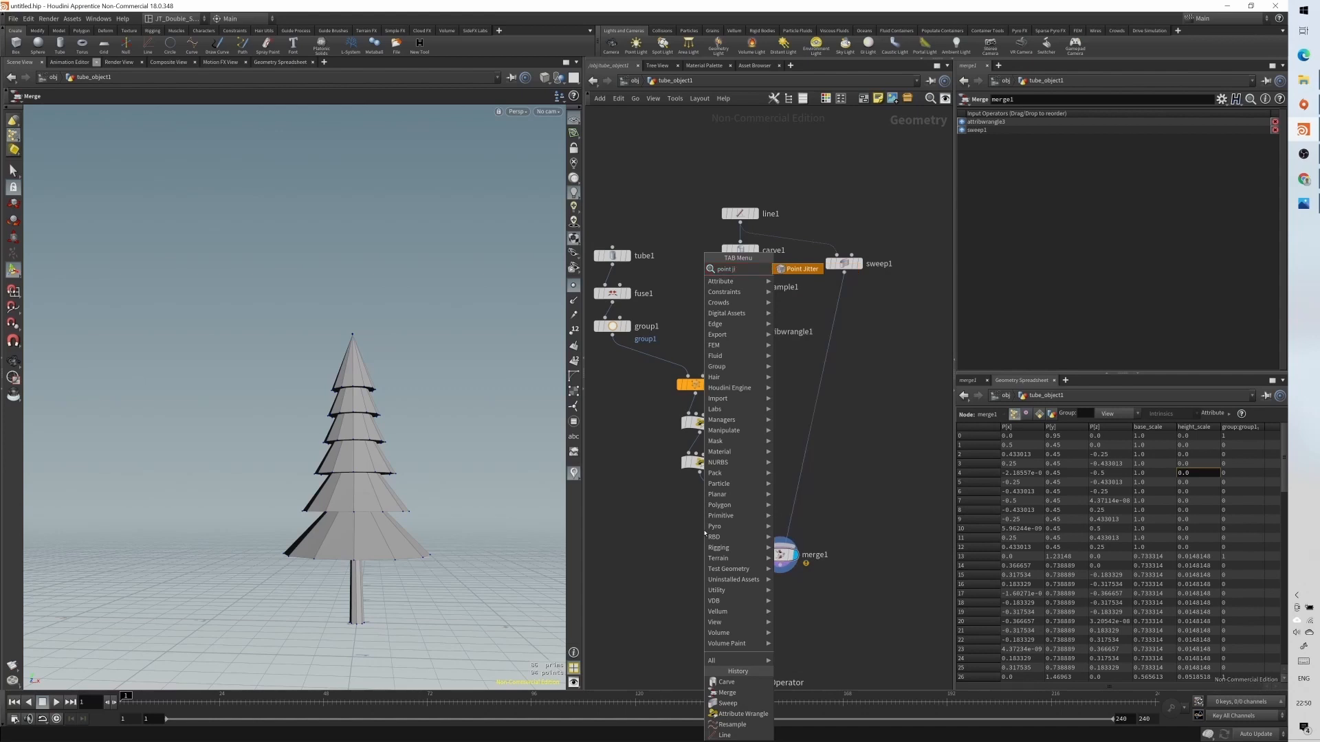
text(i)
key(Return)
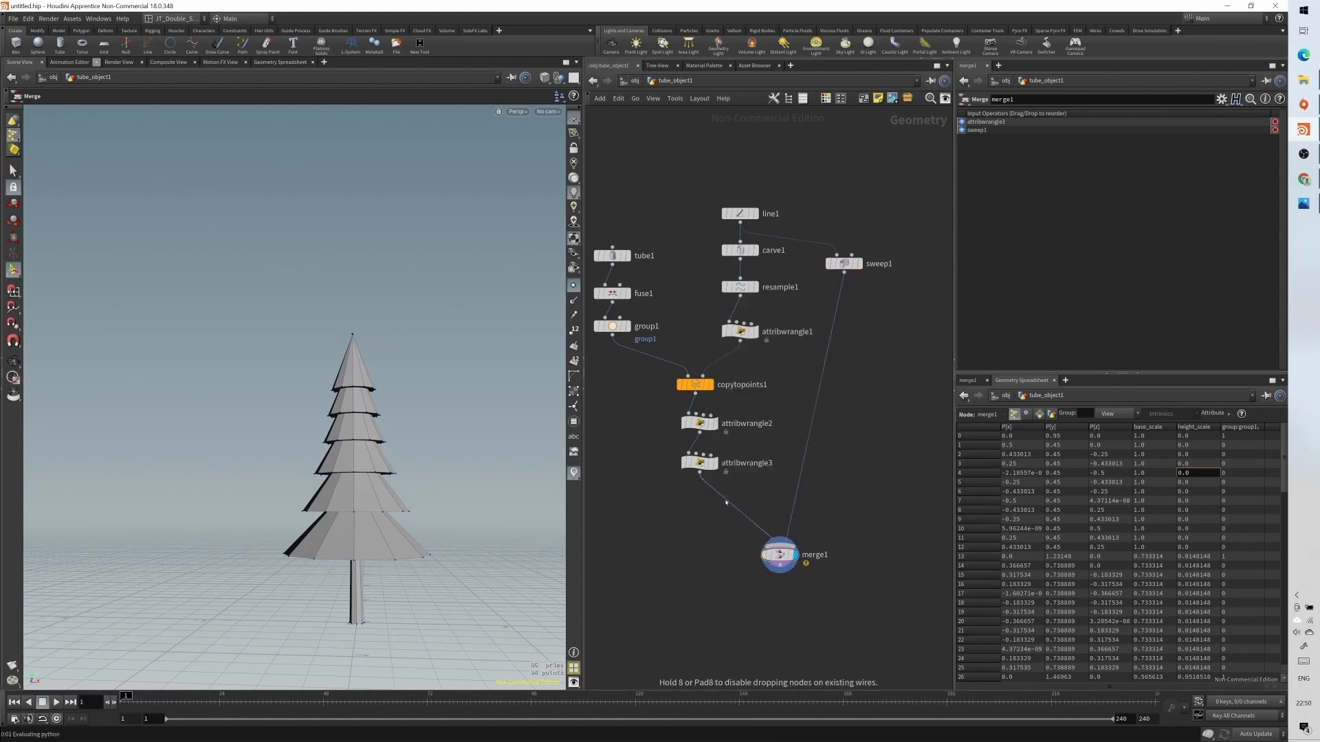
click(726, 503)
drag(724, 506, 716, 507)
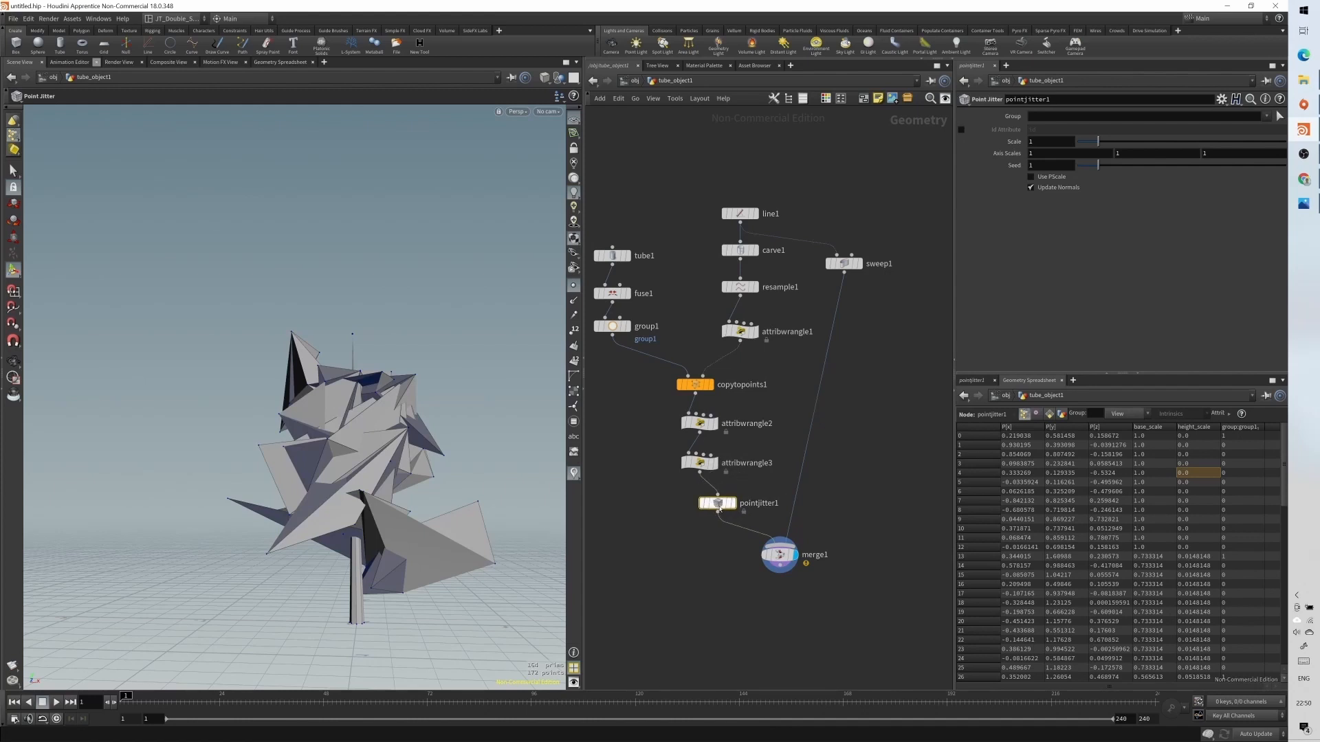
- Try a Point Jitter scale of 0.1, reduce it to 0.05, and change the seed to about 1.63
click(1056, 141)
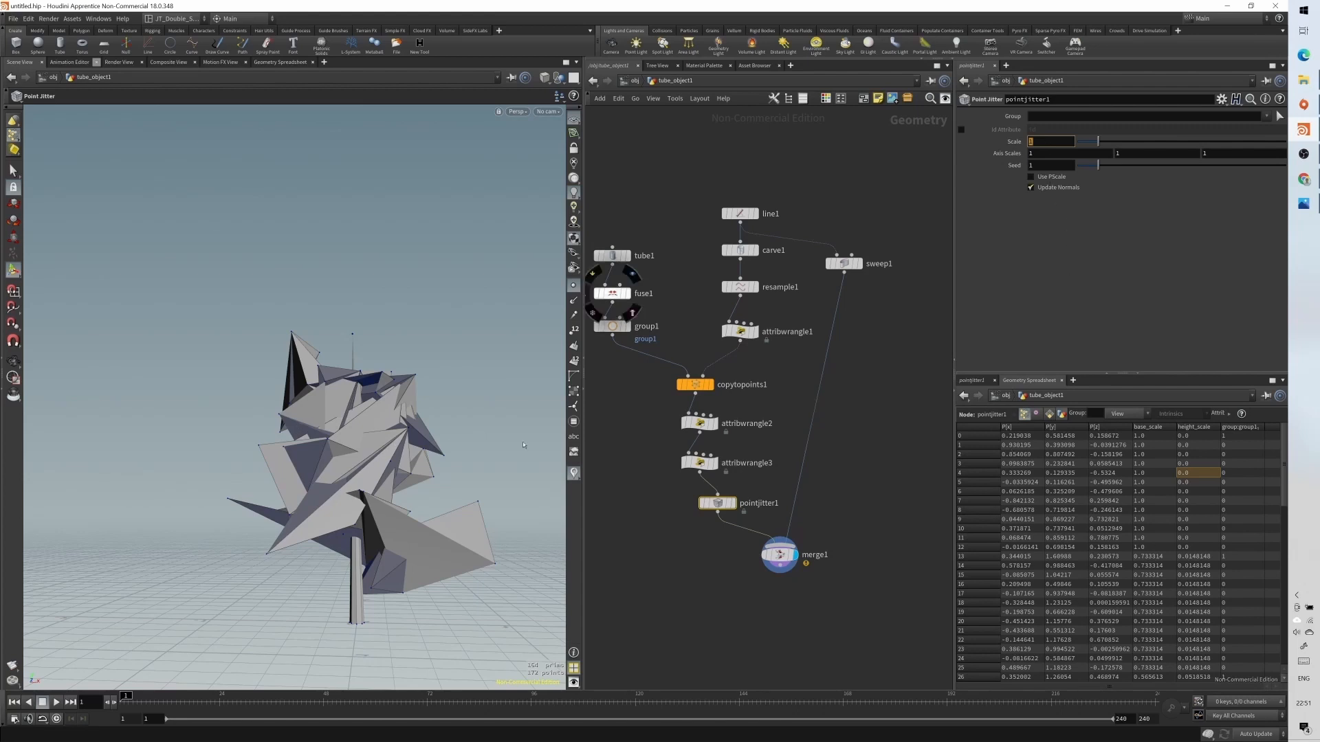
text(0.1)
key(Return)
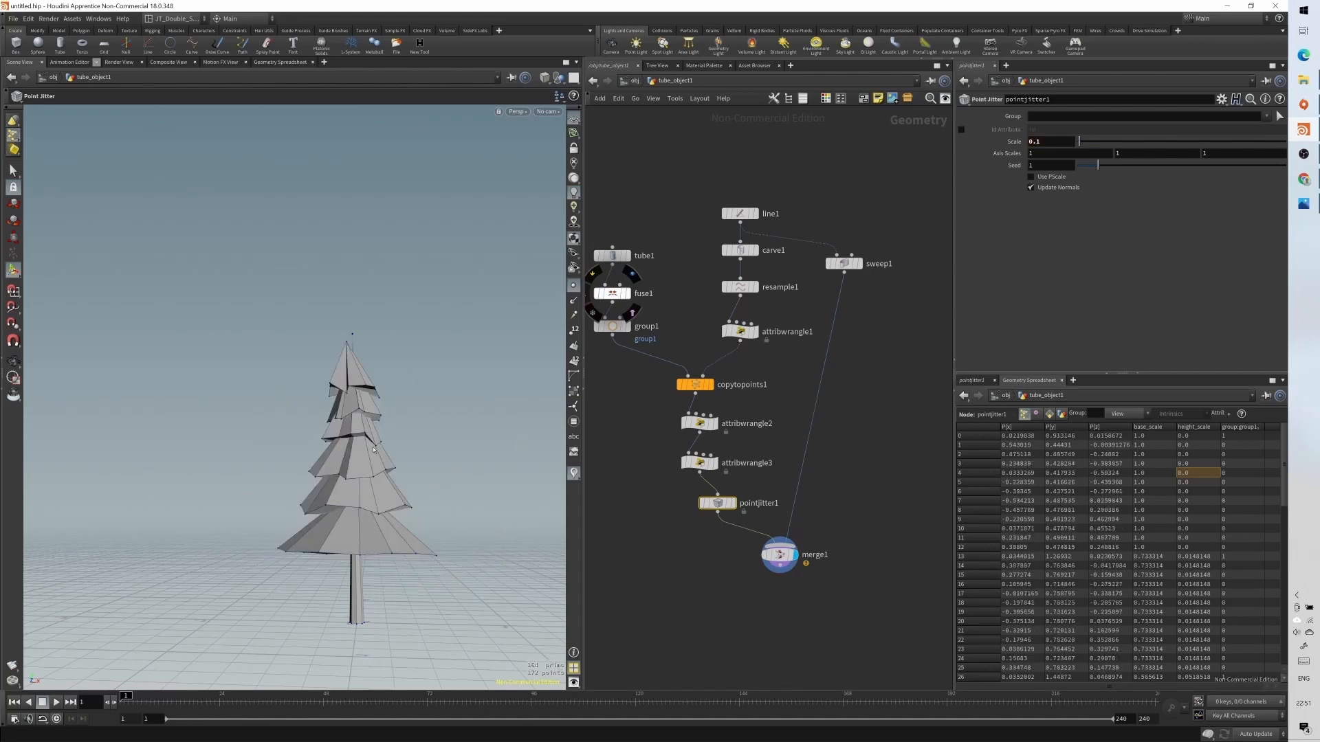
key(Escape)
drag(373, 450, 387, 466)
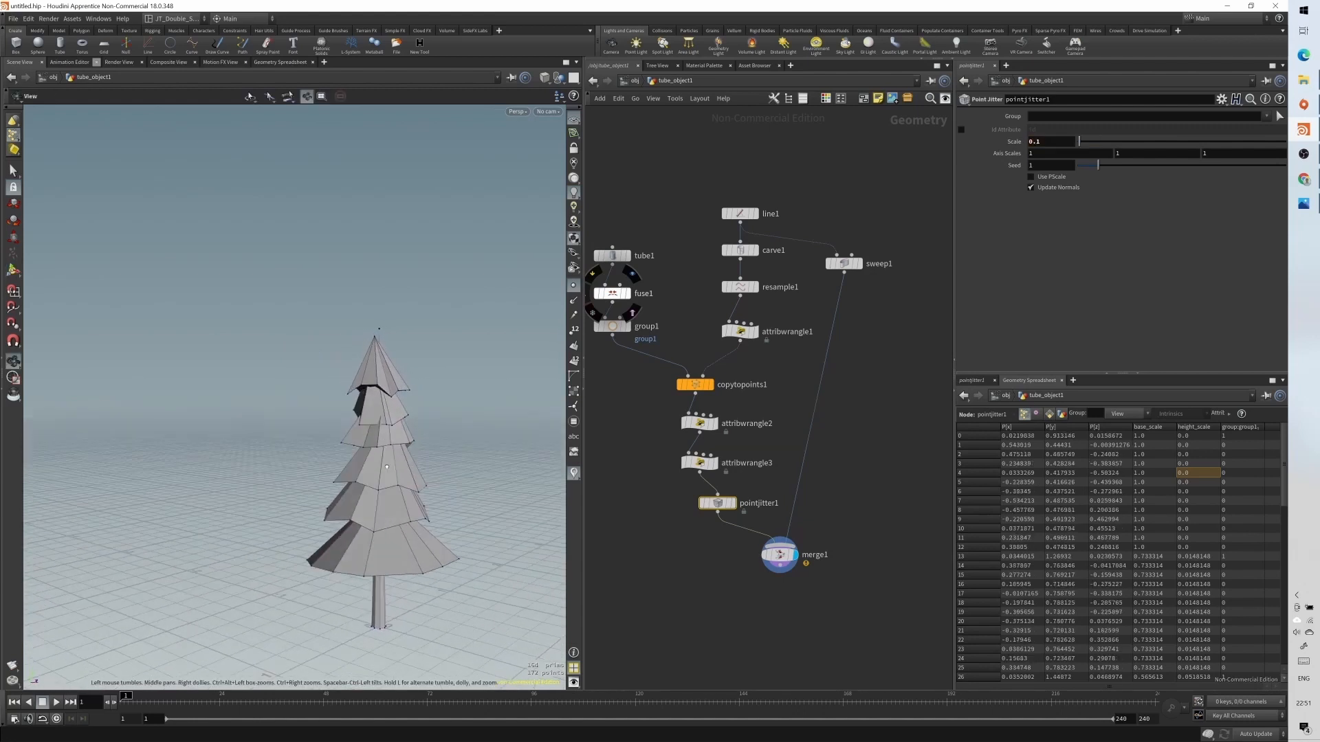
key(Return)
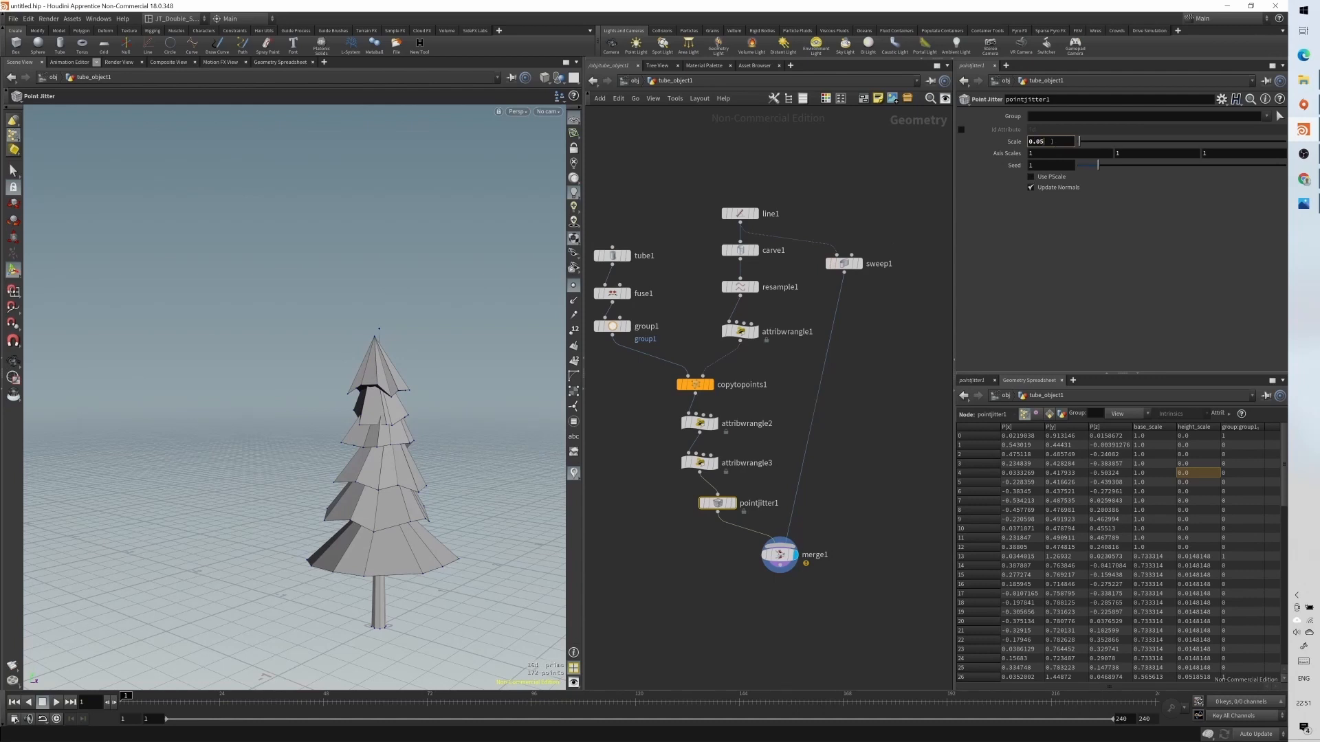
key(Return)
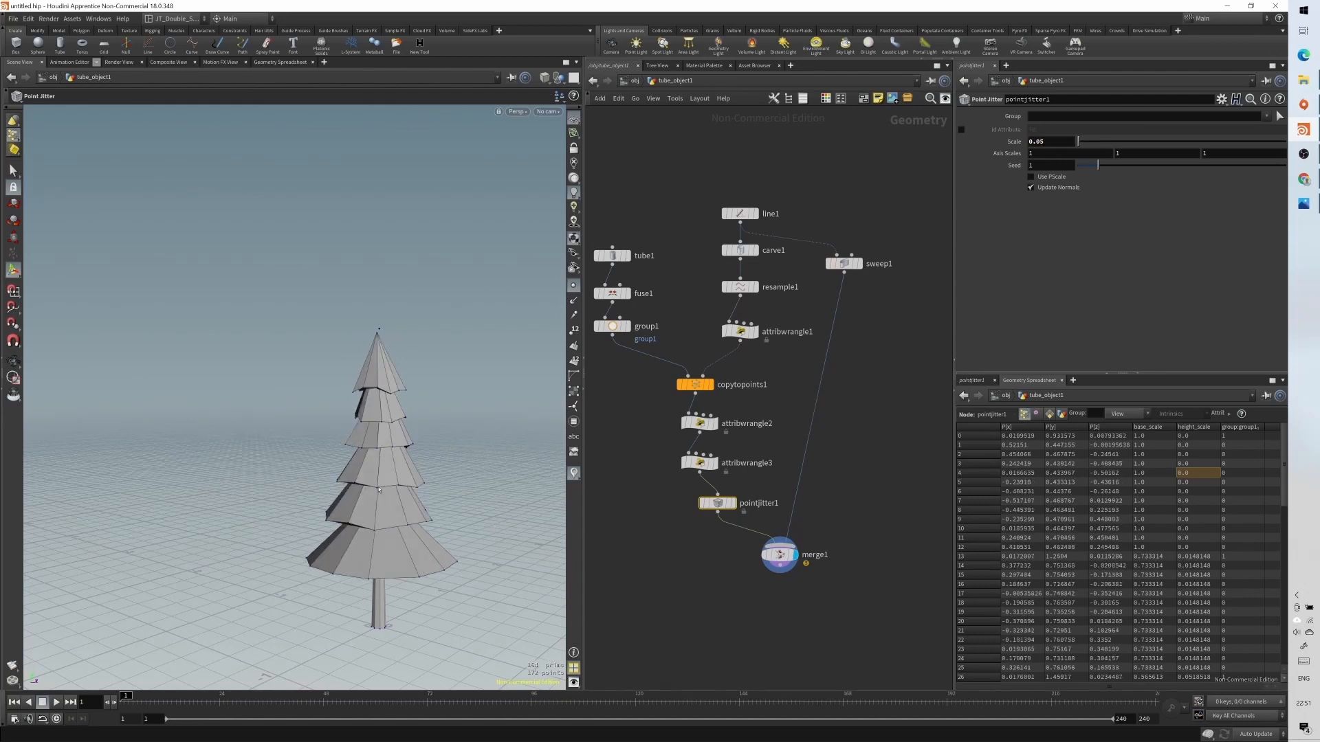
alt+drag(408, 471, 434, 486)
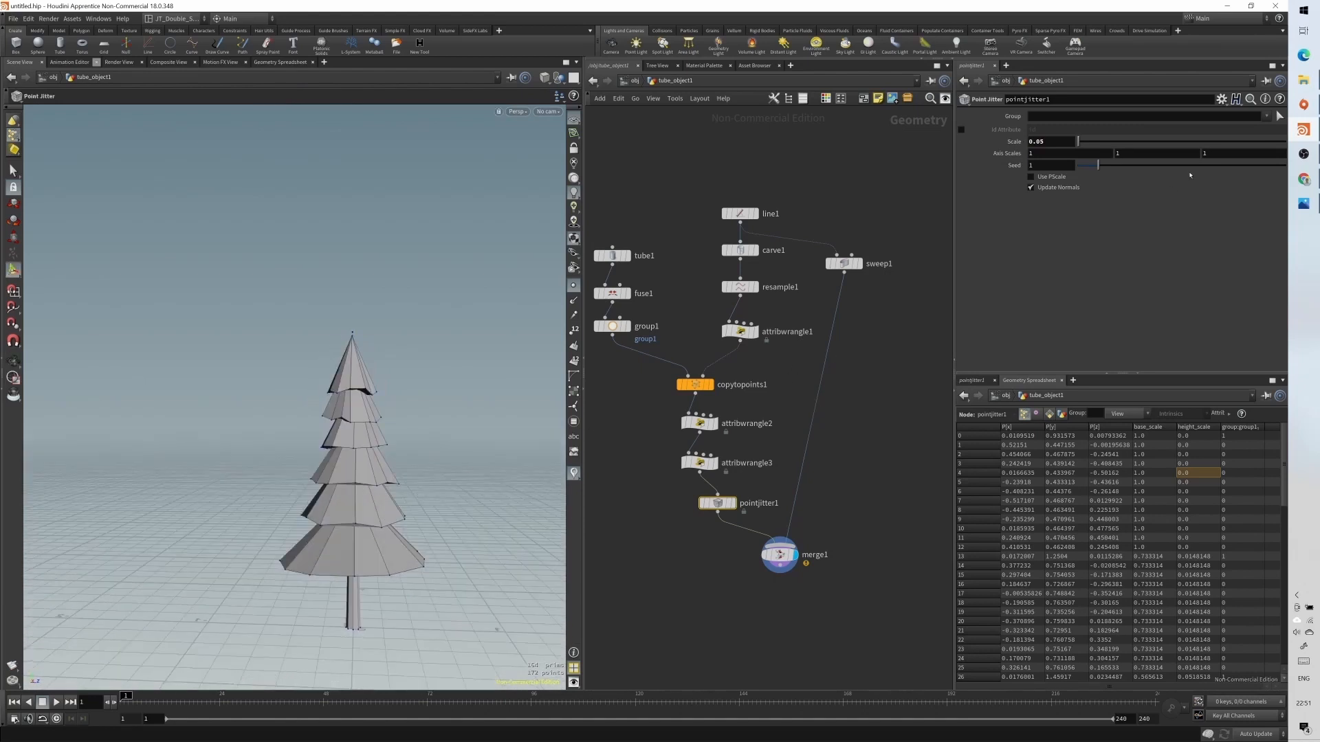
mouse_move(1099, 166)
mouse_down()
mouse_move(1258, 169)
mouse_move(1111, 173)
mouse_up()
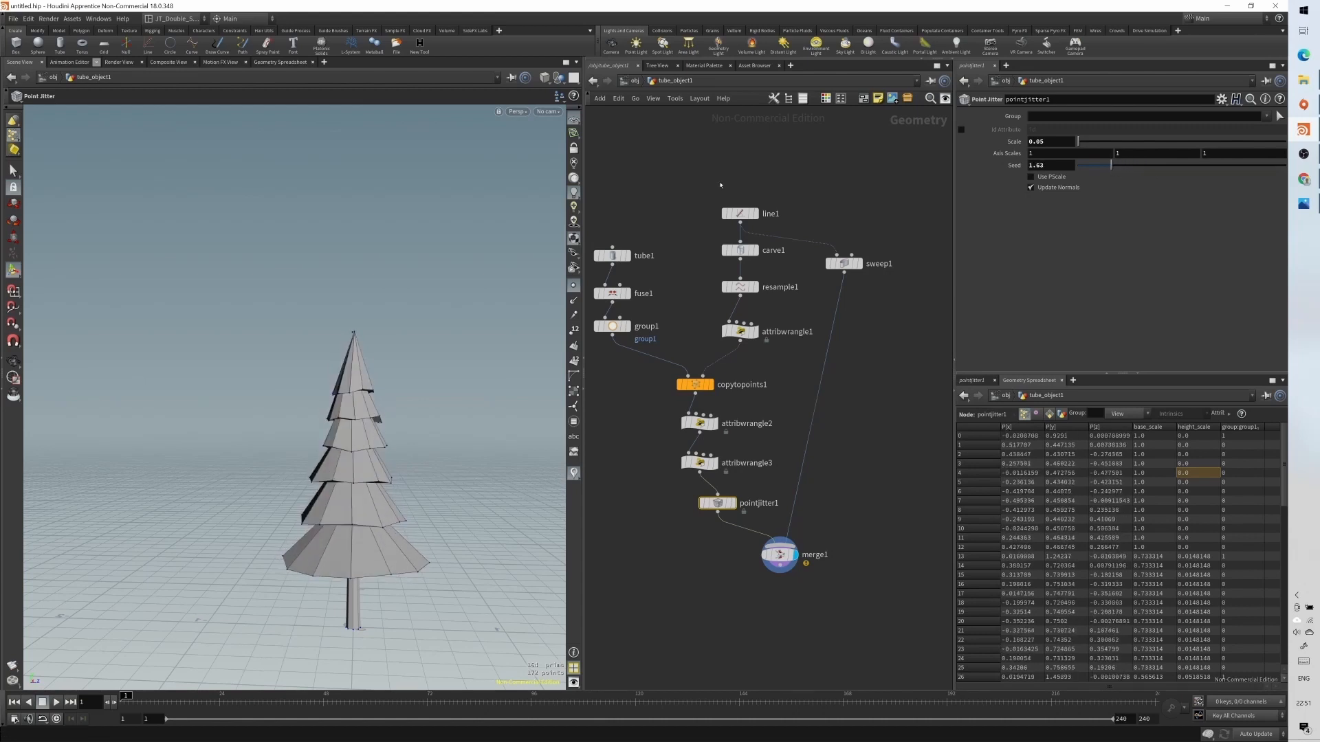
- Try the jitter on a shorter tree by setting line1's length to 1 and pointjitter1's seed to about 5.28
click(740, 213)
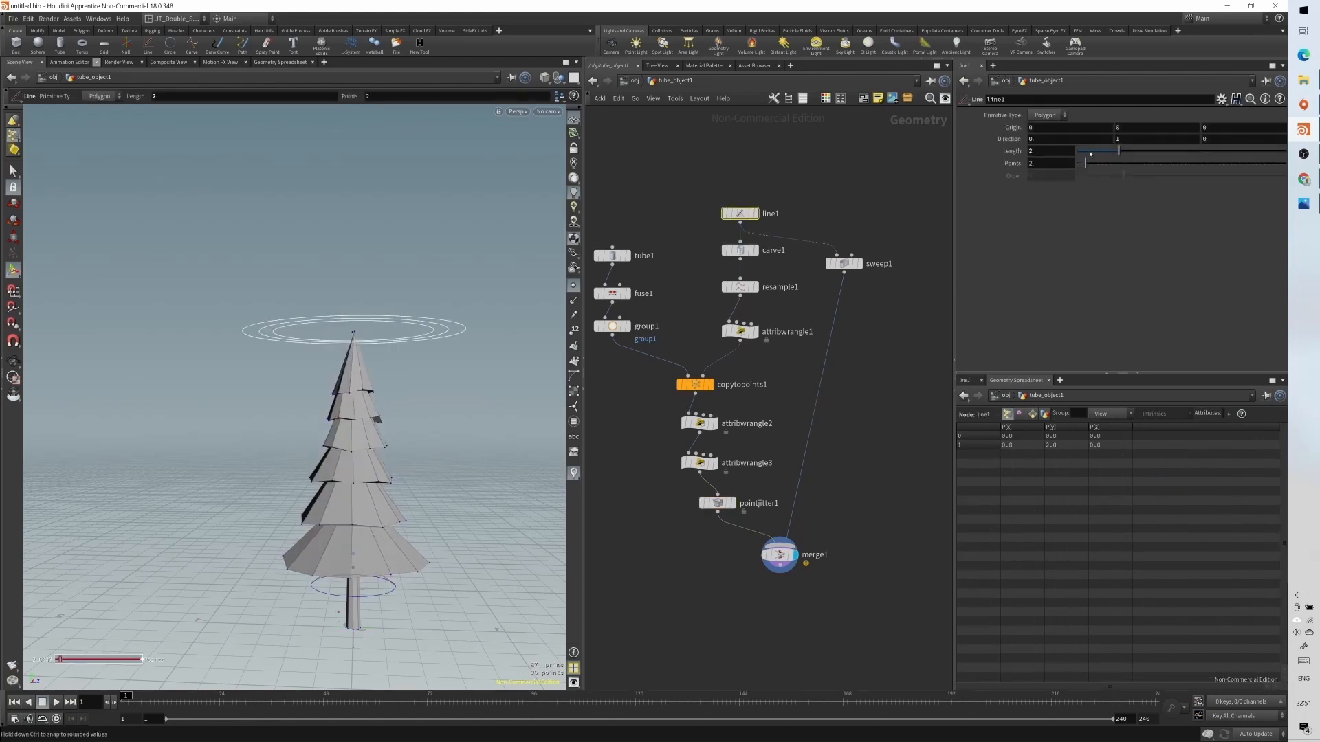
double_click(1050, 151)
key(Return)
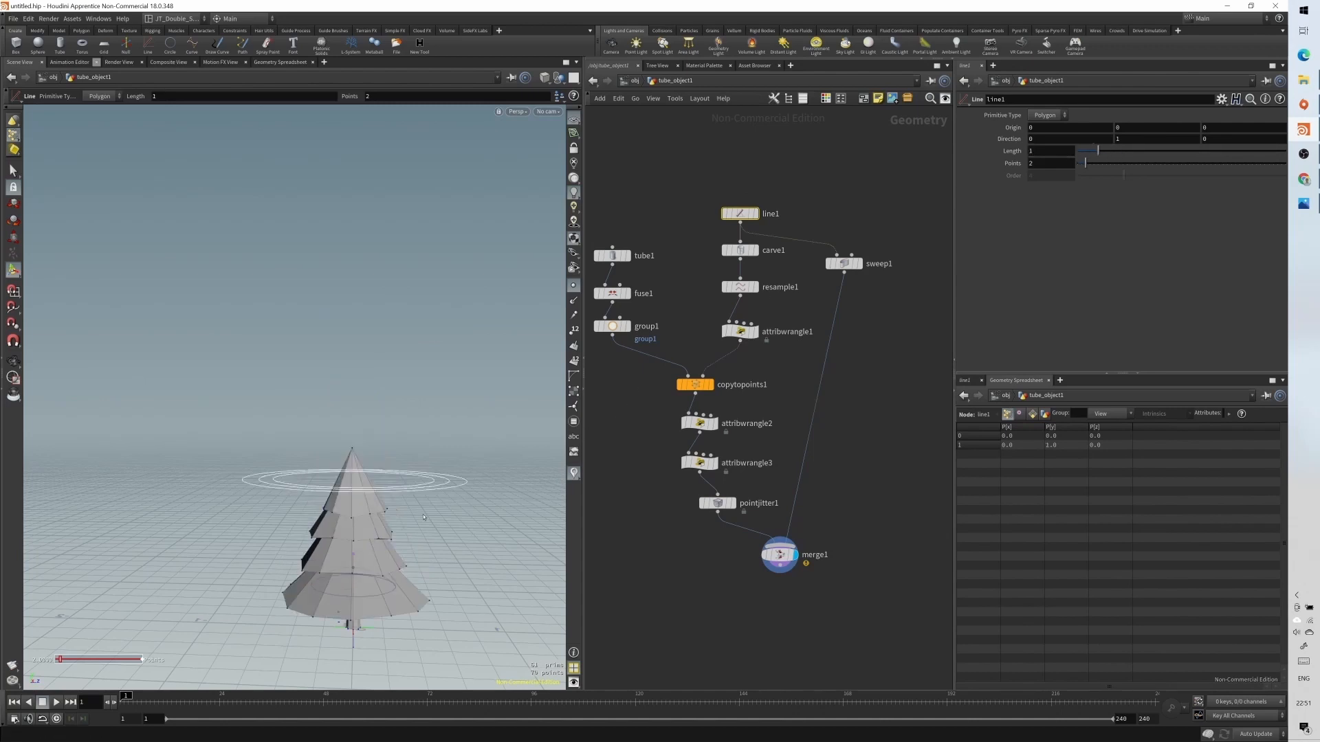
mouse_move(333, 509)
alt+mouse_down()
mouse_move(342, 490)
mouse_move(347, 505)
alt+mouse_up()
key(Return)
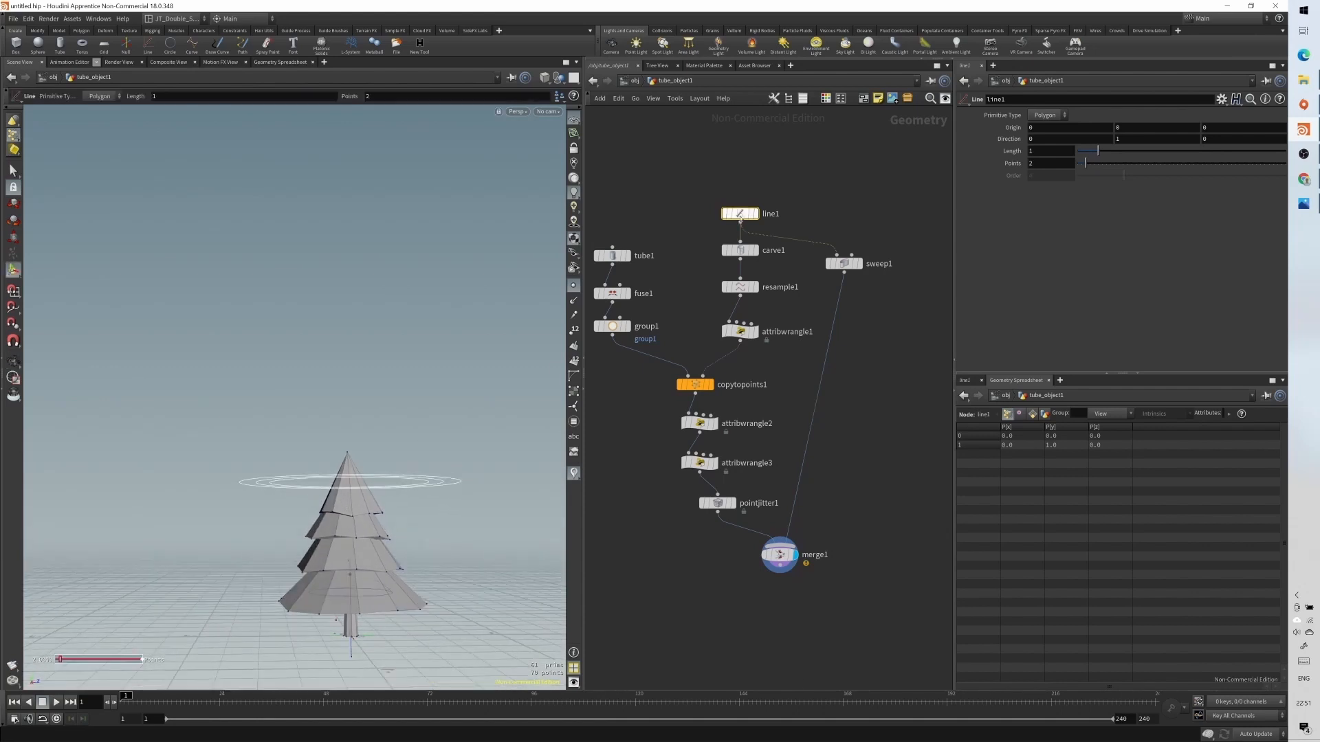
click(717, 504)
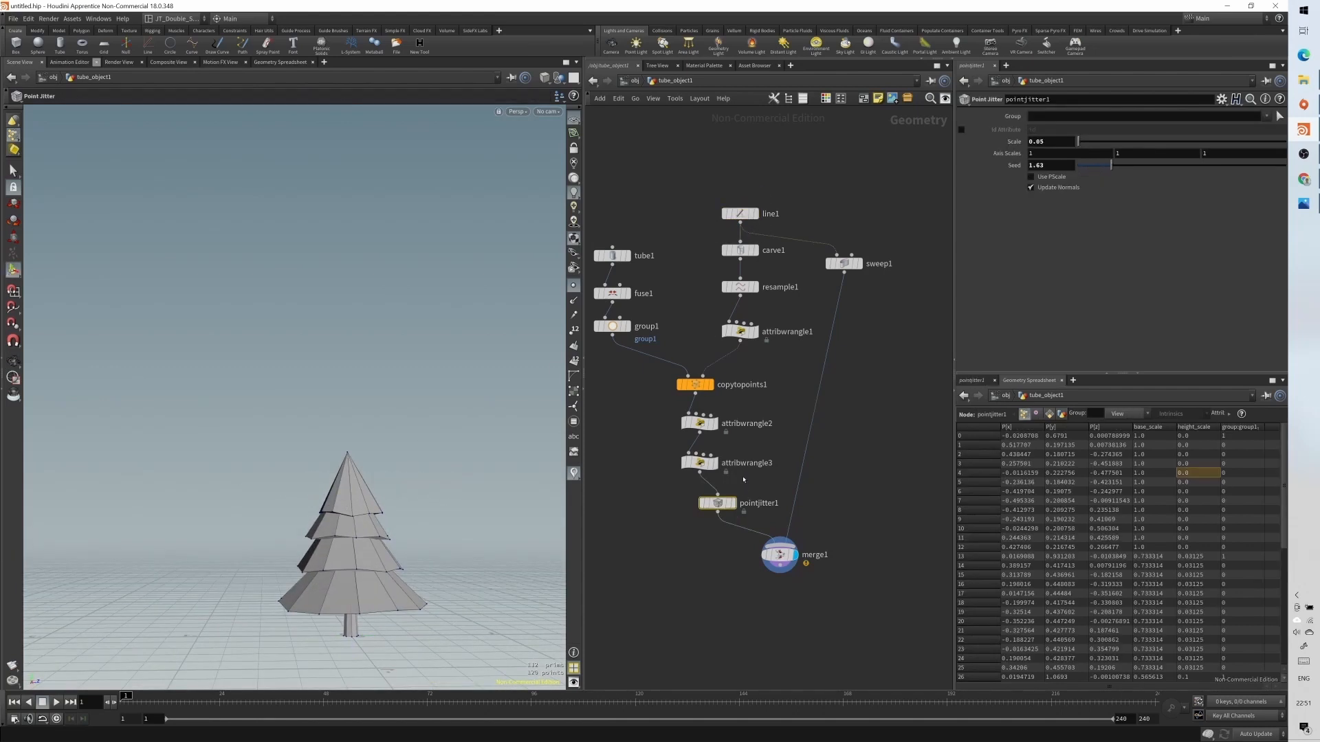
drag(1117, 167, 1188, 166)
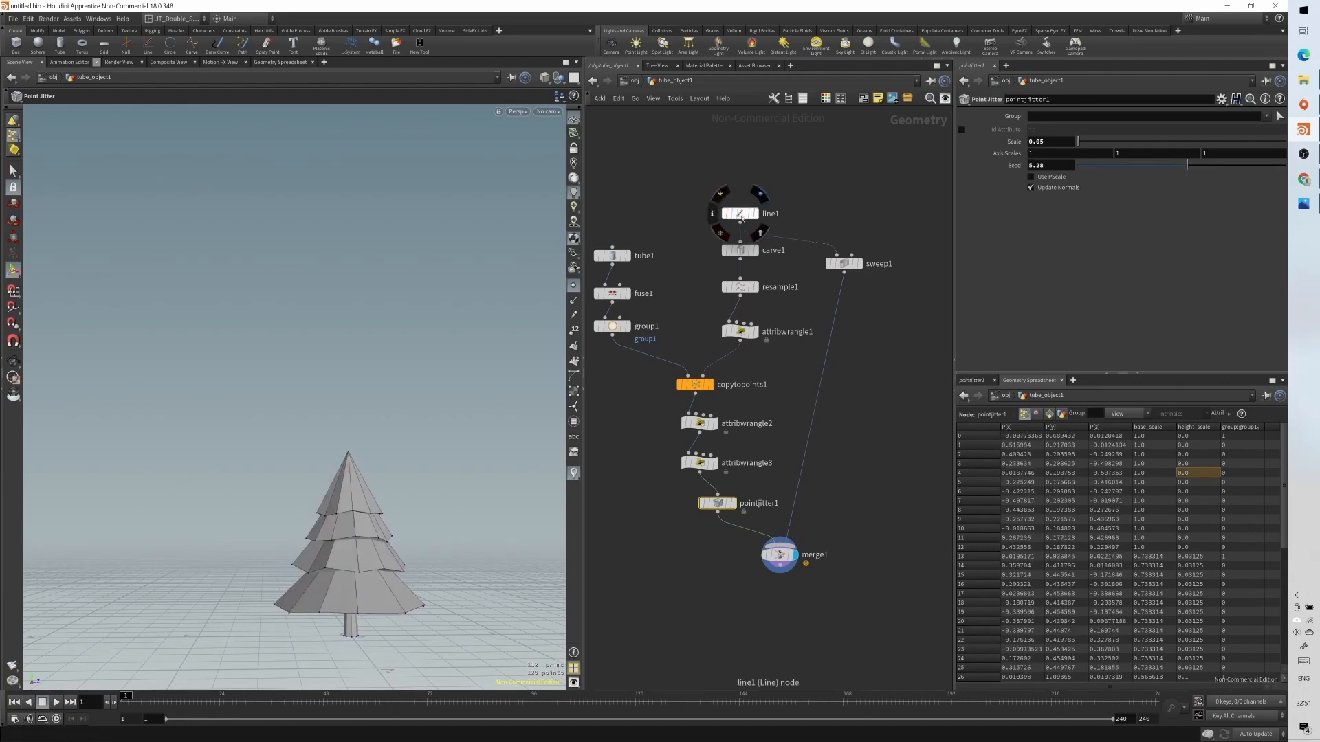
- Set line1's length to 0.5 and change pointjitter1's seed to about 3.04
click(739, 214)
click(1056, 153)
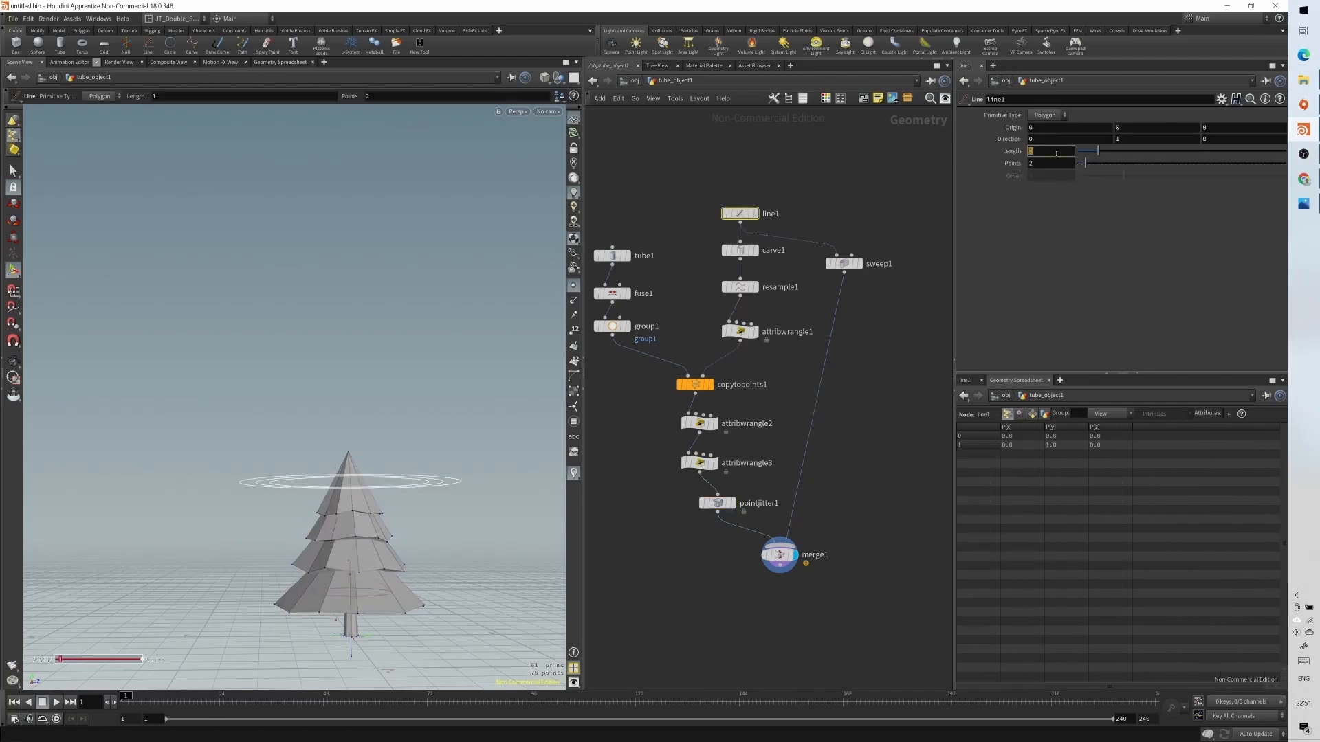
text(.5)
key(Return)
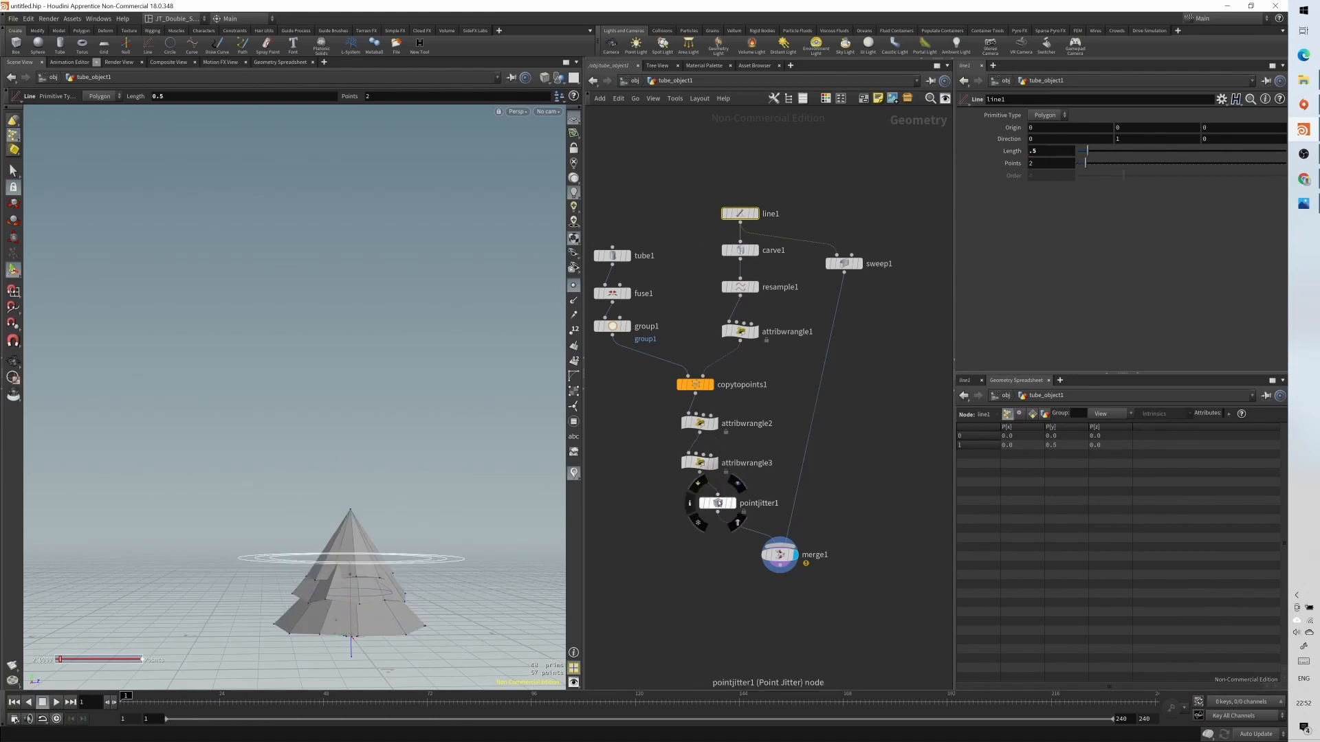
click(715, 504)
drag(1173, 166, 1142, 167)
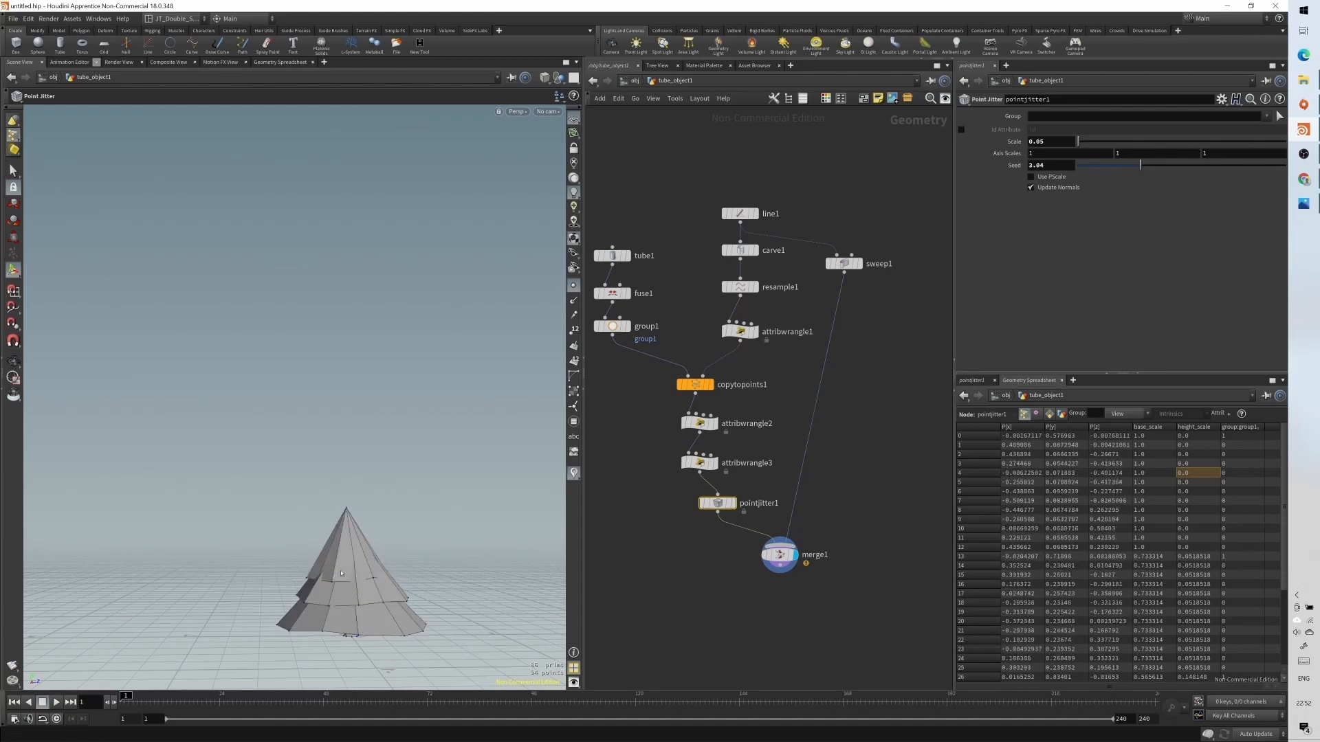
- Move merge1 down and insert a Color node on the wire between pointjitter1 and merge1
drag(780, 555, 795, 577)
key(Tab)
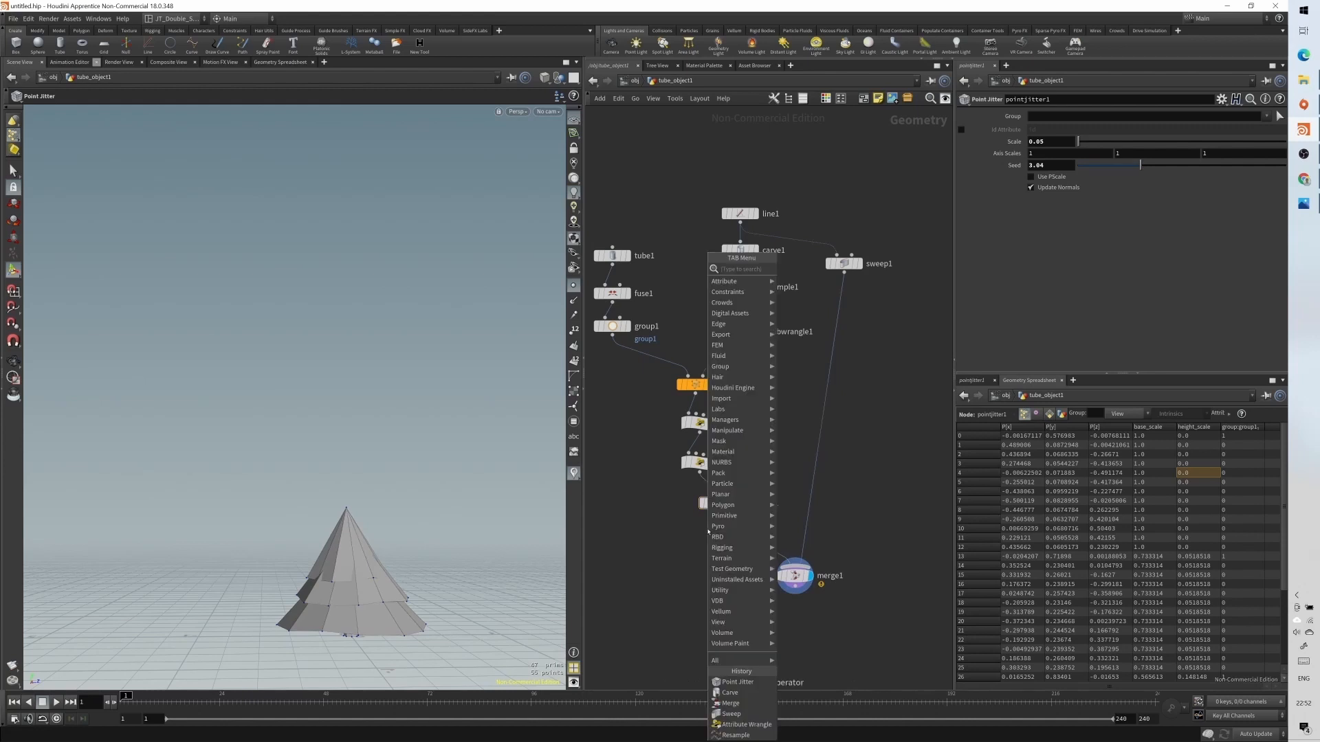
text(color)
key(Return)
click(747, 541)
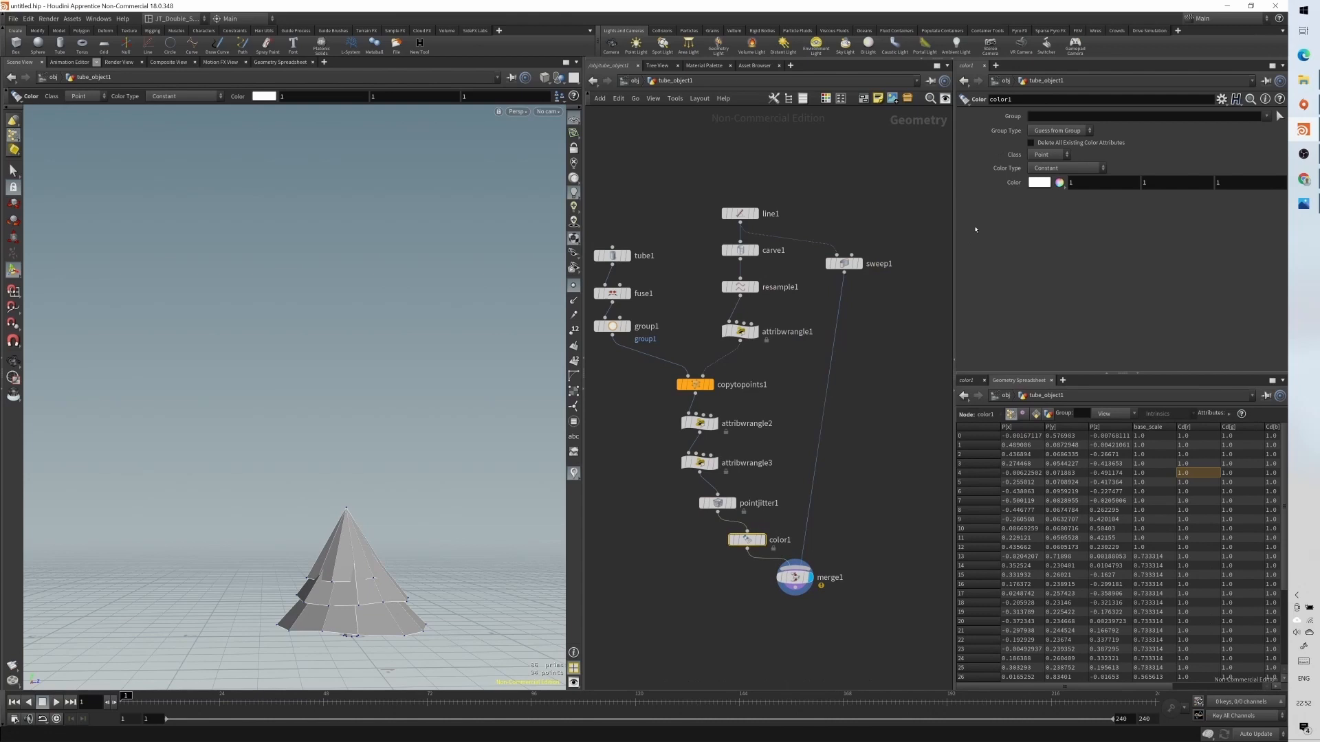
- Set color1 to a darker green for the foliage, about 0.024 red, 0.785 green and -0.091 blue
click(1039, 182)
drag(951, 165, 909, 116)
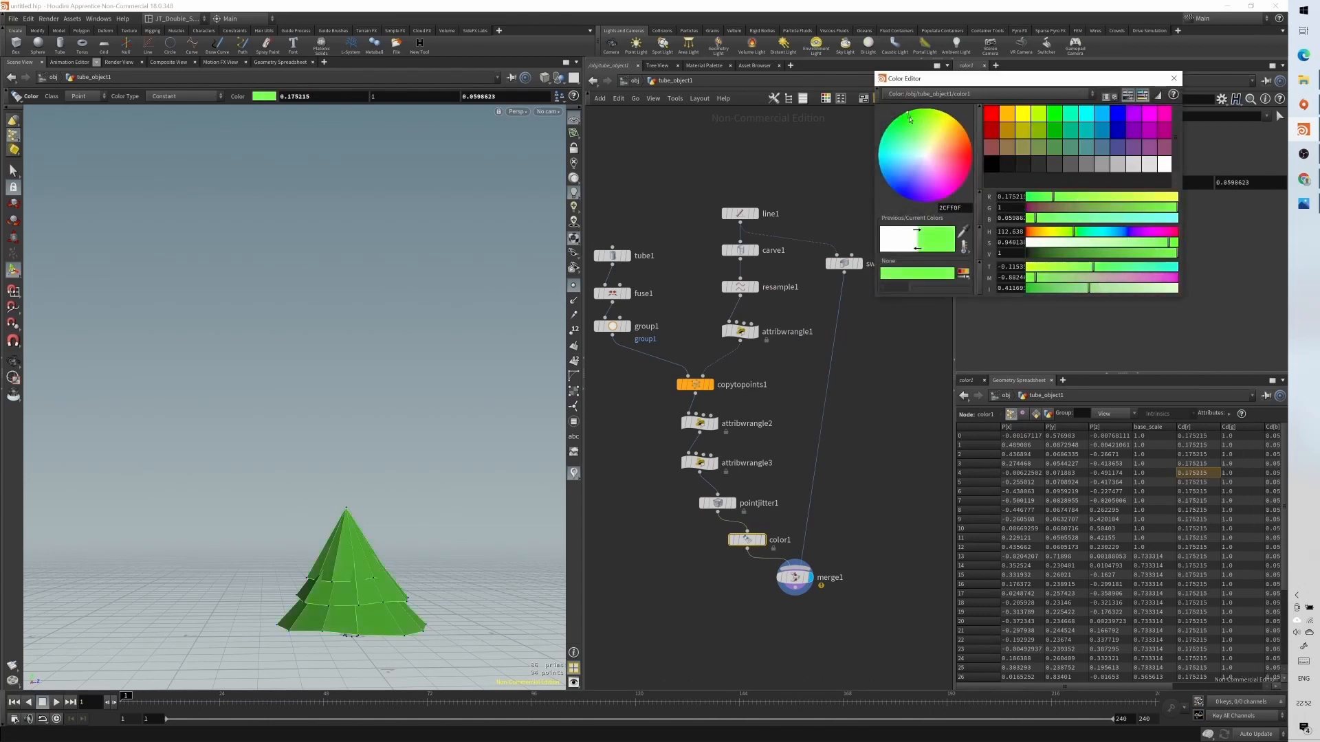
drag(1152, 212, 1169, 210)
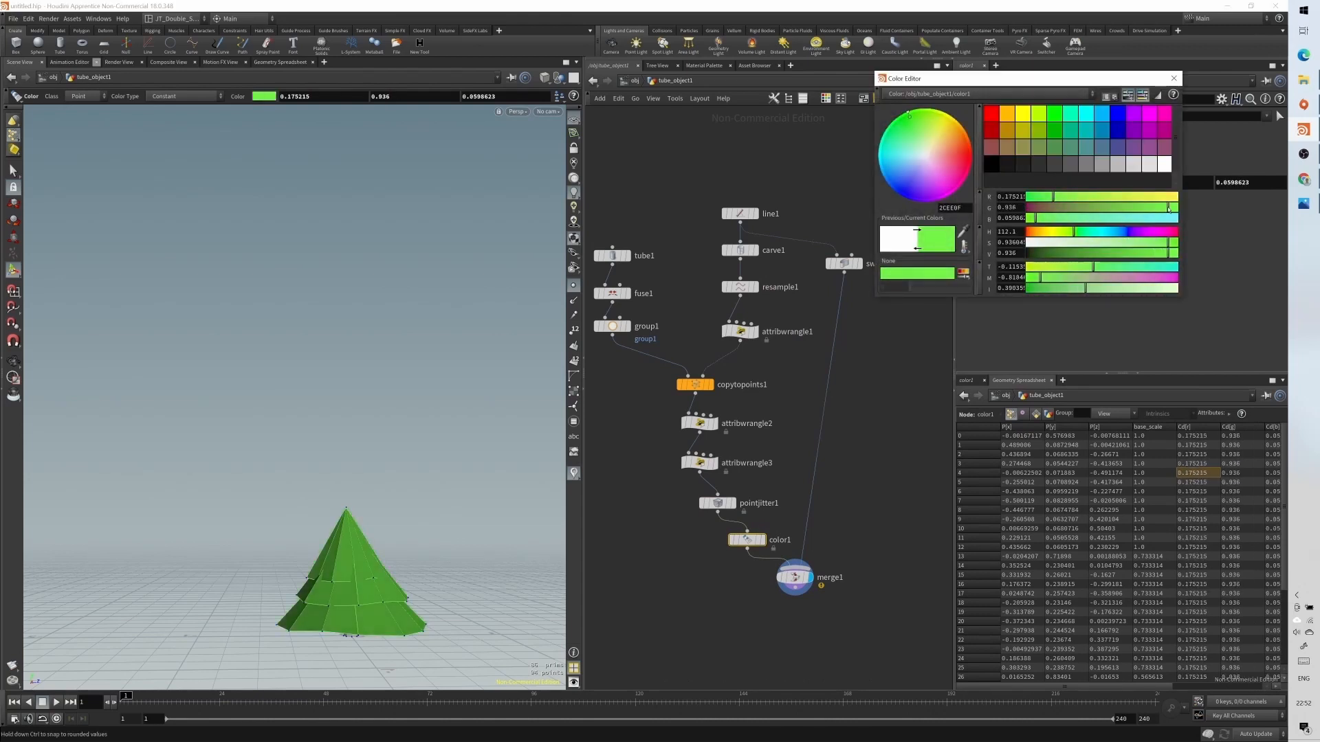
click(1061, 292)
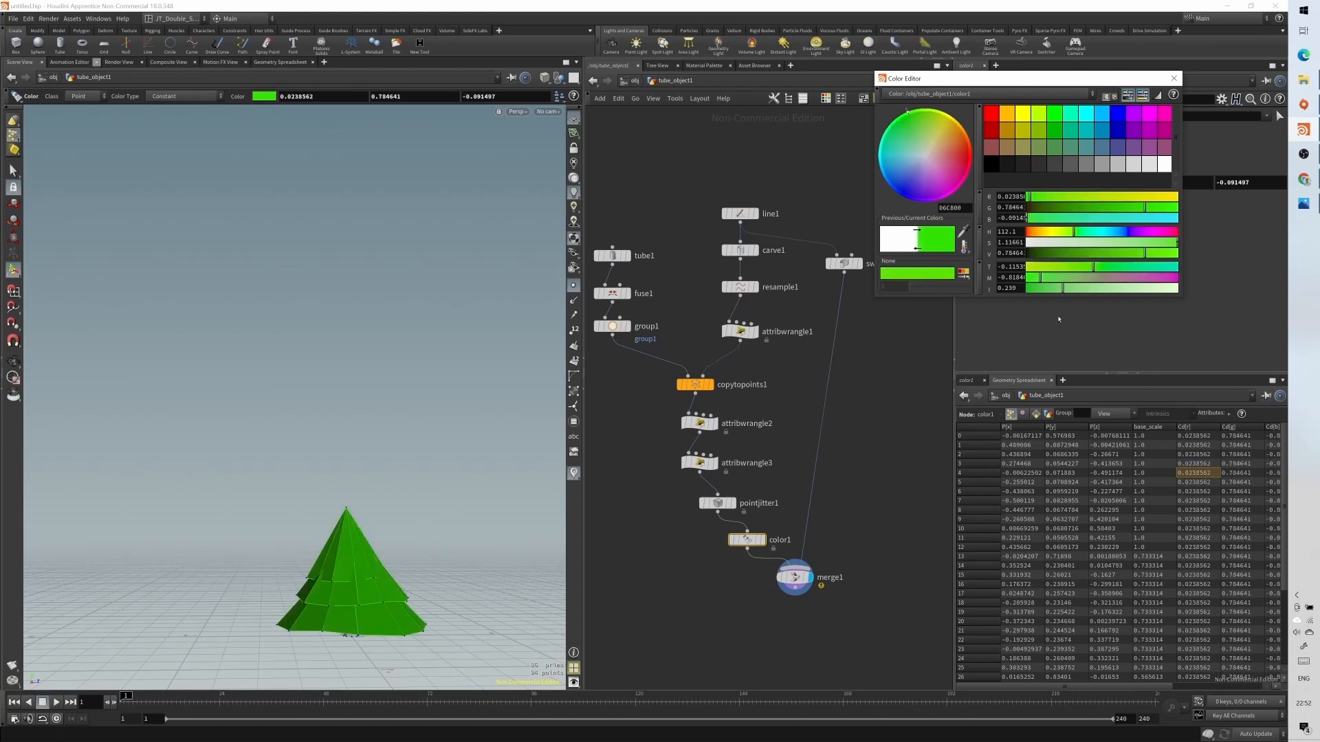
click(1176, 78)
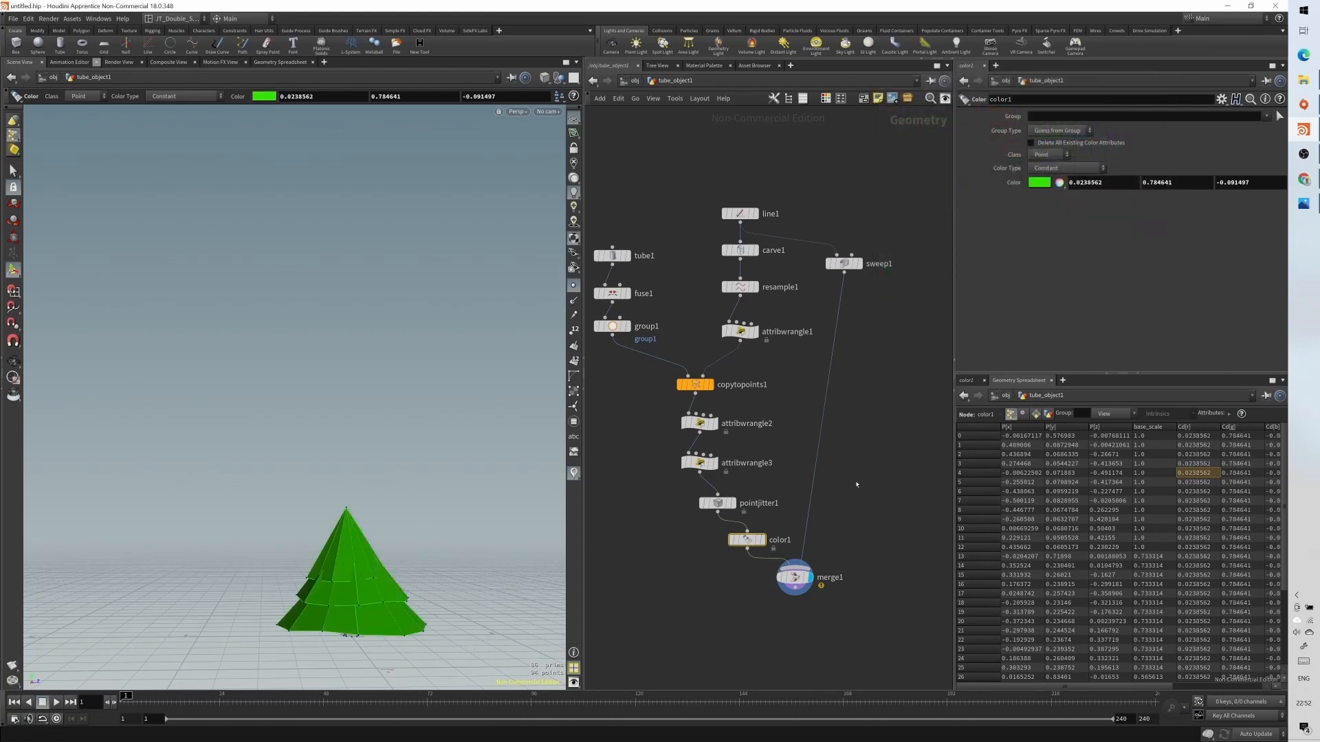
- Insert a second Color node on the trunk branch between sweep1 and merge1
key(Tab)
text(color)
key(Return)
click(820, 469)
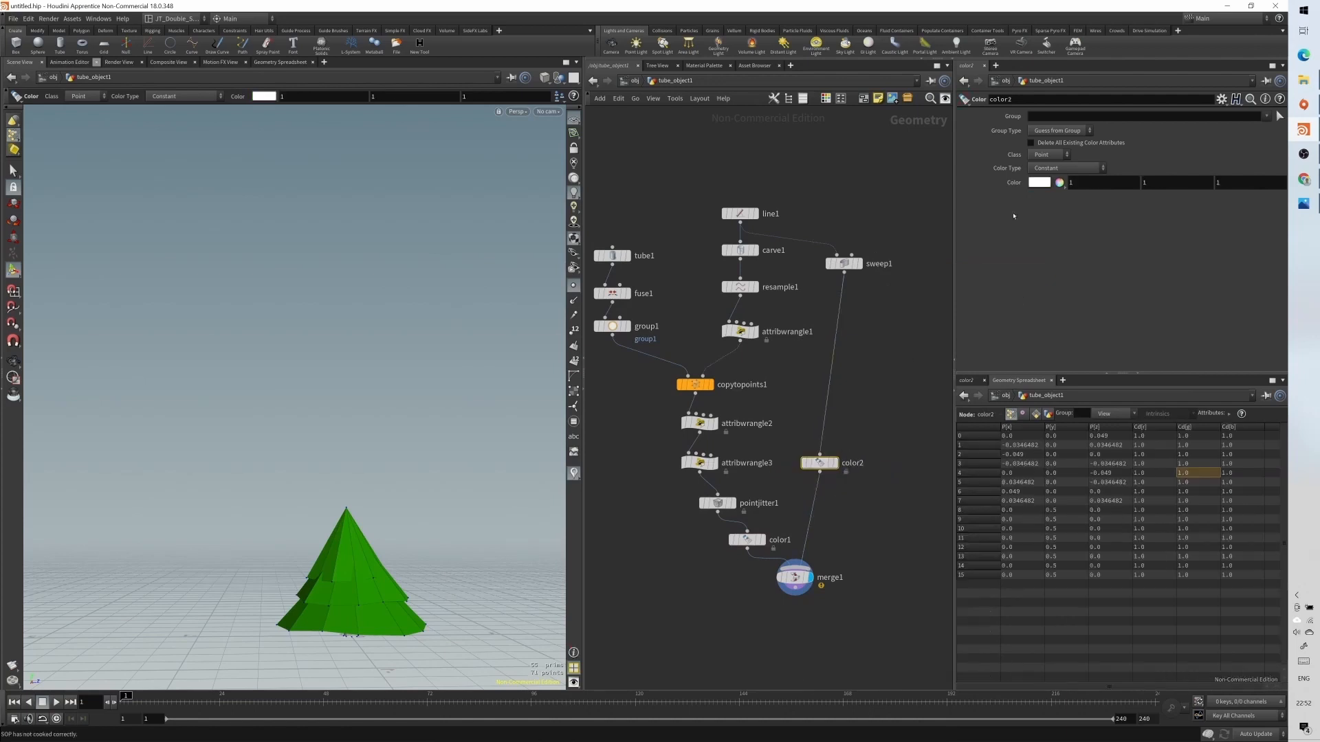
- Set color2 to a dark brown for the trunk, about 0.182 red, 0.047 green and 0 blue
click(1039, 182)
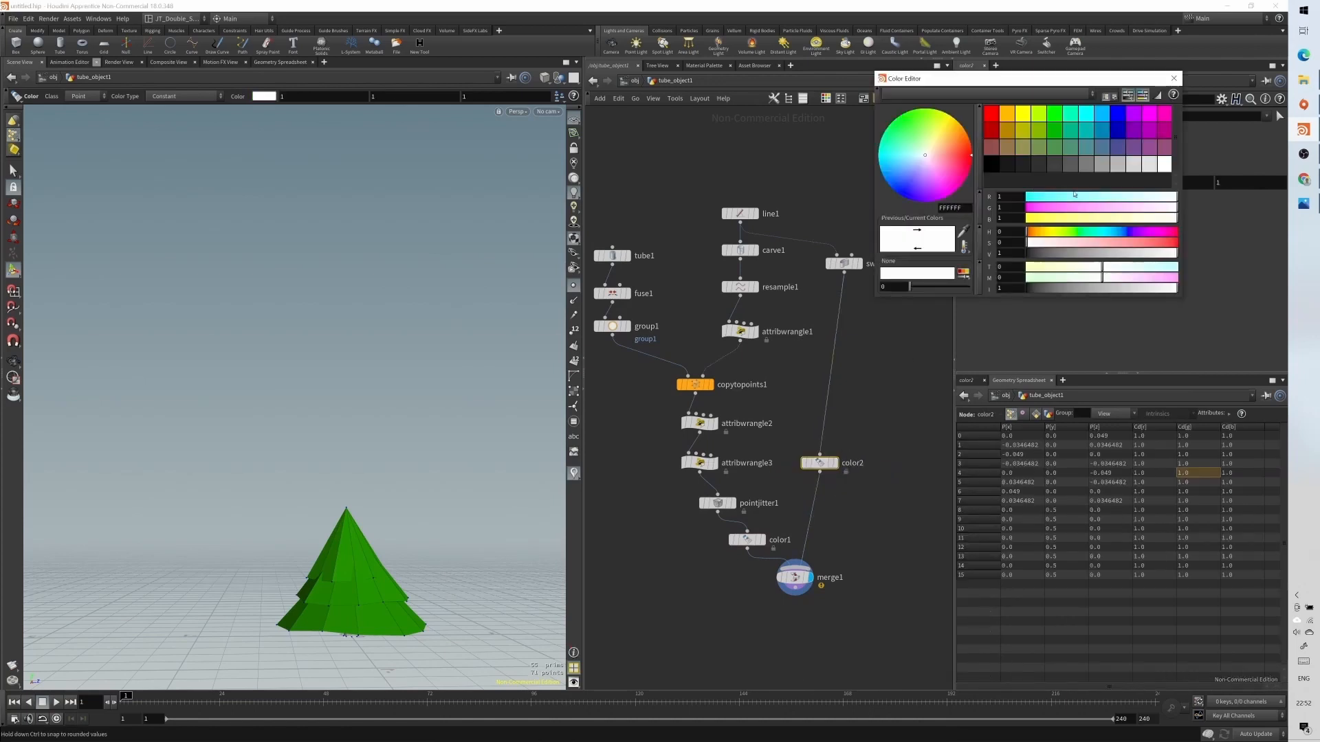
click(1168, 244)
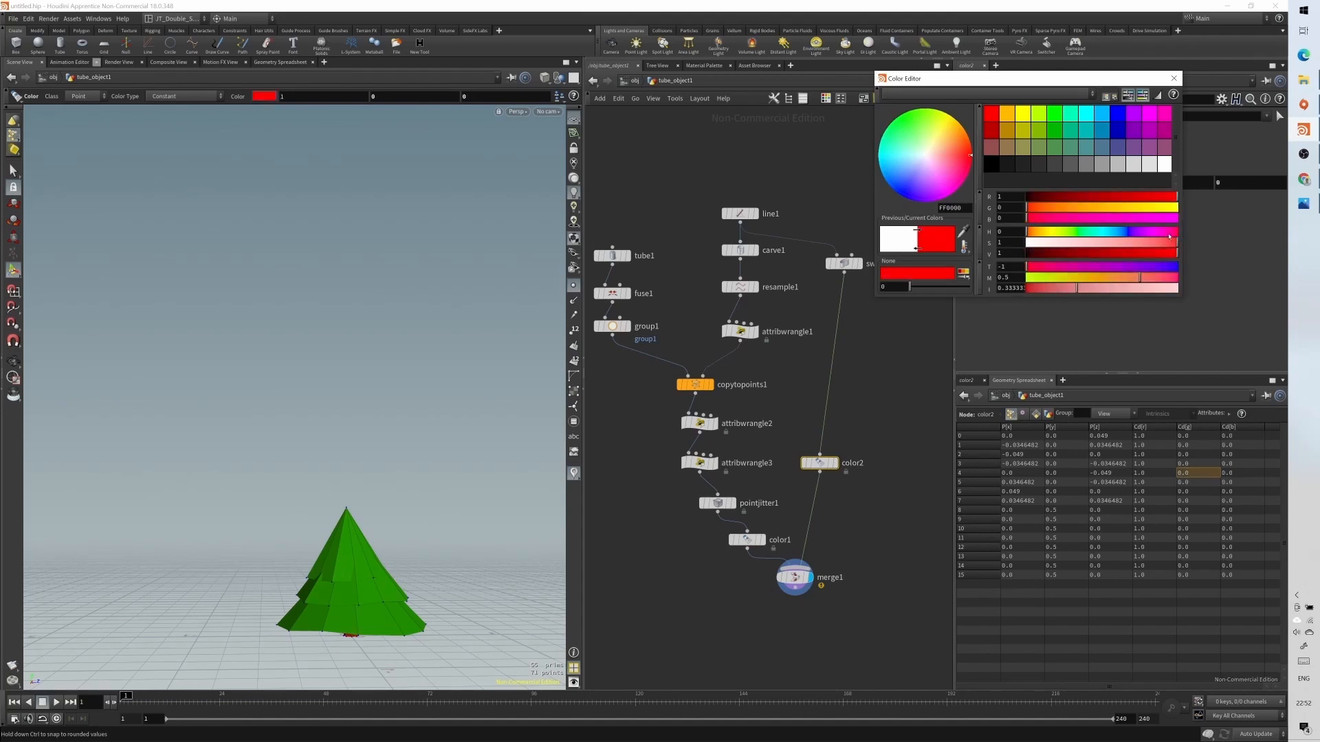
click(1128, 277)
click(1073, 255)
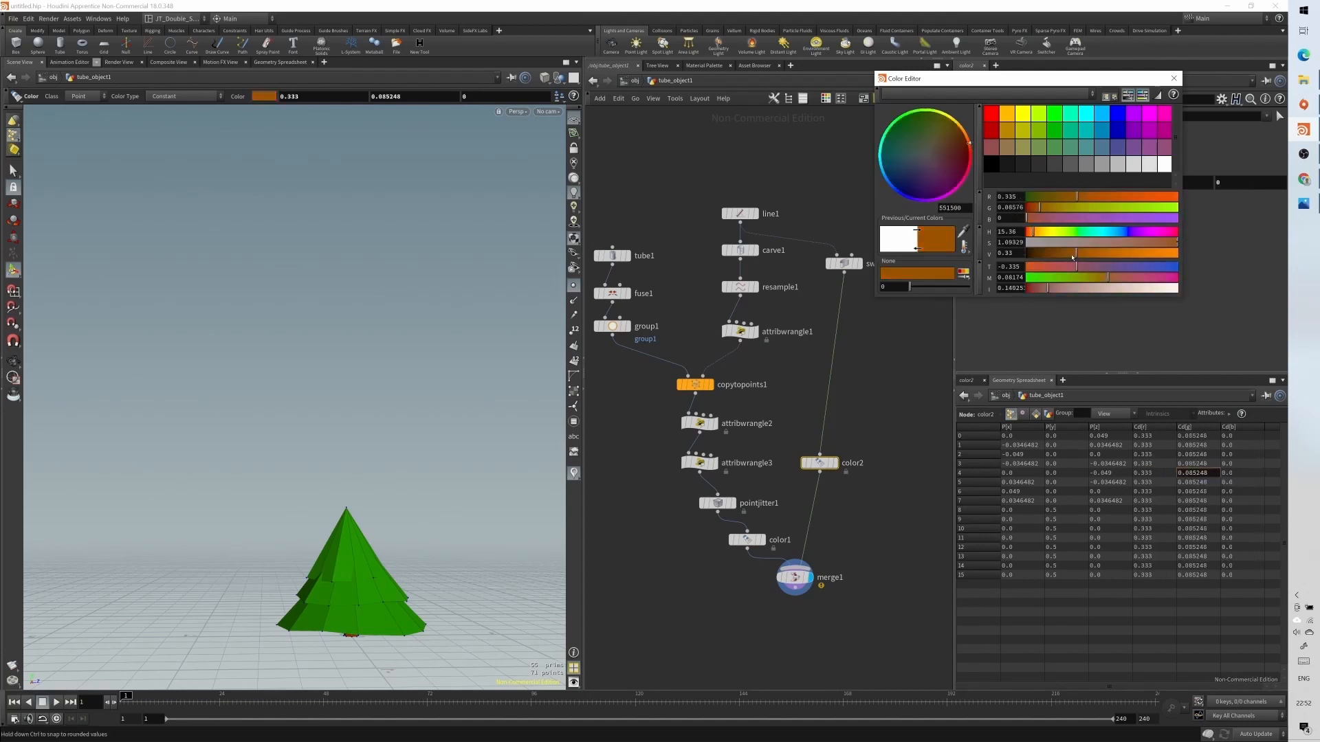
drag(1072, 258, 1054, 254)
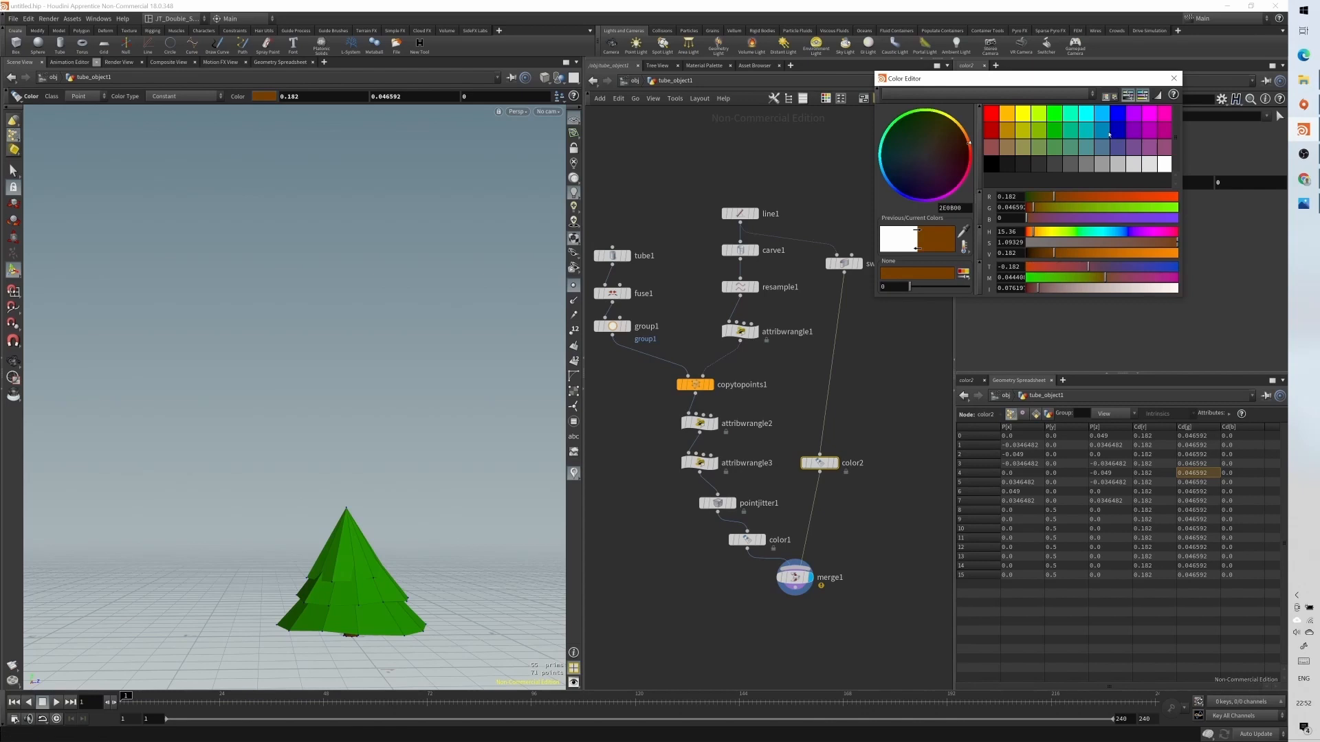
click(1173, 78)
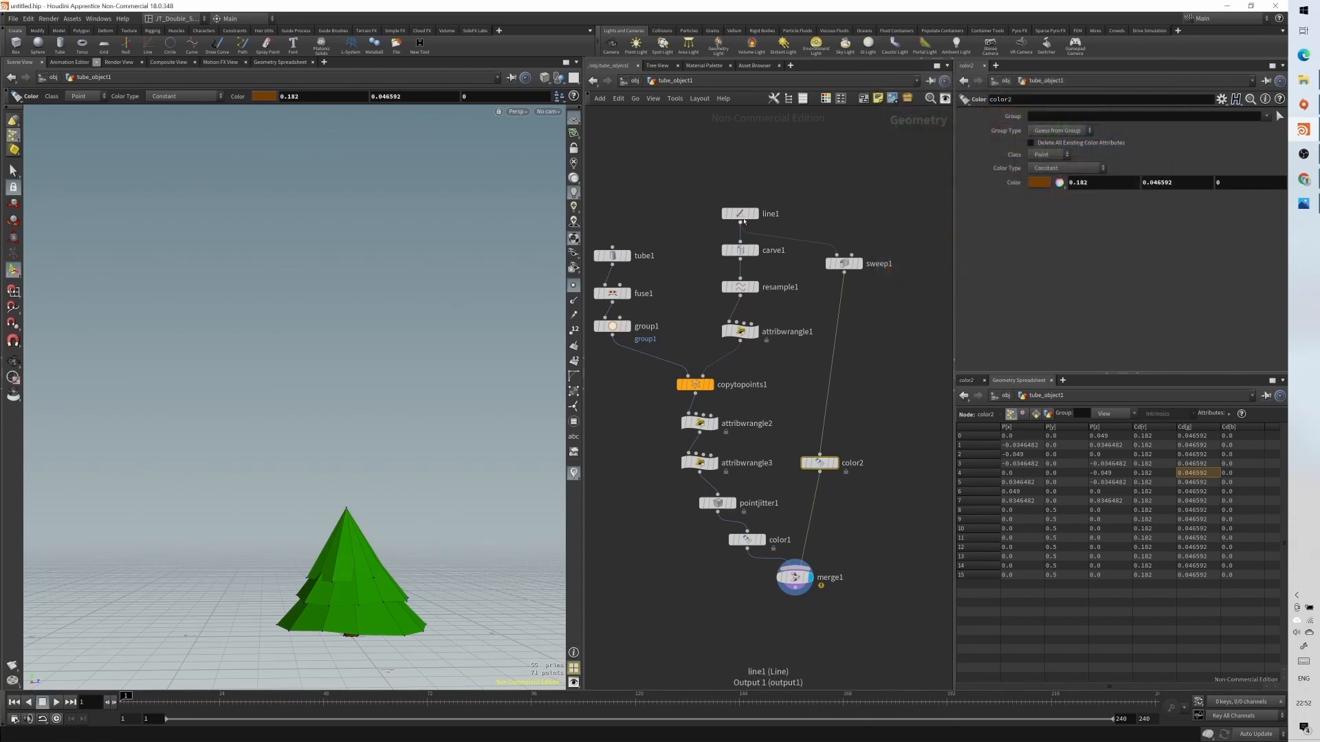
- Set line1's length to about 1.96 to make the tree taller
click(740, 214)
drag(1086, 151, 1119, 145)
alt+drag(466, 382, 459, 356)
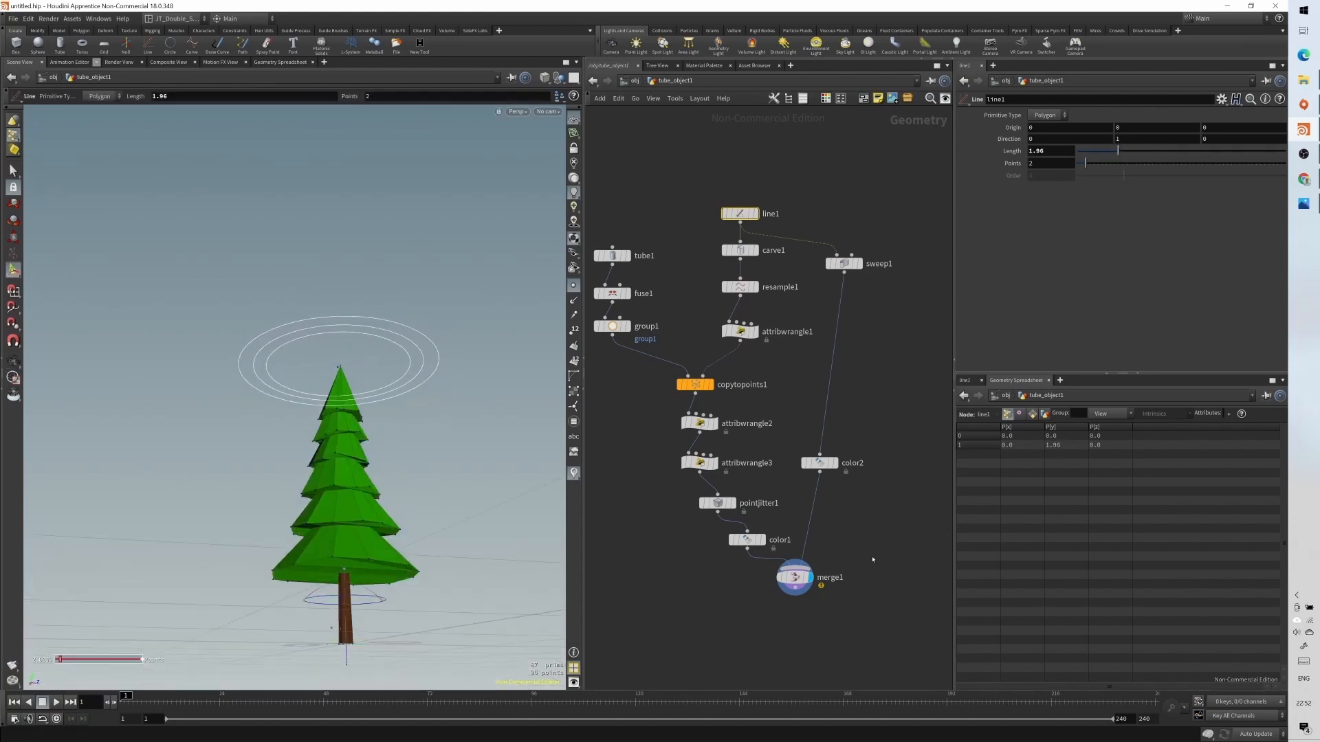
- Change pointjitter1's seed to about 2.28 to vary the foliage
click(796, 577)
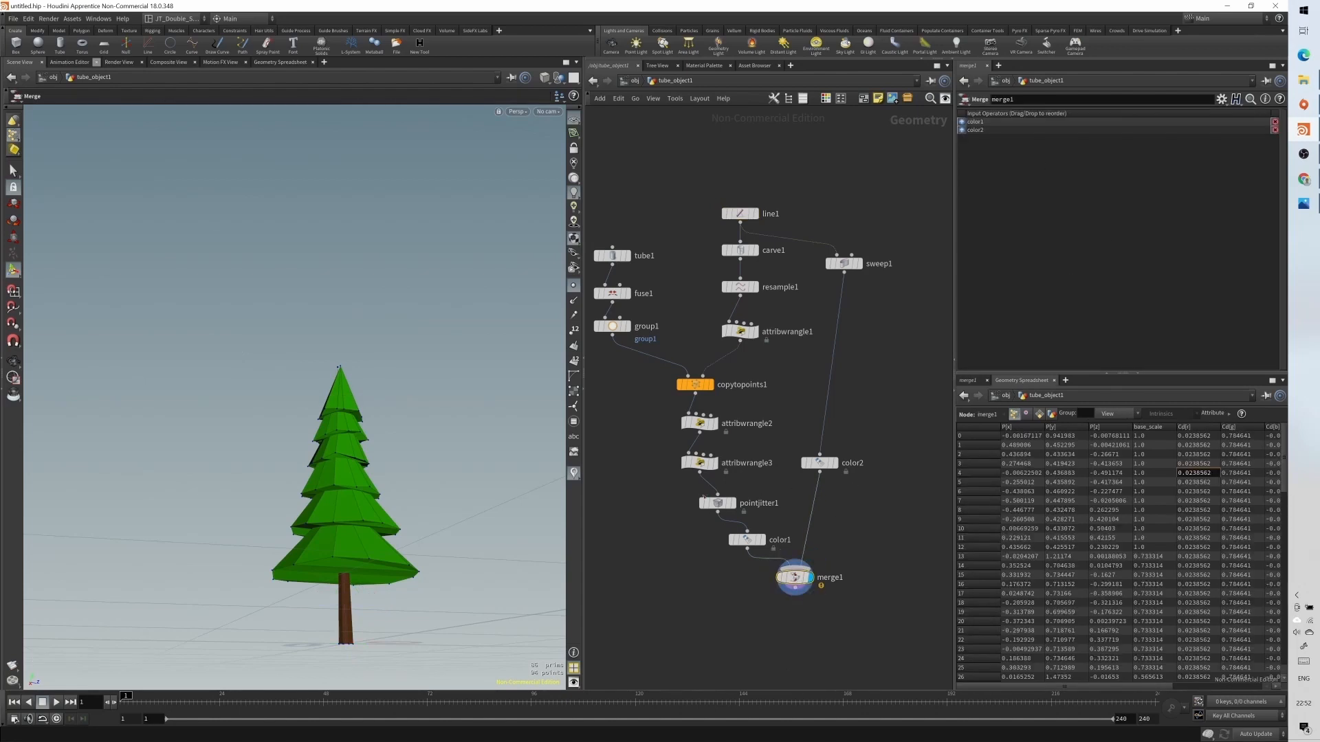
click(717, 502)
mouse_move(1141, 165)
mouse_down()
mouse_move(1170, 166)
mouse_move(1125, 168)
mouse_up()
- Review the line1, carve1, resample1 and attribwrangle1 parameters and change pointjitter1's seed to about 1.07
middle_drag(691, 352, 724, 376)
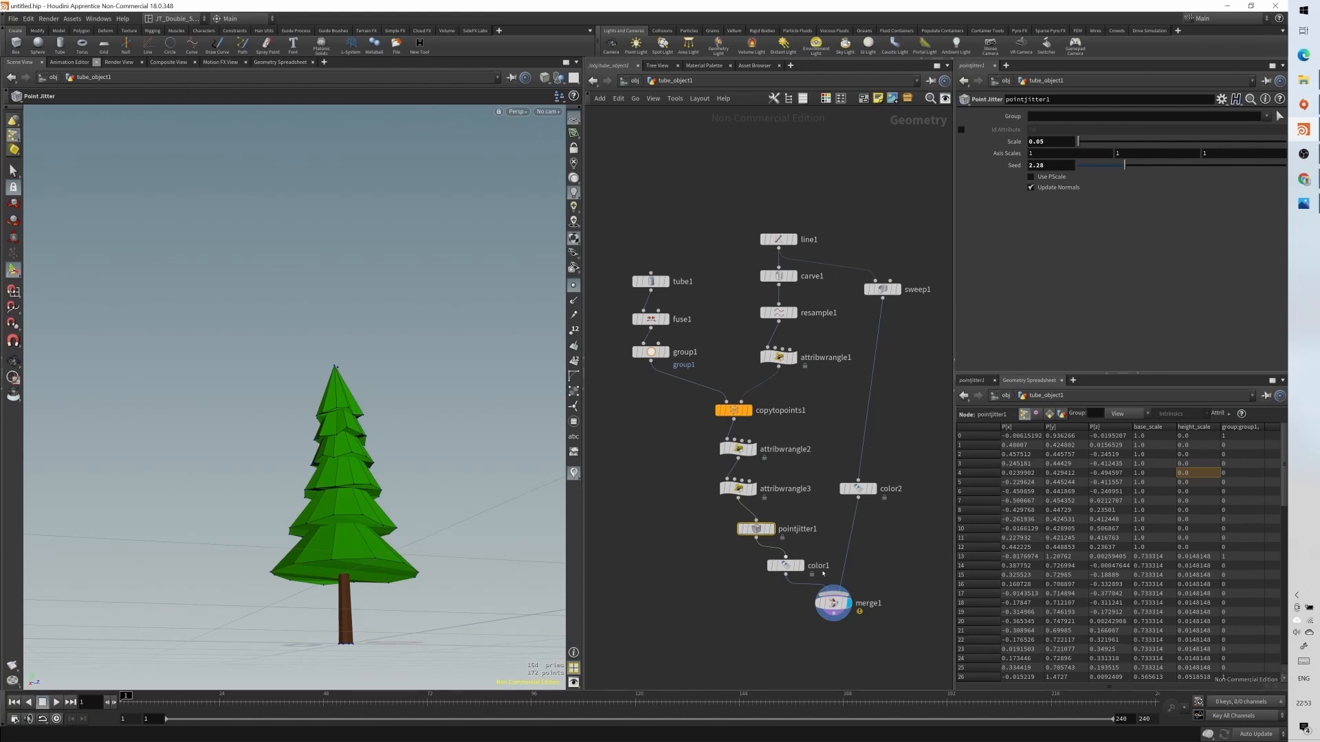
click(772, 240)
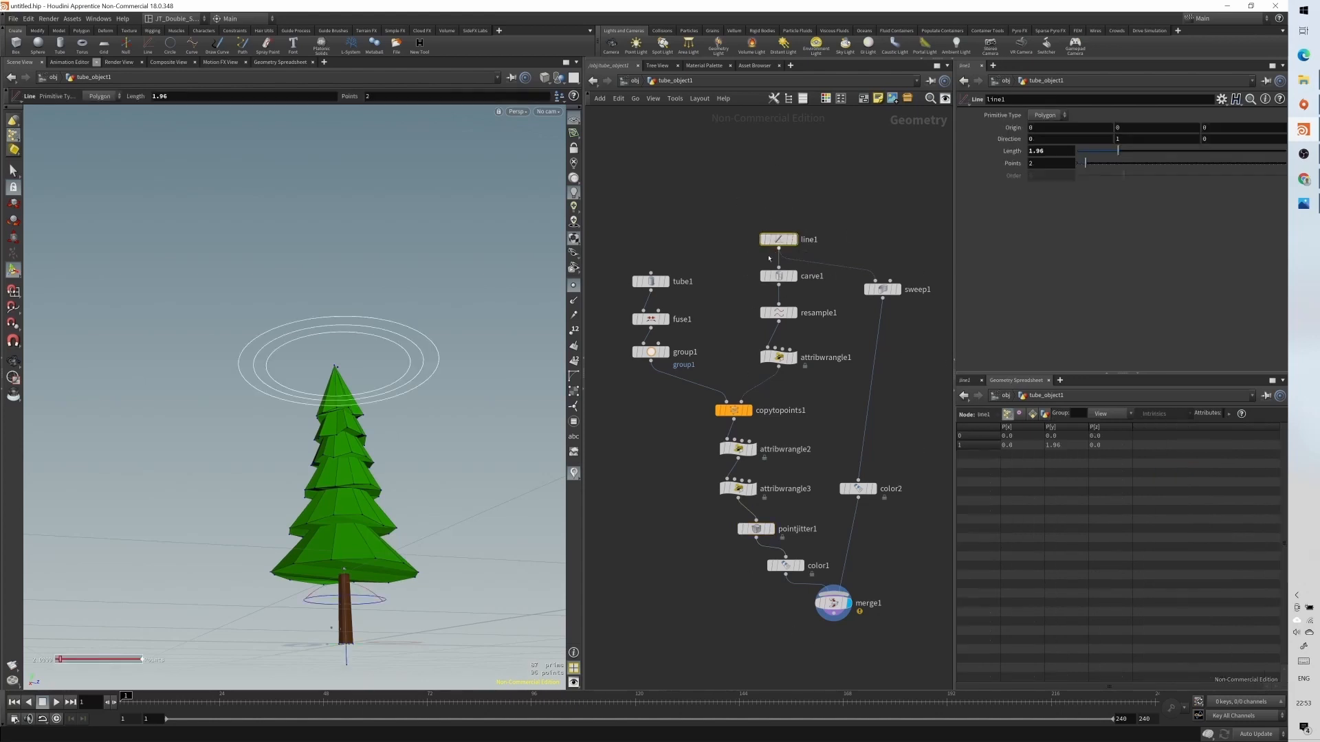
click(789, 278)
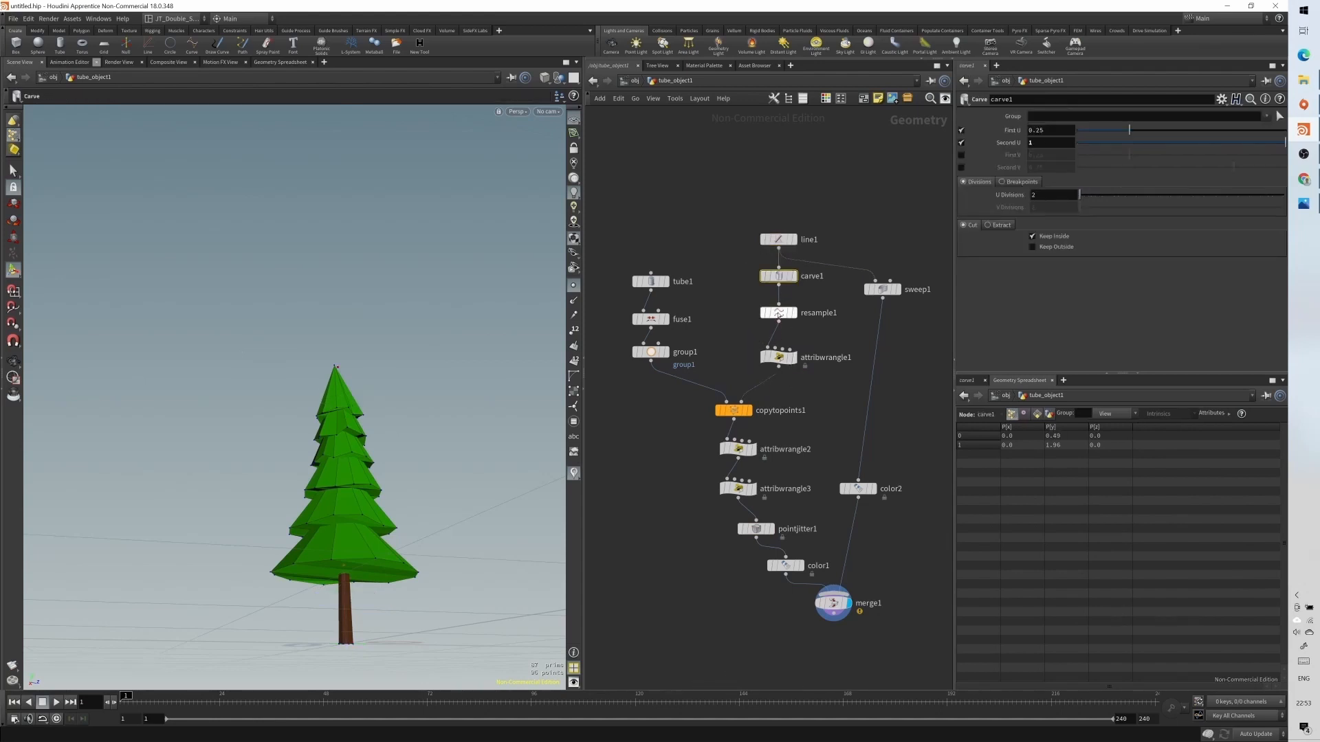
click(778, 313)
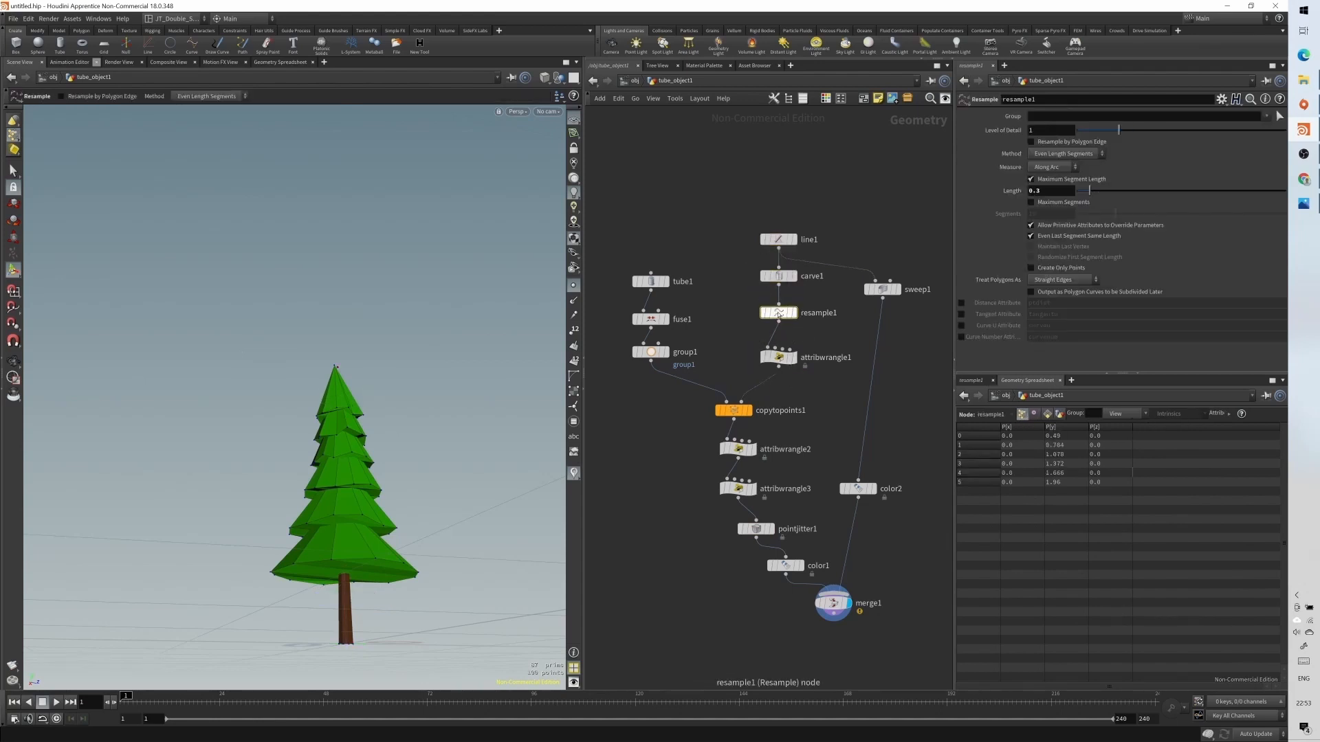
click(779, 357)
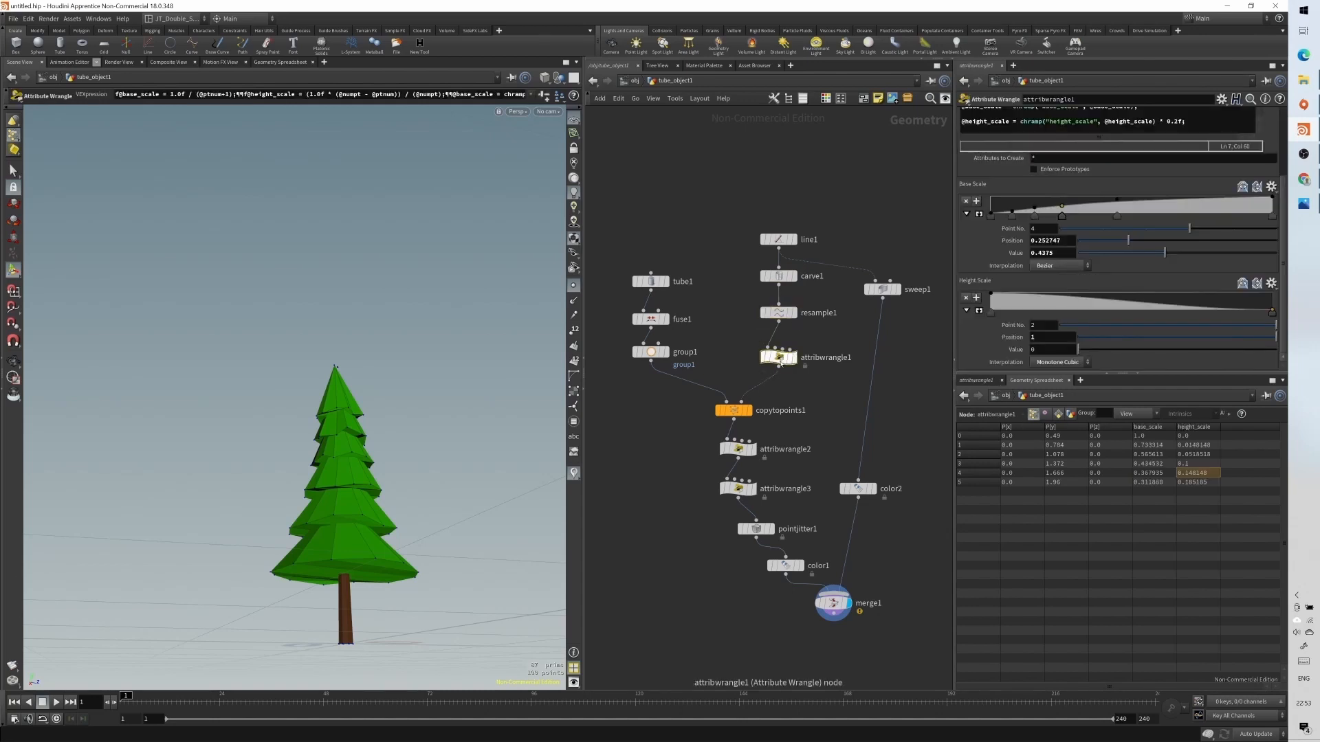
click(756, 528)
mouse_move(1099, 166)
mouse_down()
mouse_move(1172, 168)
mouse_move(1100, 168)
mouse_up()
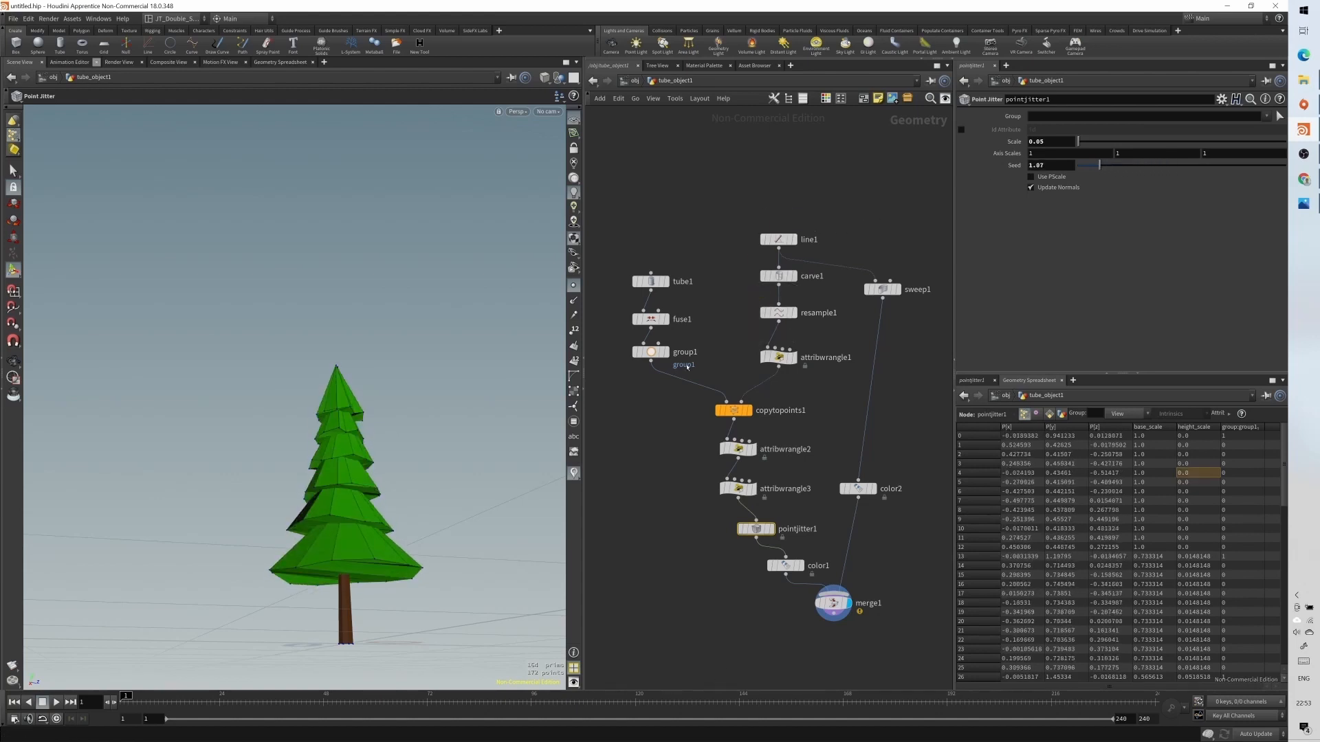
- Move the tube1, fuse1 and group1 nodes closer to the line1 branch and add a Null node above them
drag(675, 347, 677, 276)
click(684, 195)
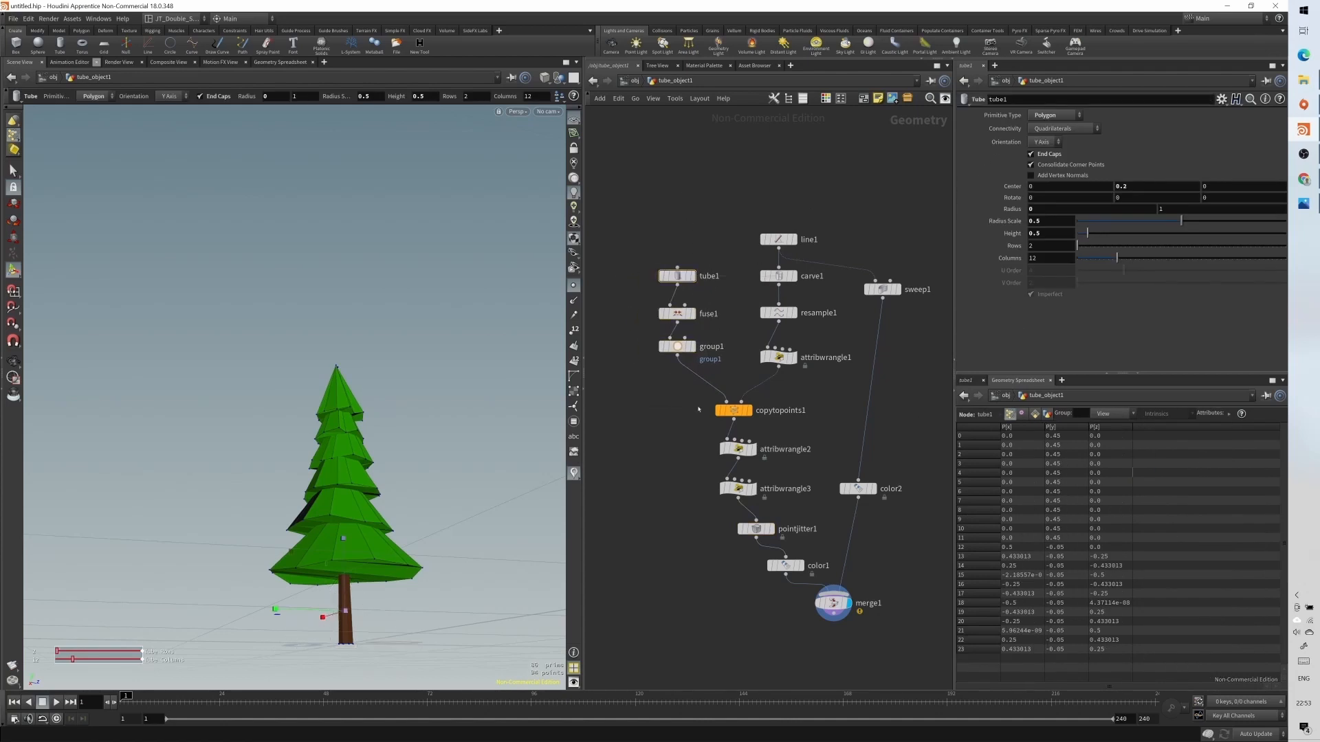
key(Tab)
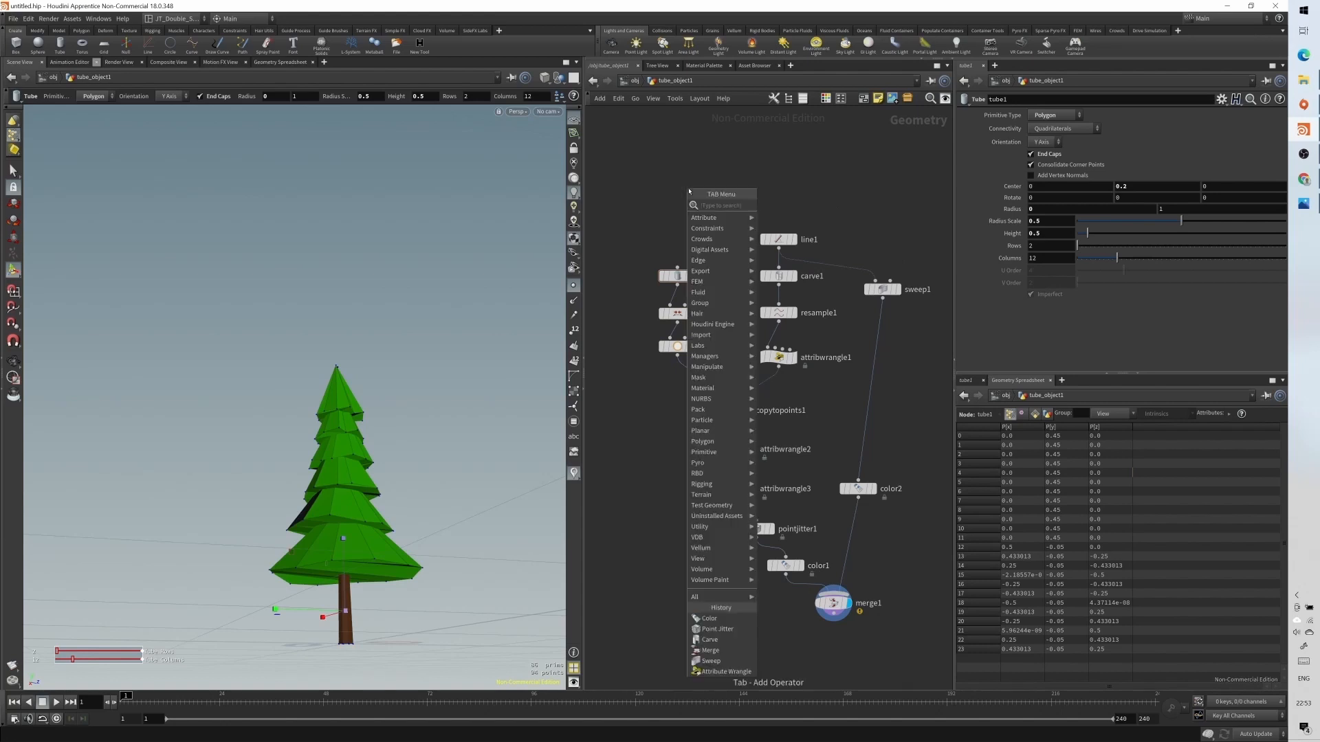
text(null)
key(Escape)
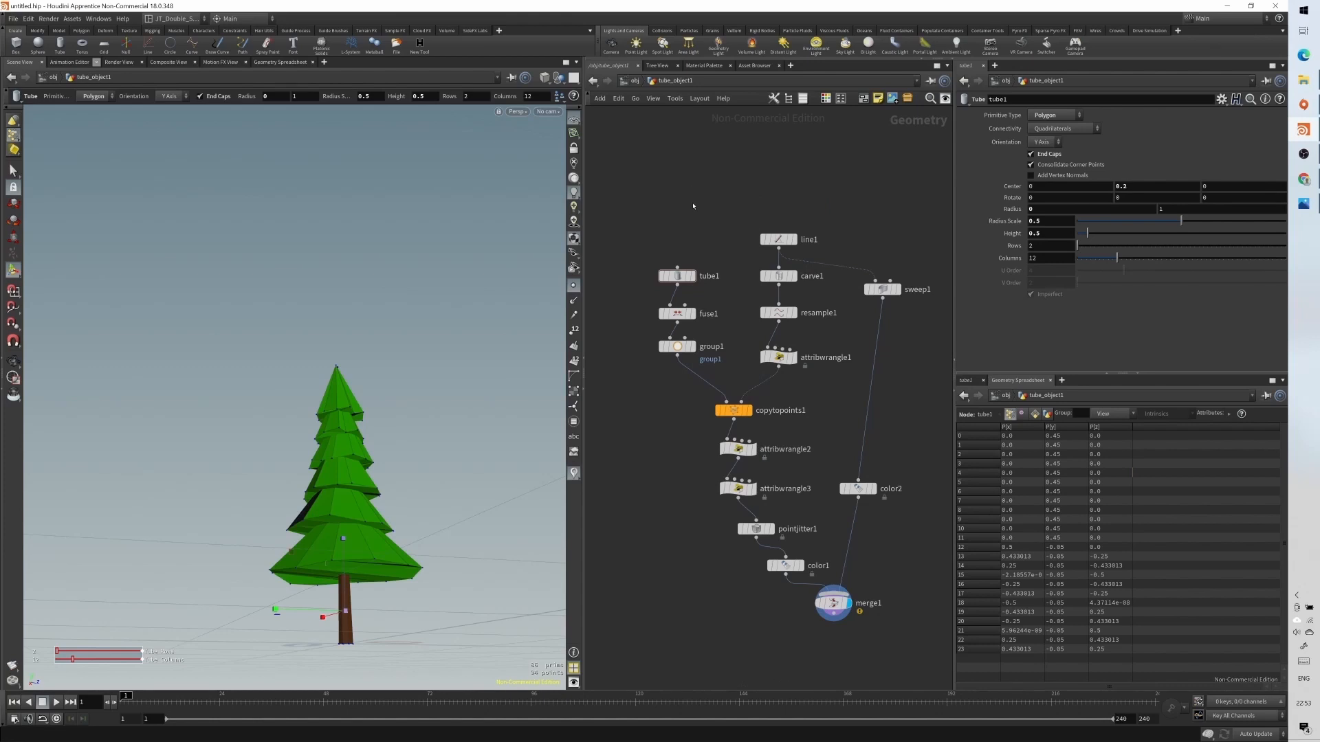
click(669, 214)
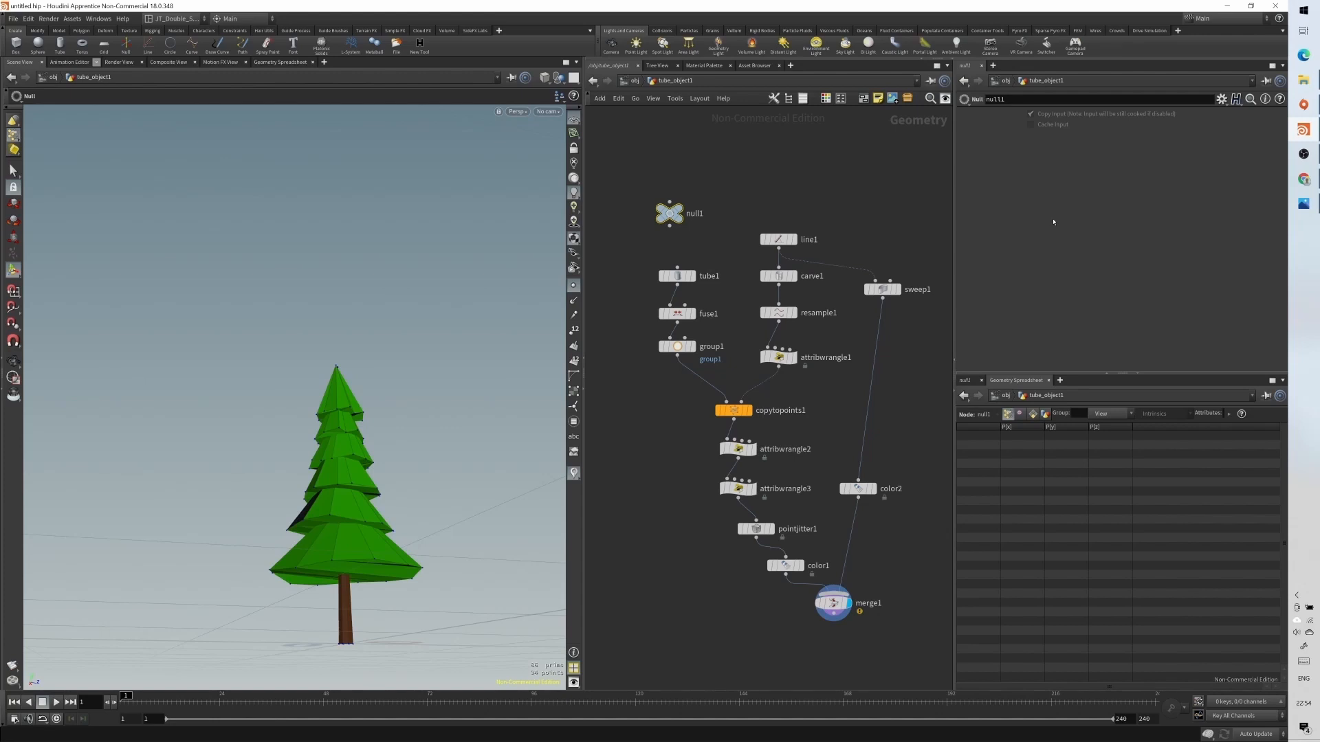
- Rename the Null node to pine_controller and move it slightly higher above the network
double_click(695, 214)
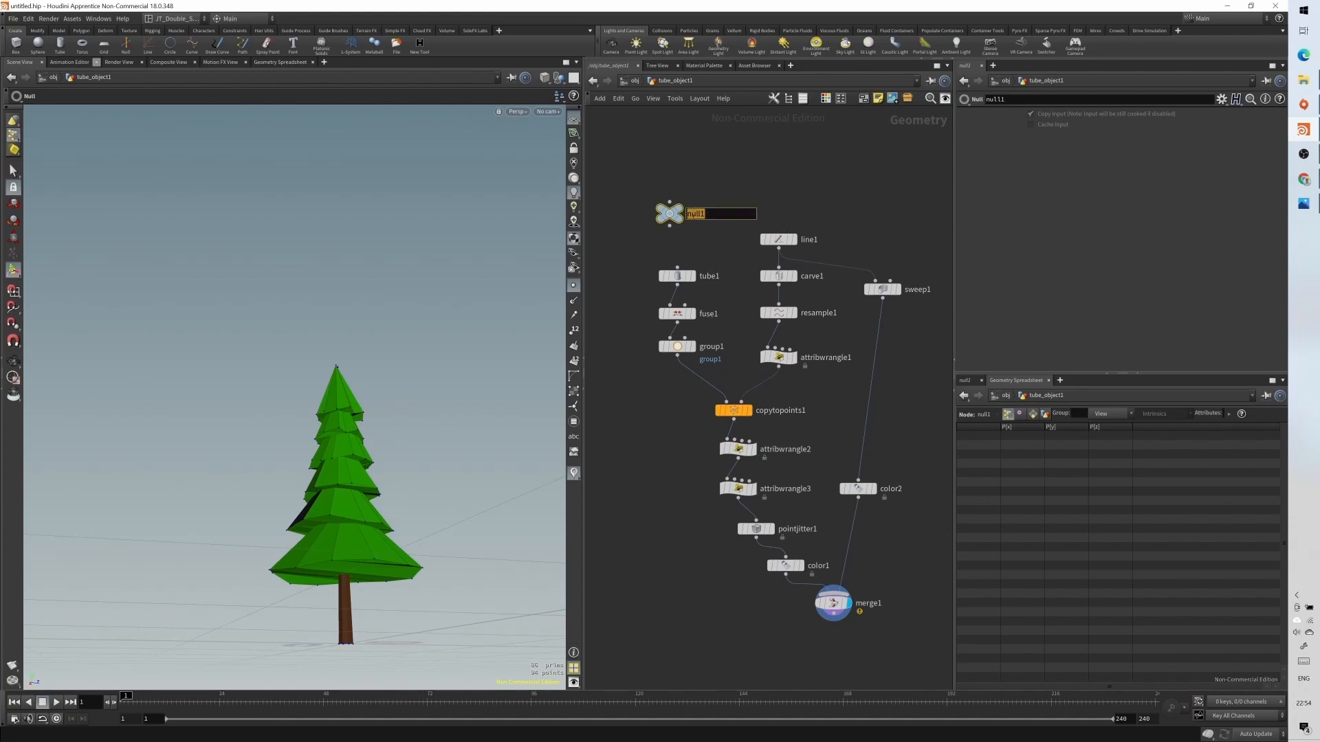
text(pine_controller)
key(Return)
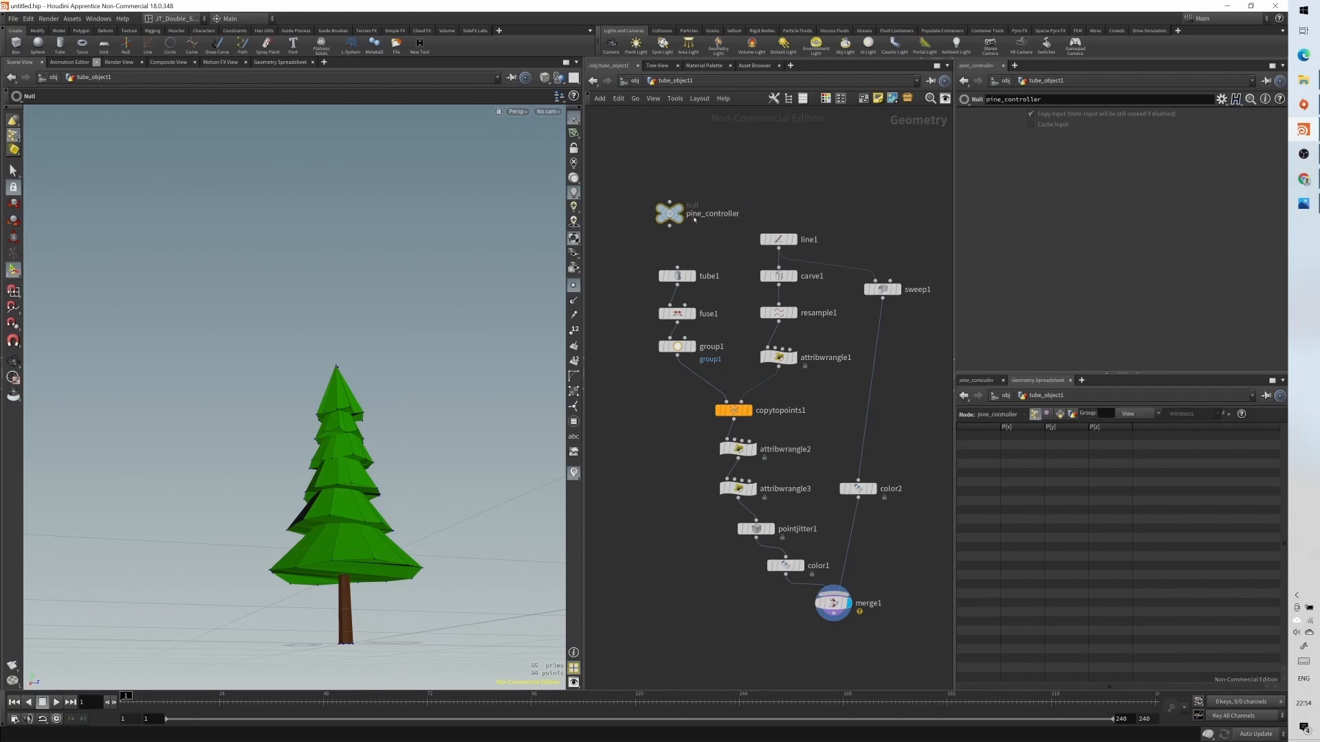
drag(669, 213, 664, 187)
- Open pine_controller's parameter interface for editing and add a Float parameter to it
click(1223, 101)
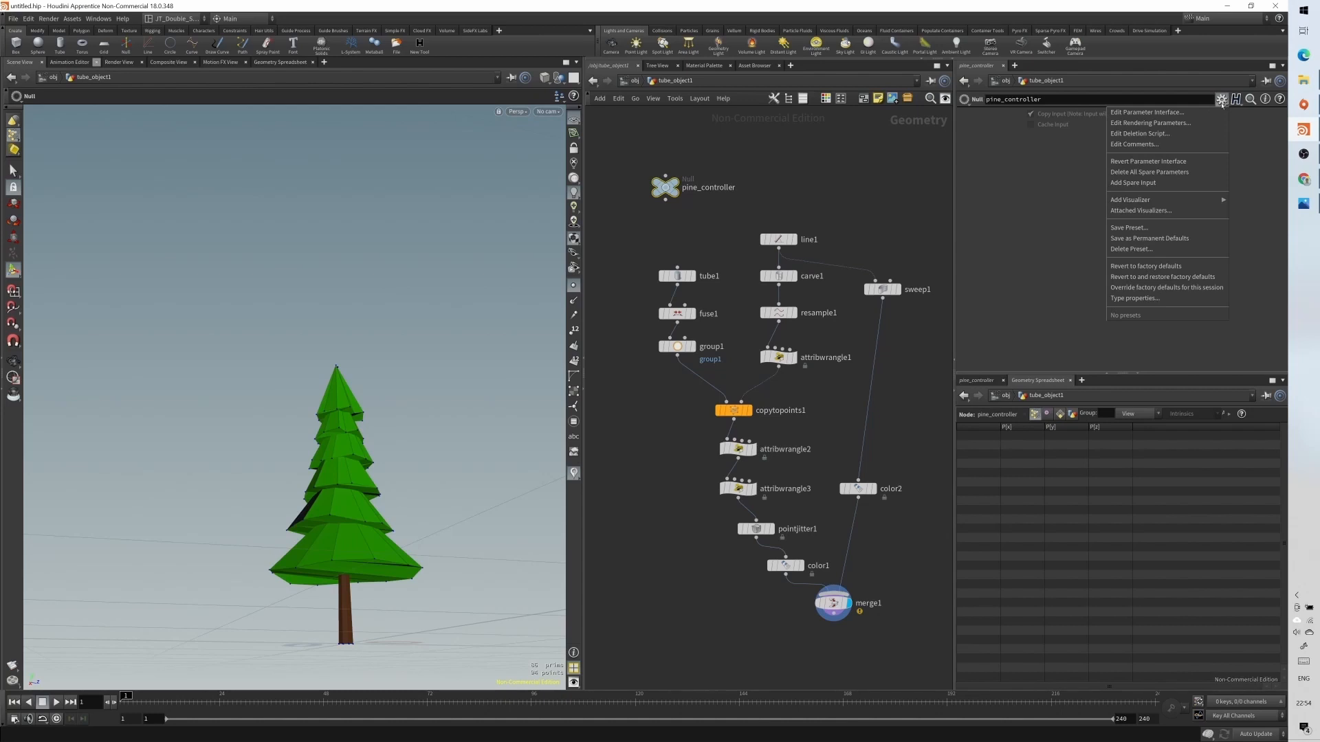
click(1006, 177)
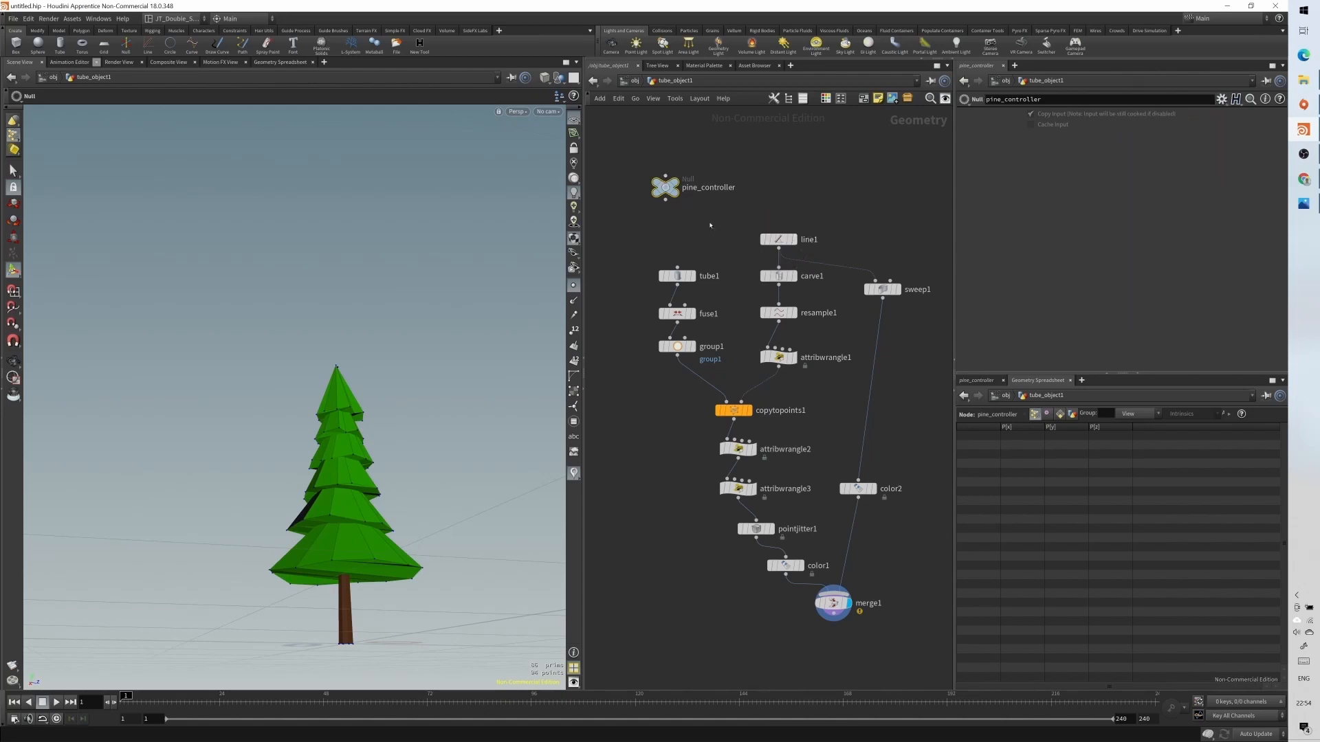
click(1222, 100)
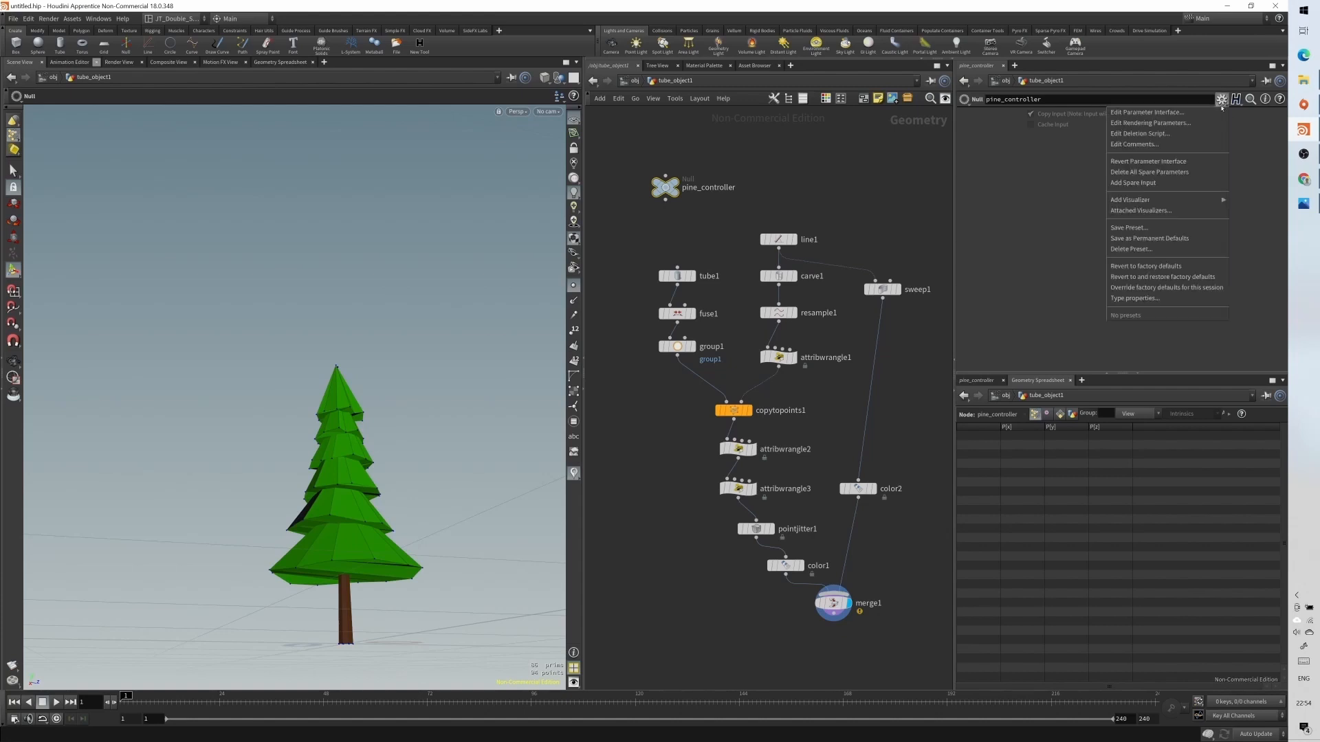
click(1222, 100)
click(1221, 100)
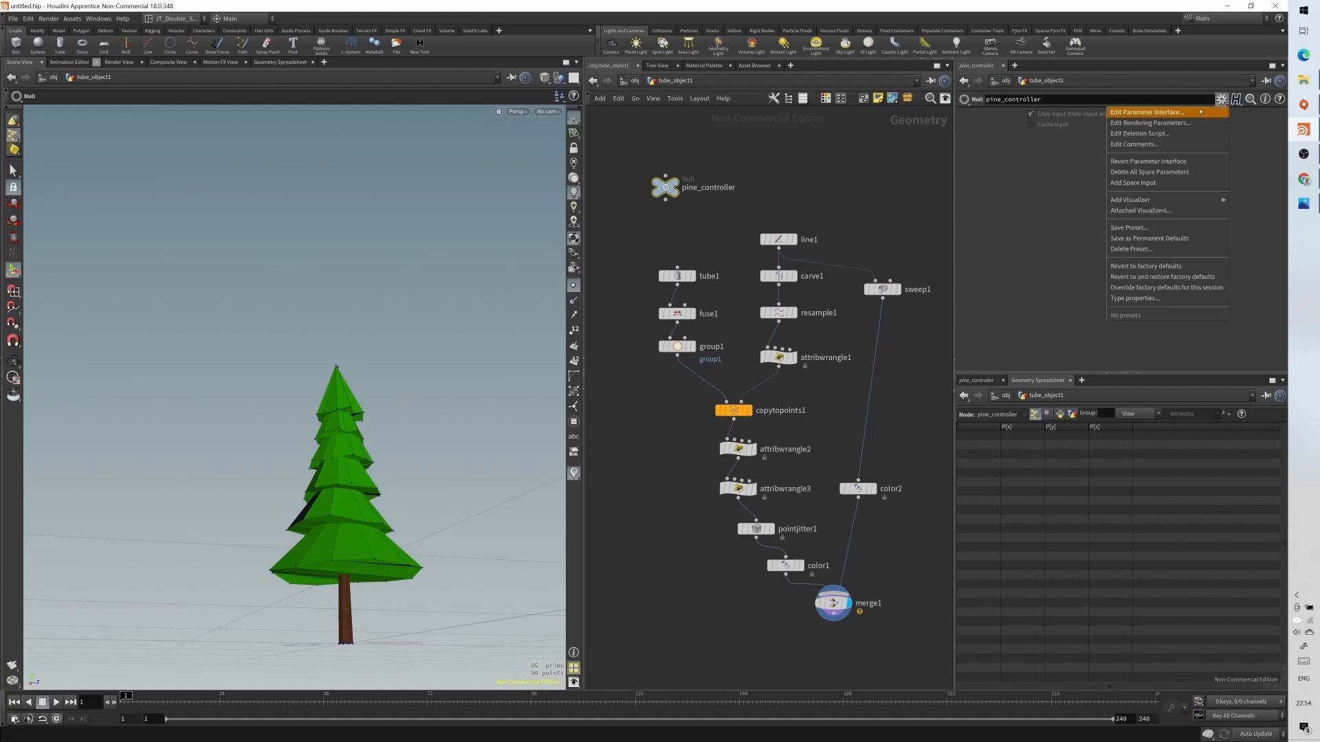
click(1201, 112)
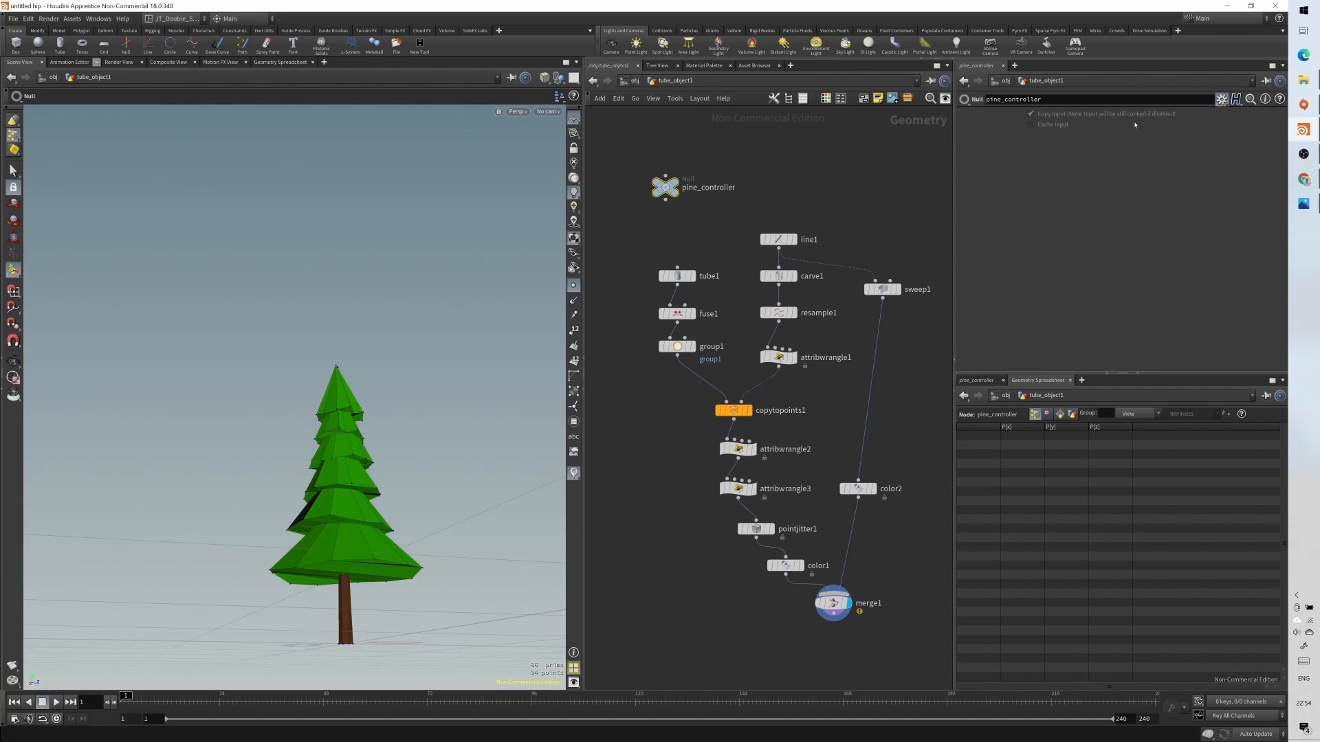
drag(949, 14, 868, 60)
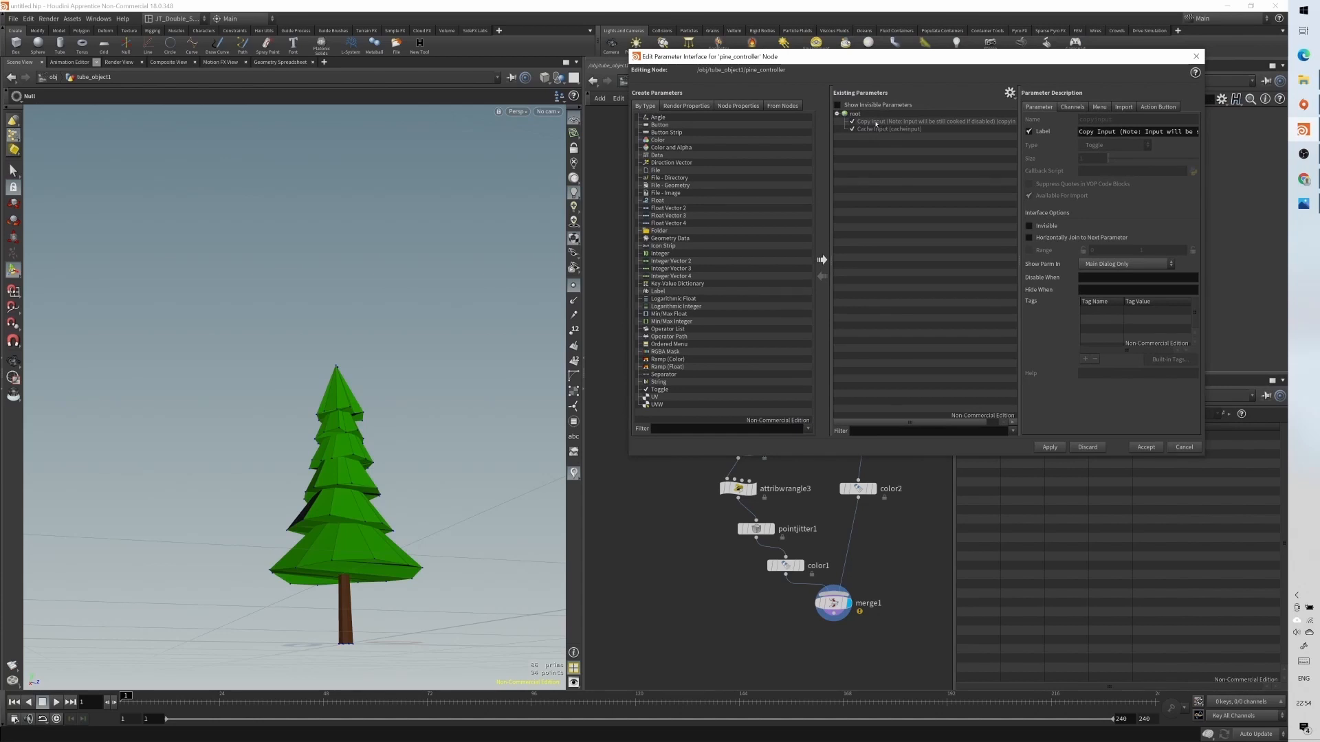
click(658, 201)
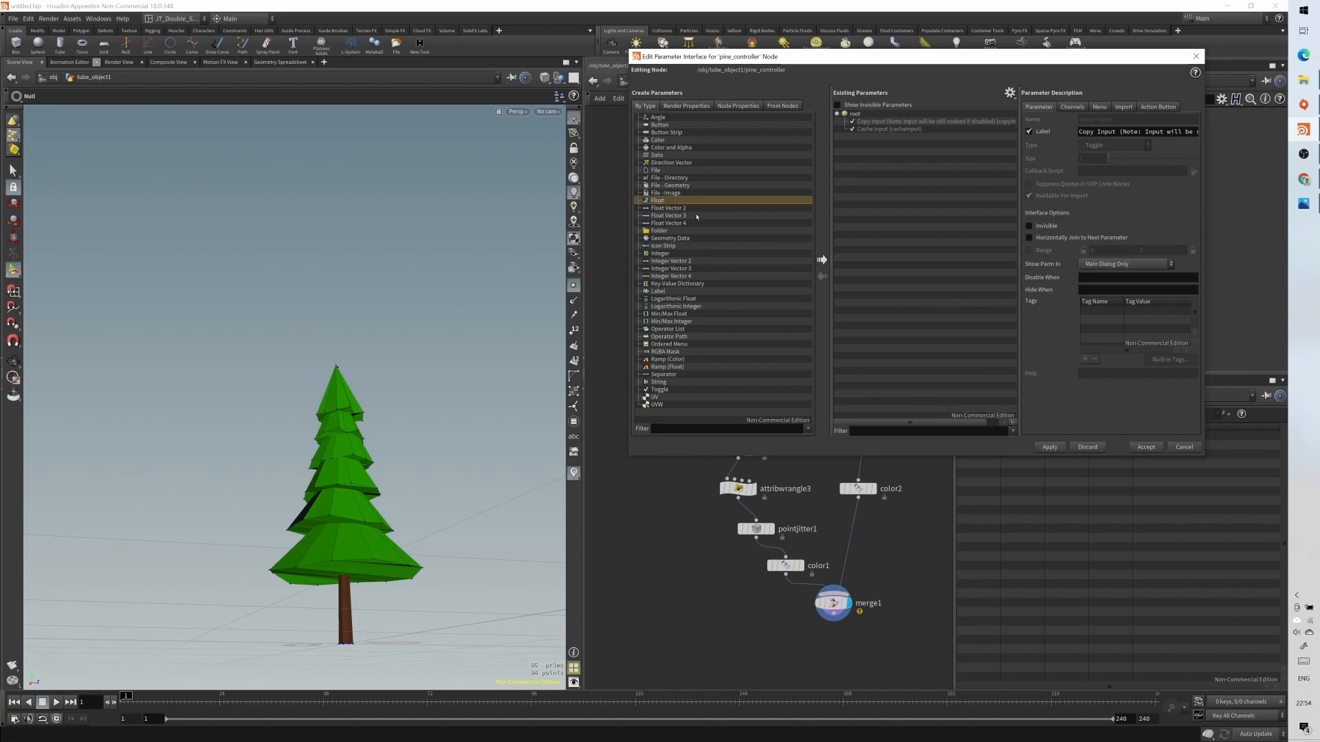
click(821, 259)
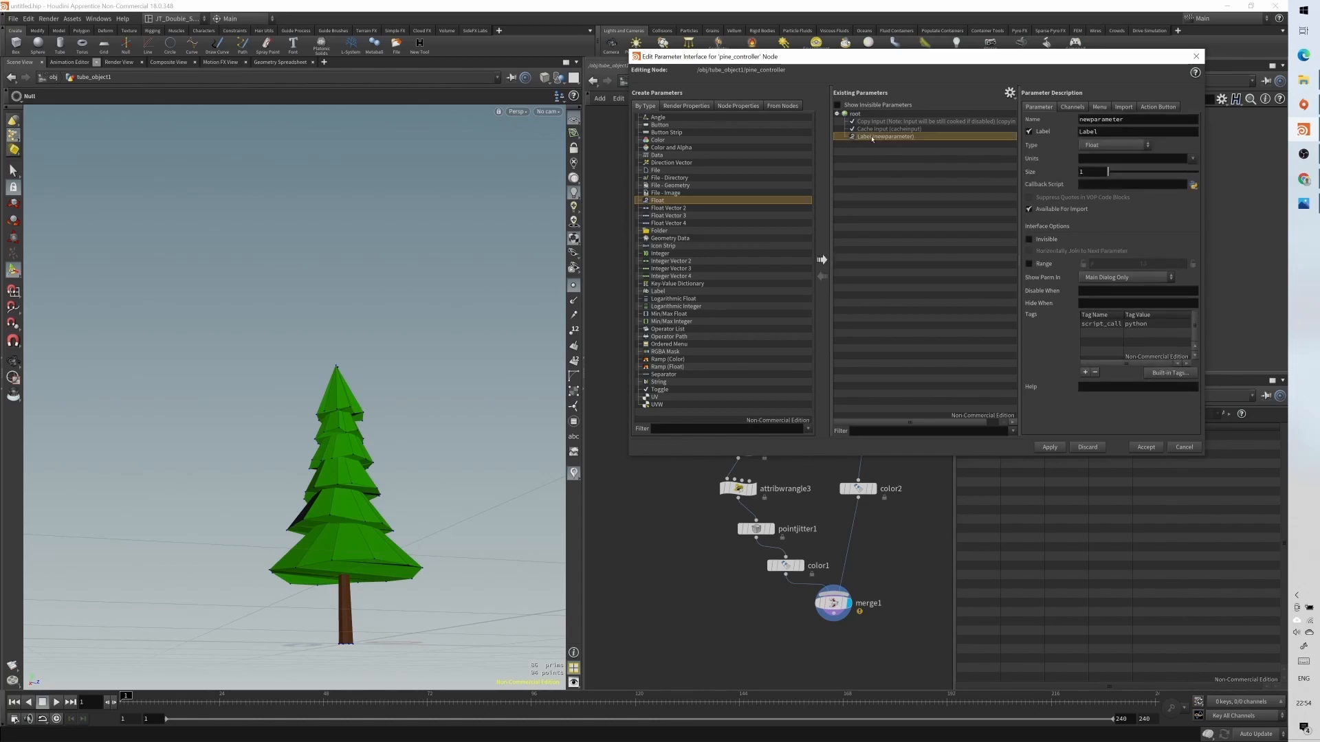
- Name the new Float parameter tree_height and label it Tree Height
double_click(1090, 120)
text(tree_height)
double_click(1091, 130)
text(Tree Height)
double_click(1095, 120)
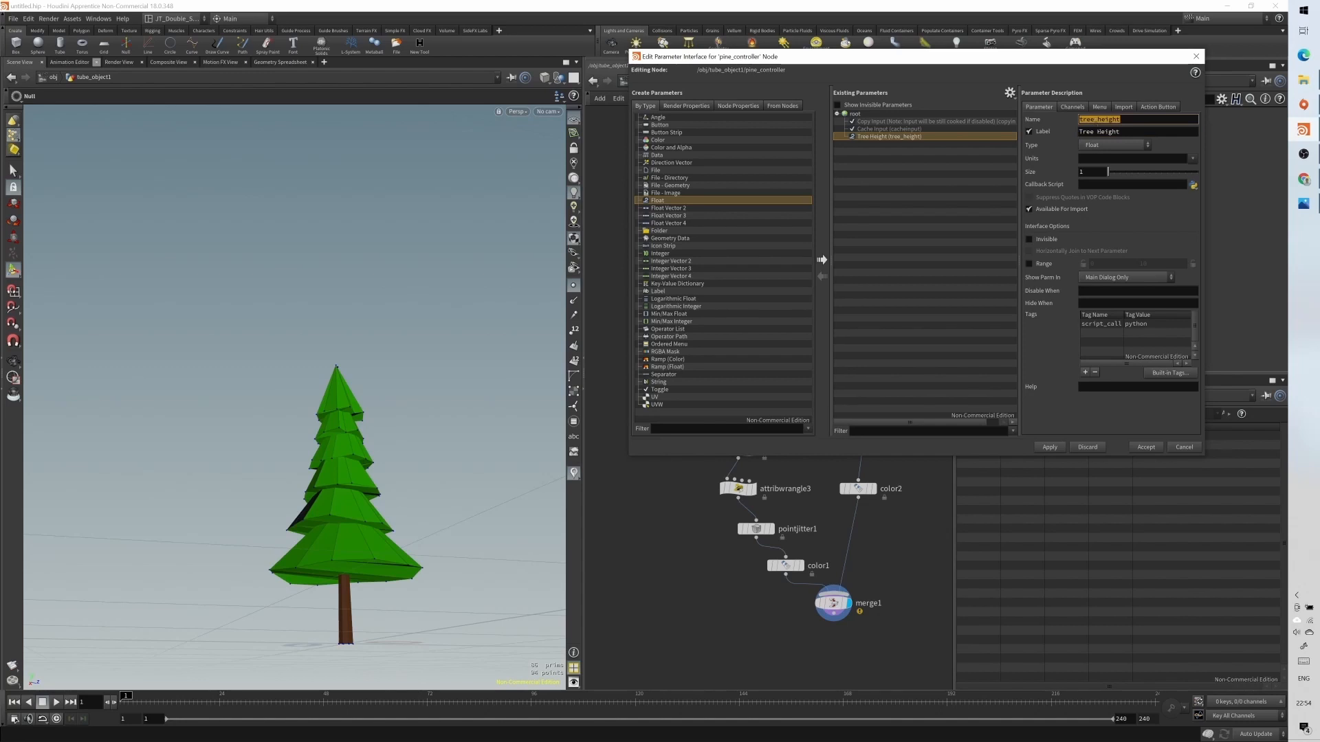
double_click(1101, 131)
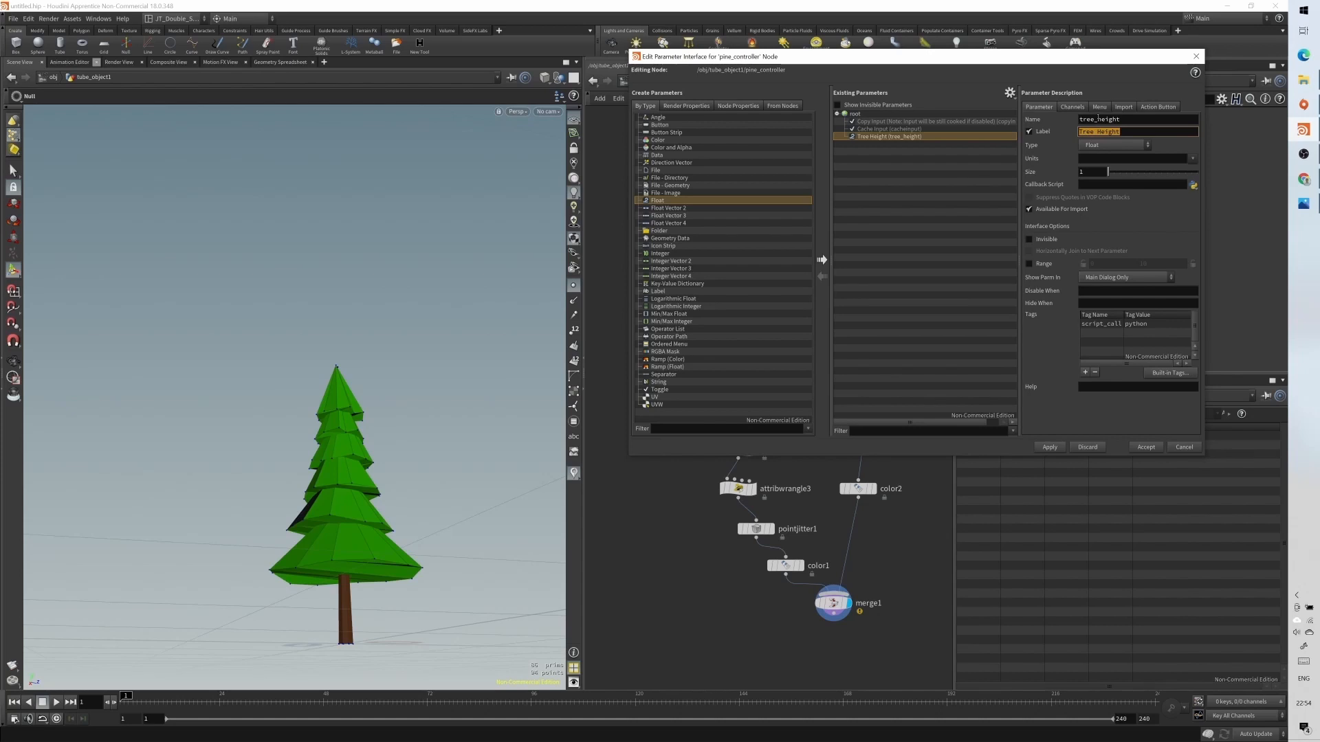
- Enable the parameter's range with a minimum of 0.5, accept the interface changes, and set Tree Height to 0.5
click(1045, 263)
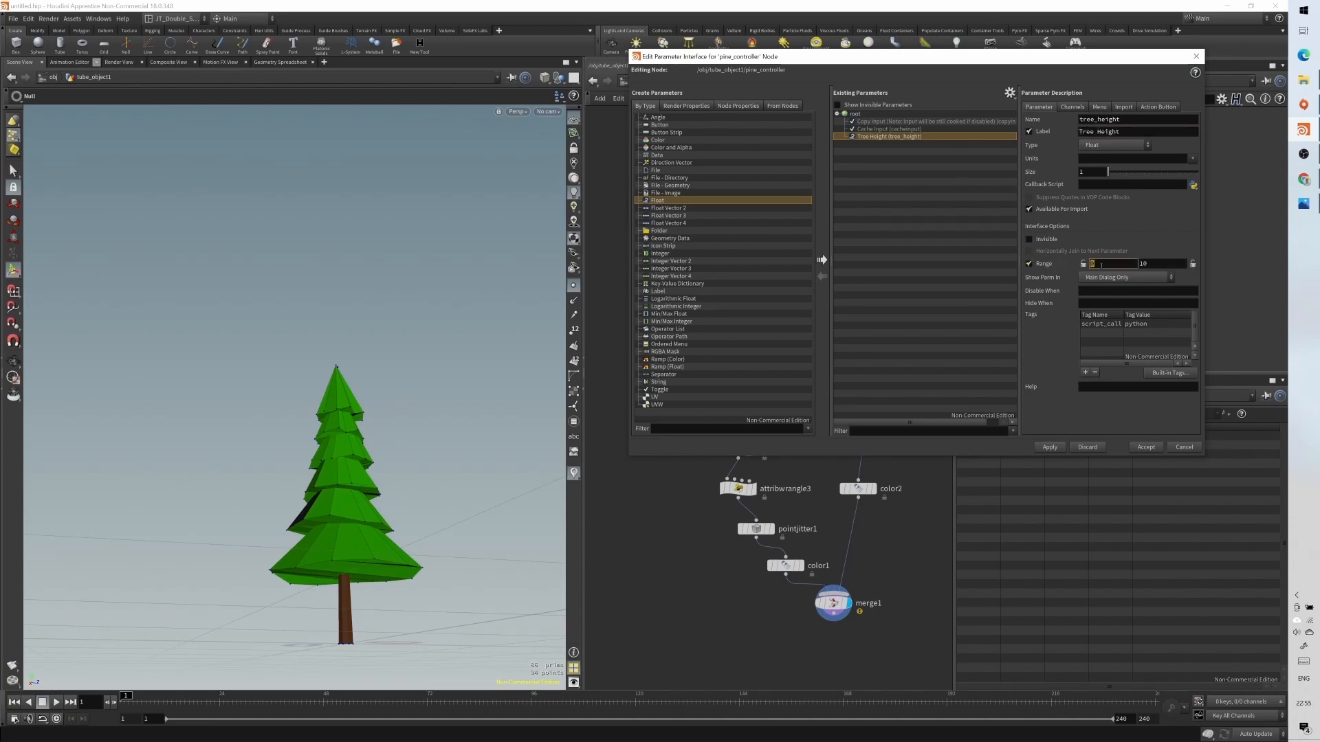
text(0.5)
click(1144, 448)
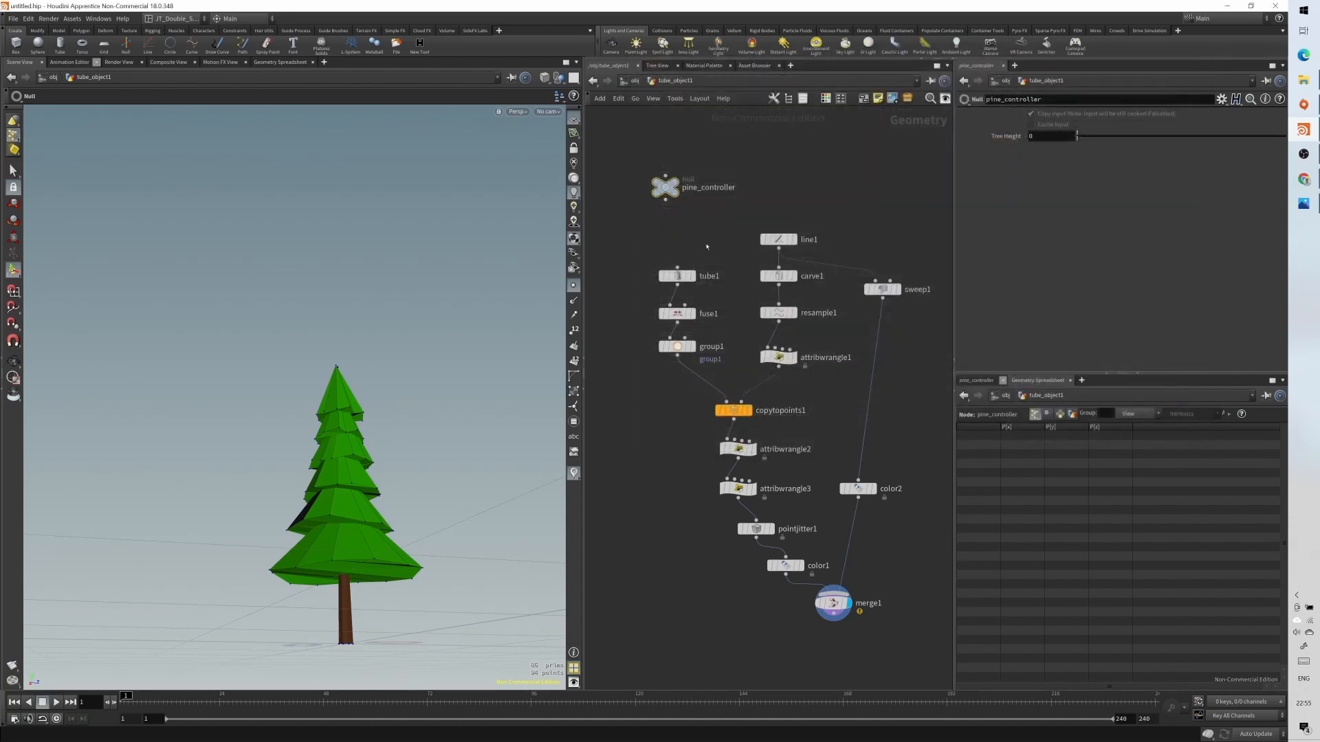
drag(1077, 135, 1046, 139)
- Compare line1's length parameter with the controller and copy pine_controller's Tree Height parameter for referencing
click(778, 240)
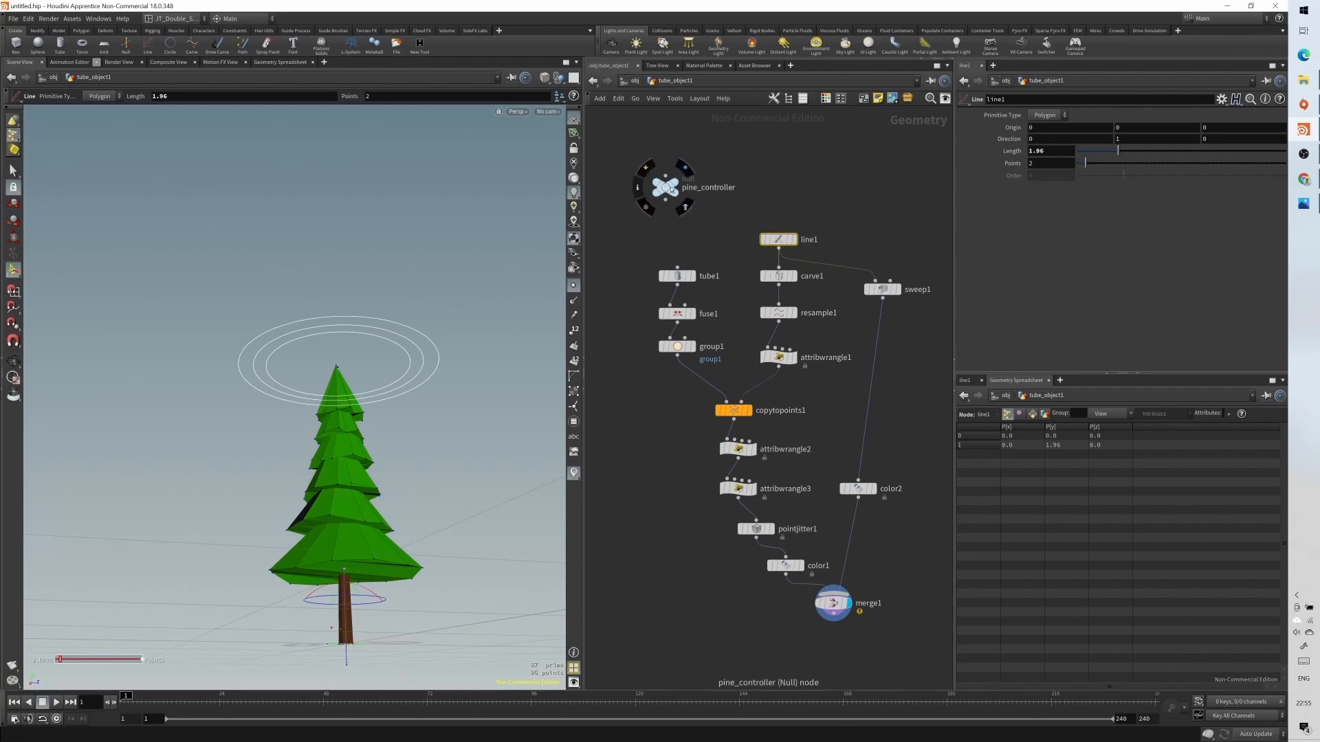
click(665, 187)
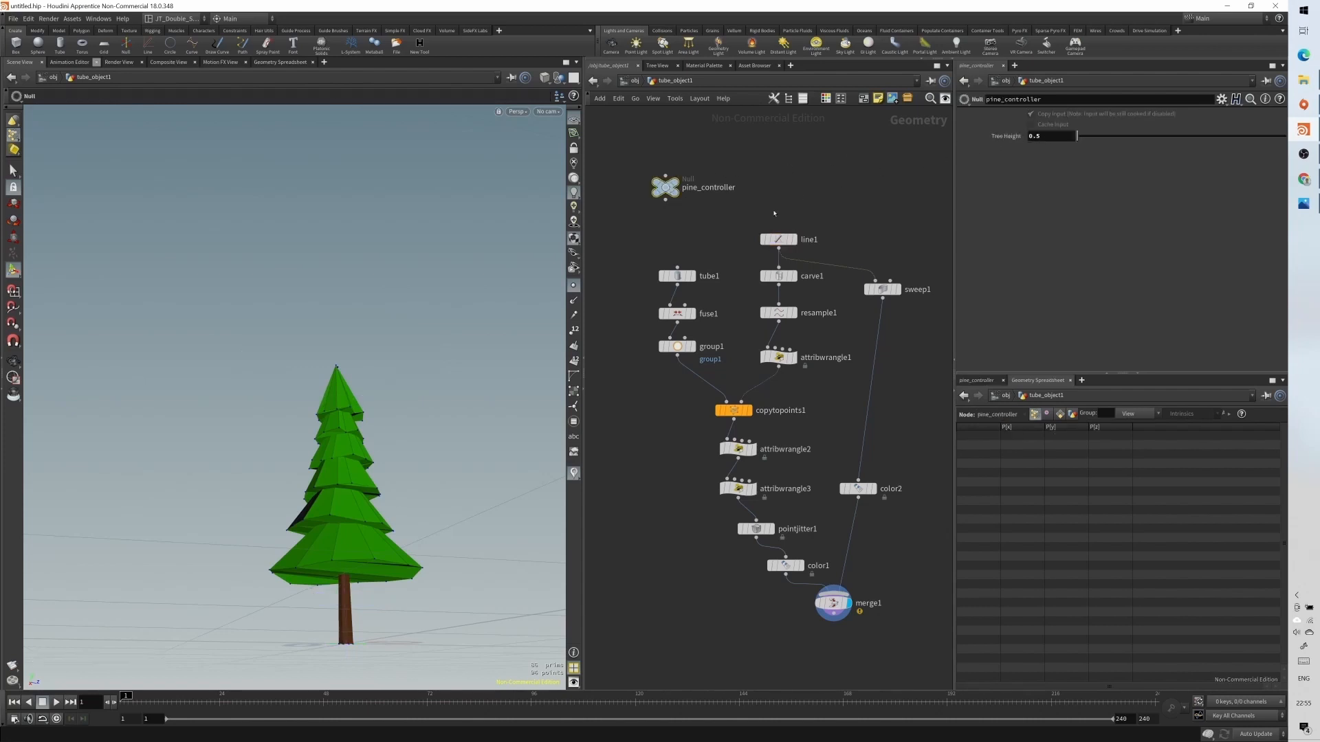
right_click(1048, 136)
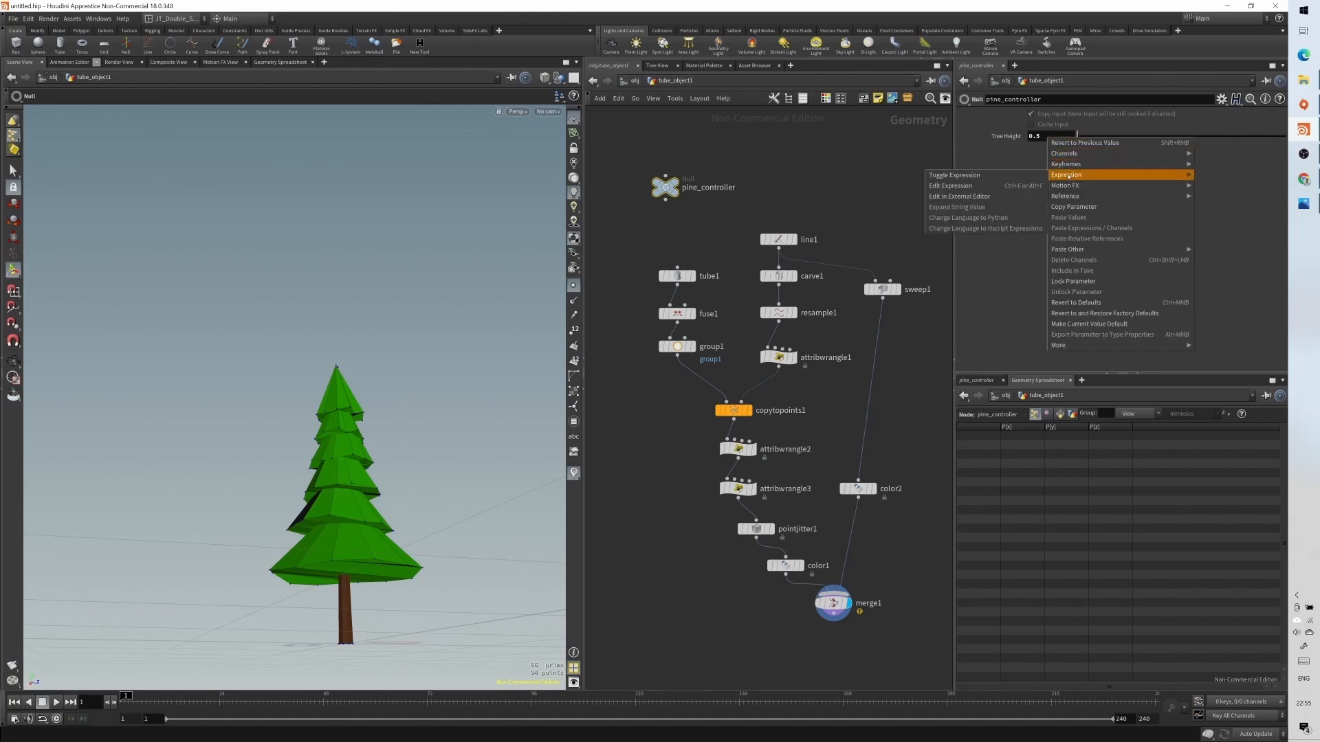
click(1078, 208)
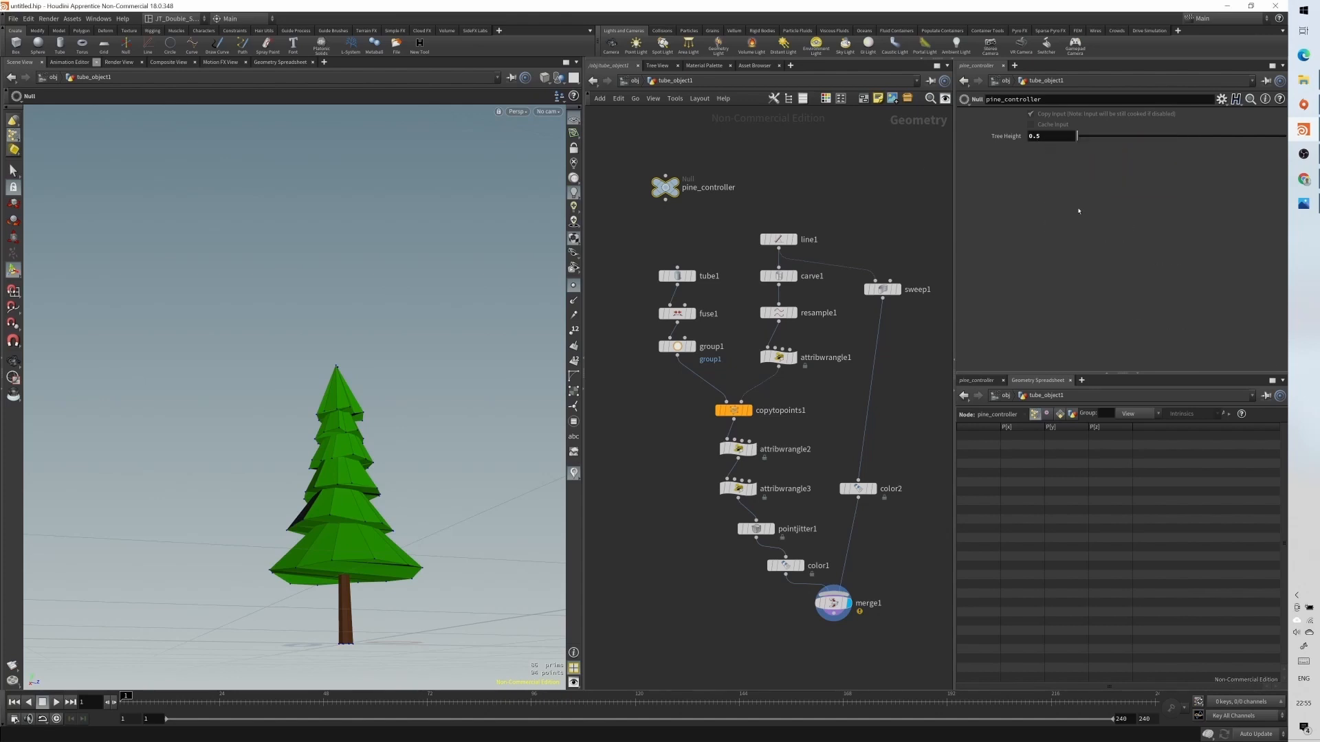
- Link line1's Length to the copied Tree Height parameter as a relative reference, and set Tree Height on pine_controller to 2
click(792, 239)
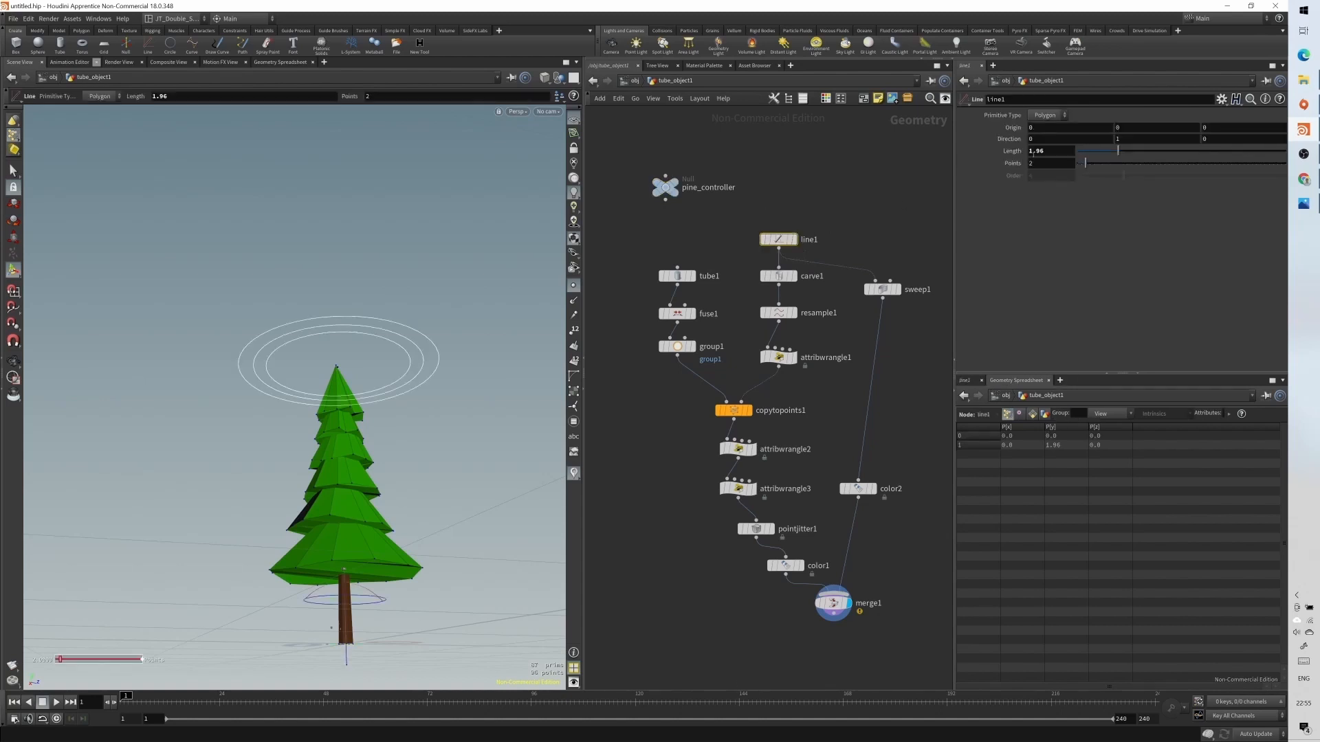
right_click(1054, 152)
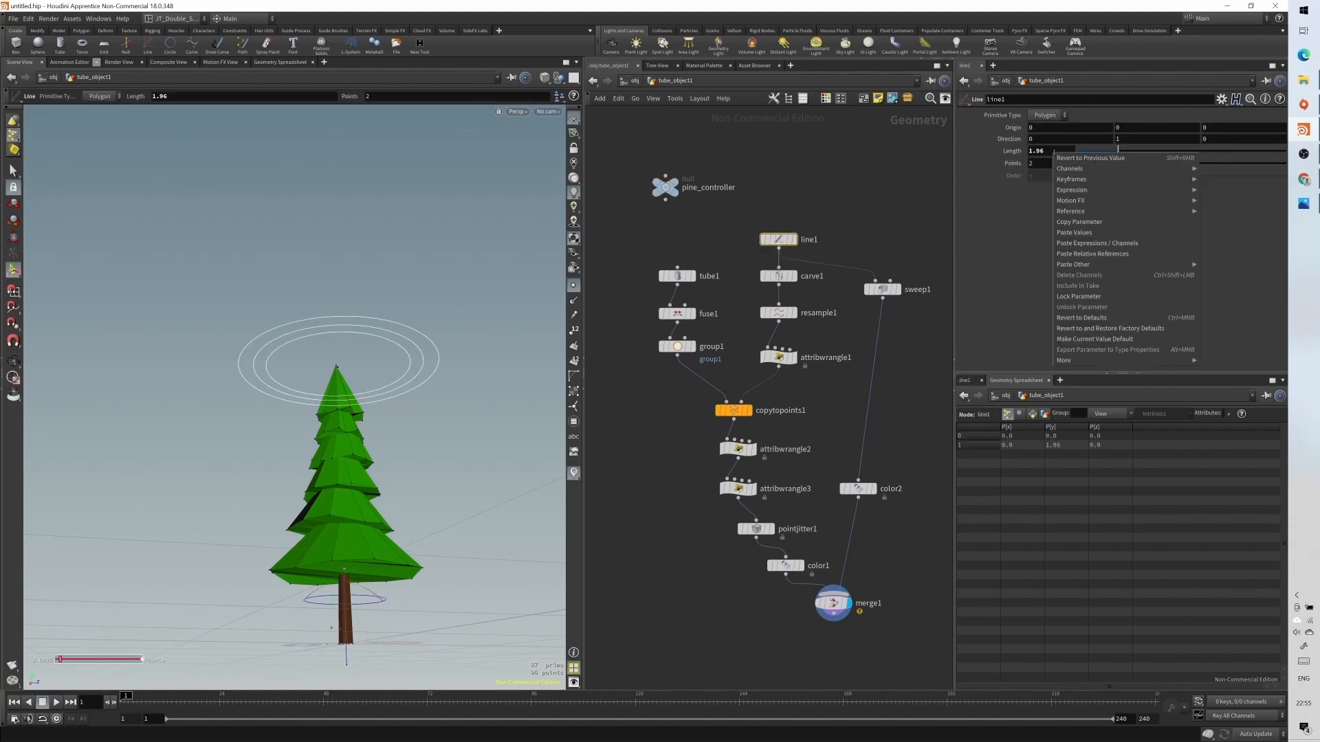
click(1090, 255)
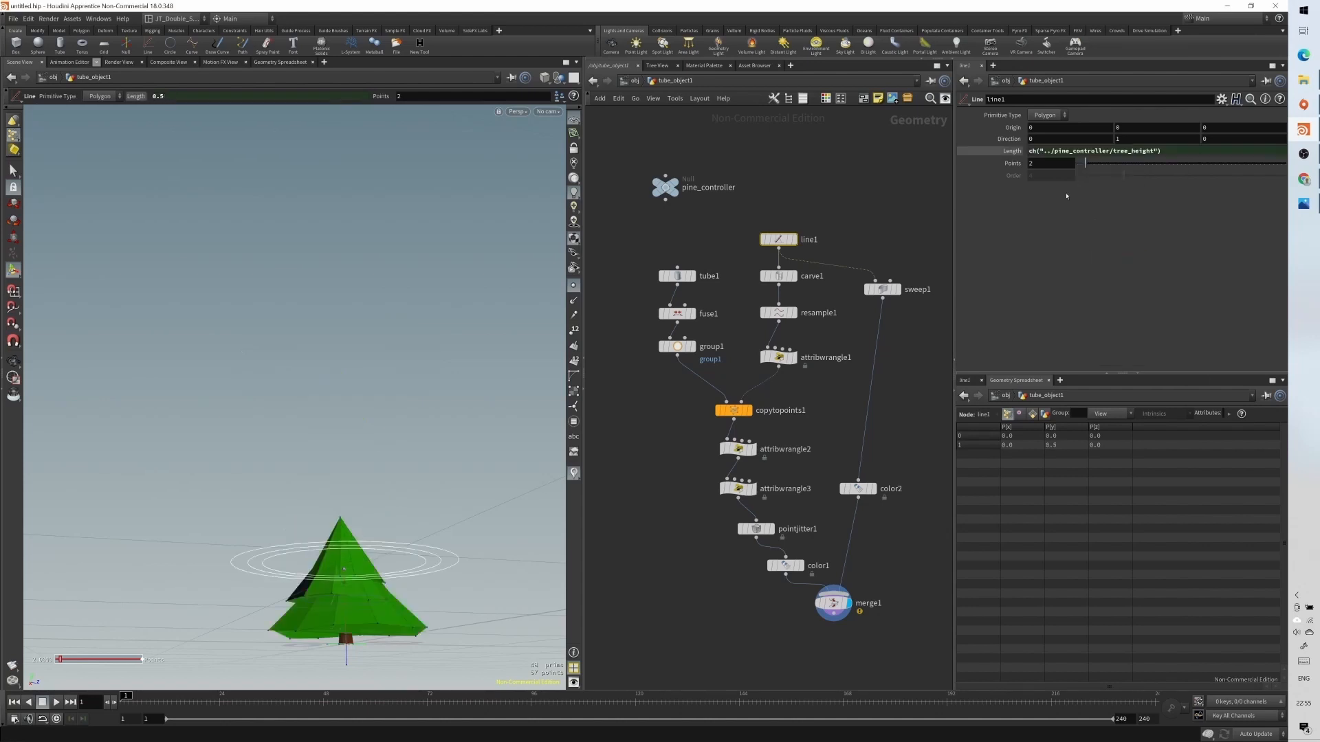
click(665, 187)
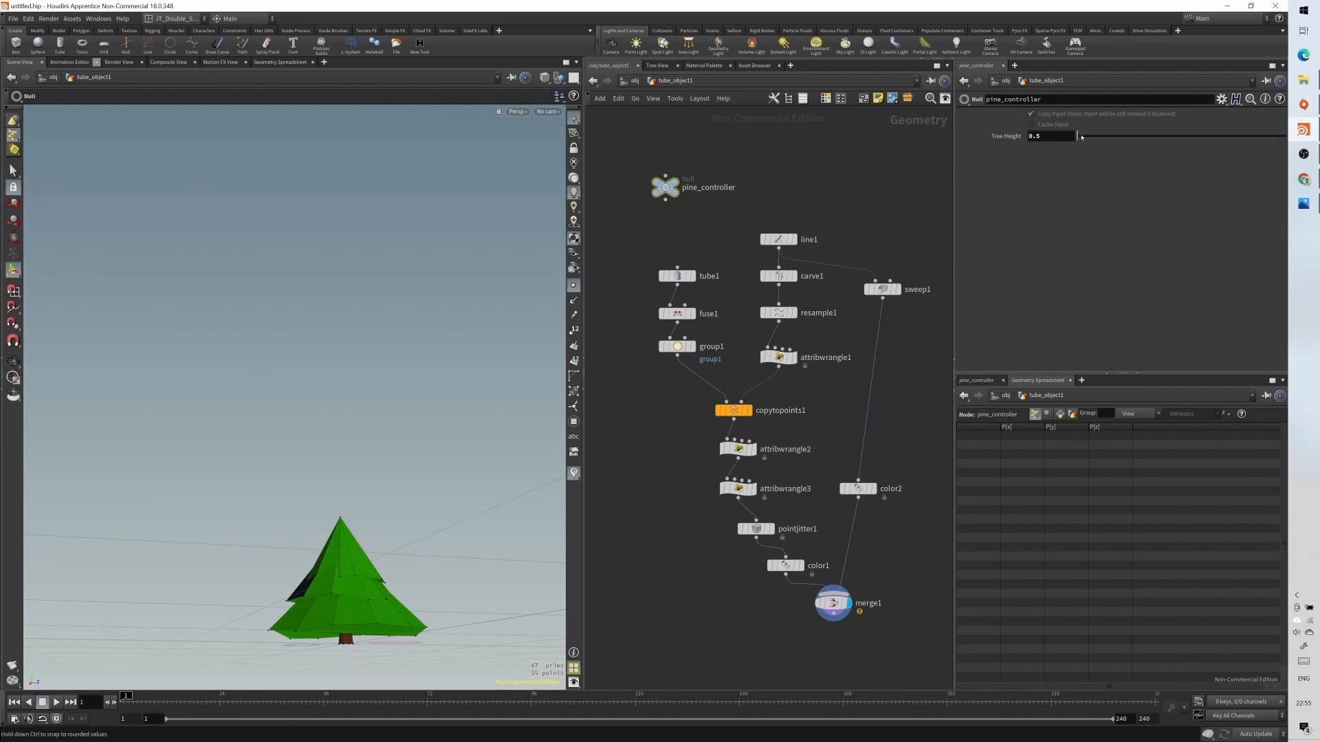
drag(1081, 137, 1287, 157)
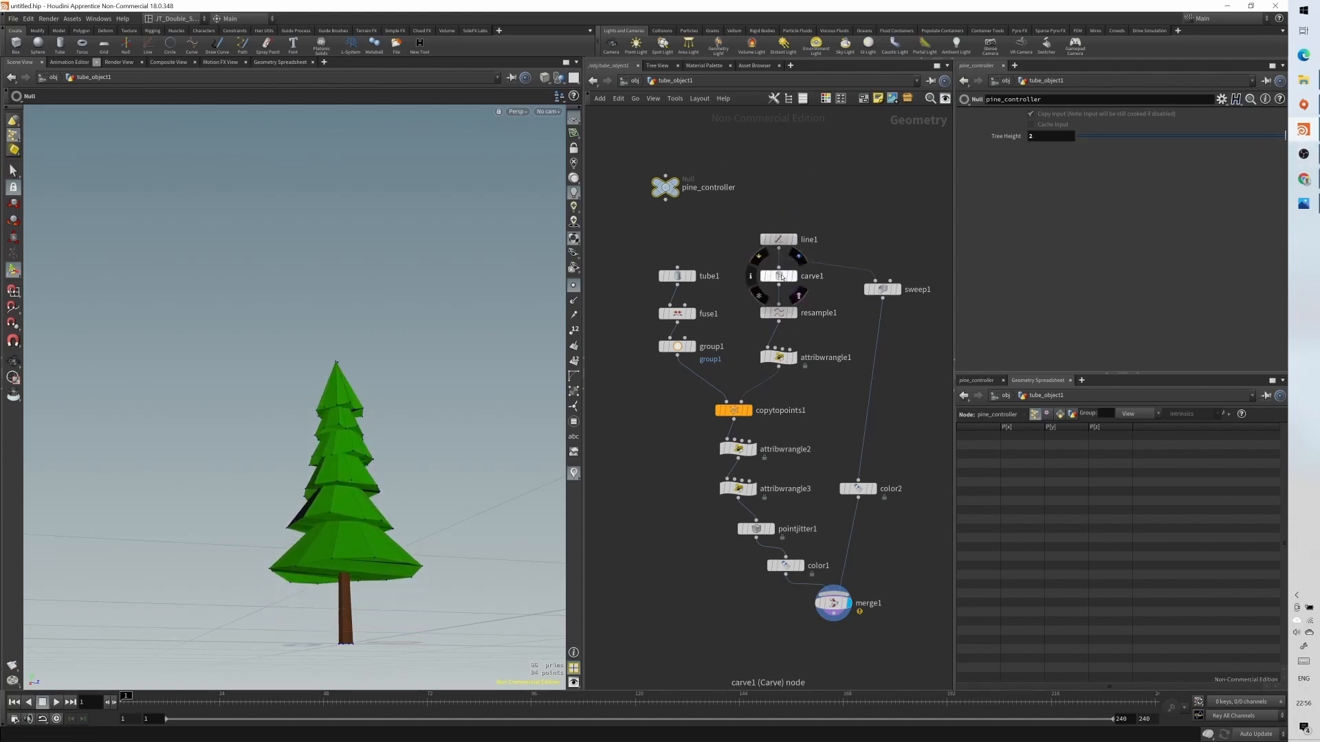
- Set the maximum segment length on resample1 to 0.4
click(778, 276)
click(778, 313)
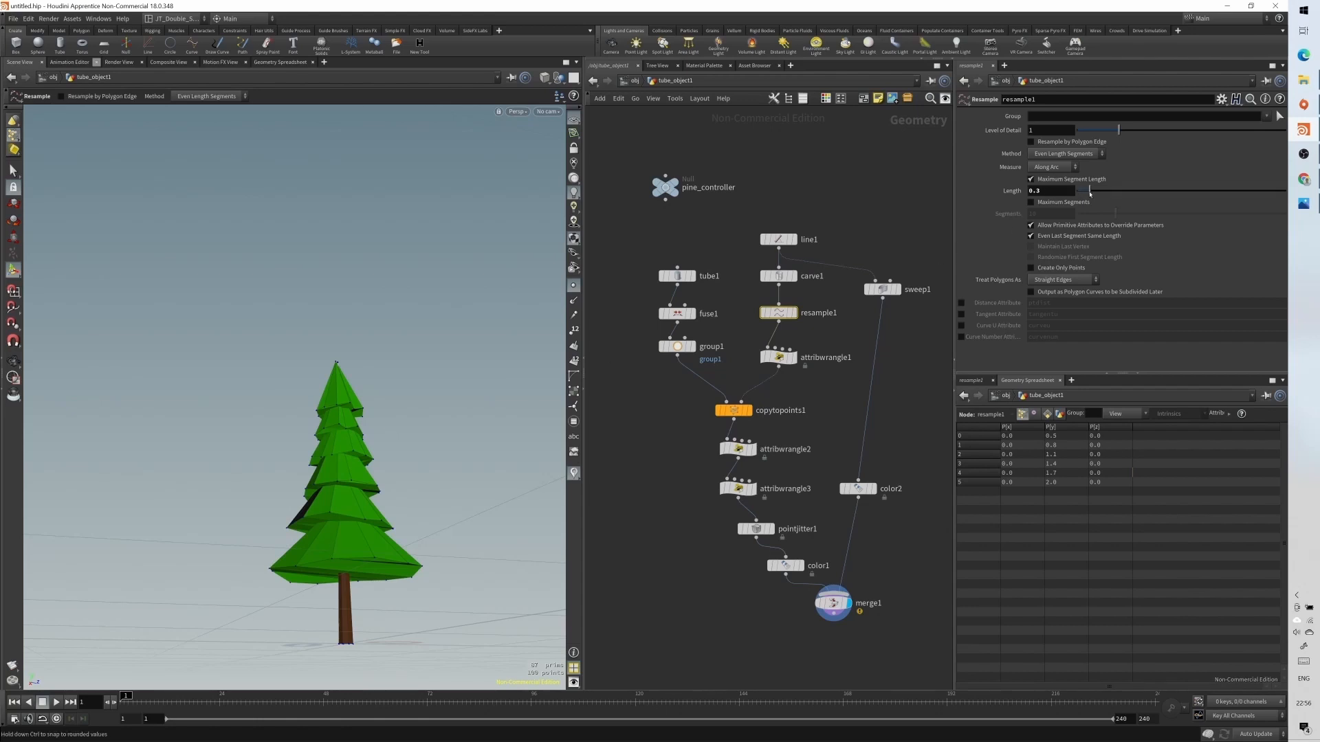
drag(1089, 194, 1094, 193)
click(1061, 191)
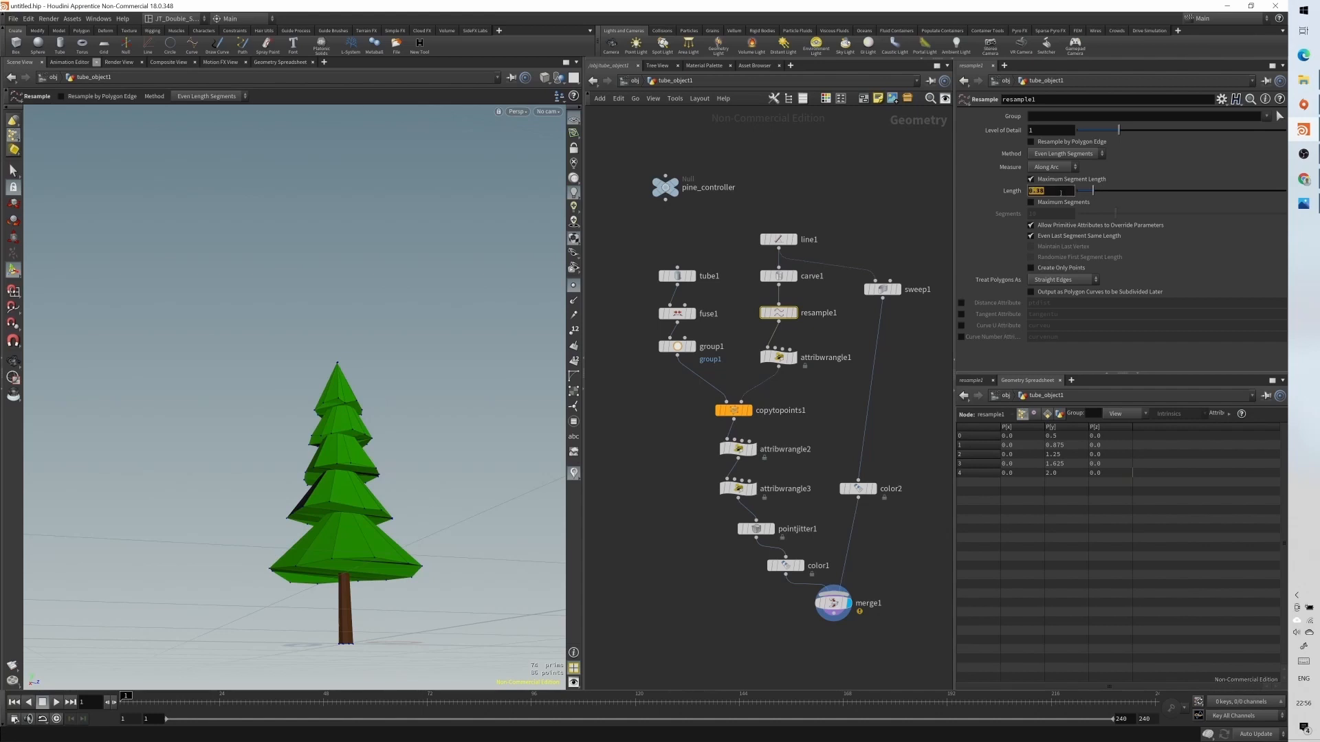
text(0.4)
key(Return)
- Check line1's length reference and test the Tree Height range on pine_controller, ending at 2
click(780, 241)
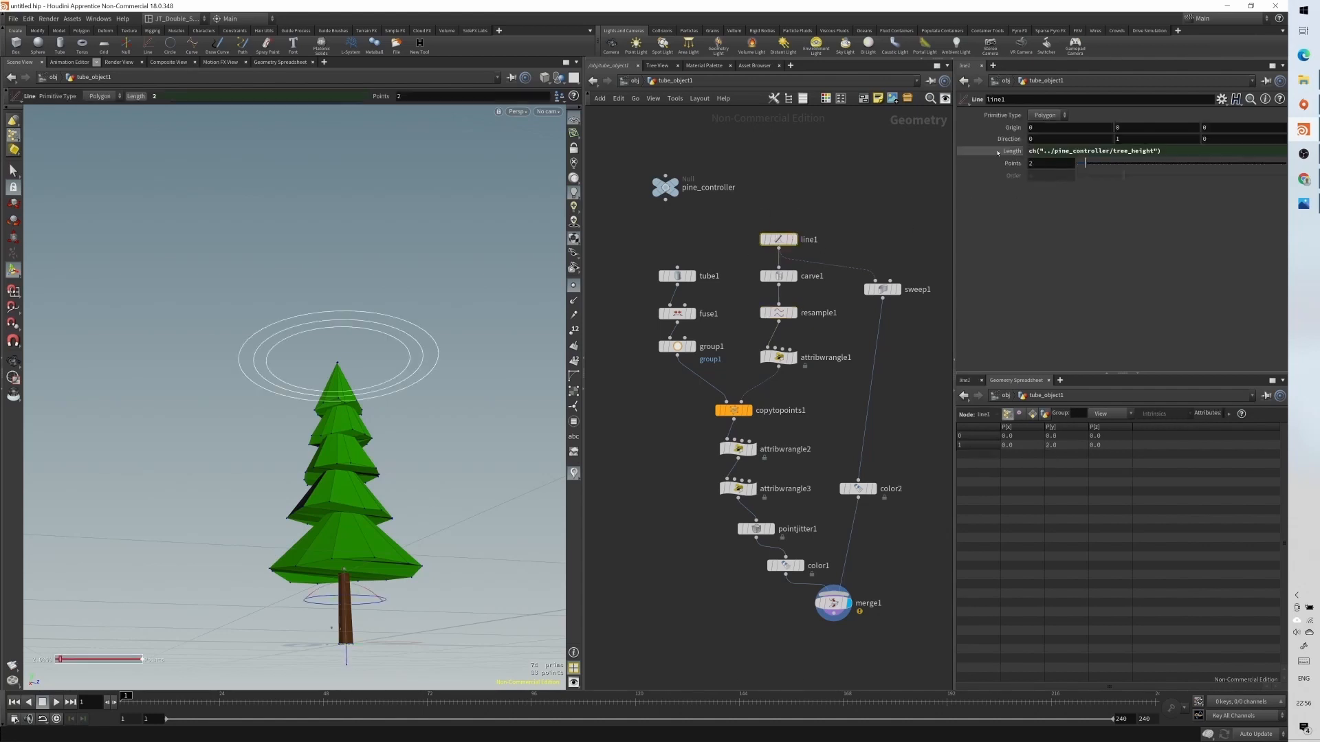
click(665, 187)
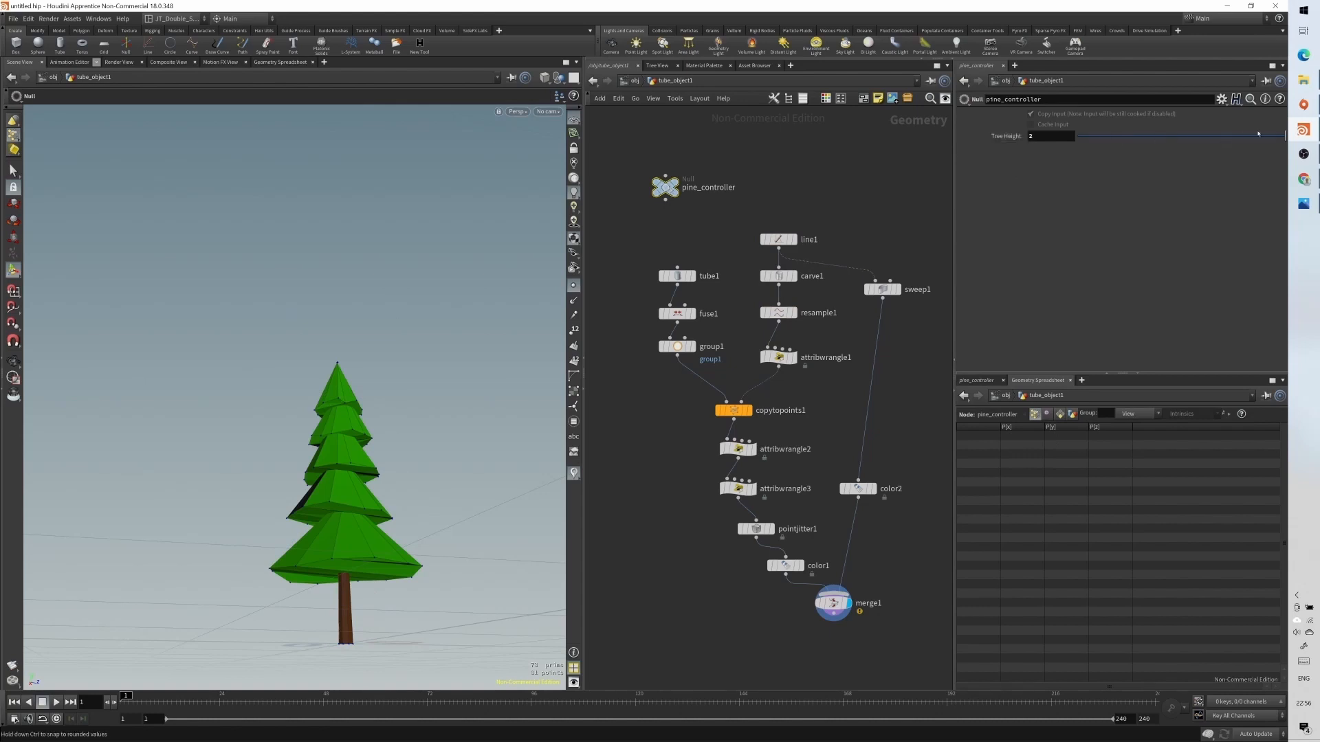
drag(1258, 134, 1285, 136)
- Try a maximum segment length of 0.5 on resample1 to space the foliage levels further apart
click(778, 276)
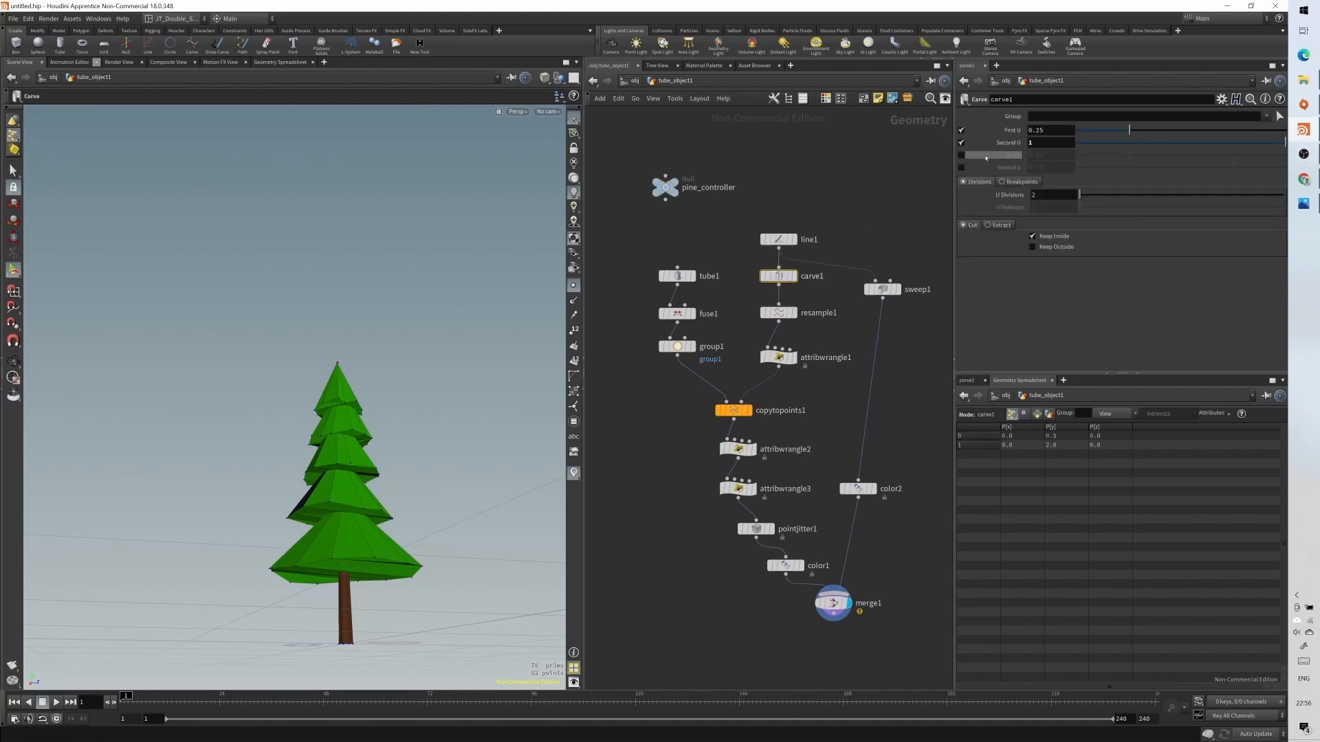
click(779, 313)
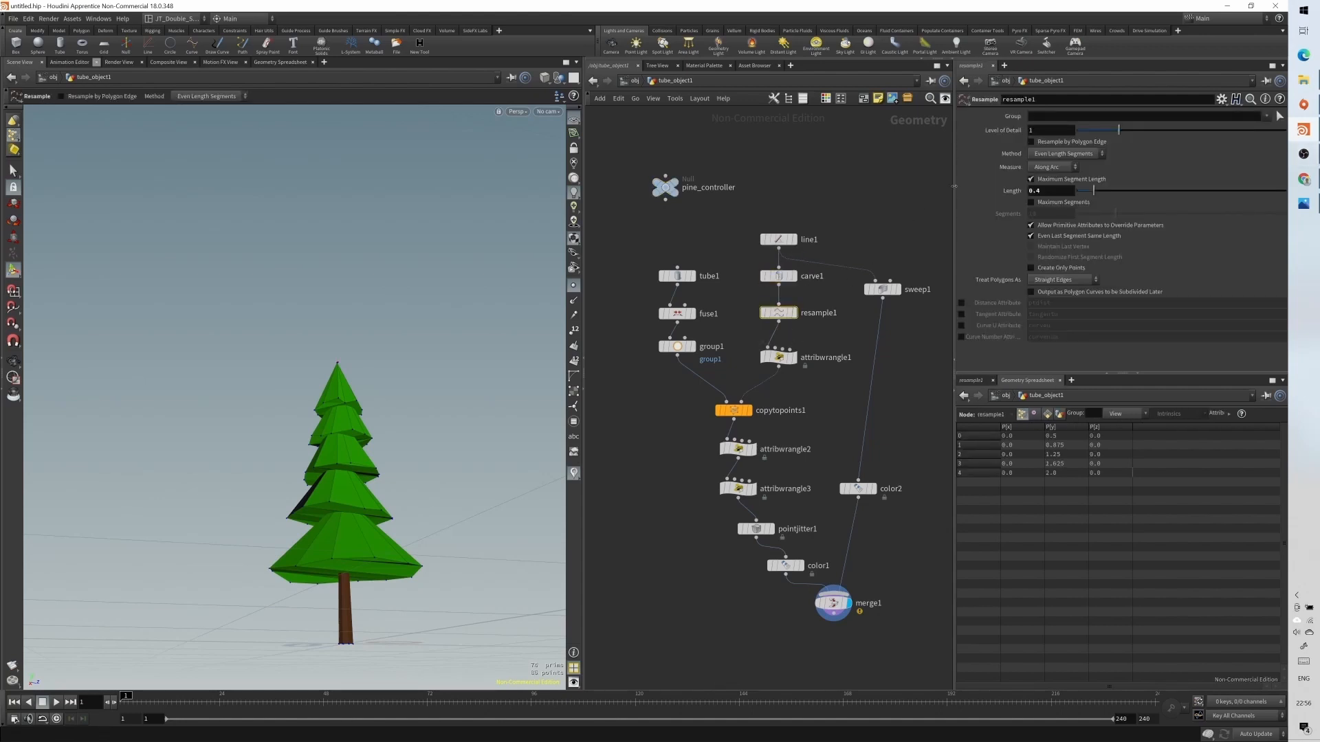
click(1051, 191)
key(BackSpace)
text(5)
key(Return)
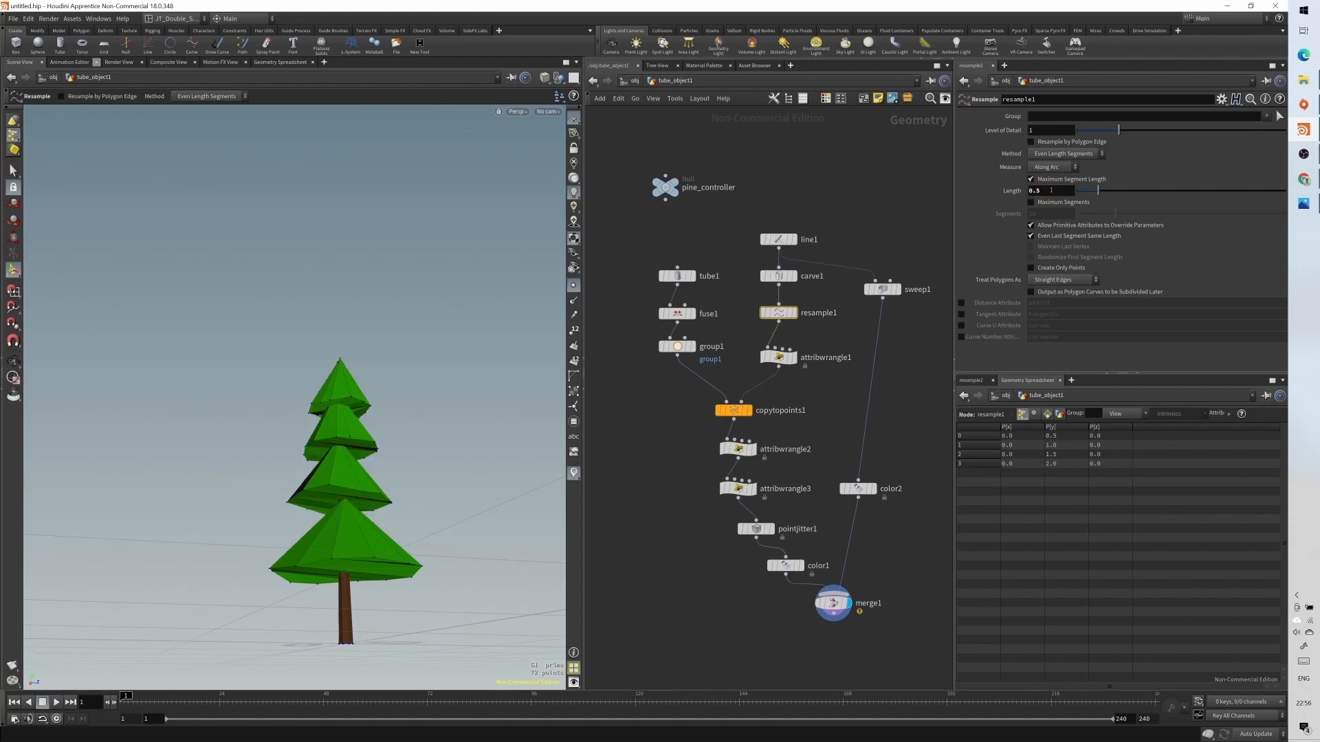
- Preview how the foliage levels respond to varying pine_controller's Tree Height, ending at 2
alt+drag(368, 498, 374, 549)
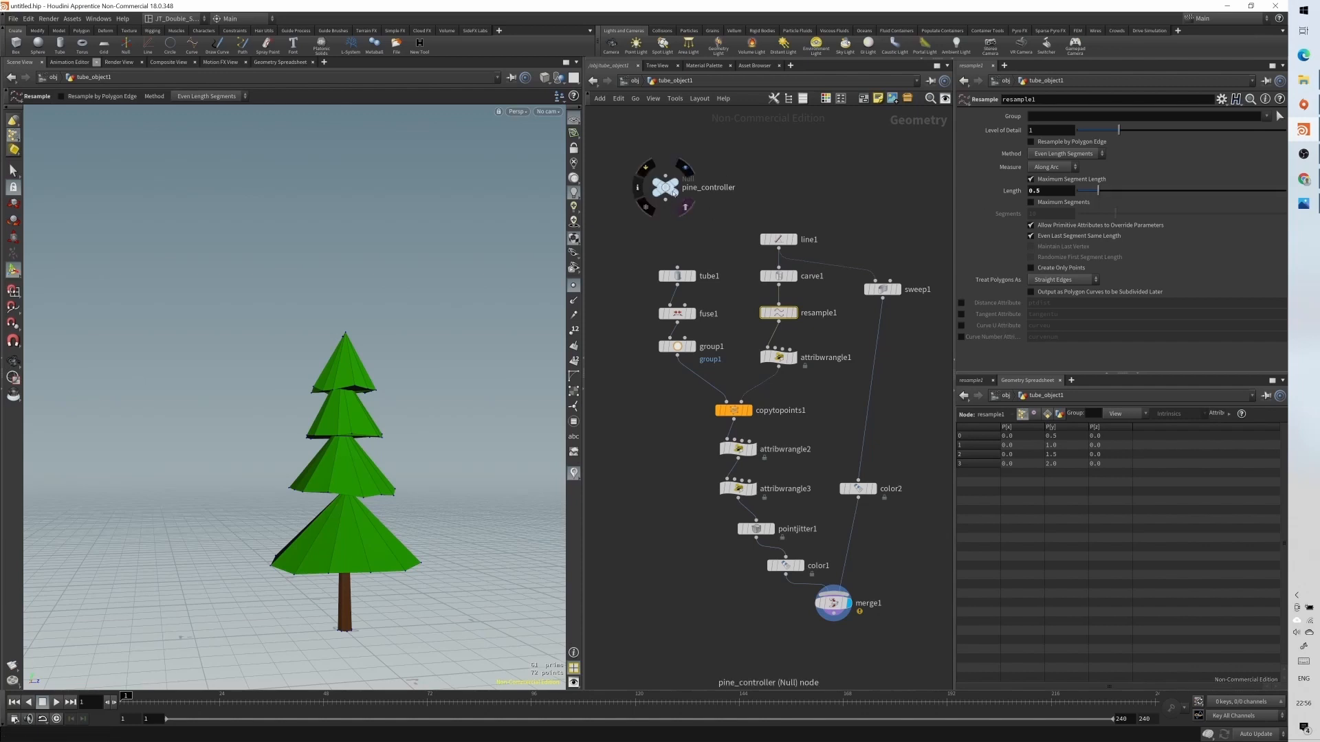
click(665, 187)
drag(1144, 140, 1285, 136)
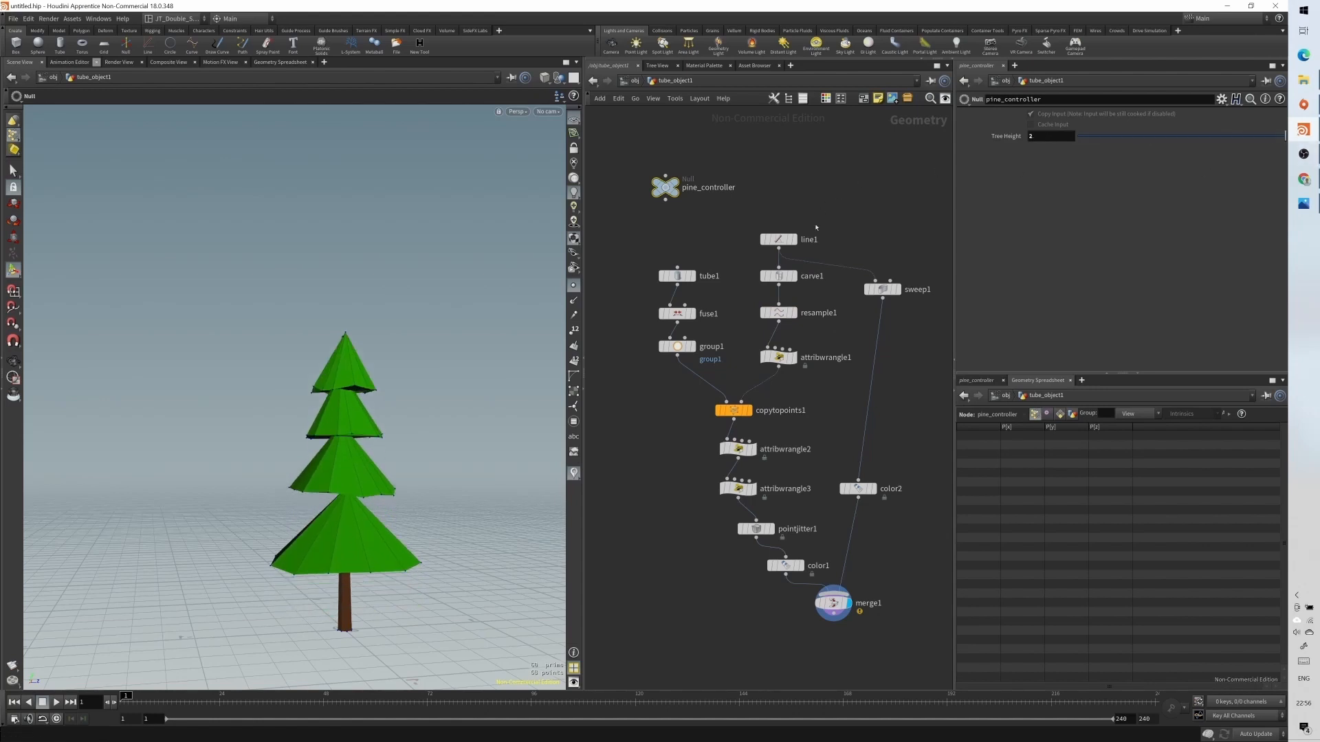
- Compare segment lengths of 0.4 and 0.3 on resample1, leaving the length at 0.4
click(779, 277)
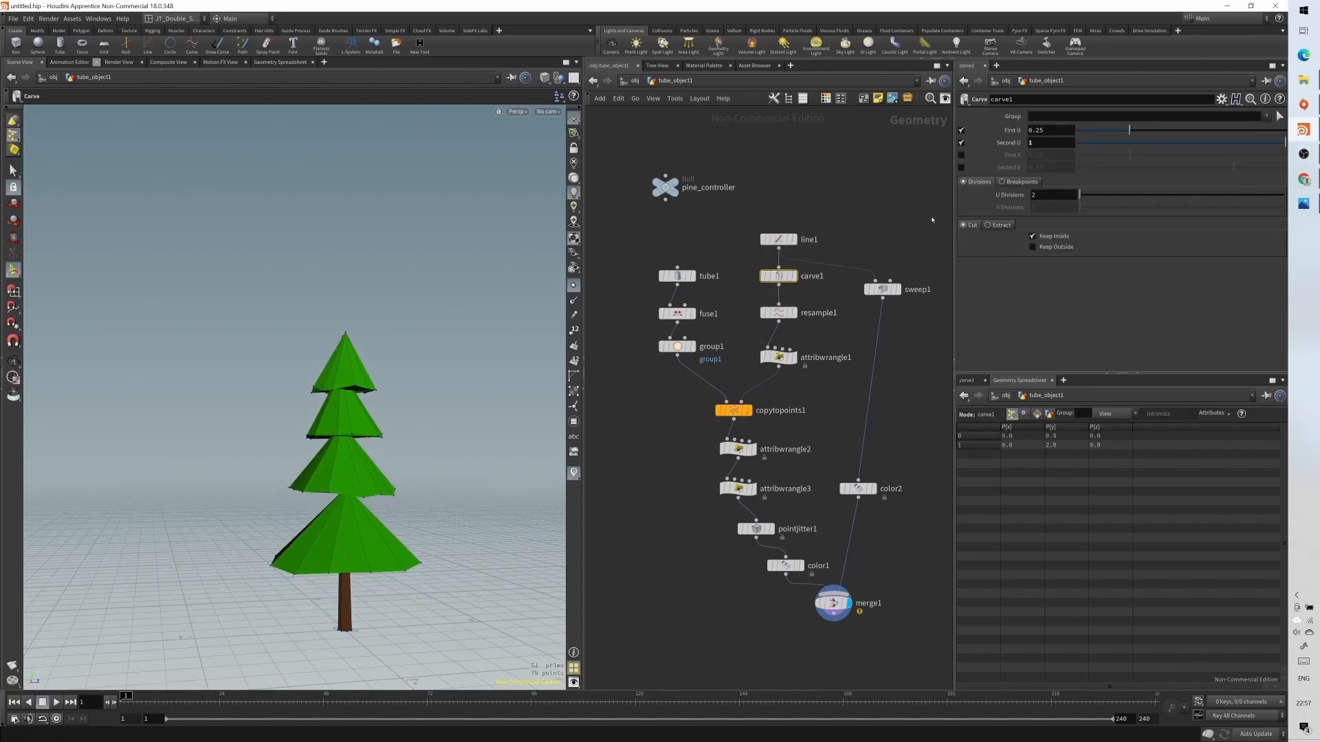
click(779, 313)
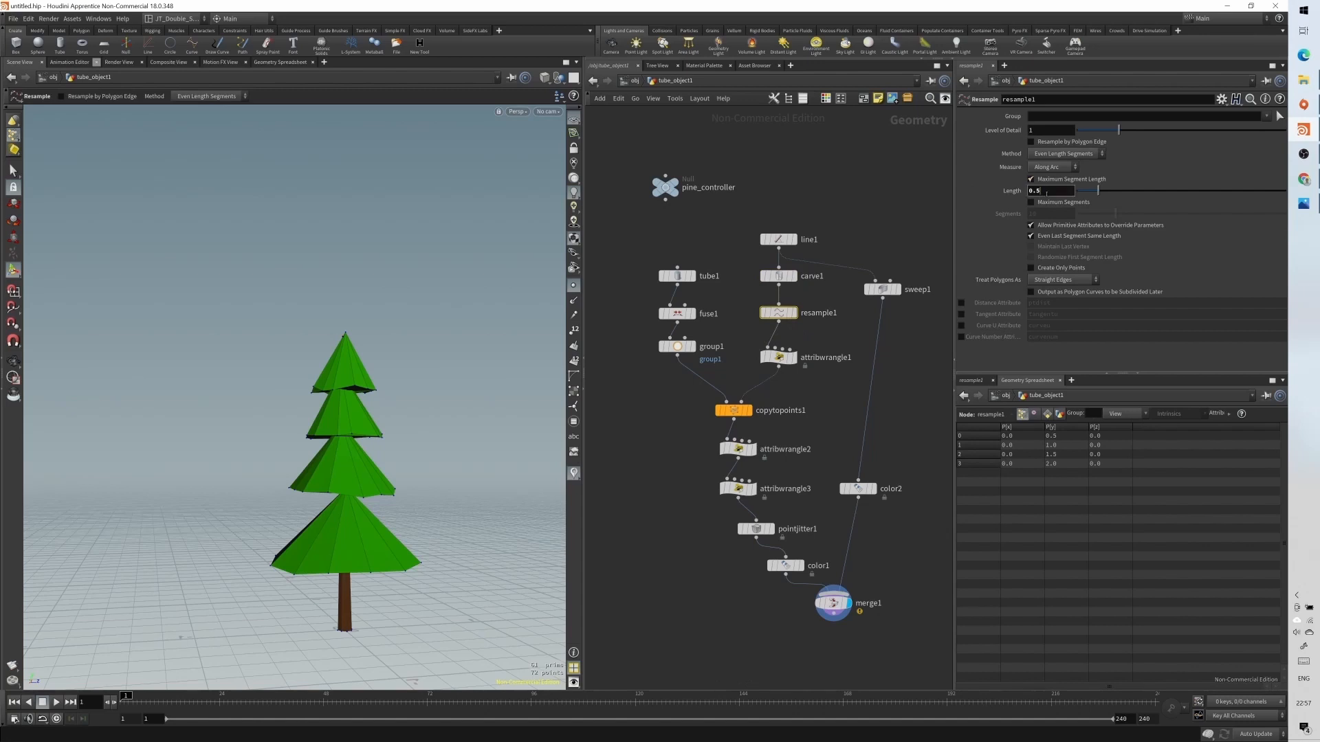
text(4)
key(Return)
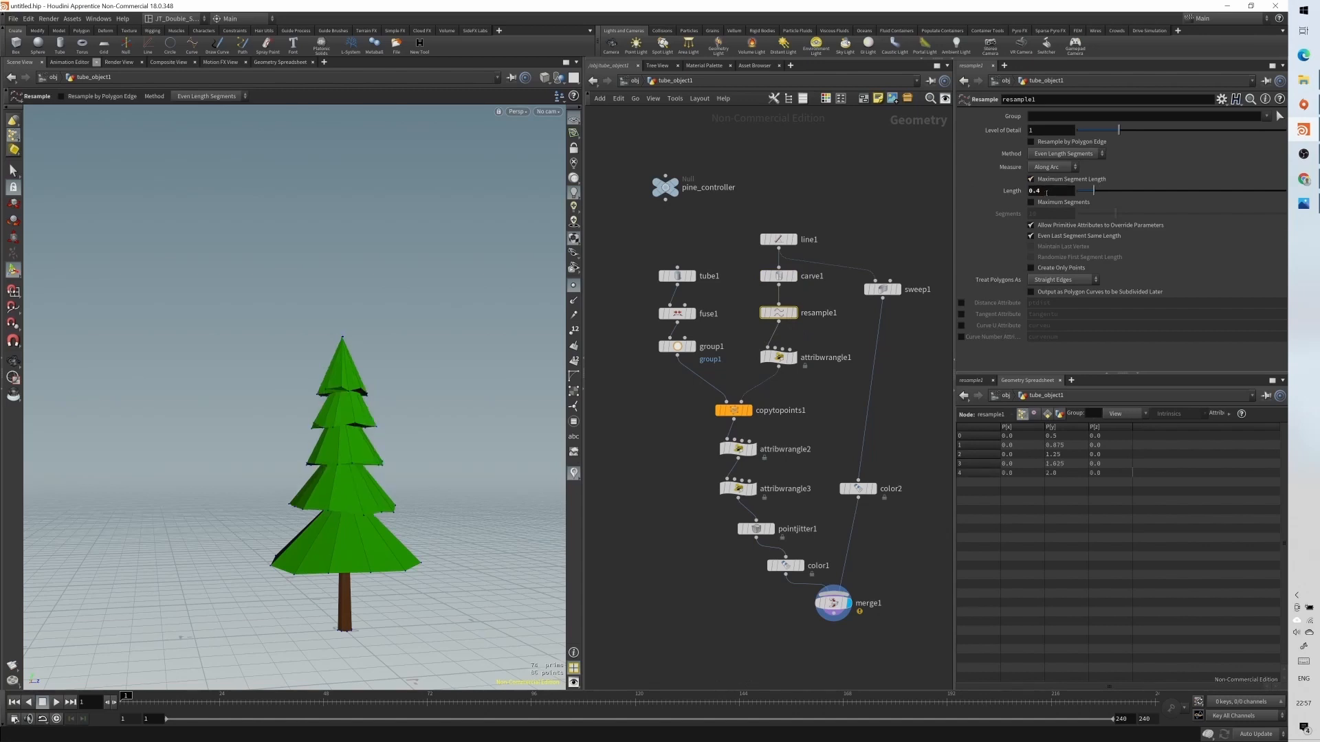
key(BackSpace)
text(3)
key(Return)
key(BackSpace)
text(4)
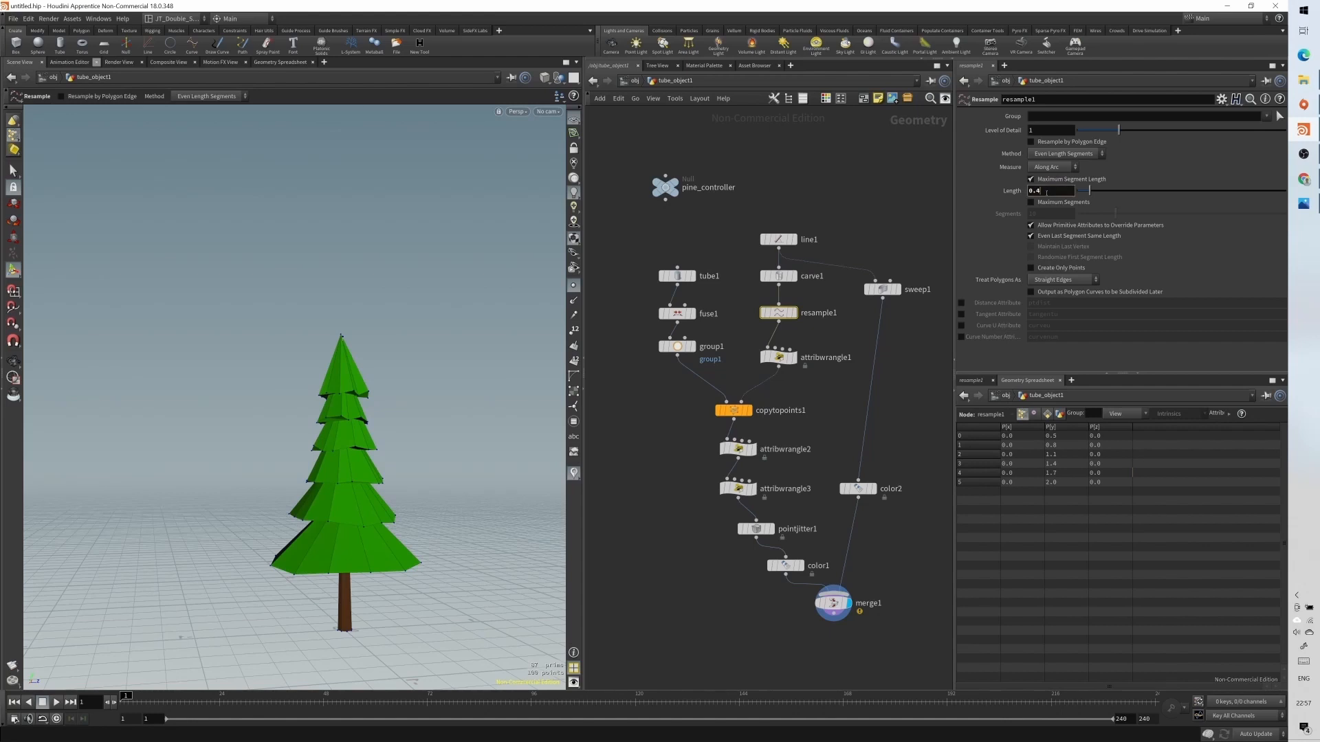
key(Return)
- Open pine_controller's parameter interface for editing and add another Float parameter below Tree Height
click(664, 187)
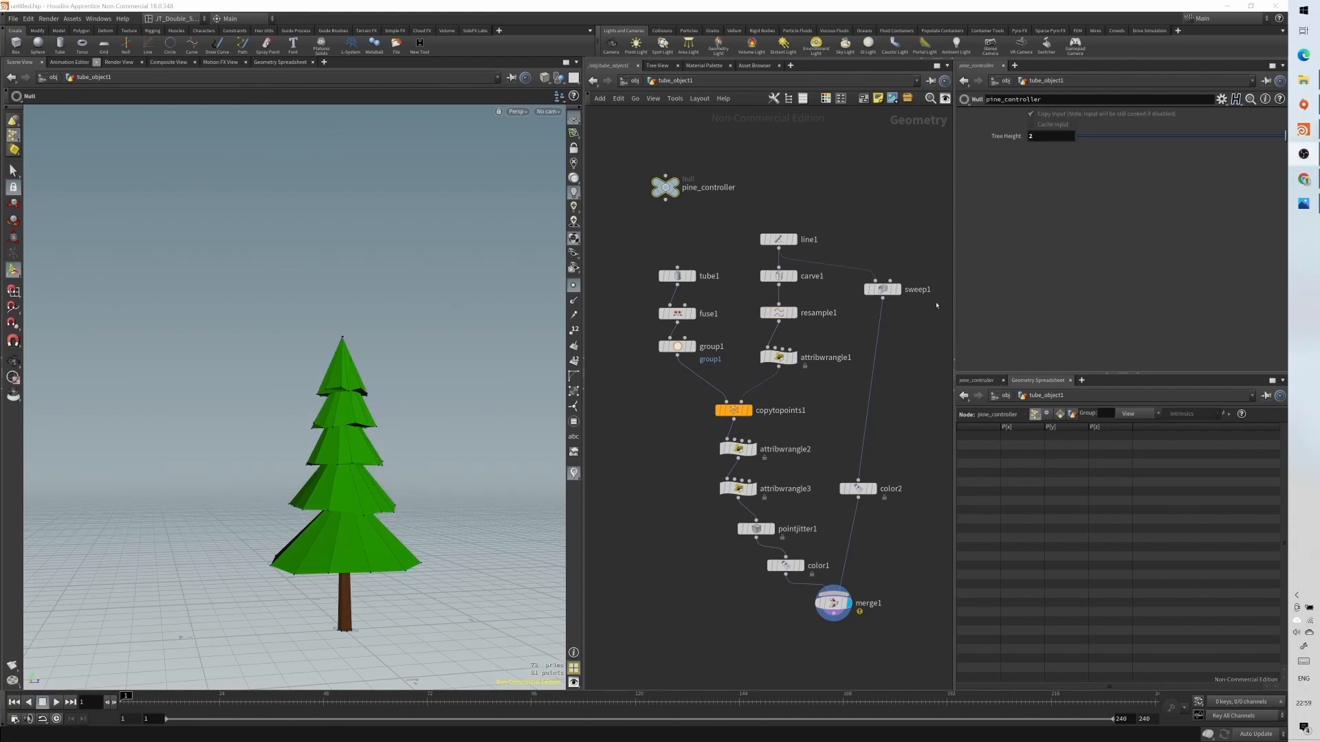
click(779, 275)
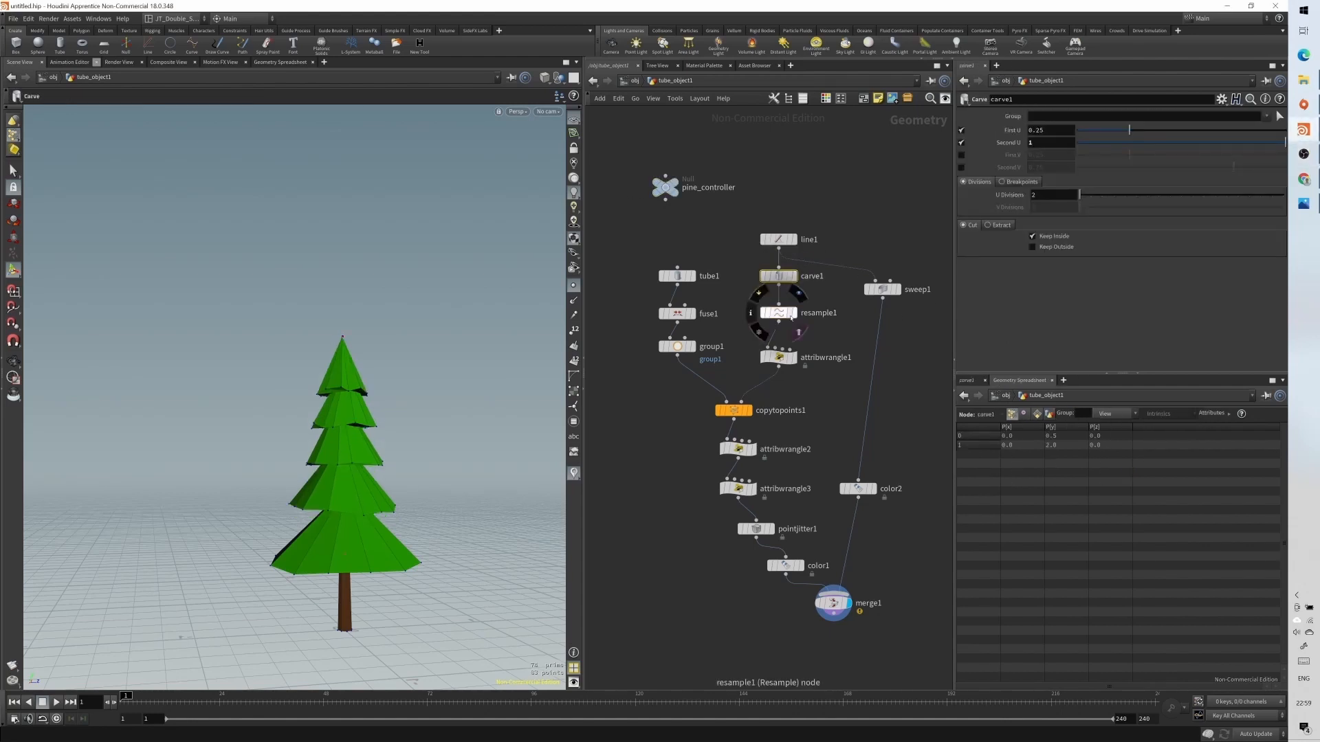
click(789, 315)
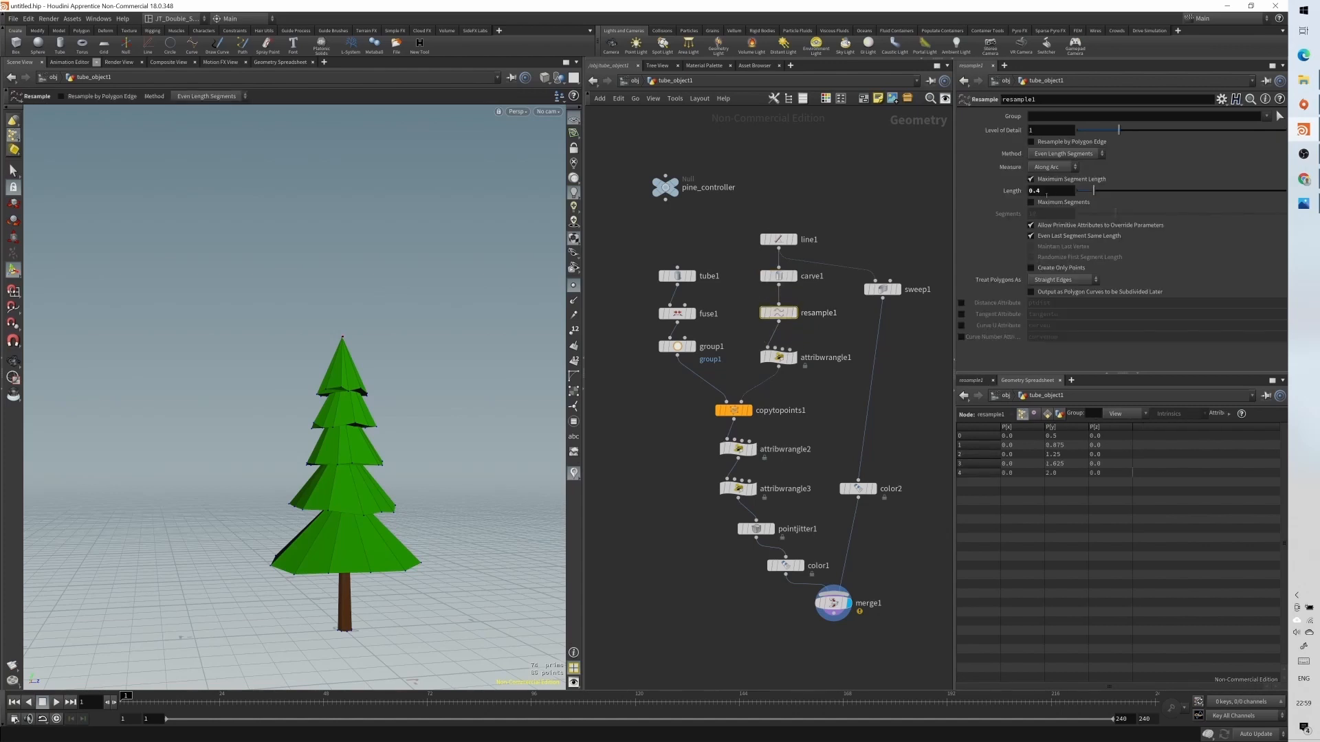
click(677, 192)
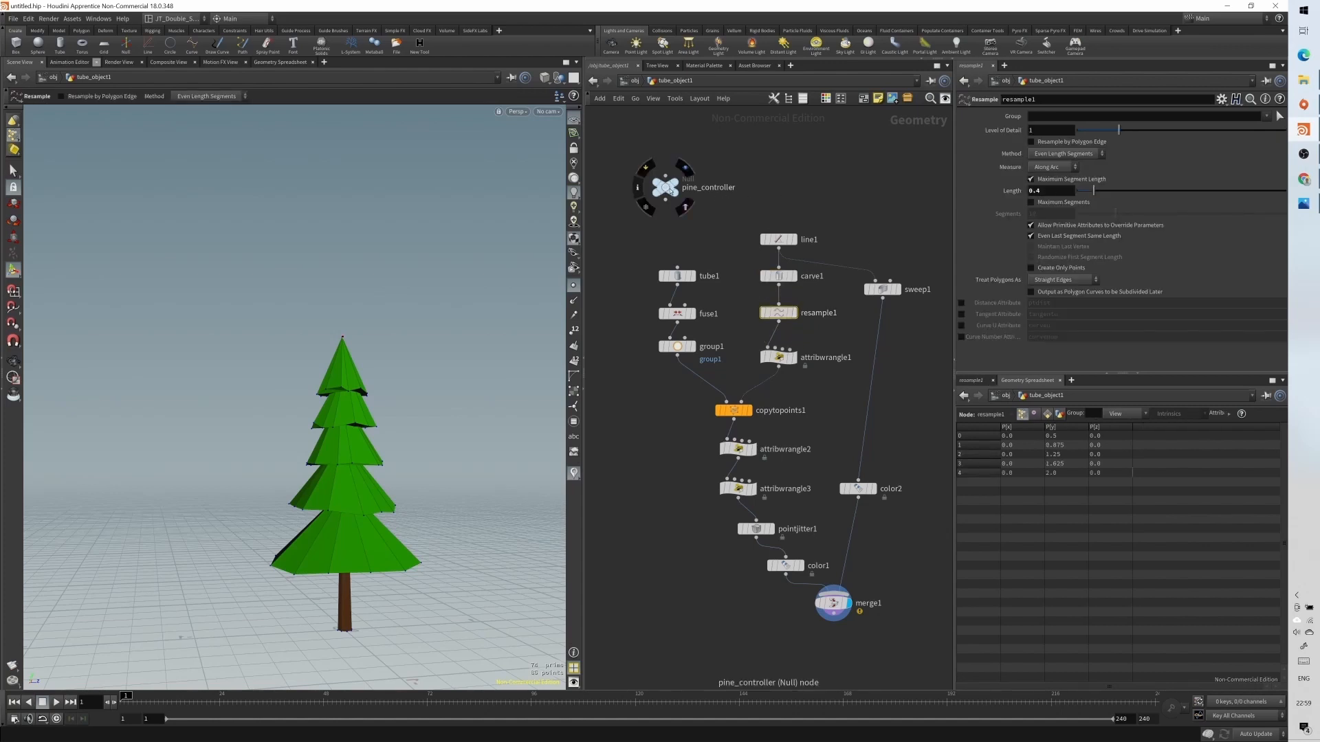
click(1221, 99)
click(1164, 108)
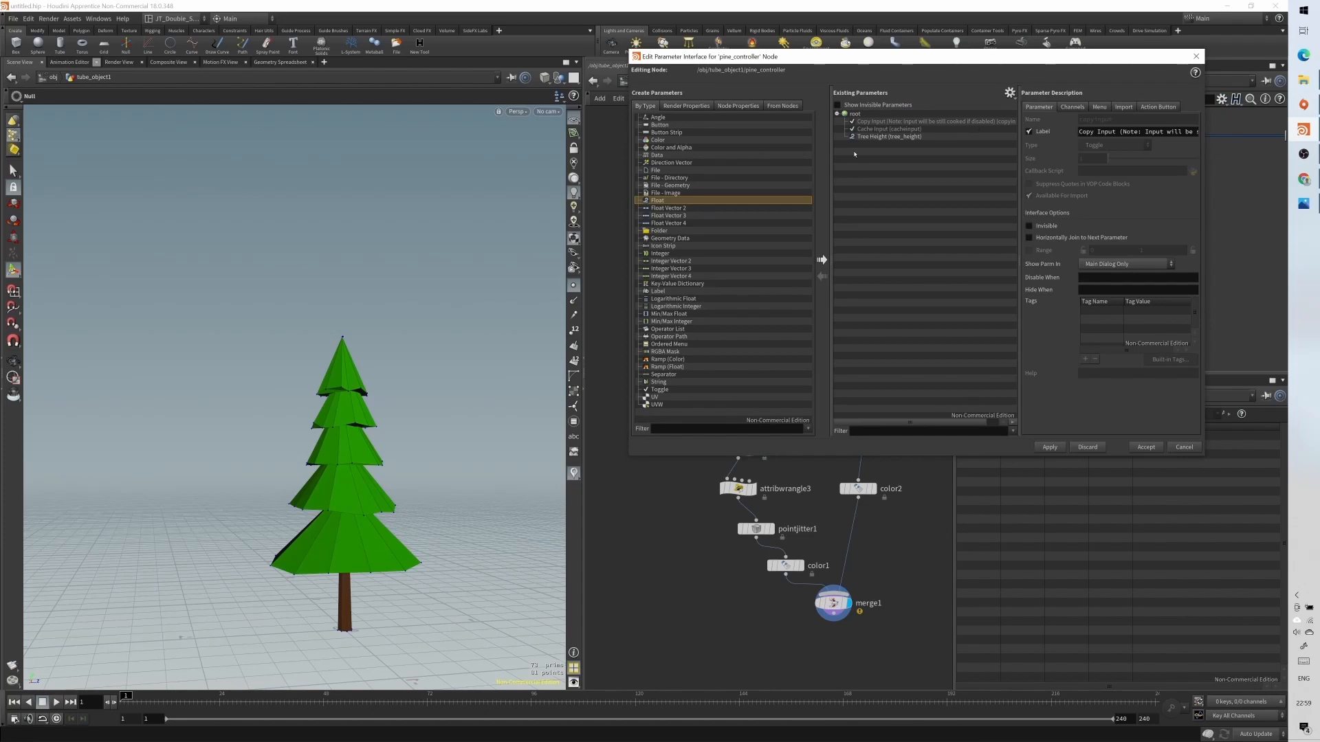
click(822, 260)
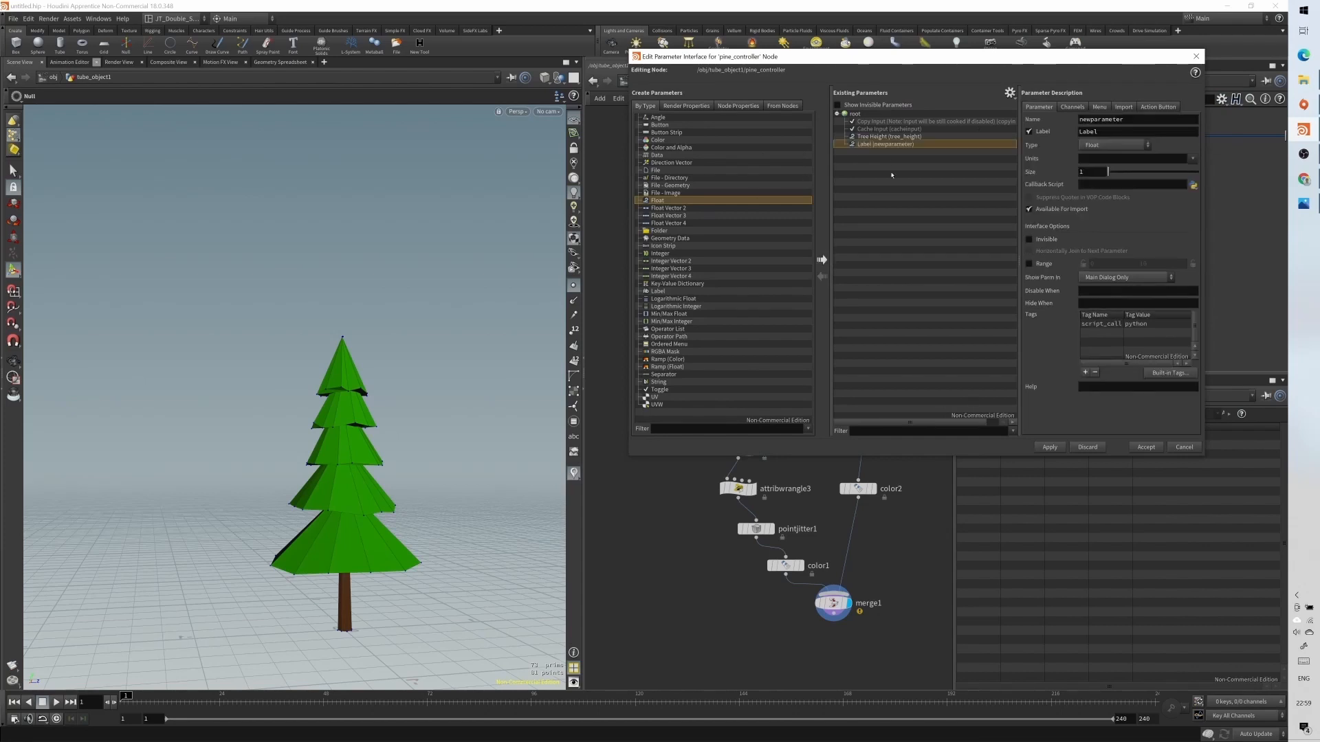
- Name the added Float parameter level_height and label it Level Height
double_click(1115, 120)
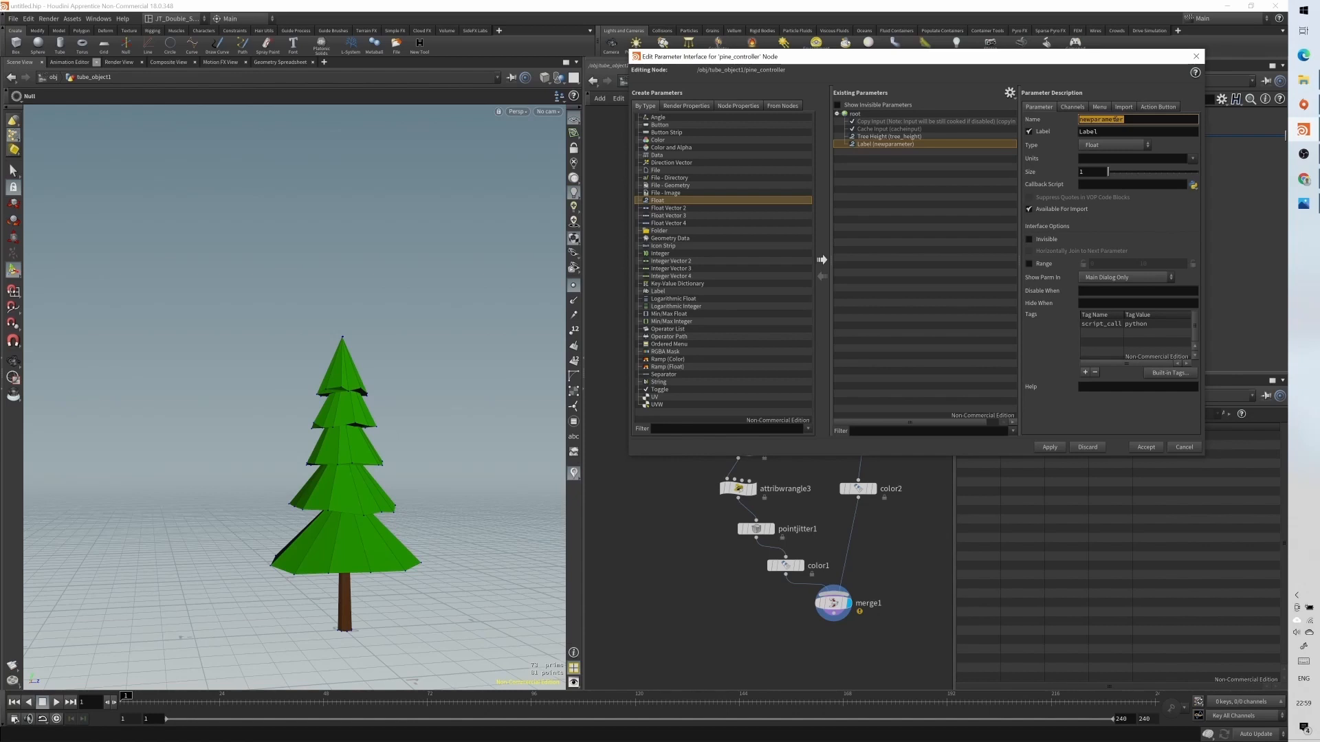
text(level_height)
key(Tab)
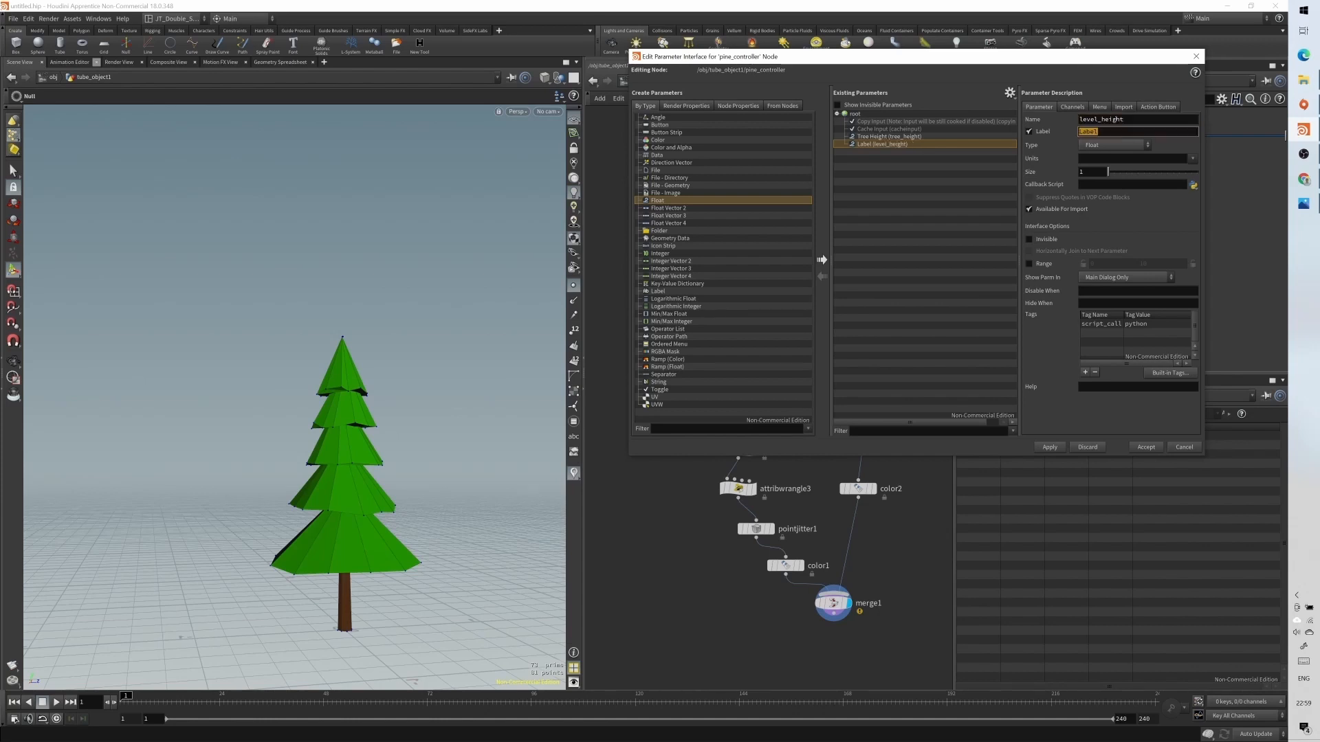
text(Level Height)
- Enable a range of 0.3 to 0.4 for Level Height and accept the interface changes
click(1029, 264)
click(1121, 264)
text(0.3)
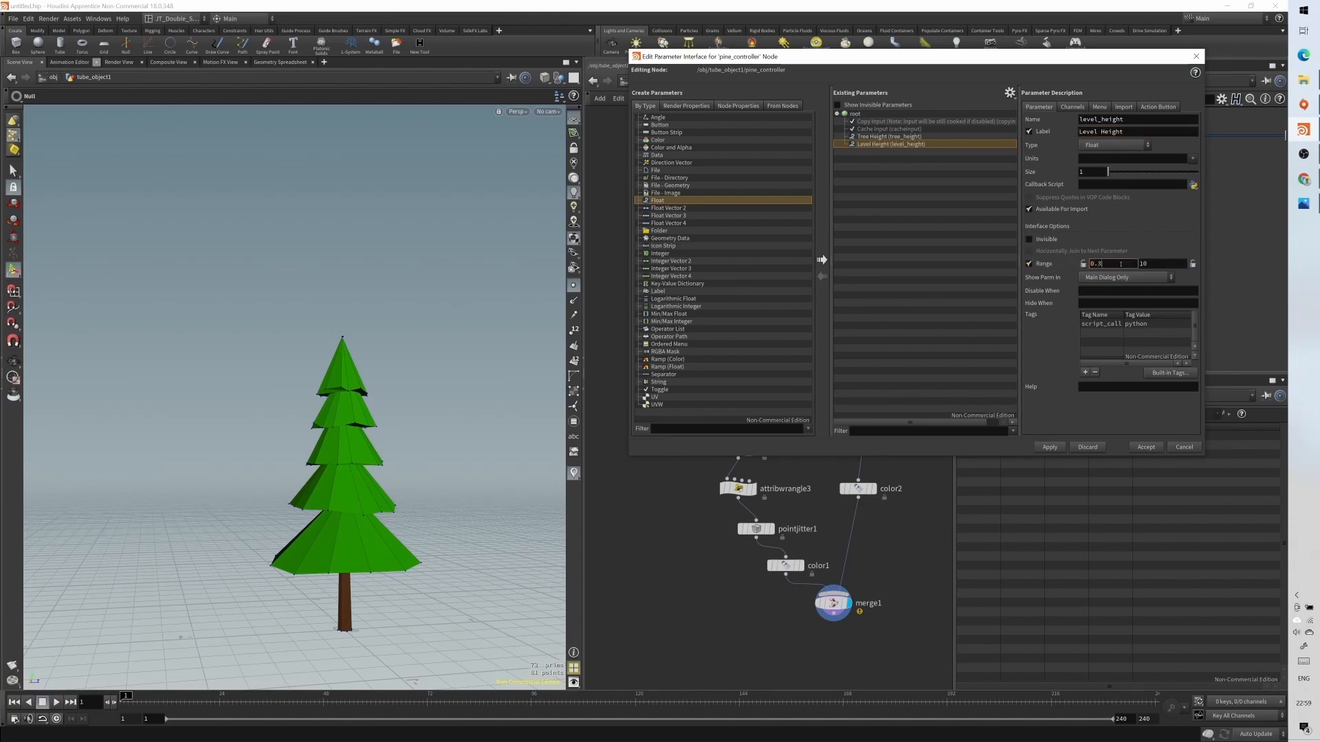
key(Tab)
text(0.4)
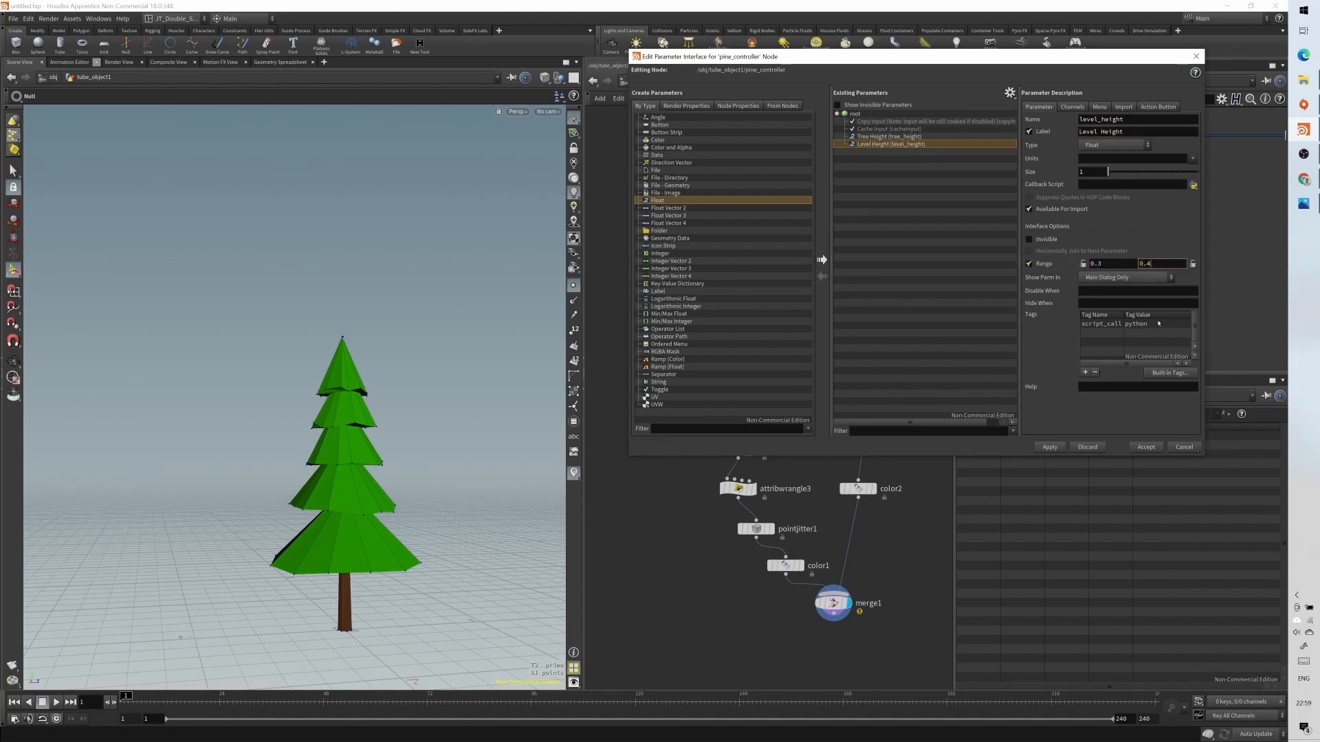
click(1146, 448)
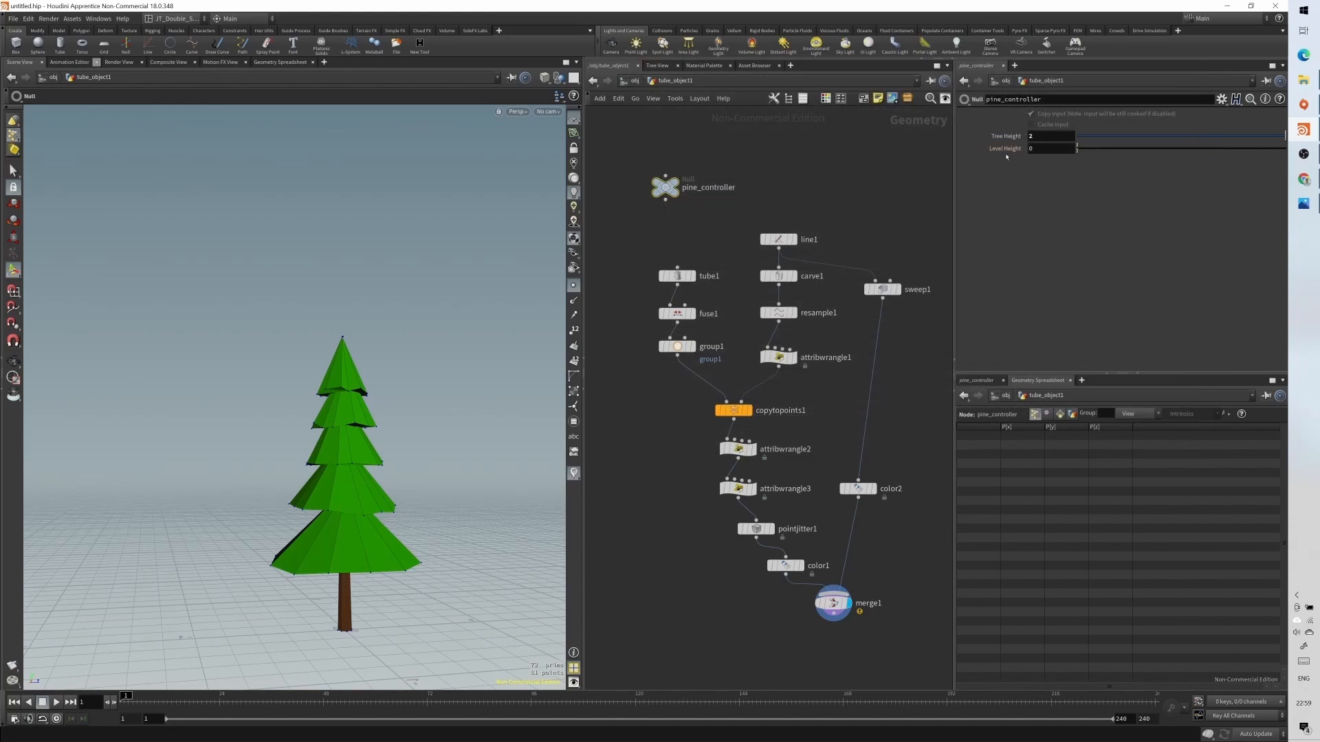
- Copy pine_controller's Level Height parameter and paste it as a relative reference into resample1's Length
right_click(1043, 146)
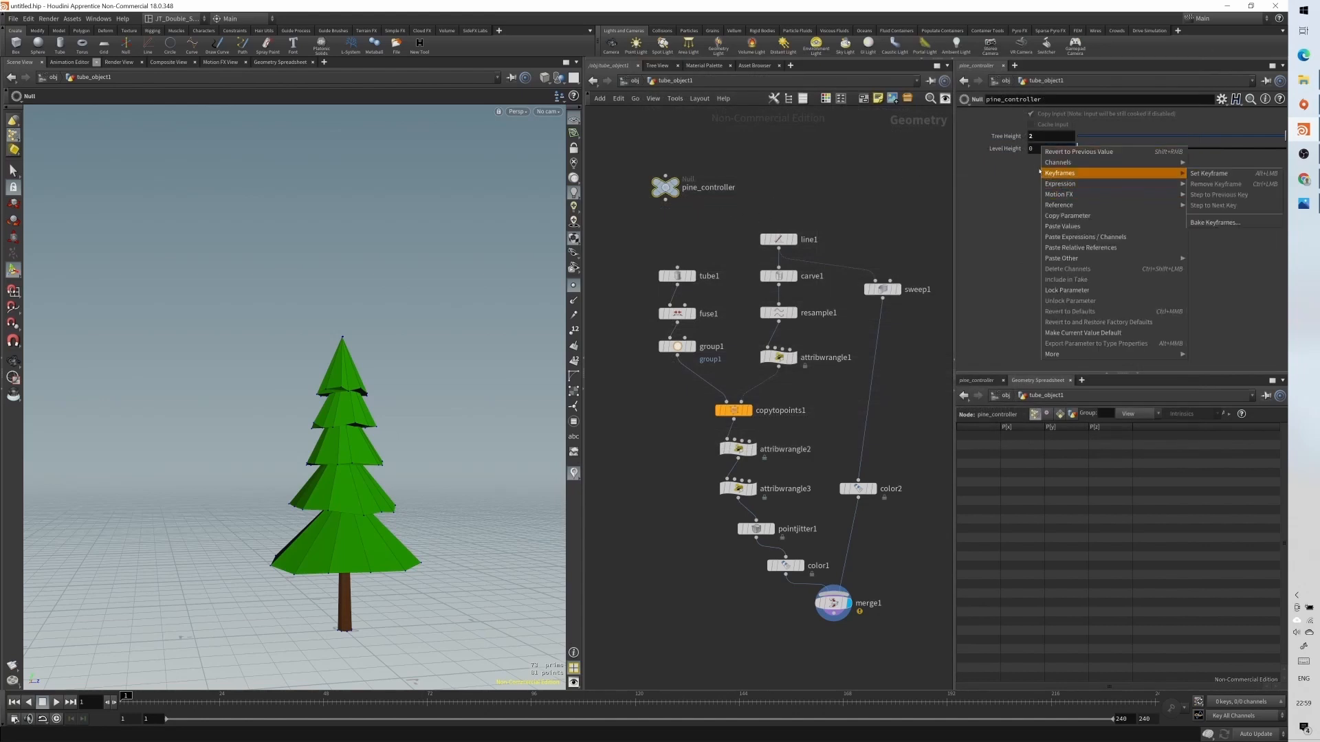
click(1036, 172)
right_click(1040, 147)
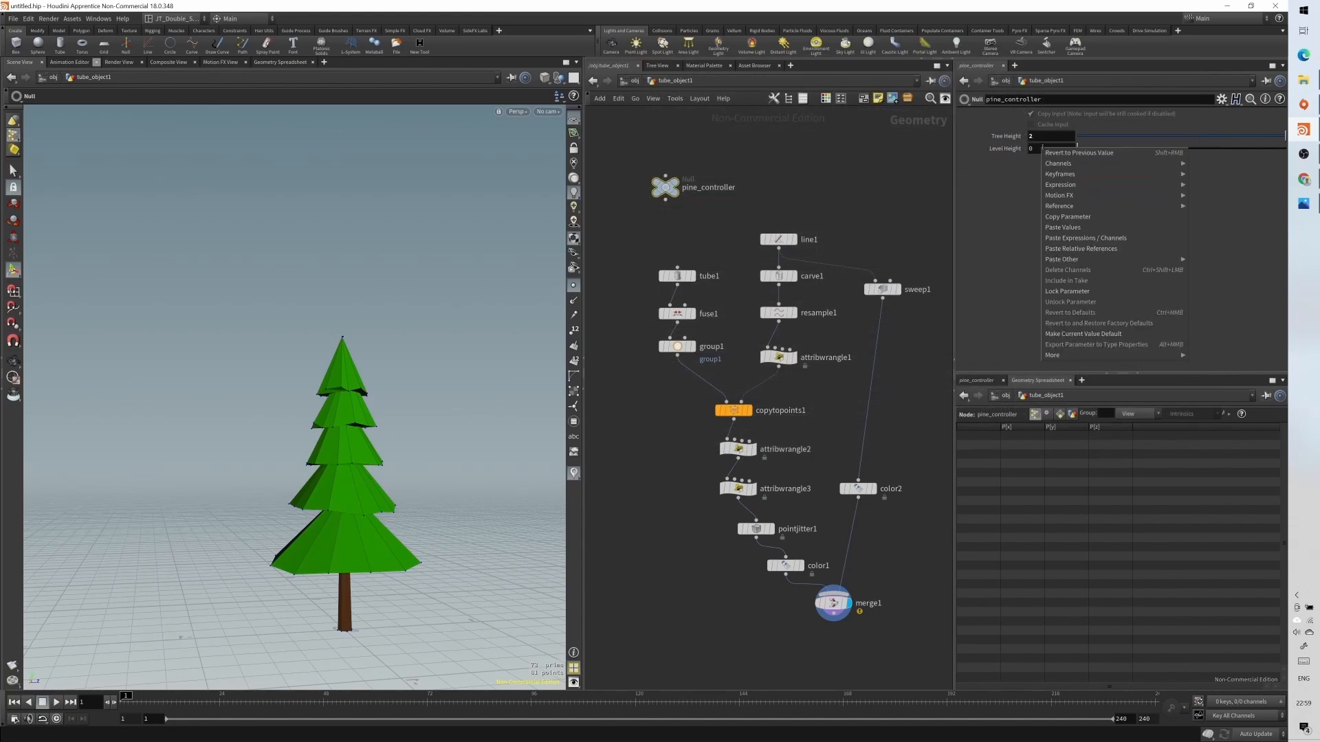
click(1065, 217)
click(778, 275)
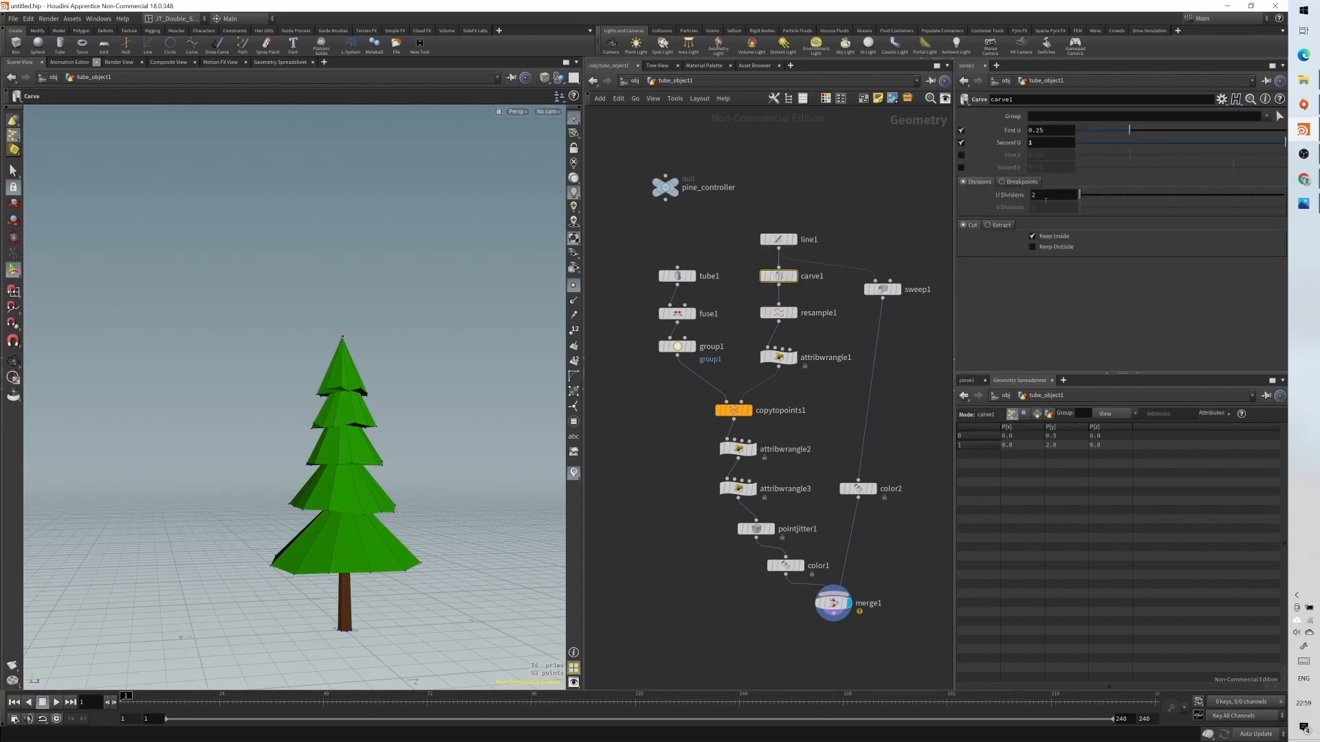
click(778, 313)
right_click(1047, 193)
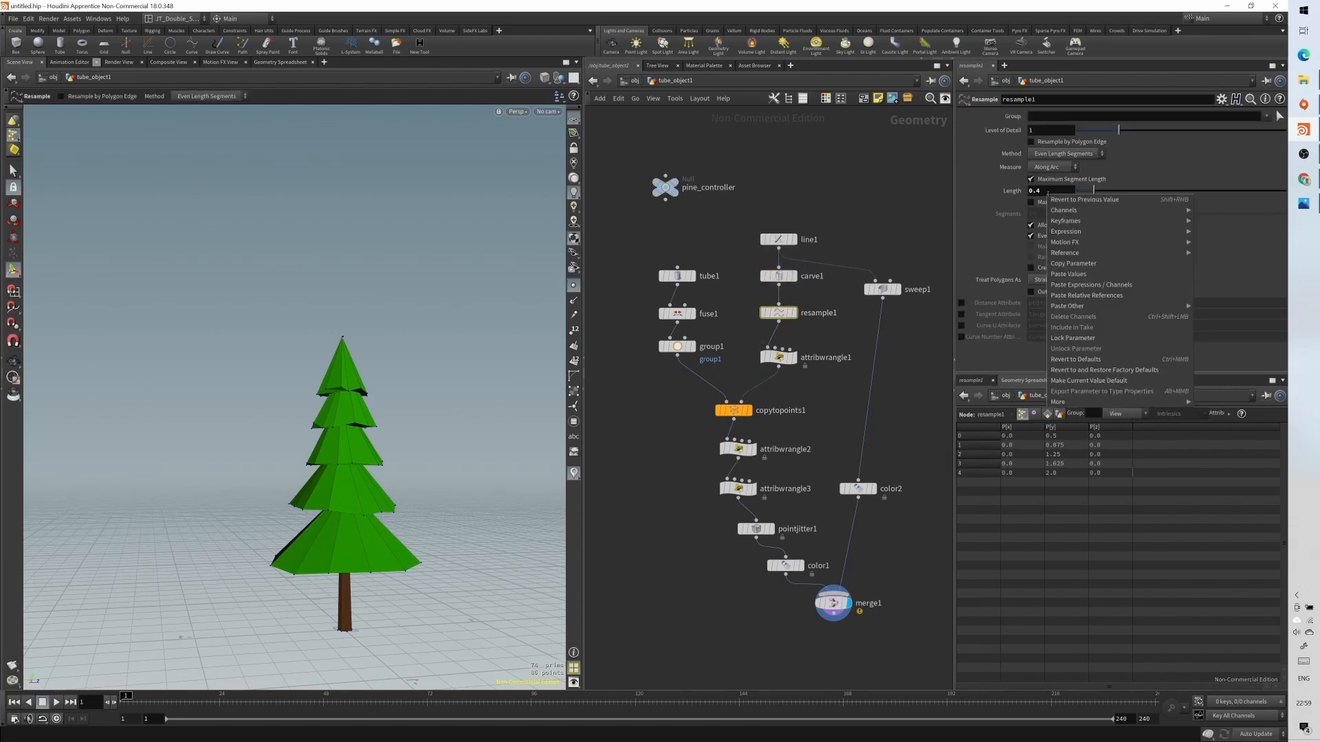
mouse_move(1063, 211)
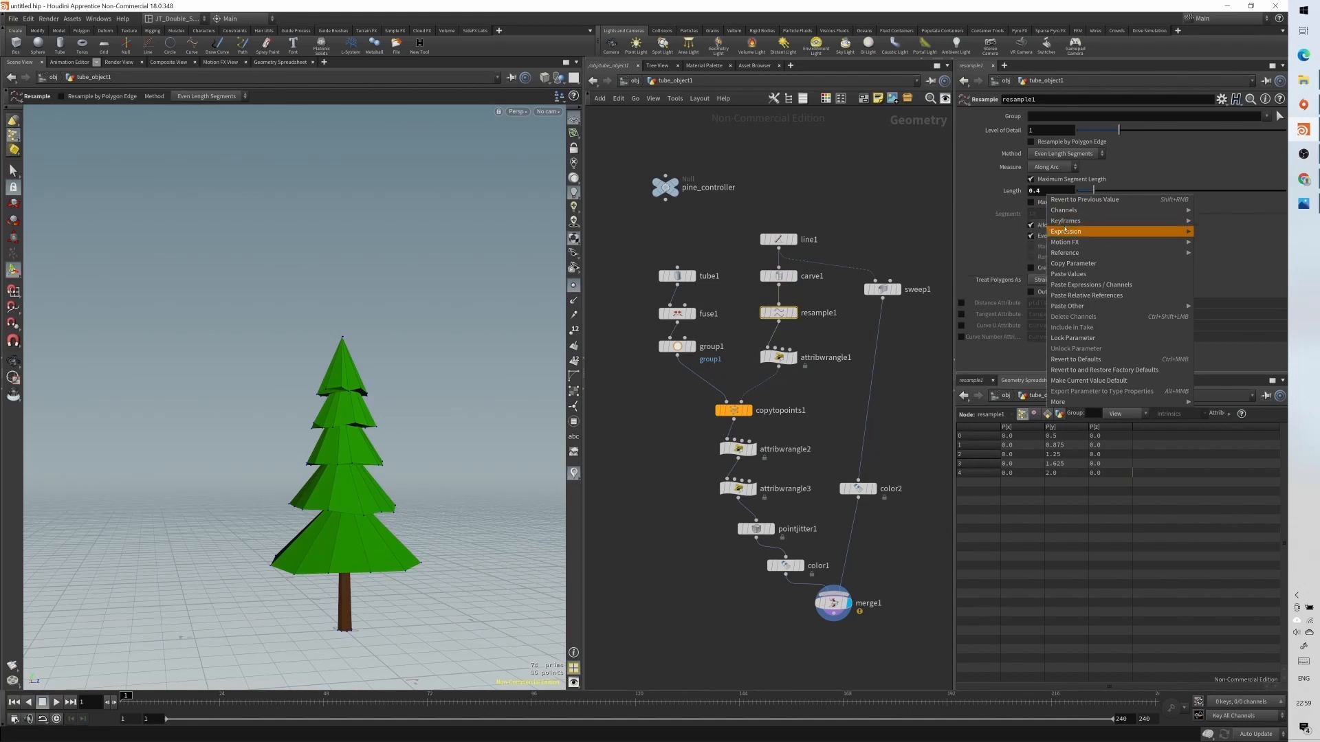
click(1081, 296)
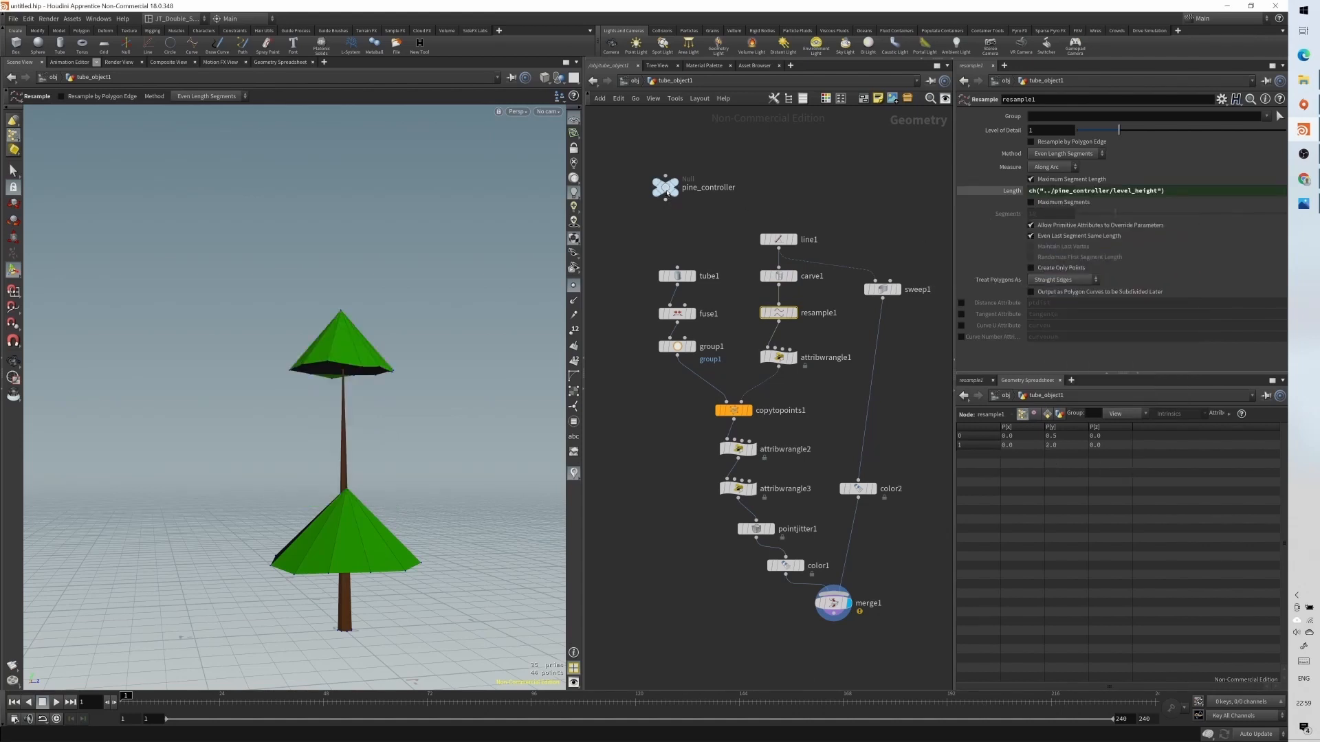
- Try different Tree Height and Level Height values on pine_controller, finishing with Tree Height at 2 and Level Height at 0.4
click(665, 187)
drag(1078, 153, 1284, 162)
drag(1215, 139, 1206, 161)
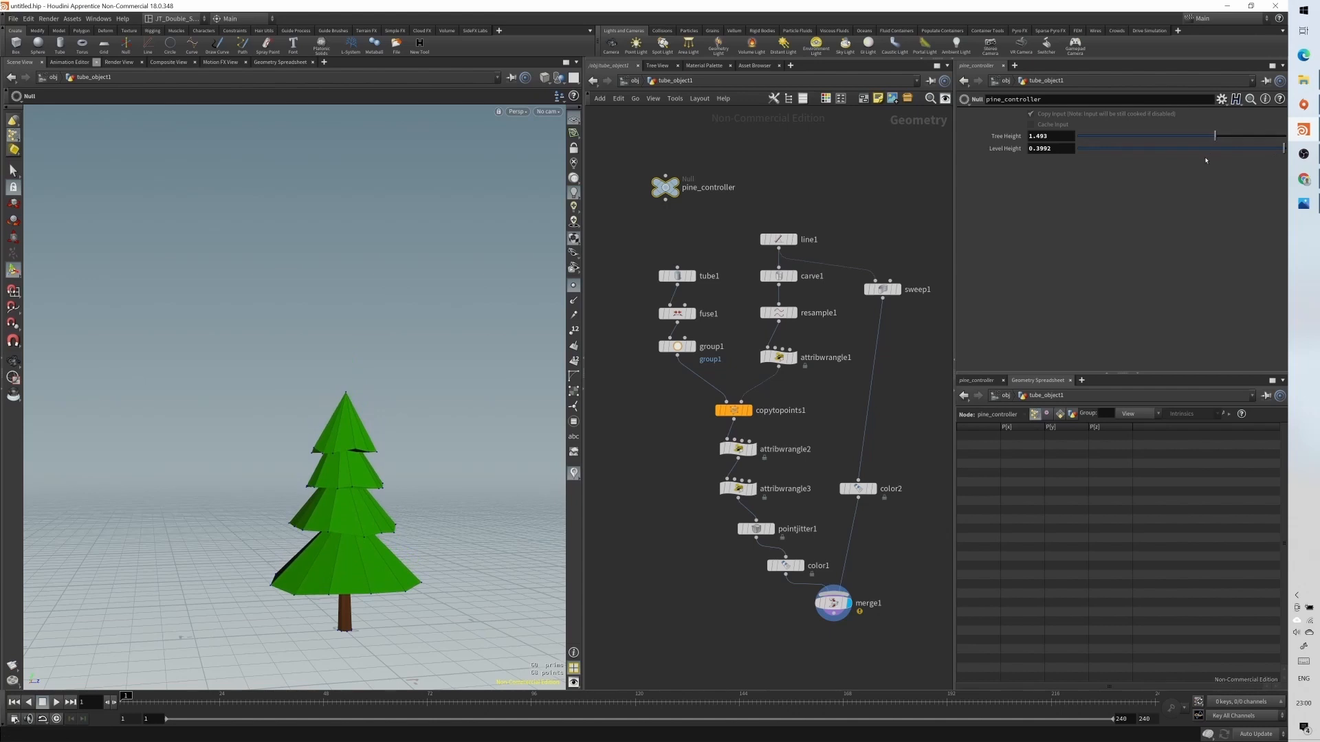
drag(1090, 150, 1287, 150)
drag(1128, 140, 1285, 153)
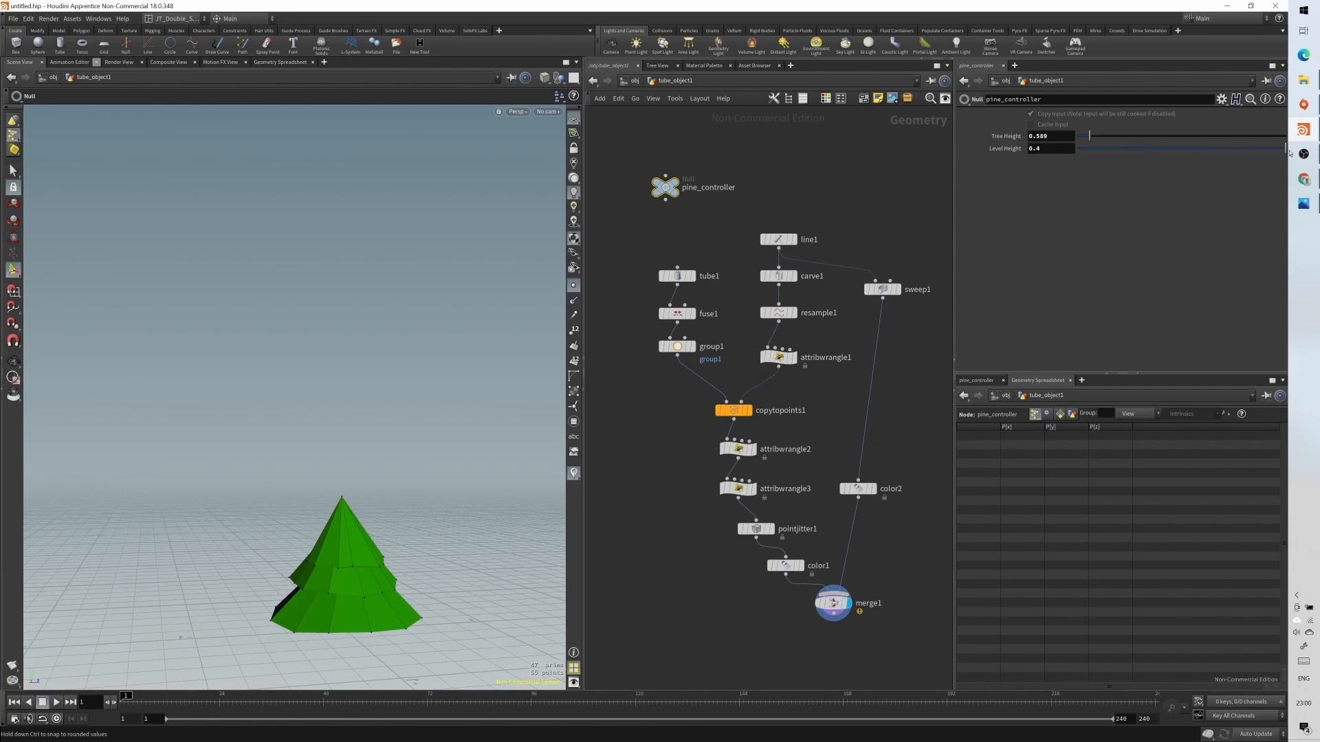
drag(1086, 139, 1284, 141)
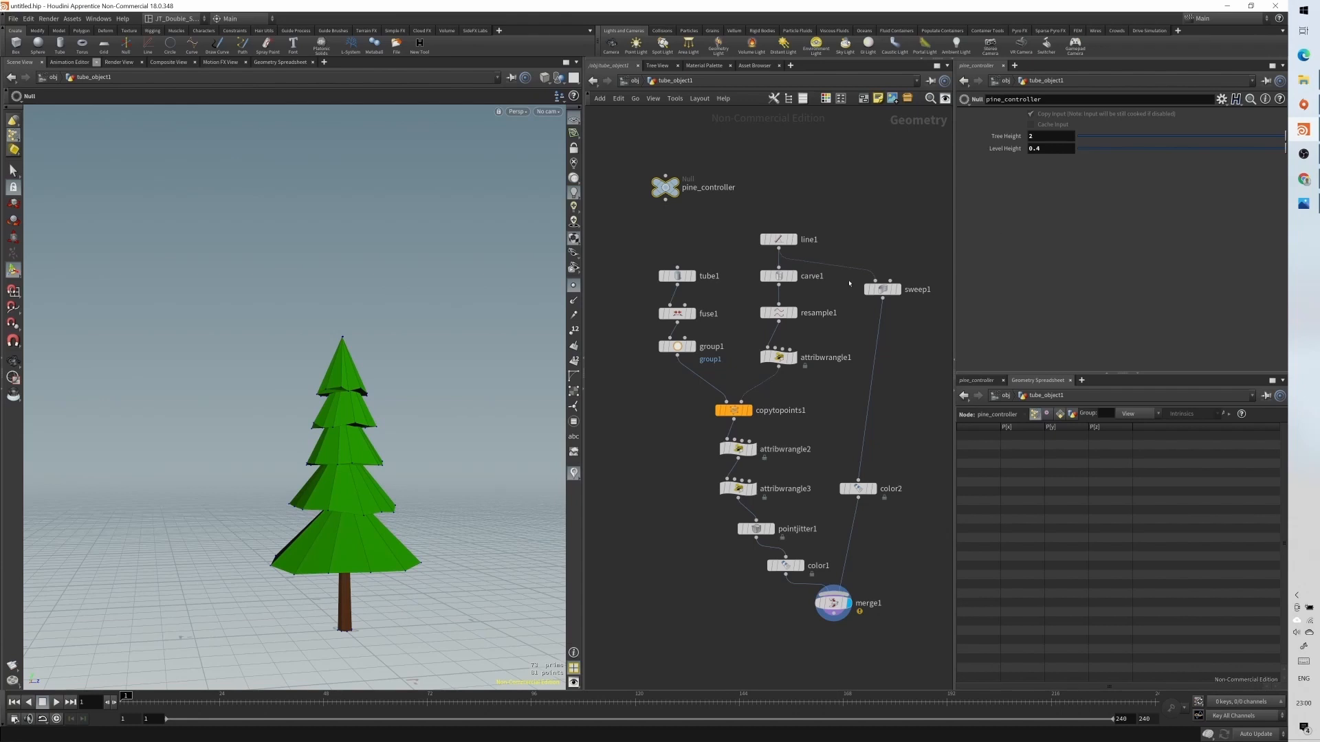
- Test pointjitter1's jitter variation by raising its Seed to 10
click(756, 529)
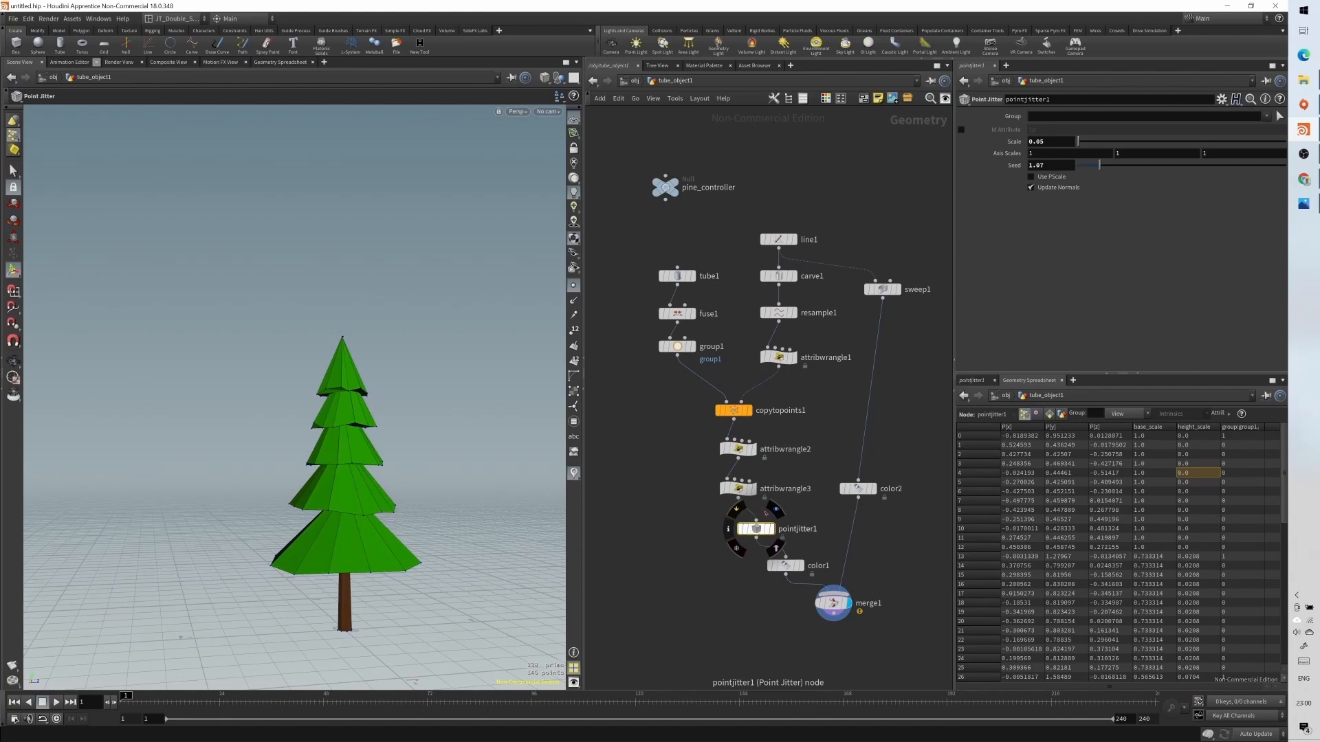
drag(1100, 165, 1310, 170)
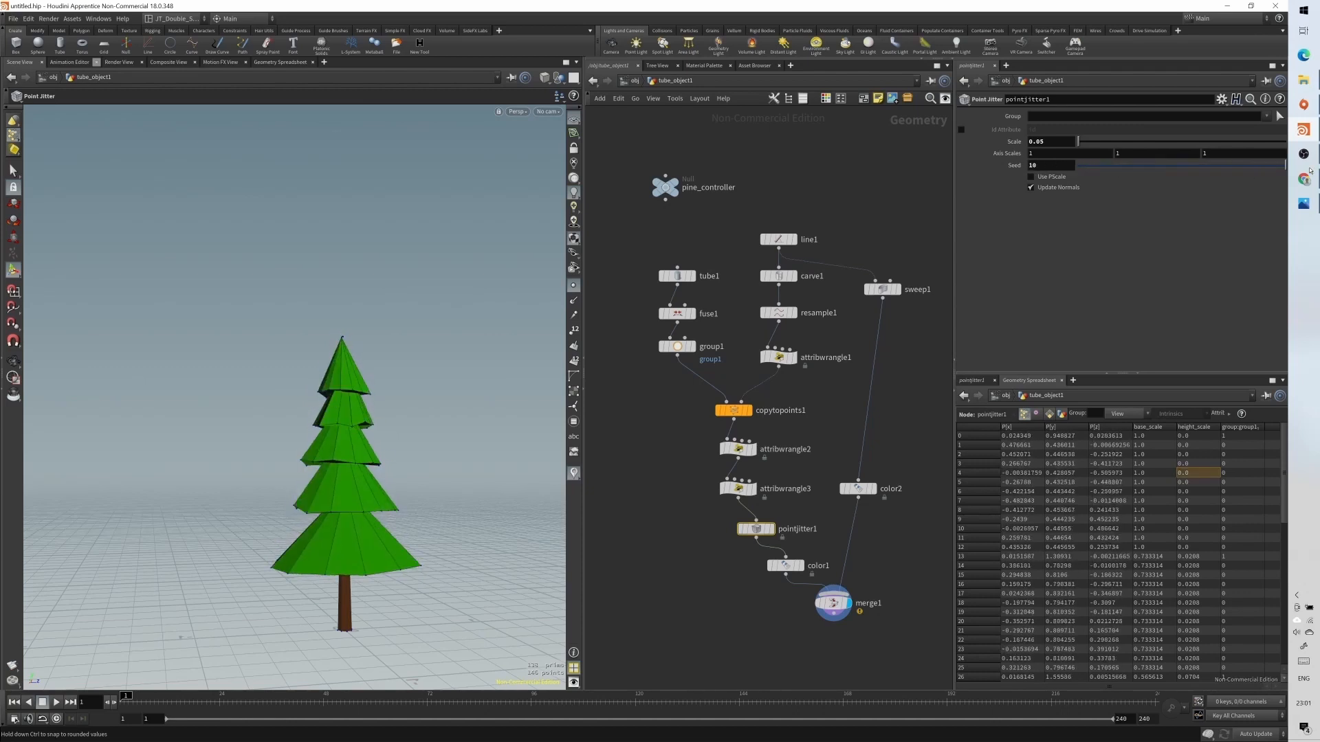
- Open pine_controller's parameter interface for editing and add a third Float parameter below Level Height
click(665, 187)
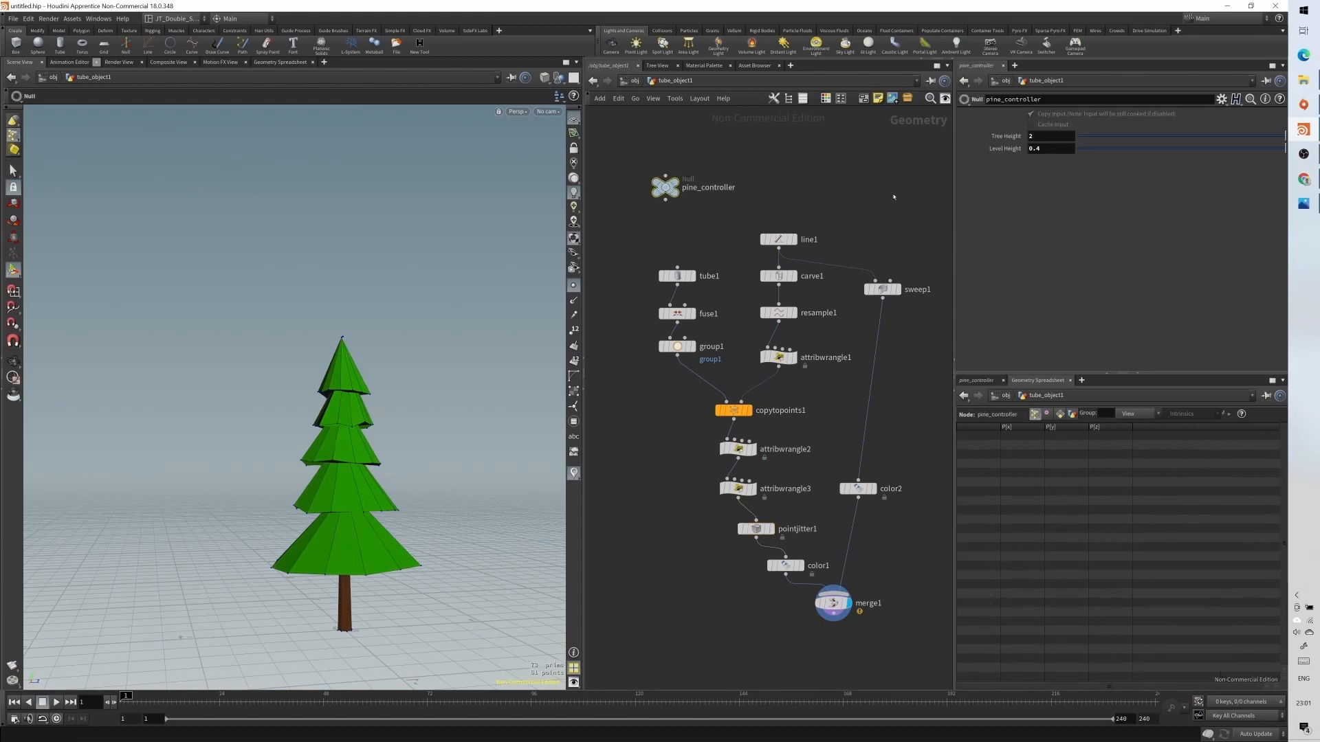
click(1222, 99)
click(1142, 109)
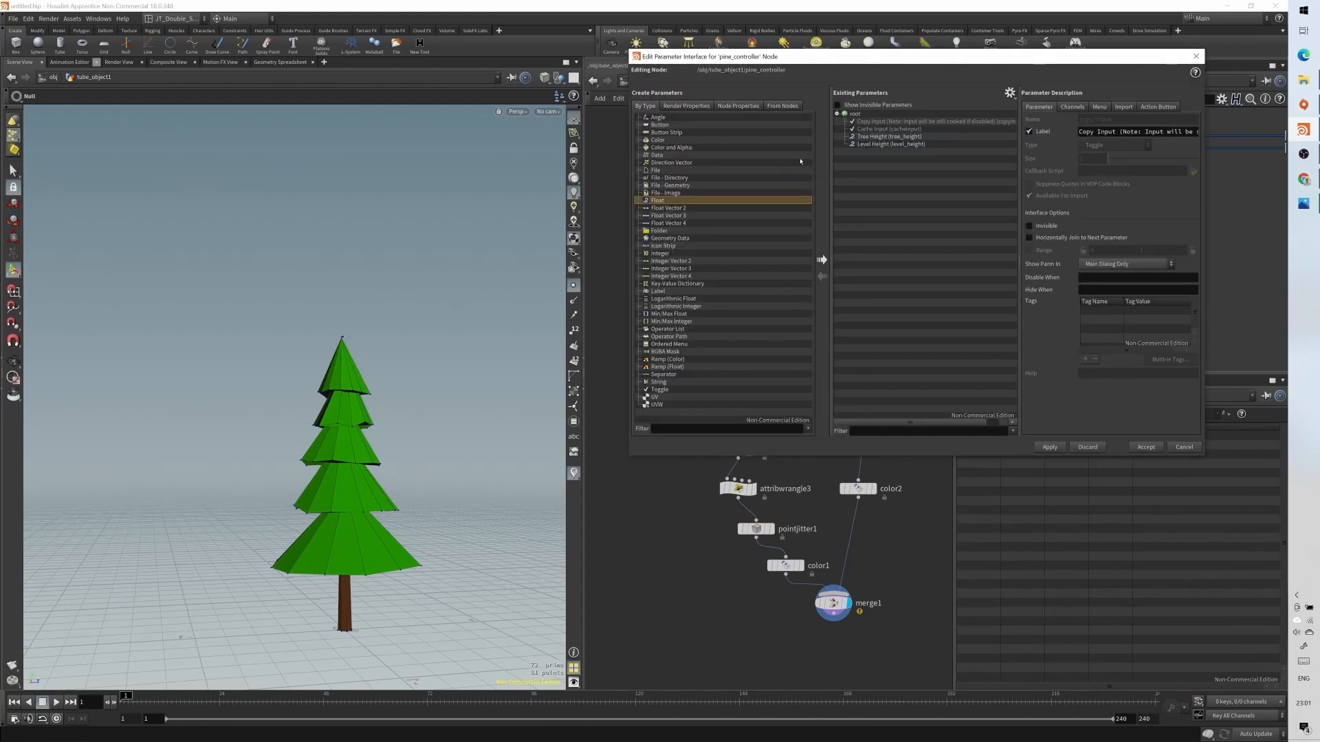
click(822, 259)
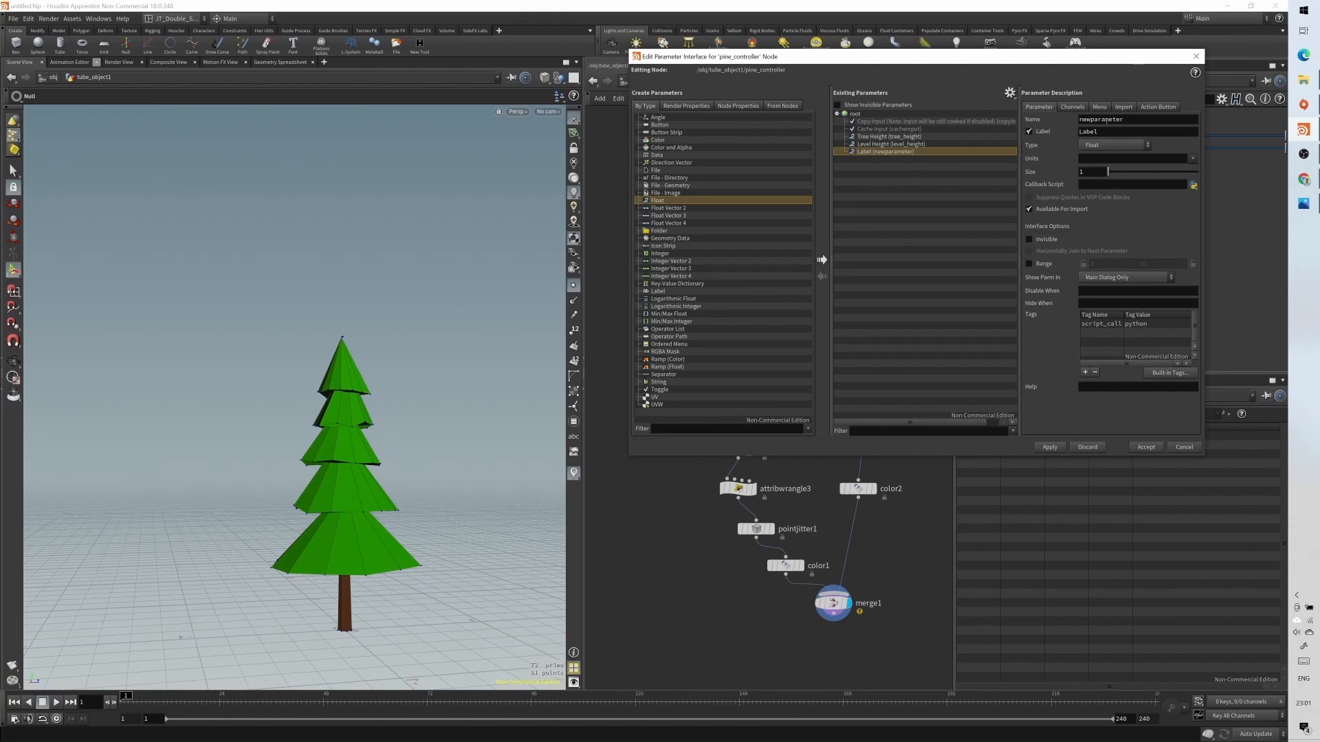
- Name the new Float parameter jitter_seed, label it Jitter Seed, enable its 0 to 10 range and accept the interface changes
text(jitter_seed)
key(Tab)
text(Jitter Seed)
key(Return)
click(1030, 264)
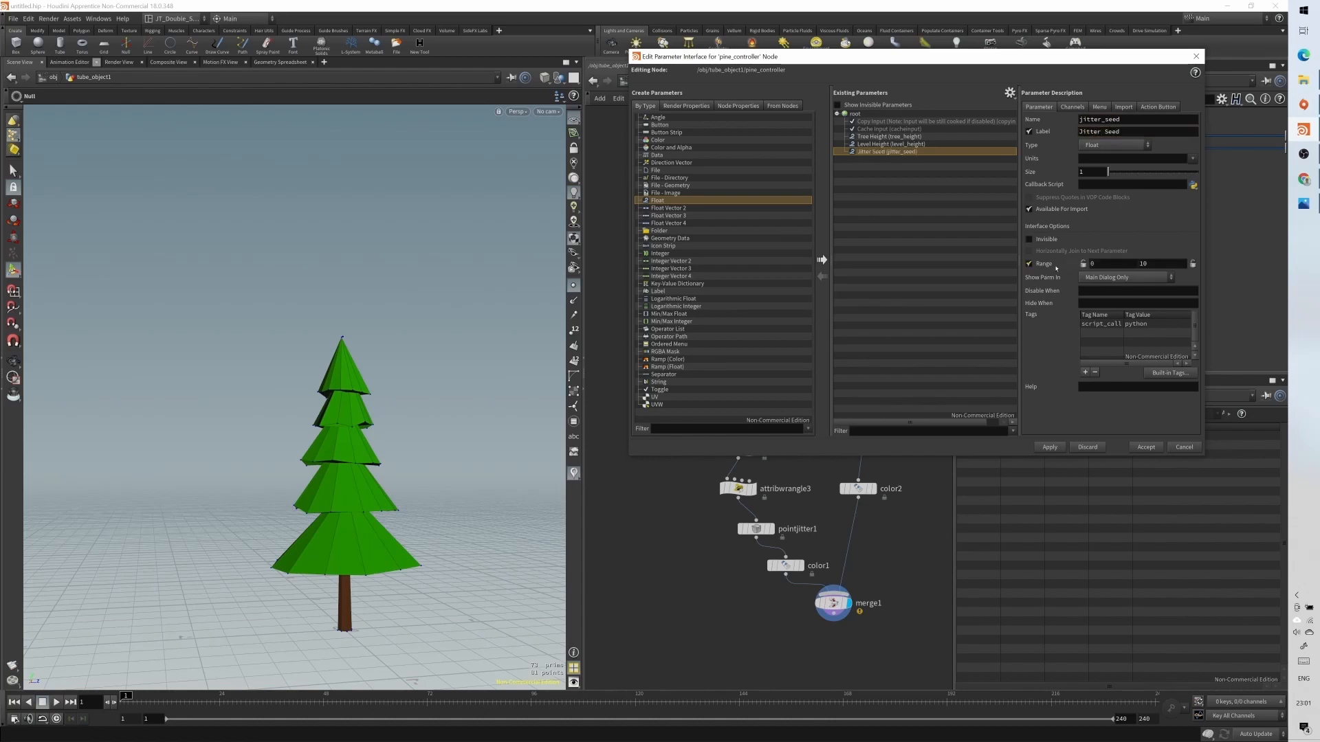
double_click(1159, 265)
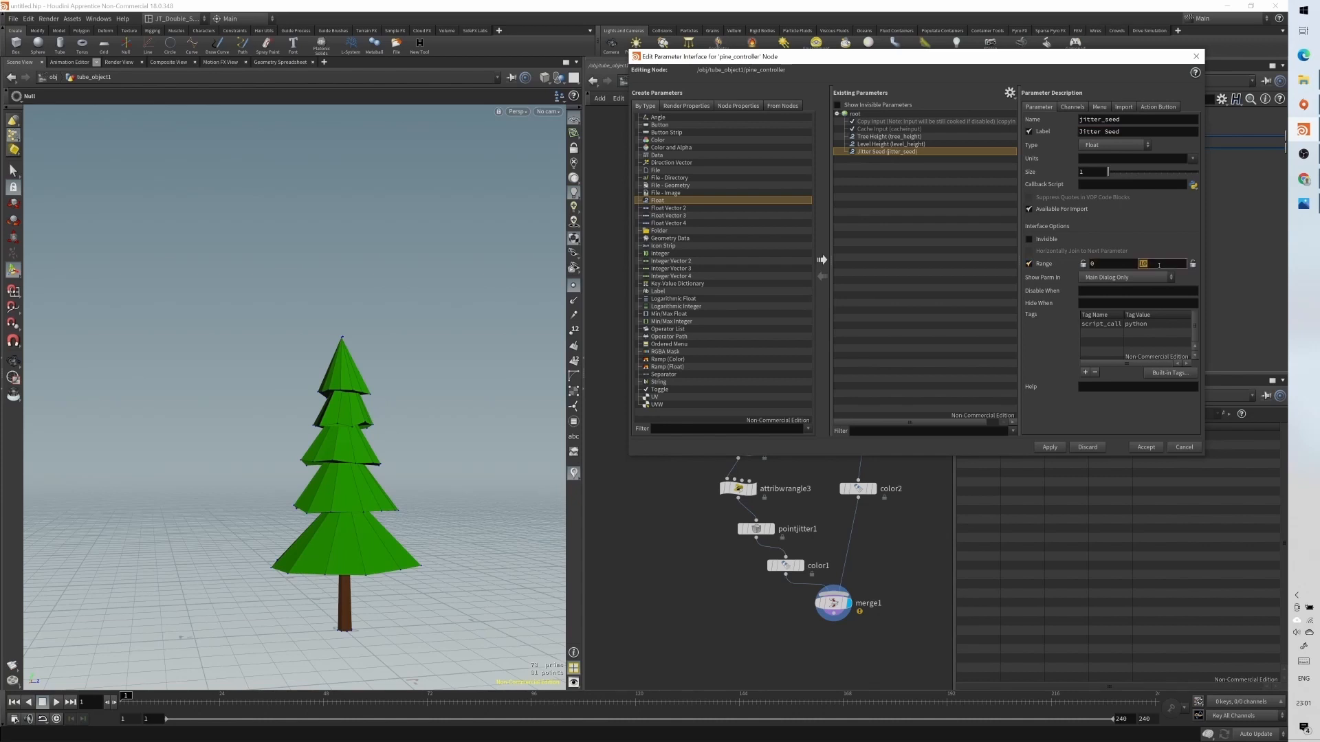
click(1144, 448)
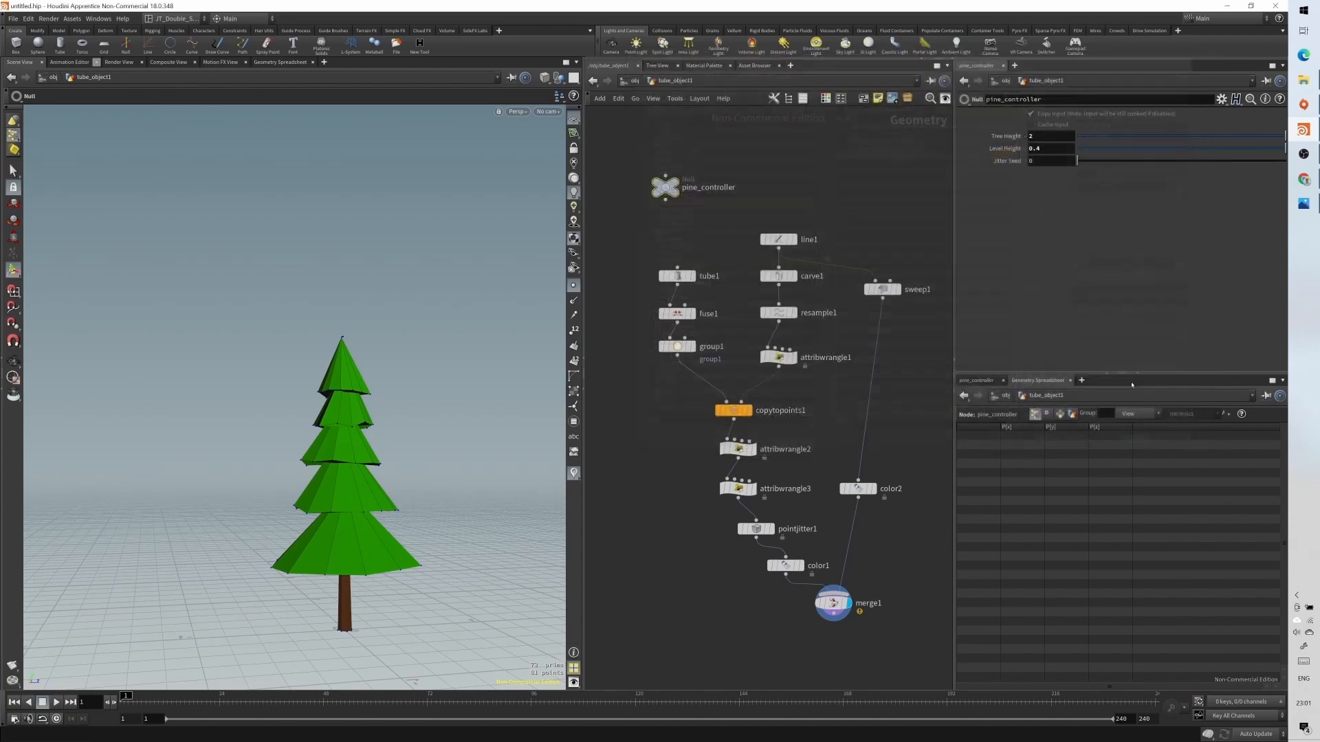
- Copy pine_controller's Jitter Seed parameter and paste it as a relative reference into pointjitter1's Seed
right_click(989, 163)
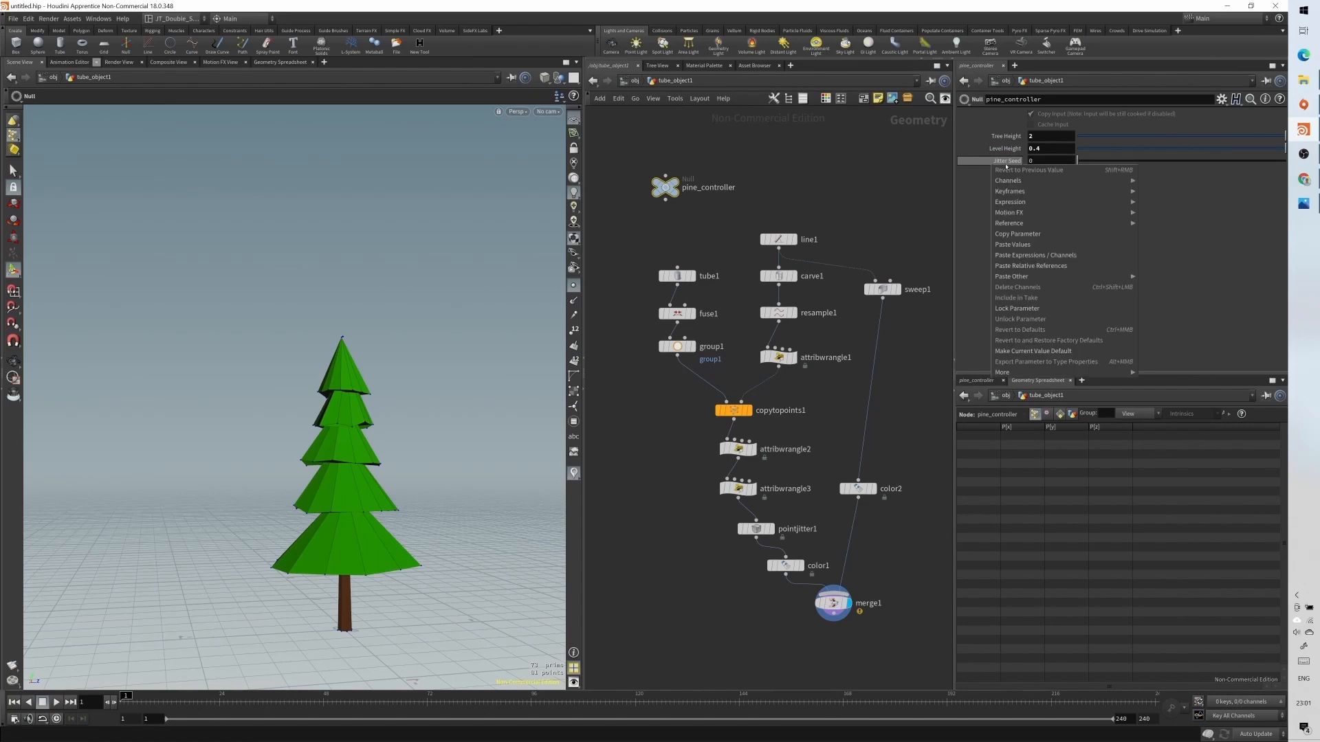
click(1035, 162)
right_click(1037, 162)
mouse_move(1056, 204)
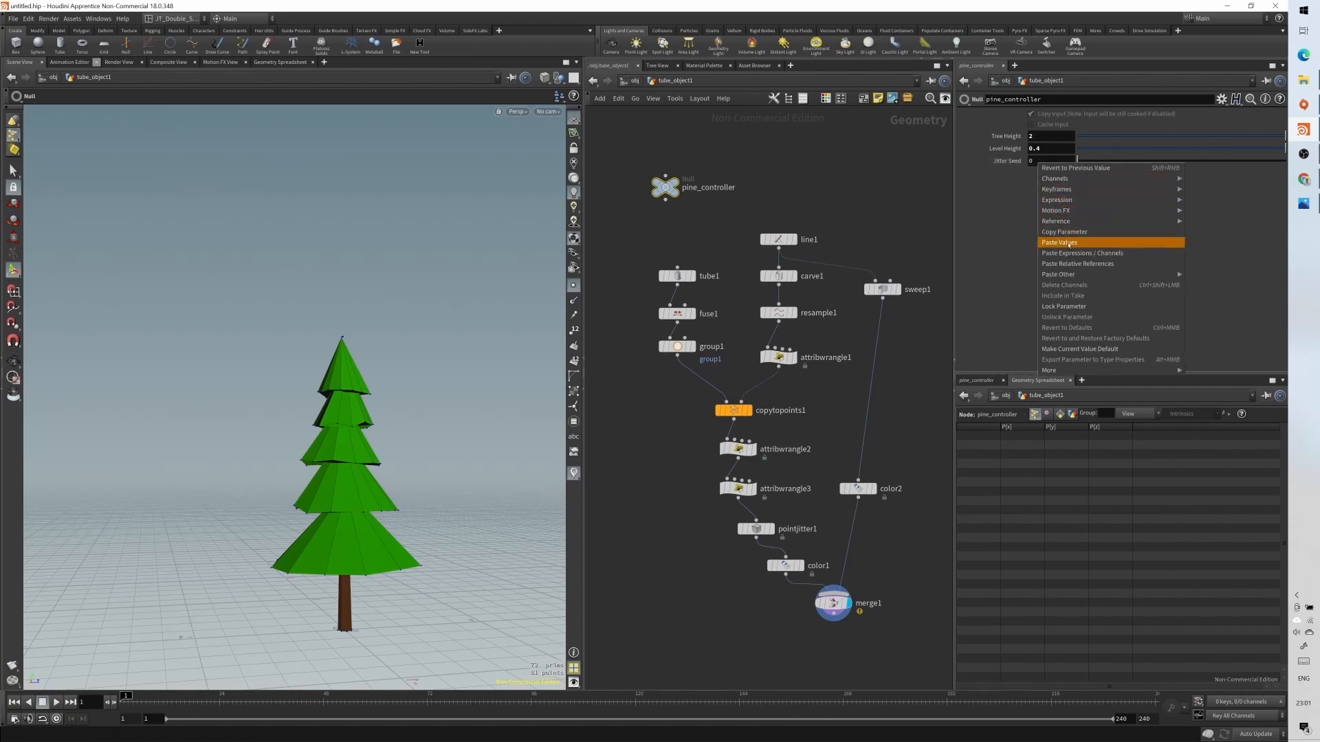
click(1065, 232)
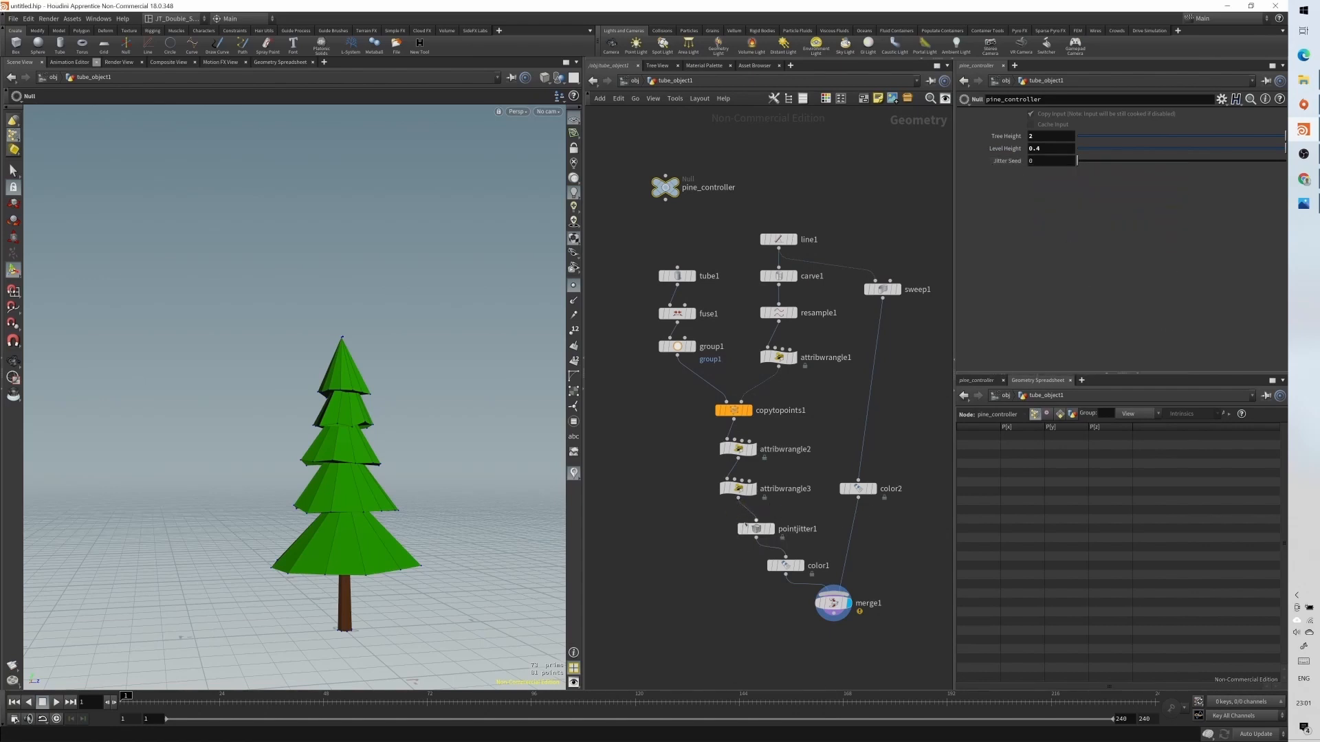
click(756, 530)
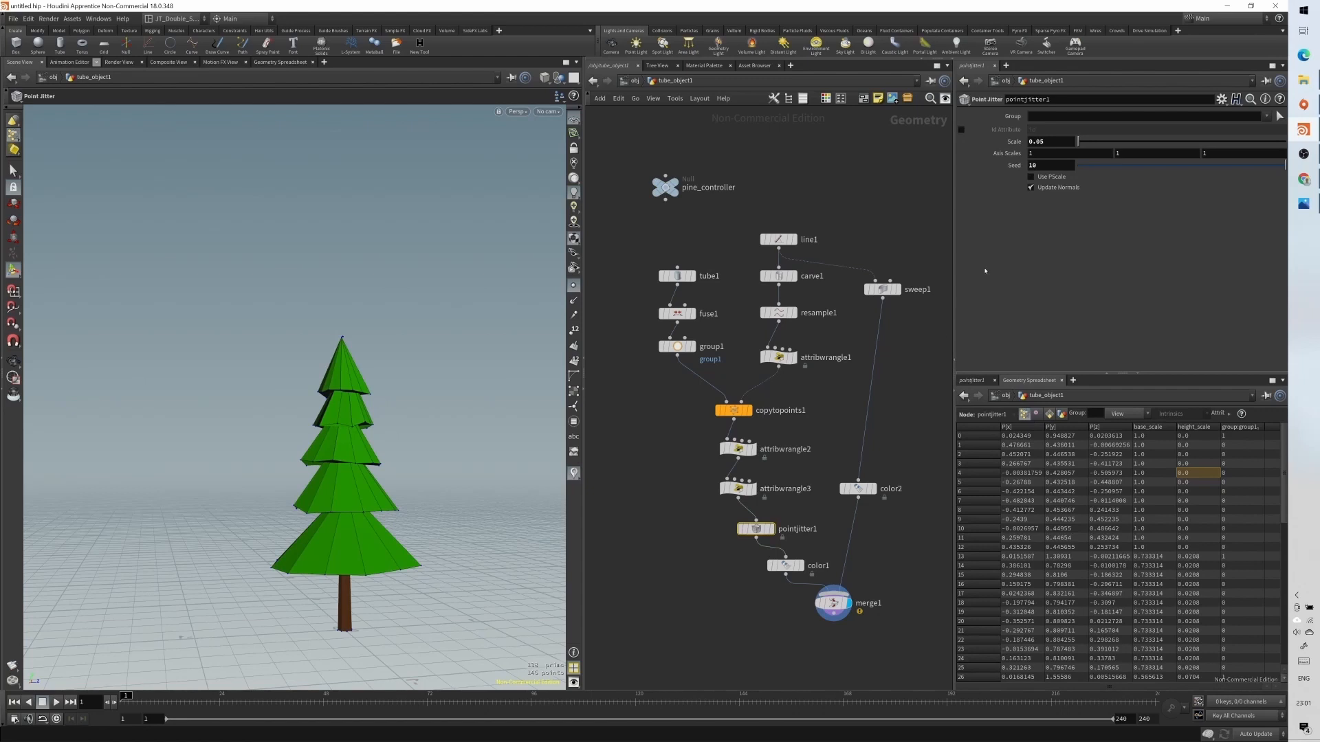
right_click(1033, 166)
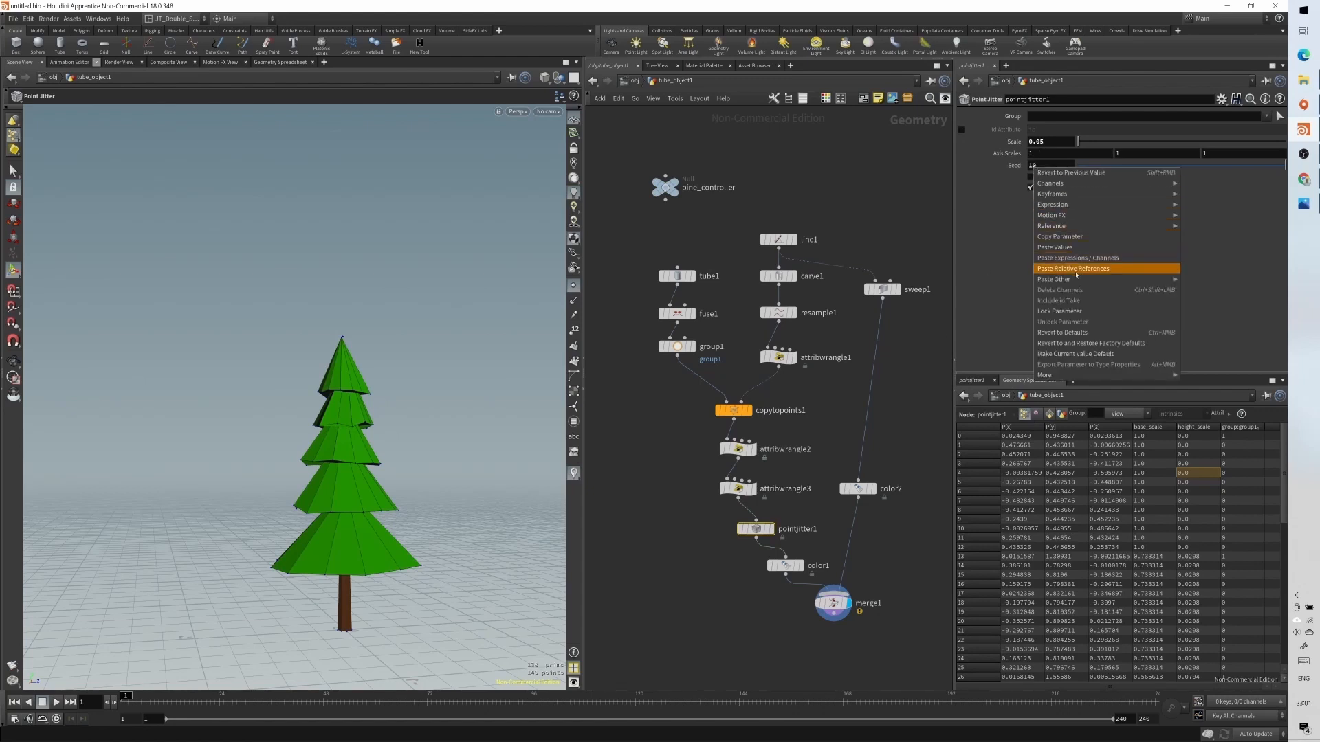
click(1076, 269)
- Test pine_controller's Jitter Seed, returning it to 0, and lower Tree Height to 0.5
click(665, 184)
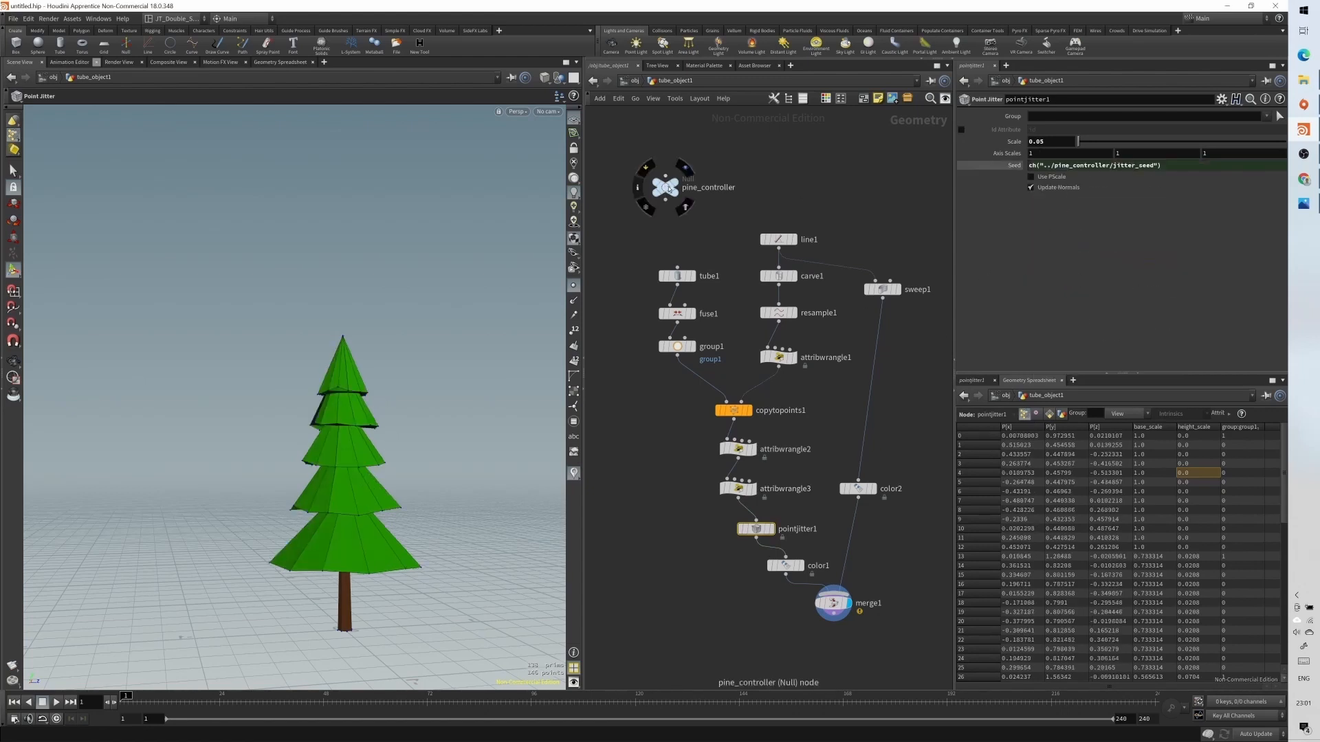
drag(1141, 161, 1045, 166)
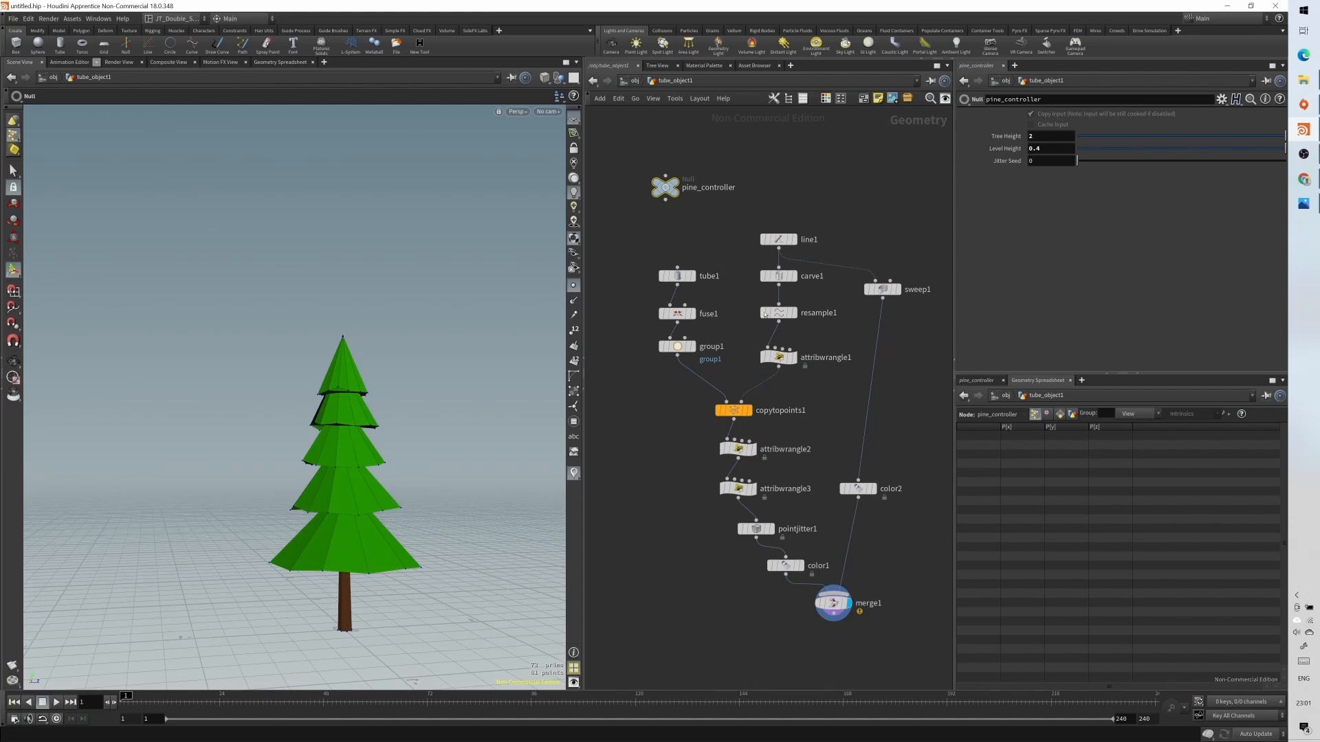
click(775, 239)
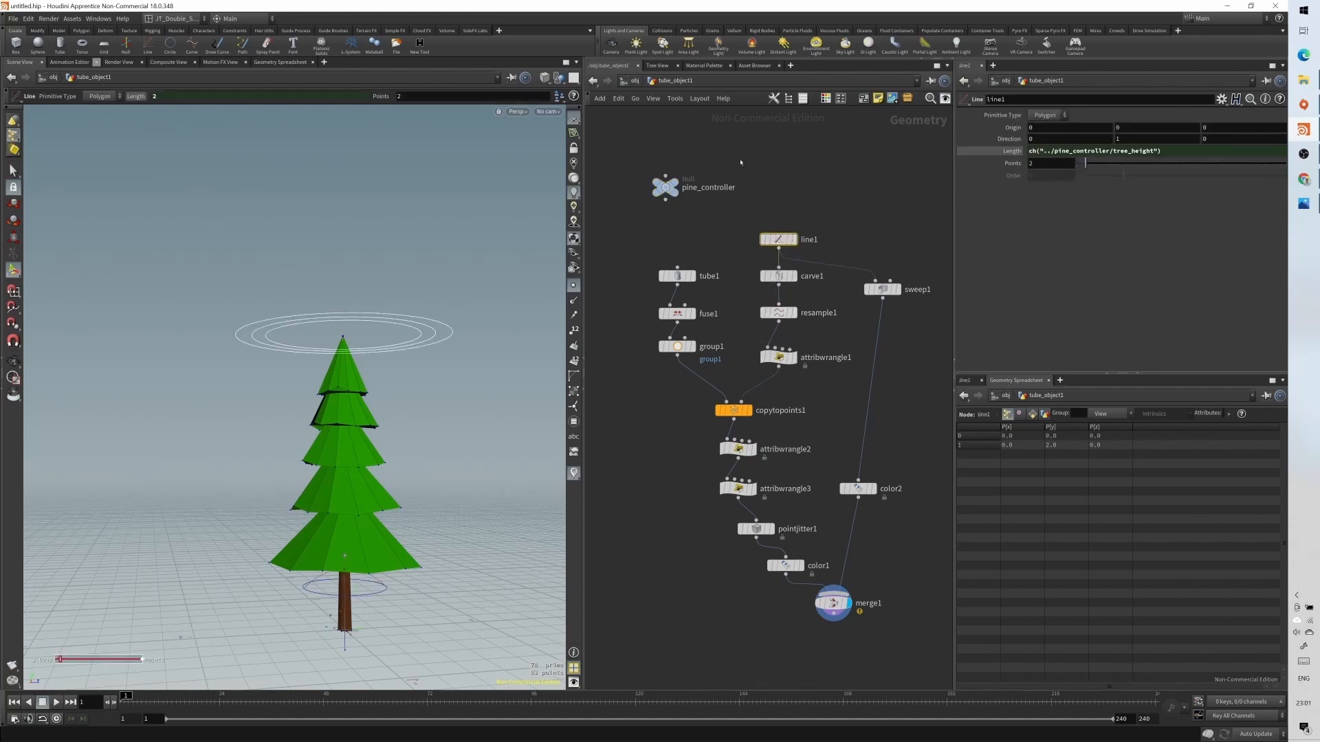
click(665, 187)
drag(1285, 136, 1077, 136)
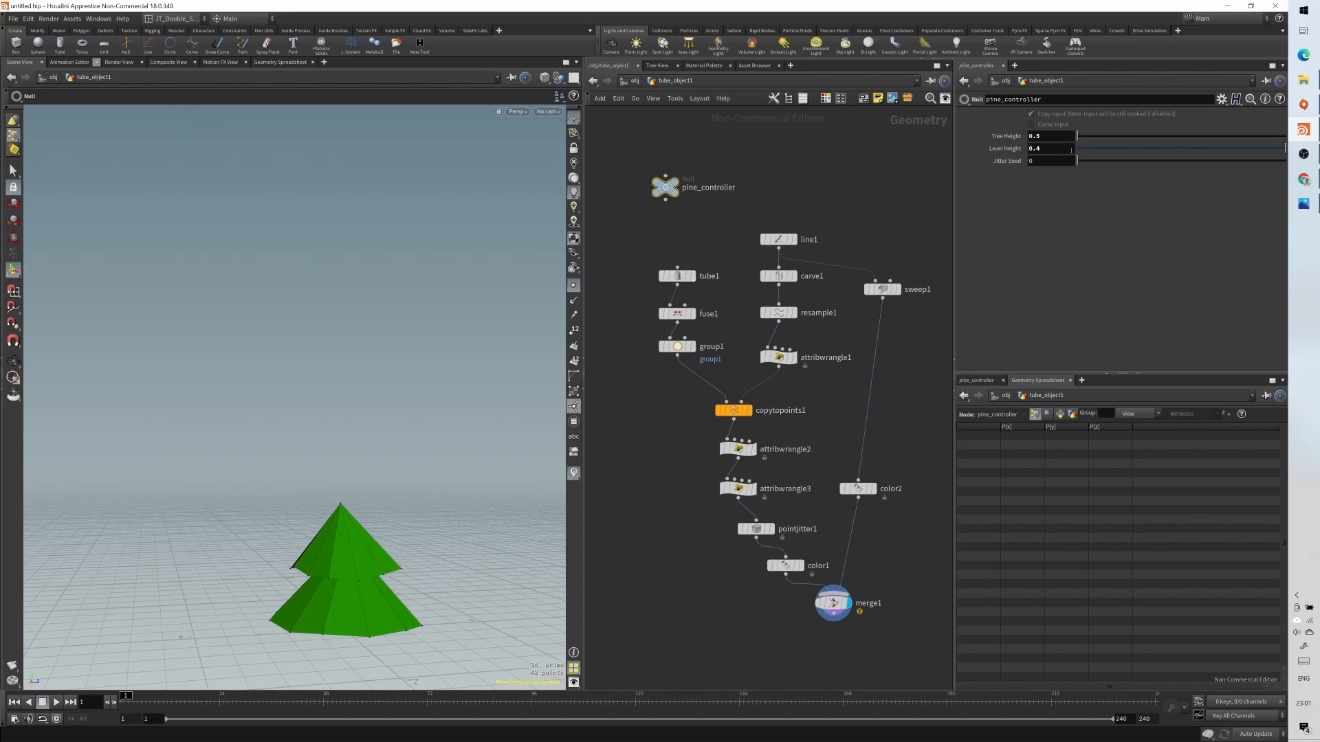
- Try a narrower Radius Scale of 0.2 on tube1, and restore it to 0.5
click(677, 275)
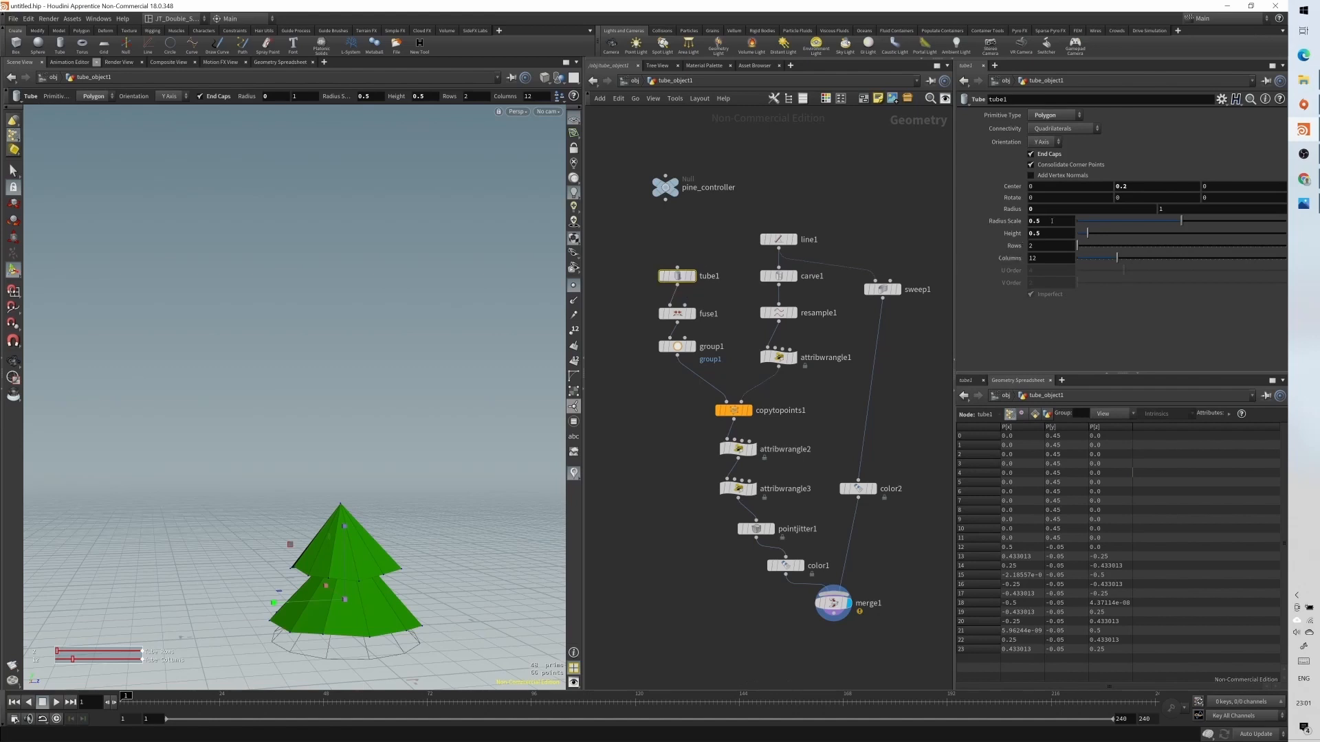
drag(1125, 223, 1119, 222)
double_click(1073, 221)
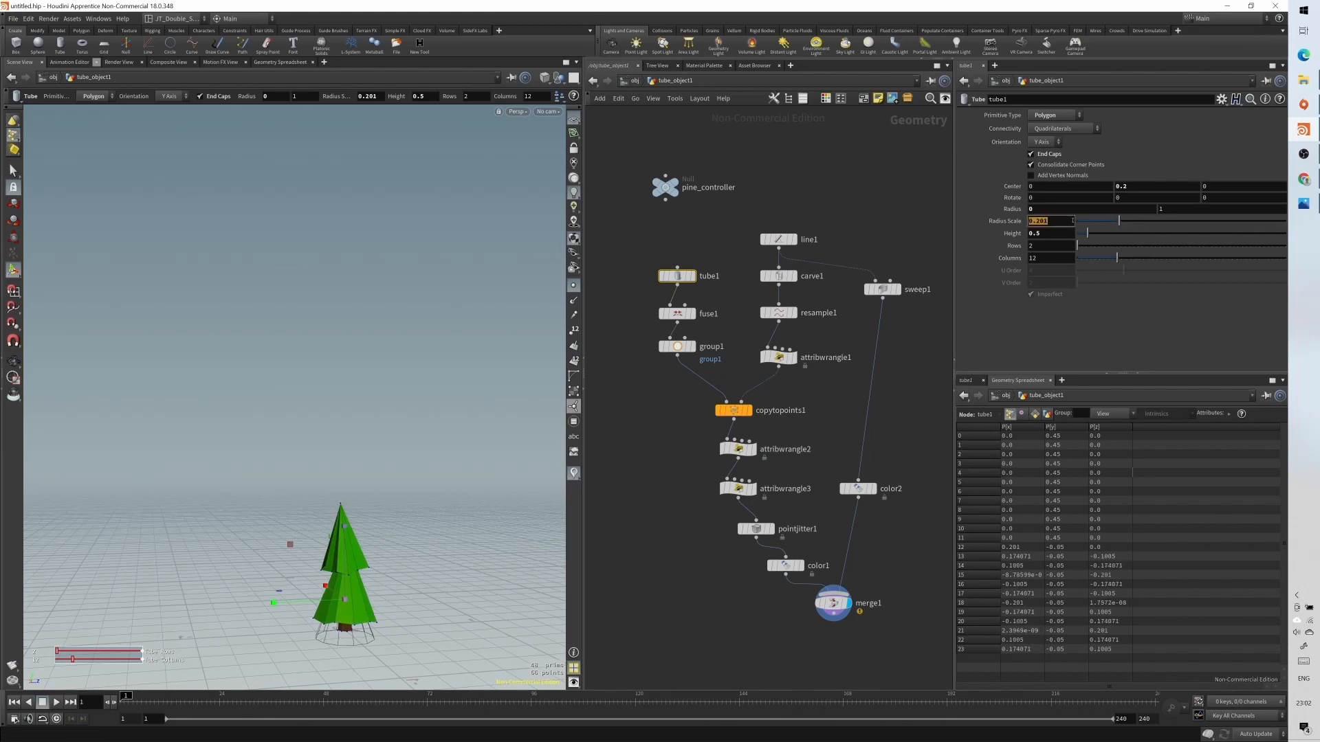
text(0.2)
key(Return)
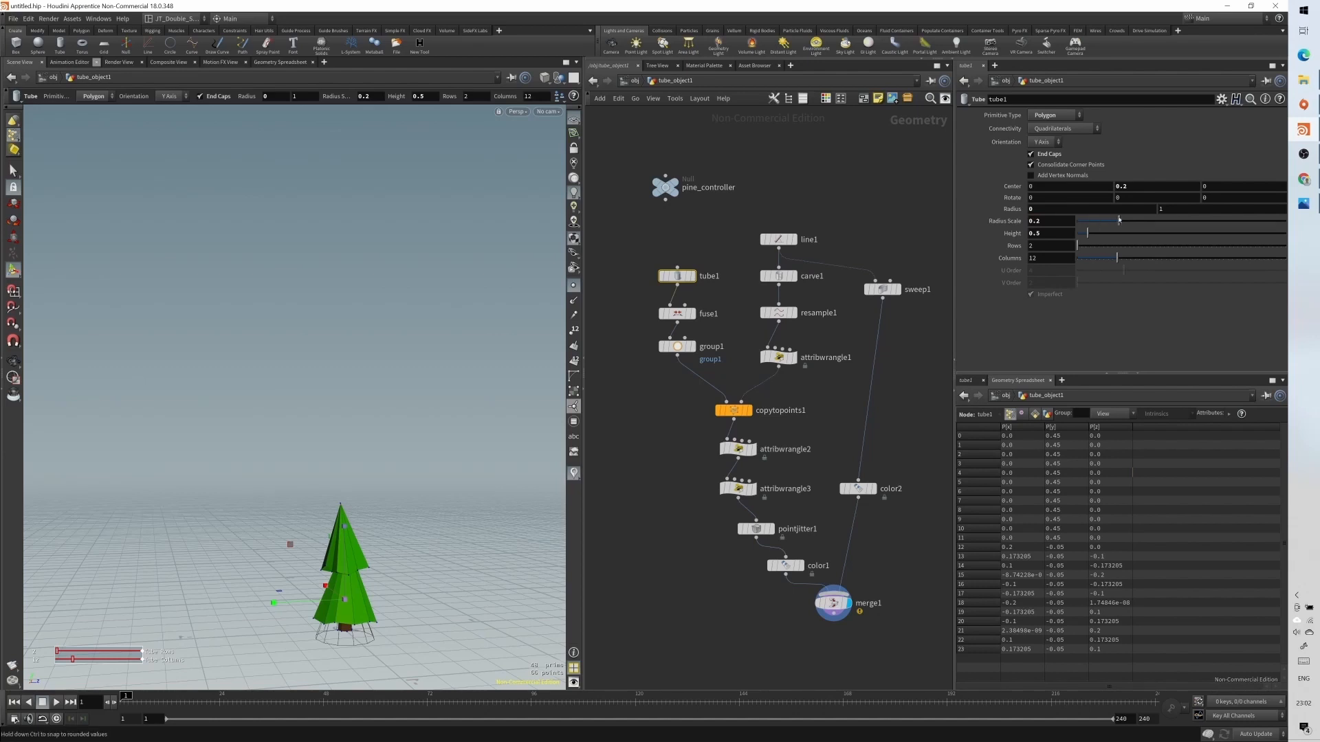
click(1055, 219)
text(0.5)
key(Return)
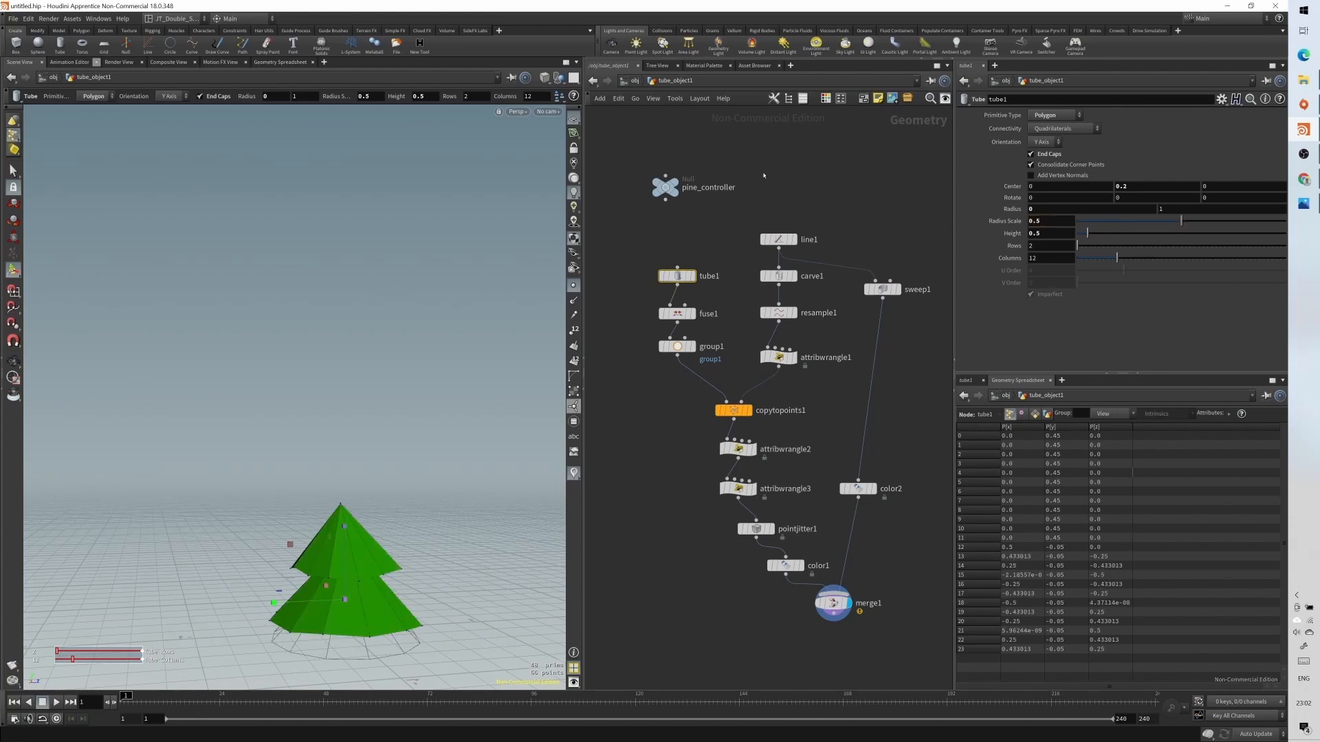
- Raise pine_controller's Tree Height to 2 and check tube1's Radius Scale against it
click(665, 187)
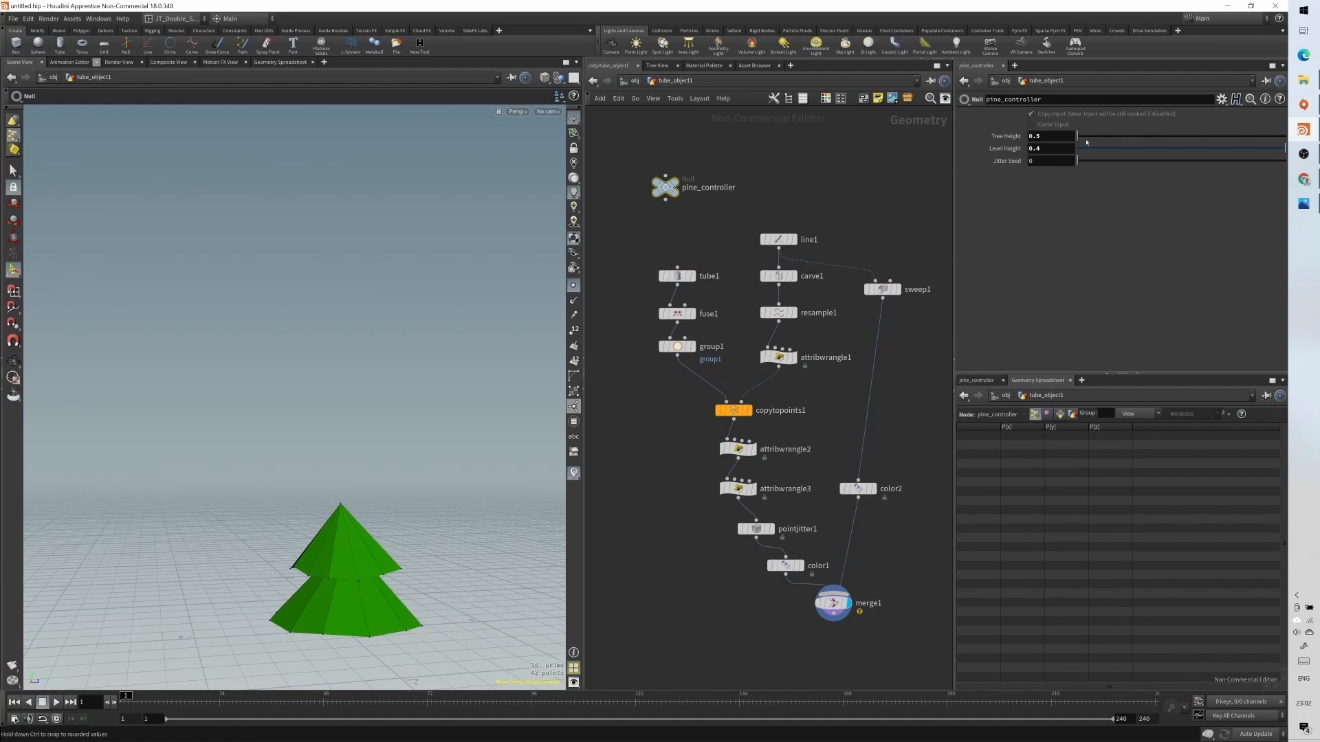
mouse_move(1087, 143)
mouse_down()
mouse_move(1283, 138)
mouse_move(1078, 140)
mouse_up()
drag(1078, 138, 1284, 138)
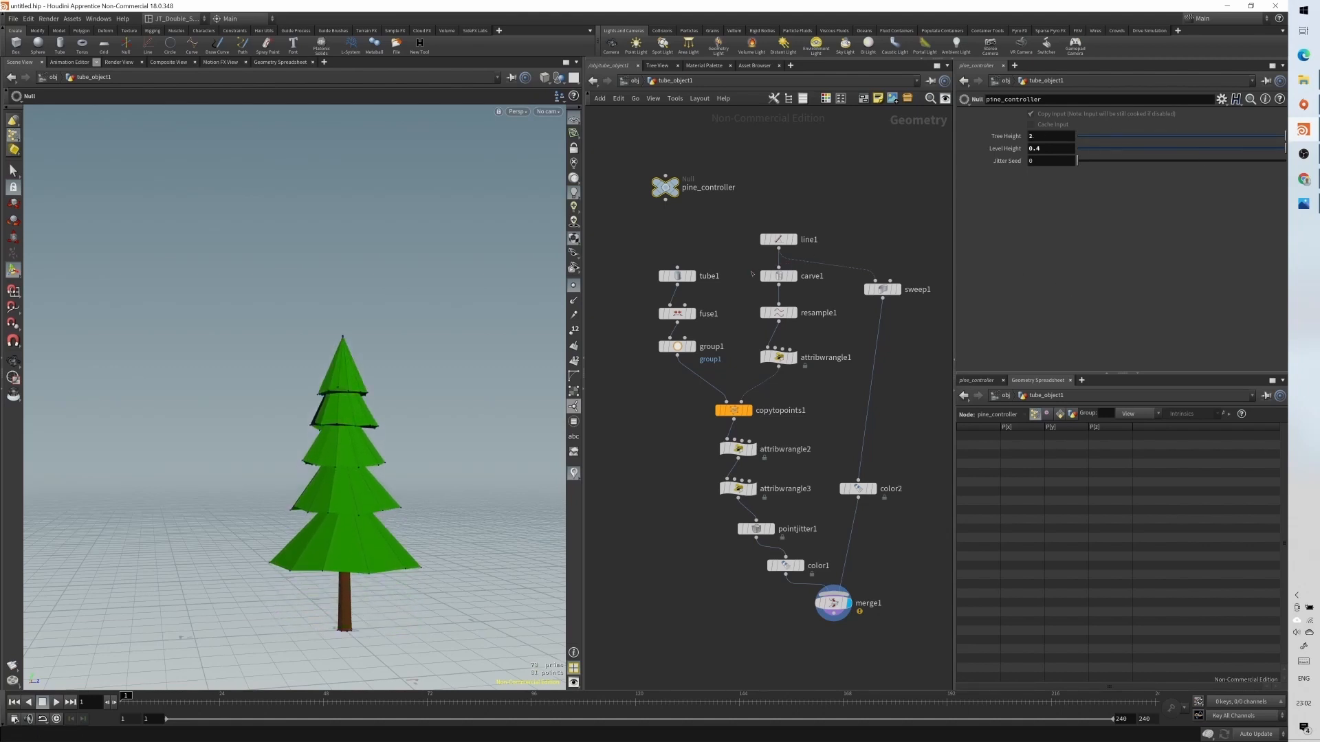
click(679, 277)
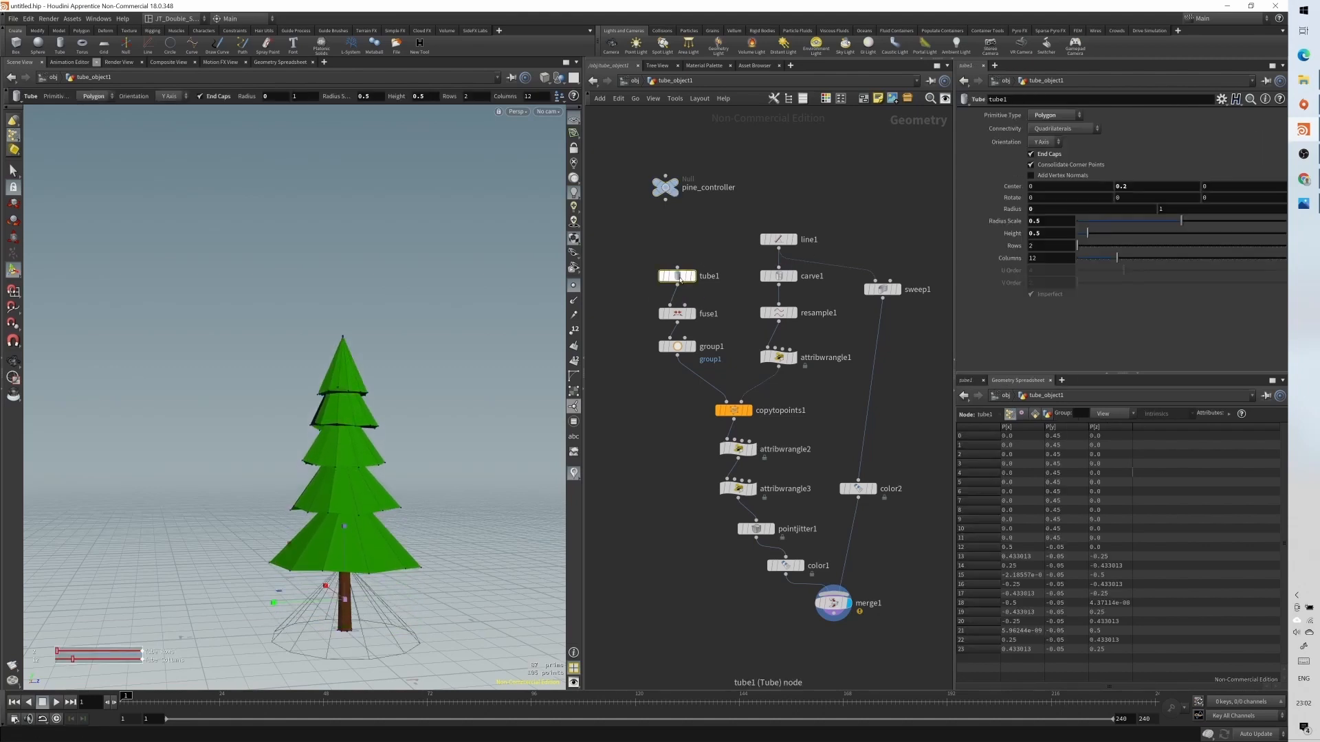
click(1040, 220)
click(676, 194)
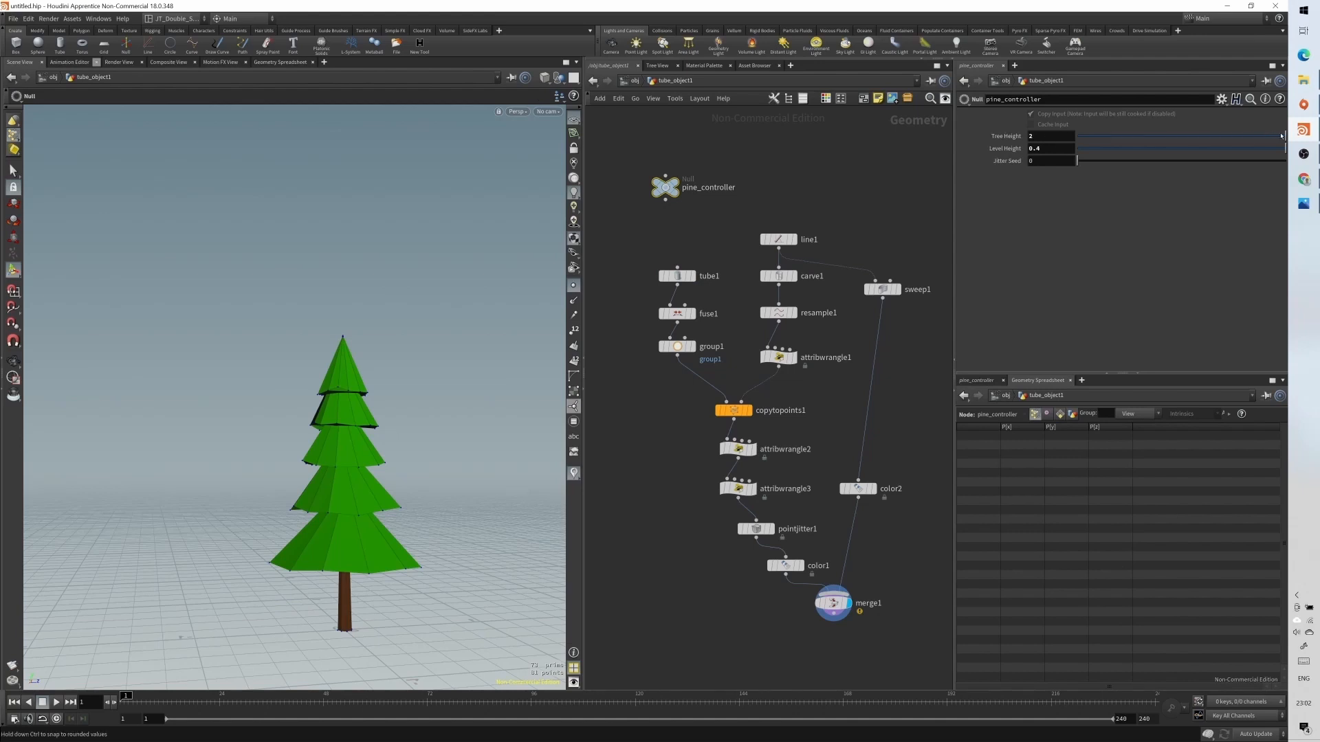
- Try a wider Radius Scale of 0.564 on tube1, and reset it to 0.5
click(679, 276)
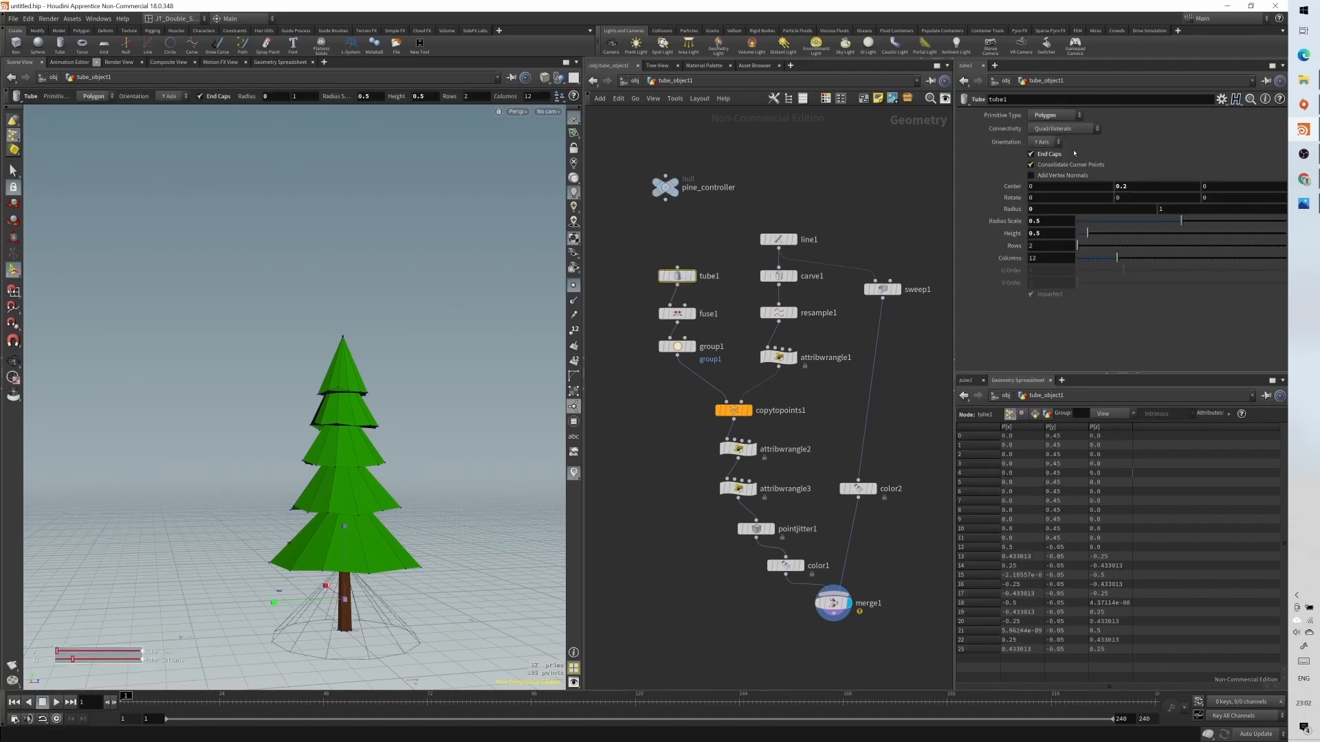
mouse_move(1184, 224)
mouse_down()
mouse_move(1231, 223)
mouse_move(1195, 223)
mouse_up()
double_click(1061, 223)
text(0.5)
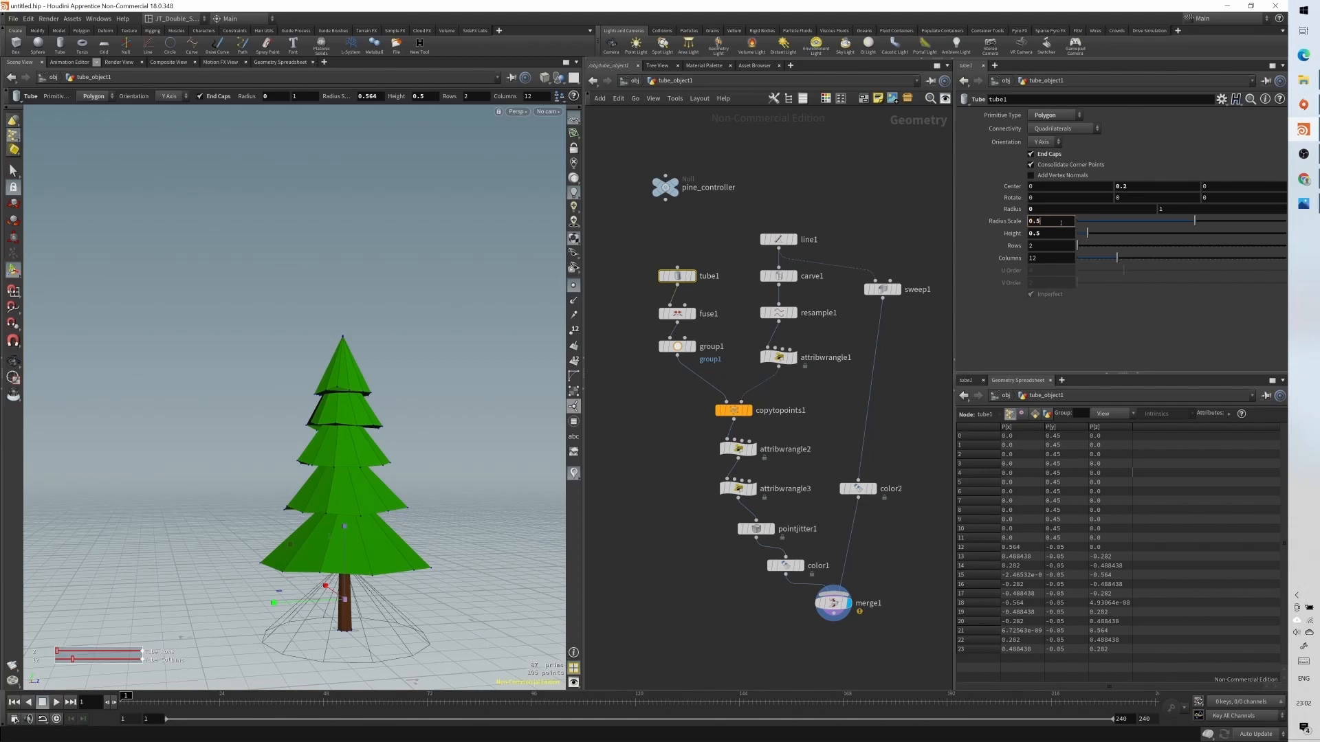
key(Return)
- Compare tube1's Radius Scale with pine_controller's Tree Height, and lower Tree Height to 0.5
click(672, 192)
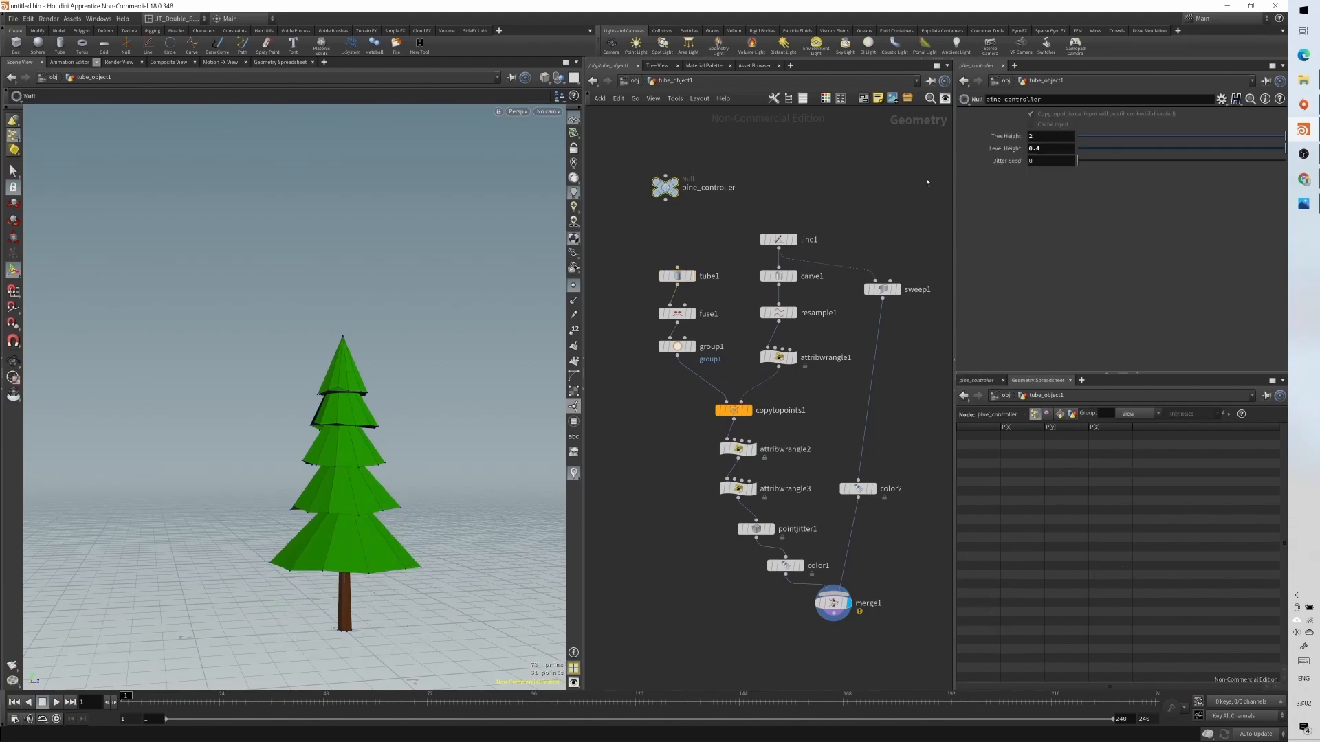
click(682, 276)
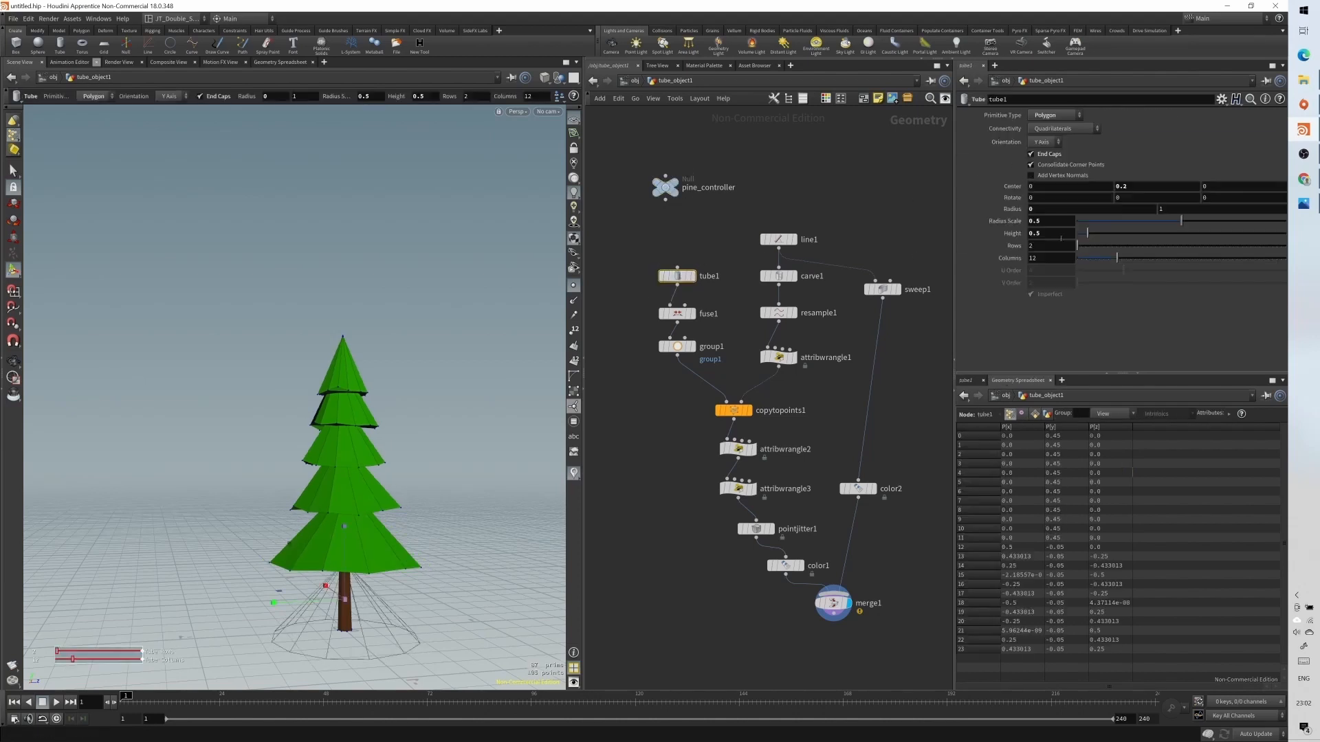
click(664, 191)
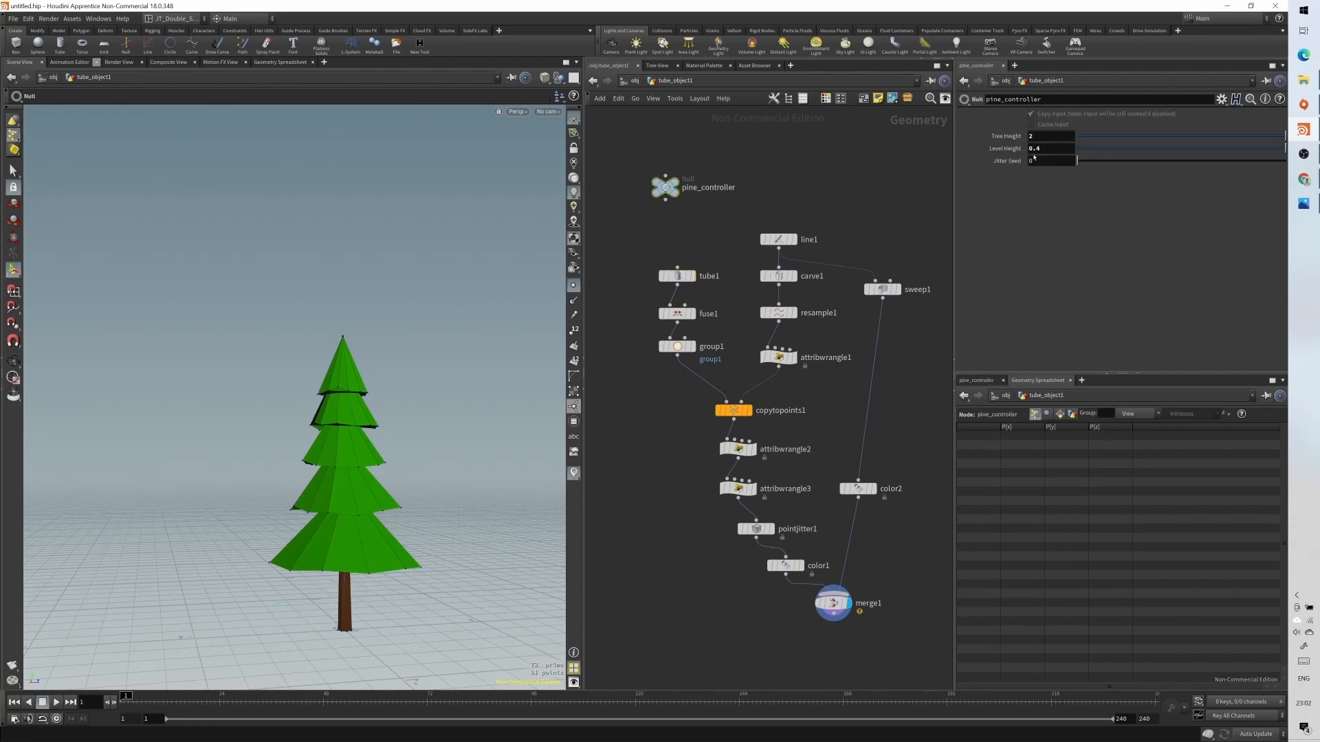
drag(1283, 136, 1060, 135)
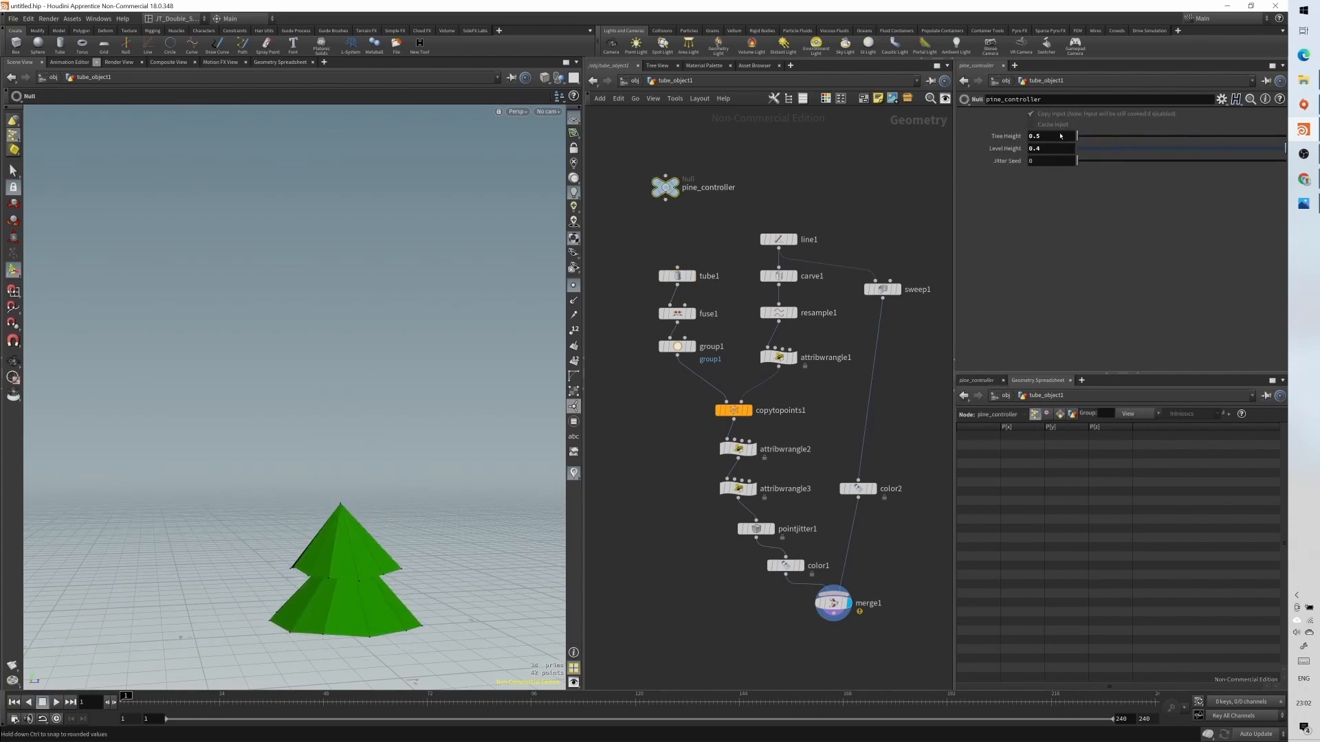
- Test tube1's Radius Scale at 0.3, 0.2 and 0.1 on the short tree, and set it to 0.2
click(677, 276)
click(1043, 221)
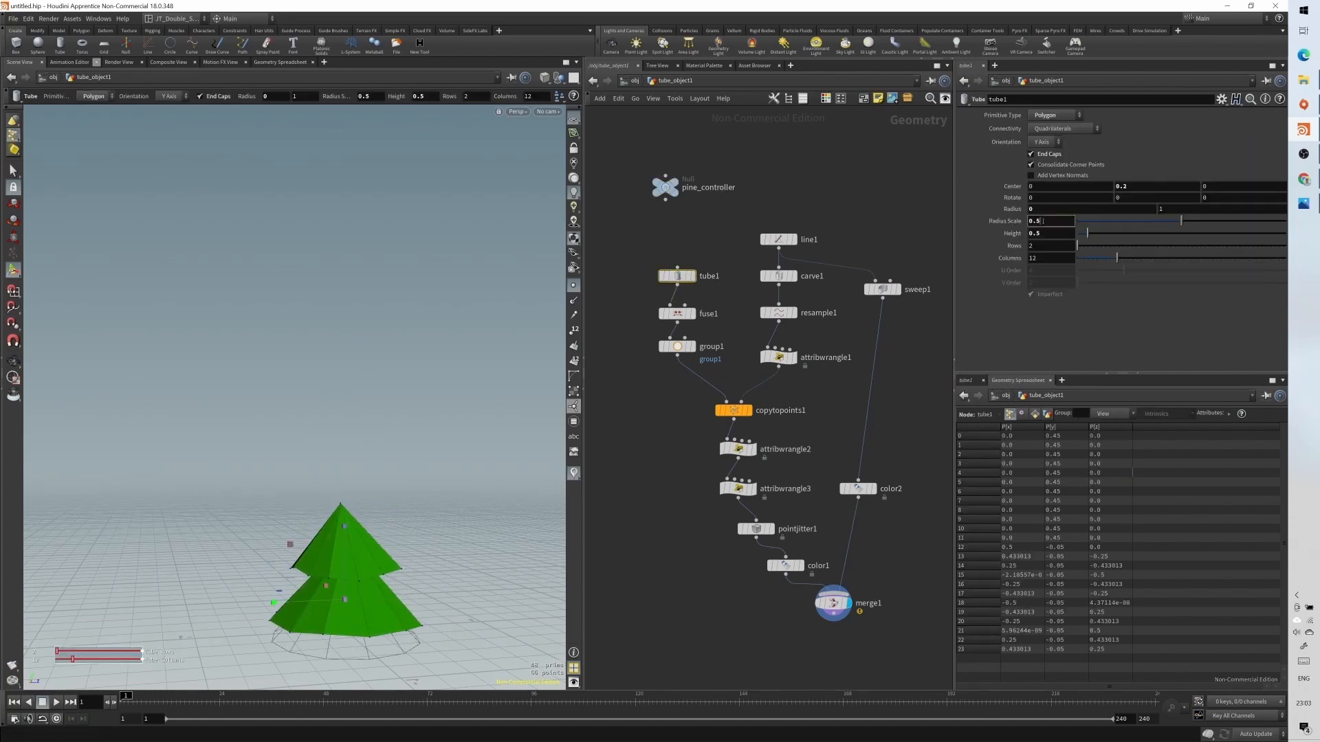
key(Return)
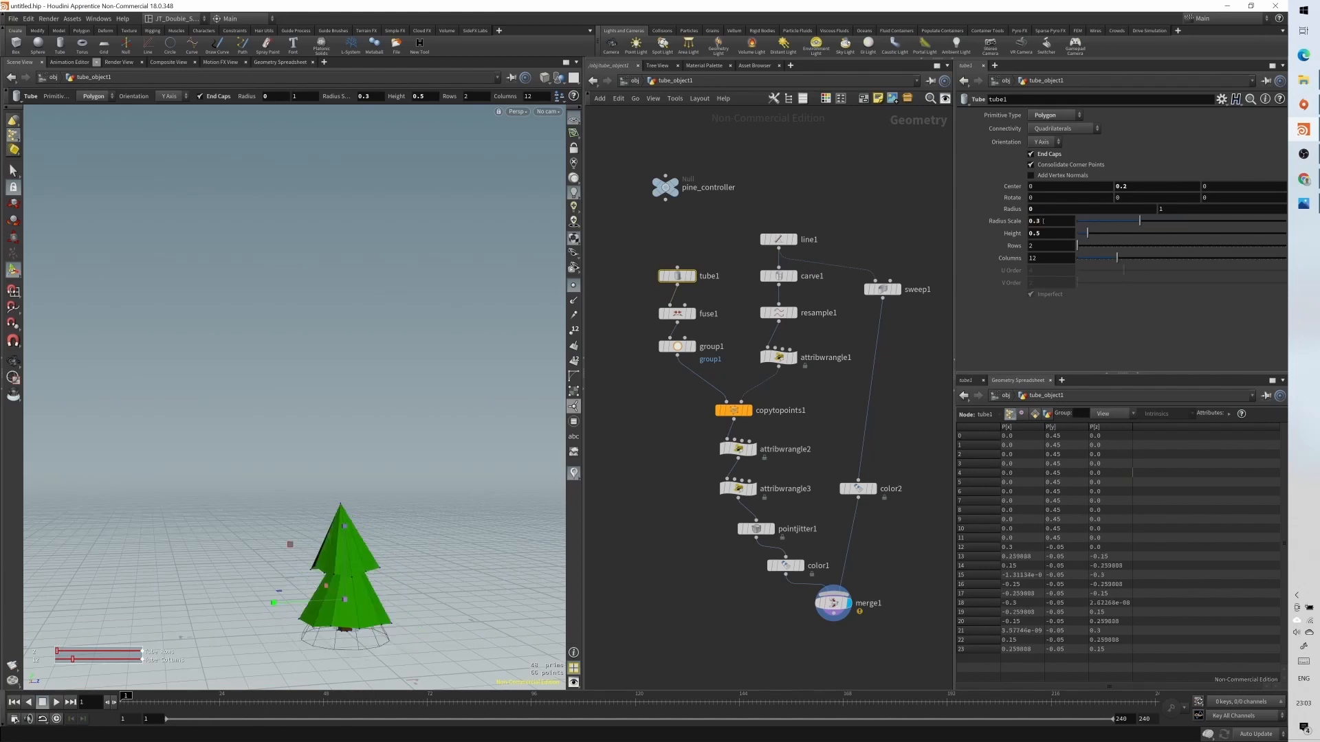
click(1044, 221)
key(BackSpace)
text(2)
key(Return)
click(1043, 221)
key(BackSpace)
text(1)
key(Return)
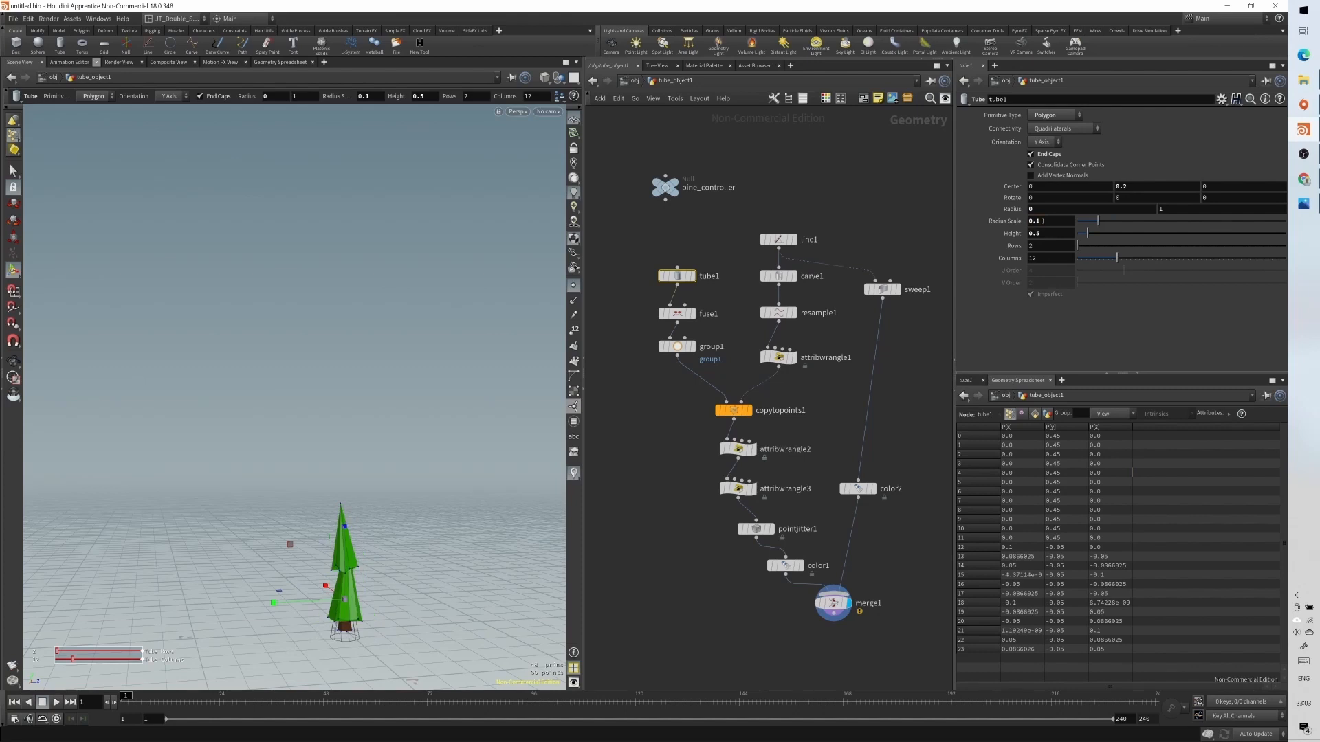
click(1043, 220)
key(BackSpace)
text(2)
key(Return)
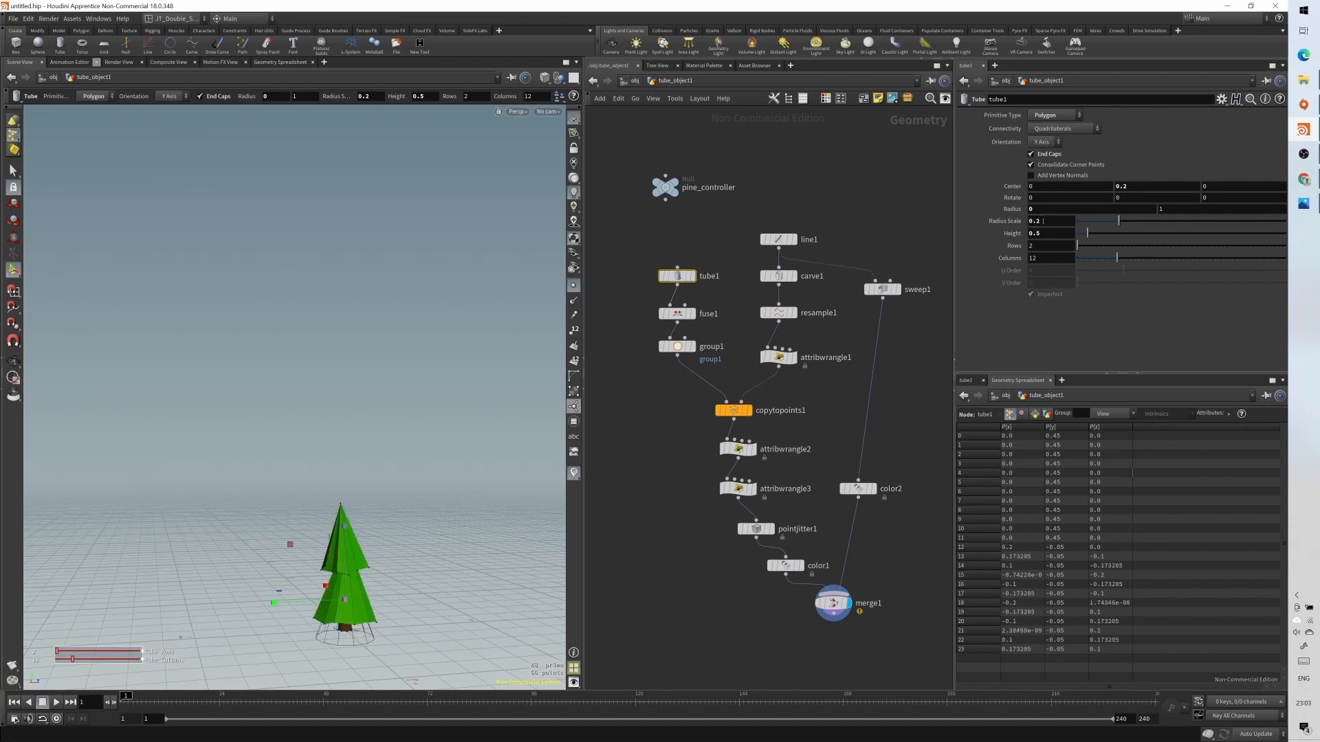
- Copy pine_controller's Tree Height parameter and paste it as a relative reference into tube1's Radius Scale
mouse_move(684, 273)
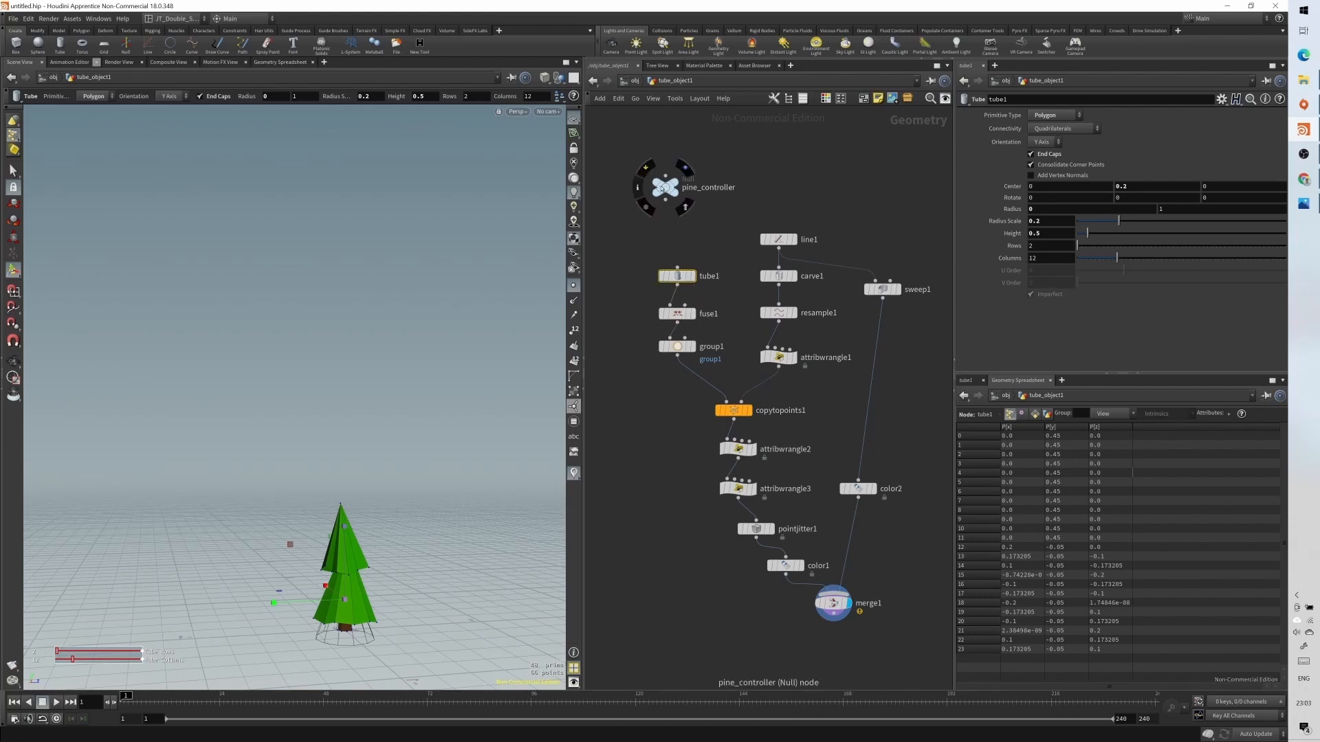
click(664, 187)
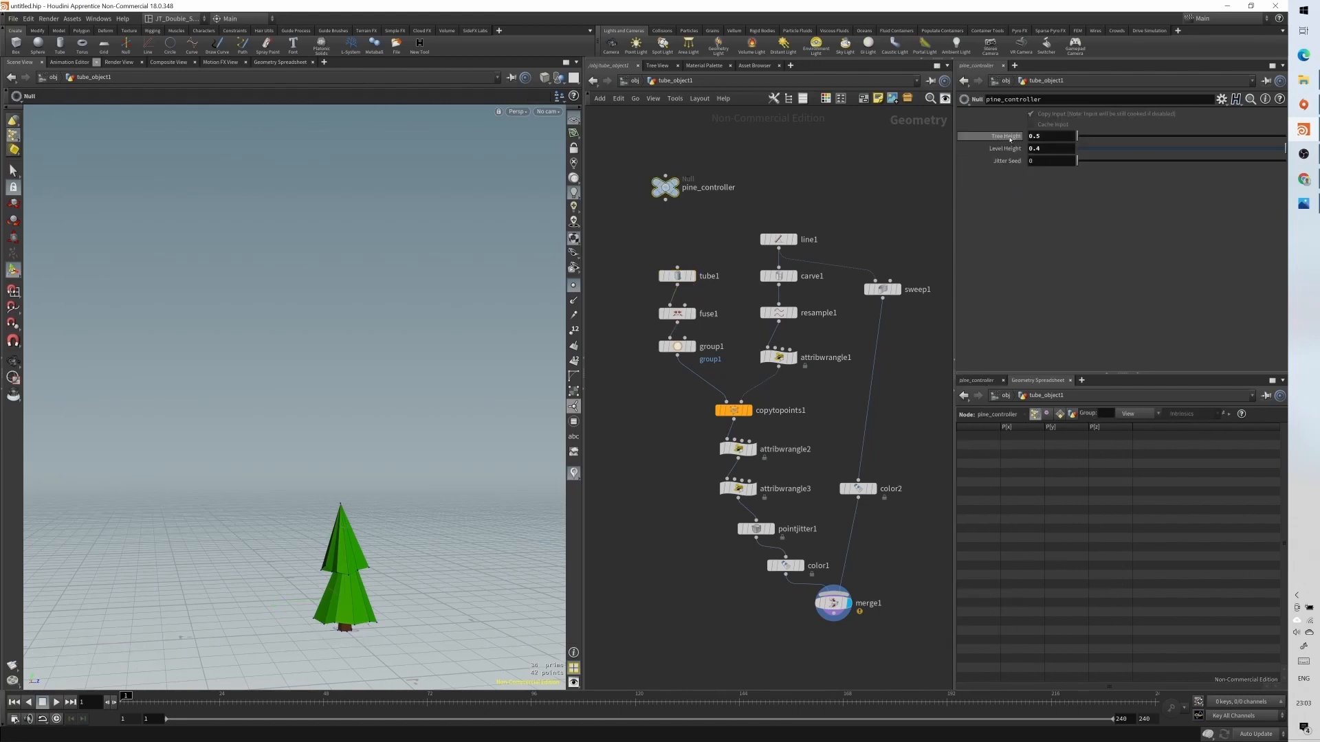
right_click(1008, 137)
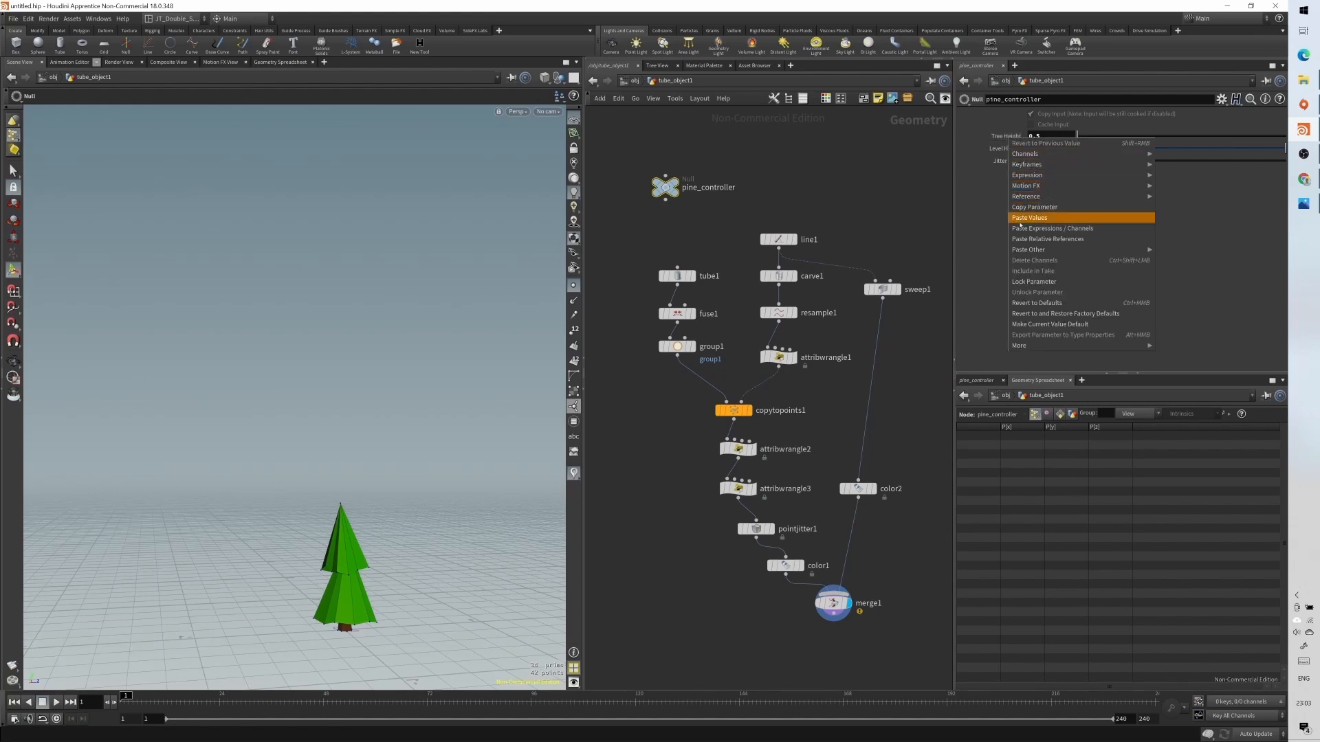
click(1020, 207)
click(678, 276)
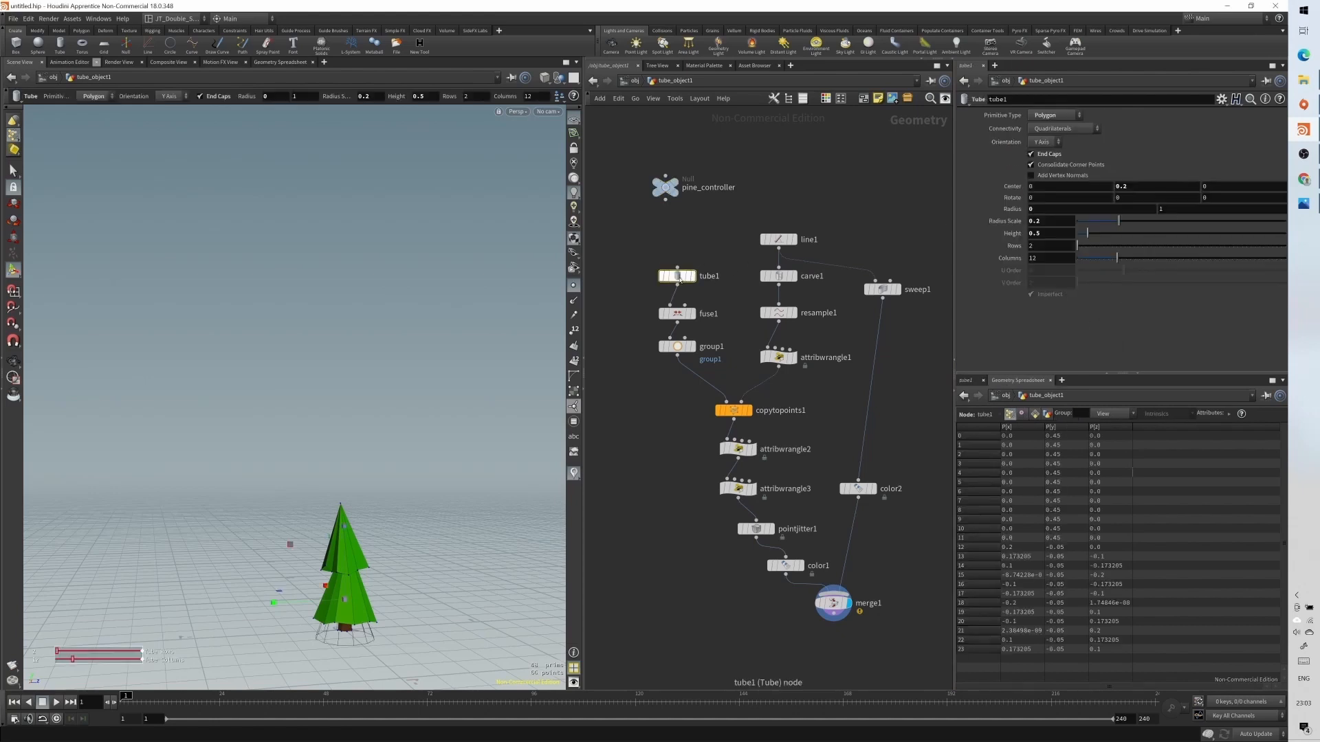
right_click(1046, 222)
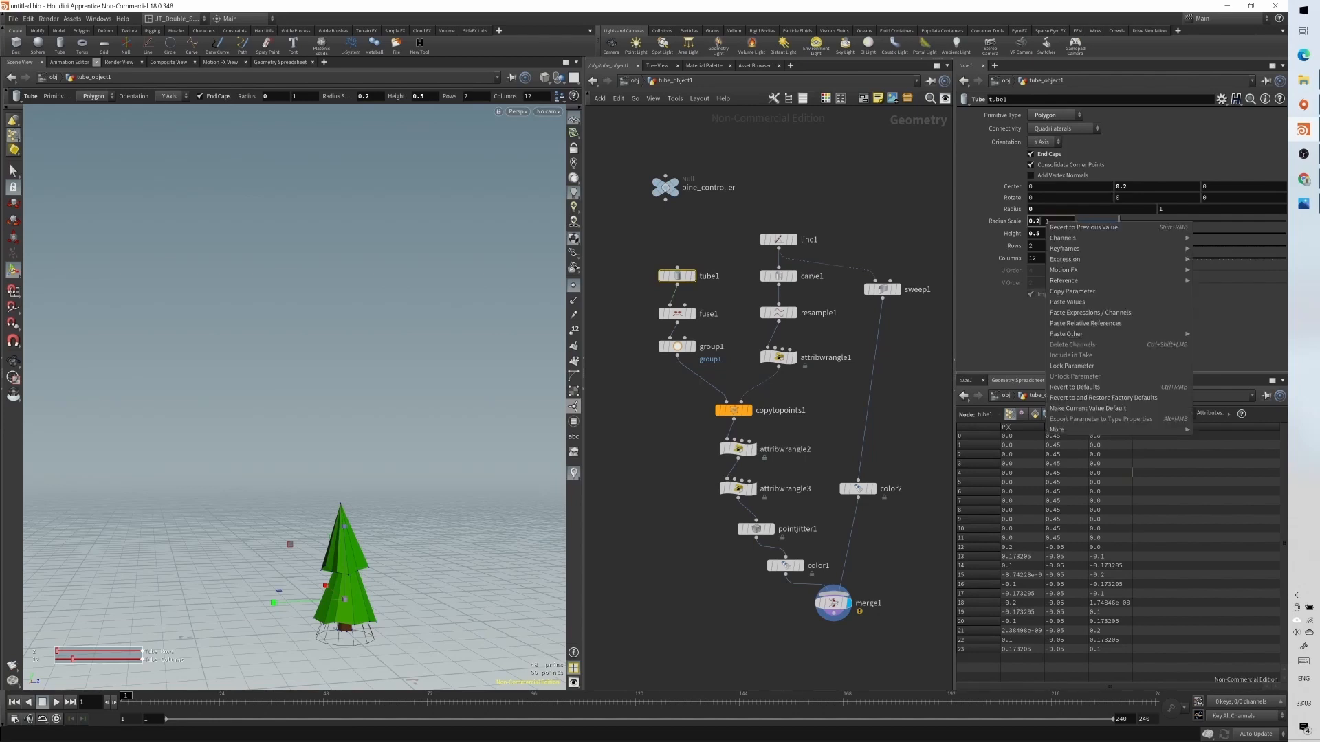
click(1101, 319)
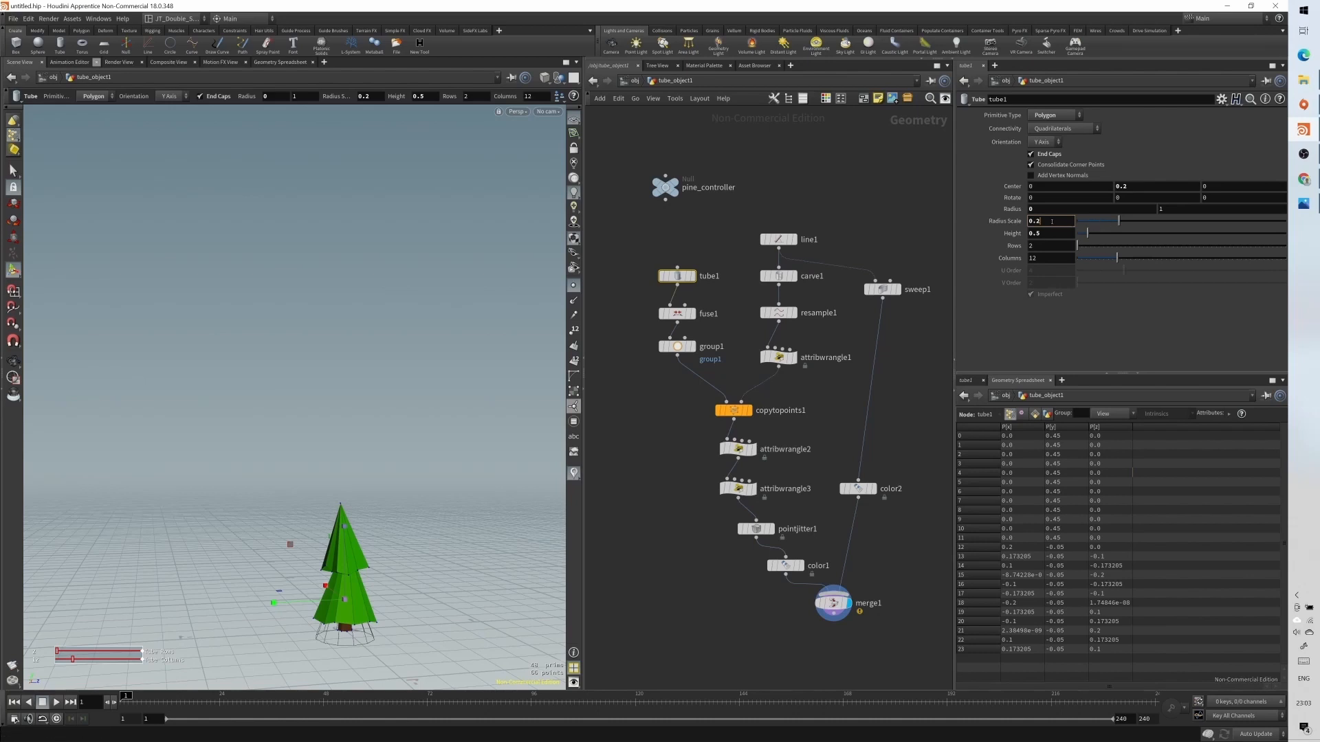
right_click(1042, 220)
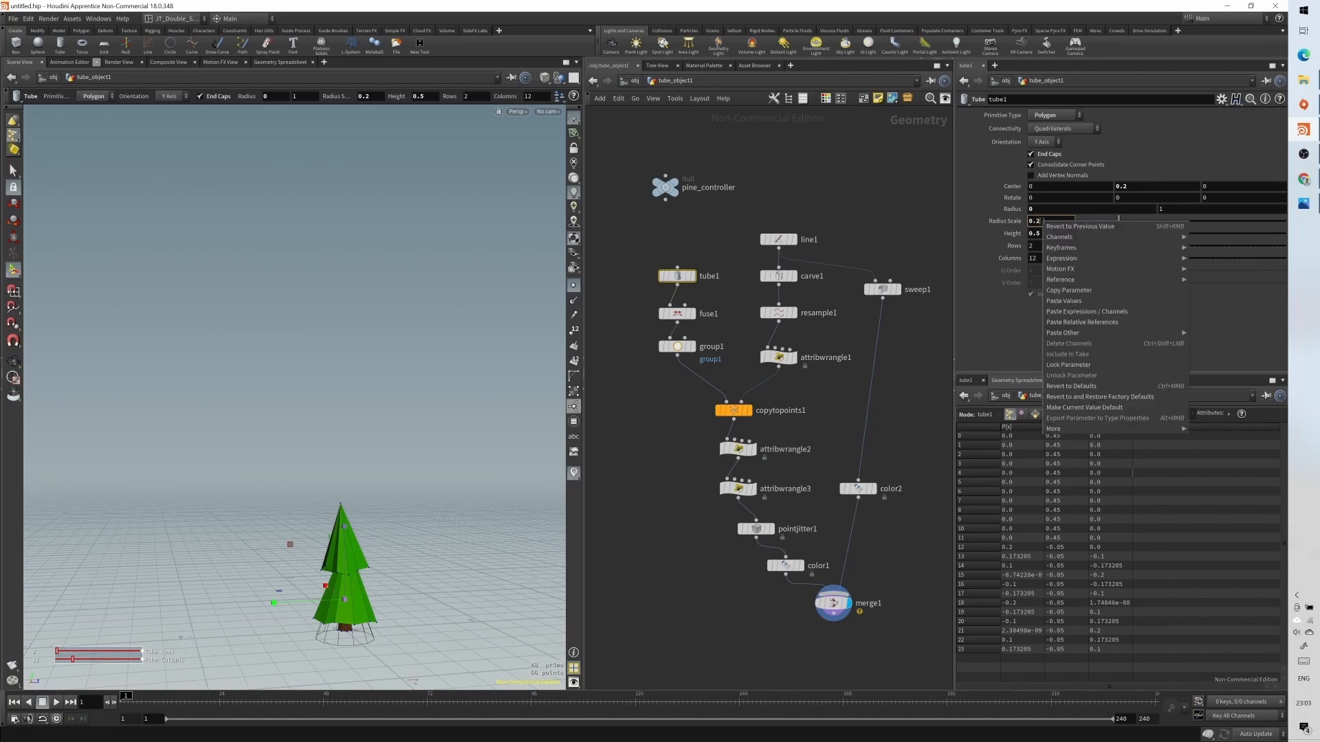
click(1069, 323)
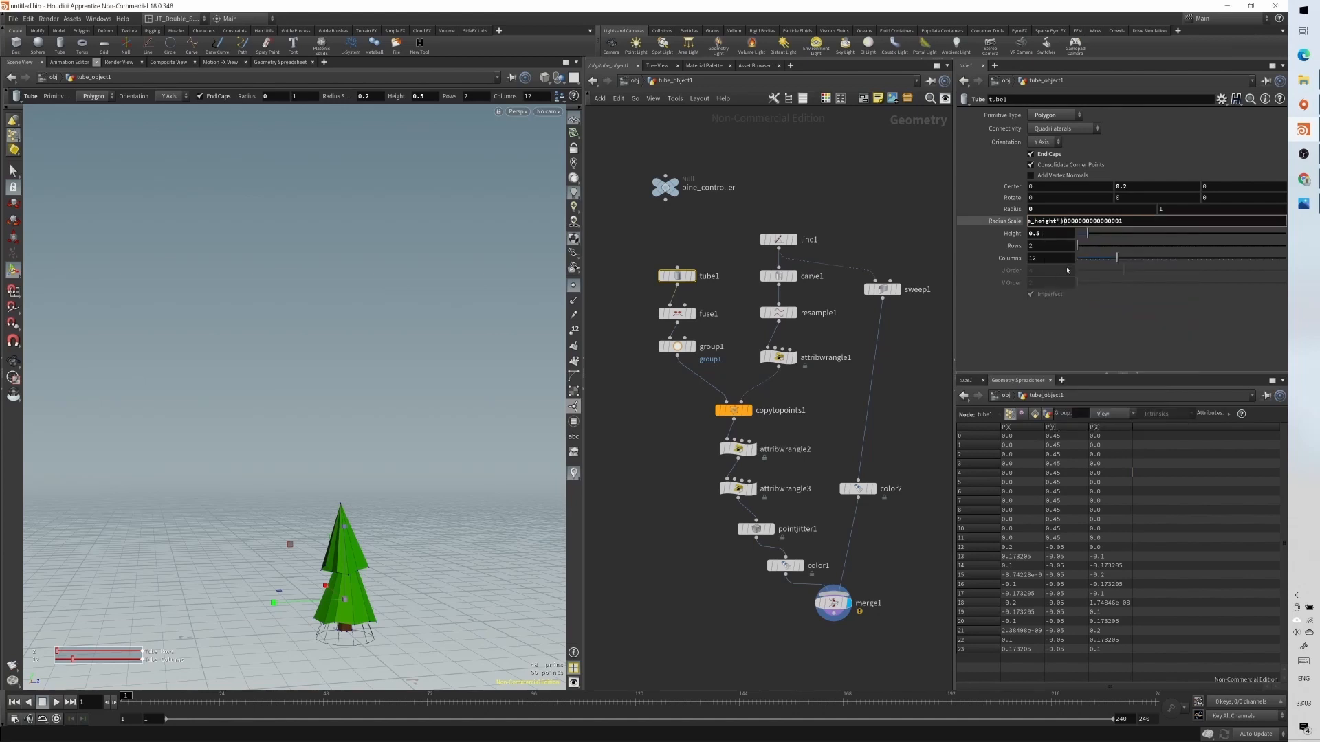
- Clean up tube1's pasted Radius Scale expression so it reads 0.2 * ch("../pine_controller/tree_height")
key(Home)
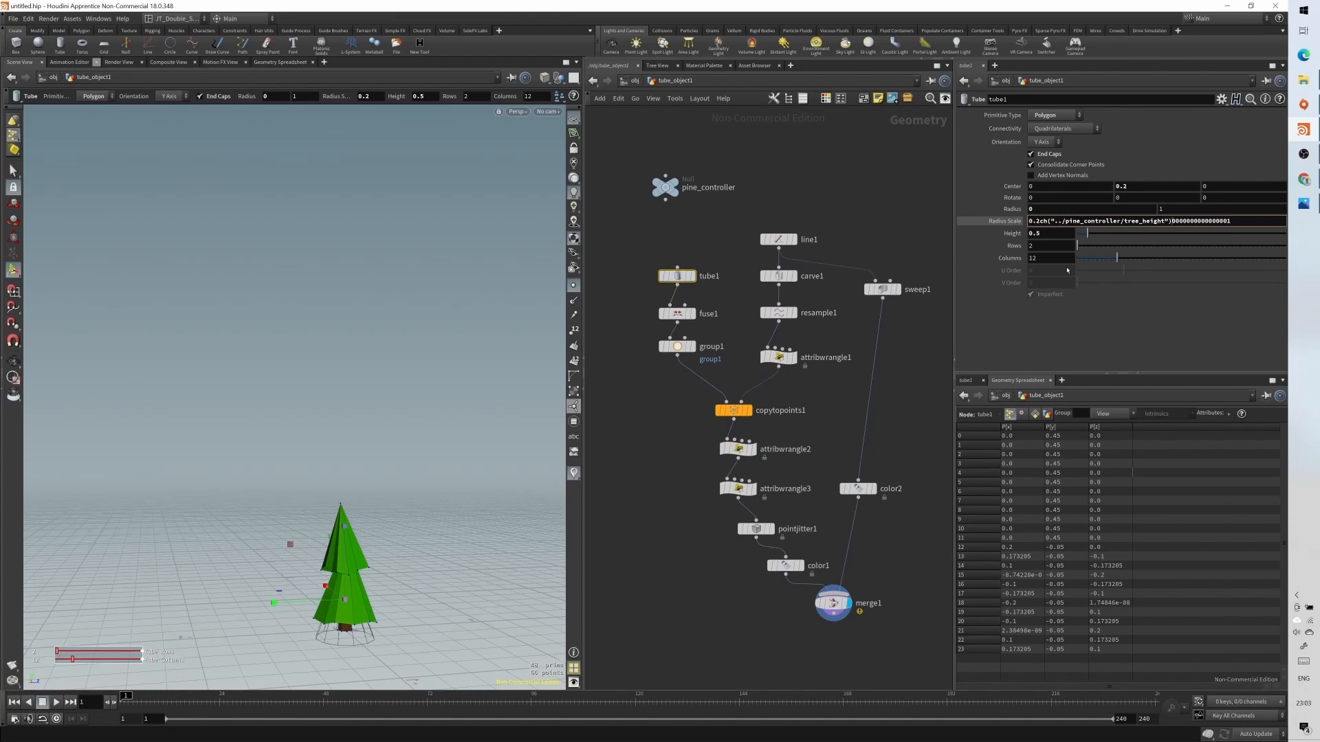
key(shift+Left)
key(shift+Left)
key(shift+Left)
key(shift+Left)
key(shift+Left)
key(shift+Left)
key(shift+Left)
key(shift+Left)
key(shift+Left)
key(shift+Left)
key(shift+Left)
key(shift+Left)
key(shift+Left)
key(shift+Left)
key(shift+Left)
key(shift+Left)
key(shift+Left)
key(shift+Left)
key(shift+Left)
key(shift+Left)
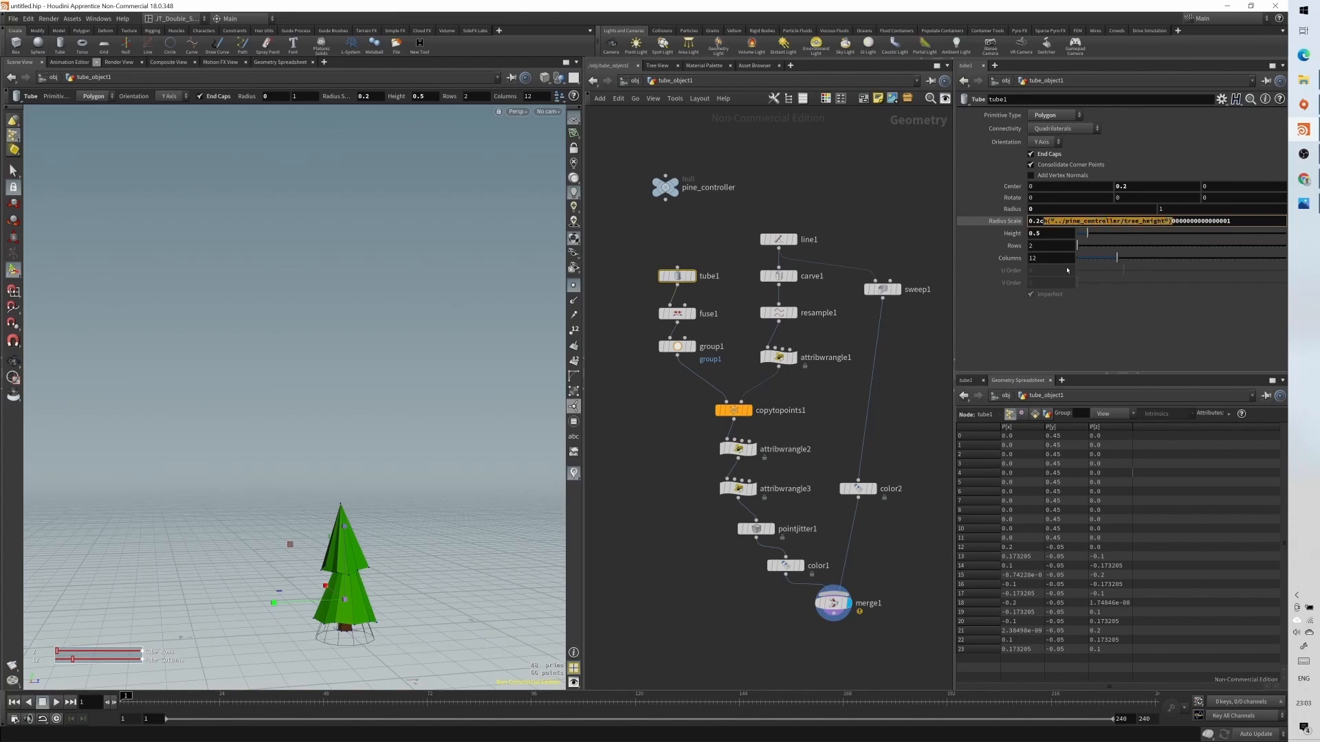
key(BackSpace)
key(shift+End)
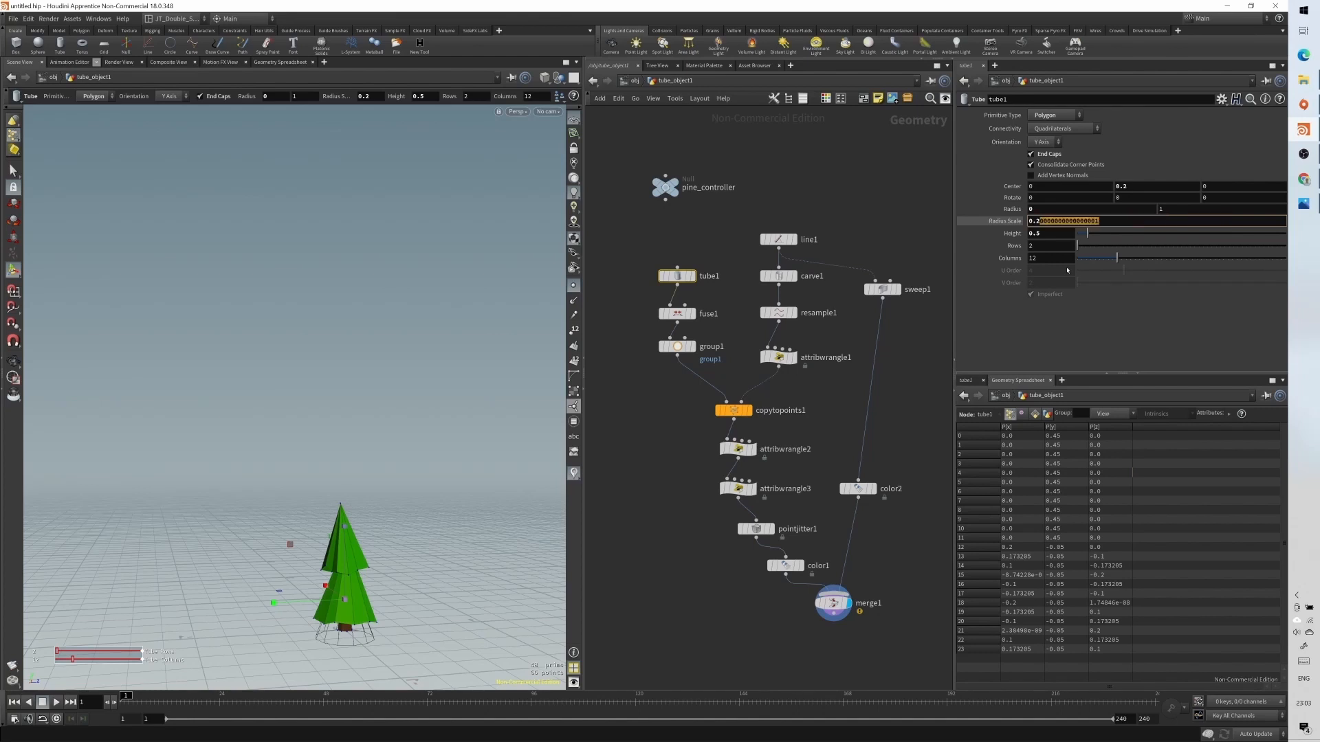
key(Delete)
text(*)
key(ctrl+v)
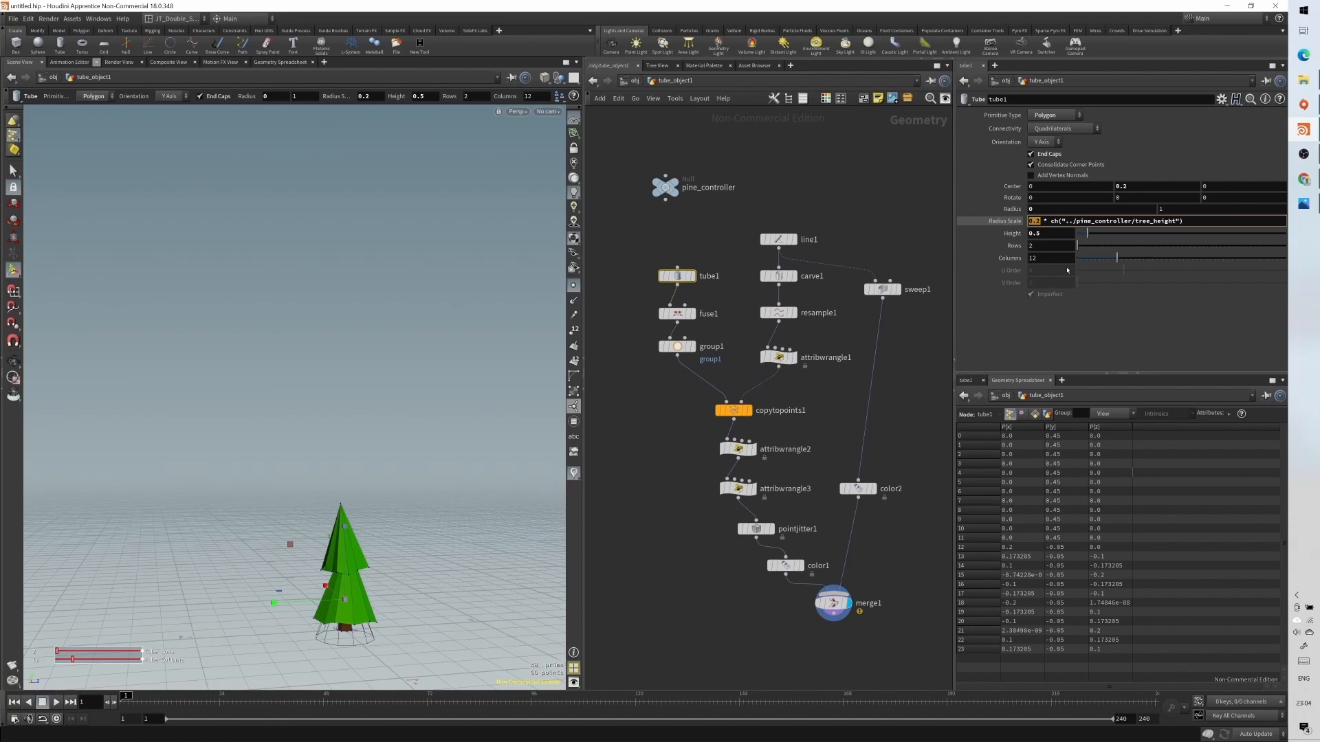
- Change tube1's Radius Scale expression to (0.25 * ch("../pine_controller/tree_height"))
text(0.25)
key(Home)
text(0.2 + ()
drag(1052, 220, 982, 219)
key(BackSpace)
key(Return)
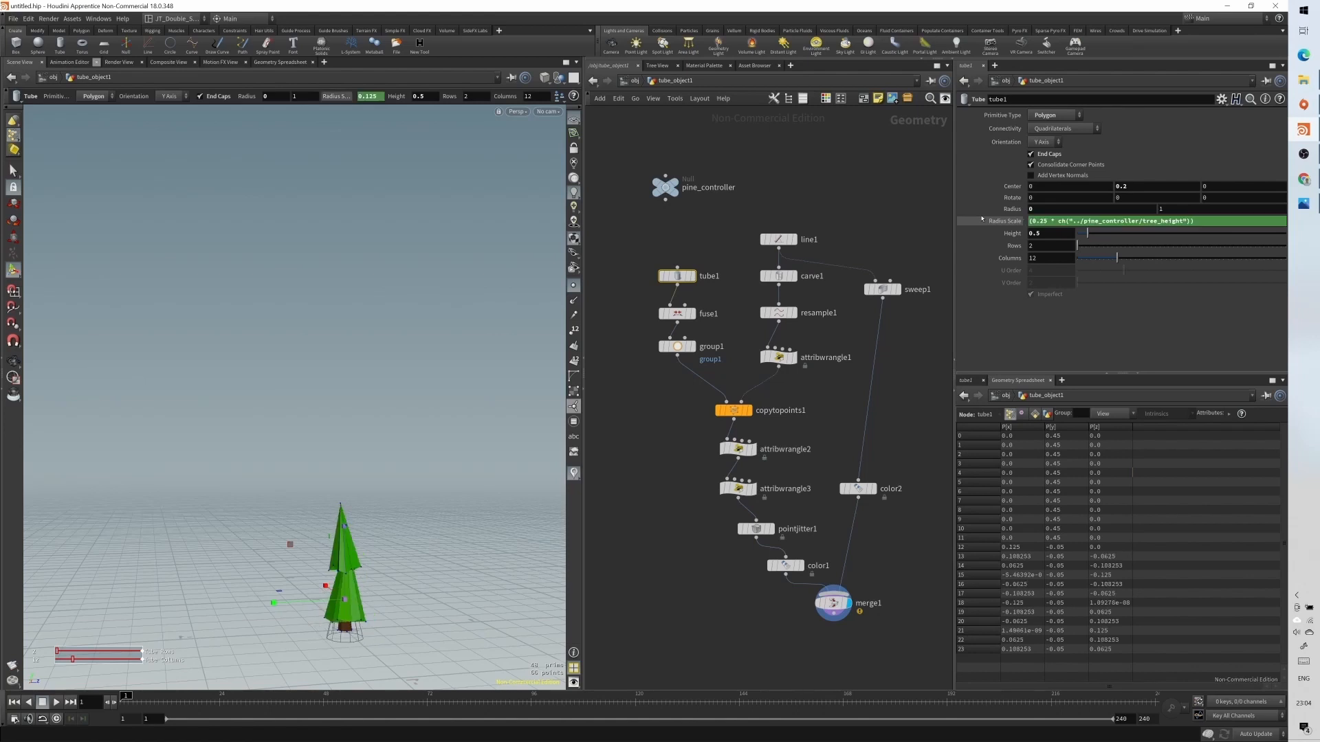
- Test the radius expression by raising pine_controller's Tree Height to 2, checking tube1, and returning the height to 0.5
click(665, 187)
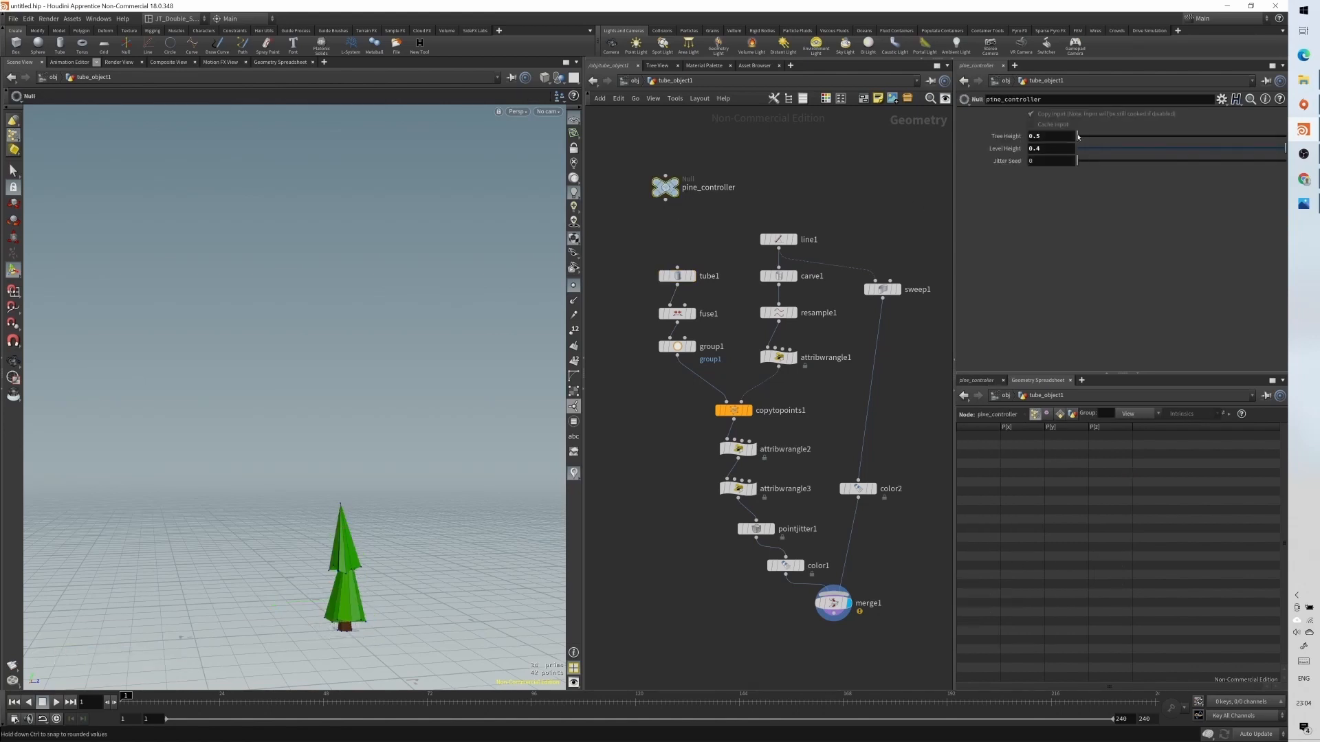
drag(1078, 136, 1283, 141)
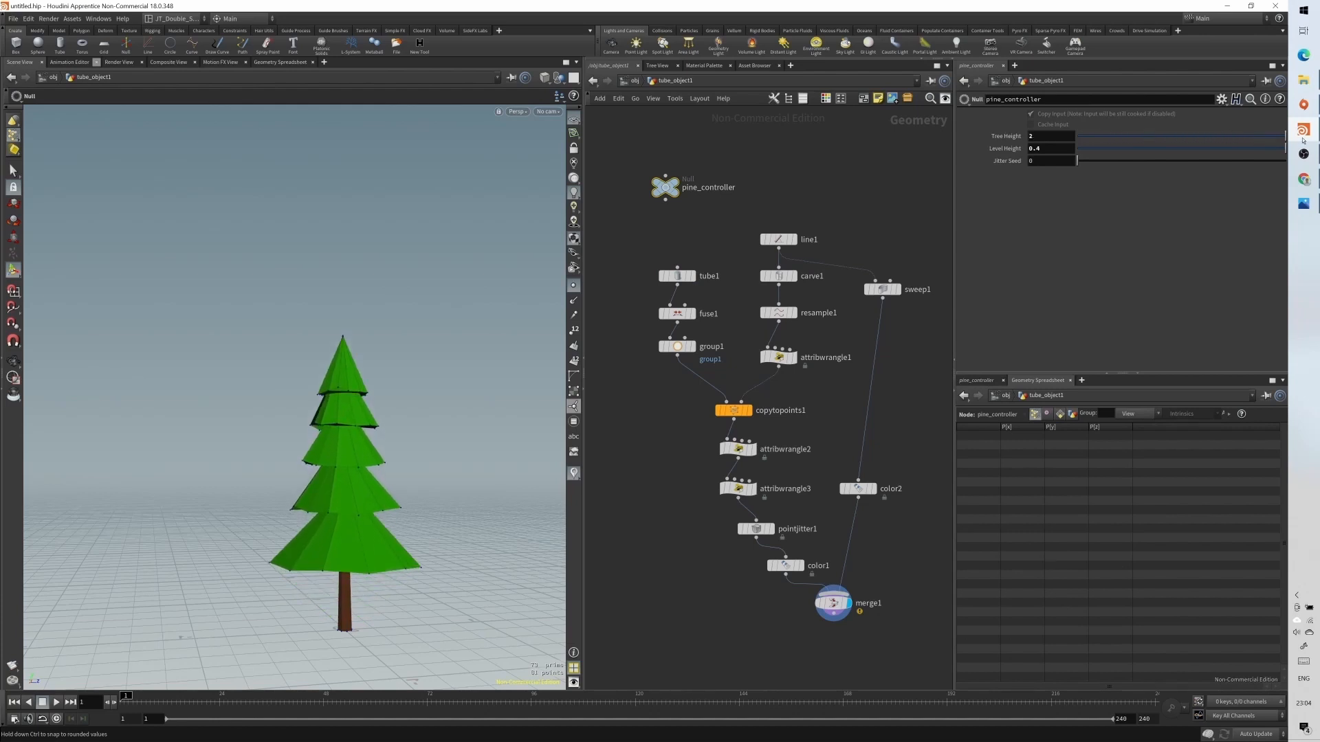
click(680, 275)
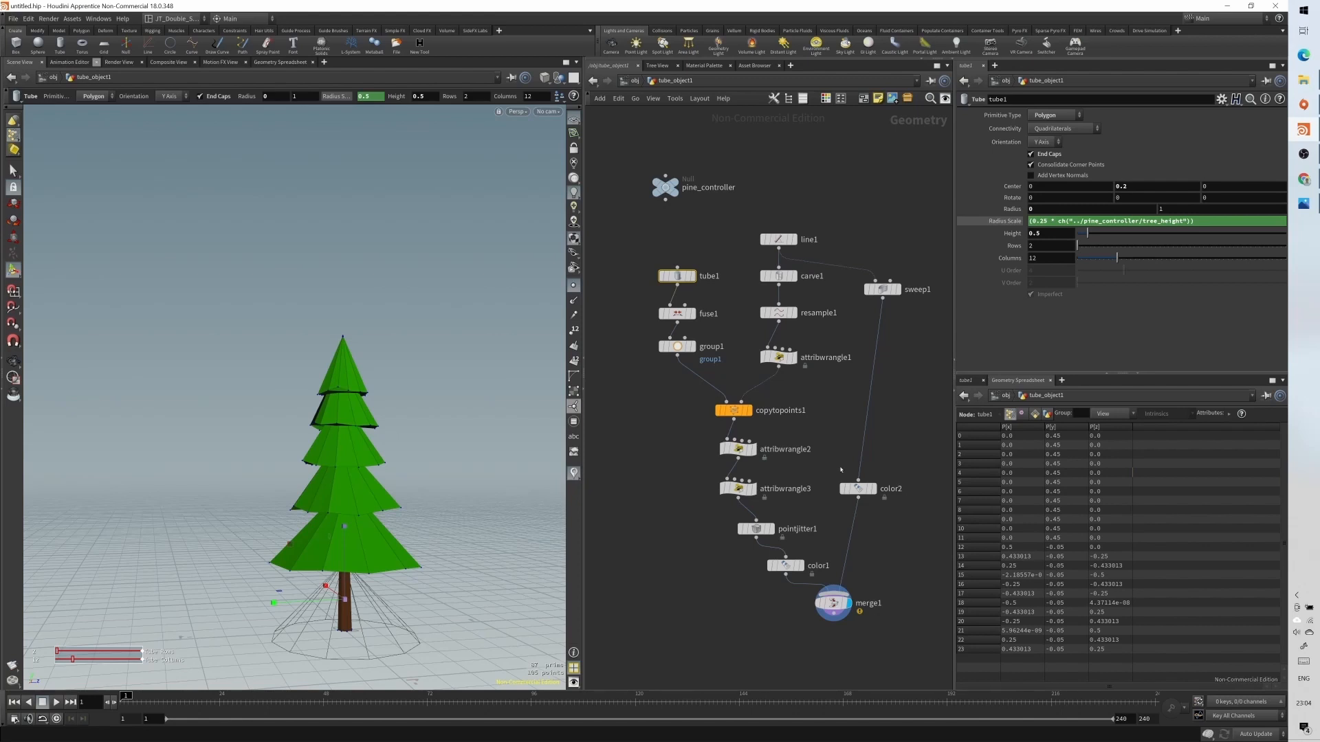
click(665, 187)
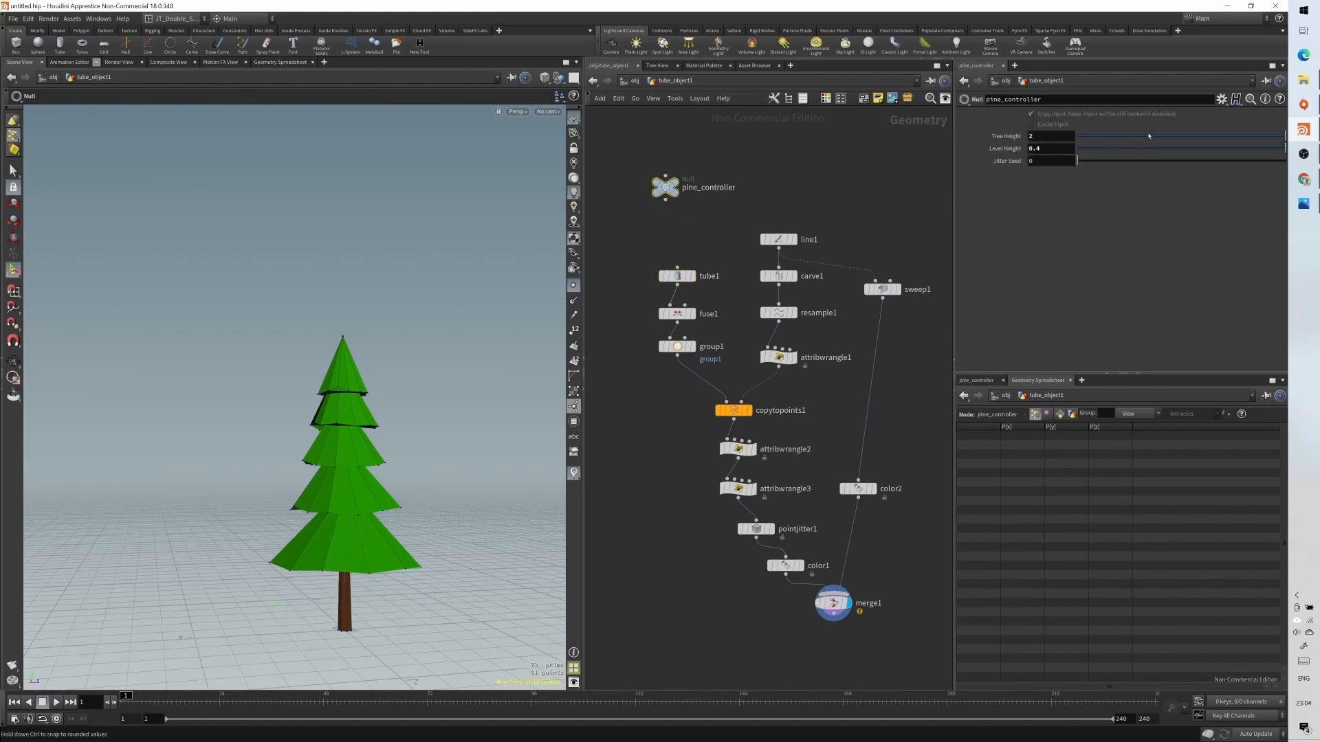
drag(1169, 136, 1068, 140)
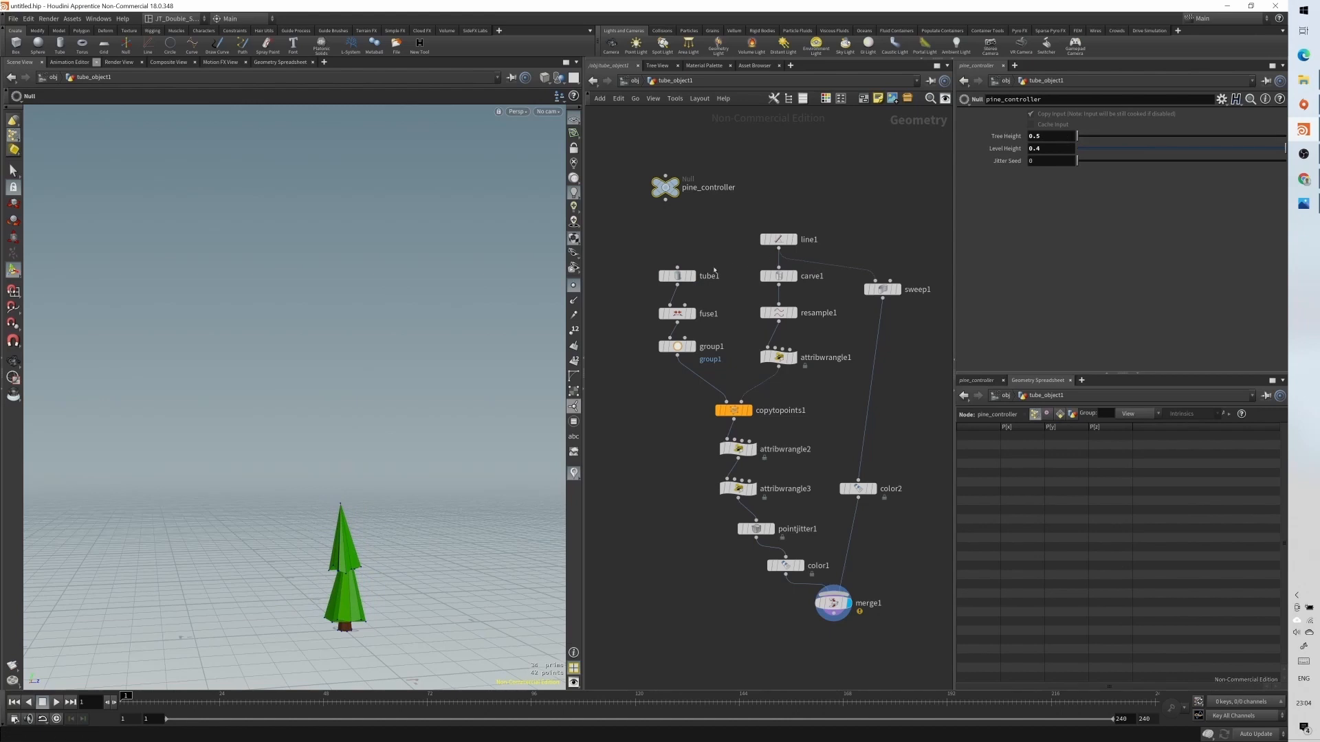
- Add a 0.1 offset in front of tube1's Radius Scale expression, making it 0.1 + (0.25 * ch("../pine_controller/tree_height"))
click(677, 276)
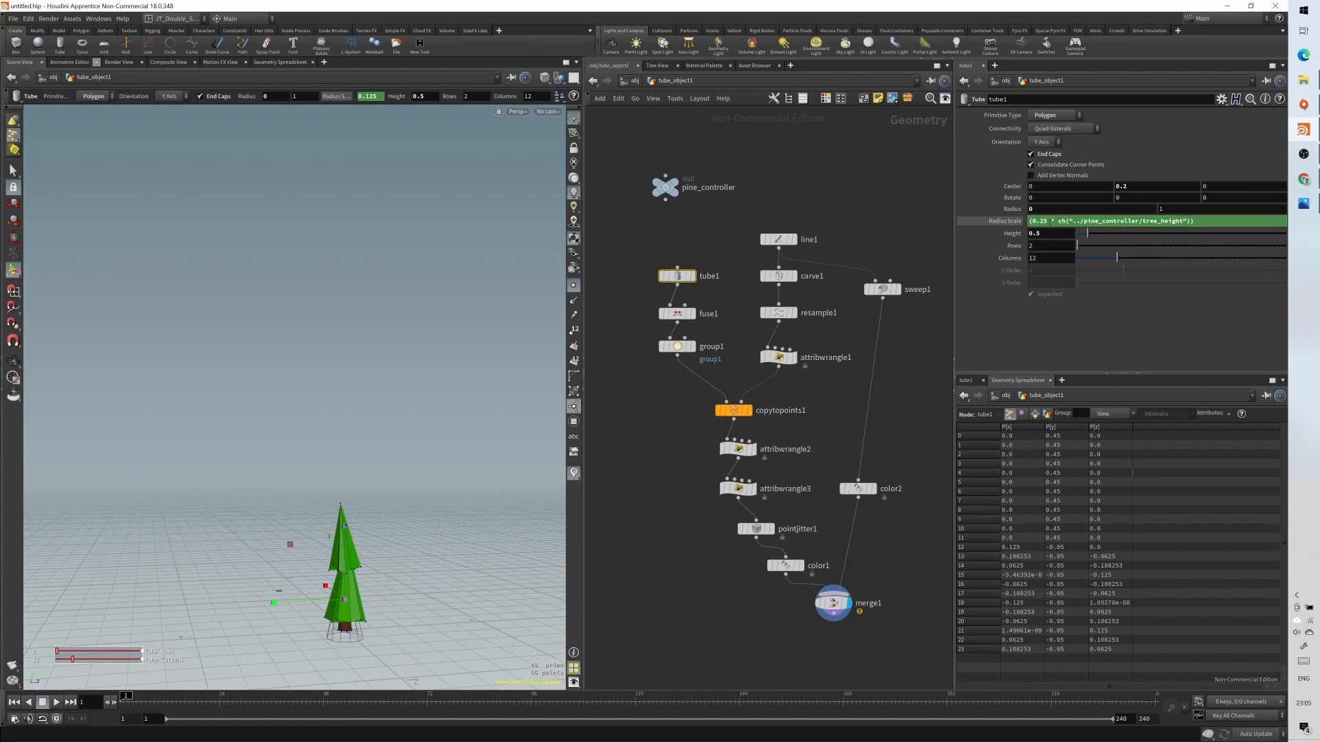
text(0.1 +)
key(Return)
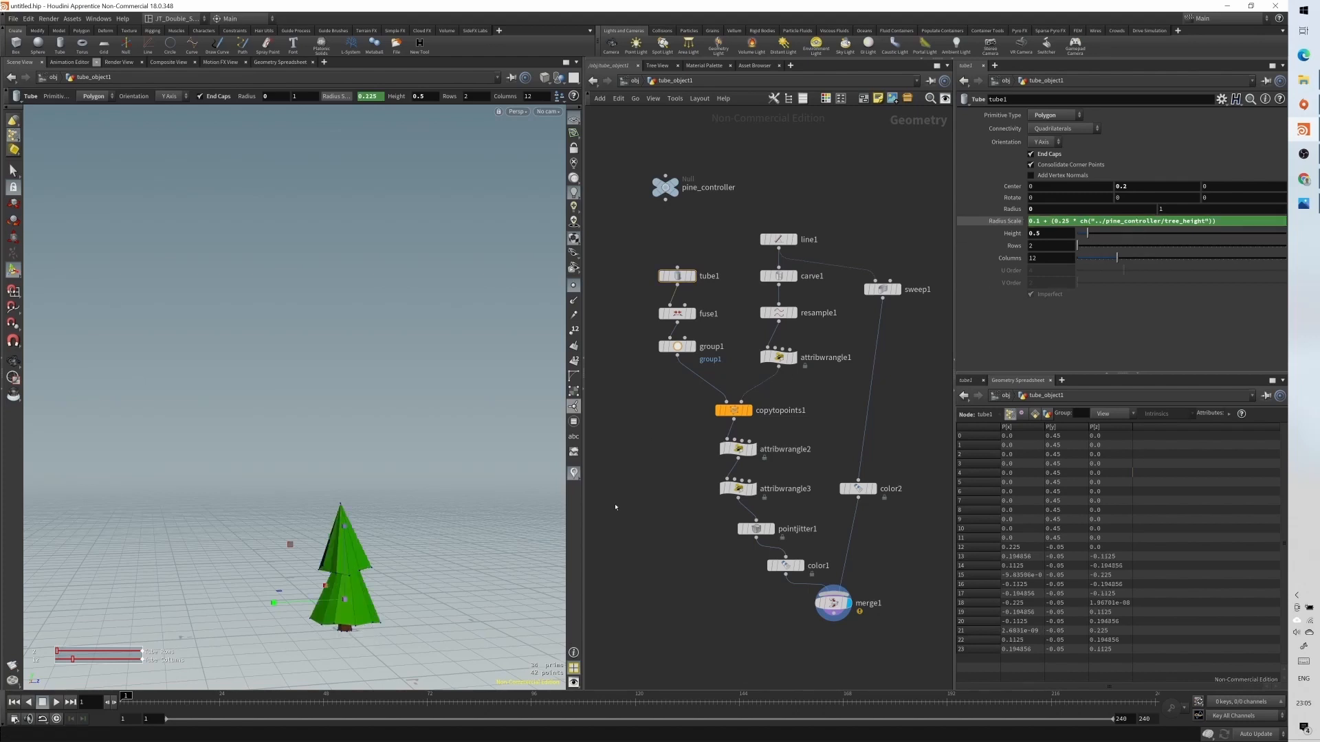
- Raise pine_controller's Tree Height to 2 and check tube1's offset Radius Scale expression against it
click(665, 187)
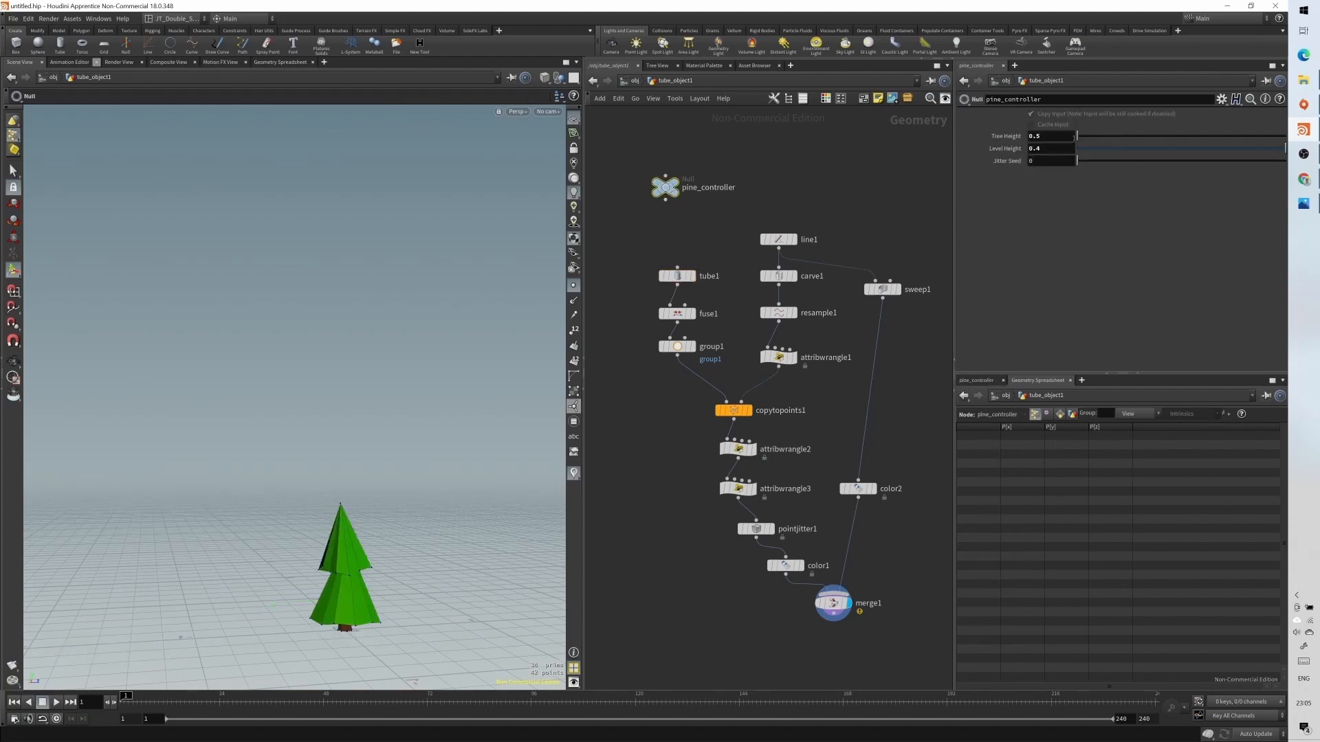
drag(1077, 136, 1315, 151)
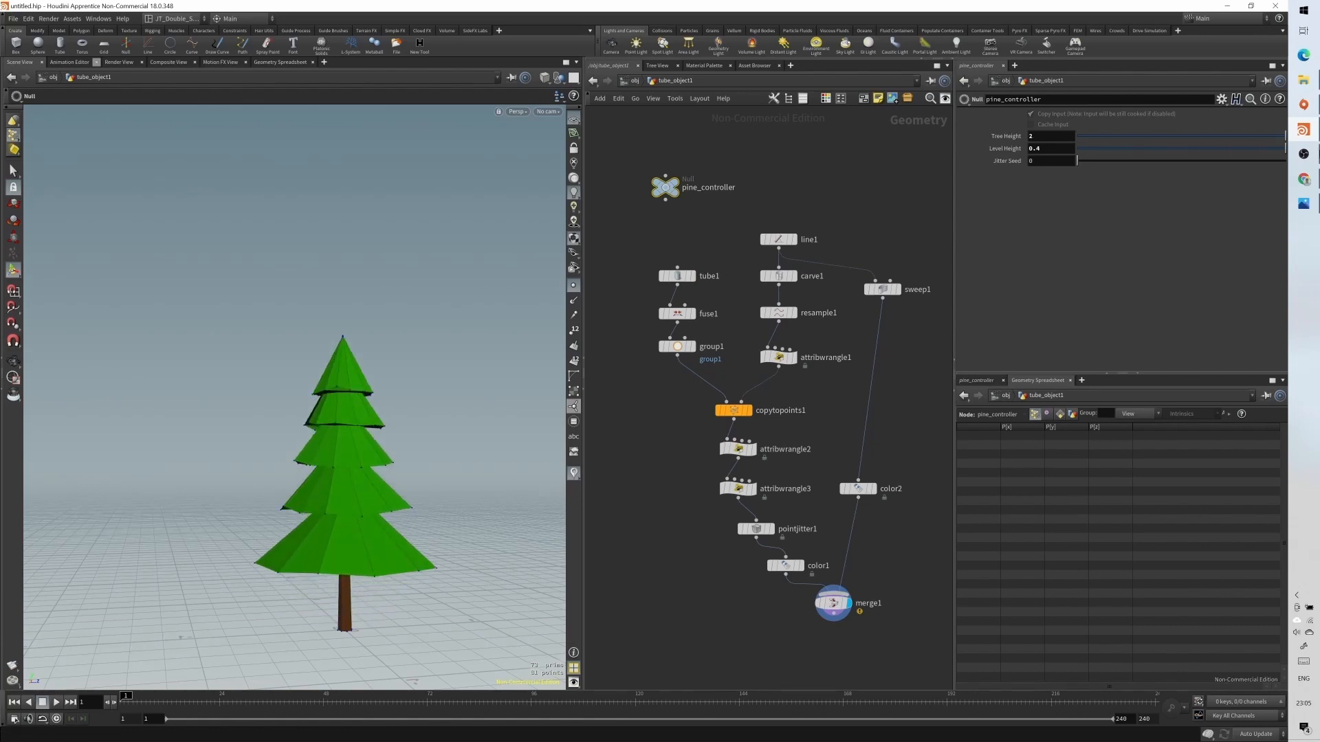
click(677, 276)
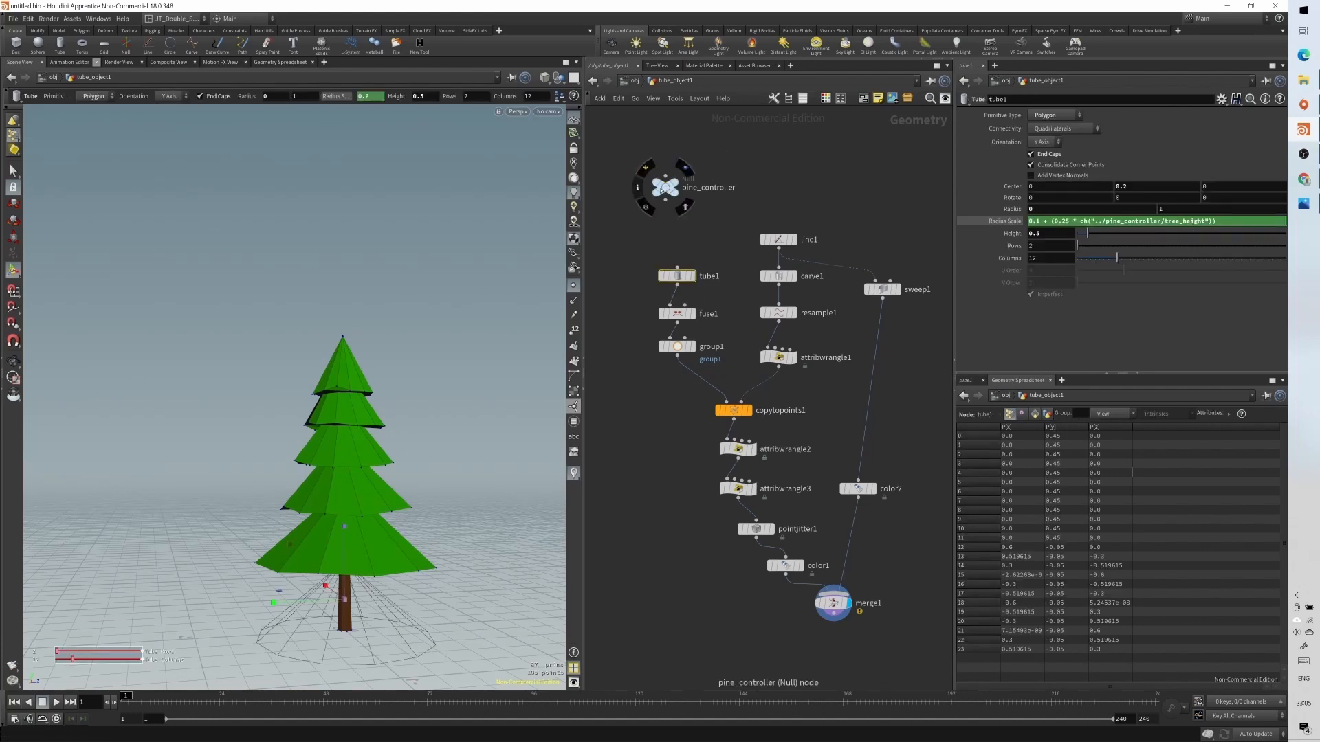
click(664, 187)
drag(1250, 137, 1299, 147)
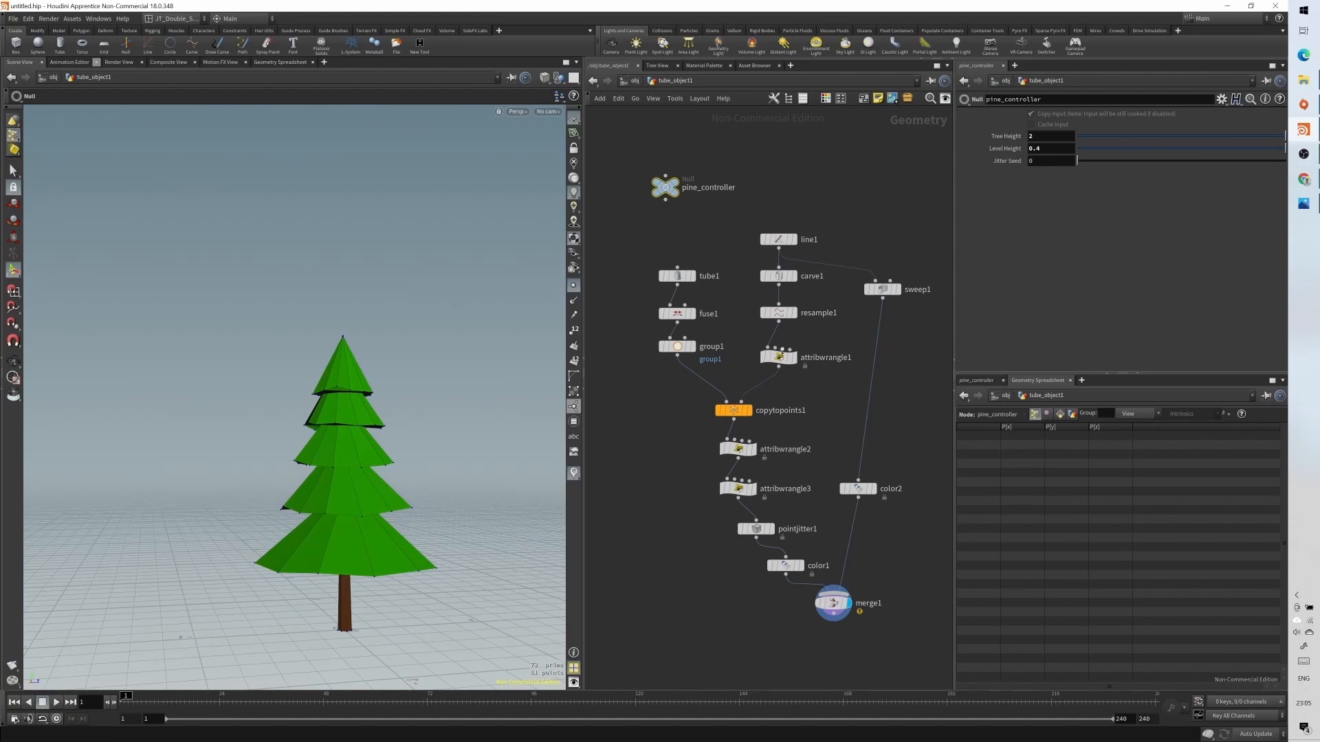
- Inspect how height_scale is computed in attribwrangle1 and applied in attribwrangle3
click(779, 357)
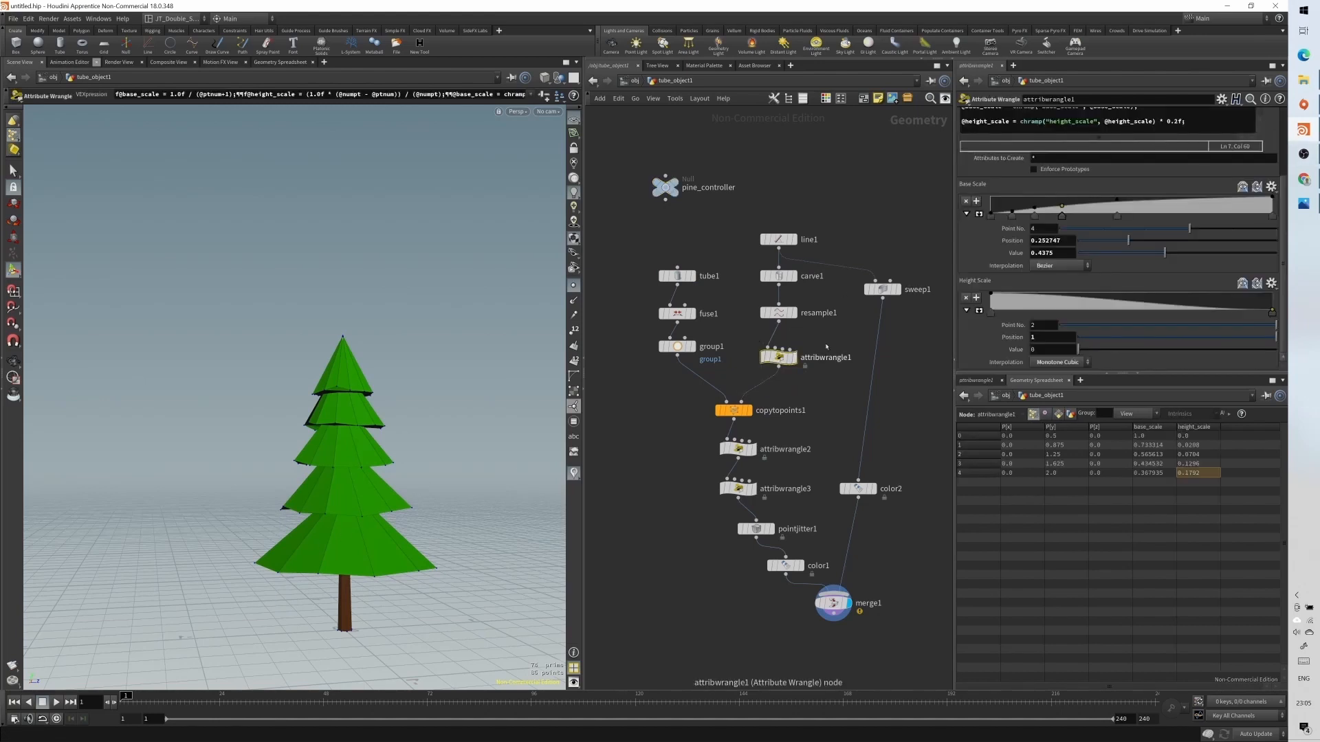
click(1180, 125)
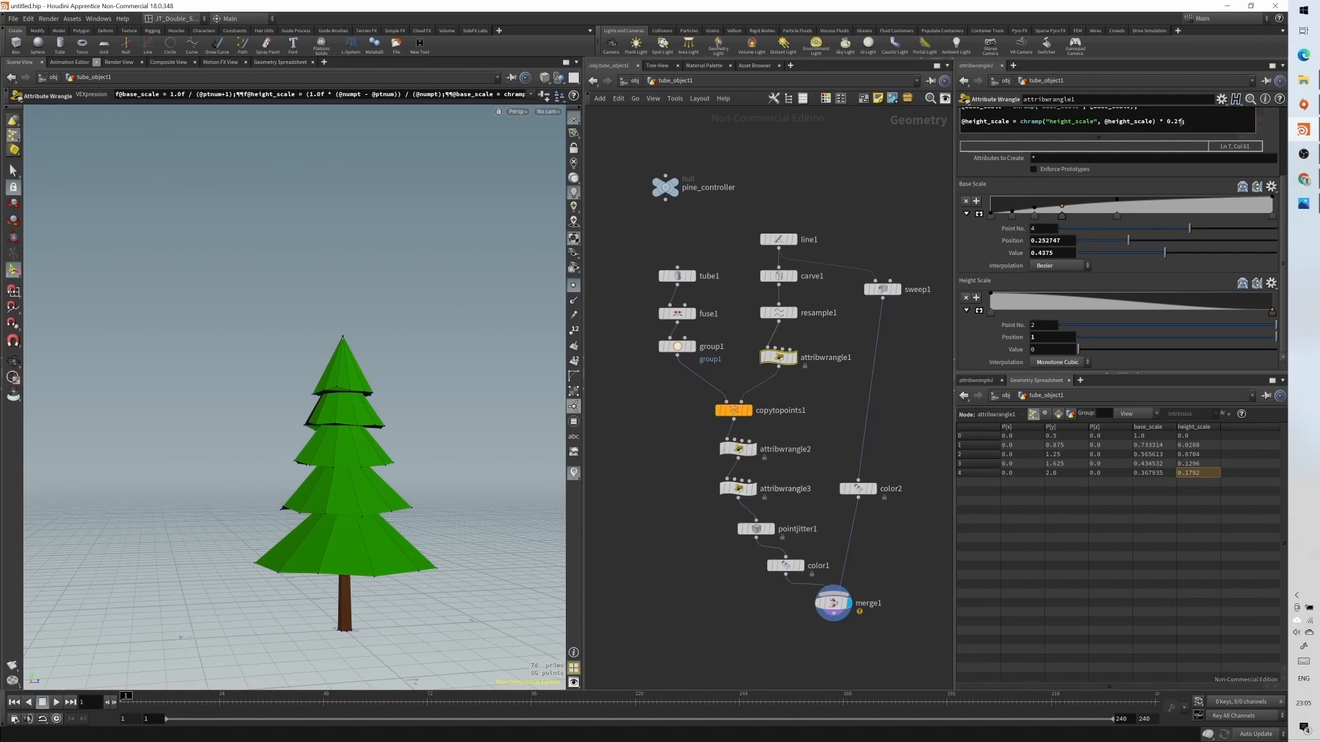
click(737, 488)
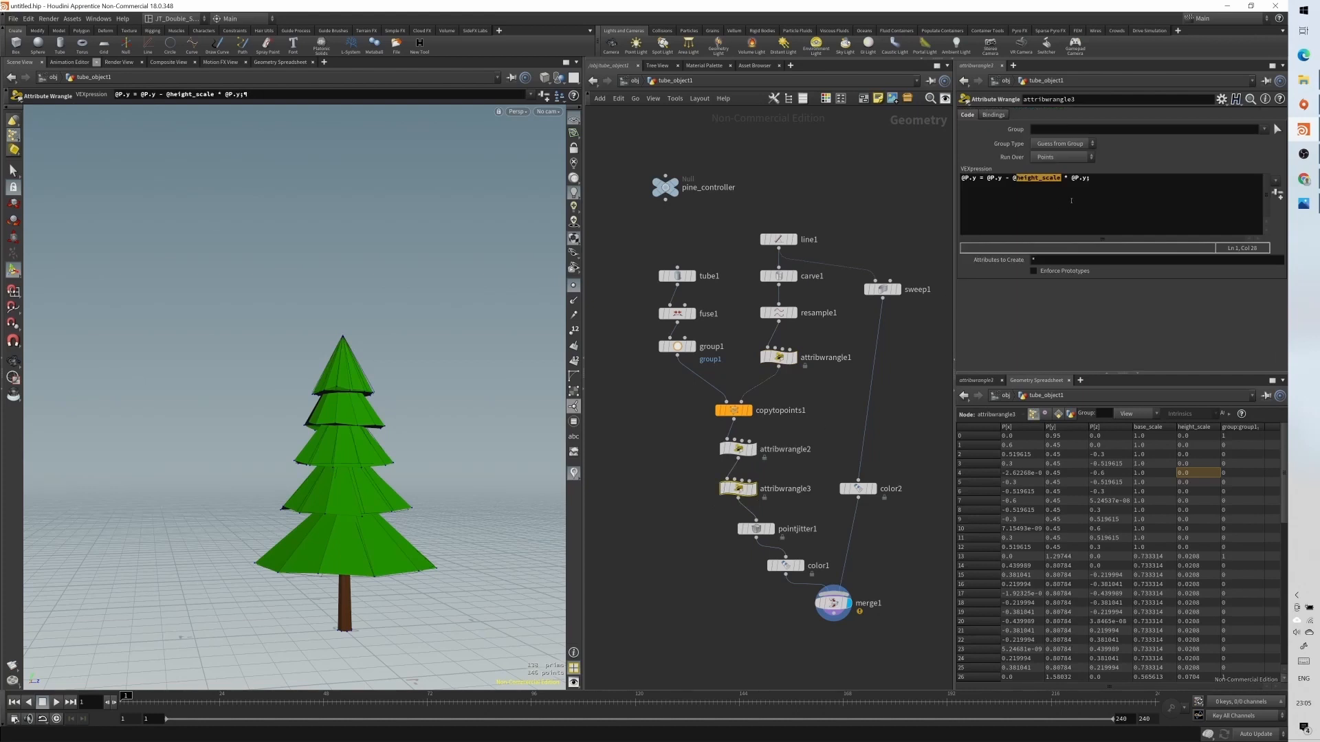
- Remove the commented-out @P.y line from attribwrangle2's VEXpression, leaving only the @P.x and @P.z base_scale lines
click(1087, 180)
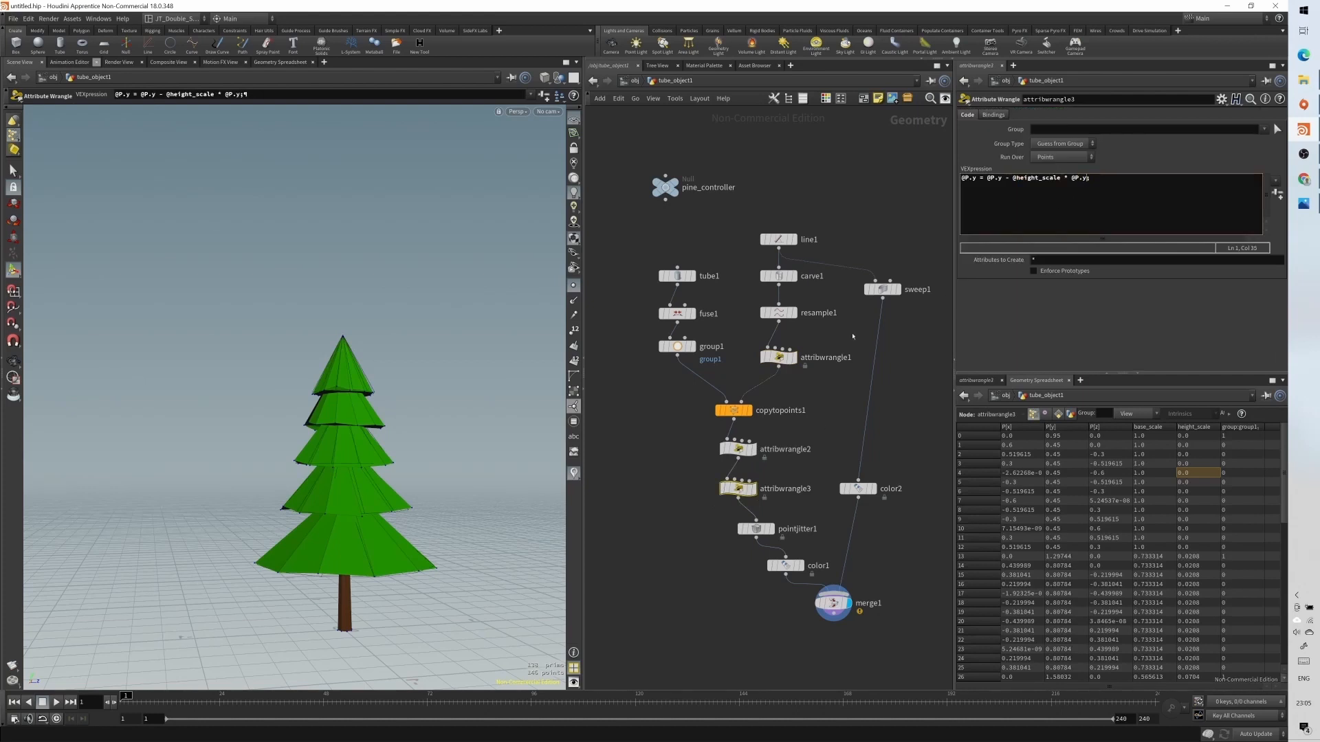
click(741, 449)
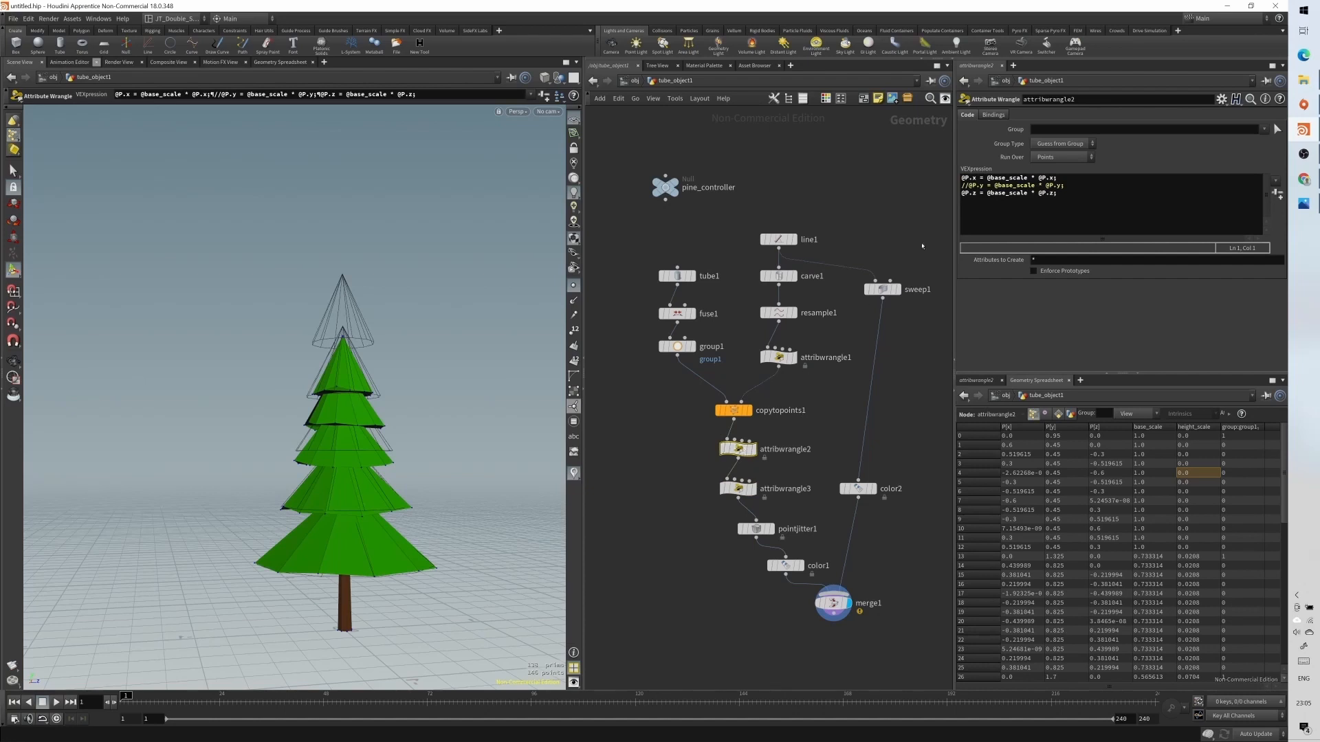
drag(1070, 186, 935, 183)
key(BackSpace)
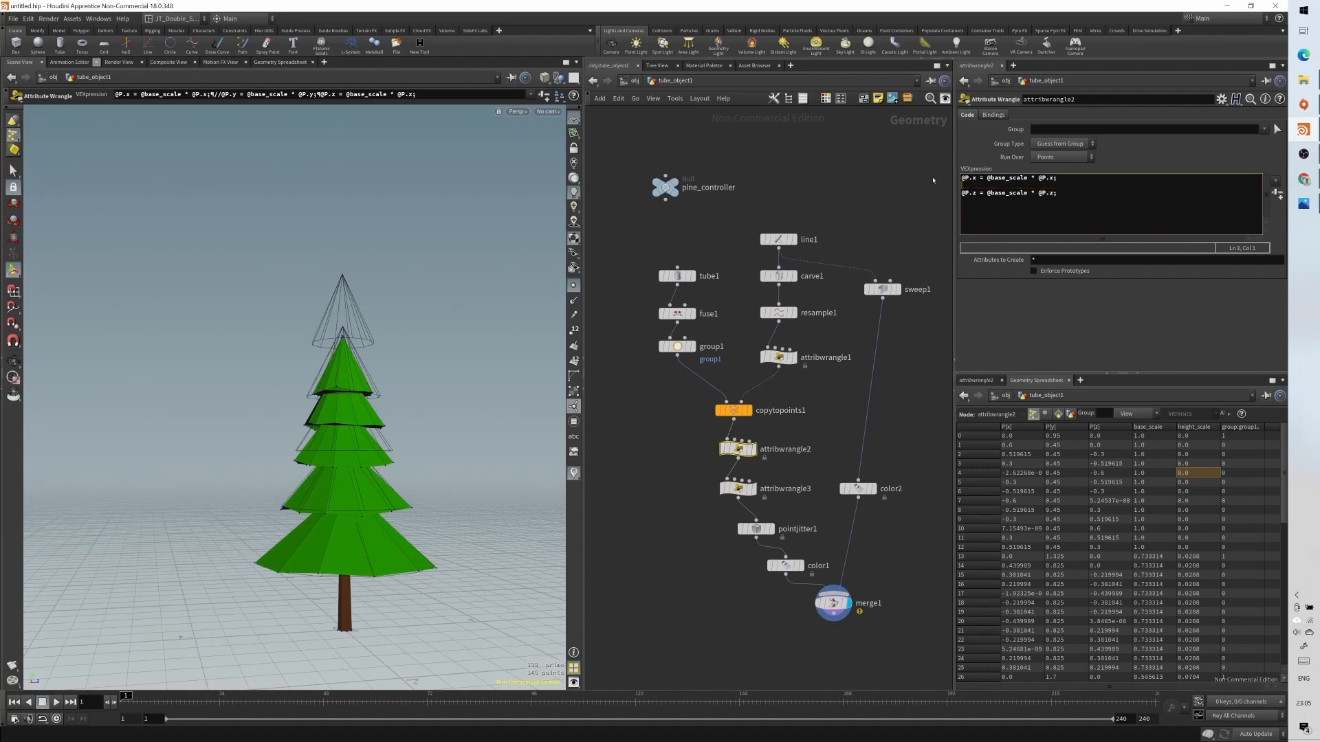
key(Return)
- Review the parameters of pine_controller, tube1, carve1, attribwrangle1 and attribwrangle2 to see how the tree is controlled
click(663, 187)
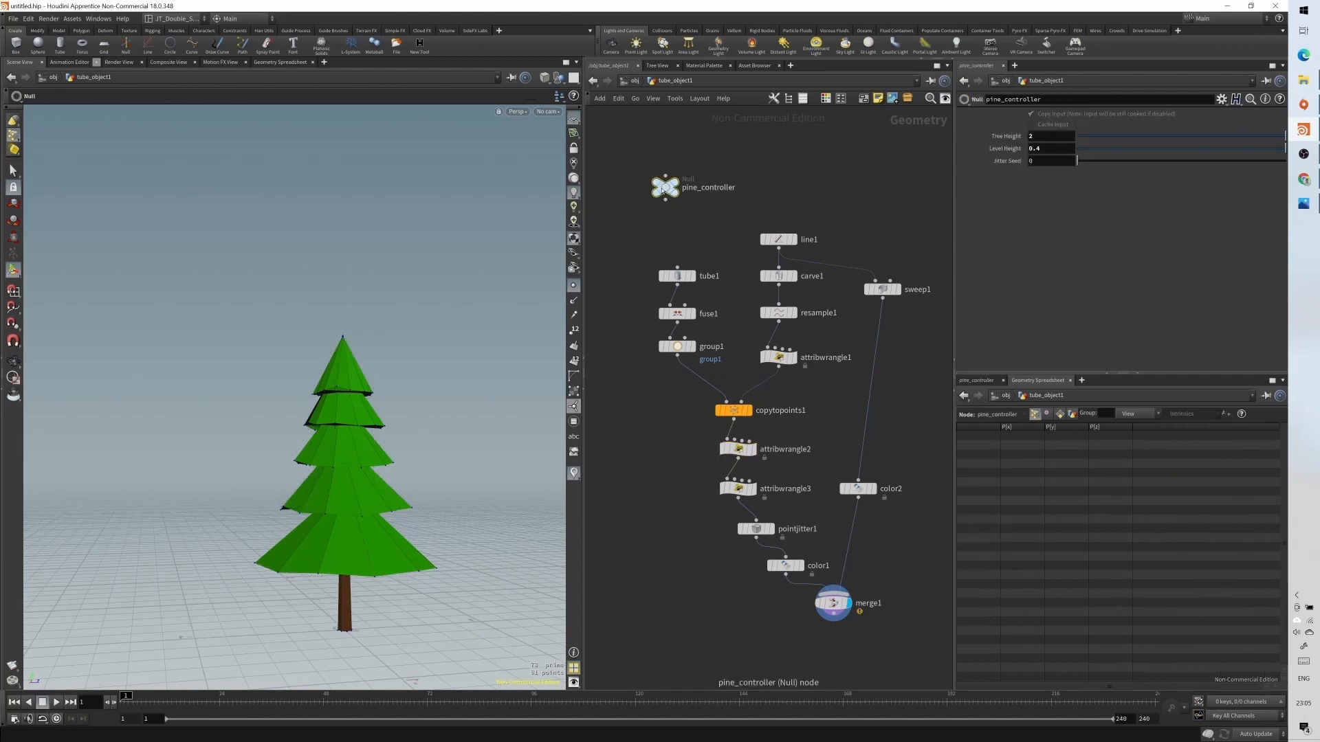
mouse_move(678, 280)
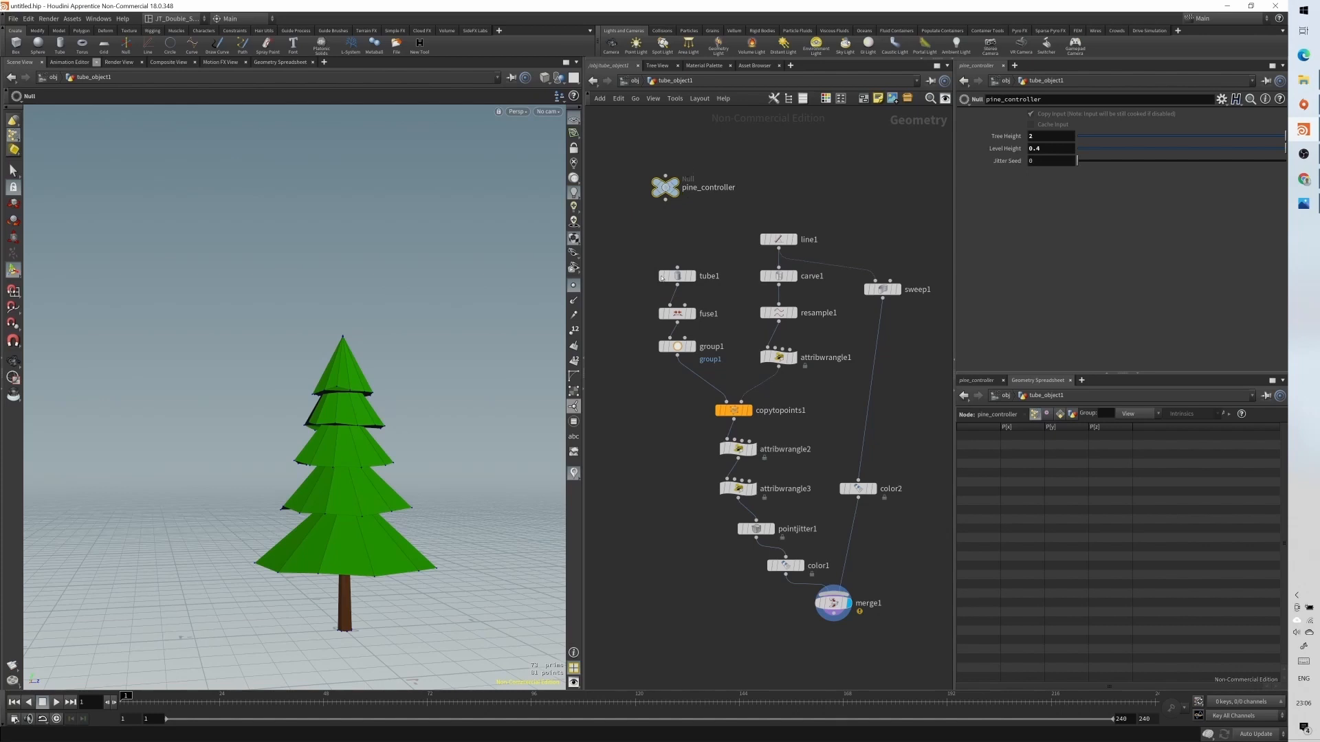
click(673, 277)
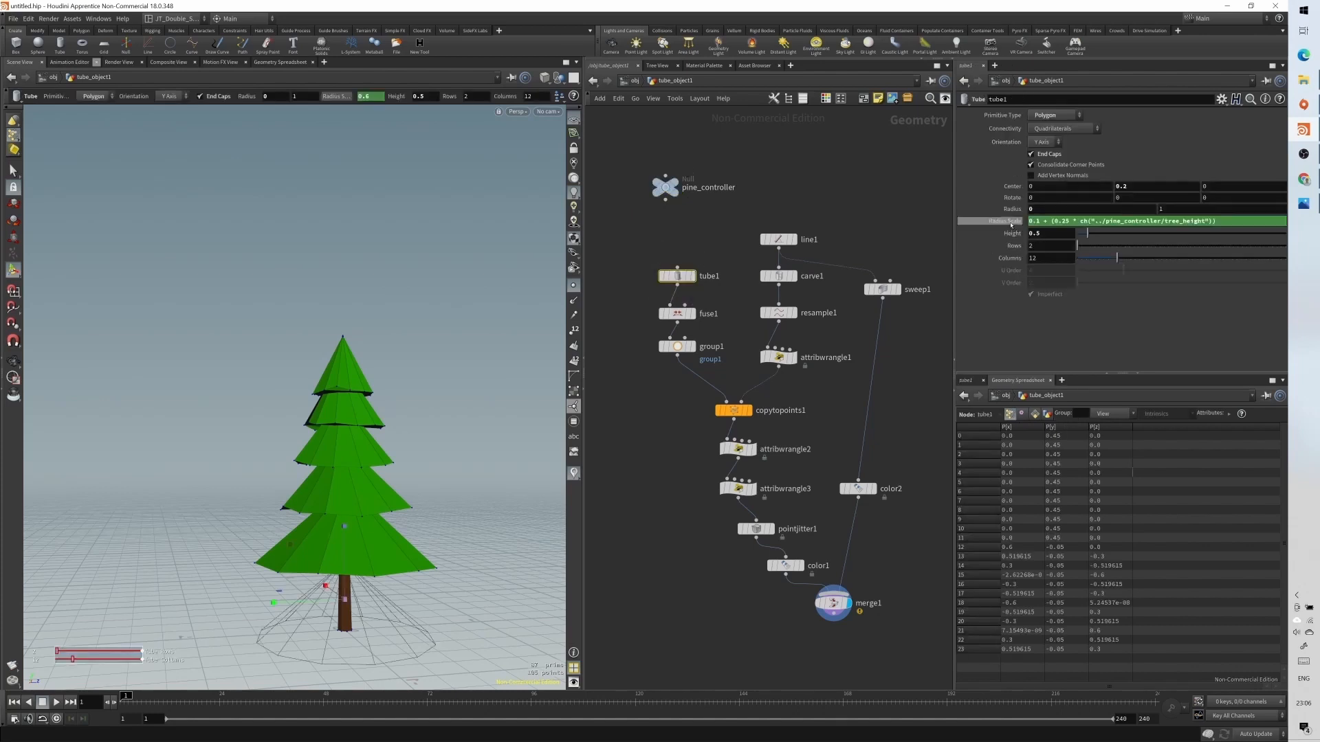
mouse_move(664, 187)
click(665, 187)
drag(1177, 160, 1289, 138)
click(1118, 149)
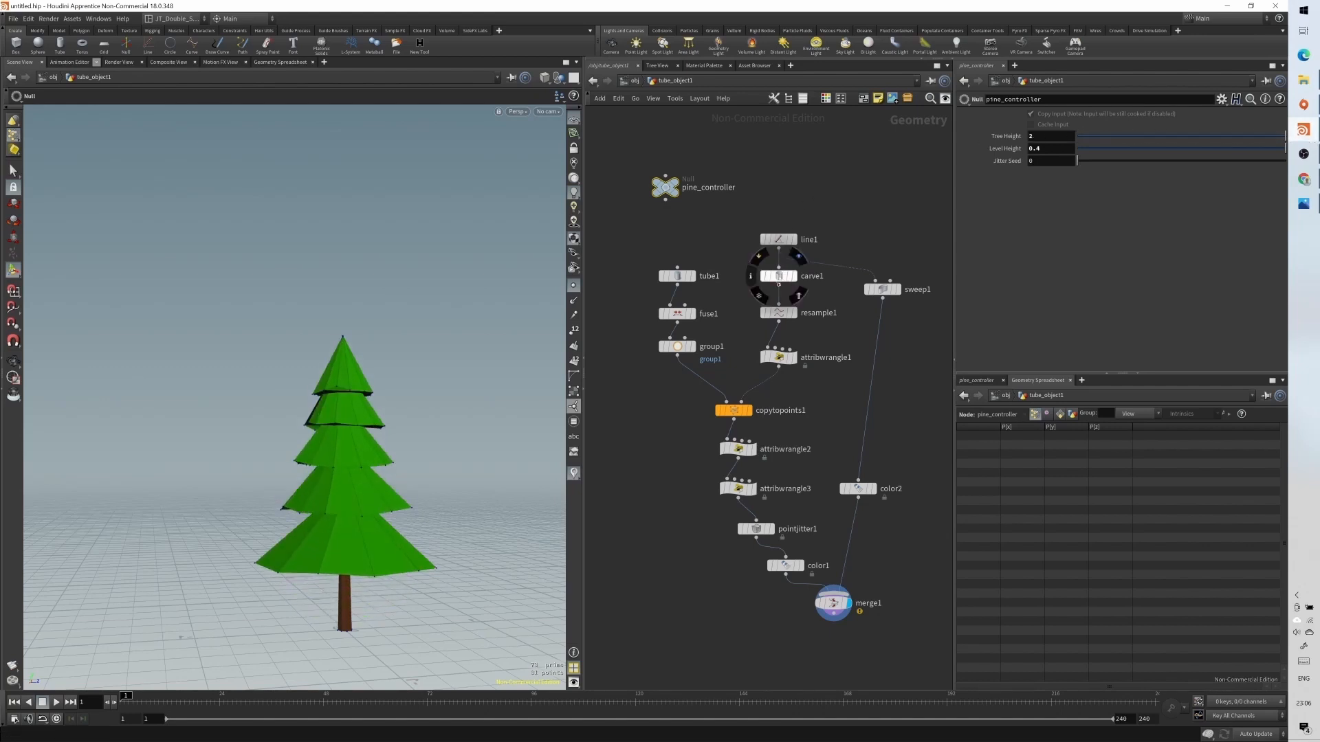
click(779, 279)
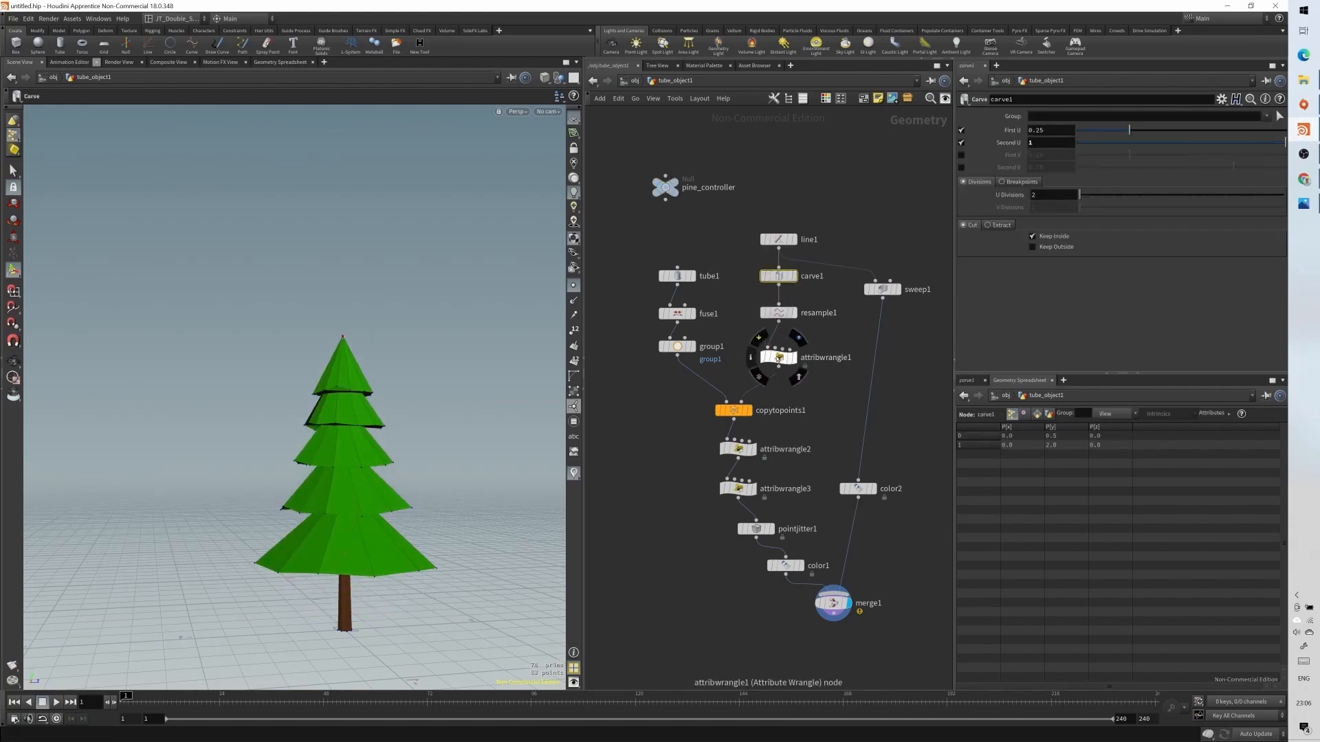
click(779, 358)
click(738, 448)
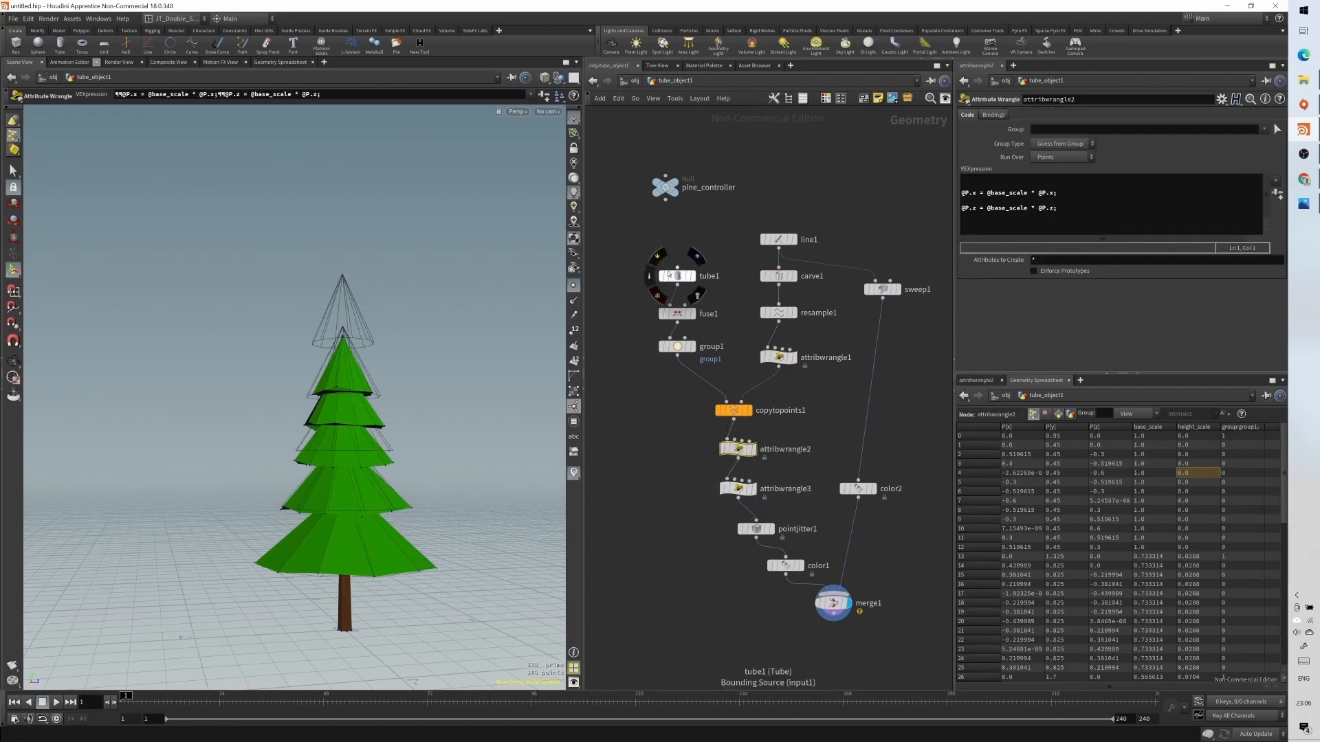
click(665, 187)
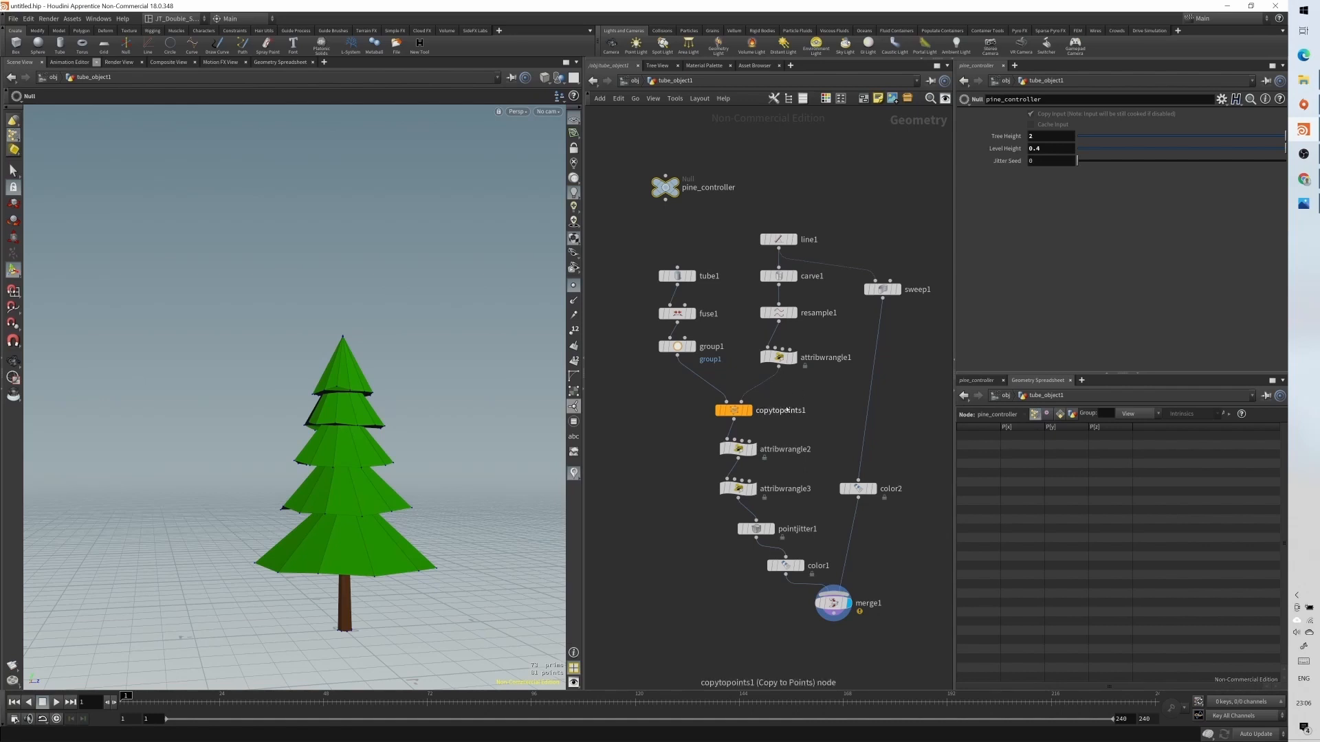
- Compare pointjitter1's Scale at 0.05 and 0.1 on the tree, and set it to 0.1
click(757, 530)
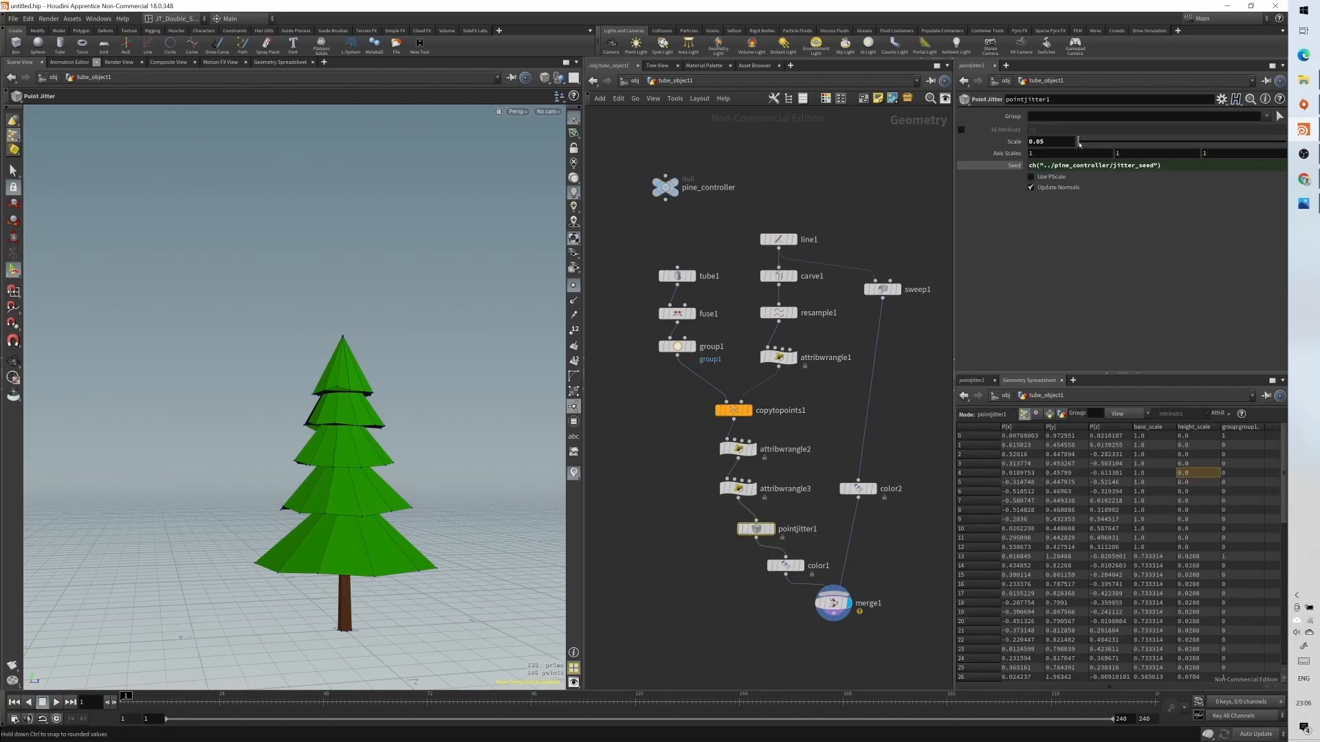
drag(1079, 144, 1079, 143)
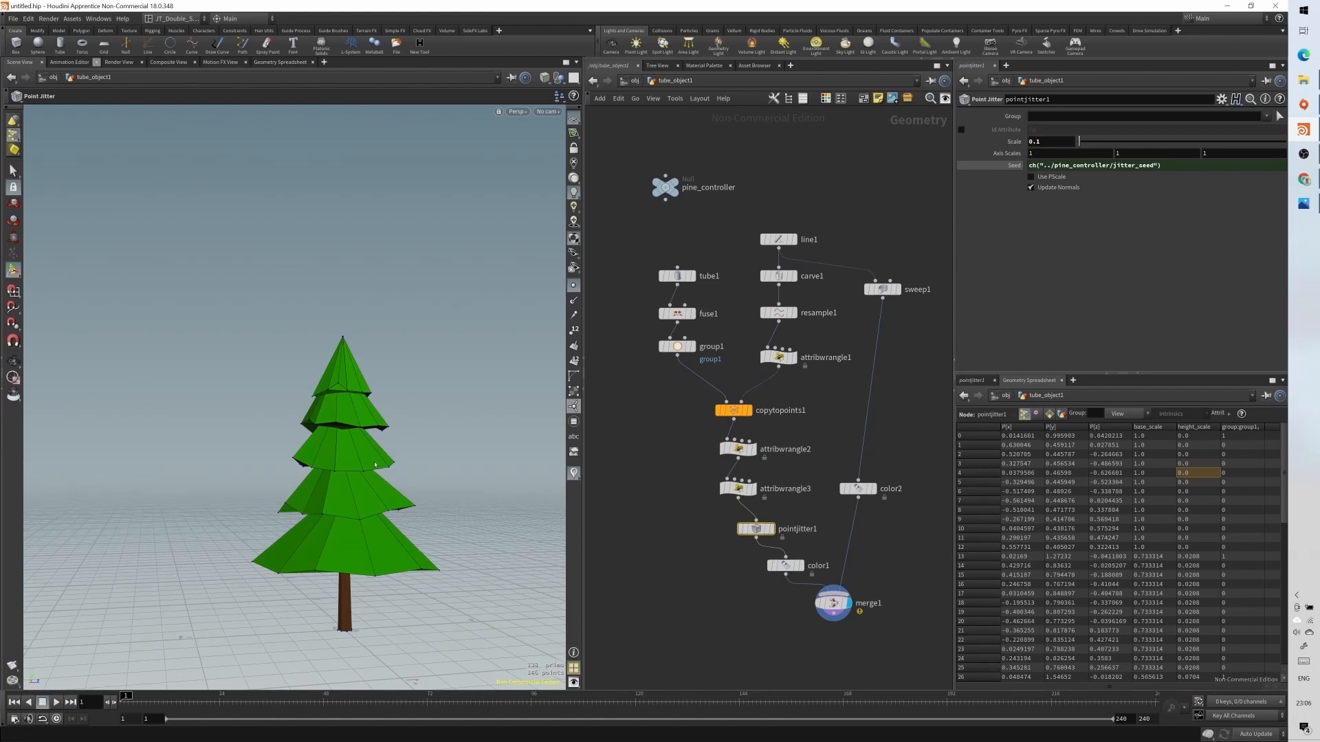
mouse_move(481, 468)
alt+mouse_down()
mouse_move(417, 468)
mouse_move(485, 484)
alt+mouse_up()
click(1064, 142)
key(BackSpace)
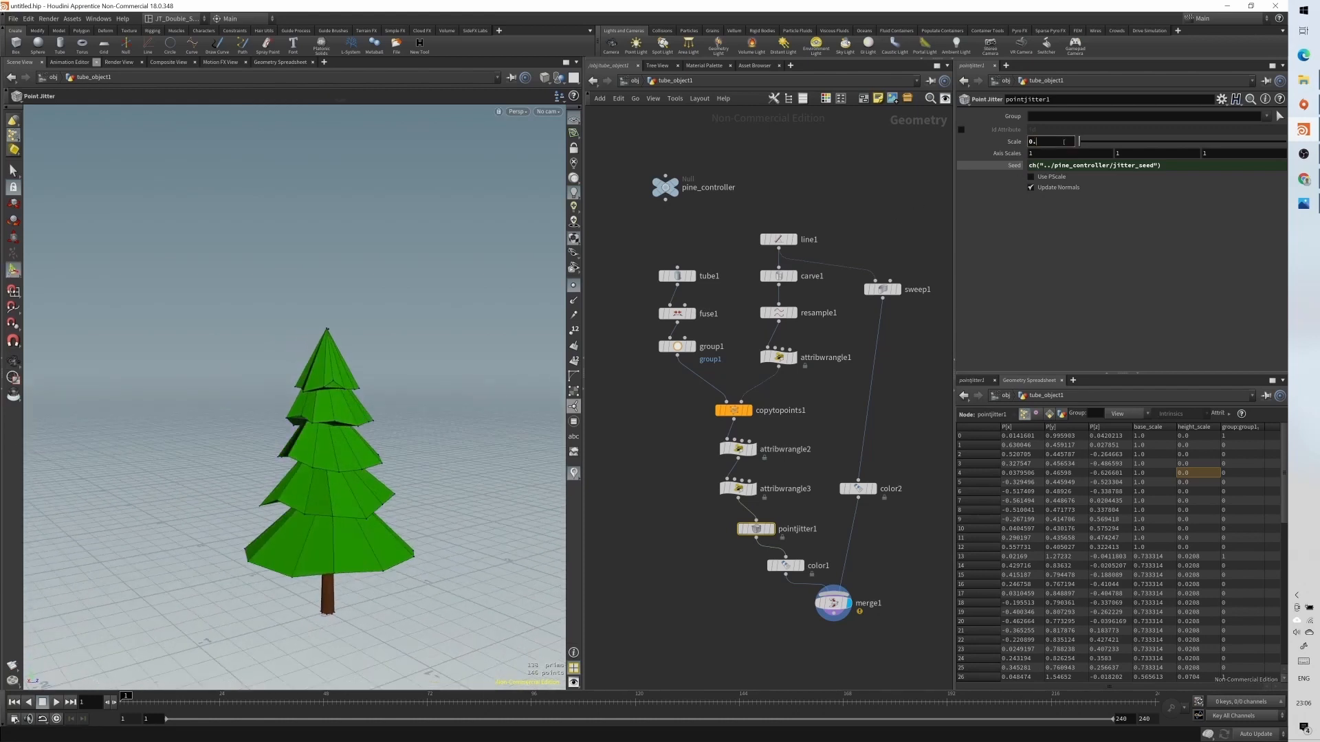
text(05)
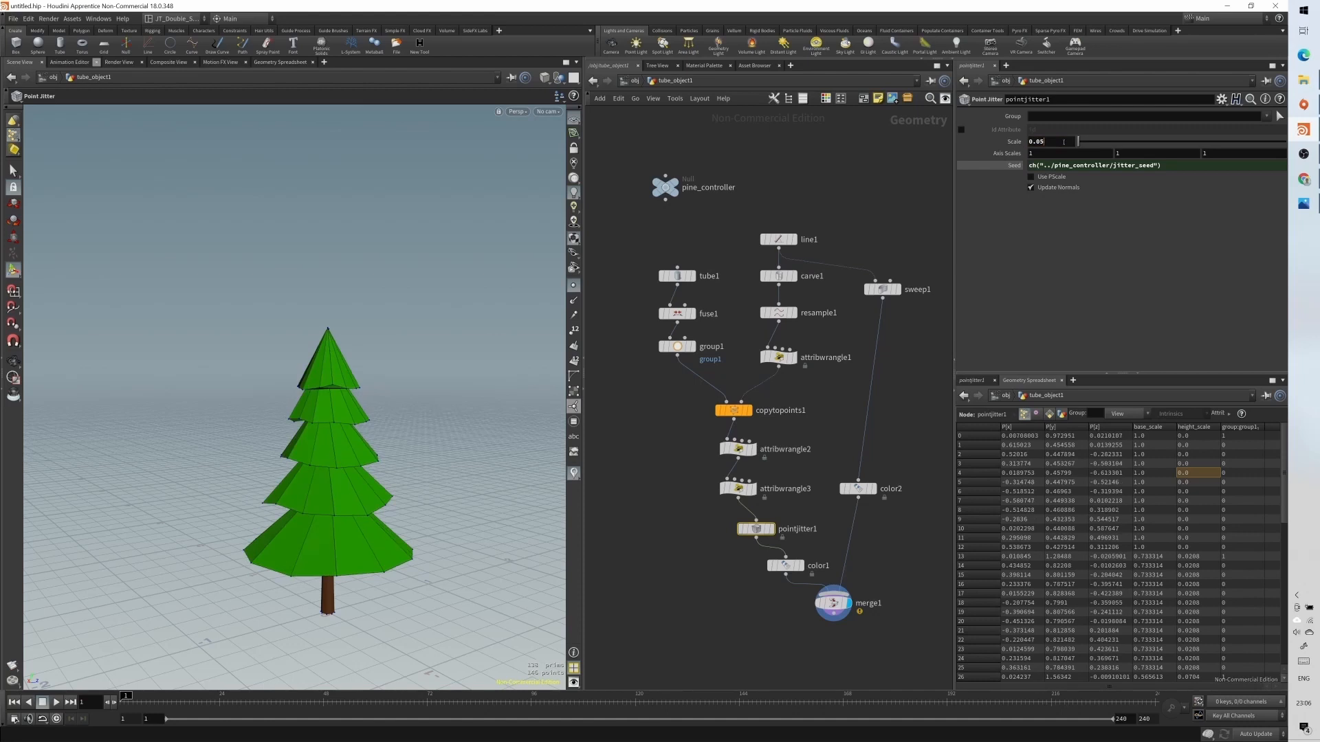
key(BackSpace)
key(Return)
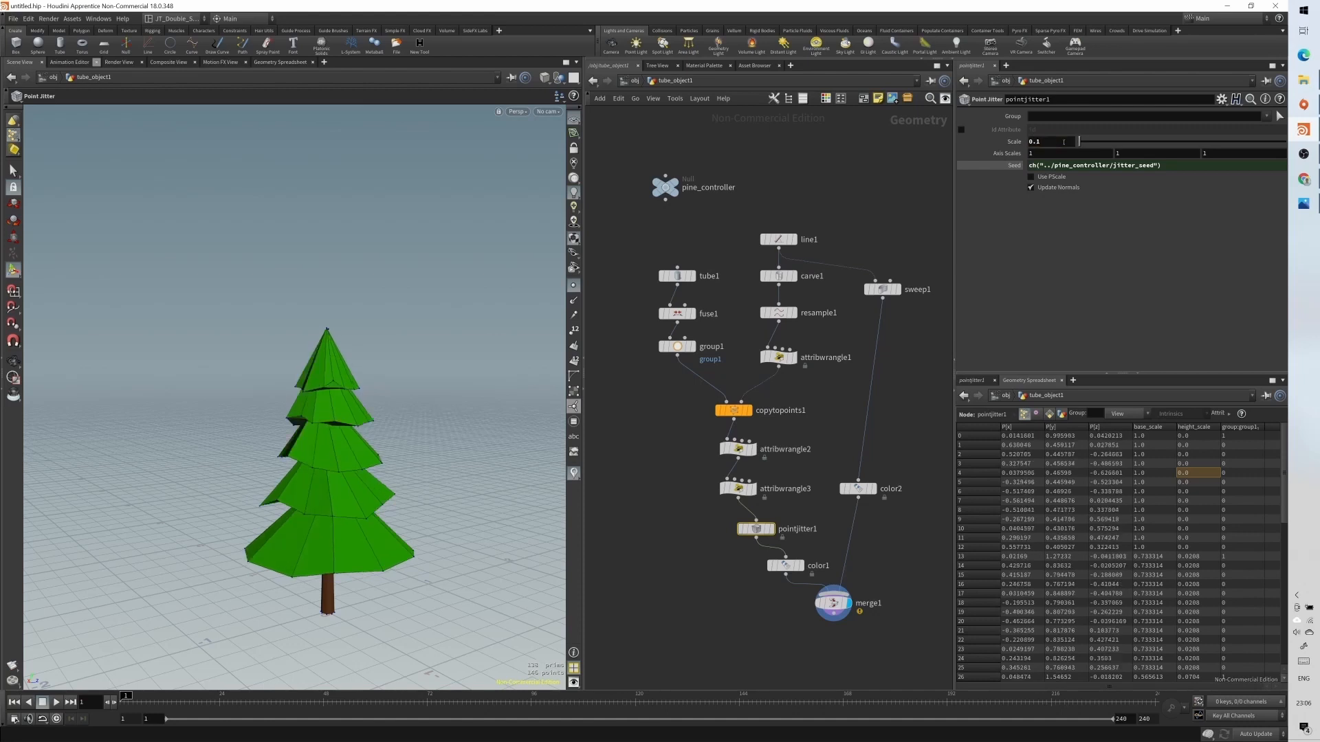
- Set pine_controller's Jitter Seed to 10, then test Tree Height at 0.5 and return it to 2
click(664, 187)
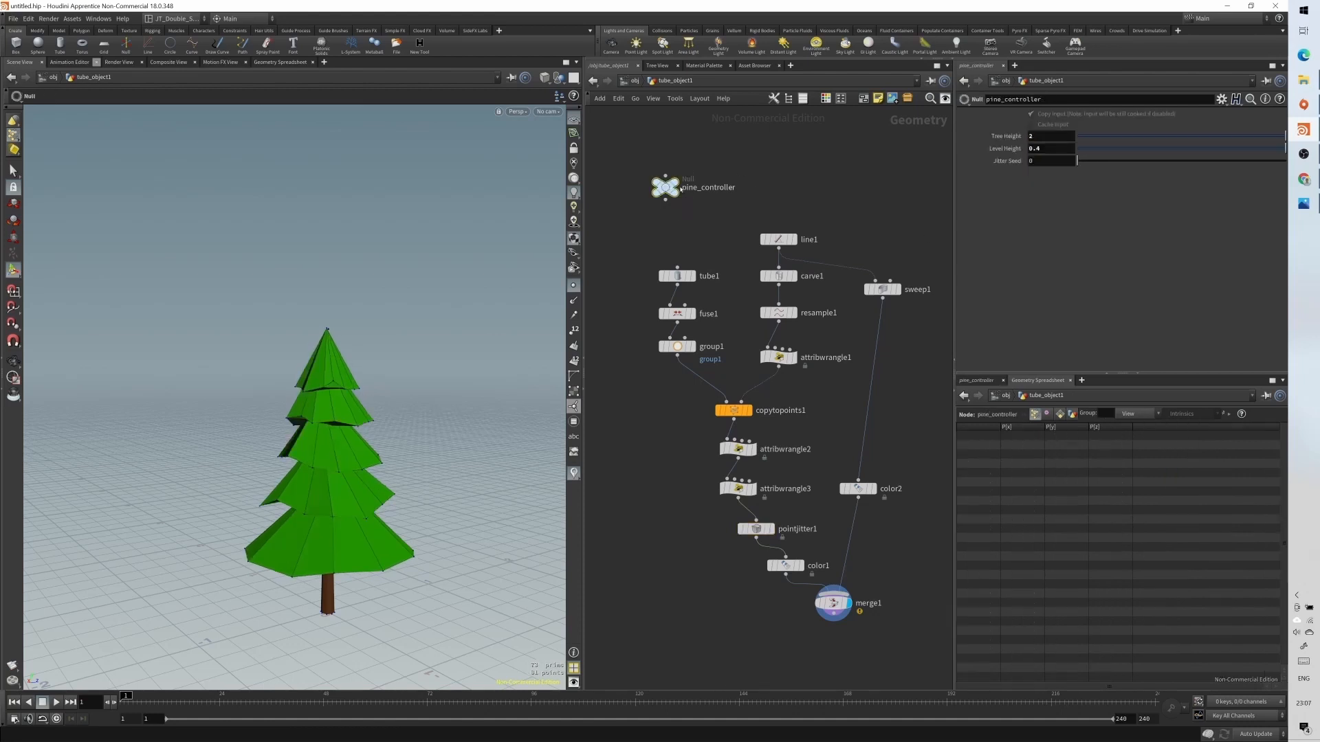
drag(1094, 161, 1277, 162)
drag(1208, 137, 1069, 151)
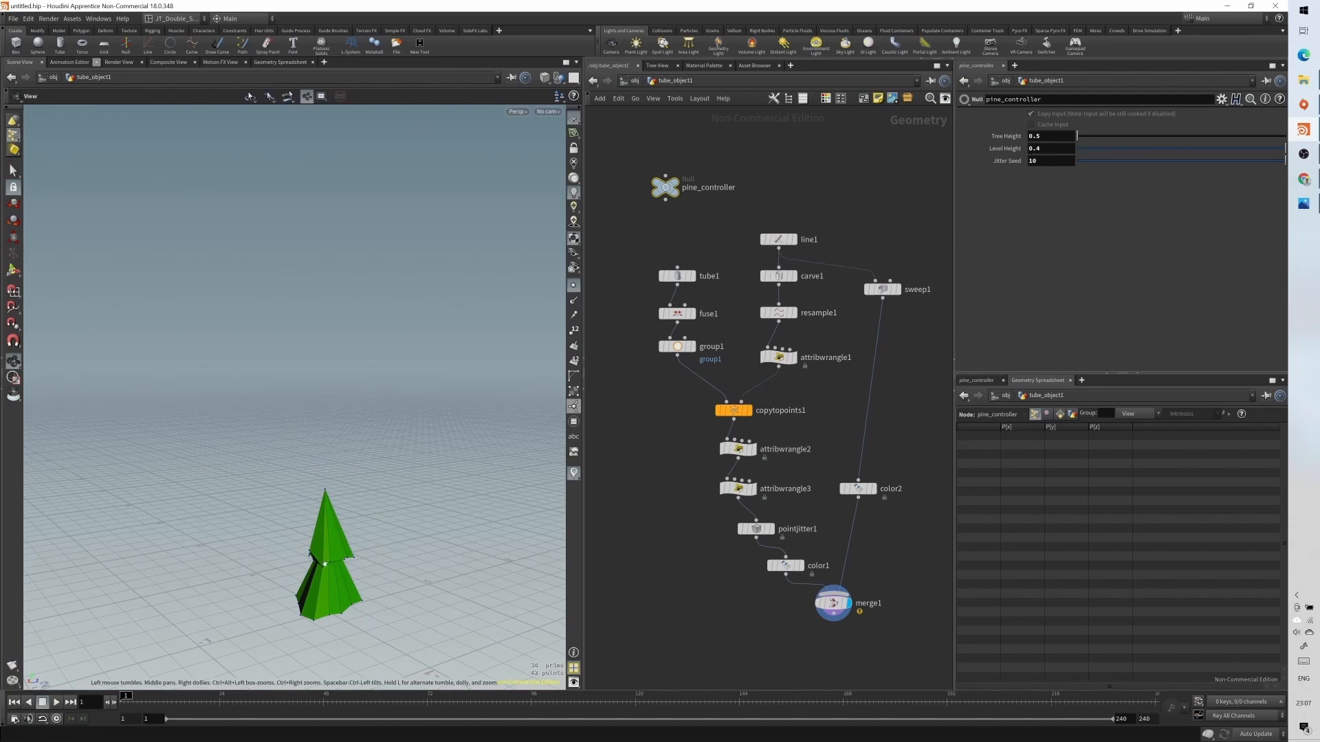
mouse_move(317, 558)
alt+mouse_down()
mouse_move(283, 529)
mouse_move(323, 560)
alt+mouse_up()
drag(1093, 137, 1285, 141)
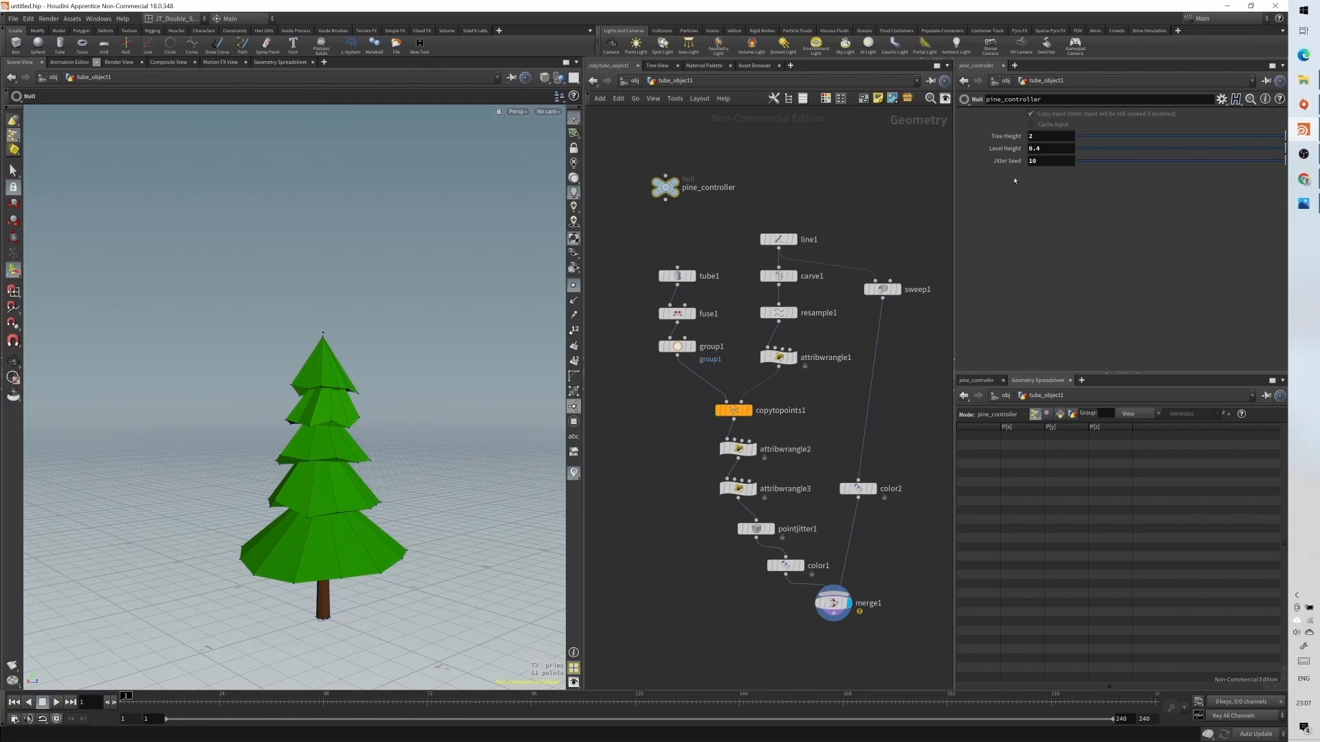
- Add a float parameter to pine_controller with the name jitter_scale and the label Jitter Scale
click(1222, 99)
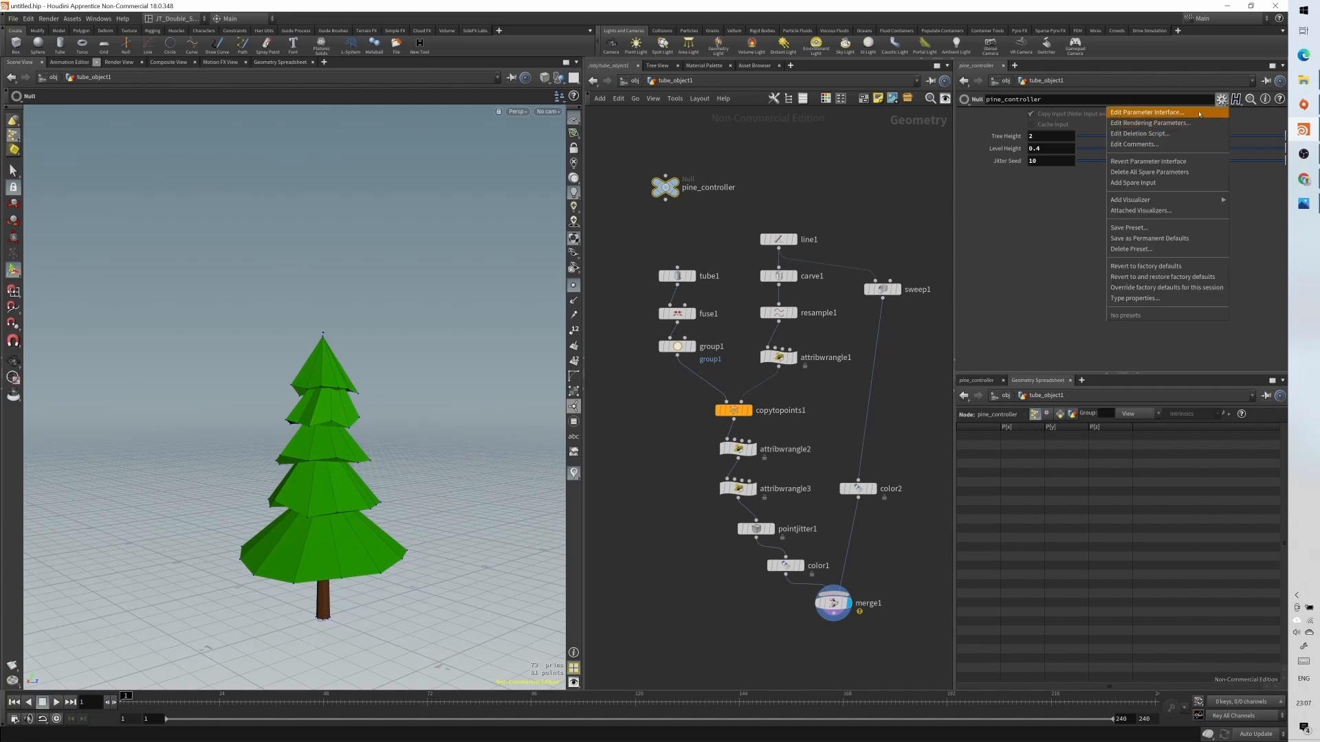
click(1158, 117)
click(821, 260)
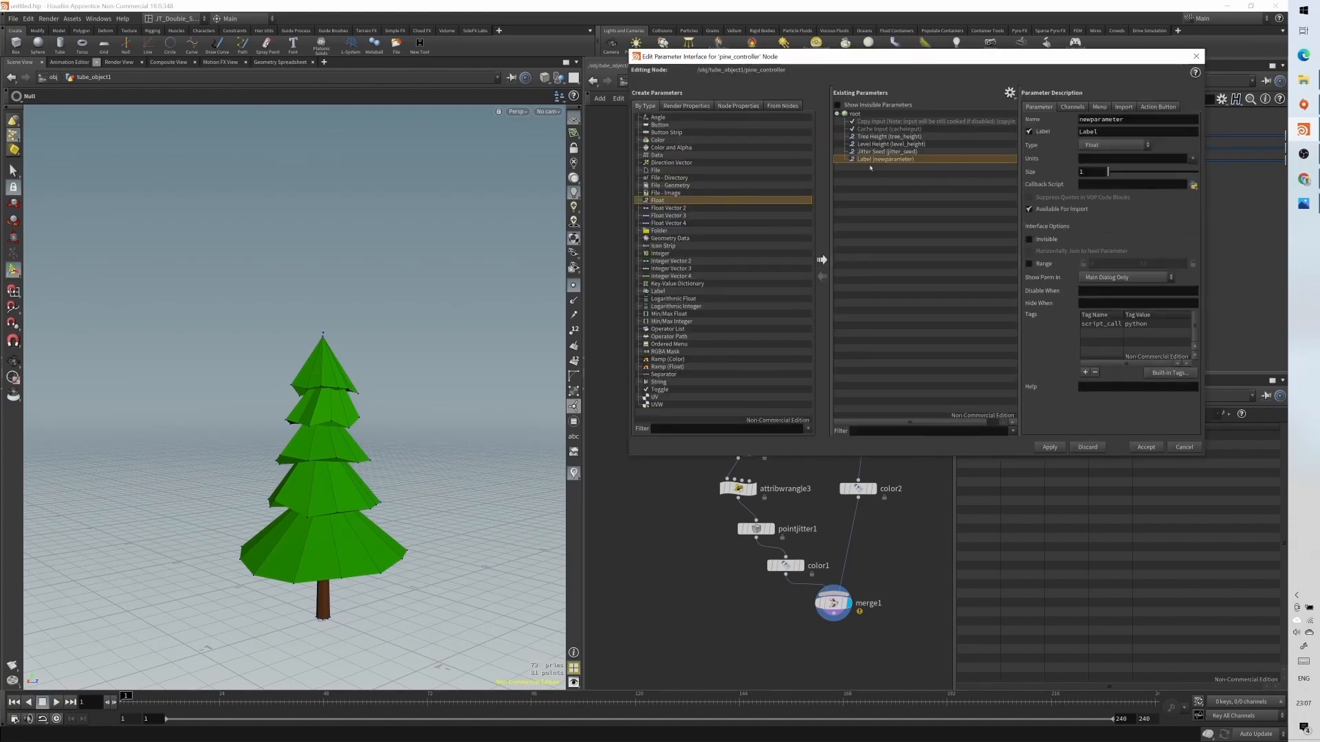
double_click(1114, 119)
text(Jit)
key(BackSpace)
key(BackSpace)
key(BackSpace)
key(BackSpace)
key(BackSpace)
text(jitter_scale)
double_click(1105, 130)
text(Jitter)
text(_)
text(Scale)
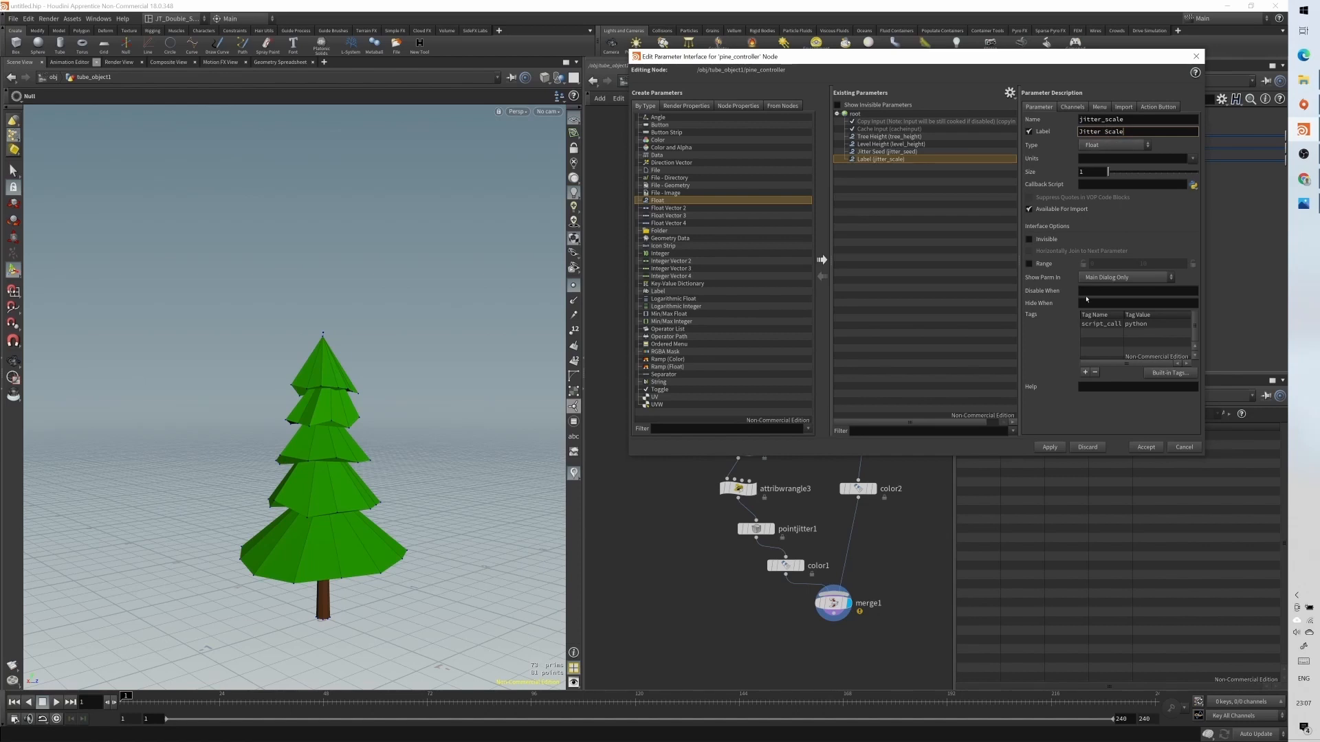
- Enable the Jitter Scale parameter's range, set it from 0.05 to 0.1, and accept the parameter interface changes
click(1045, 264)
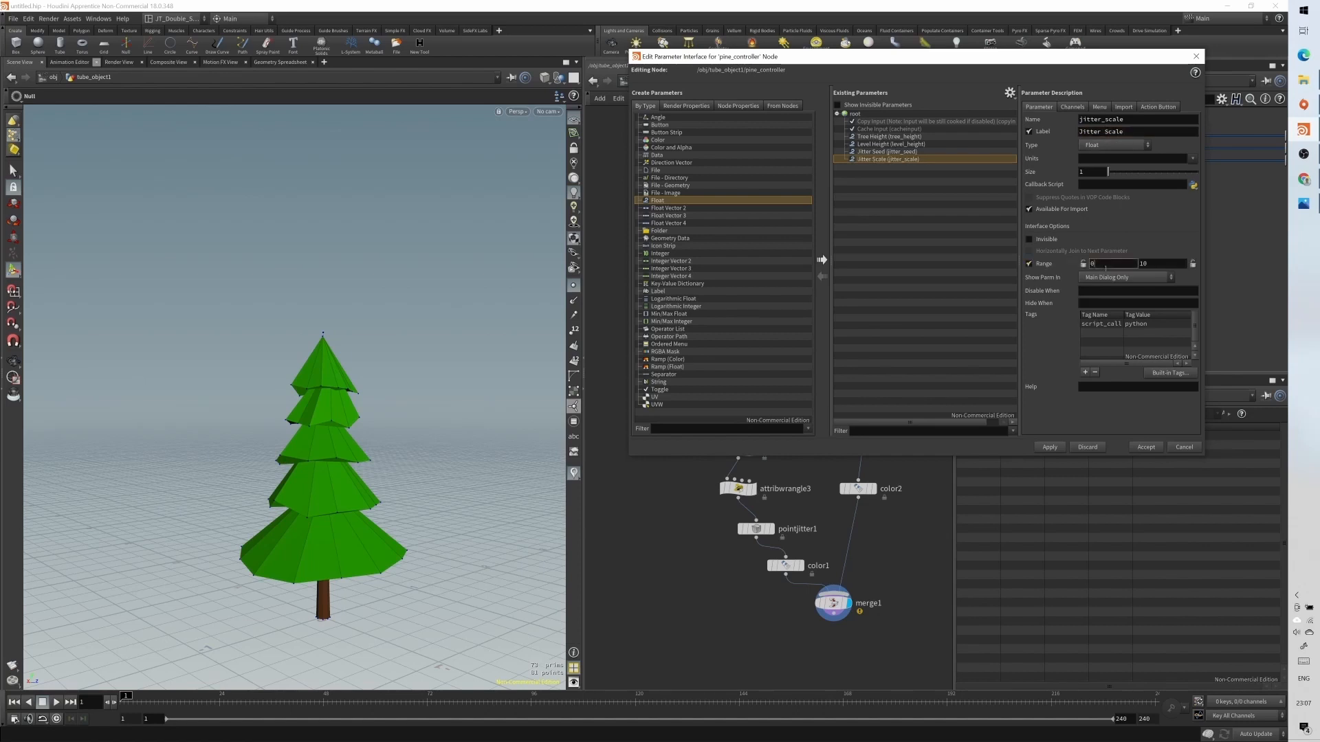
text(0.05)
key(Tab)
text(0.1)
click(1146, 447)
- Link pointjitter1's Scale to pine_controller's Jitter Scale with a relative reference, ch("../pine_controller/jitter_scale")
right_click(1012, 175)
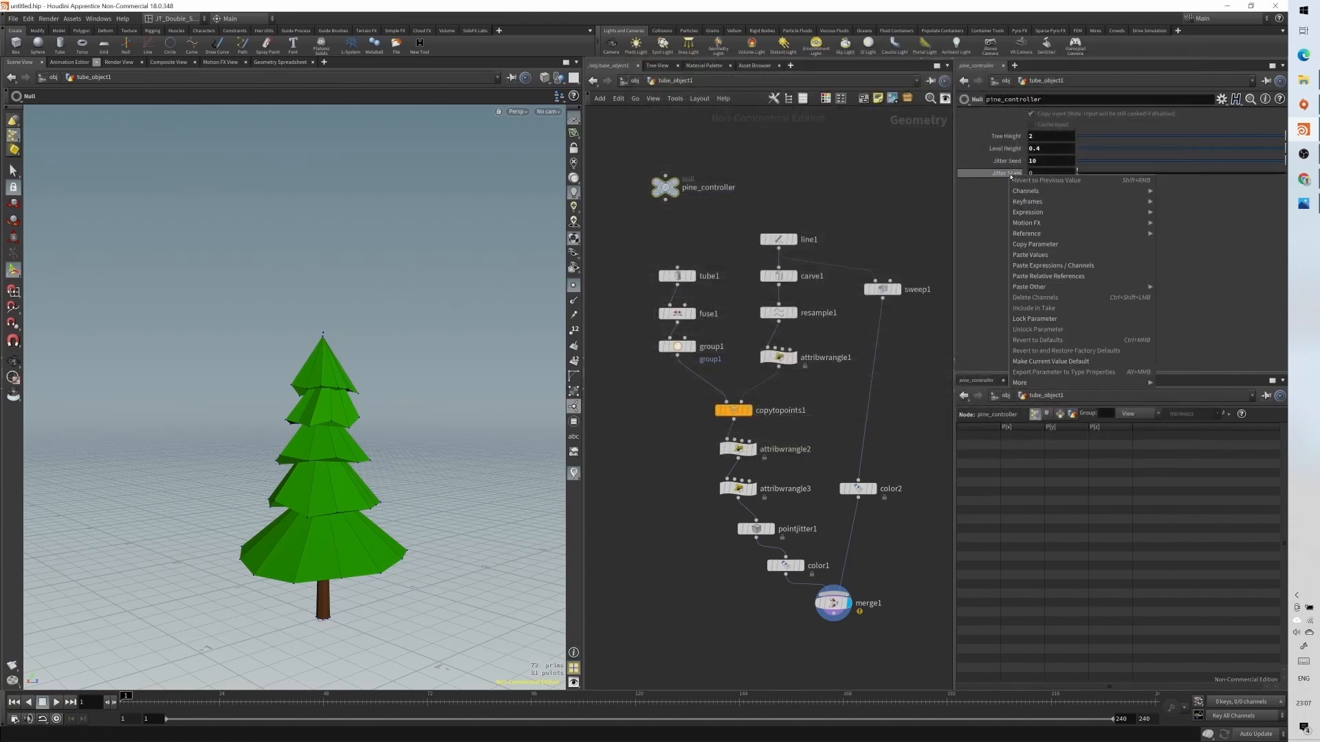
mouse_move(1043, 214)
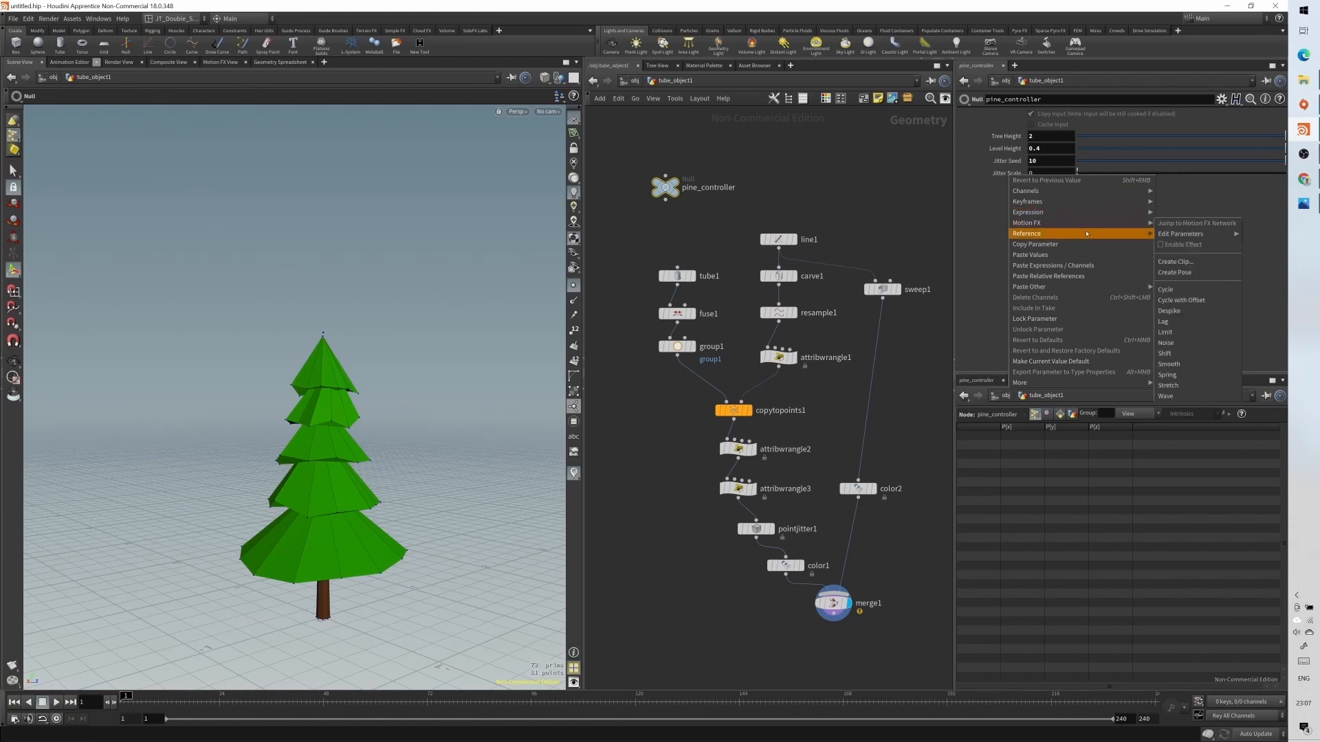
click(1076, 255)
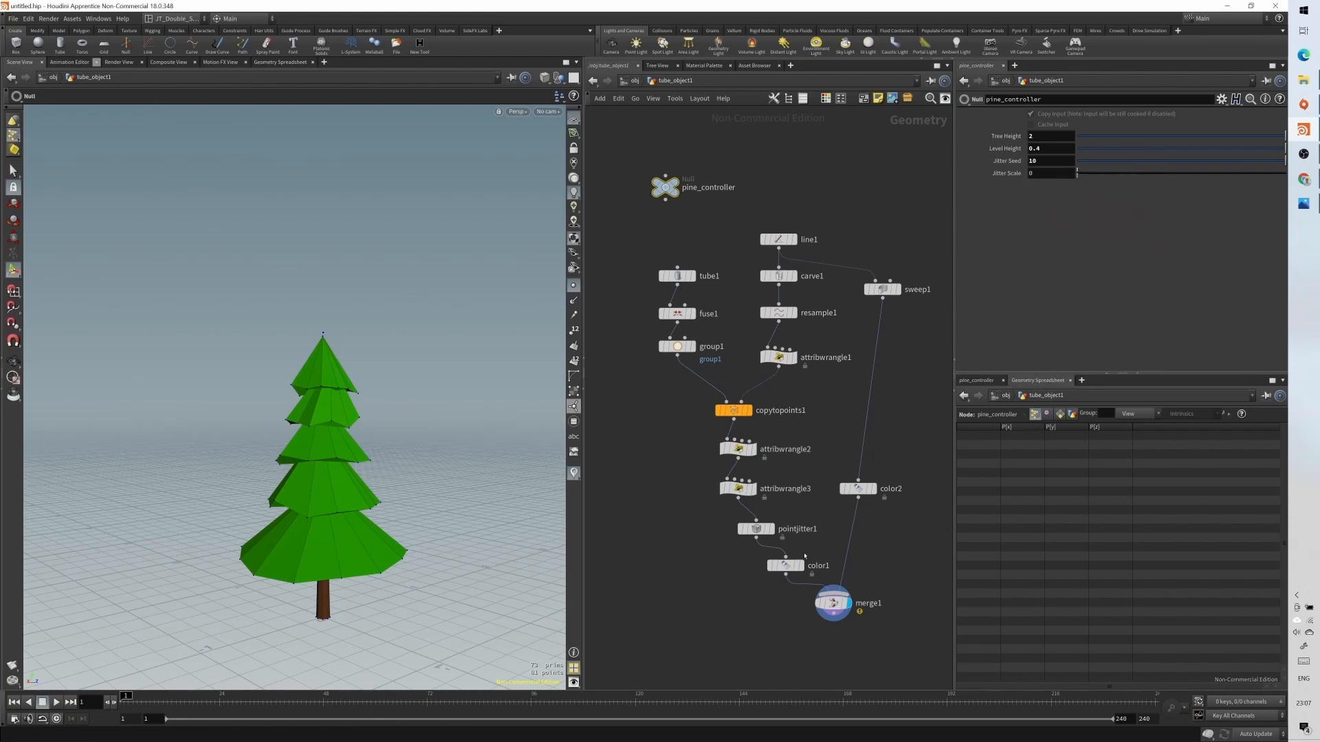
click(756, 528)
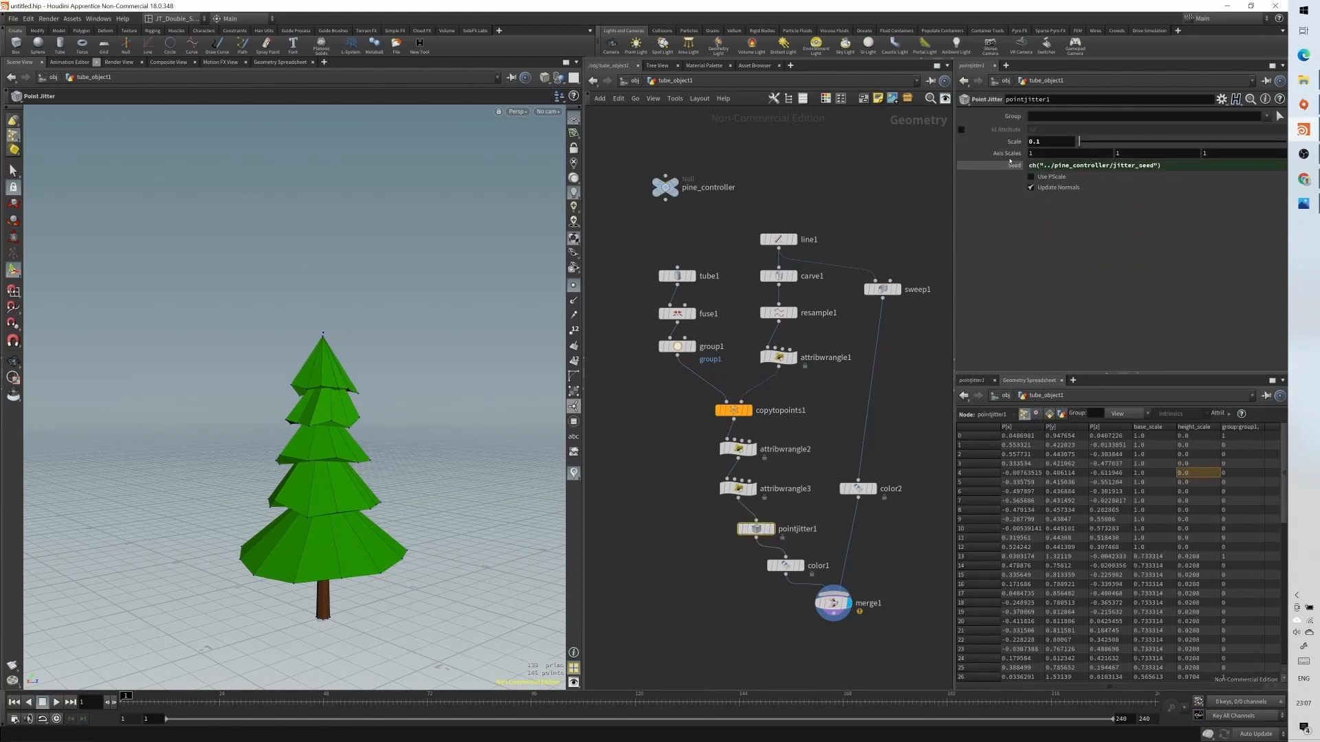
right_click(1045, 143)
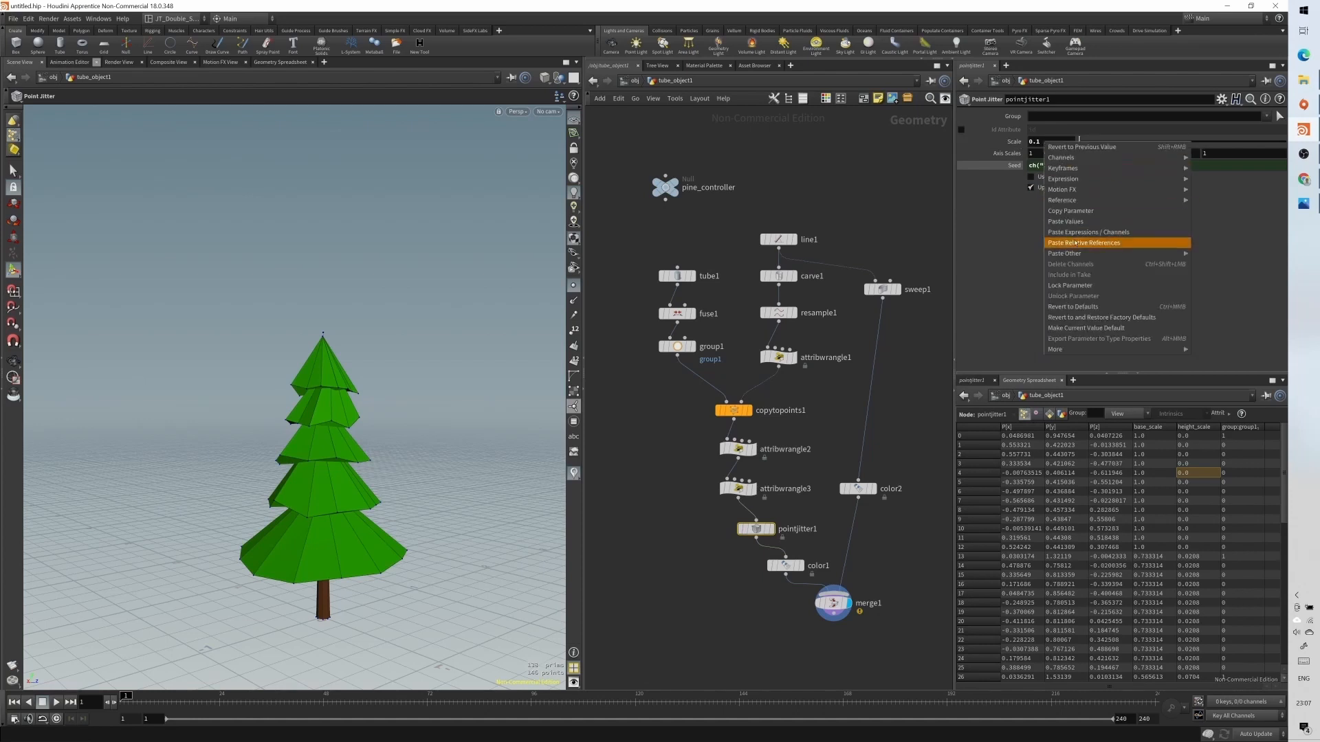
click(1015, 143)
right_click(1015, 143)
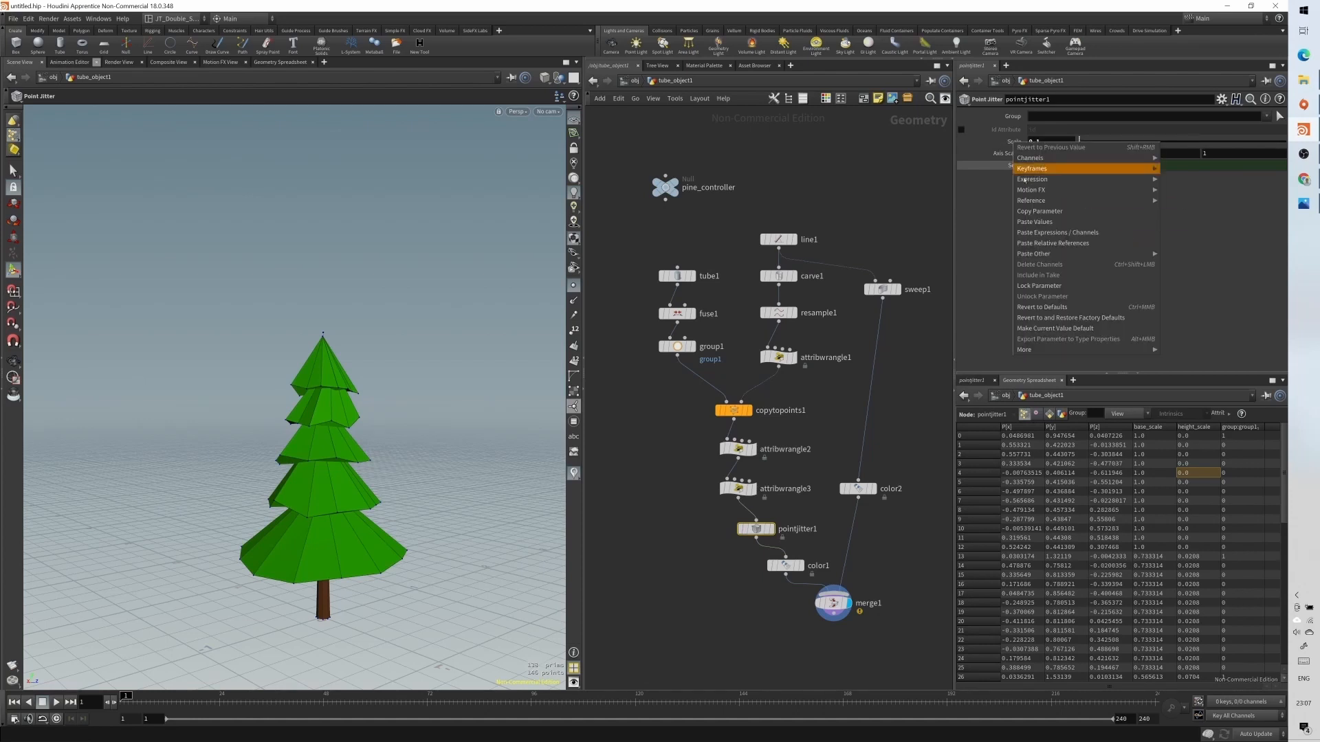
click(1042, 244)
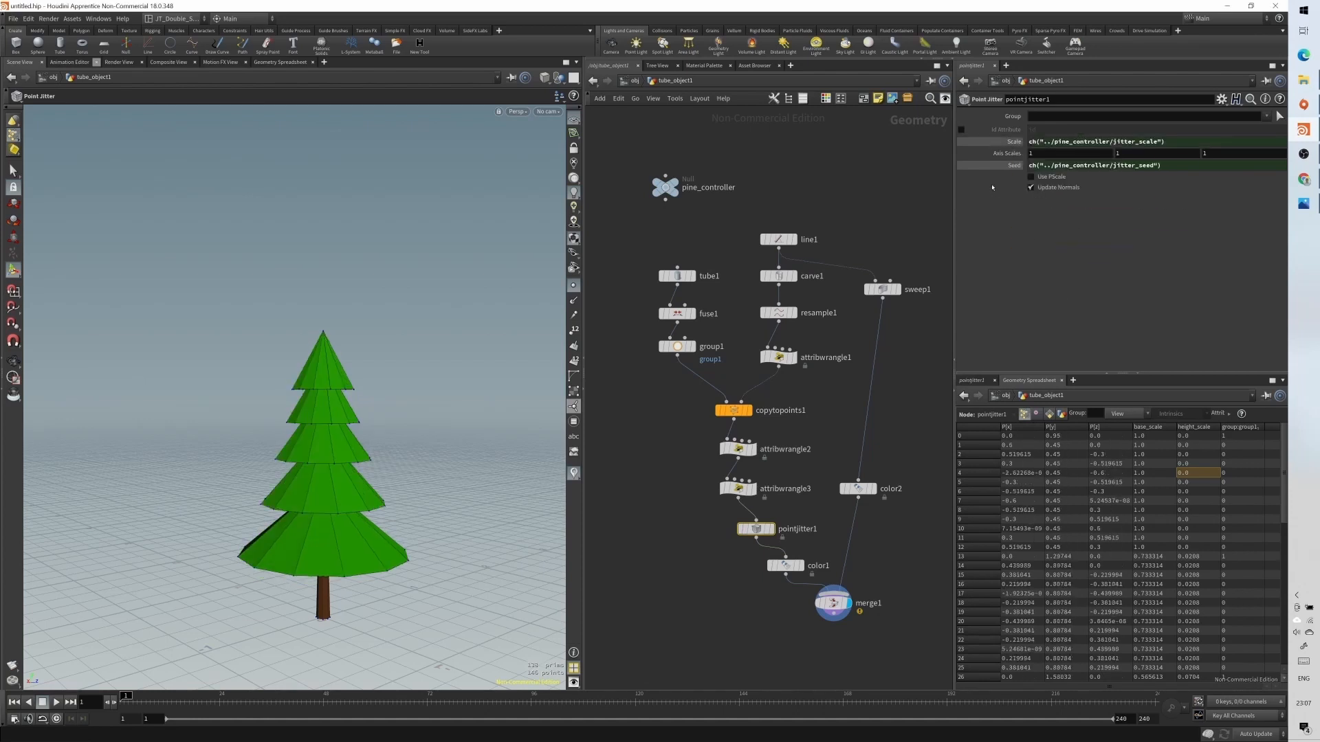
- Set pine_controller's Jitter Scale to 0.1 and Jitter Seed to about 7.89, and inspect the jittered tree
click(667, 188)
drag(1078, 174, 1318, 180)
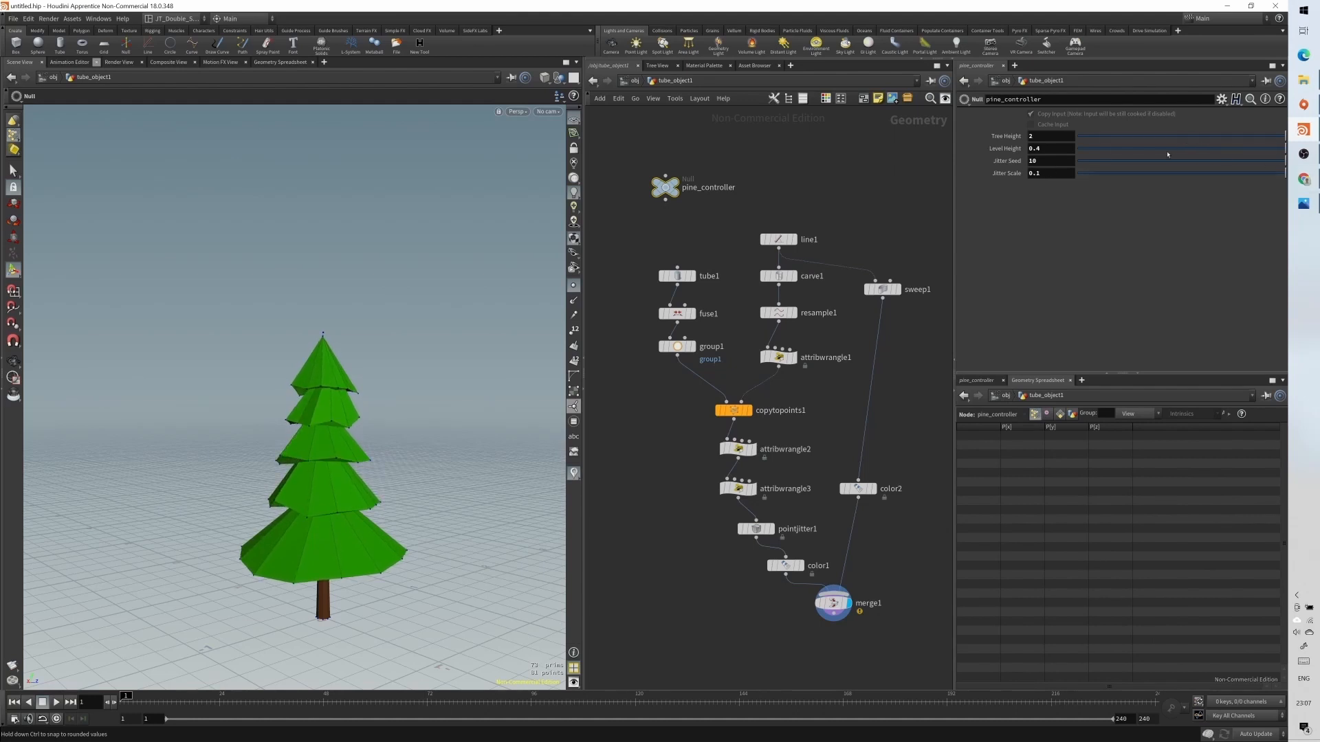
drag(1132, 161, 1241, 165)
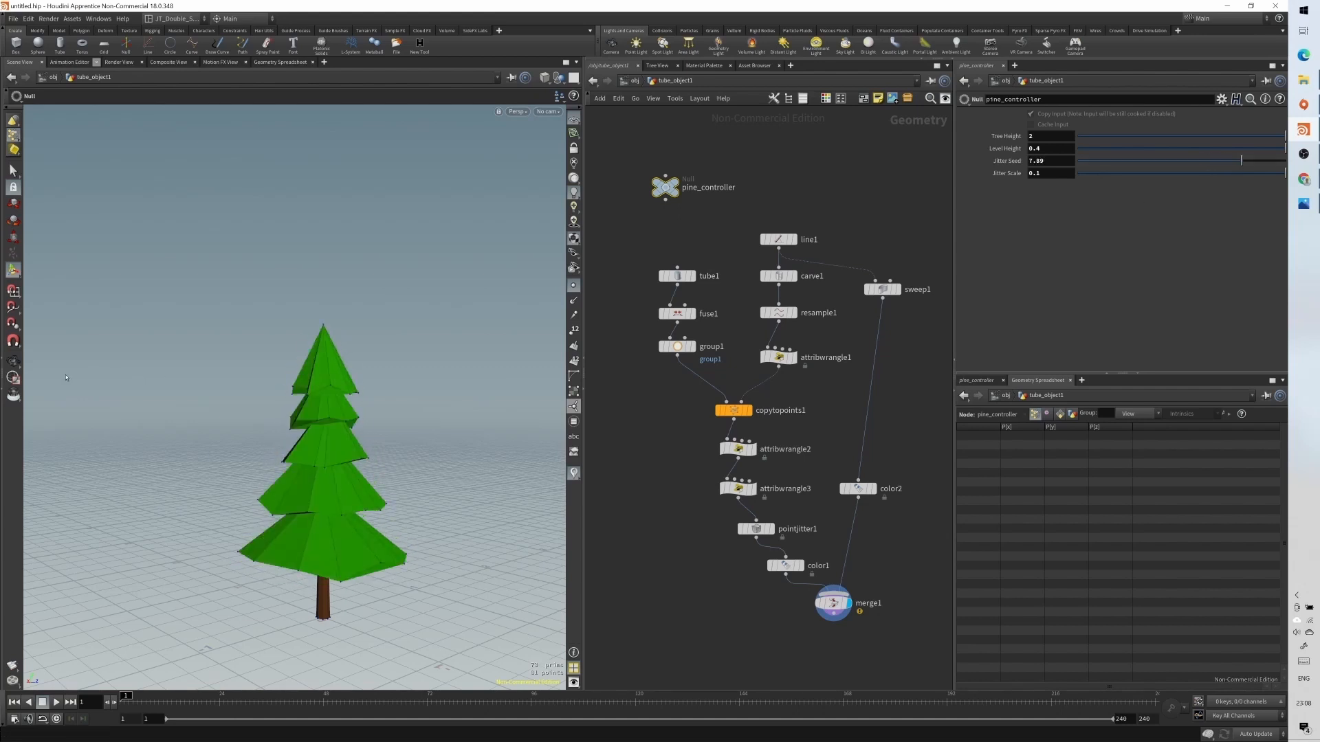
alt+drag(530, 378, 420, 443)
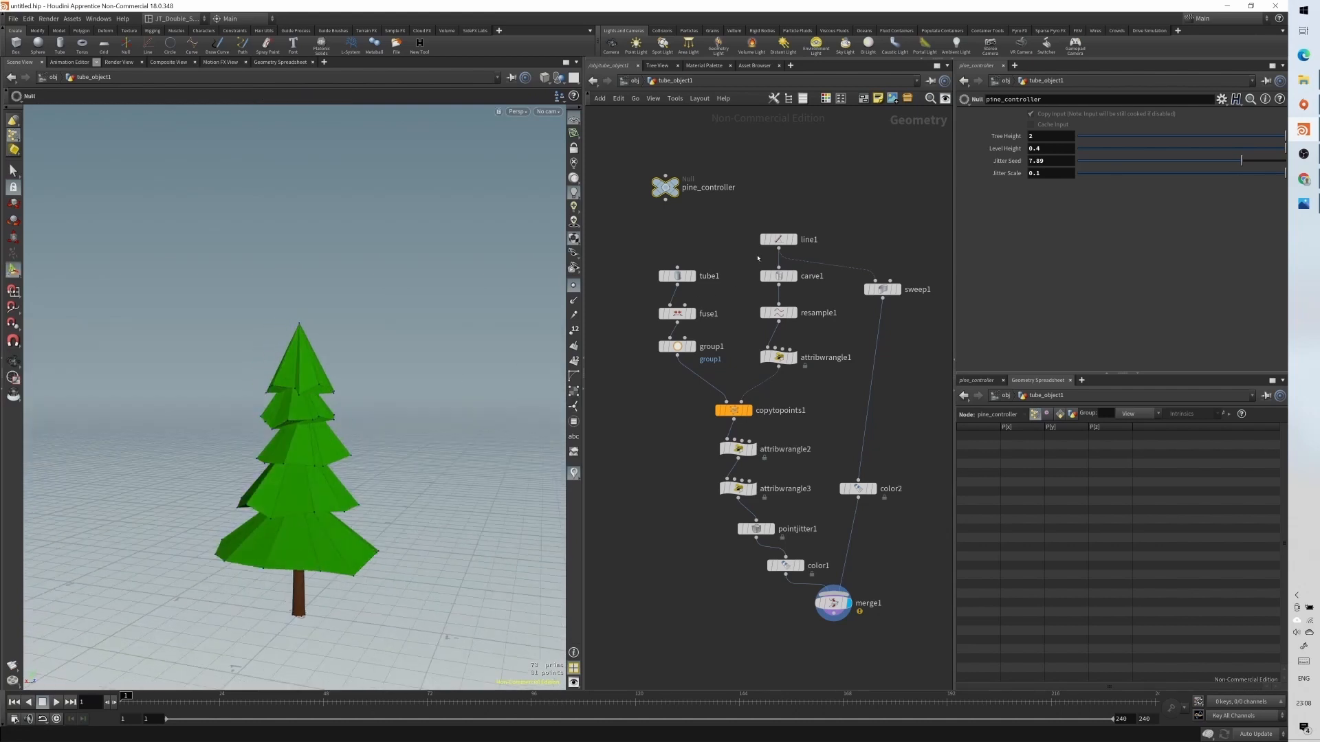
- Set pine_controller's Jitter Seed to about 9.98, and try a Level Height of about 0.35 before returning it to 0.4
click(833, 603)
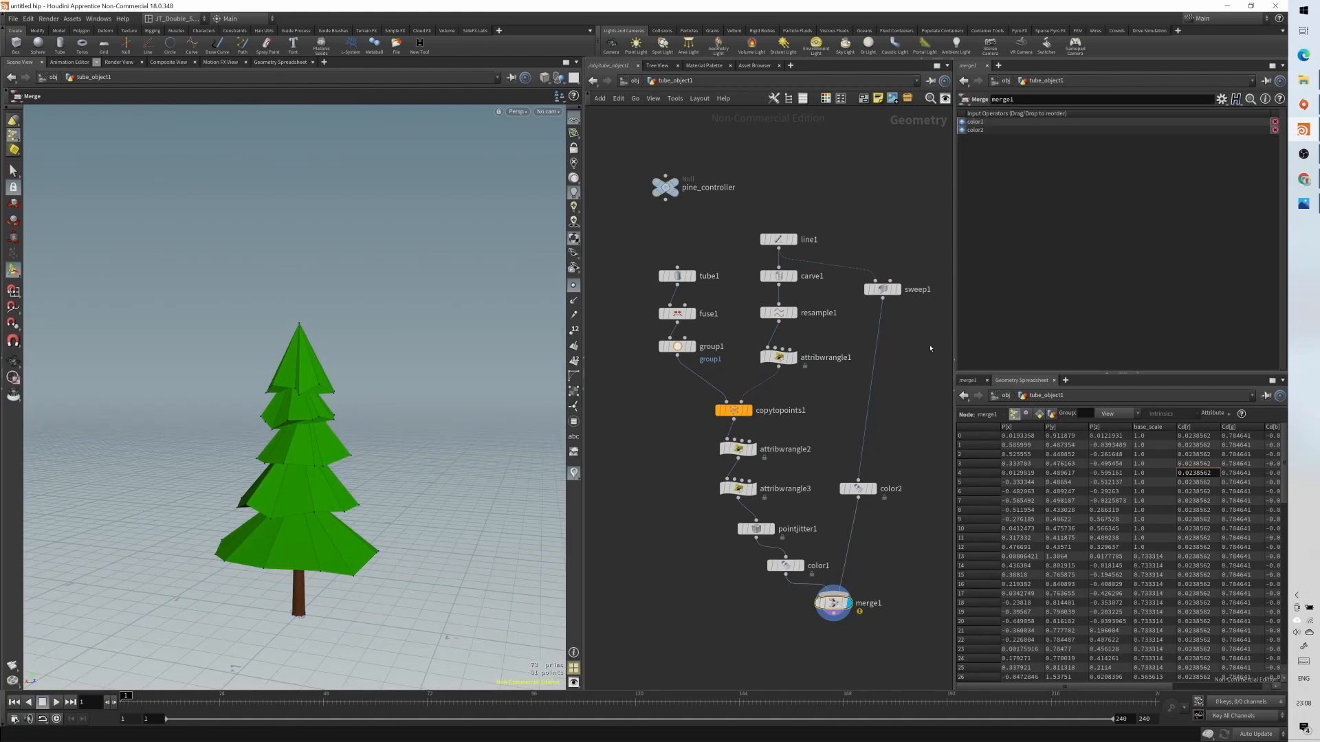
click(664, 187)
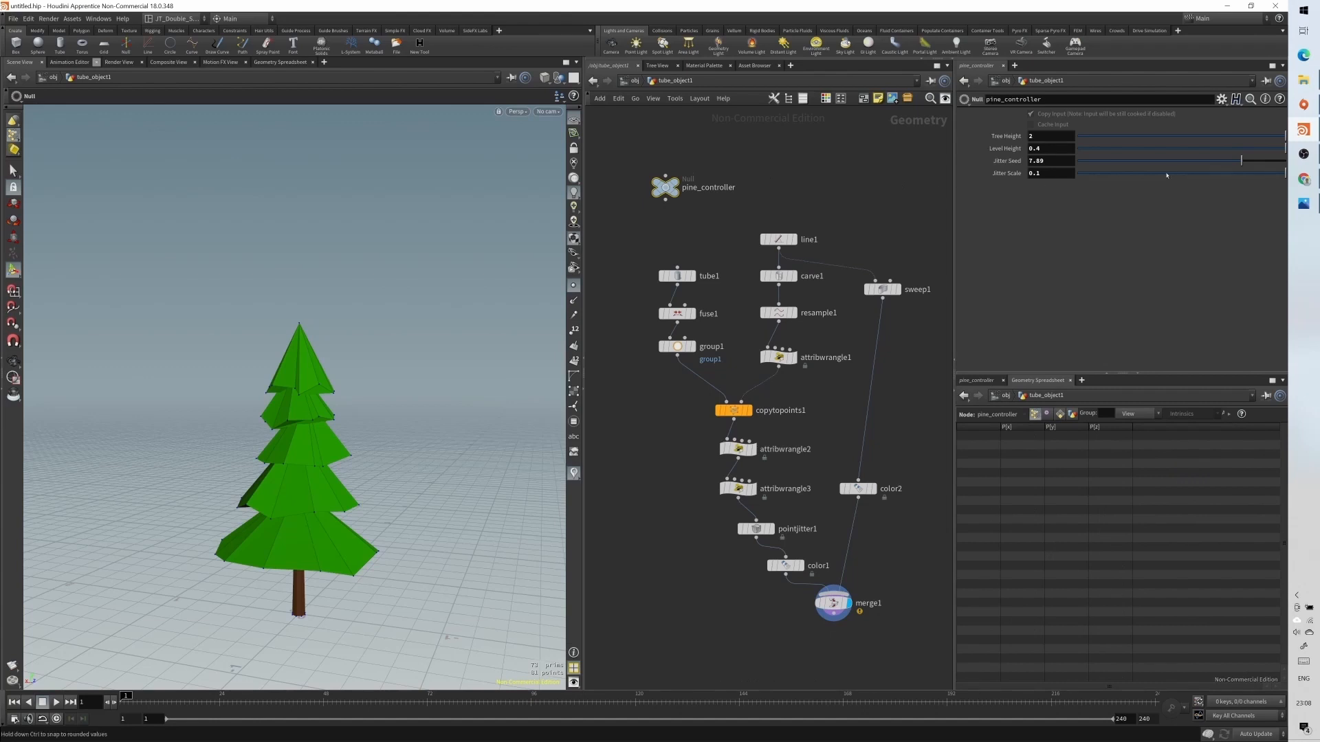
drag(1241, 160, 1283, 163)
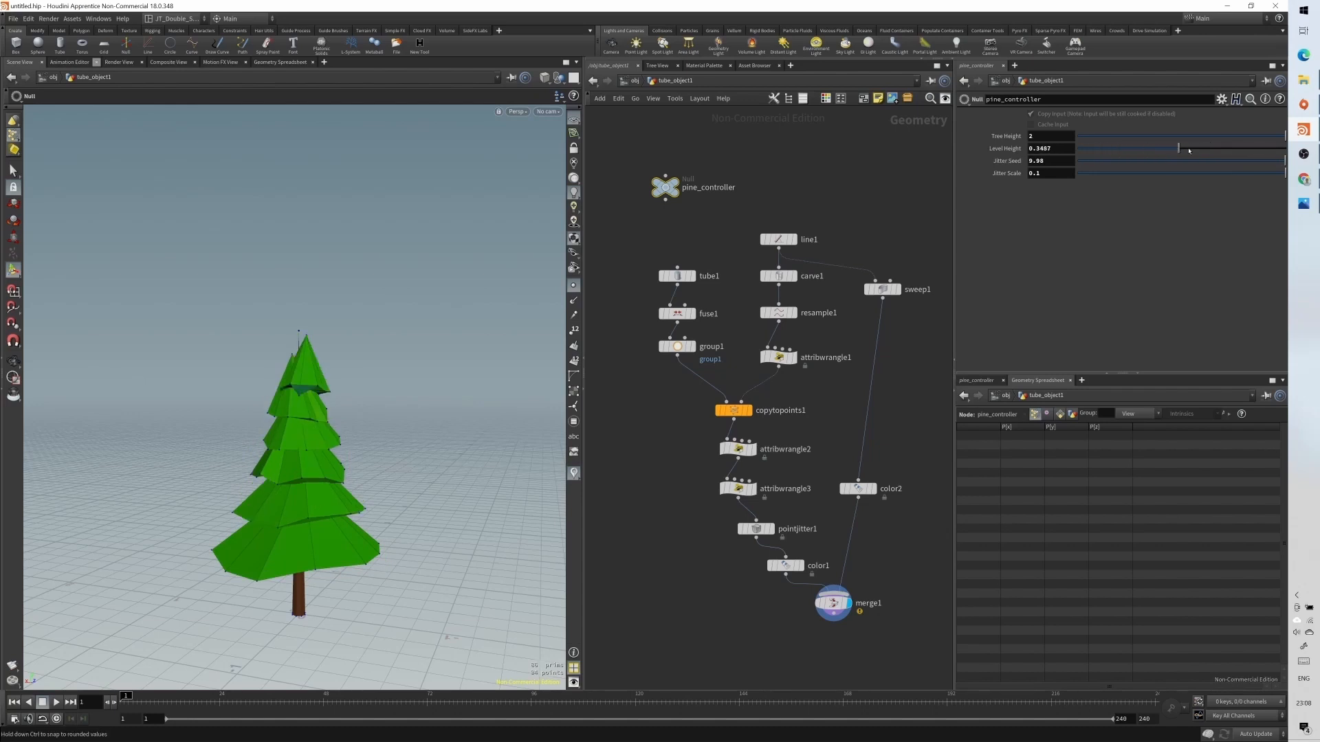
drag(1237, 139, 1286, 140)
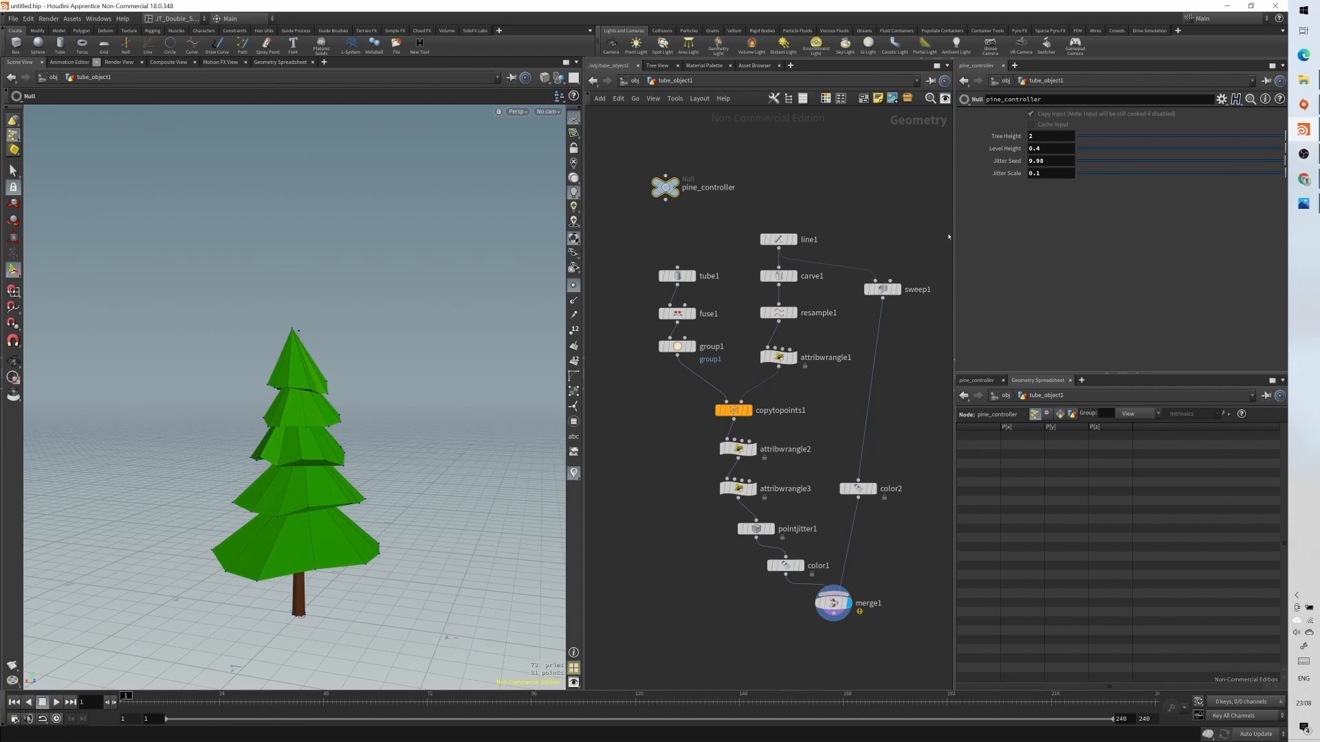